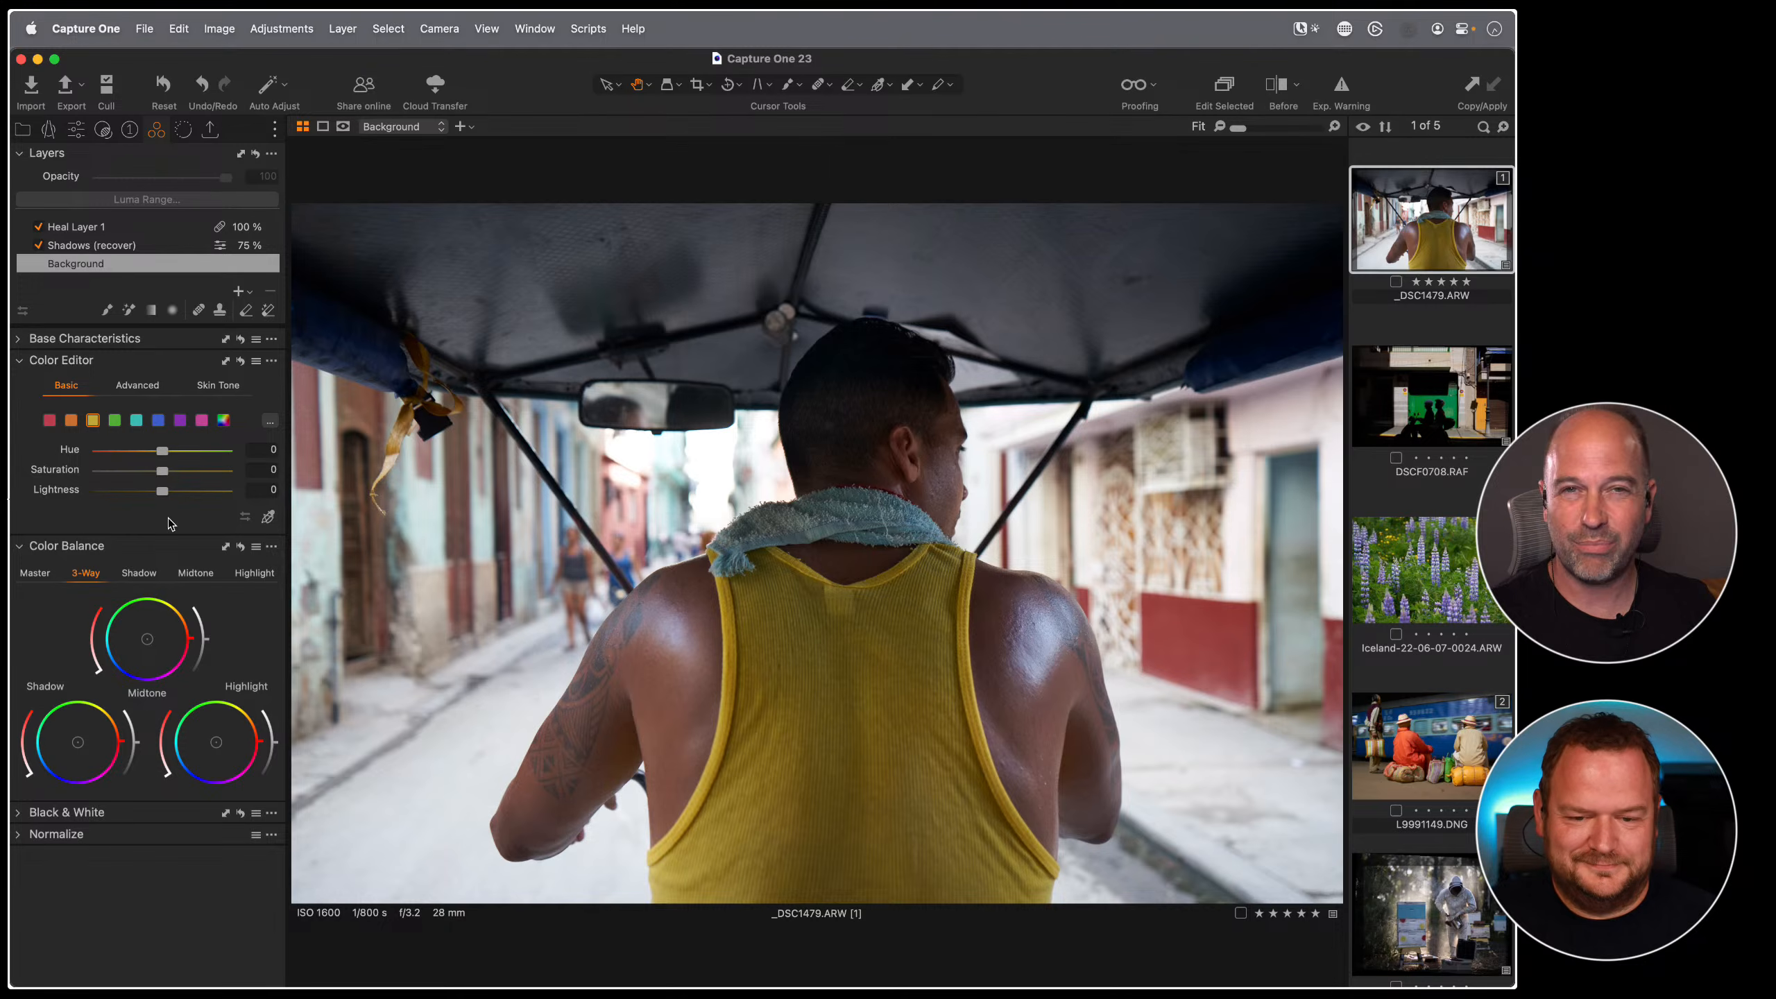
- Sample the blue canopy and the yellow shirt with the Direct Color Editor, setting yellow saturation to -17.8 and lightness to 7.2
left_click(268, 517)
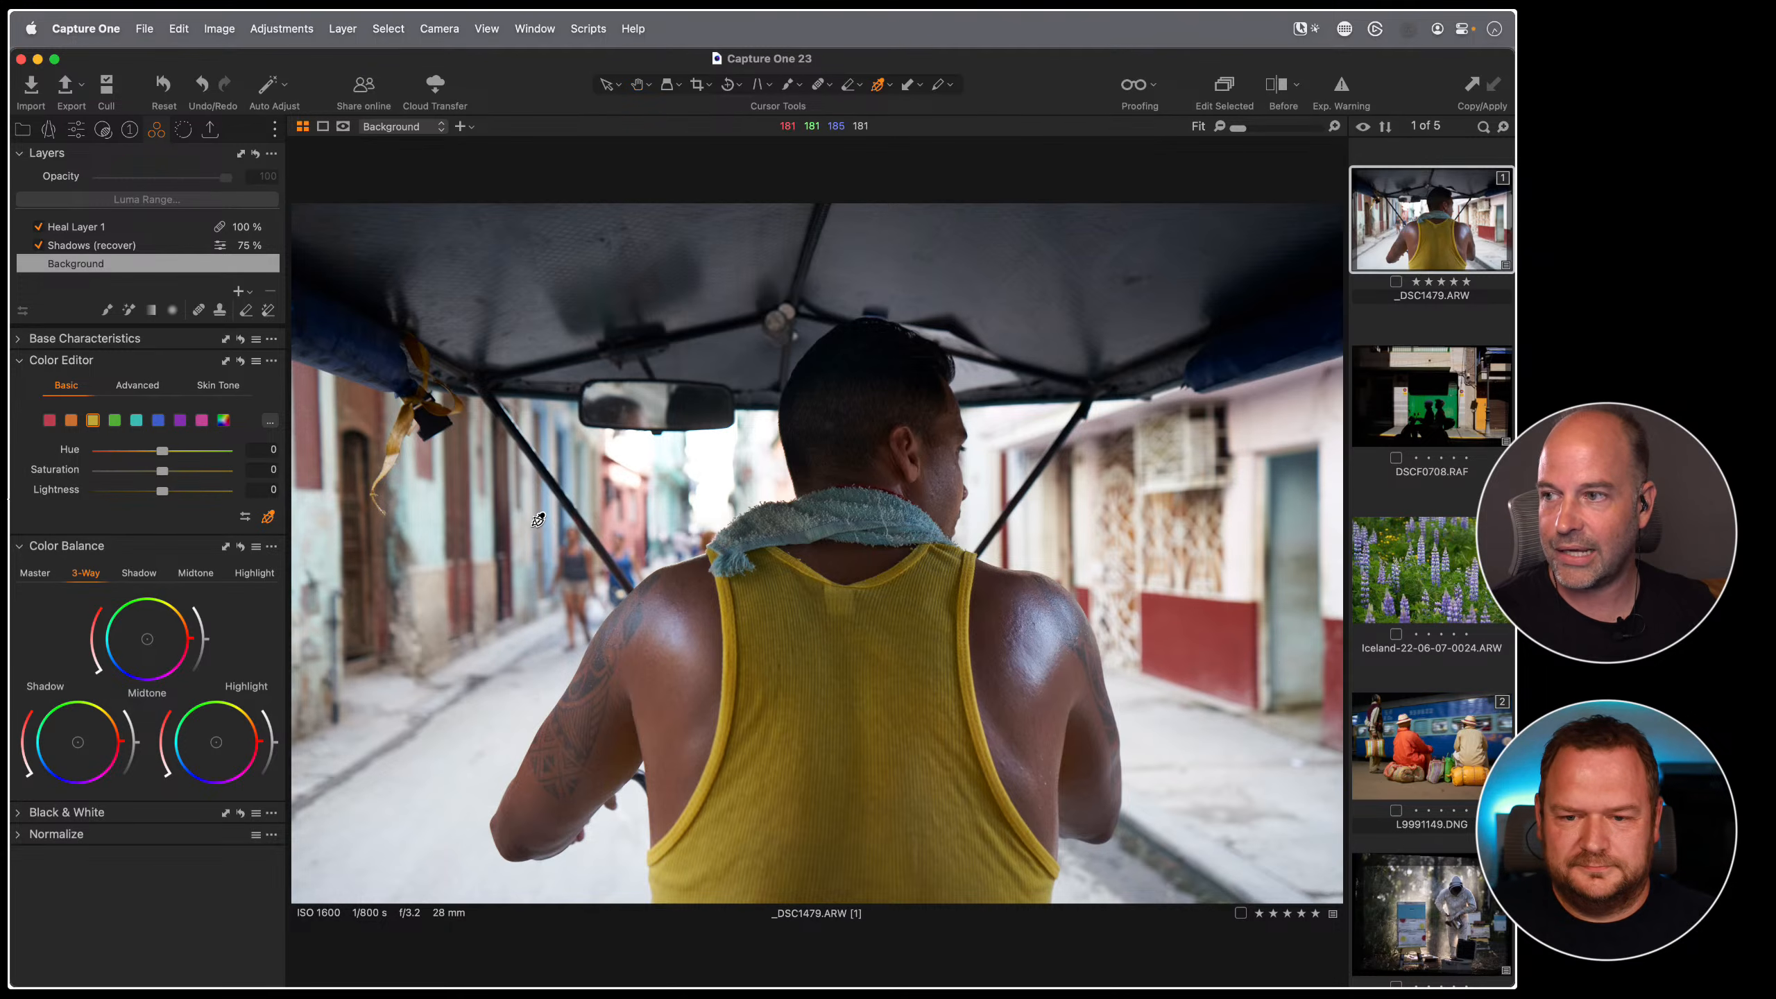
left_click(355, 350)
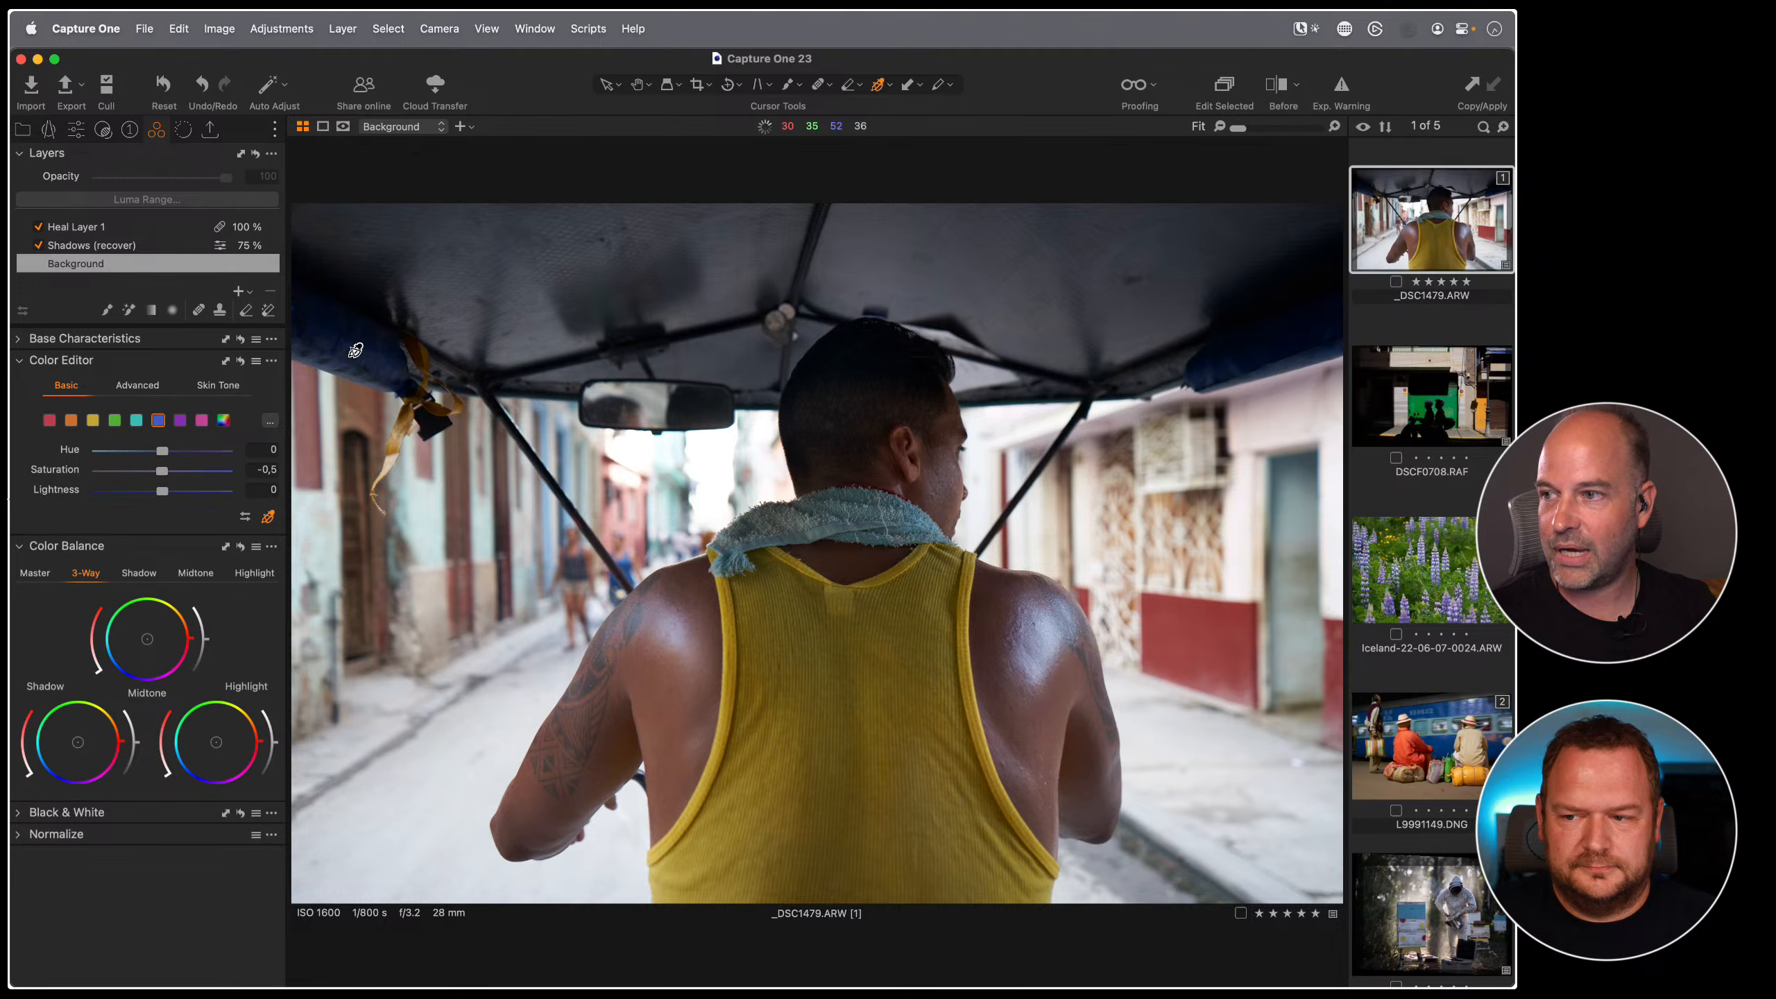
left_click(794, 651)
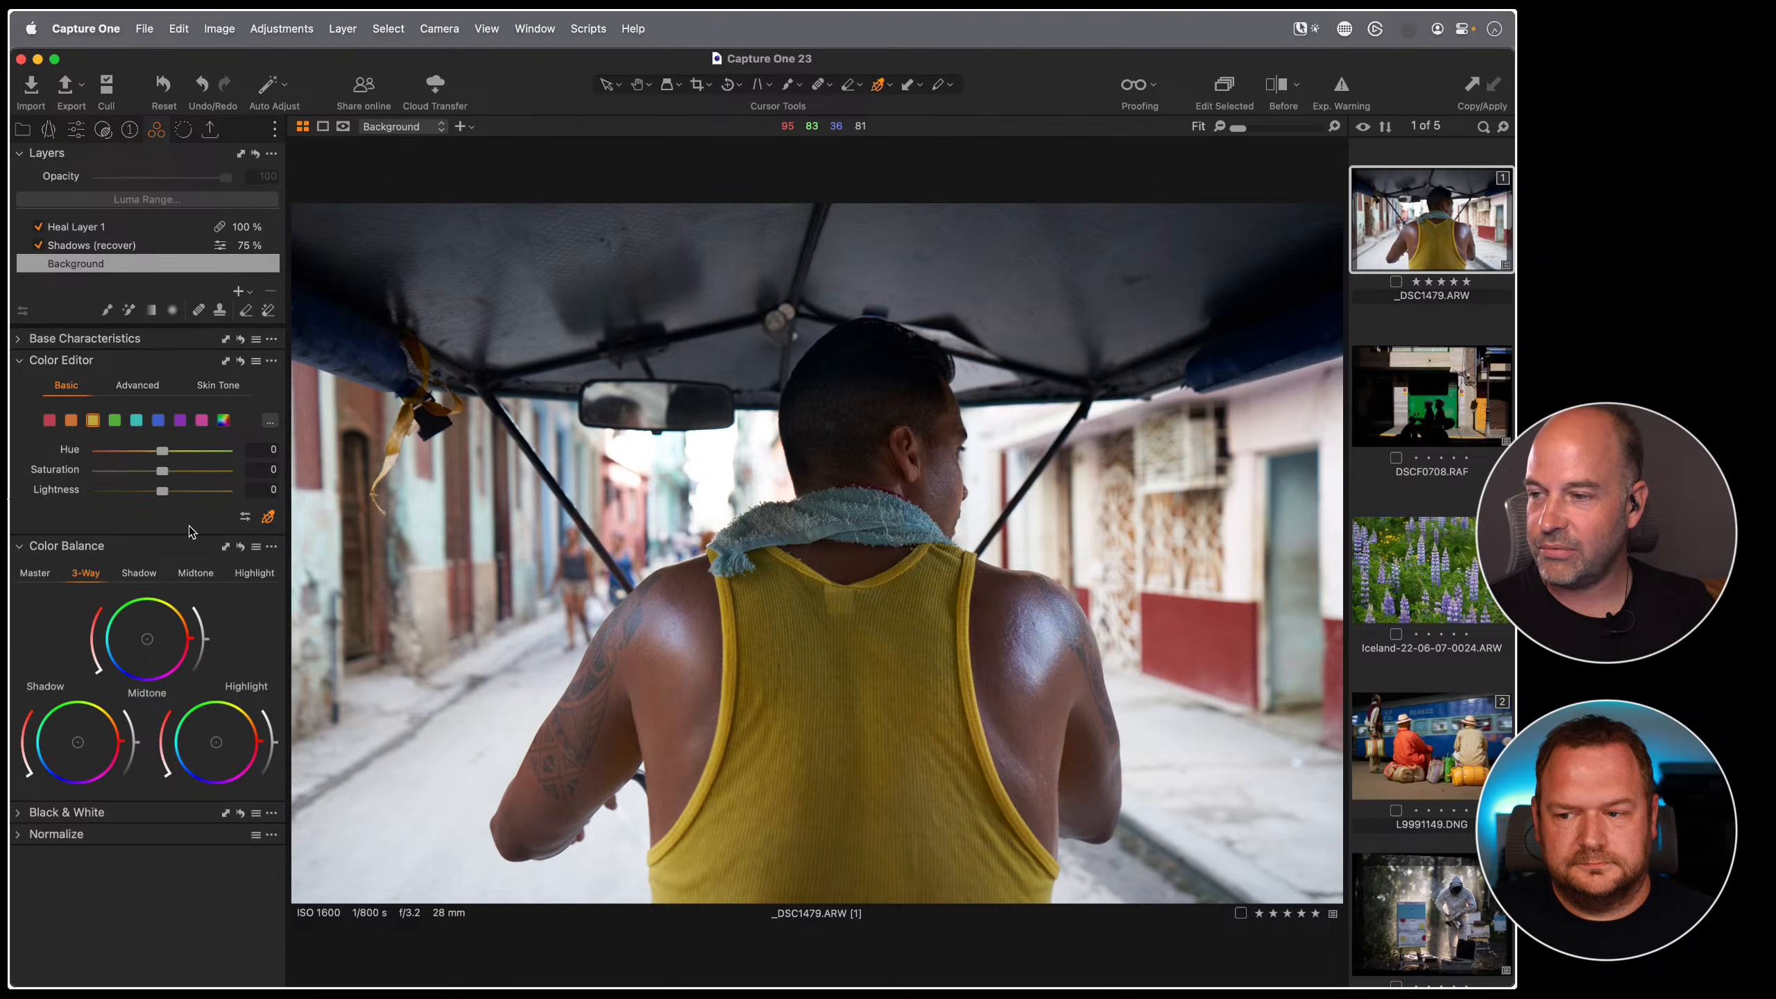
mouse_move(163, 493)
left_mouse_down()
mouse_move(144, 492)
mouse_move(137, 476)
mouse_move(171, 491)
mouse_move(150, 474)
left_mouse_up()
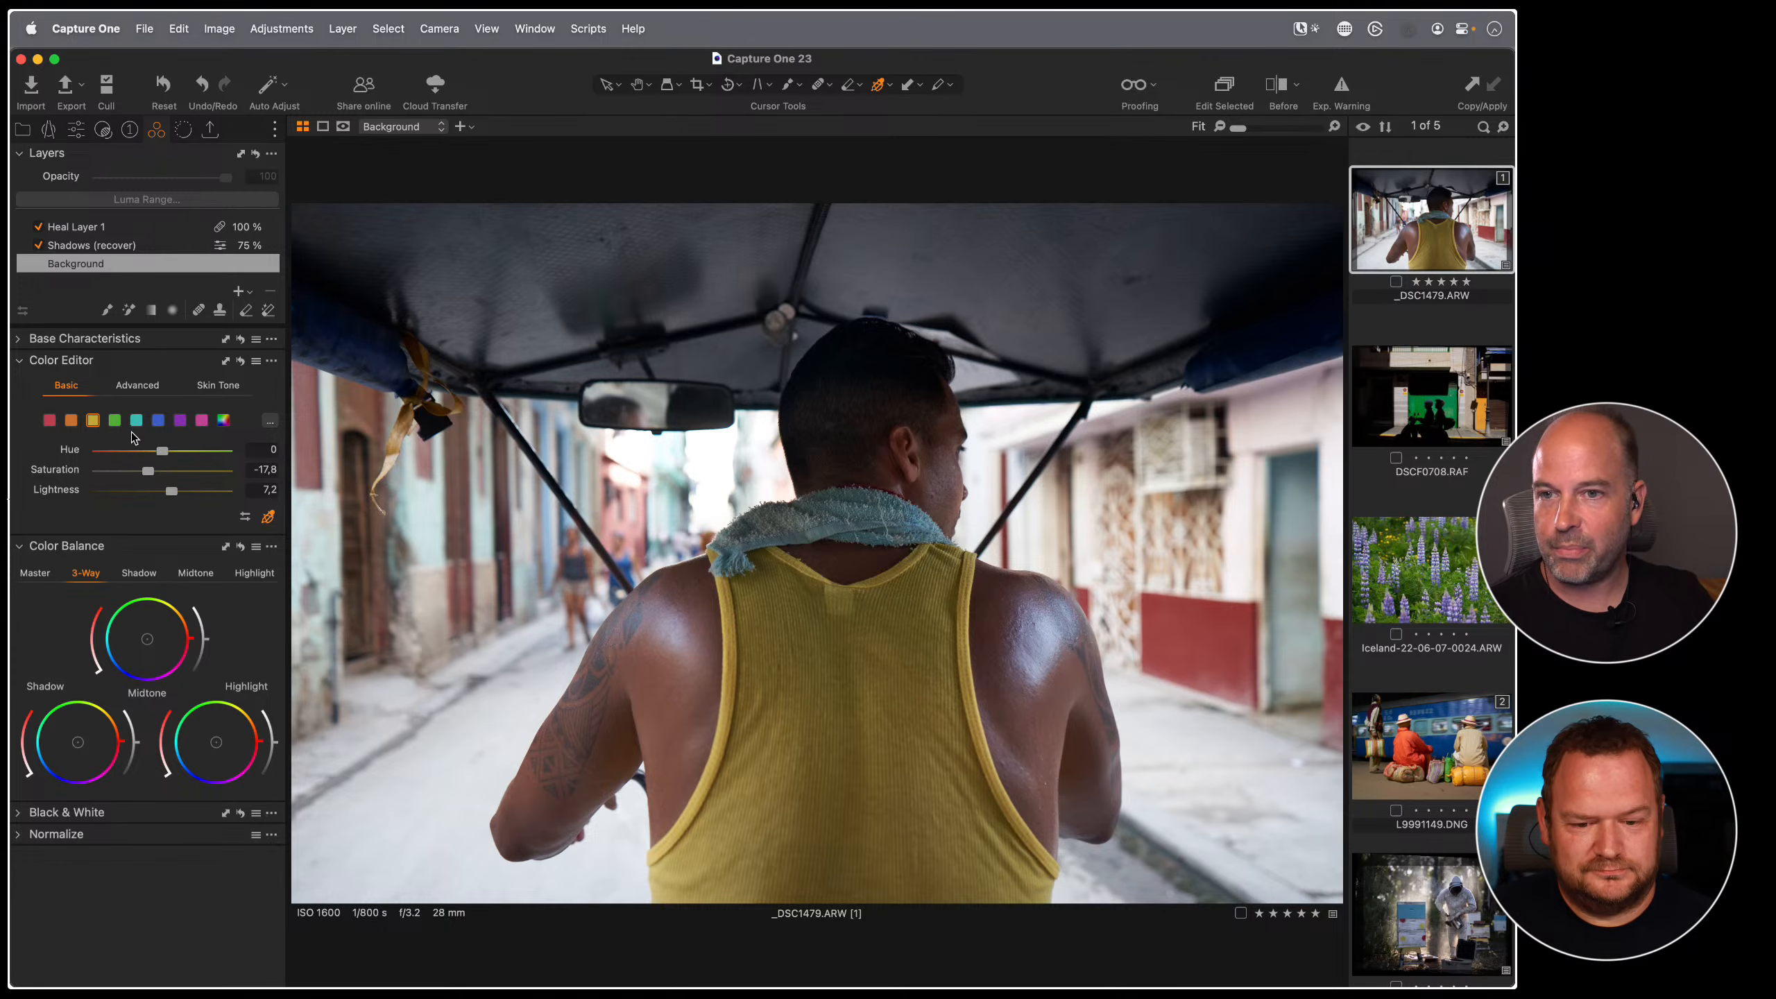
- On DSCF0708.RAF, adjust the green door directly in the image to saturation 19.6 and lightness -0.2
left_click(1436, 420)
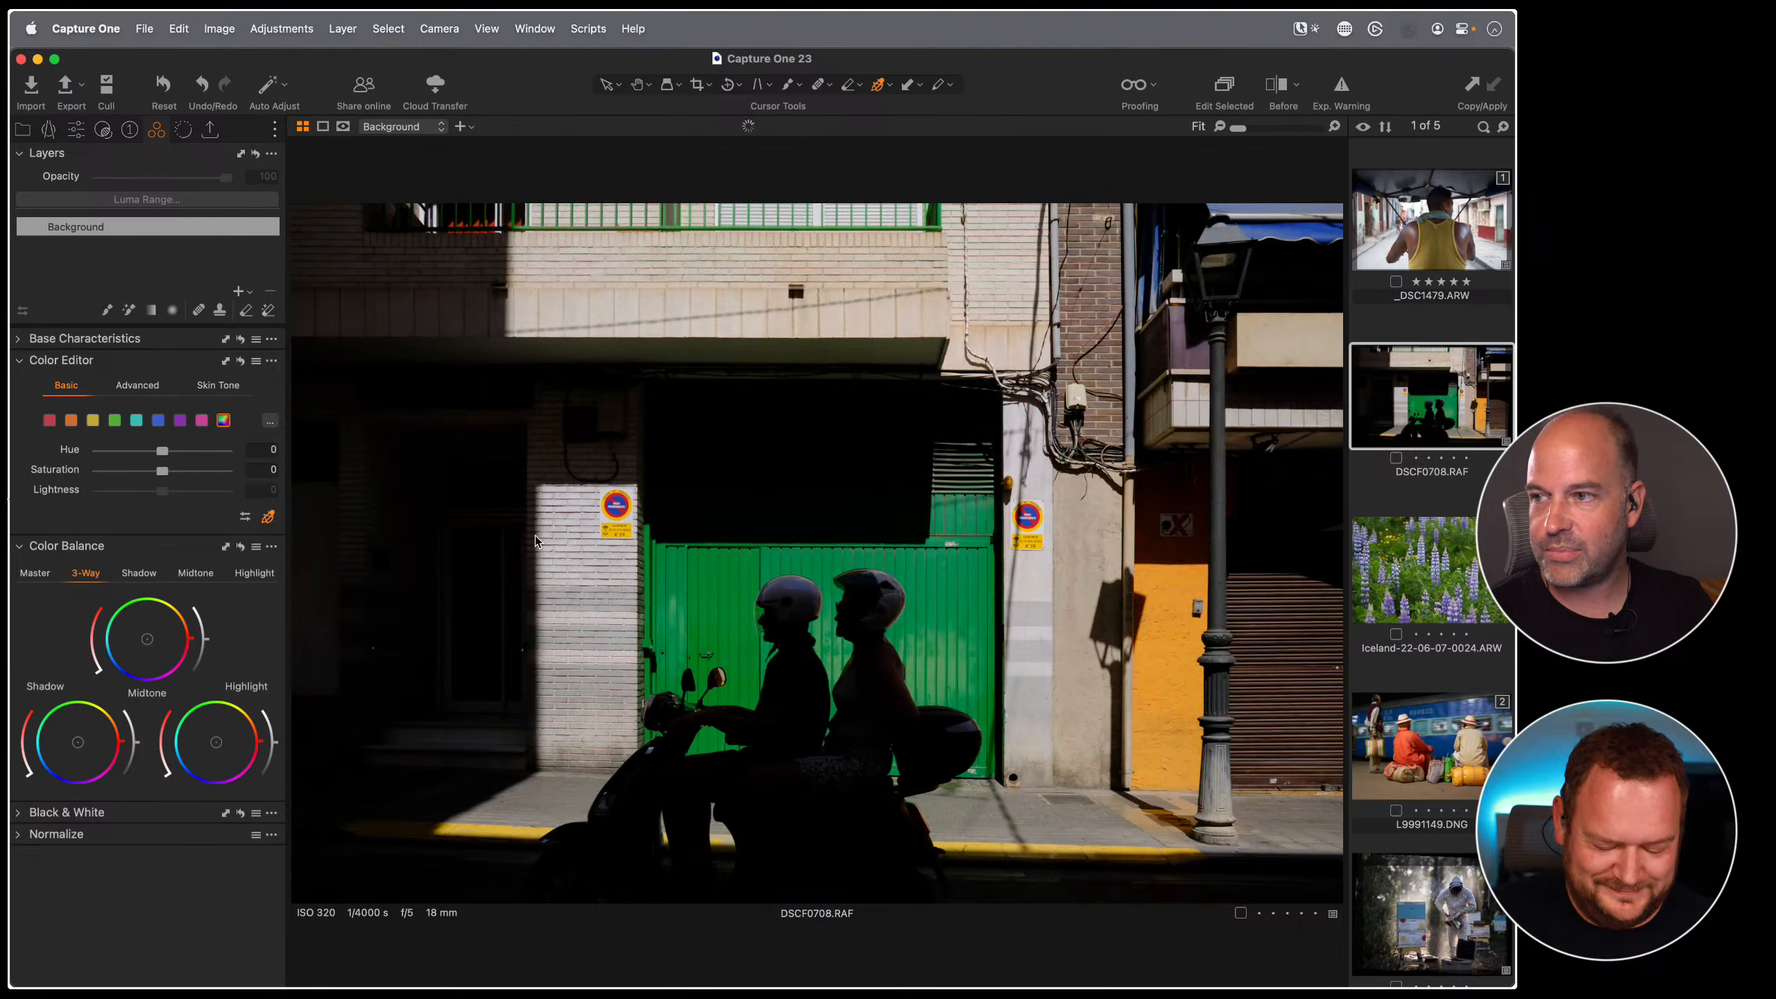
left_click(268, 517)
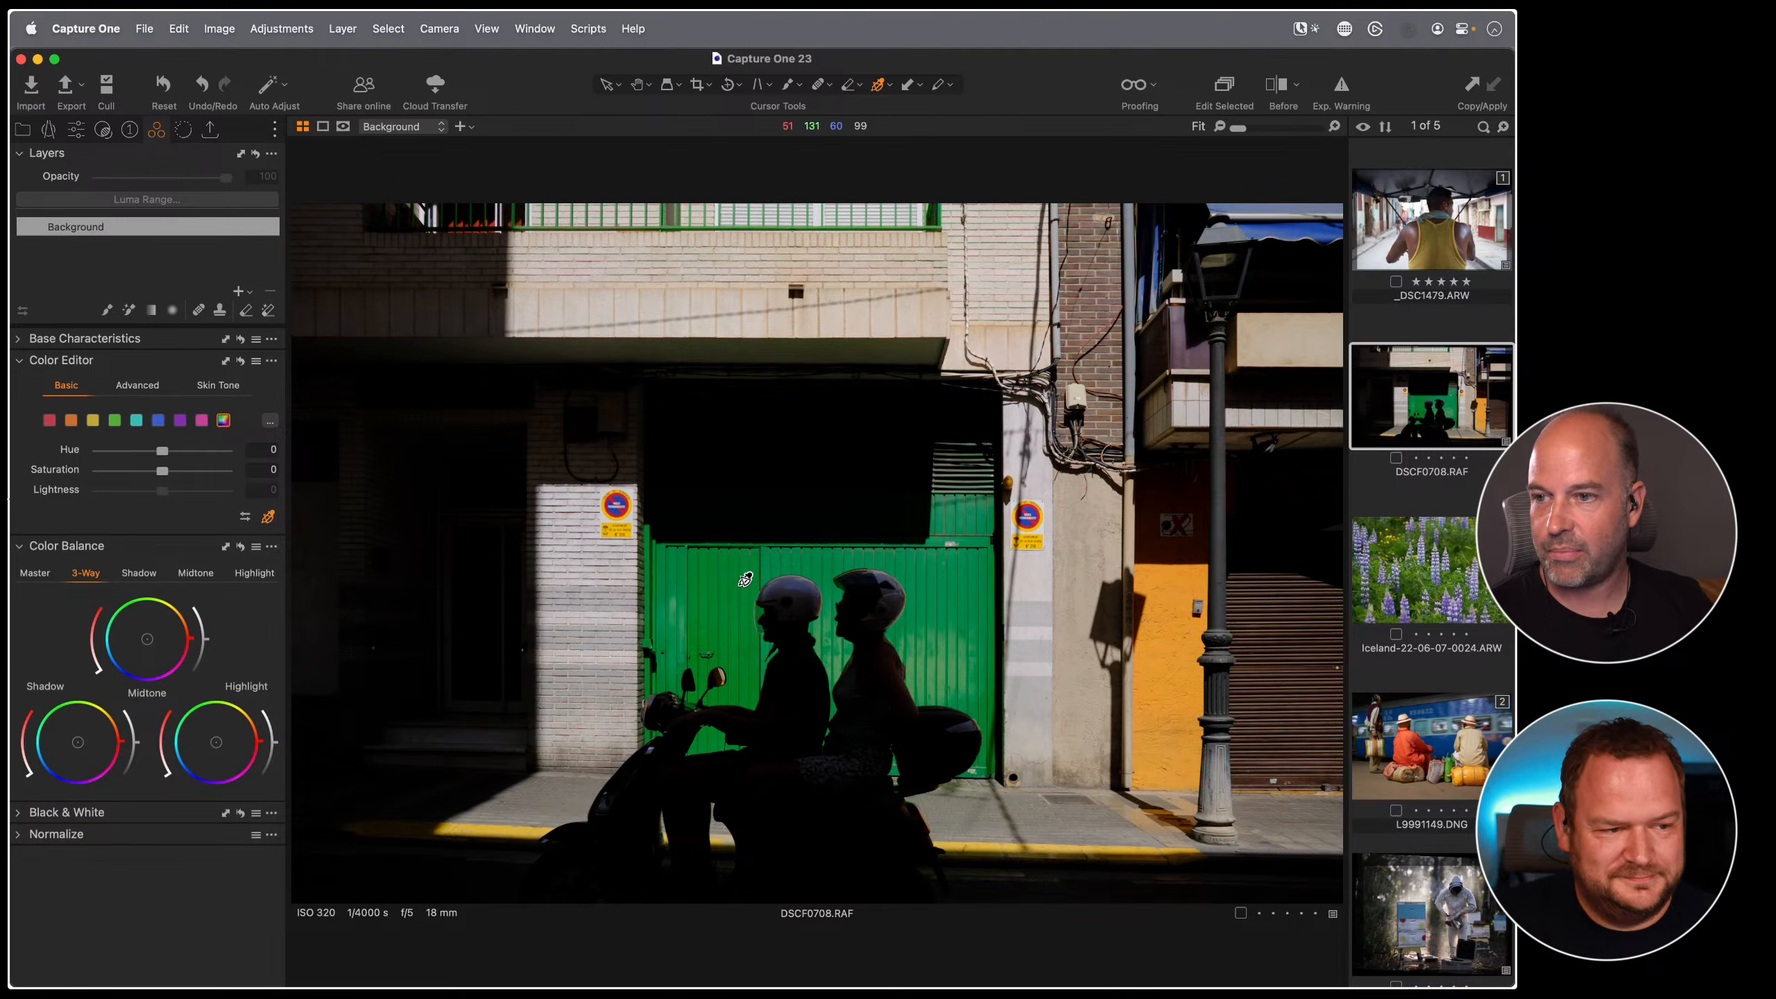
left_click_drag(720, 582, 723, 627)
left_click_drag(158, 490, 161, 491)
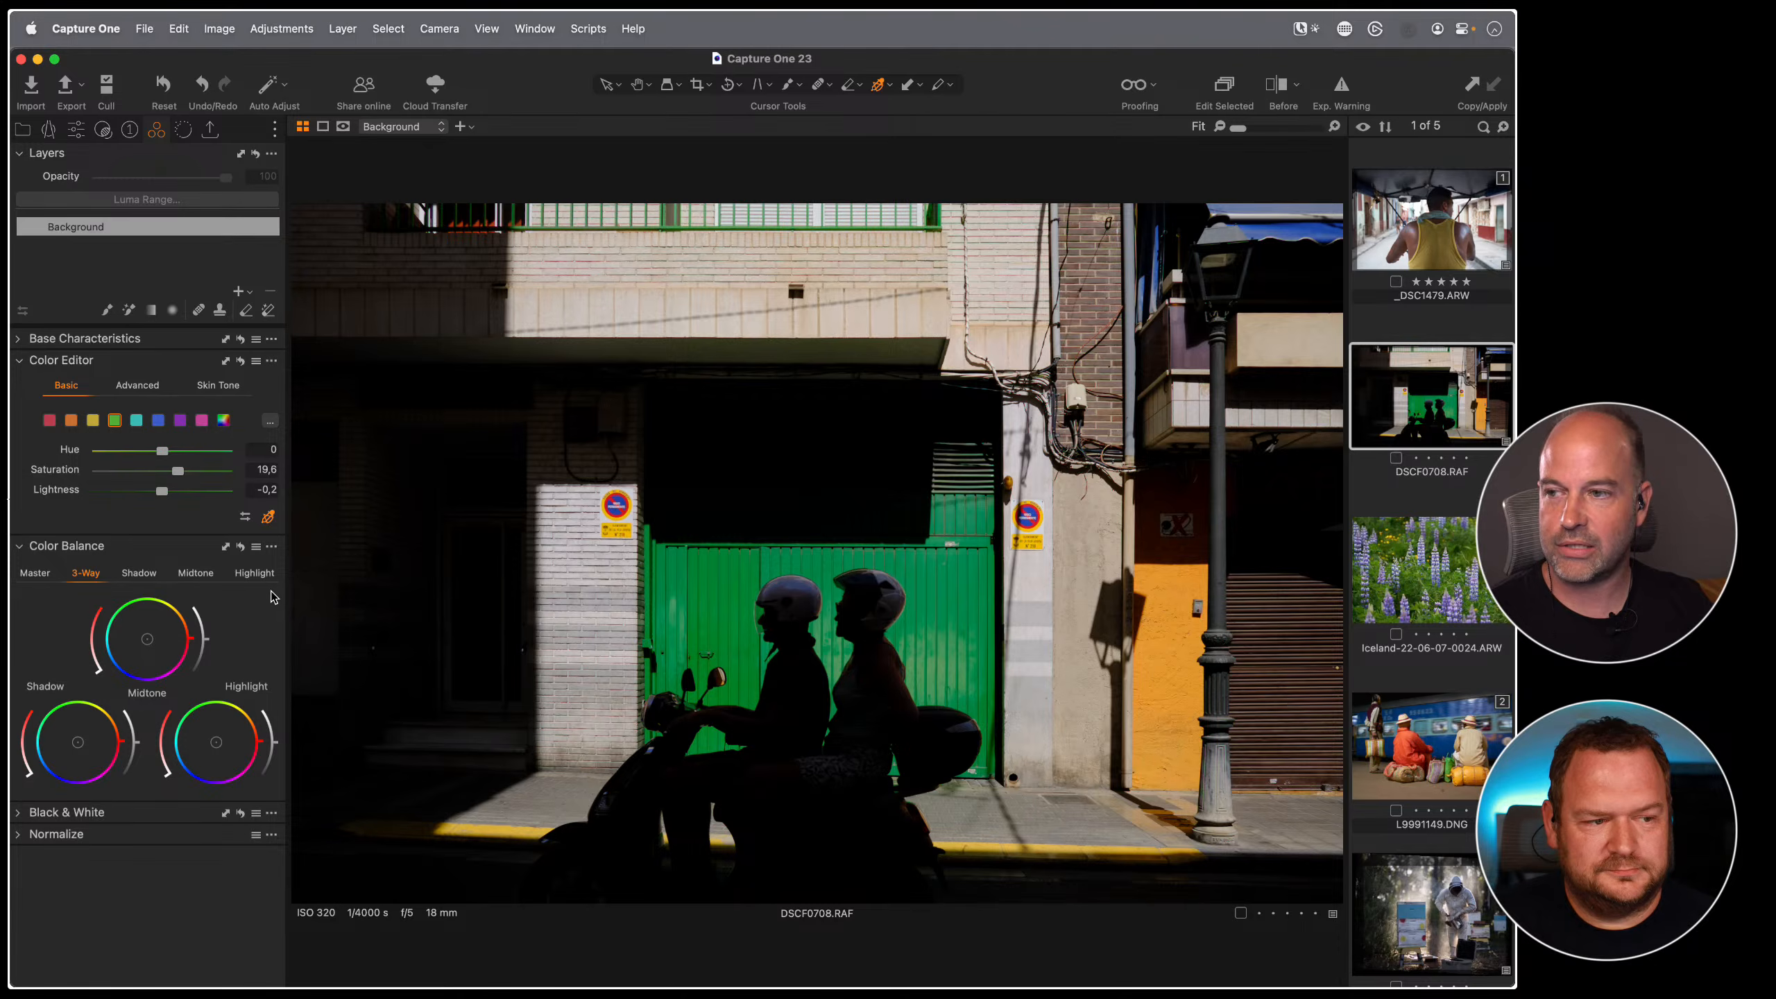
- On _DSC1479.ARW, open the color range settings and try extending the yellow range slightly toward green
left_click(1431, 244)
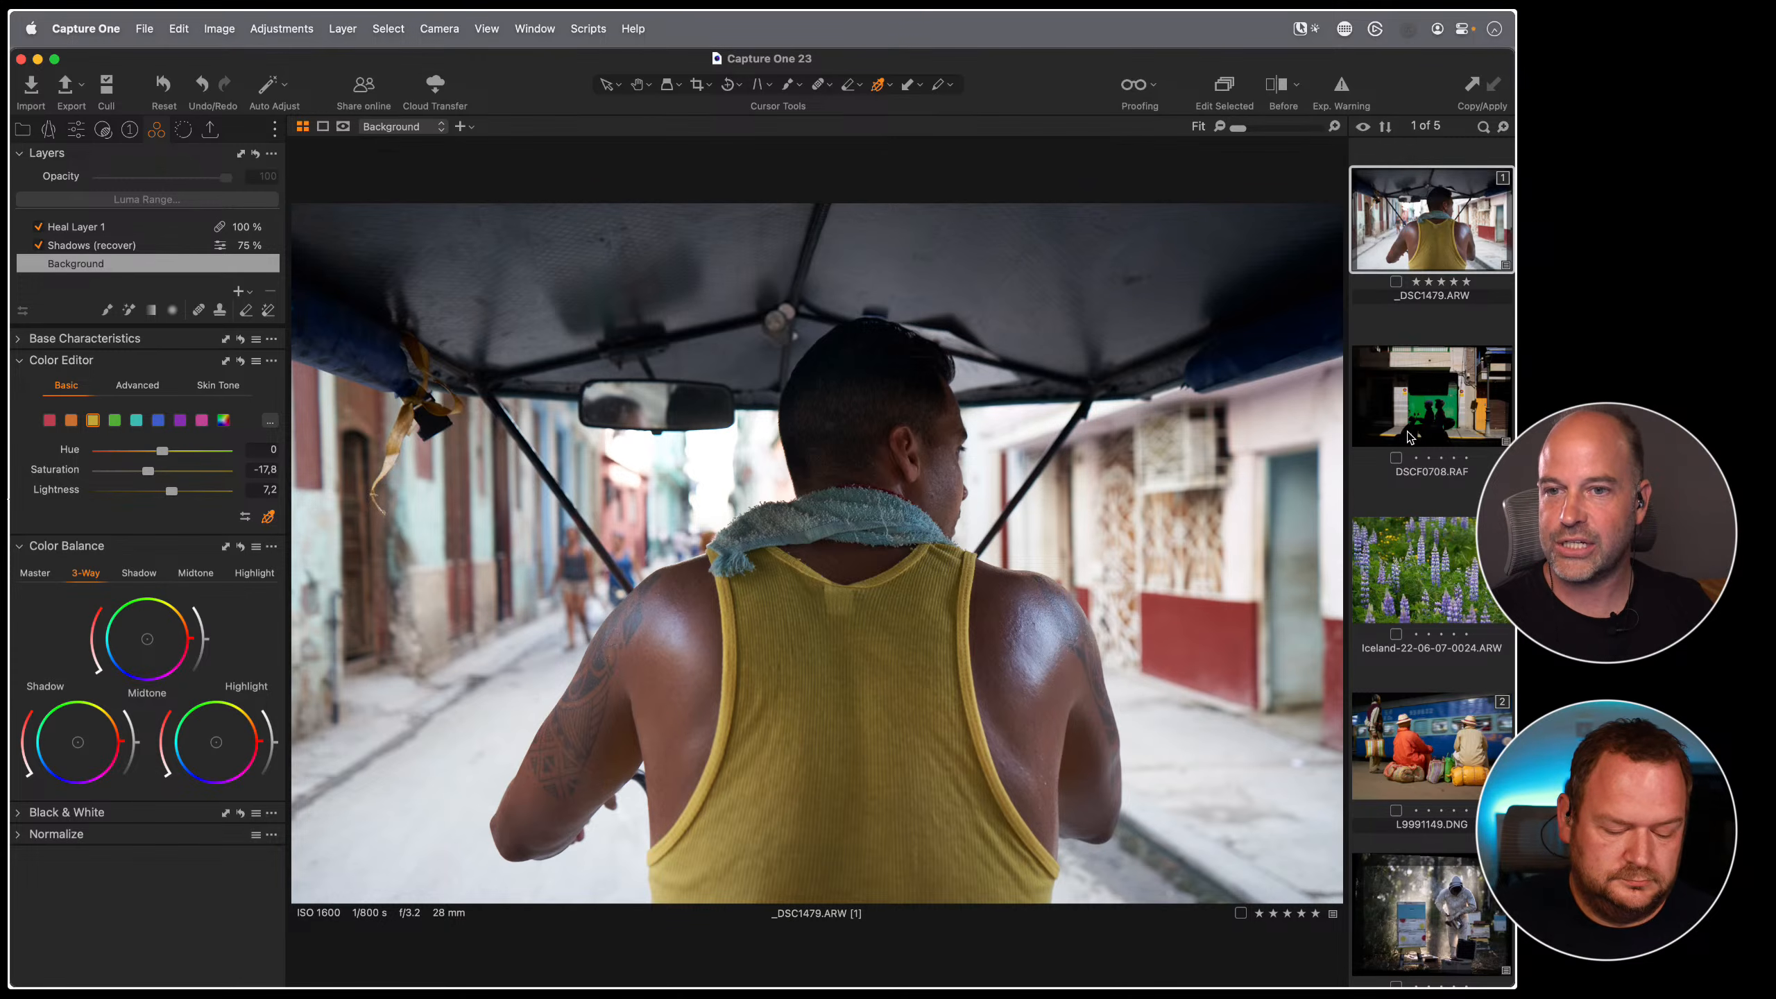
left_click(269, 420)
left_click_drag(433, 140, 539, 178)
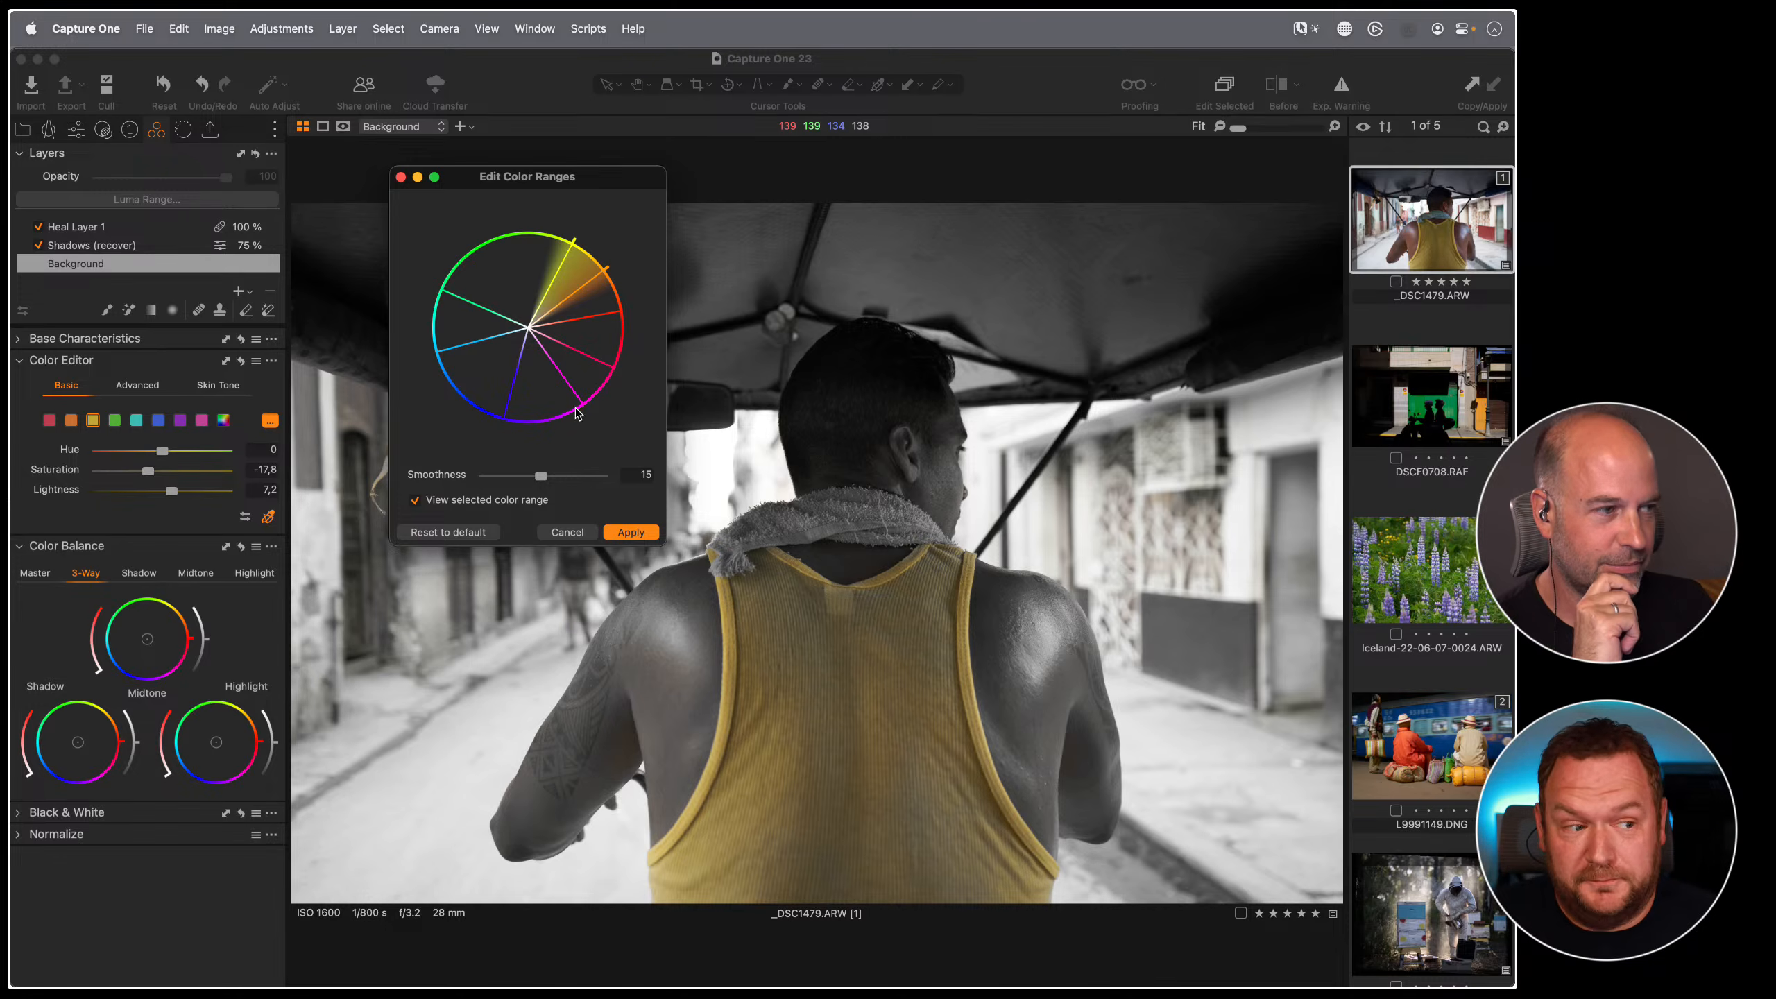
left_click_drag(561, 264, 553, 264)
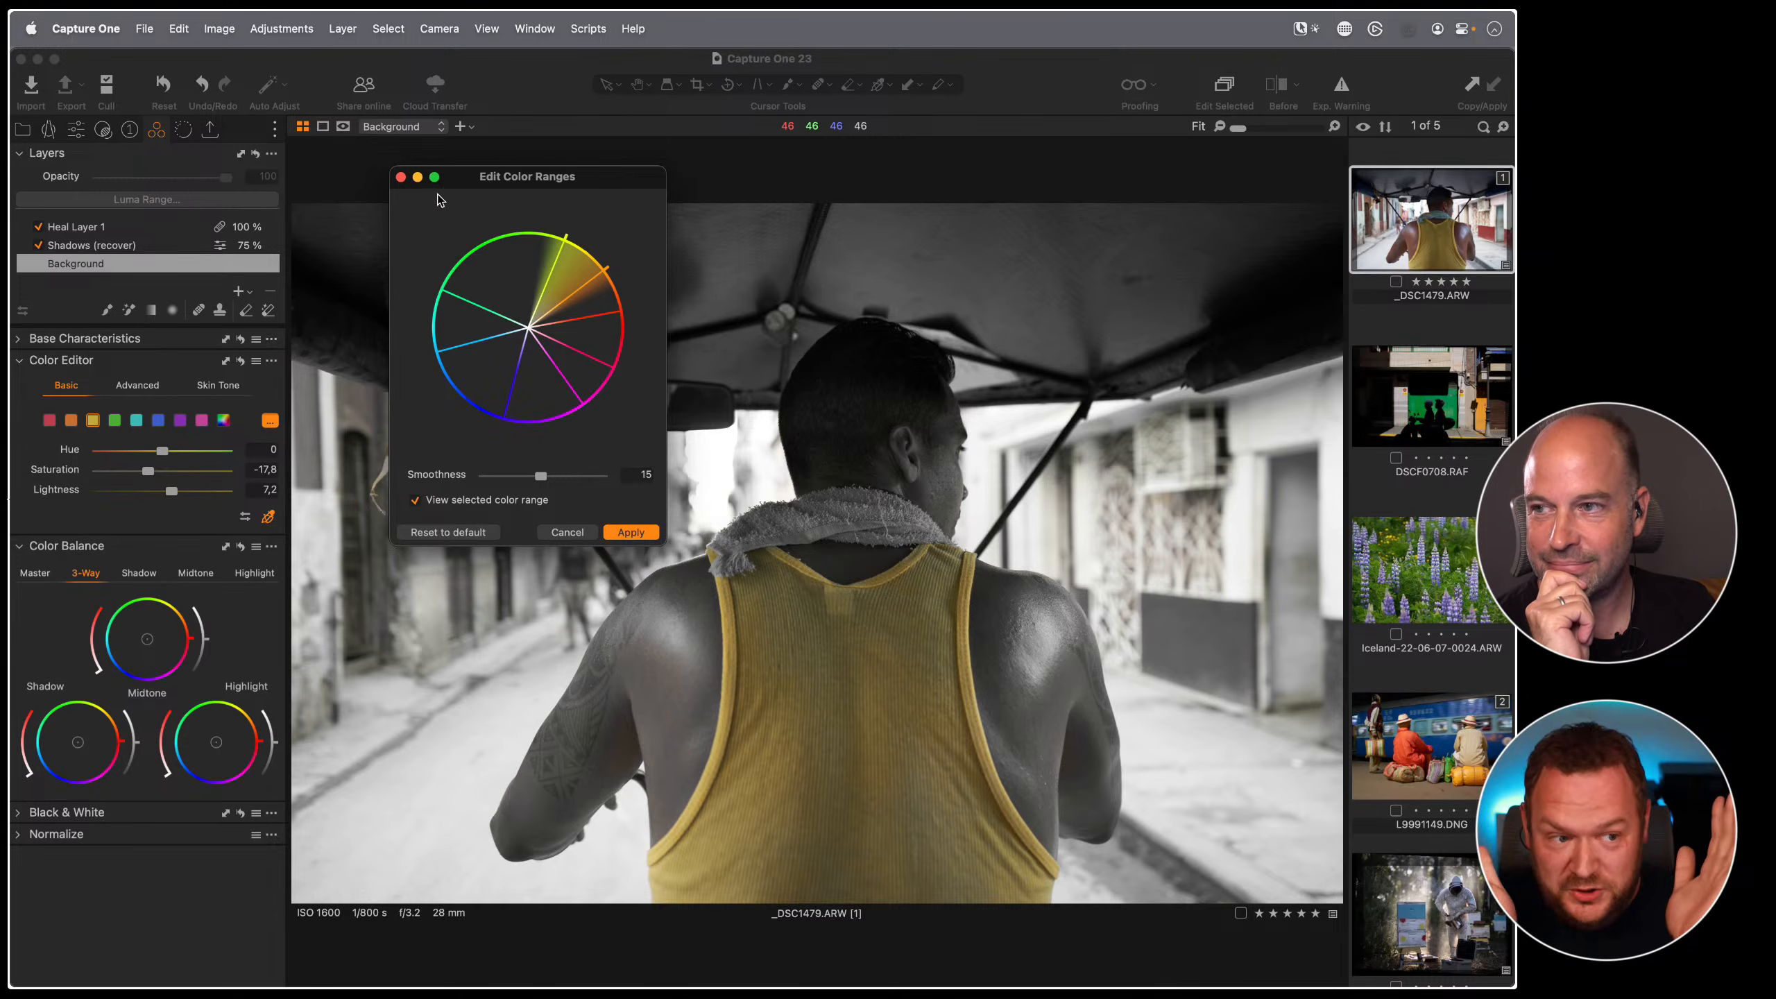
- Compare the green and yellow ranges on the shirt and shift their shared boundary back toward yellow
left_click(482, 260)
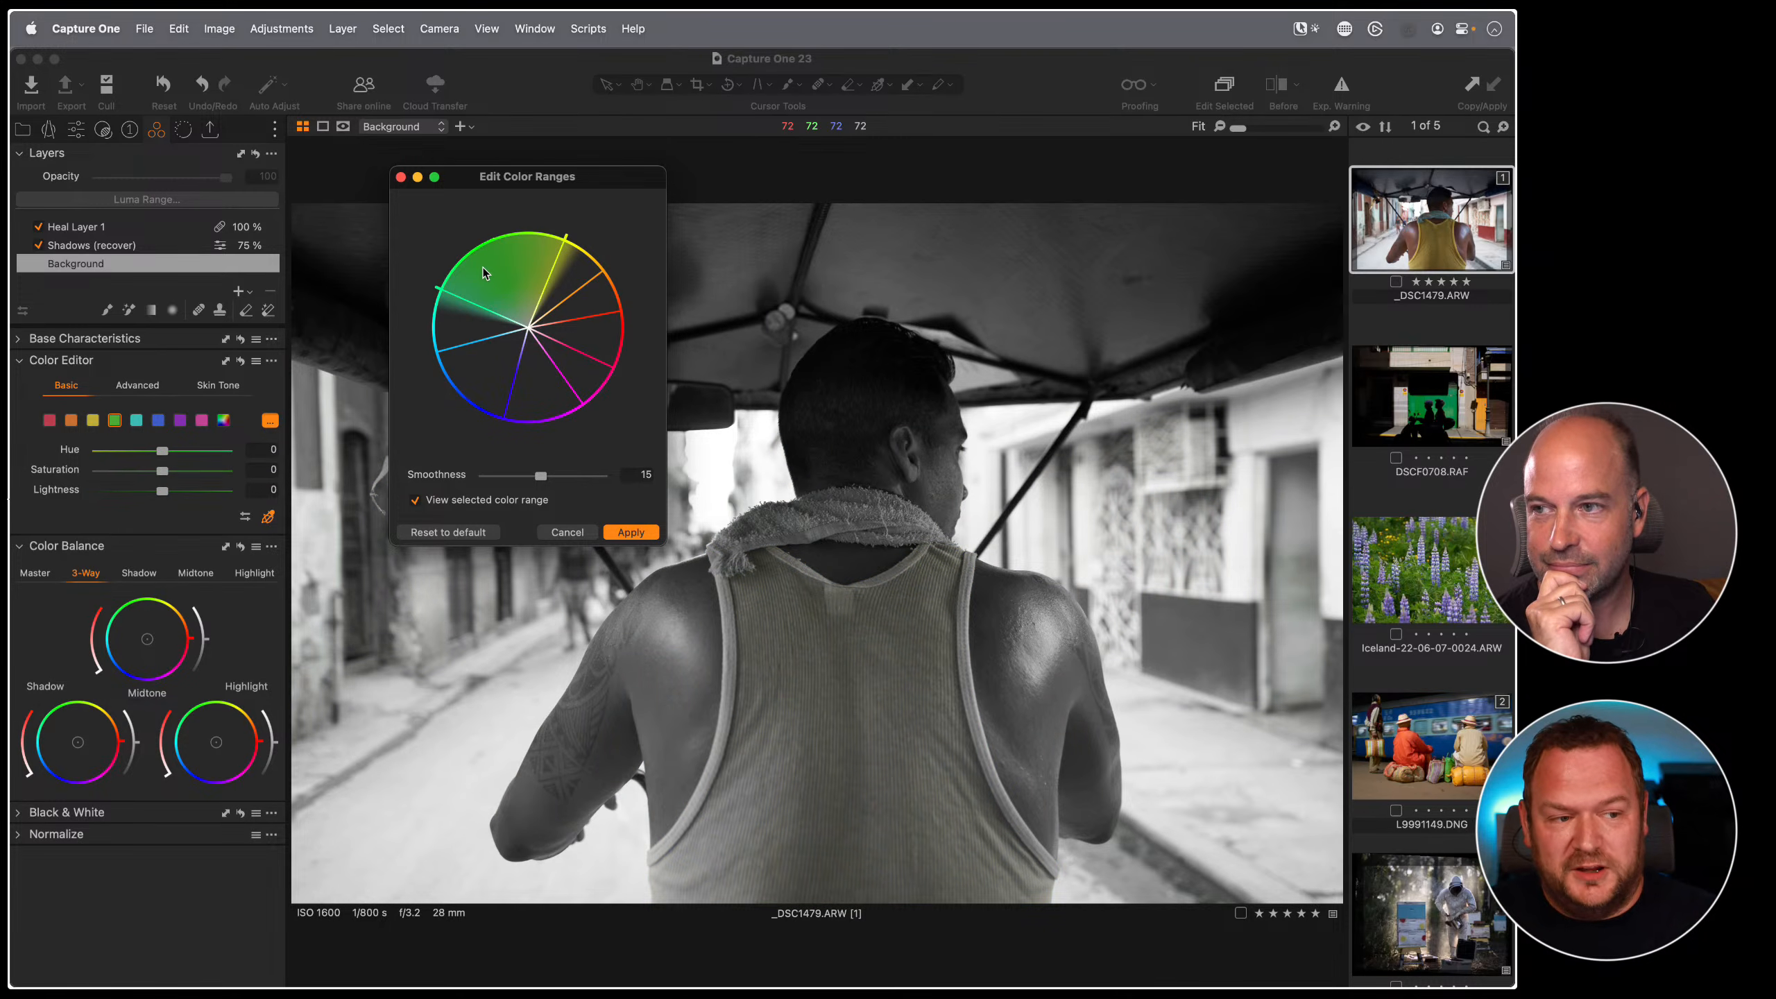
left_click(591, 294)
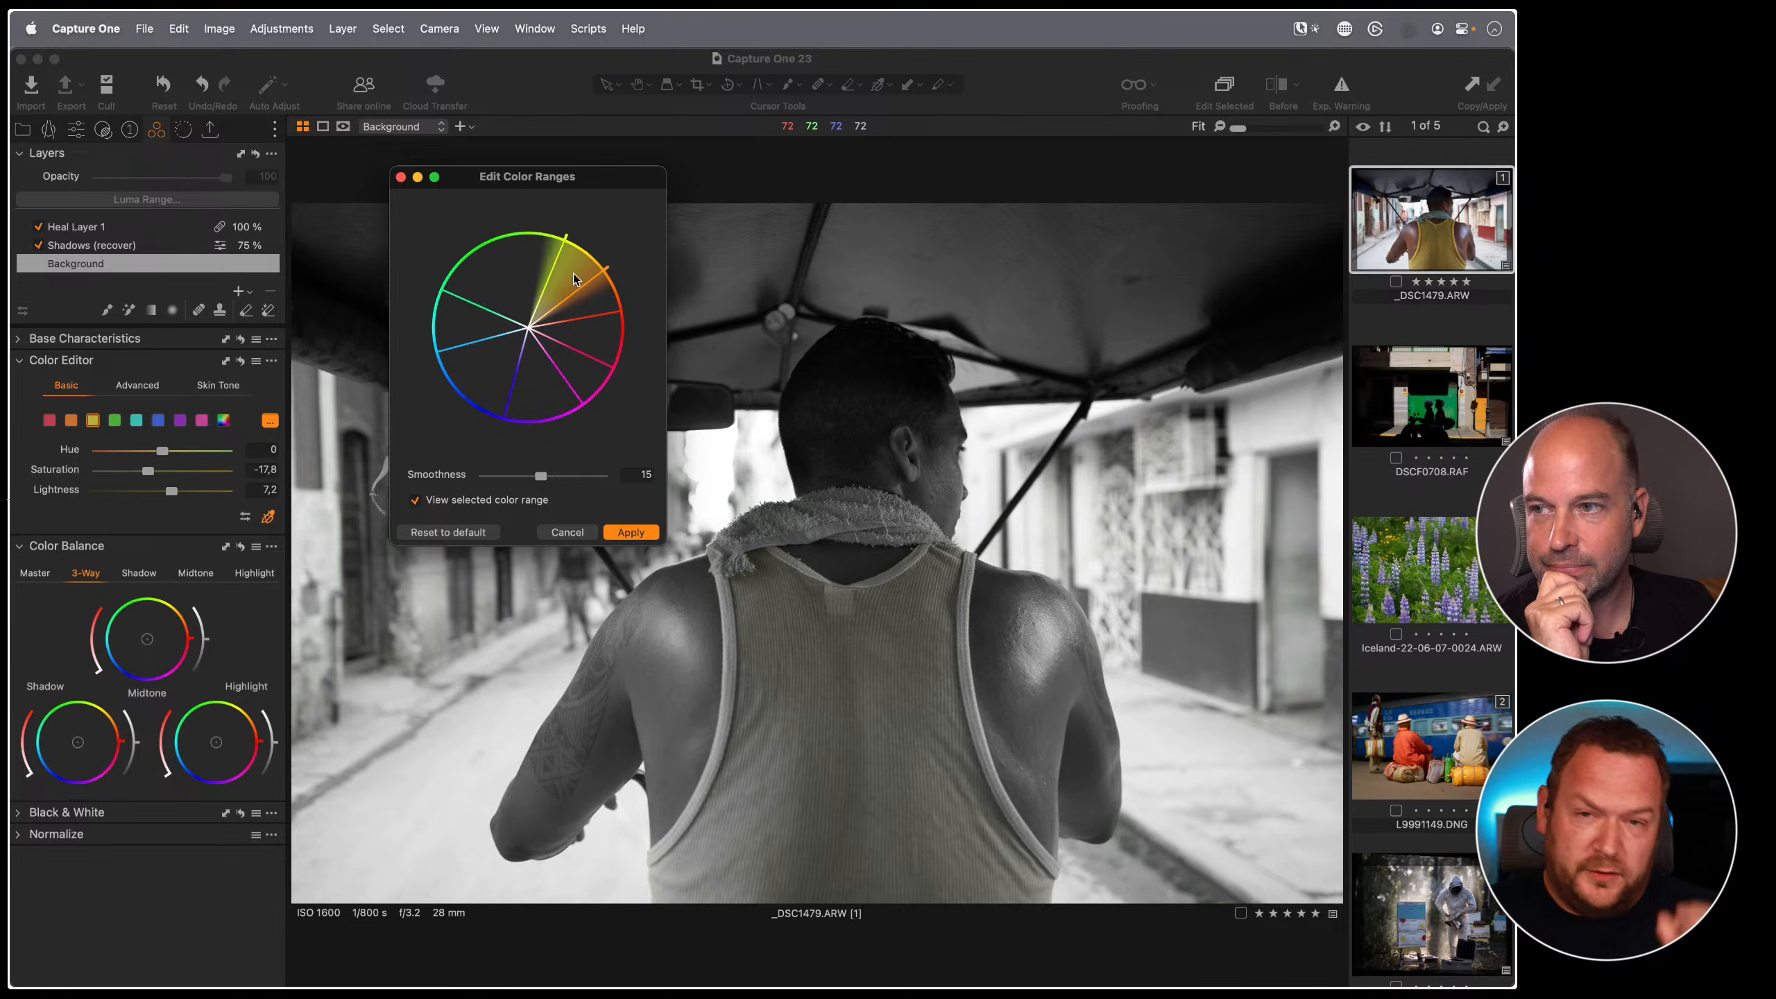
left_click(583, 283)
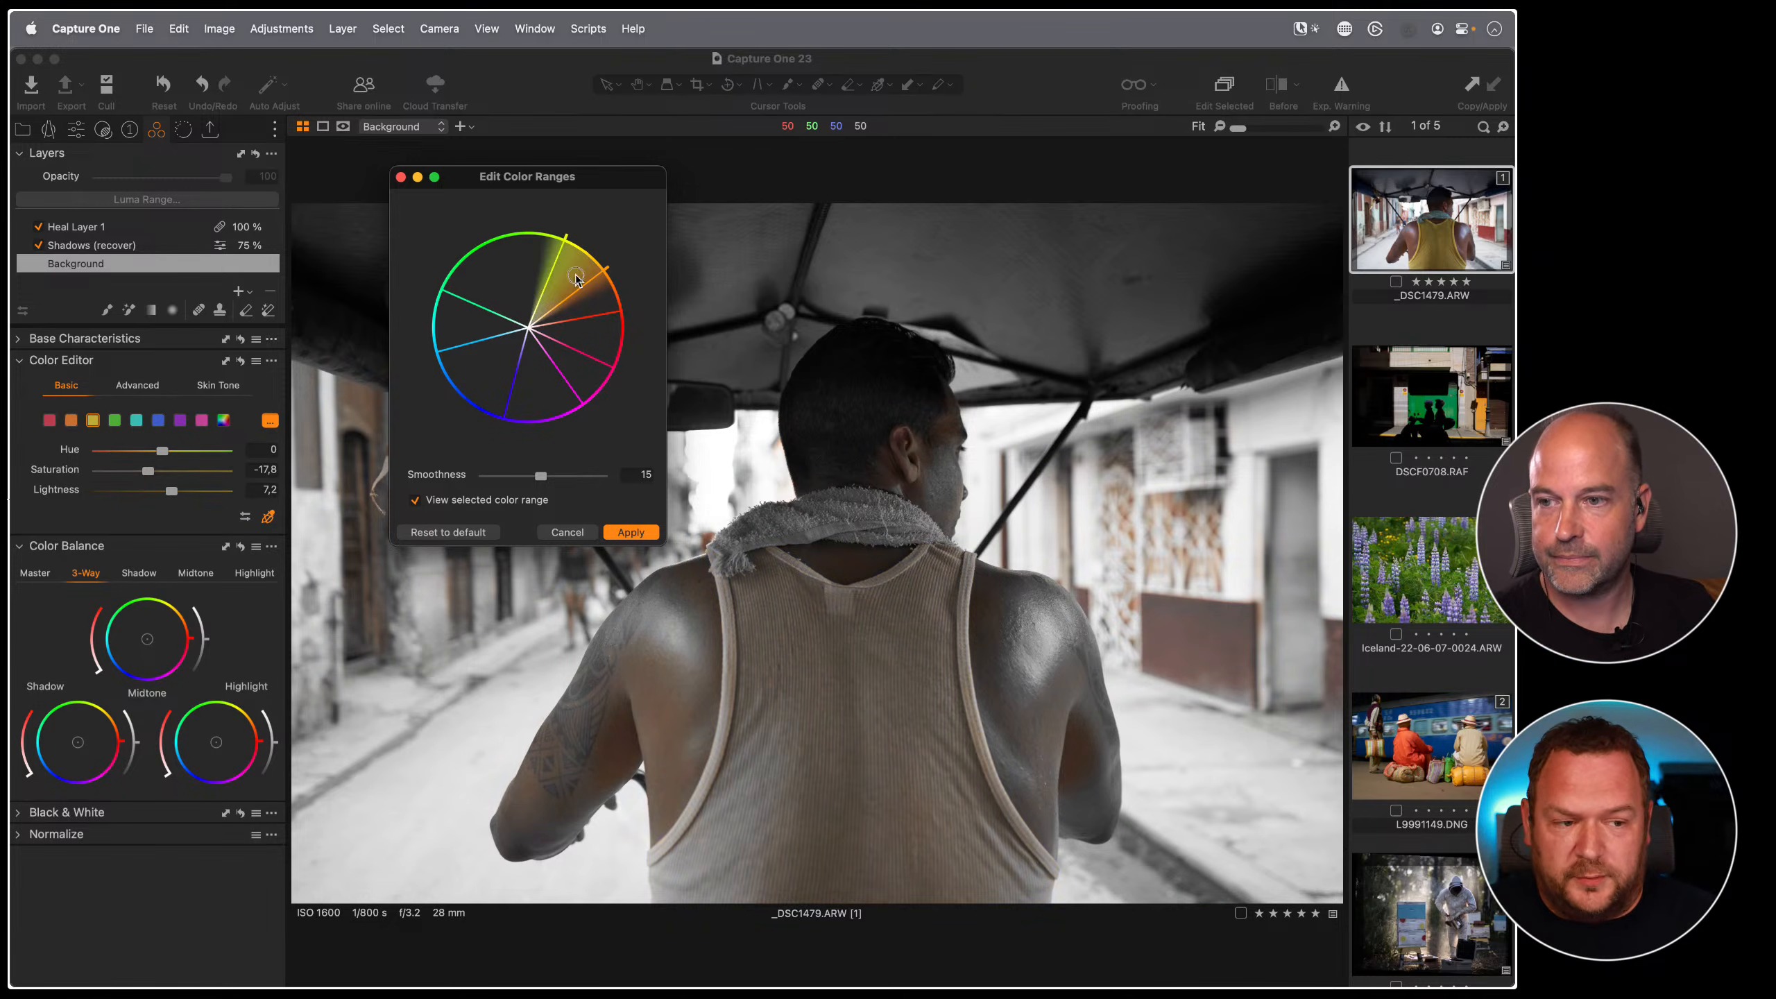
left_click(509, 312)
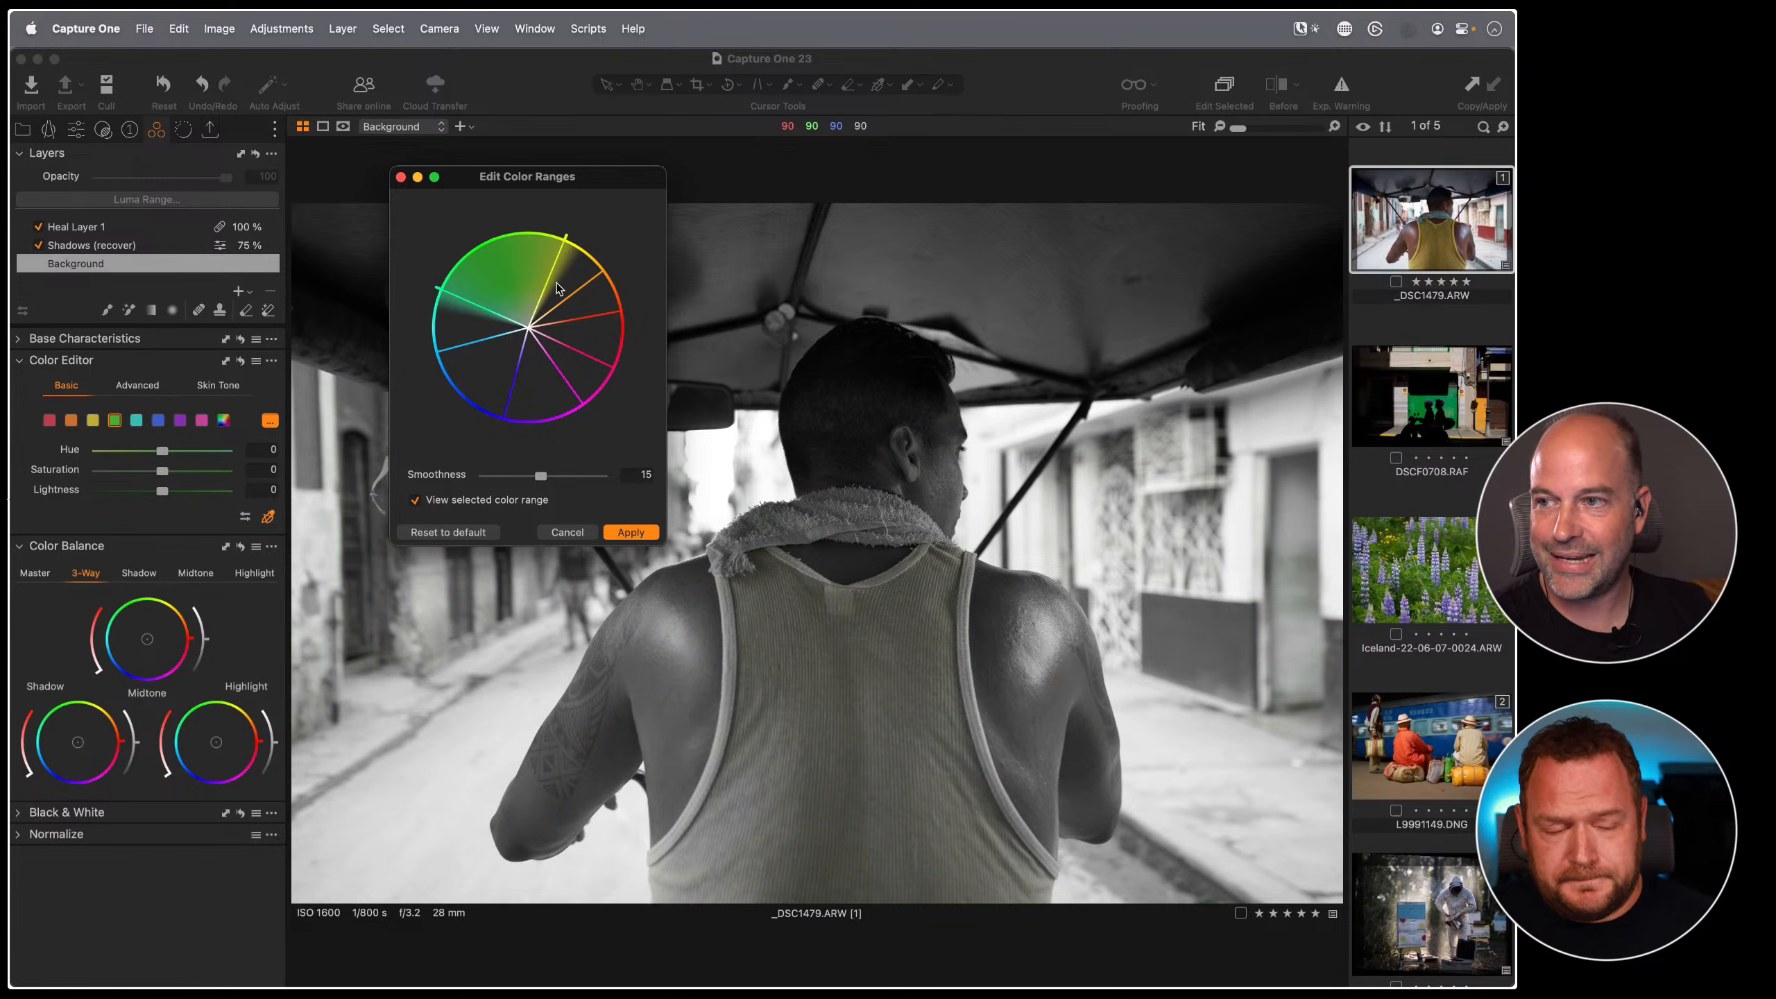
left_click_drag(554, 278, 555, 279)
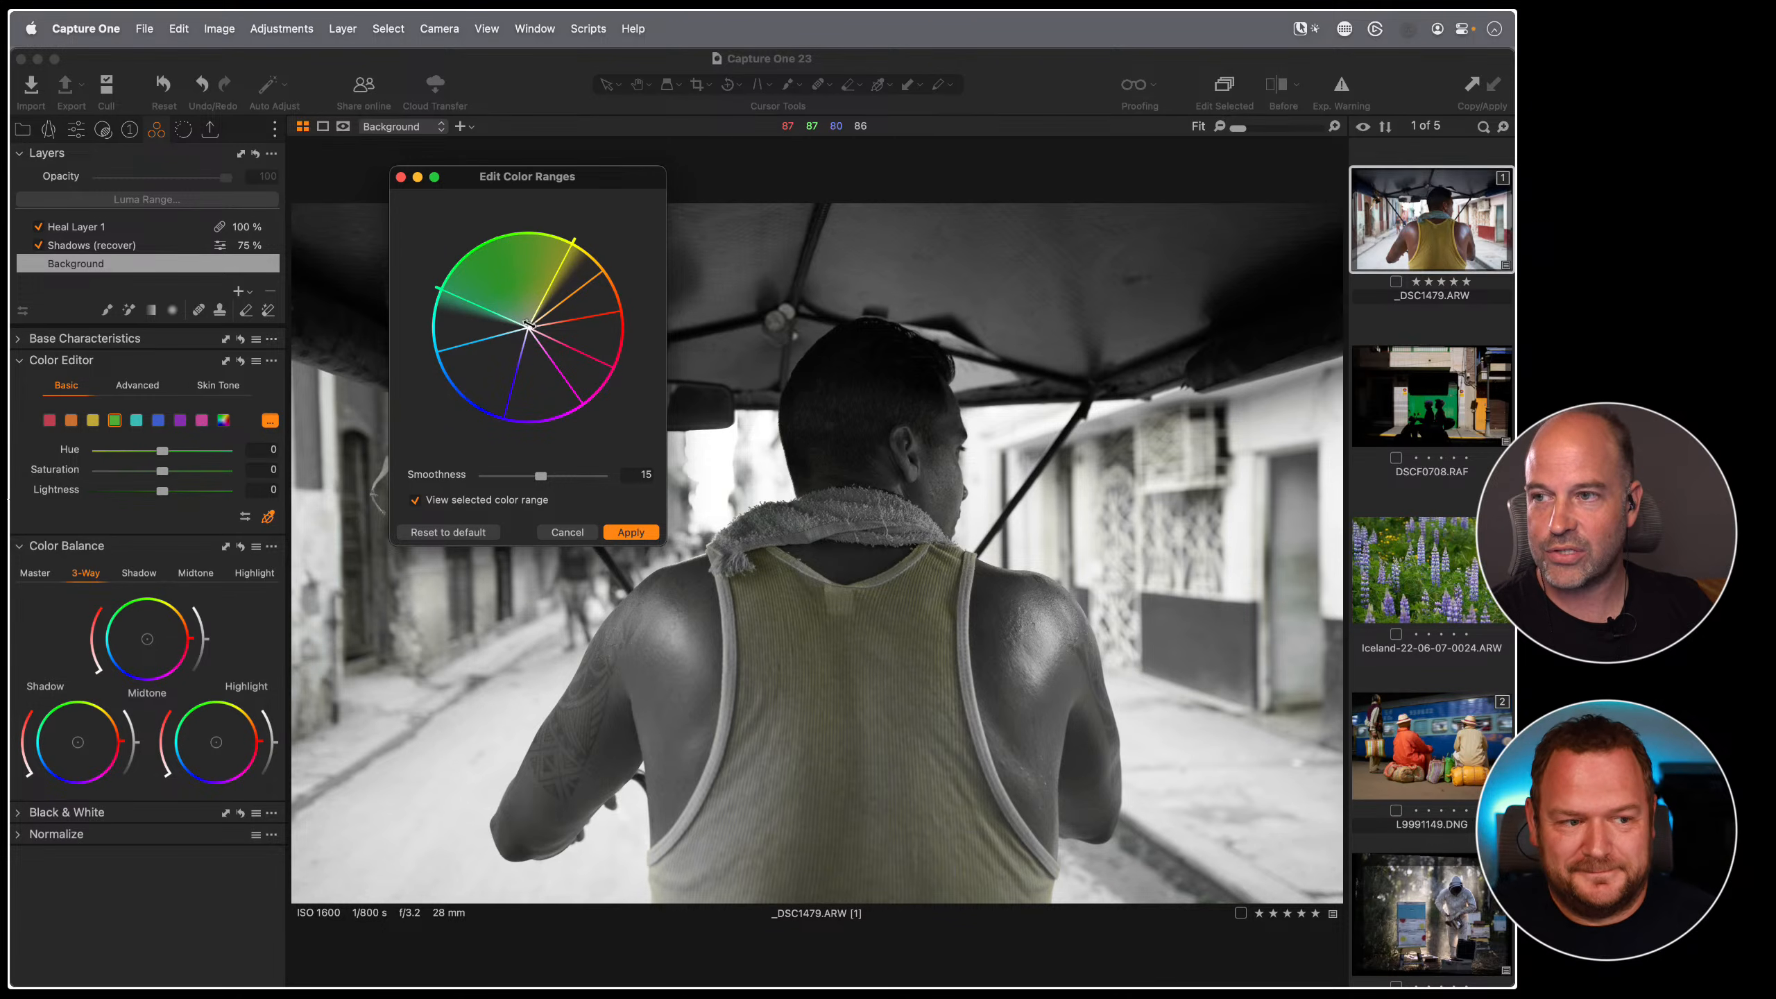
left_click(569, 275)
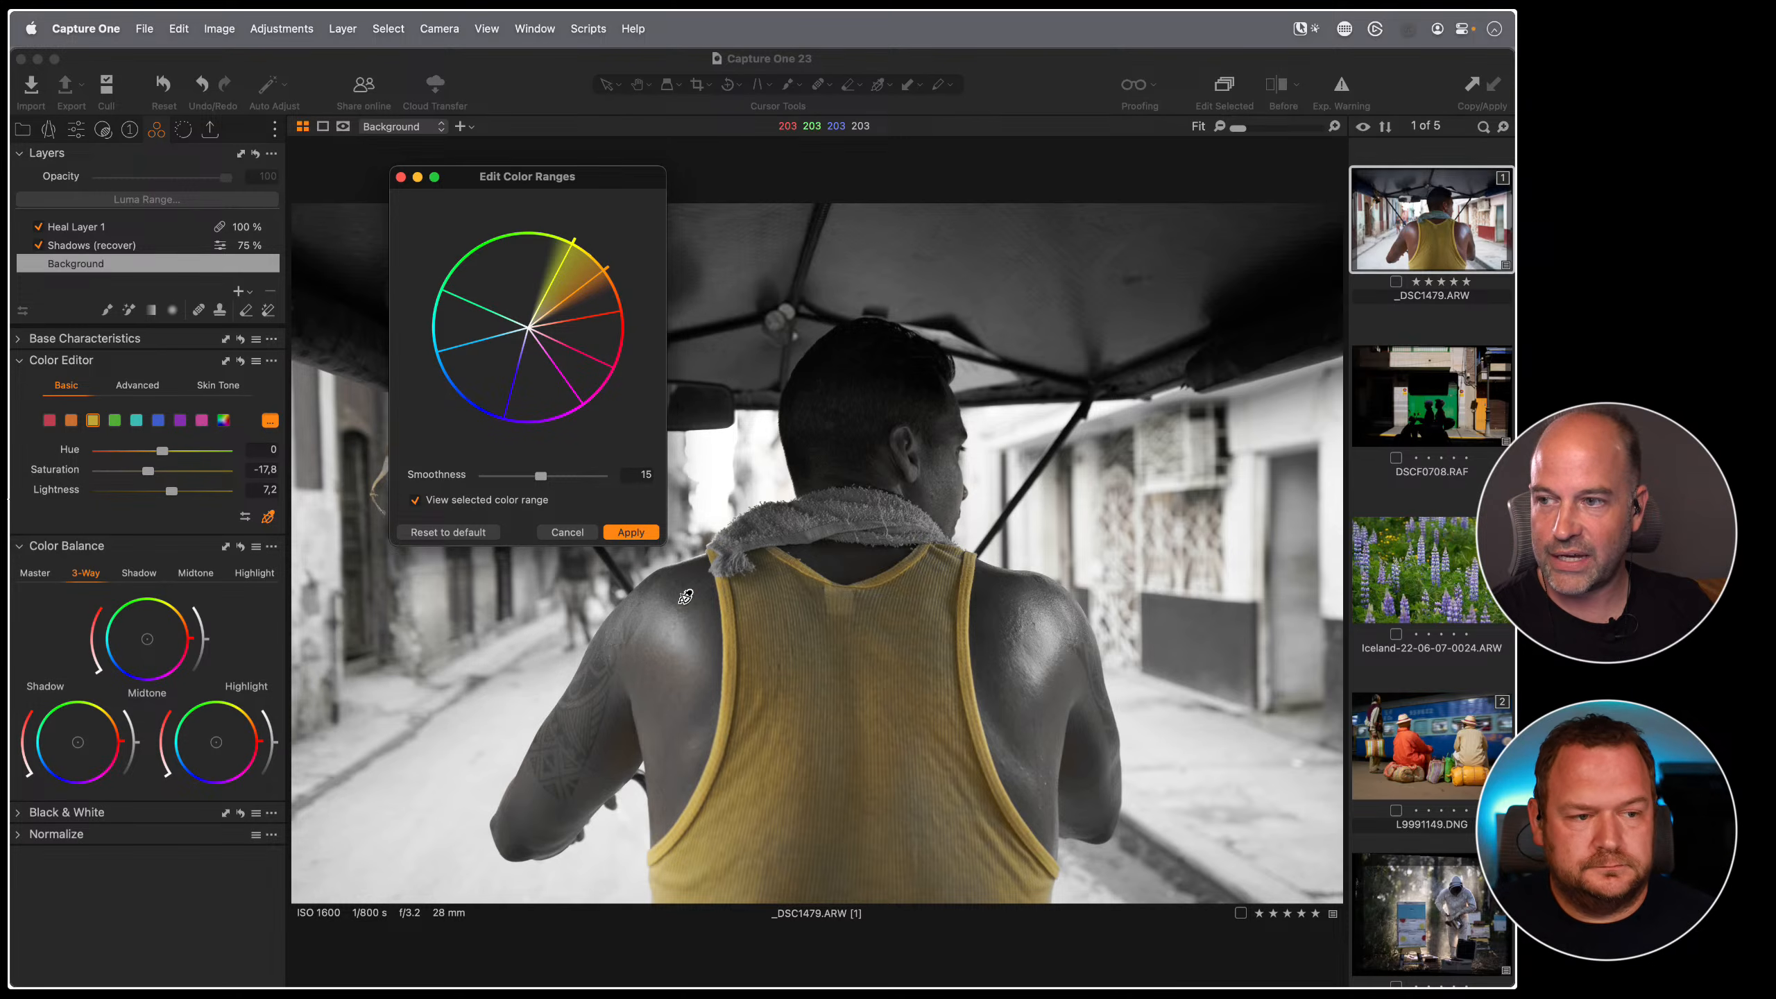
- Compare the shirt with the selected color range view on and off, check the green and yellow ranges, and discard the range changes
left_click(415, 501)
left_click(413, 500)
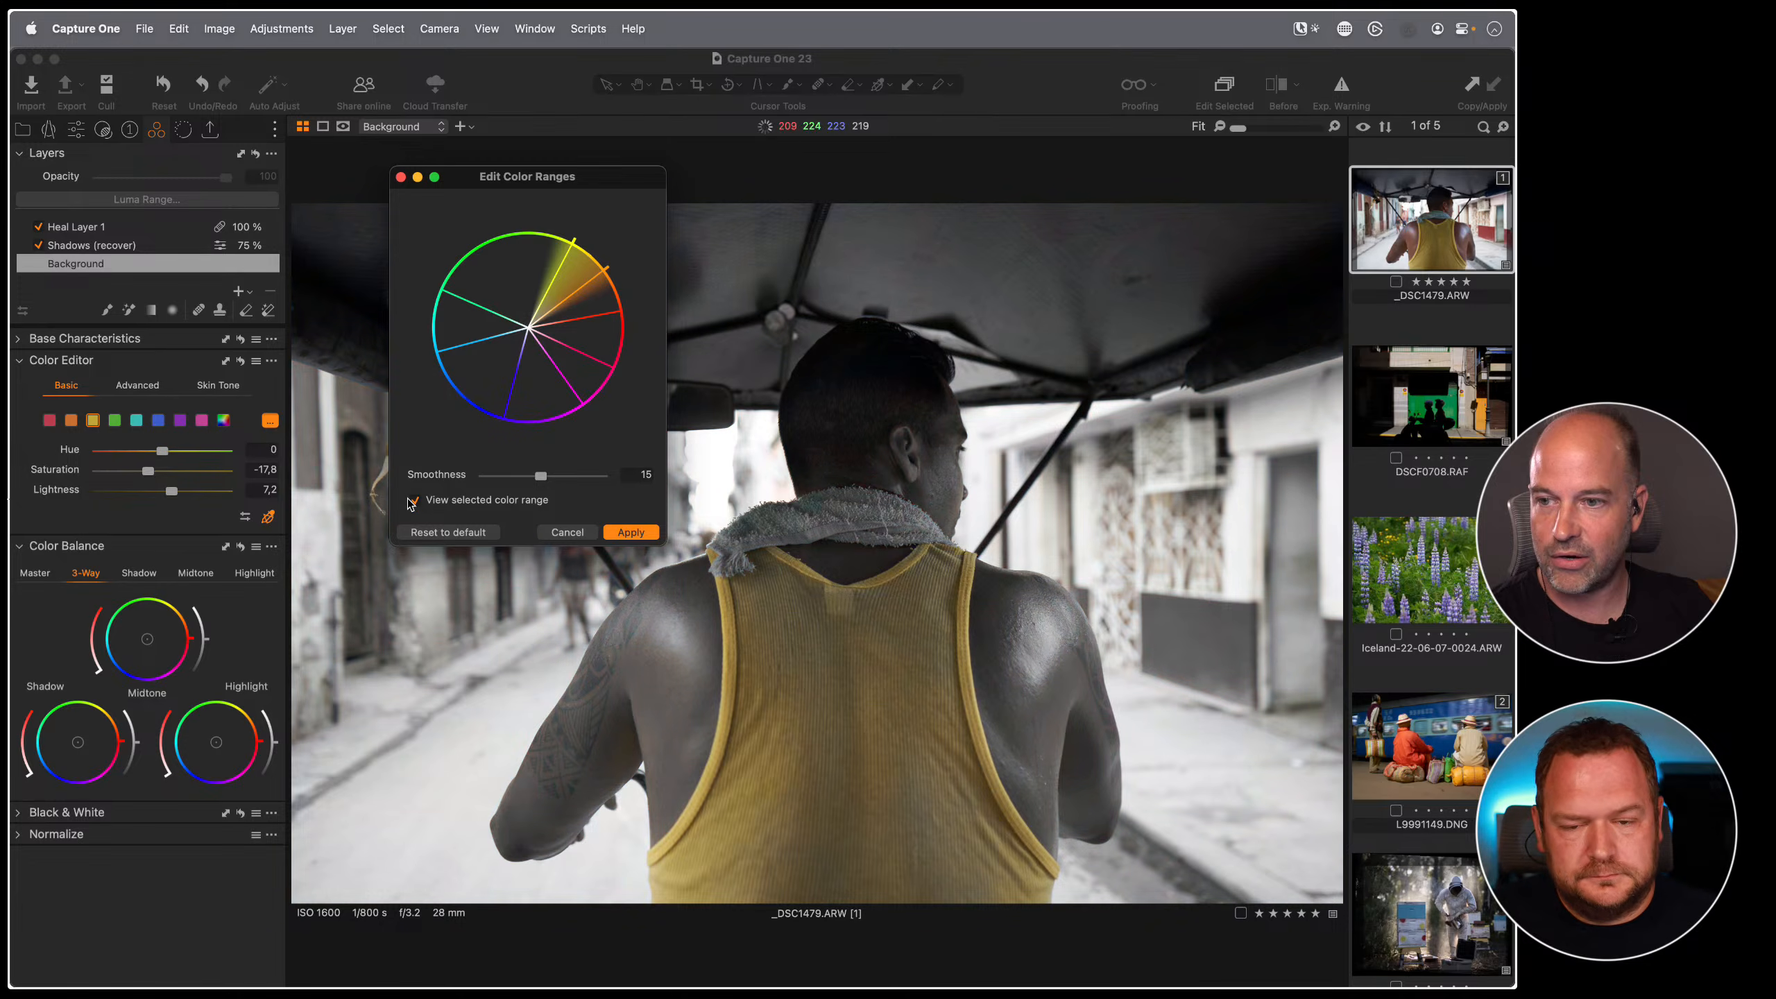
left_click(415, 501)
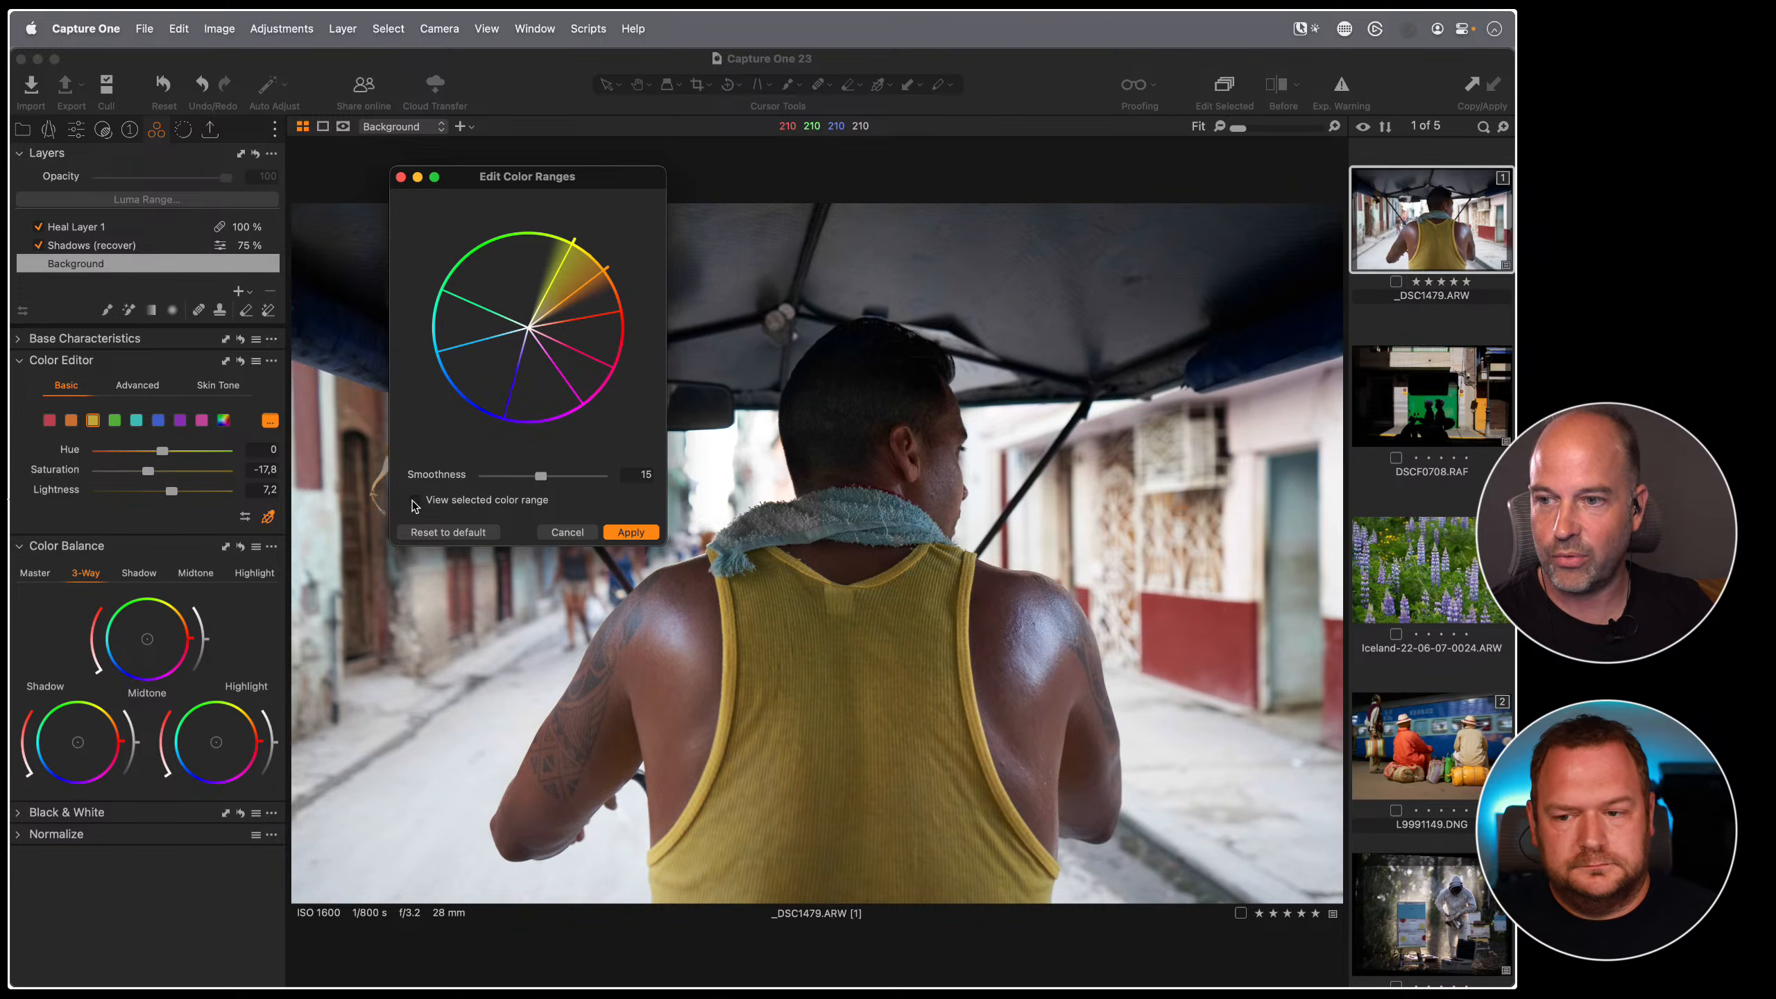
left_click(414, 501)
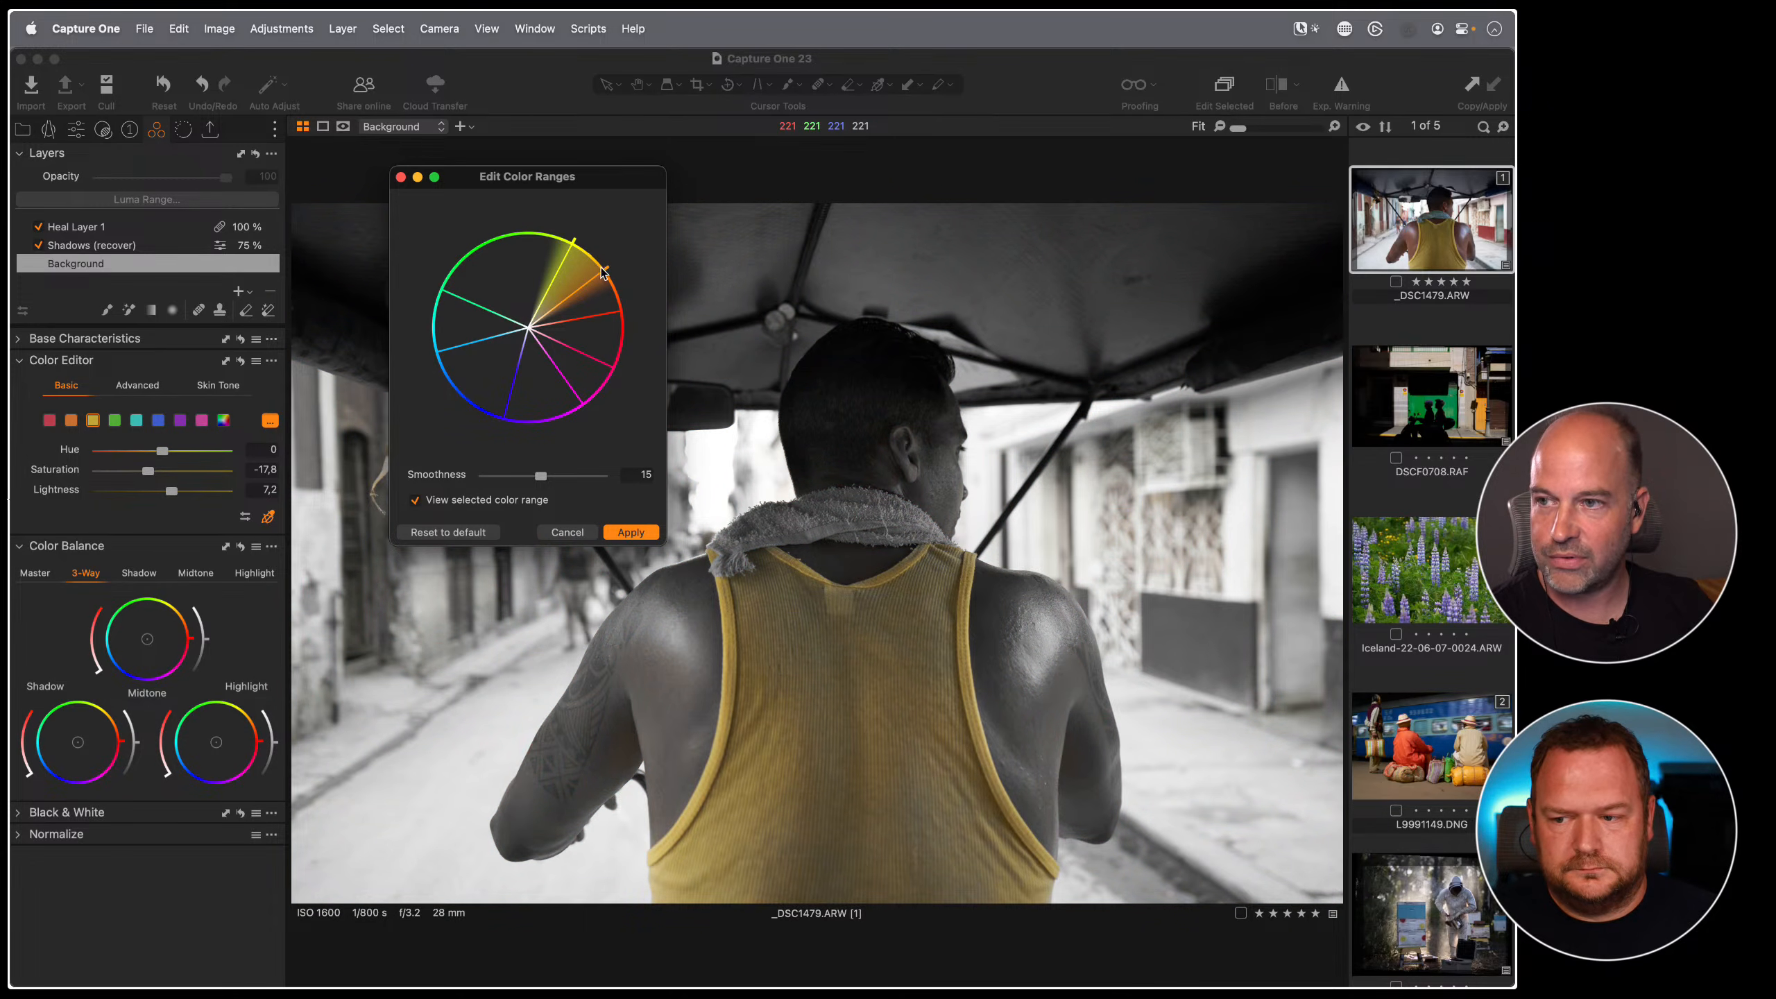
left_click(531, 272)
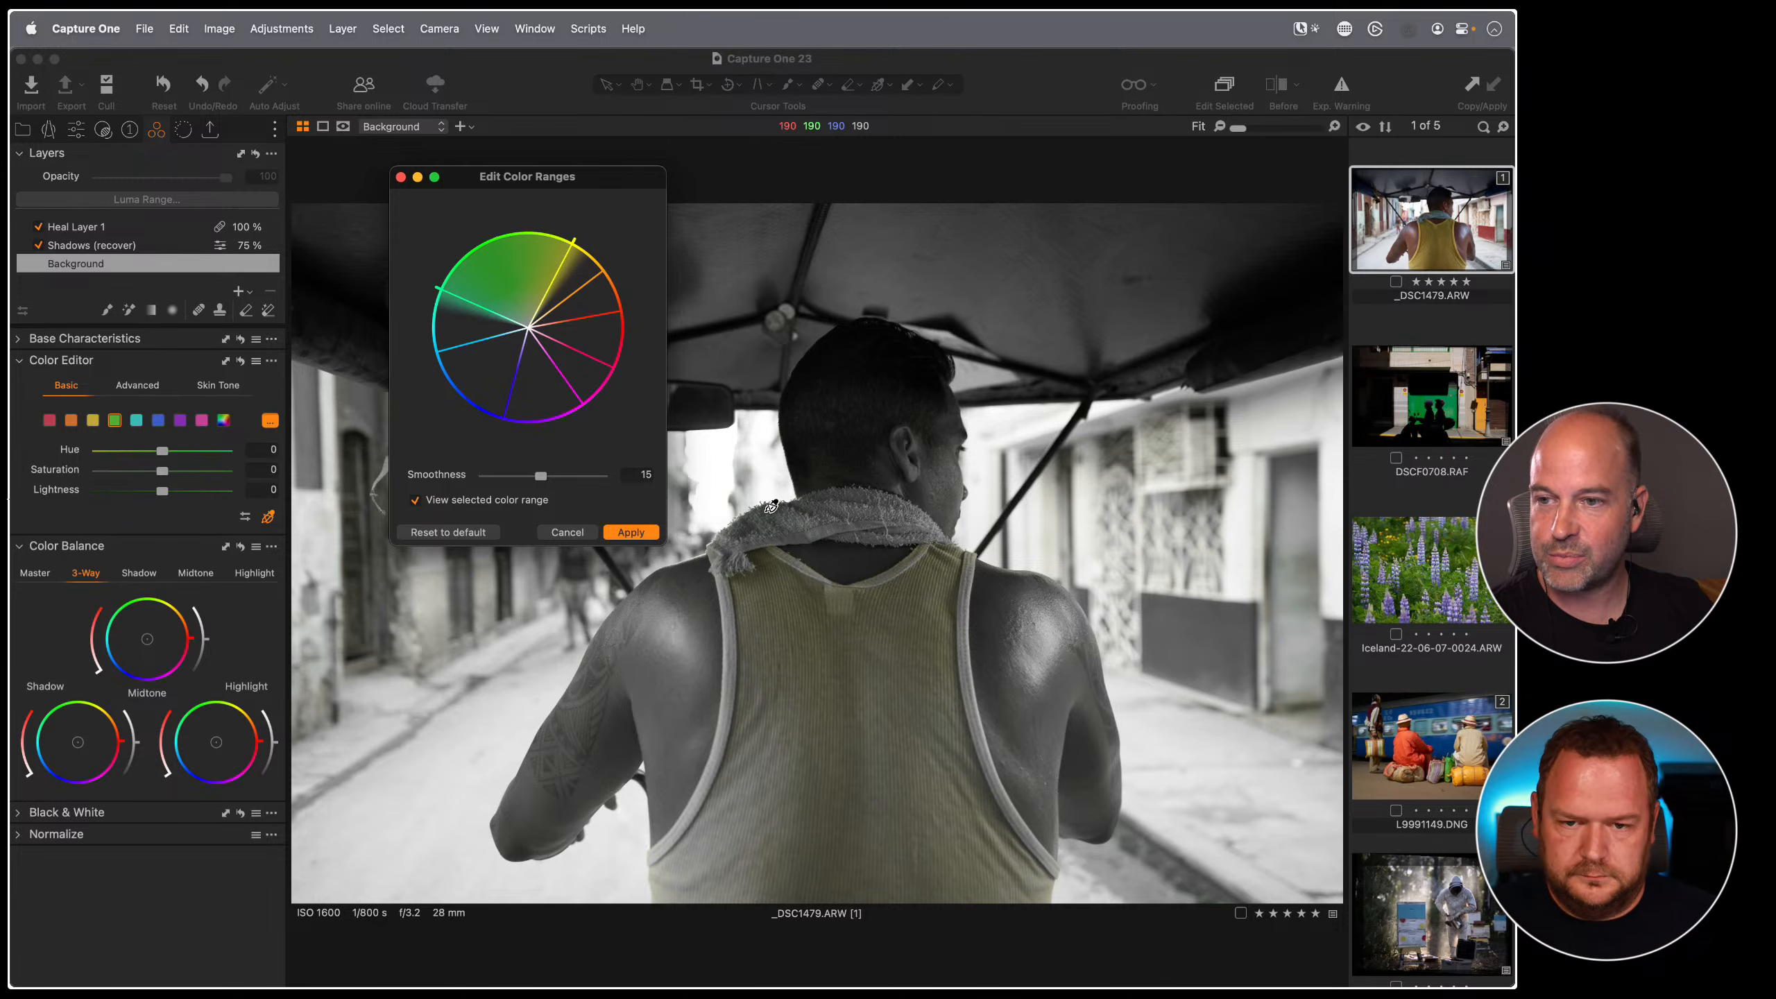
left_click(580, 281)
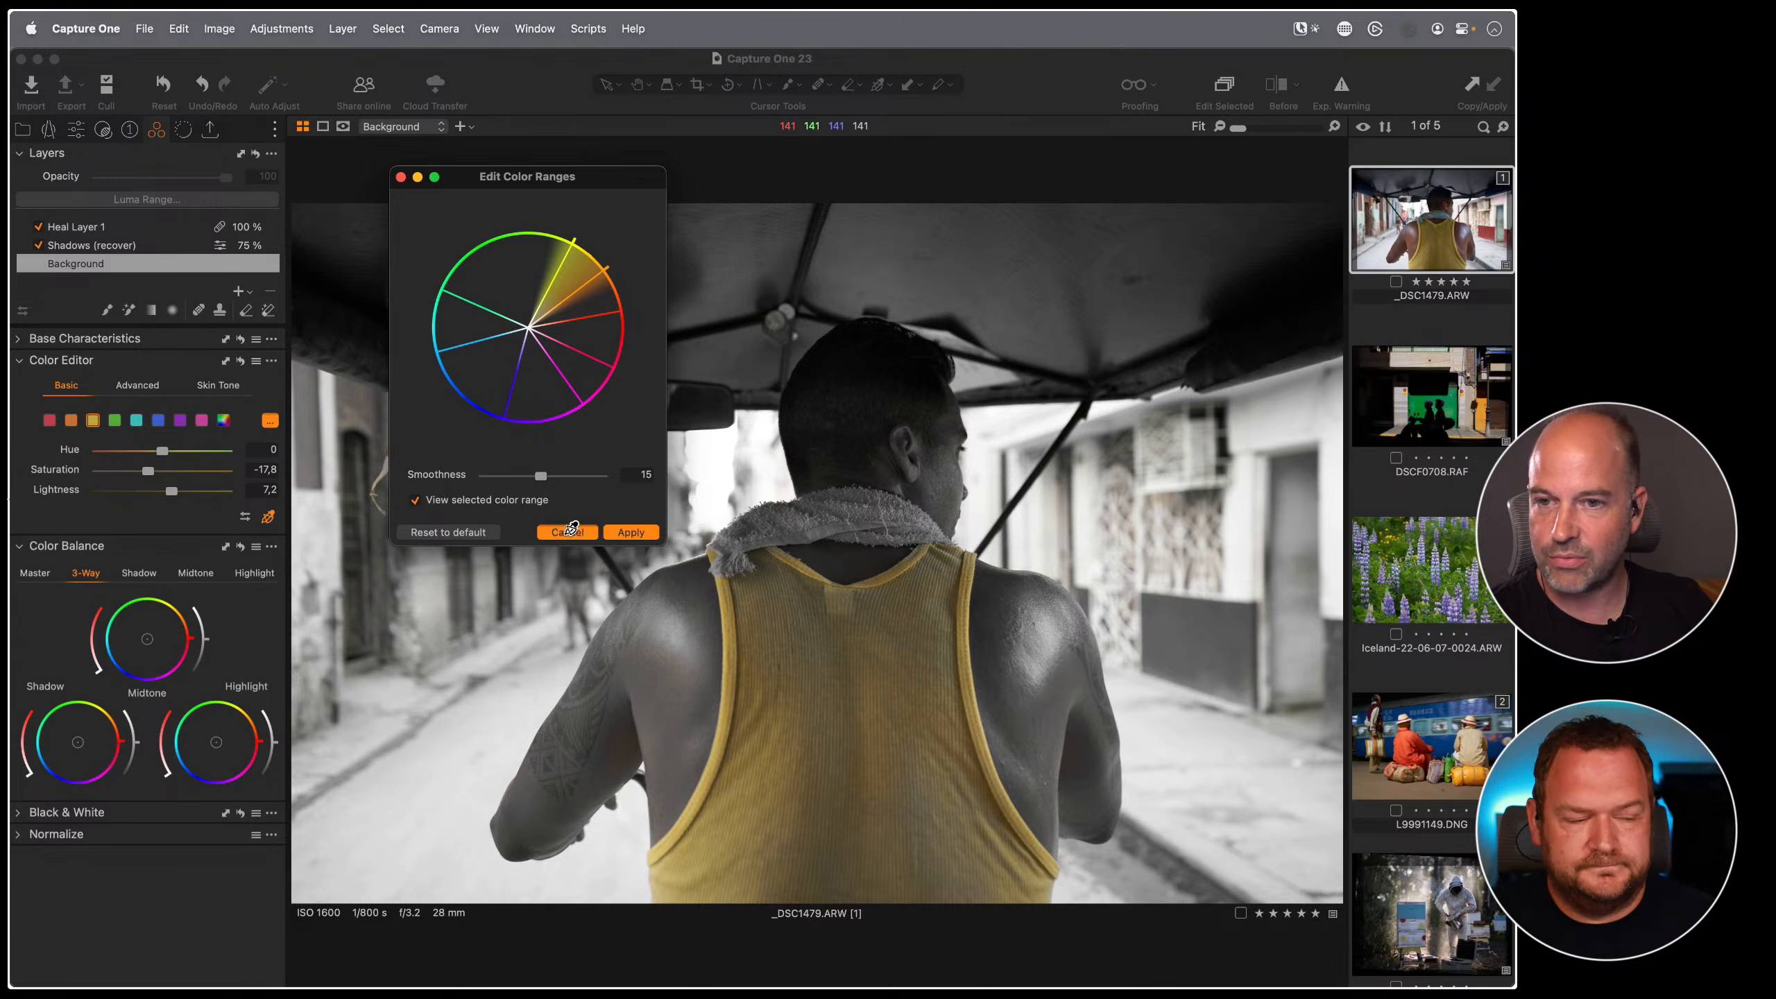
left_click(573, 532)
- Examine which areas of L9991149.DNG fall in the orange and red color ranges, leaving the ranges unedited
scroll(1440, 490, "down", 1)
left_click(1420, 702)
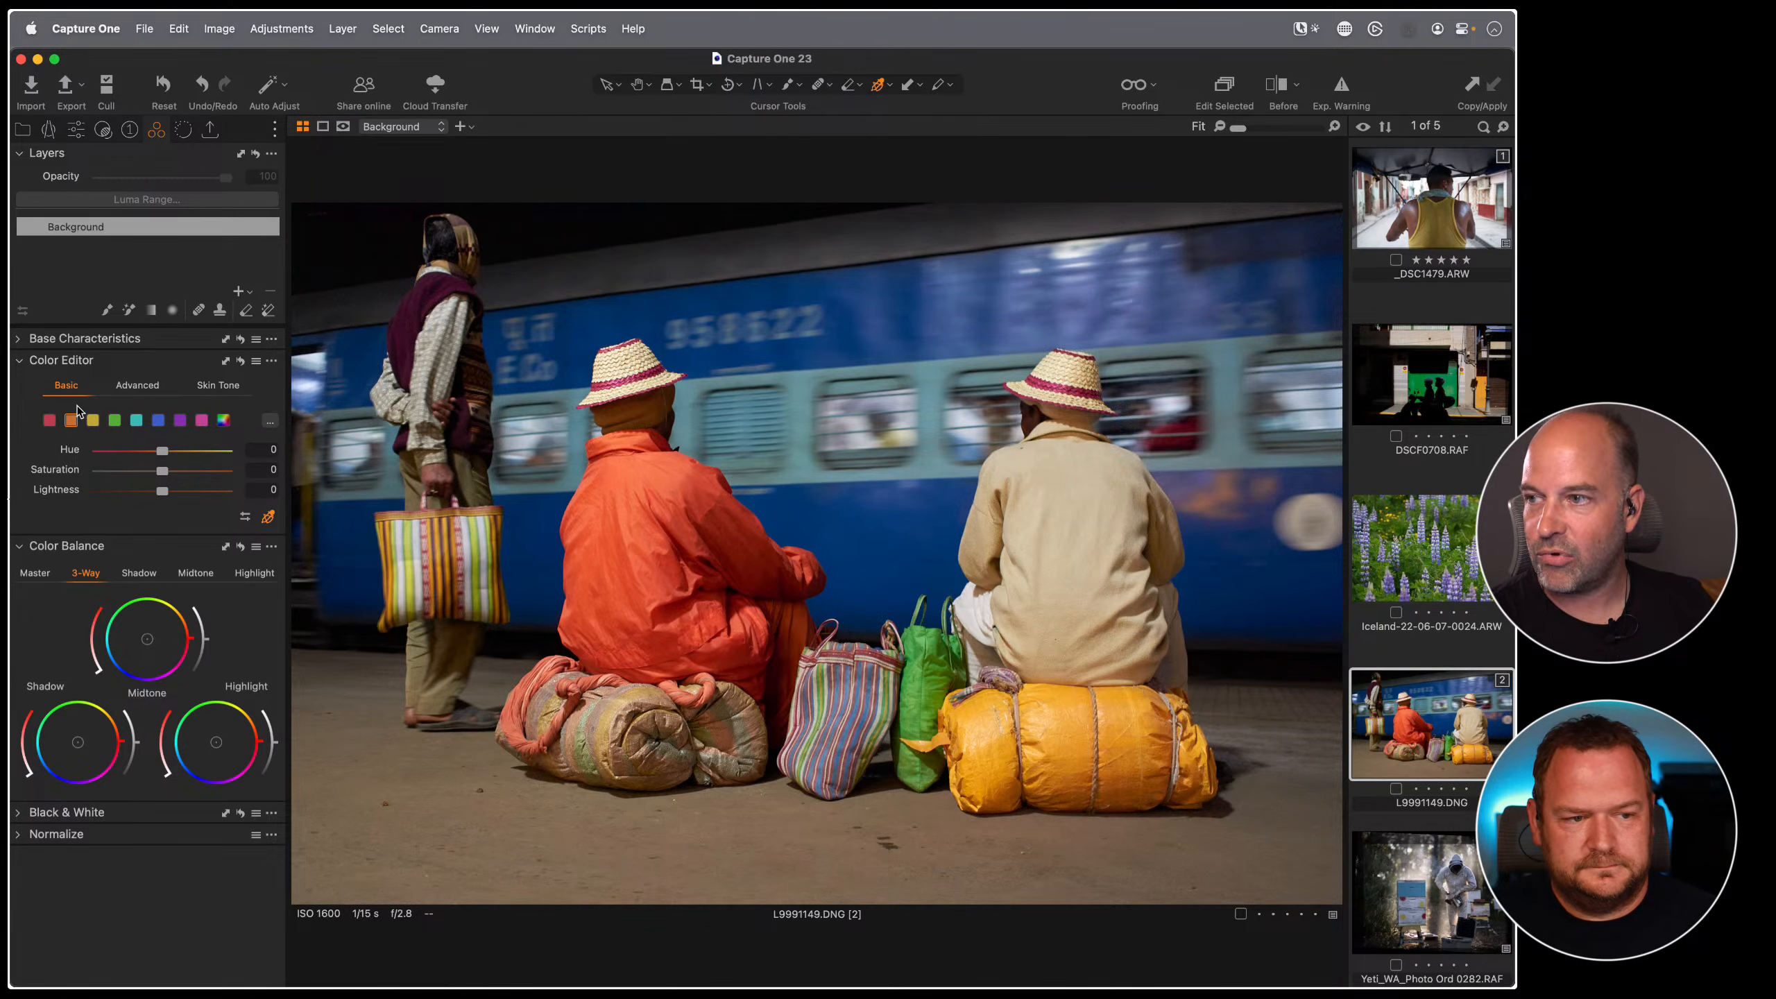
left_click(269, 421)
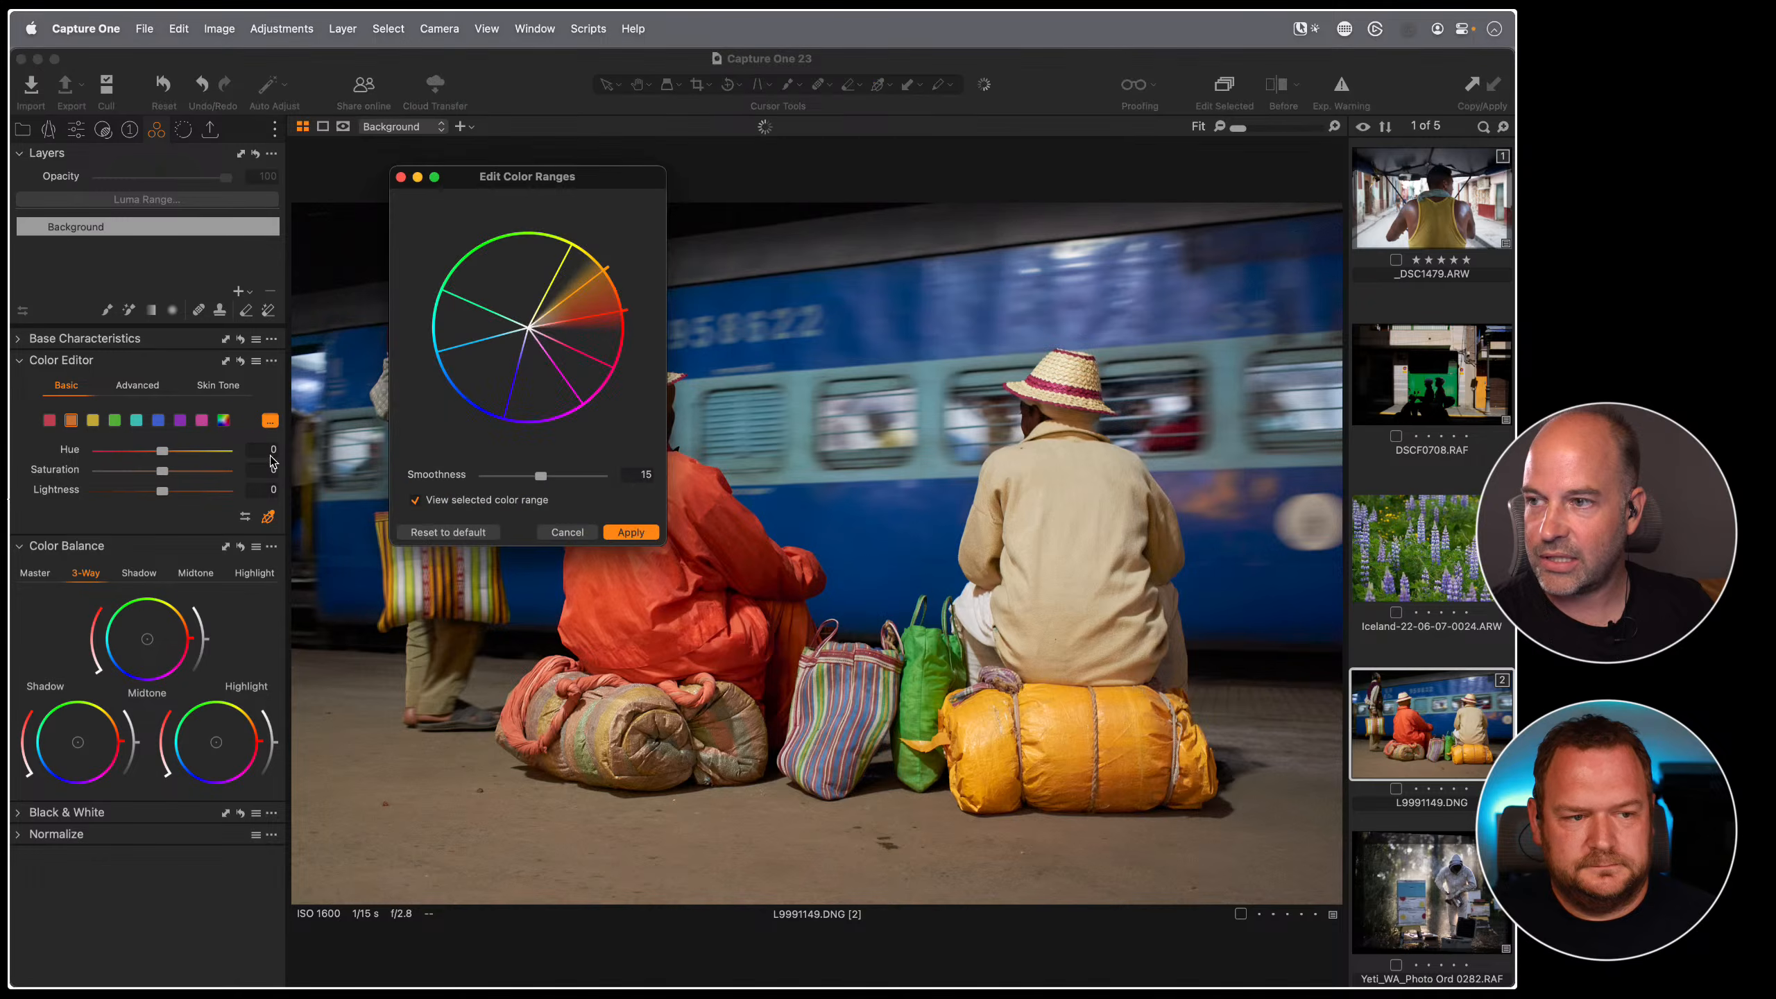
left_click_drag(575, 166, 1088, 161)
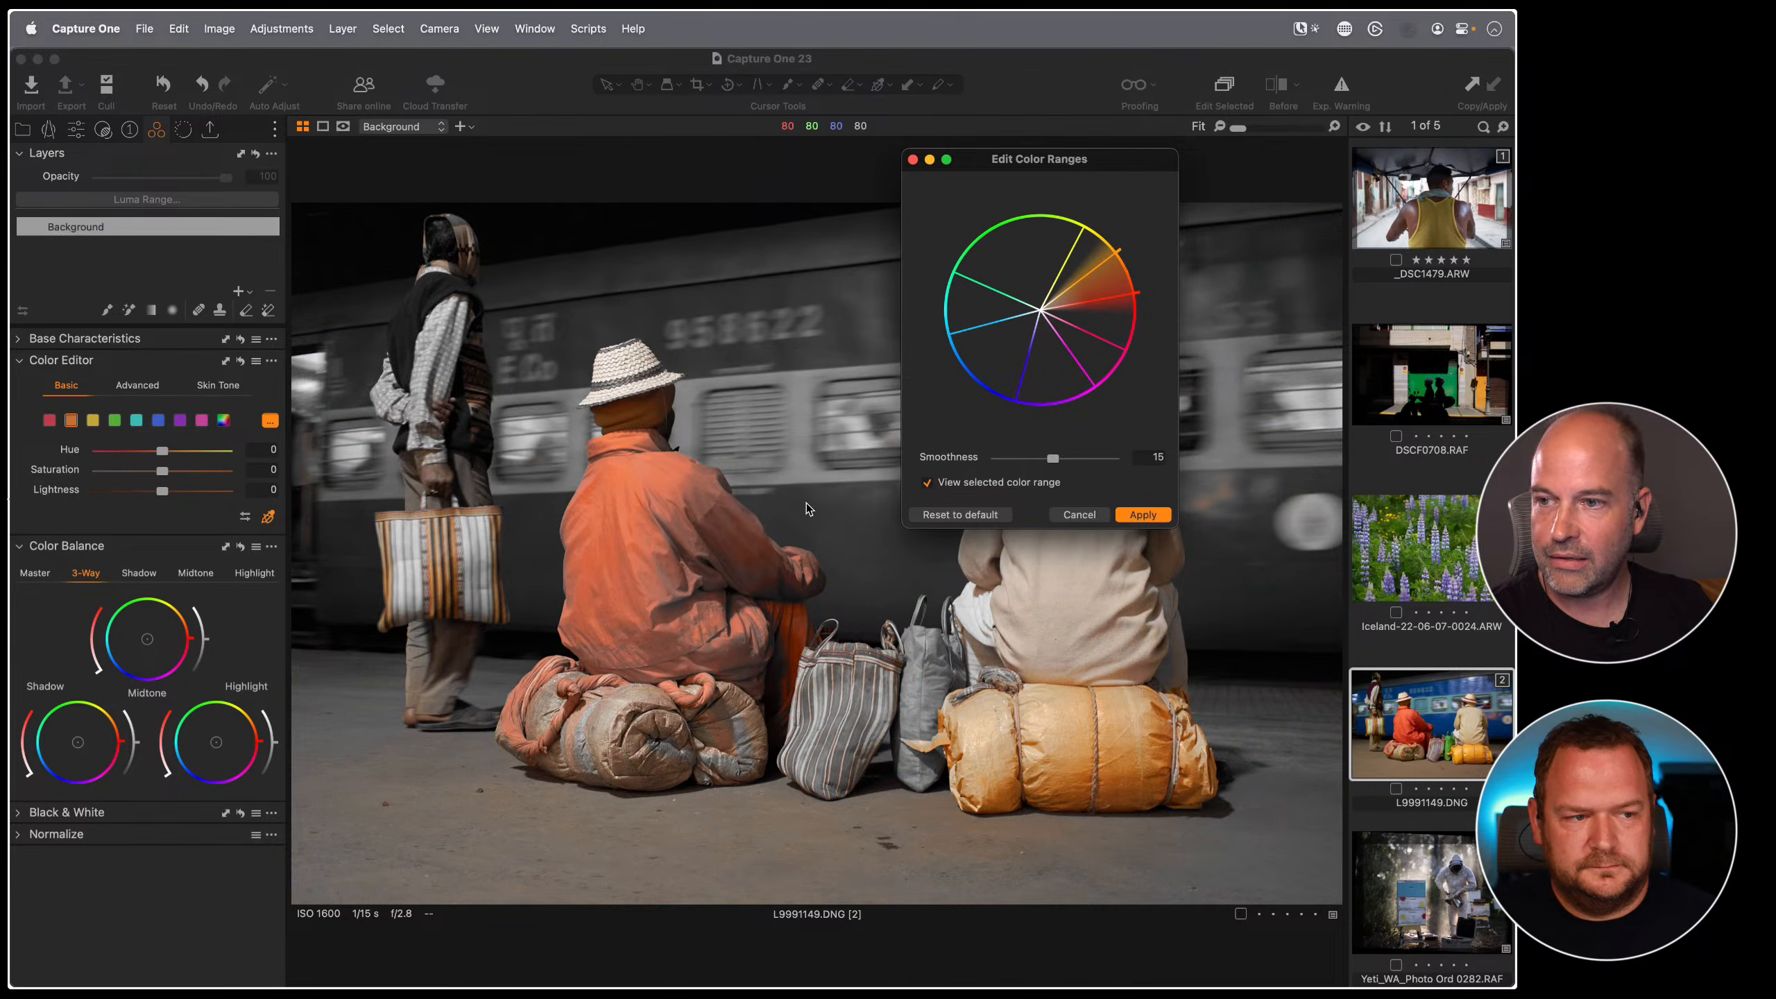
left_click(1116, 311)
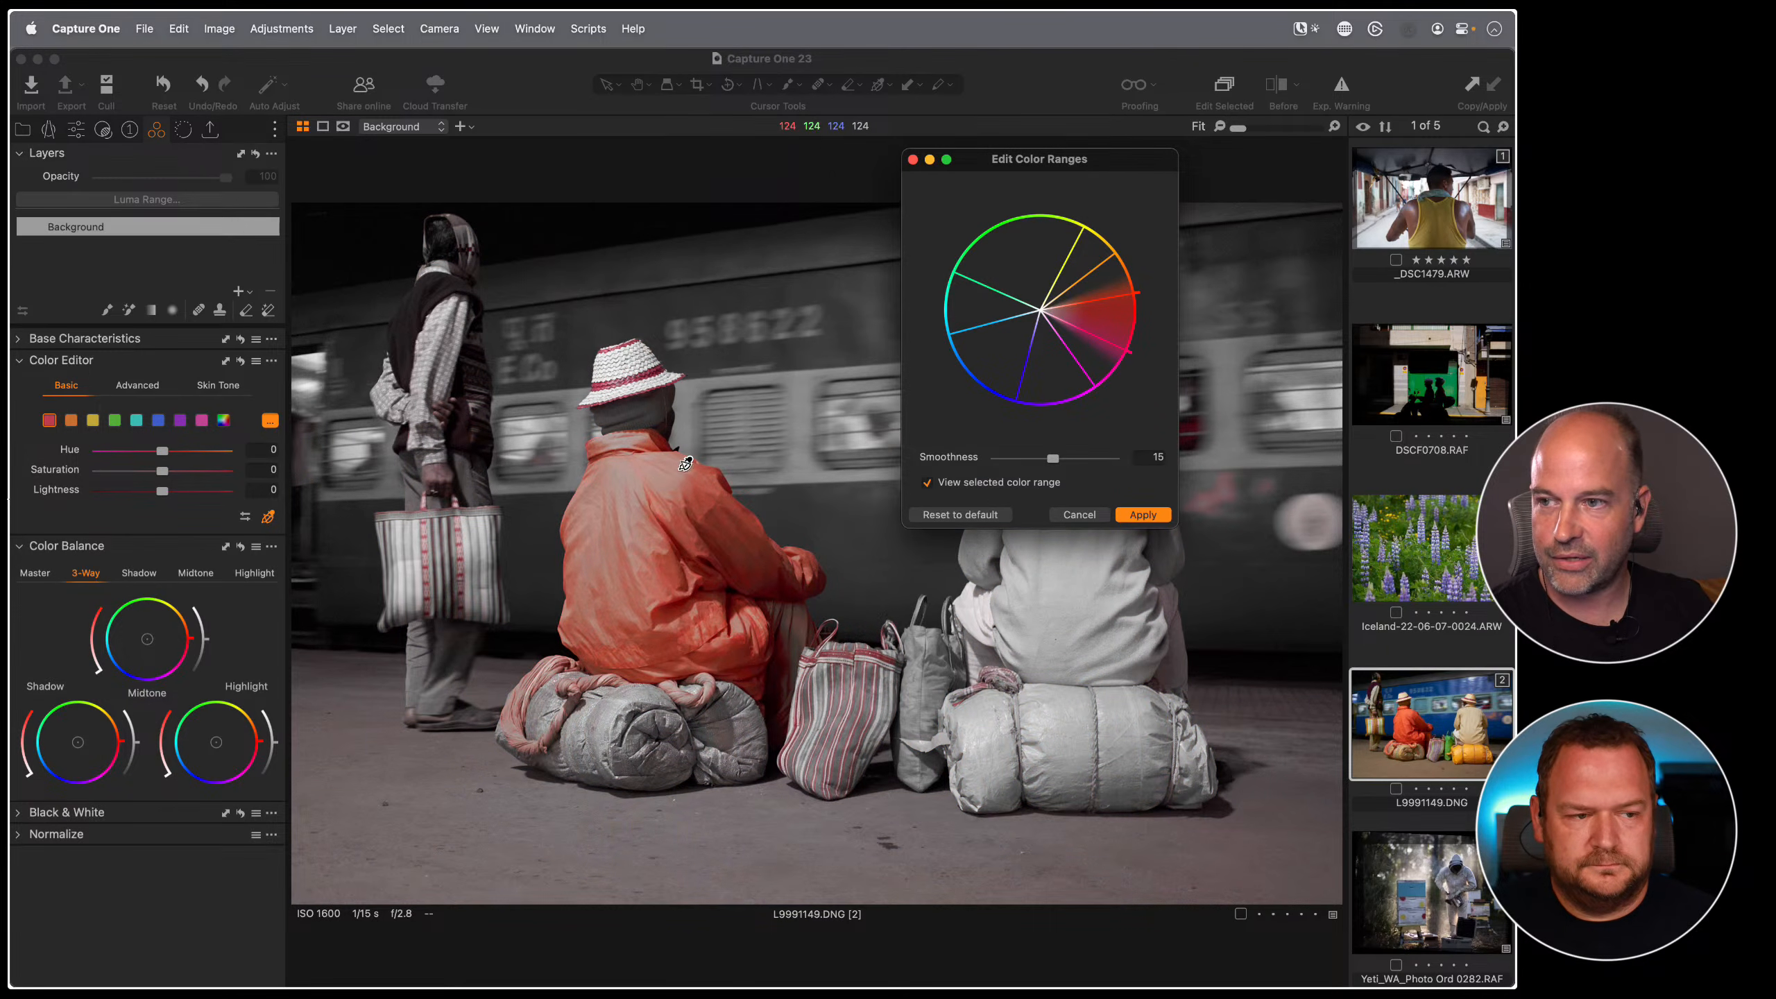
left_click(1105, 274)
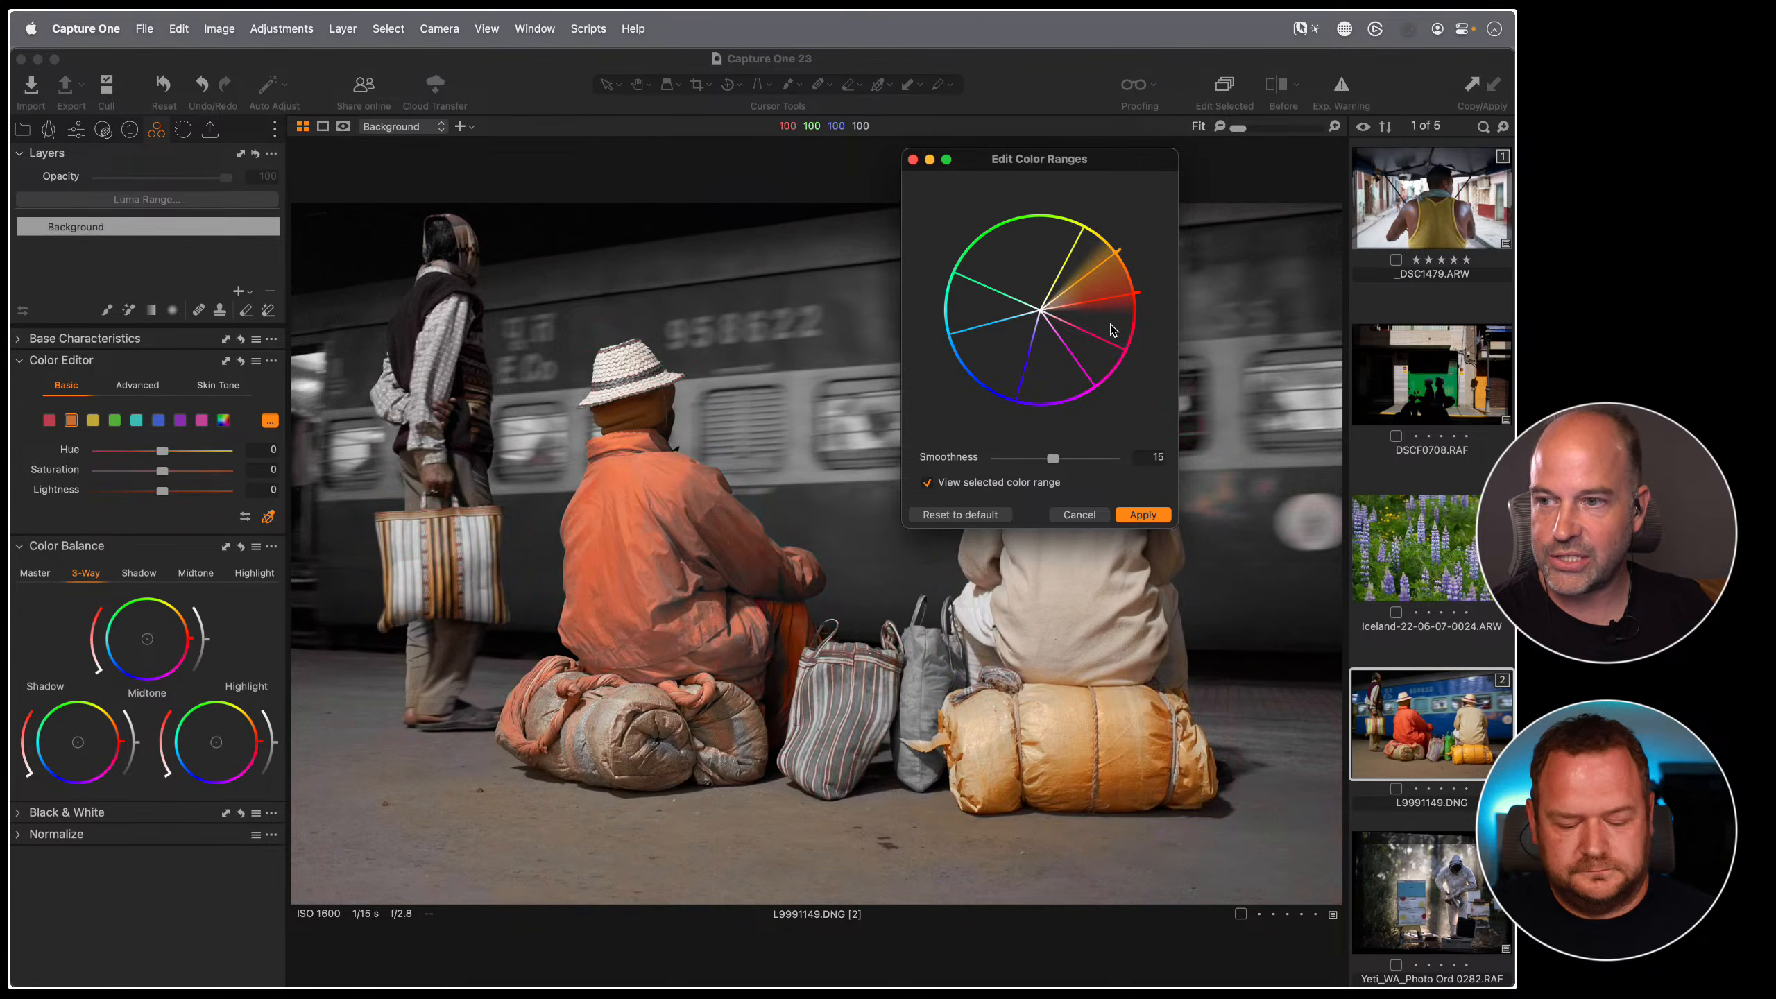
left_click(1104, 332)
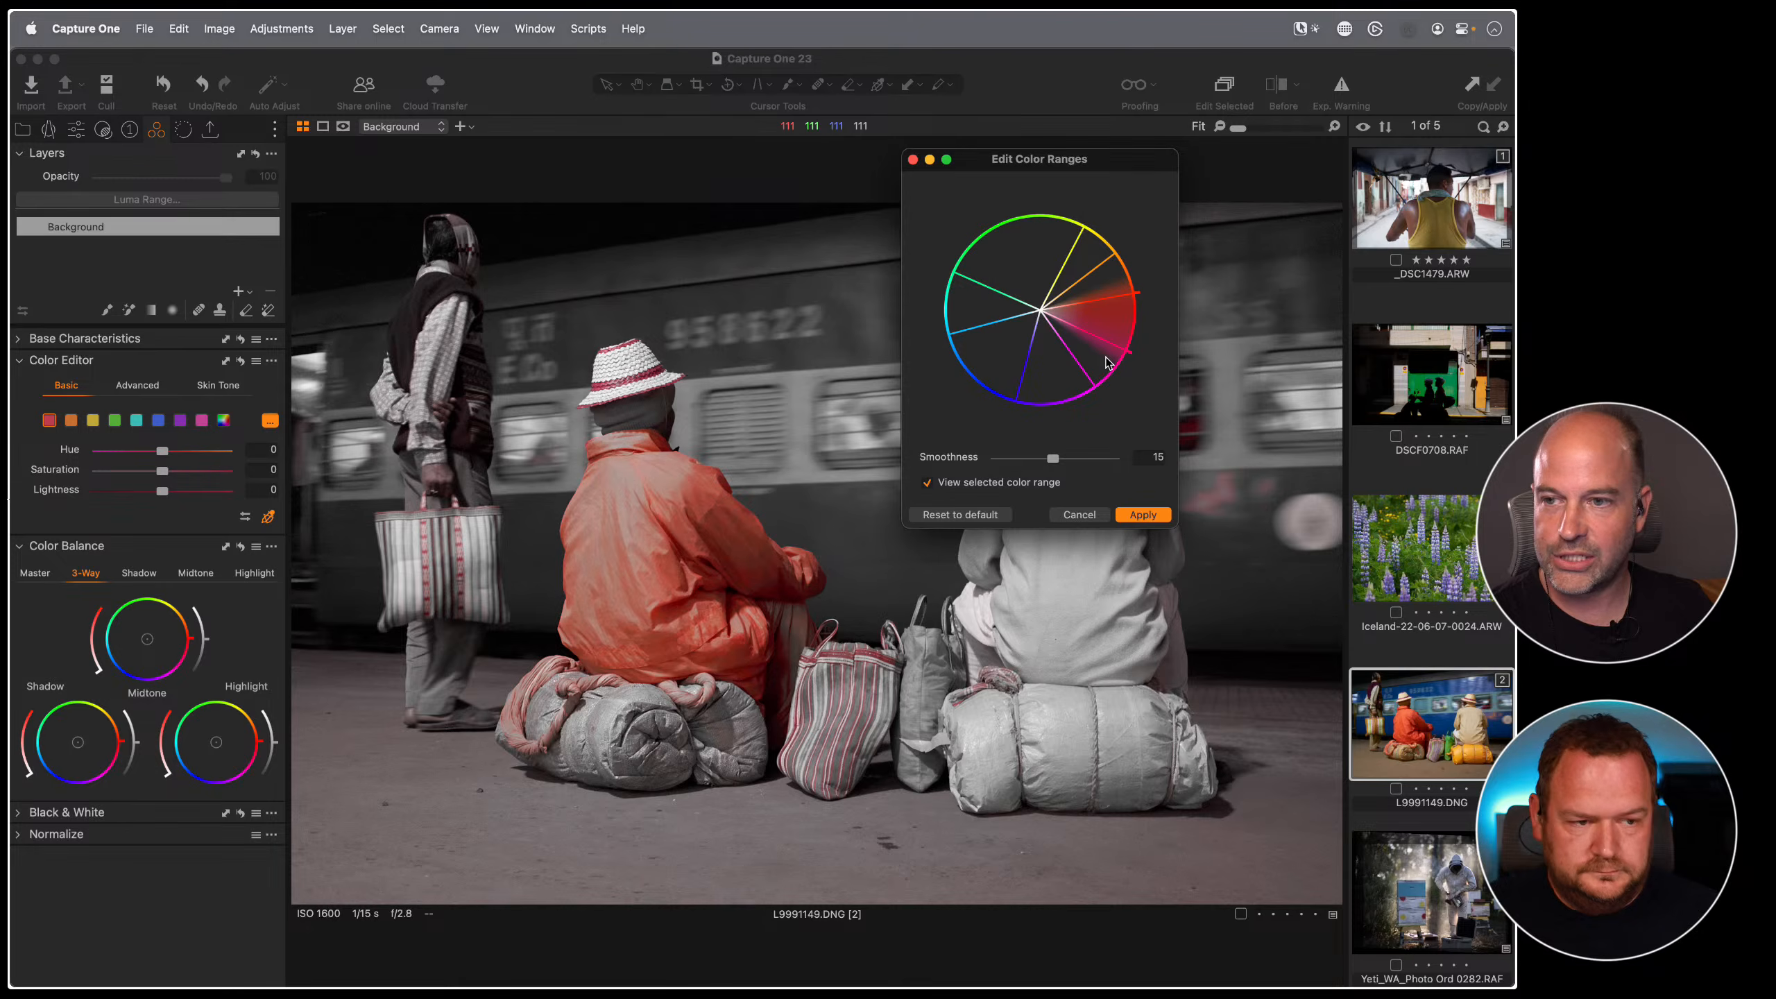
left_click(1079, 515)
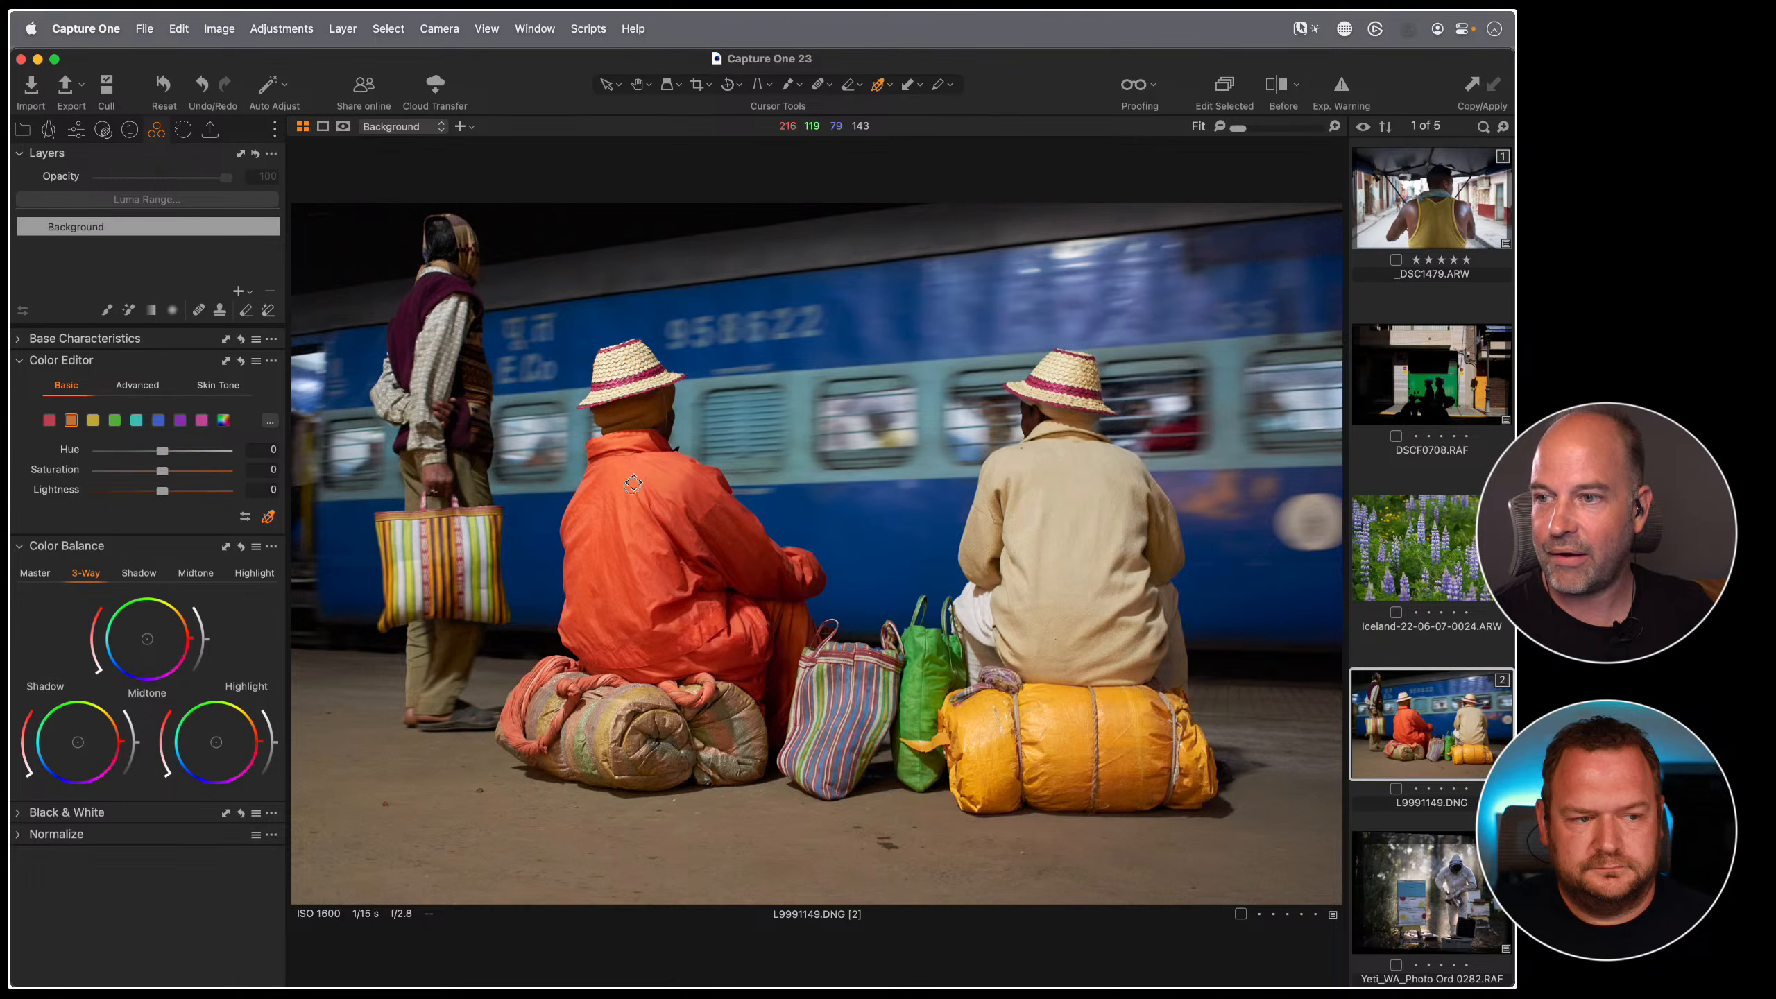
- Set the orange jacket's saturation to -20 and the blue train's hue to -2.1, saturation to -24.1 and lightness to -15.1
left_click_drag(633, 483, 675, 441)
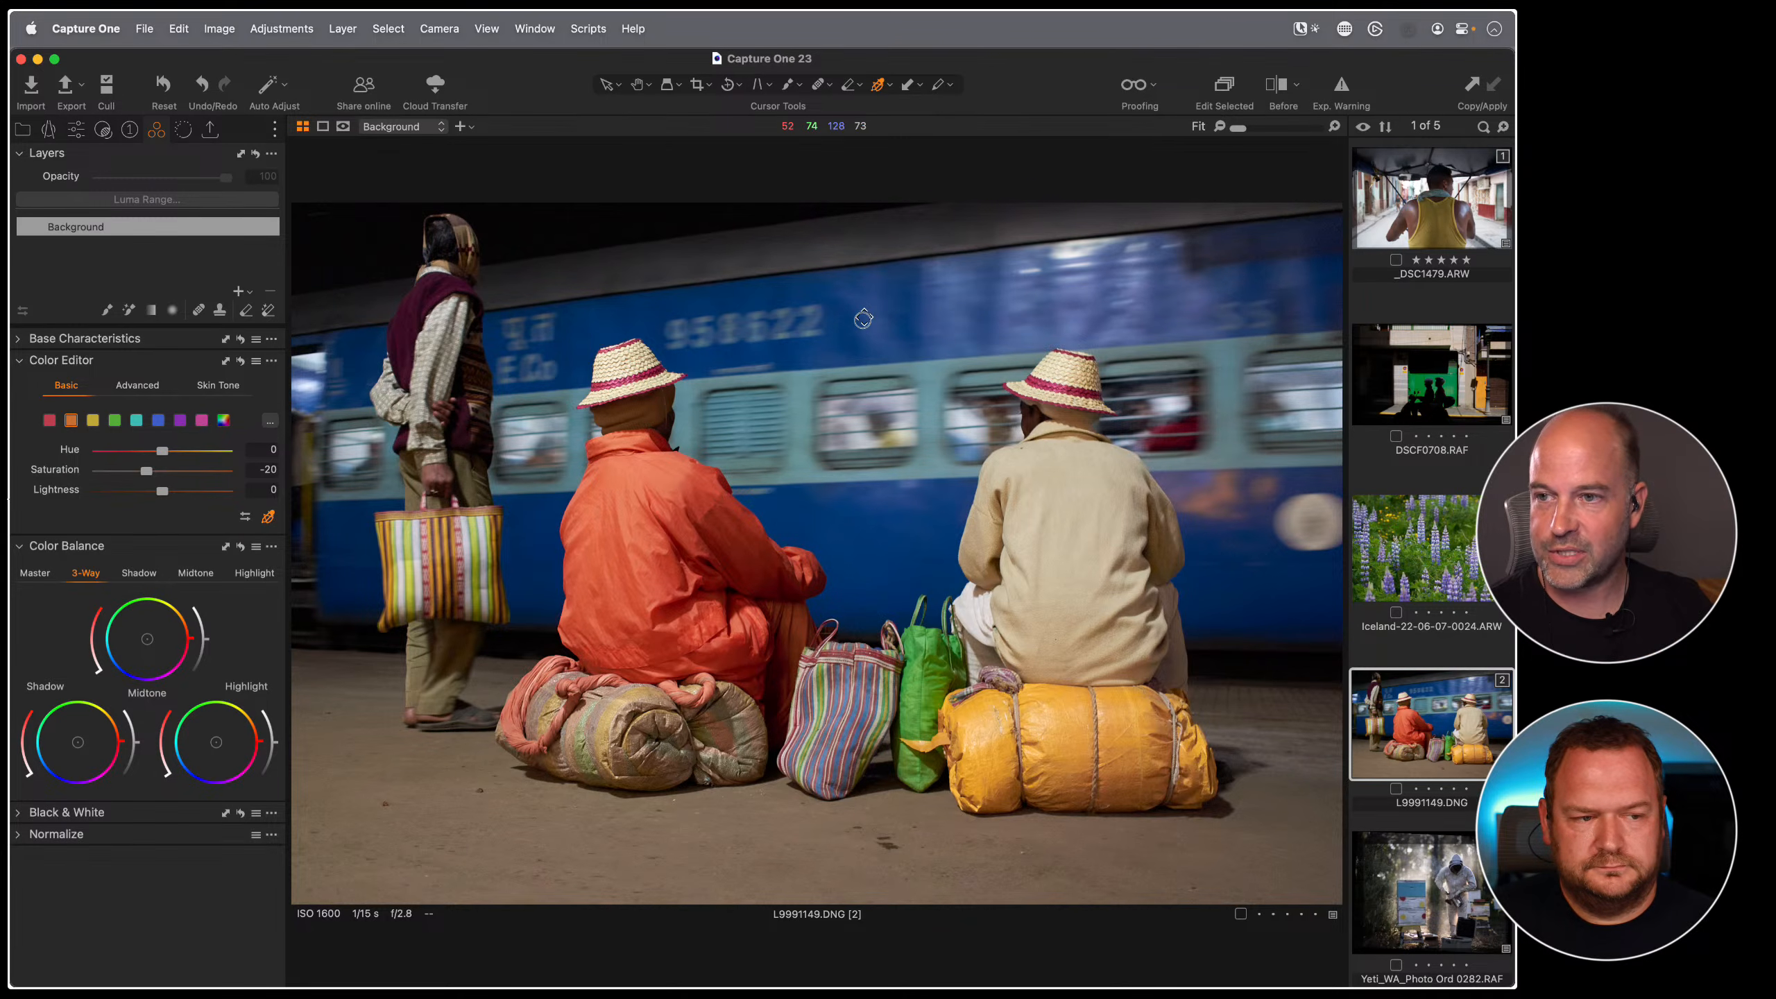
left_click_drag(863, 319, 781, 359)
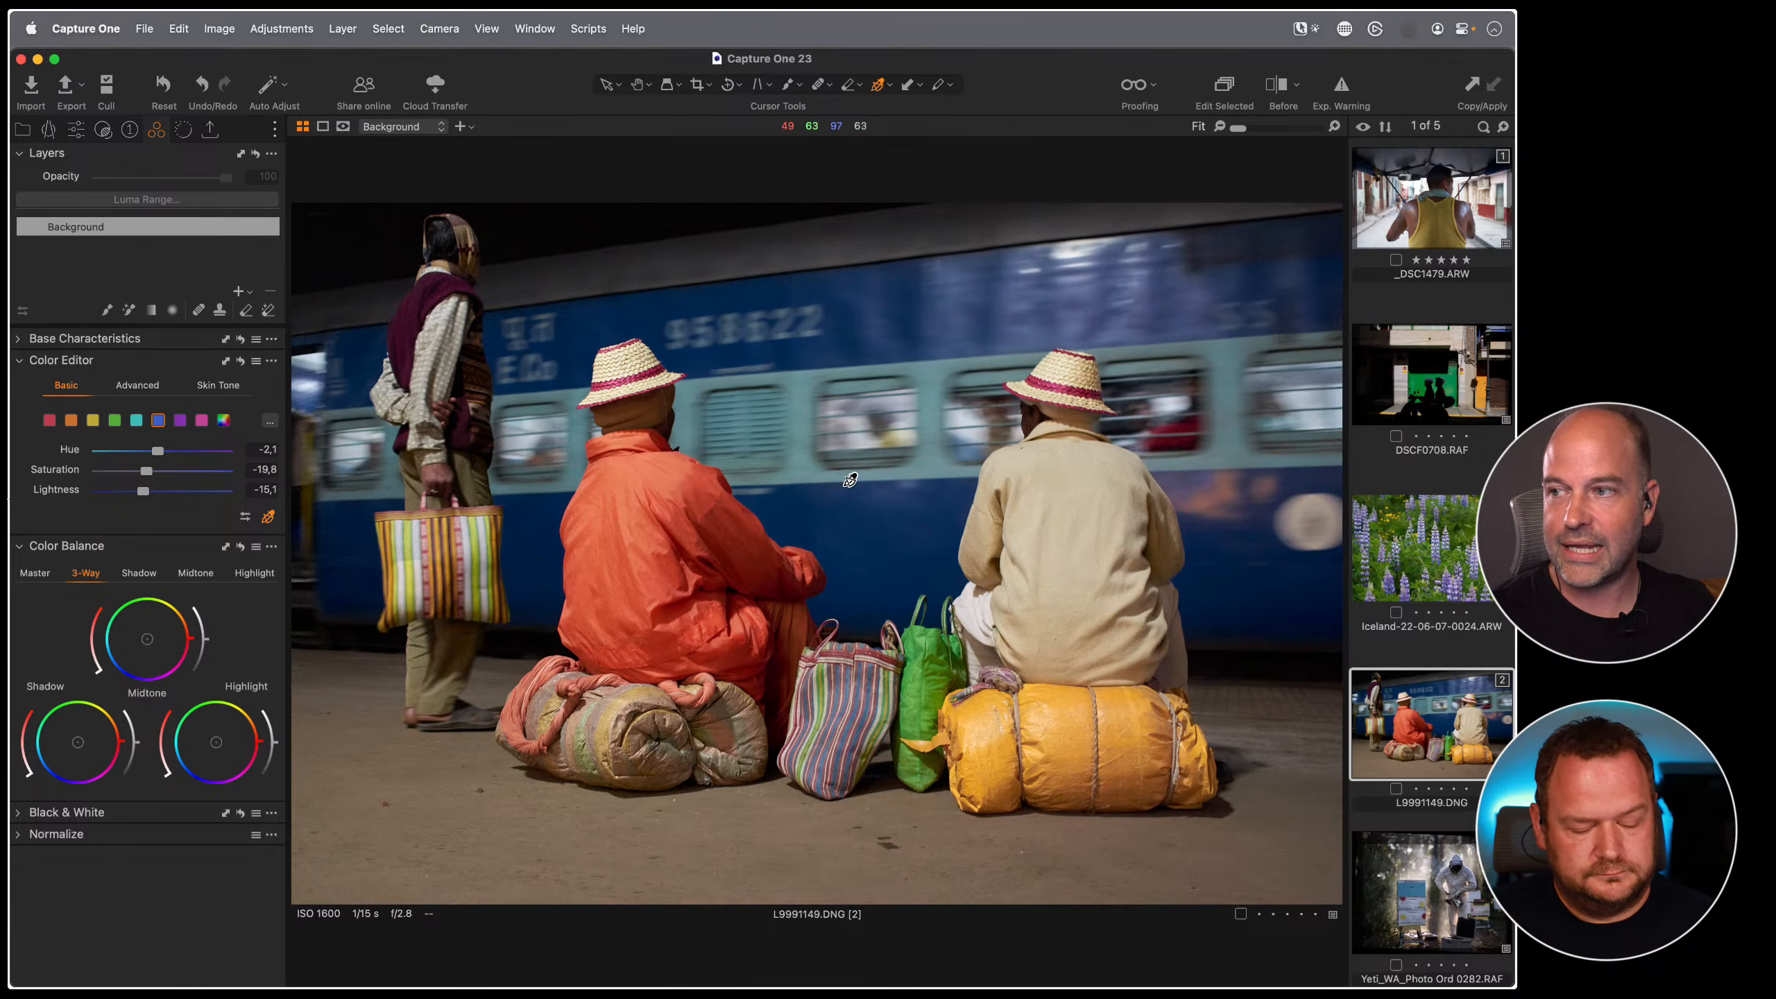
left_click(71, 421)
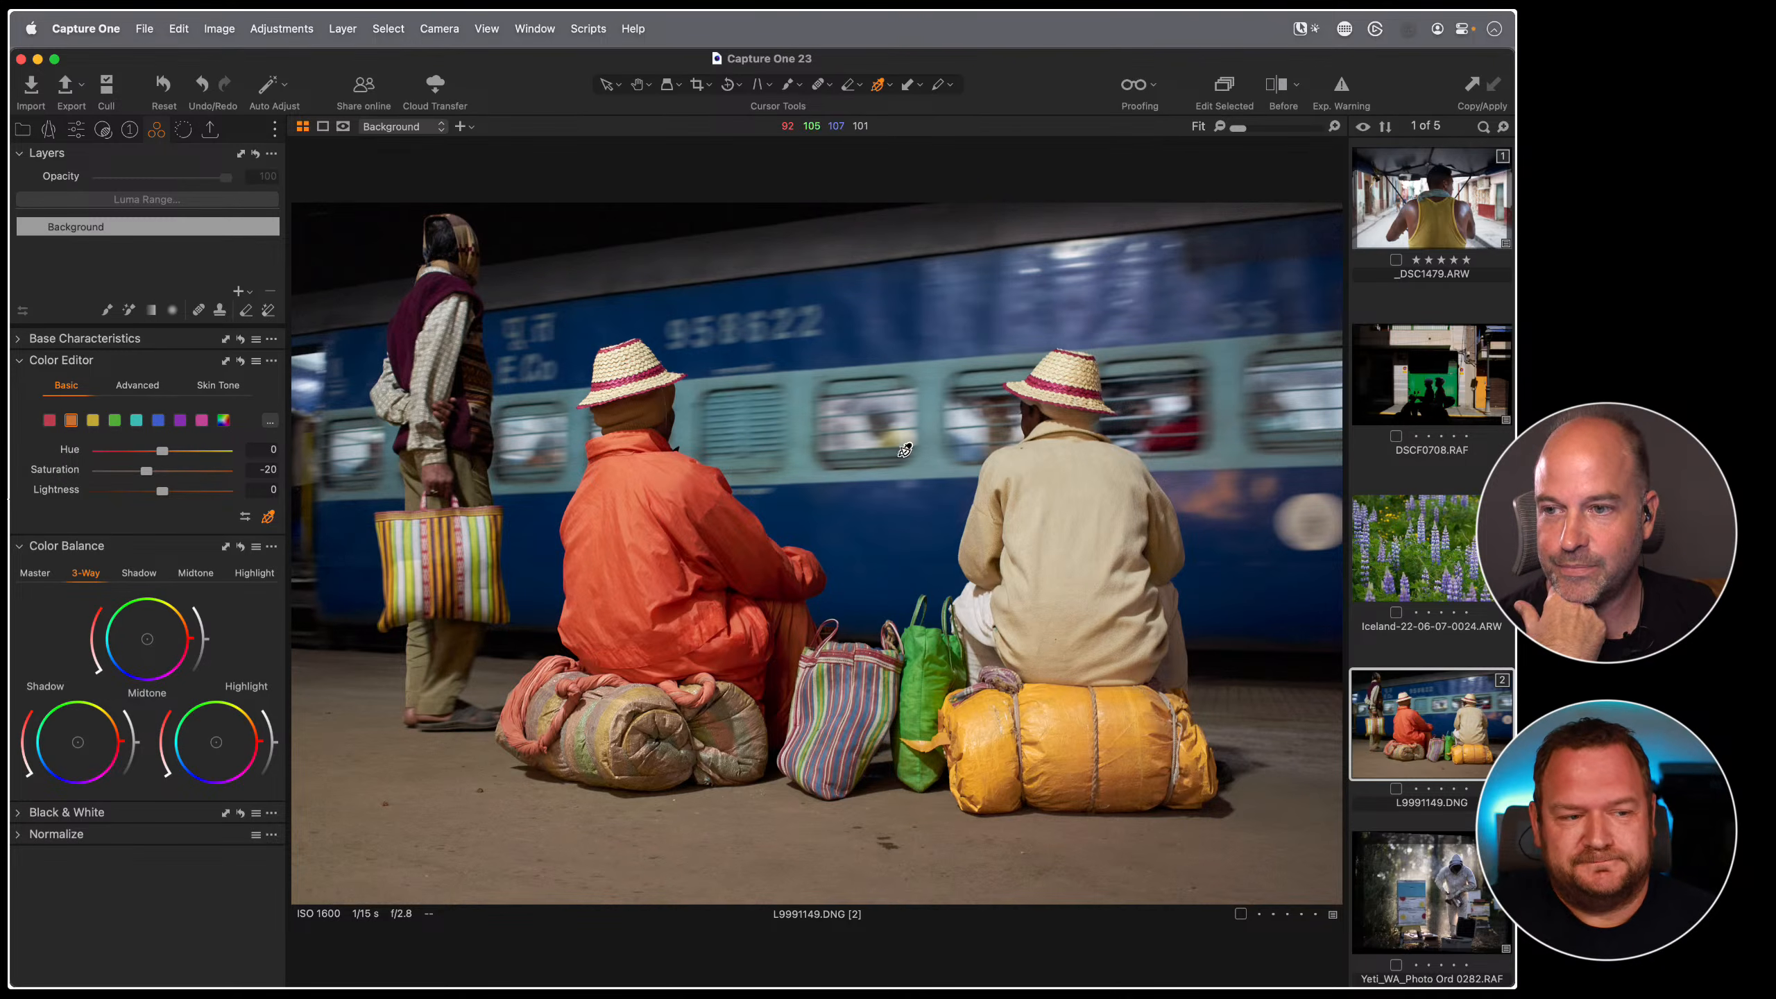
left_click(880, 498)
mouse_move(861, 504)
left_mouse_down()
mouse_move(797, 507)
mouse_move(857, 509)
mouse_move(835, 504)
left_mouse_up()
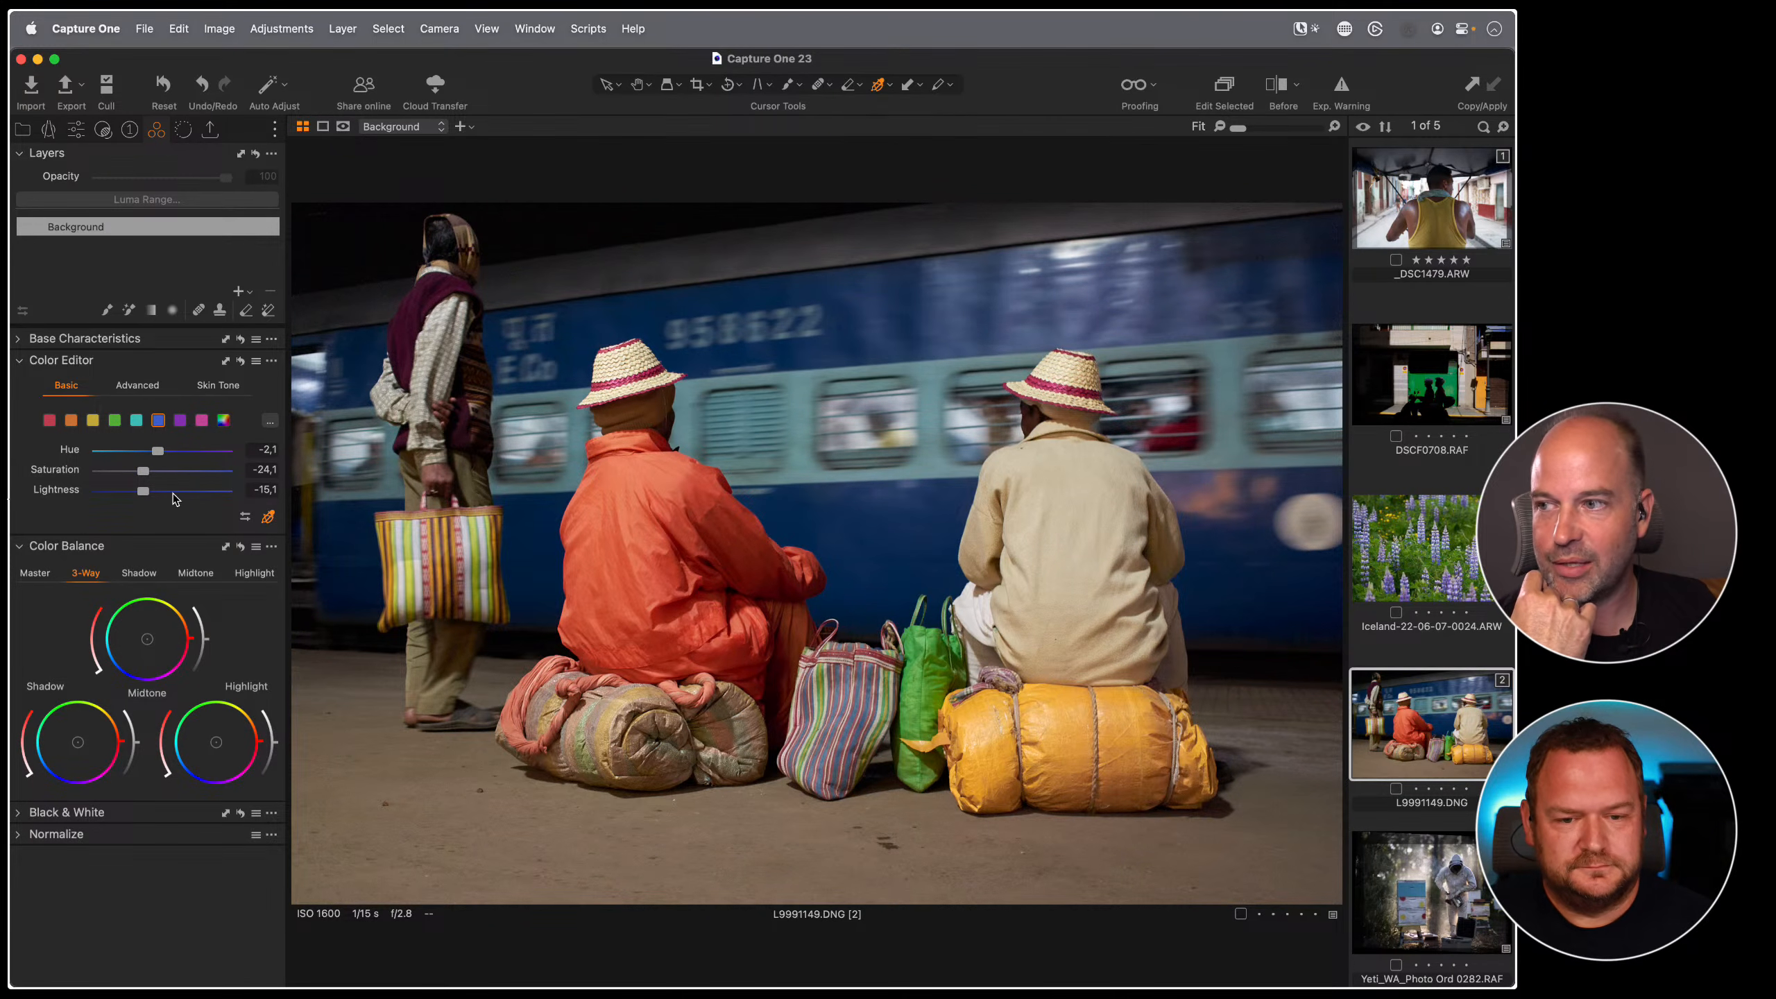
- Inspect which areas of the train photo the blue color range covers, leaving the range unedited
left_click(270, 420)
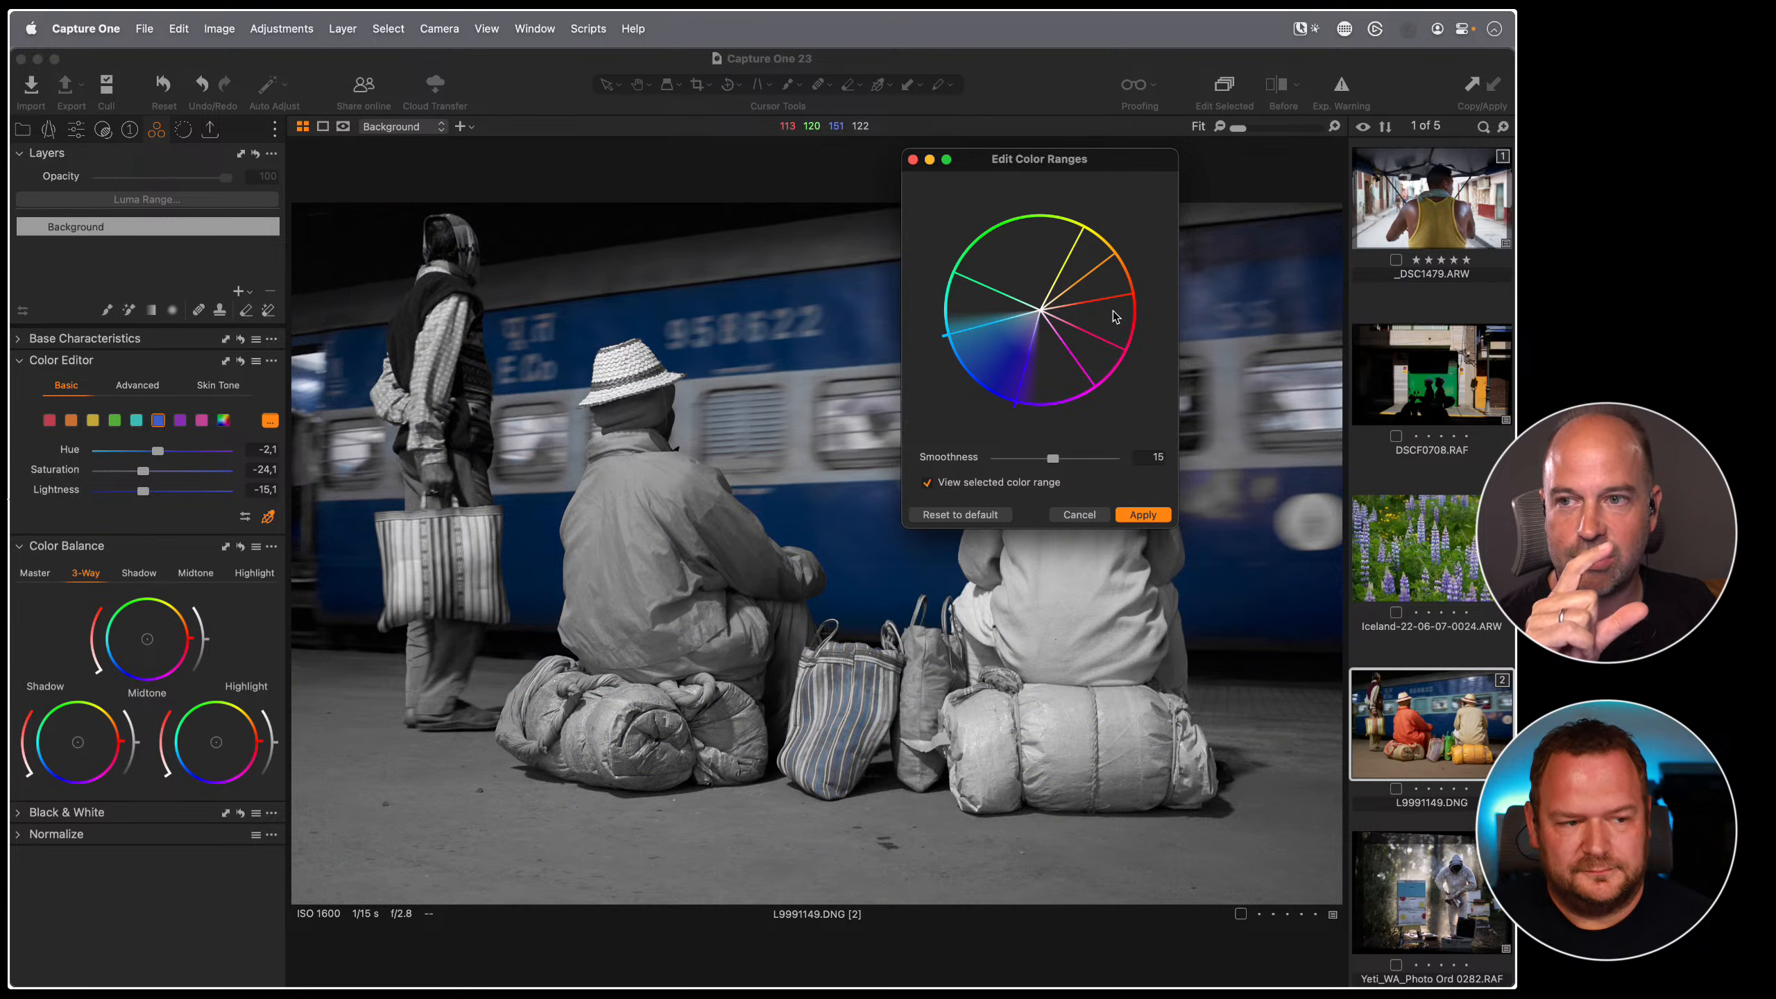
left_click(1079, 514)
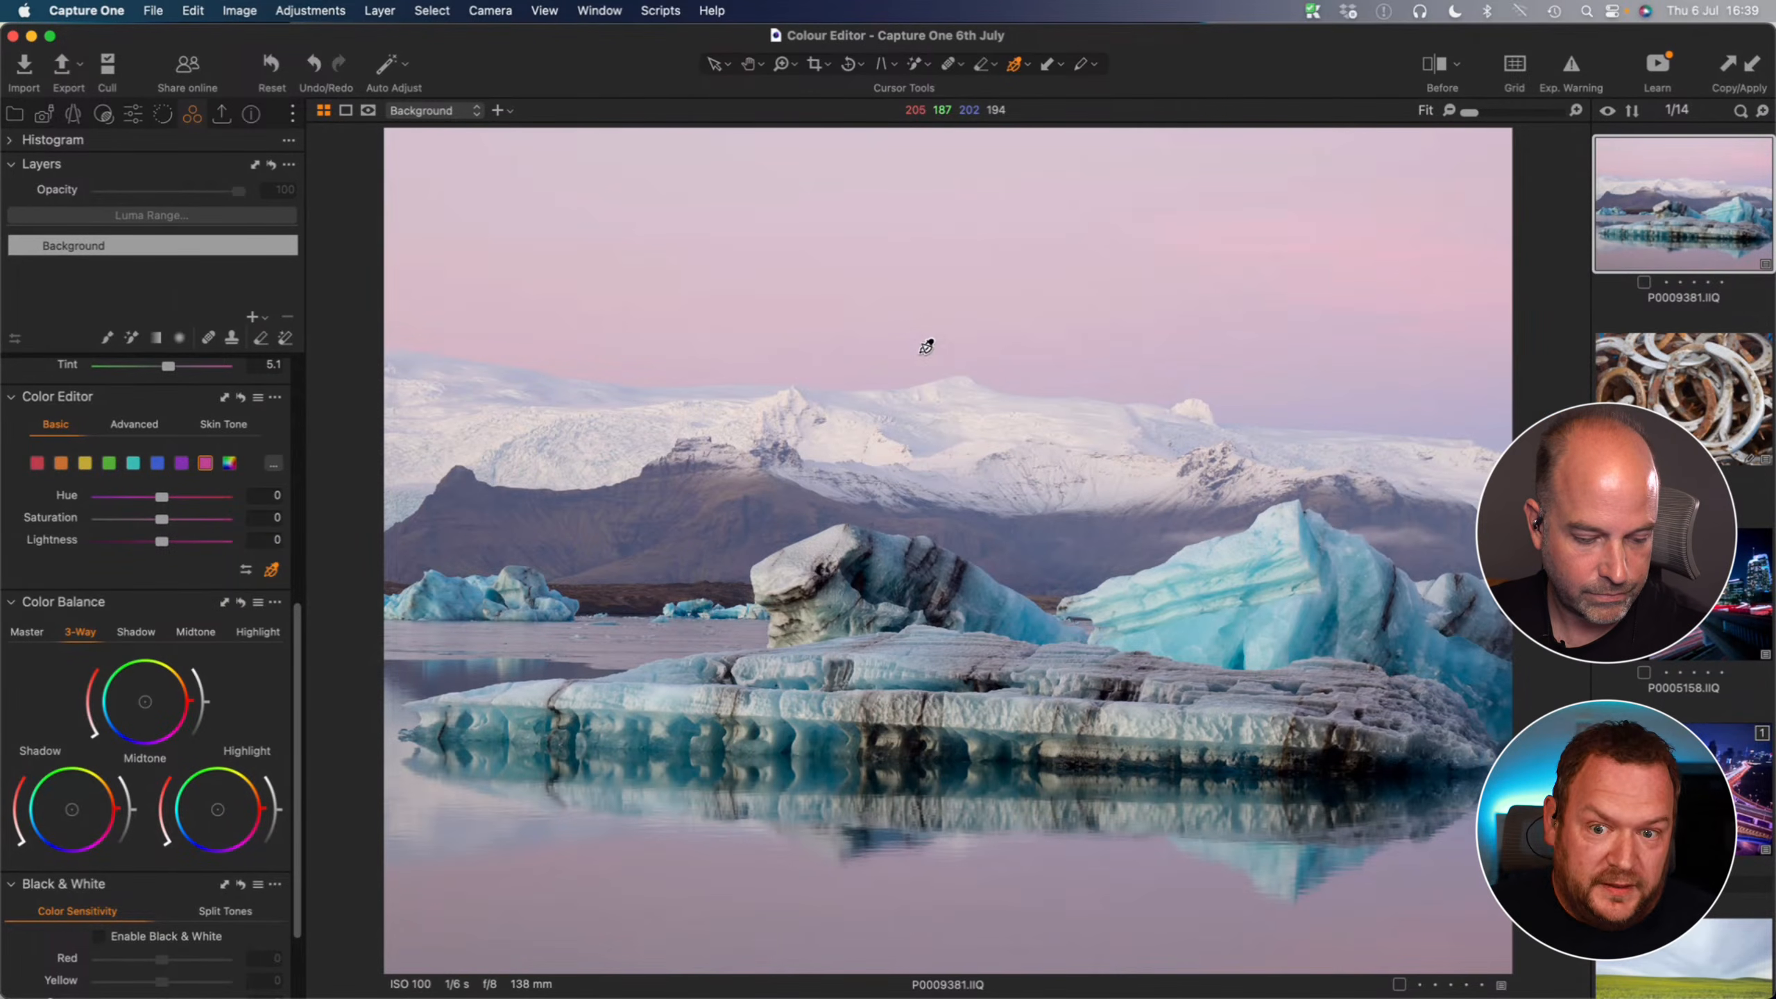
- Switch from the Direct Color Editor picker to the zoom cursor on the iceberg photo P0009381.IIQ
key("Escape")
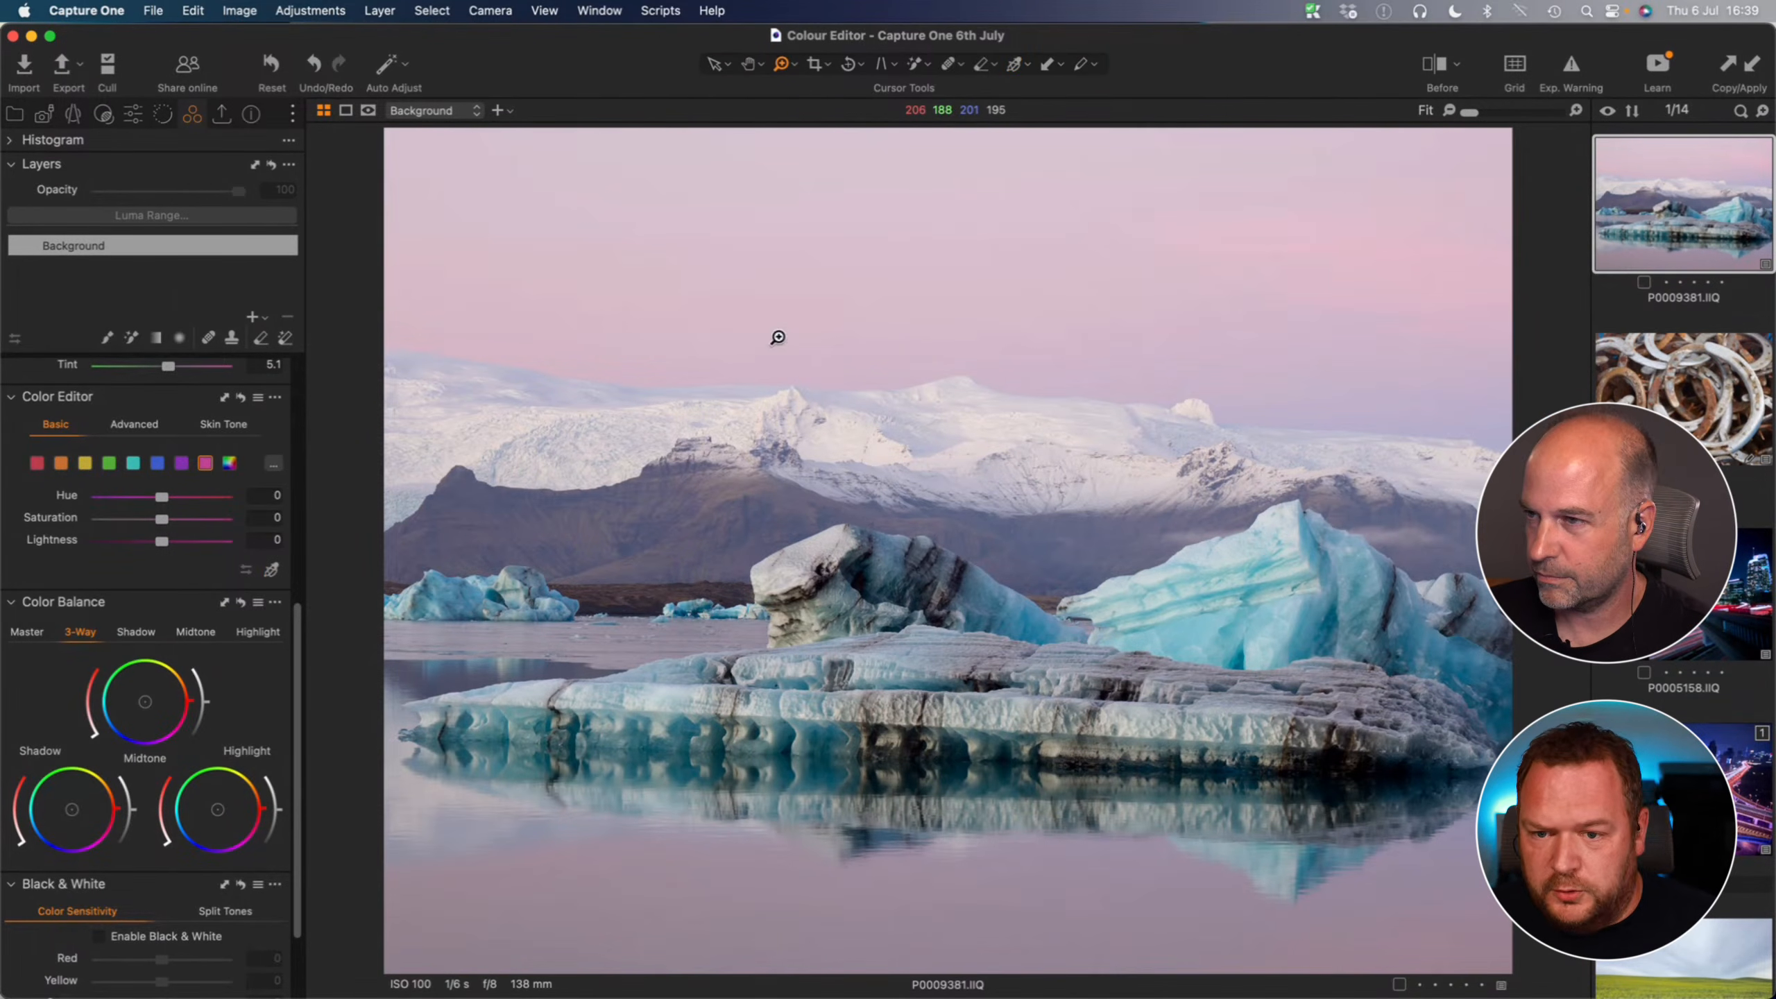
- Sample the snowy ridge of P0009381.IIQ at several points with the Direct Color Editor to examine which color ranges it belongs to
left_click_drag(769, 326, 994, 457)
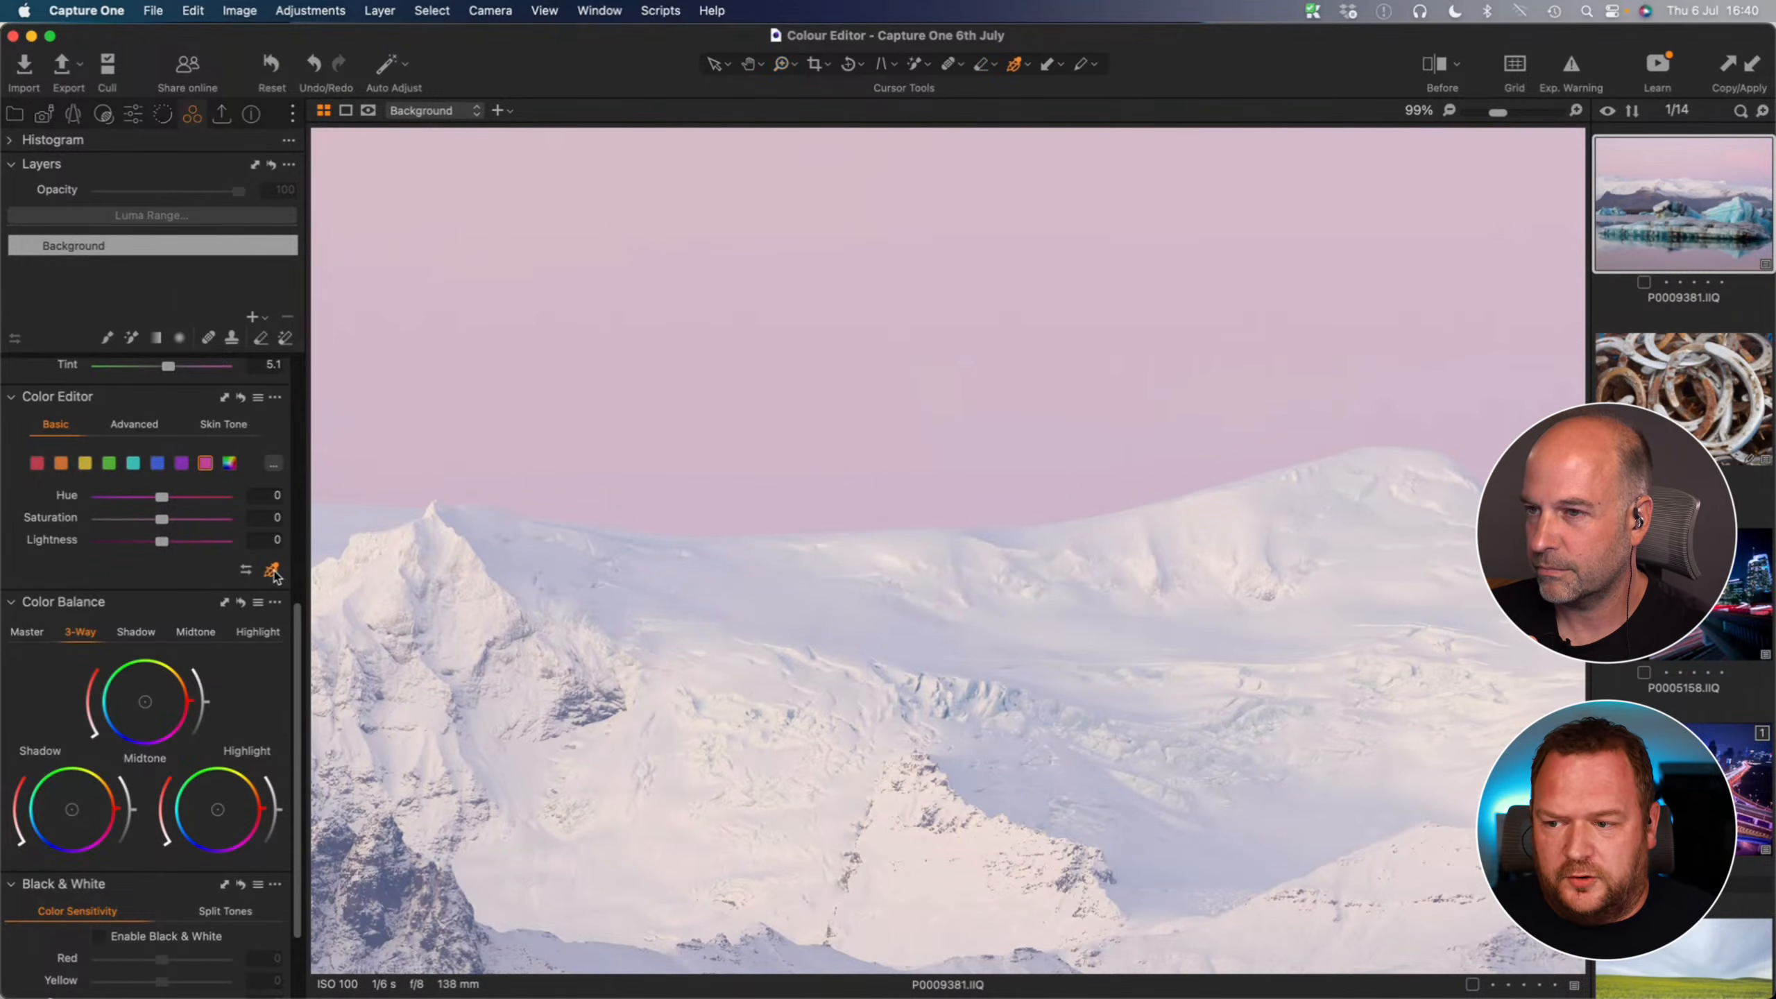
left_click(804, 528)
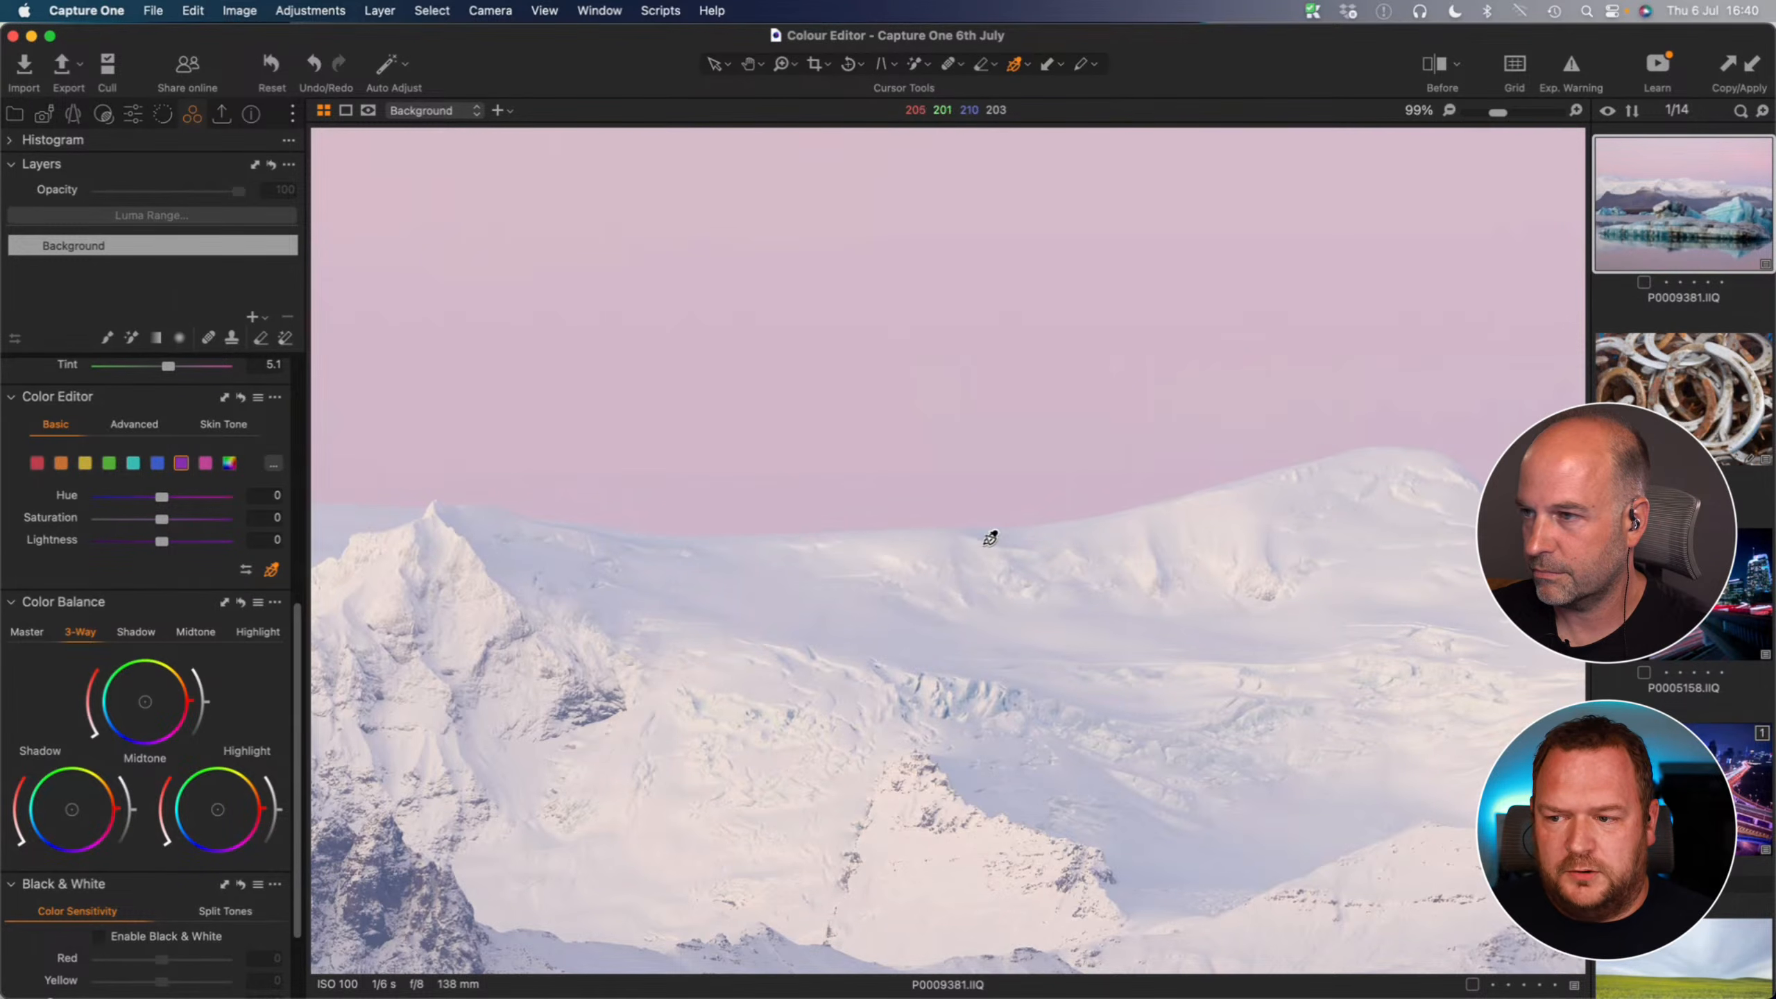
left_click(1008, 530)
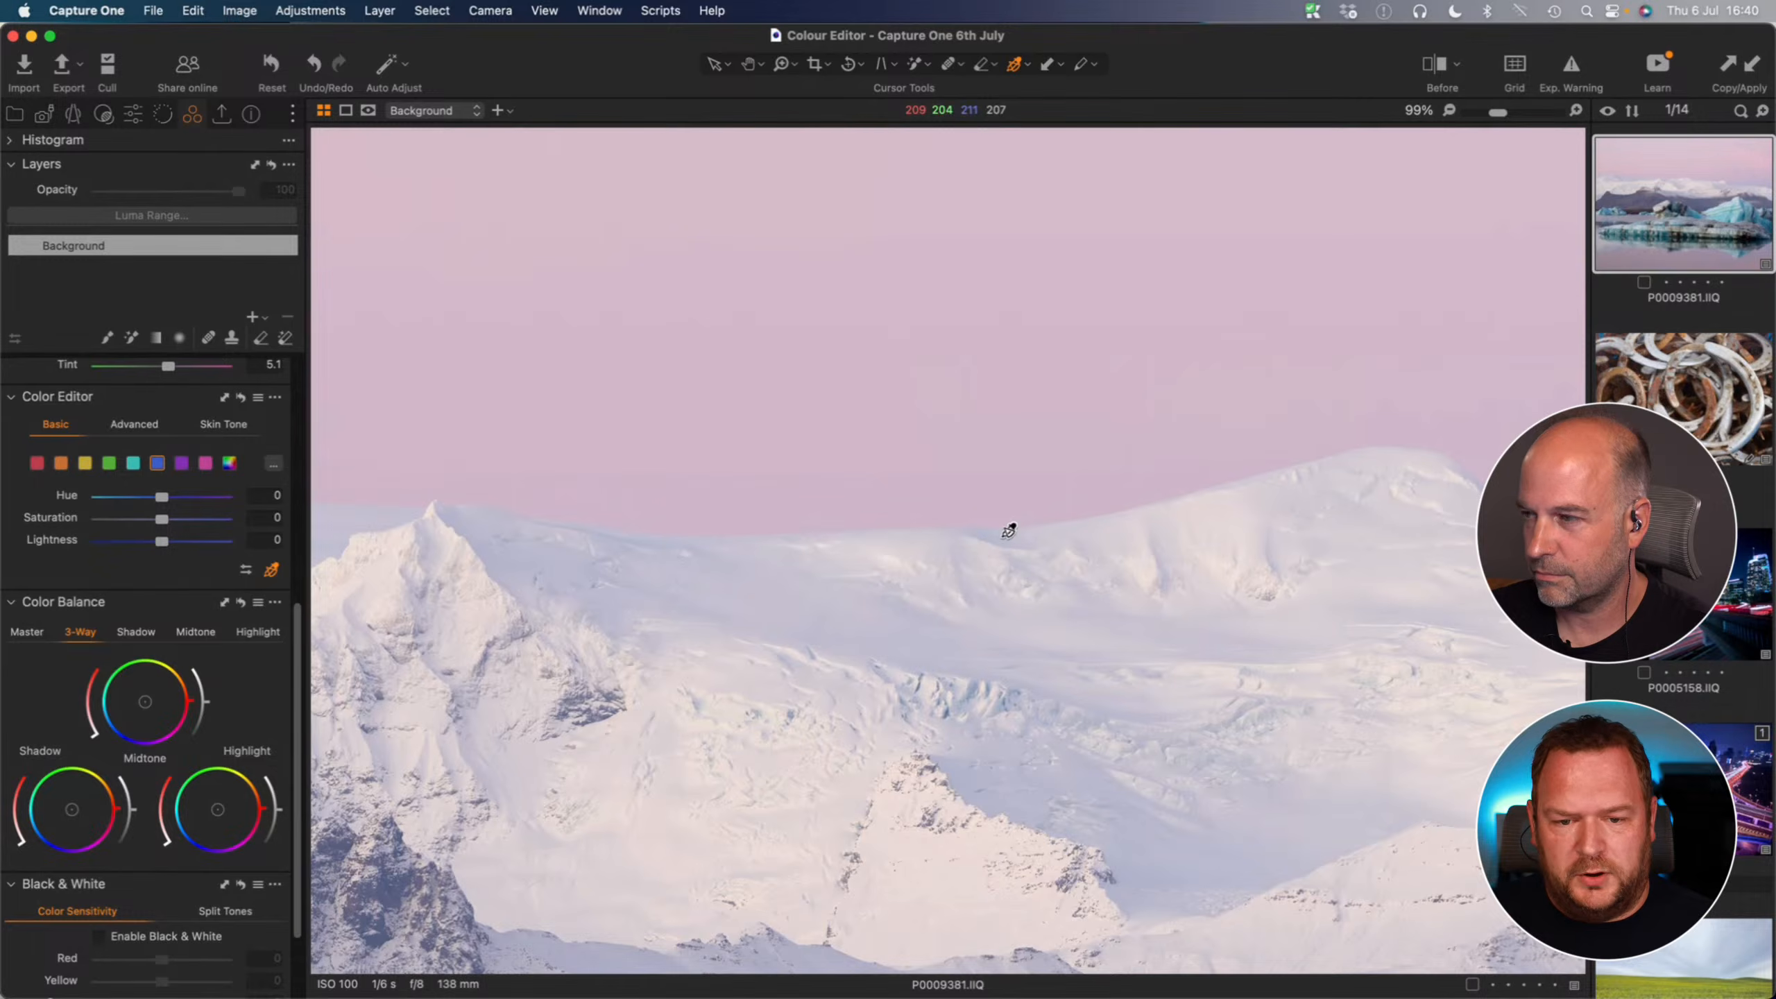
left_click(1238, 499)
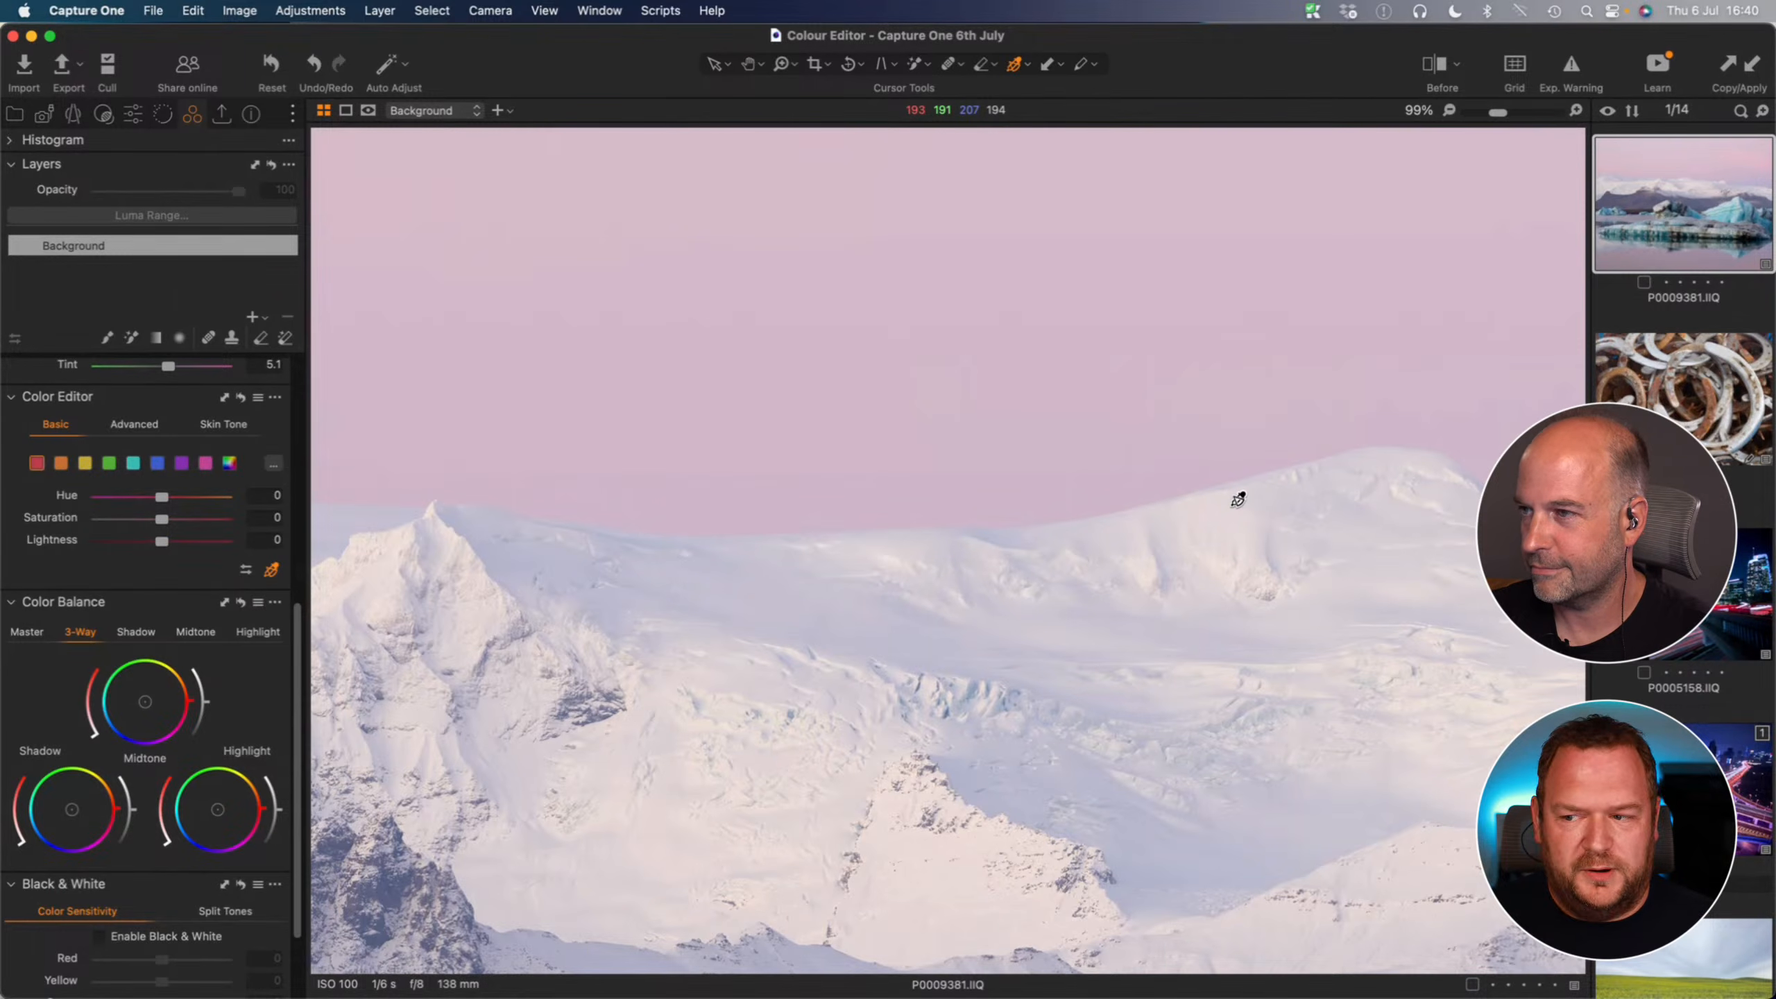
left_click(1225, 559)
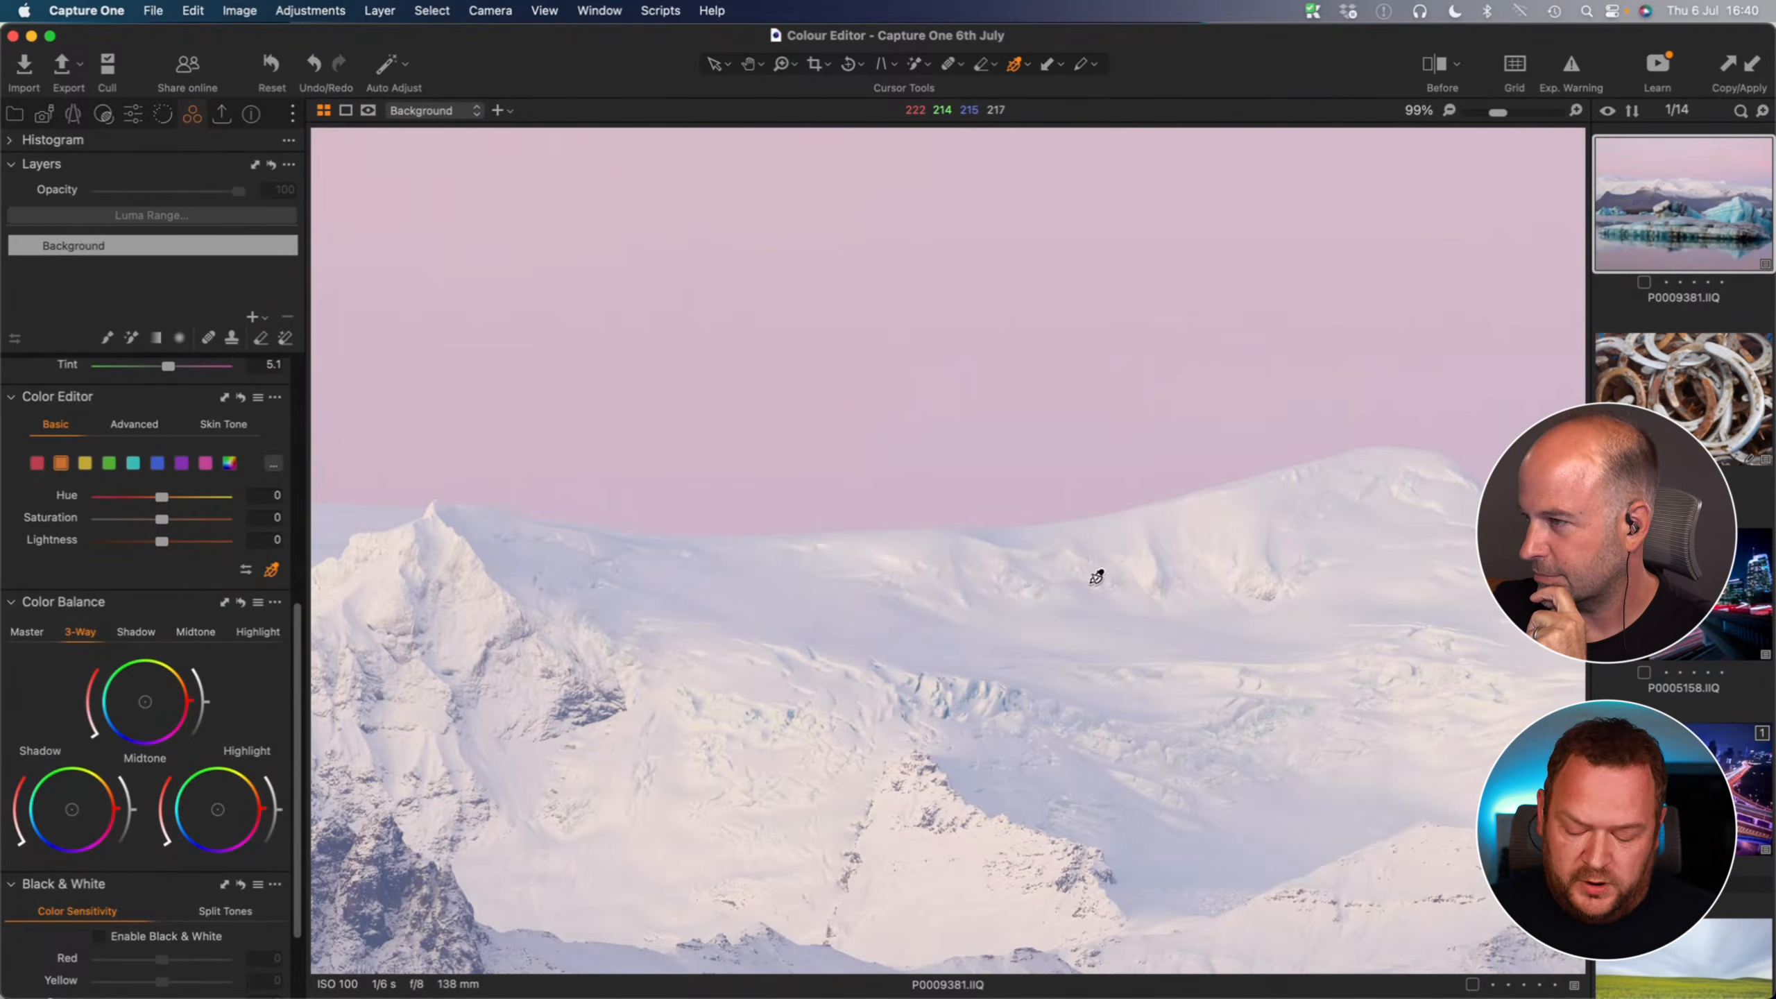
key("z")
left_click(974, 574, "alt")
left_click(974, 573, "alt")
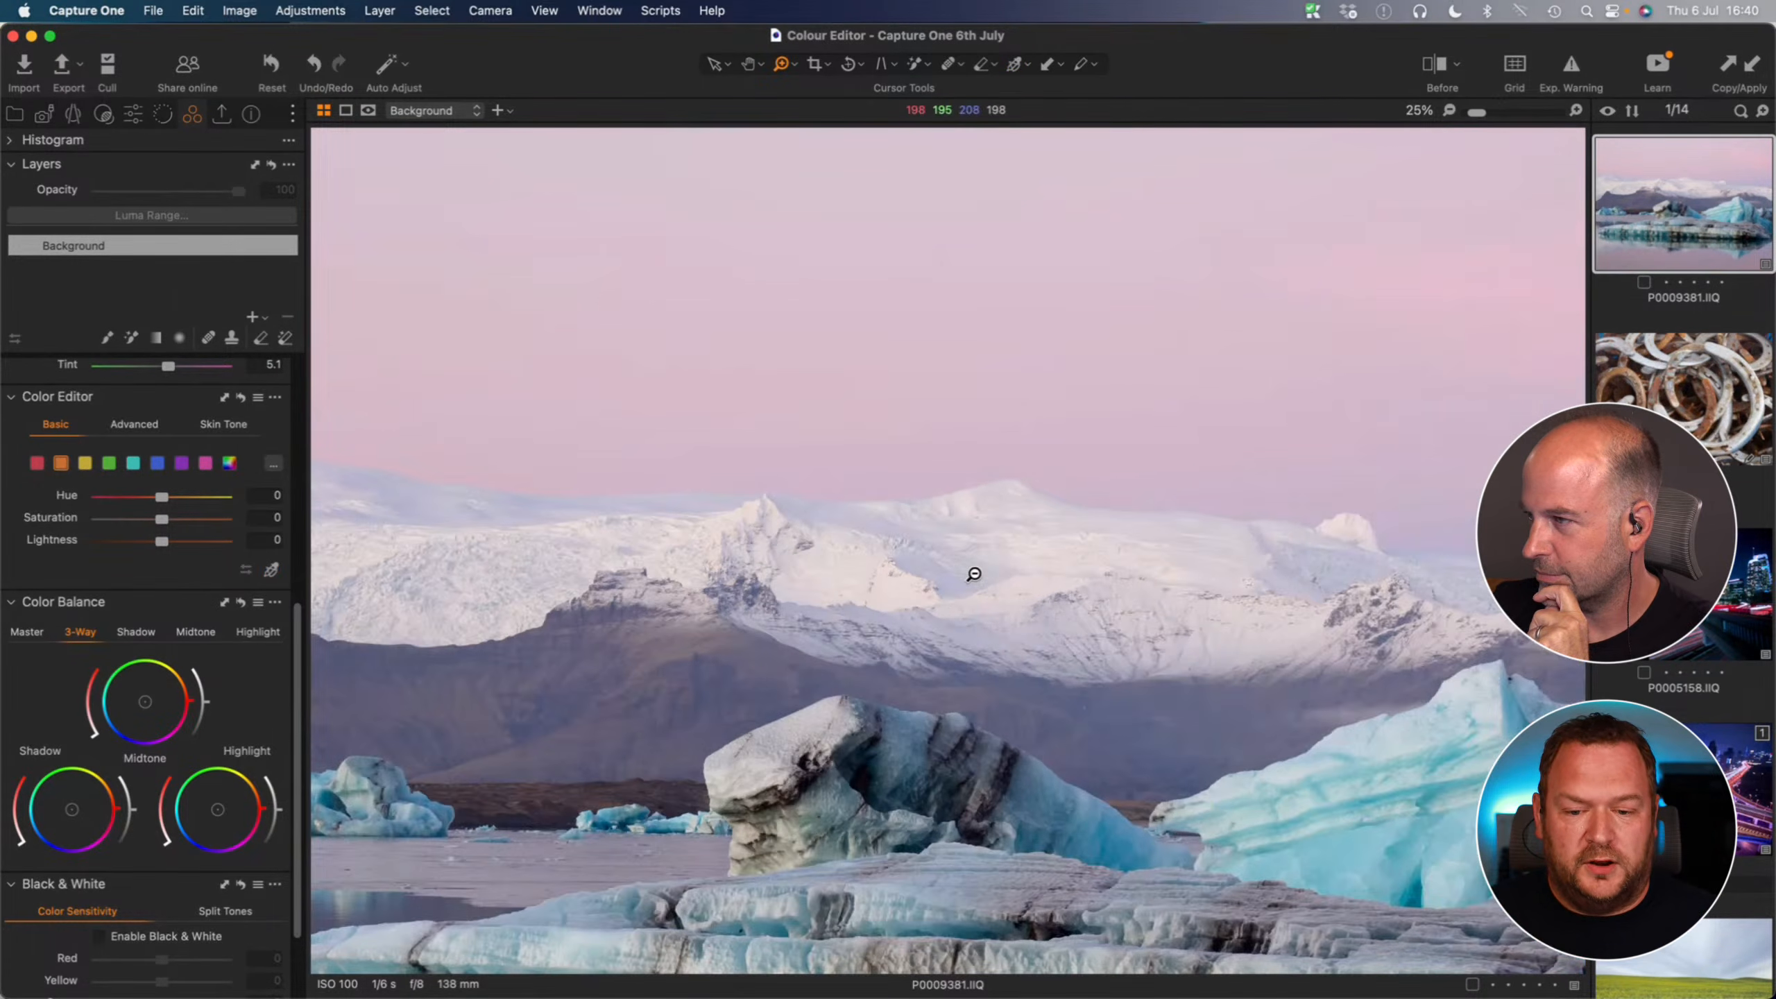
left_click(971, 575, "alt")
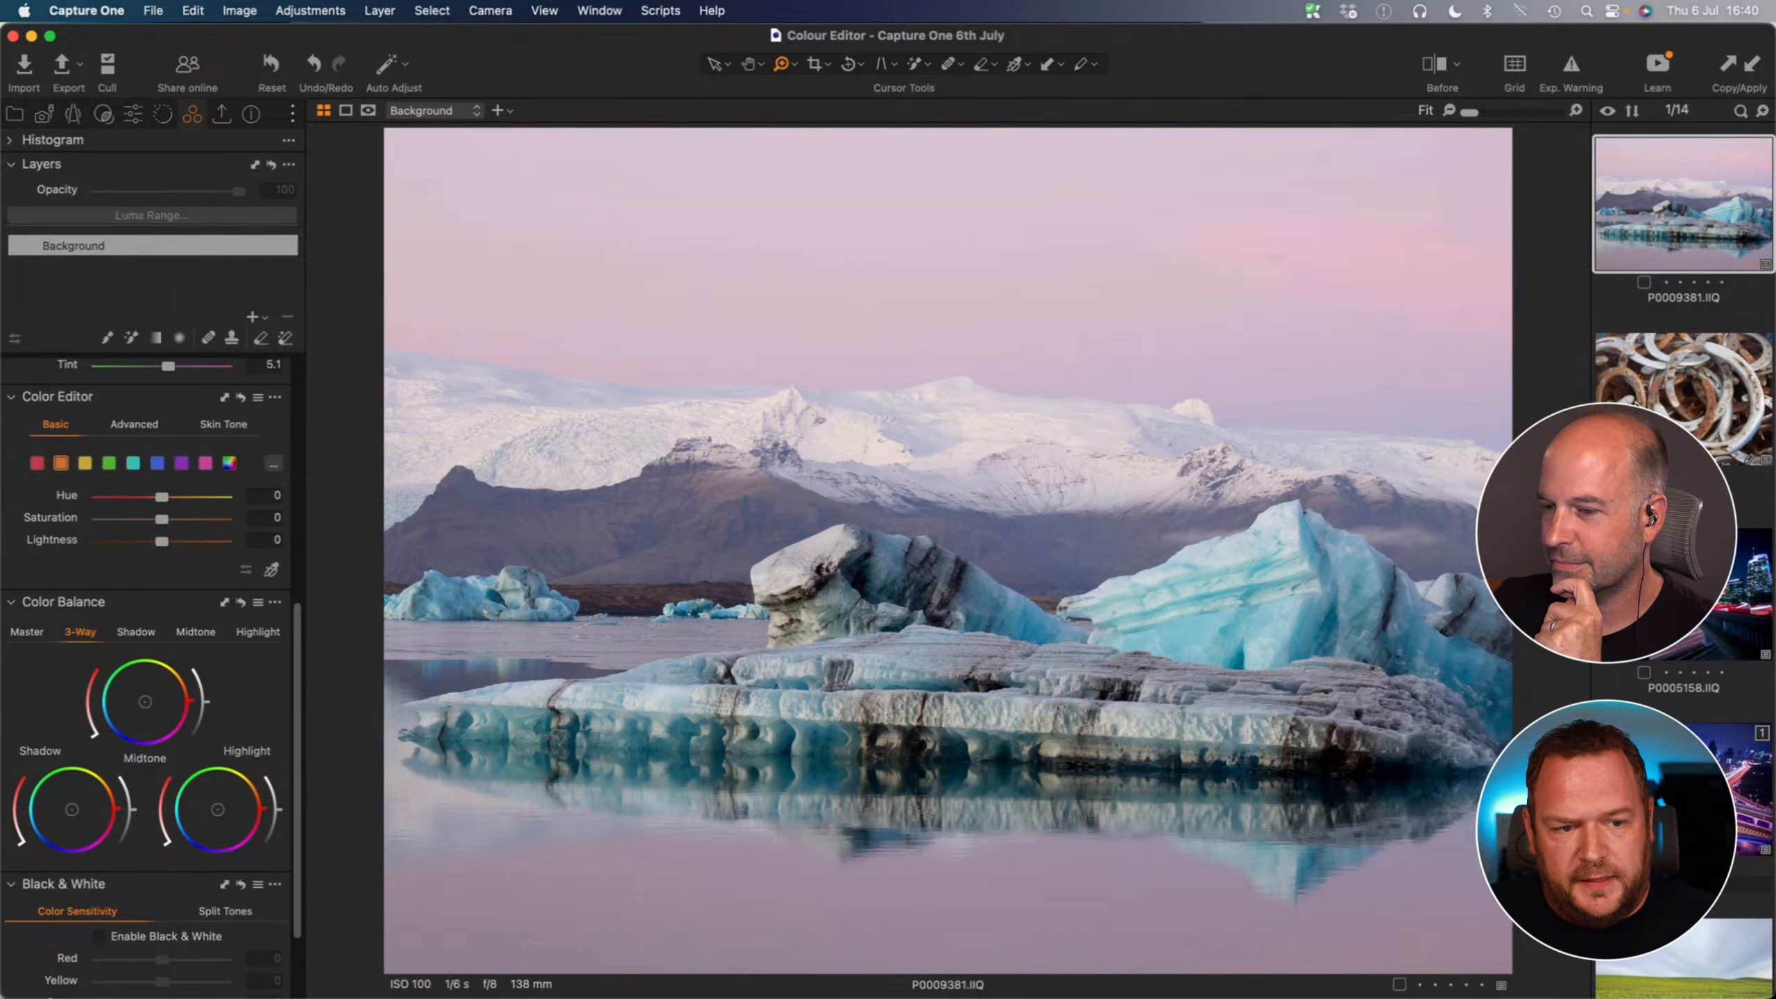
- In P0007960.IIQ, set the blue range's saturation to -80 and lightness to -32.6, and annotate the large horseshoe's lower-right curve with a circle
key("Right")
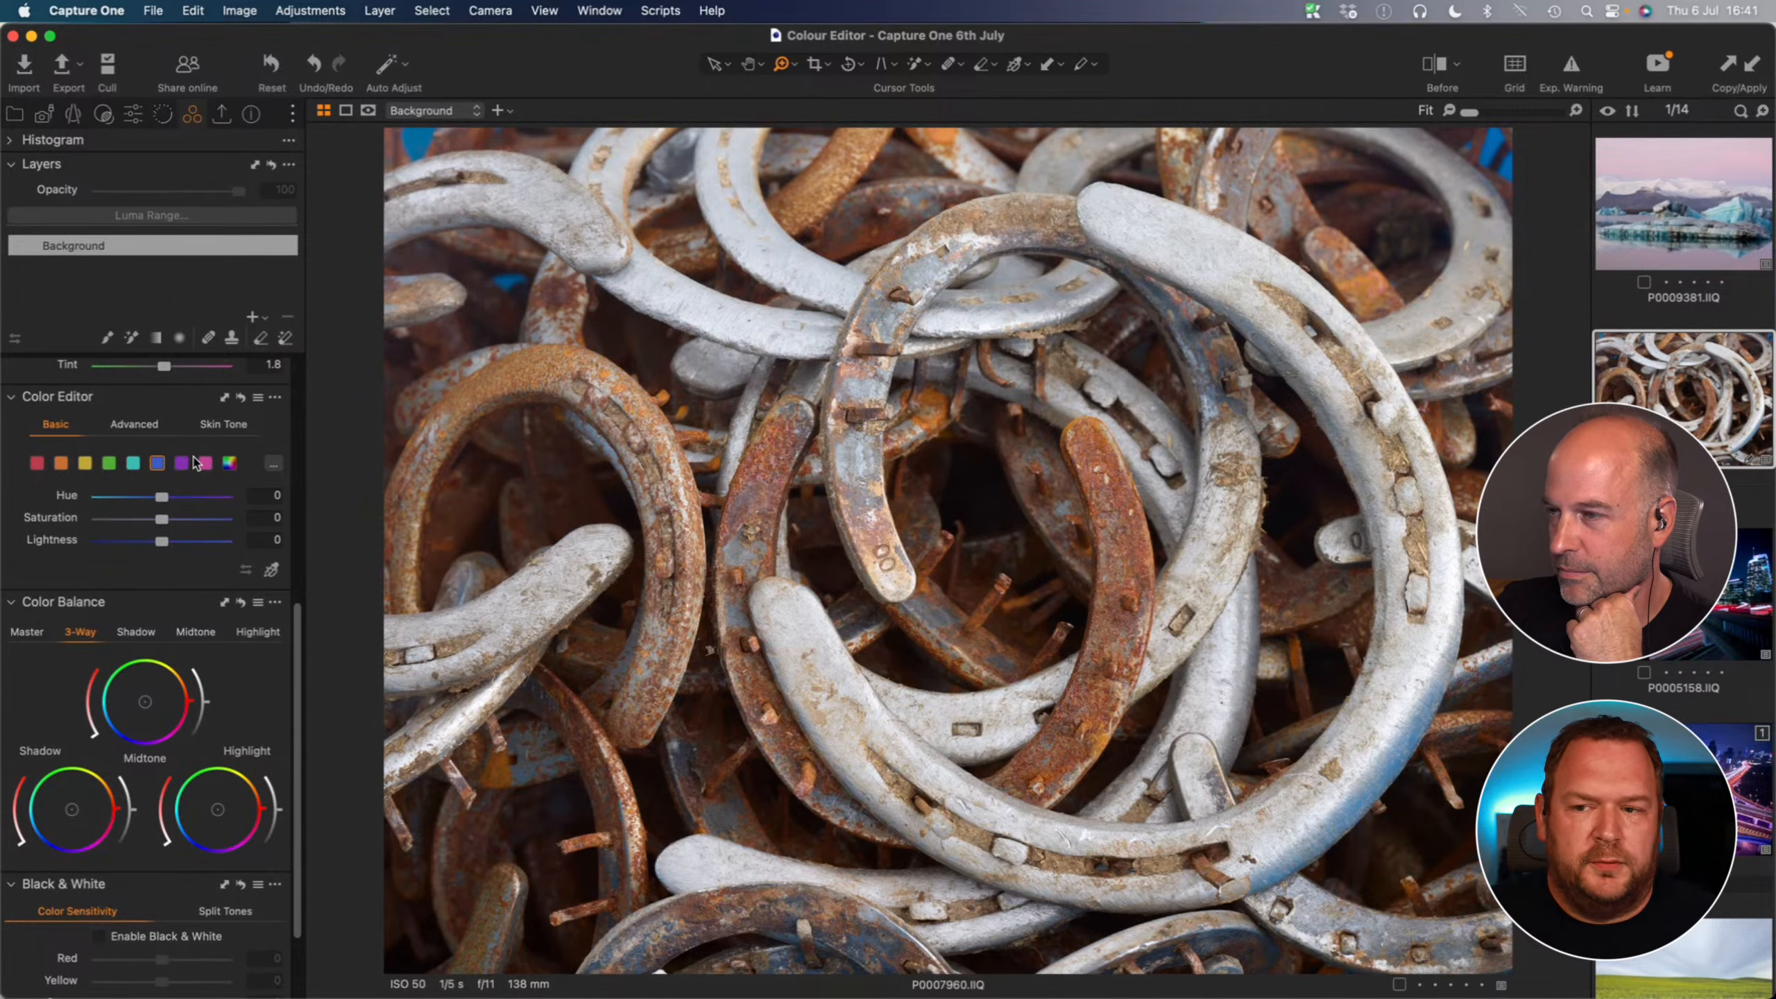
left_click(271, 570)
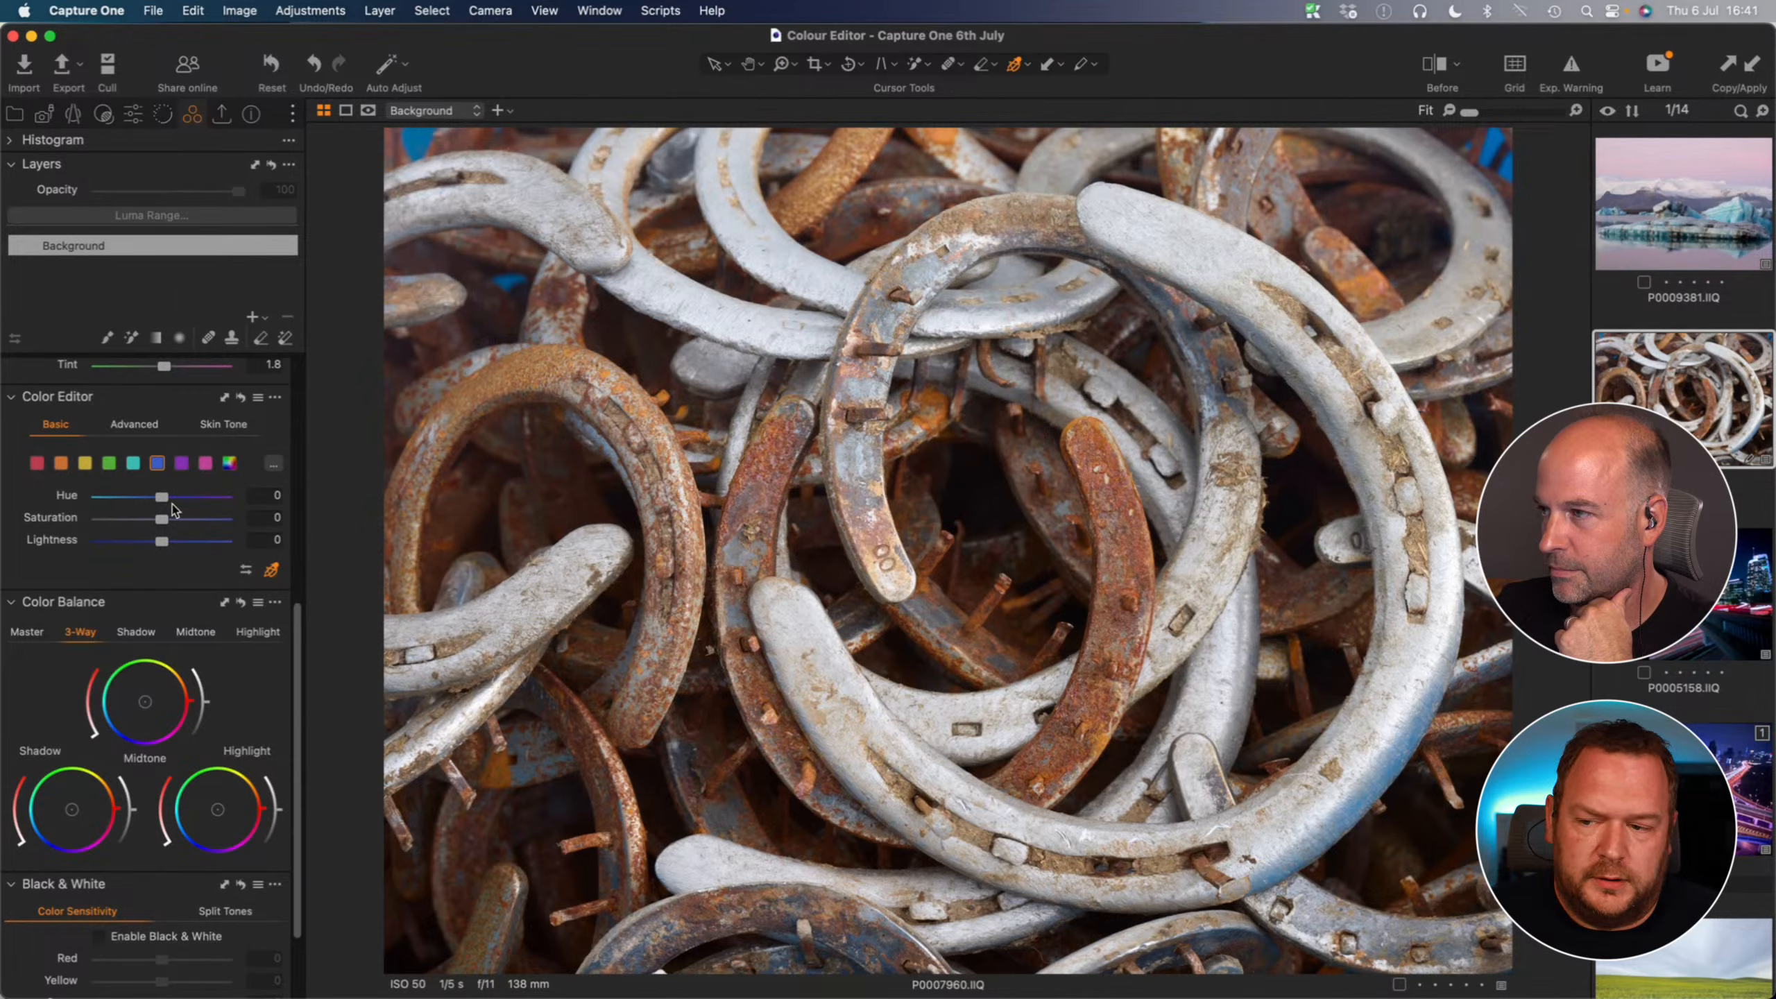
left_click_drag(158, 521, 120, 543)
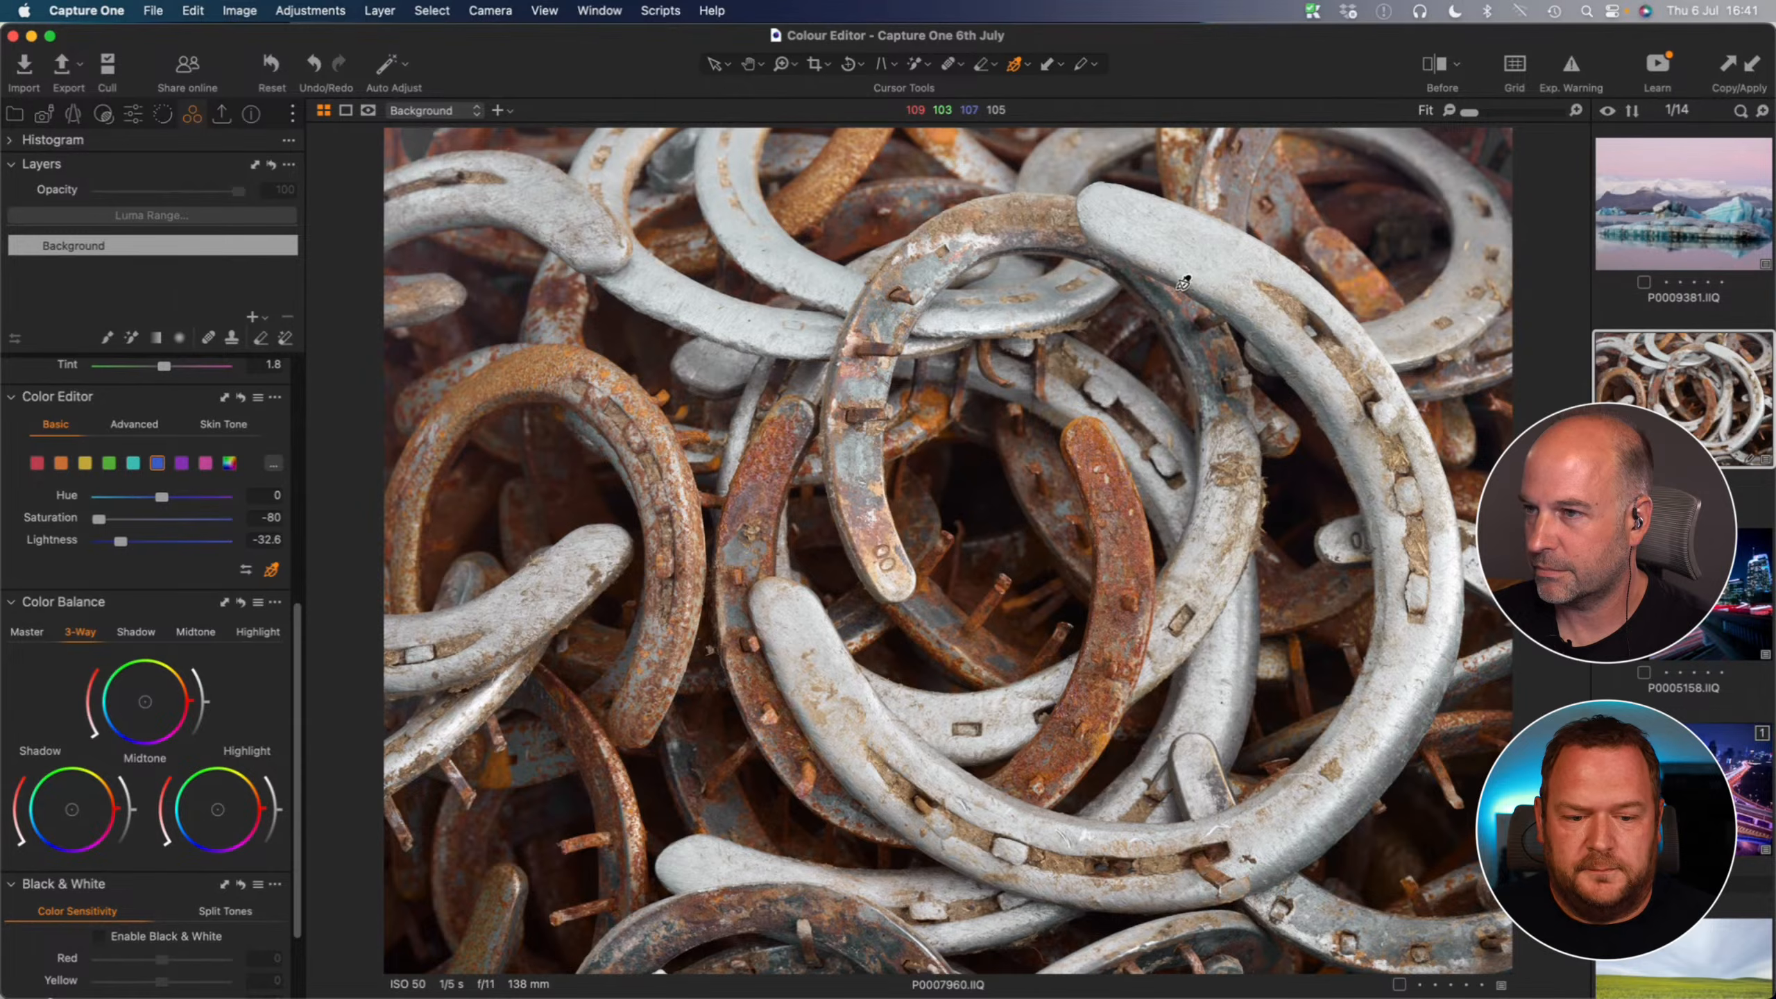
left_click(1081, 63)
left_click_drag(1484, 591, 1481, 595)
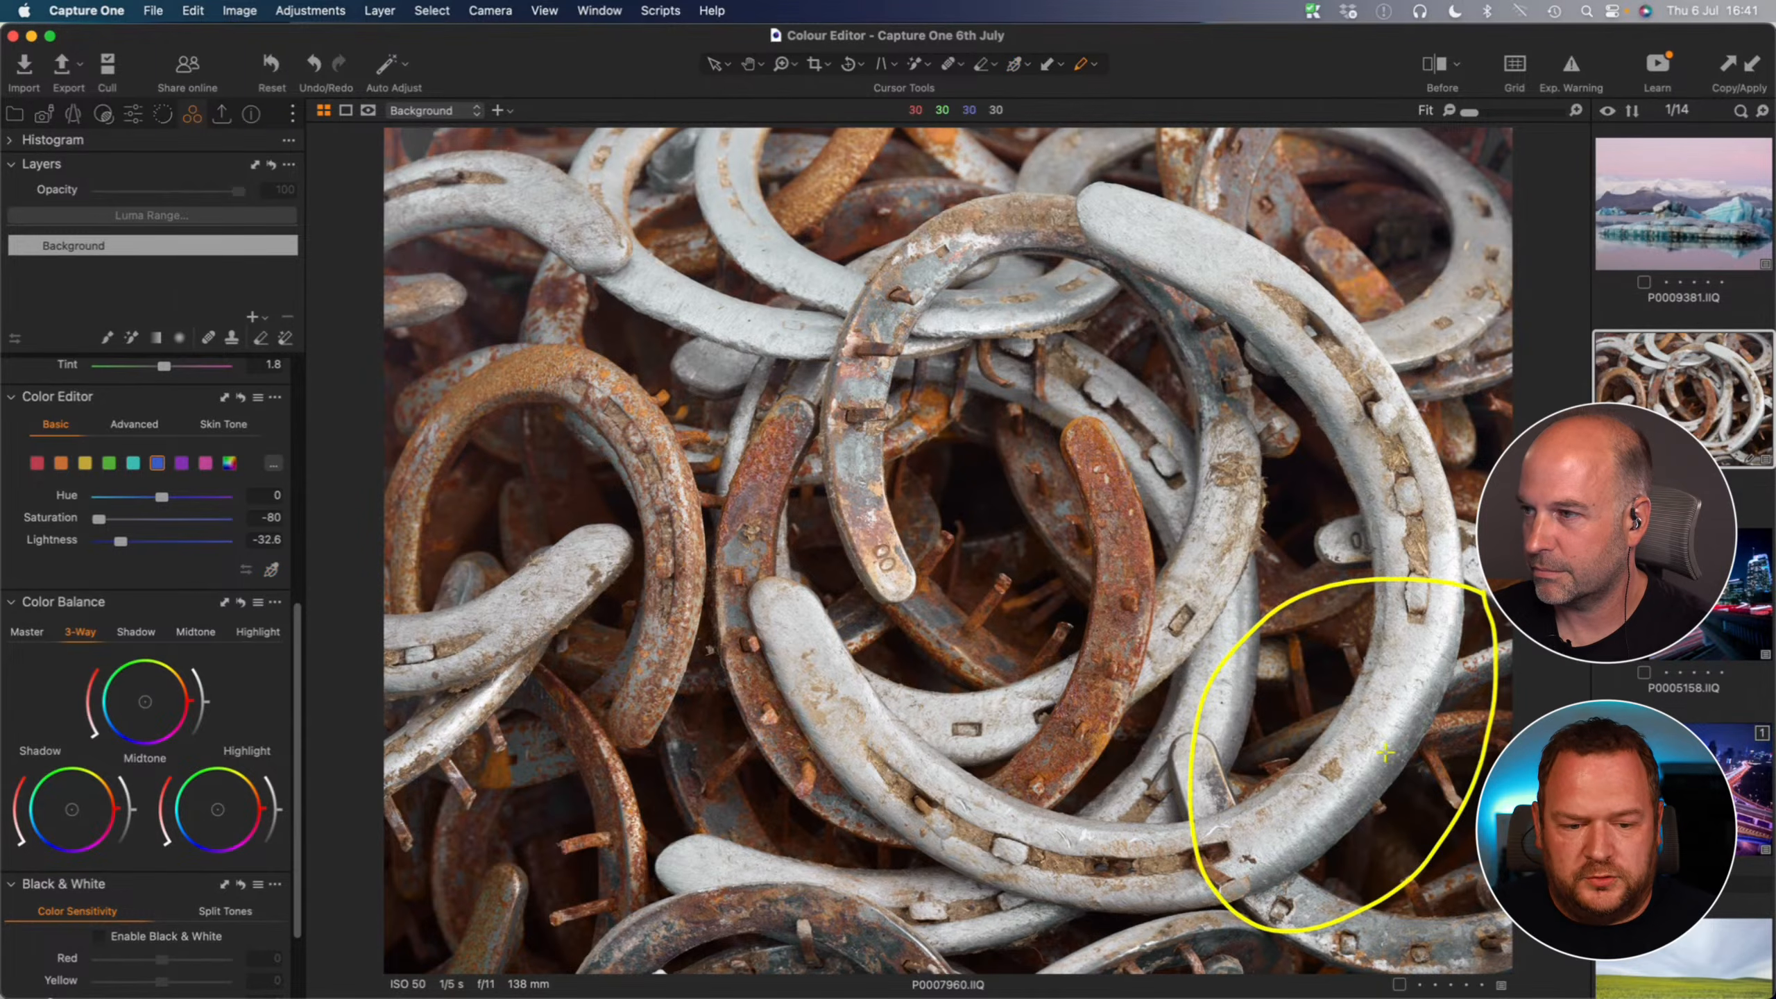
- Compare the circled horseshoe area with and without the blue adjustments, leaving the Color Editor reset
left_click(240, 398)
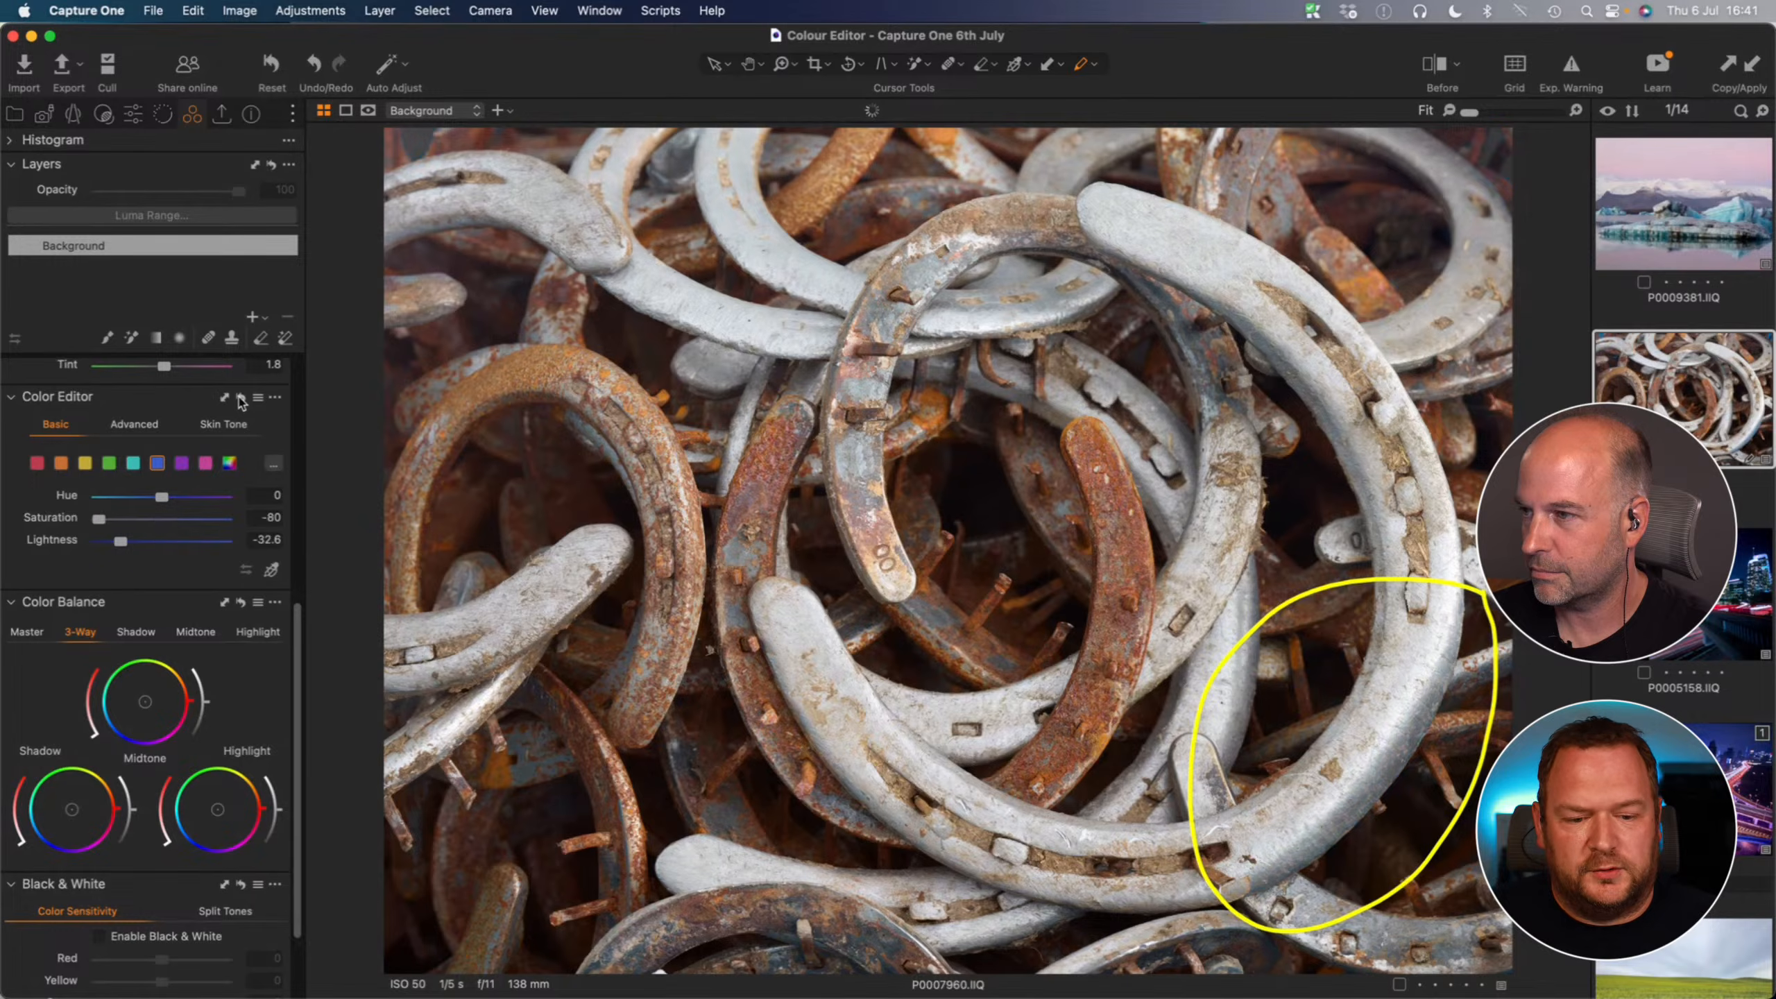
left_click(240, 399)
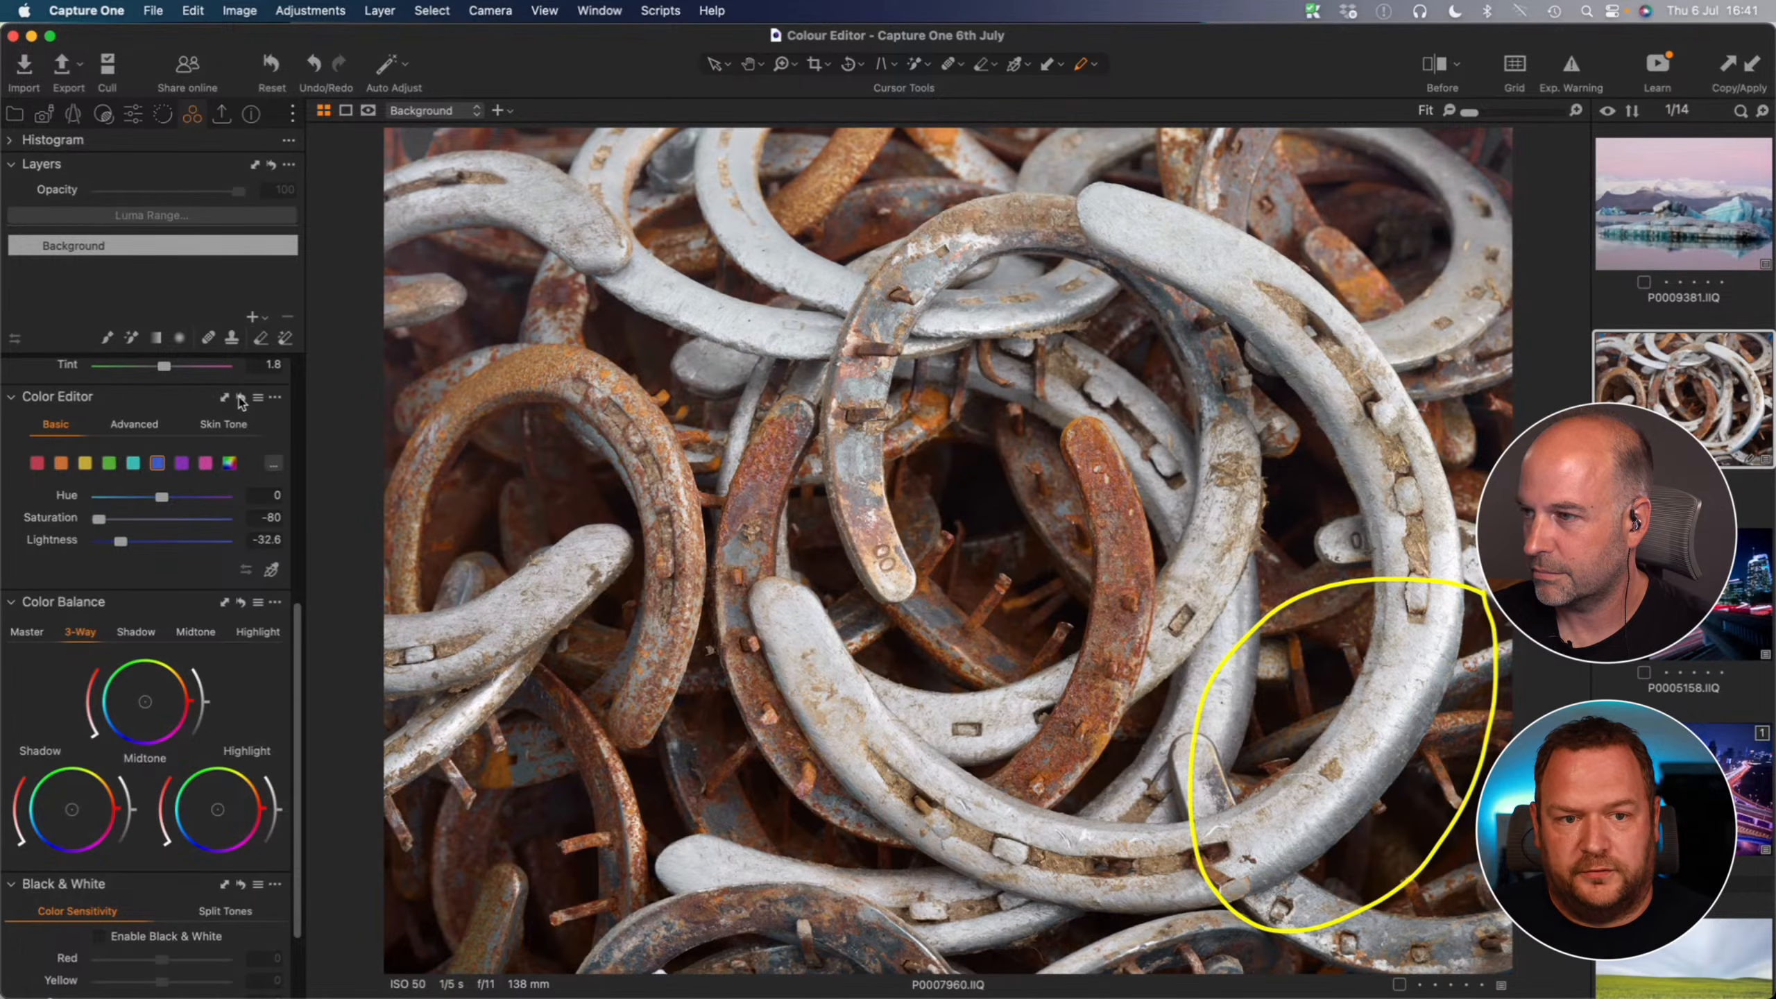
left_click(240, 398)
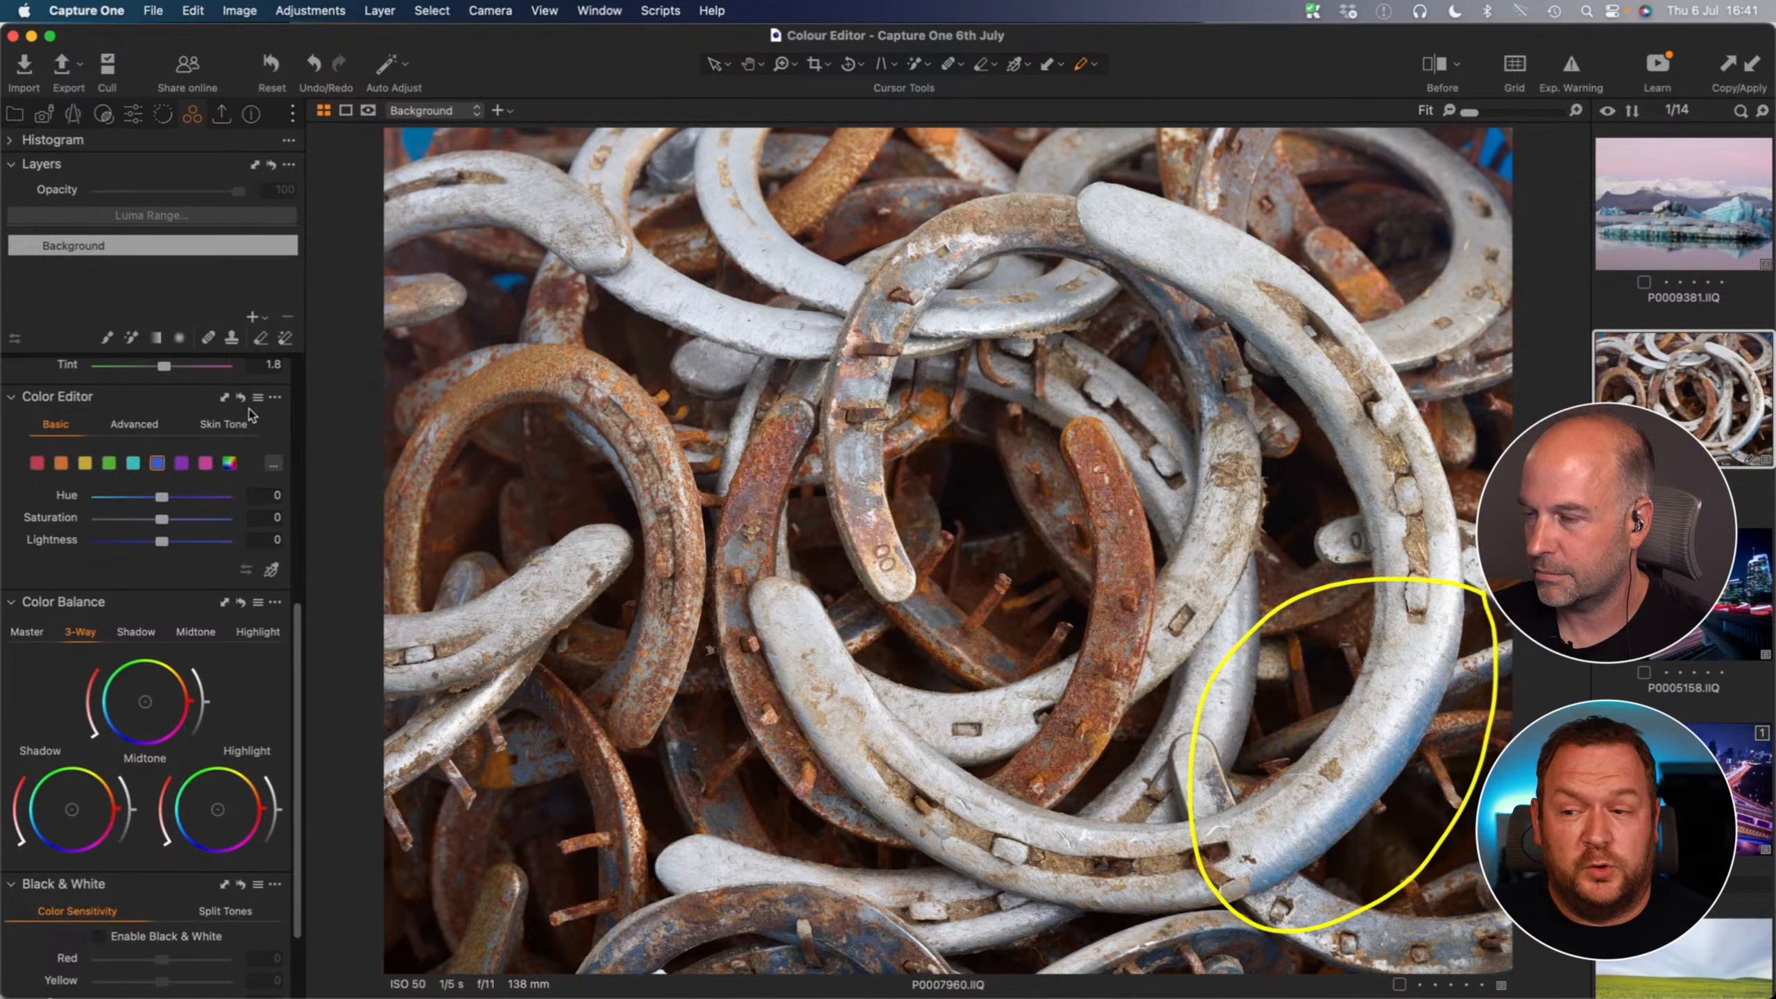
key("super+z")
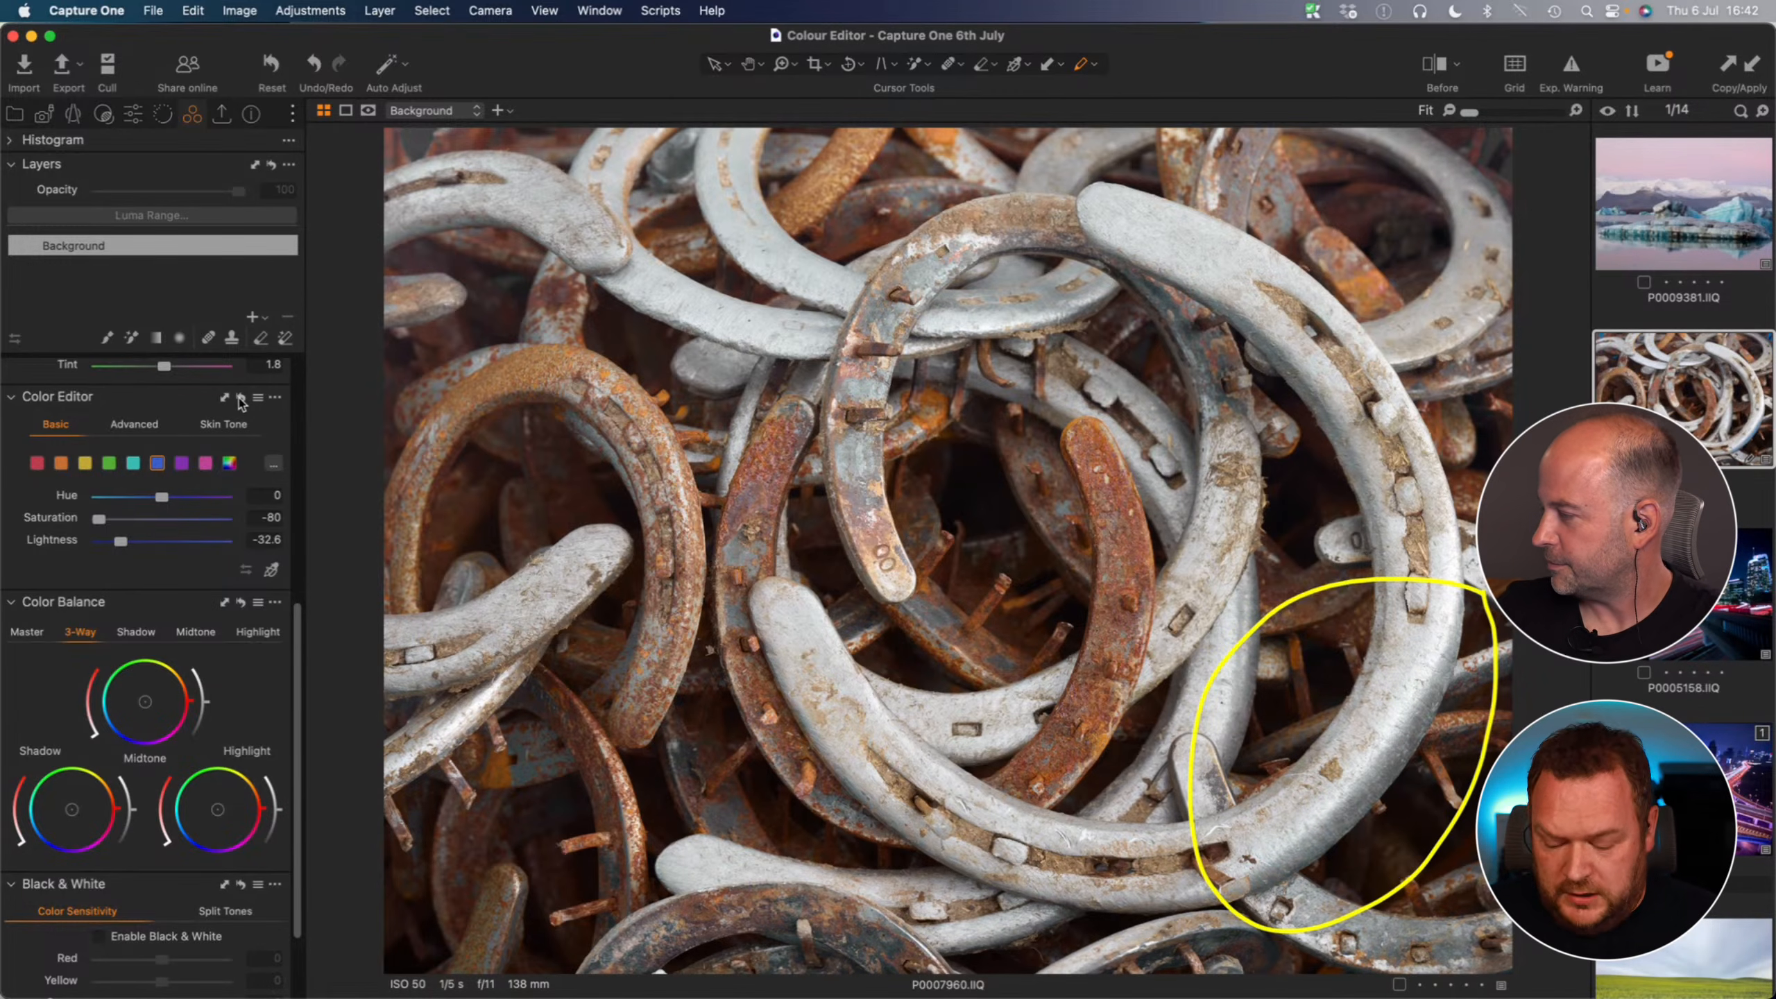
left_click(241, 398)
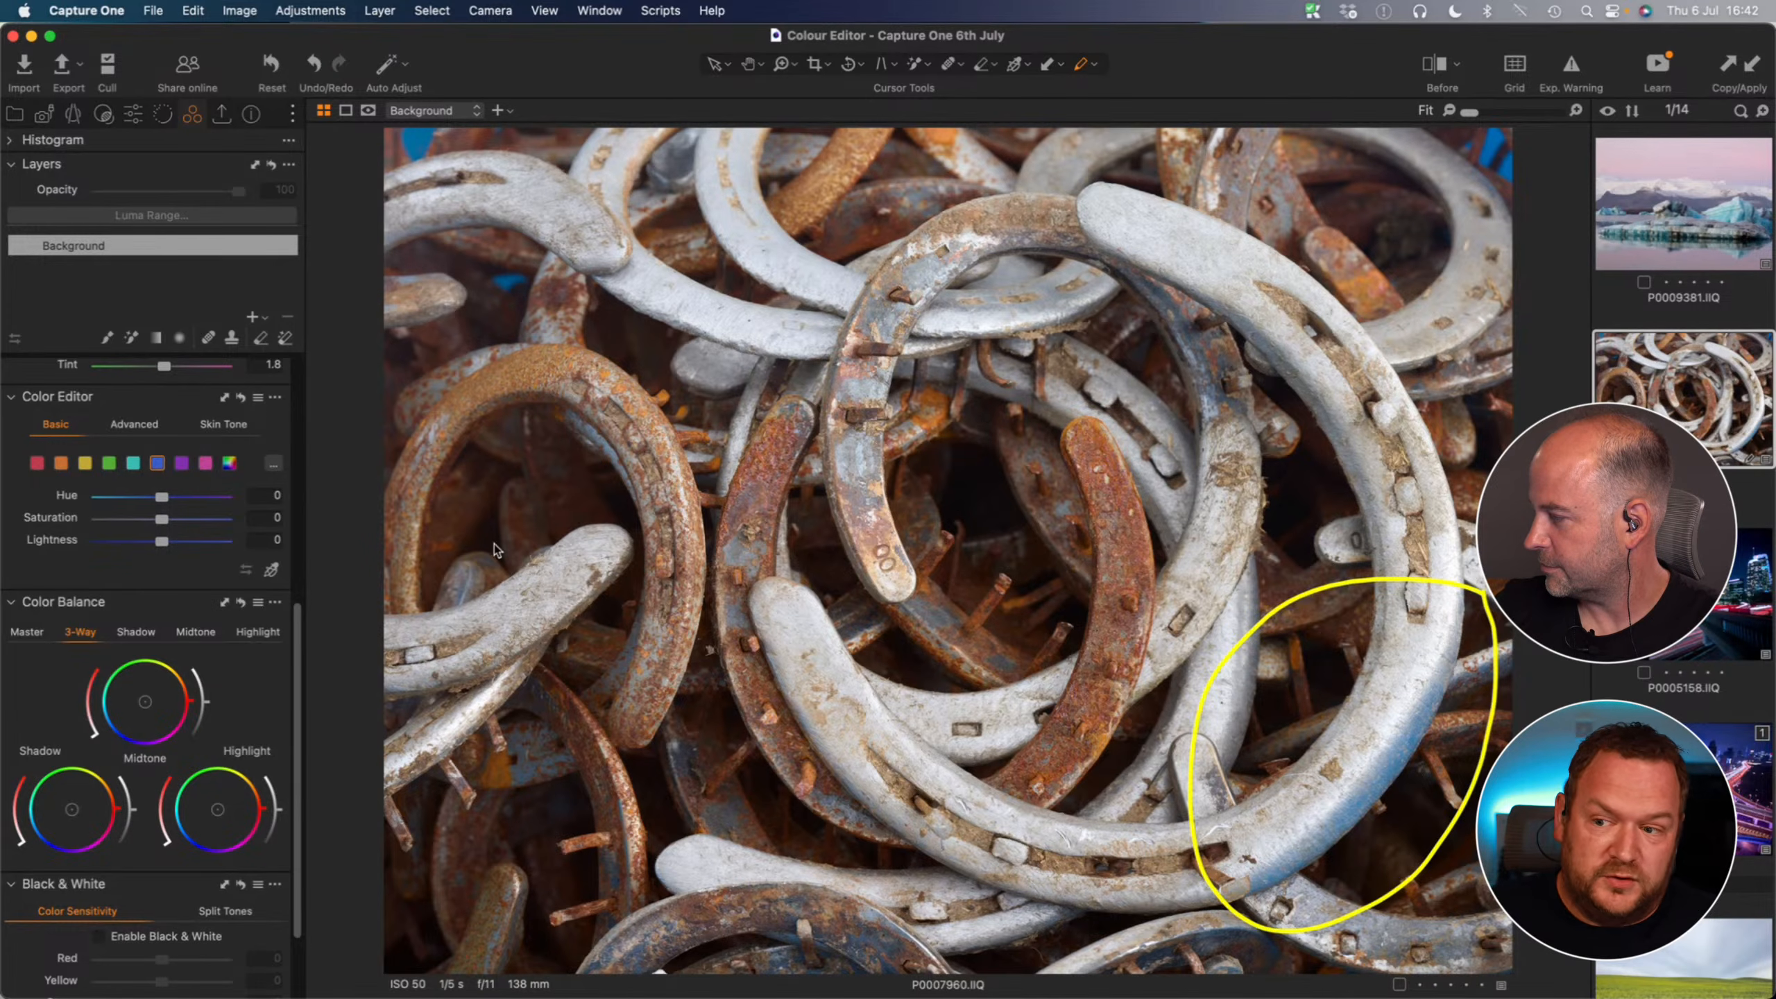
left_click(241, 398)
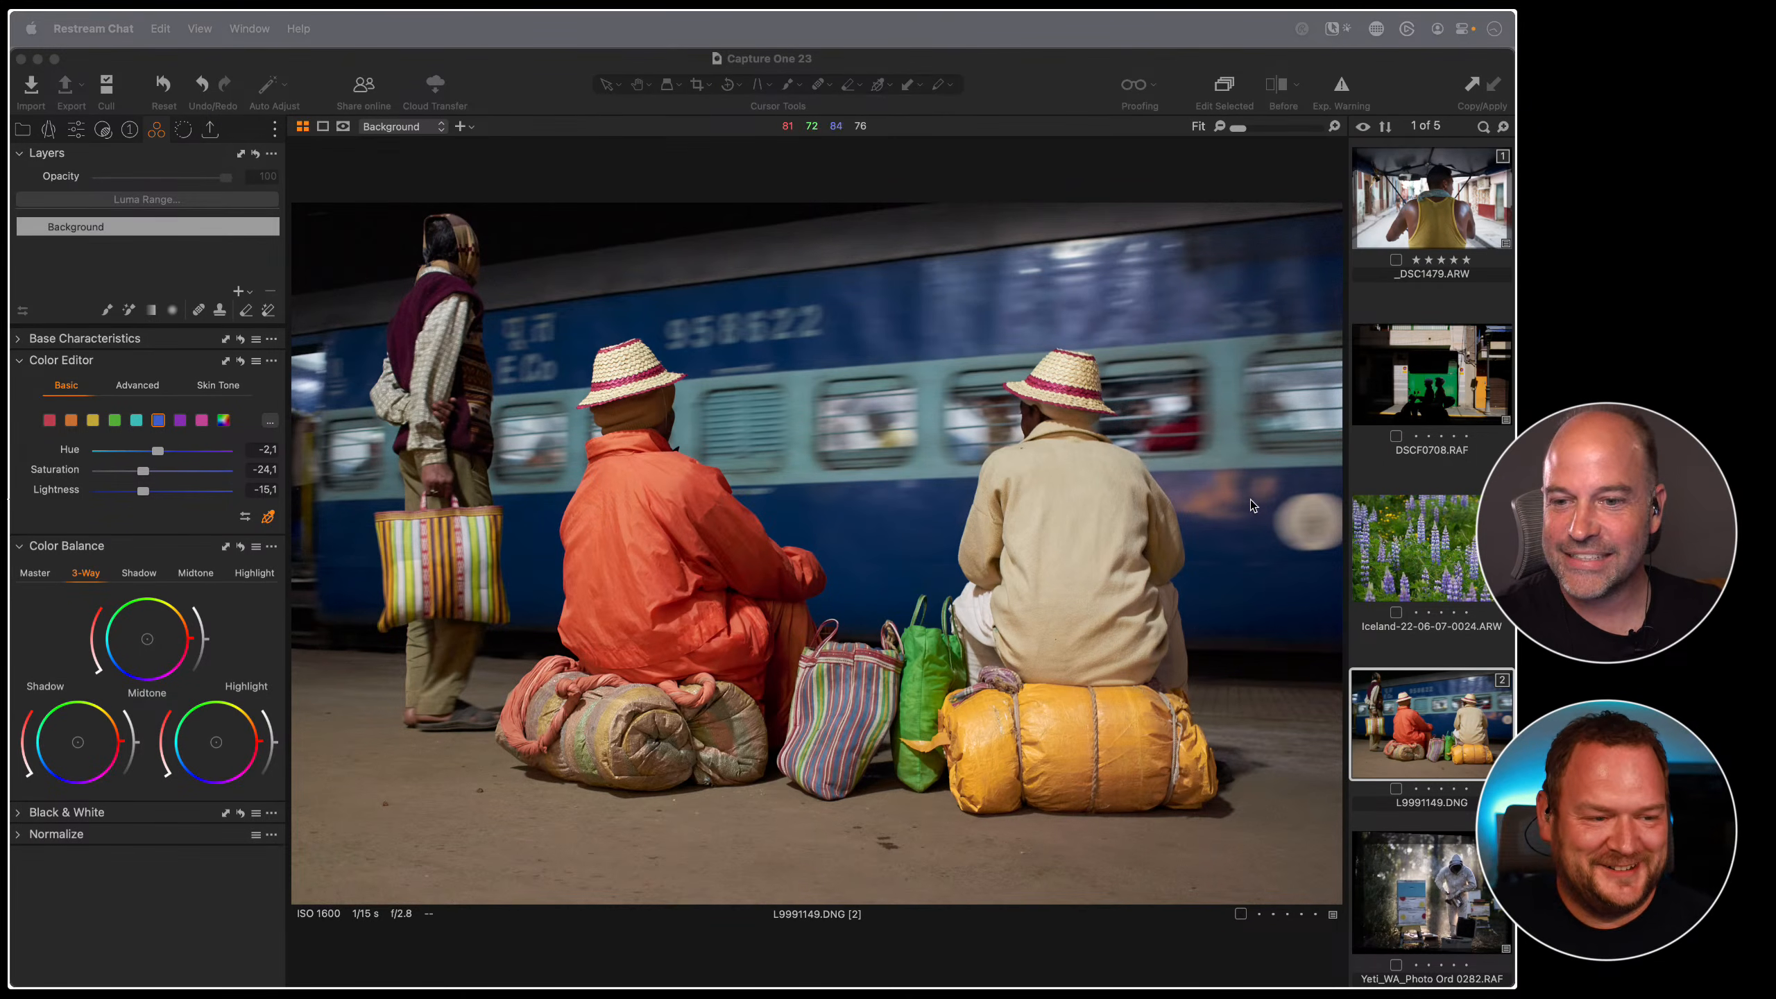
- Open the Advanced album of the Colour Editor project, show the color tools for the prawn photo, and activate the Pan cursor
left_click(23, 133)
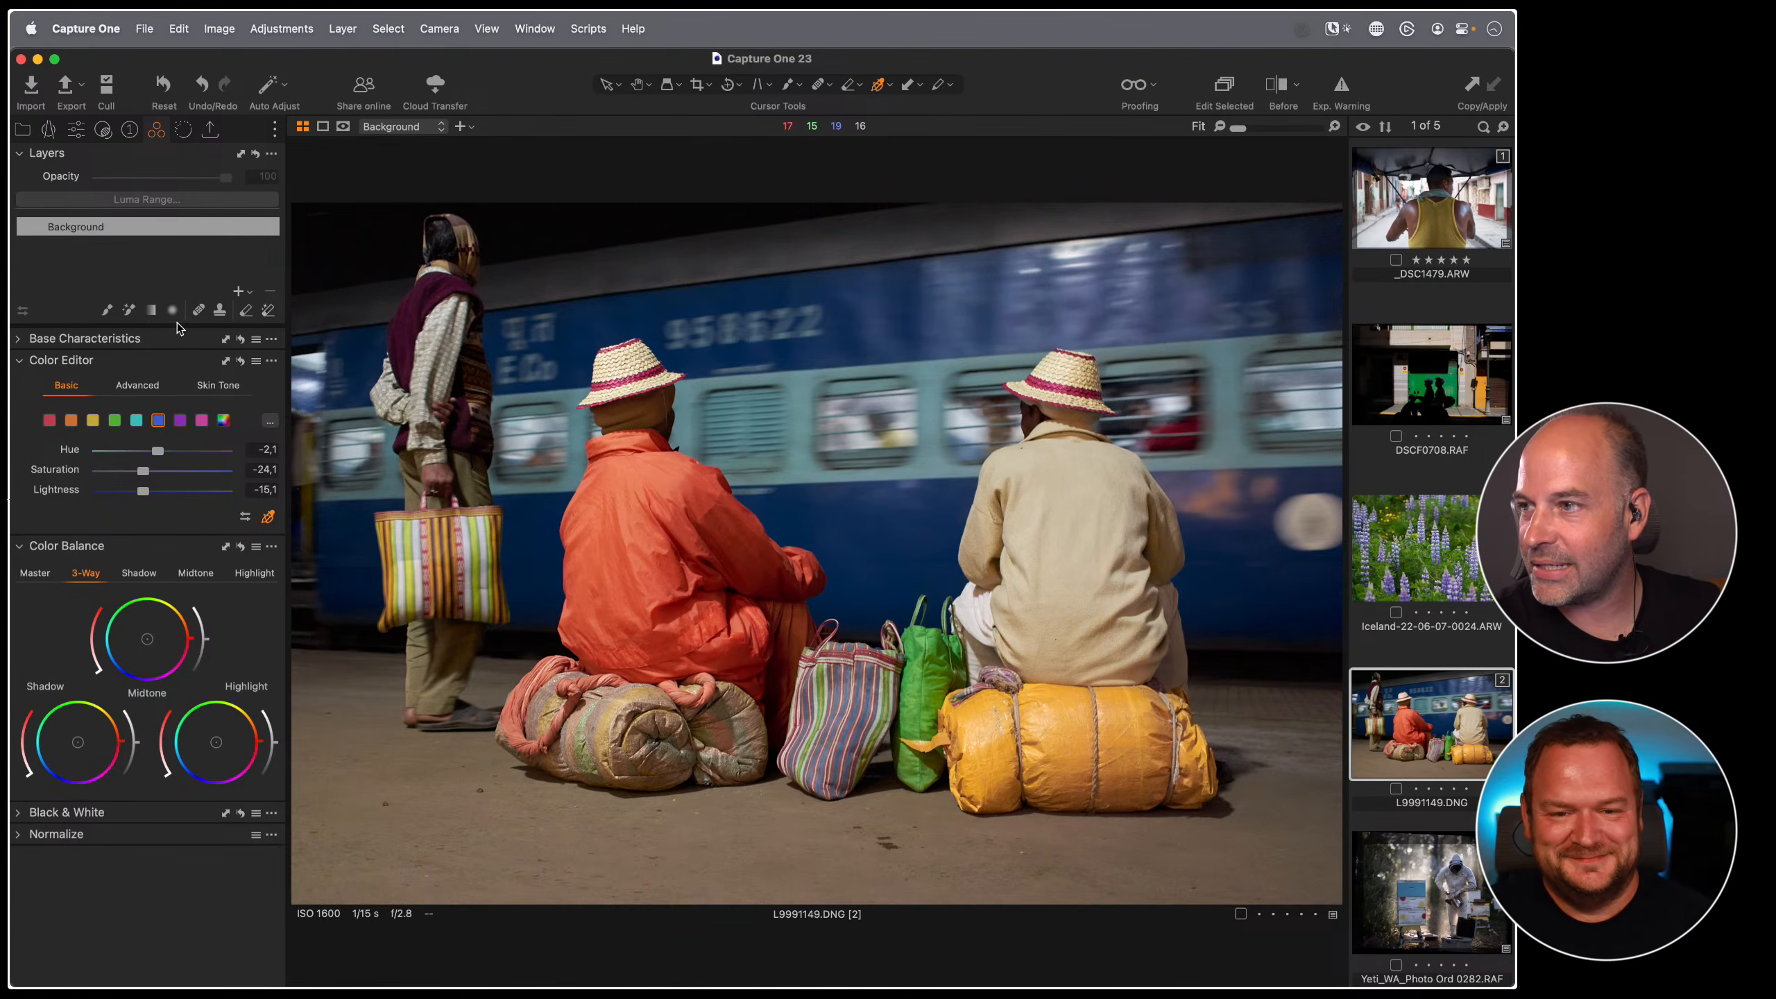
left_click(22, 131)
left_click(139, 532)
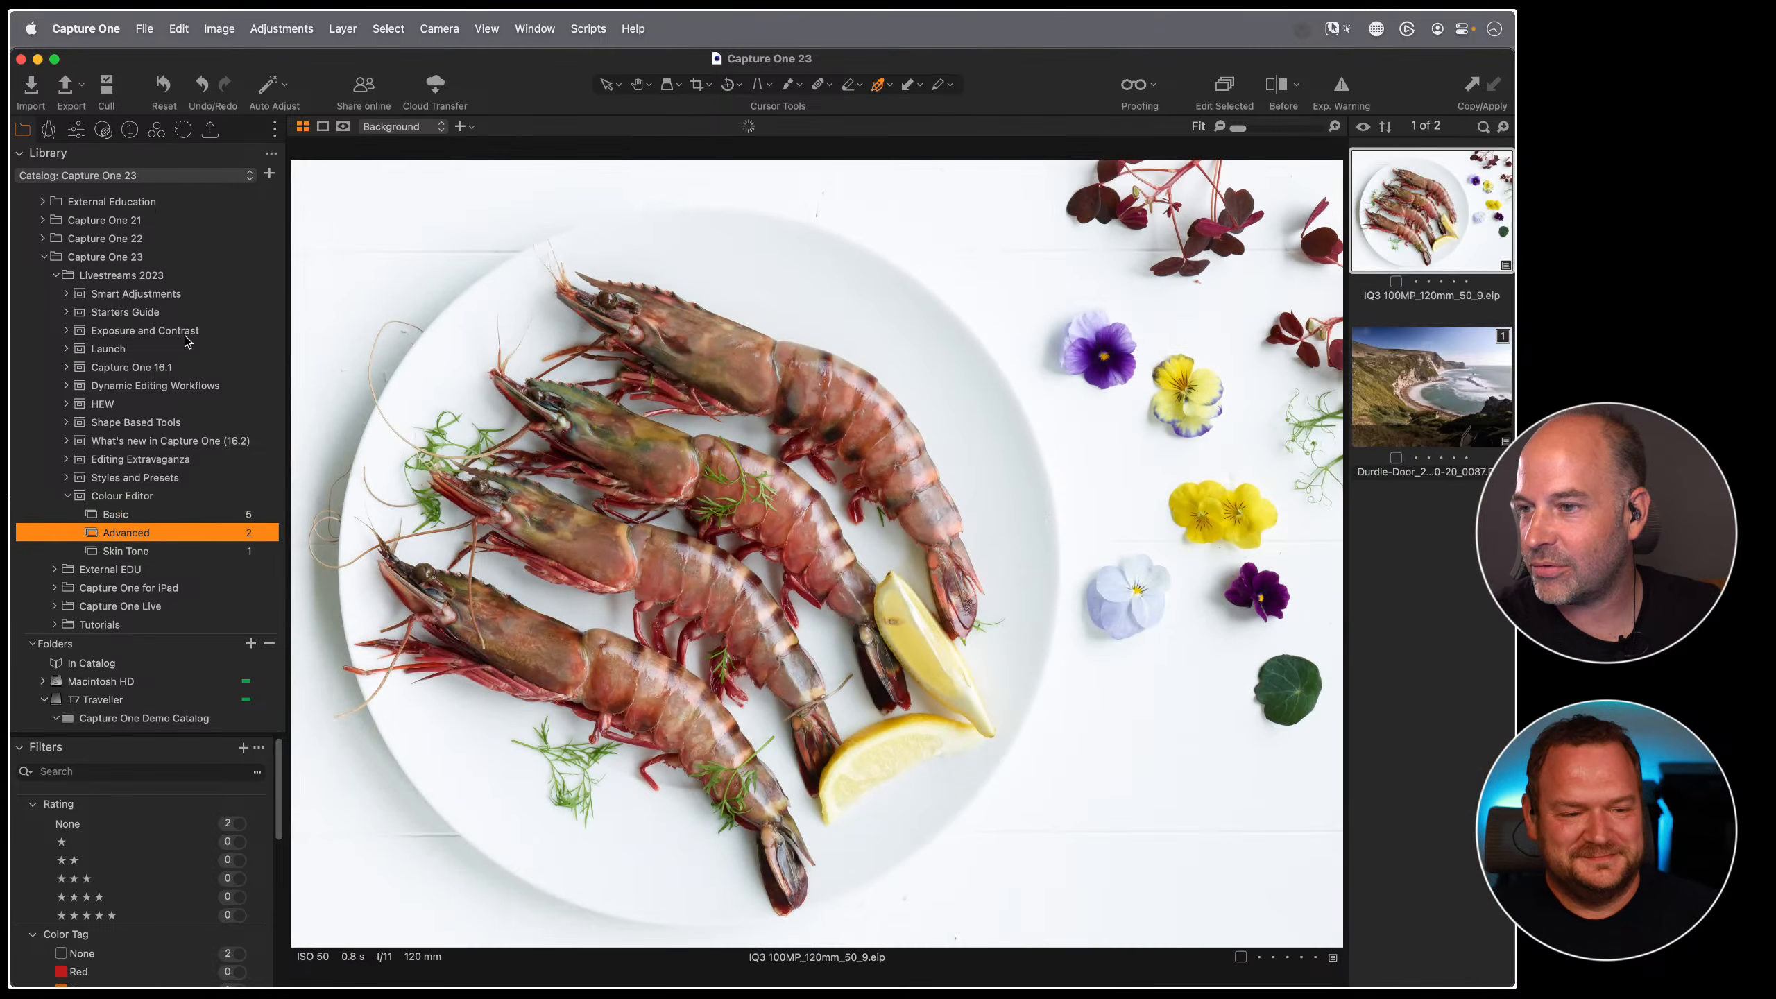
left_click(77, 131)
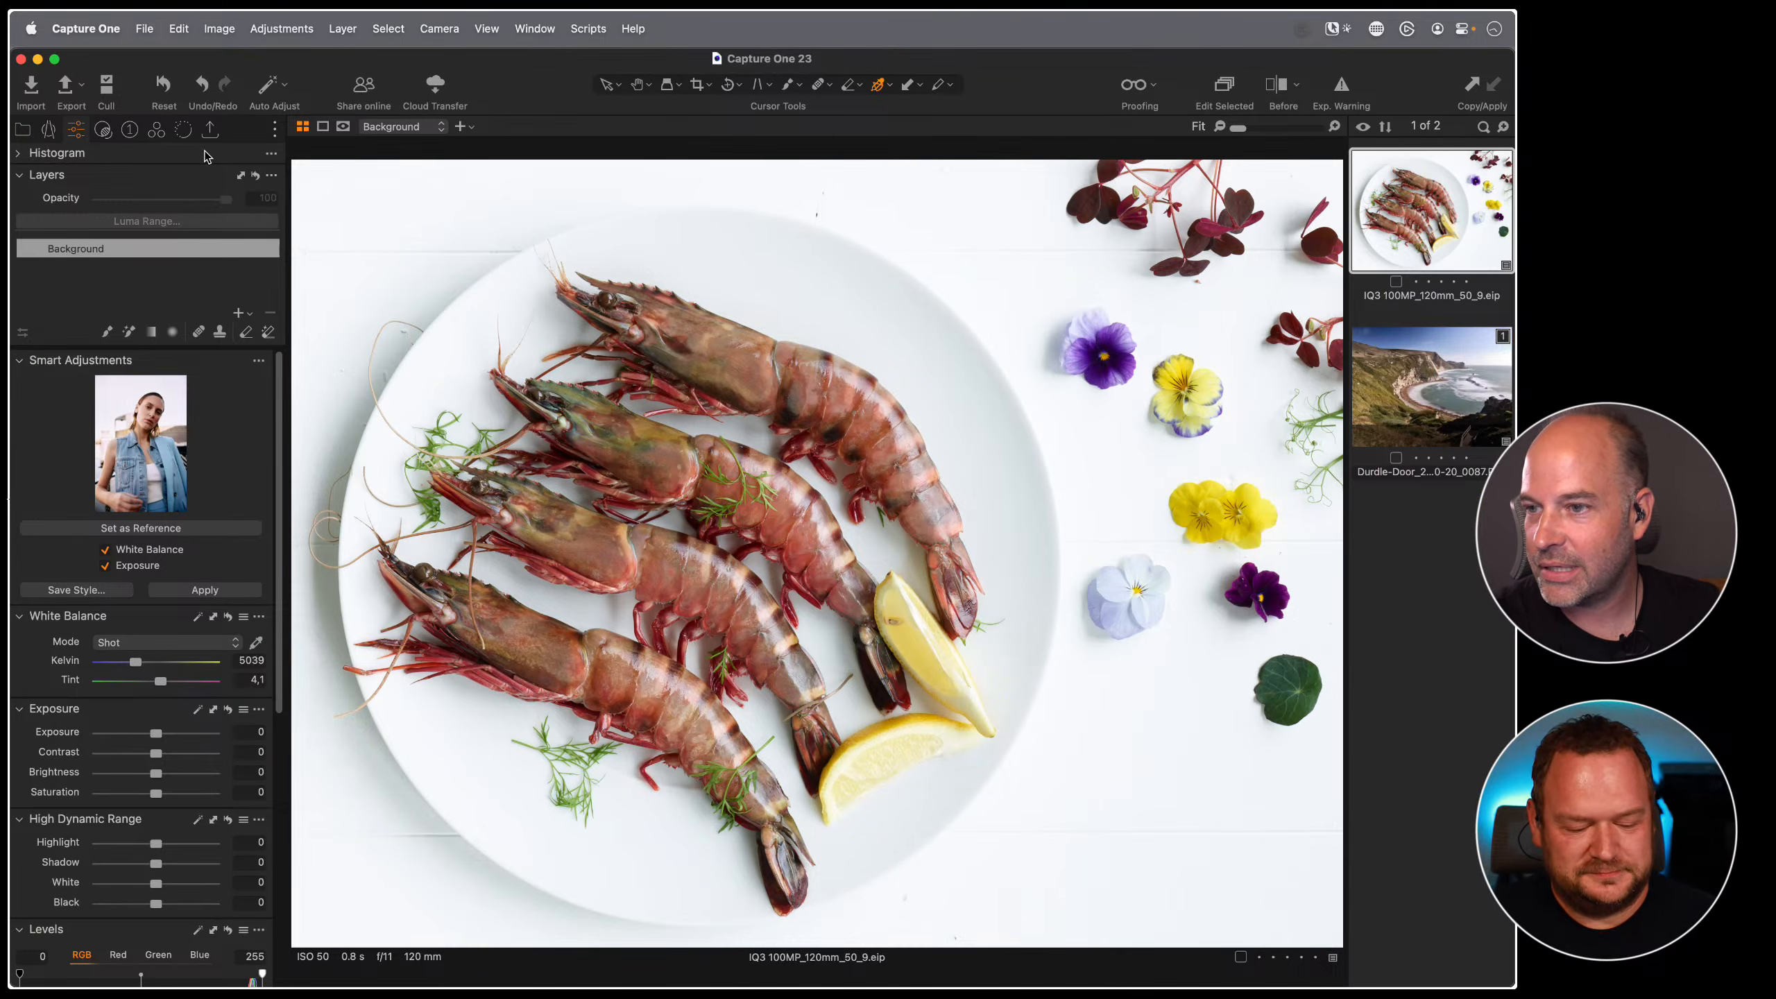
left_click(156, 130)
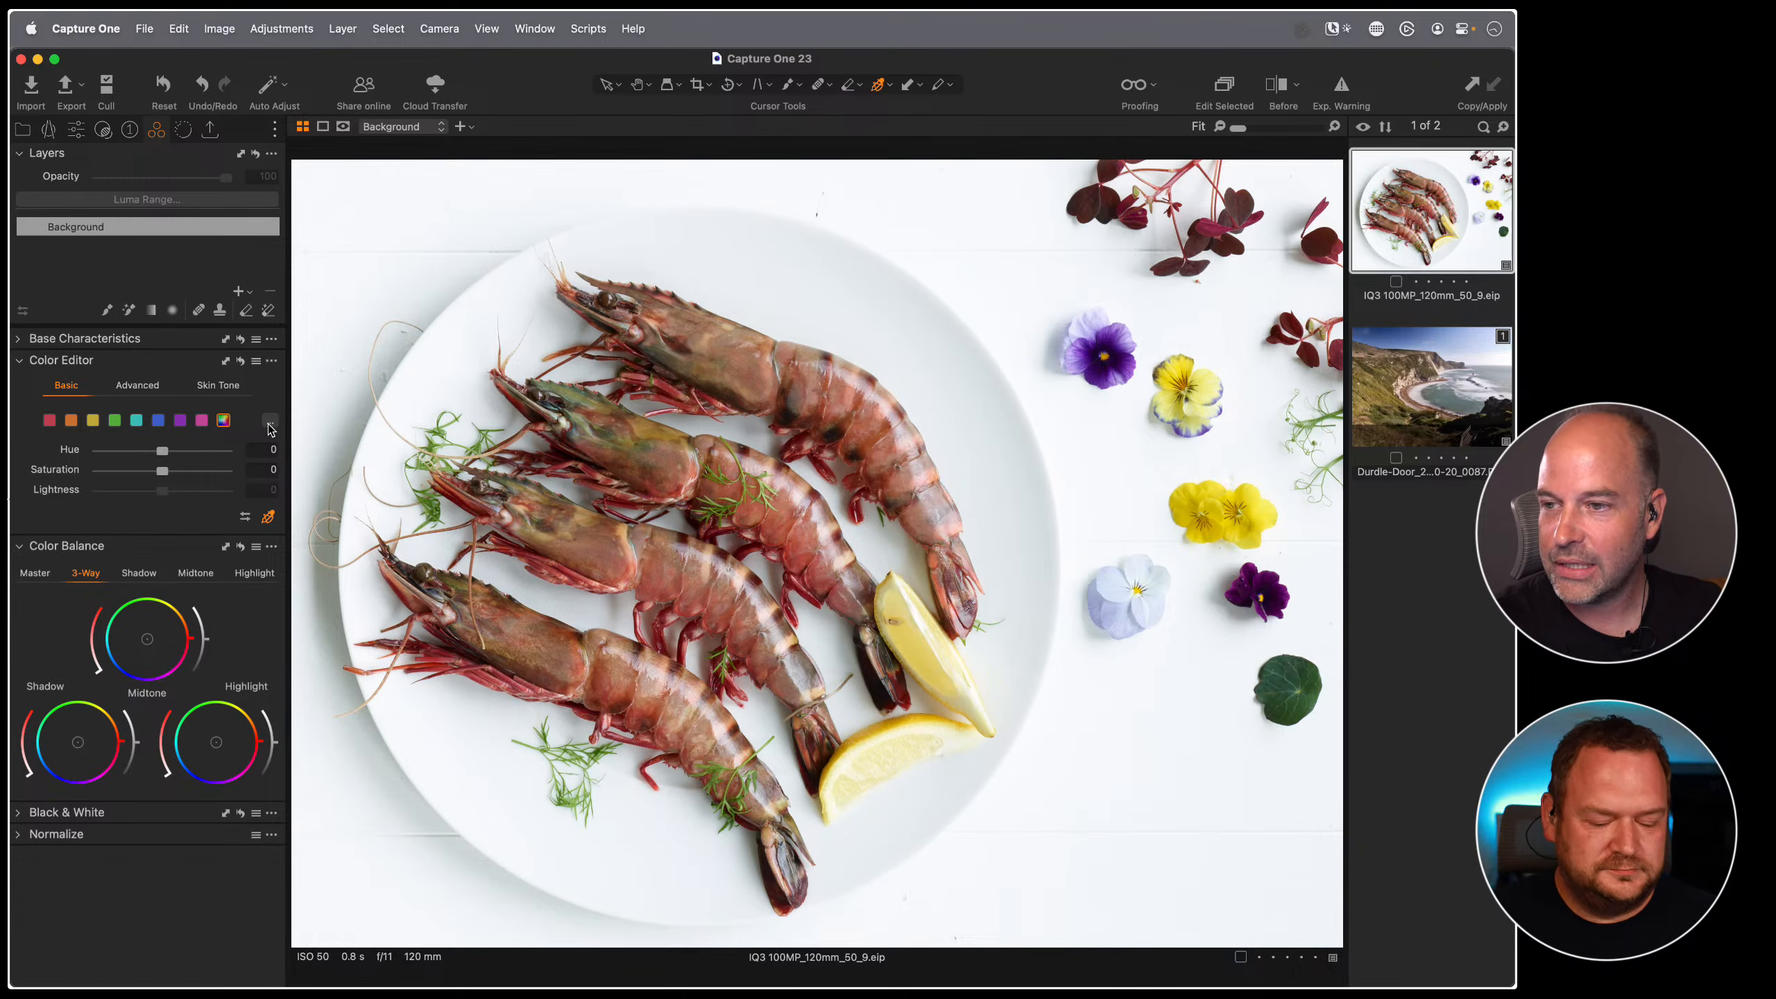
key("h")
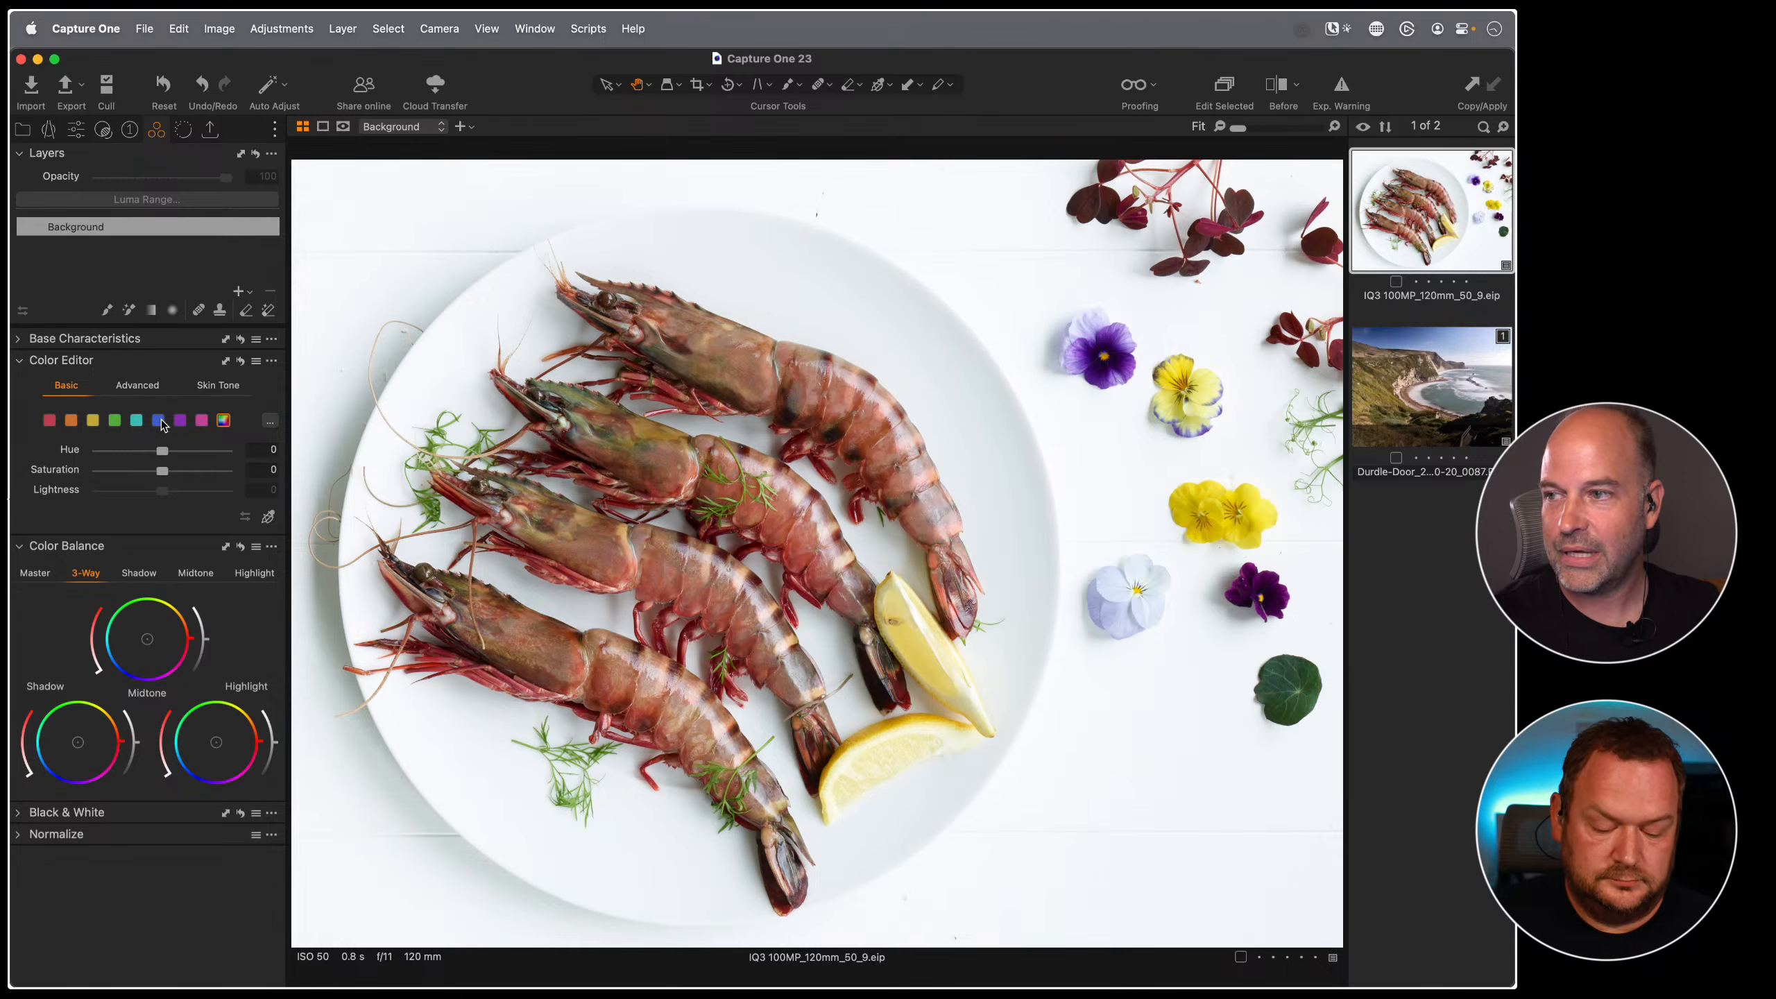
- Compare the Color Editor's Basic and Advanced modes, ending in Advanced mode
left_click(131, 389)
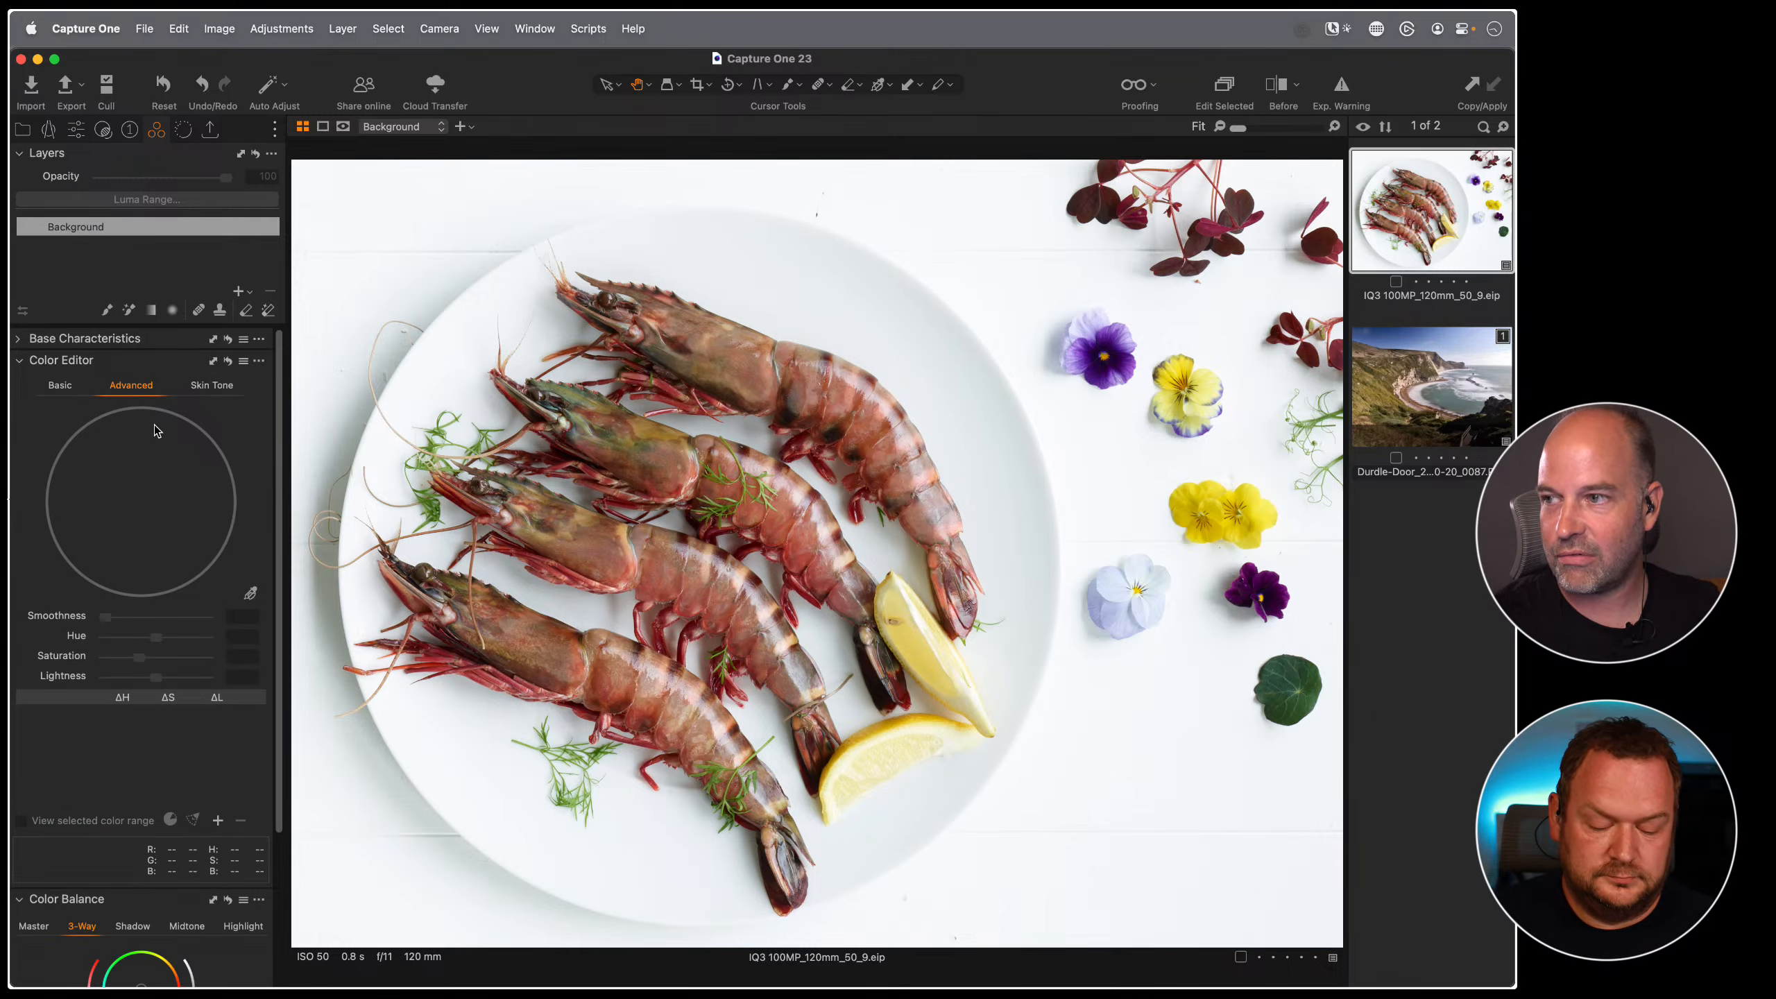
left_click(140, 386)
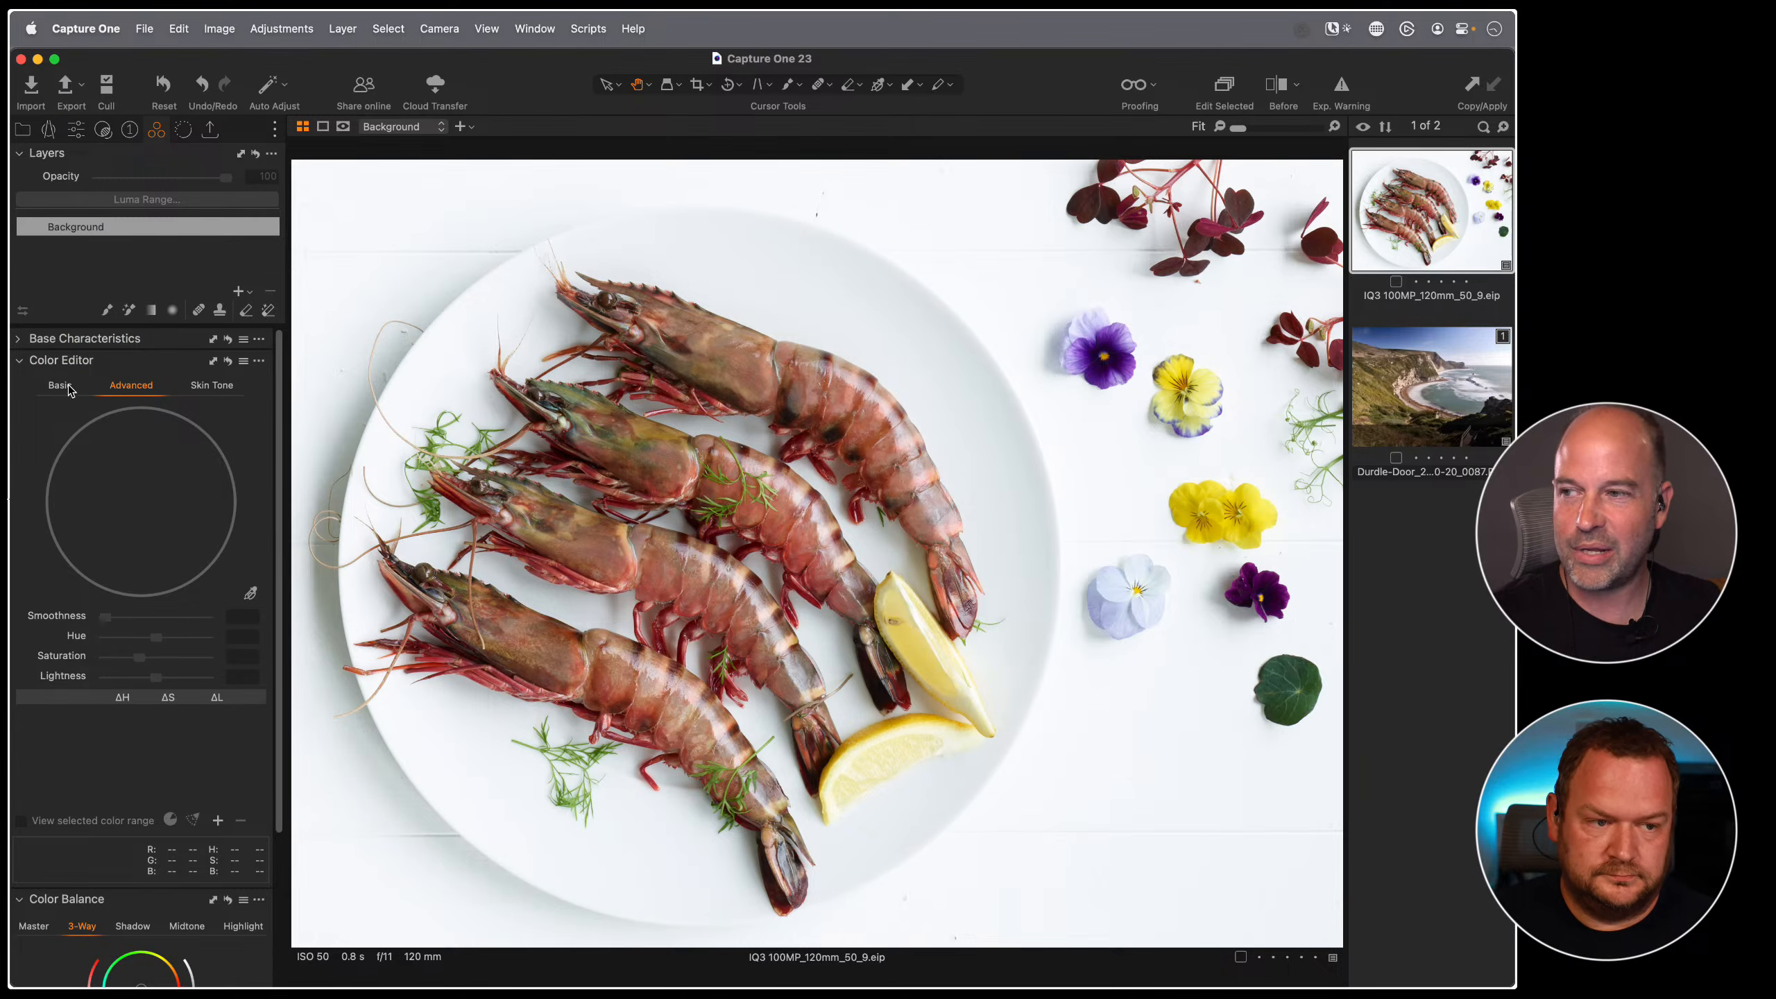
left_click(70, 390)
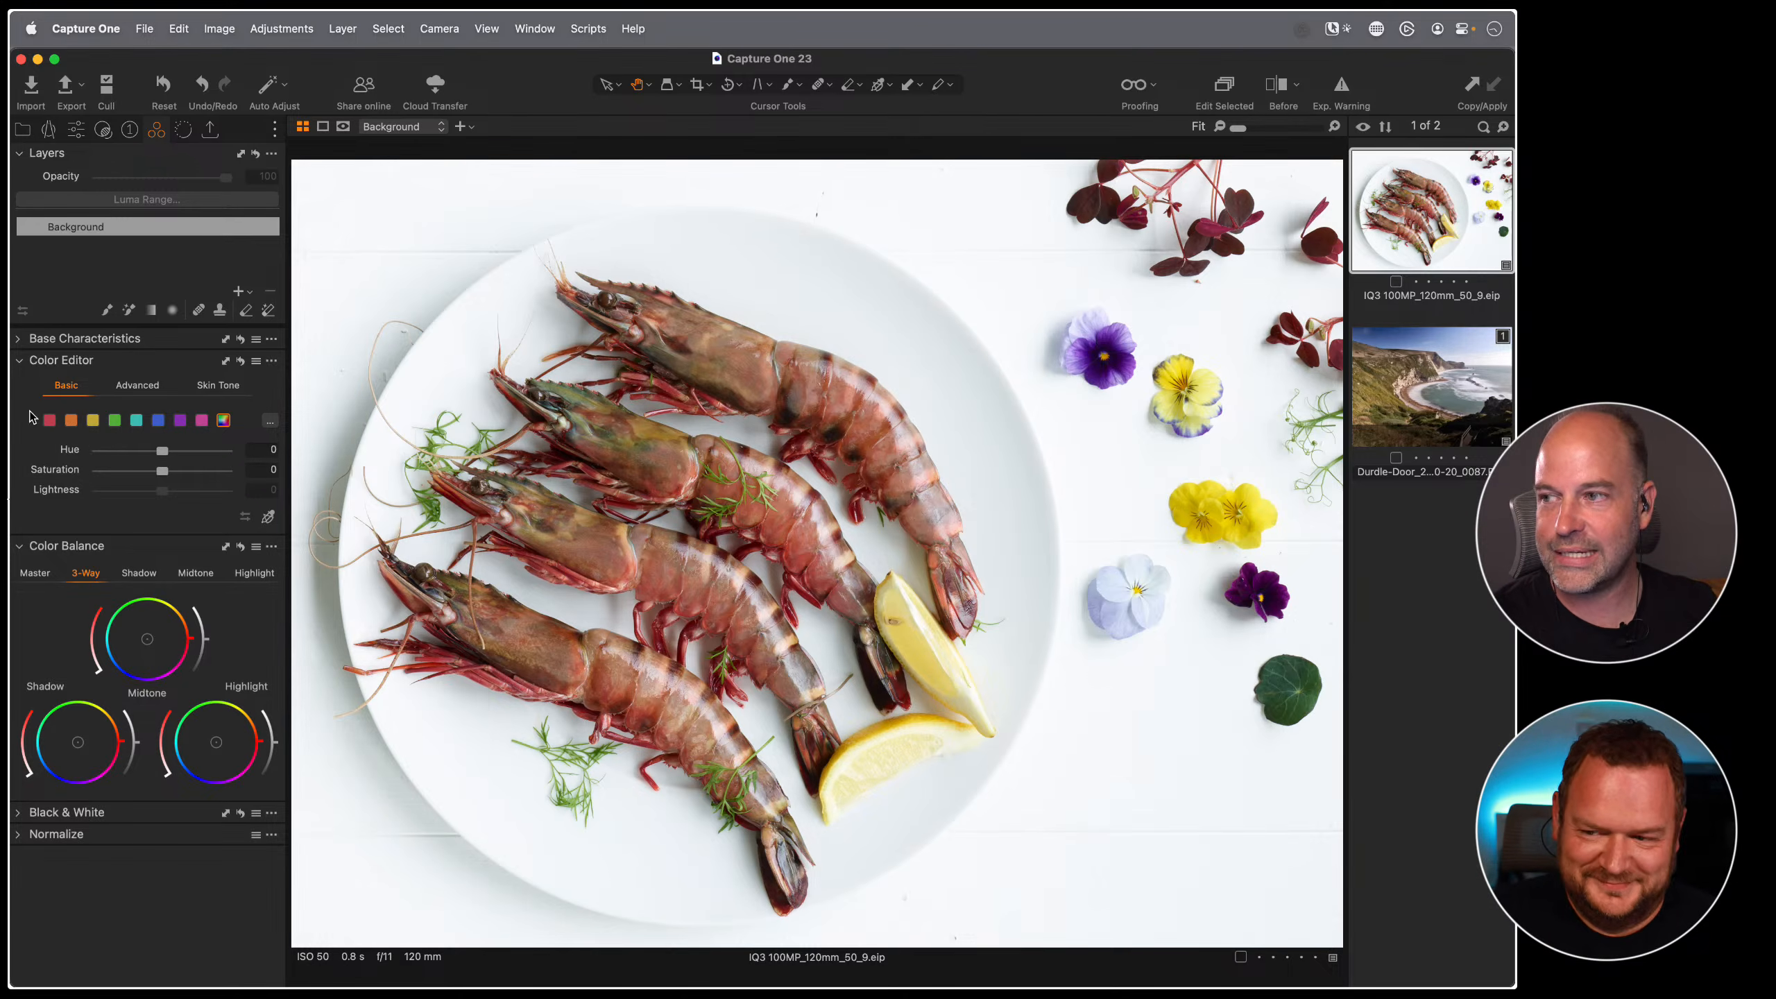
left_click(144, 390)
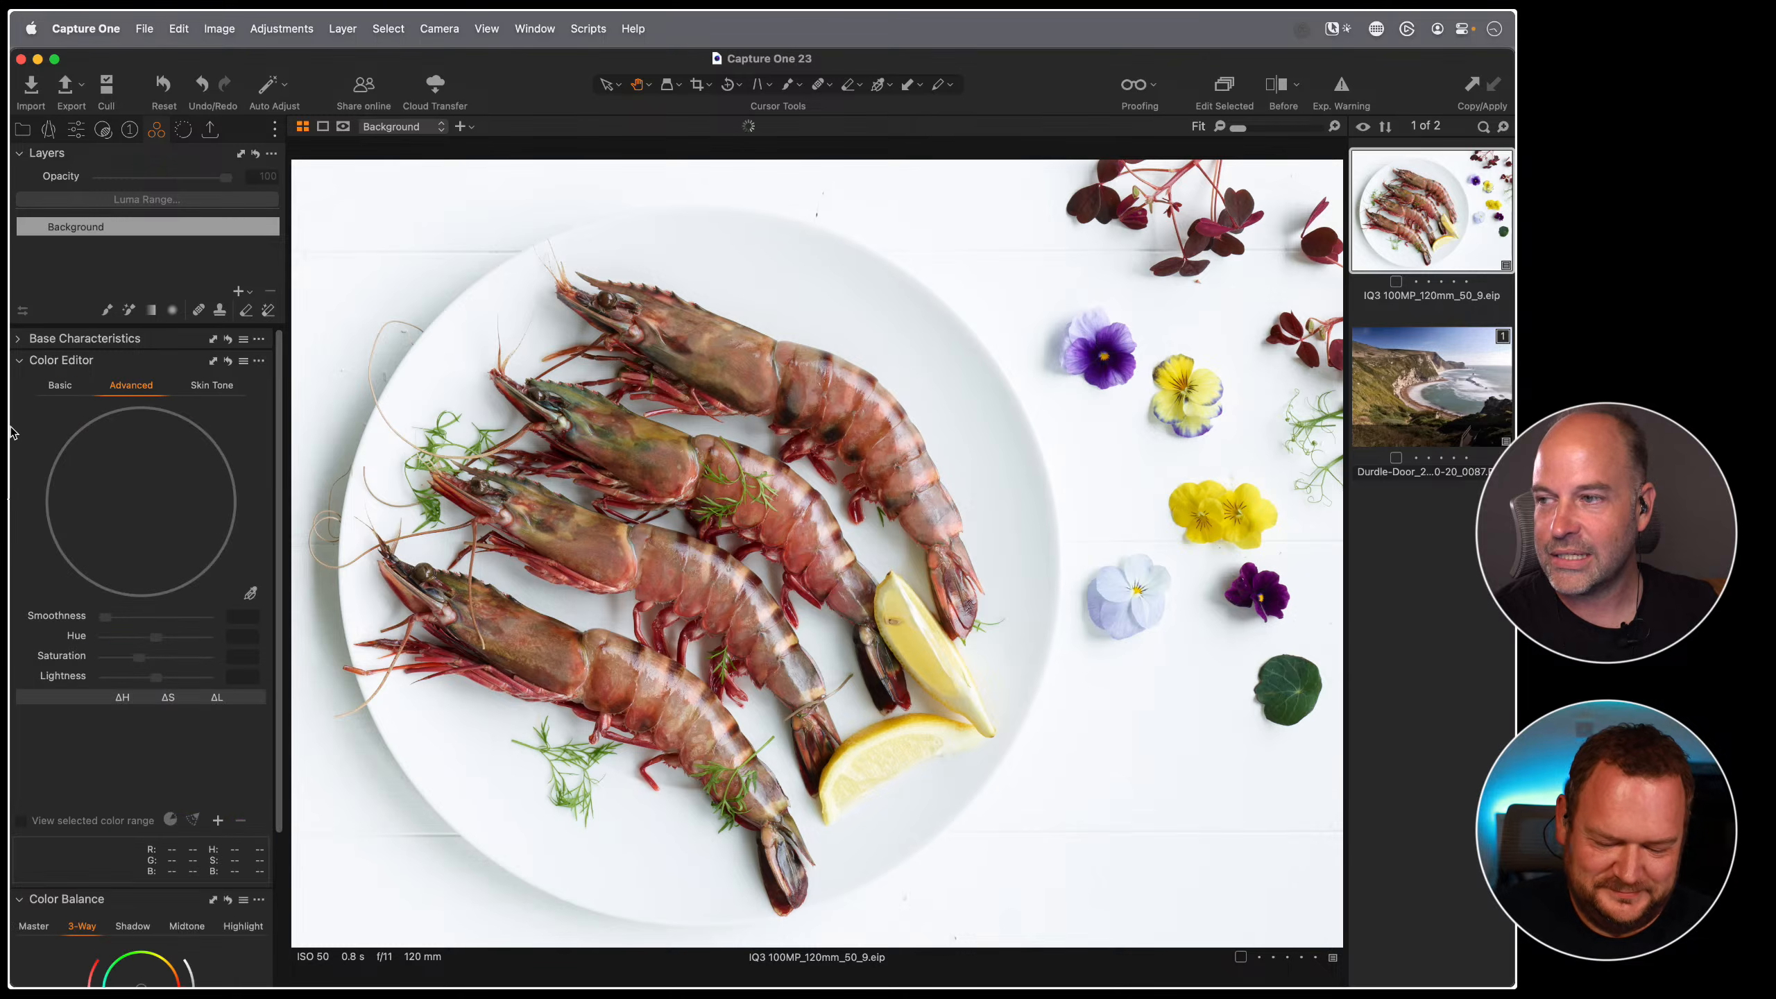
left_click(61, 387)
left_click(142, 391)
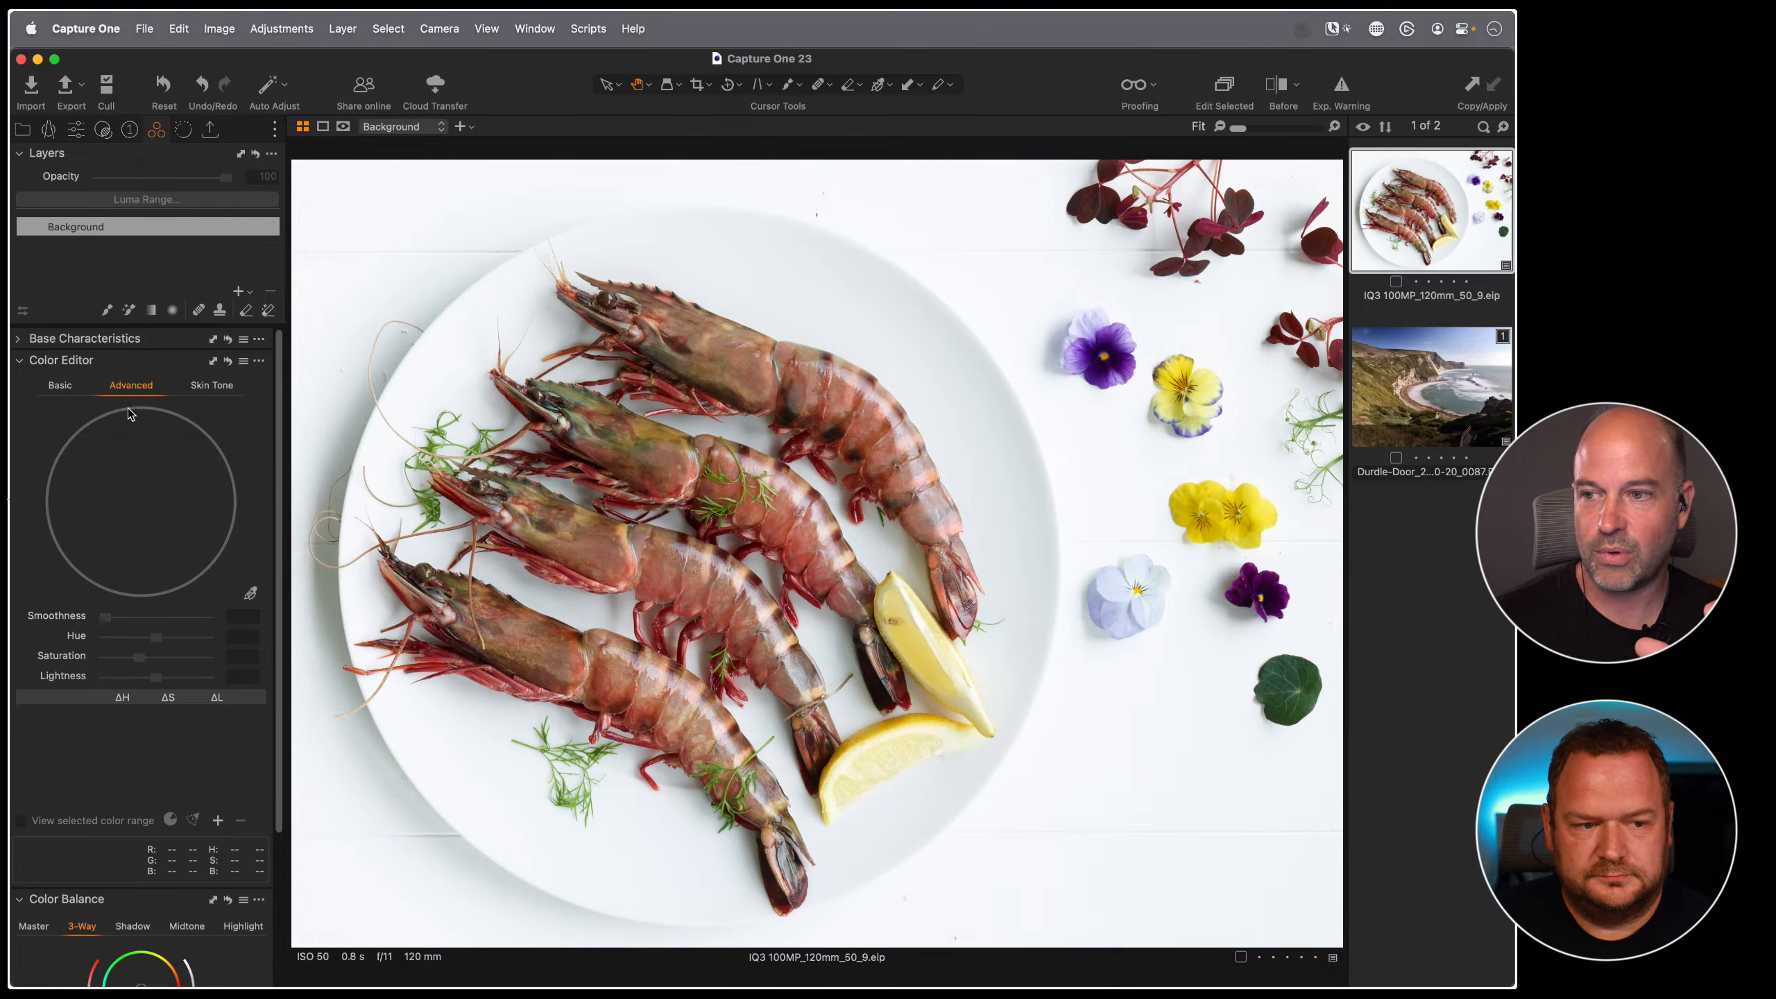
- Pick the brown shell color of the second prawn as an advanced color range and enable viewing of the selected range
left_click(250, 594)
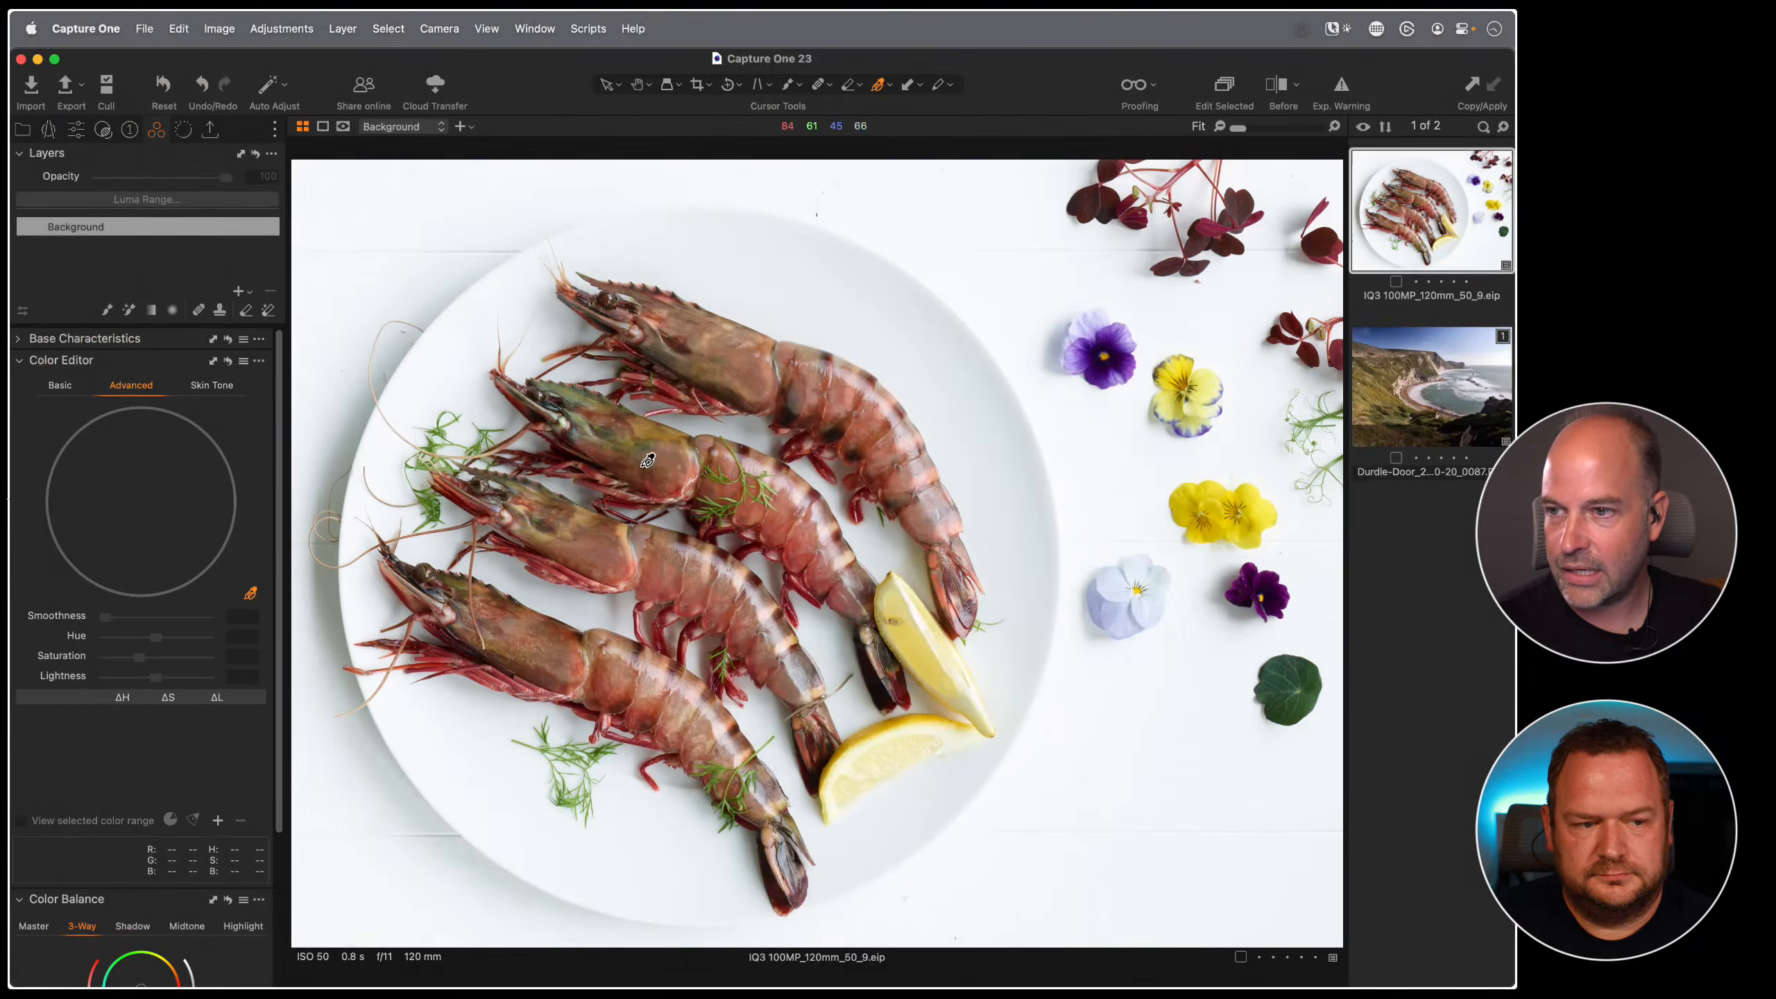
left_click(661, 460)
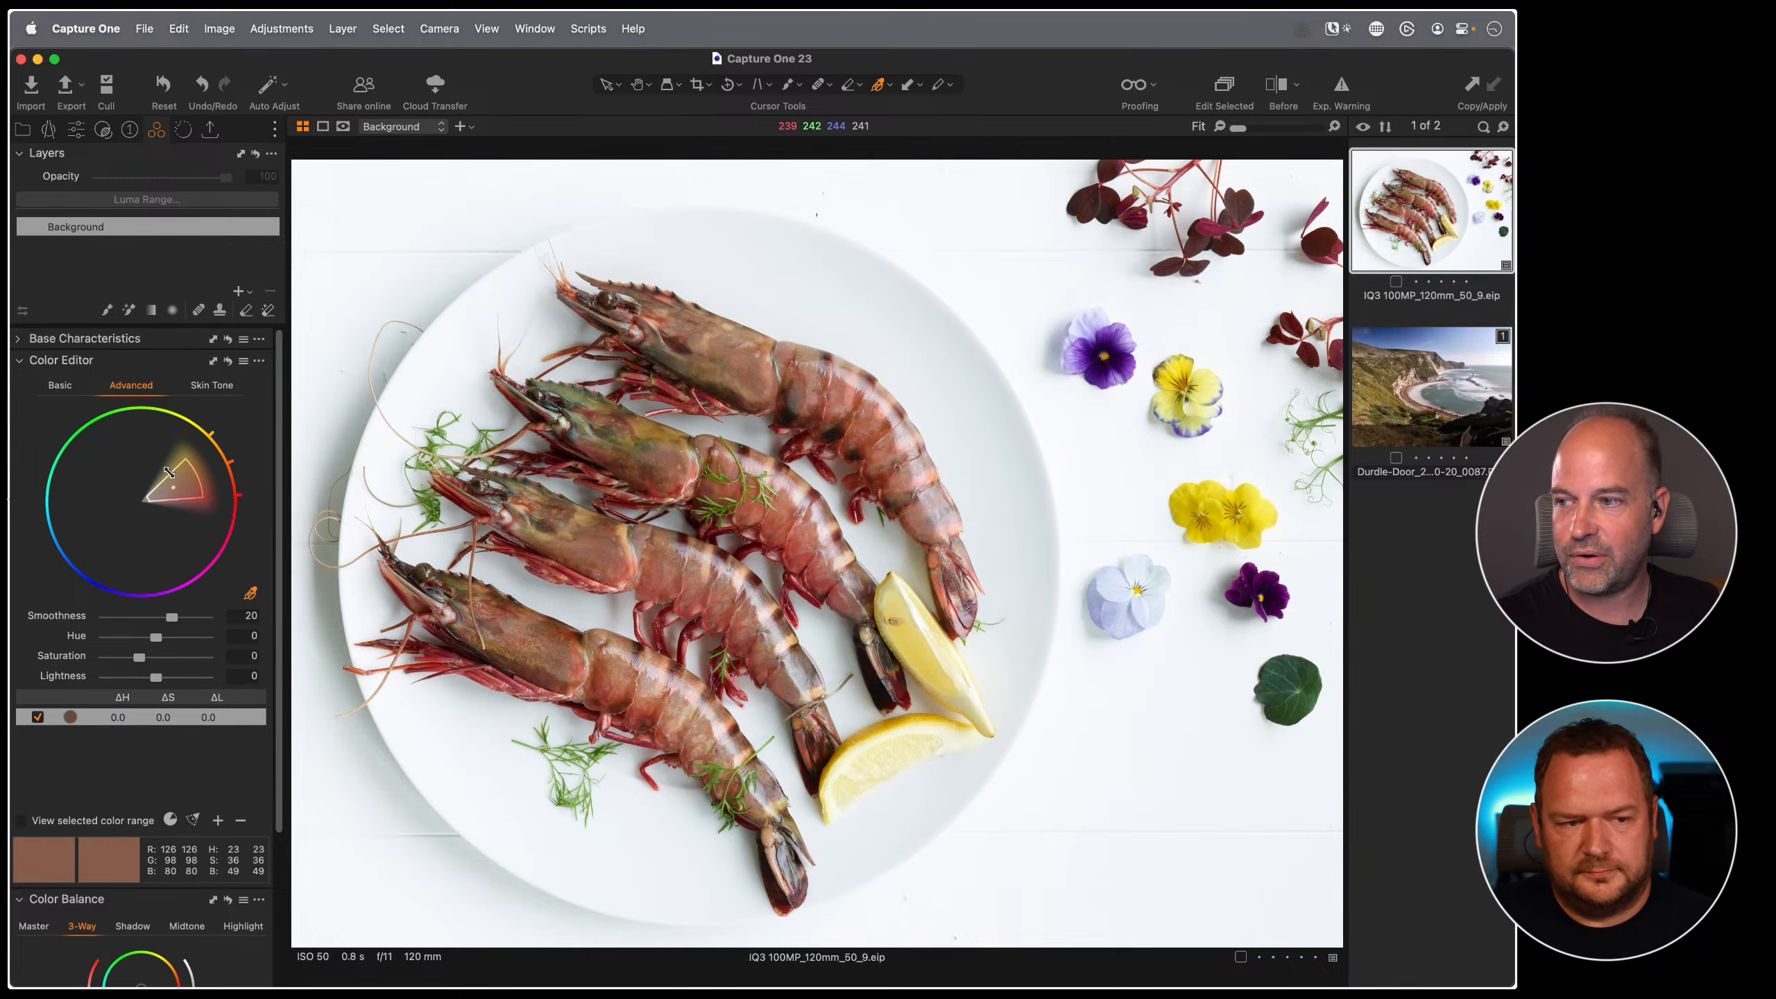
left_click(23, 822)
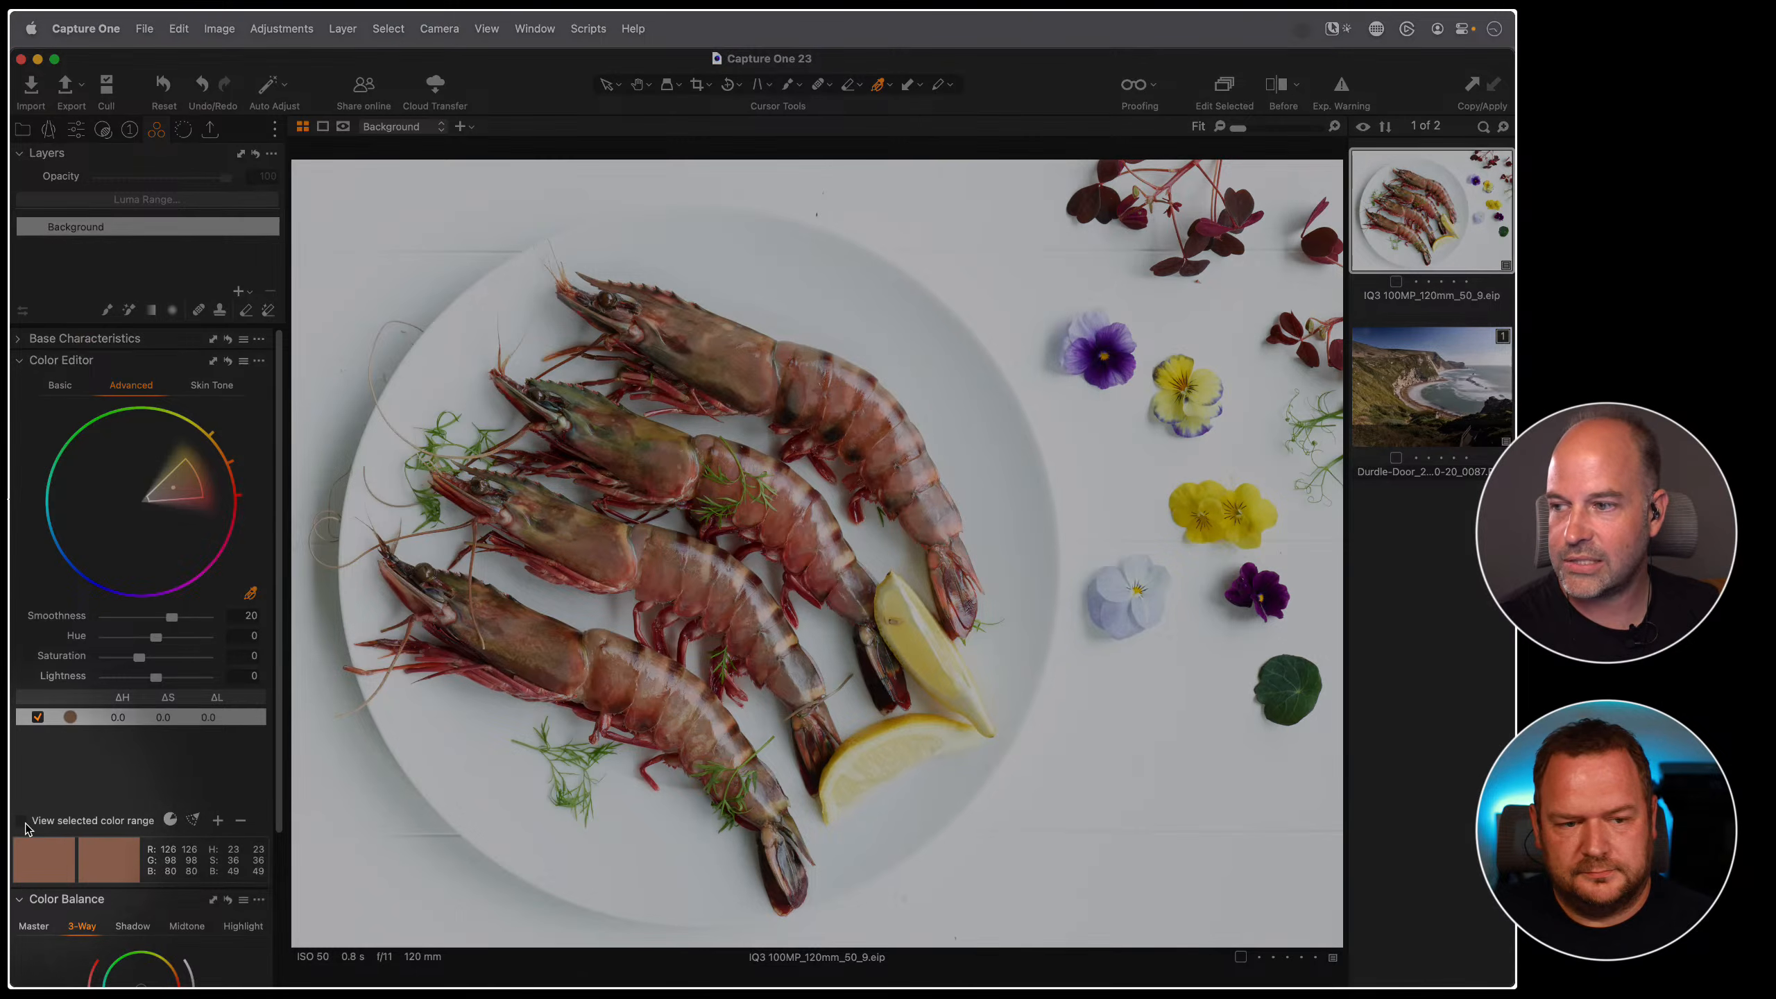
left_click(23, 823)
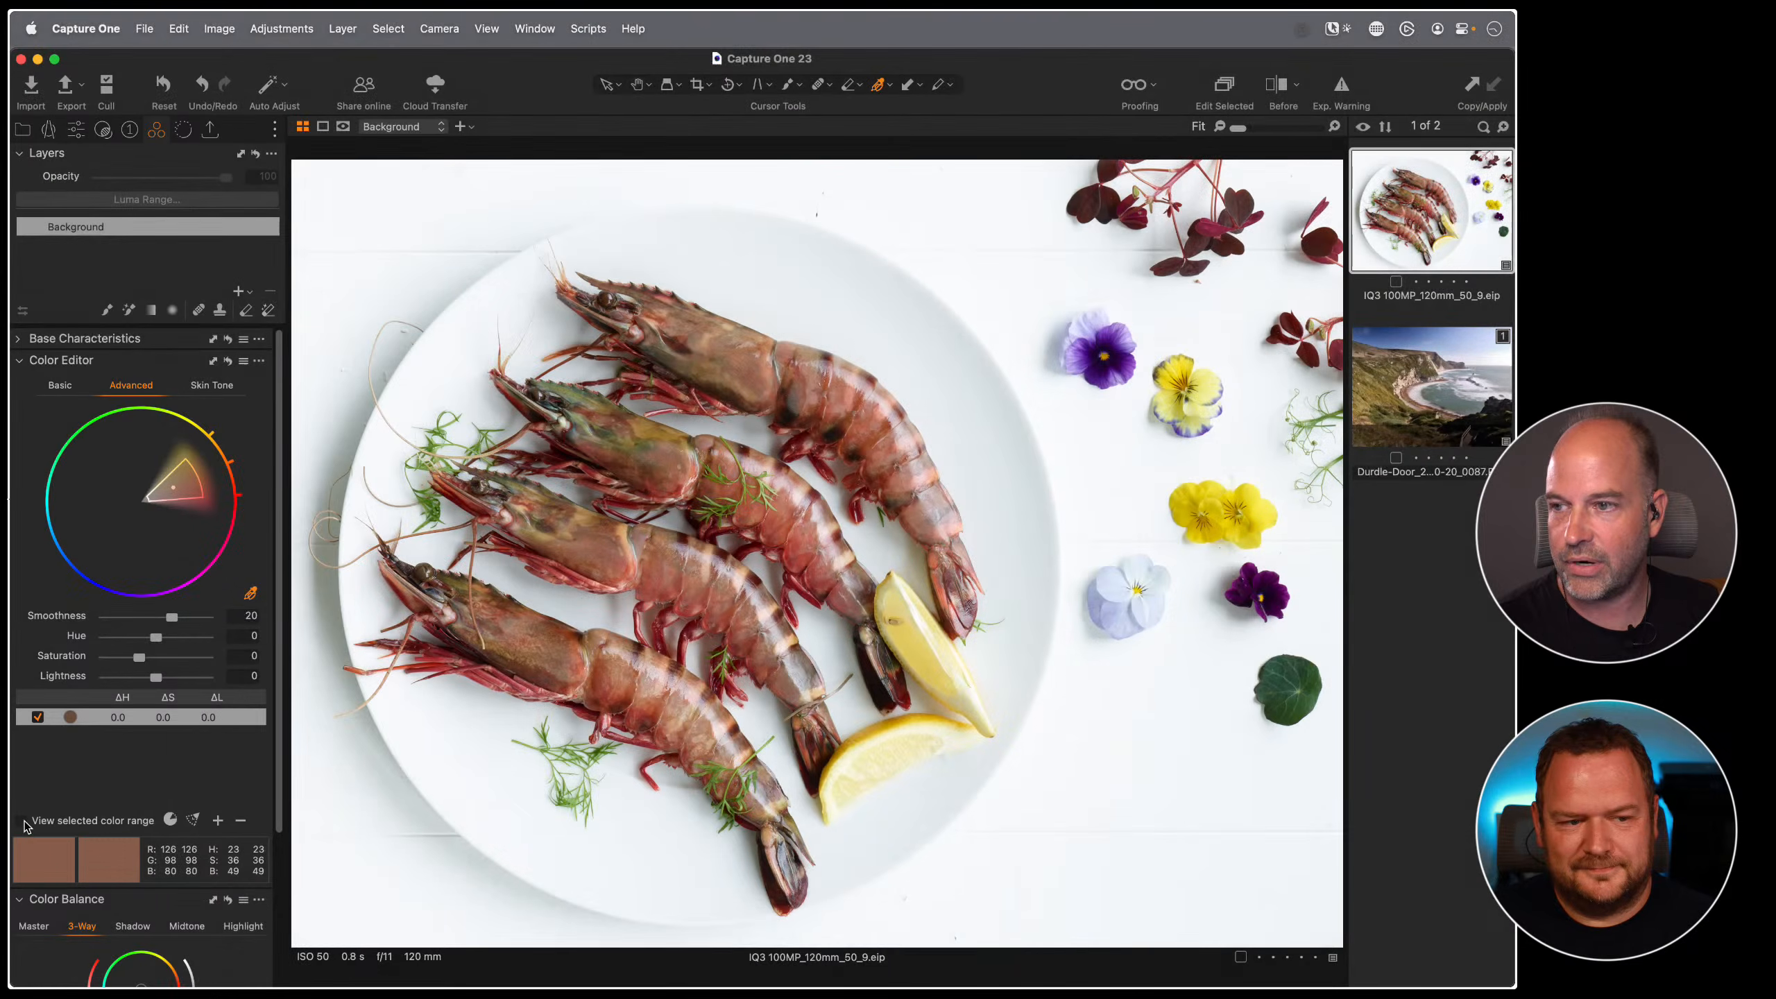
left_click(24, 822)
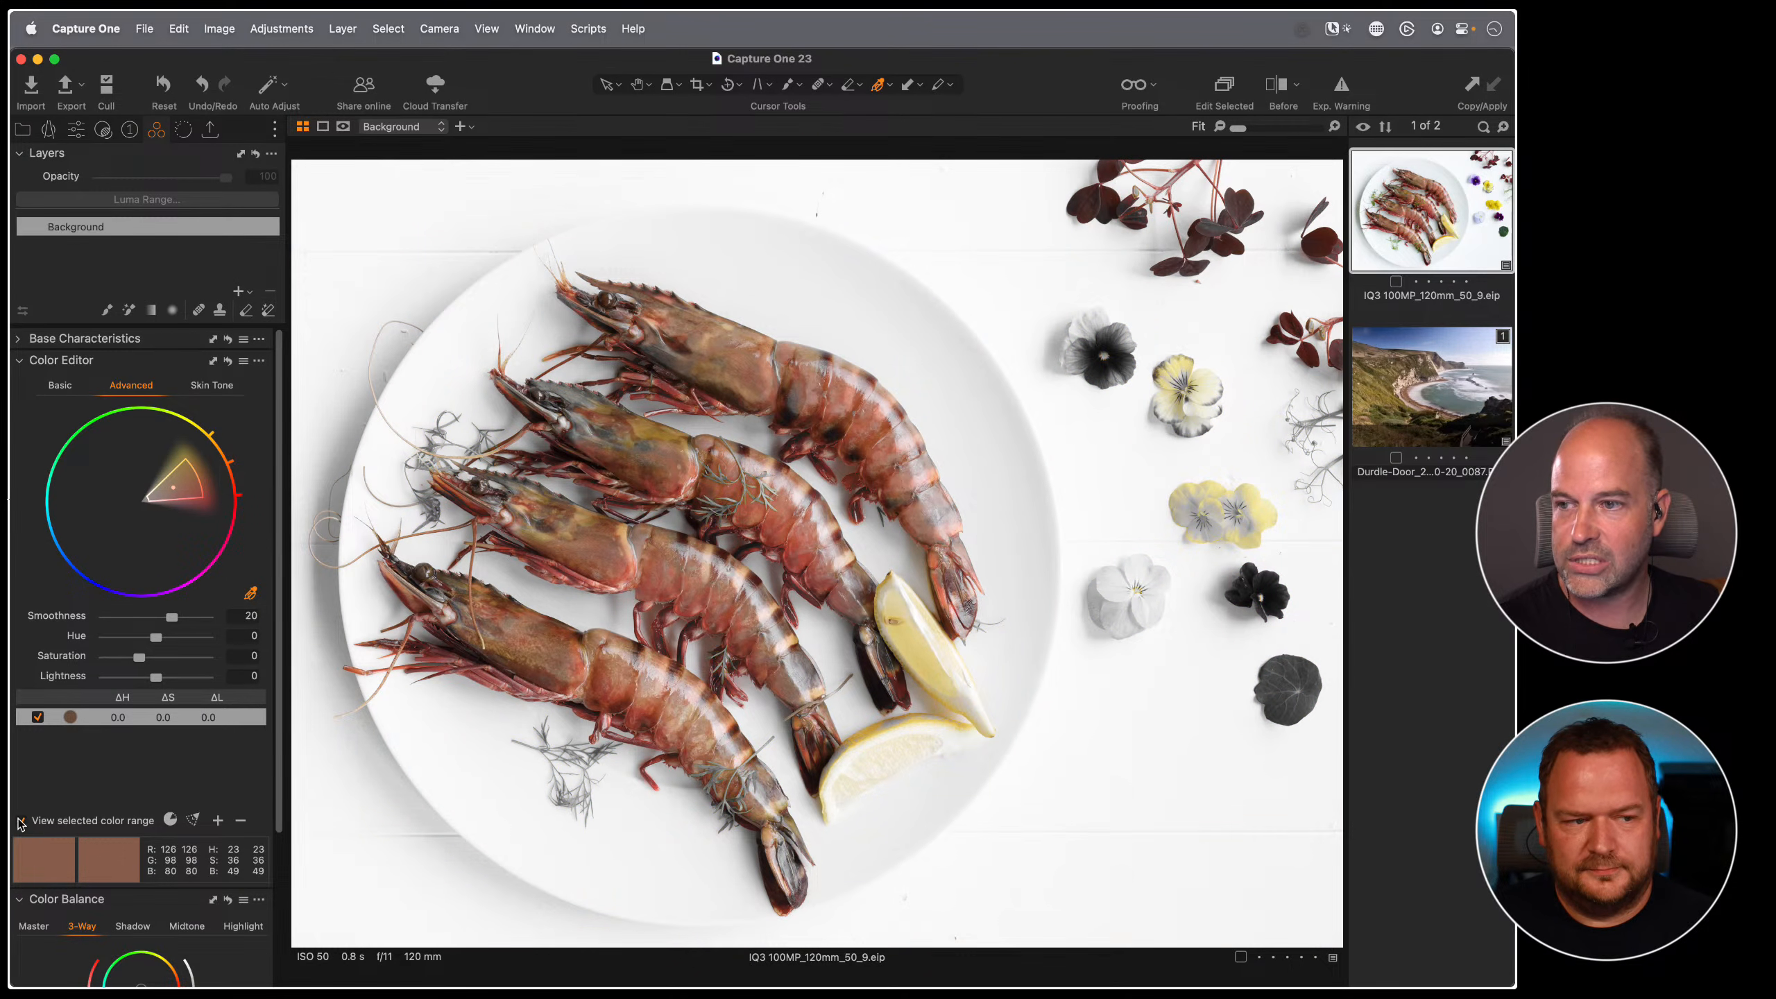
- Inspect the prawn's head at 100% and widen the picked color range toward yellow and magenta, extending it out to the wheel's edge
key("h")
left_click(523, 519)
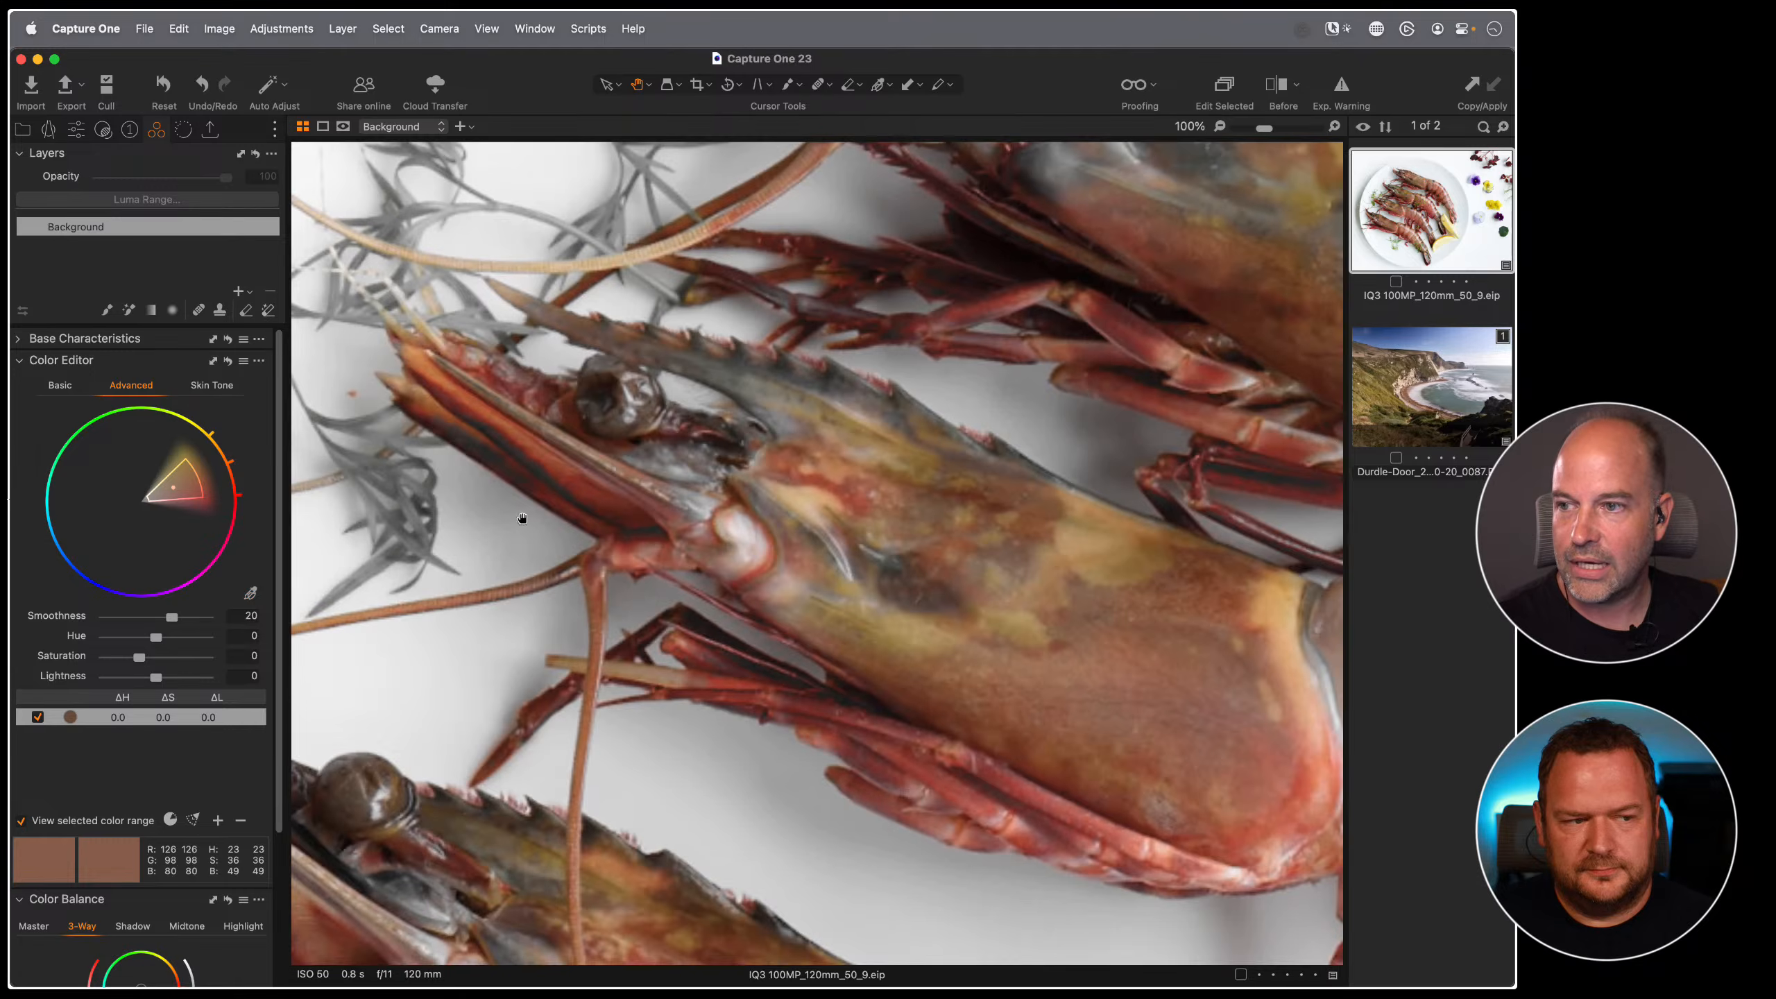
scroll(715, 448, "down", 5)
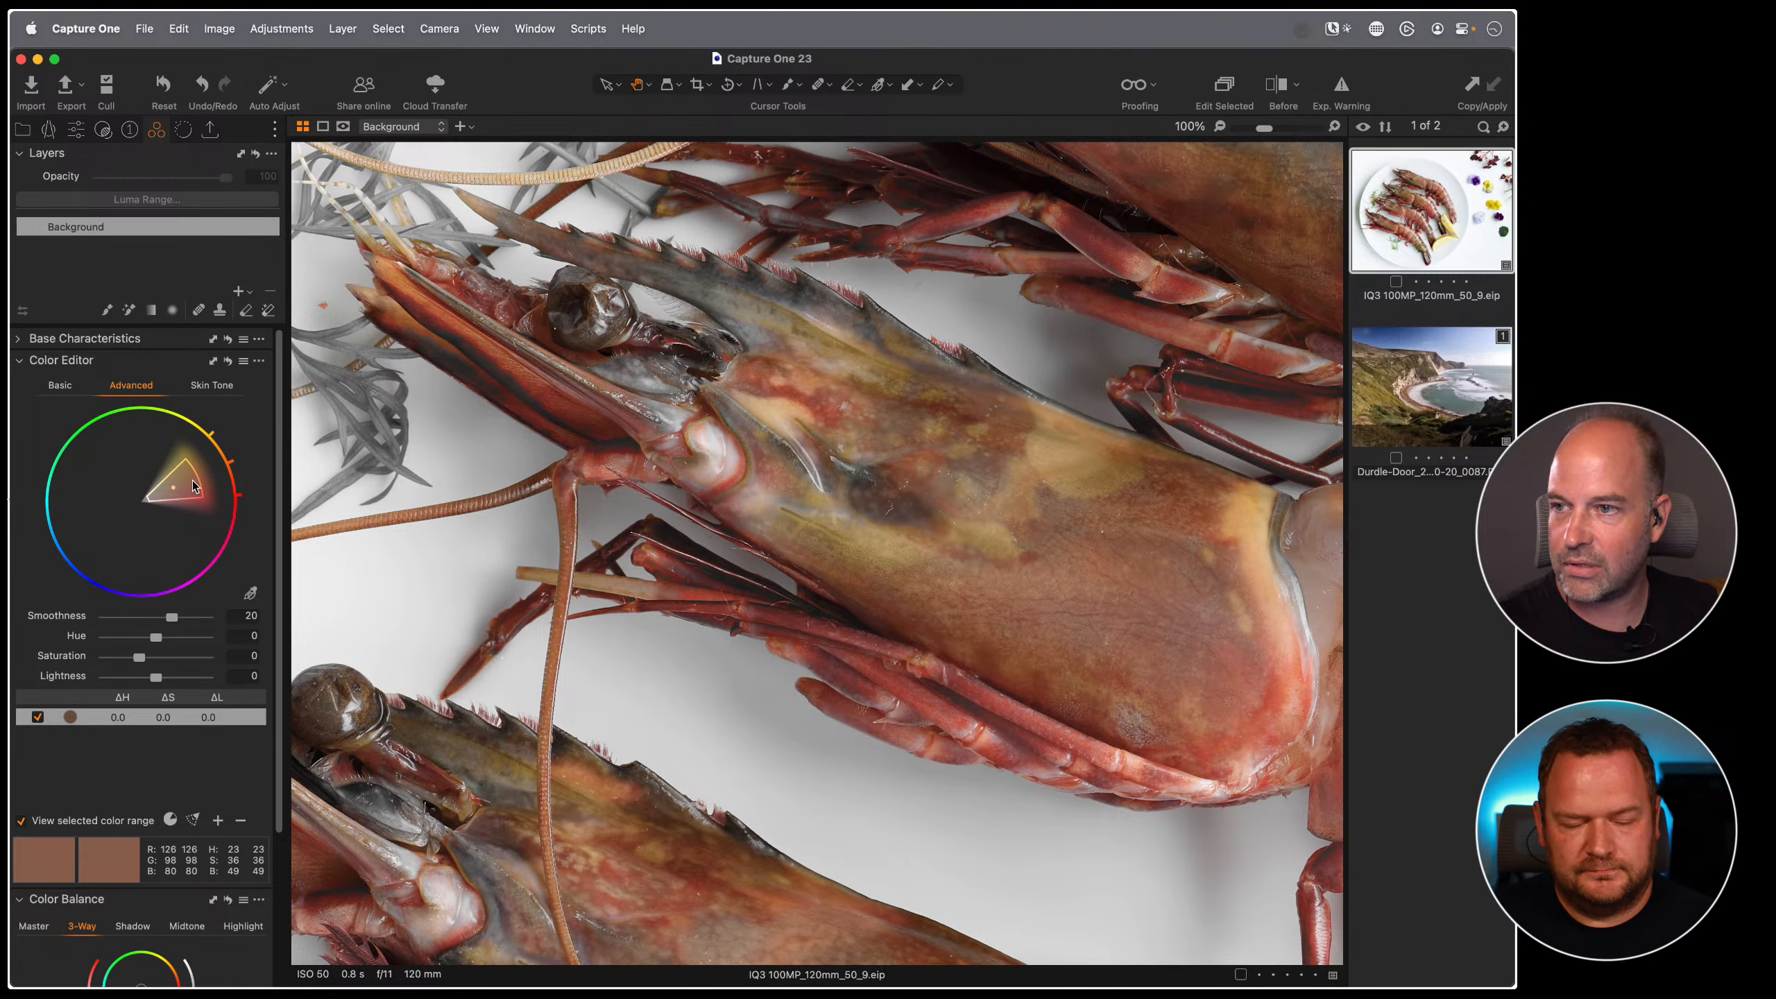
left_click_drag(196, 478, 236, 519)
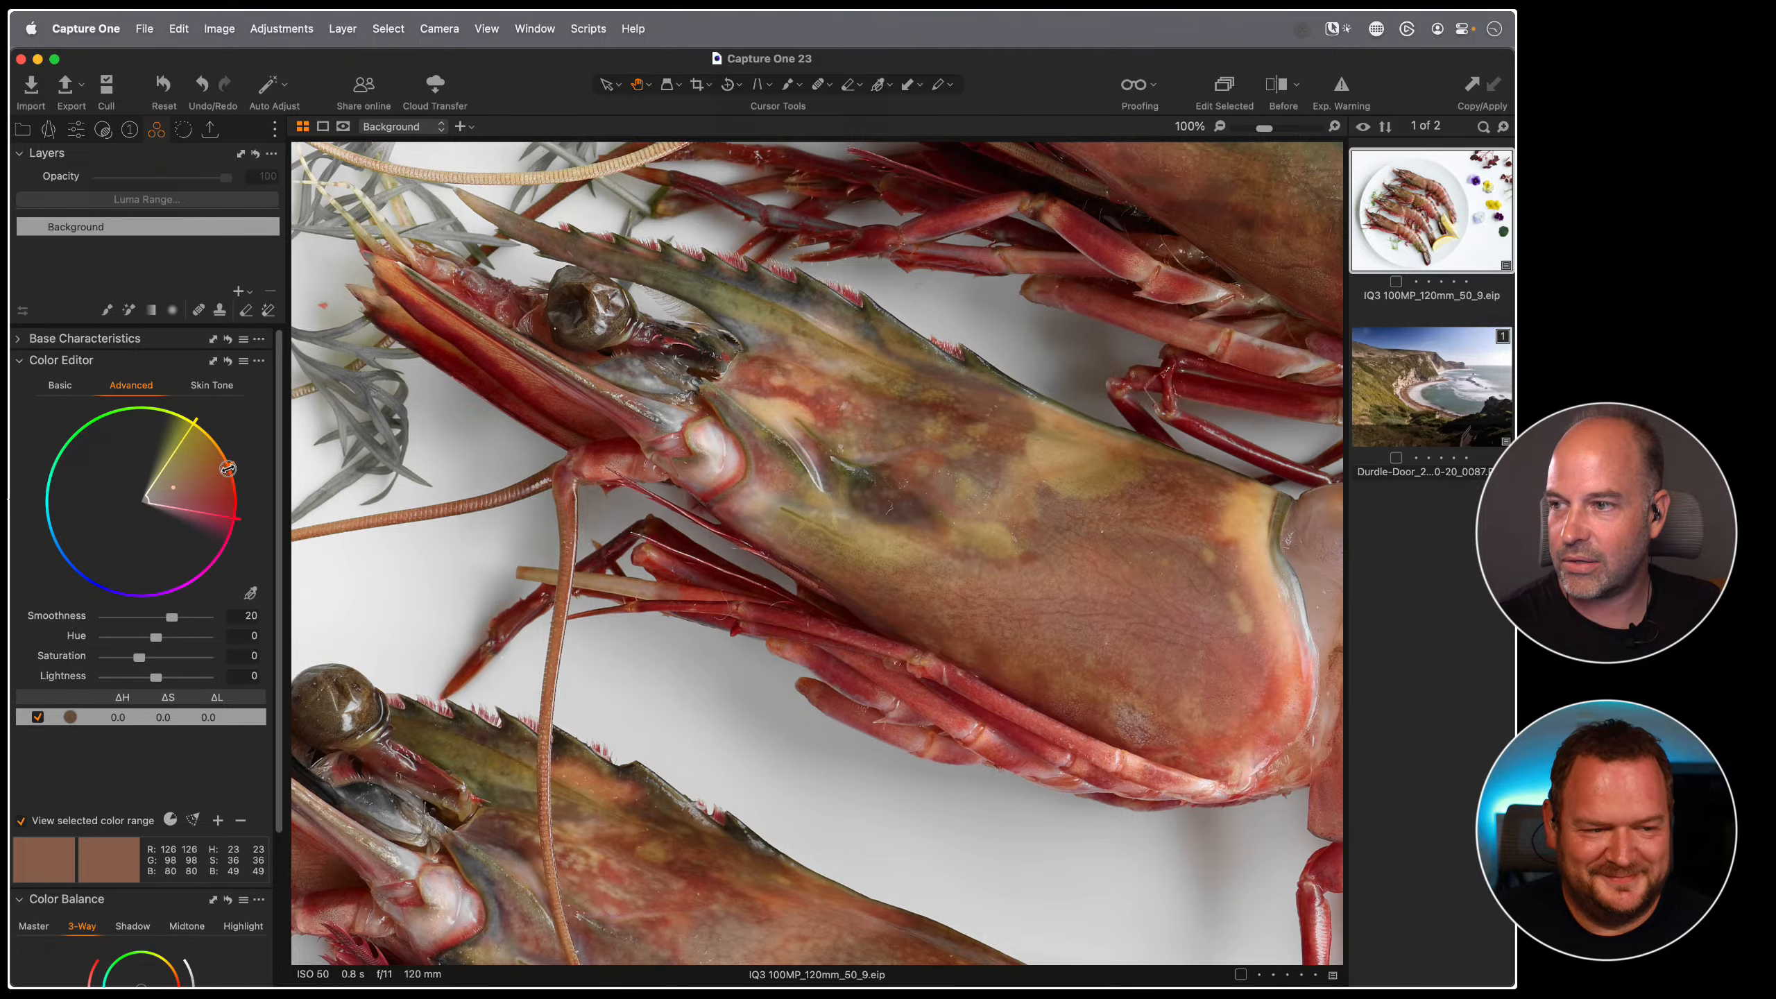
- Try limiting the picked range to less saturated colors, and extend it back out to the color wheel's edge
left_click_drag(228, 468, 186, 511)
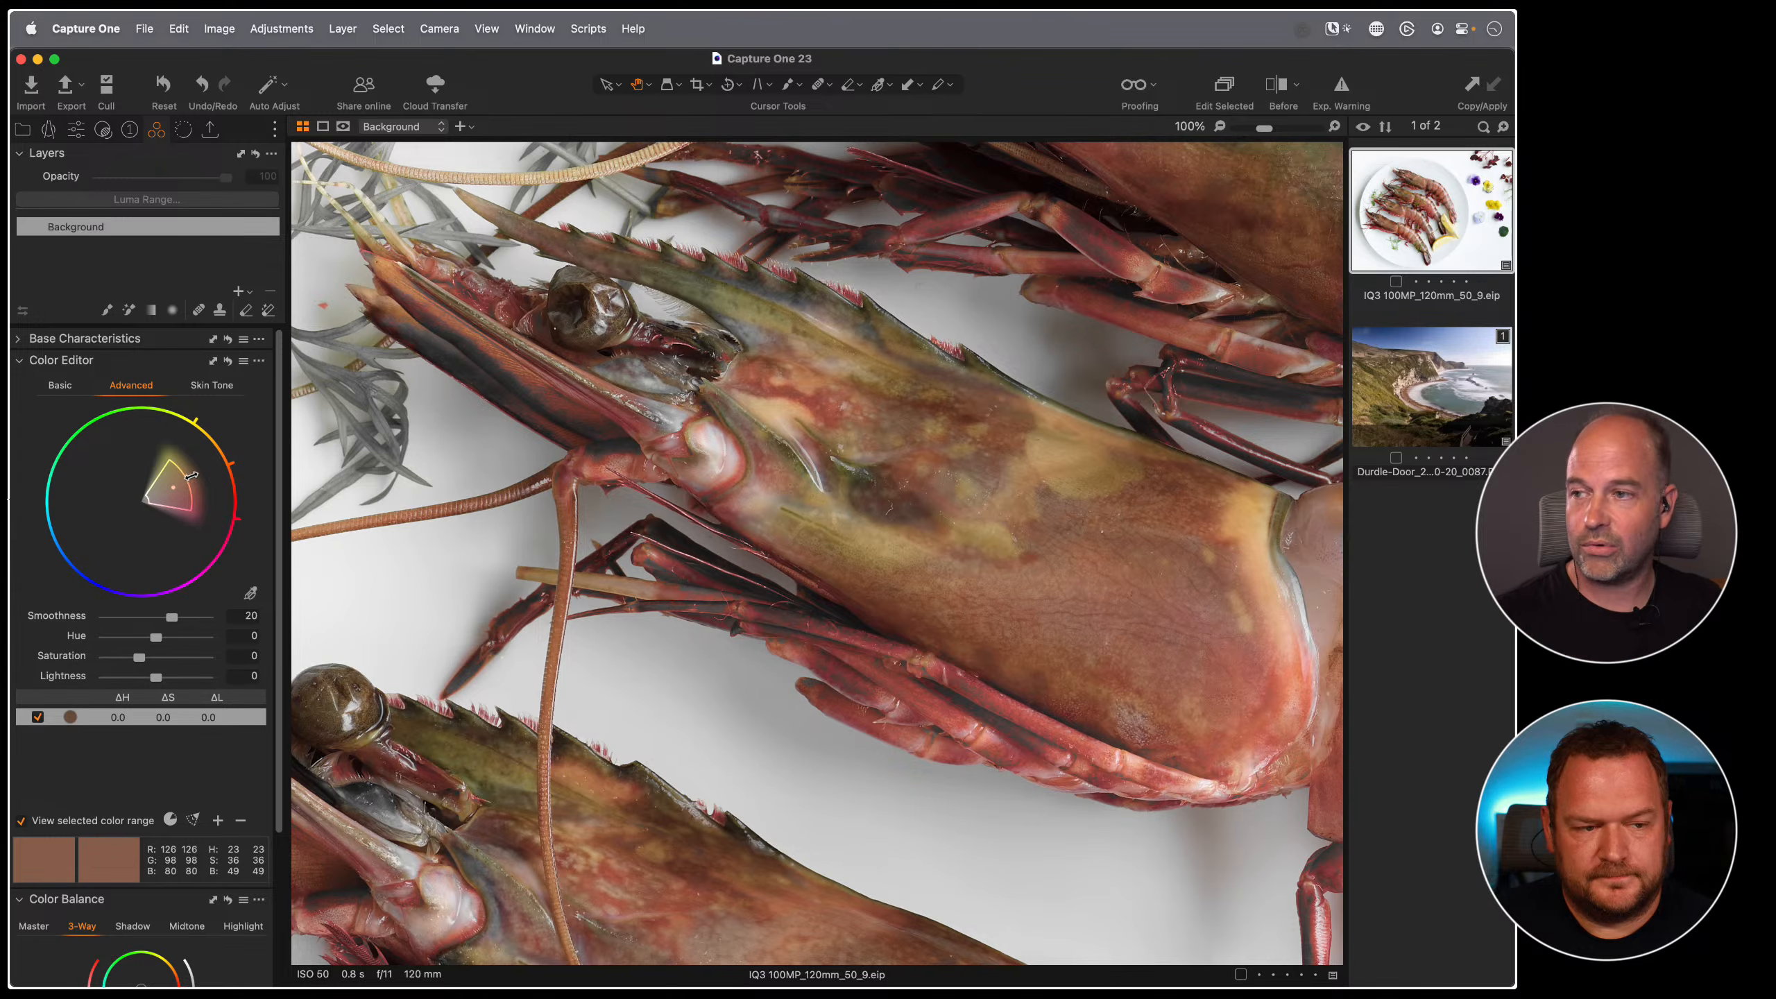
left_click_drag(191, 481, 233, 503)
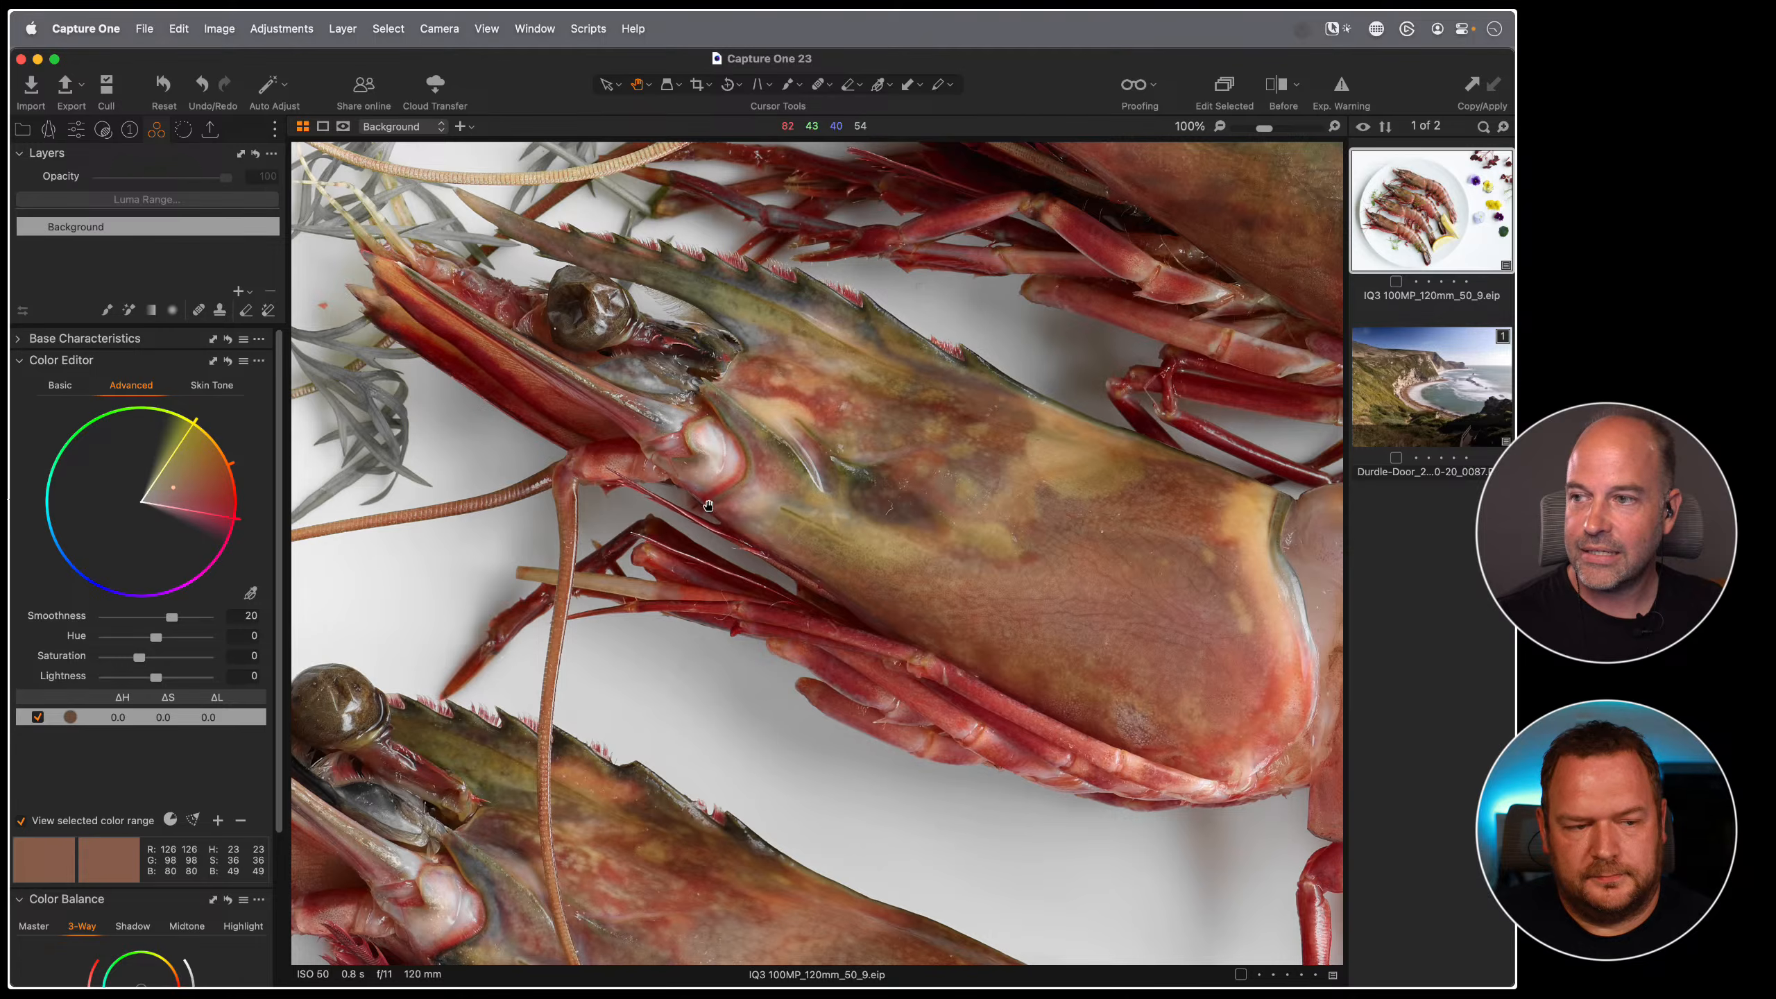
left_click(701, 535)
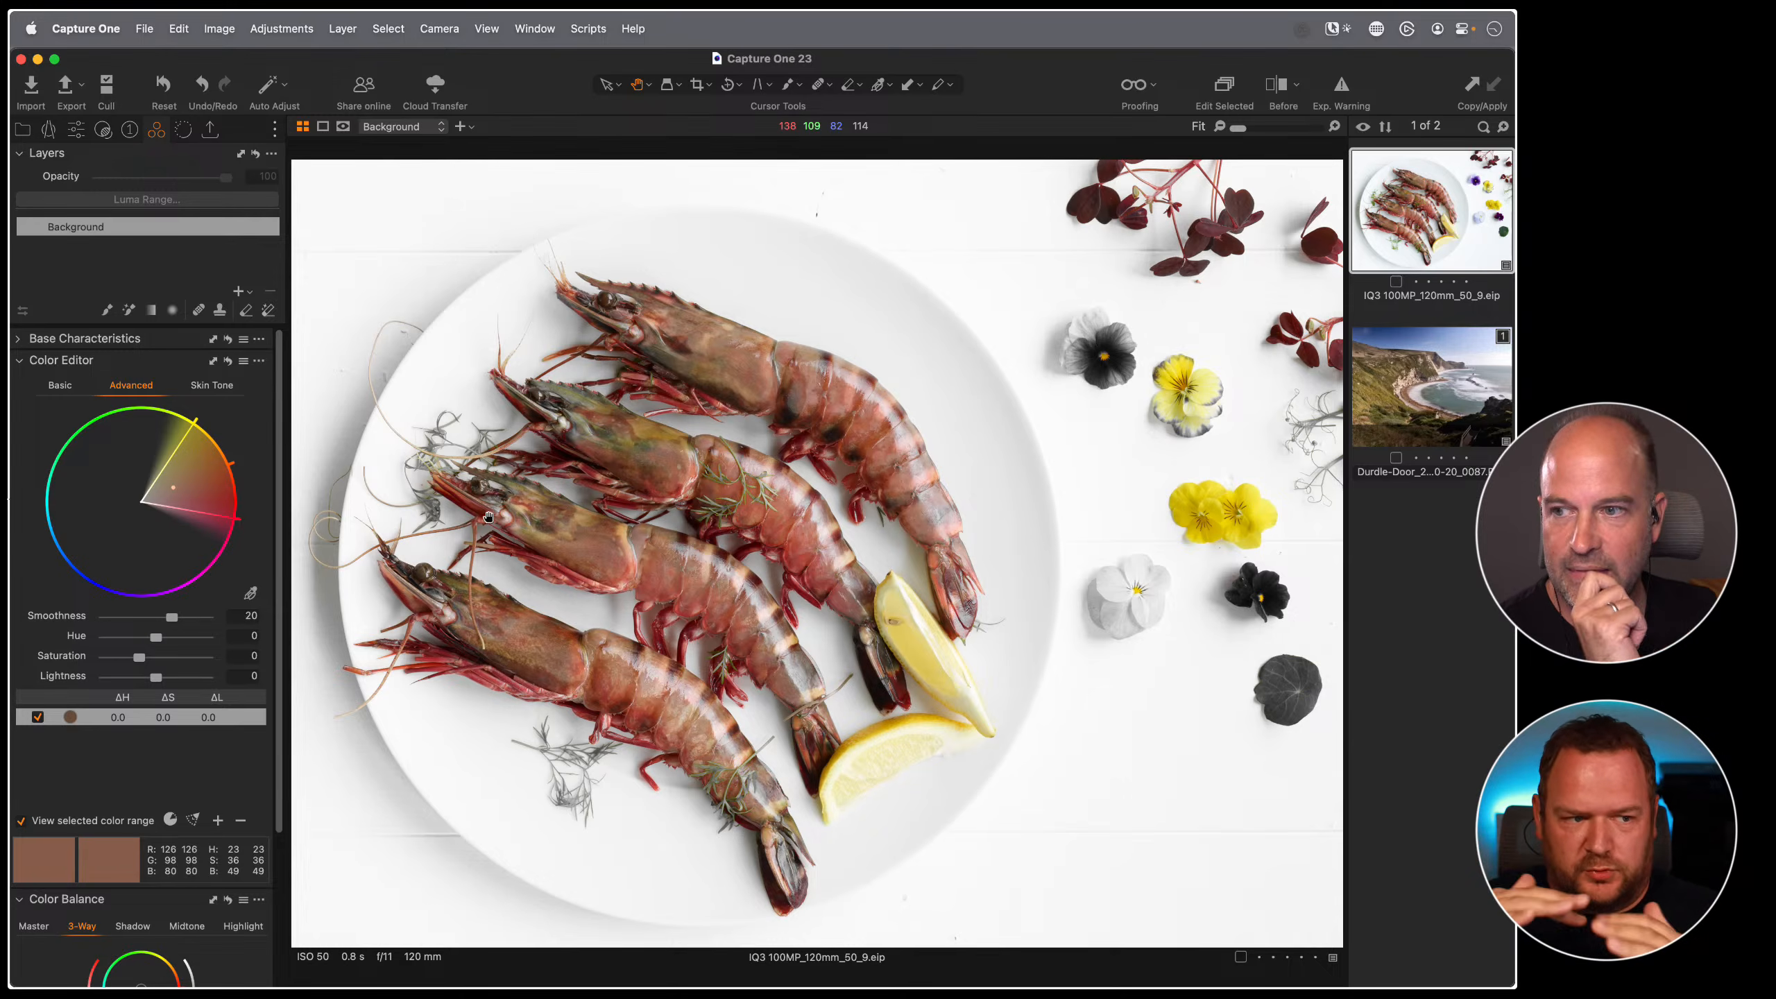
- Inspect the shells of the third and fourth prawns at 100% with the selected color range isolated
left_click(612, 542)
left_click_drag(614, 546, 896, 560)
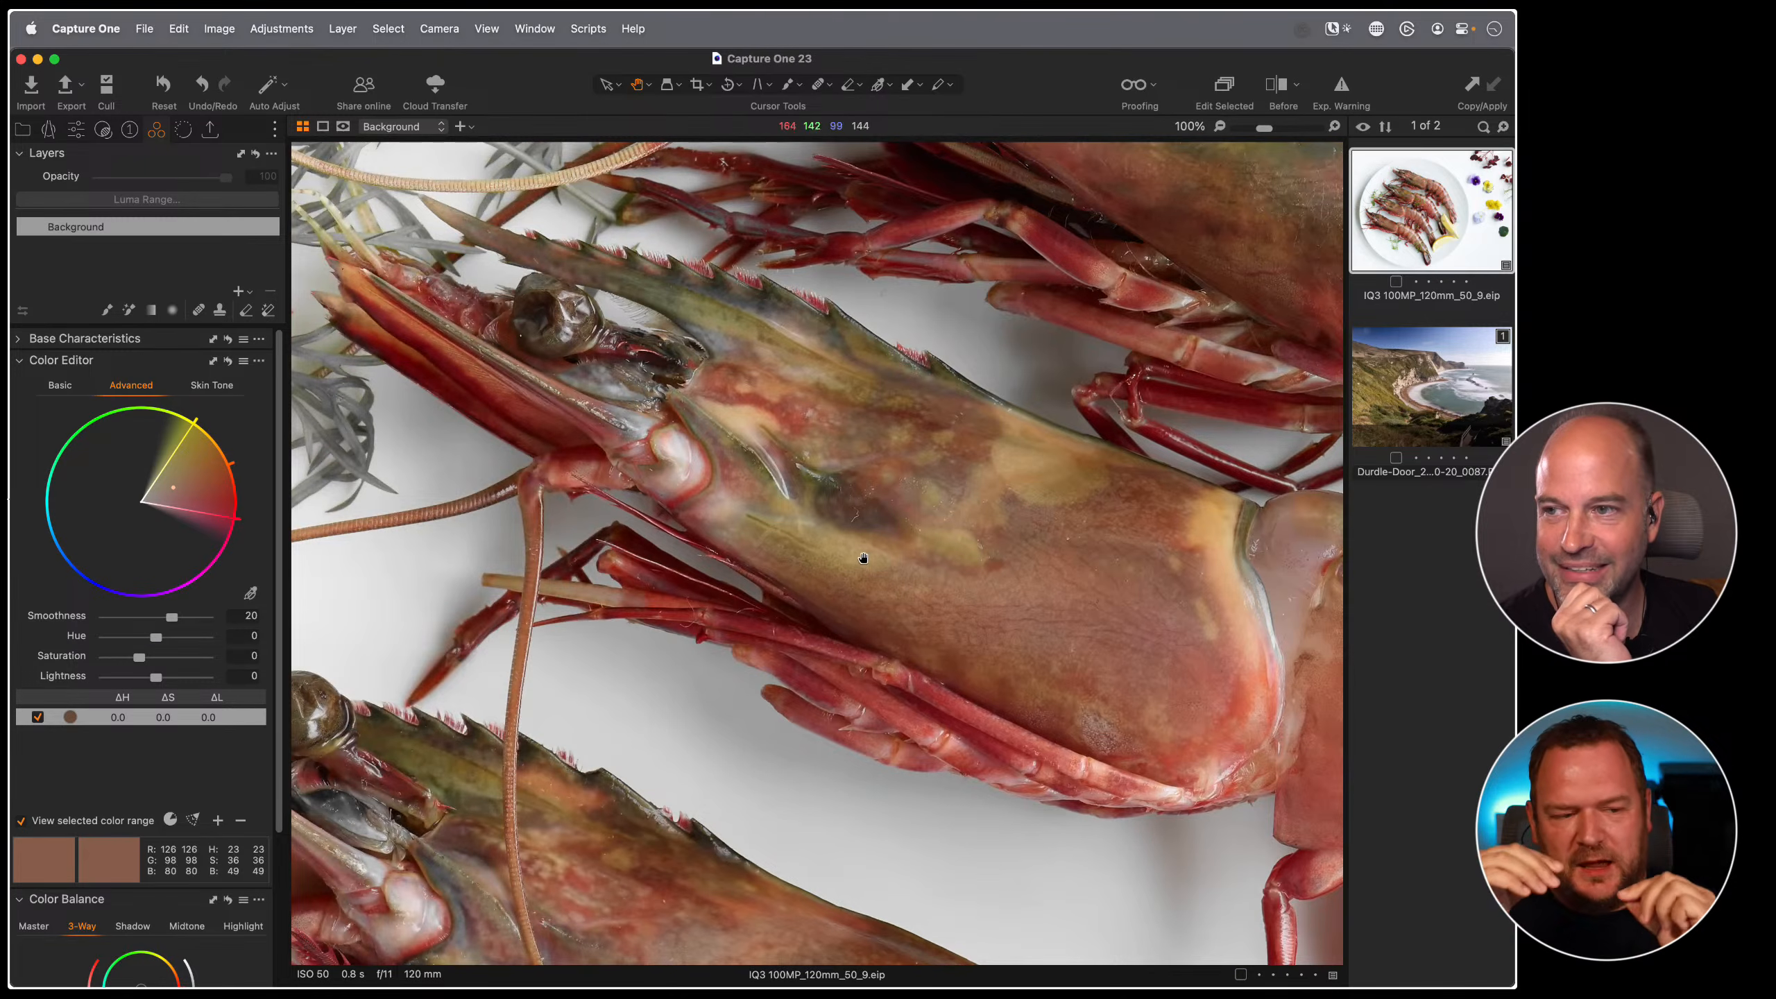
left_click(937, 512)
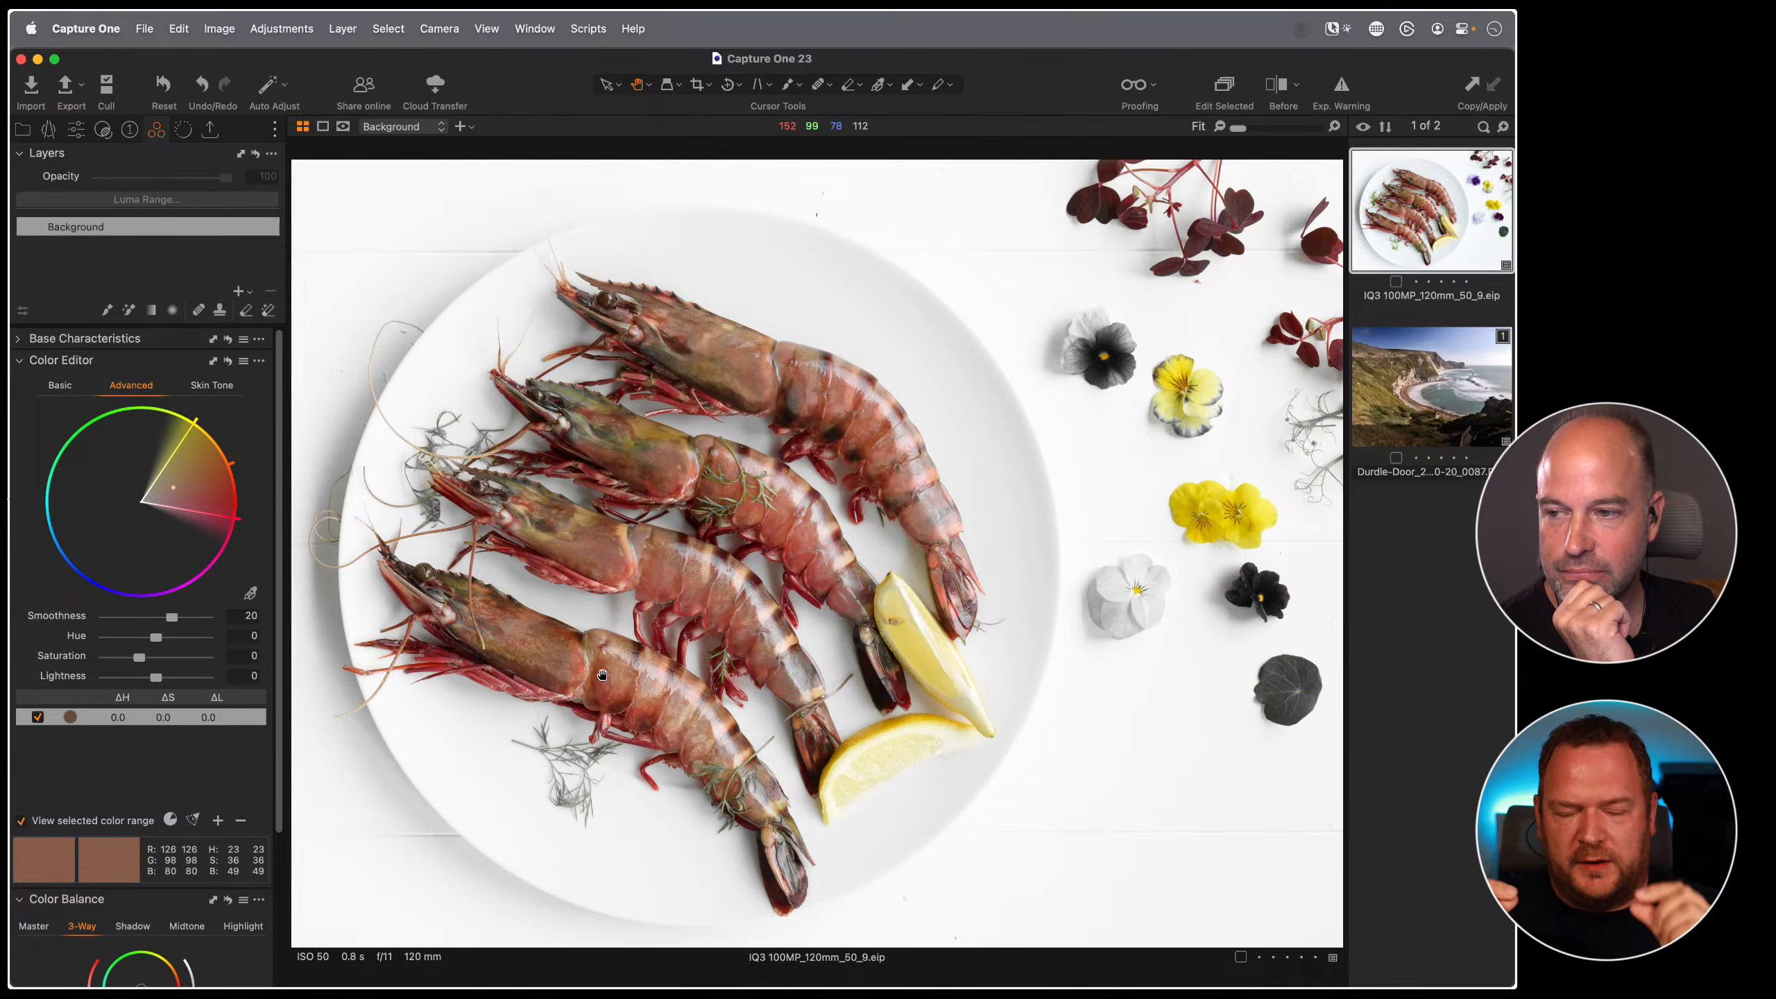
left_click(568, 657)
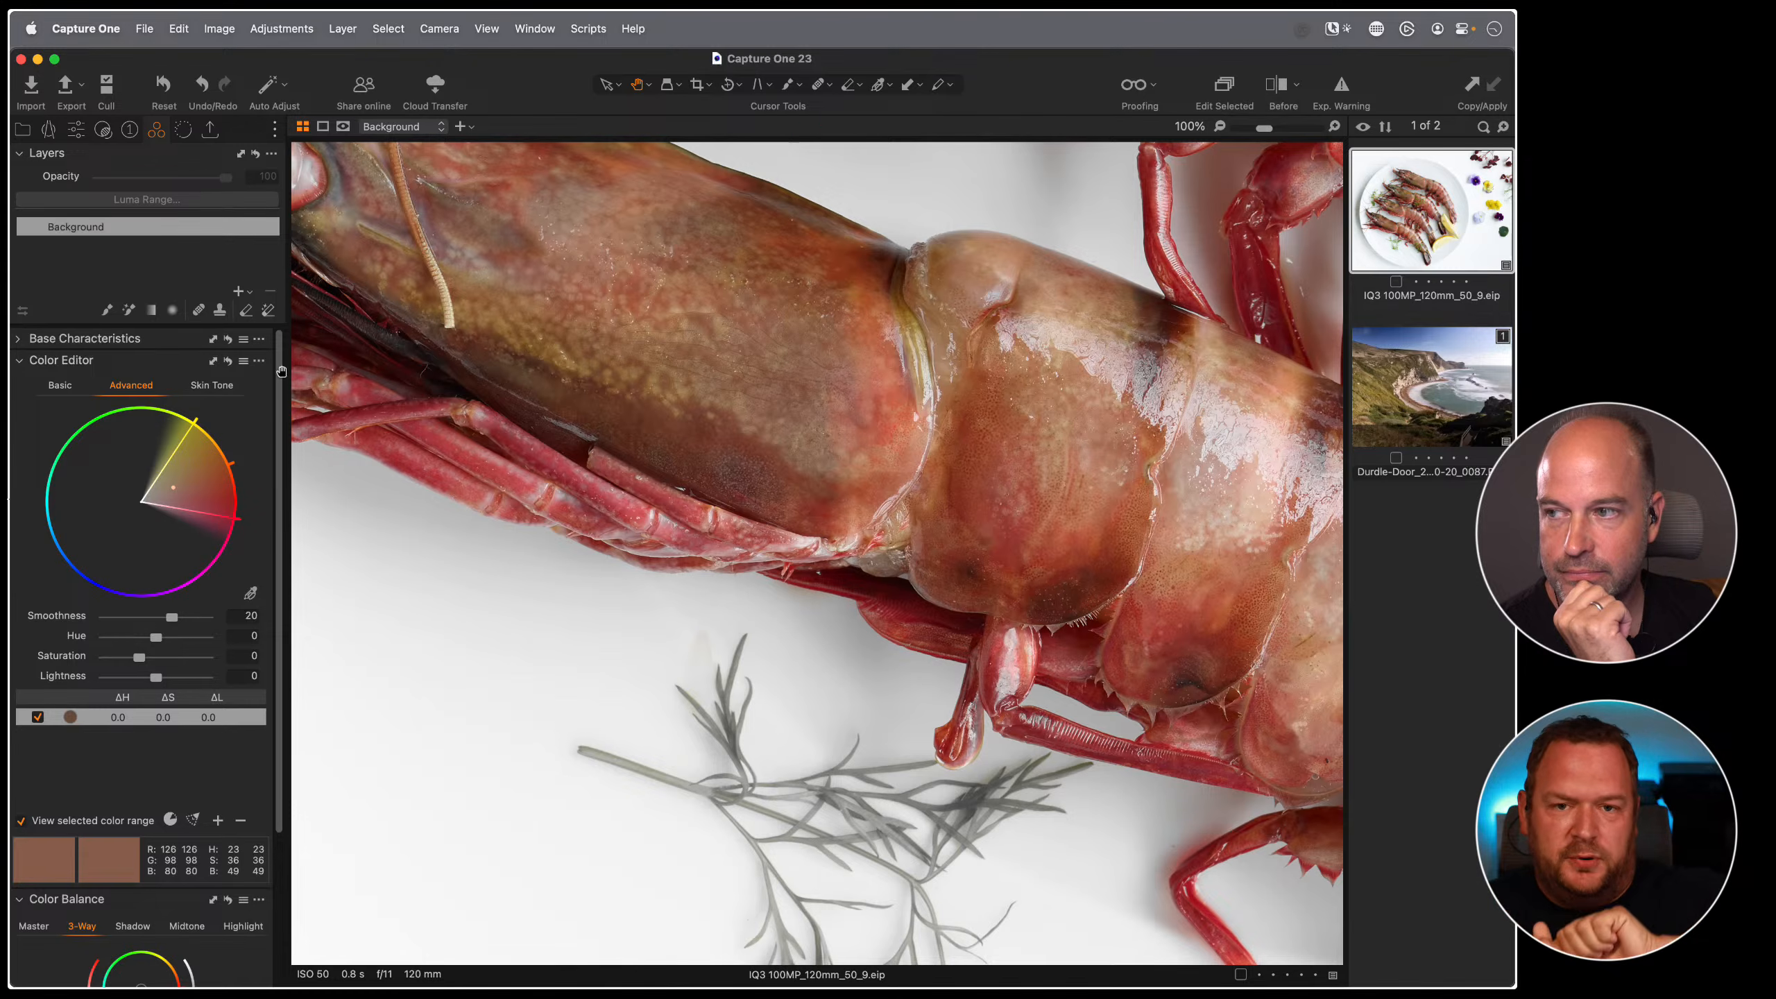
- Try a saturation of 200 on a fresh advanced range picked from the dark brown shell of the front prawn
left_click(229, 360)
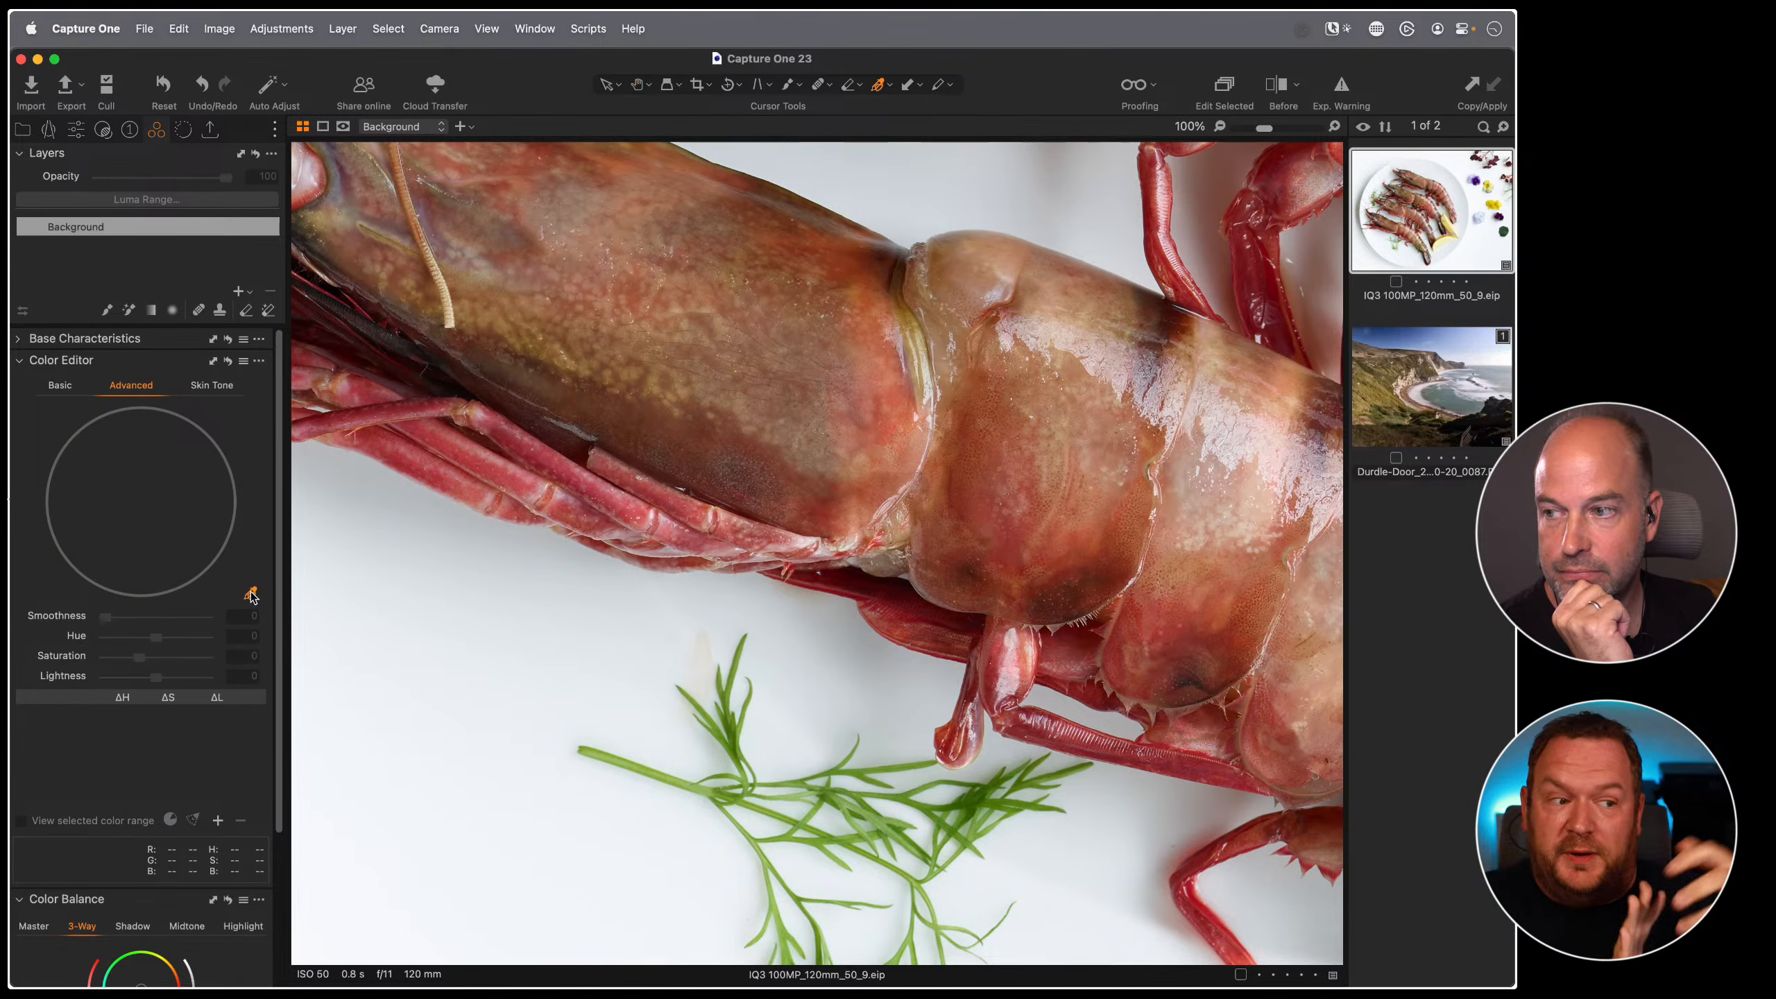
left_click(698, 453)
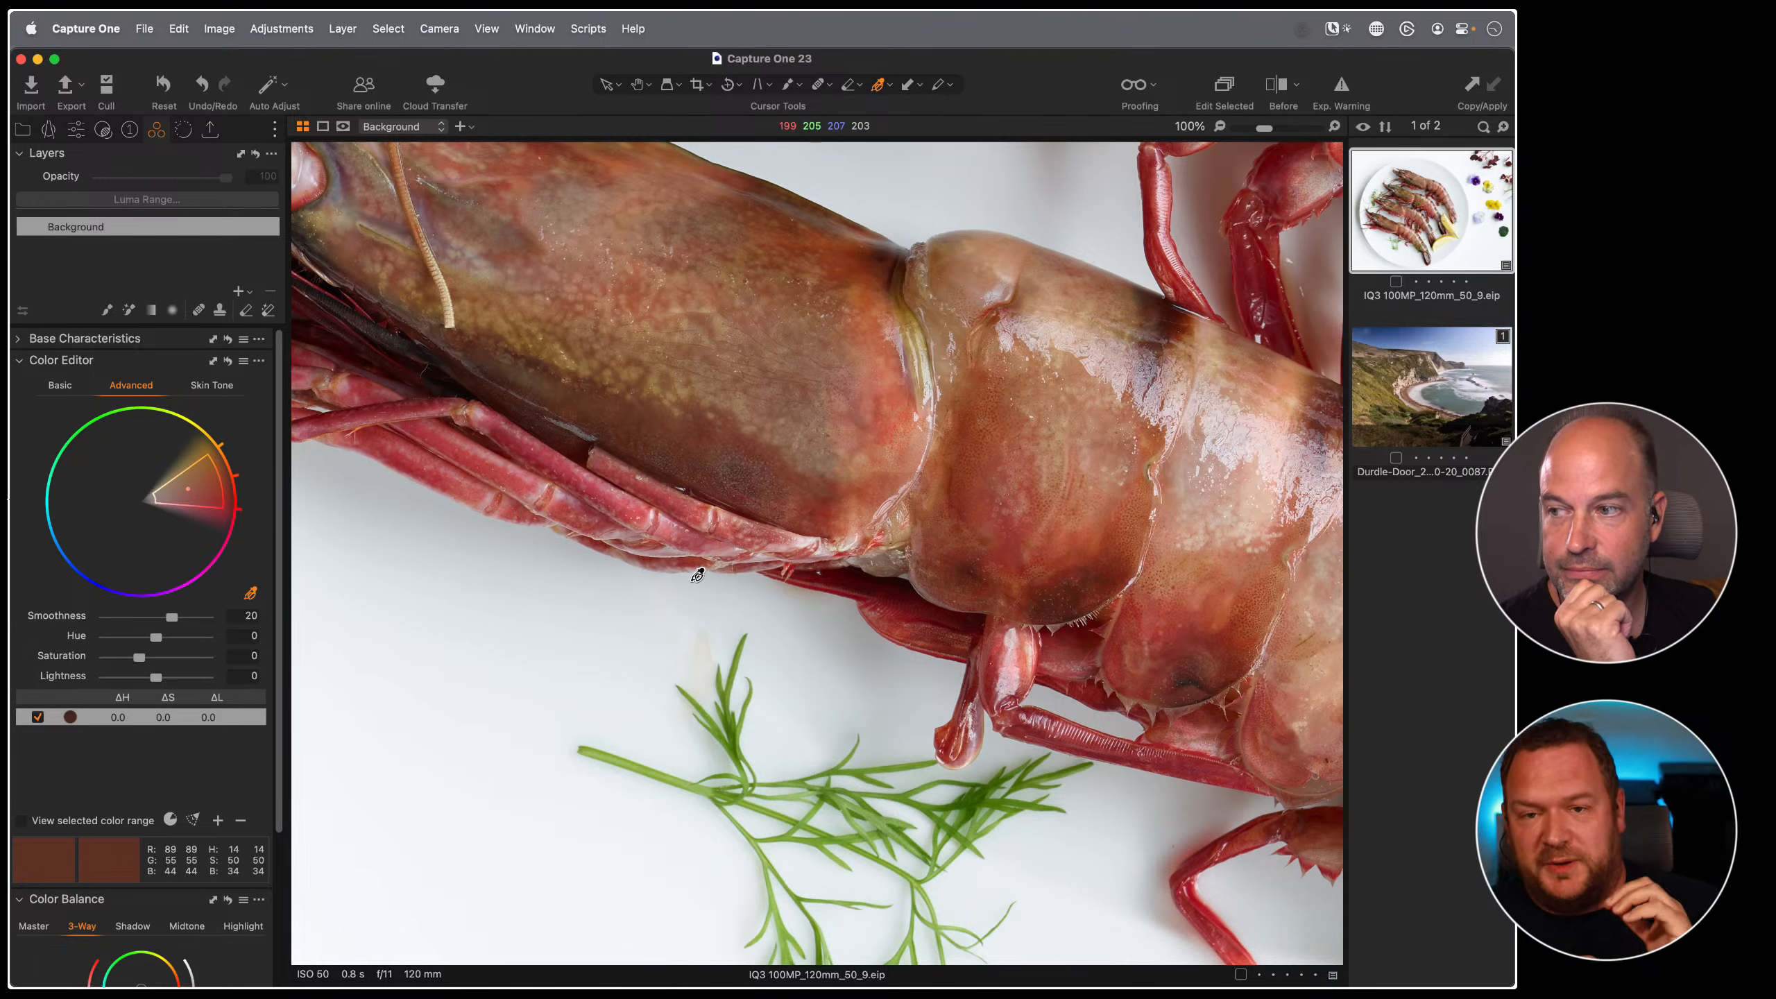
left_click_drag(141, 661, 602, 685)
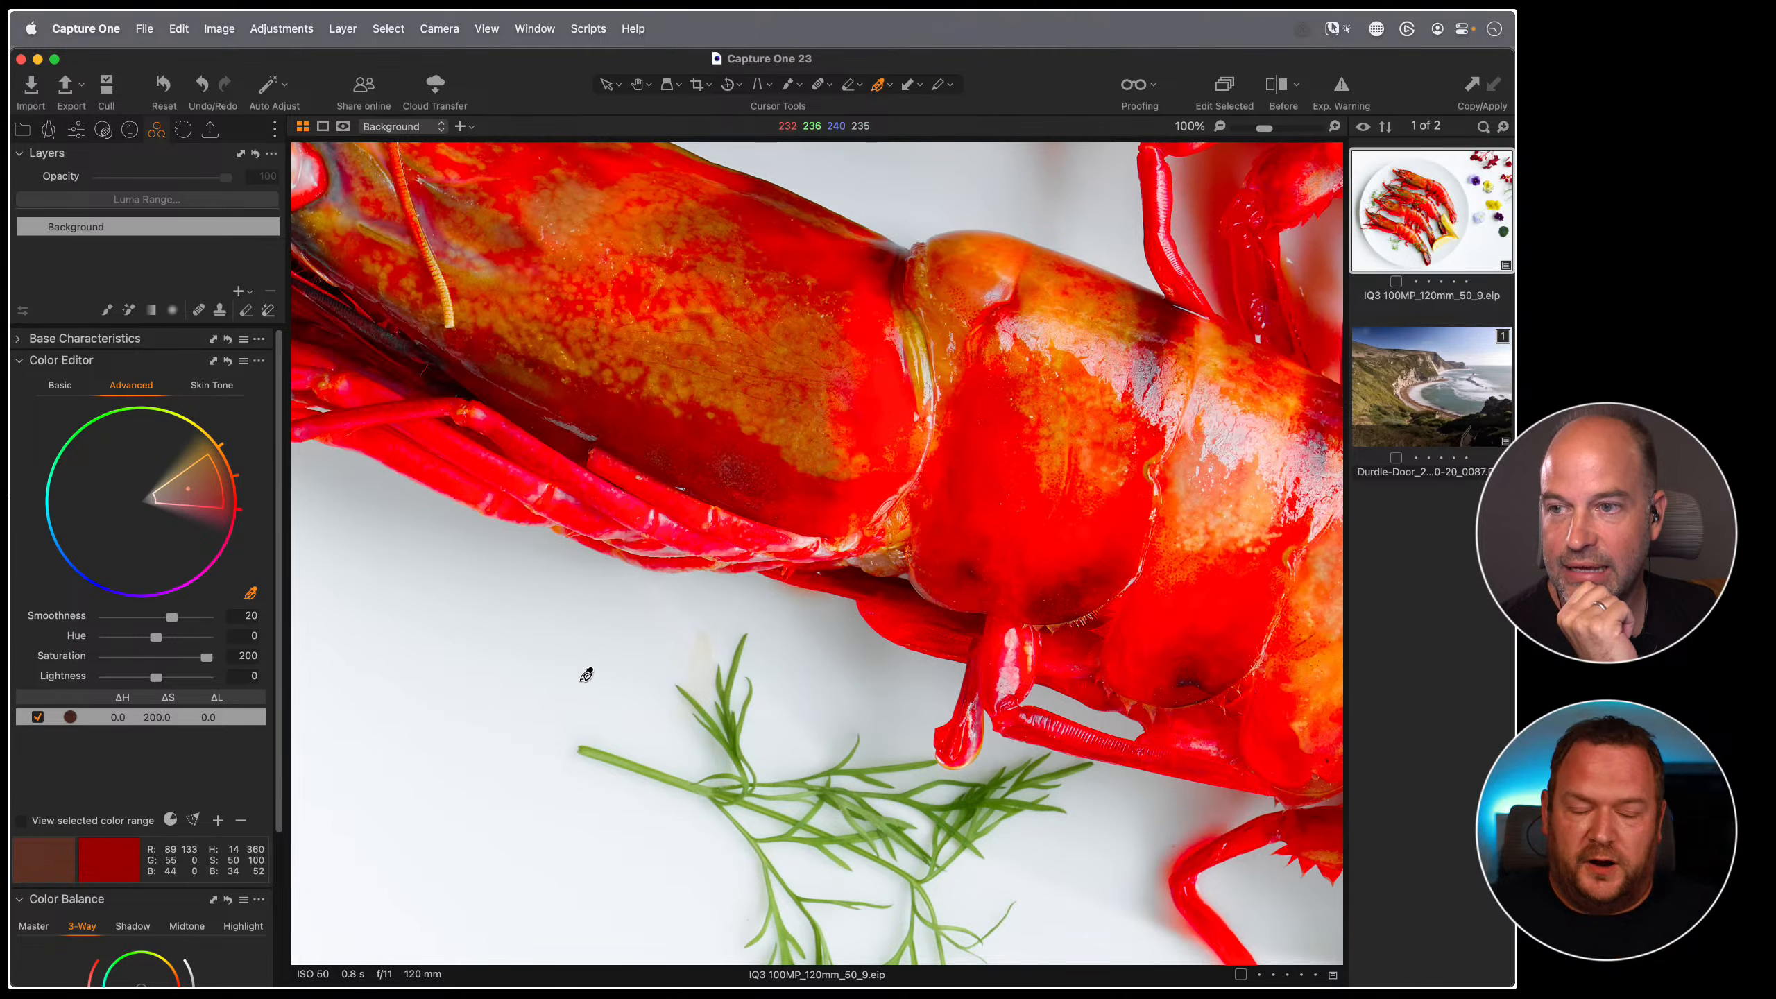
- Replace the range with one picked from a lighter brown part of the shell and fine-tune its outer edge
left_click(230, 361)
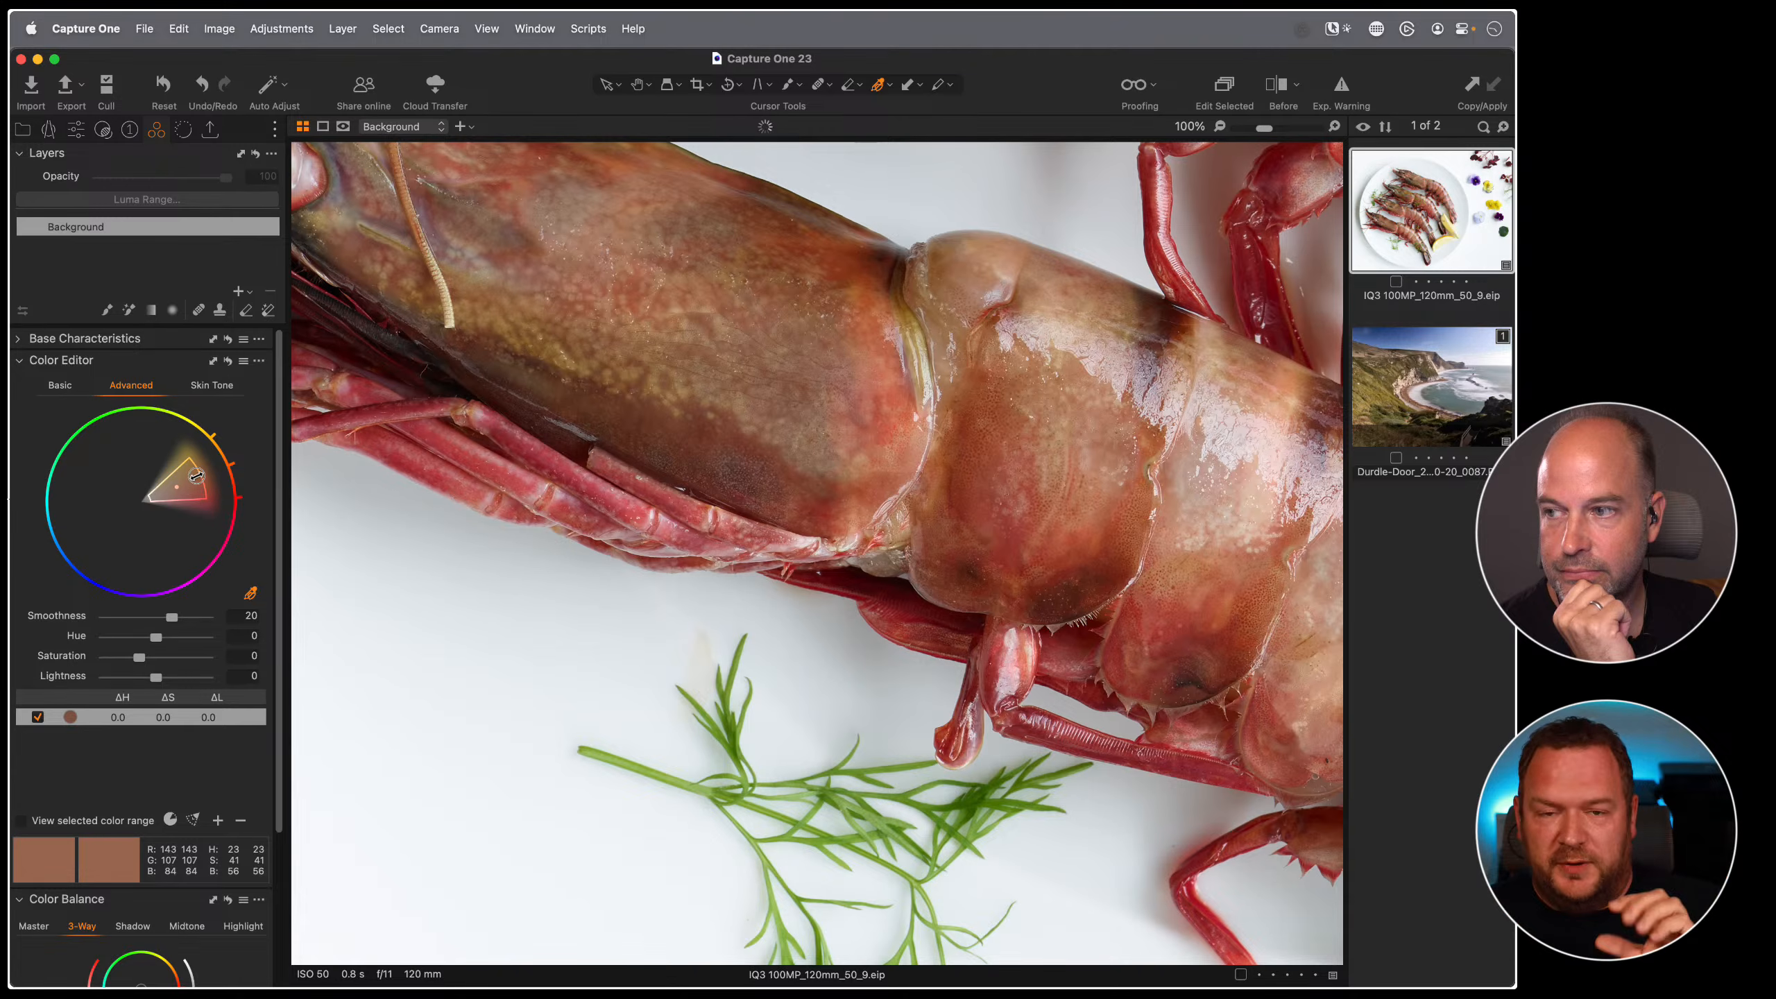
left_click_drag(197, 476, 201, 476)
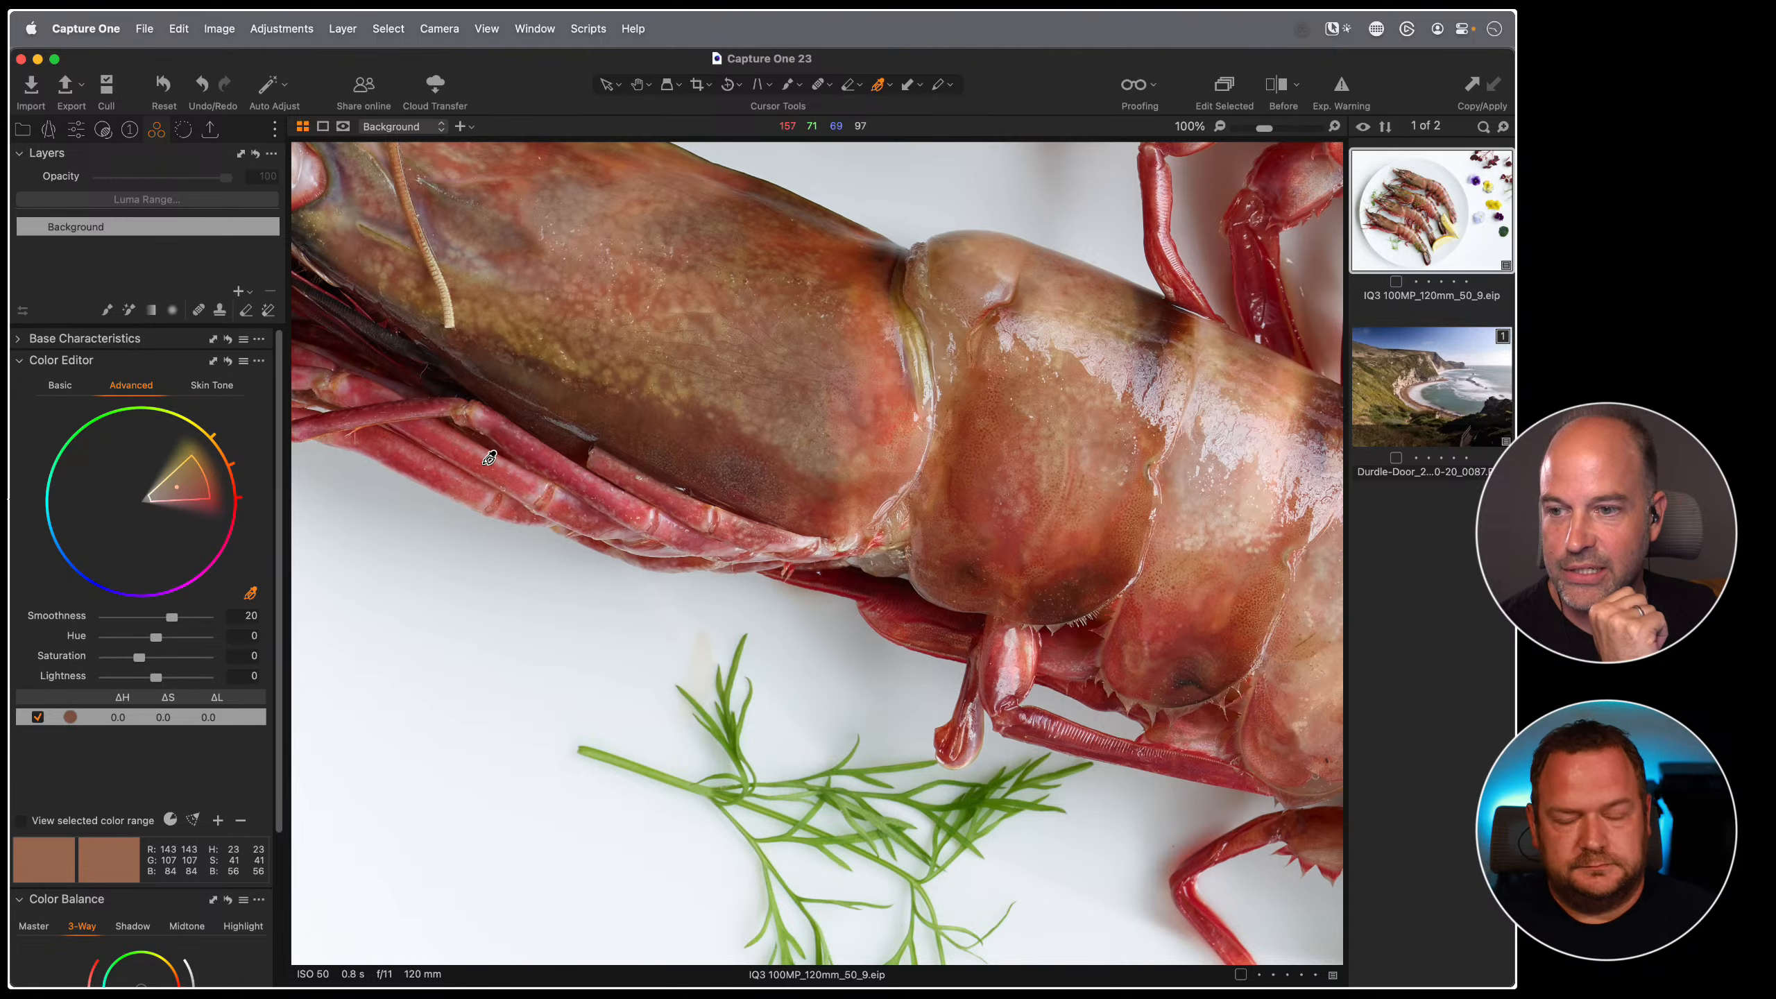
left_click_drag(200, 478, 198, 476)
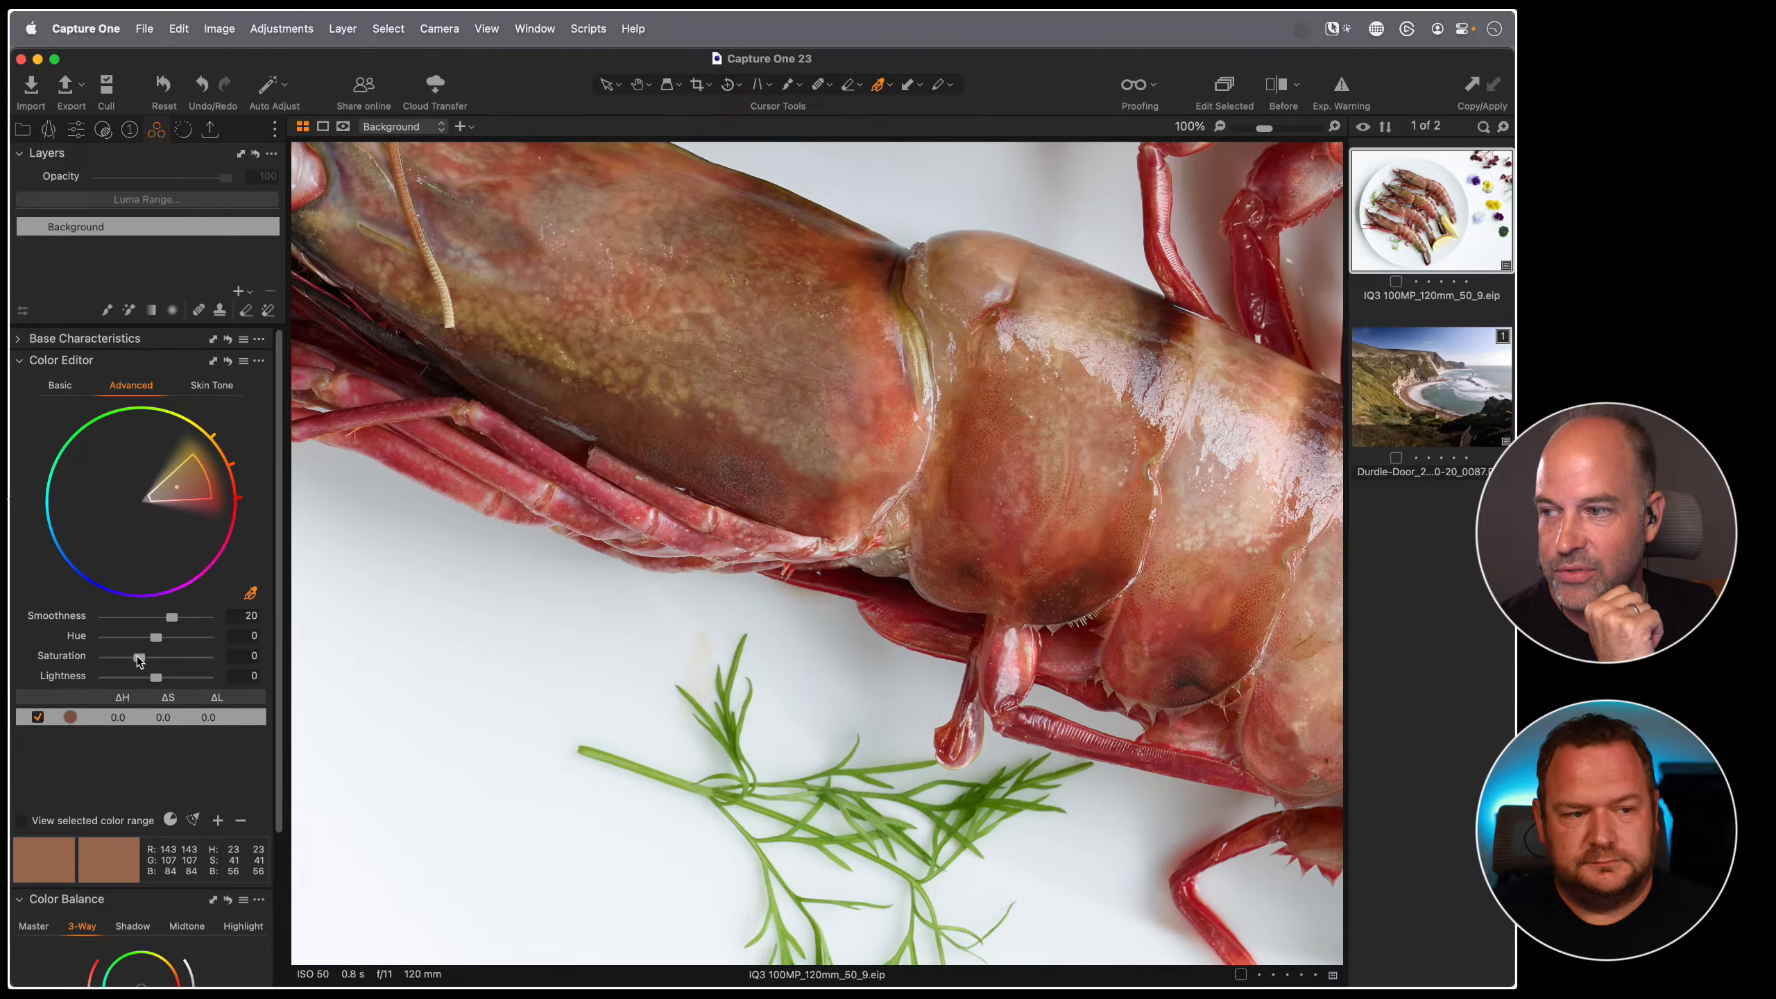
- Try saturations of 22.5 and 200 on the shell range, checking the whole photo, and reset the saturation
left_click_drag(139, 657, 146, 658)
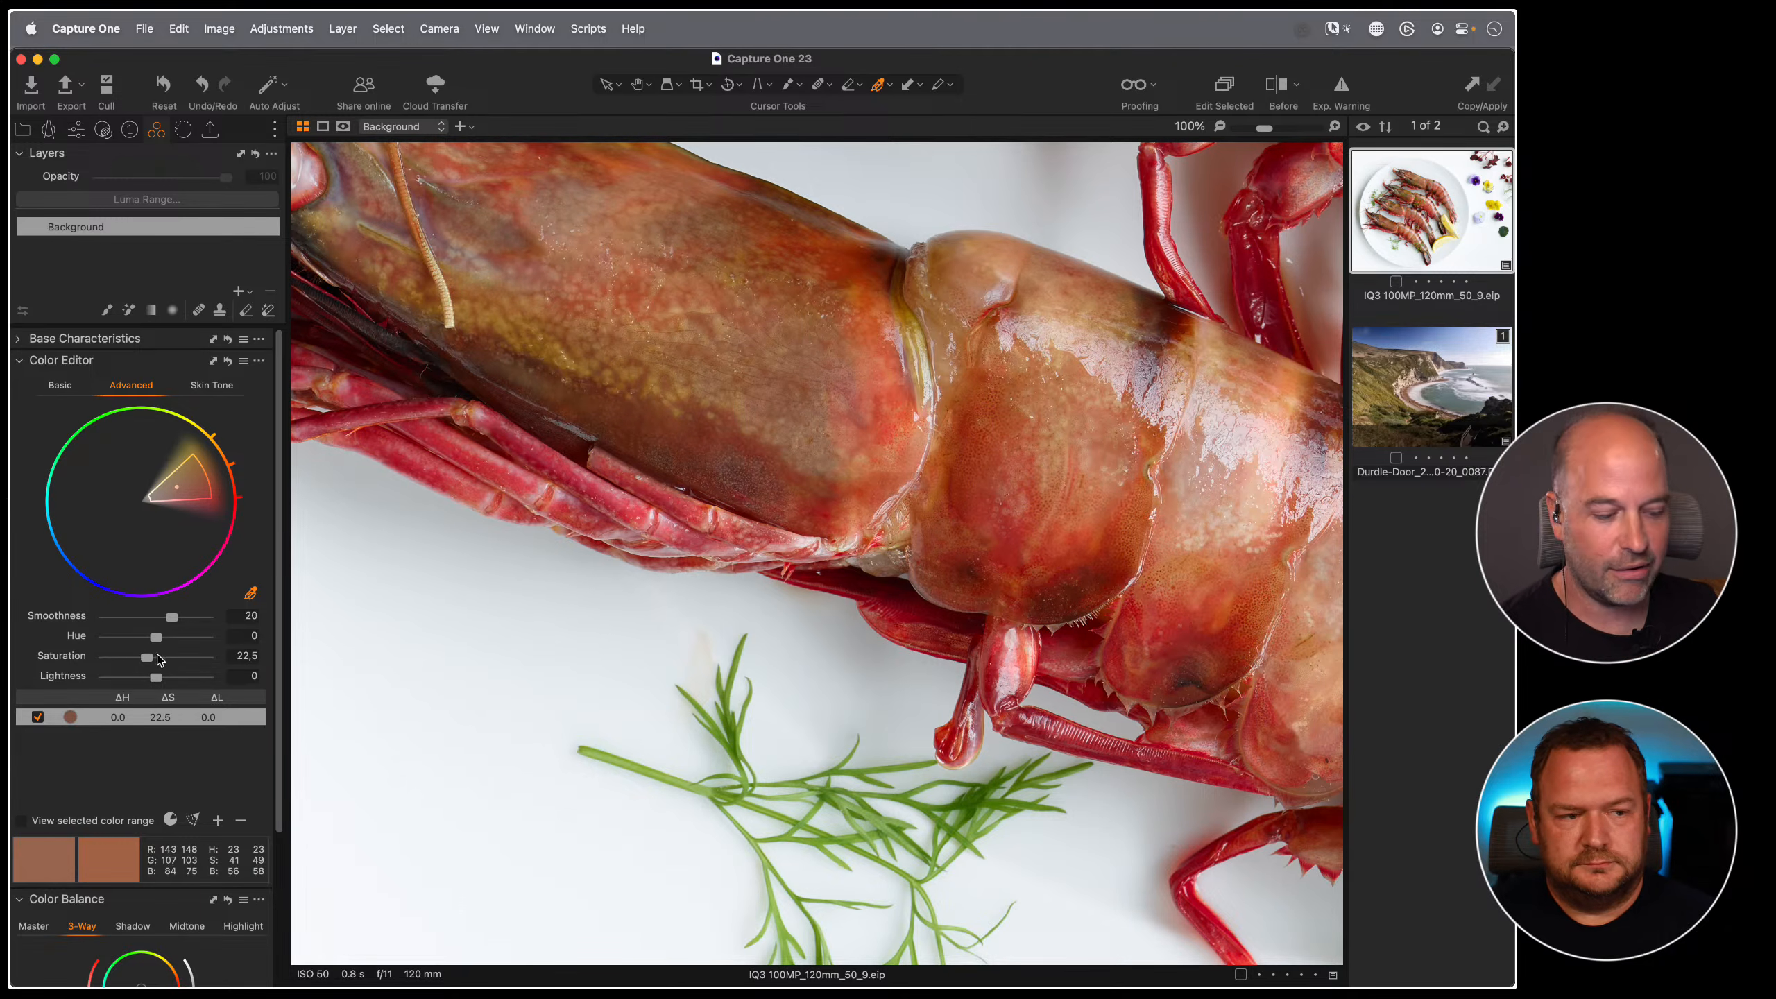
key("h")
key("z")
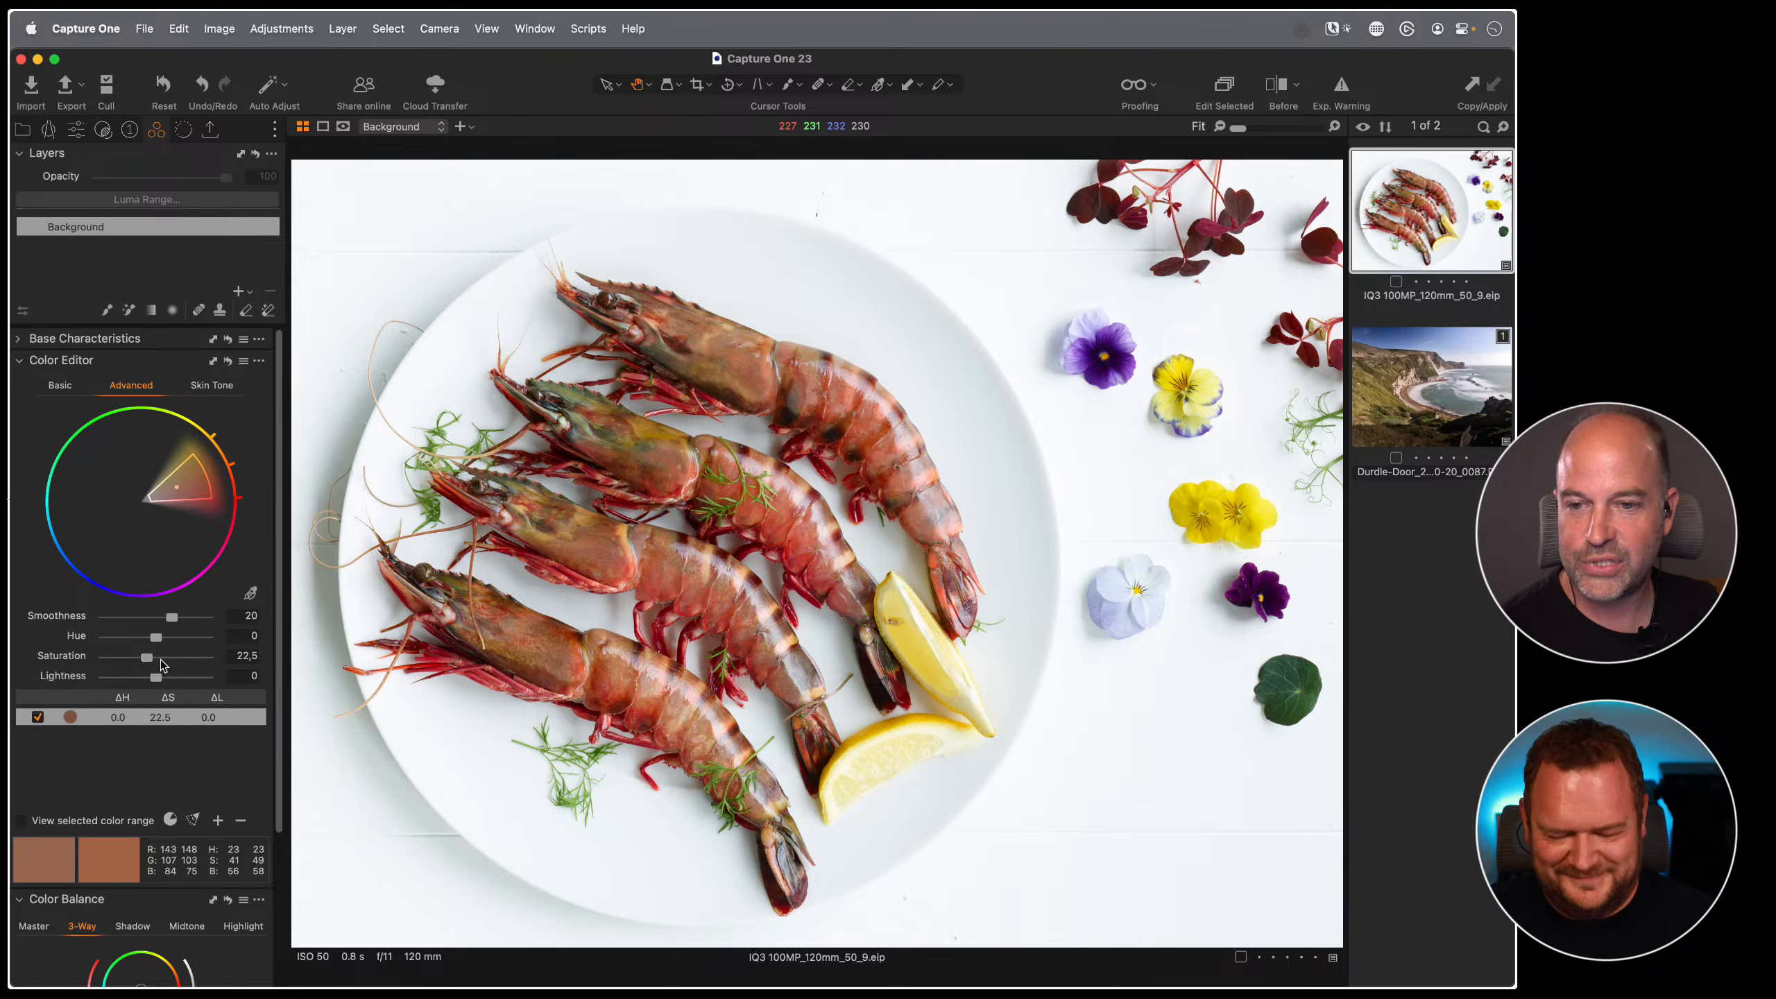
left_click_drag(161, 659, 310, 749)
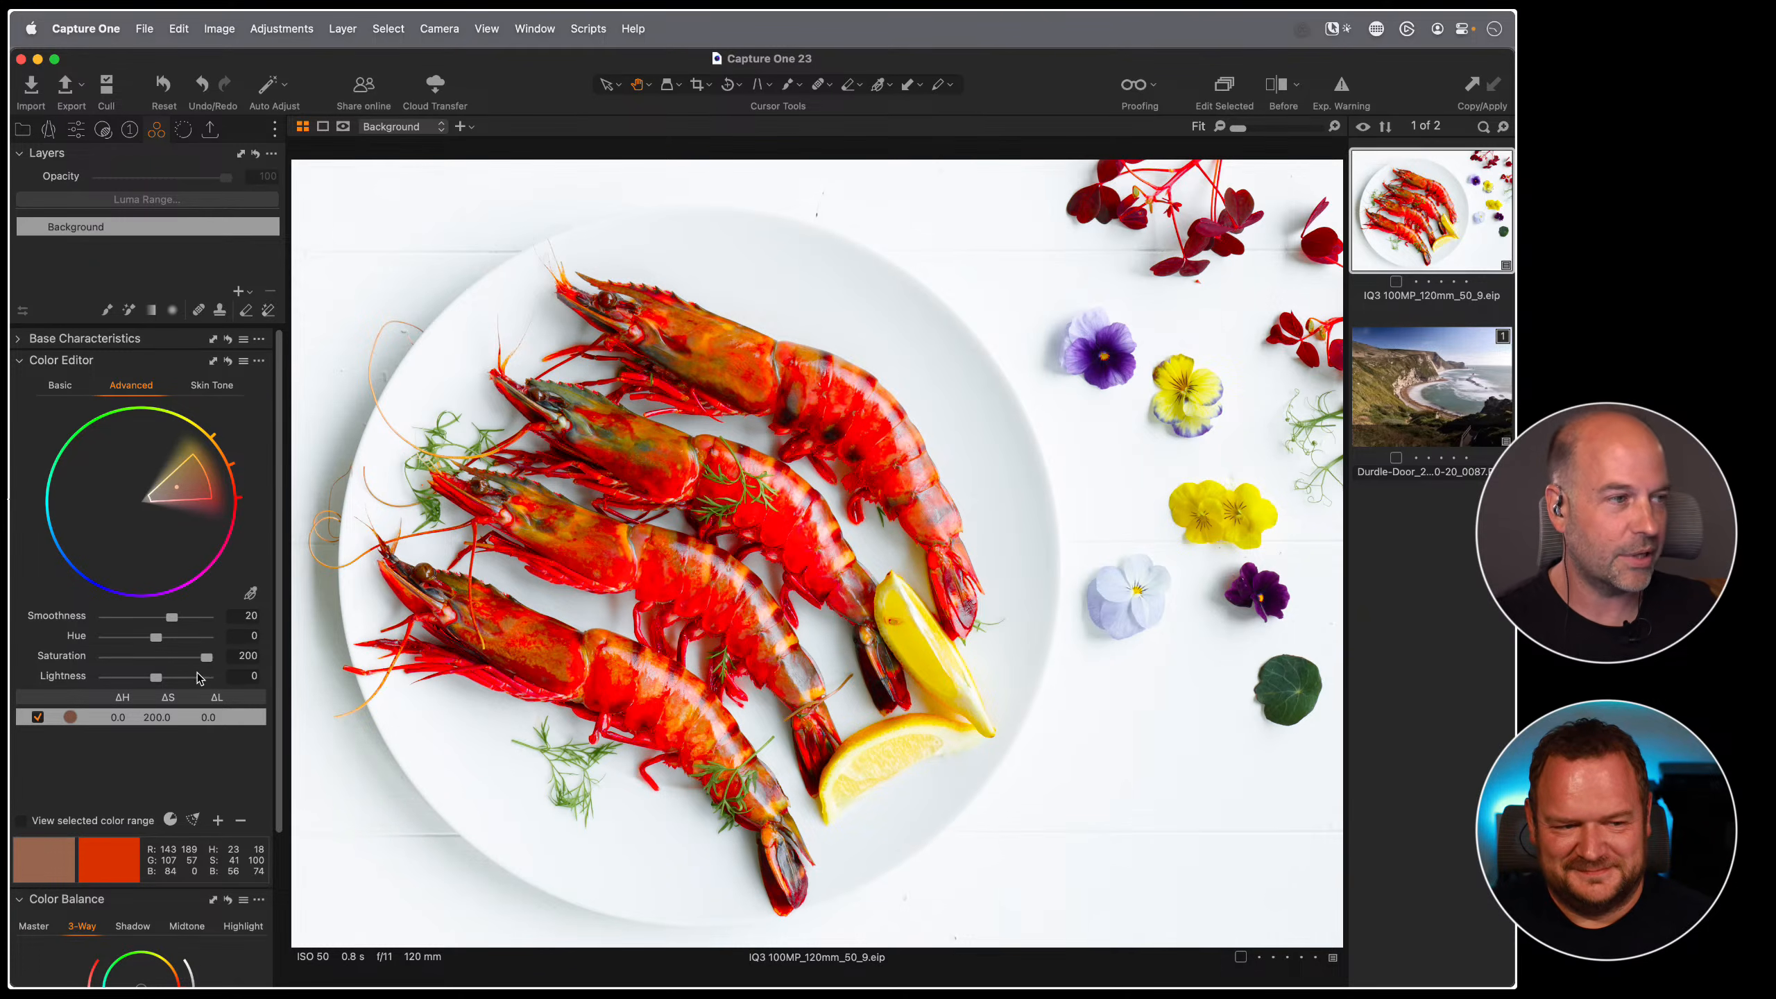
double_click(168, 658)
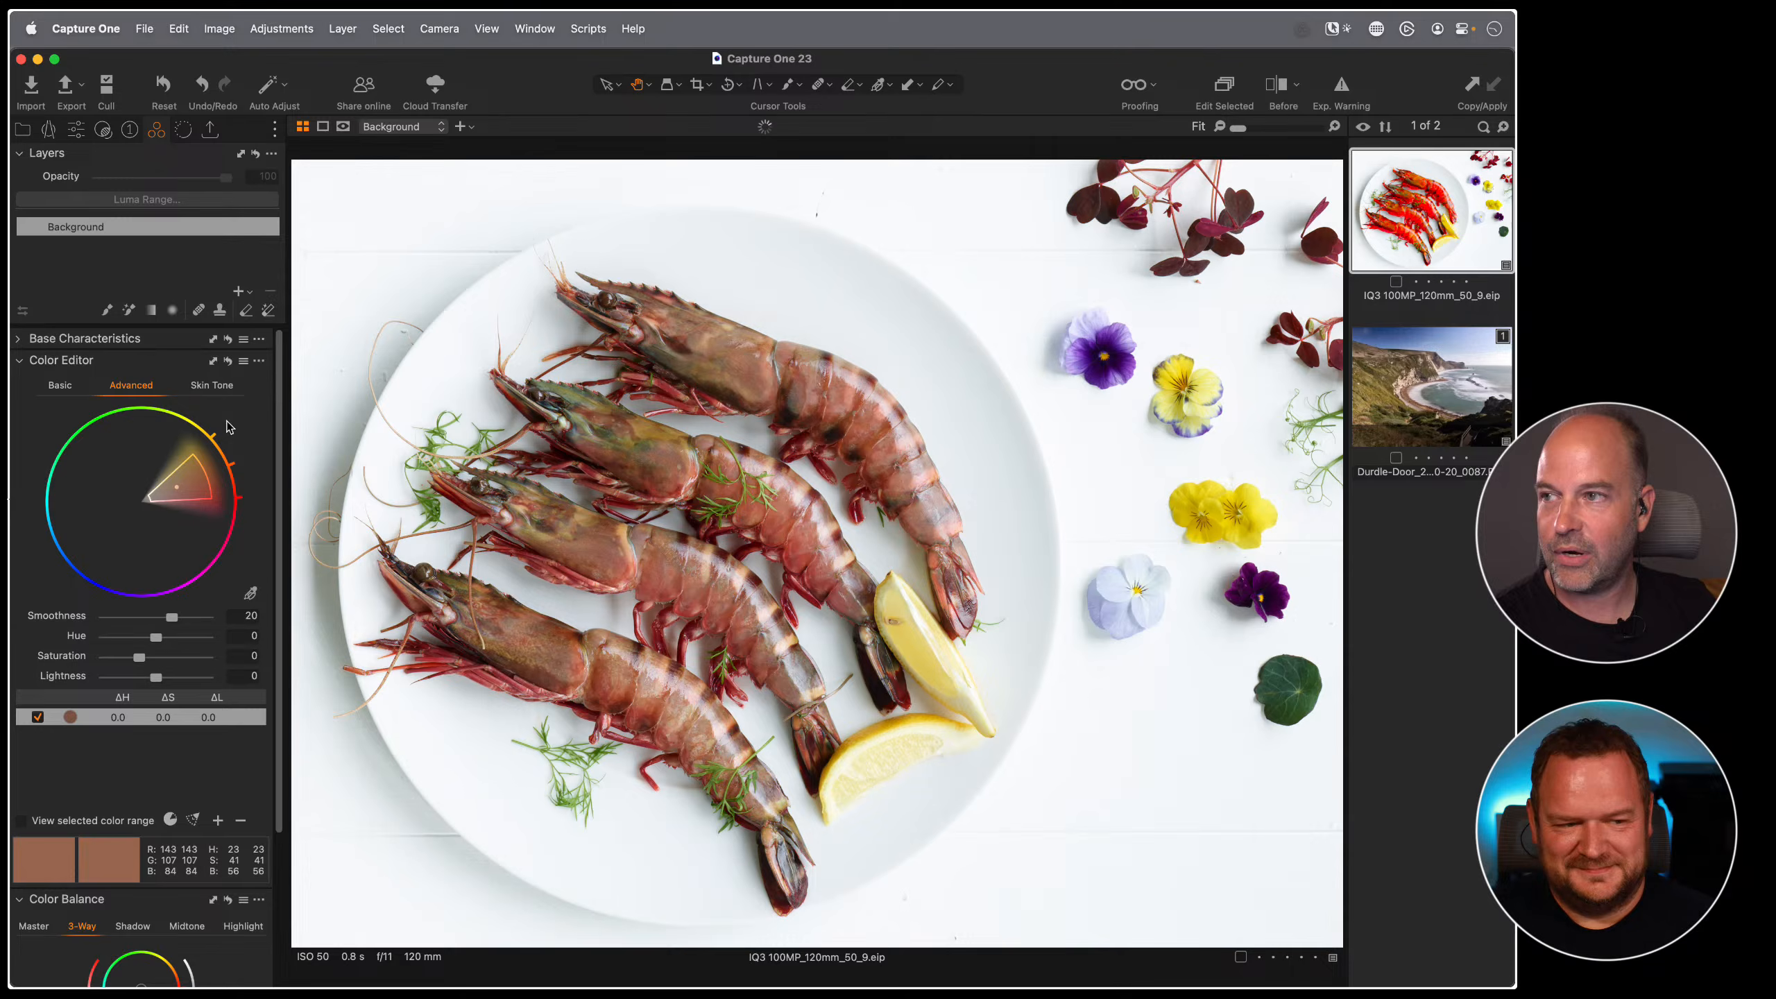
- Try an overall Exposure saturation of 100 while viewing the purple and yellow flowers at 100%, and reset it to compare
left_click(75, 130)
scroll(89, 697, "down", 3)
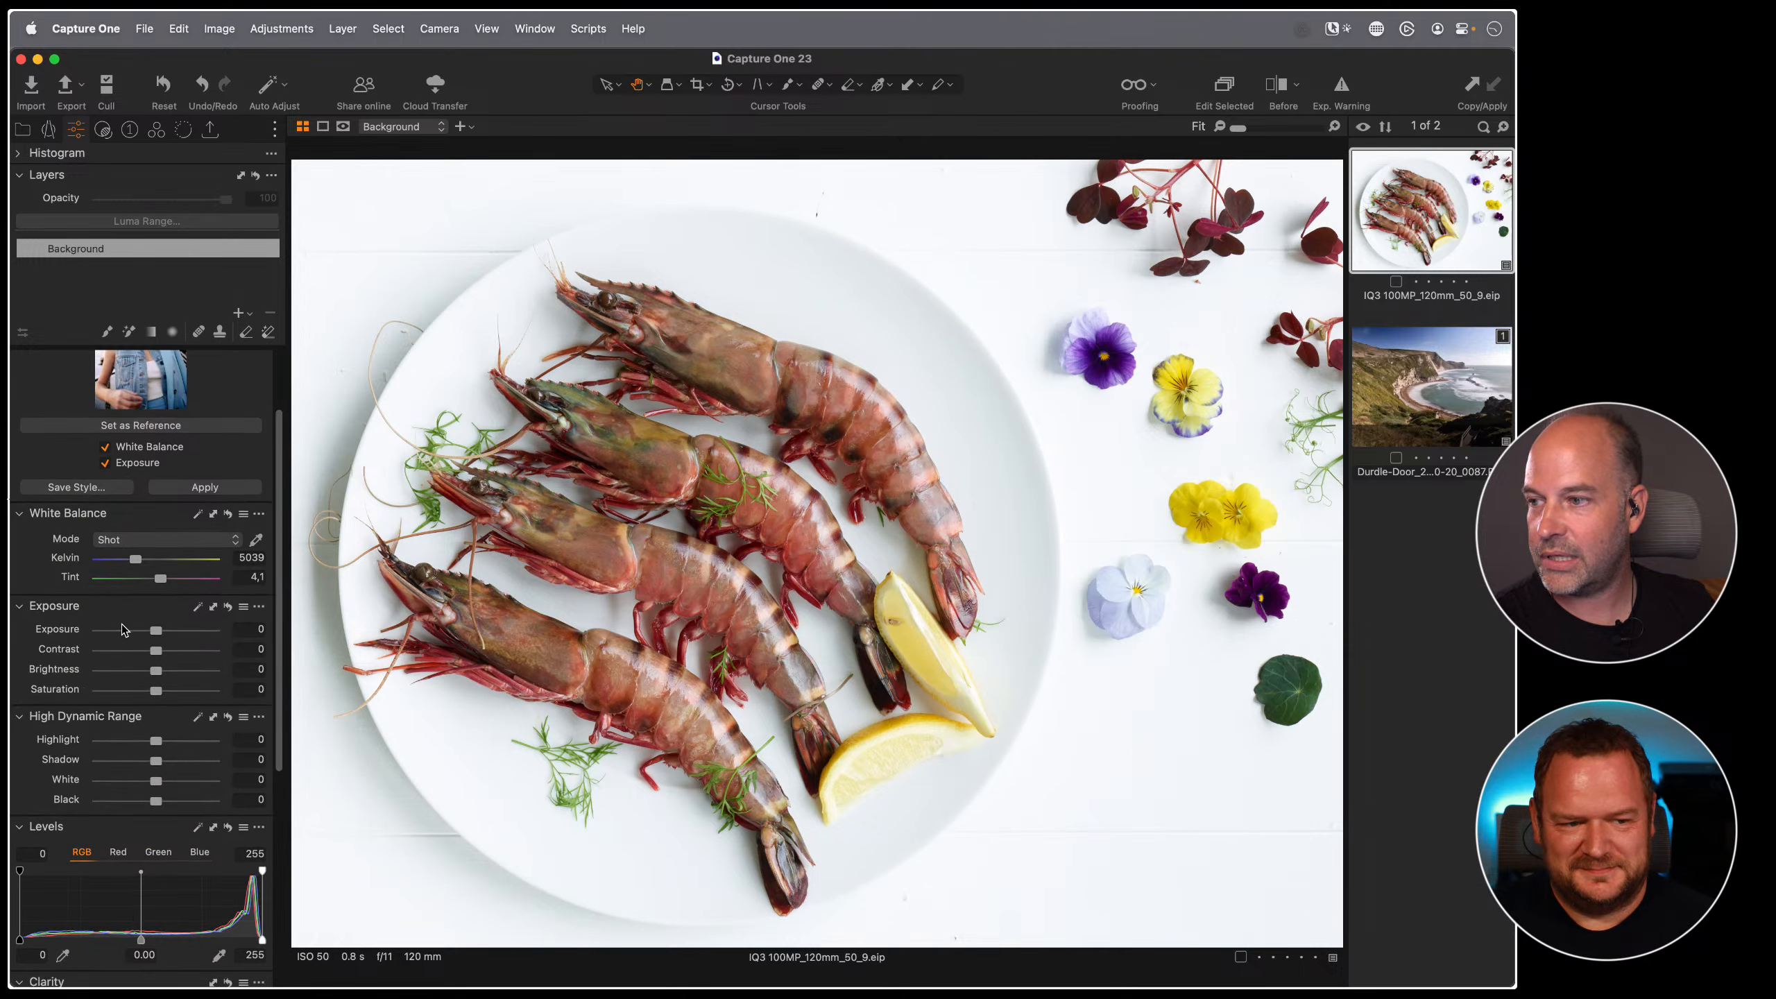
scroll(102, 728, "down", 3)
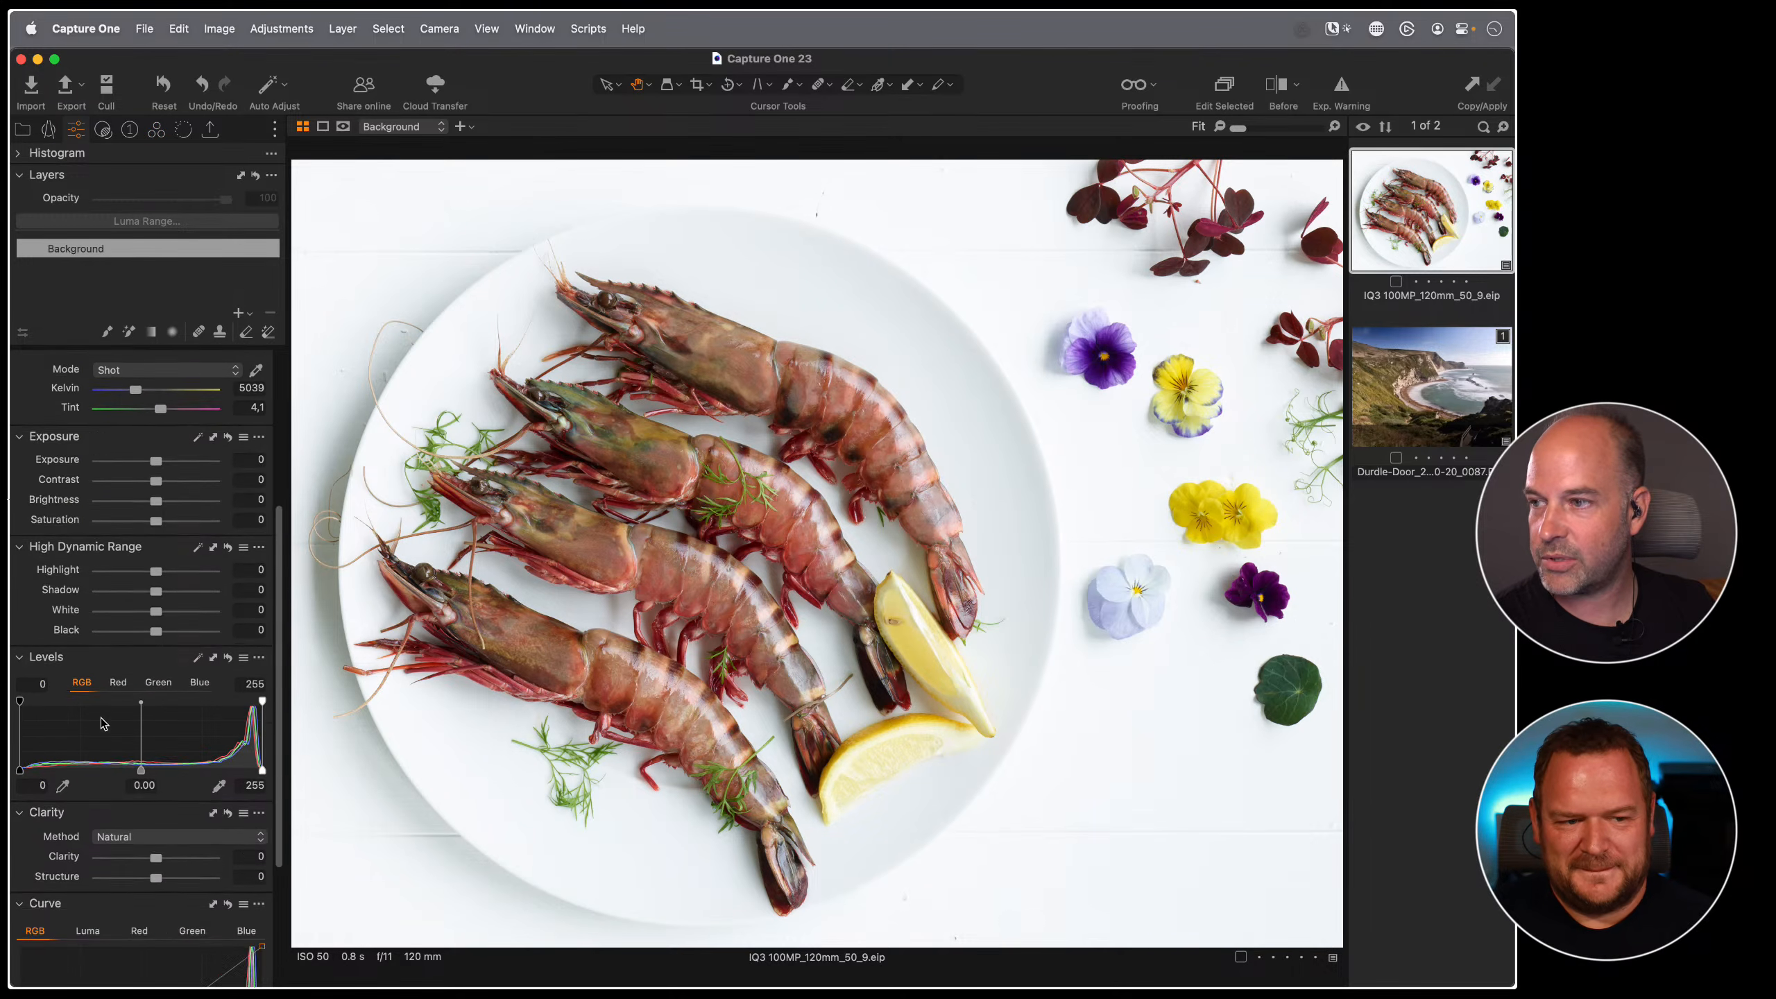
scroll(102, 725, "up", 2)
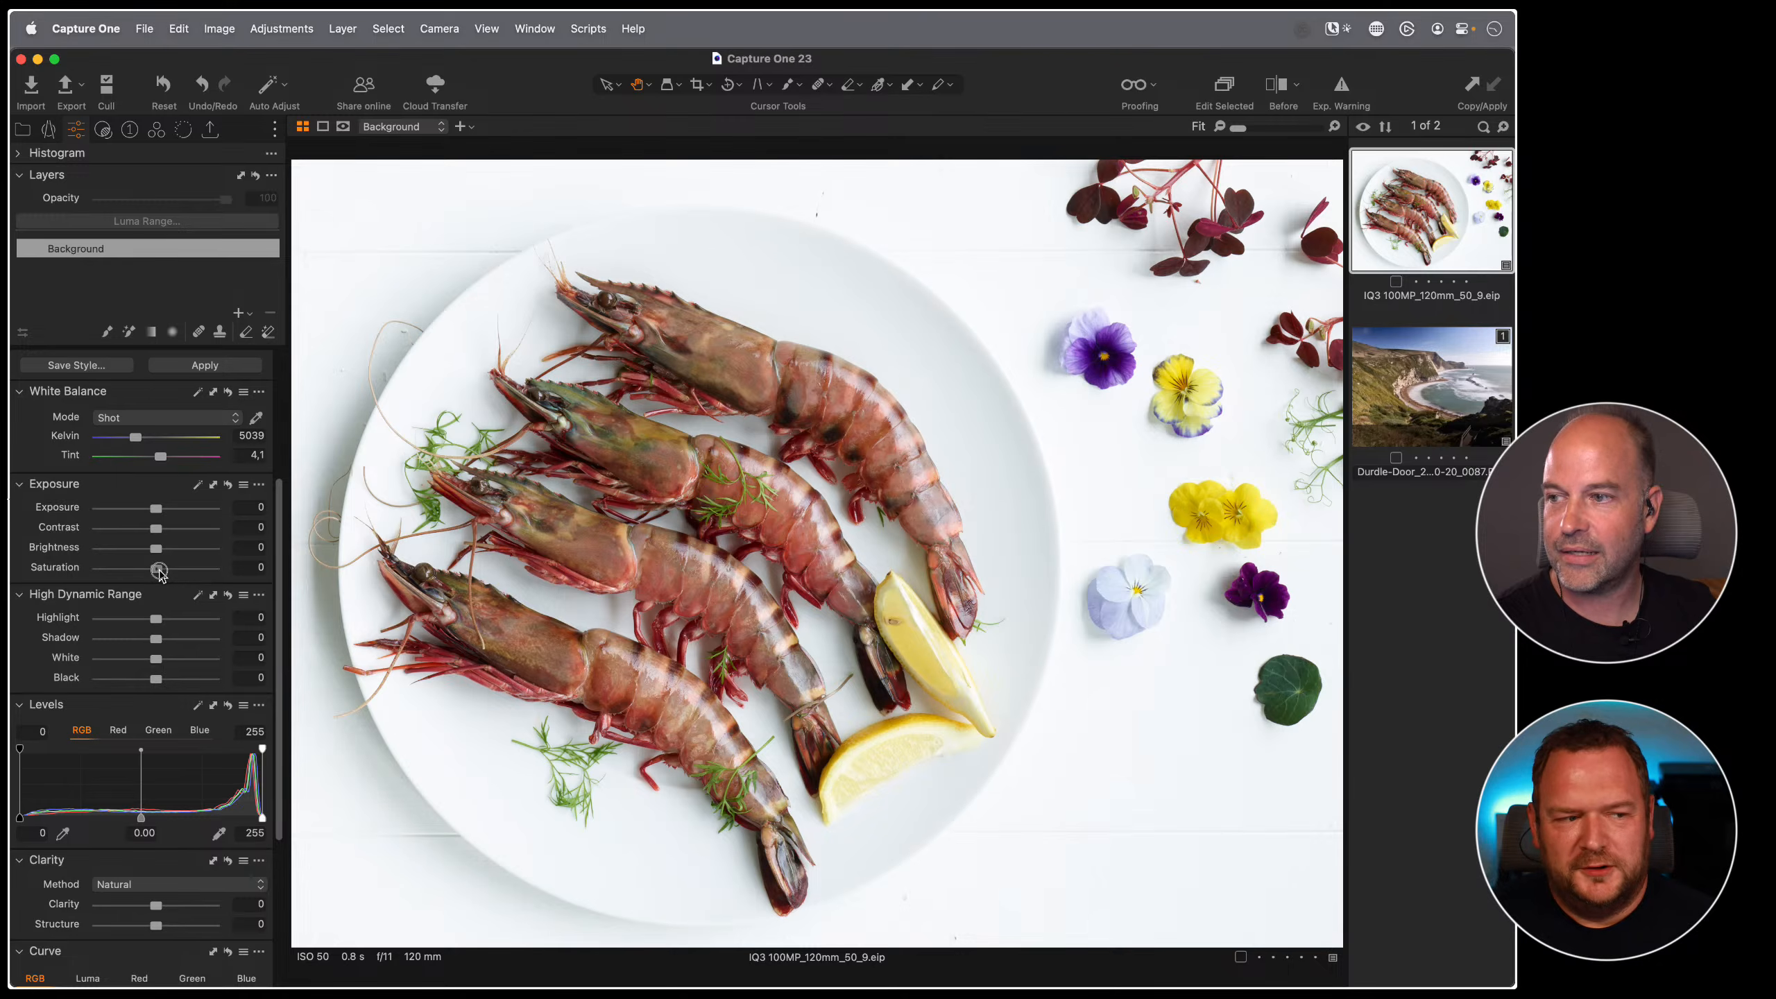
left_click(159, 571)
left_click(1113, 378)
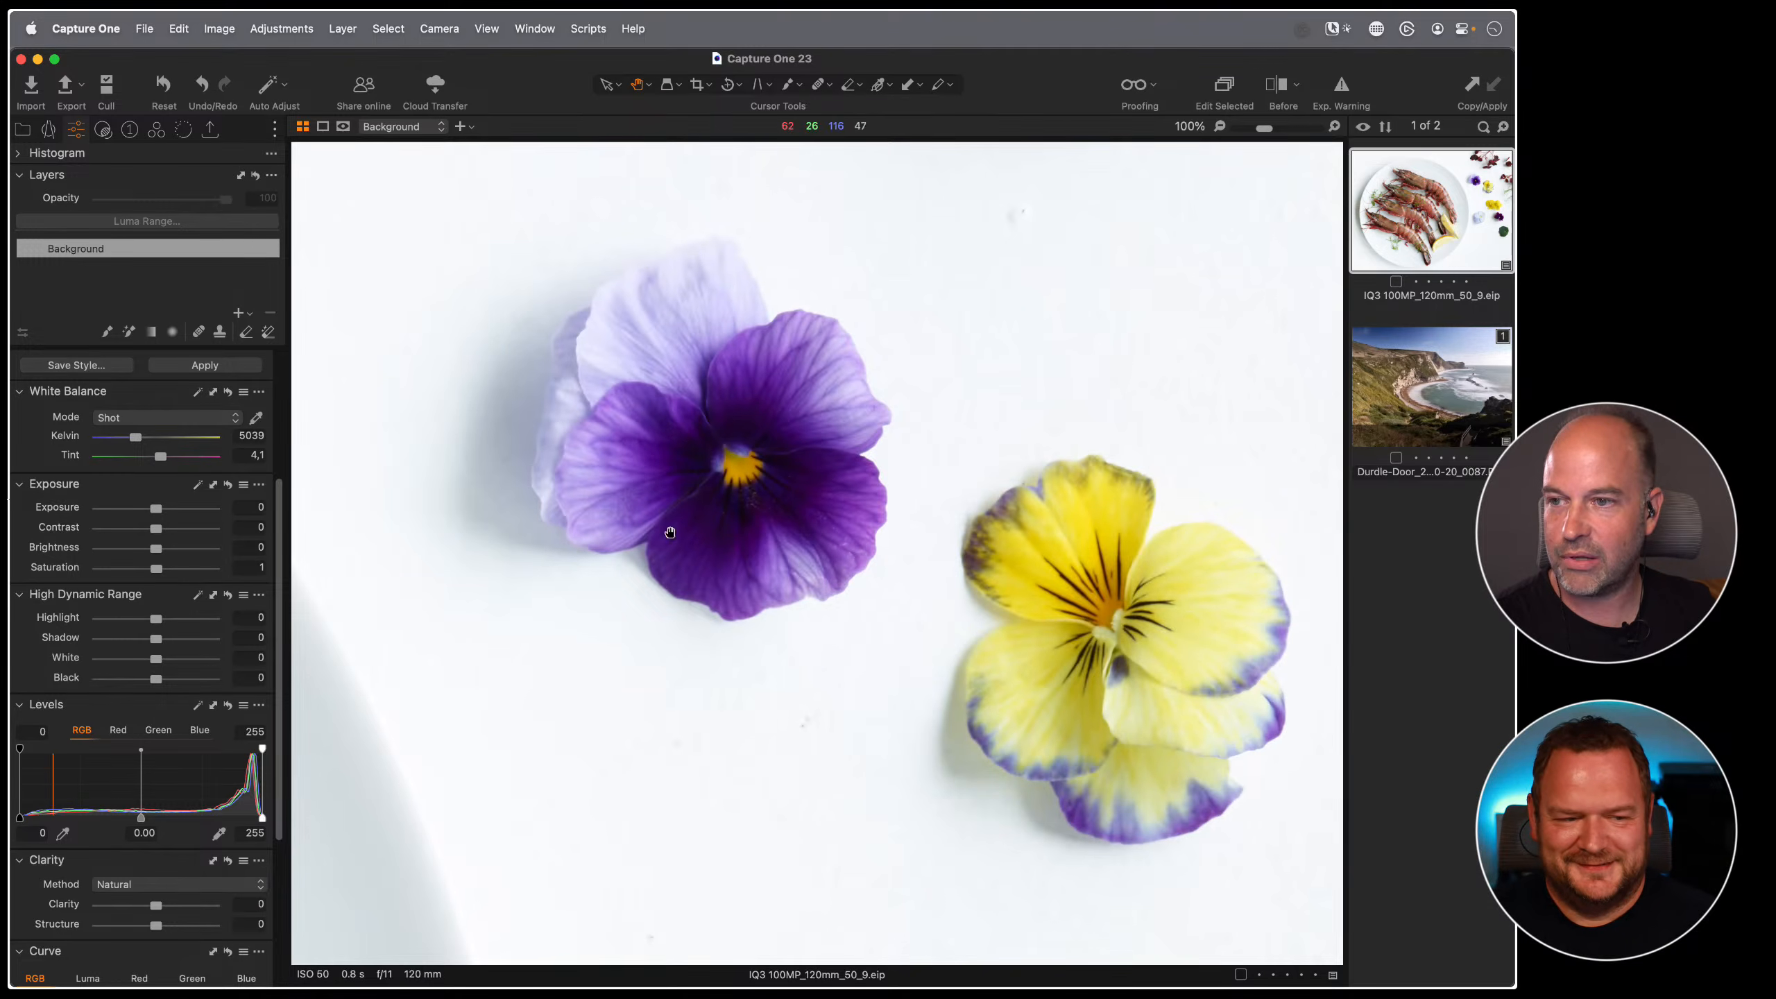
left_click_drag(158, 568, 308, 591)
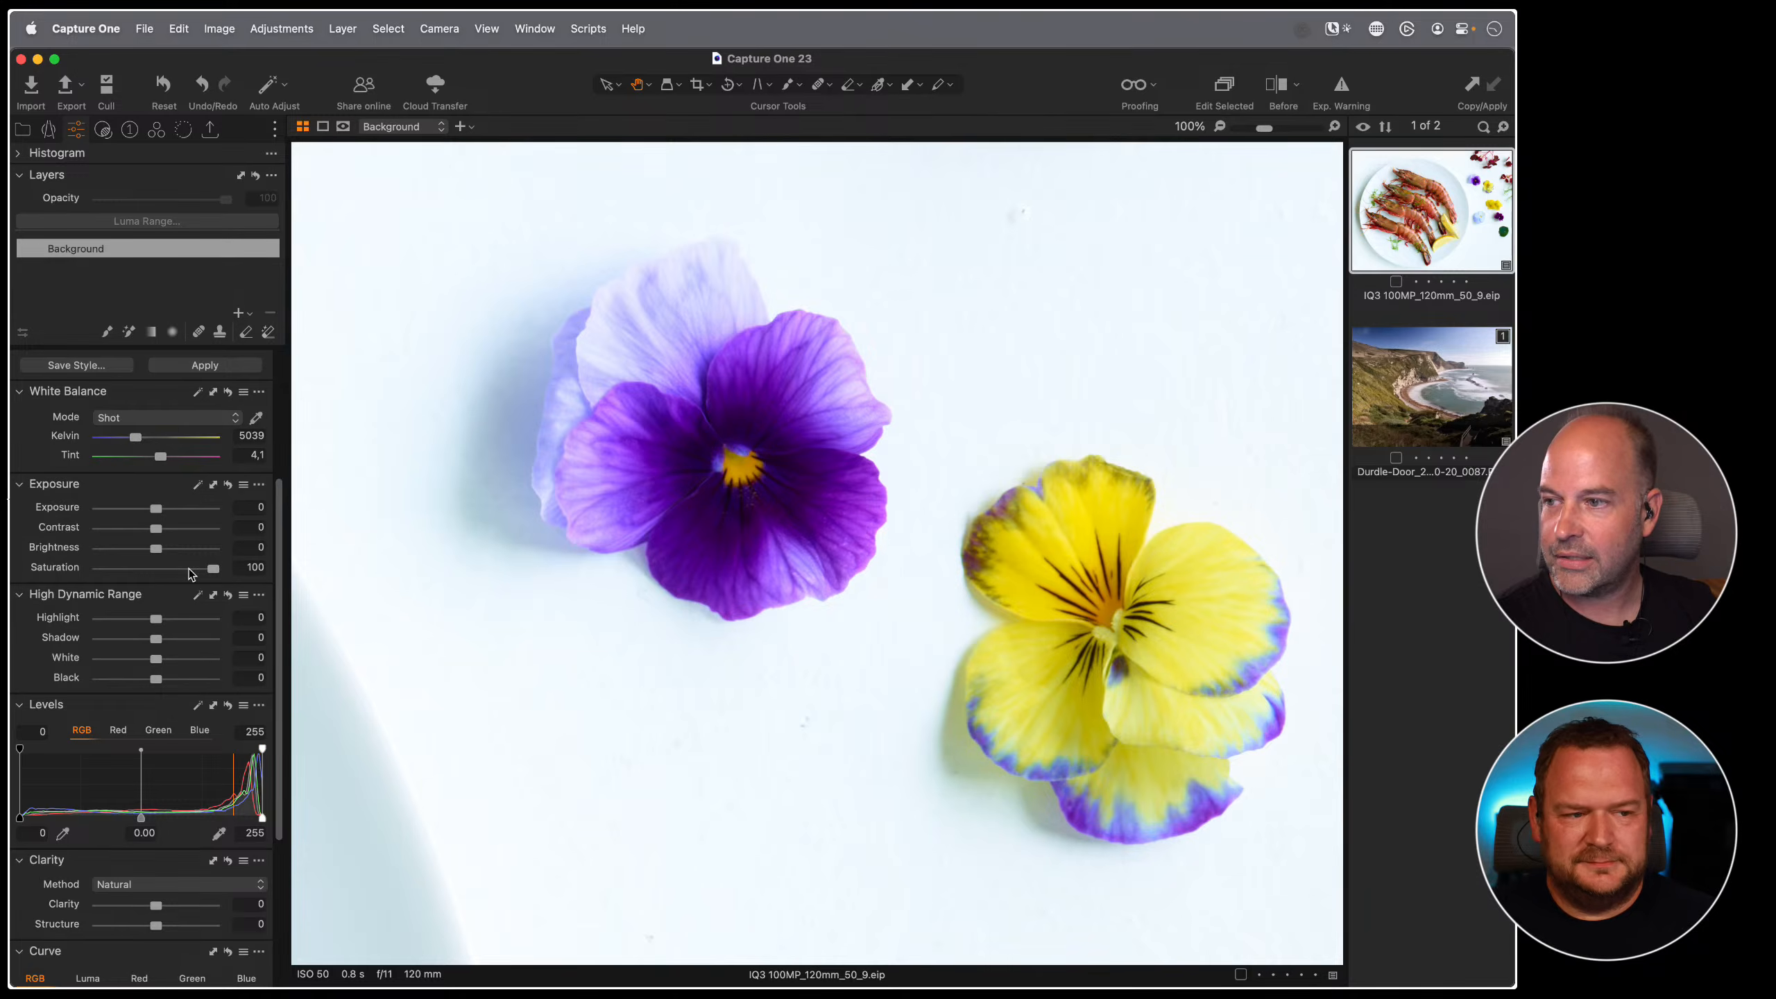
double_click(52, 564)
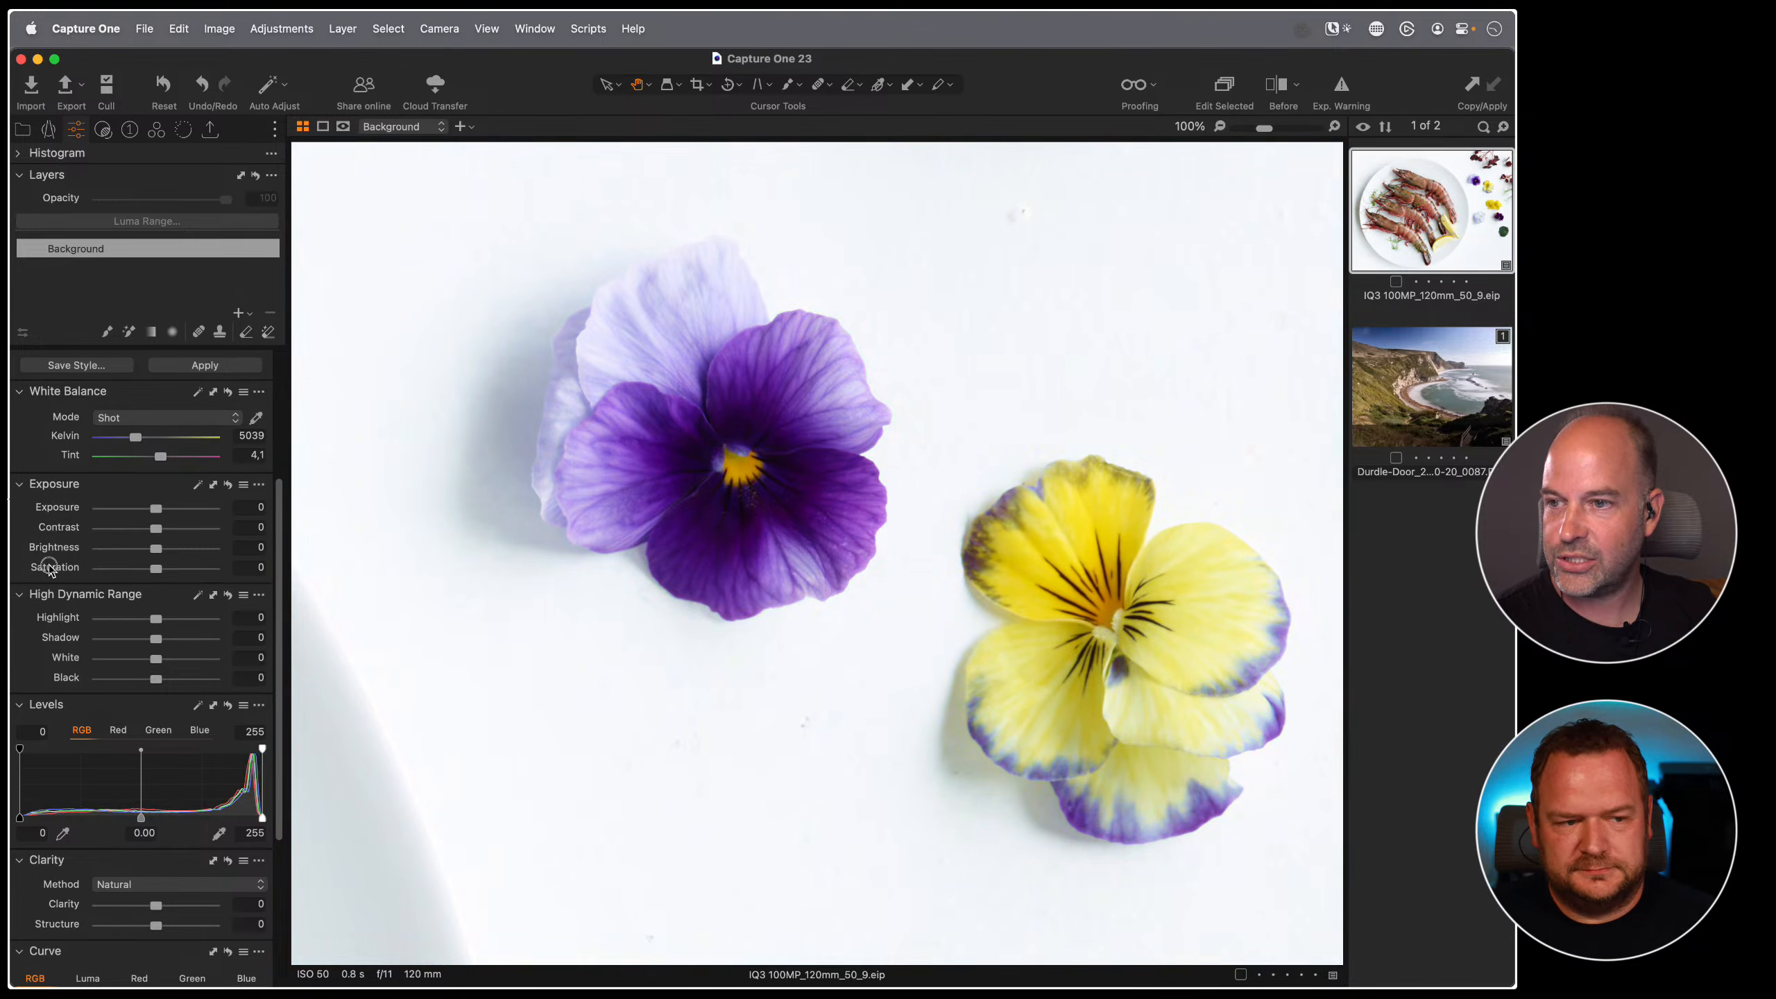
double_click(52, 565)
double_click(55, 572)
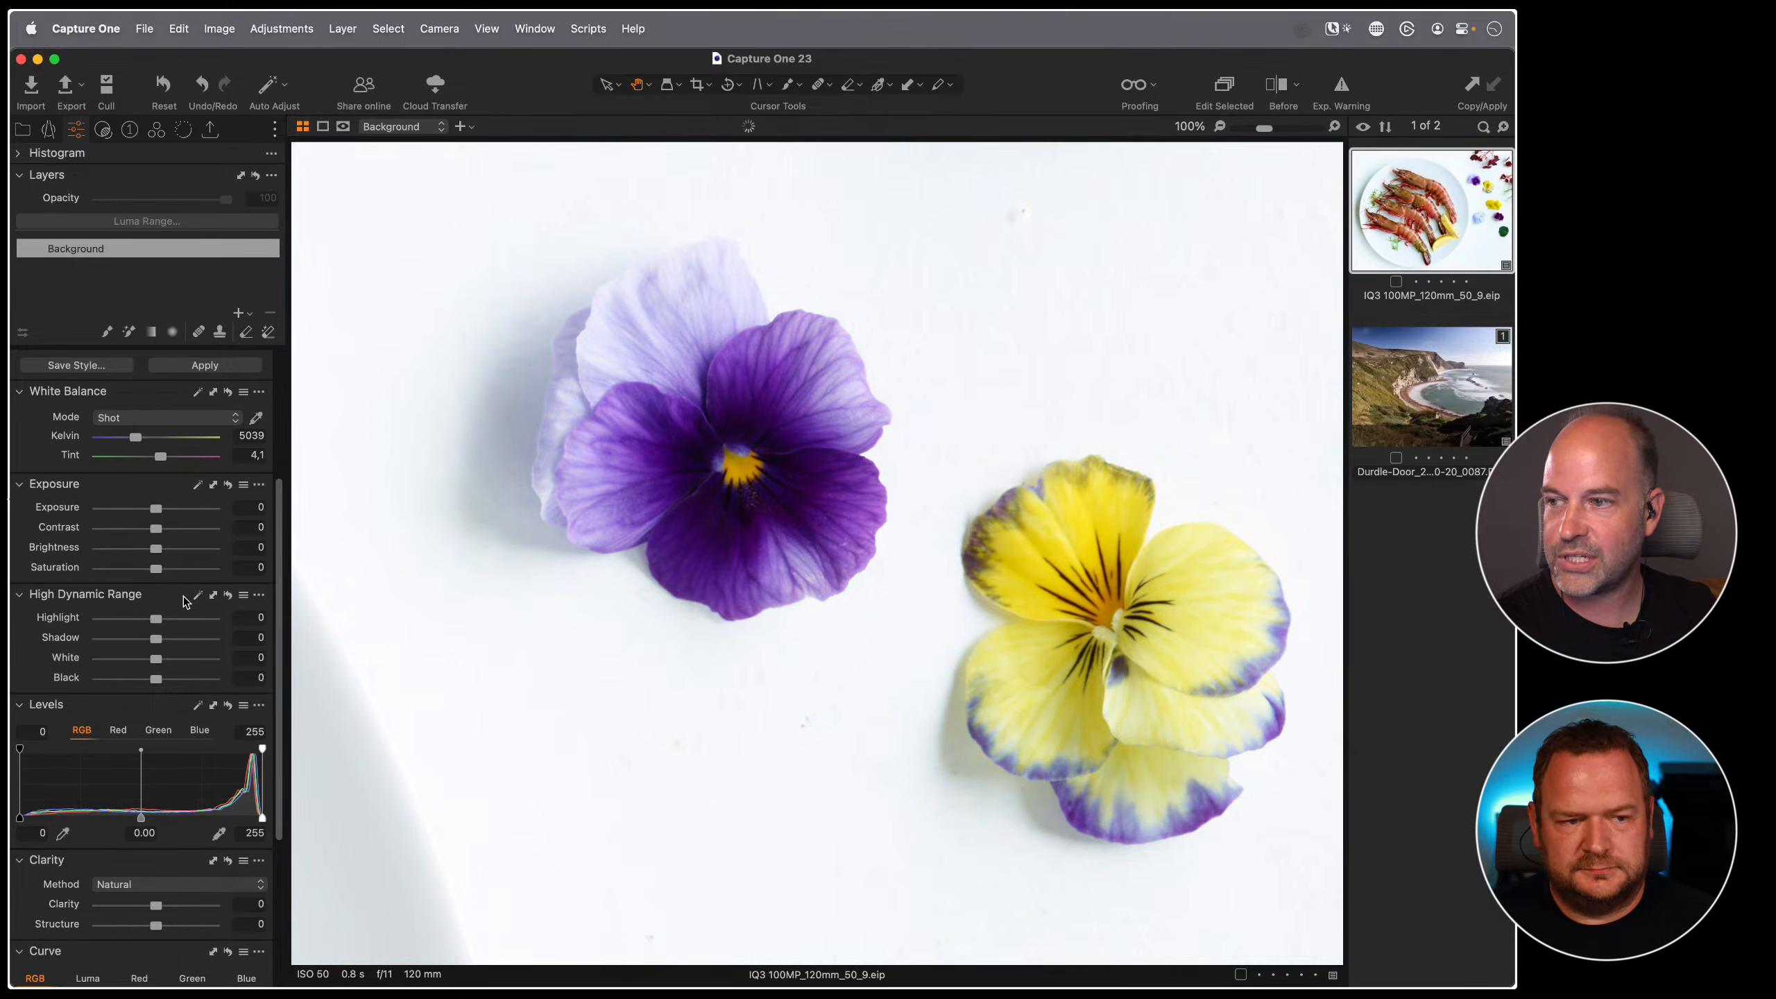
- Try a saturation of 200 on an advanced range picked from the purple petals, and delete that range
left_click(160, 131)
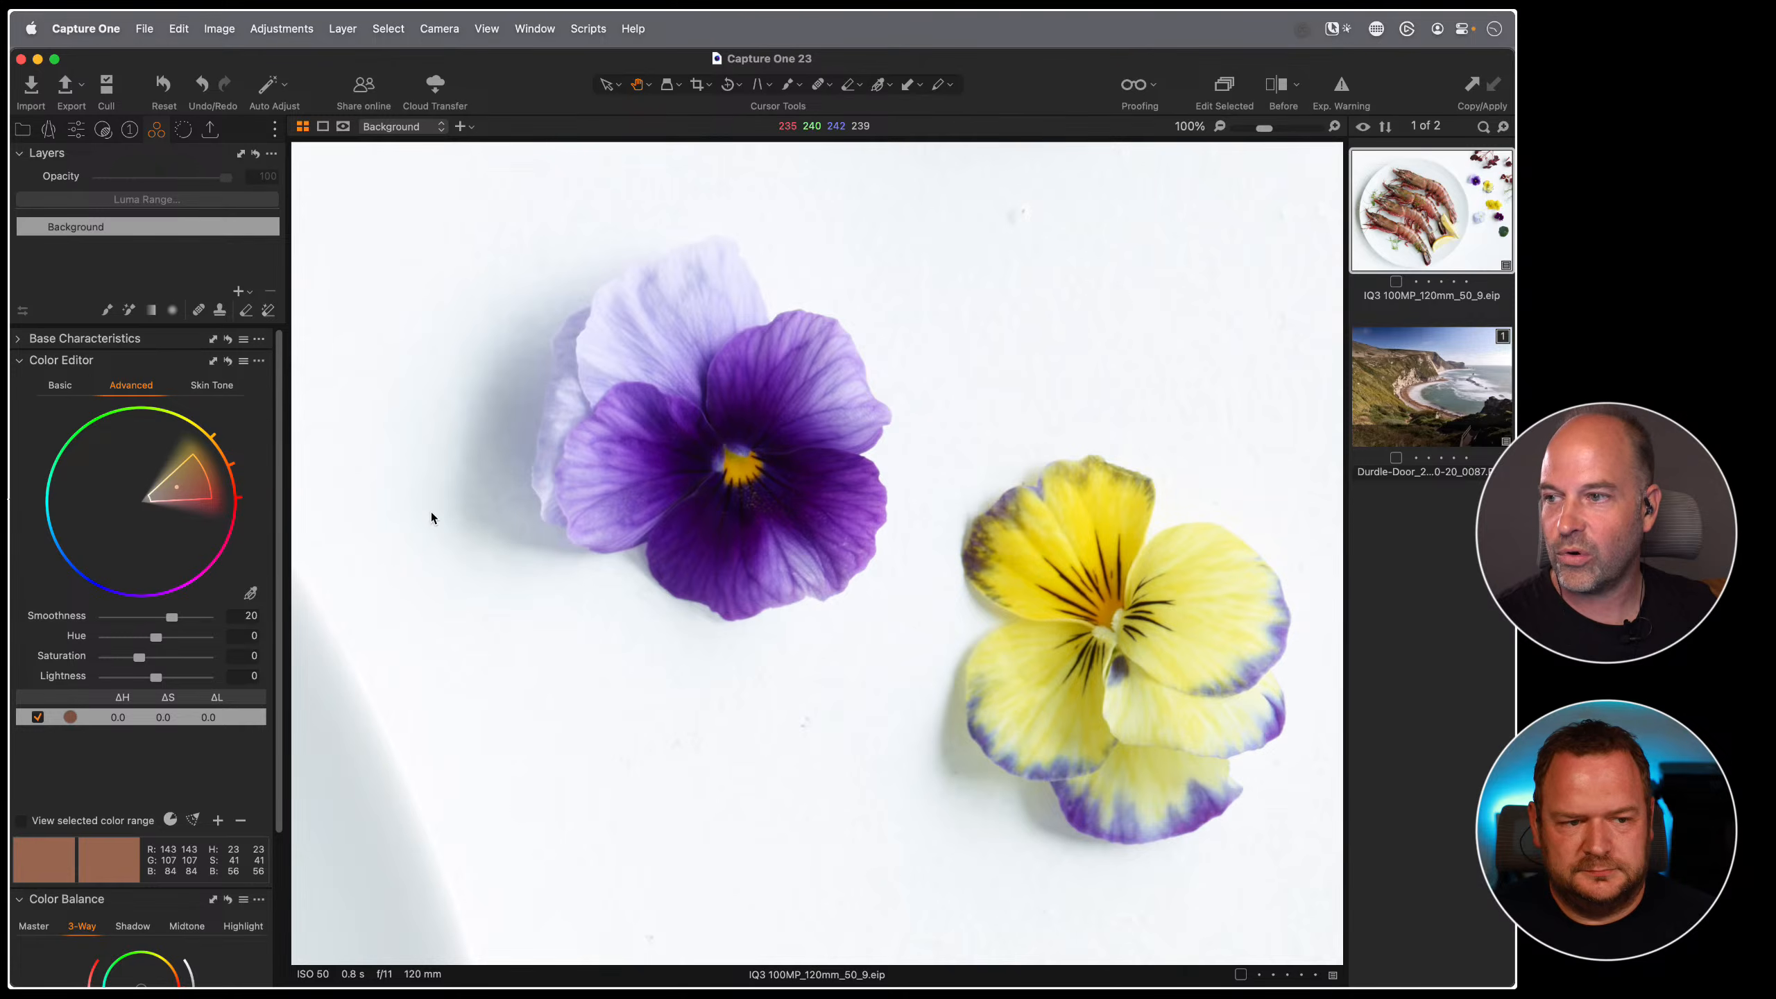
left_click(685, 465)
left_click_drag(139, 664, 383, 671)
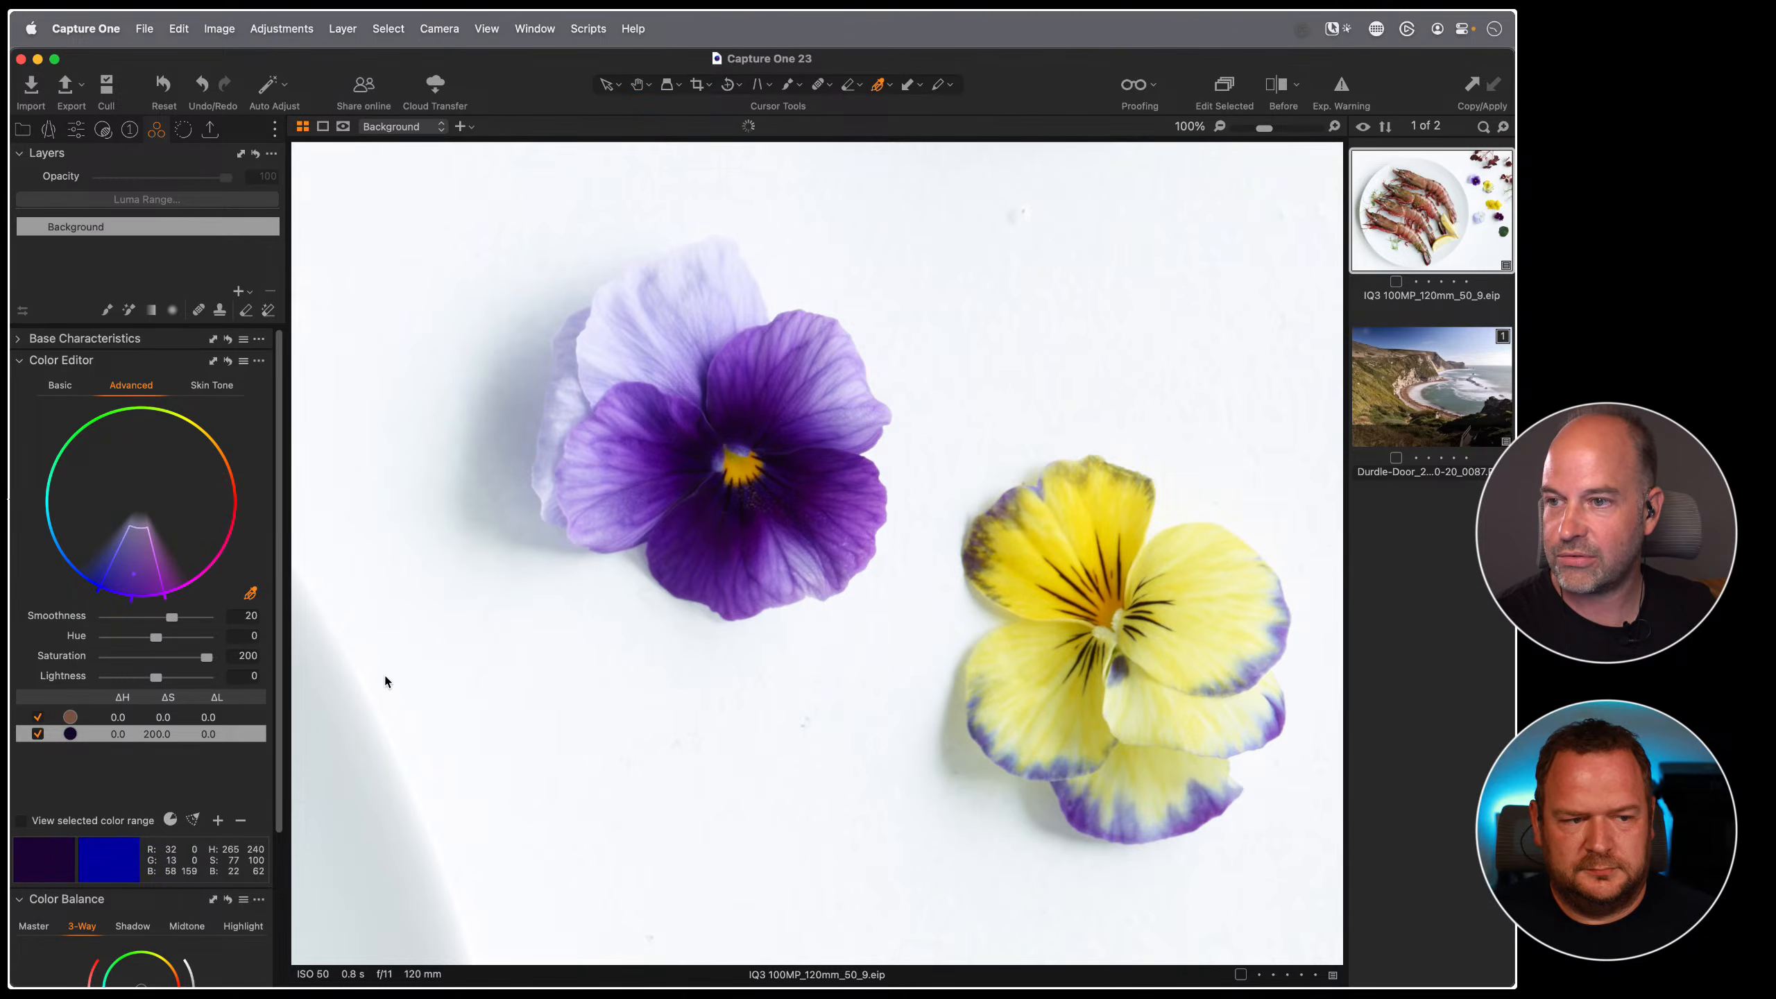
double_click(205, 657)
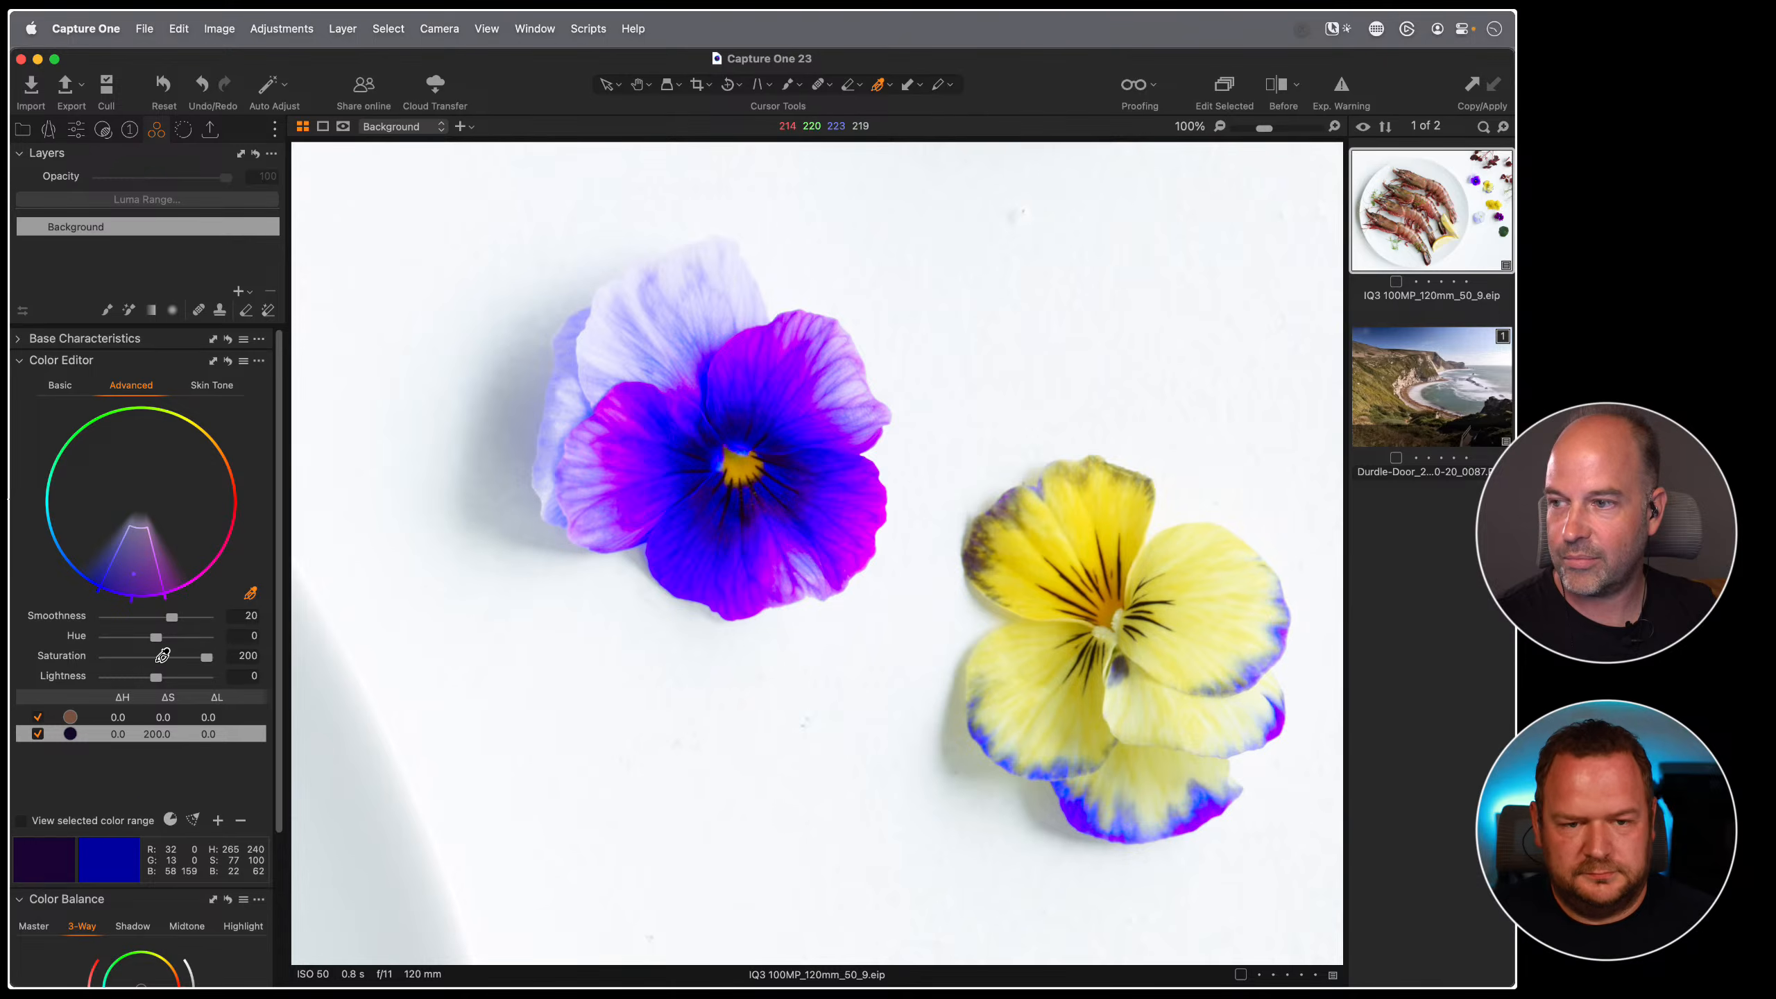
left_click(241, 821)
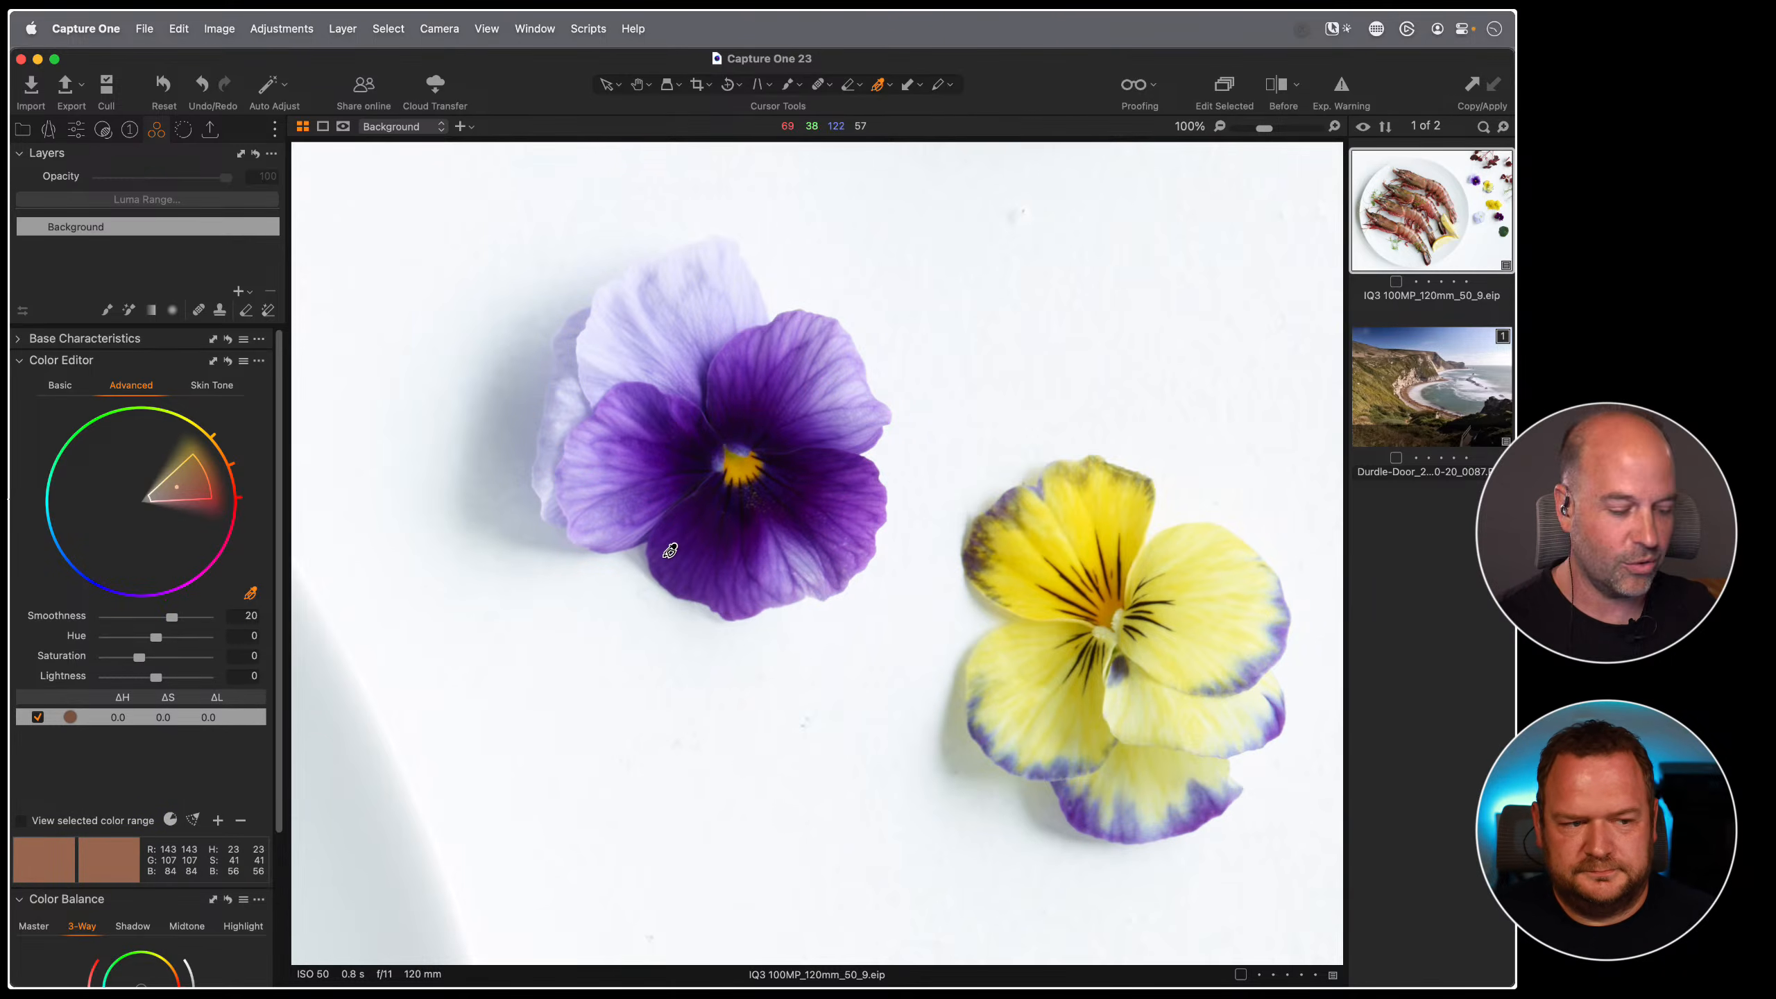
- Enable viewing of the shell's color range and widen it toward yellow and magenta, out to the wheel's edge
key("h")
left_click_drag(594, 603, 666, 608)
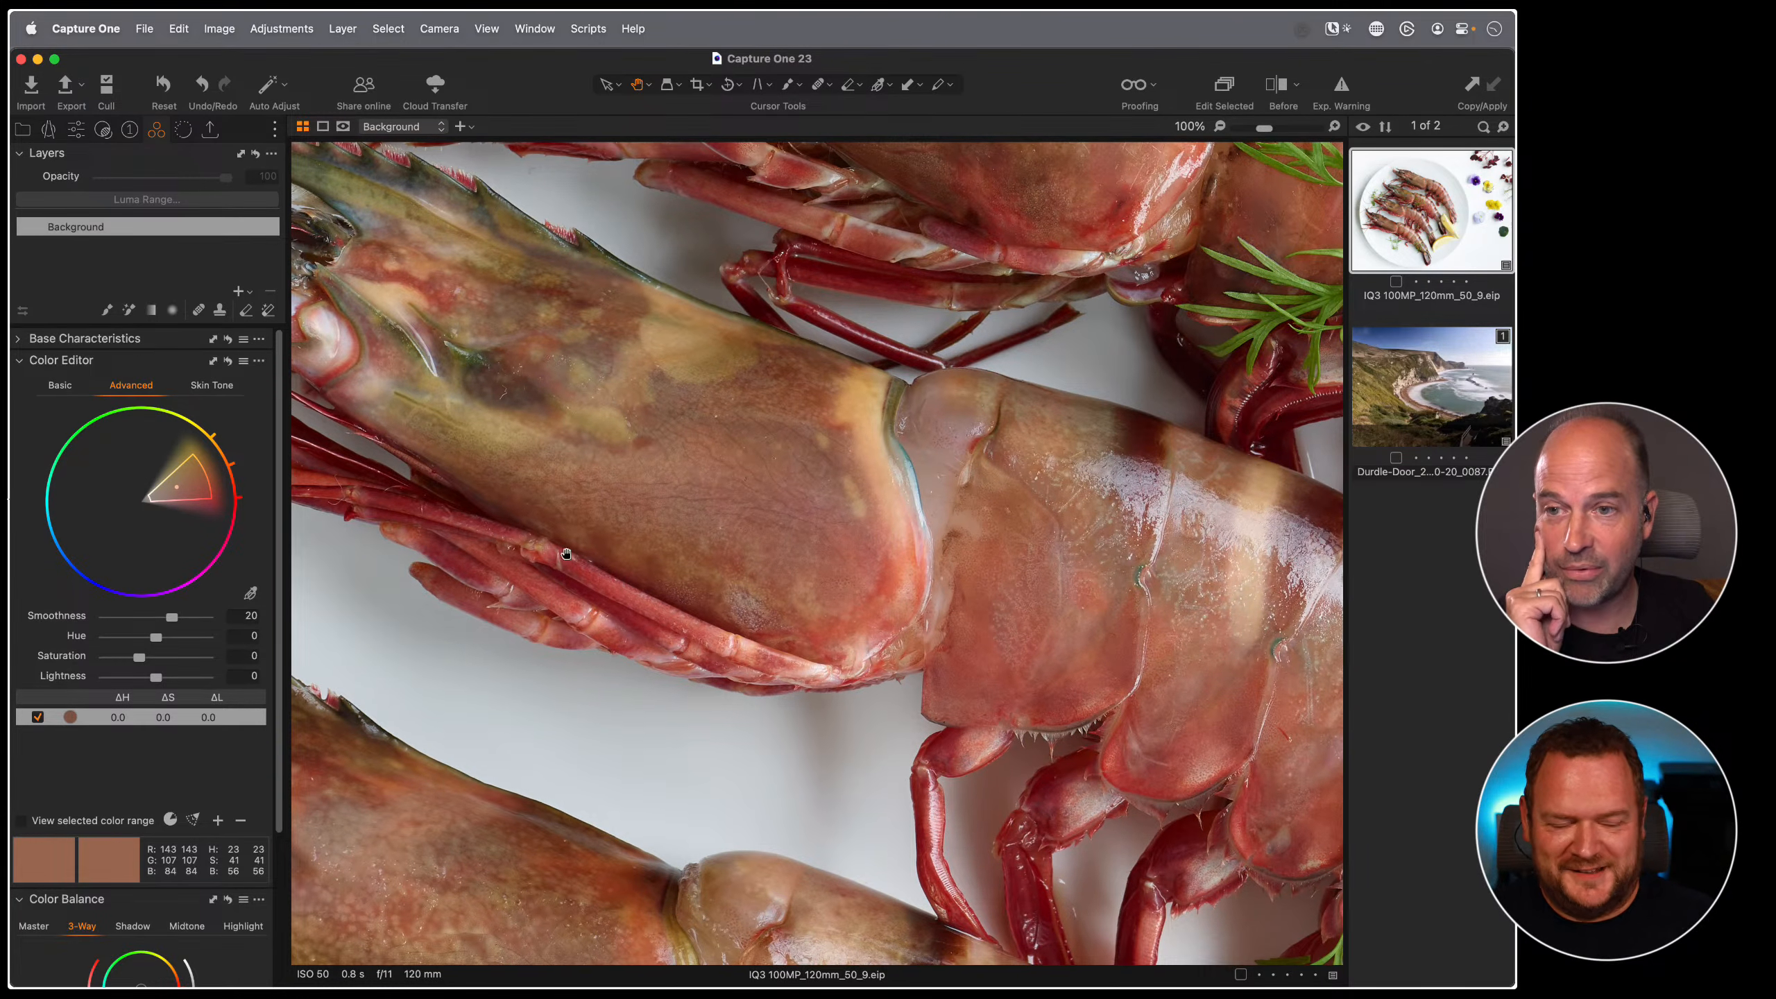
key("super+0")
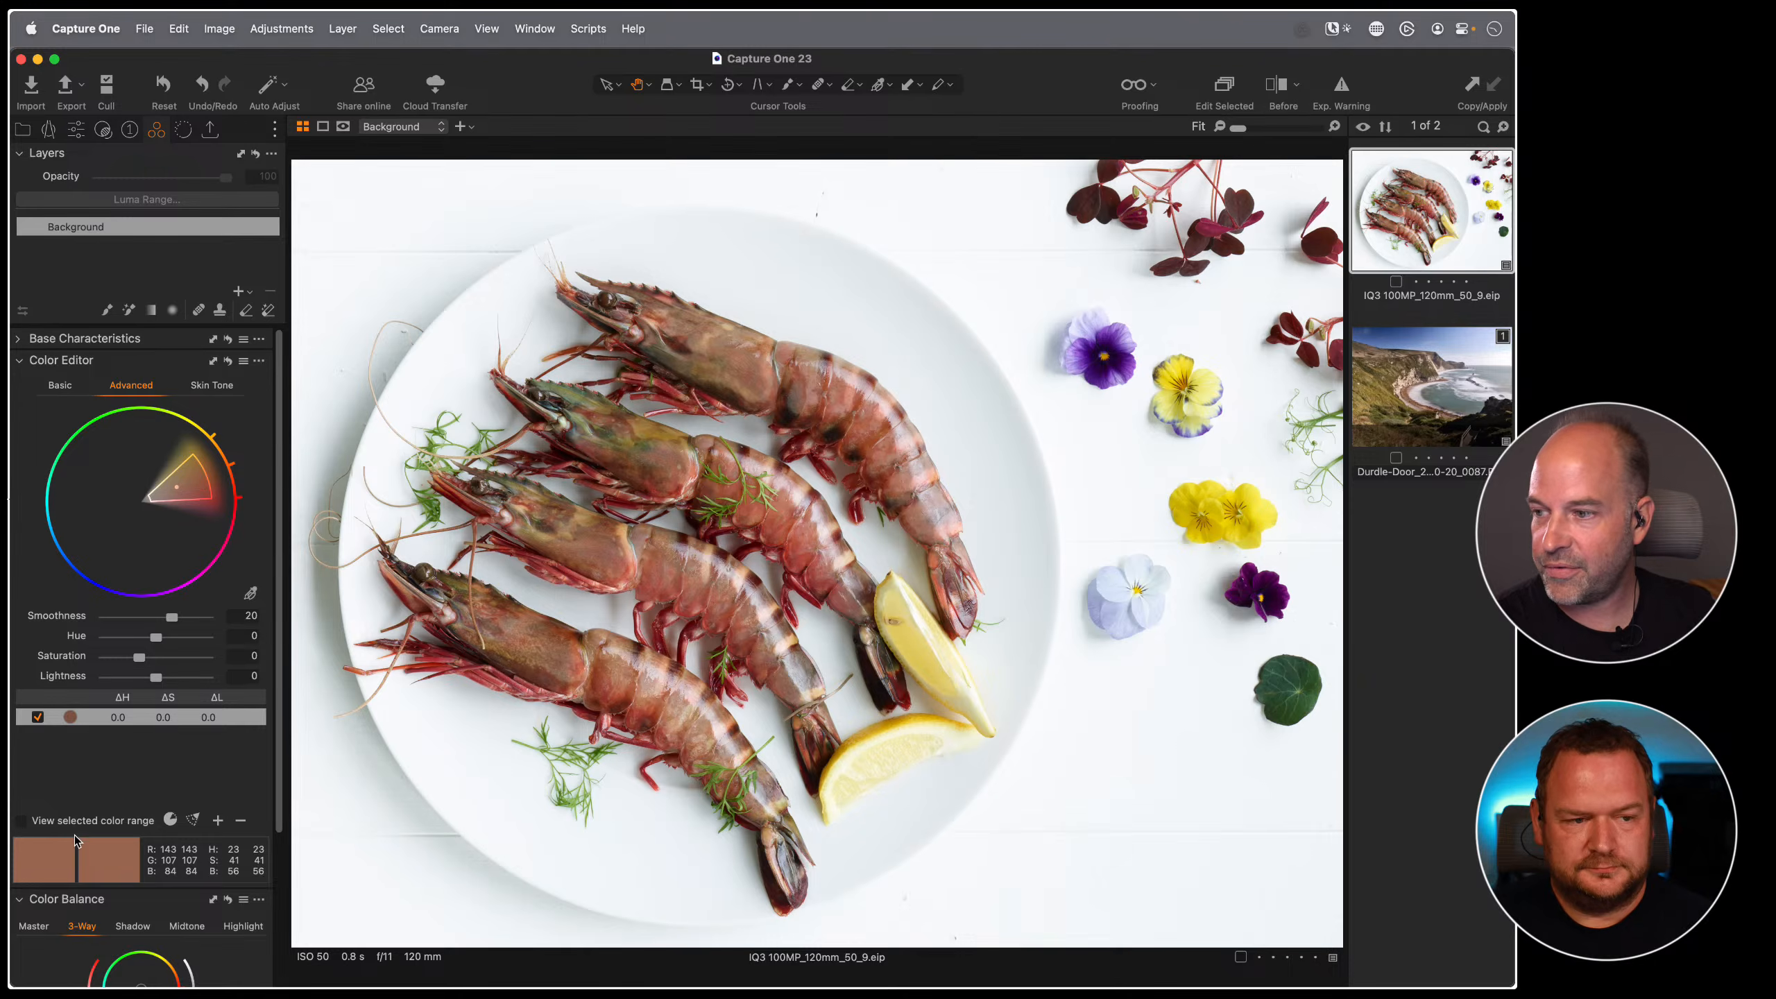
left_click(21, 820)
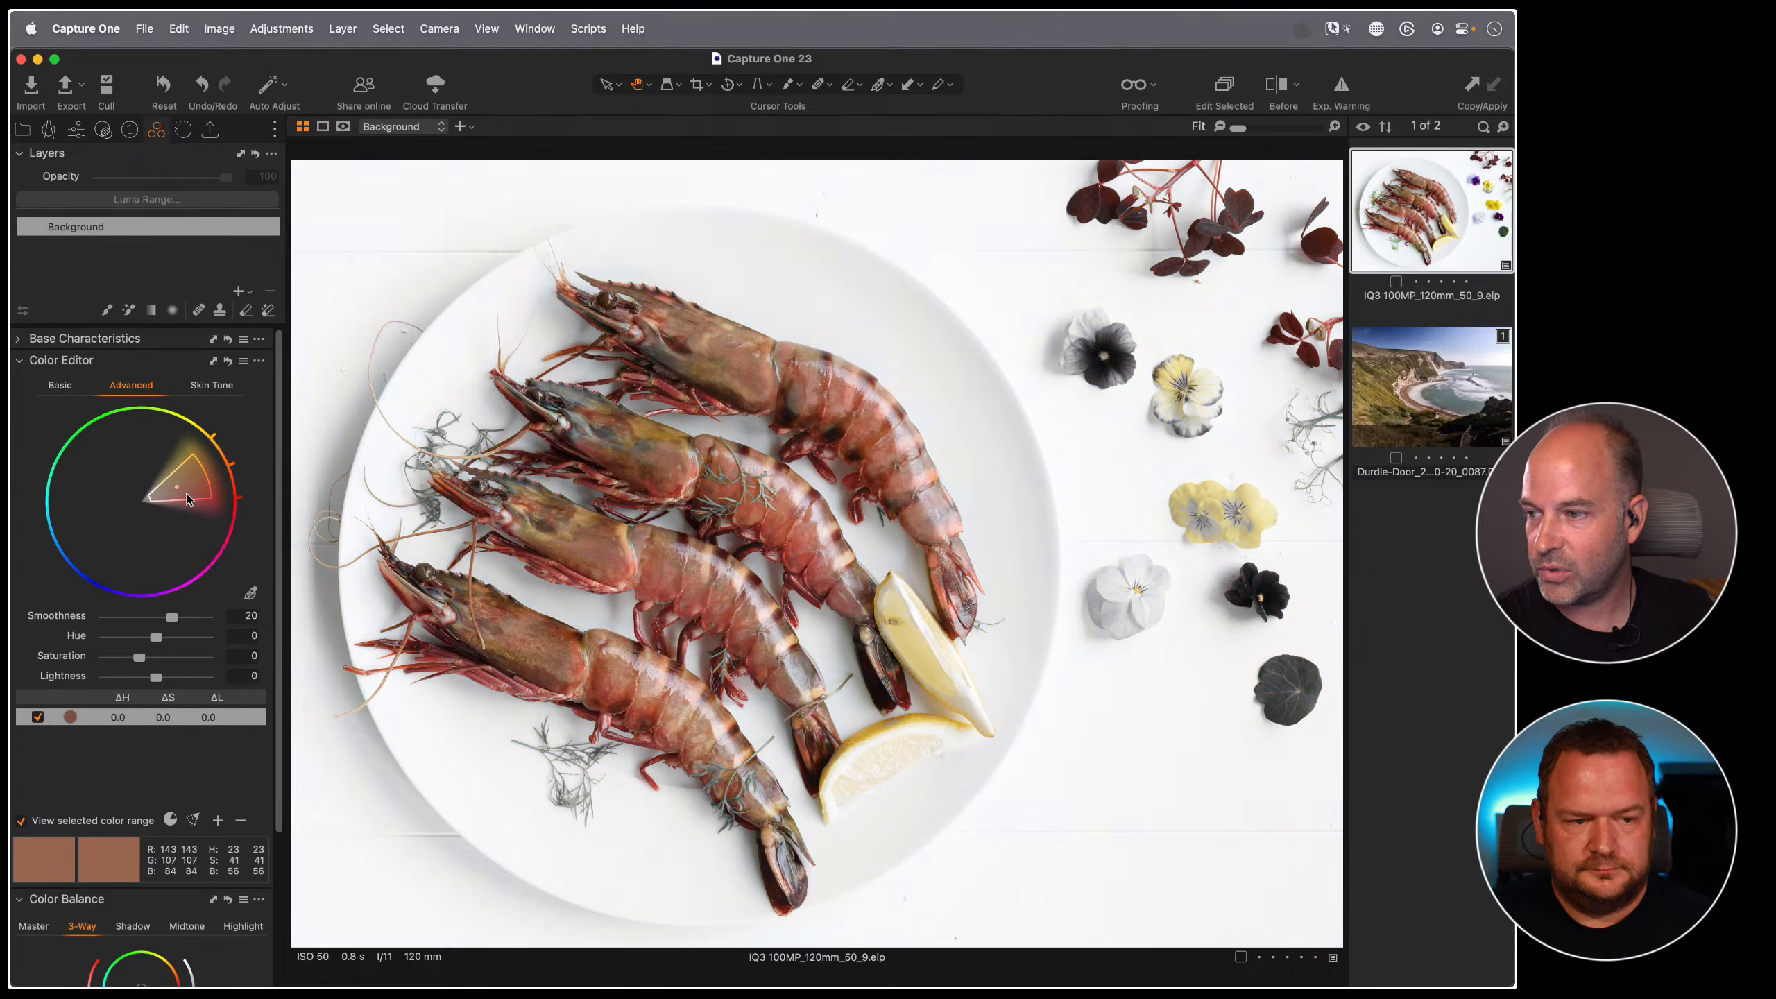
left_click_drag(200, 484, 186, 443)
left_click_drag(214, 514, 216, 522)
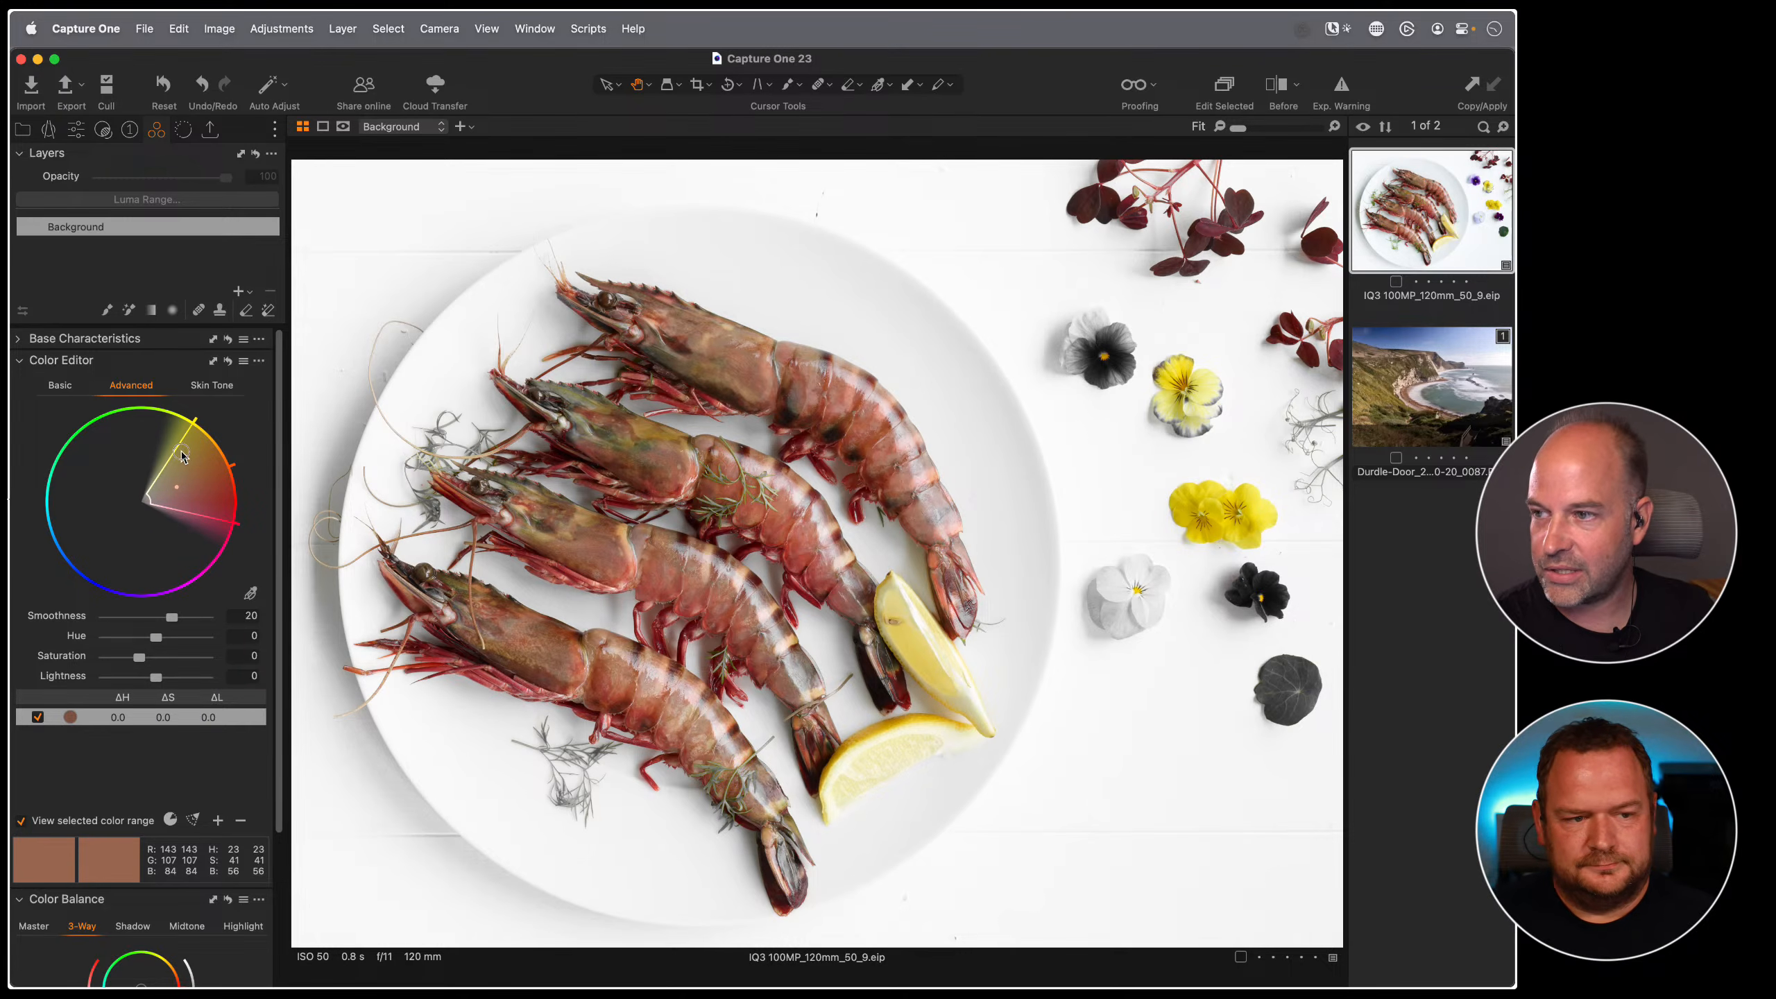
- Refine the range's yellow and magenta limits with a smoothness of 15, and clear the Color Editor
left_click_drag(182, 451, 194, 449)
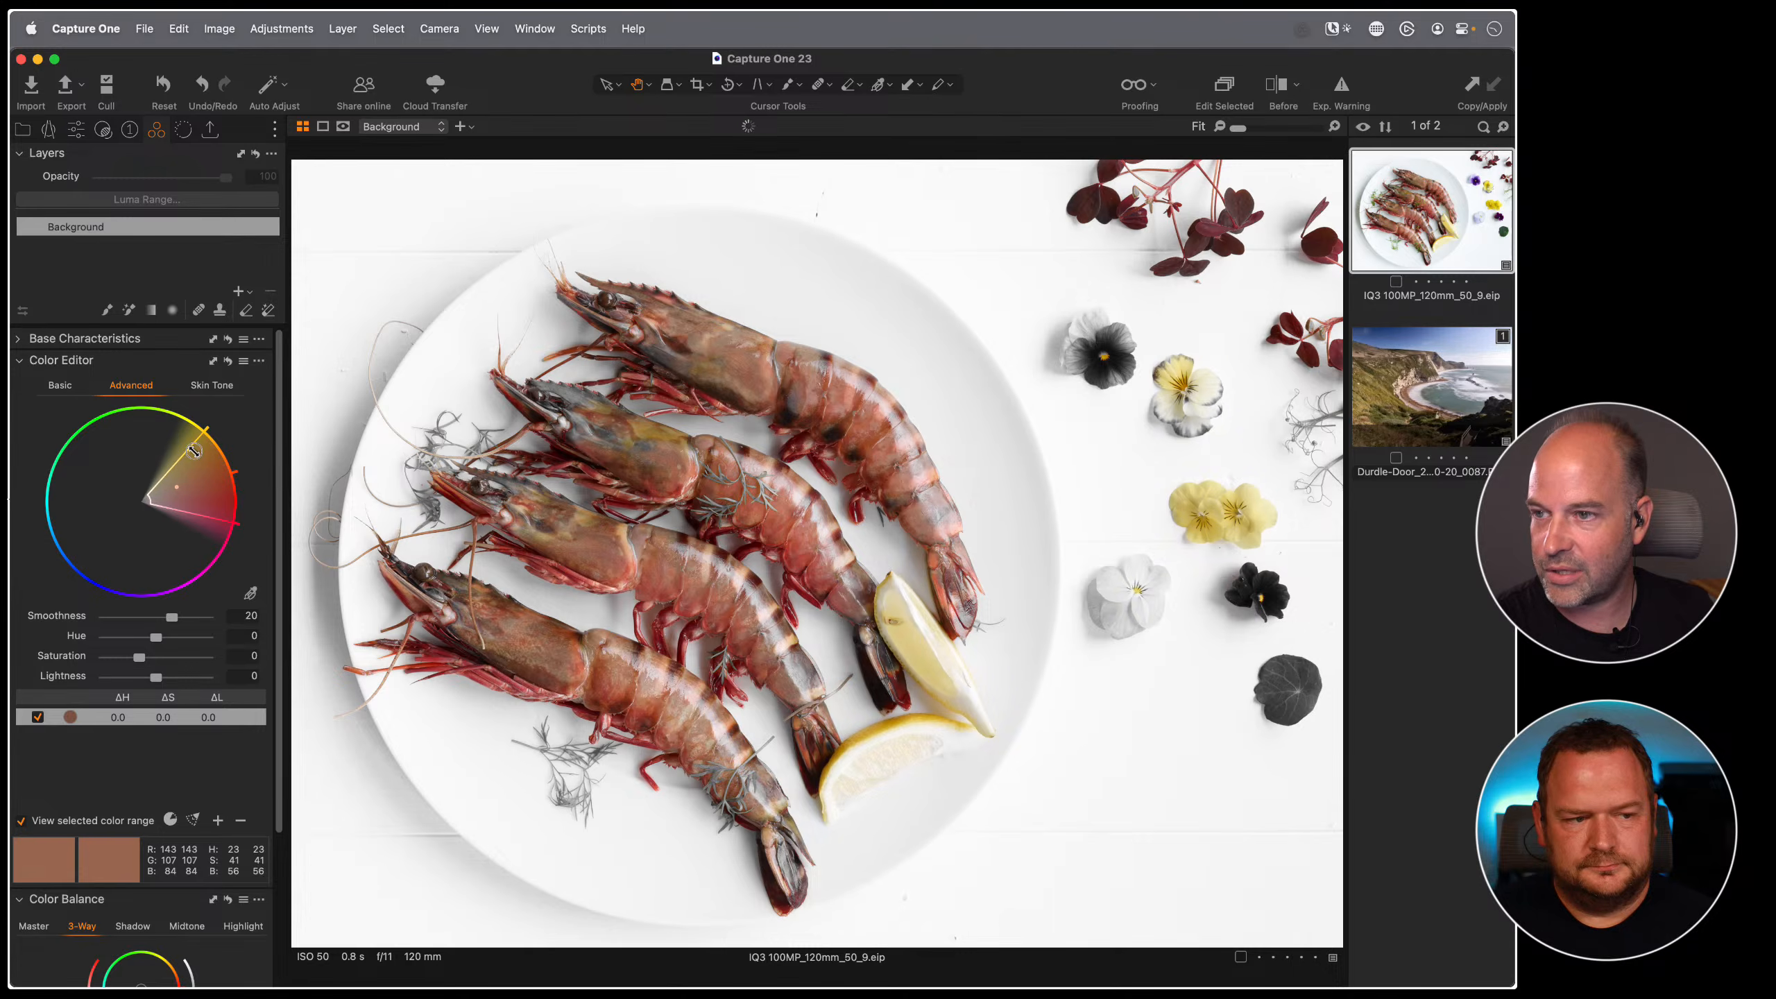
mouse_move(171, 616)
left_mouse_down()
mouse_move(110, 617)
mouse_move(161, 621)
left_mouse_up()
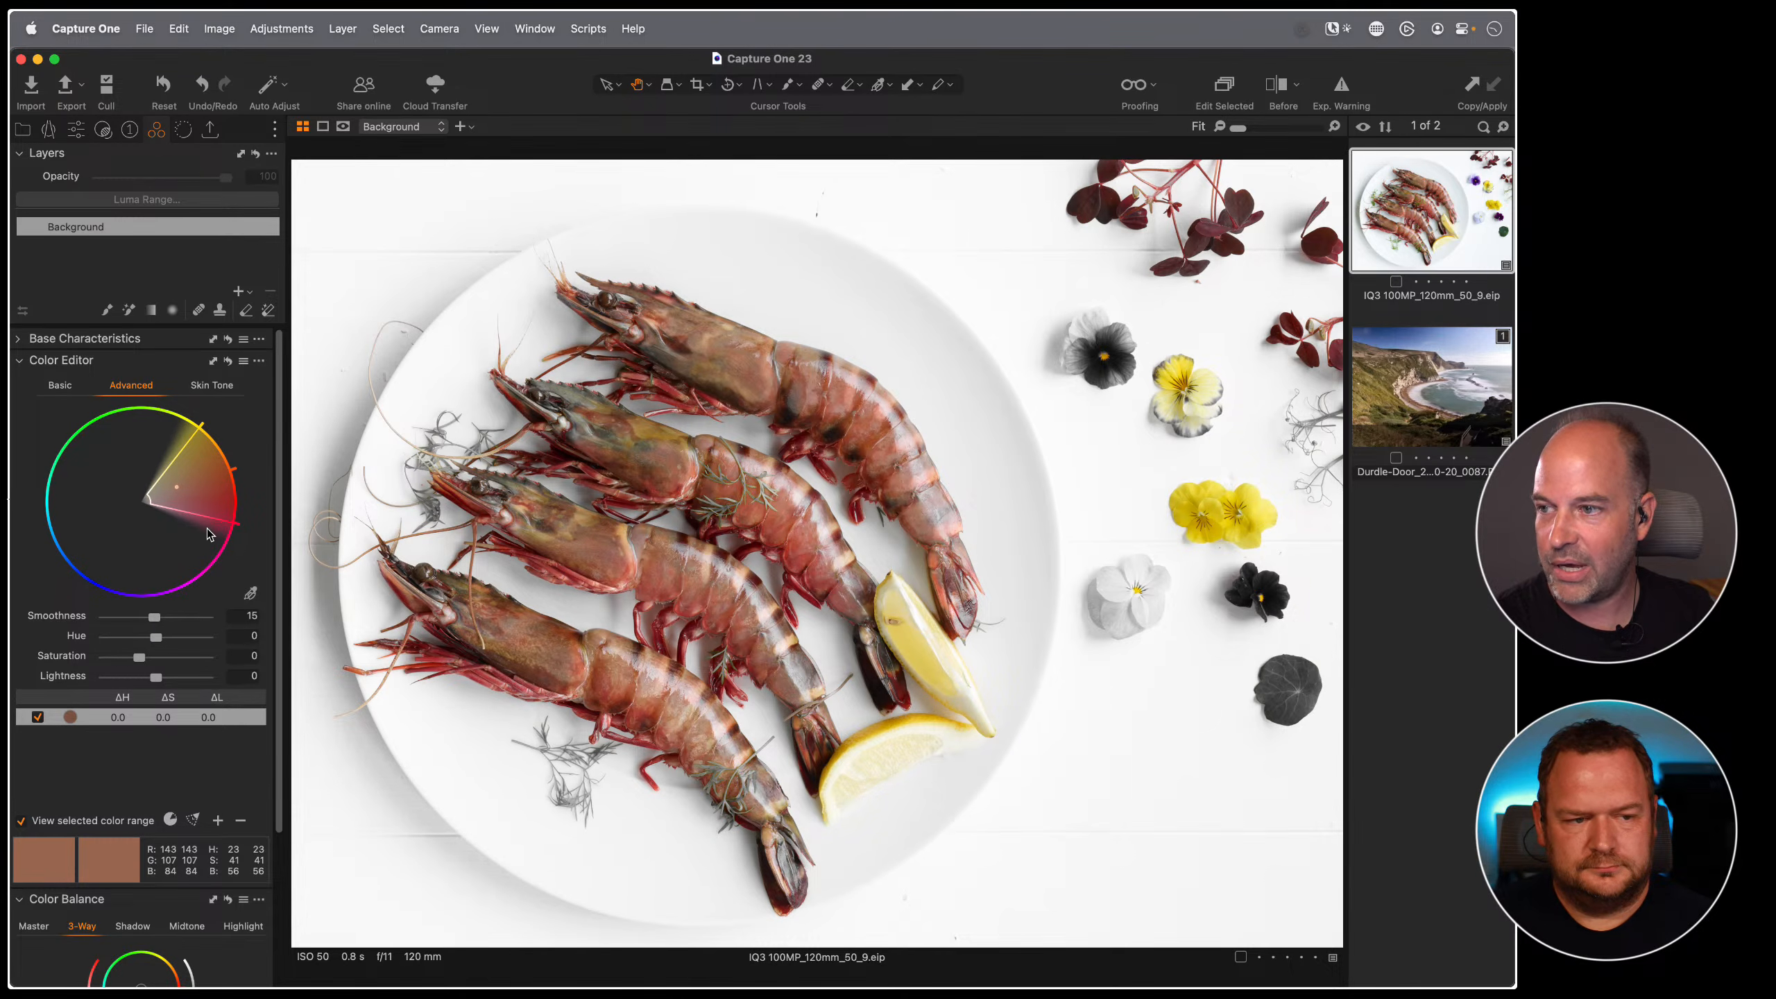
left_click_drag(208, 534, 230, 540)
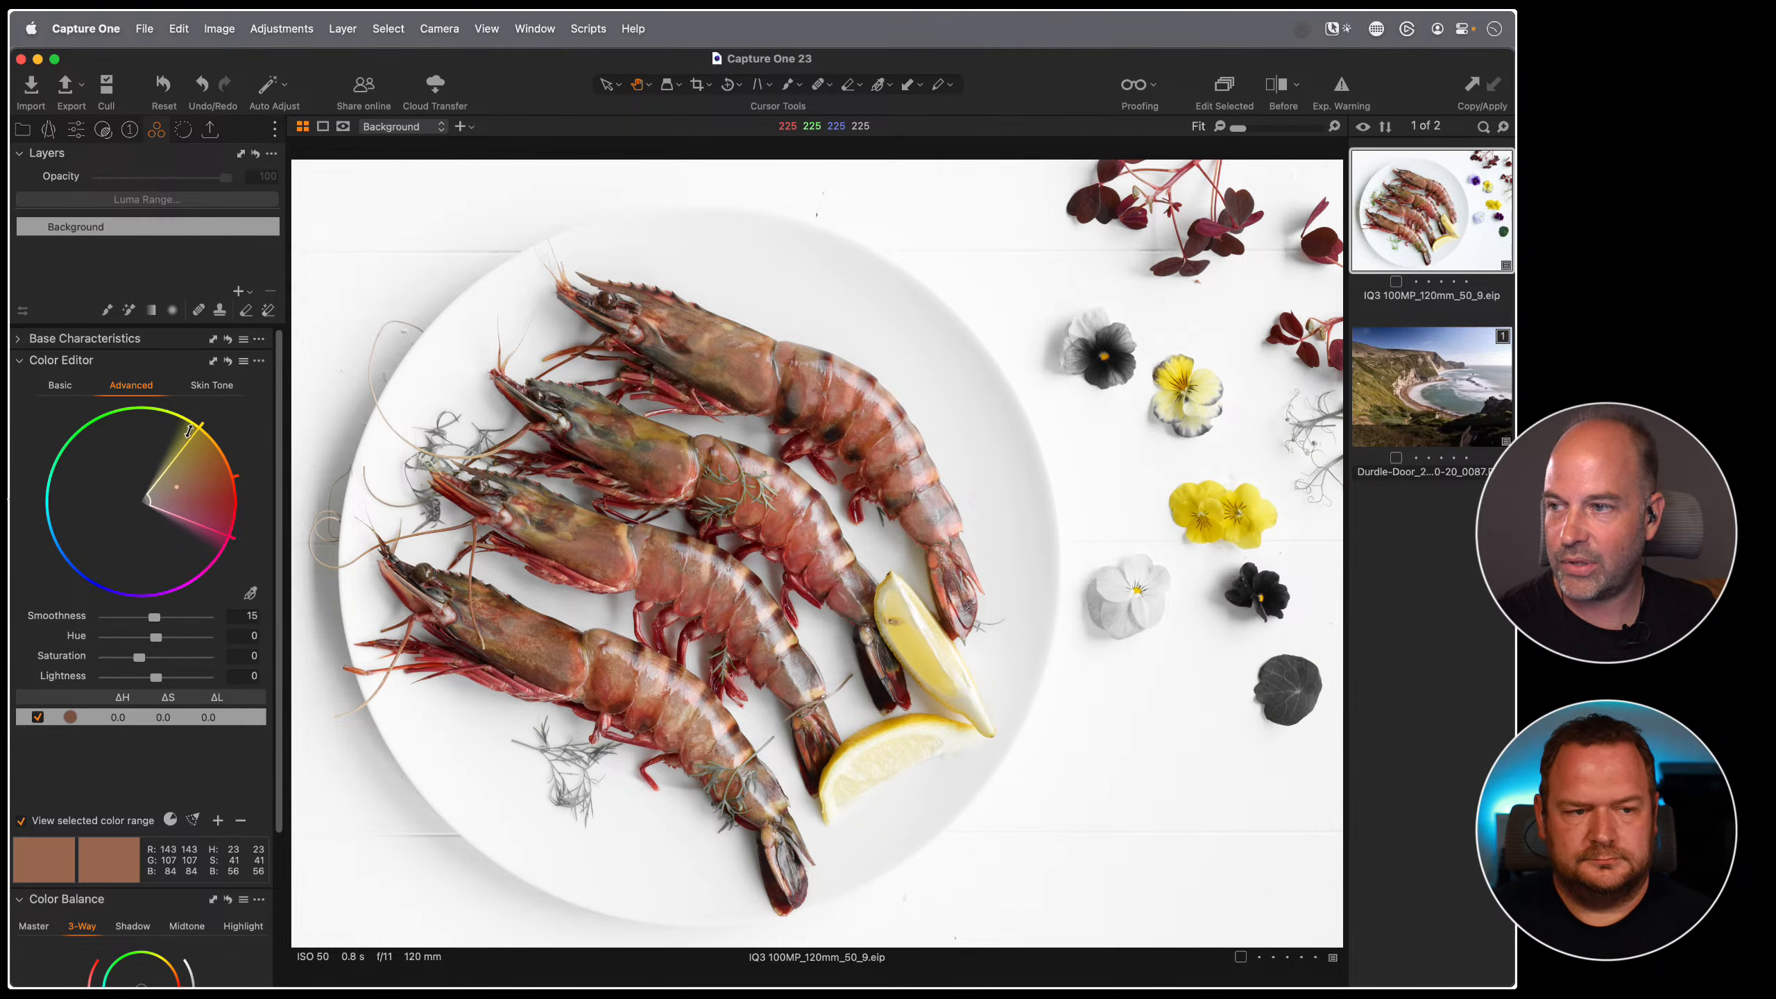
left_click(226, 360)
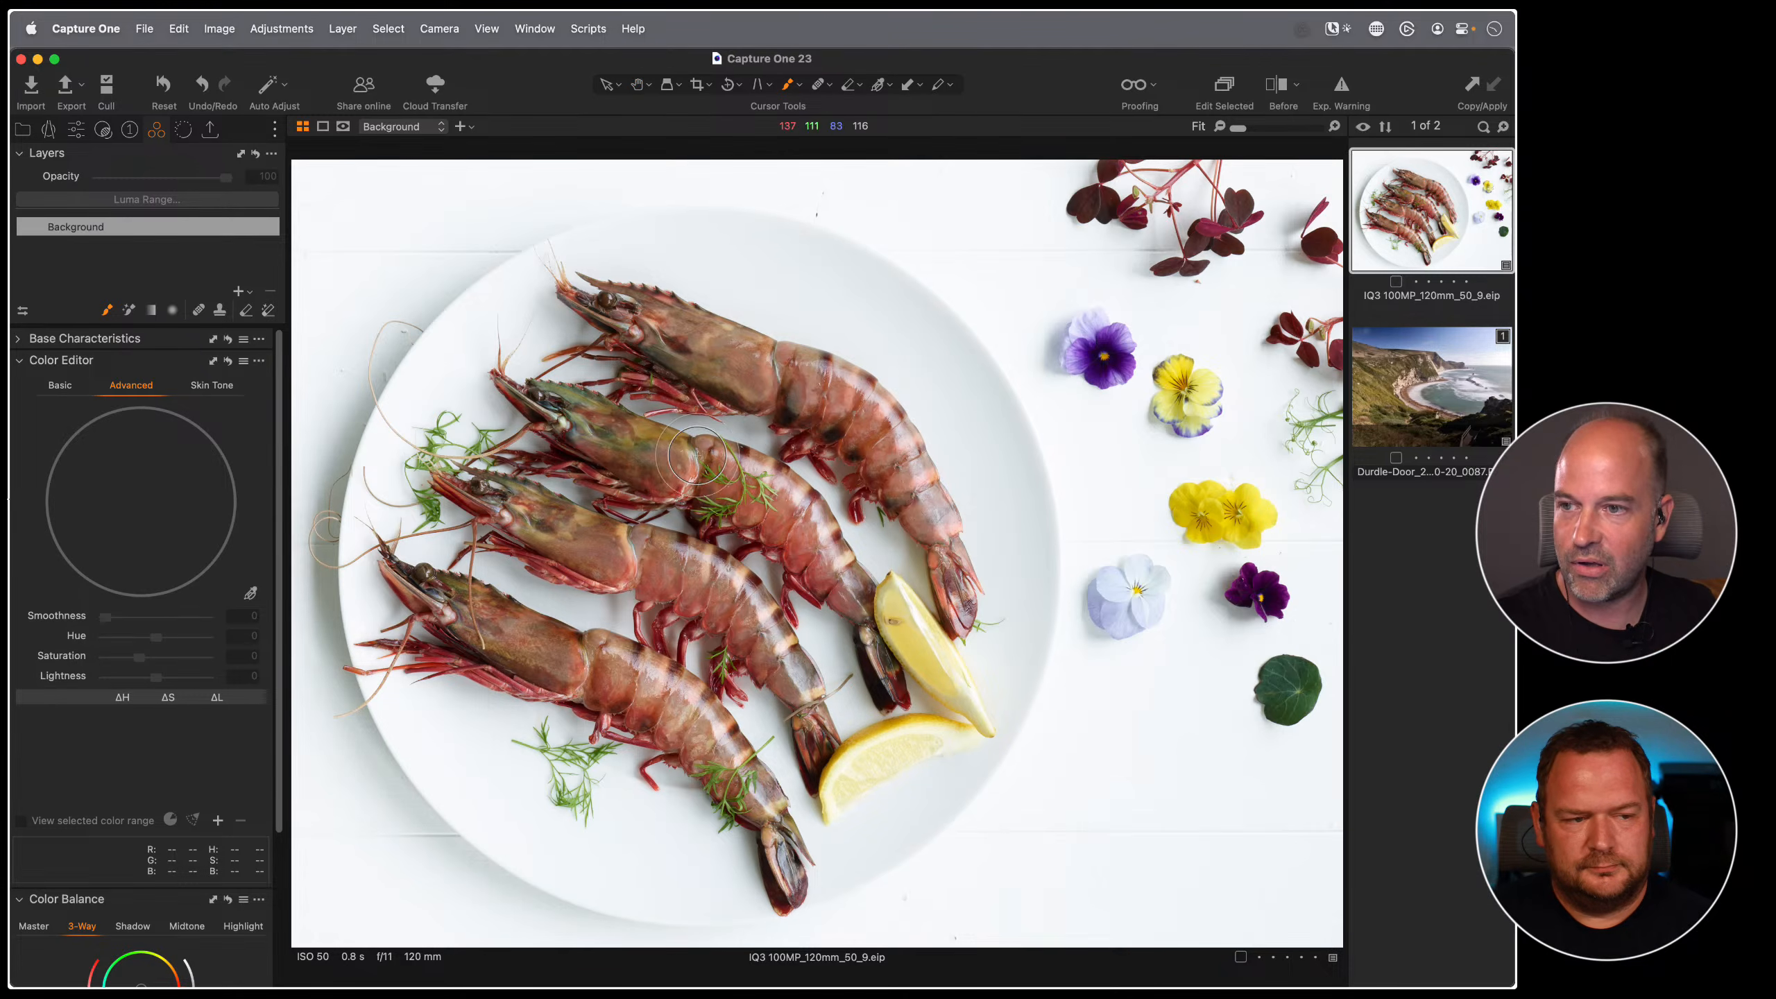
- Paint a mask over the four prawns on a new adjustment layer with a brush of size 910 and hardness 49, and hide it
right_click(682, 455)
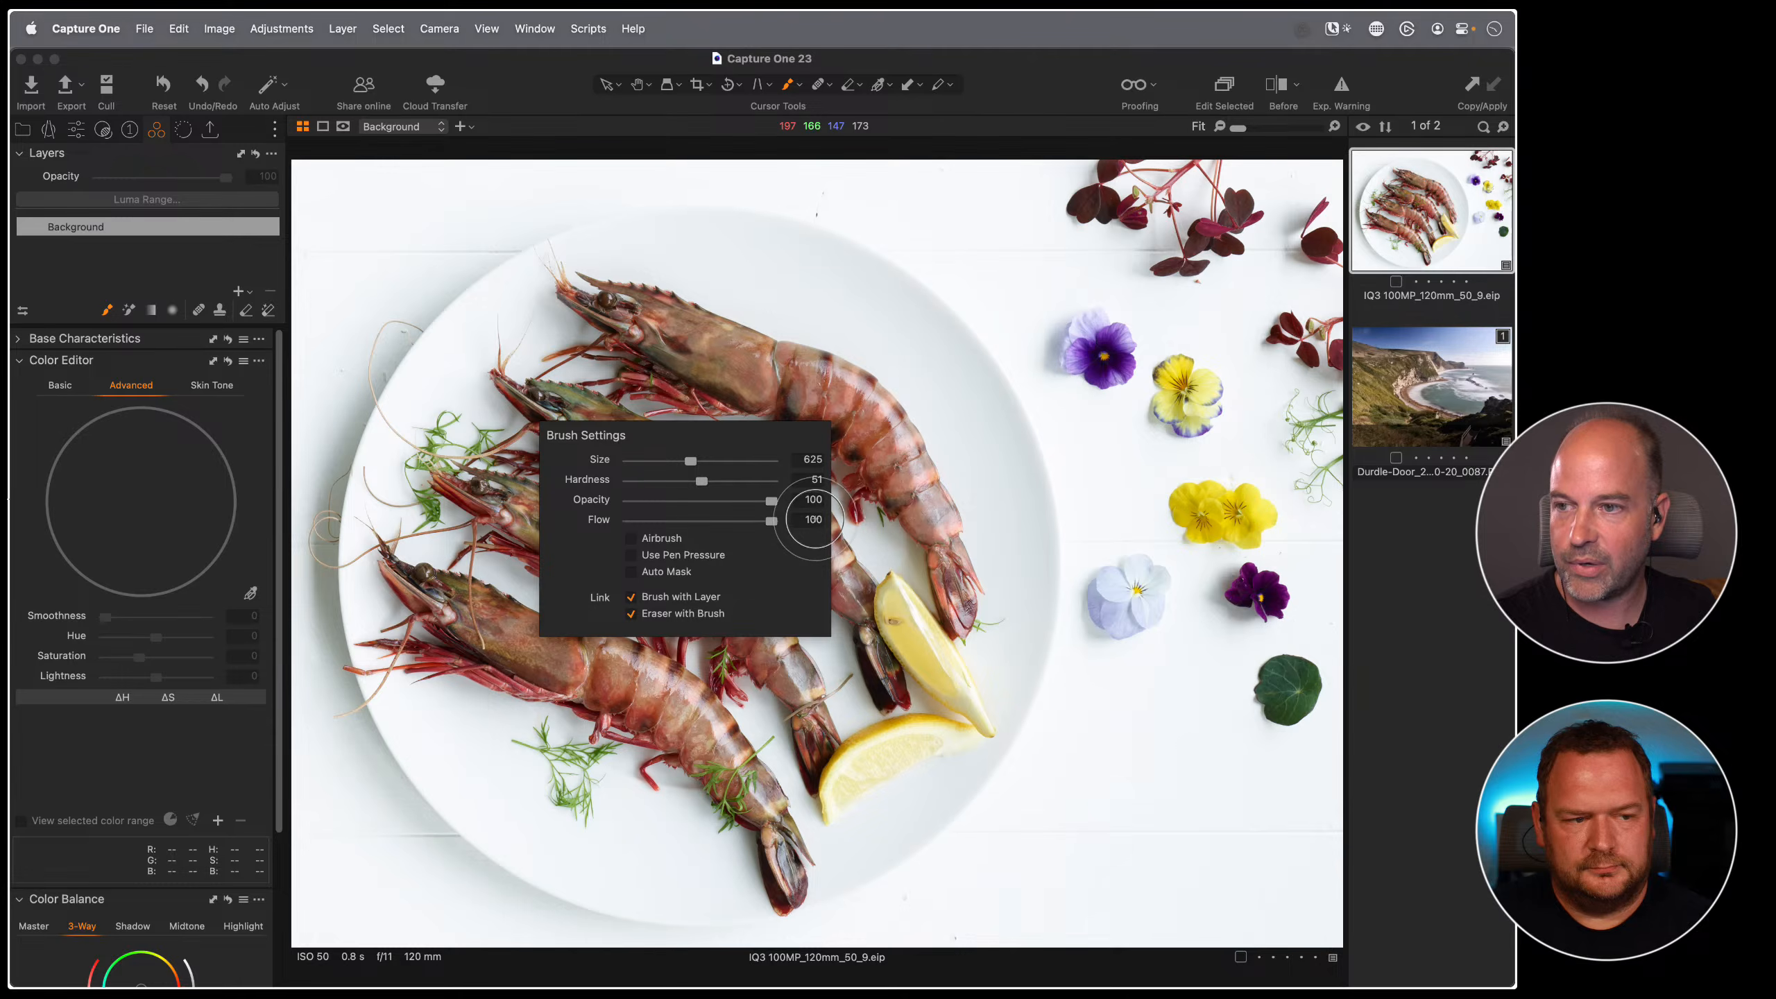
left_click_drag(693, 462, 699, 480)
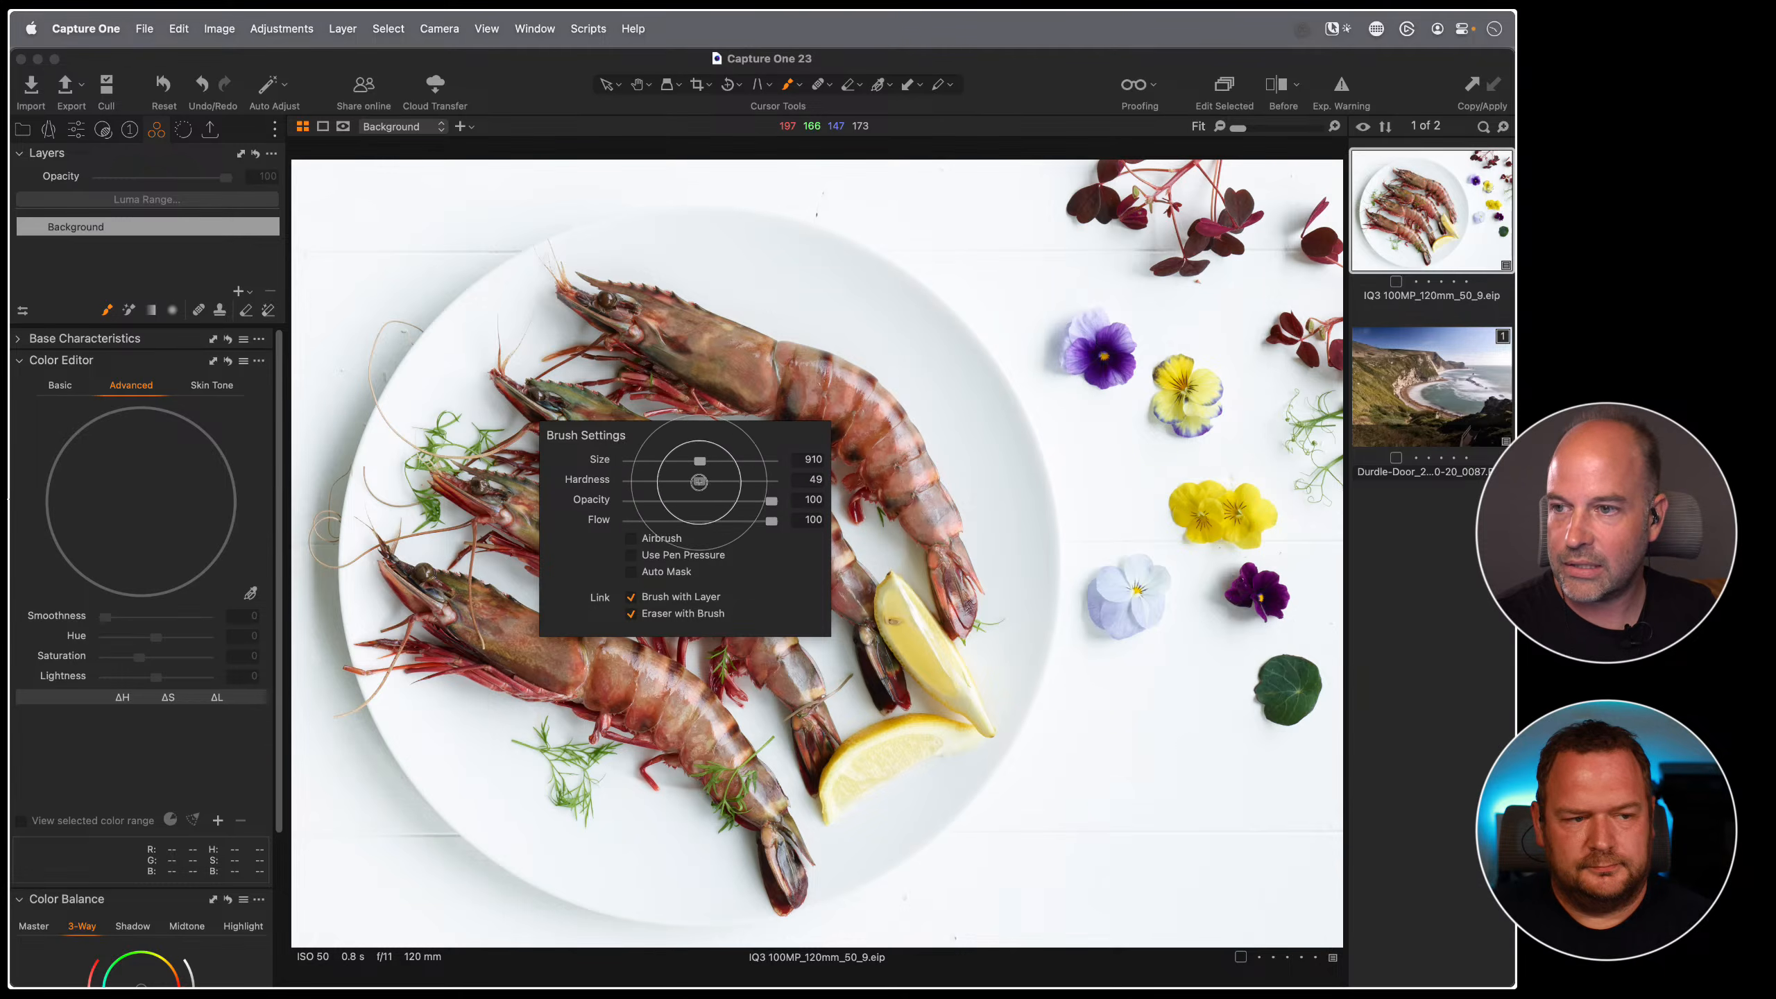
left_click(634, 318)
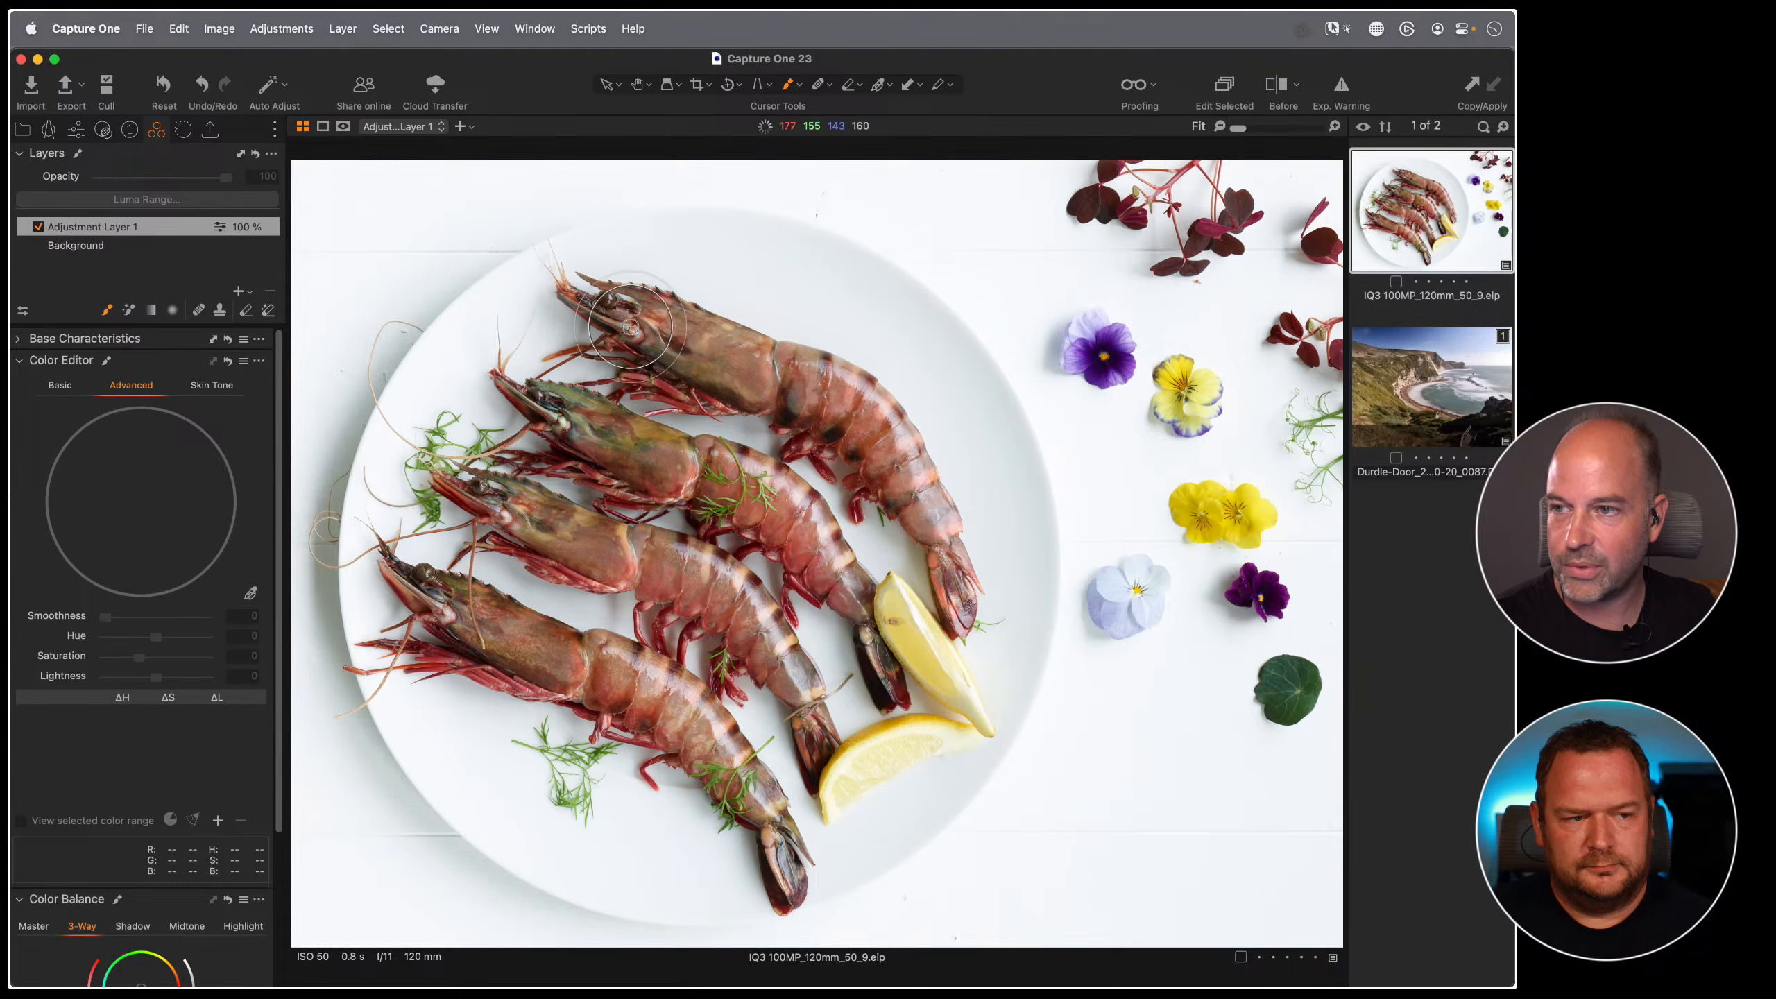
mouse_move(634, 319)
left_mouse_down()
mouse_move(688, 343)
mouse_move(609, 315)
mouse_move(829, 400)
mouse_move(969, 582)
mouse_move(971, 566)
mouse_move(799, 537)
mouse_move(636, 421)
mouse_move(507, 394)
mouse_move(811, 571)
mouse_move(790, 581)
mouse_move(827, 662)
mouse_move(782, 690)
mouse_move(652, 570)
mouse_move(451, 479)
mouse_move(368, 634)
mouse_move(730, 781)
mouse_move(788, 876)
mouse_move(703, 733)
mouse_move(615, 659)
mouse_move(401, 572)
mouse_move(804, 707)
mouse_move(763, 737)
mouse_move(783, 699)
mouse_move(841, 681)
mouse_move(608, 430)
mouse_move(601, 367)
mouse_move(545, 343)
left_mouse_up()
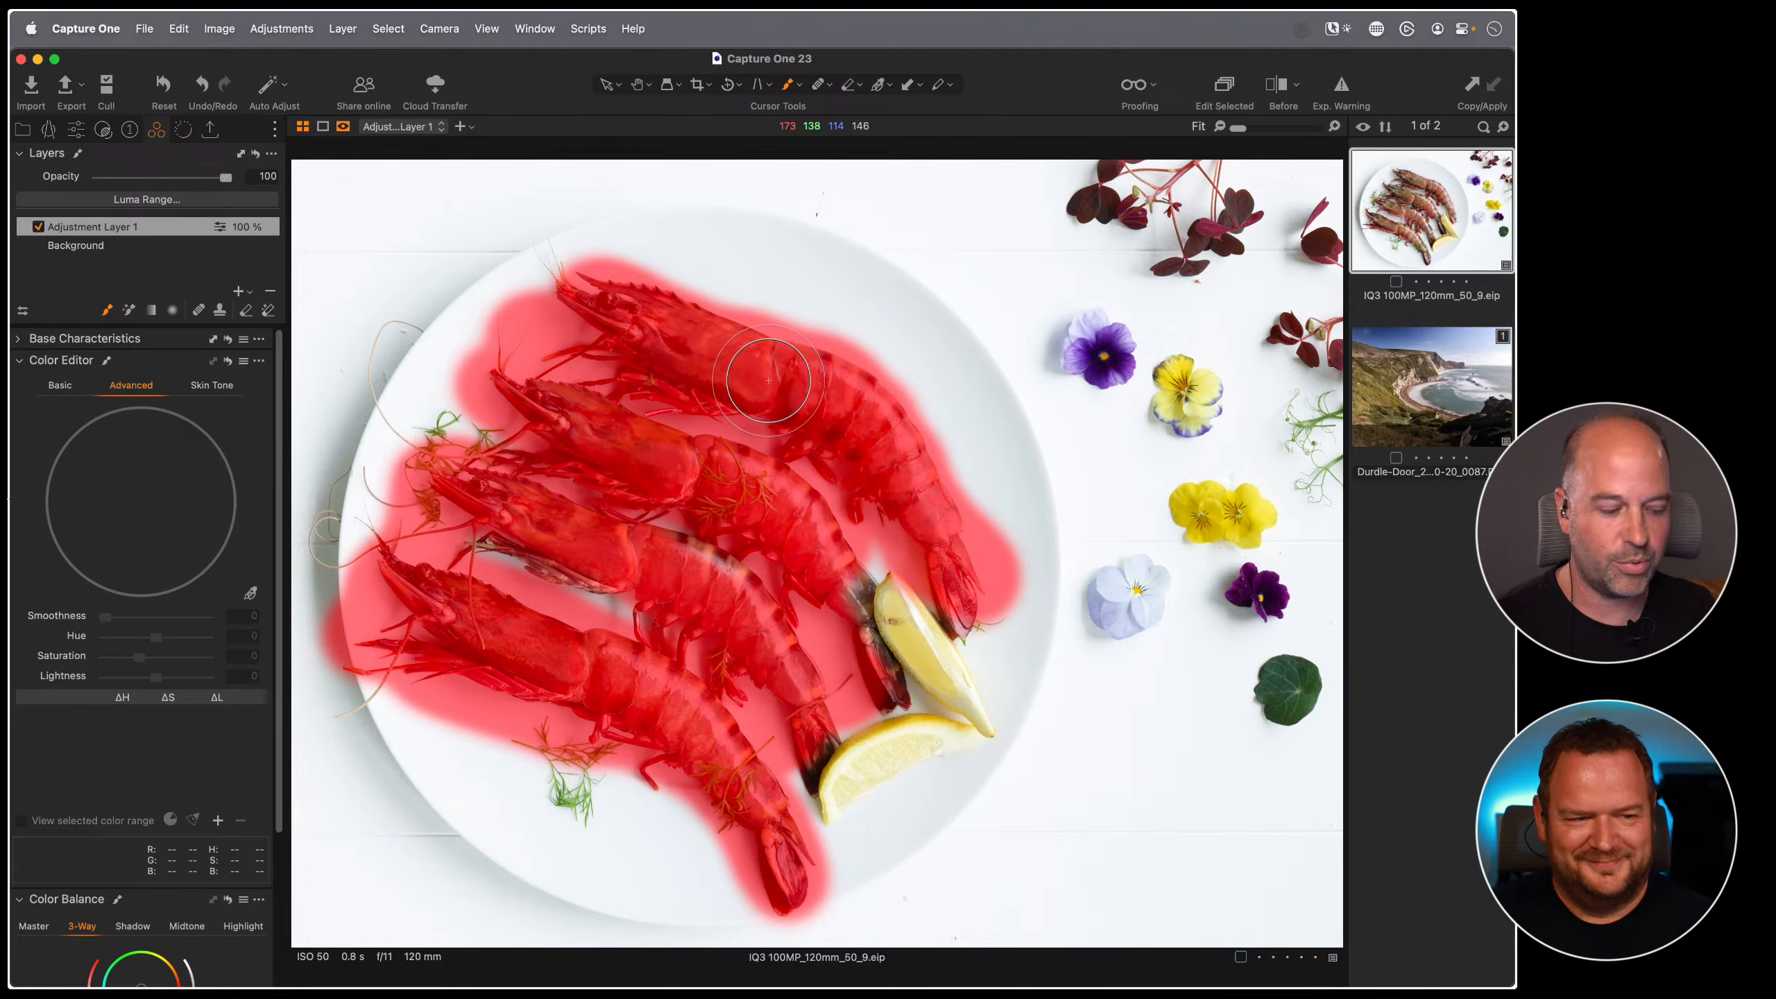
key("m")
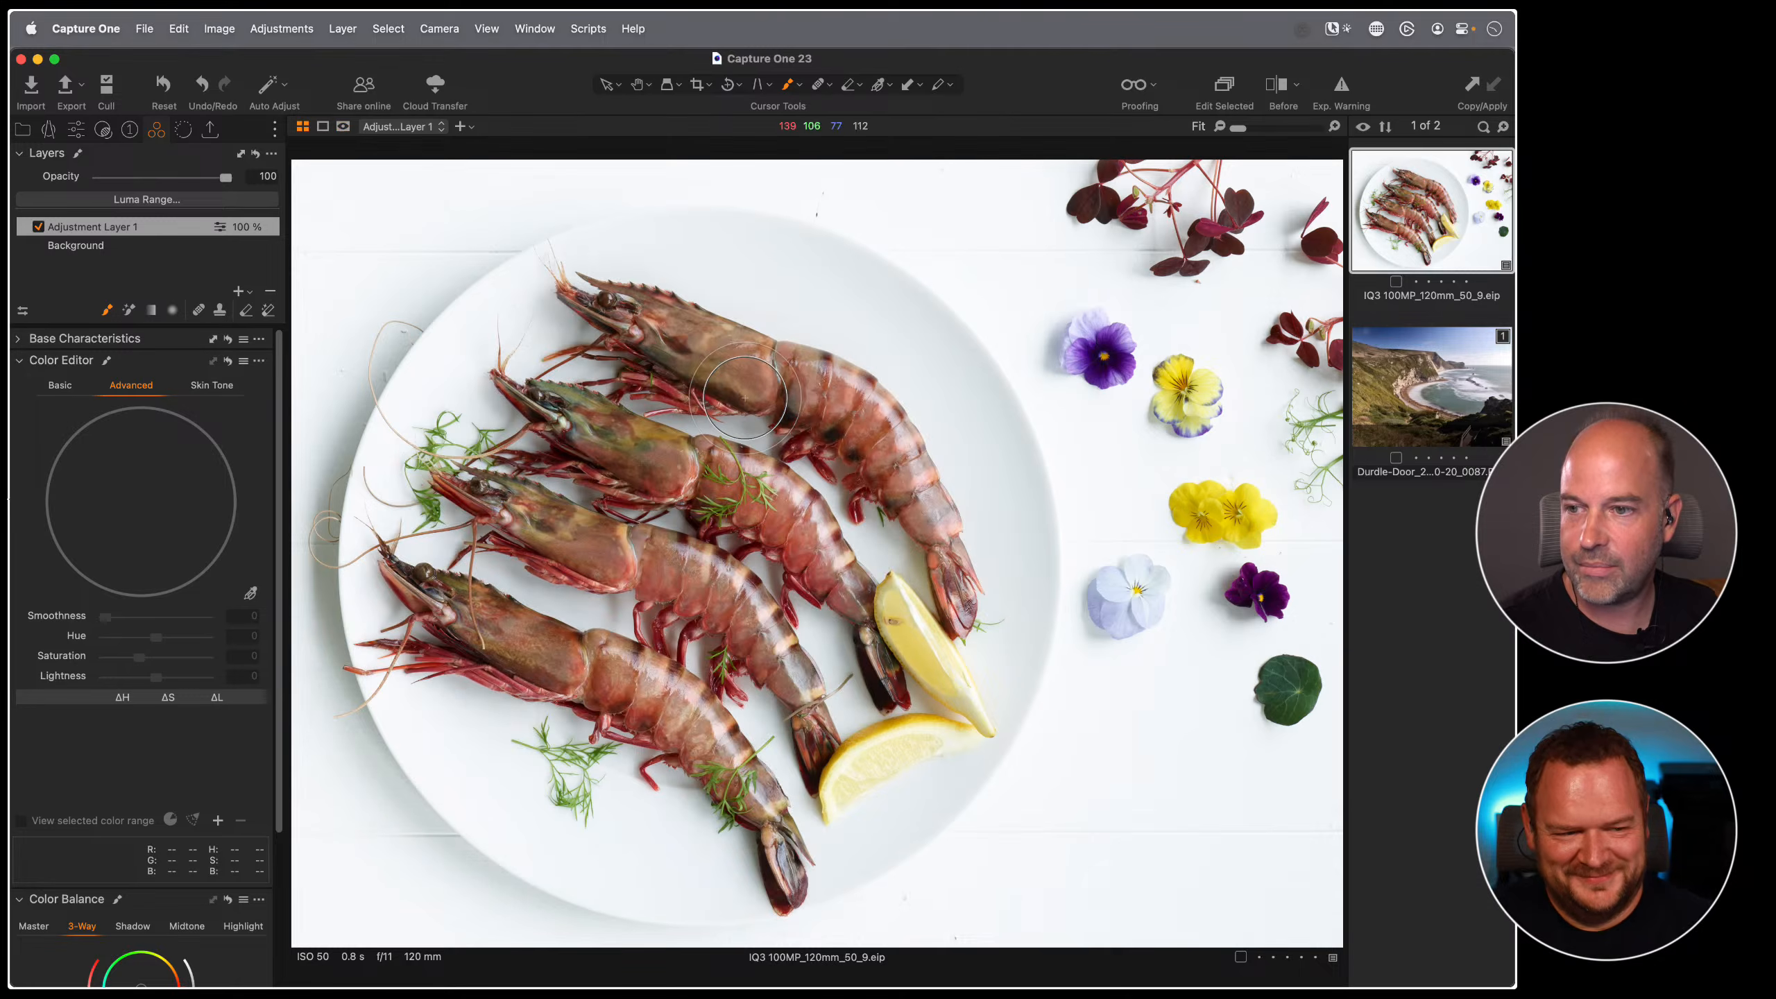
- Pick a color range from the prawn shell on the adjustment layer and set its saturation to 27.7 and lightness to -17.3
left_click(601, 556)
left_click_drag(200, 486, 203, 526)
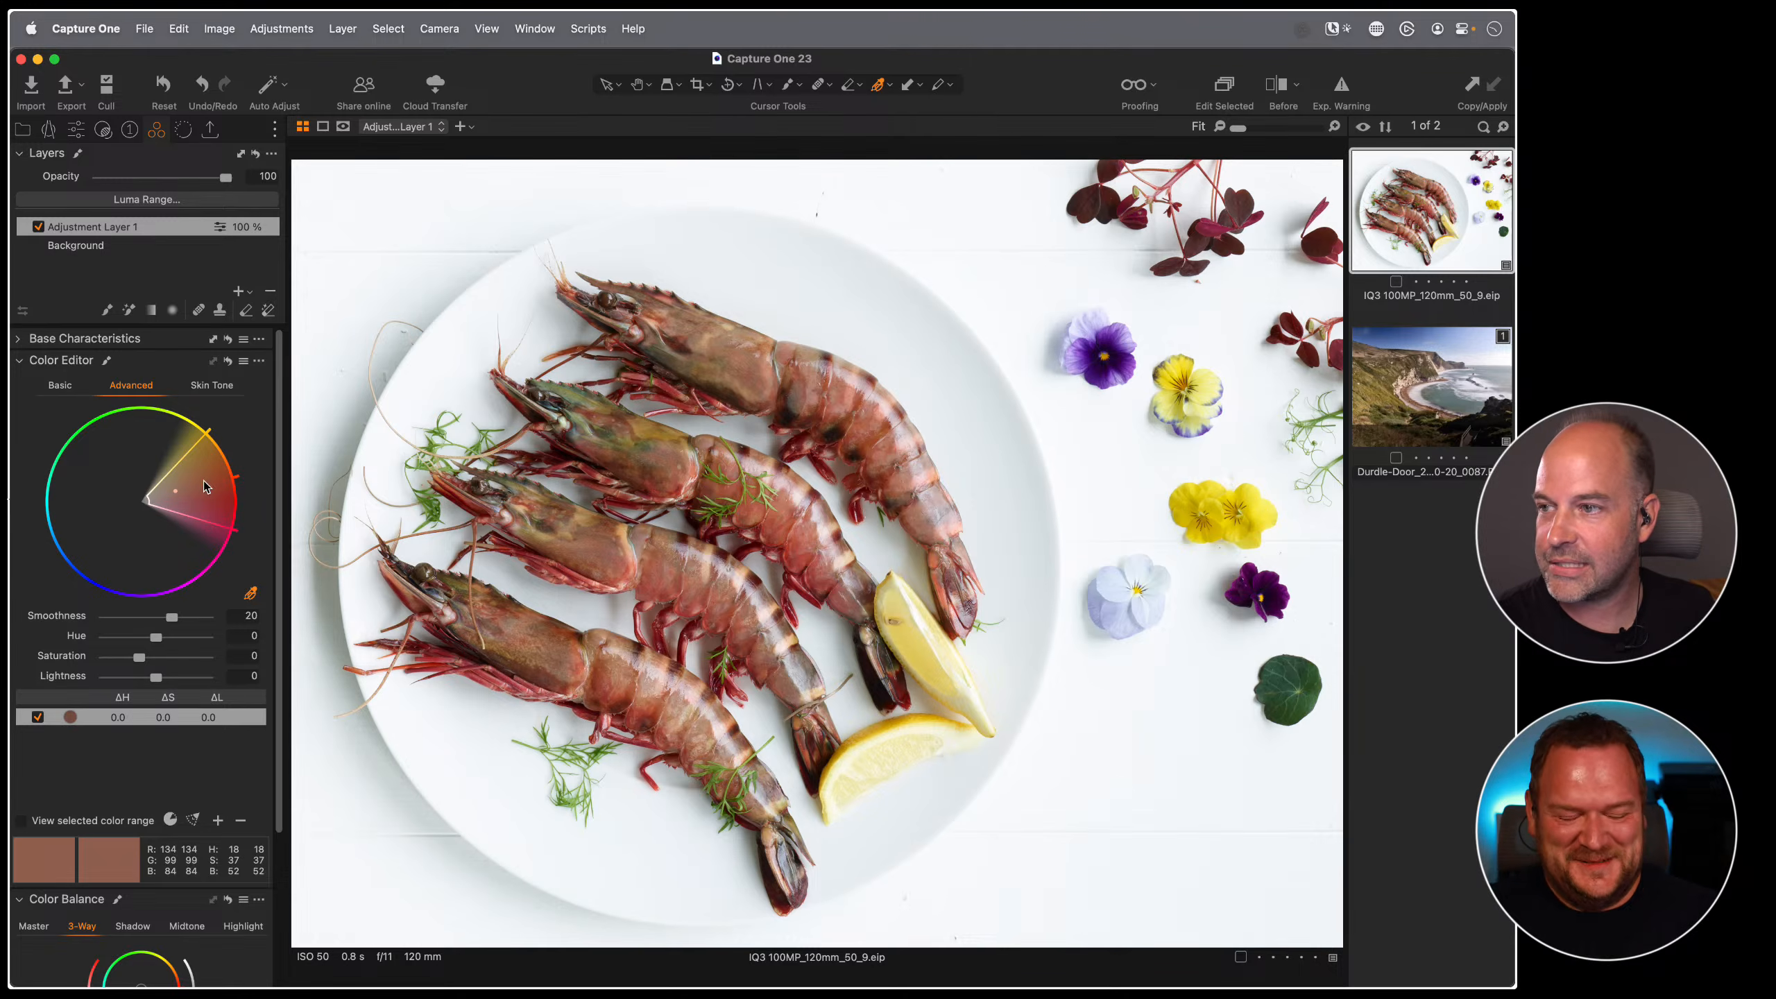
left_click_drag(140, 661, 181, 658)
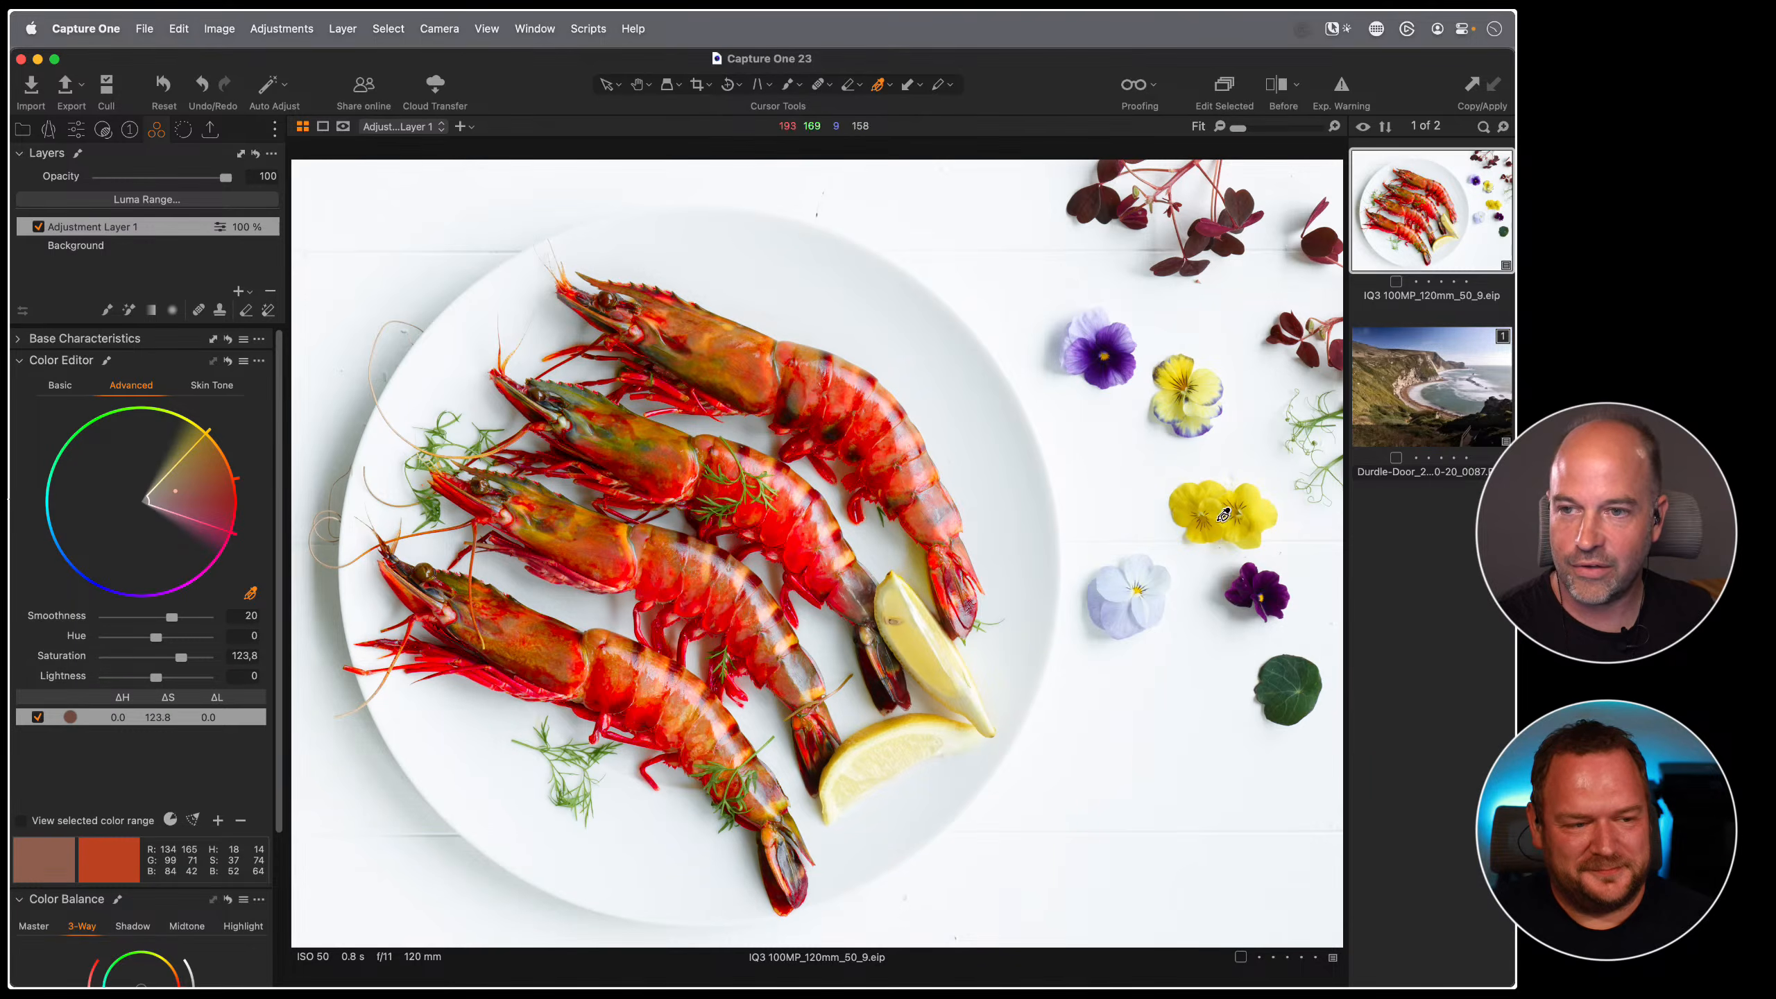
left_click(150, 658)
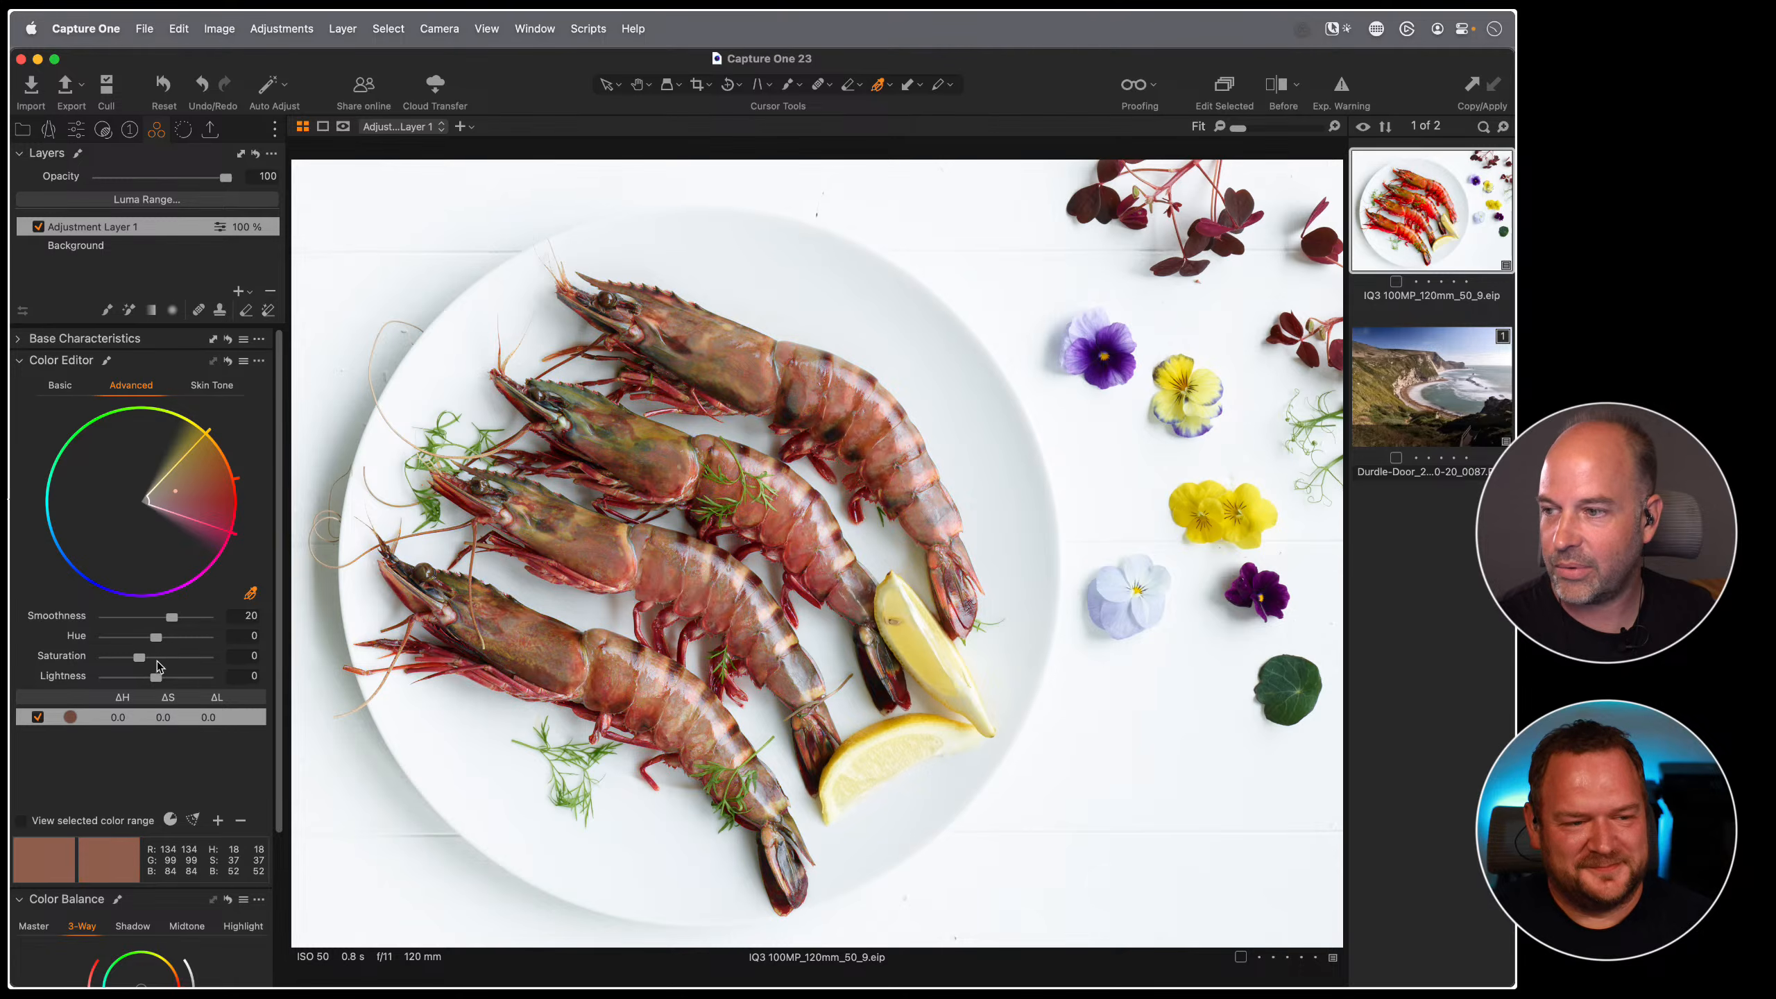
left_click_drag(153, 673, 145, 674)
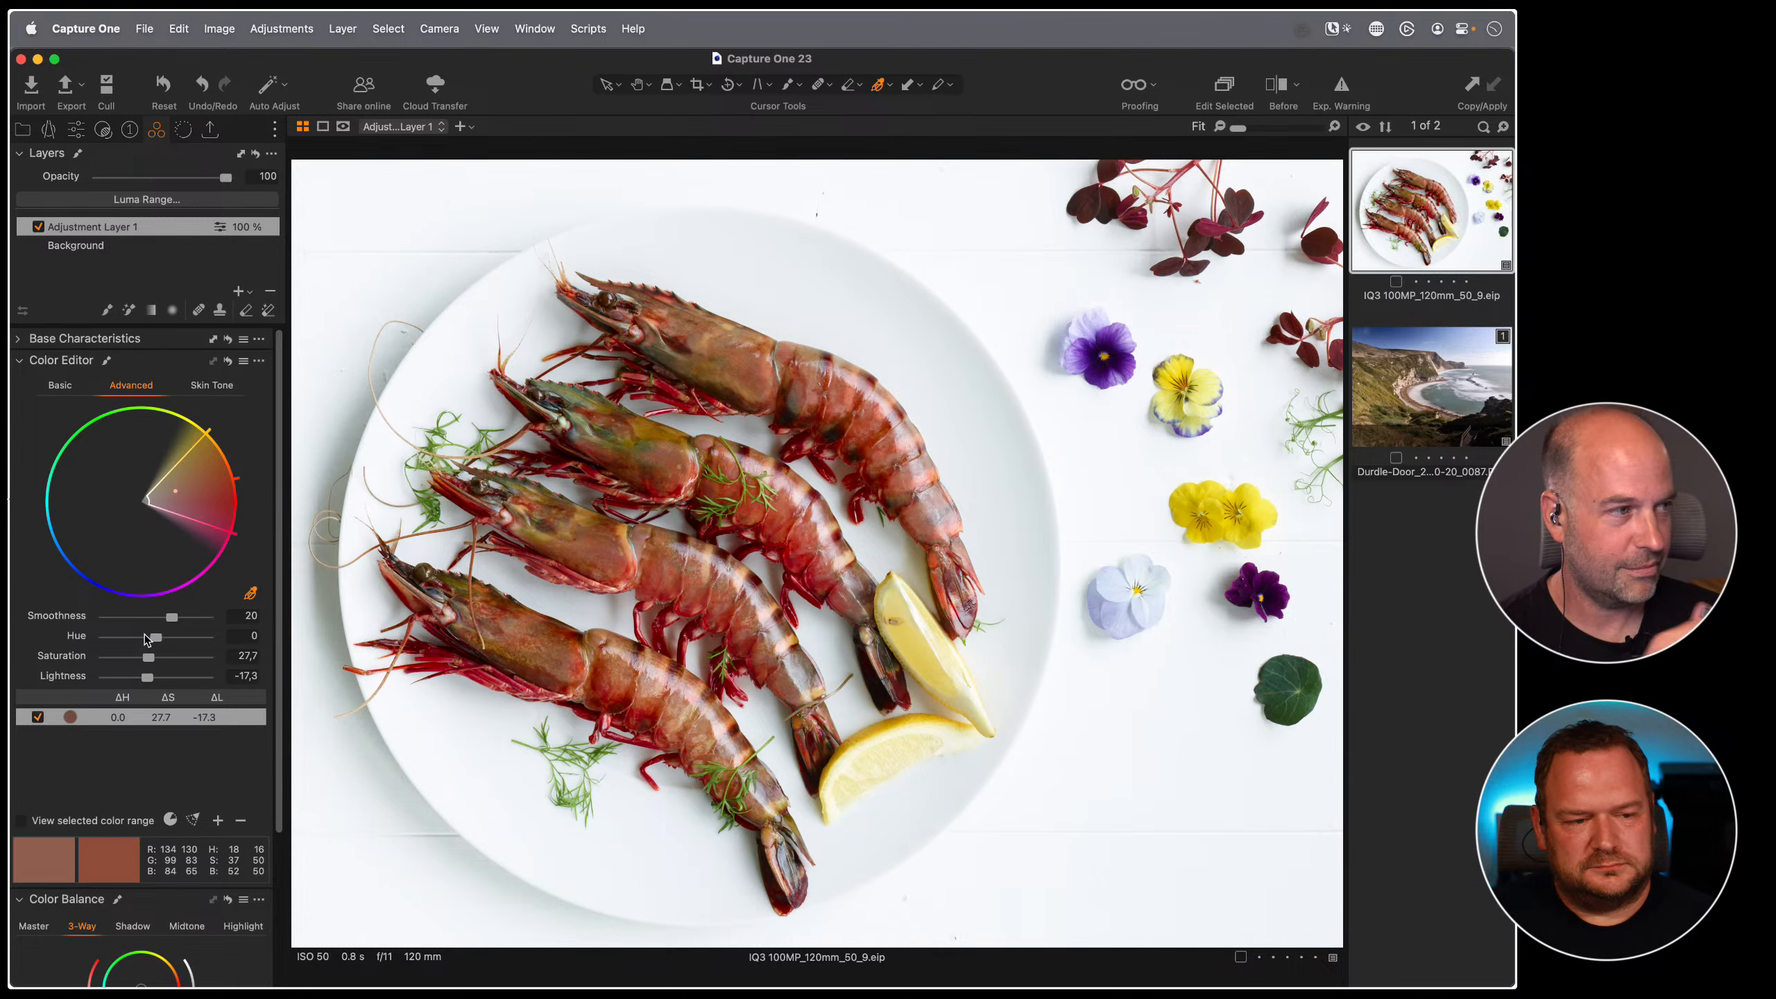
- Clear the adjustment layer's mask and set the Magic Brush to a tolerance of 13 and refine edge of 45
right_click(145, 224)
left_click(172, 236)
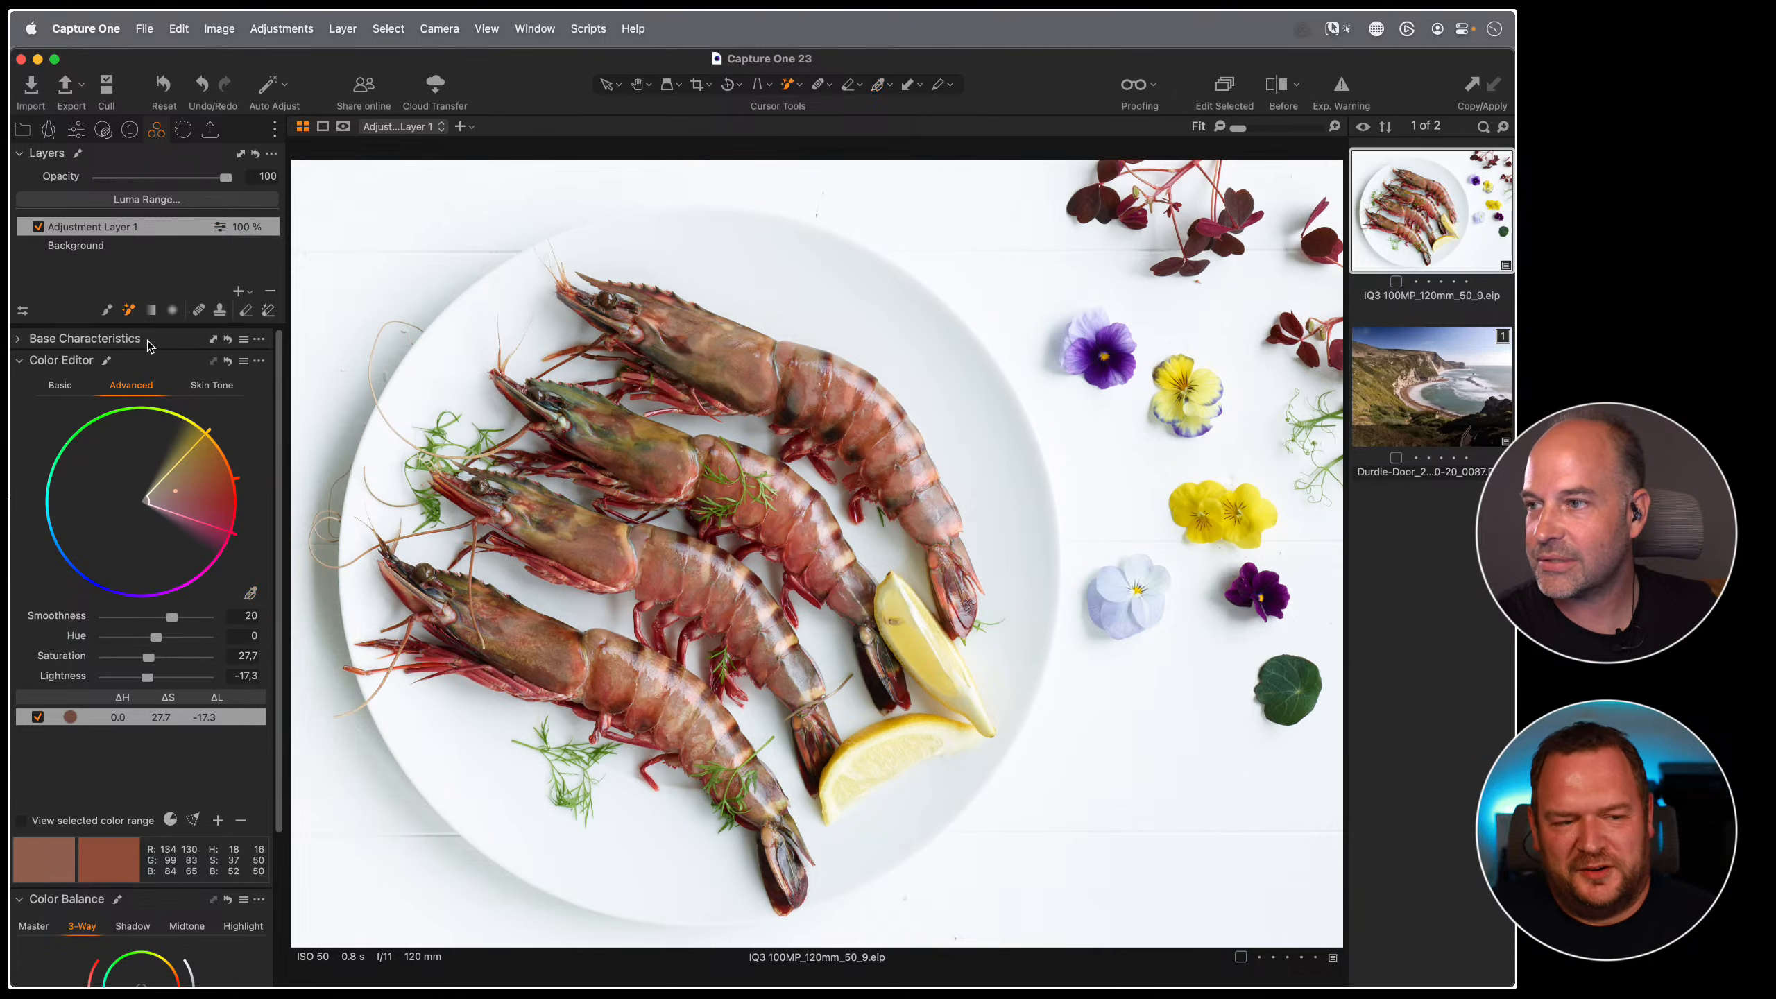
right_click(654, 475)
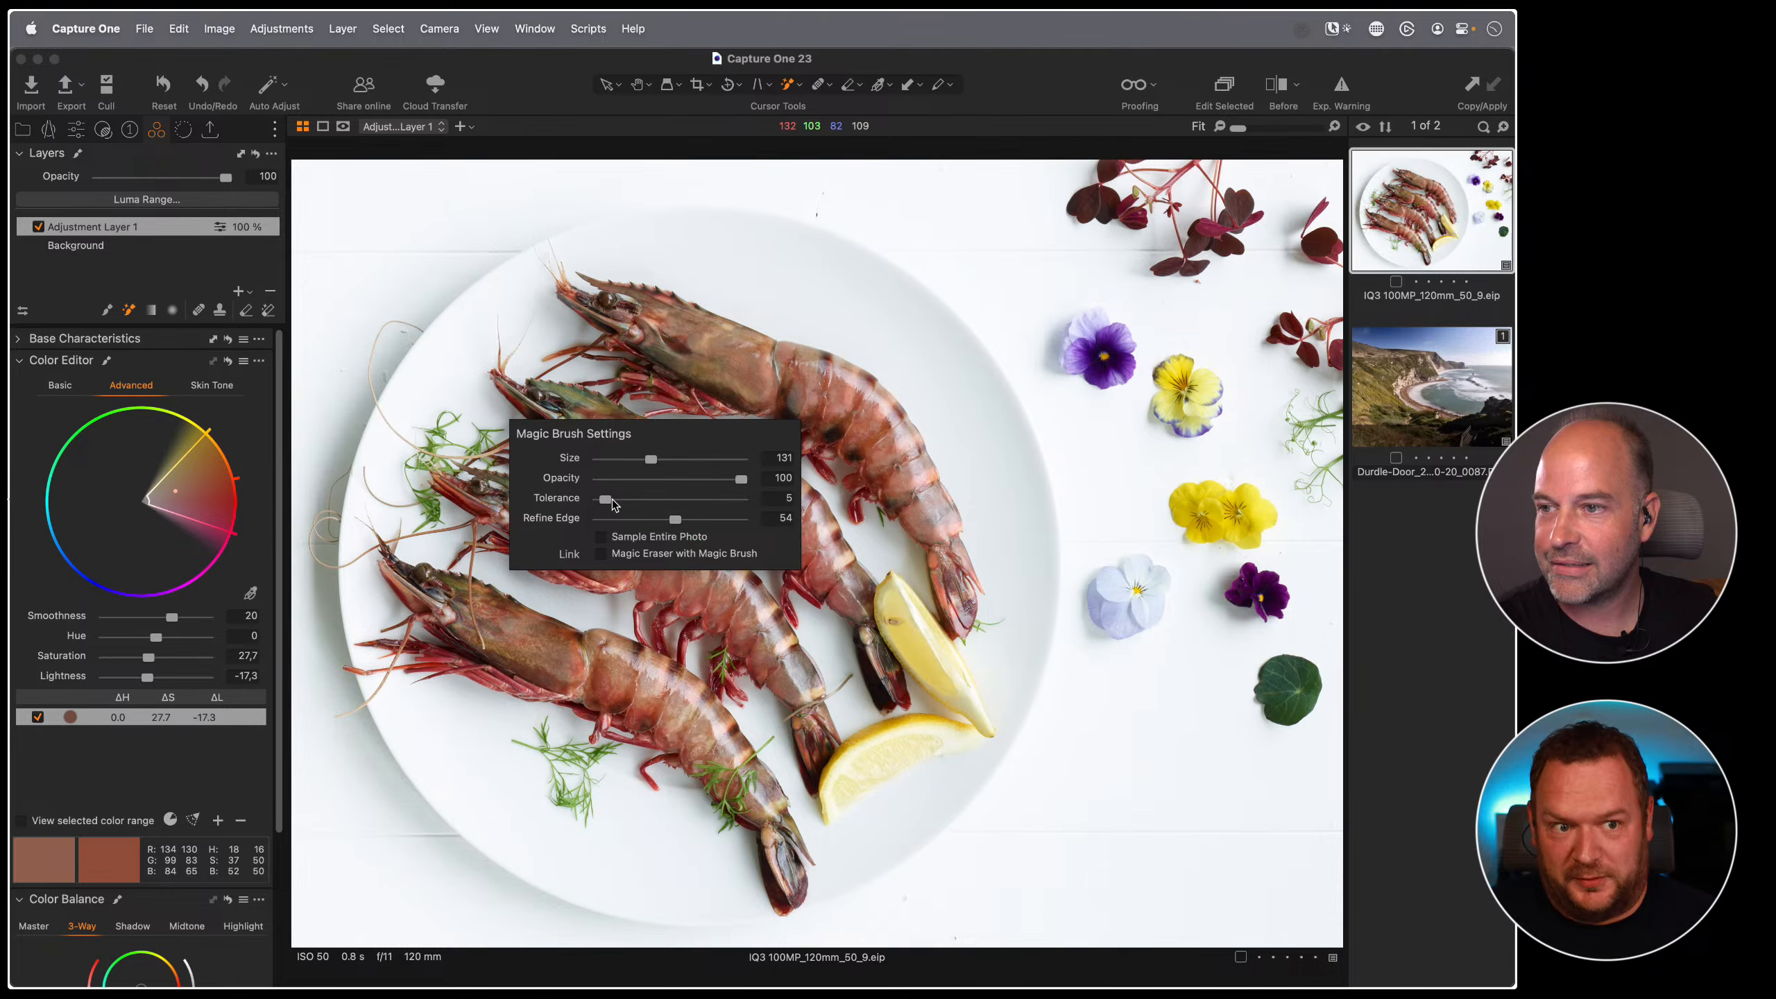
left_click_drag(612, 503, 667, 523)
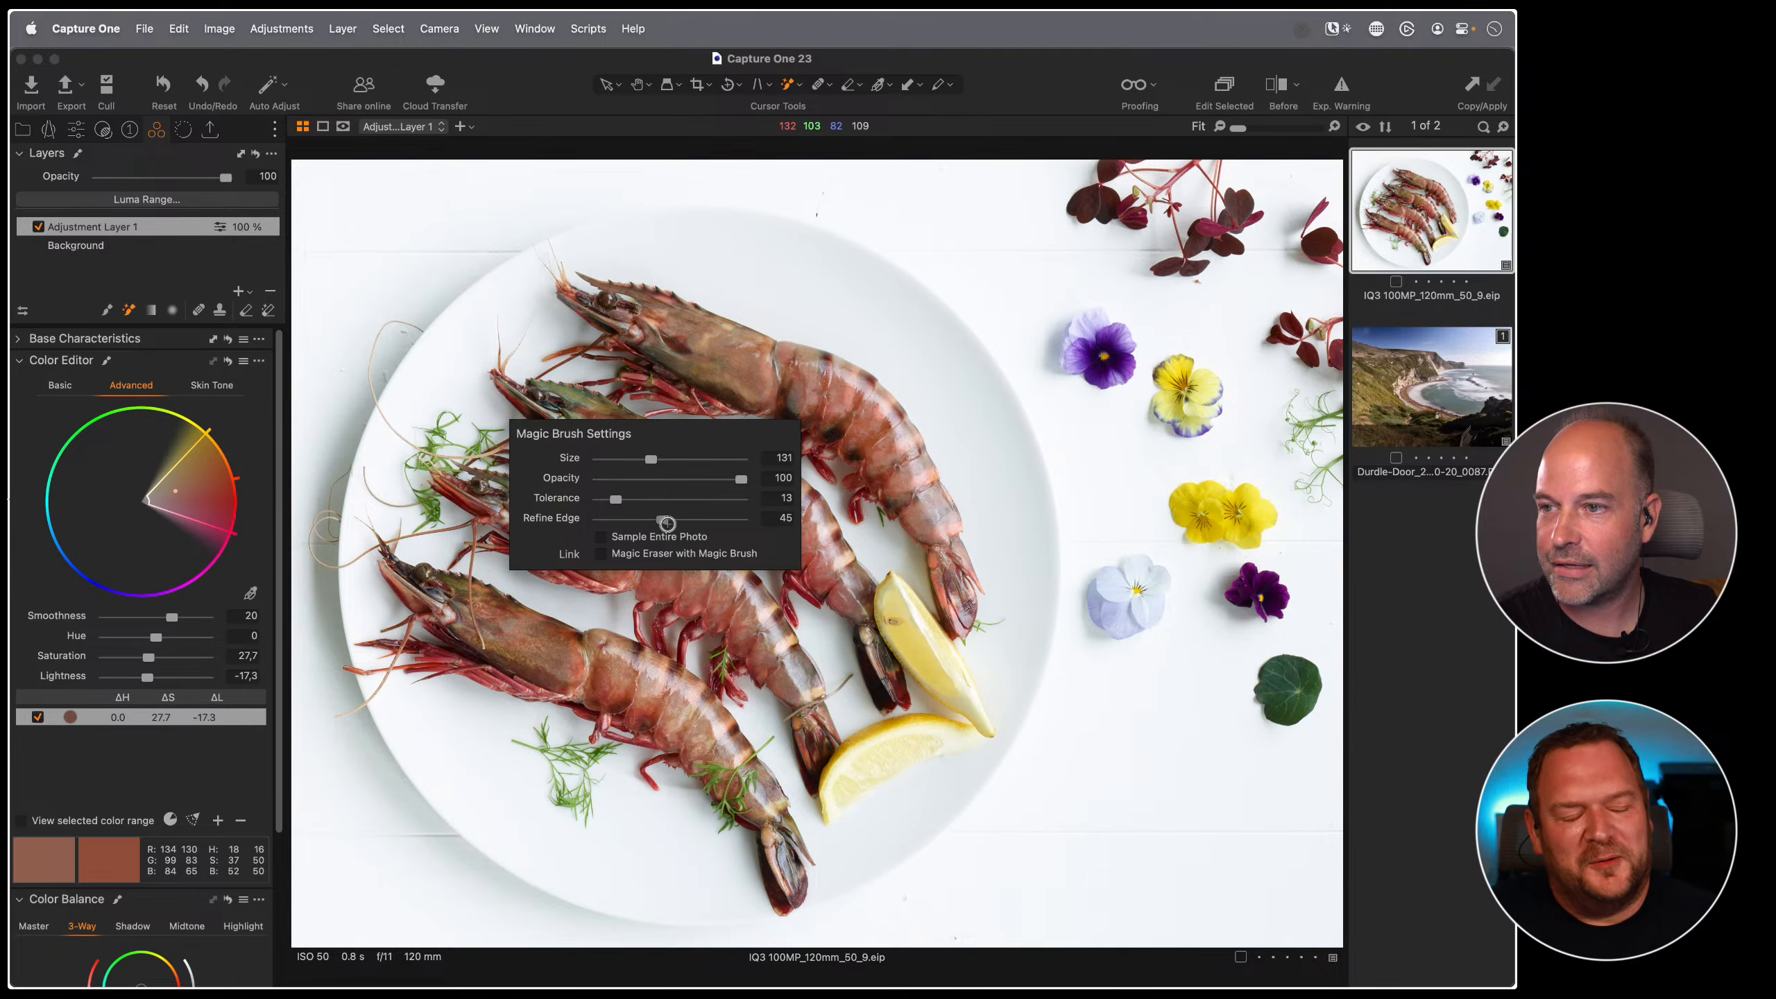
- Mask the bodies, heads and tails of all four prawns with Magic Brush strokes, filling the missed shell areas
left_click_drag(626, 444, 697, 479)
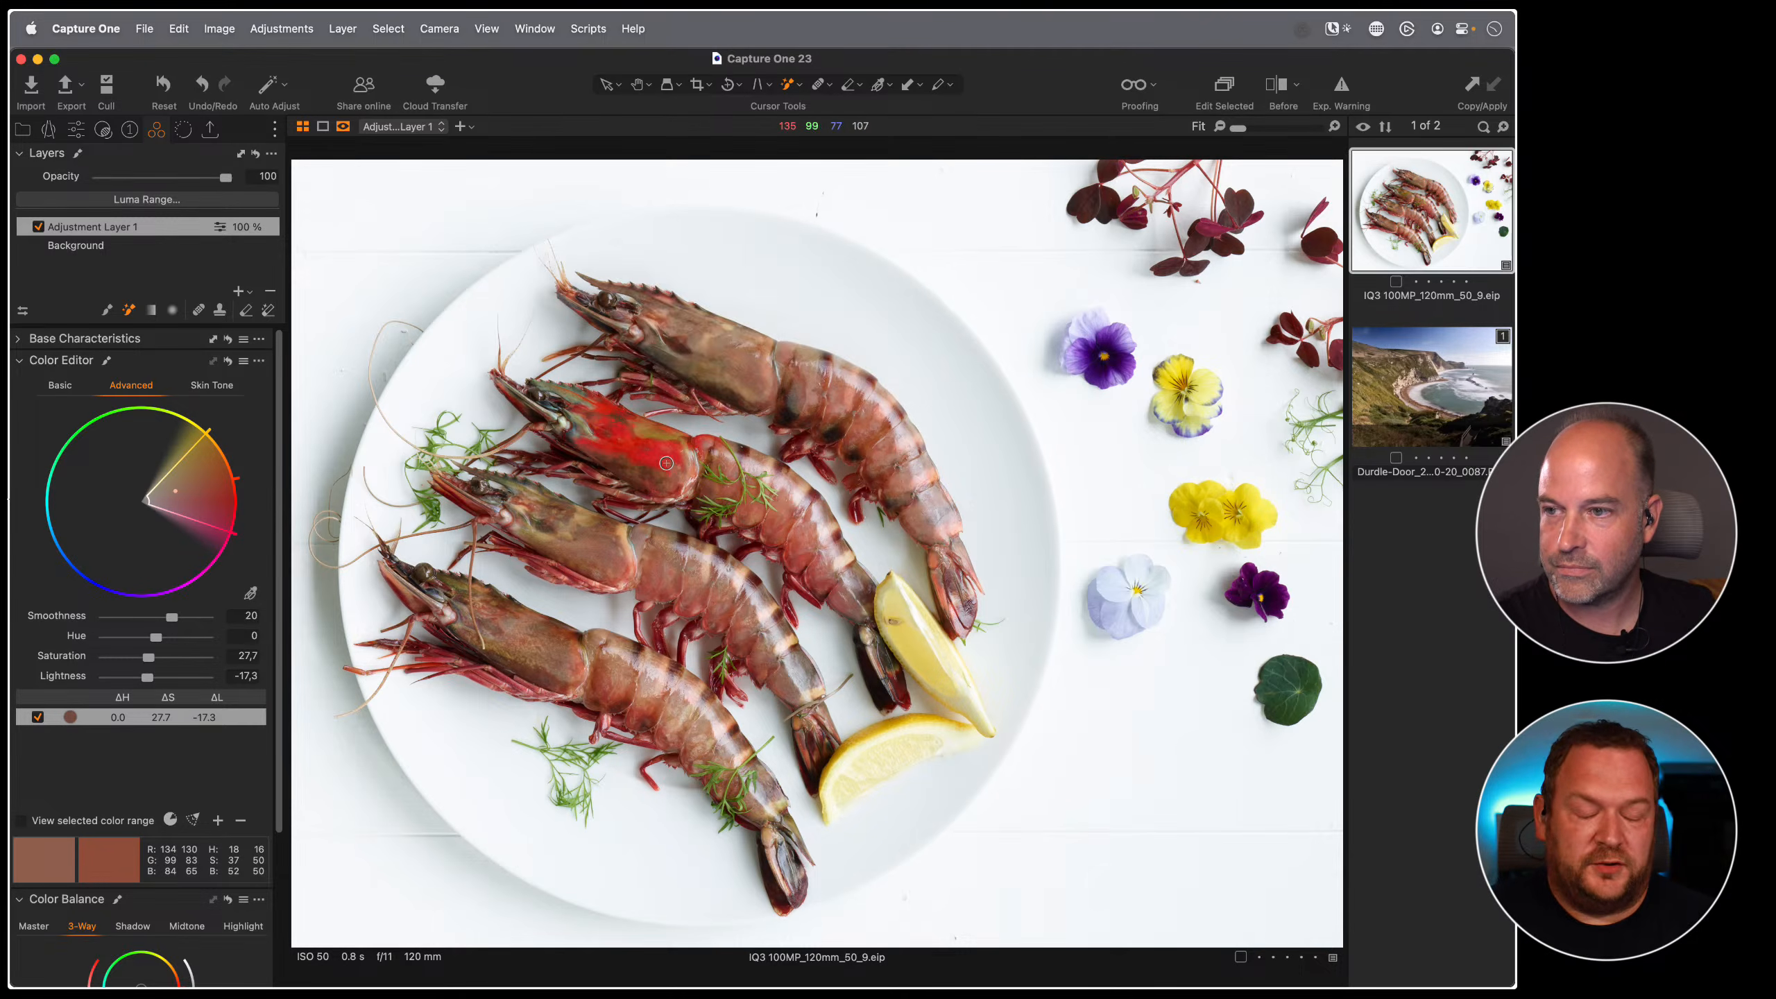
mouse_move(706, 473)
left_mouse_down()
mouse_move(742, 490)
mouse_move(790, 464)
left_mouse_up()
left_click_drag(741, 383, 709, 347)
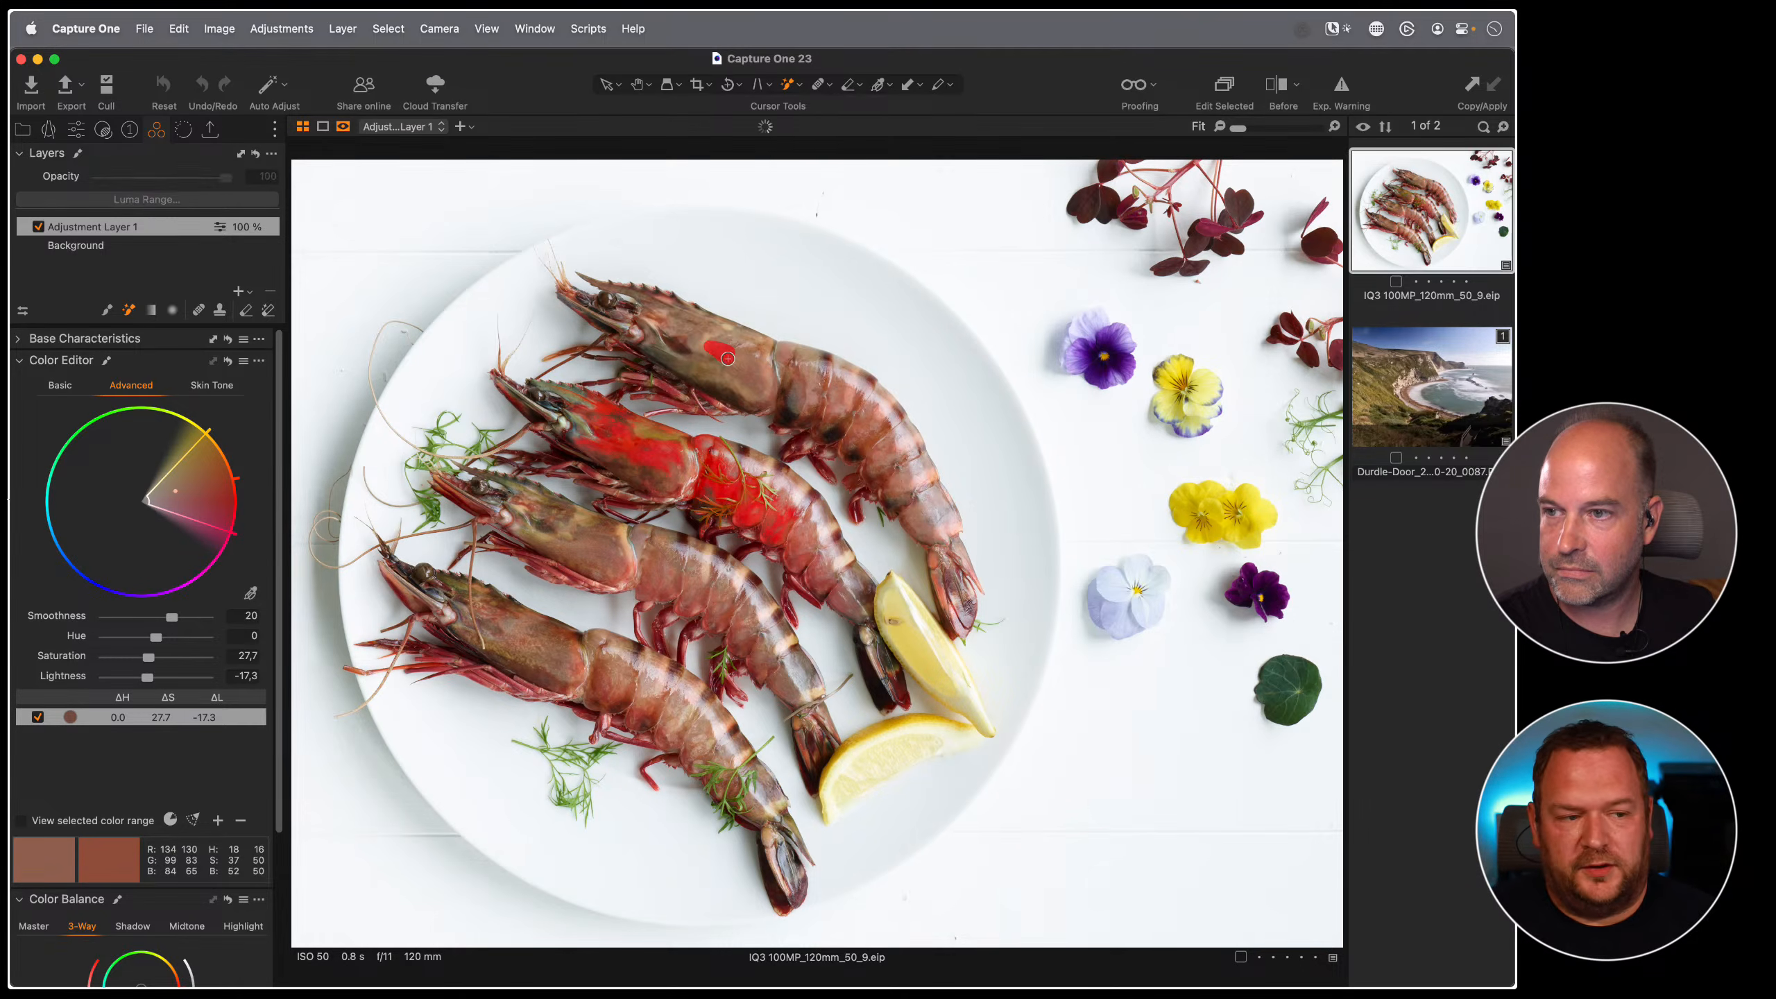
left_click_drag(850, 408, 905, 467)
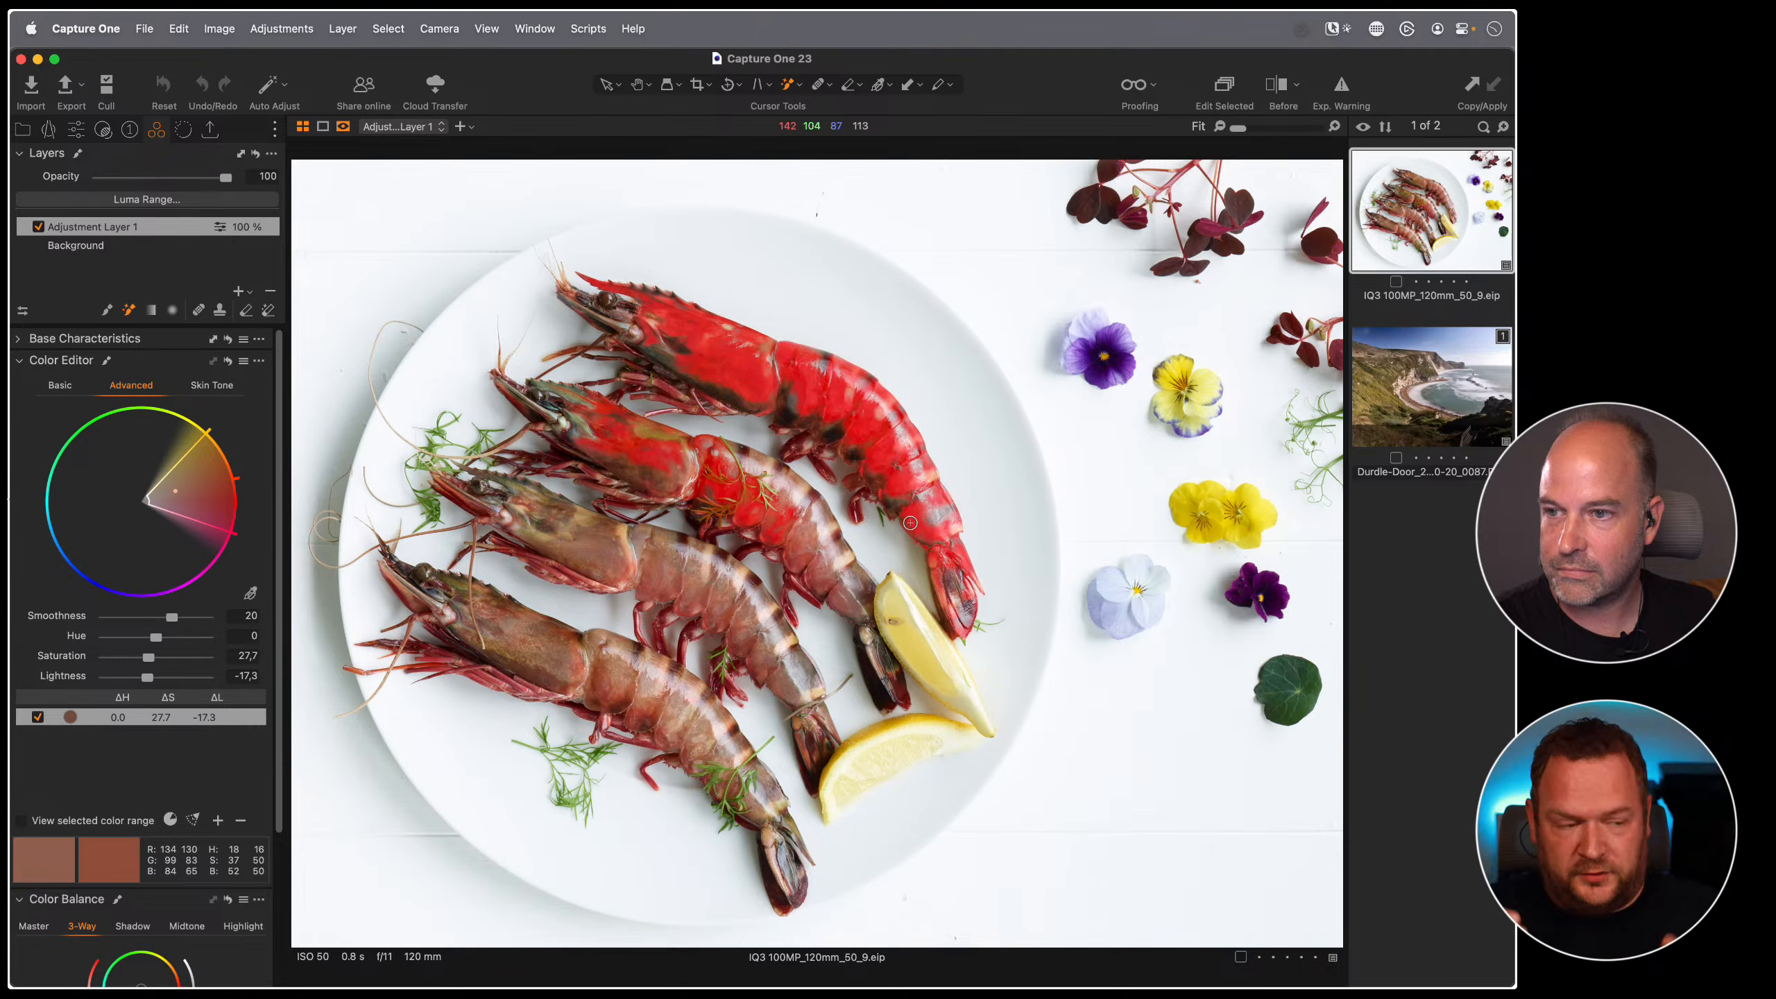
left_click_drag(606, 554, 749, 611)
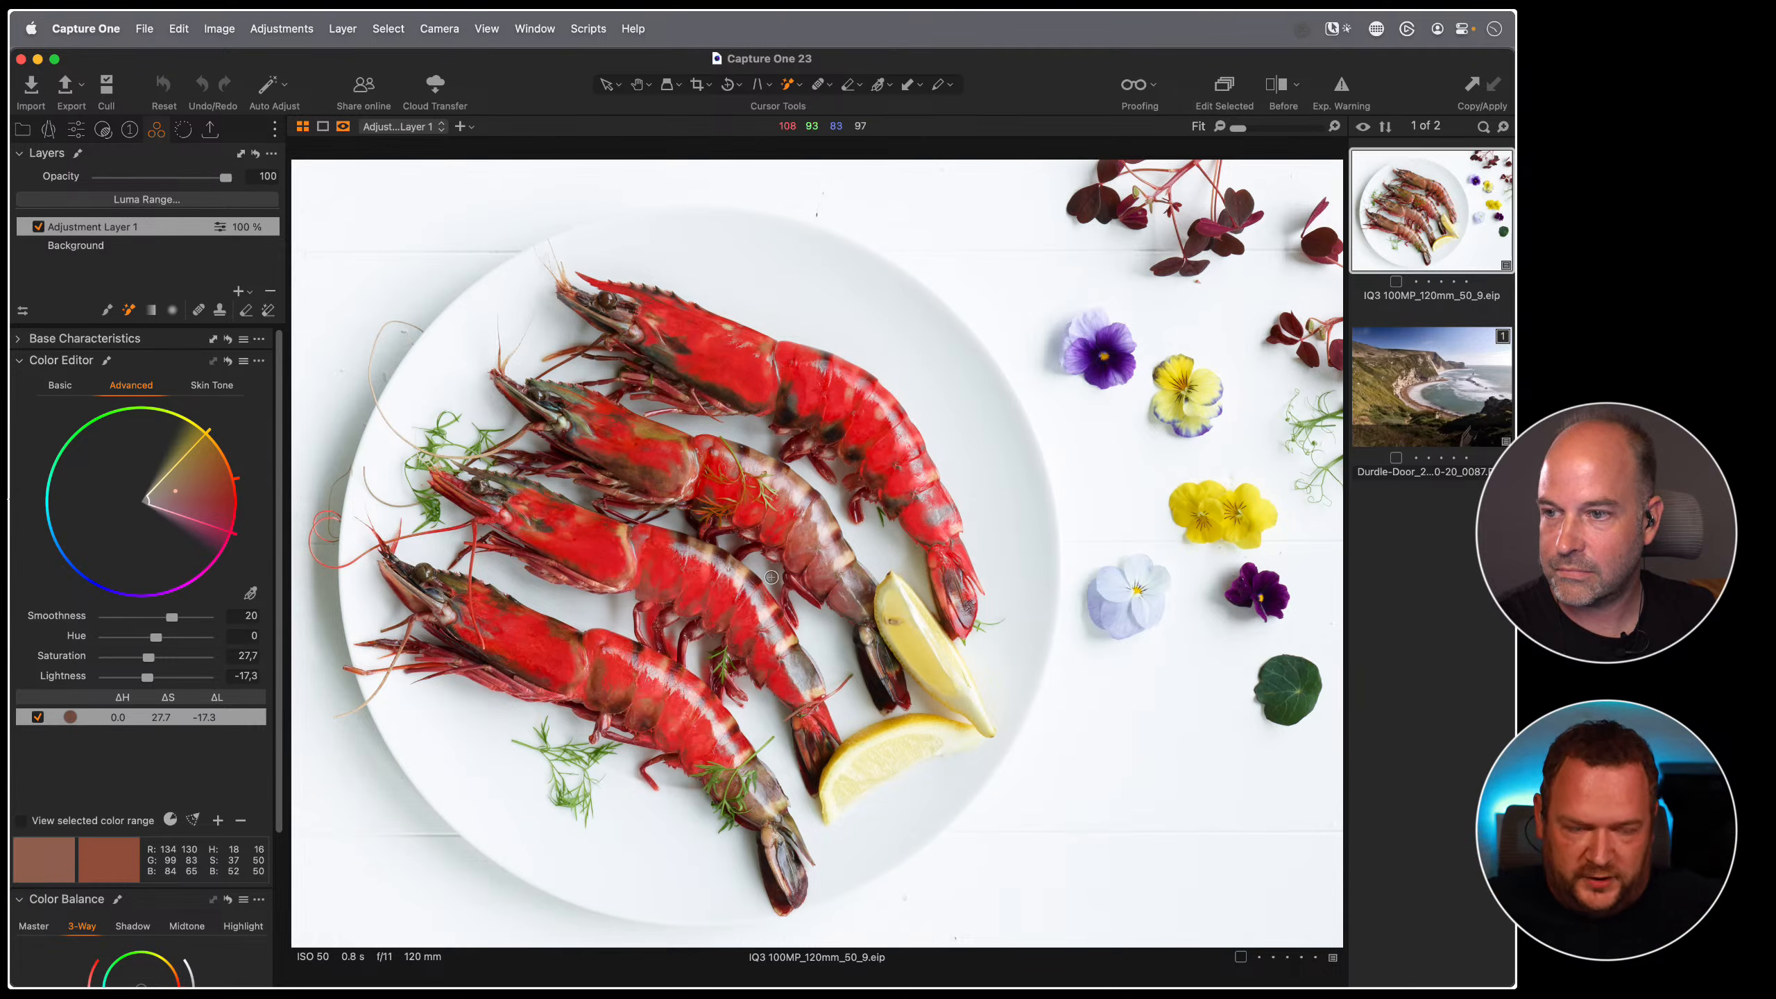
mouse_move(513, 631)
left_mouse_down()
mouse_move(702, 699)
mouse_move(772, 812)
mouse_move(778, 895)
left_mouse_up()
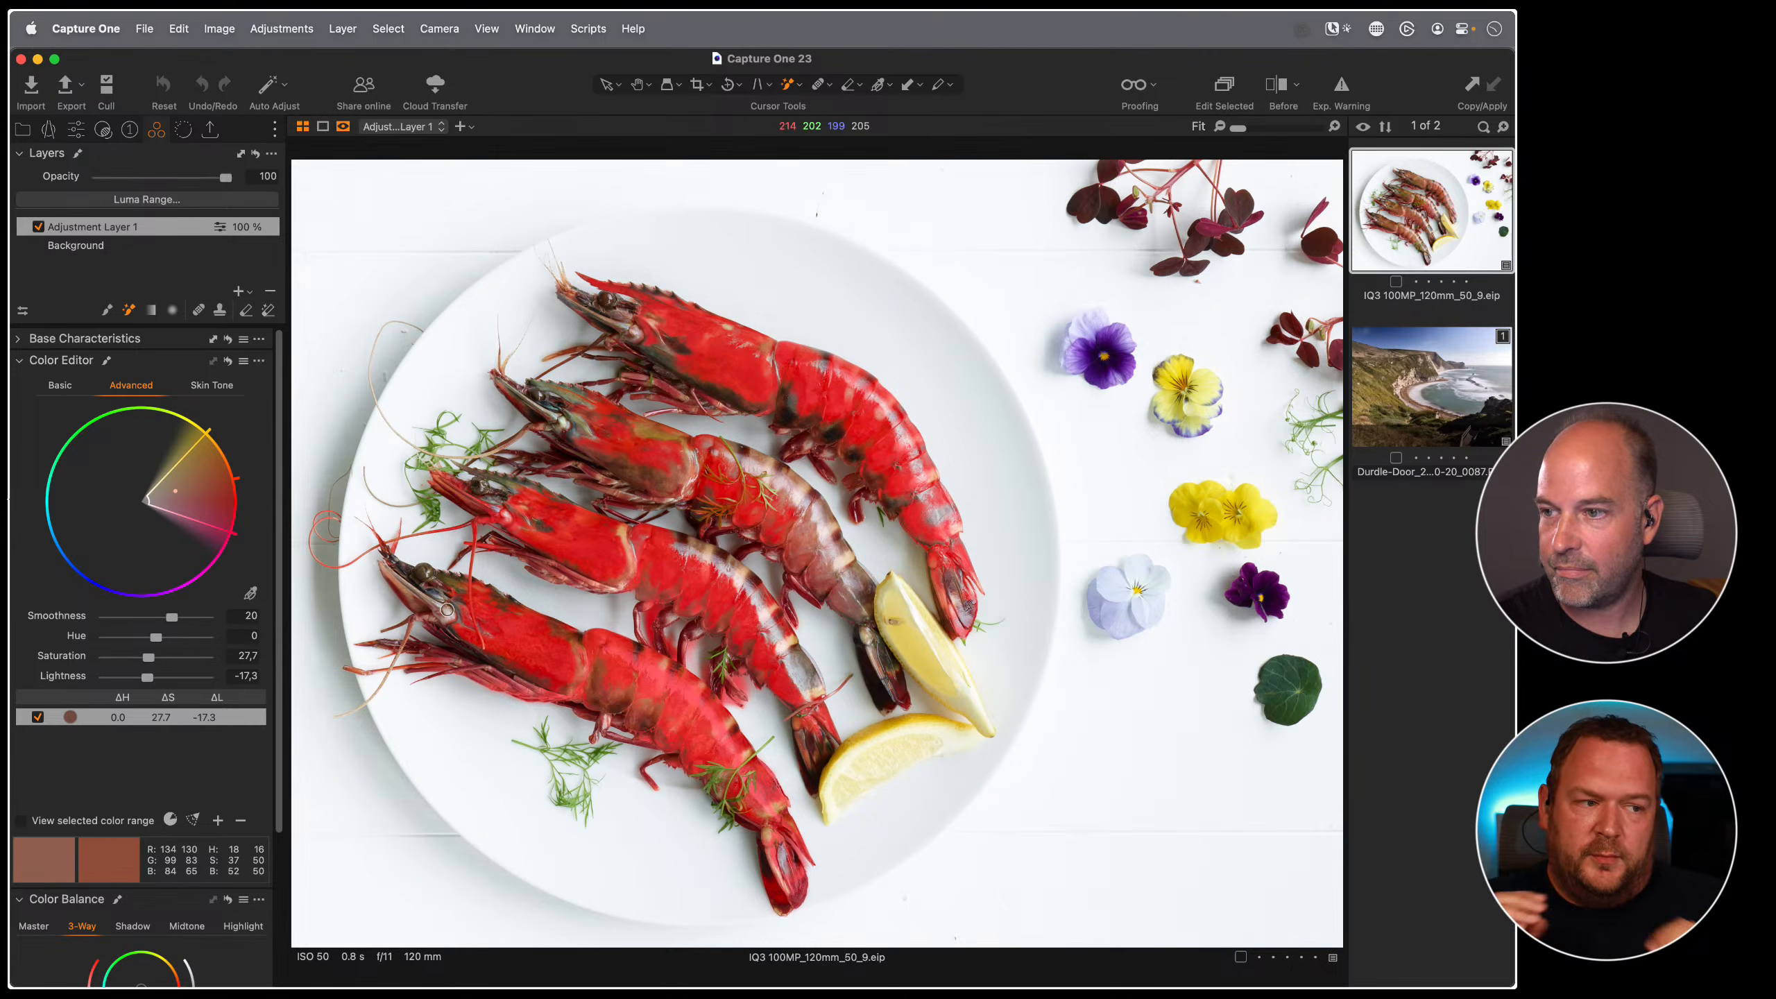
left_click_drag(426, 593, 516, 659)
left_click_drag(509, 508, 577, 546)
mouse_move(550, 404)
left_mouse_down()
mouse_move(583, 447)
mouse_move(650, 468)
left_mouse_up()
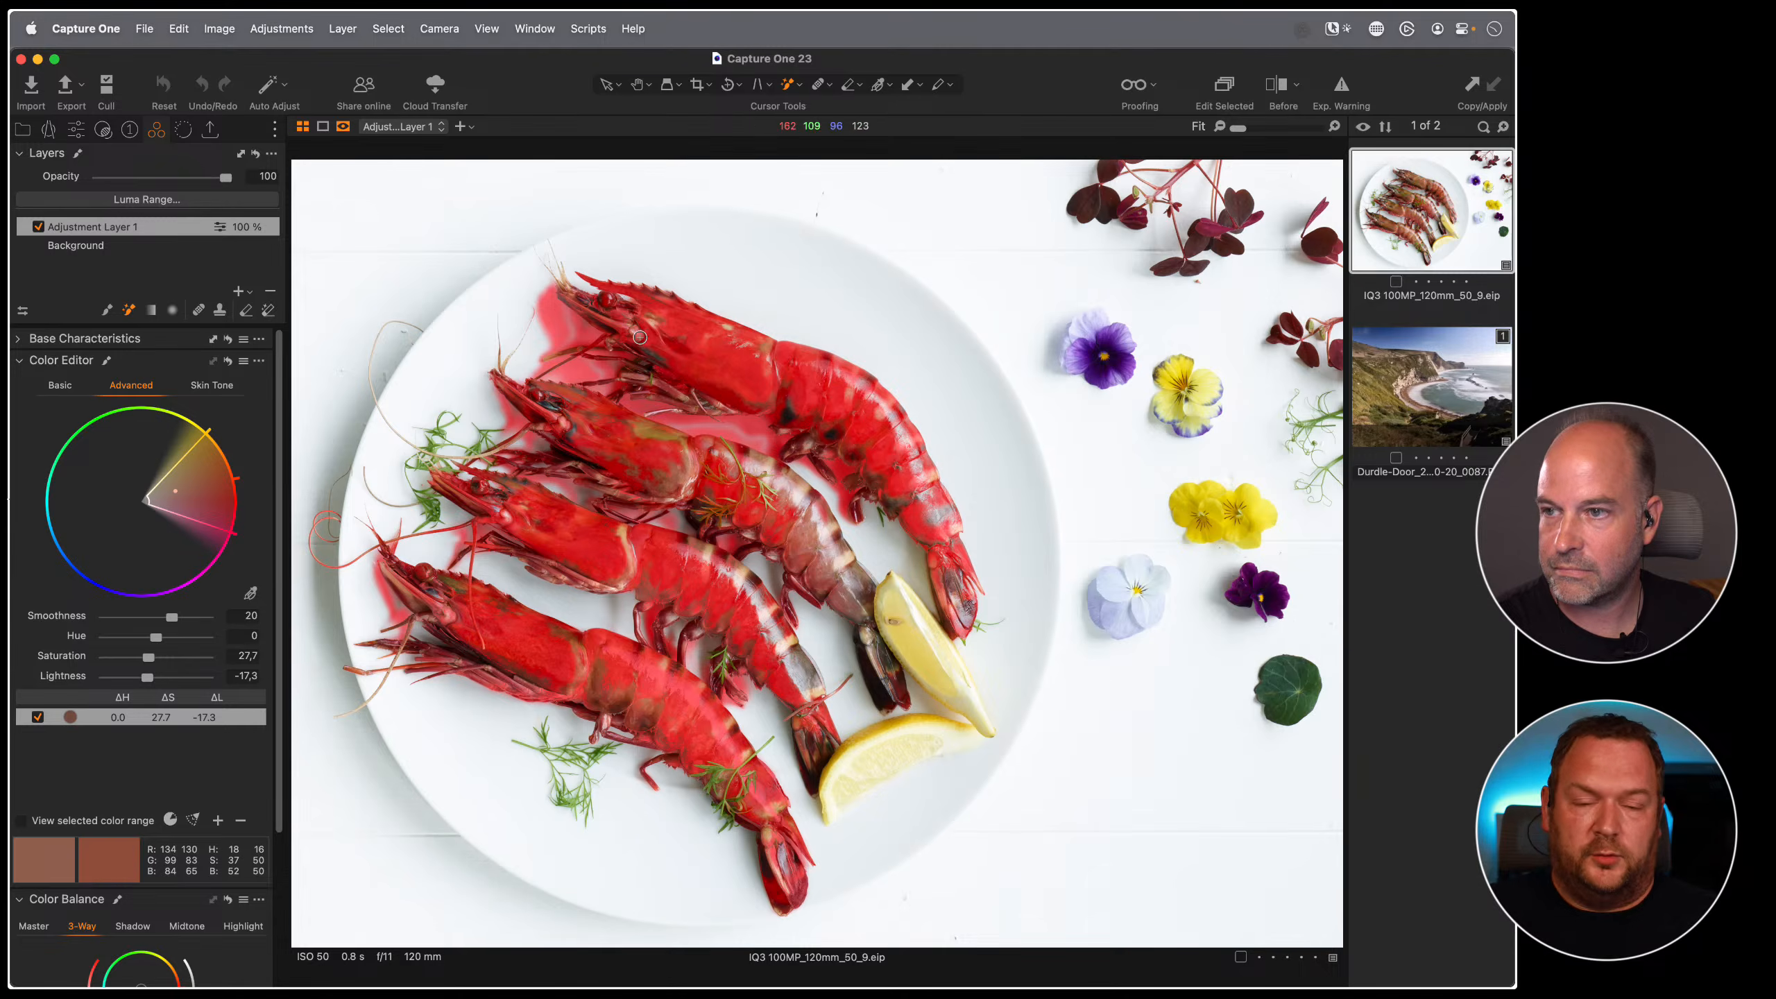
mouse_move(639, 337)
left_mouse_down()
mouse_move(731, 335)
mouse_move(859, 541)
left_mouse_up()
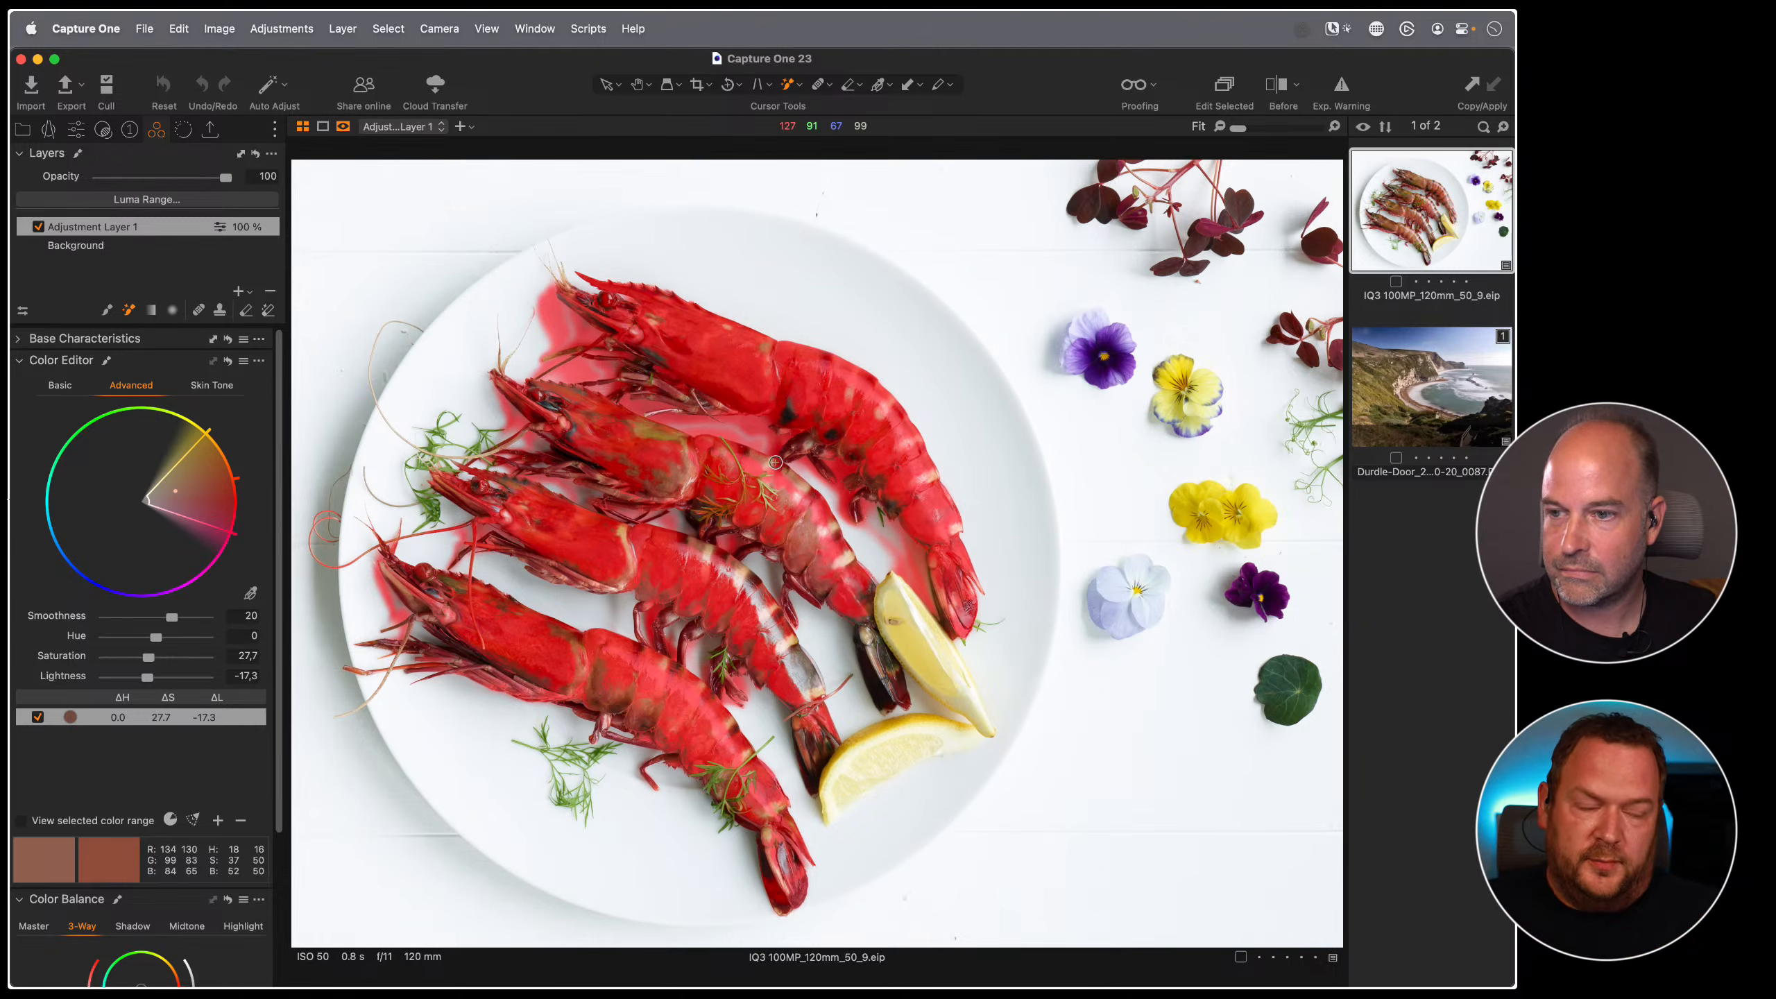
left_click_drag(763, 773, 773, 836)
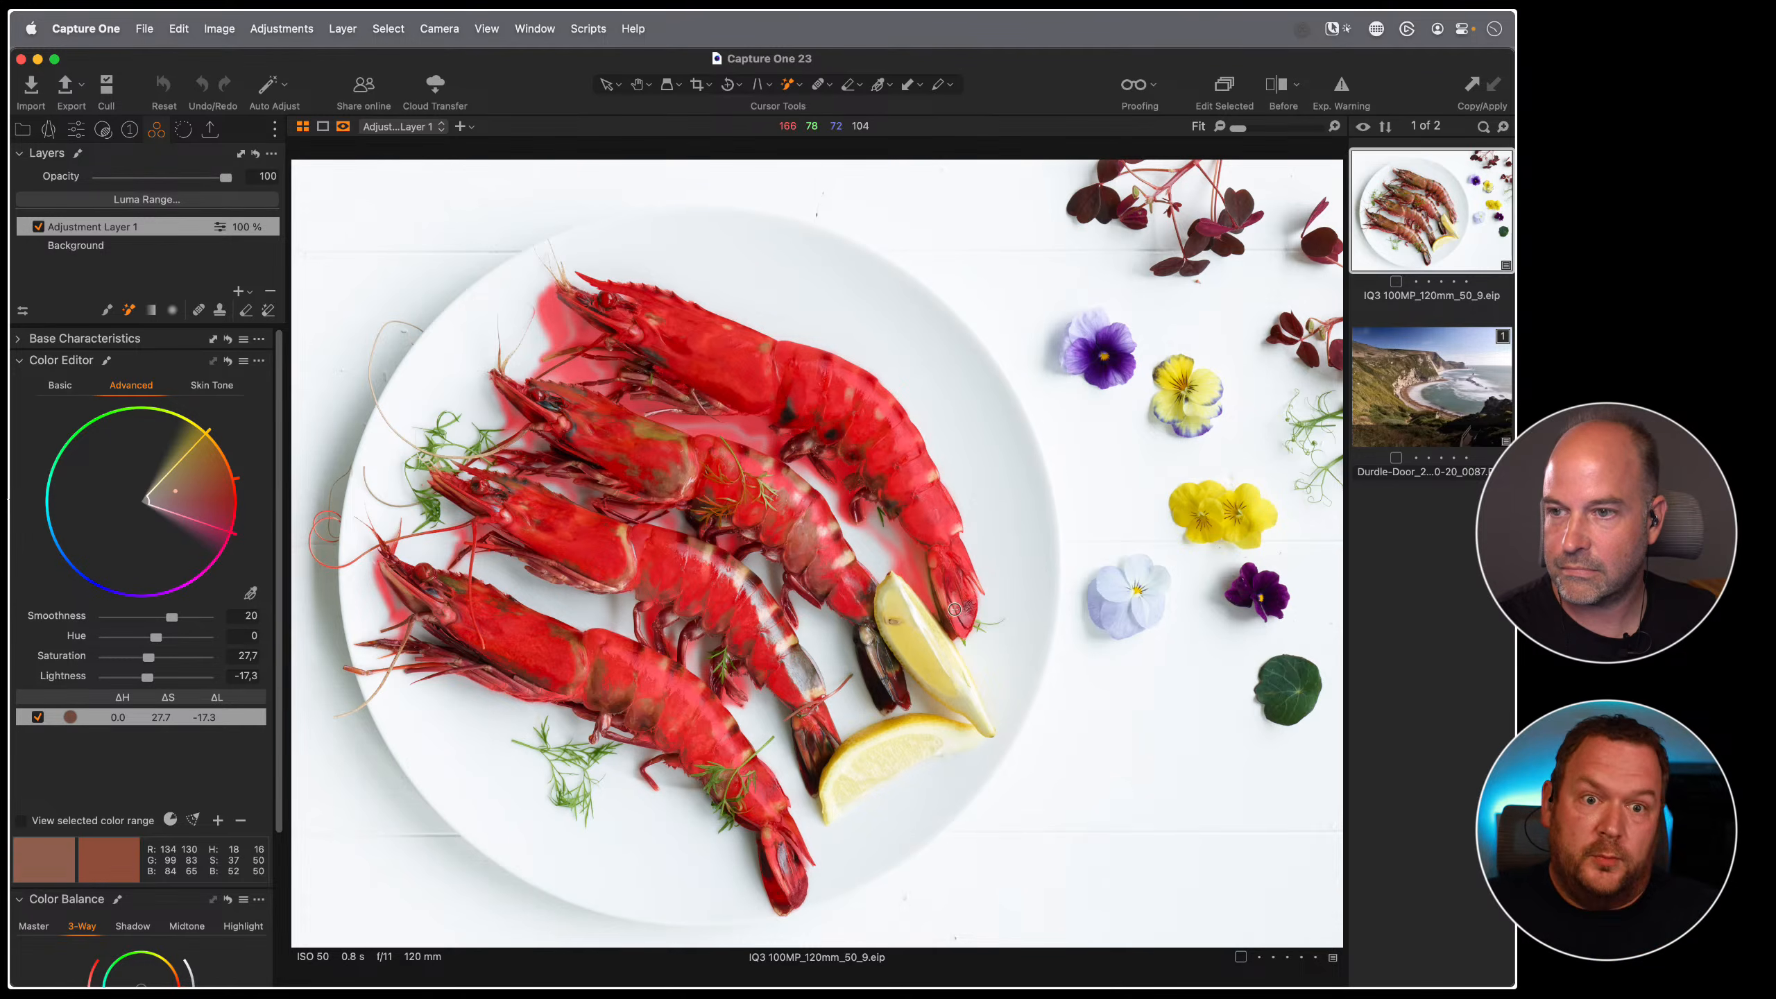
mouse_move(652, 308)
left_mouse_down()
mouse_move(702, 358)
mouse_move(638, 347)
left_mouse_up()
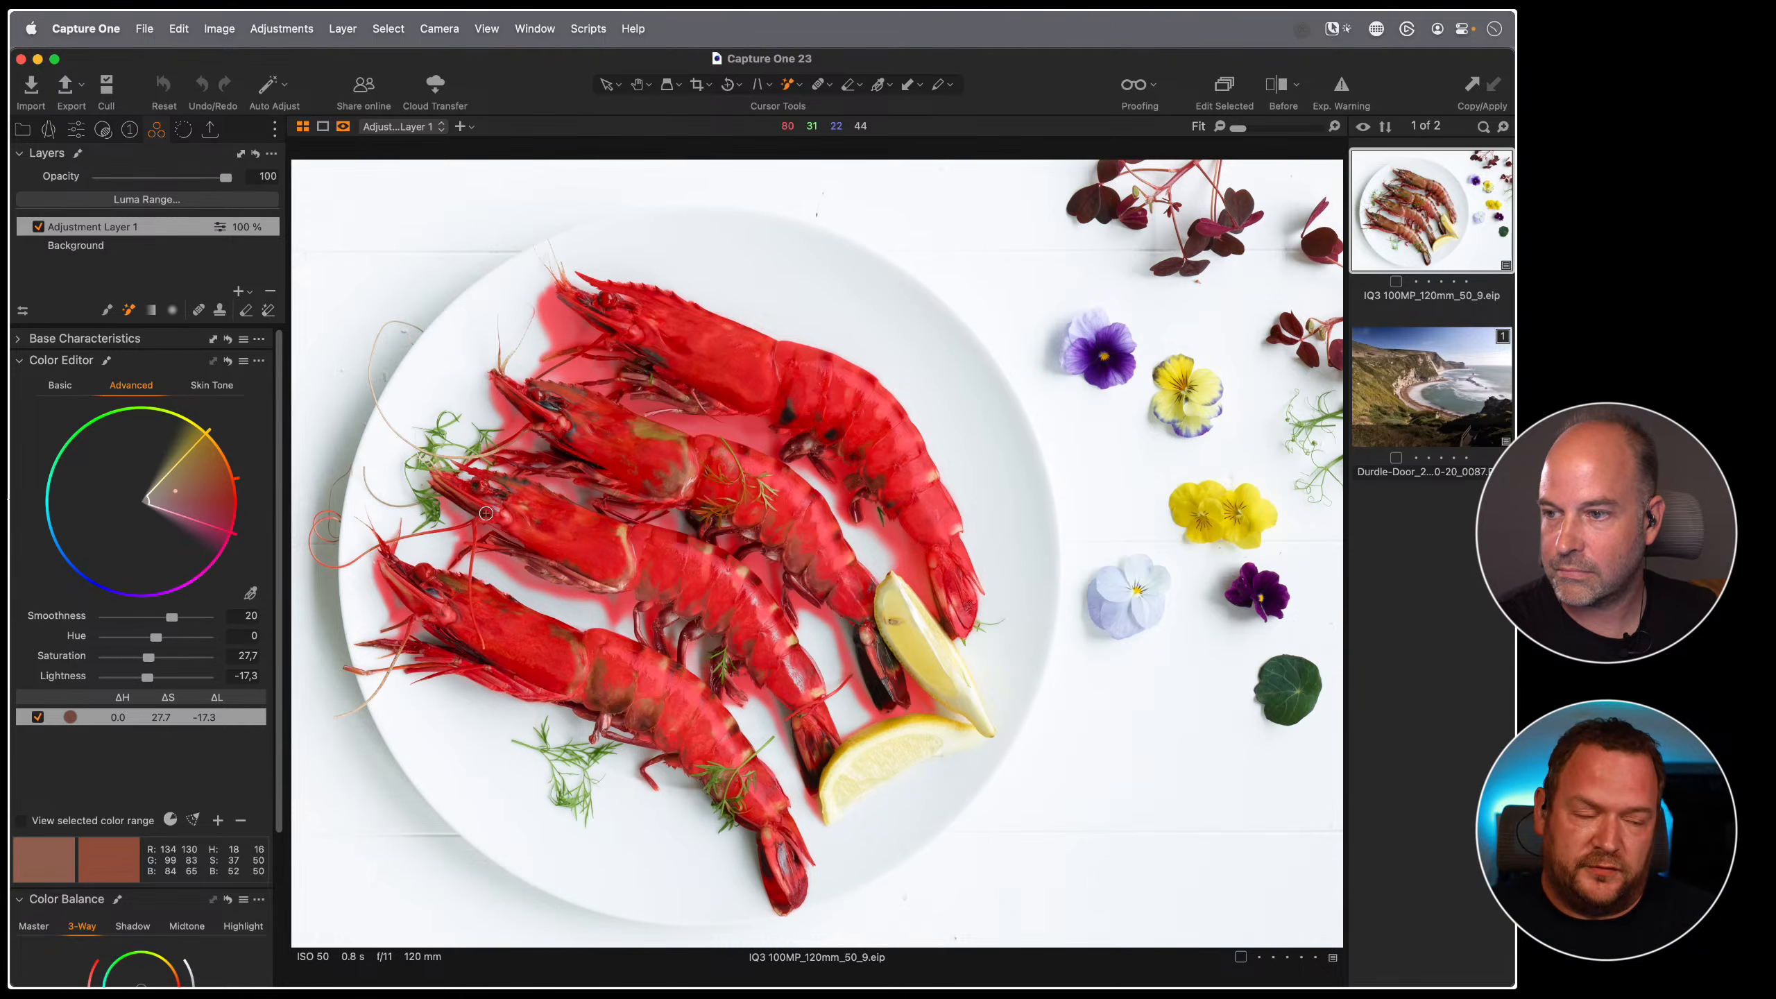
left_click_drag(527, 551, 644, 522)
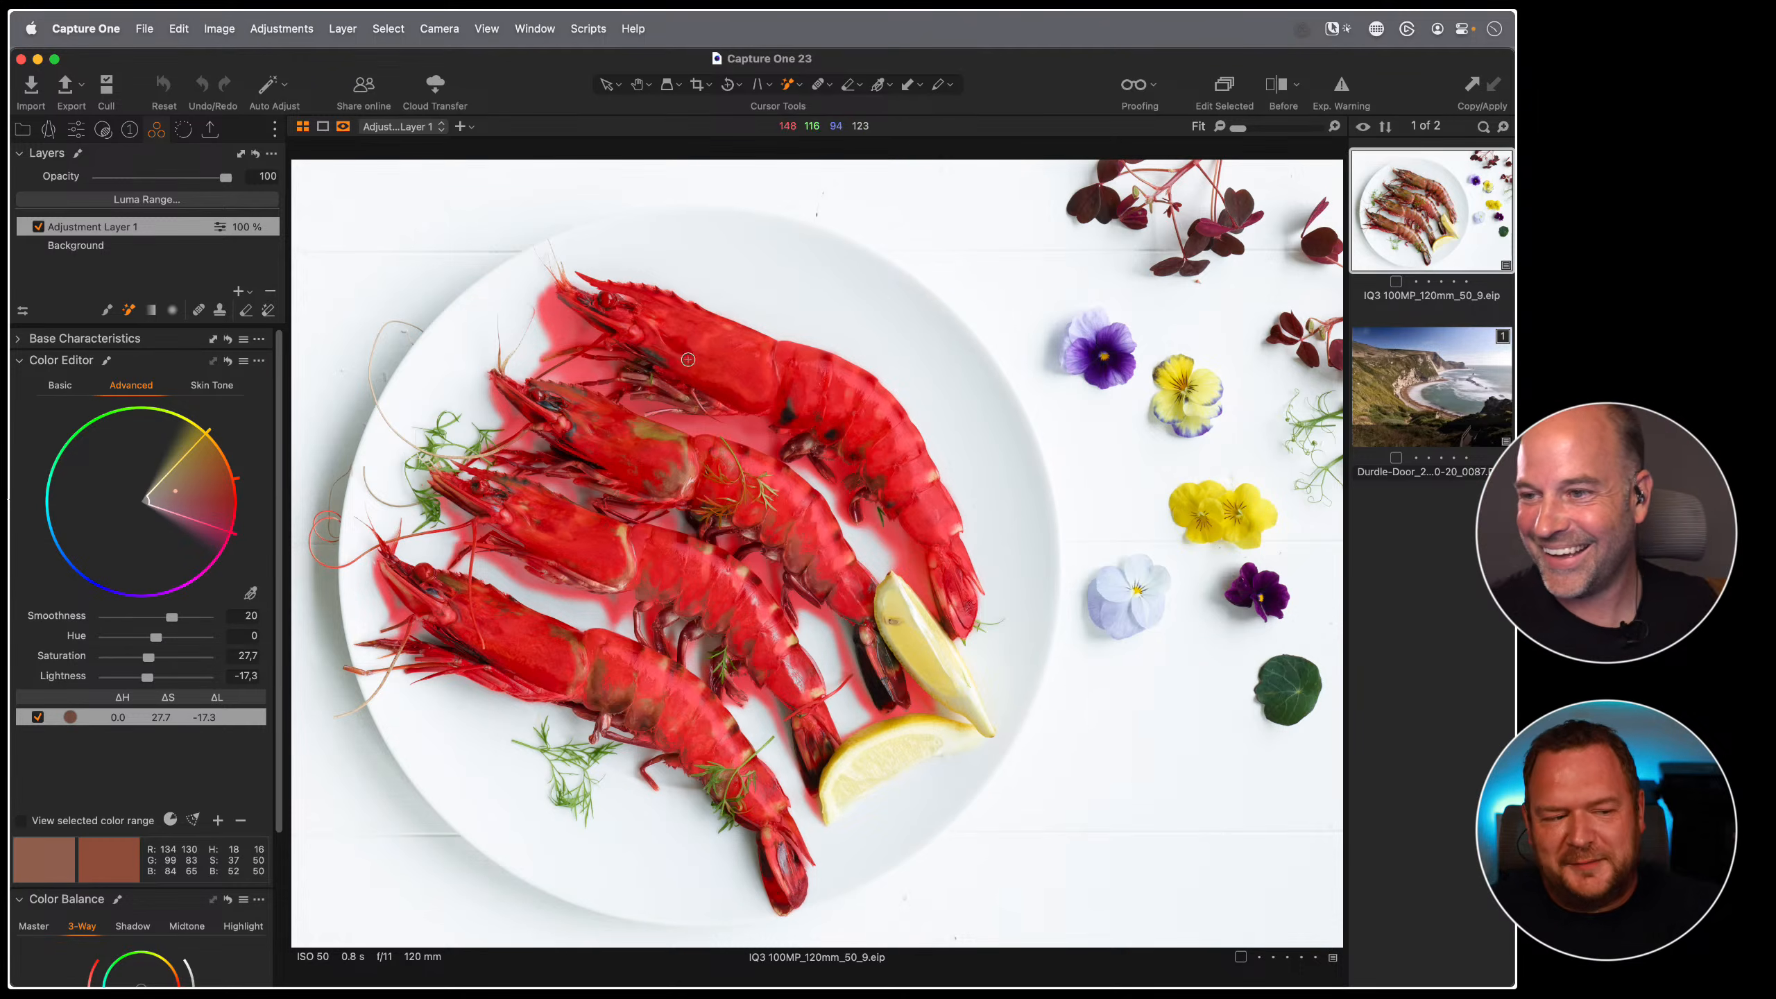
- Display the prawn mask in grayscale and refine it with a radius of 206
key("m")
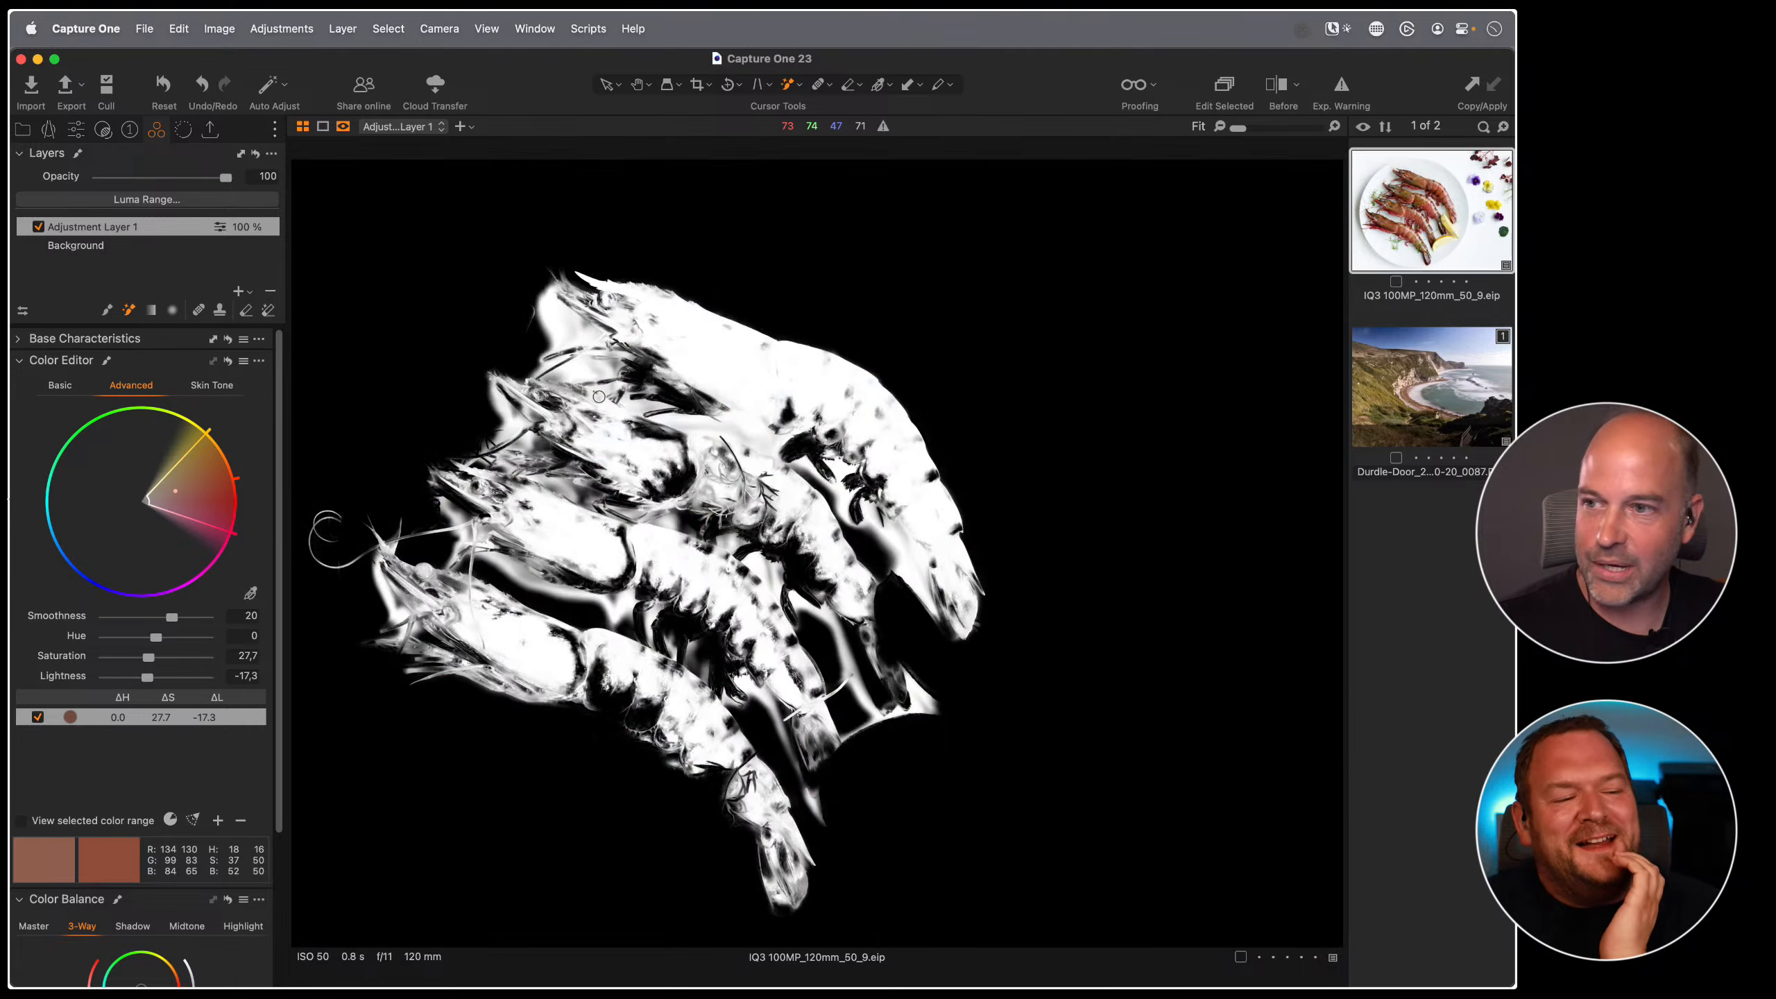
right_click(159, 231)
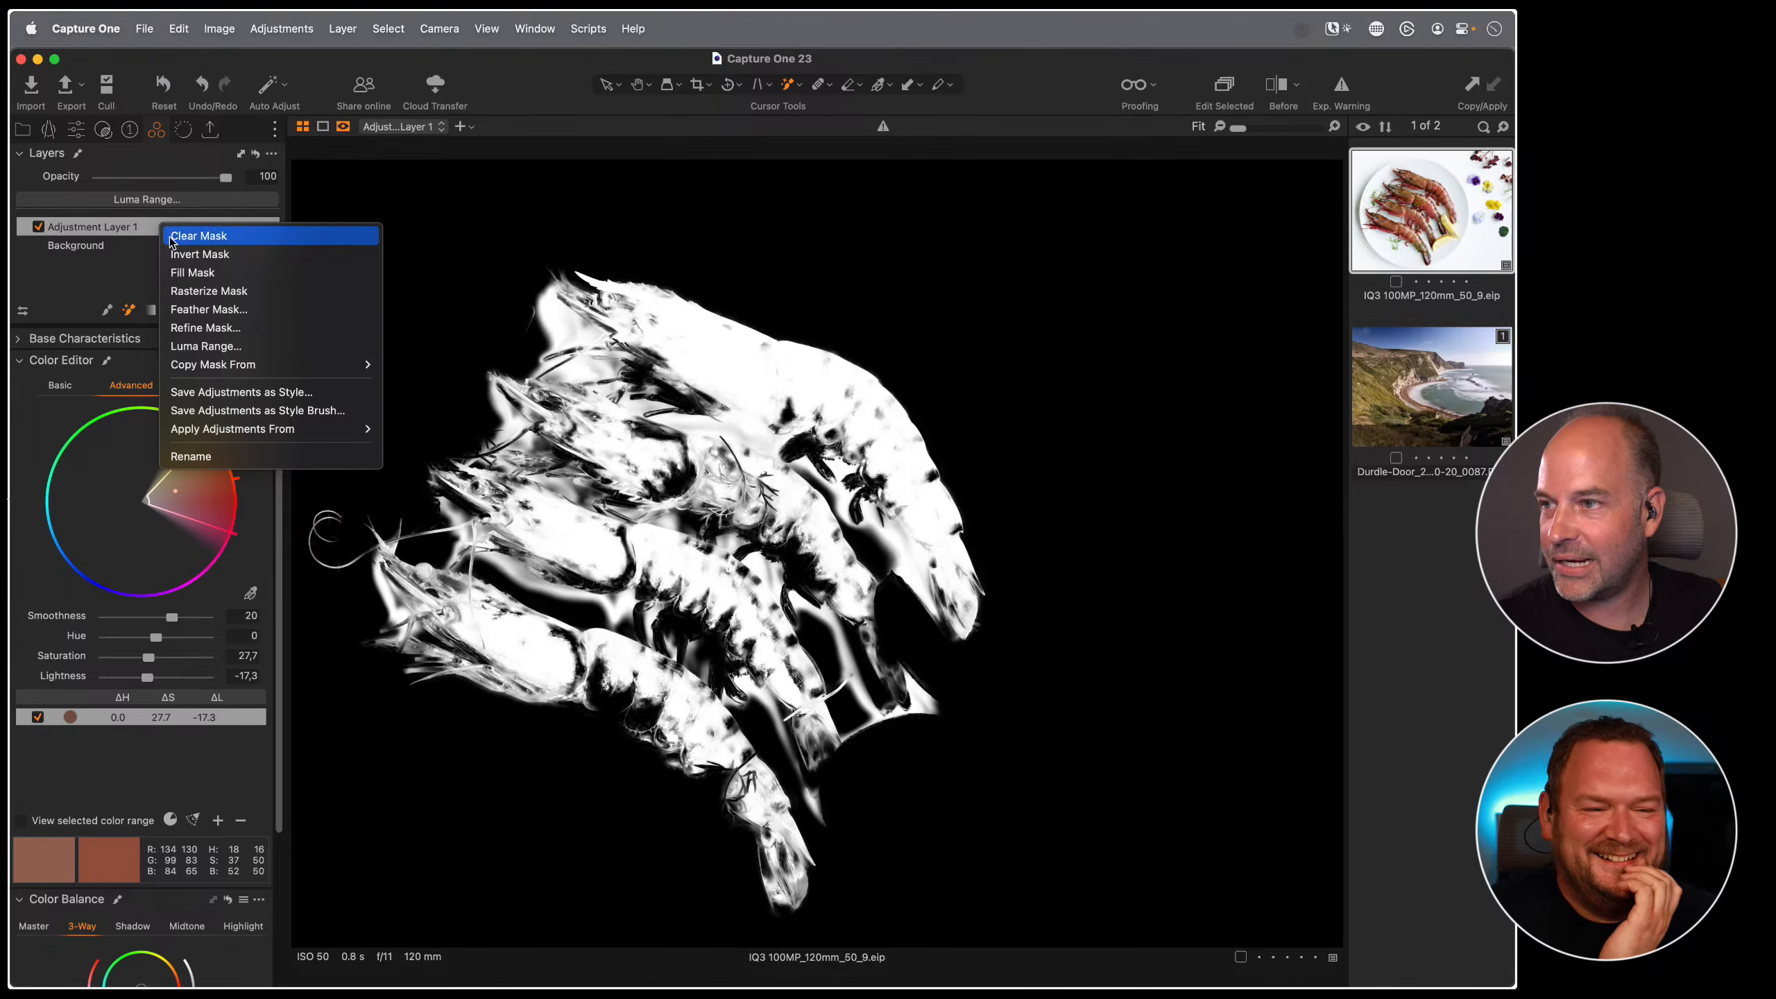
left_click(236, 327)
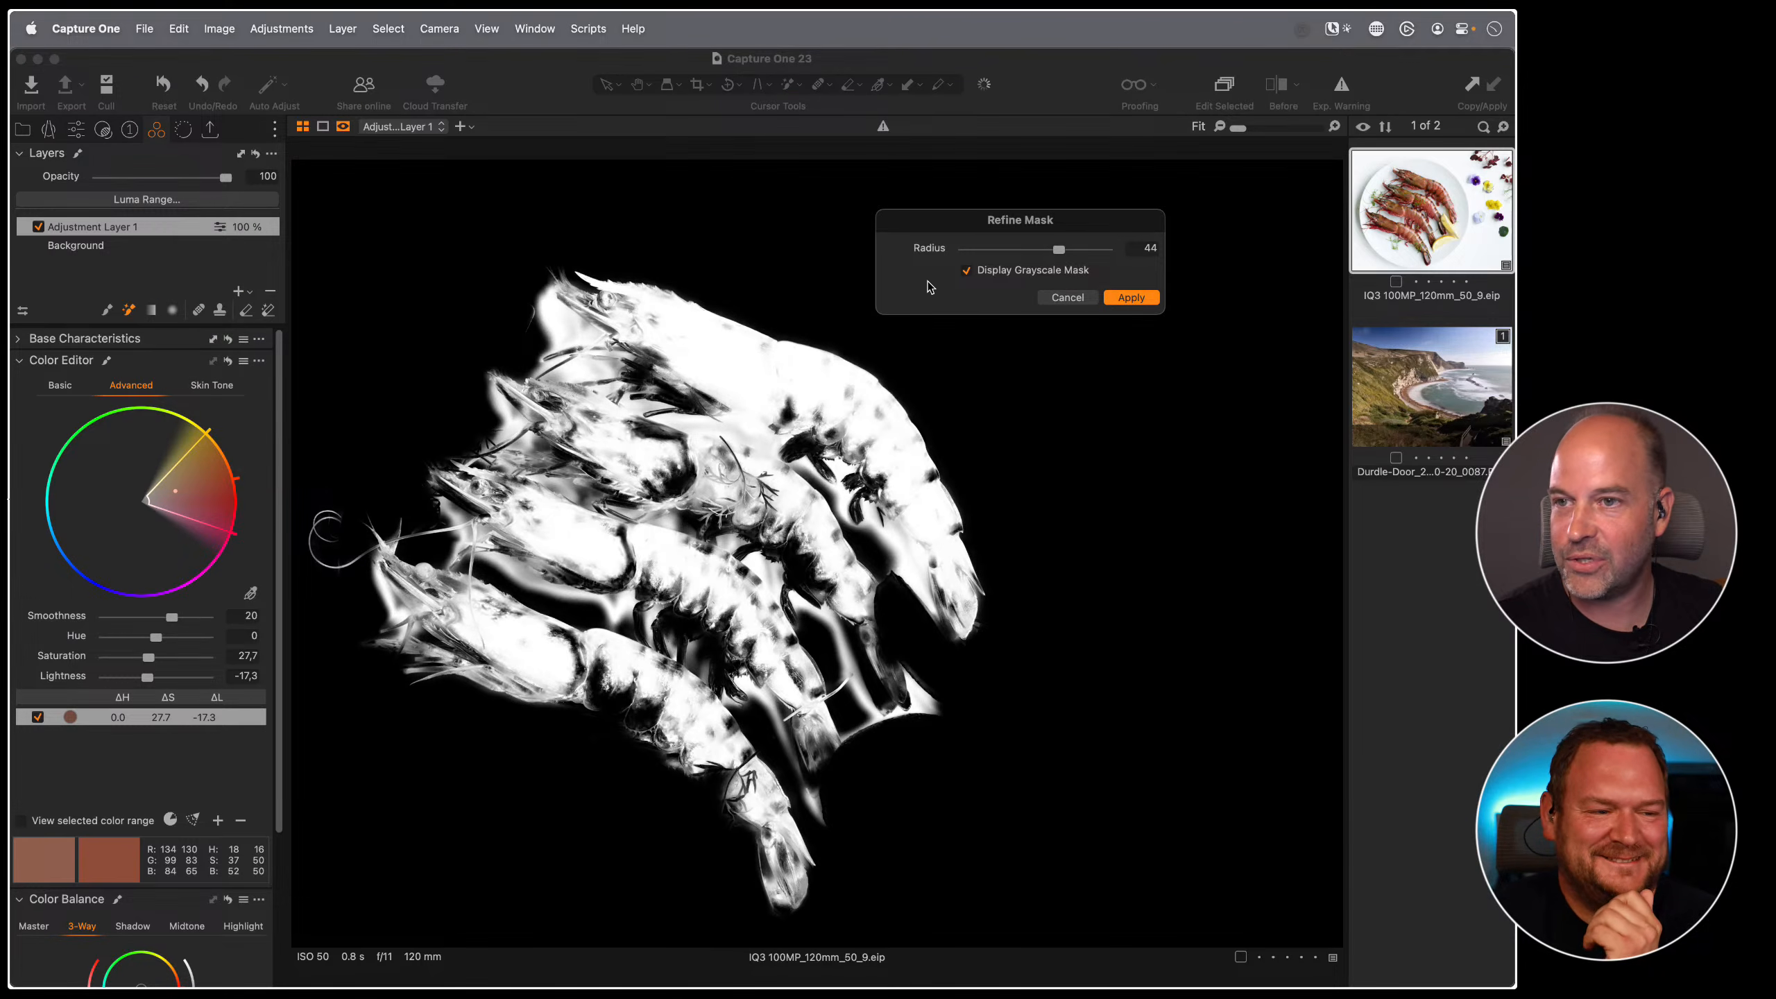
left_click_drag(1060, 250, 927, 345)
left_click_drag(976, 256, 1096, 253)
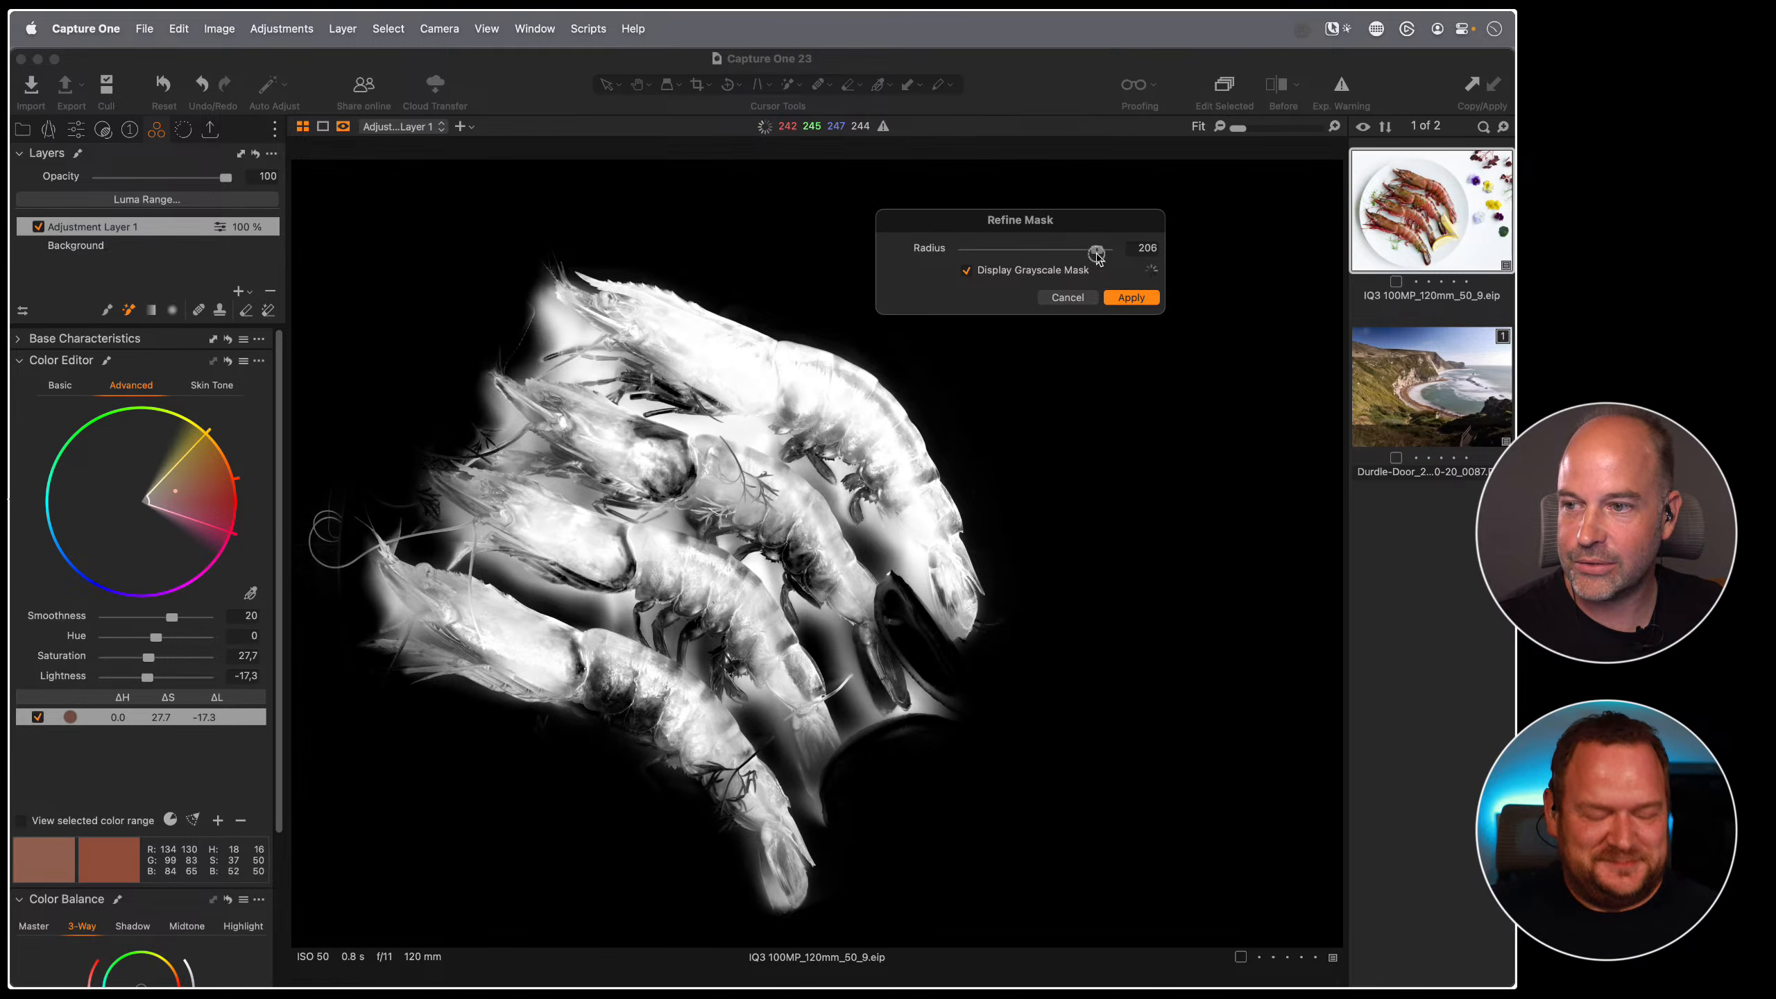
left_click(1131, 299)
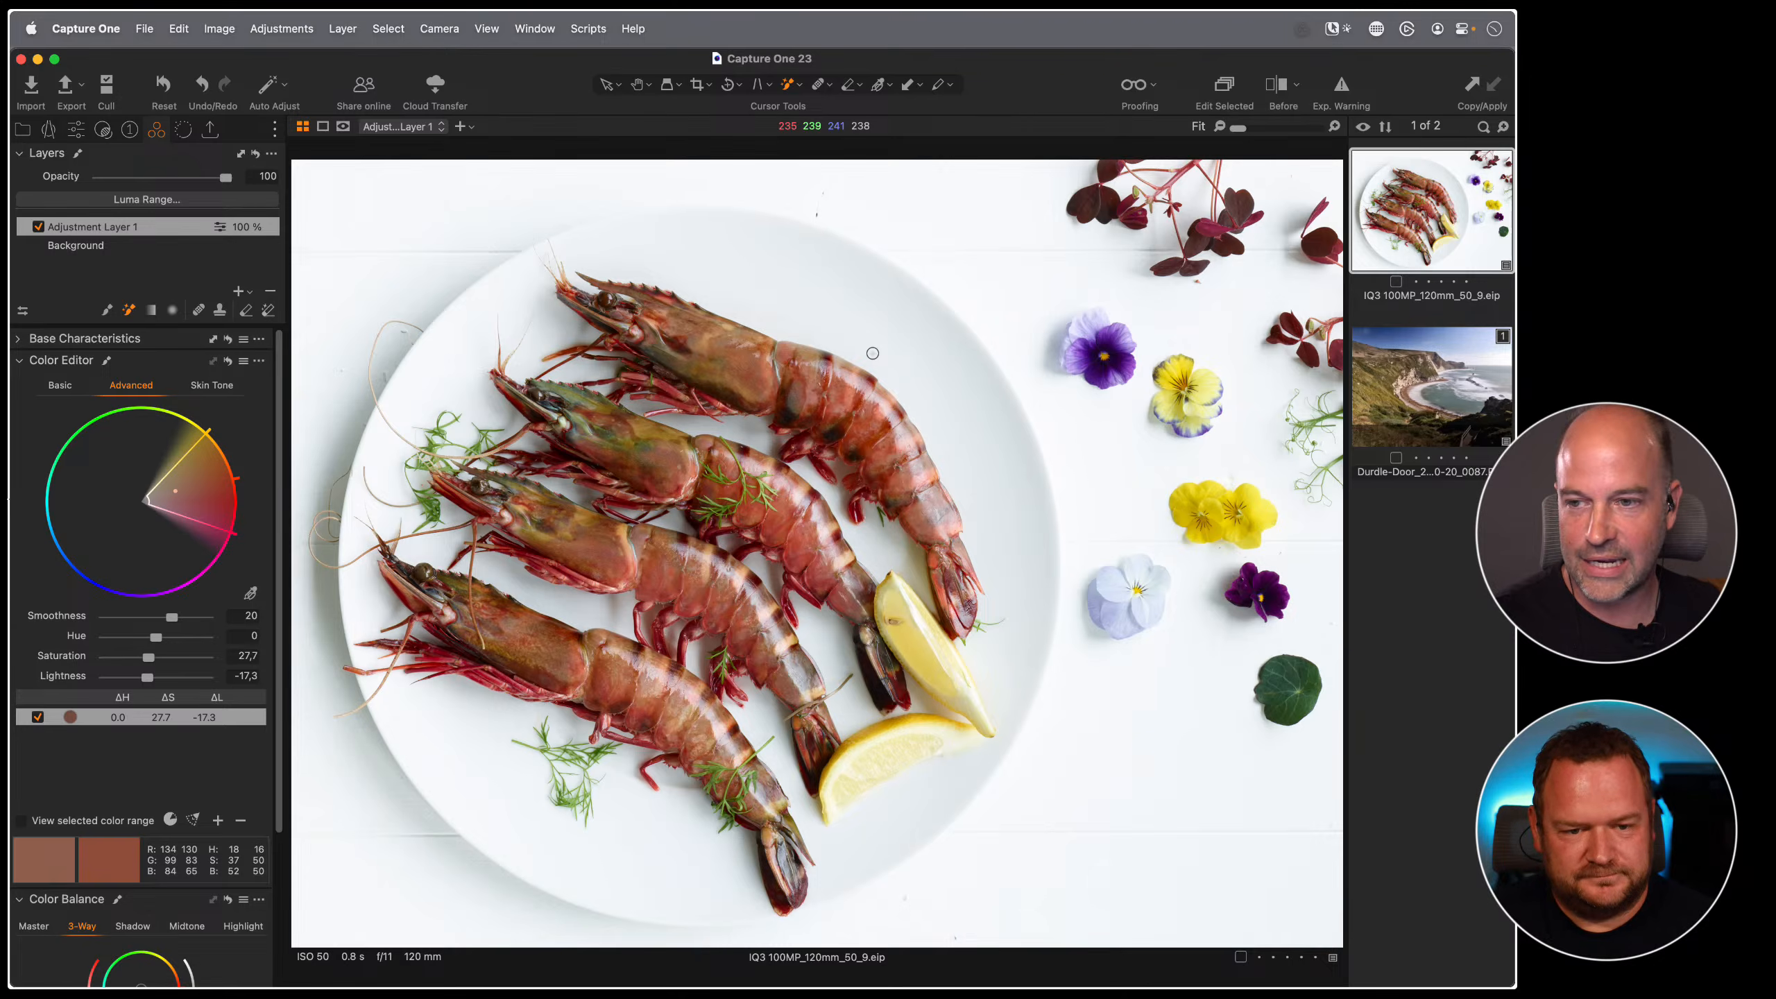
key("F1")
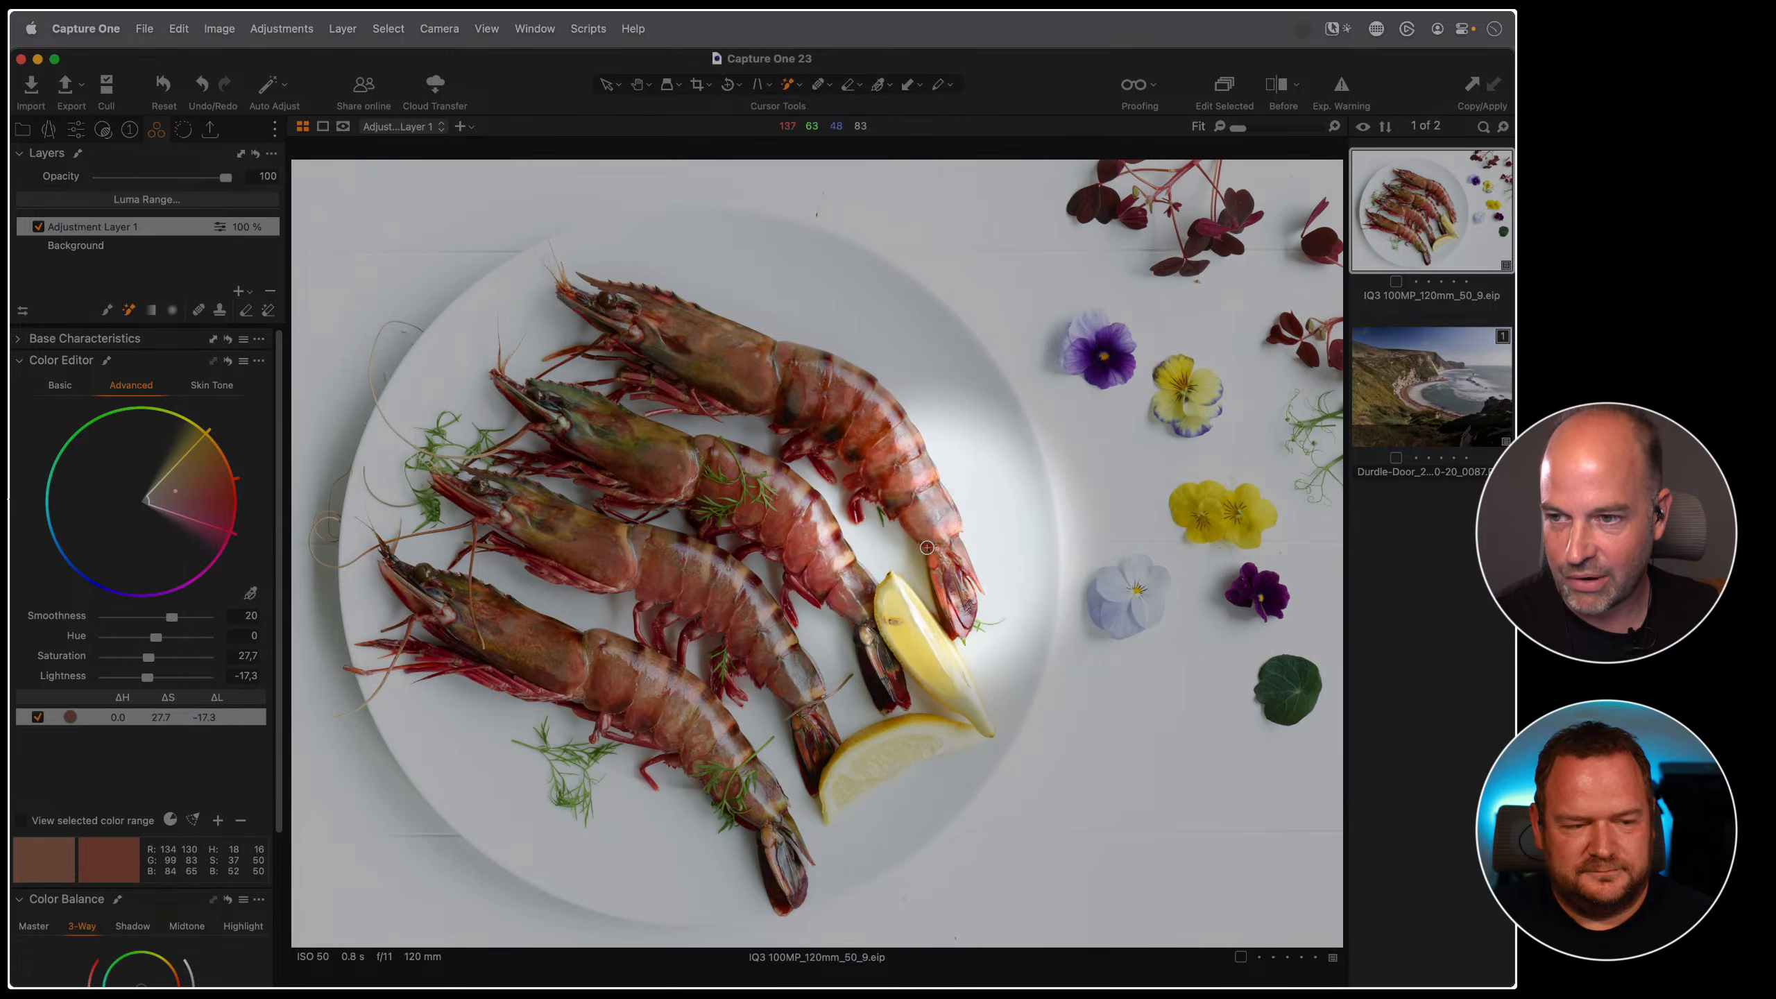
key("F1")
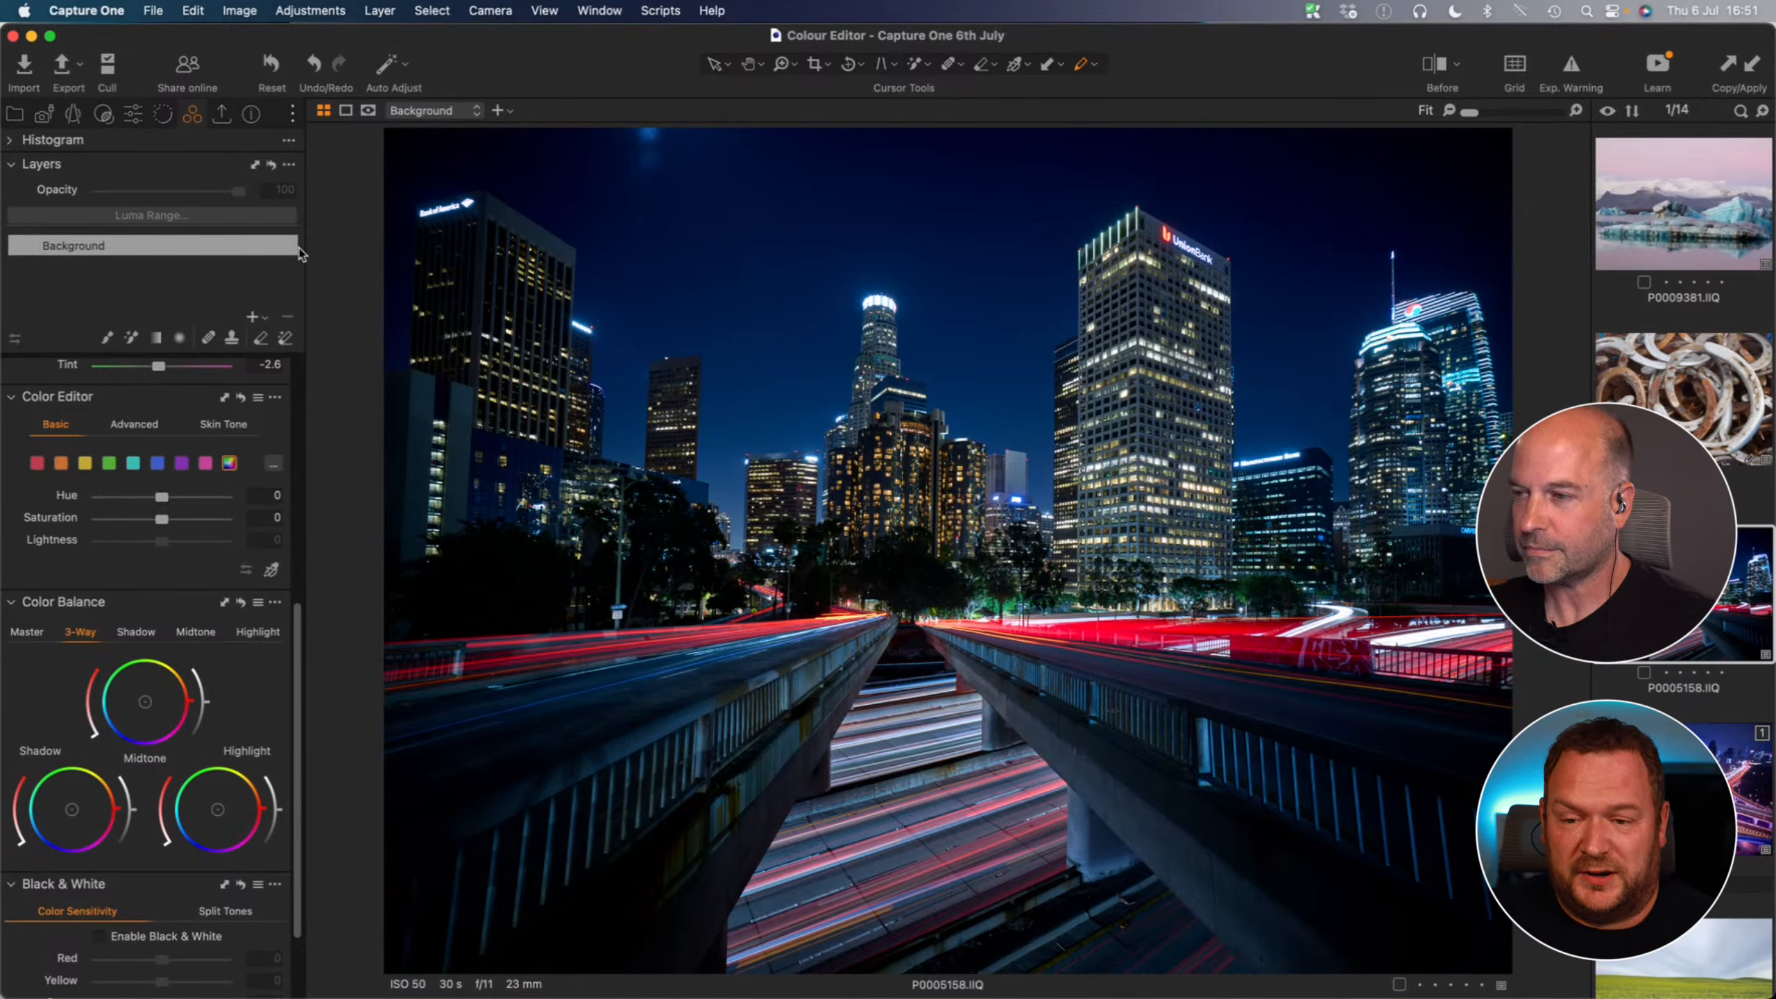
- Pick an advanced color range from the red light trails on the road in the night city photo P0005158.IIQ
scroll(154, 469, "up", 3)
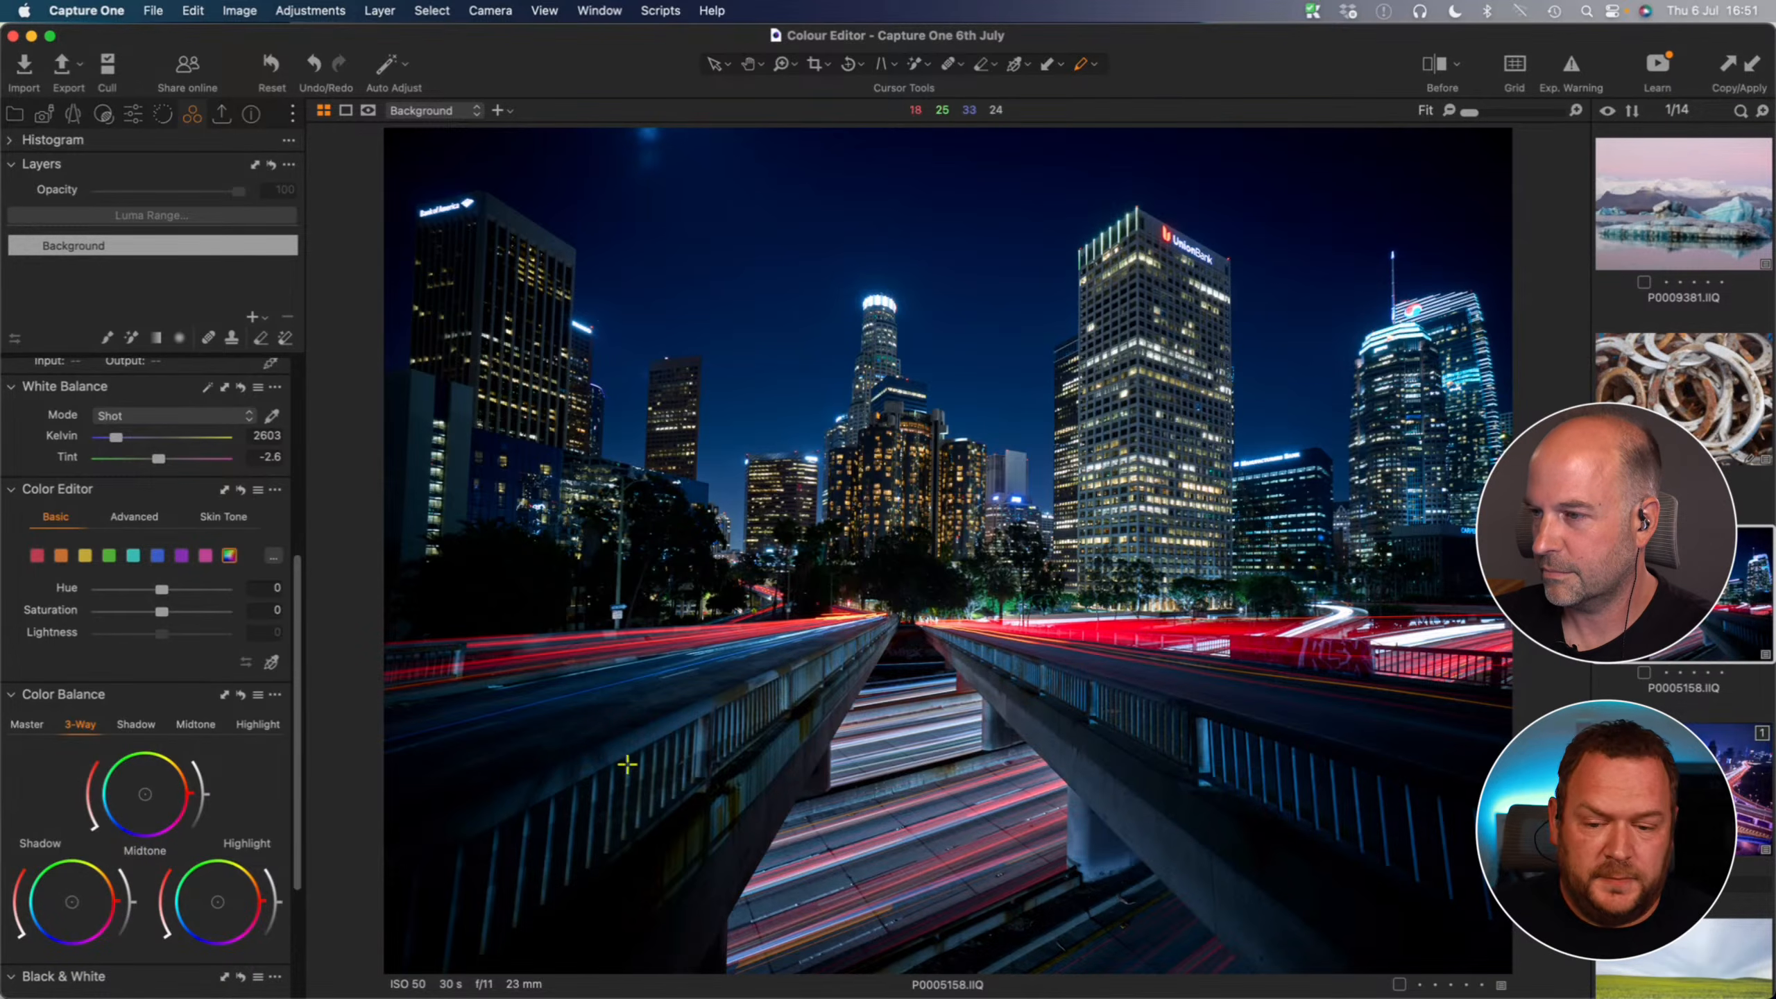
left_click(137, 516)
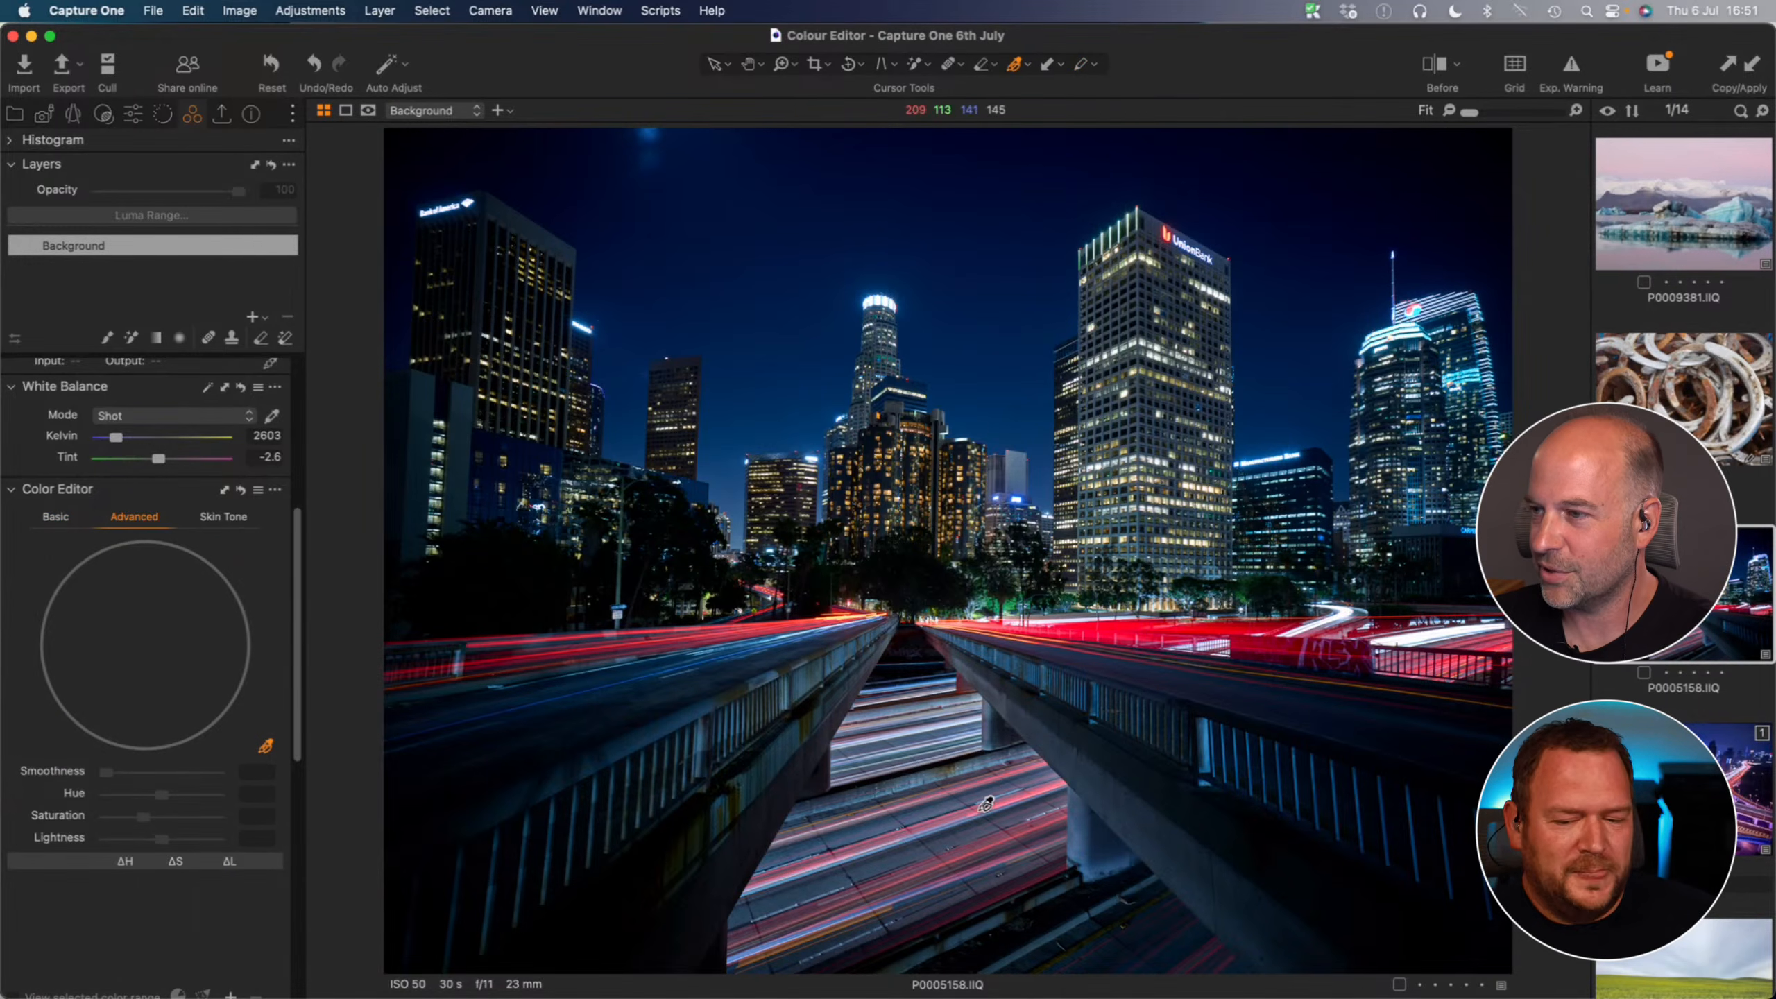
key("h")
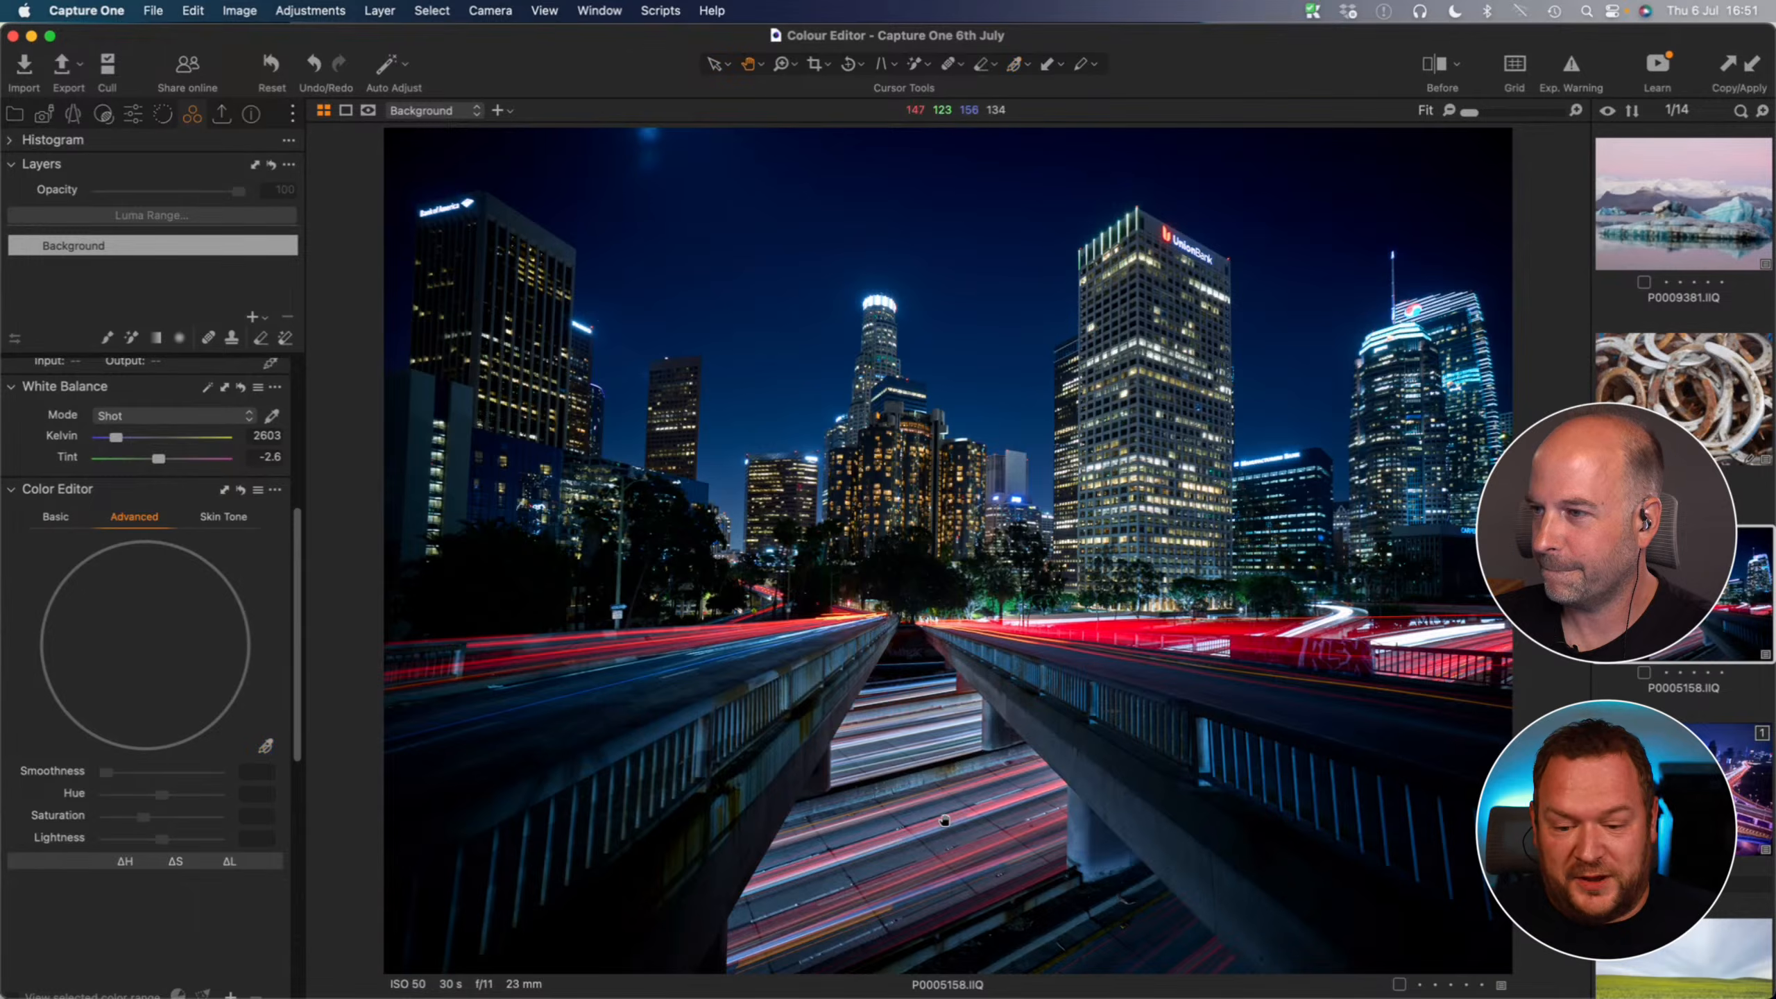
left_click(945, 819)
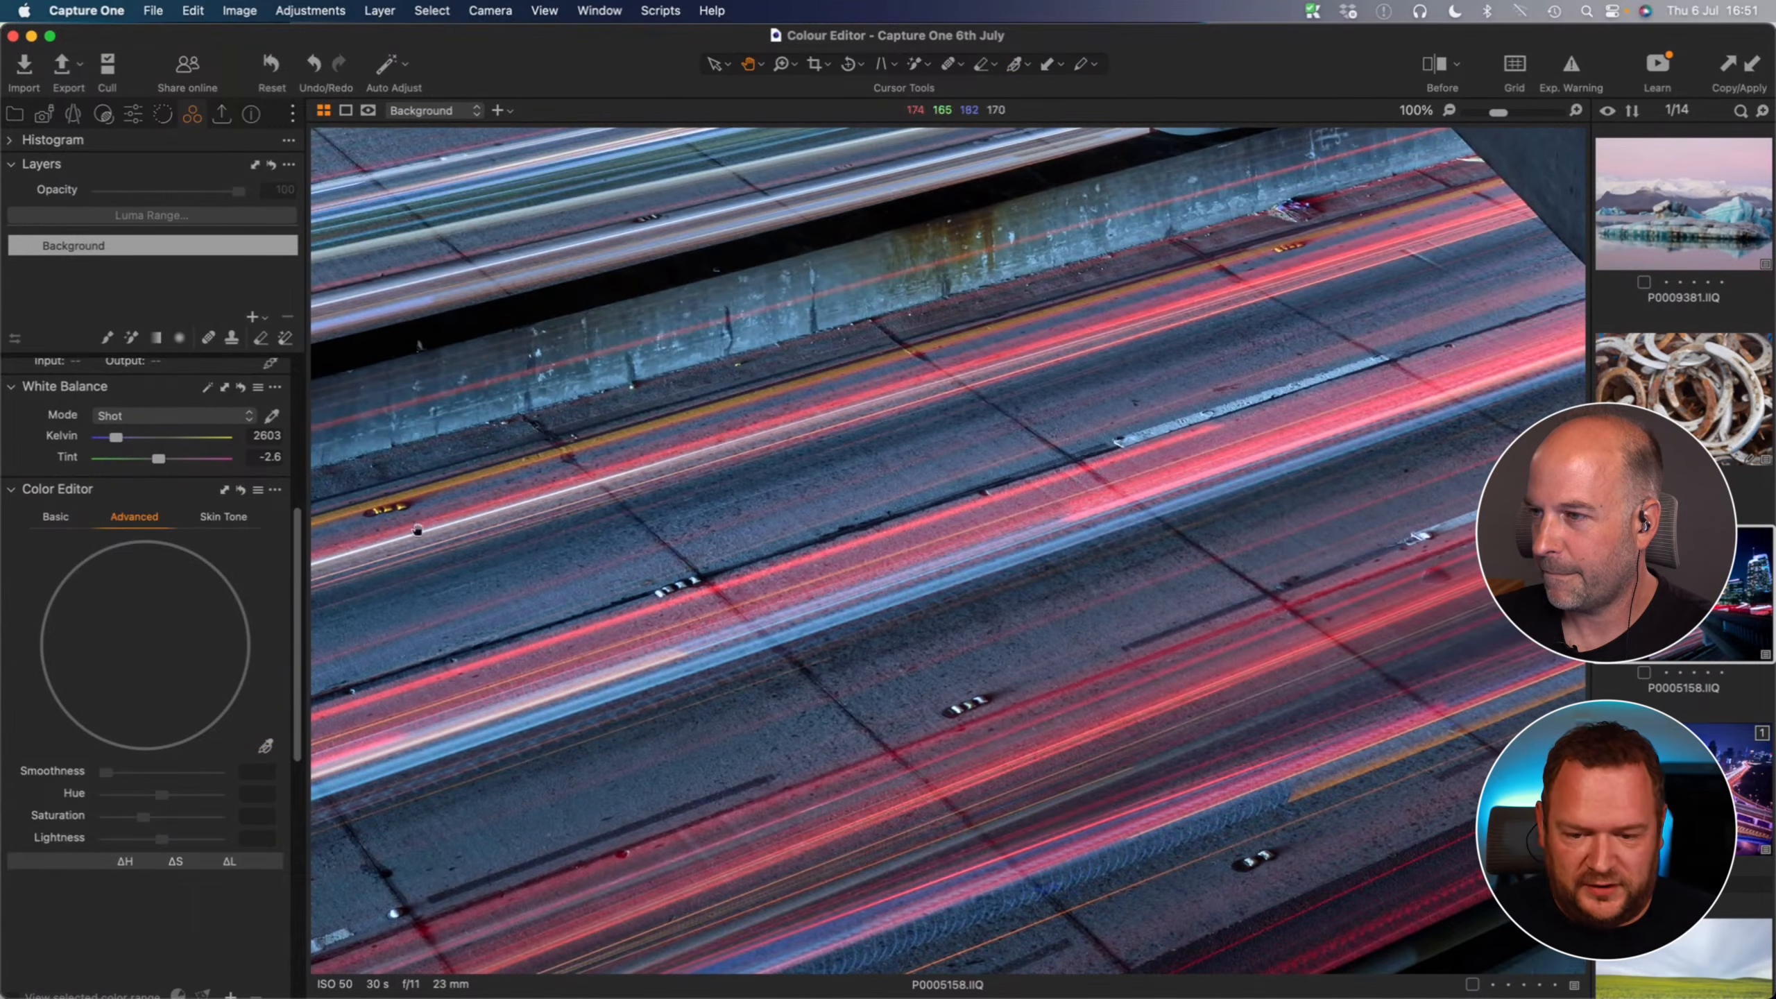
left_click(265, 746)
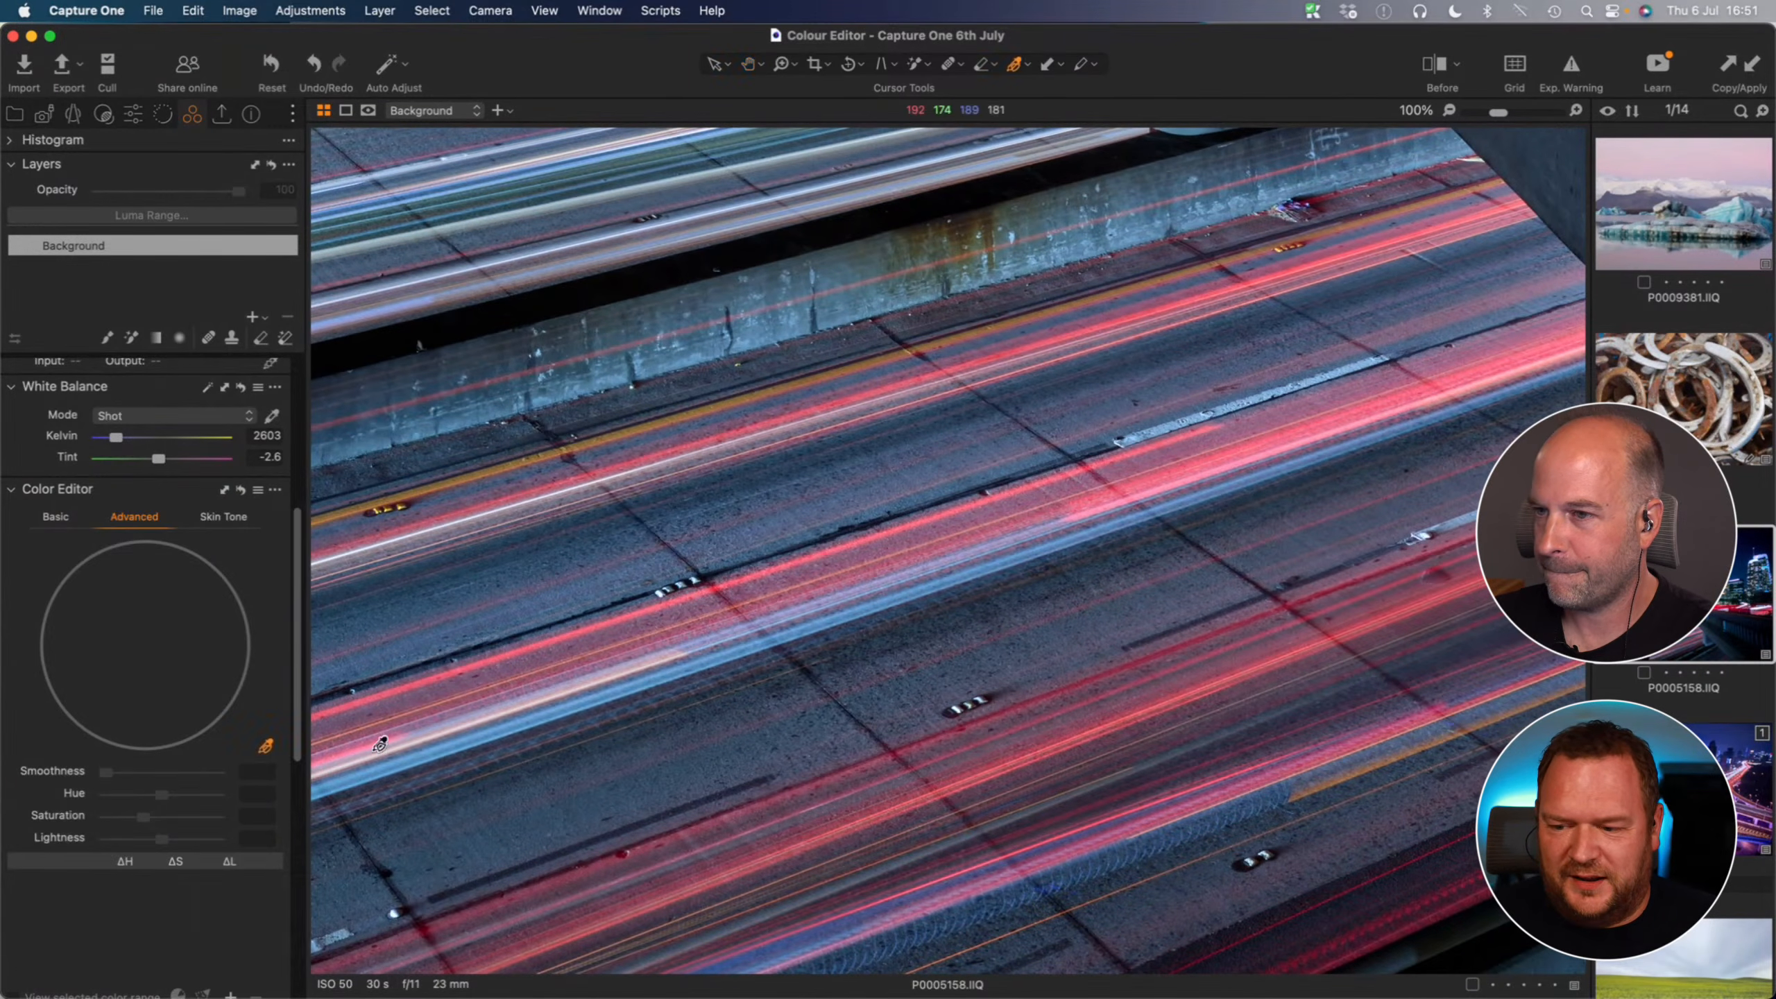
left_click(985, 764)
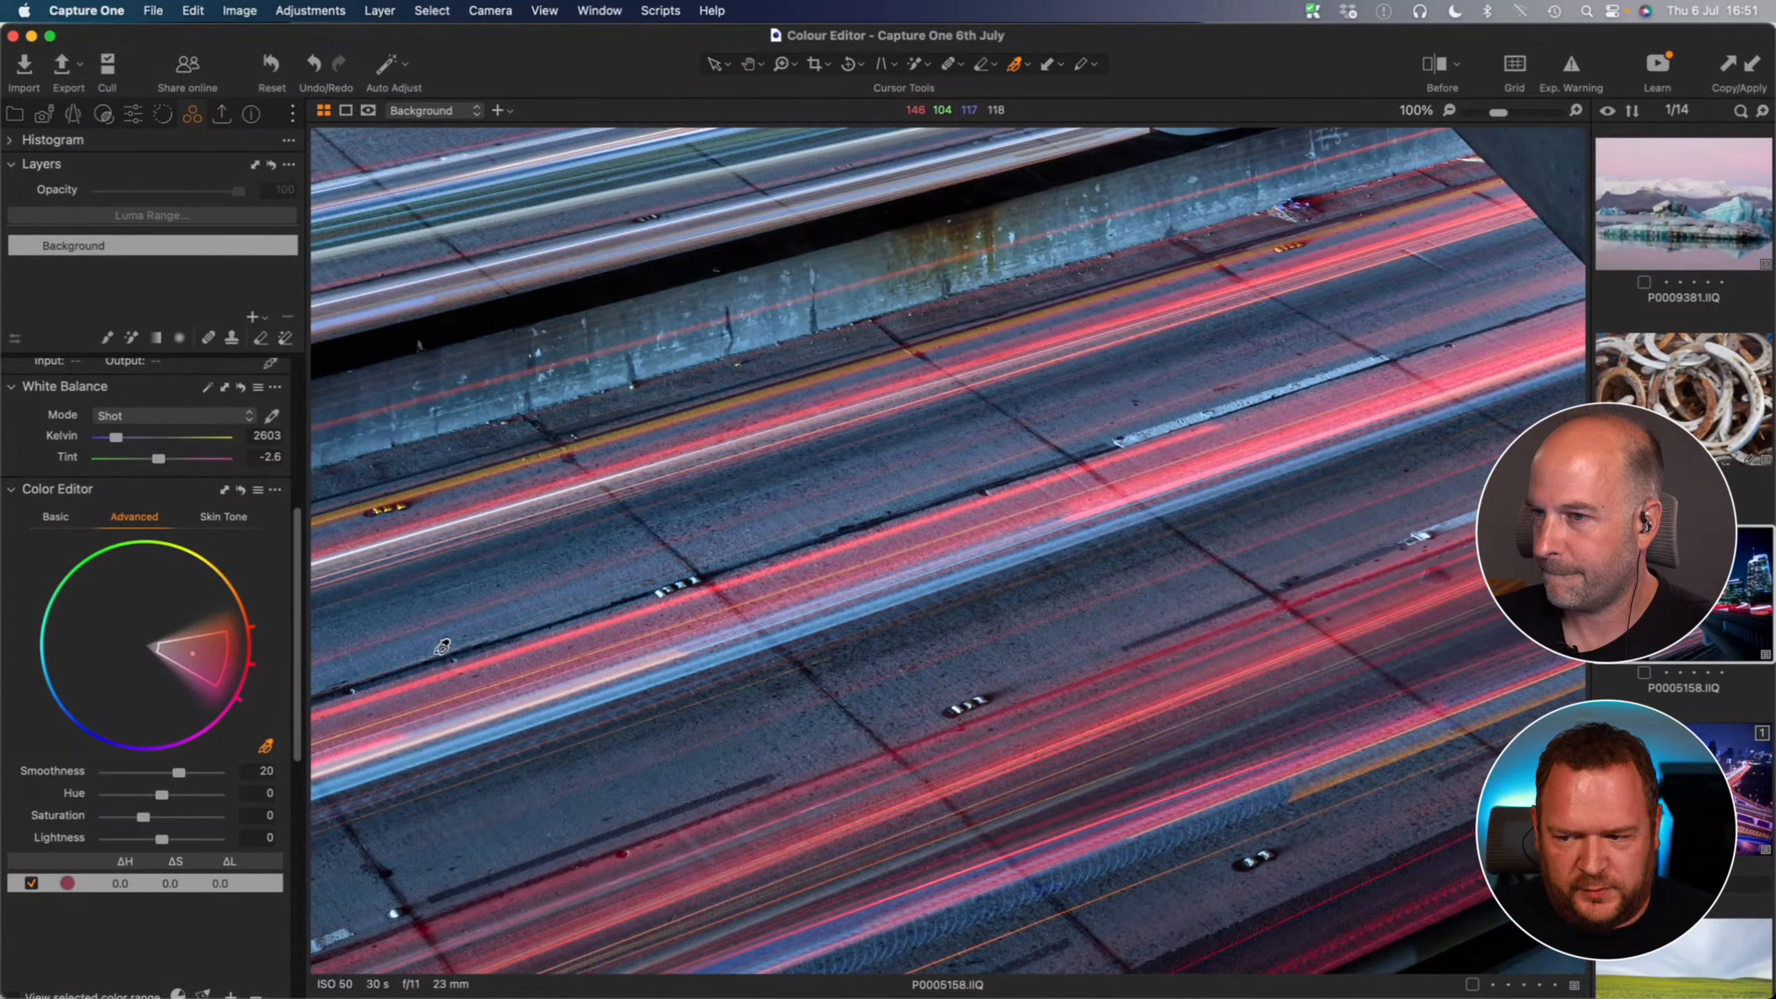
- Try a saturation of 187.4 on the picked red range, narrowed to the less saturated tones, and reset the Color Editor
left_click(994, 585)
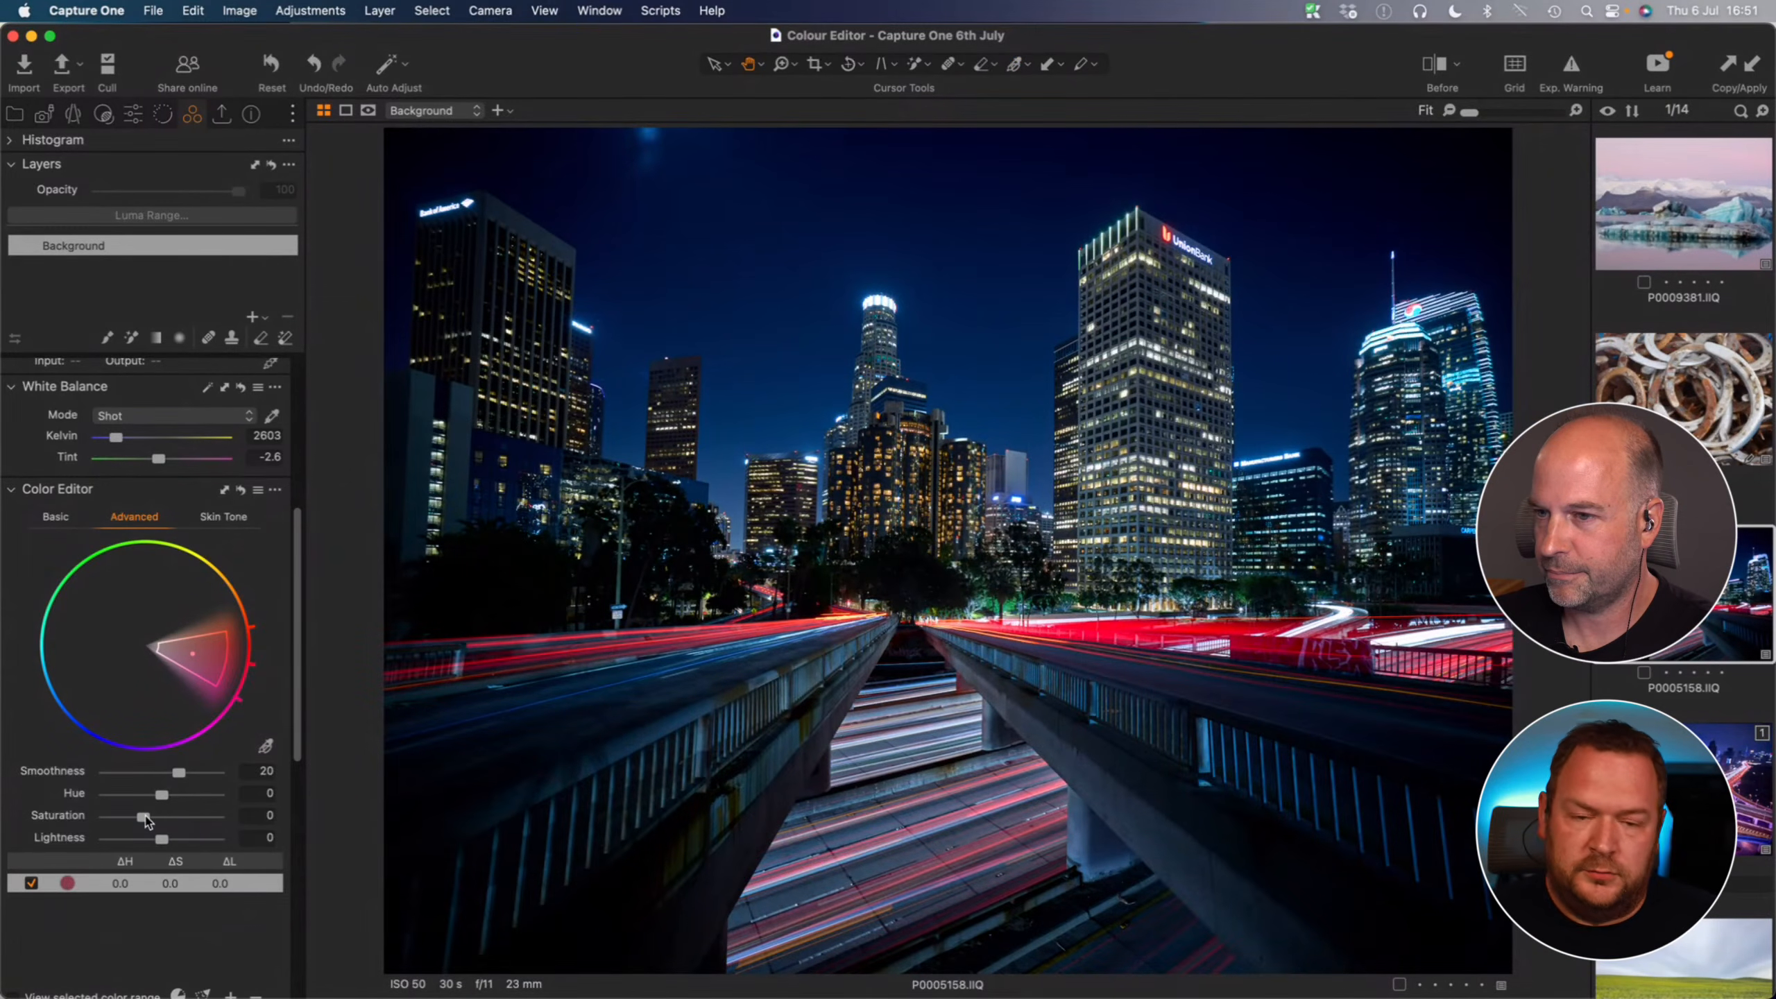
left_click_drag(145, 817, 212, 817)
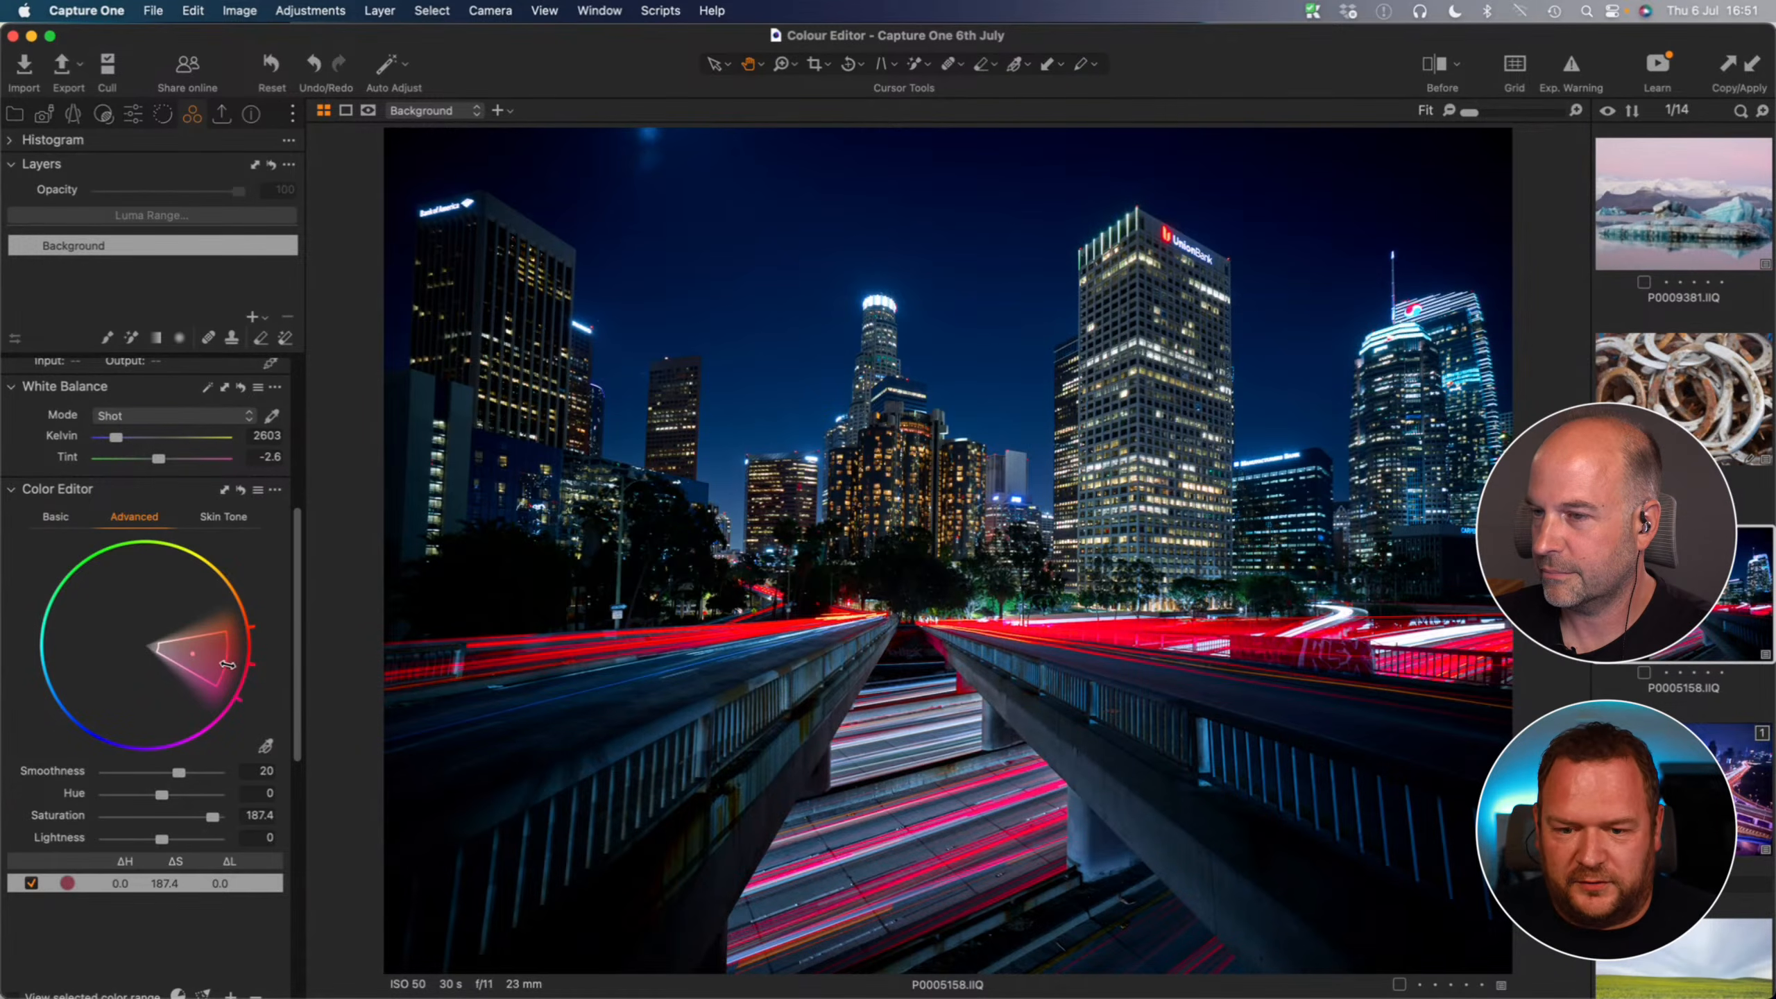
left_click_drag(227, 664, 182, 652)
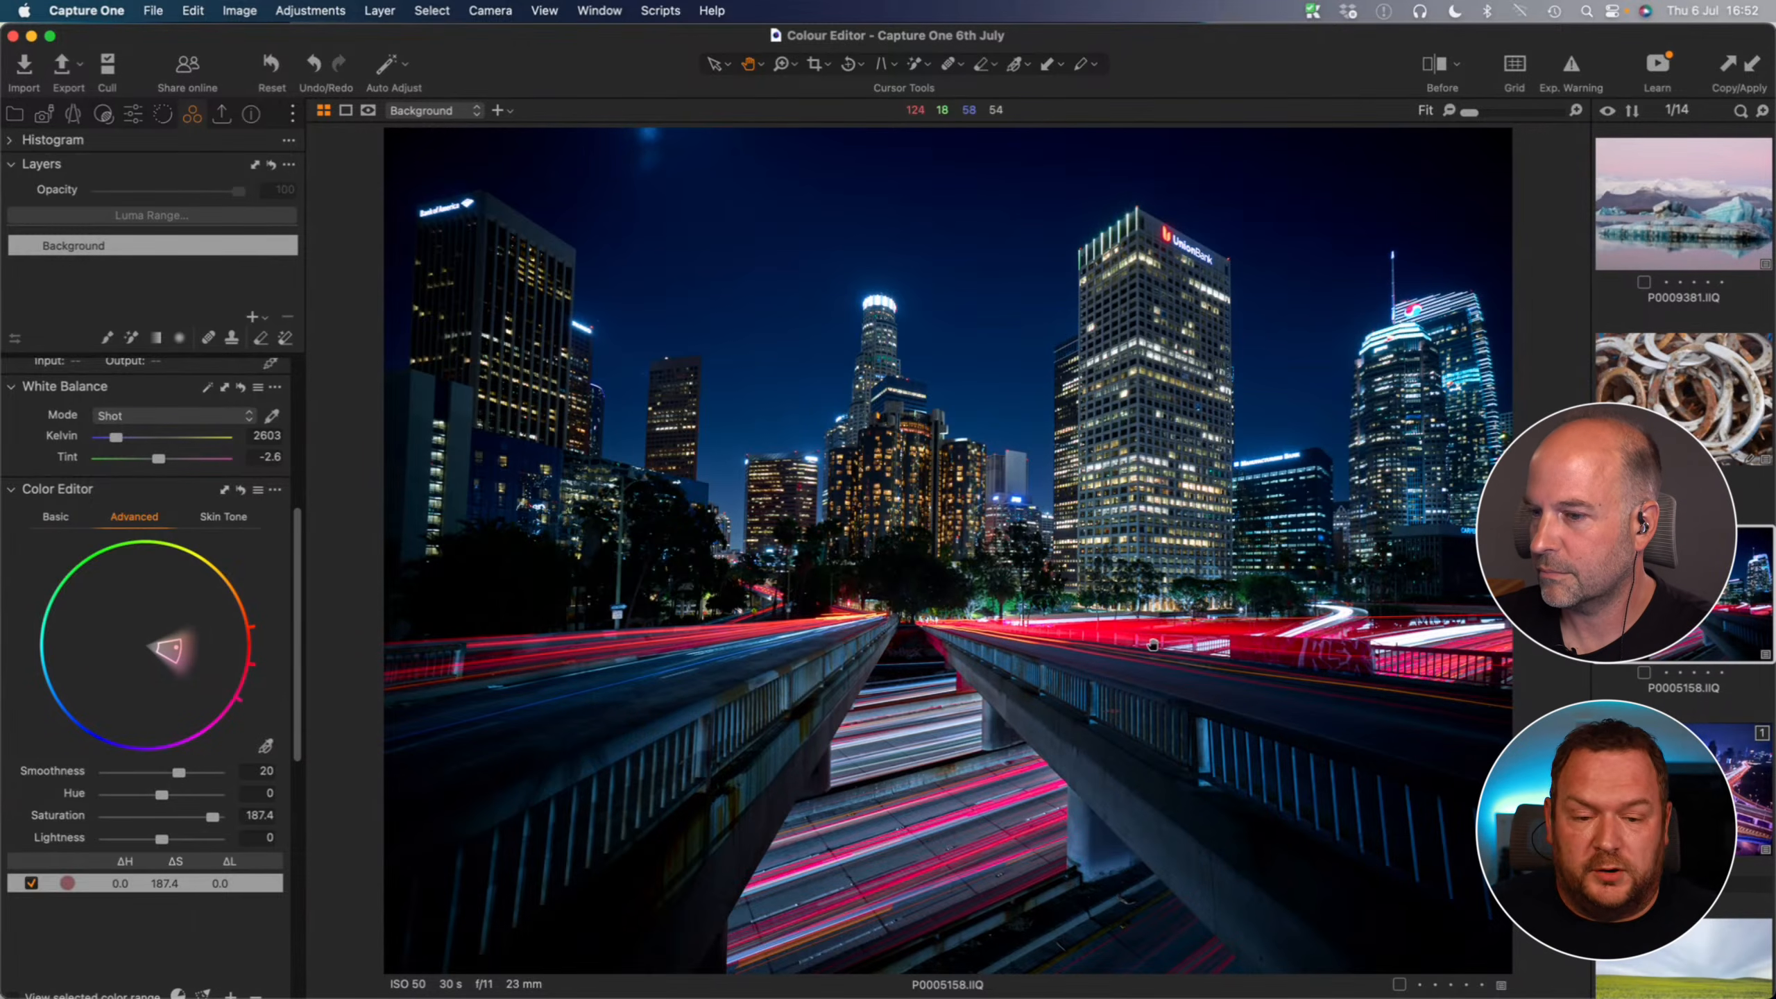
left_click(242, 491)
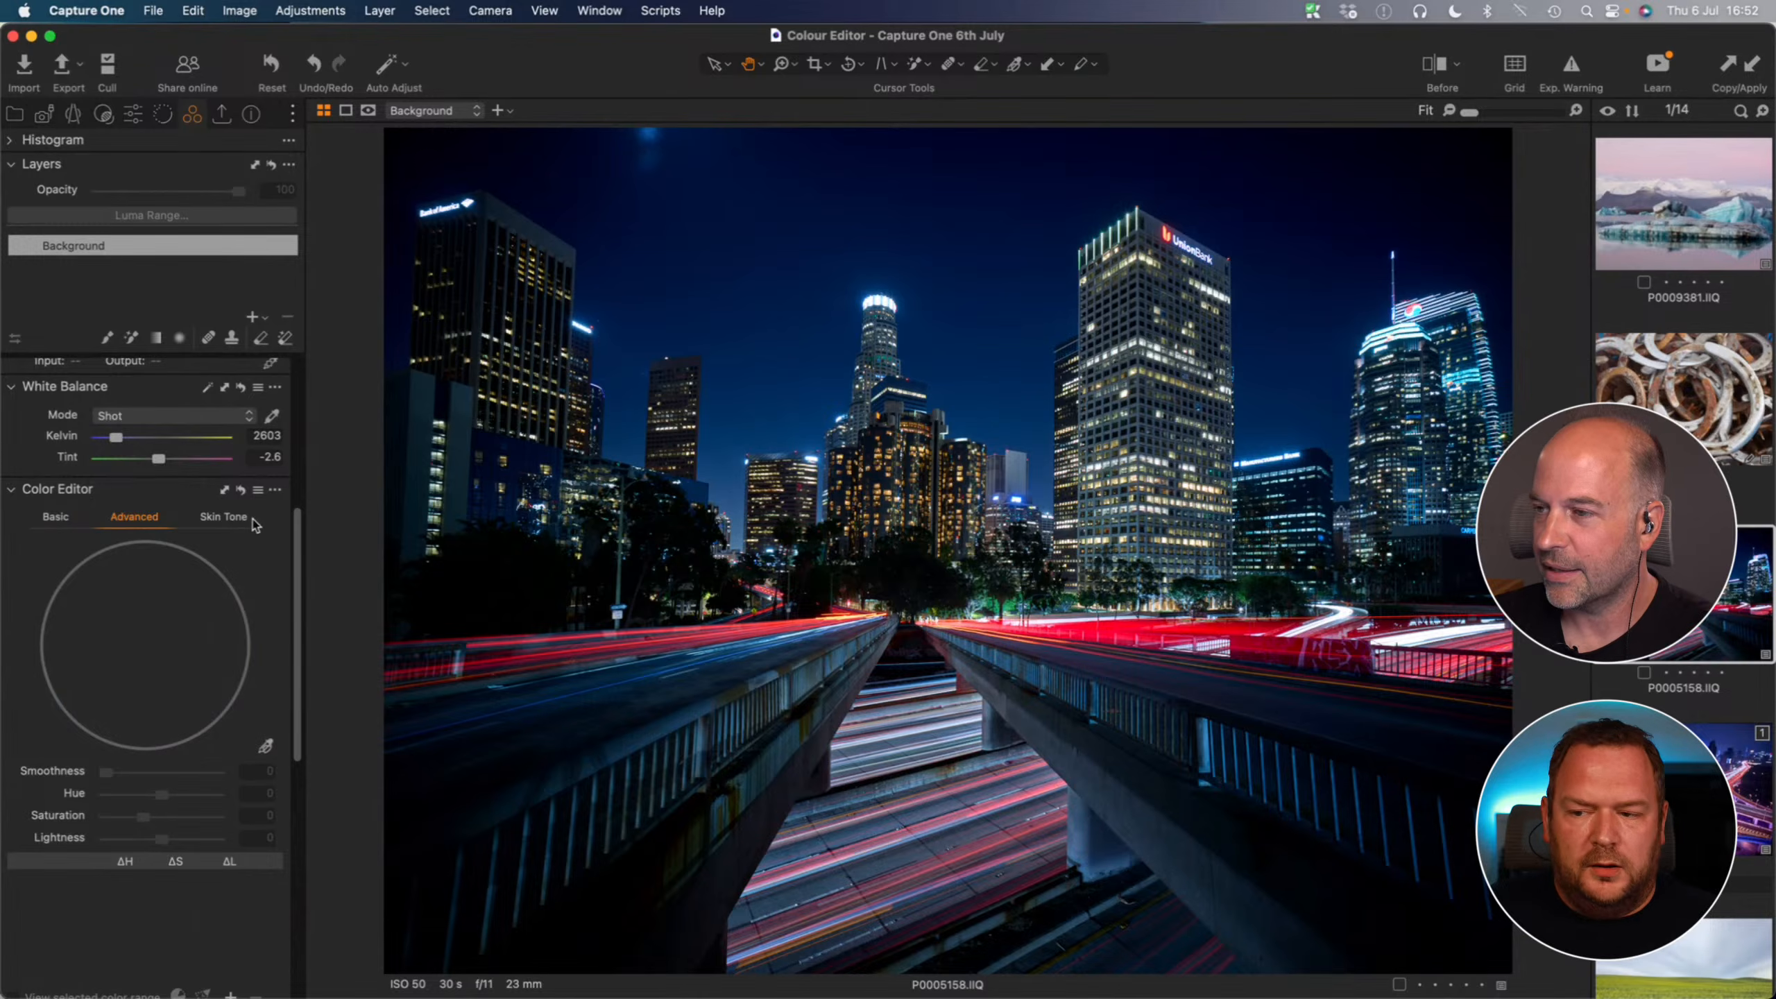
- Add a new adjustment layer and brush a mask over the lower highway between the two overpasses
left_click(252, 317)
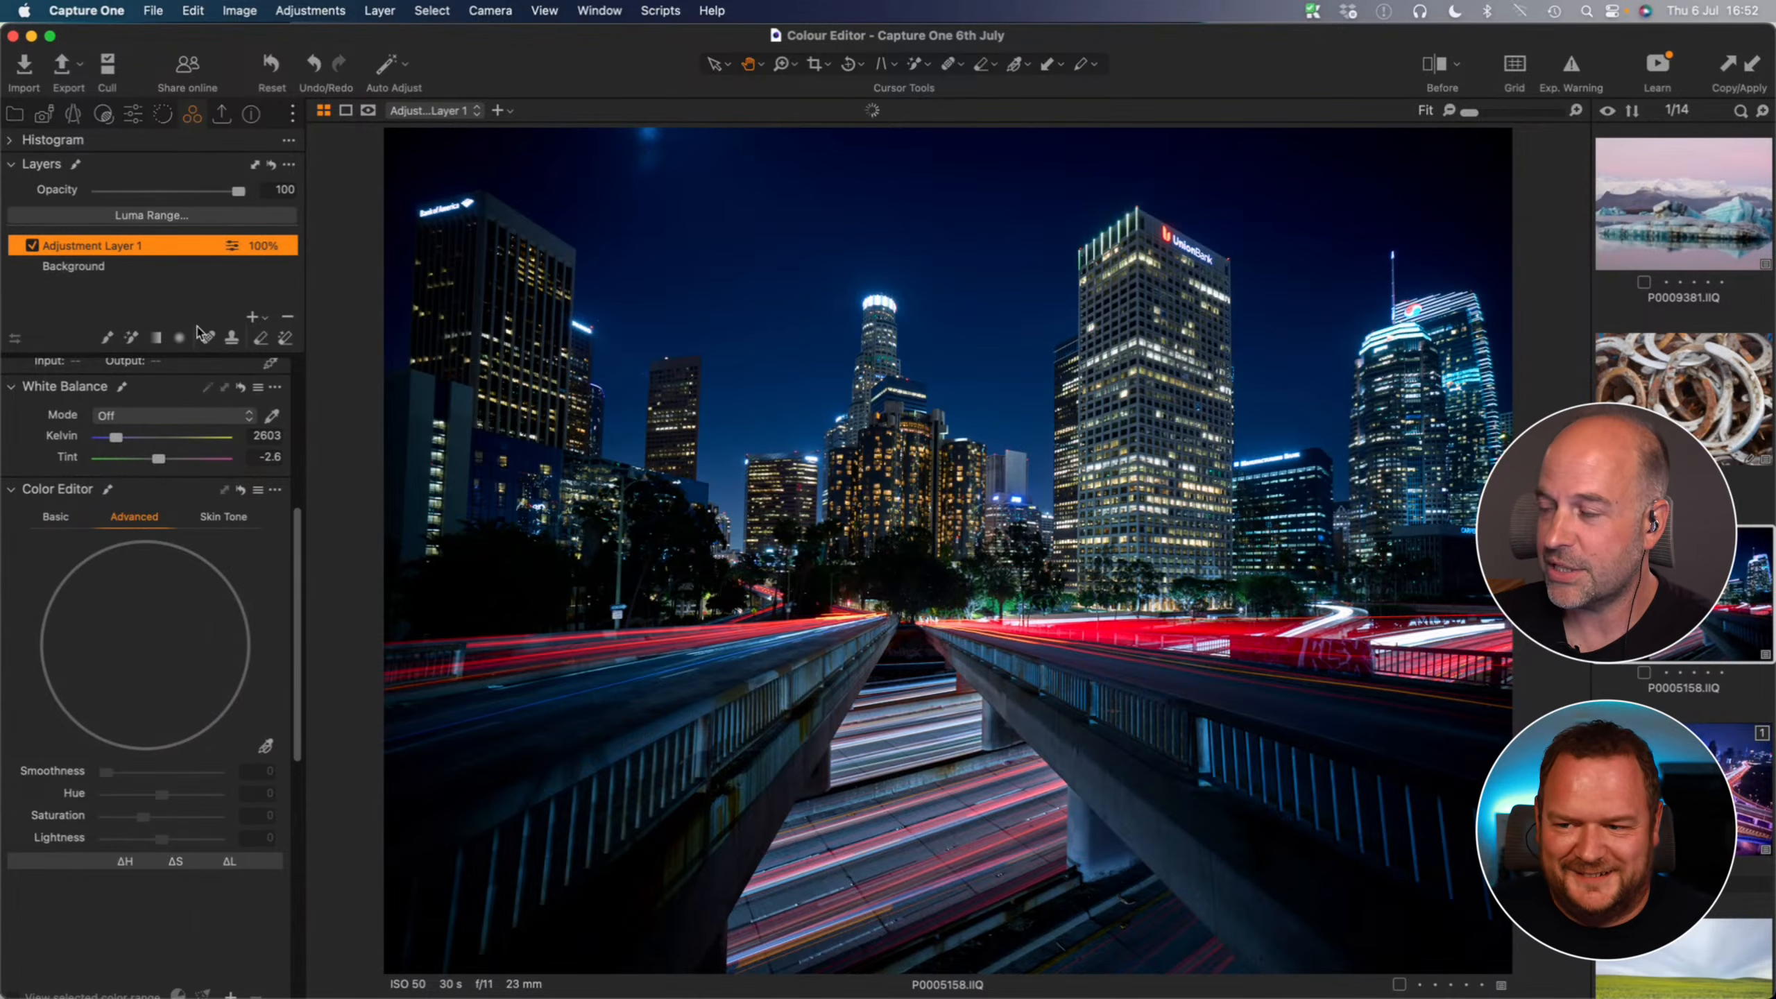
left_click(107, 338)
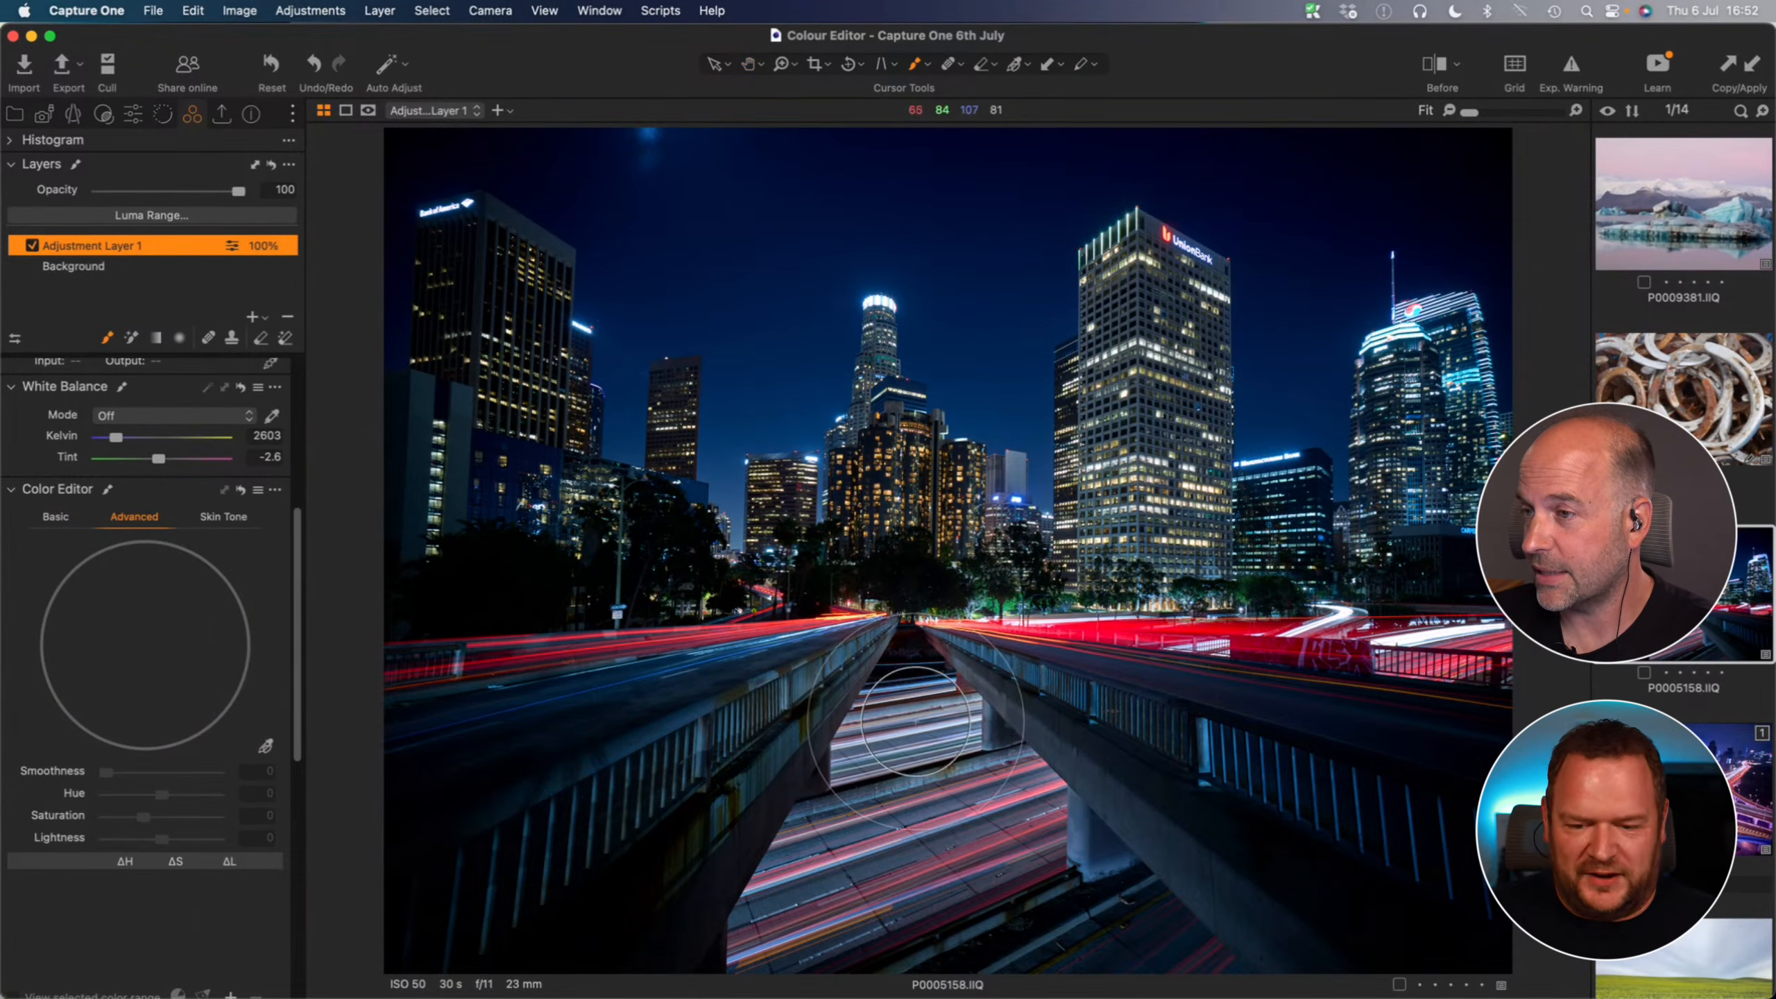
right_click(923, 740)
left_click_drag(923, 740, 891, 734)
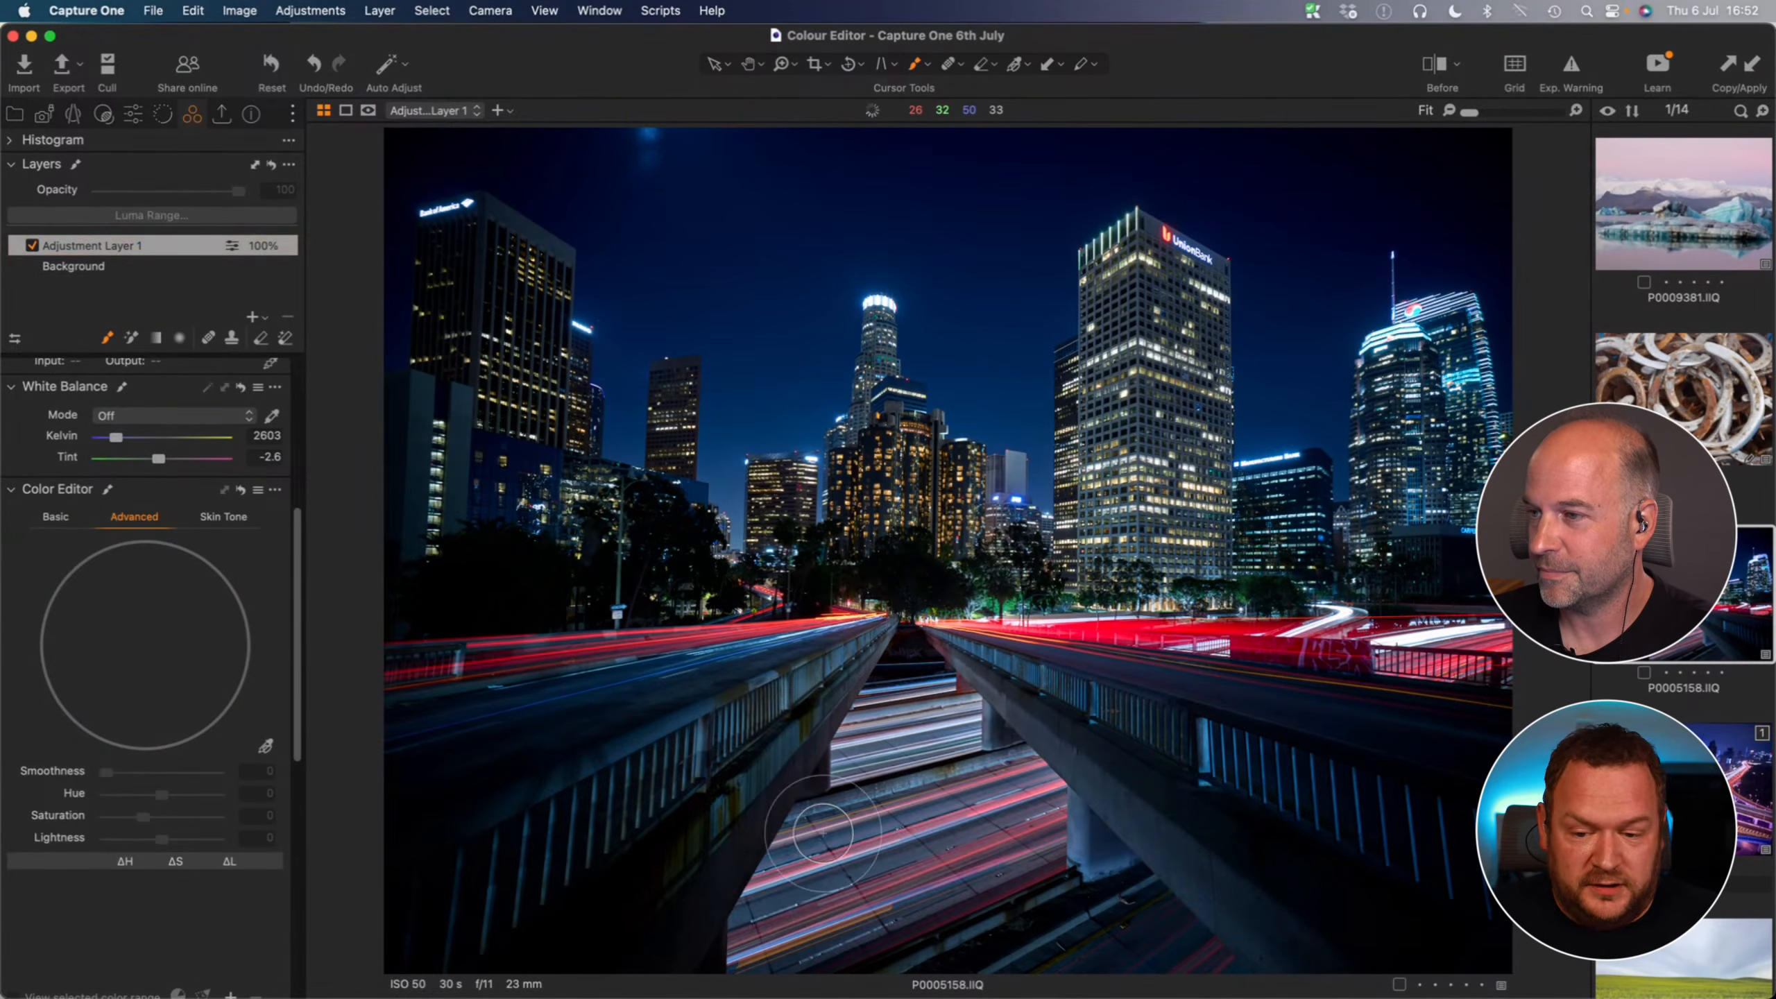
mouse_move(978, 867)
left_mouse_down()
mouse_move(954, 687)
mouse_move(1091, 863)
mouse_move(960, 812)
mouse_move(947, 746)
mouse_move(891, 864)
mouse_move(718, 911)
mouse_move(778, 947)
mouse_move(1307, 979)
mouse_move(1191, 899)
mouse_move(1167, 938)
mouse_move(1165, 879)
mouse_move(1326, 851)
mouse_move(1436, 890)
mouse_move(1007, 842)
mouse_move(594, 833)
mouse_move(685, 851)
mouse_move(818, 814)
mouse_move(545, 818)
mouse_move(489, 797)
mouse_move(906, 872)
mouse_move(1068, 847)
left_mouse_up()
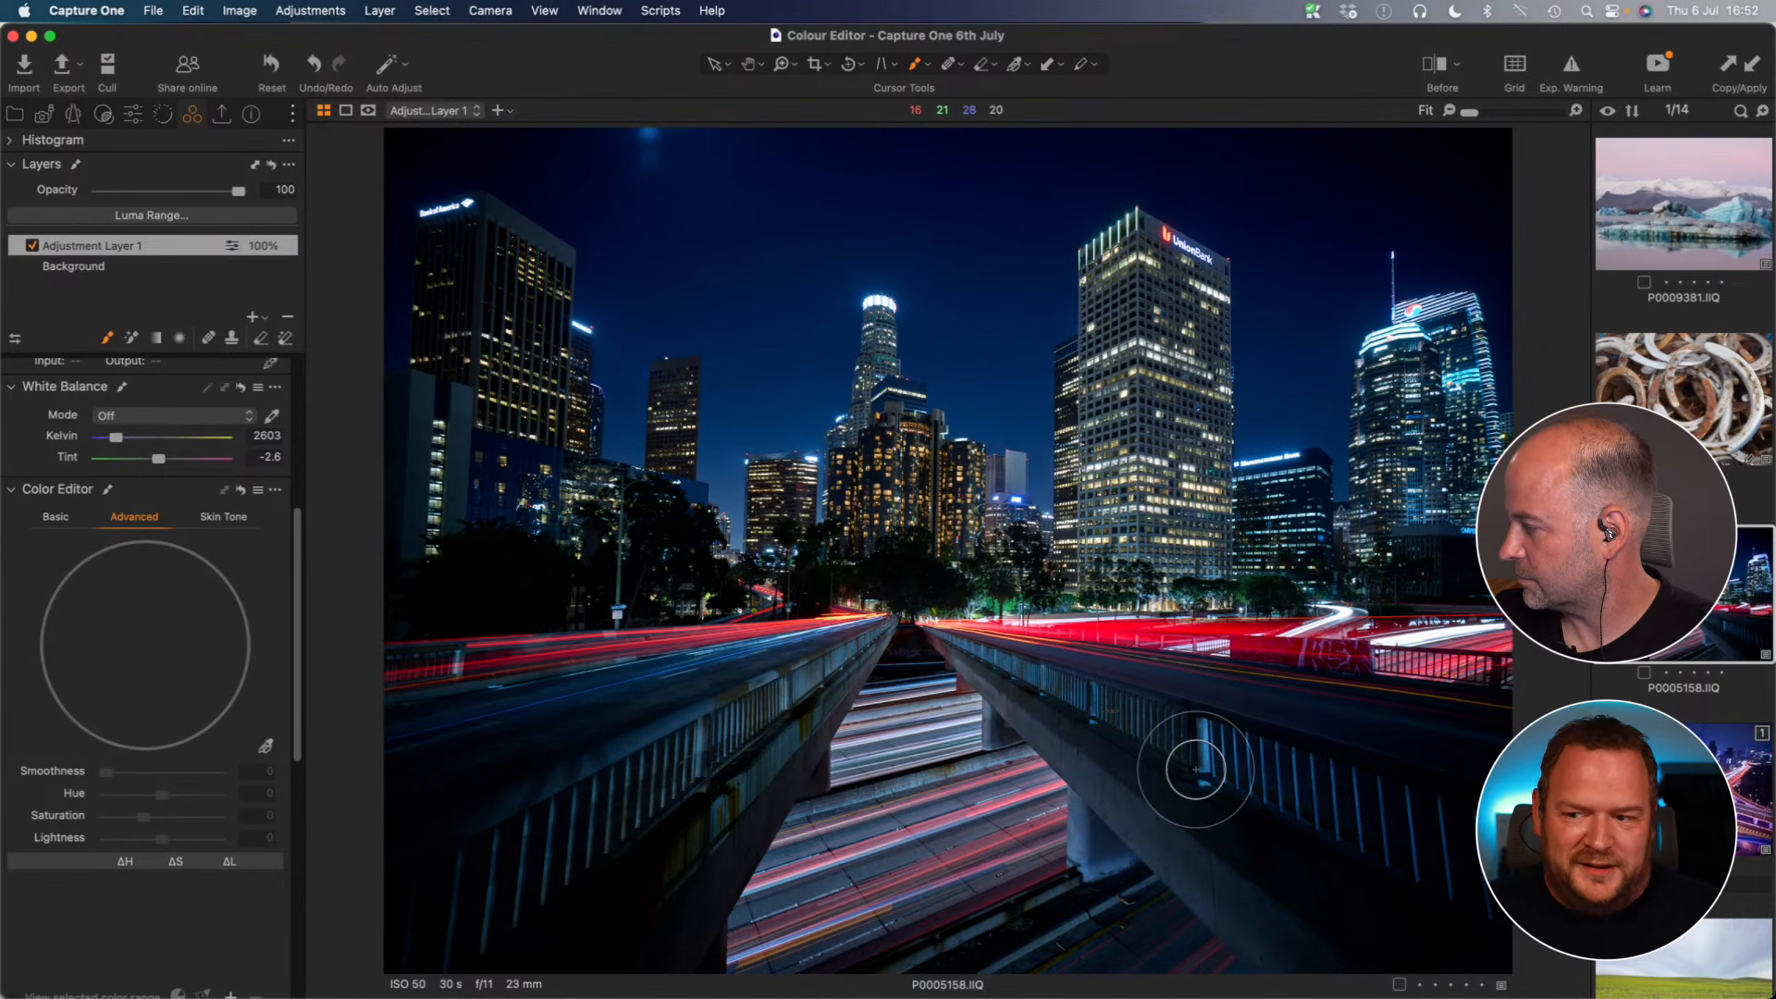
- Set the layer's basic red range to saturation 80 and lightness 9.9, and check the mask's coverage
left_click(49, 519)
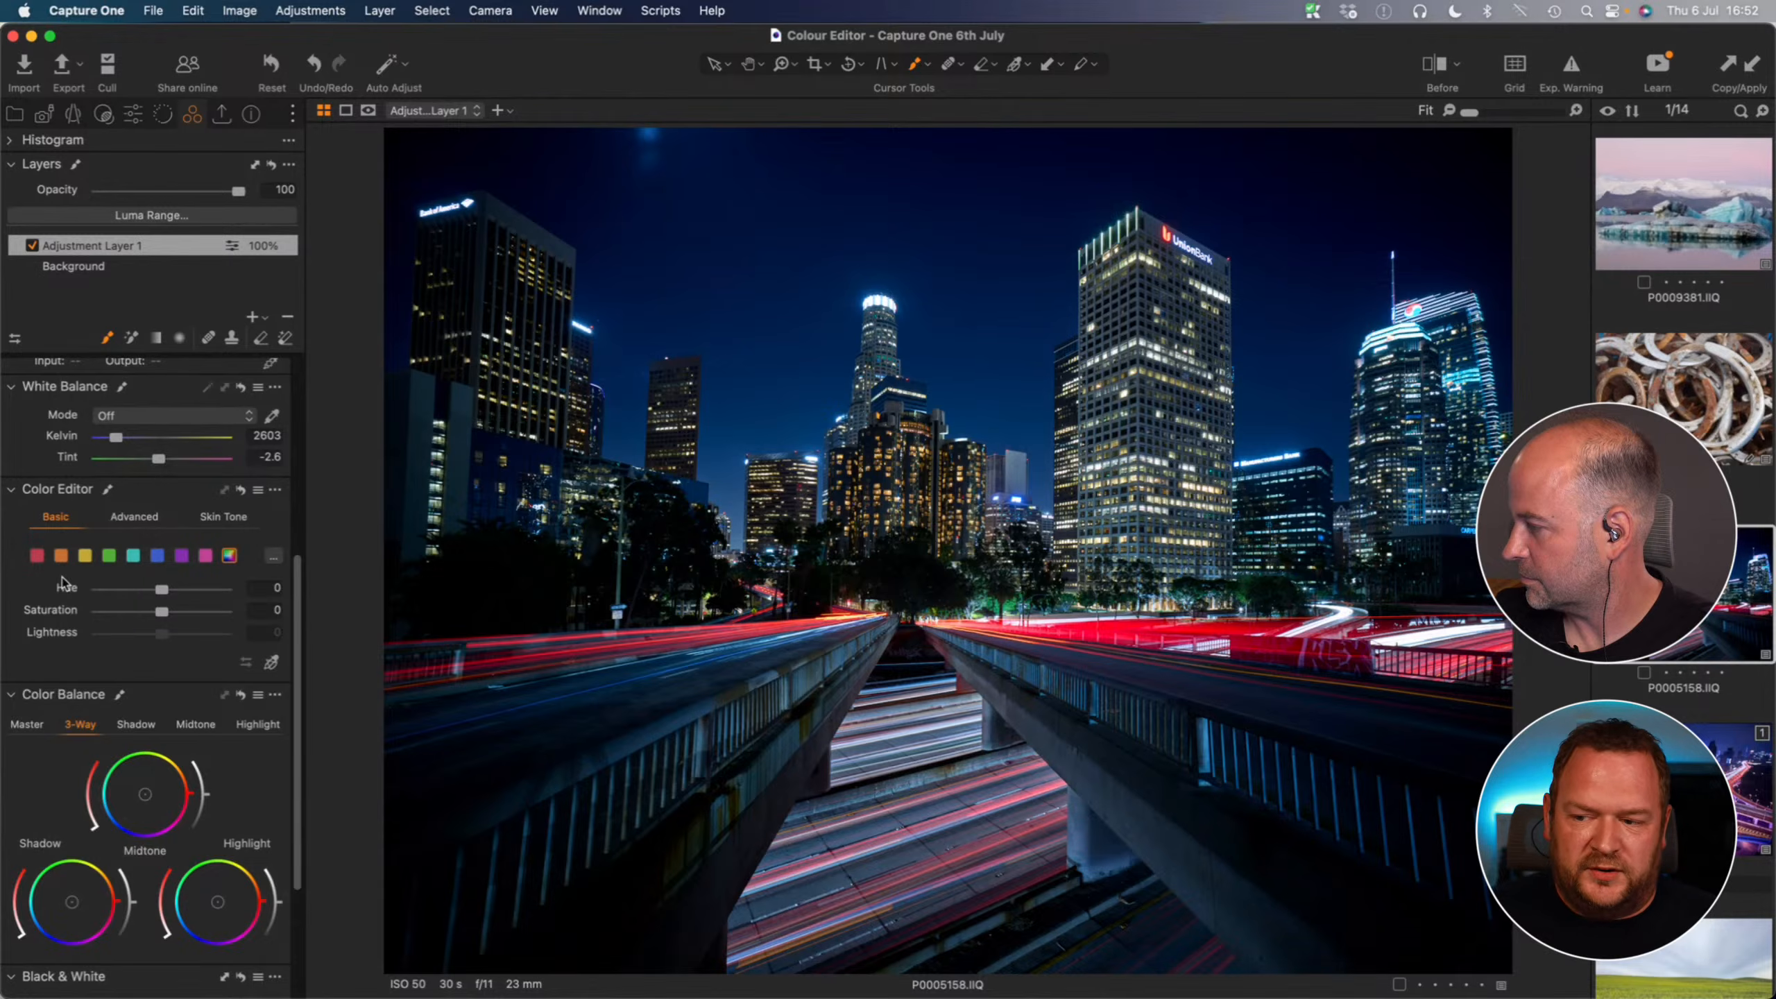
left_click(37, 557)
left_click_drag(163, 612, 224, 612)
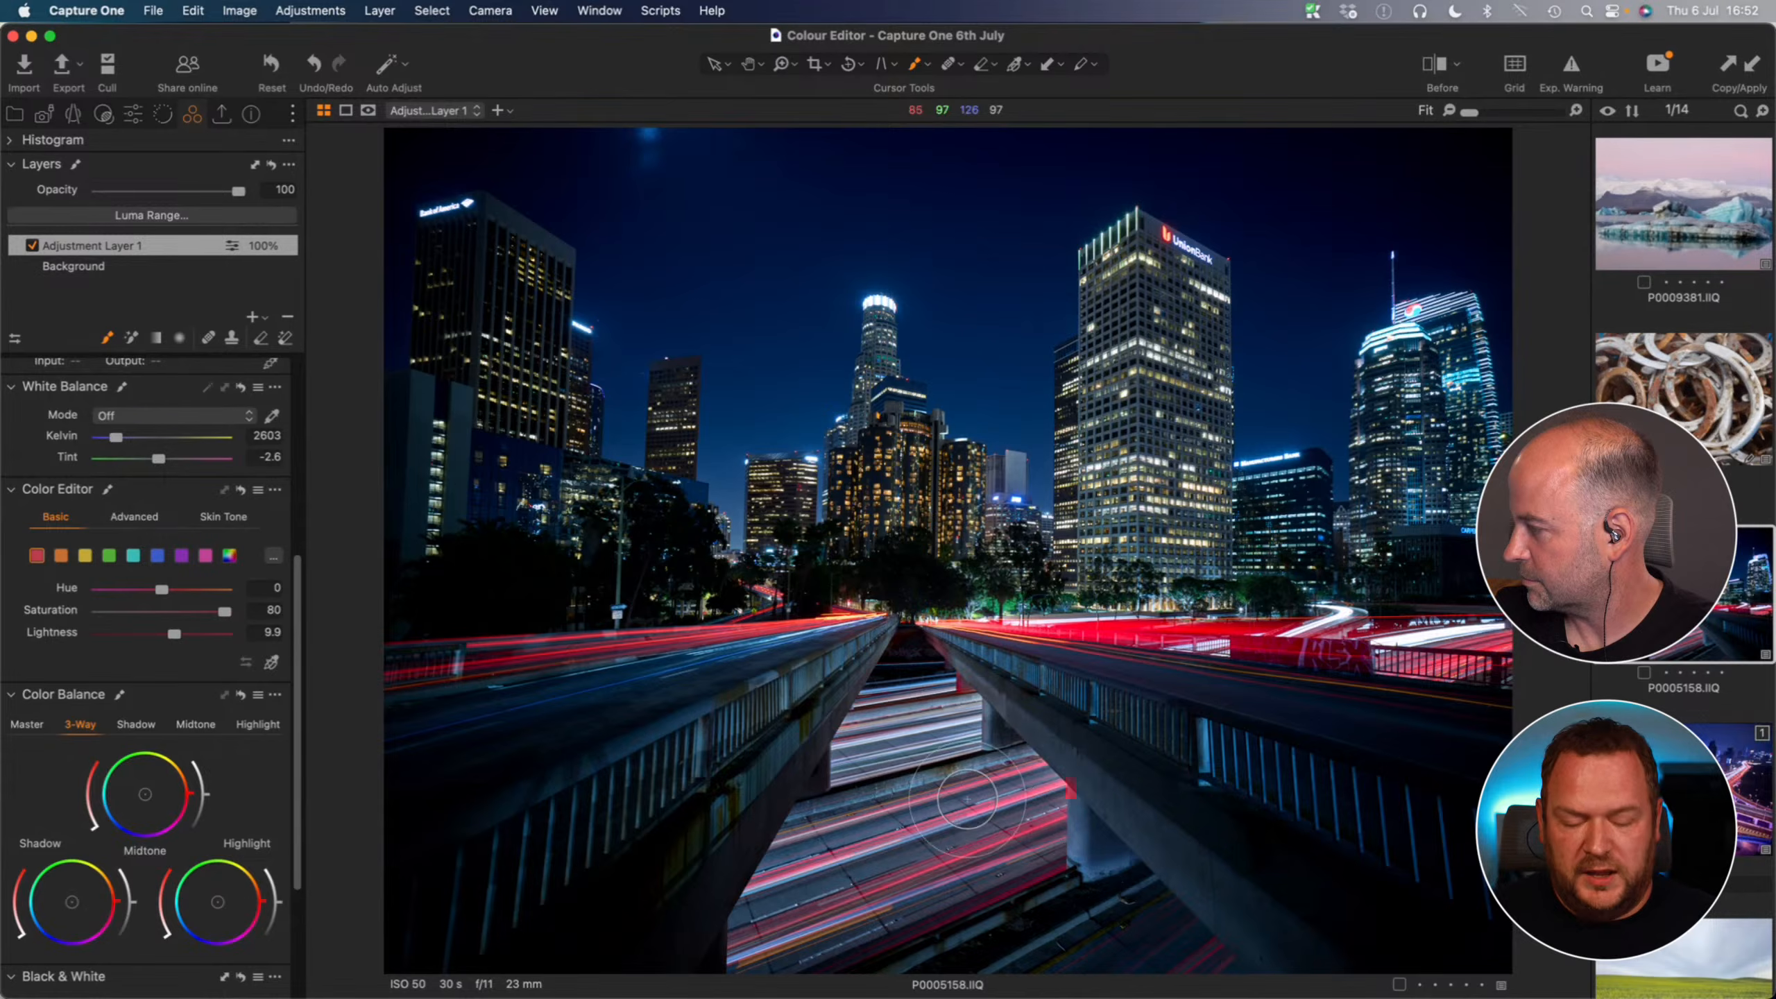
key("m")
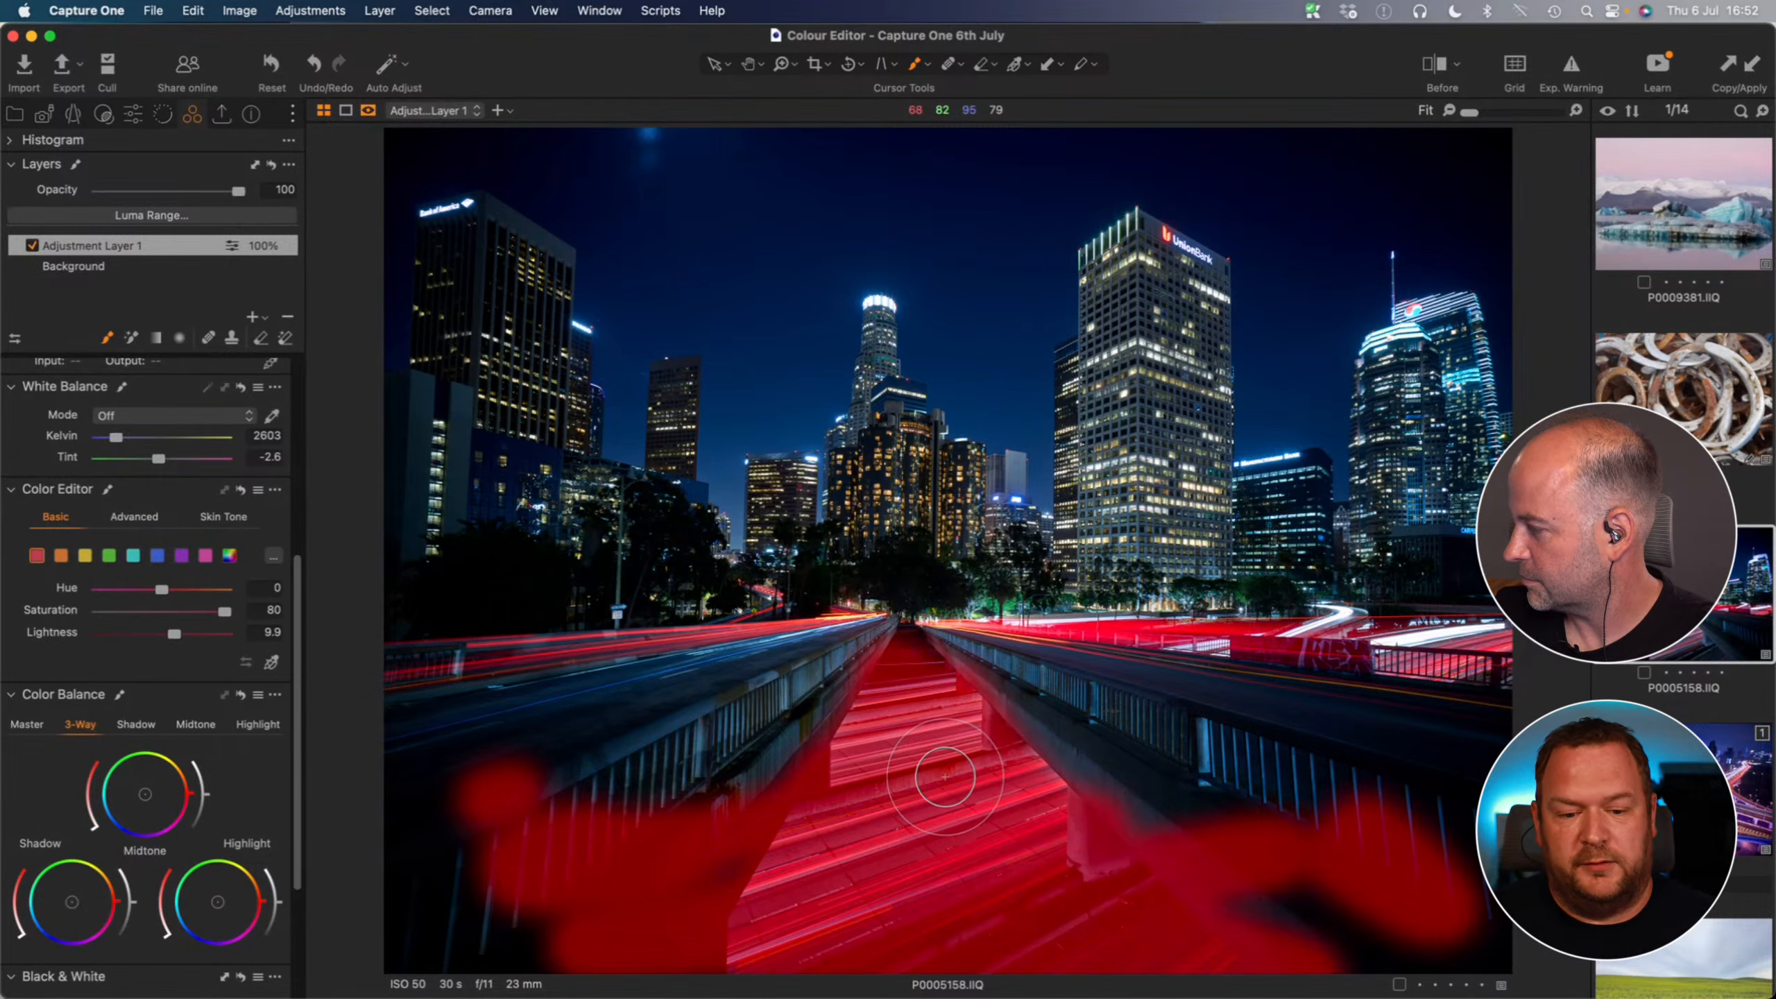
key("m")
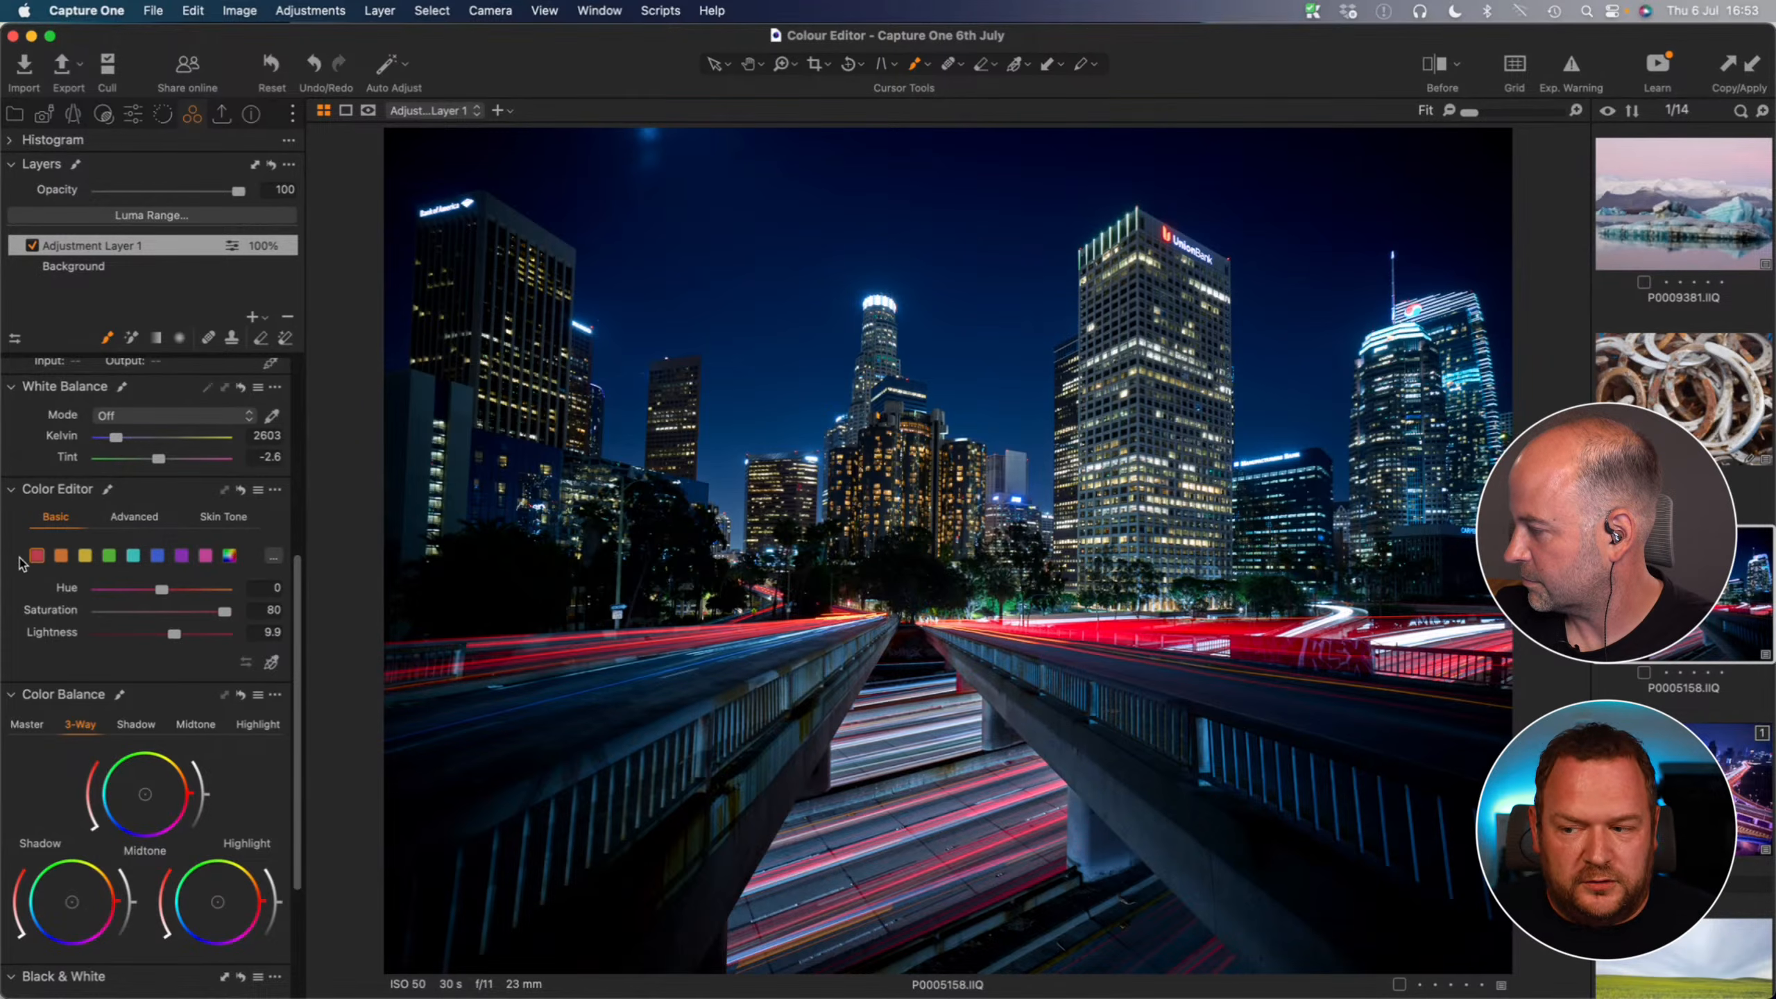
- Examine the basic red range's color-range settings, the advanced range-viewing options and the Color Editor's additional commands
left_click(273, 556)
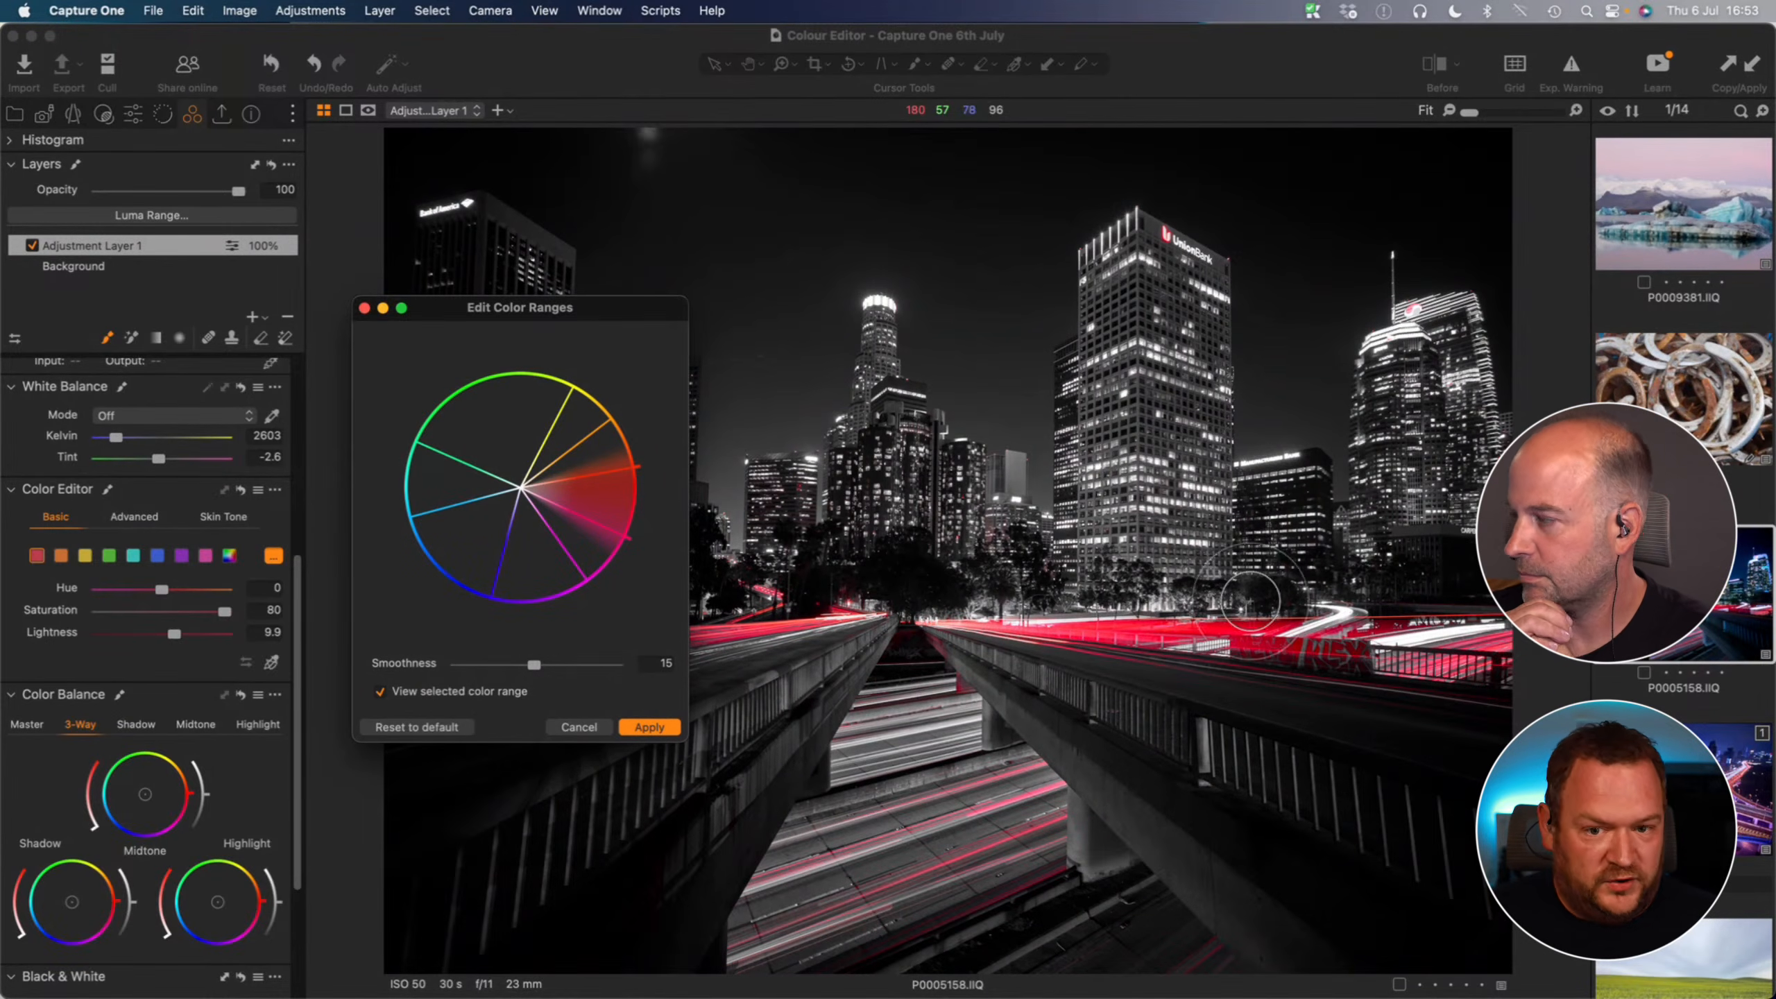
left_click(579, 727)
left_click(131, 518)
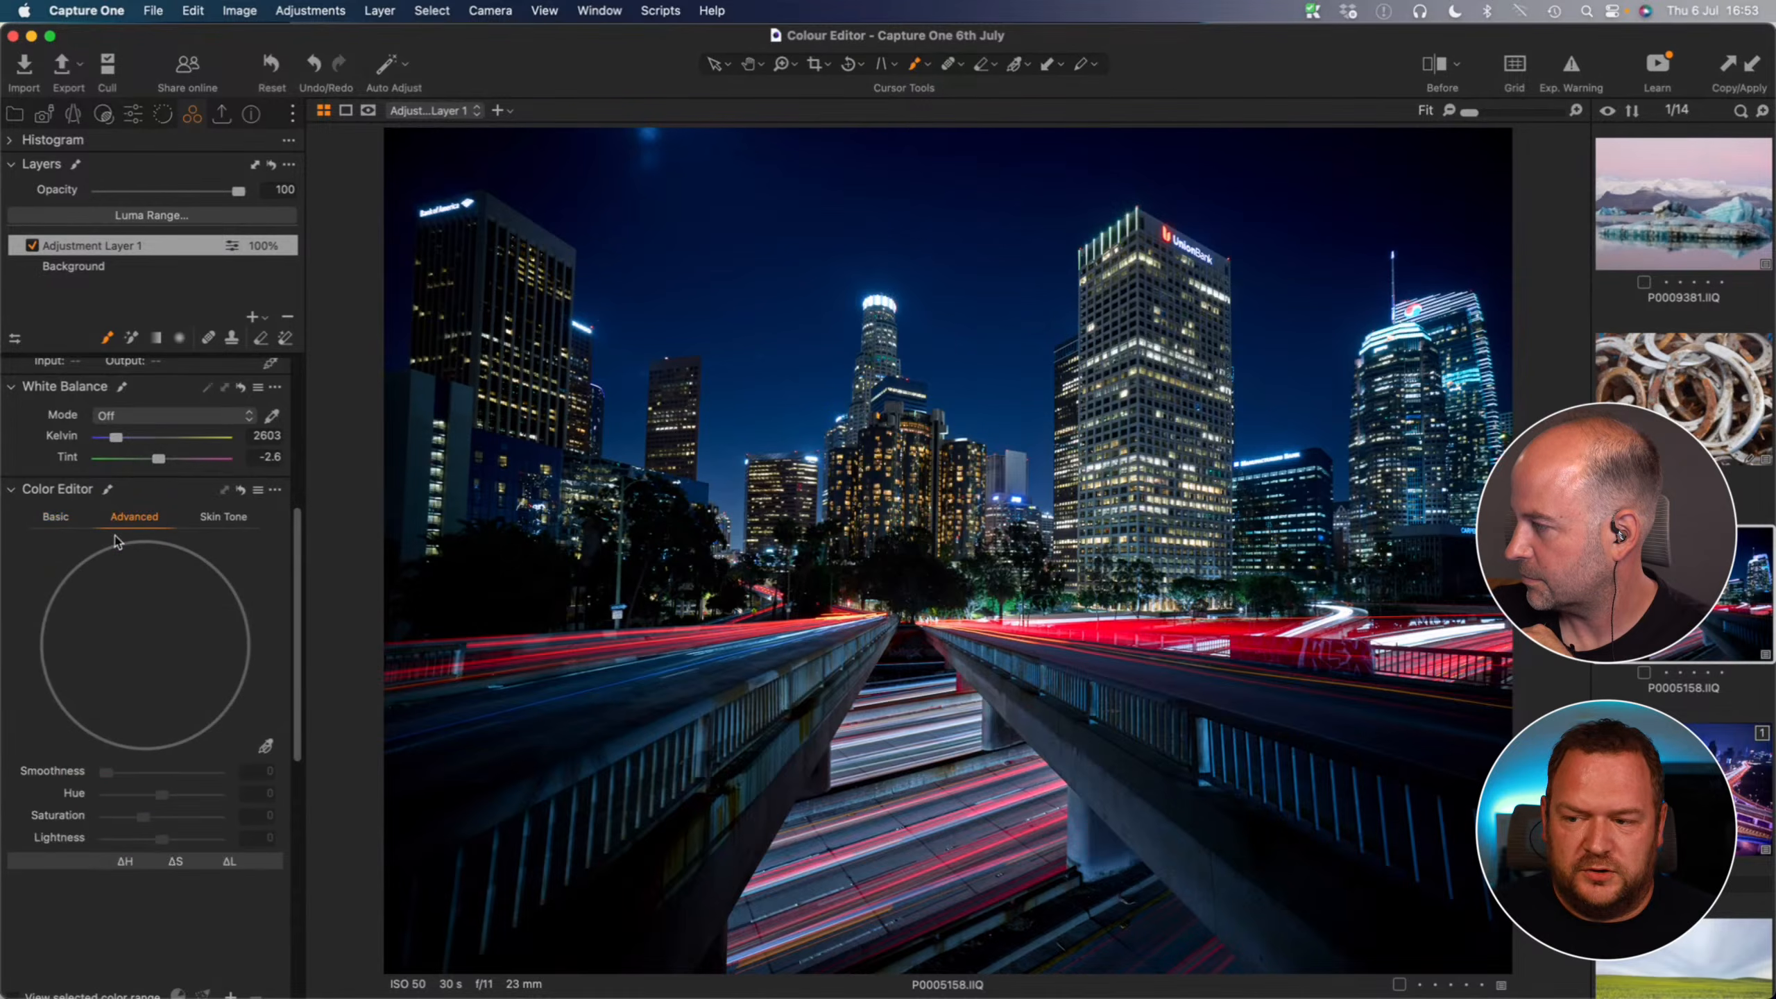
scroll(77, 934, "down", 5)
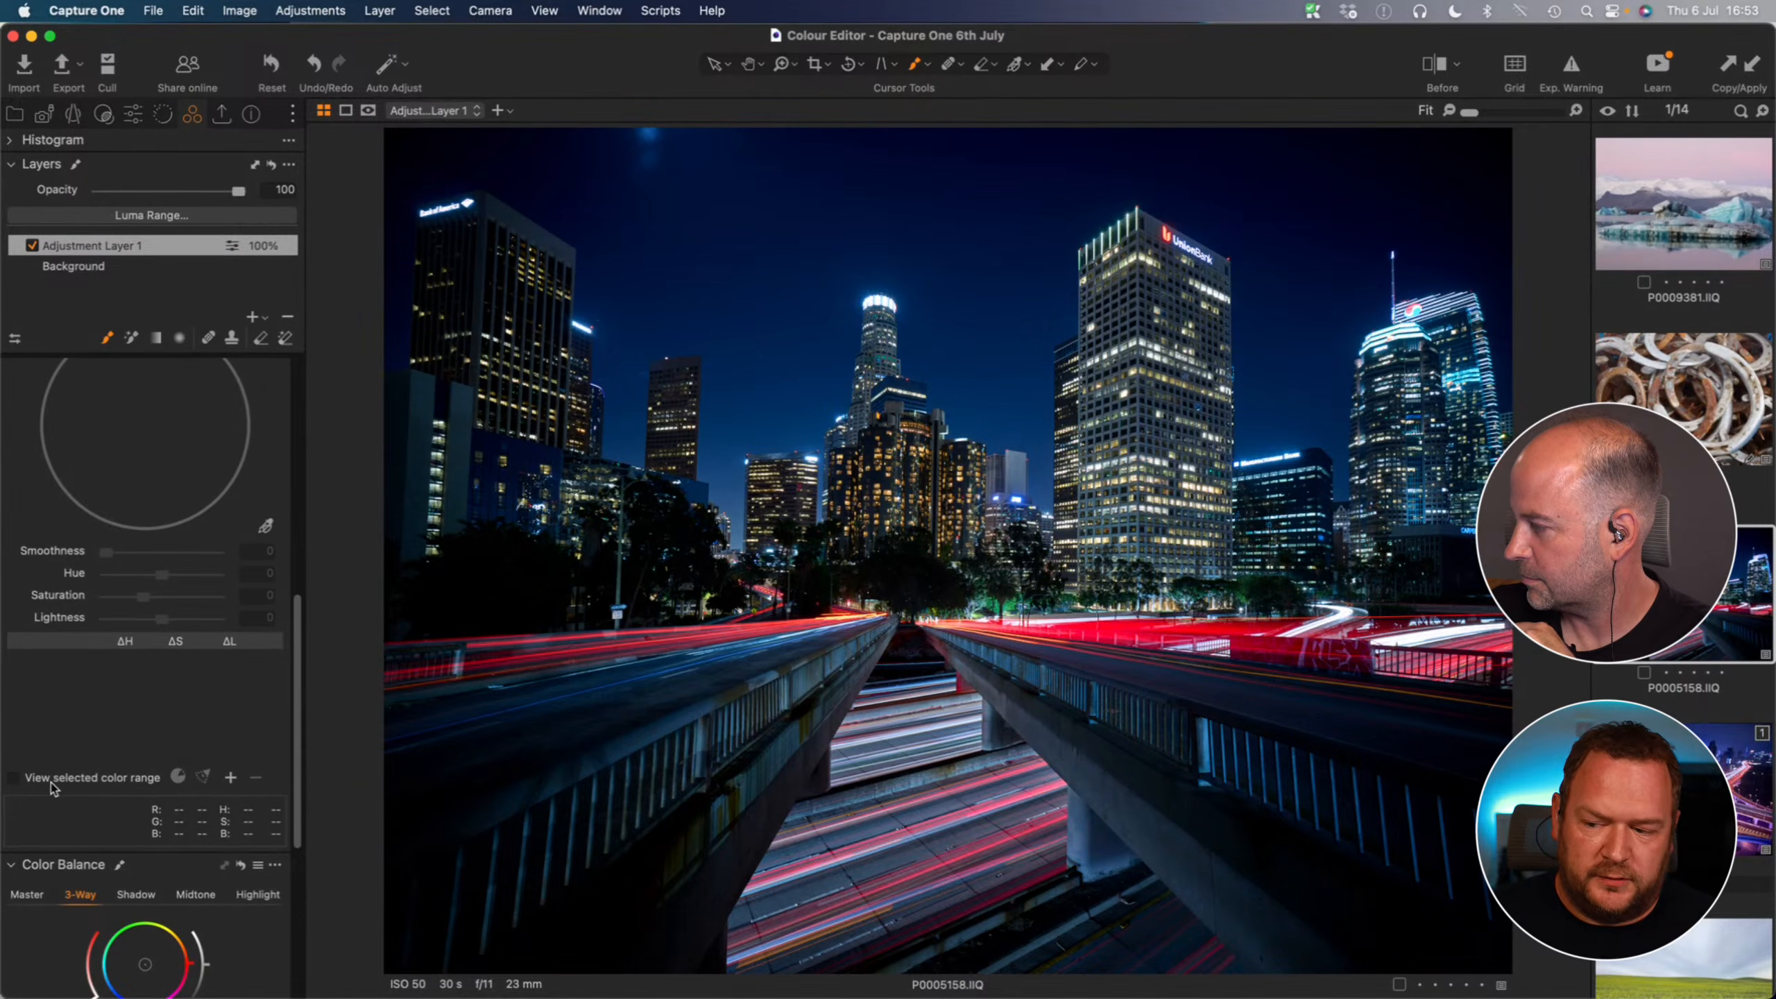
scroll(179, 471, "up", 5)
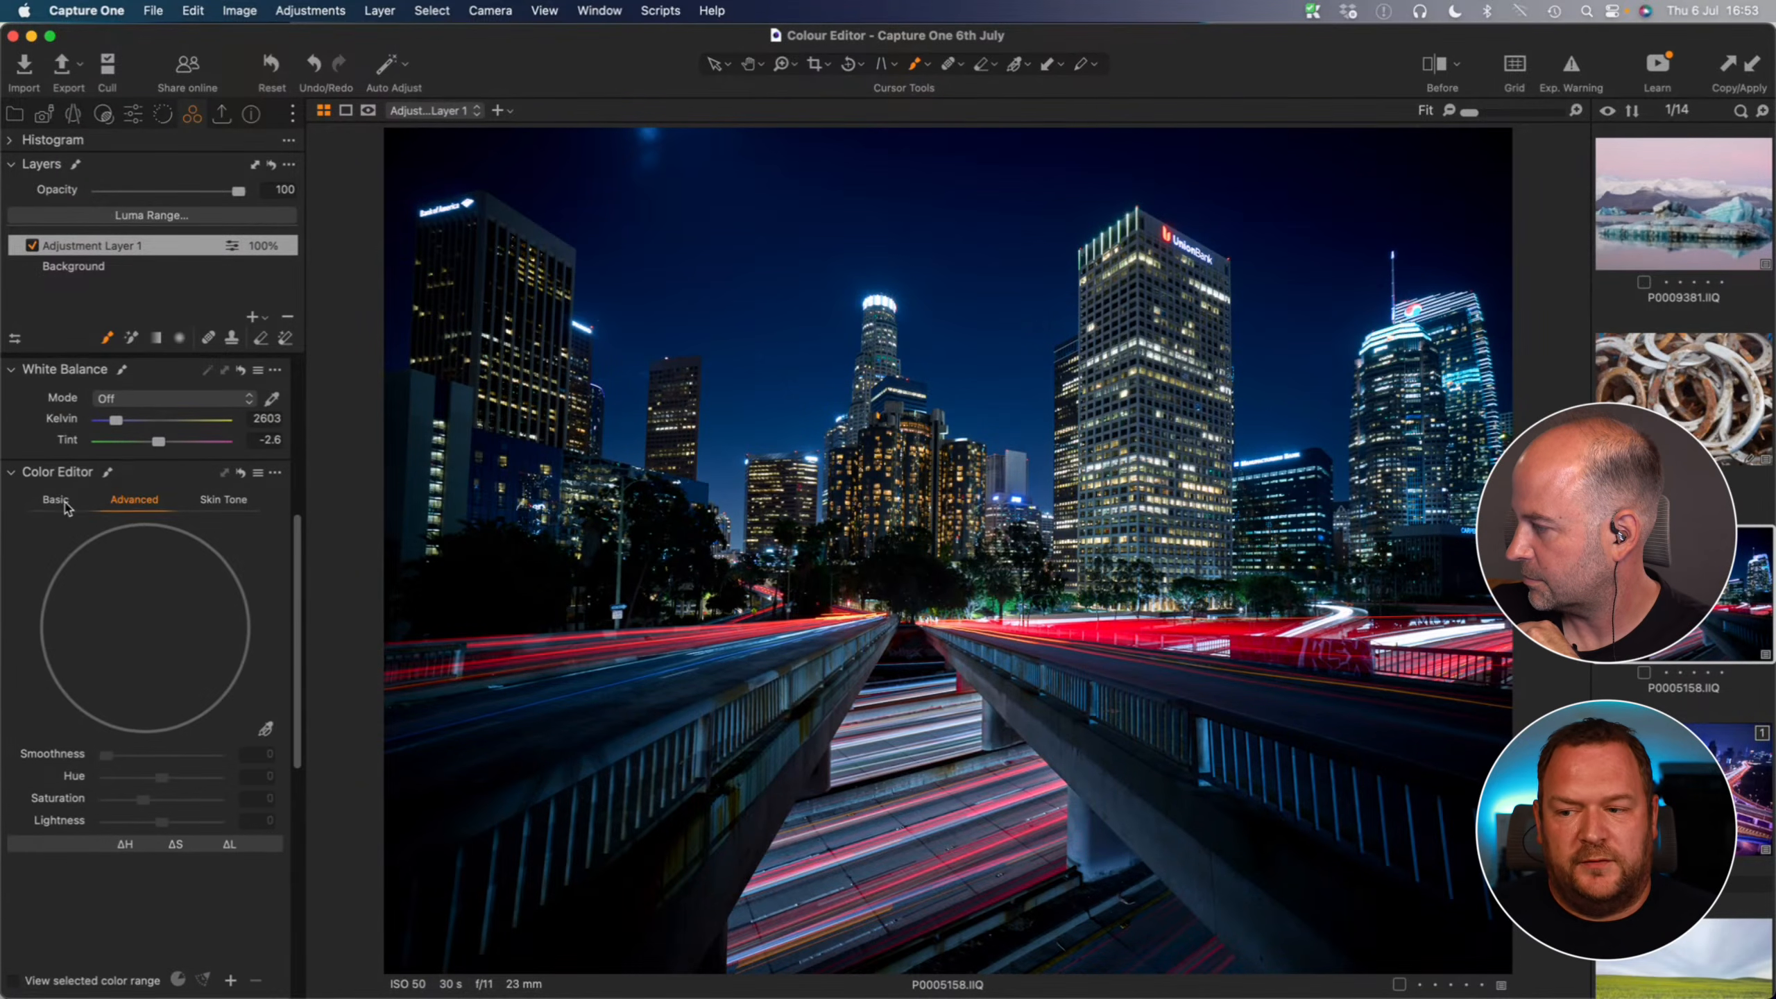
left_click(56, 499)
left_click(276, 473)
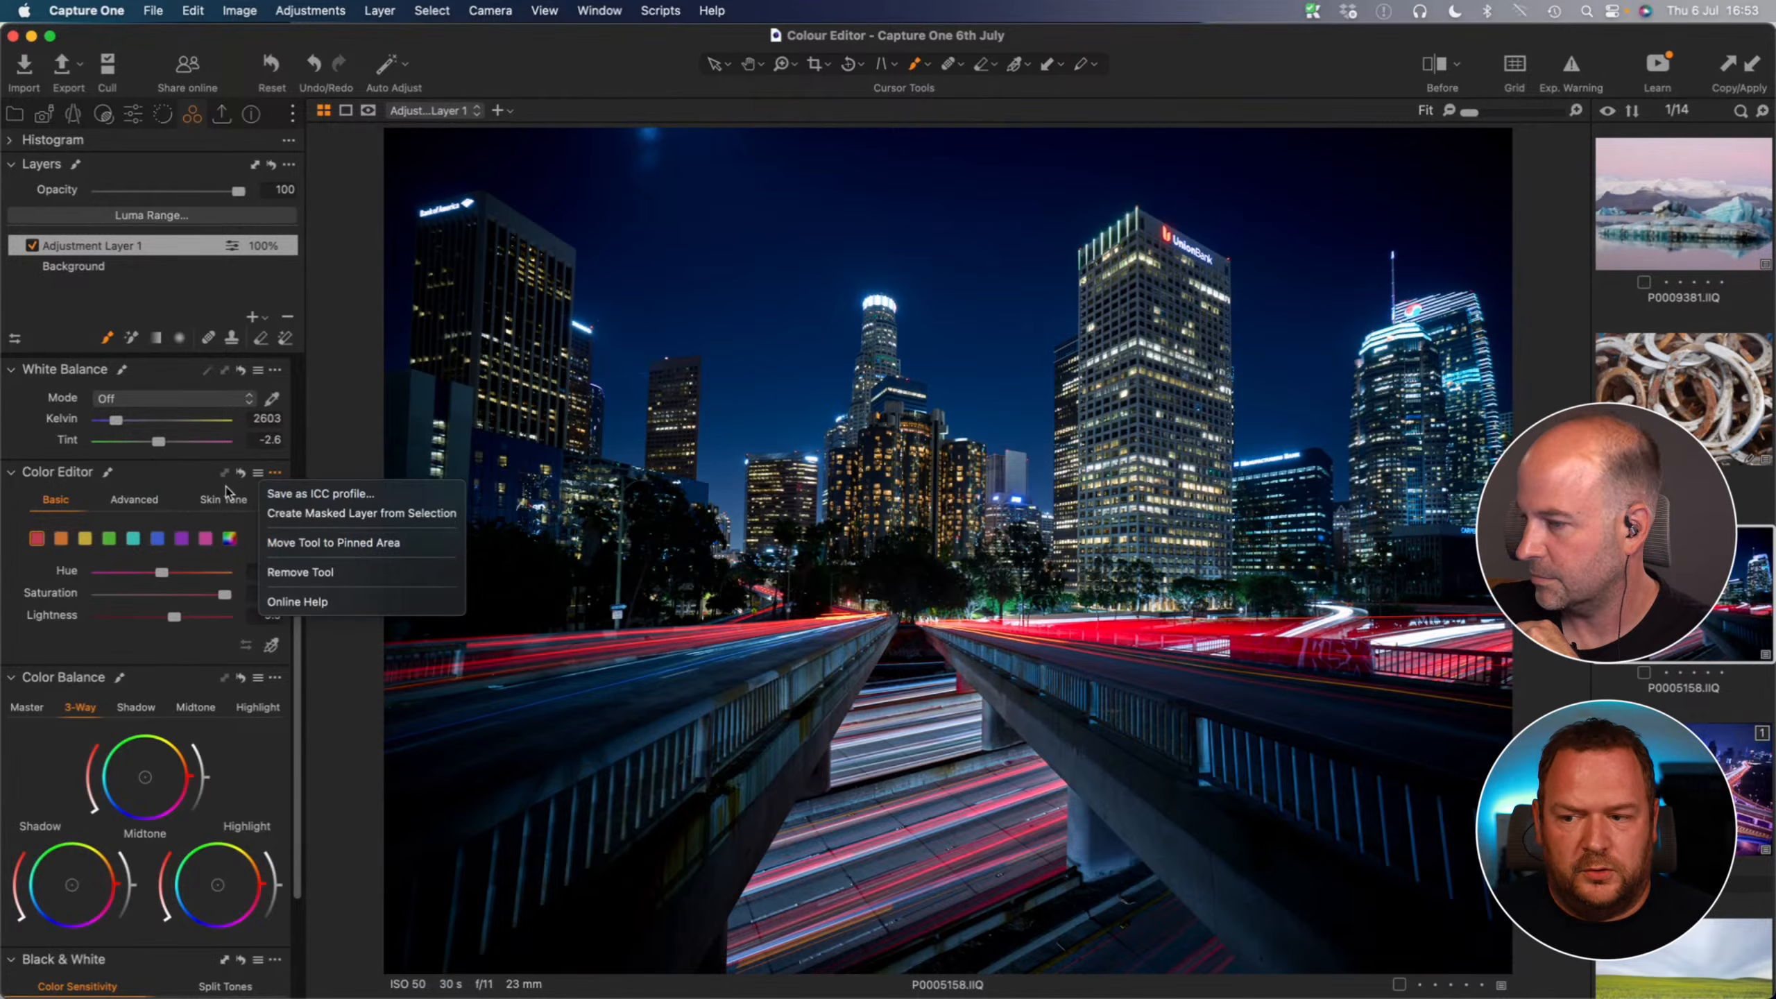
left_click(170, 481)
scroll(241, 682, "down", 2)
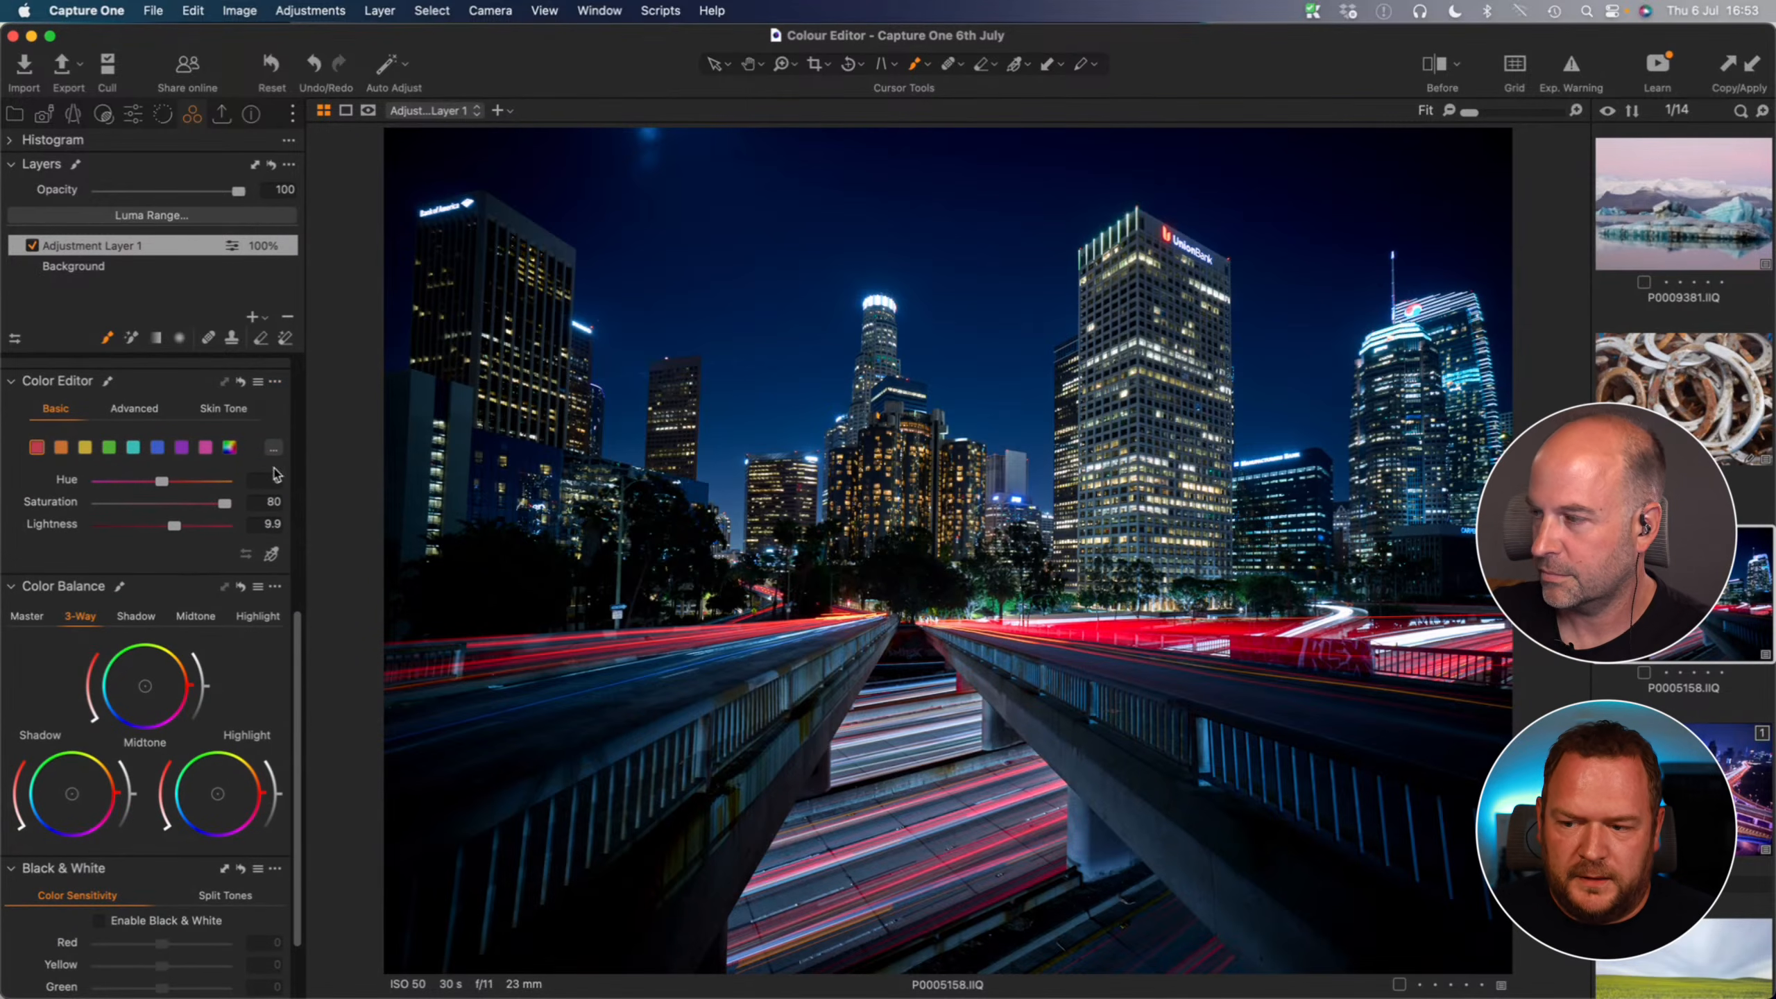
left_click(276, 382)
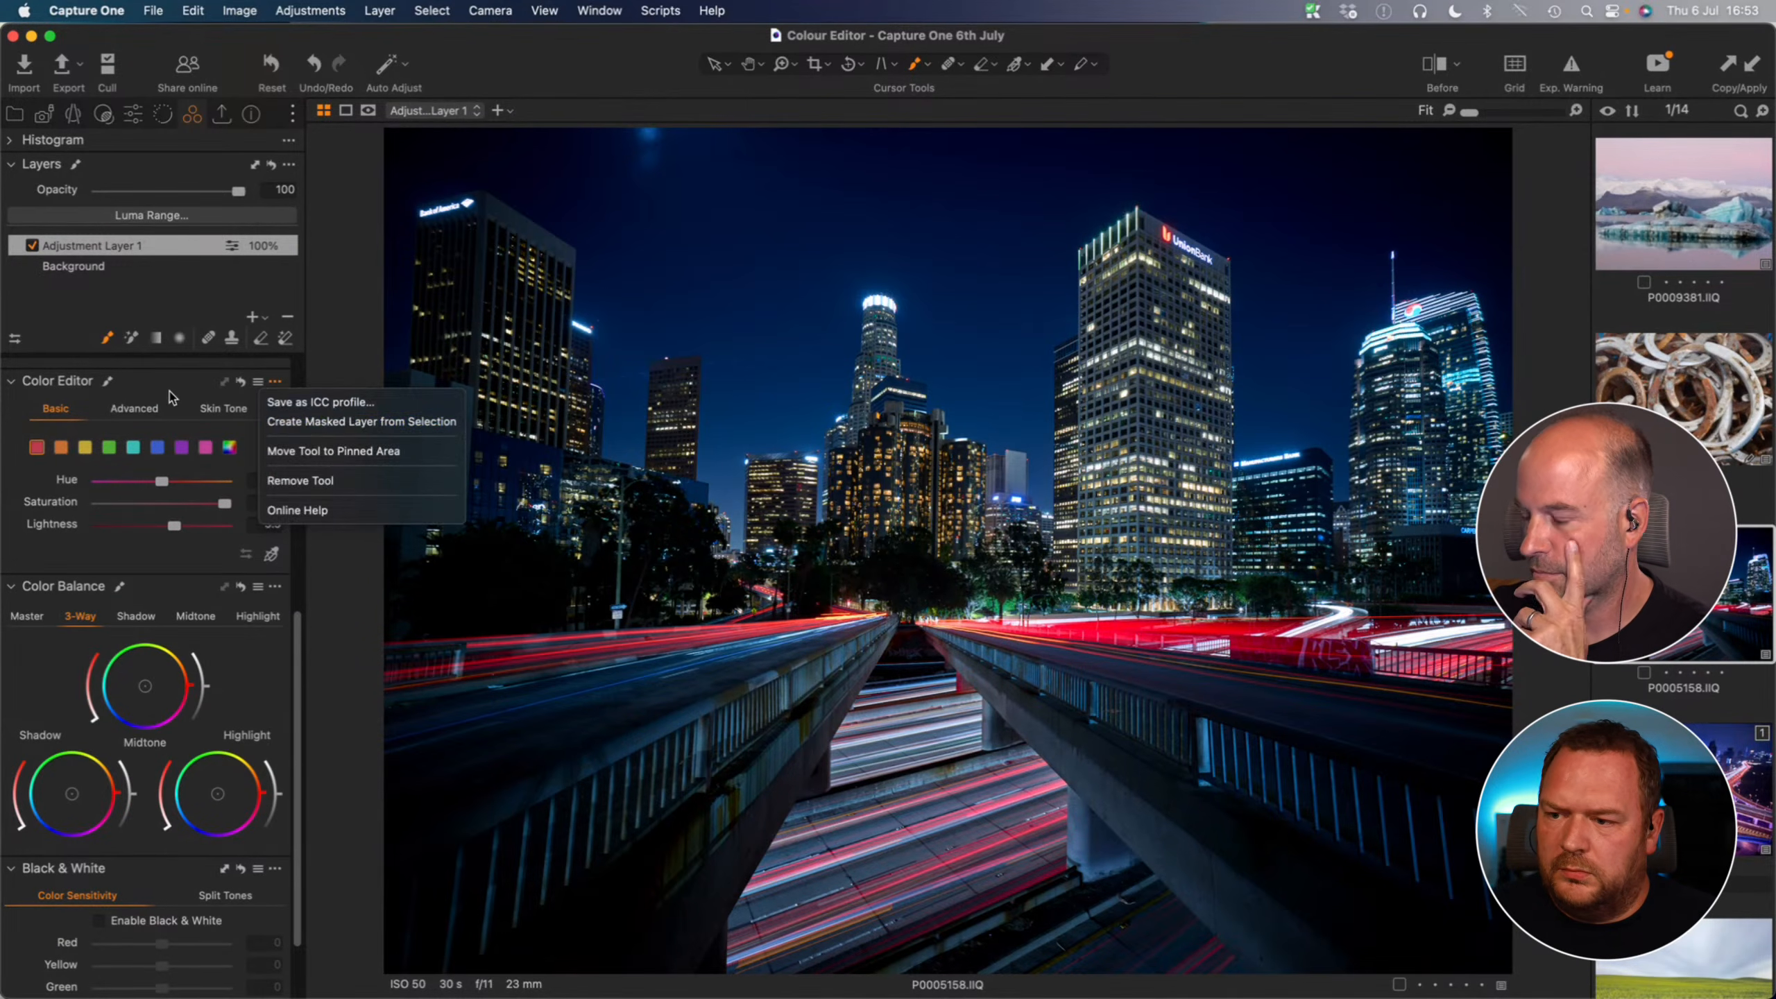
left_click(102, 409)
left_click(273, 448)
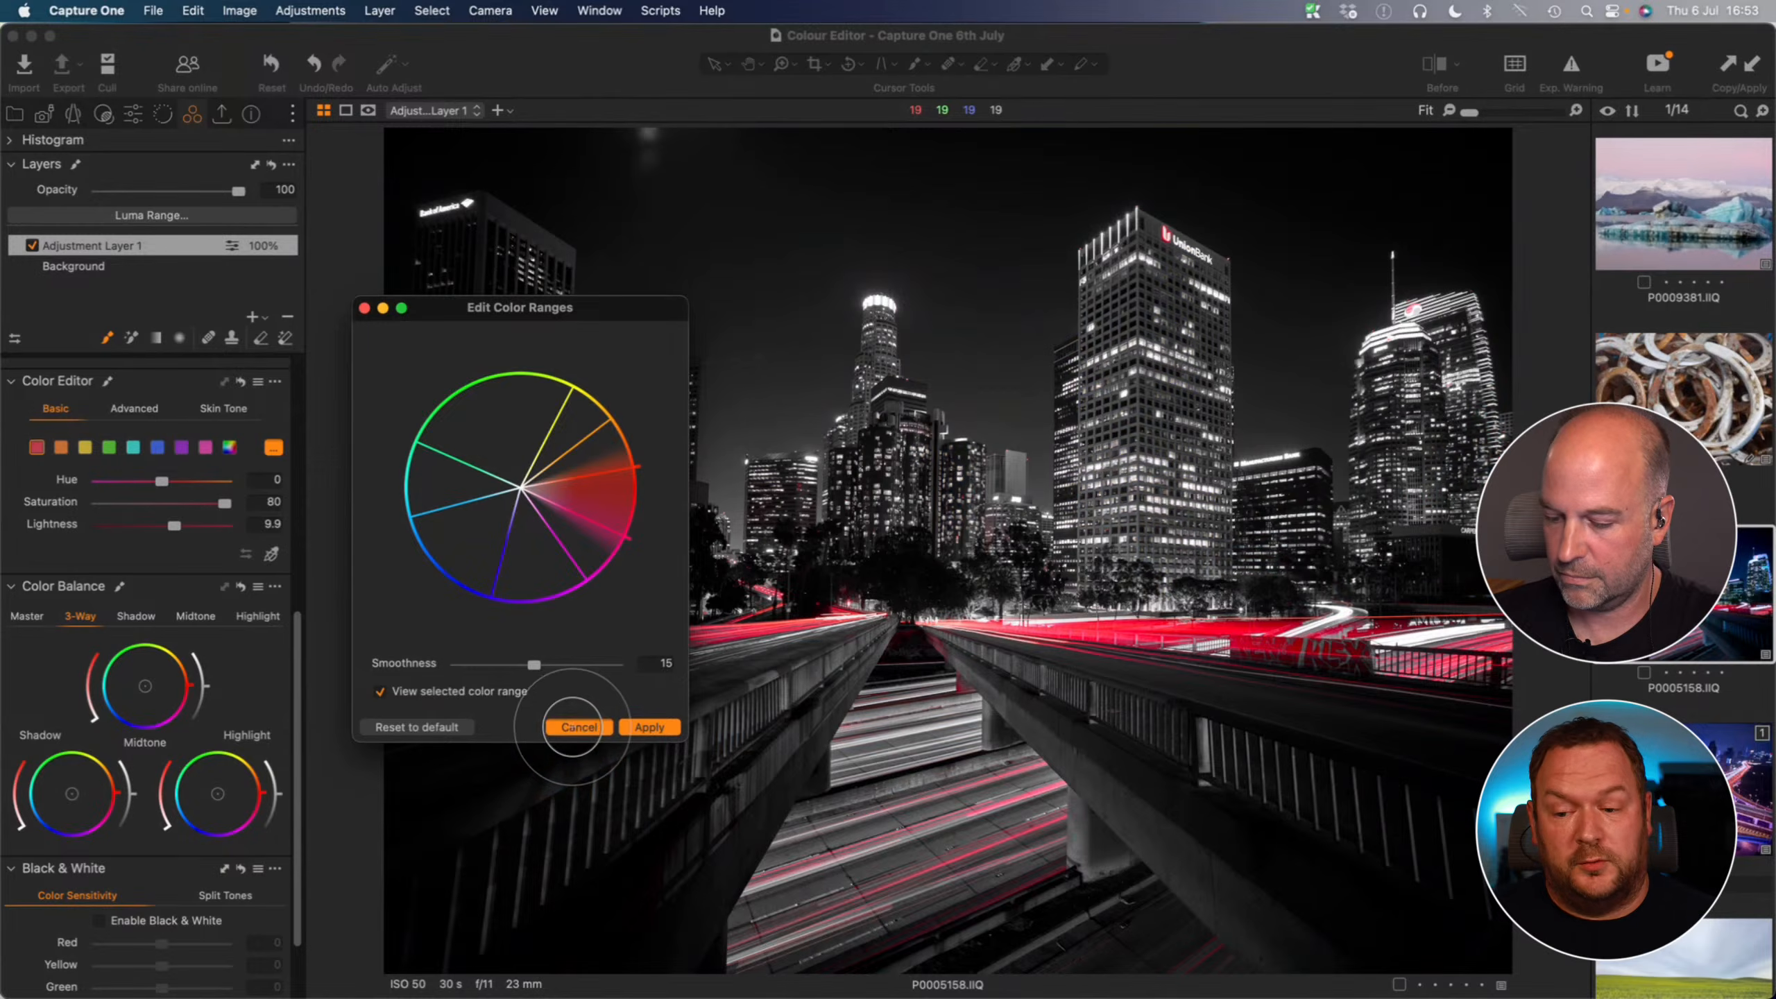
left_click(568, 728)
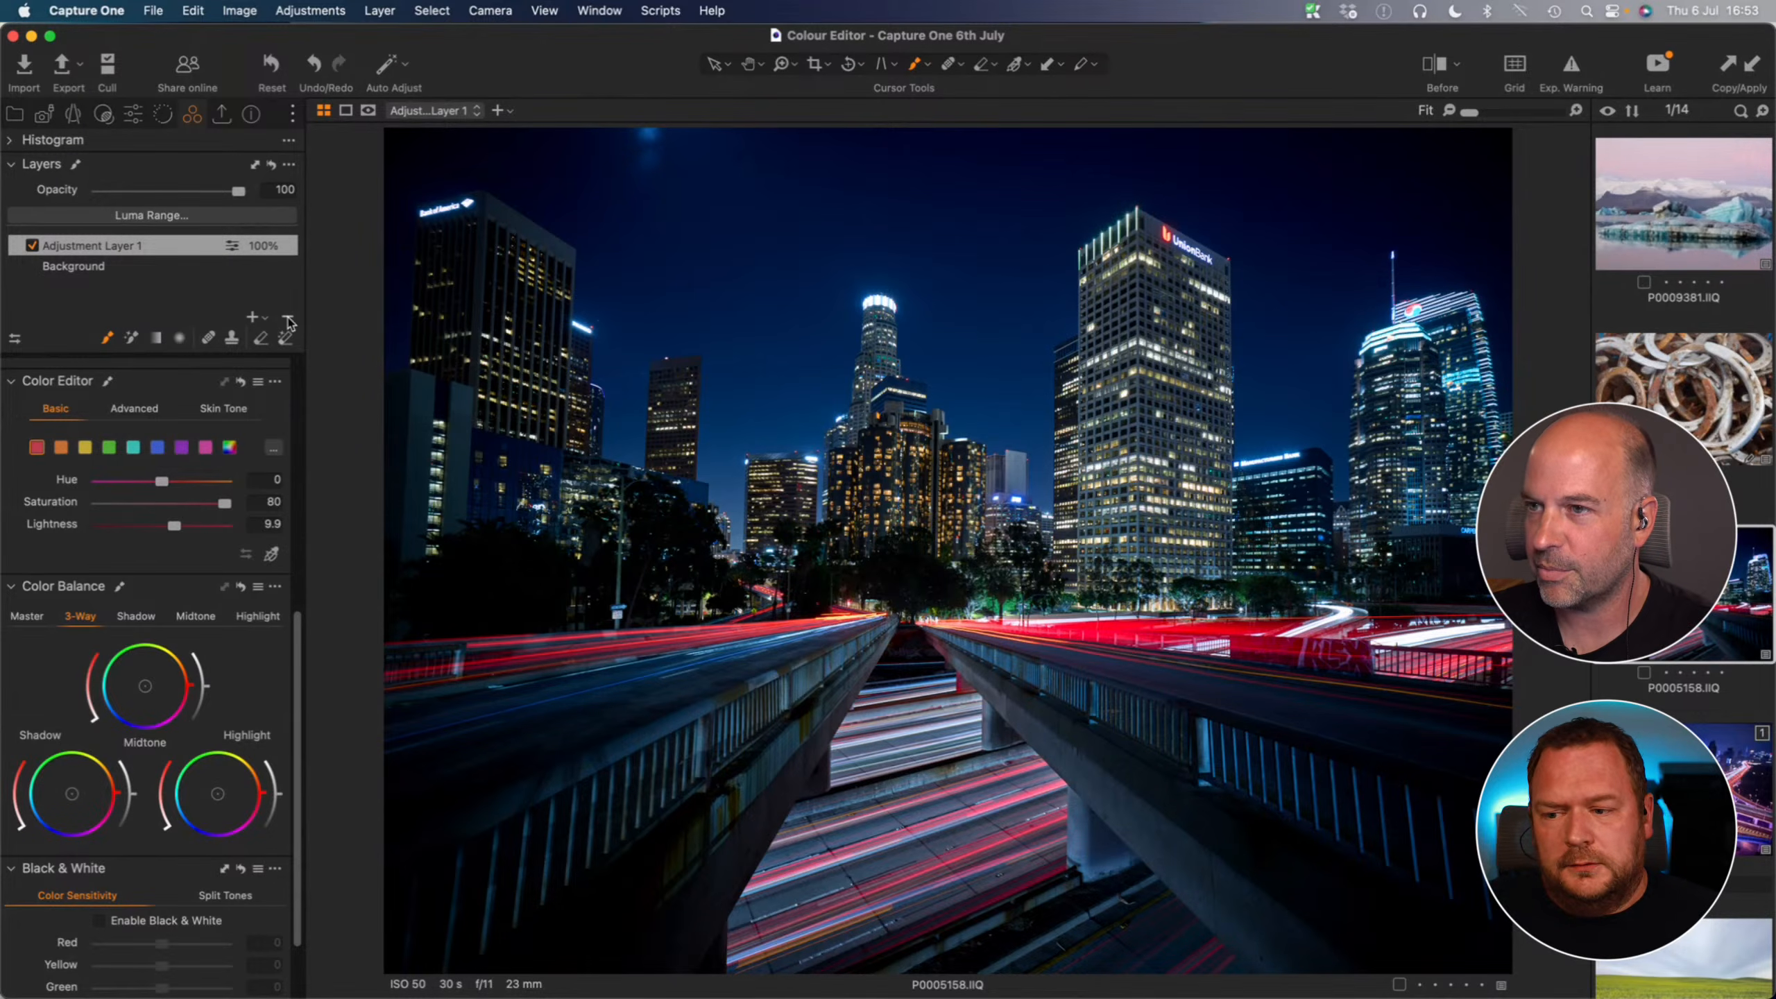
scroll(1694, 636, "down", 3)
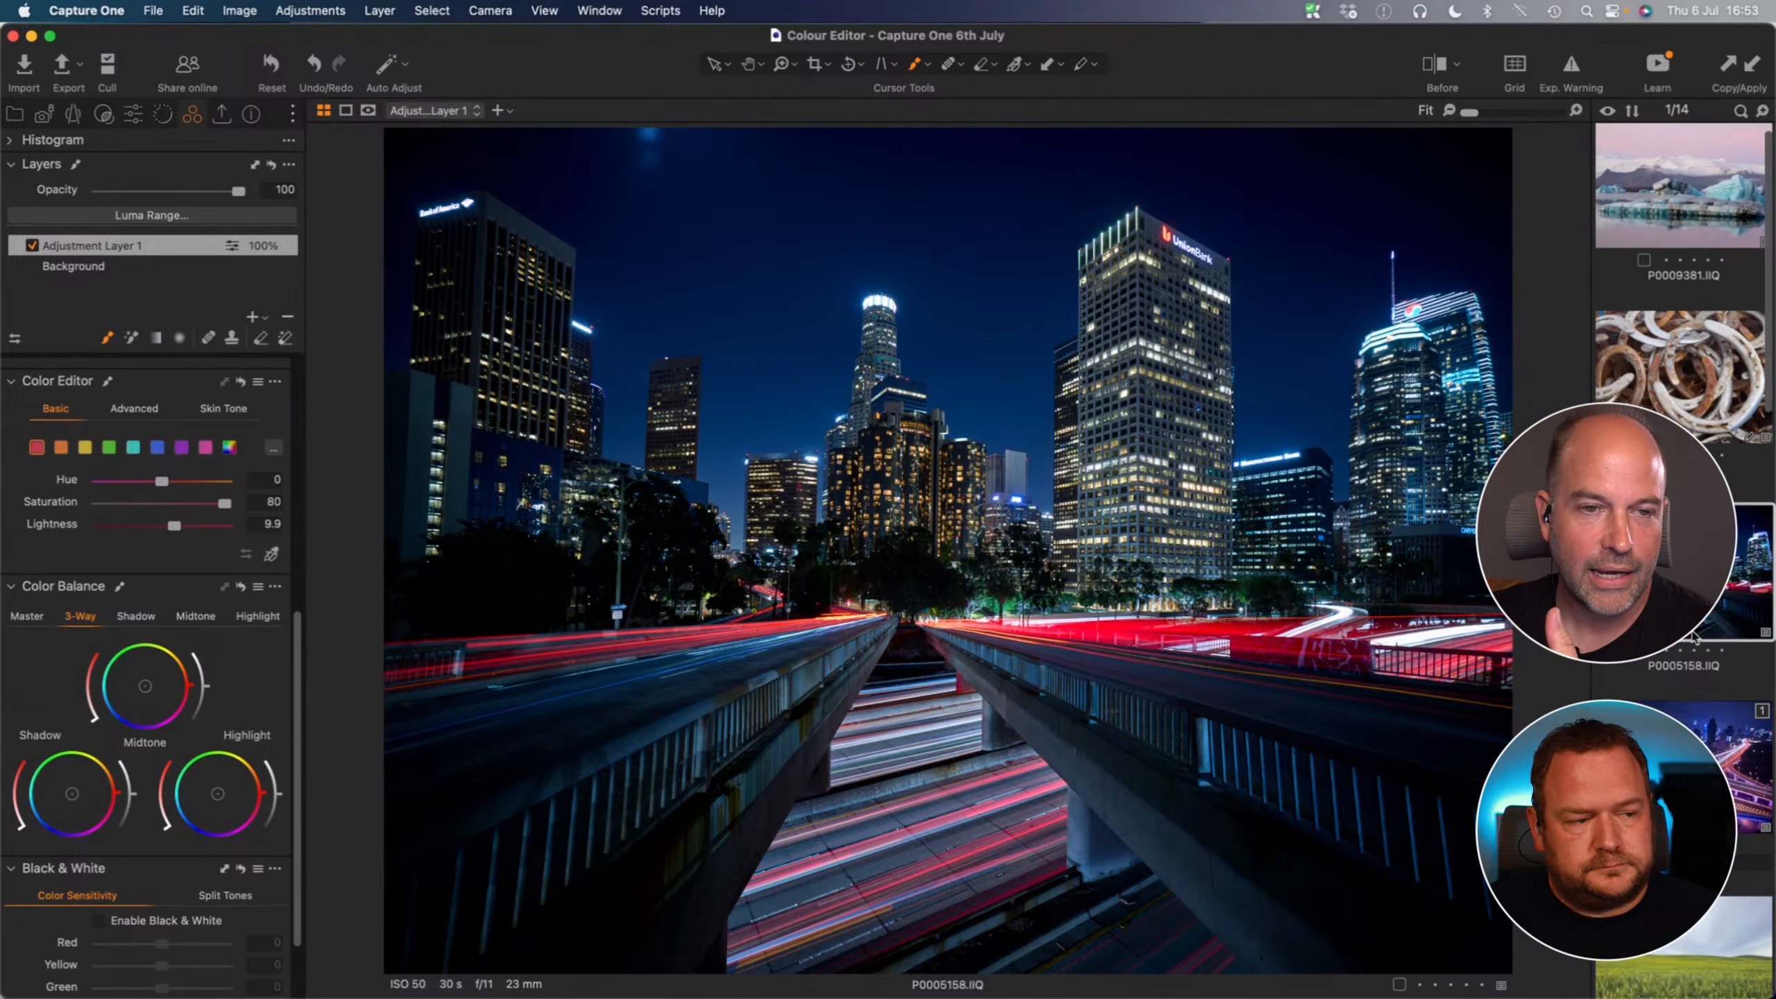
scroll(1693, 636, "down", 2)
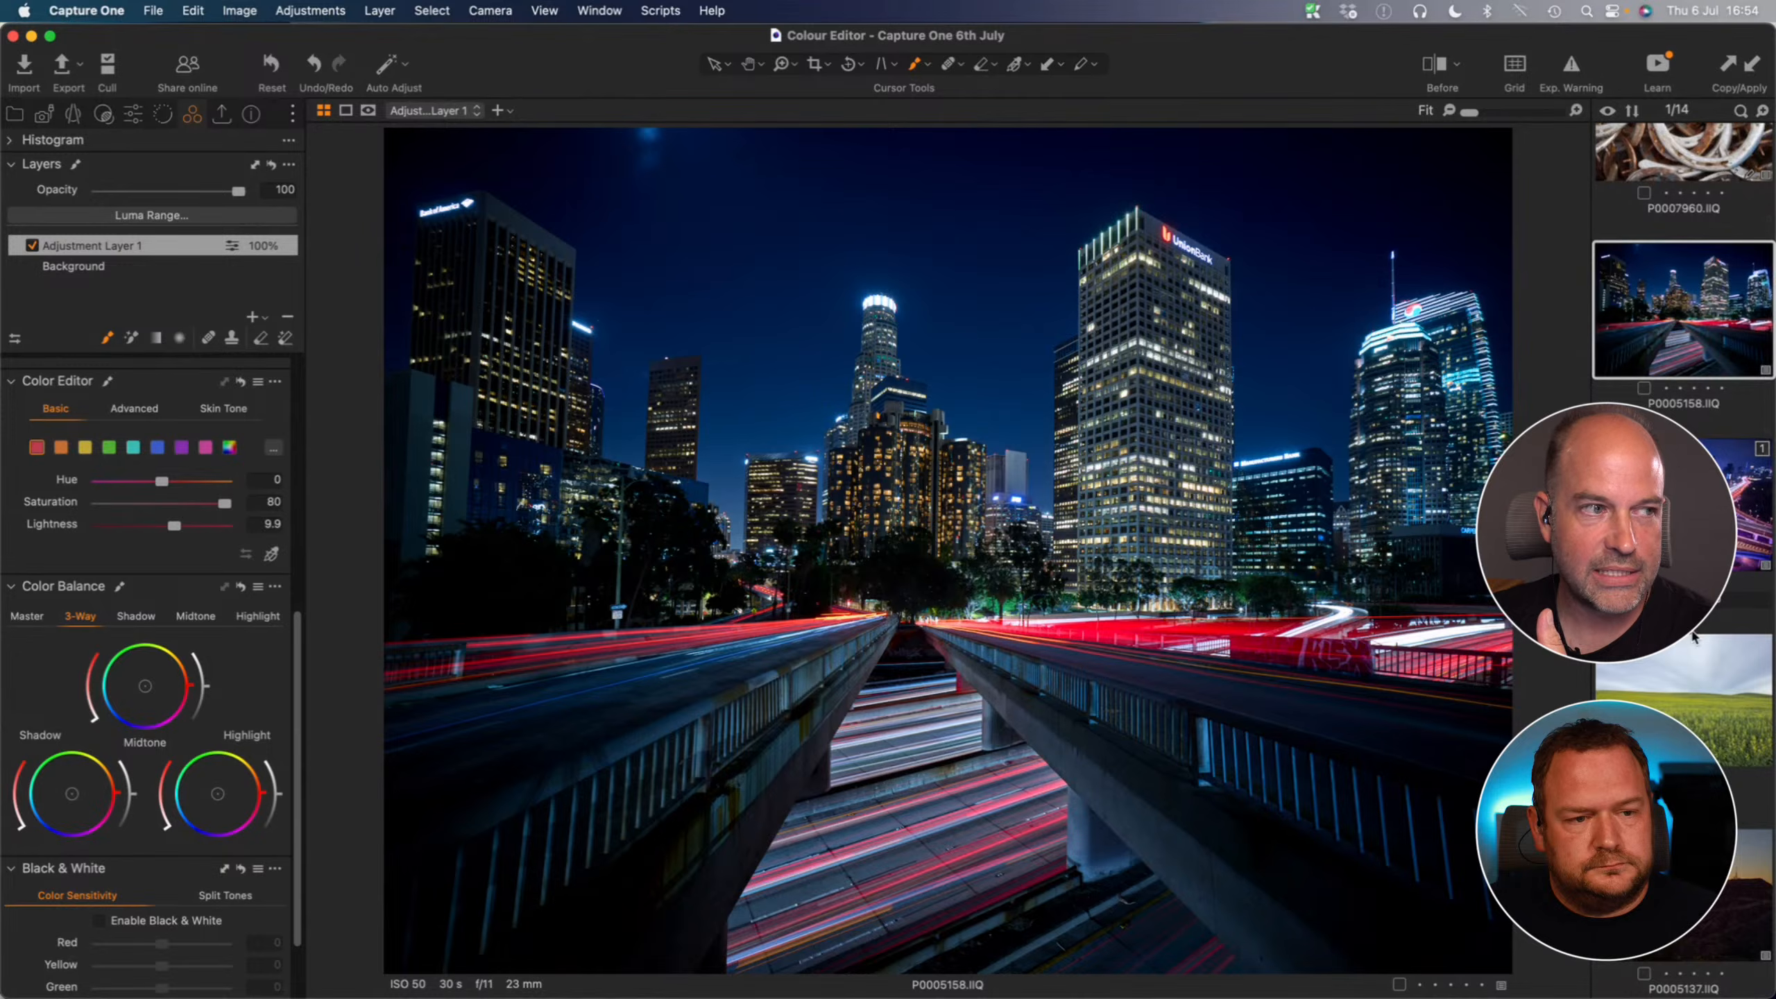
scroll(1693, 636, "down", 3)
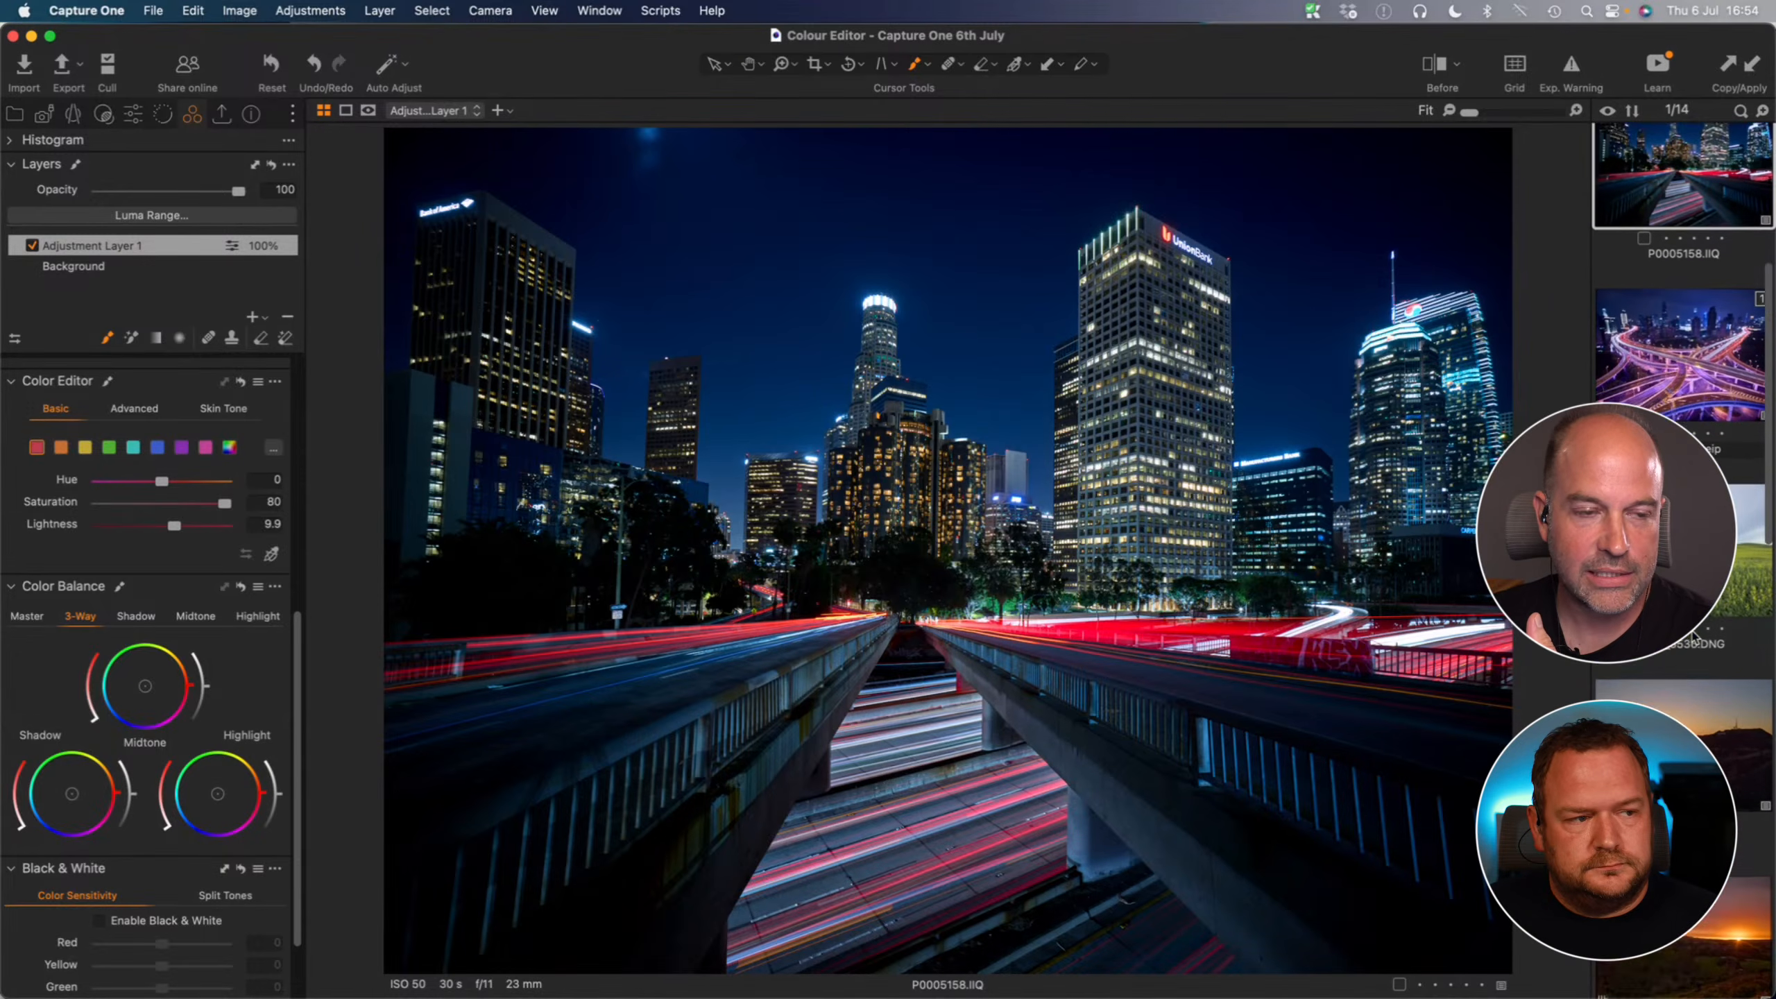
scroll(1694, 637, "down", 1)
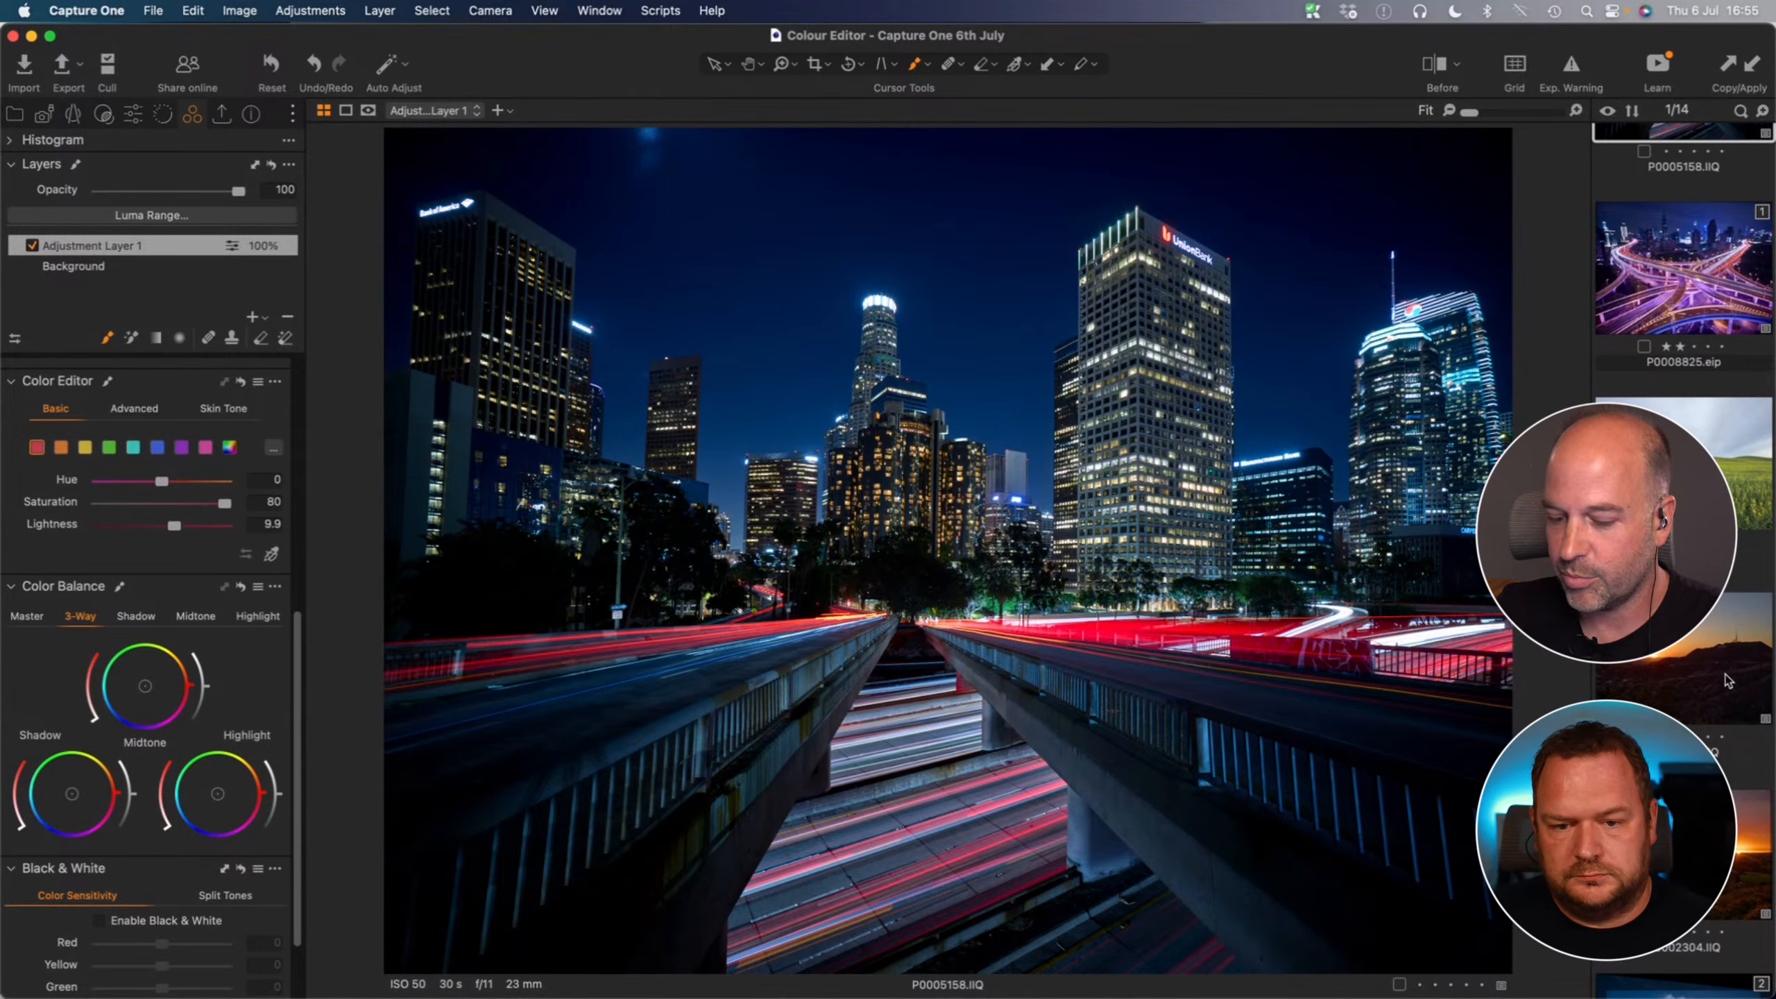
scroll(1728, 681, "up", 5)
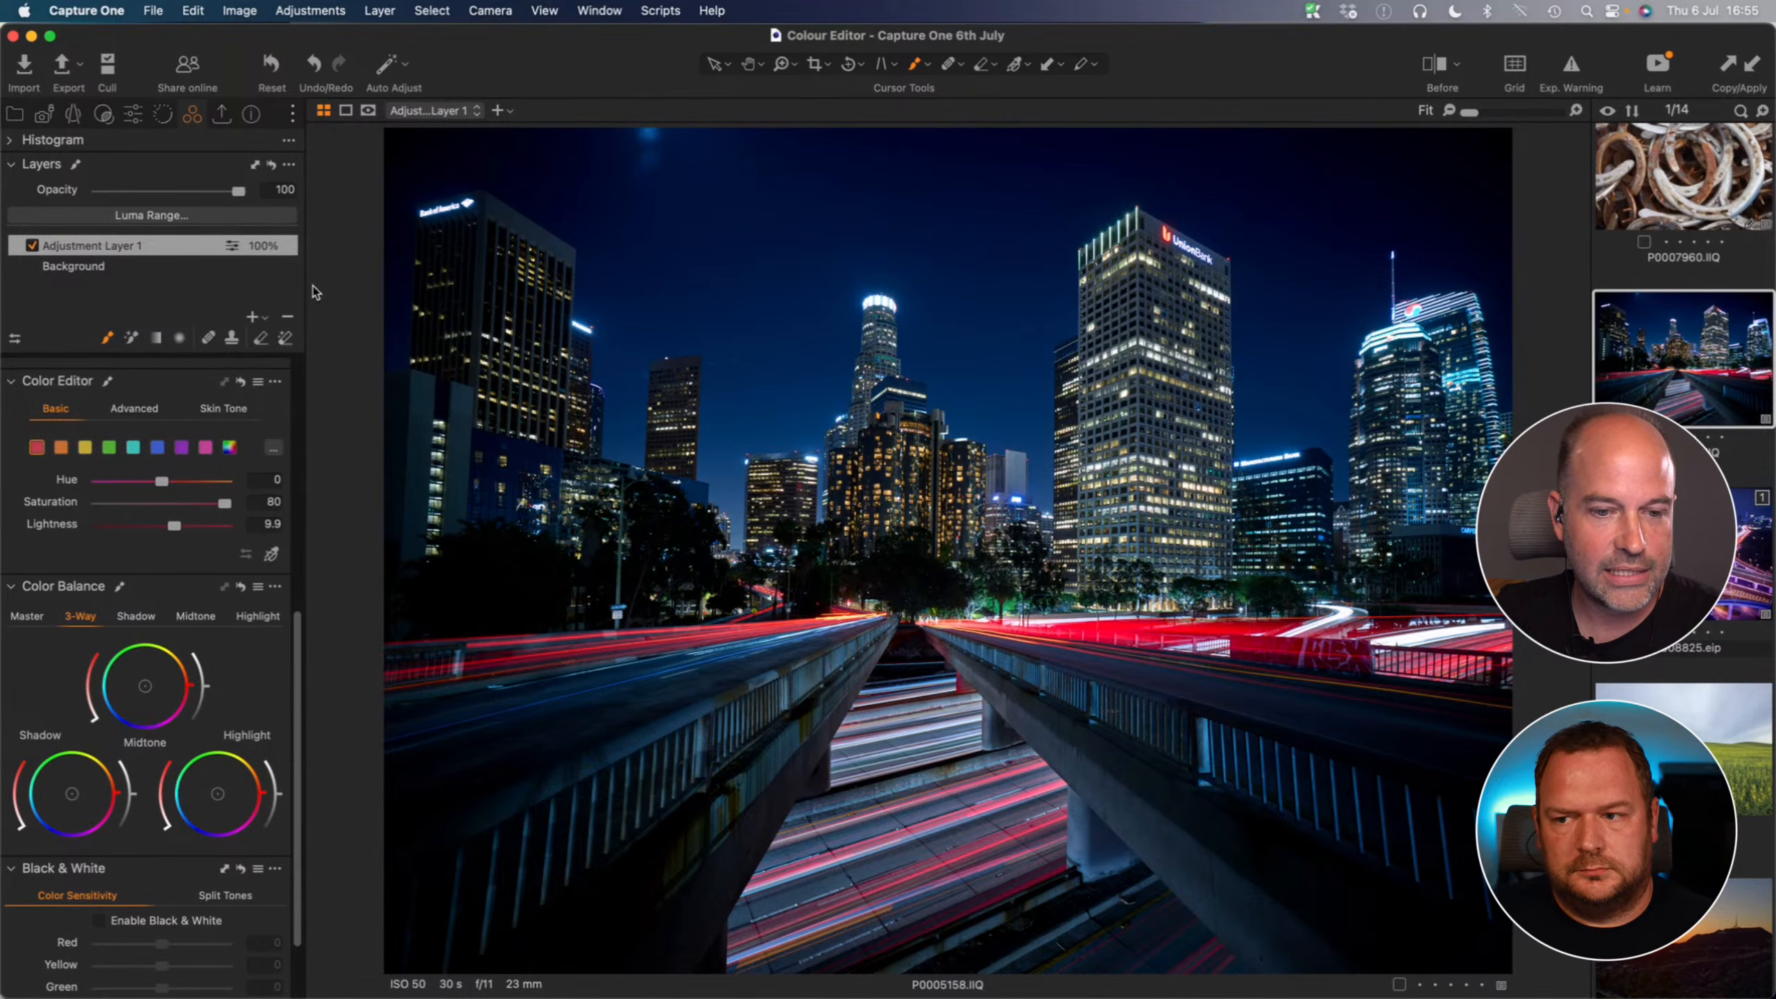
- Delete the highway adjustment layer, and add and remove an empty adjustment layer in its place
left_click(289, 320)
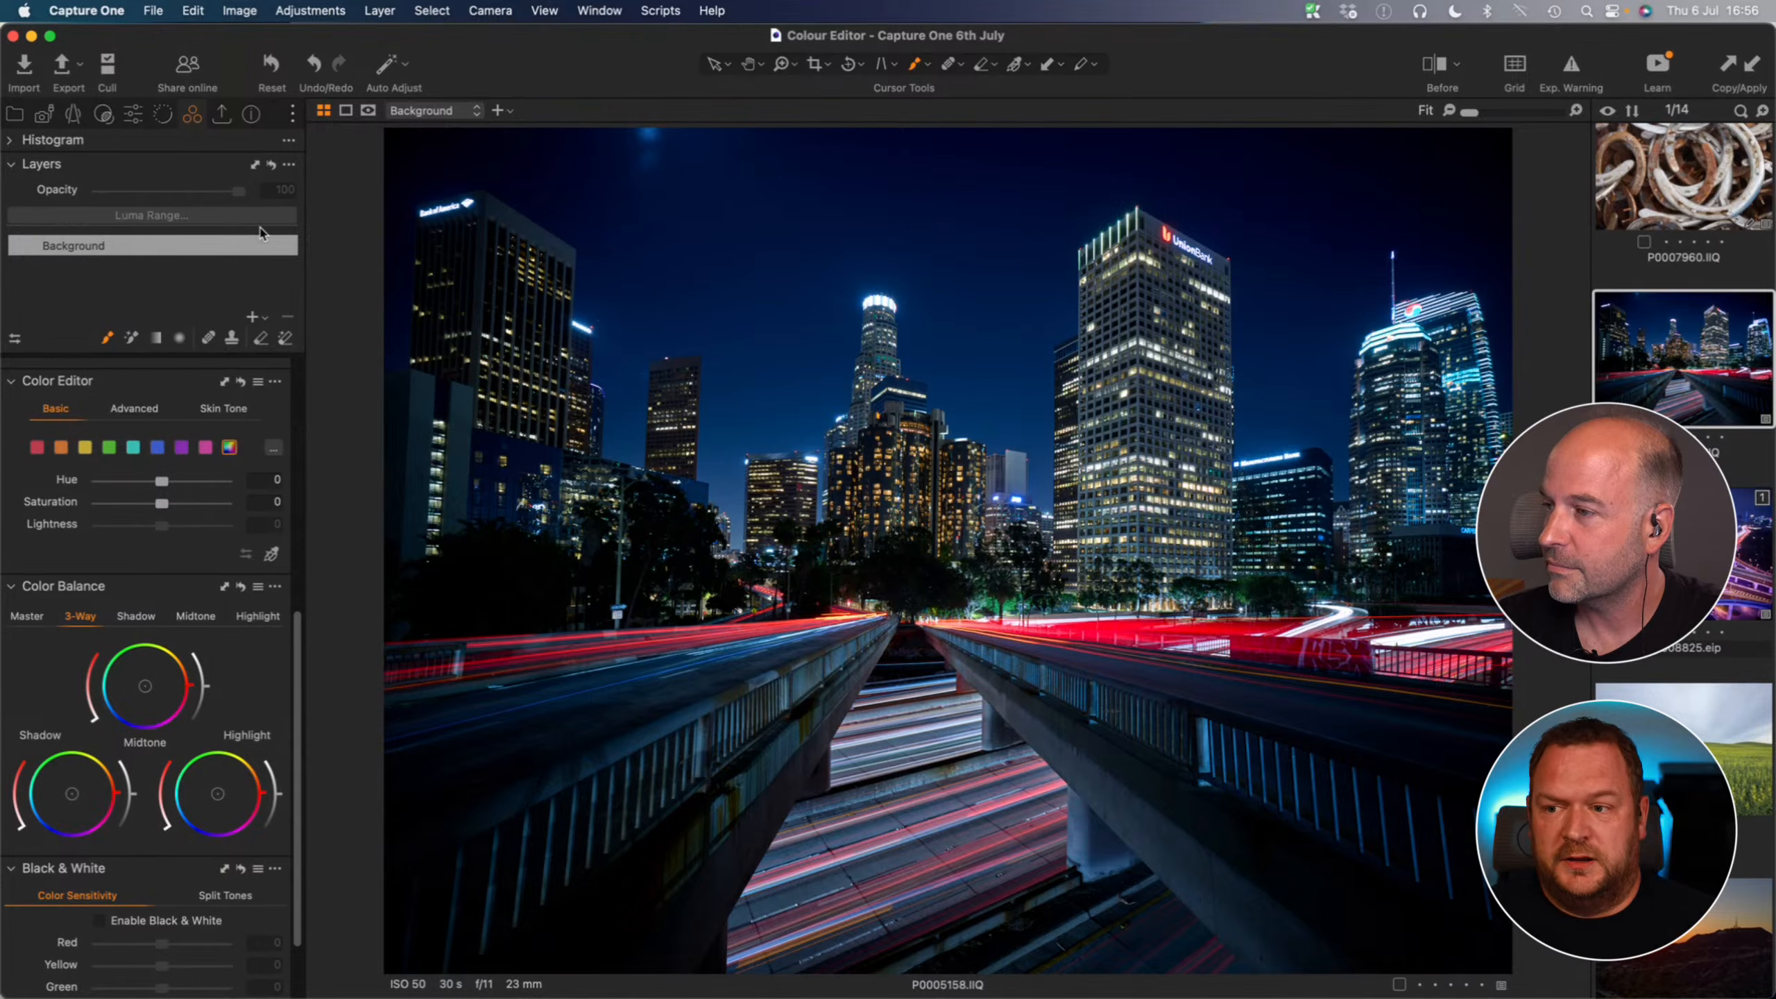
left_click(267, 323)
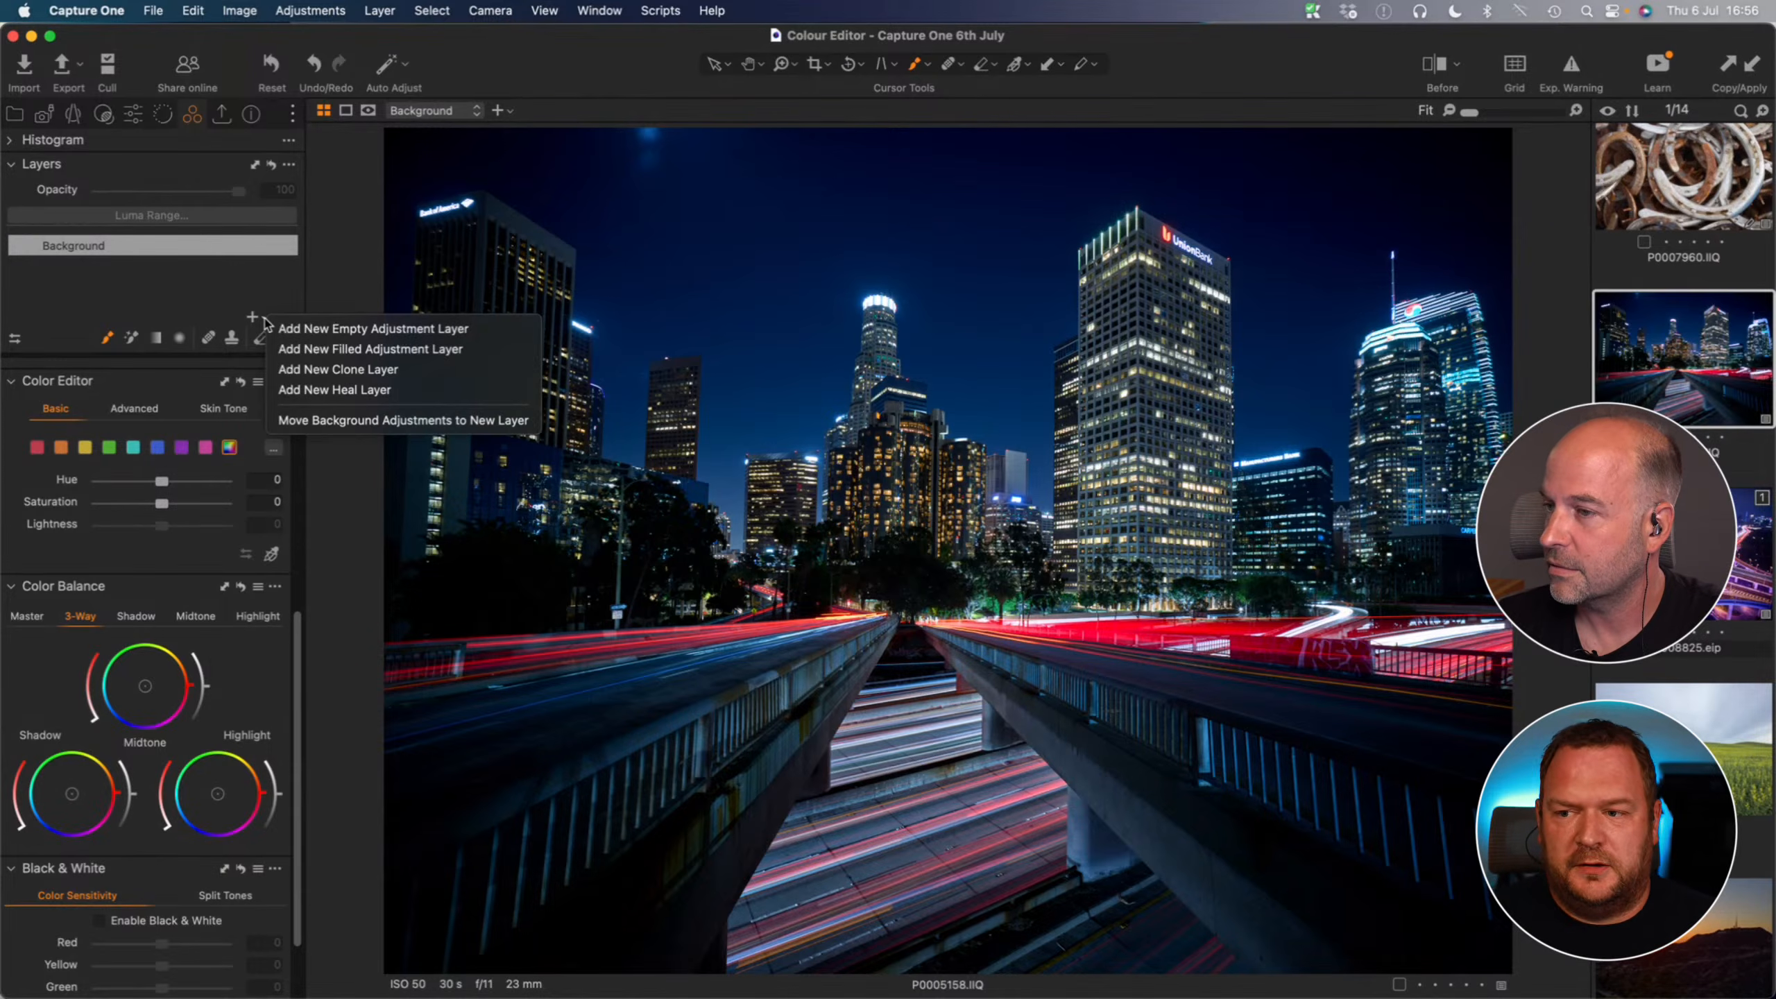
left_click(366, 331)
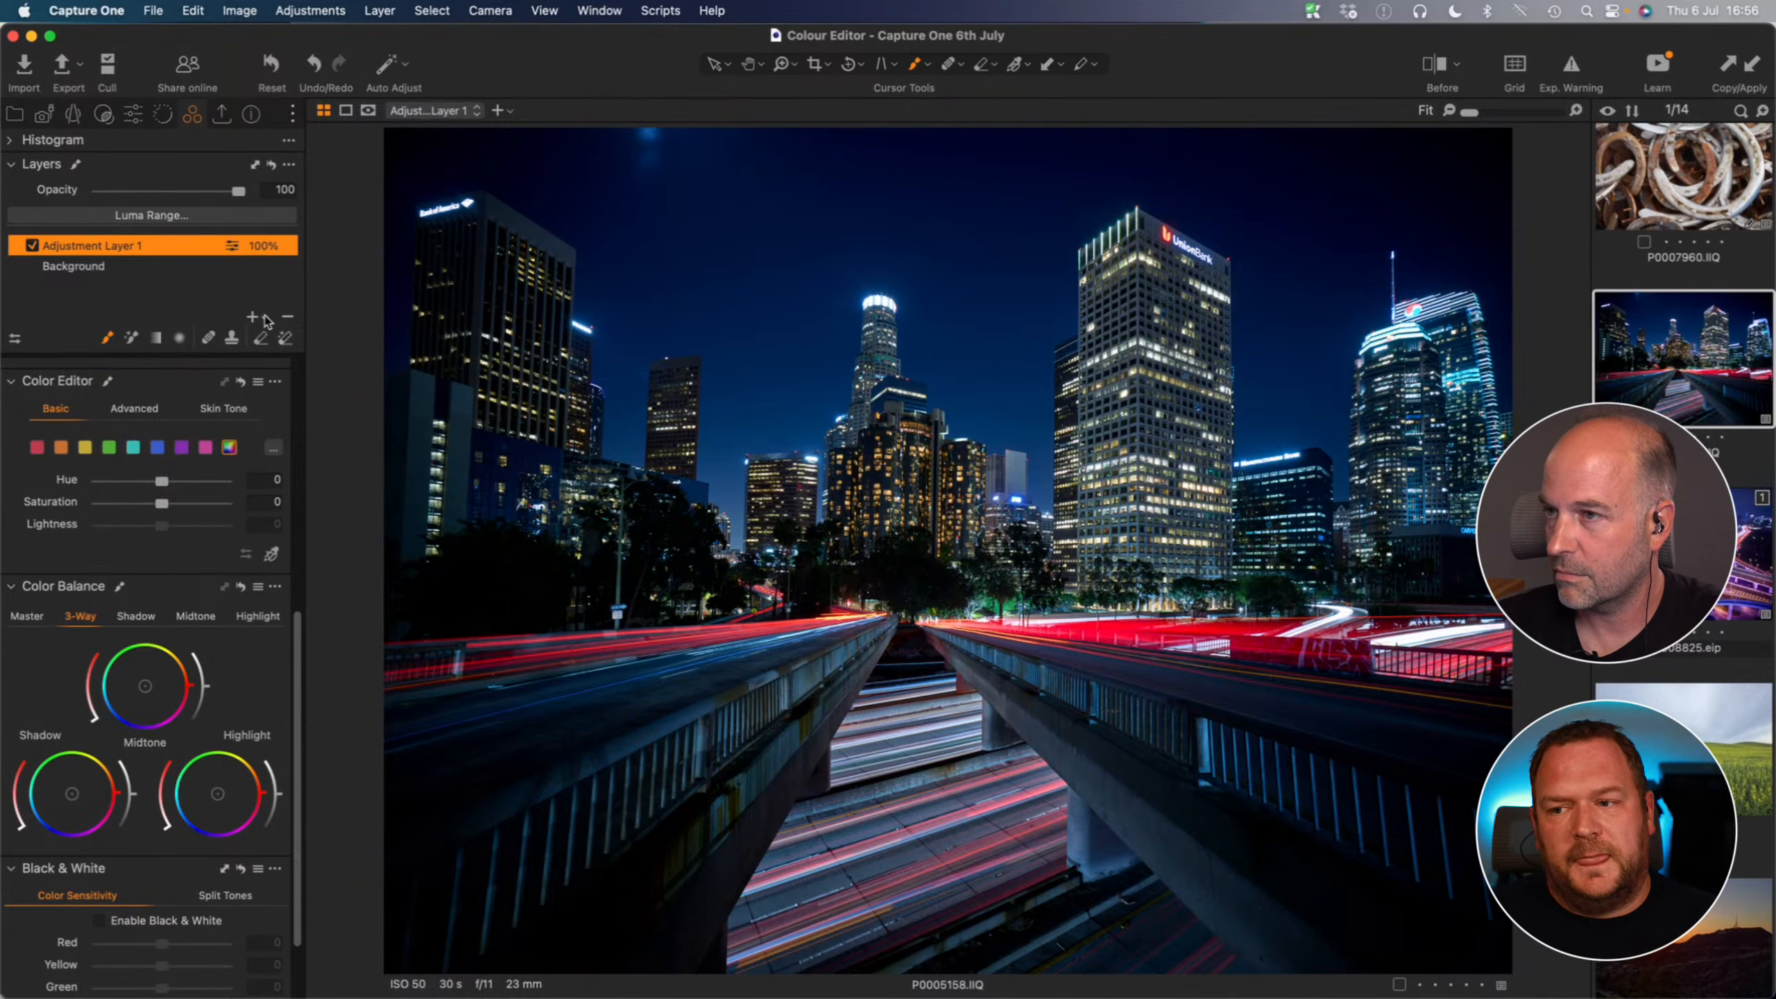
left_click(287, 317)
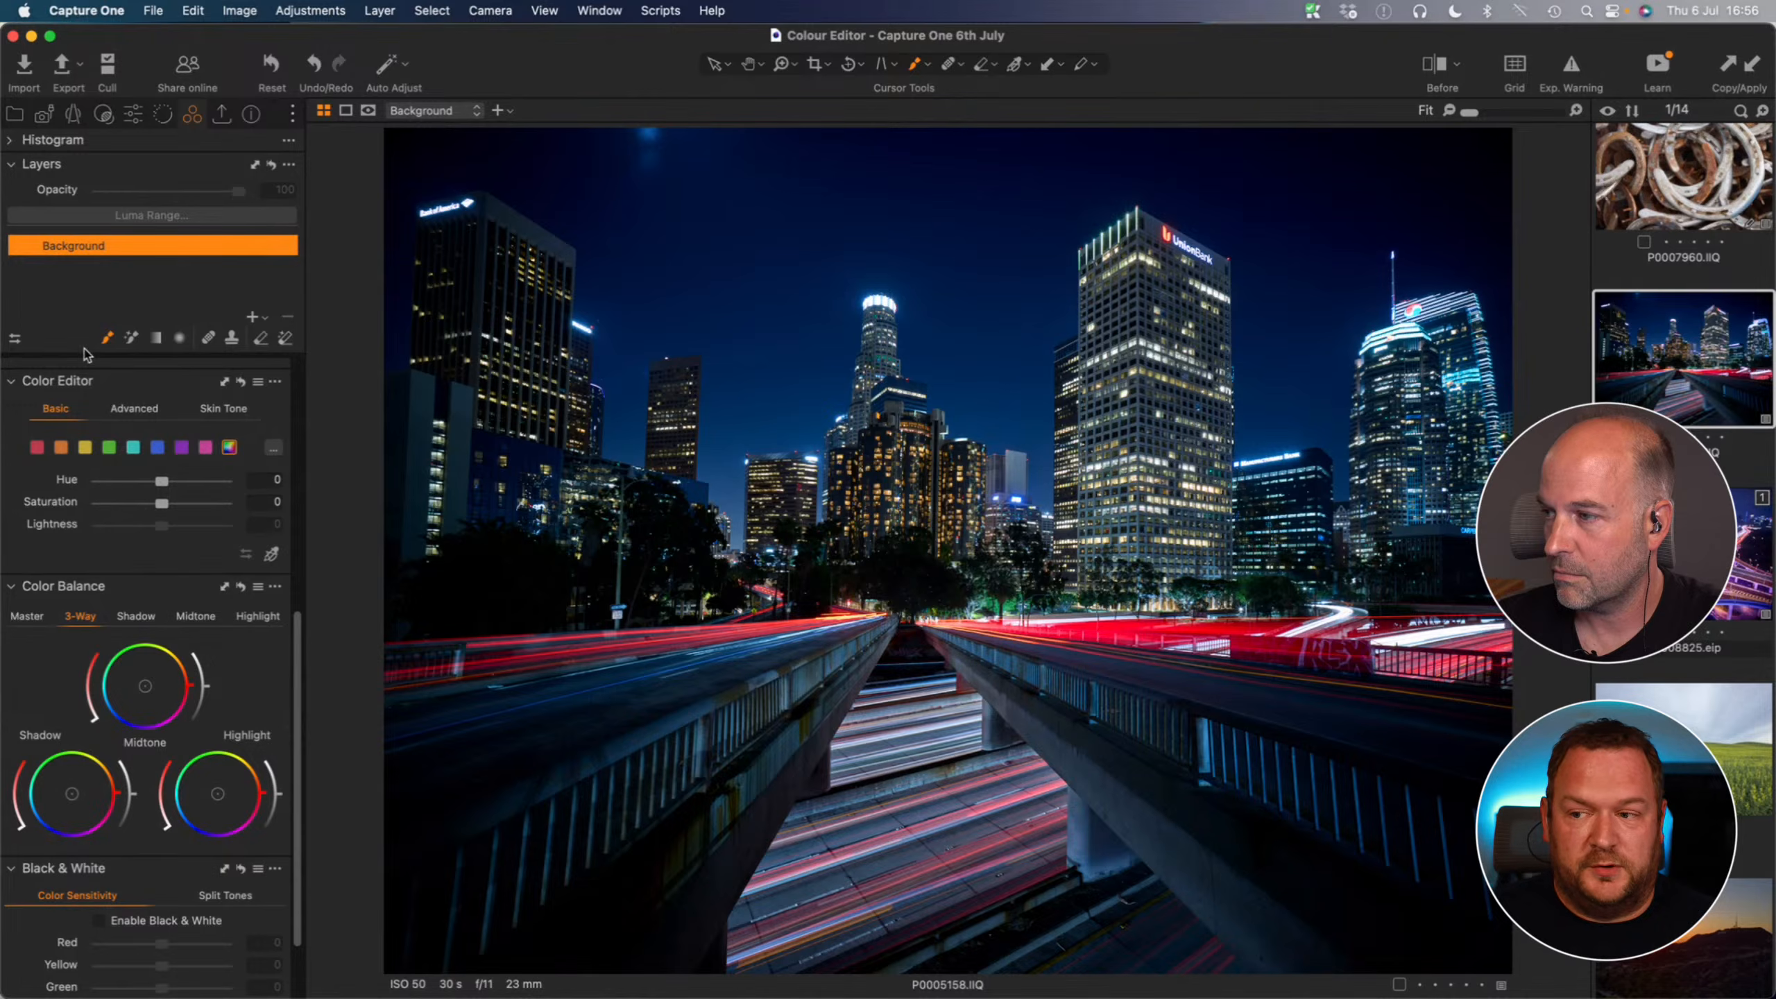
- Brush a mask directly across the central skyscrapers without adding a layer beforehand, and display the mask
key("h")
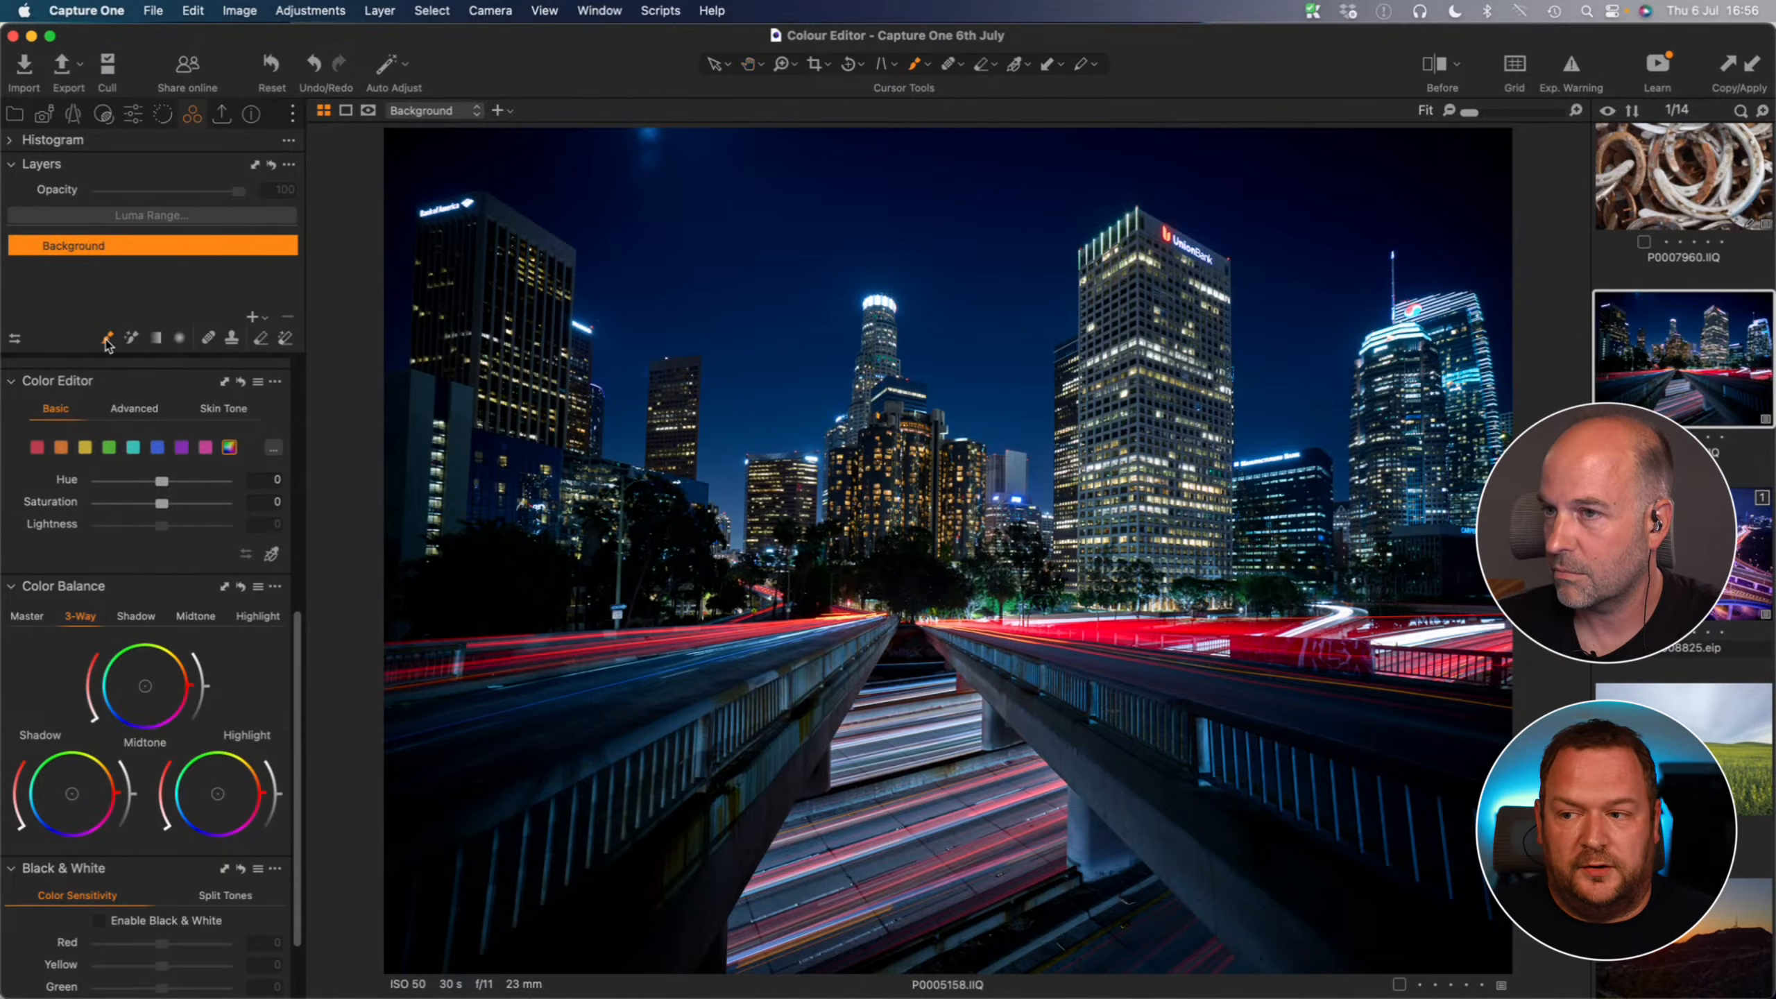
left_click(106, 338)
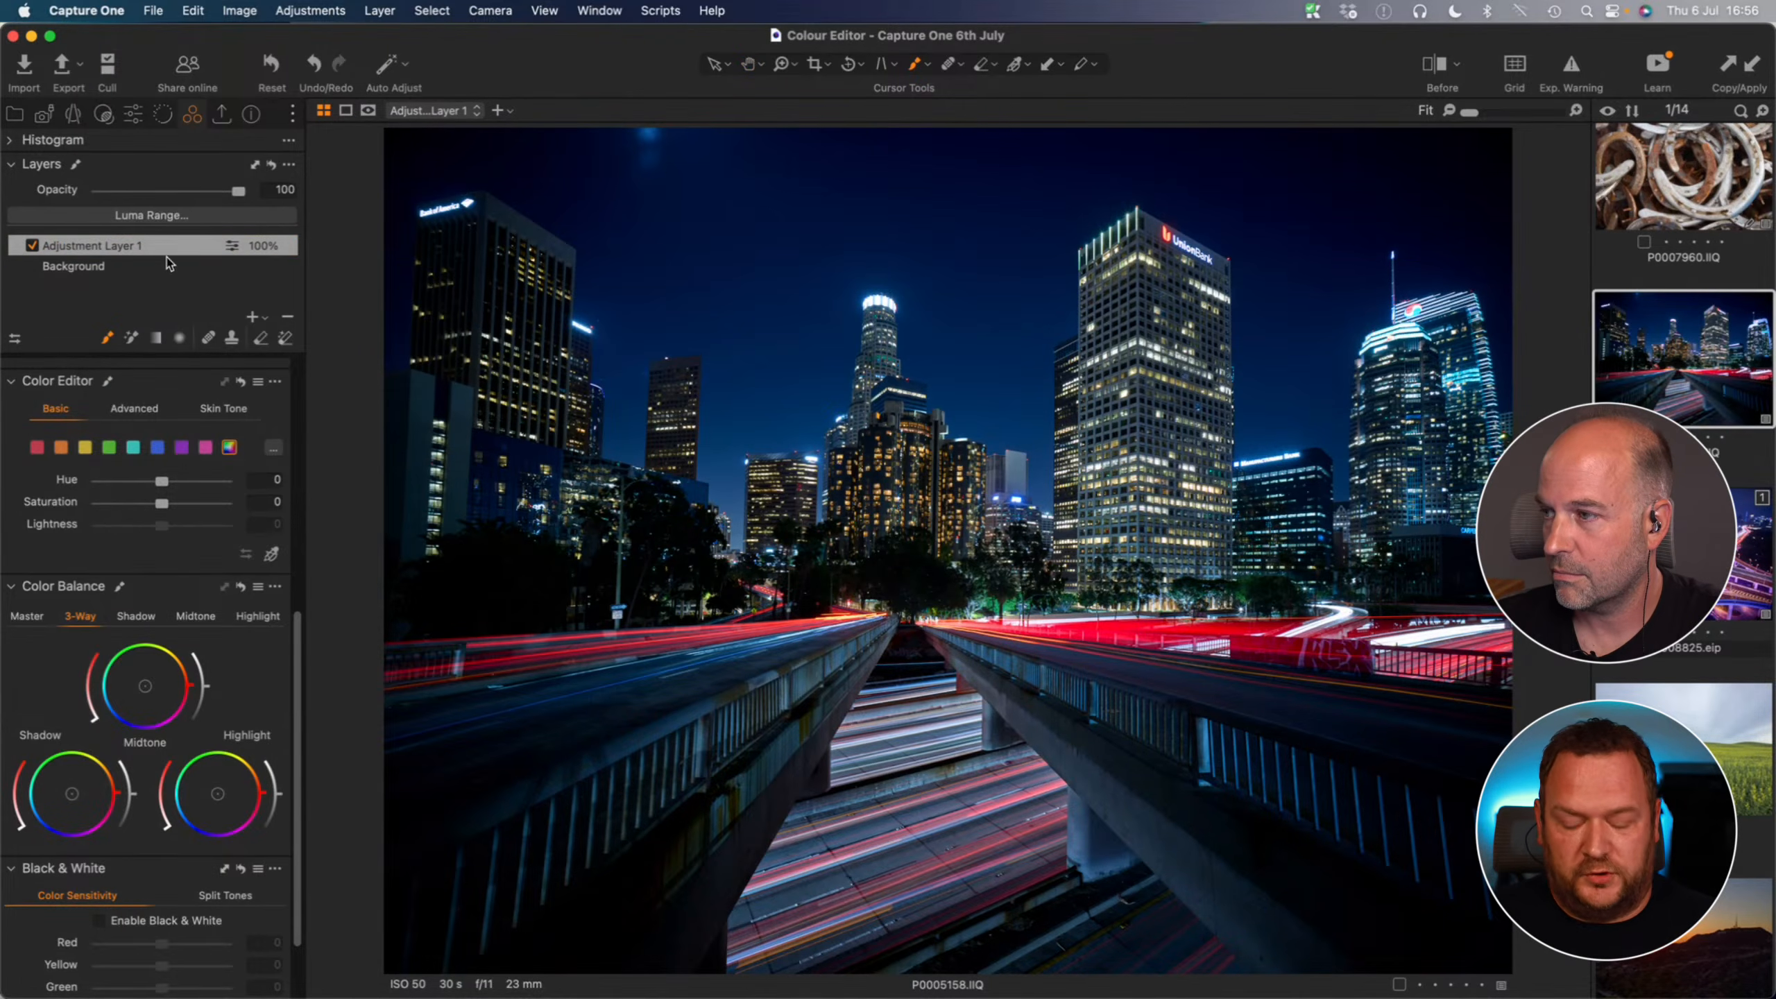
key("m")
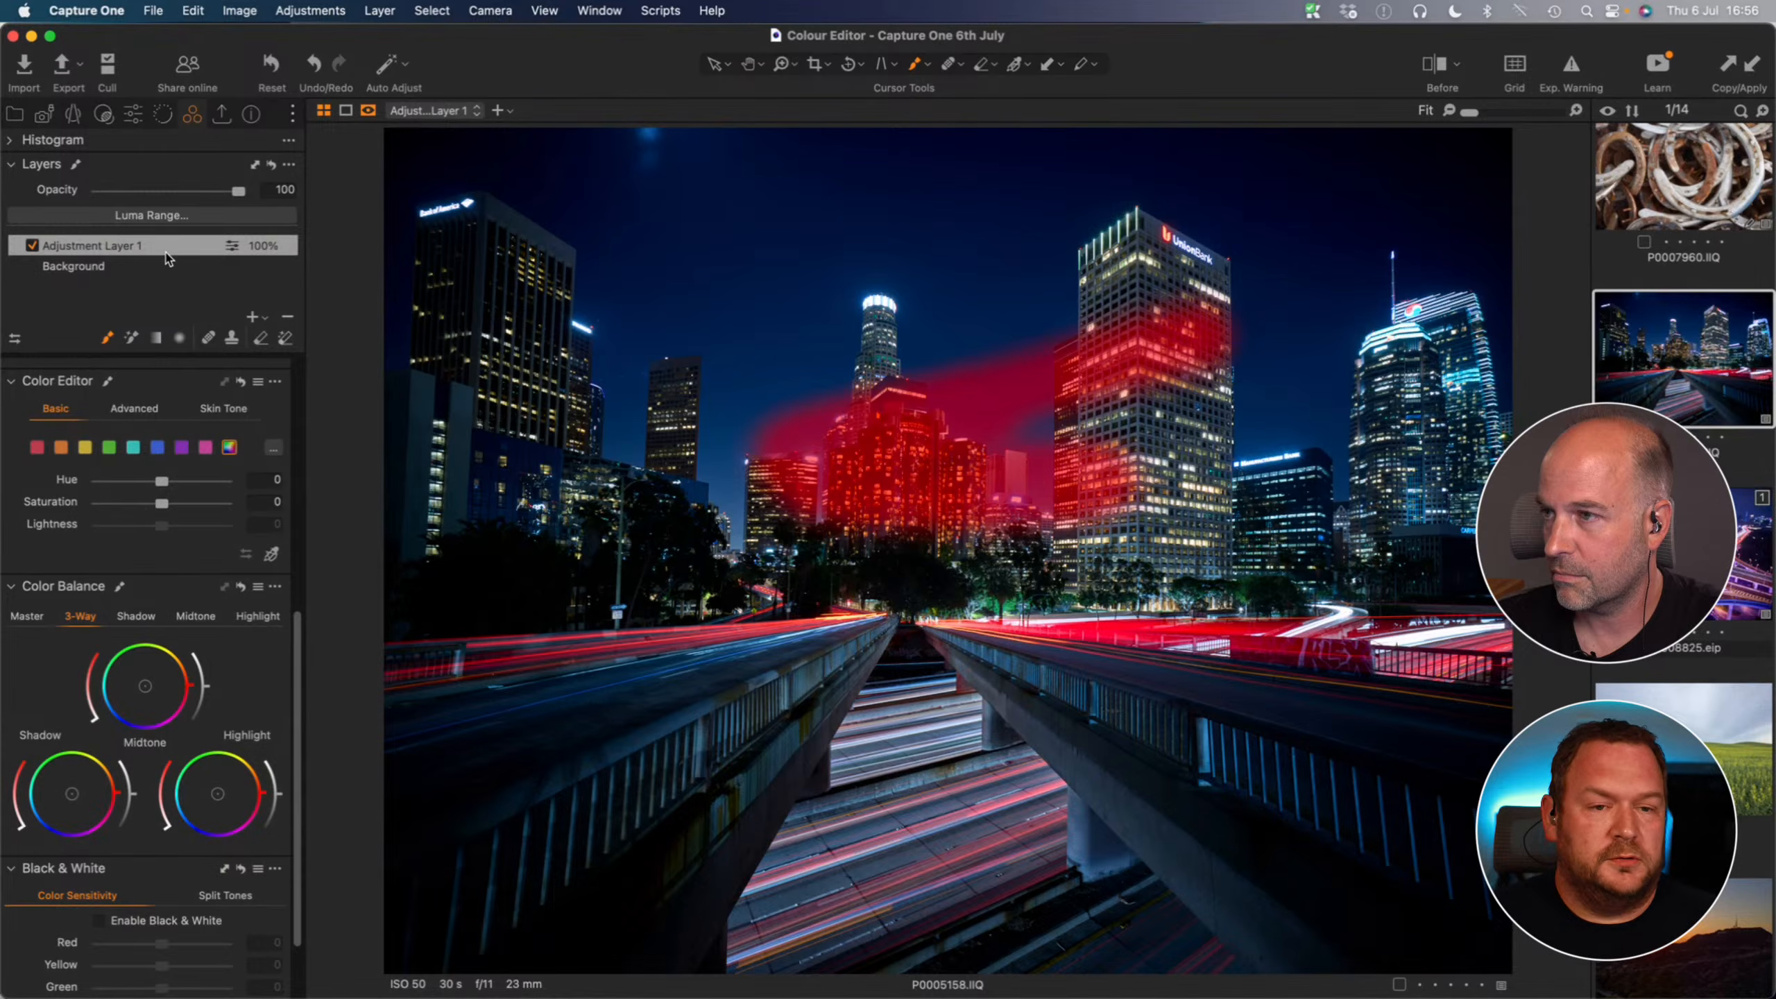
- Draw a diagonal linear gradient mask covering the sky and buildings in the photo's upper-left area, and delete its layer
left_click(157, 338)
left_click_drag(916, 268, 972, 349)
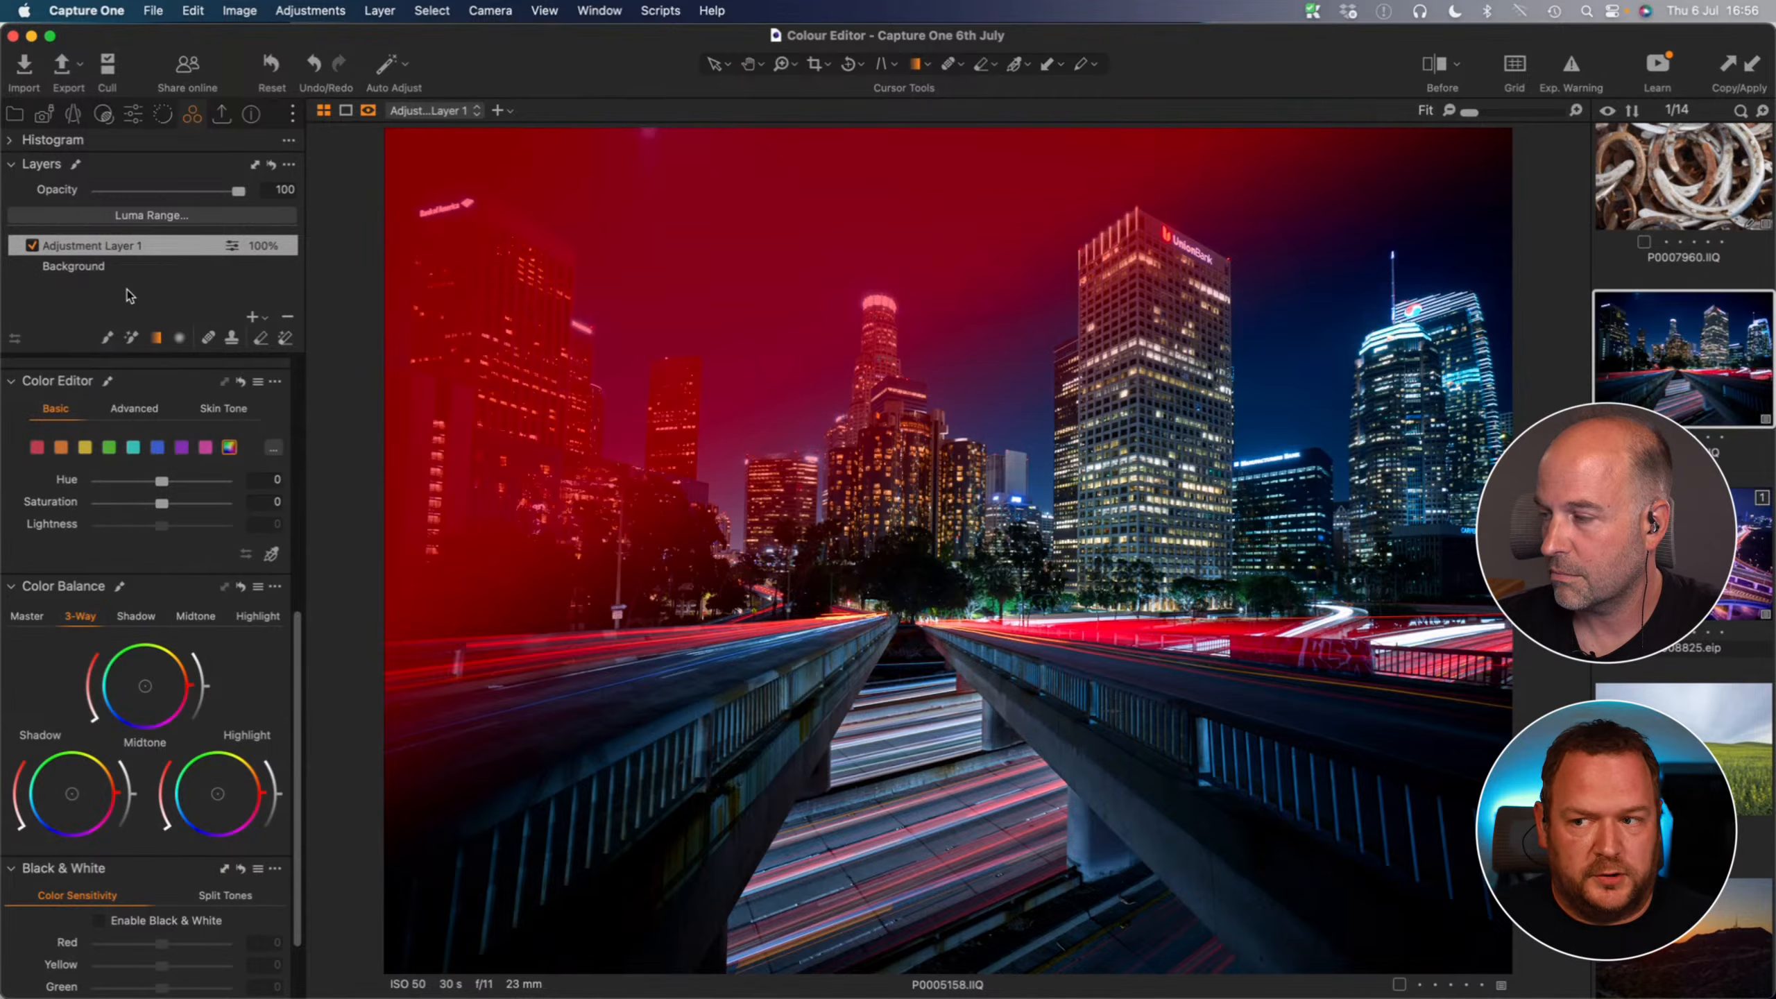
left_click(287, 317)
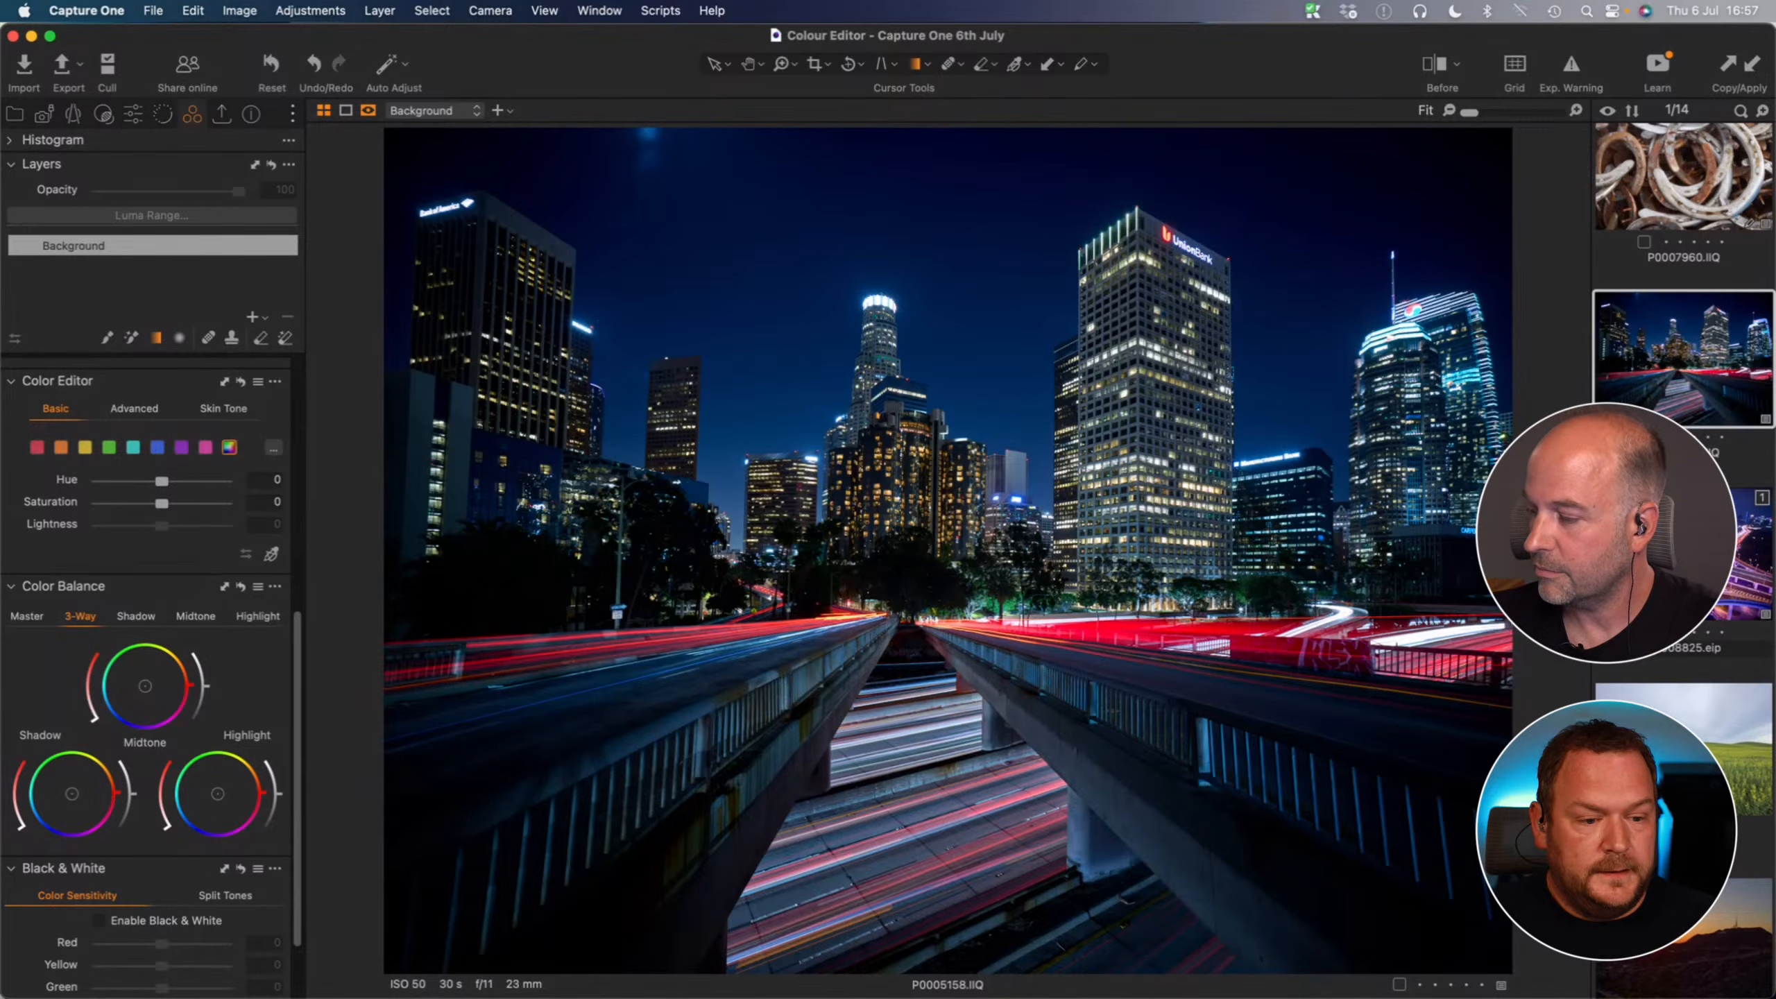
- Open the yellow flower field photo and sample a yellow flower as a new range in the advanced Color Editor
left_click(1755, 748)
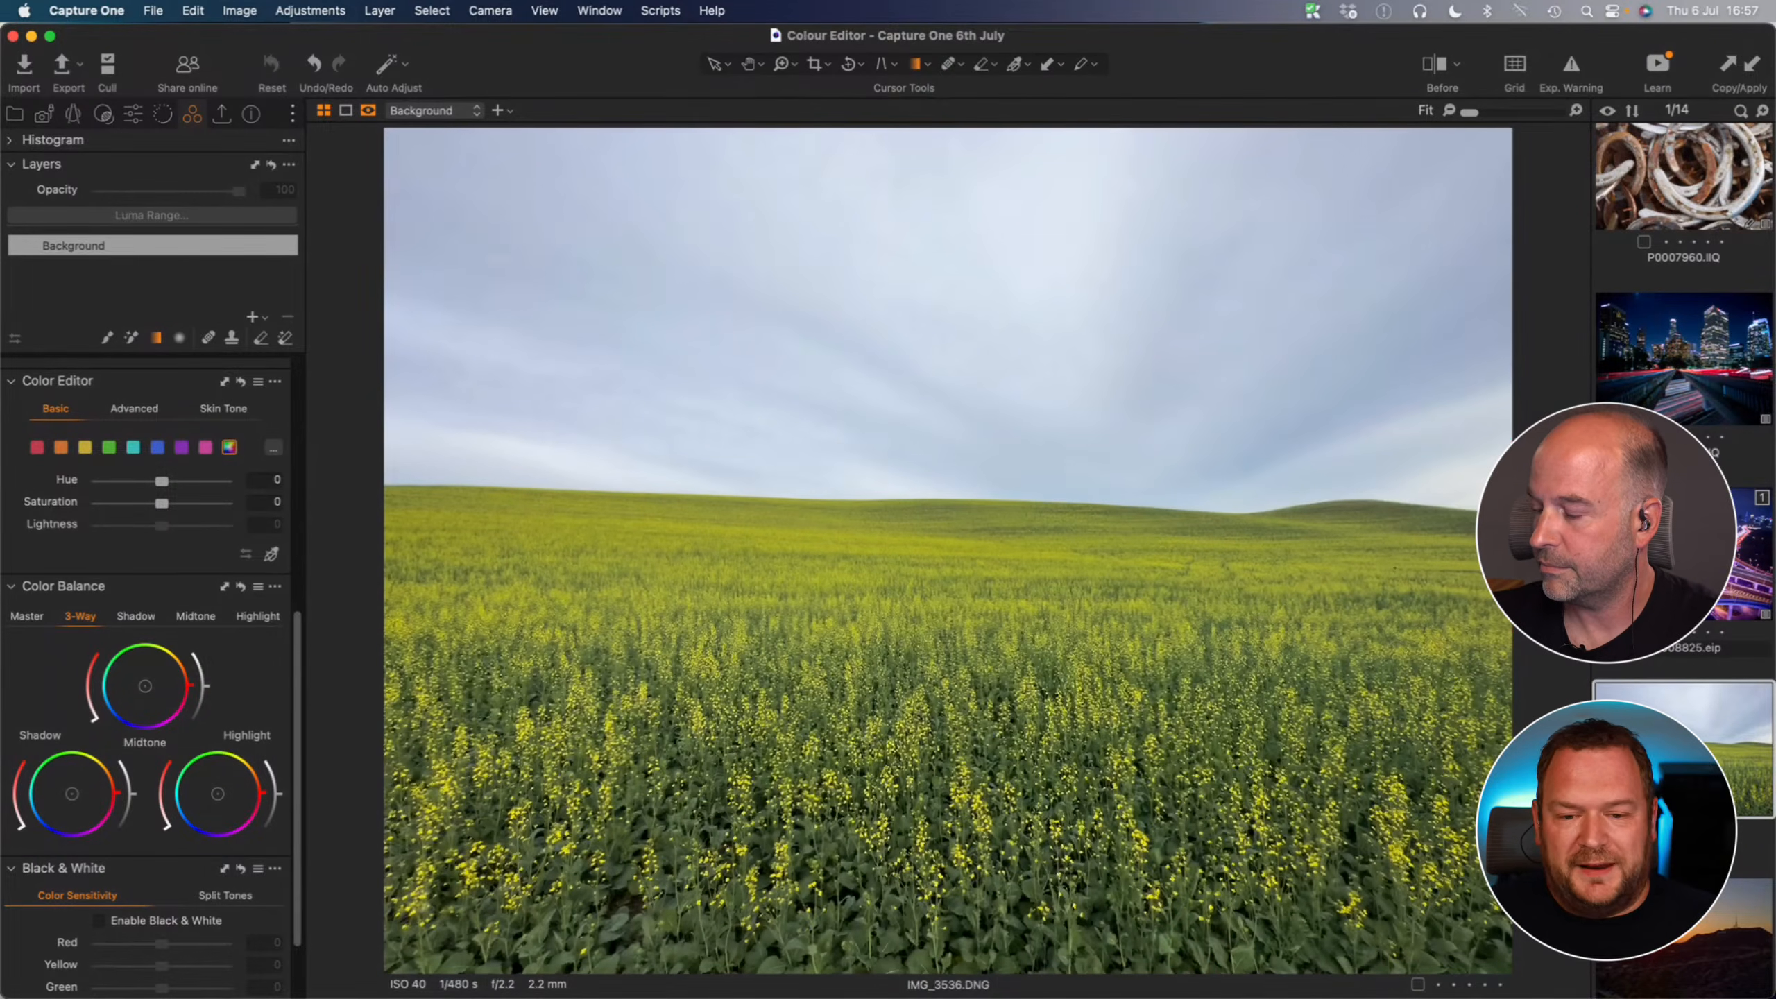
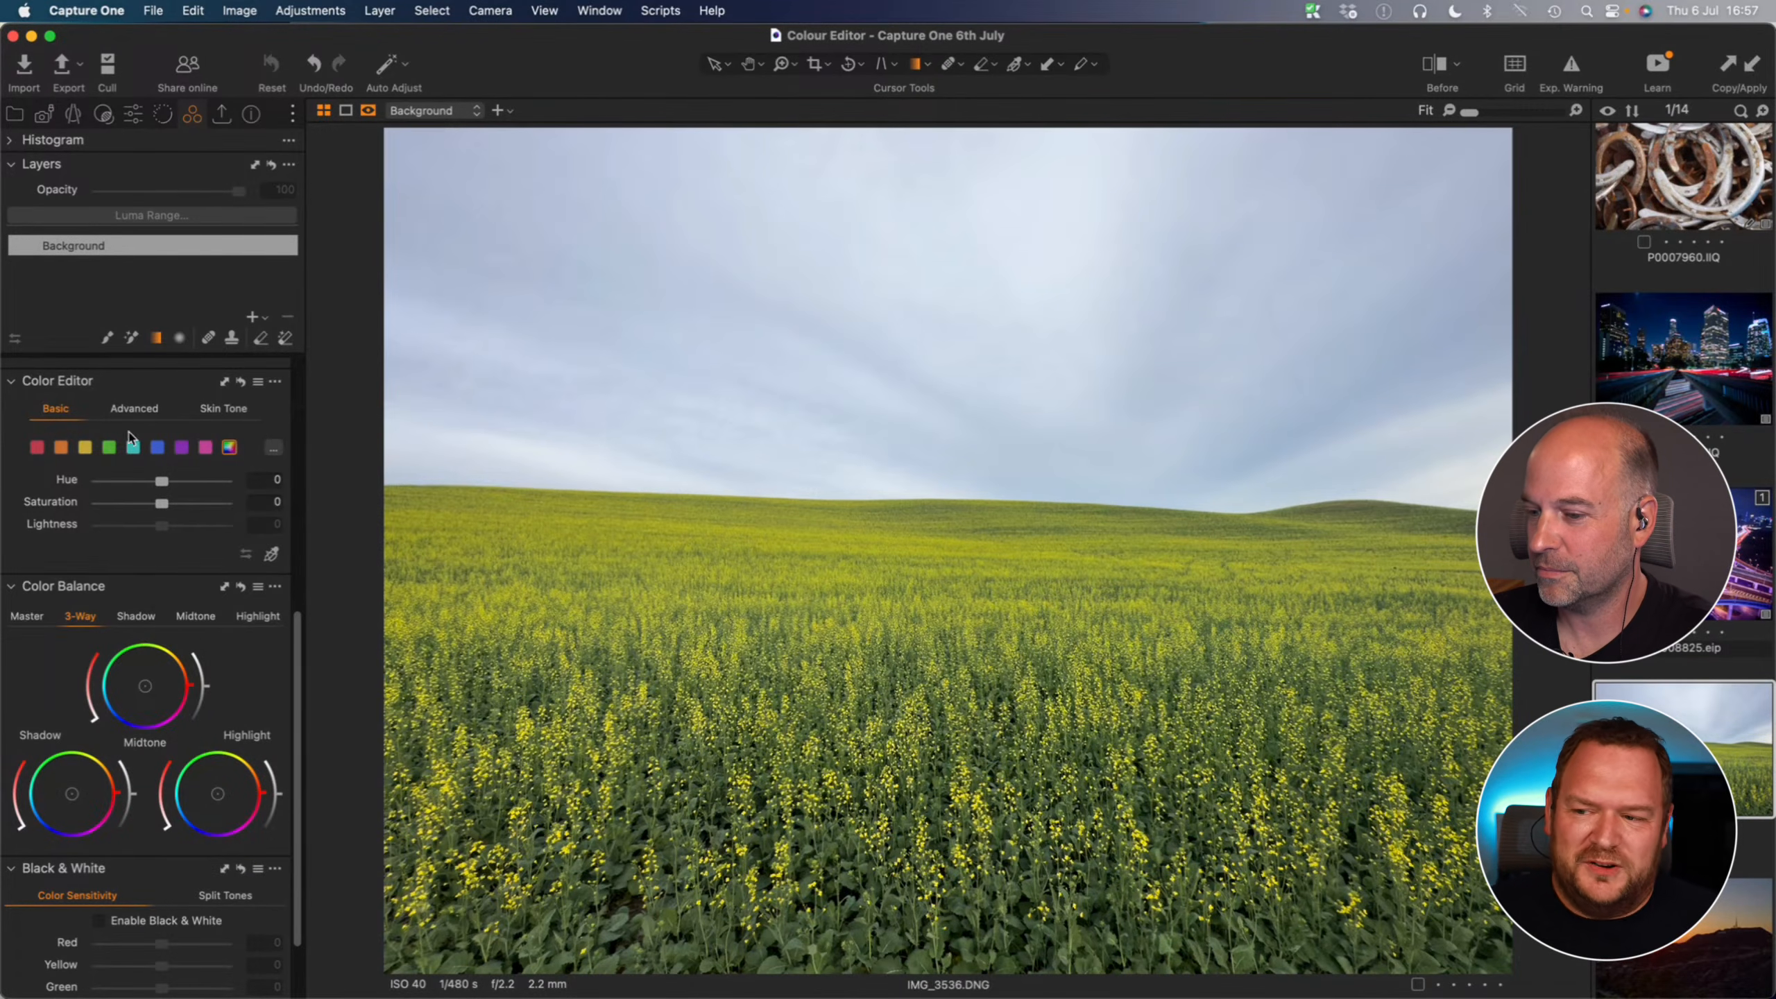
left_click(144, 411)
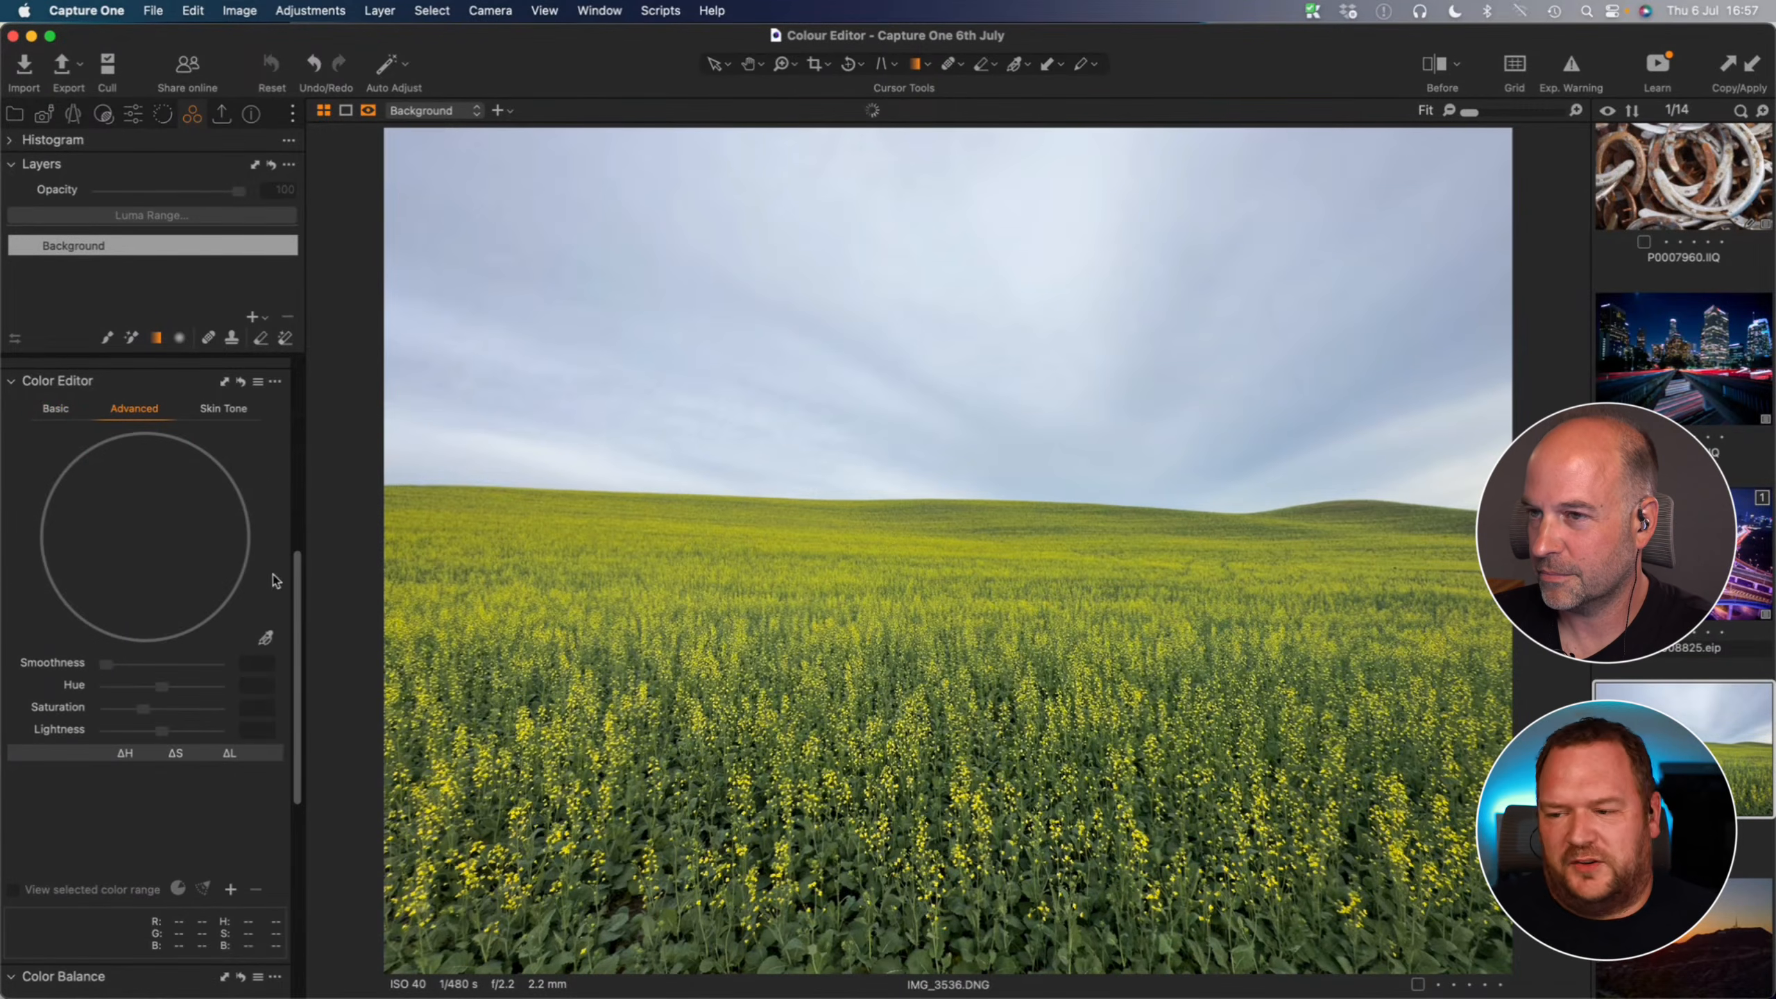
left_click(267, 639)
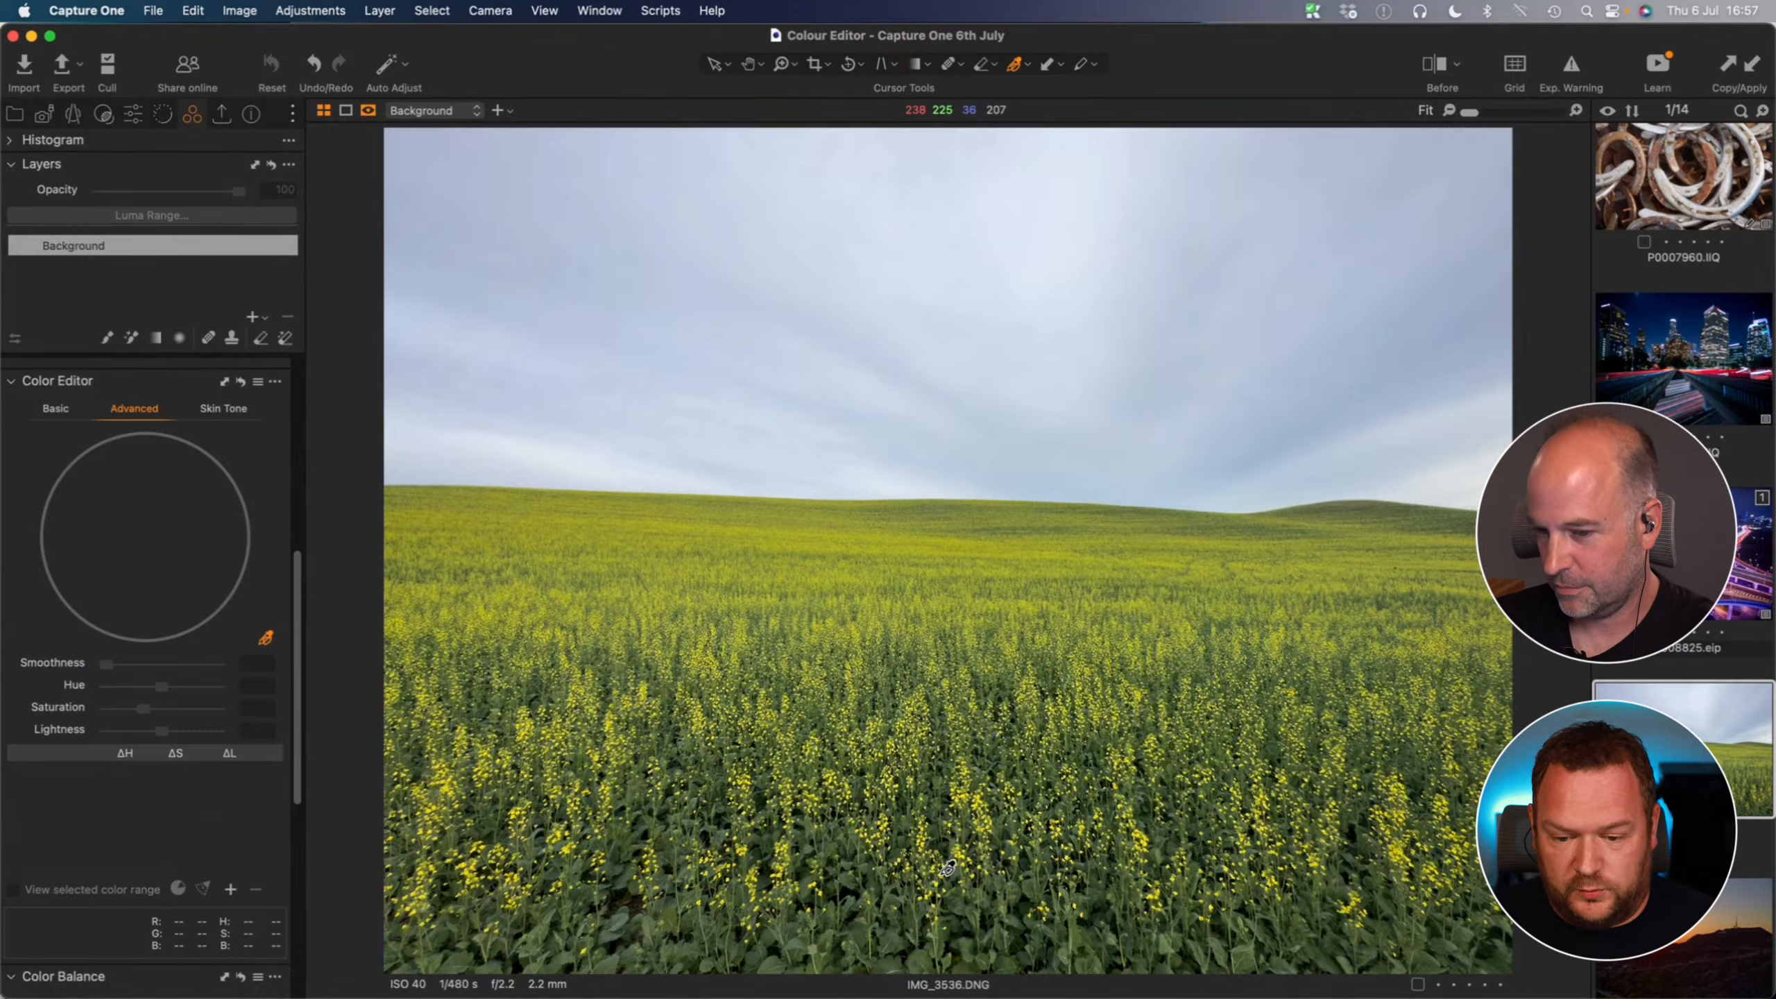
left_click(948, 868)
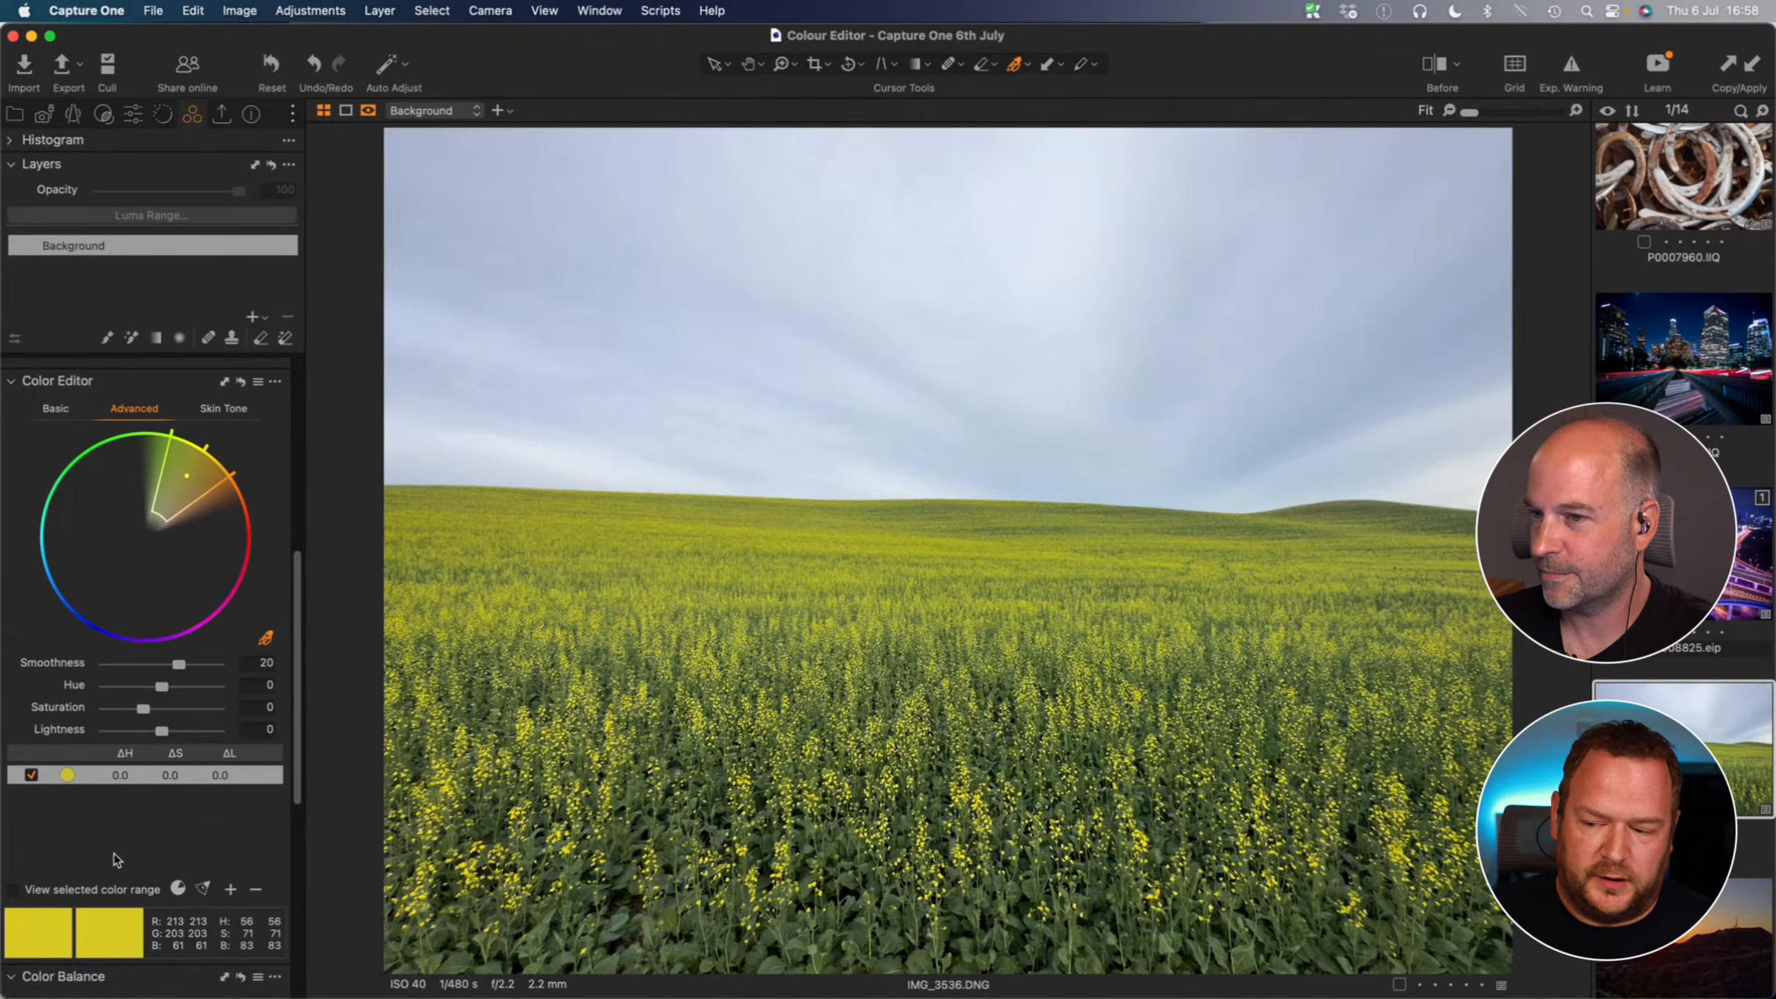
- View only the selected color range, narrow it on the green side toward yellow, and set its smoothness to 24.6
scroll(7, 731, "down", 5)
scroll(7, 735, "up", 2)
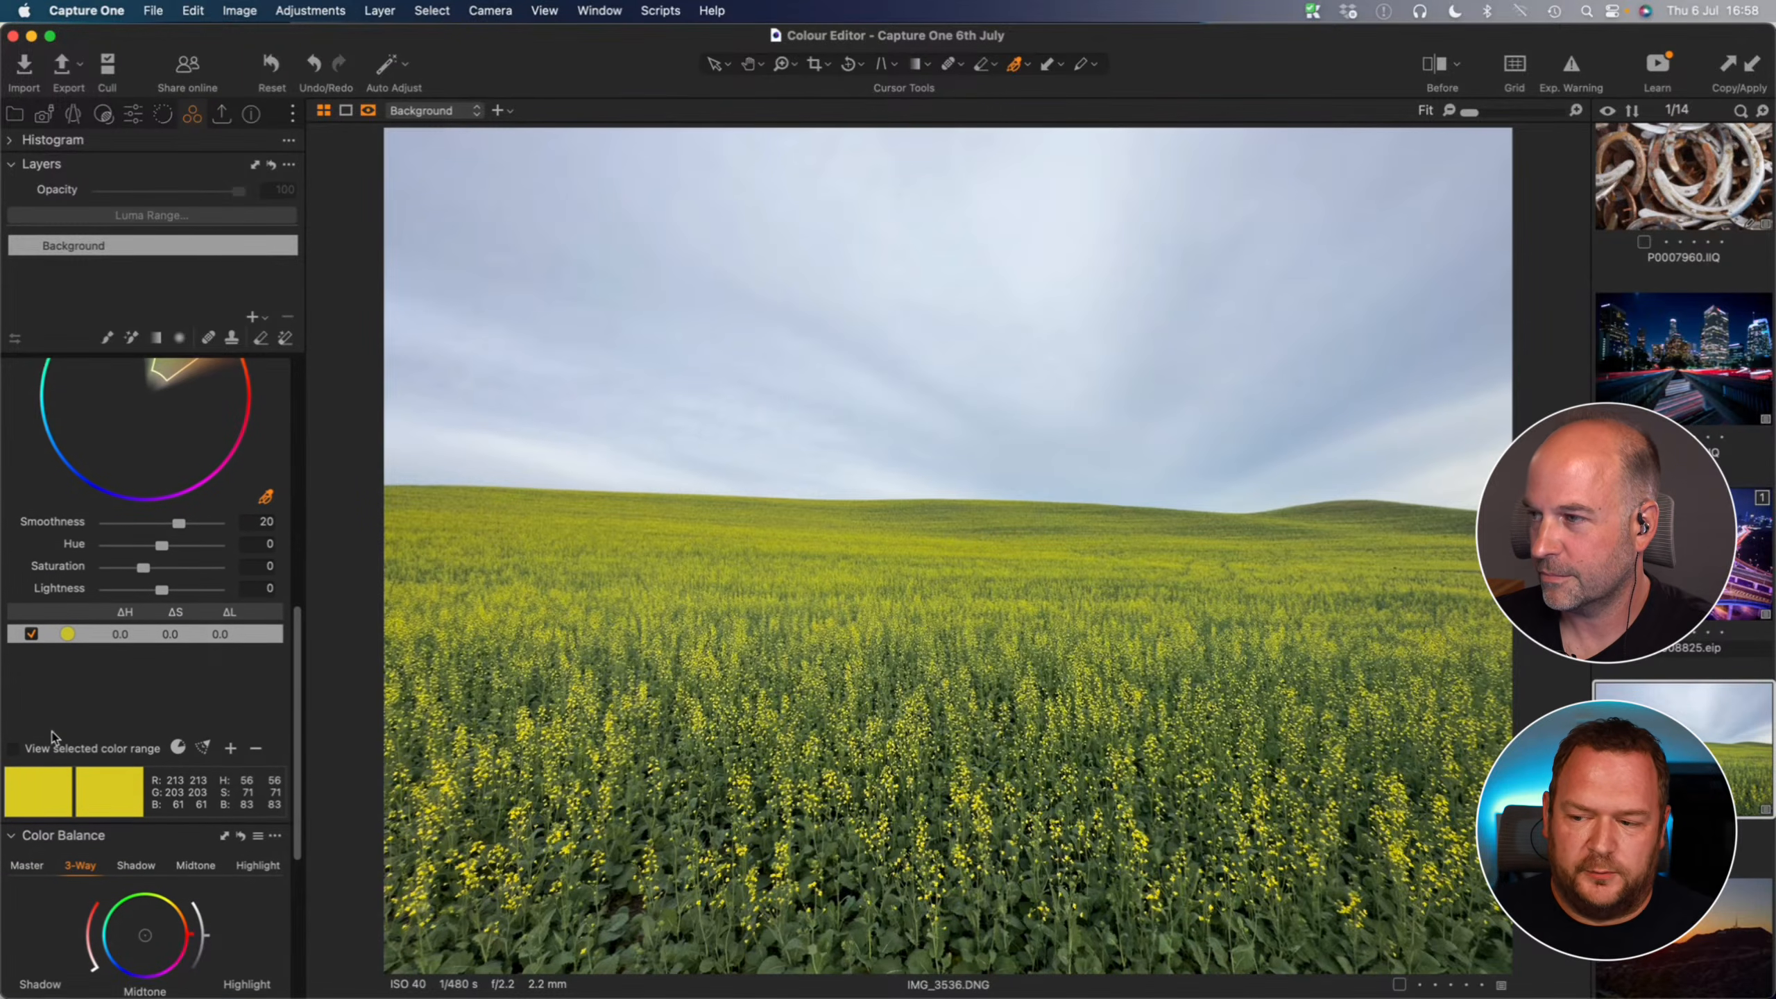
left_click(13, 753)
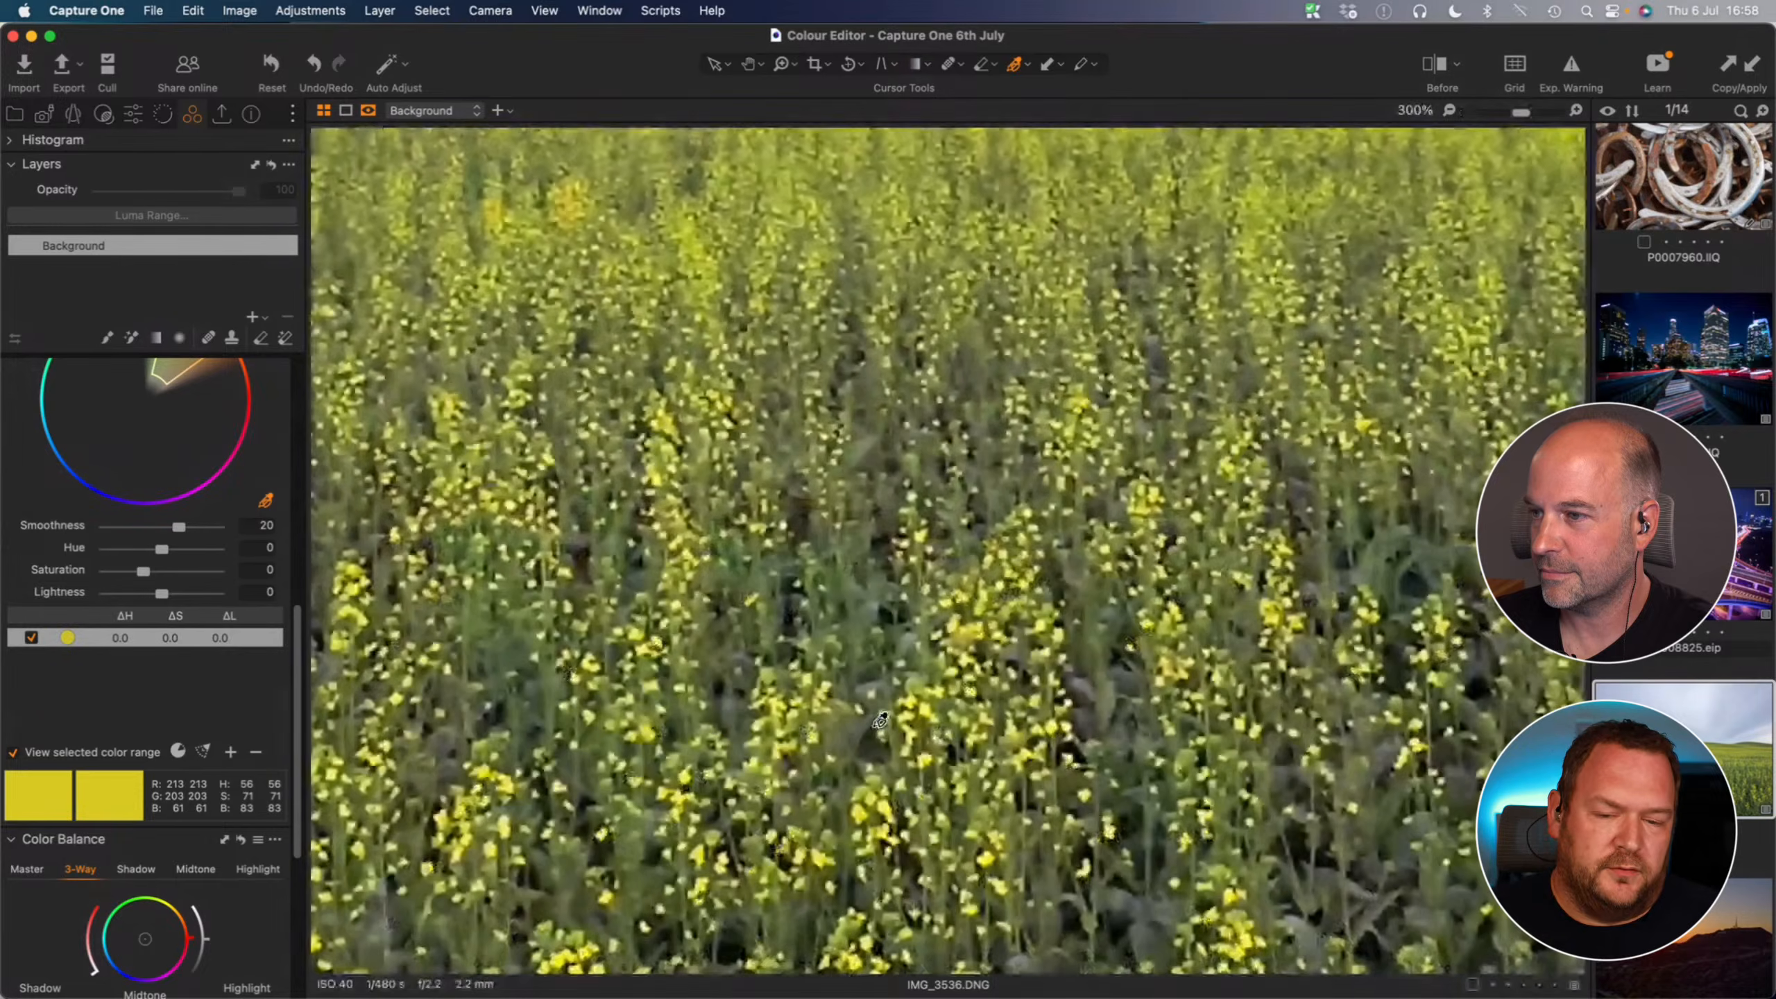
key("z")
key("z")
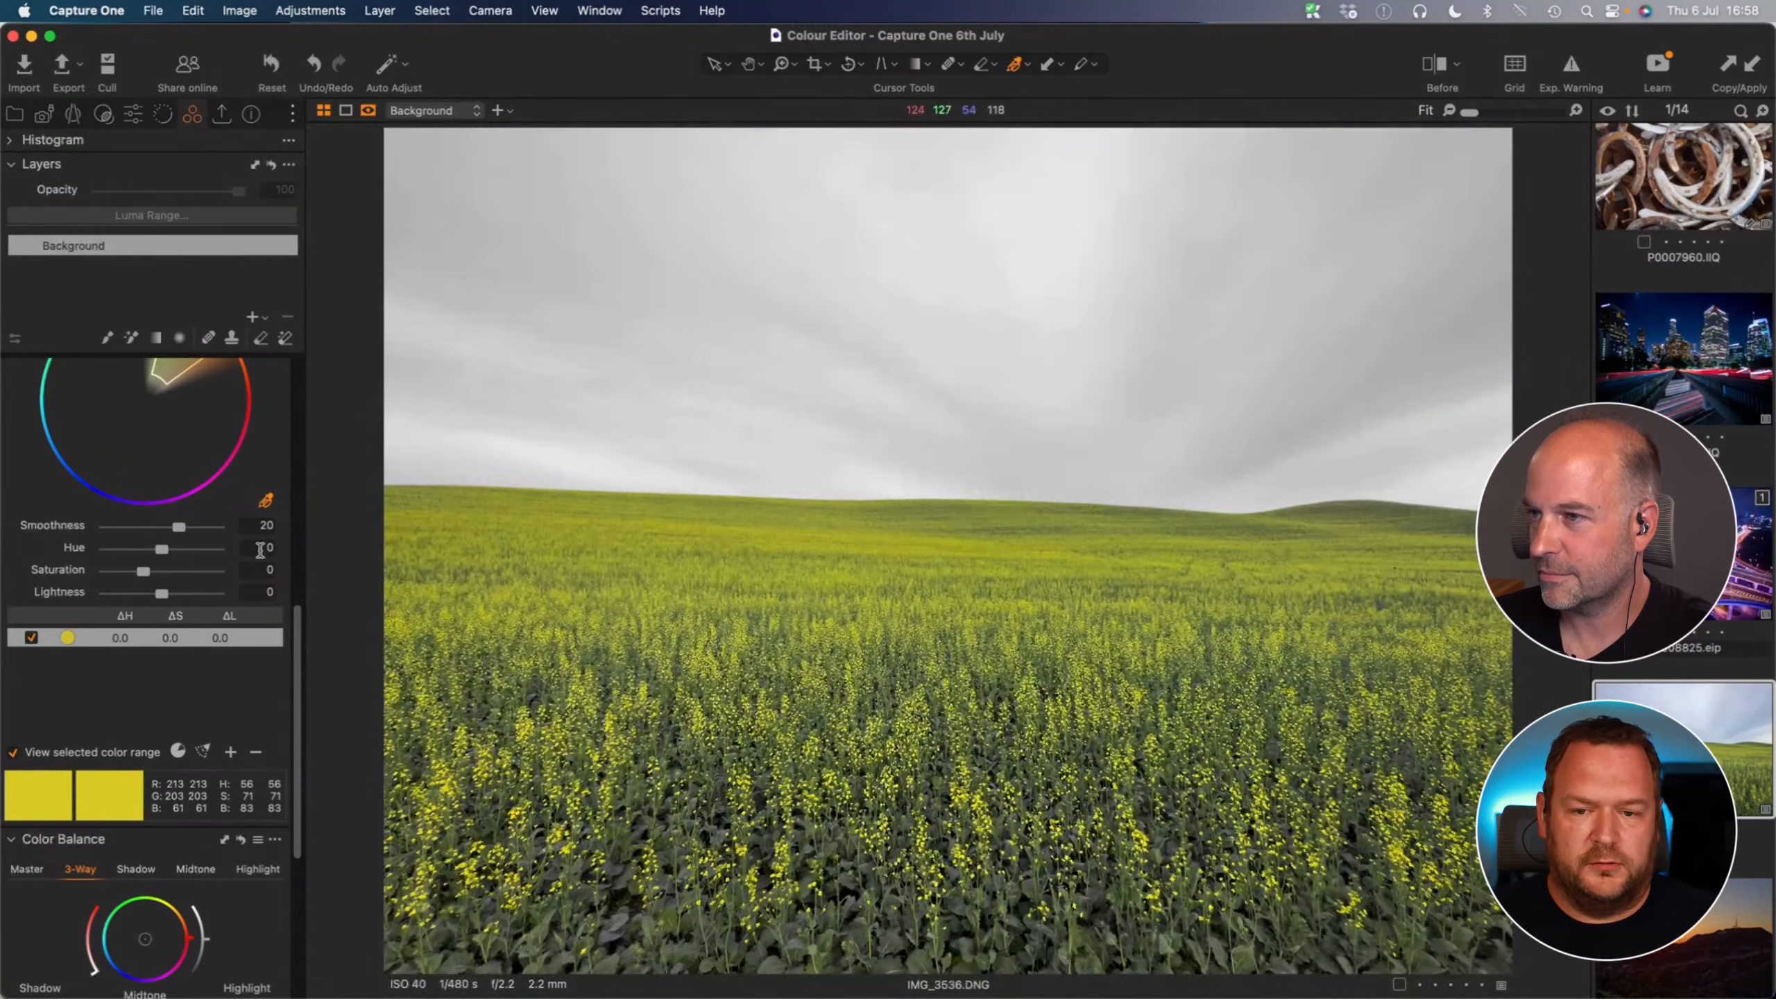
scroll(136, 661, "up", 3)
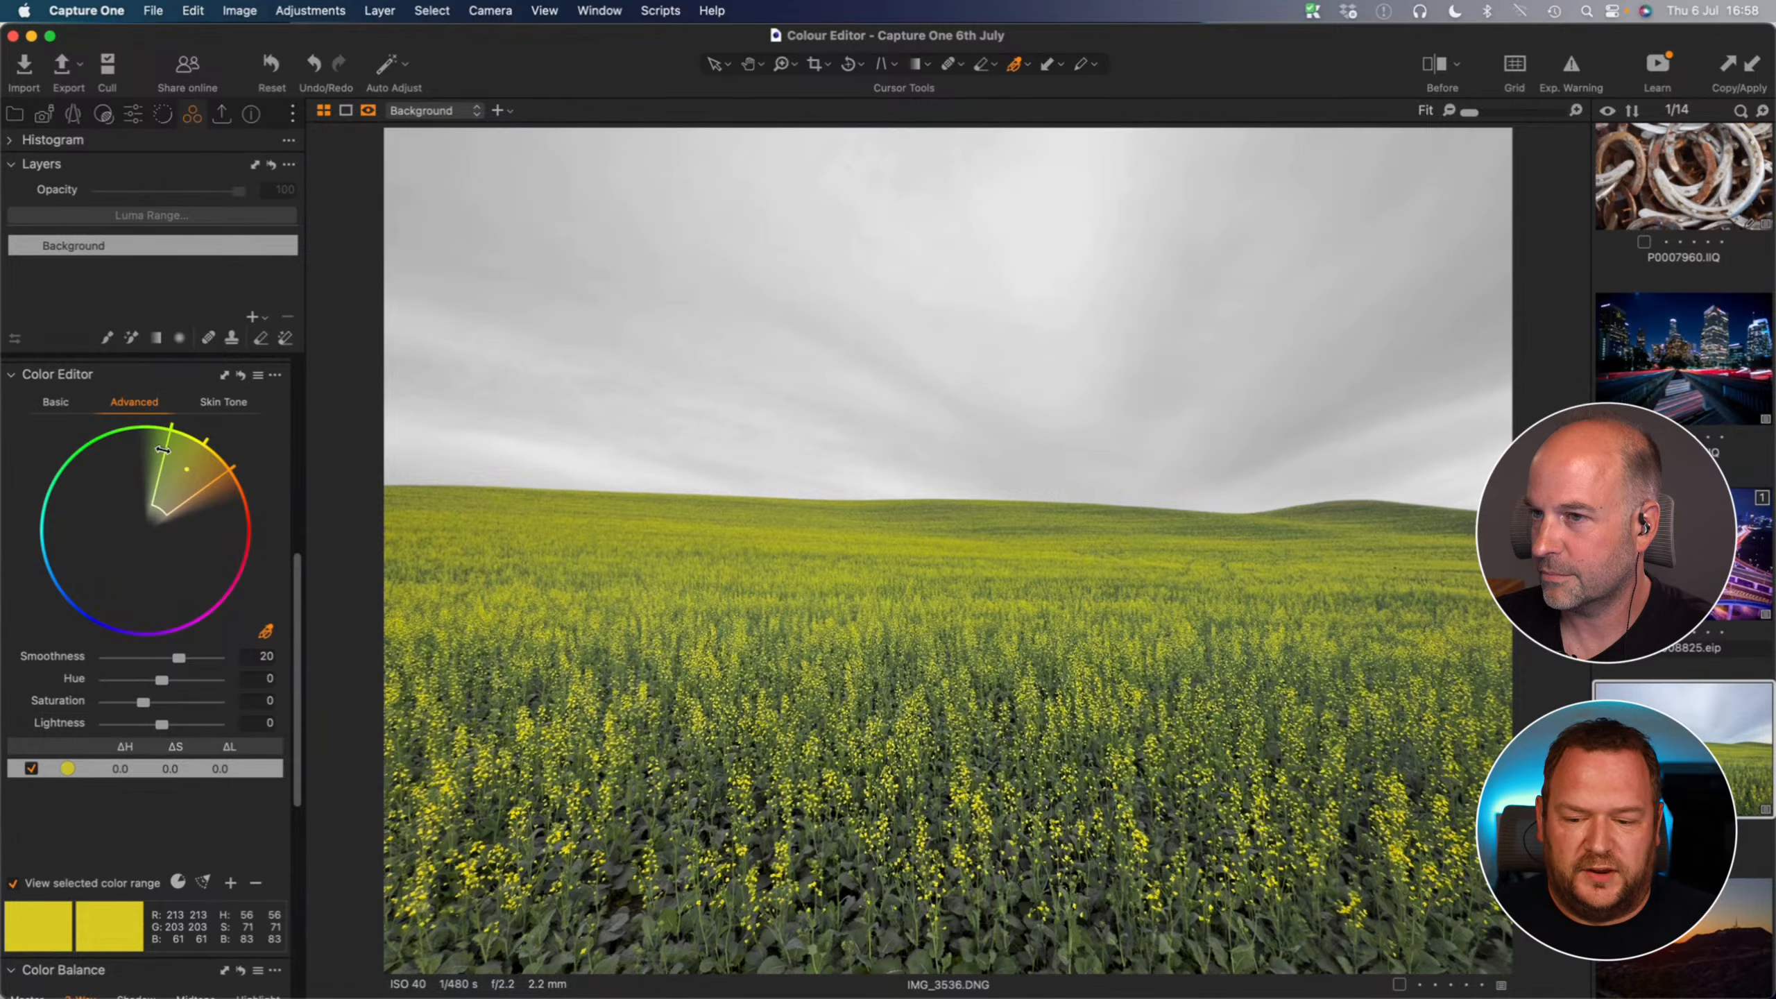
mouse_move(162, 450)
left_mouse_down()
mouse_move(198, 464)
mouse_move(189, 451)
left_mouse_up()
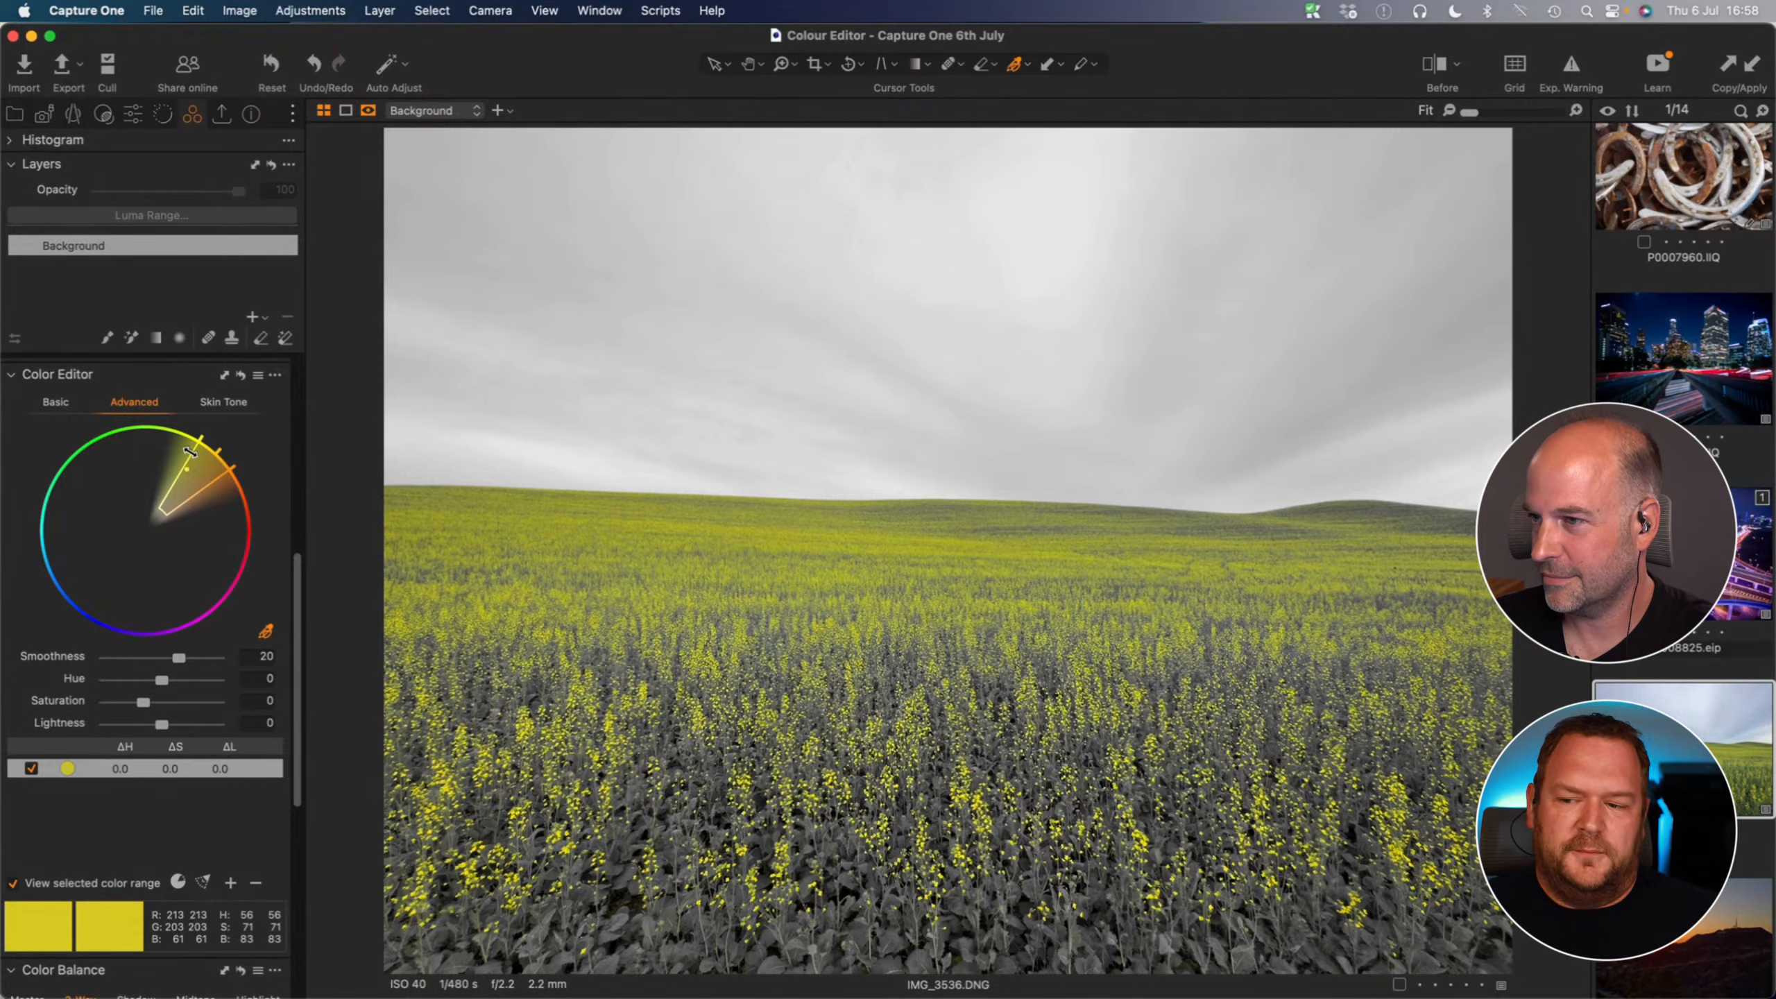
mouse_move(179, 658)
left_mouse_down()
mouse_move(225, 663)
mouse_move(198, 671)
left_mouse_up()
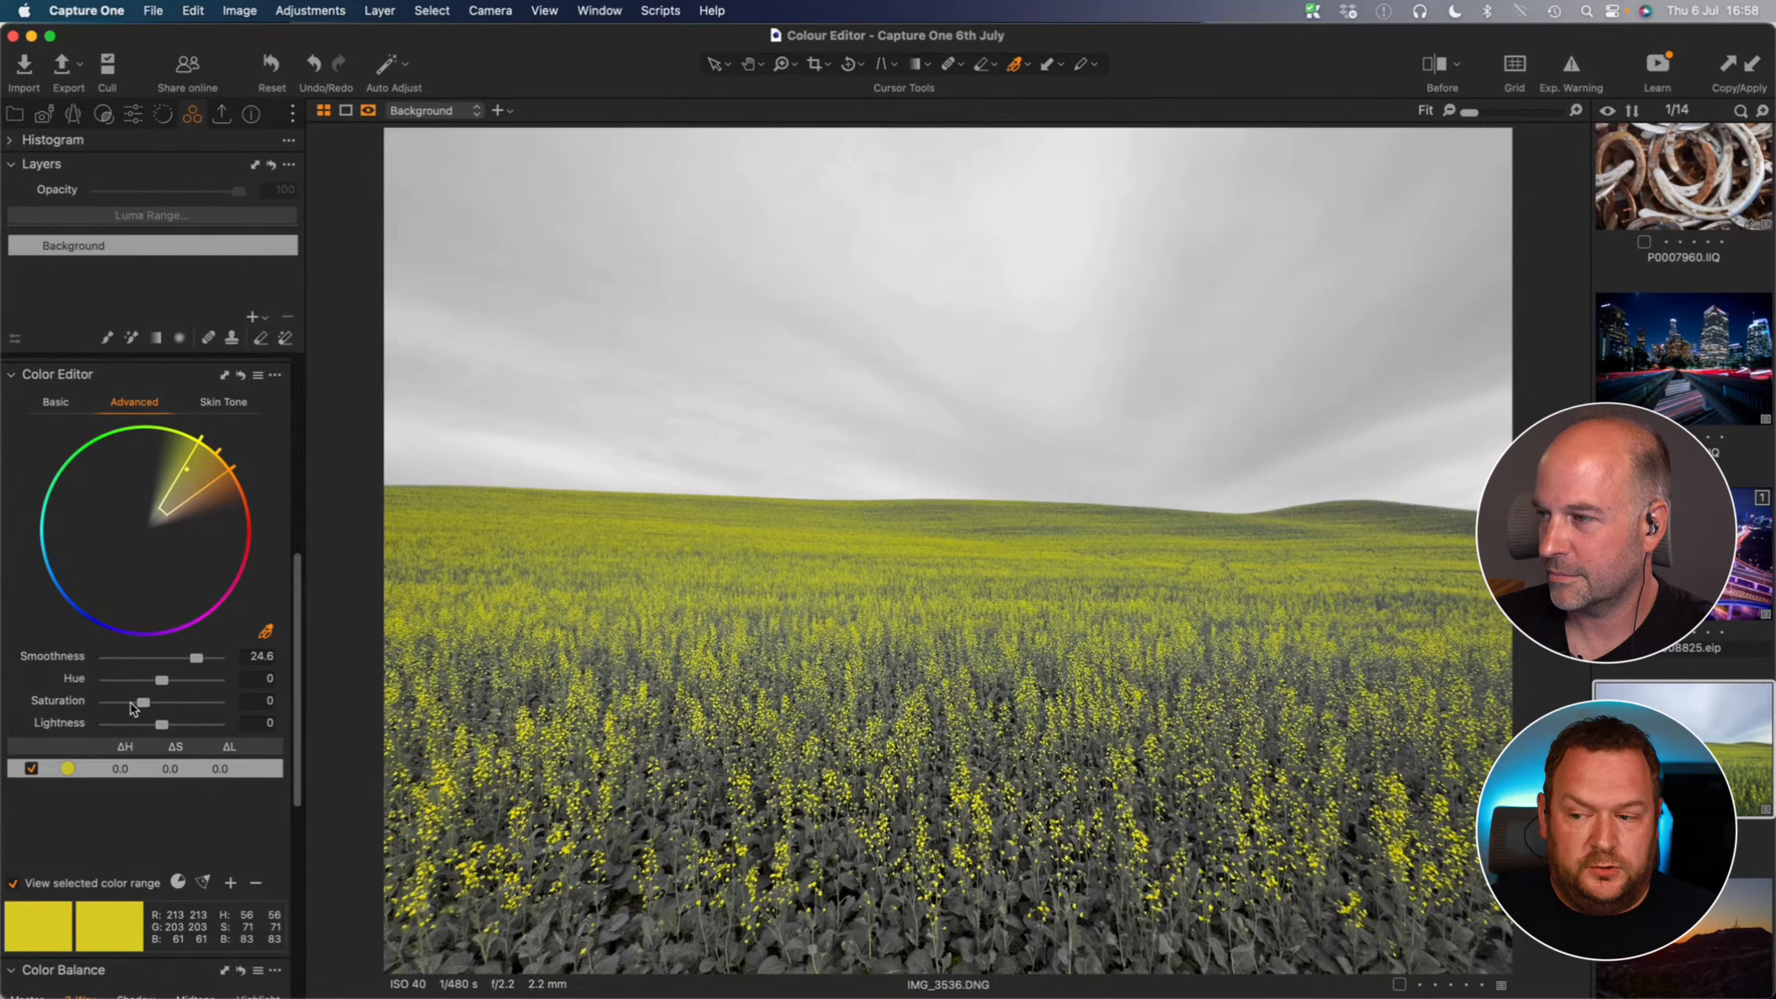
- Turn off the selected color range view and create a masked layer from the yellow selection
left_click(12, 883)
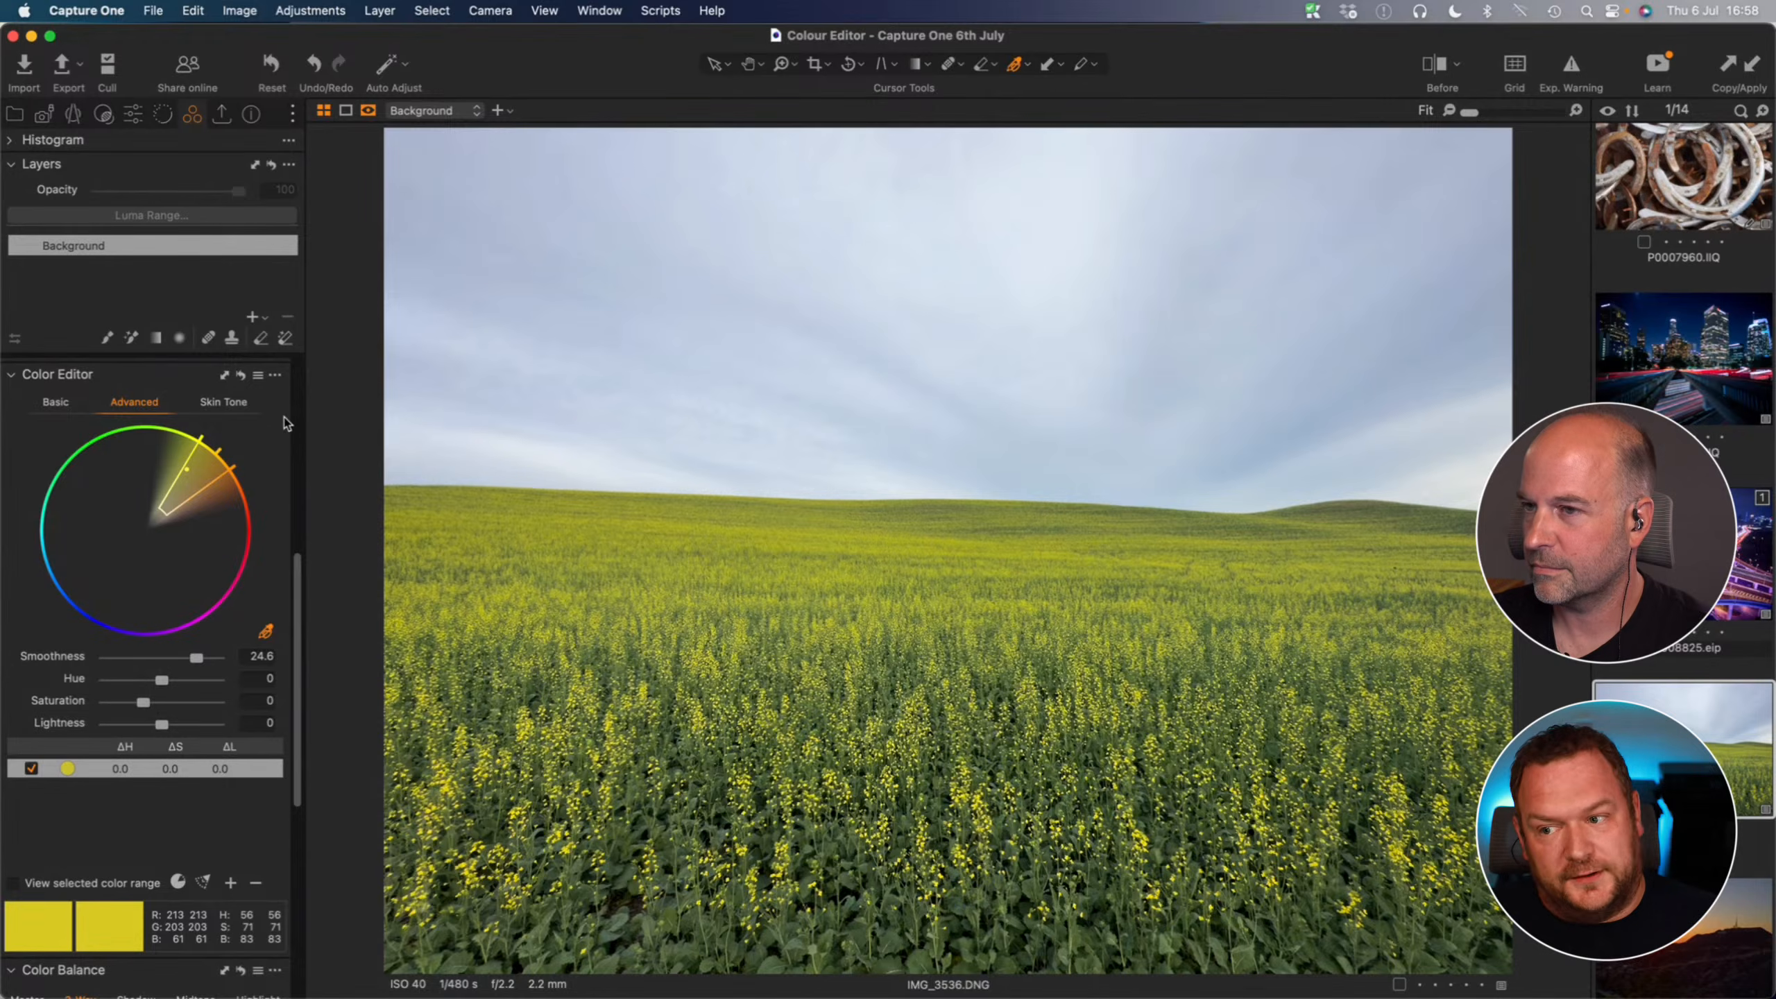
left_click(276, 377)
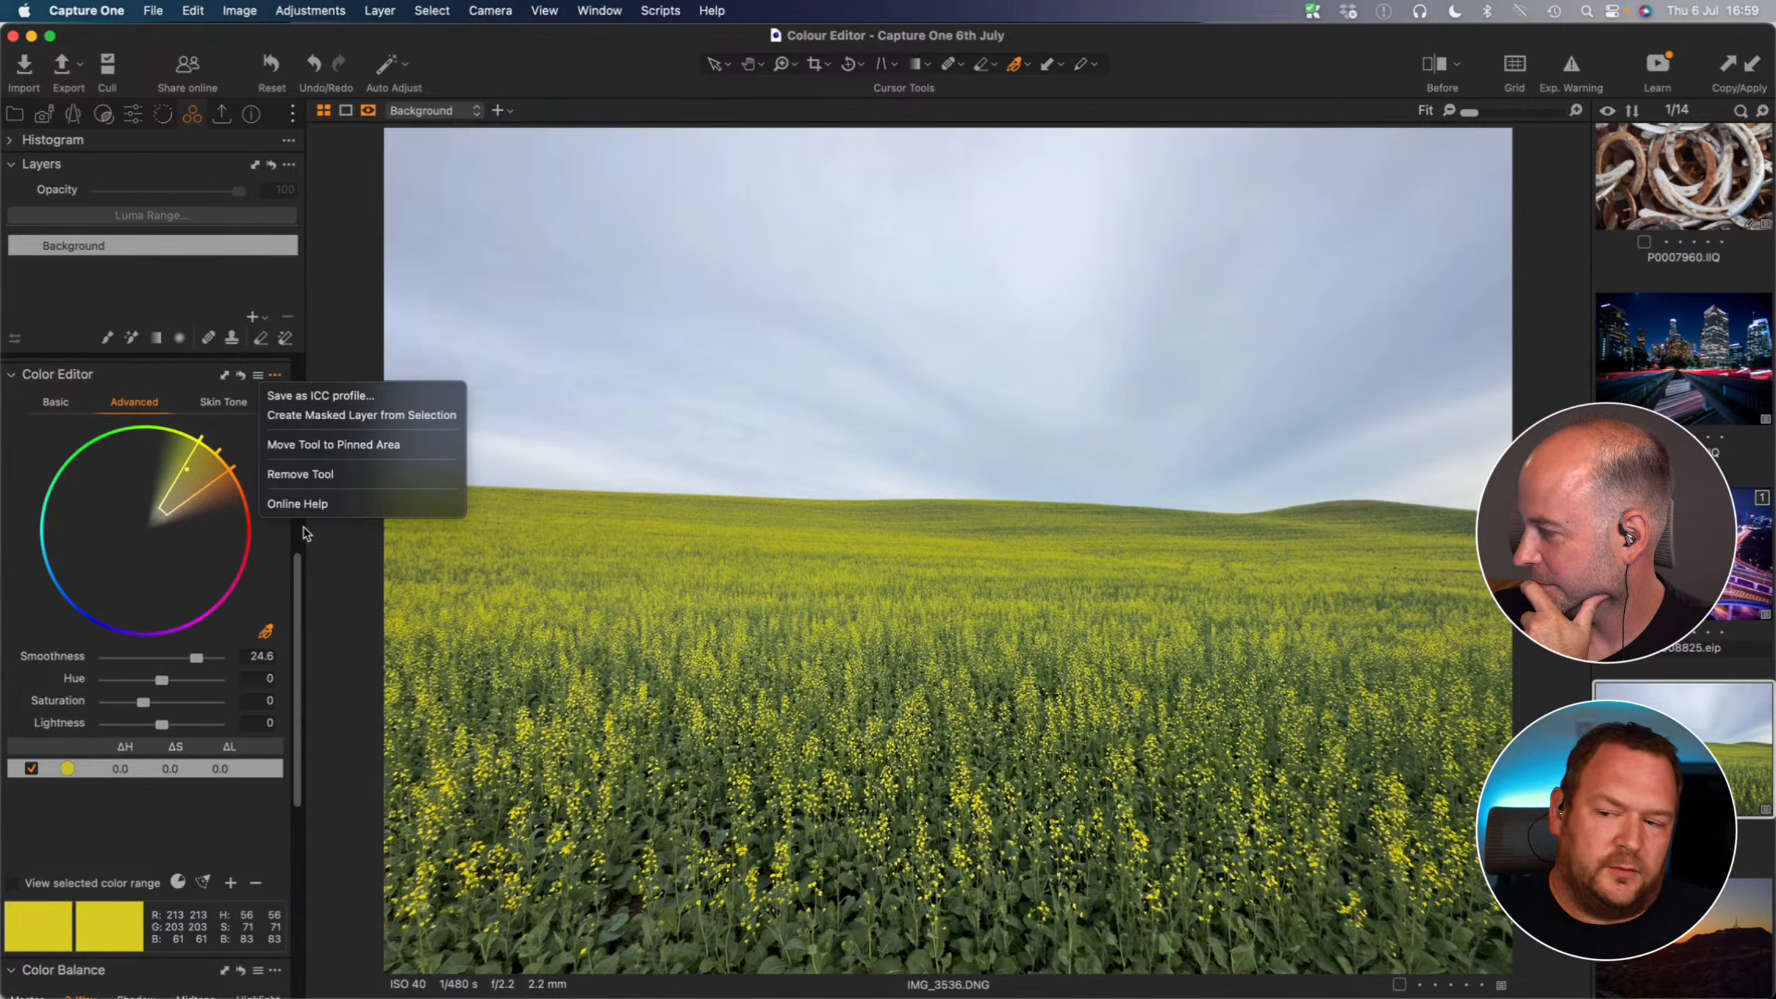
left_click(351, 418)
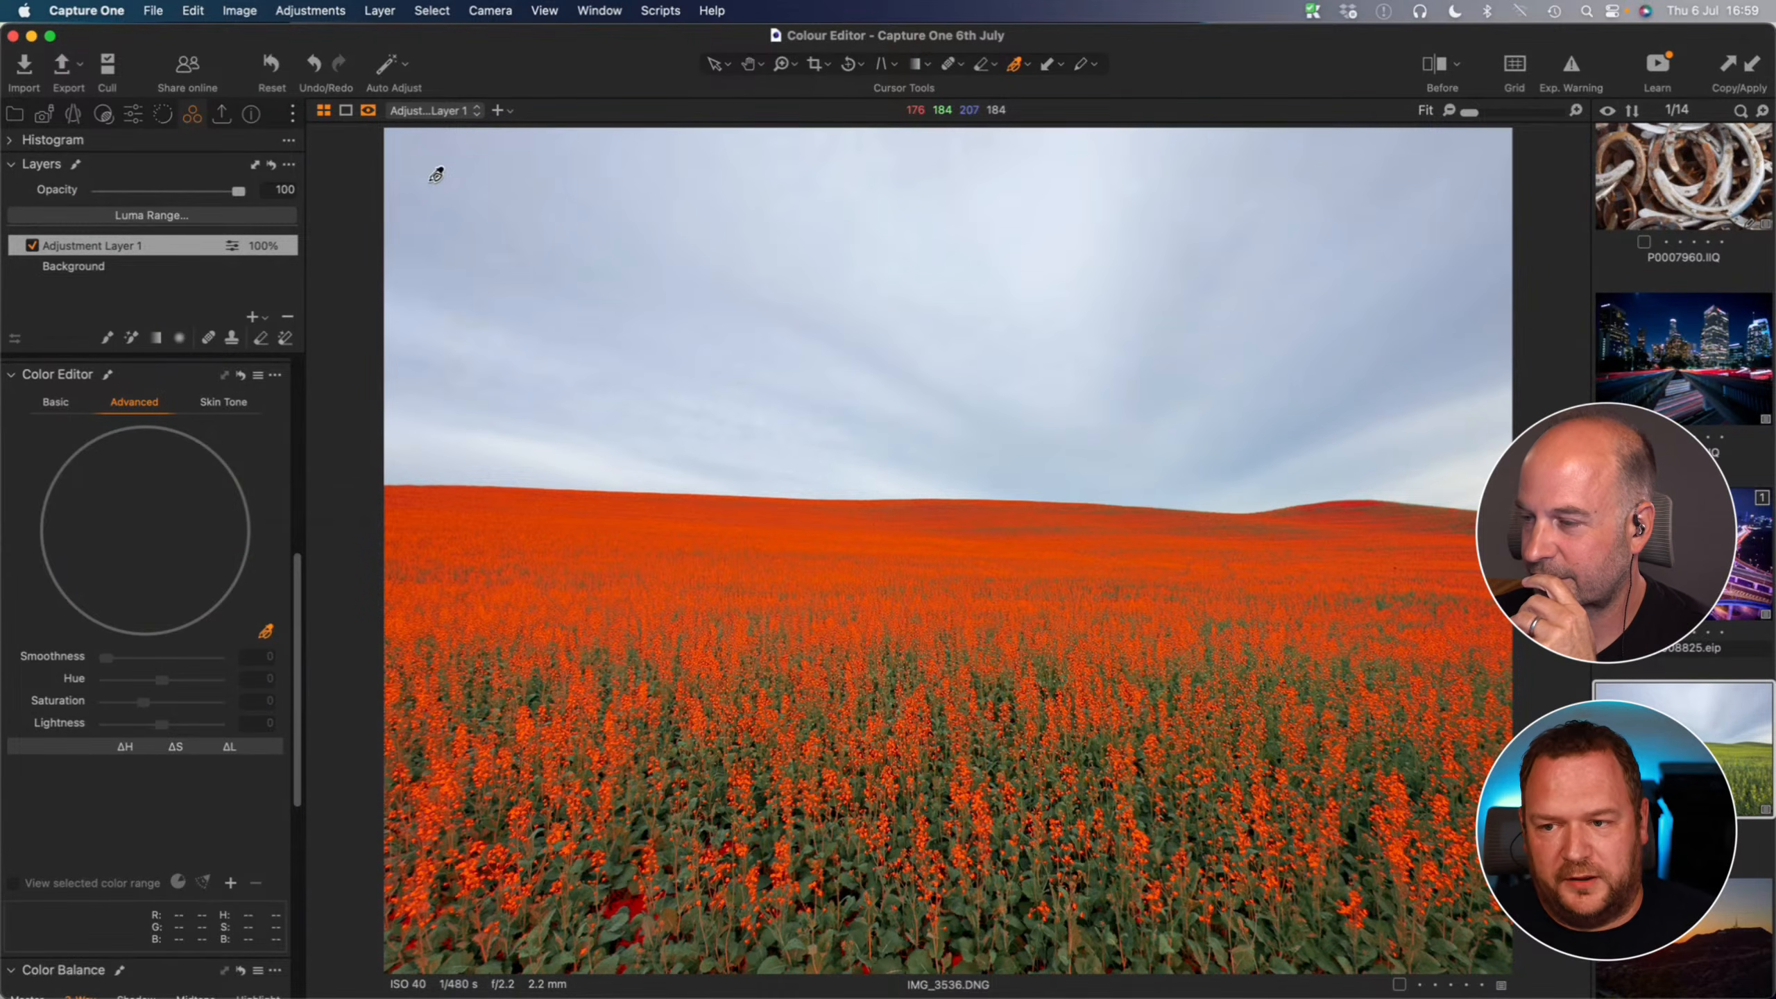
- Display the new layer's mask in grayscale and inspect the flowers at 100% before returning to the full view
left_click(370, 115)
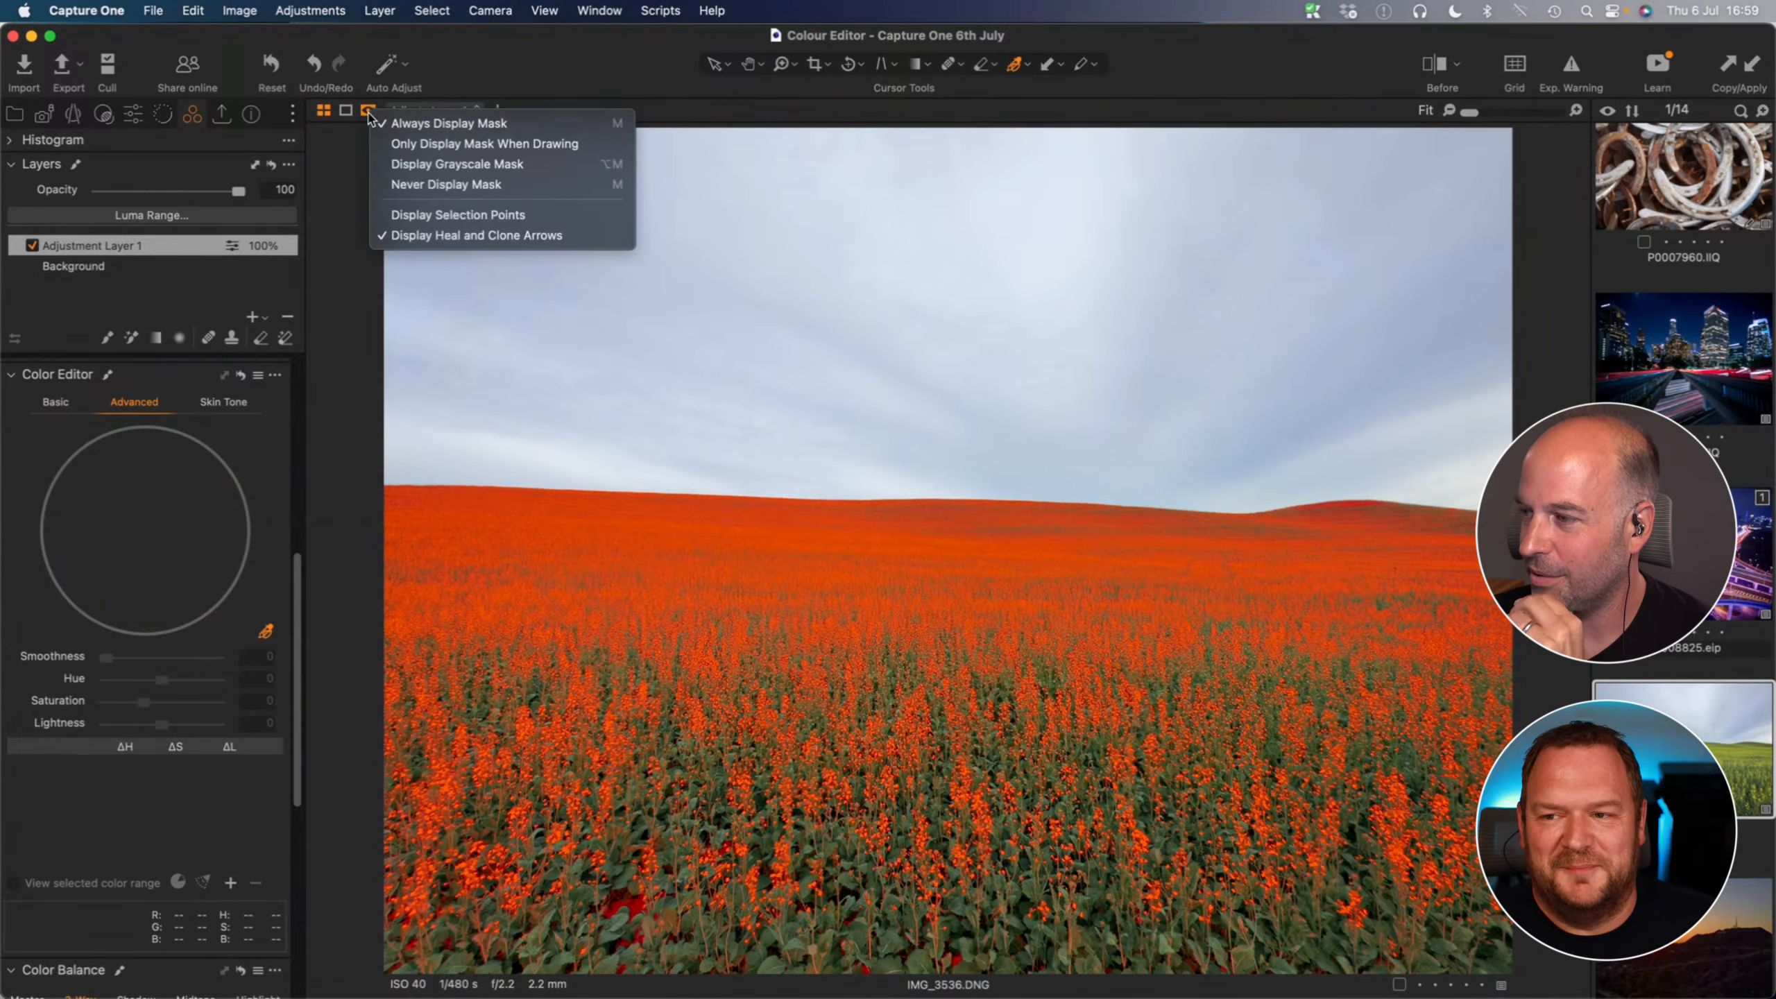
left_click(462, 168)
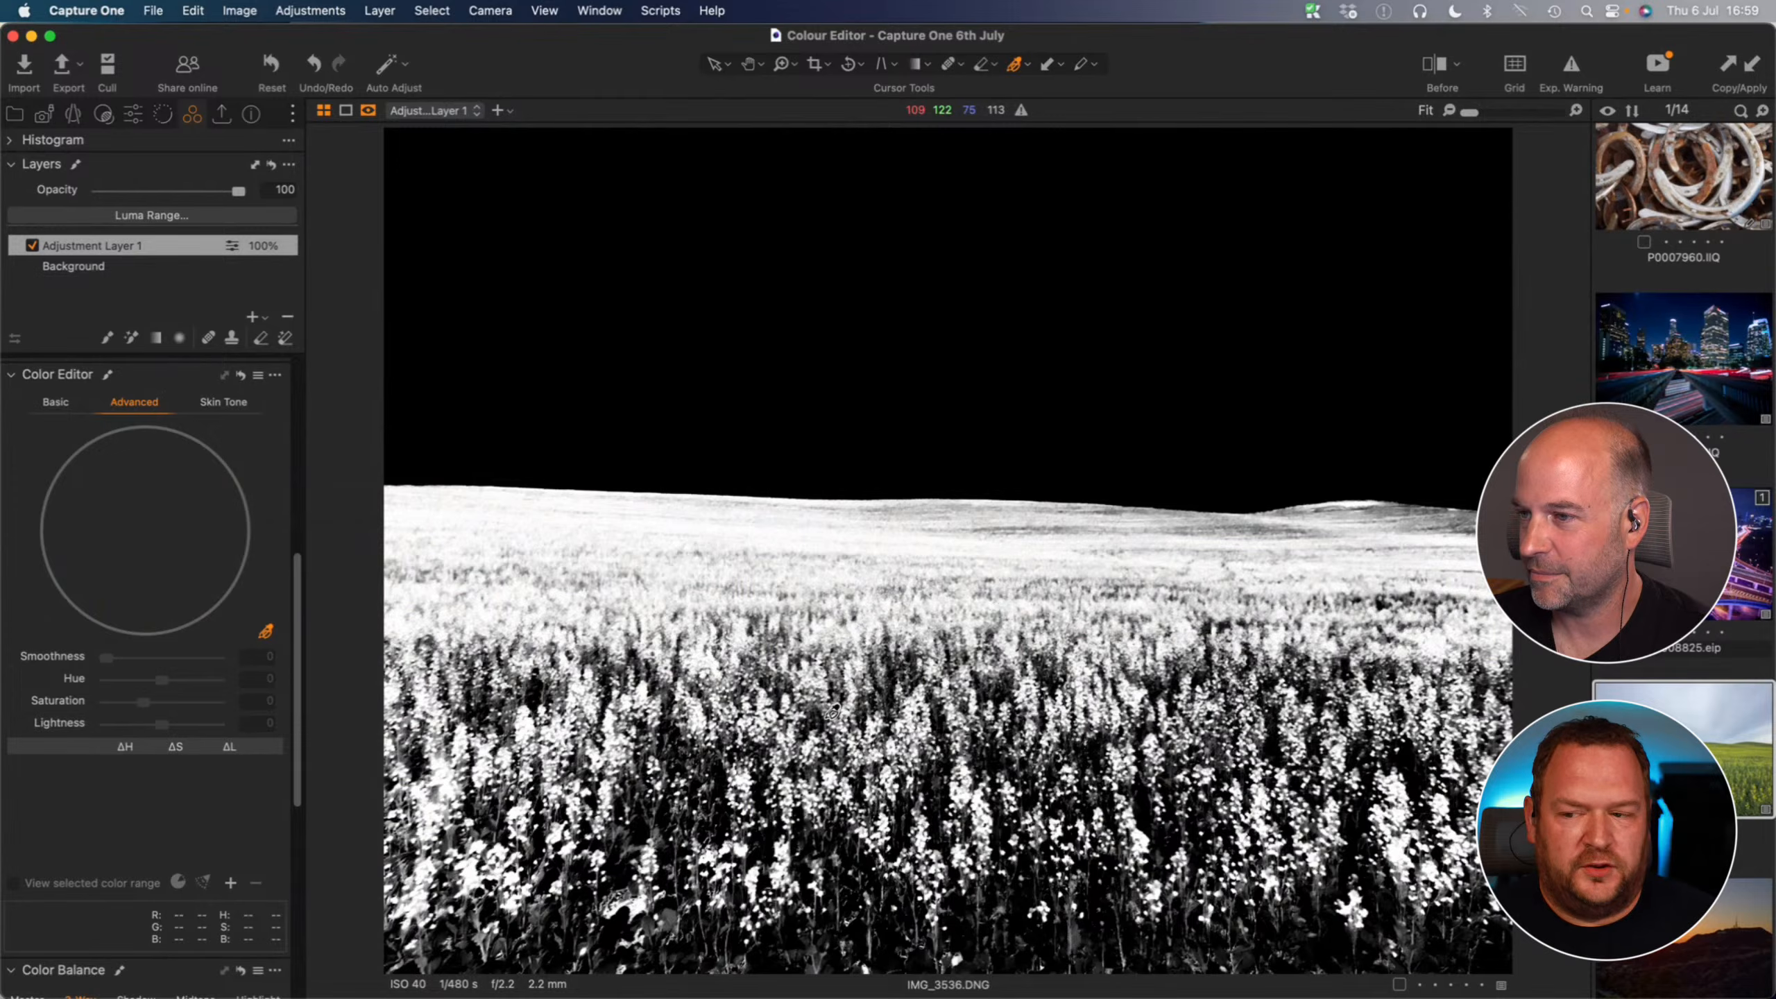
key("h")
left_click(806, 746)
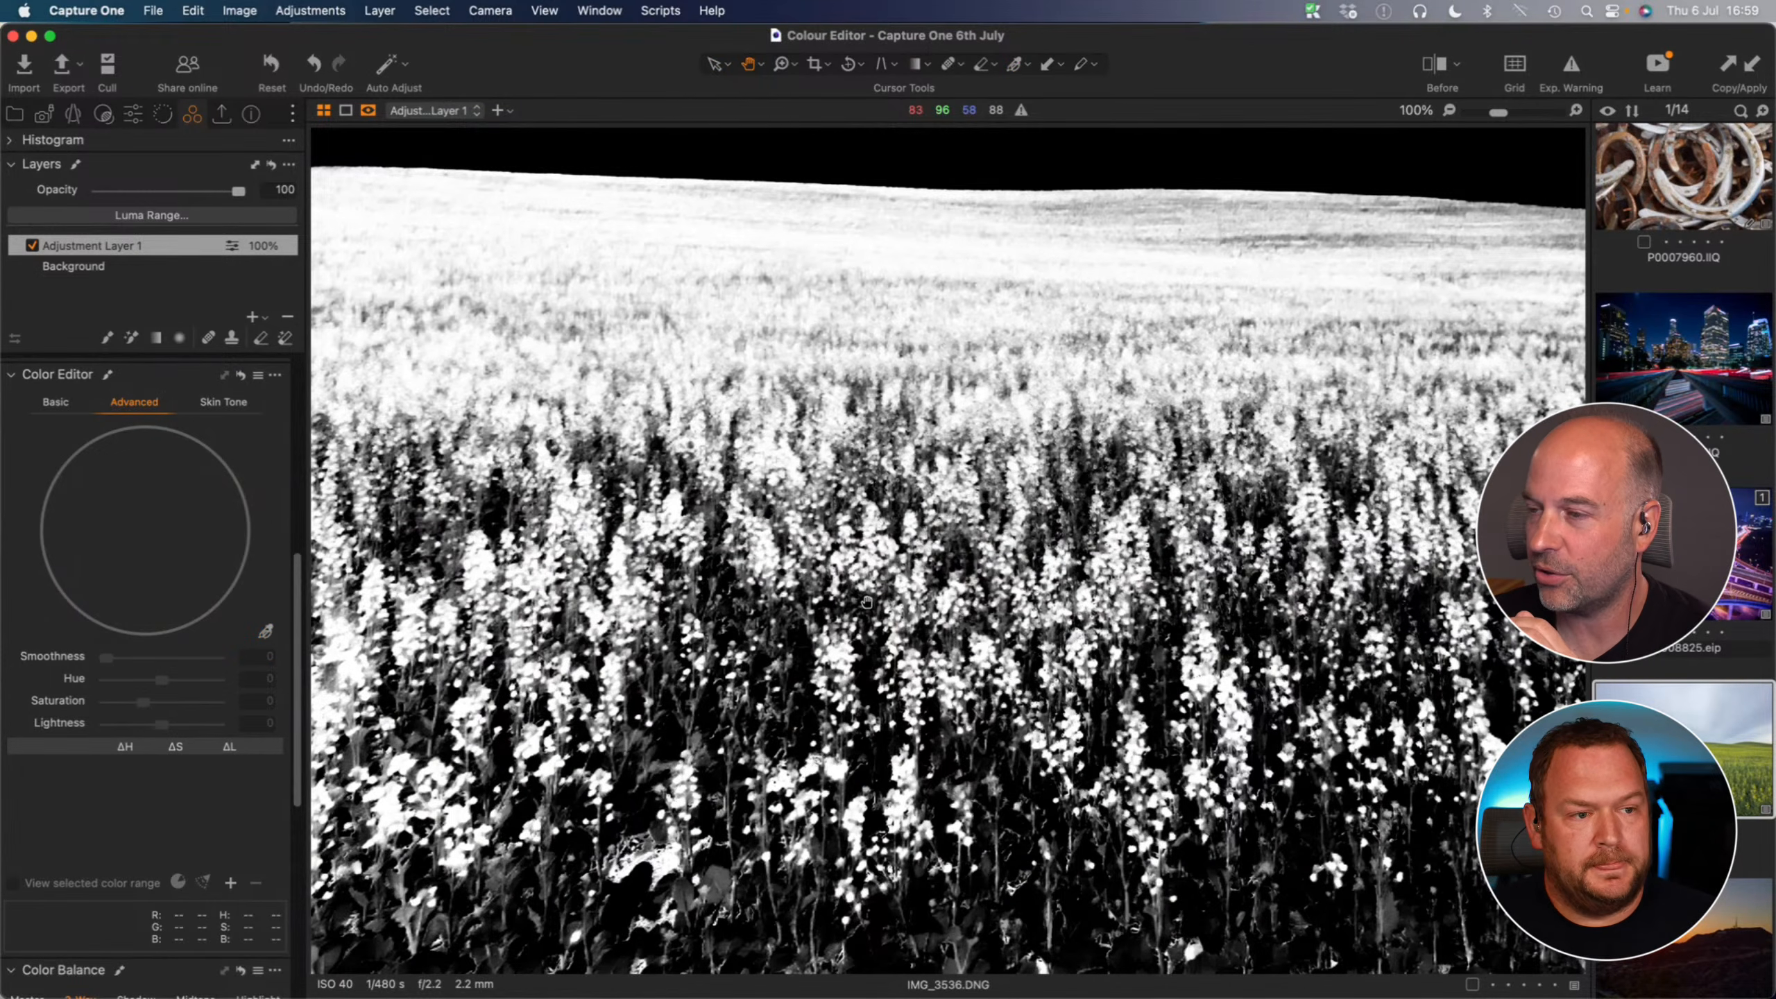
left_click(866, 601)
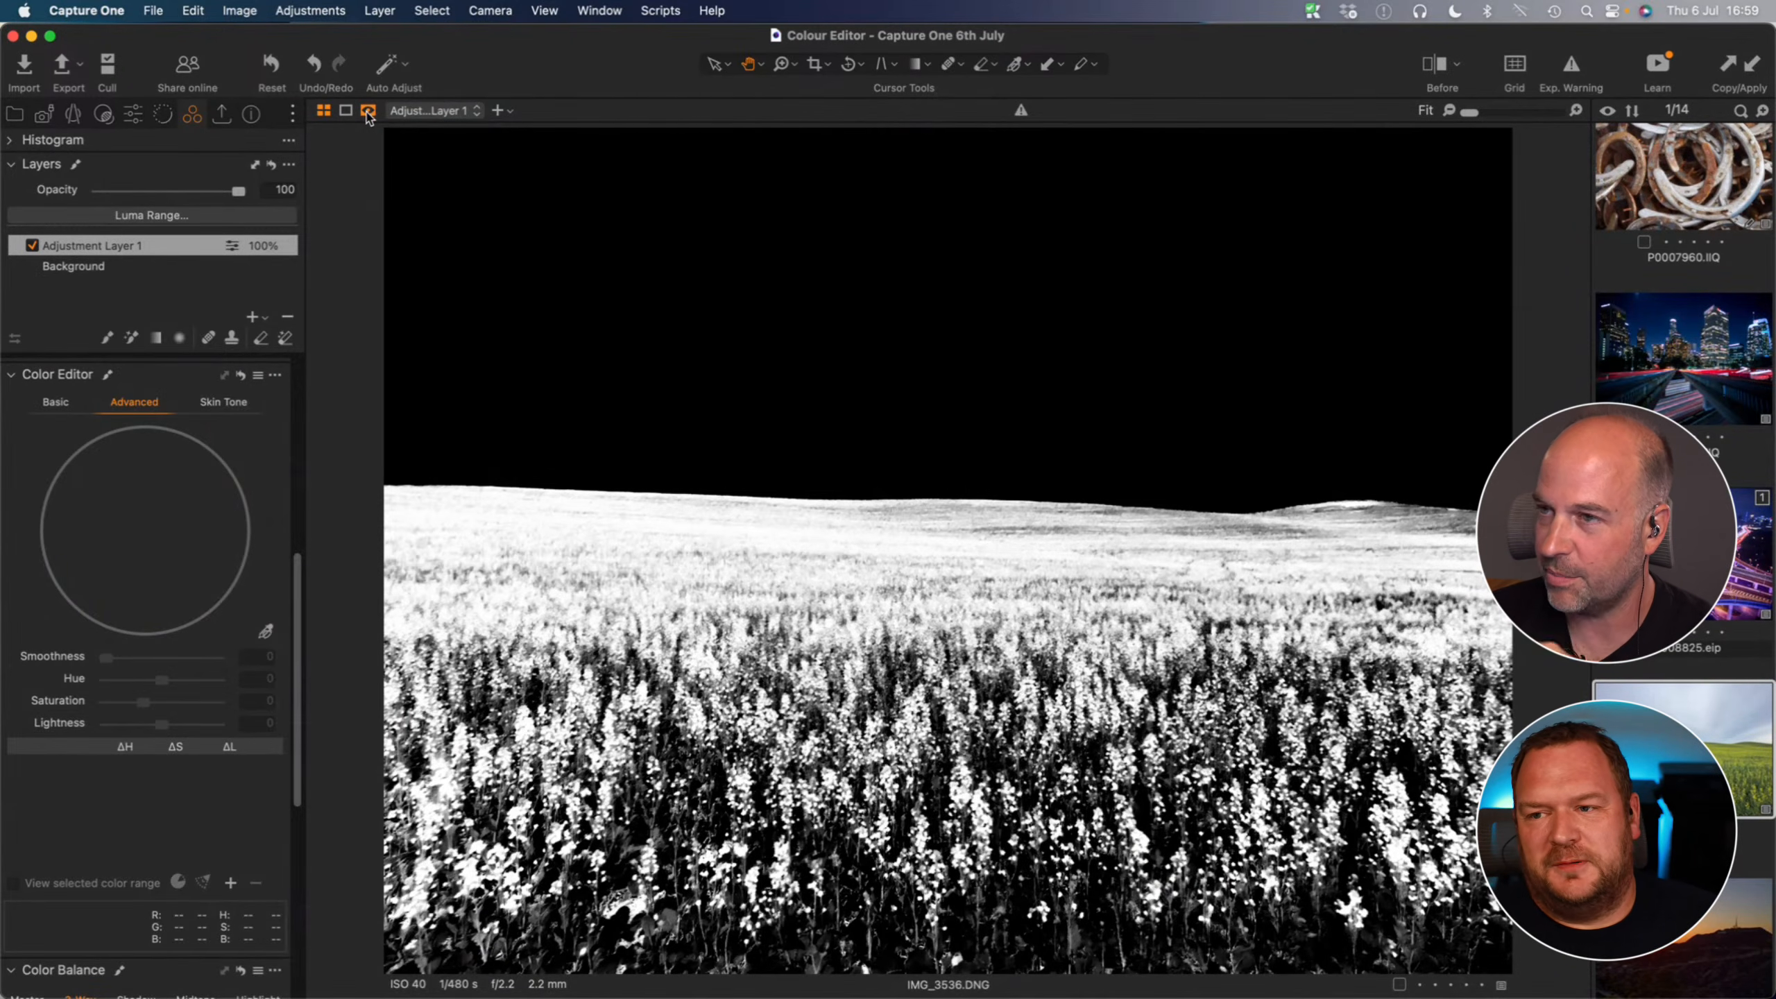
- Switch the mask display back to the colored overlay, and toggle it off, on and off again
left_click(367, 111)
left_click(427, 123)
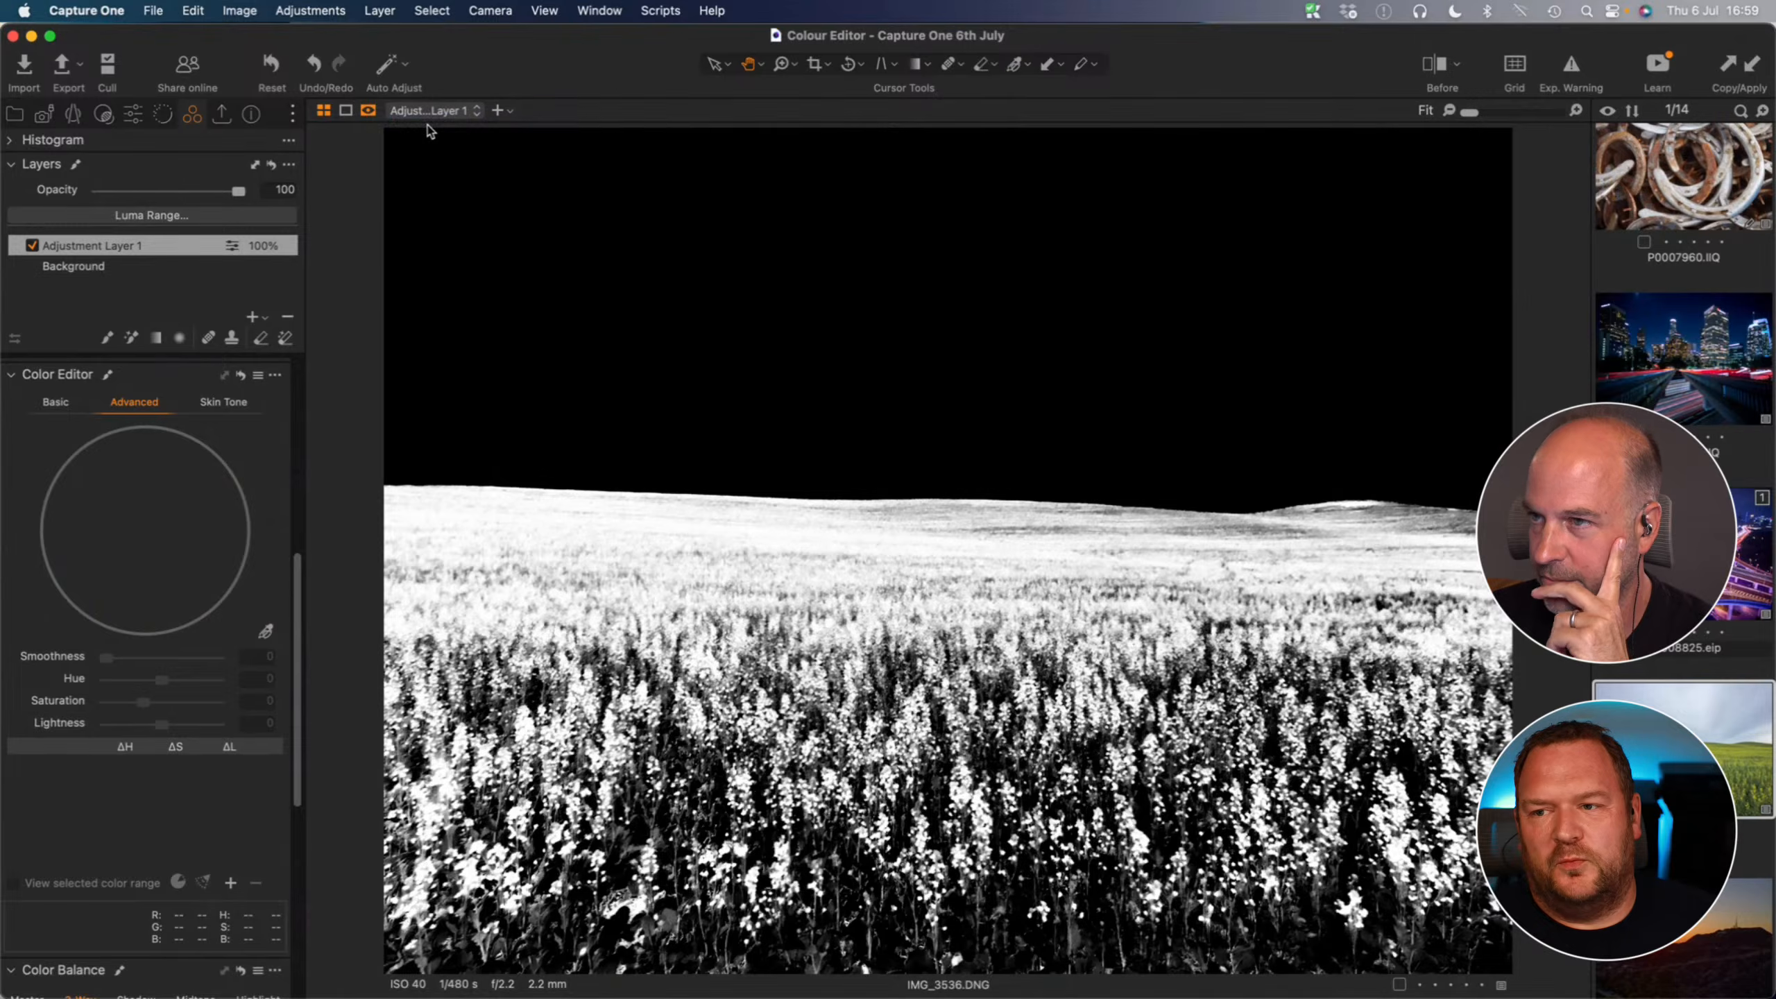
left_click(369, 112)
left_click(400, 116)
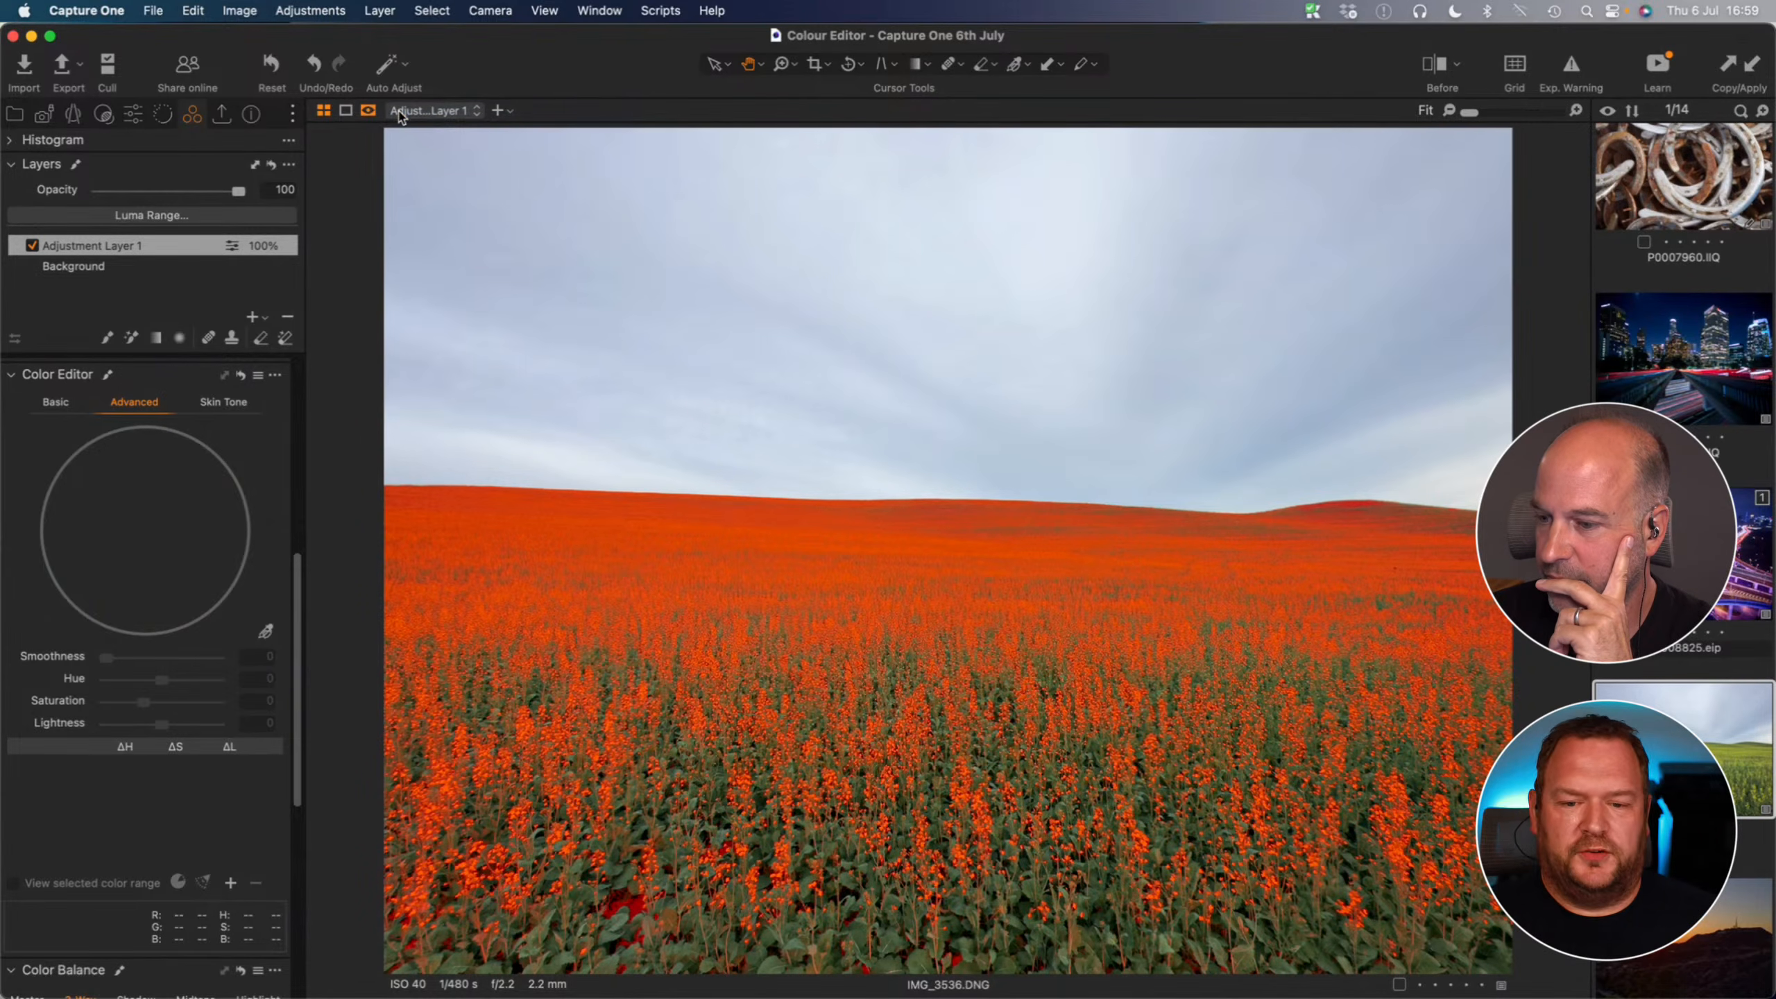
key("m")
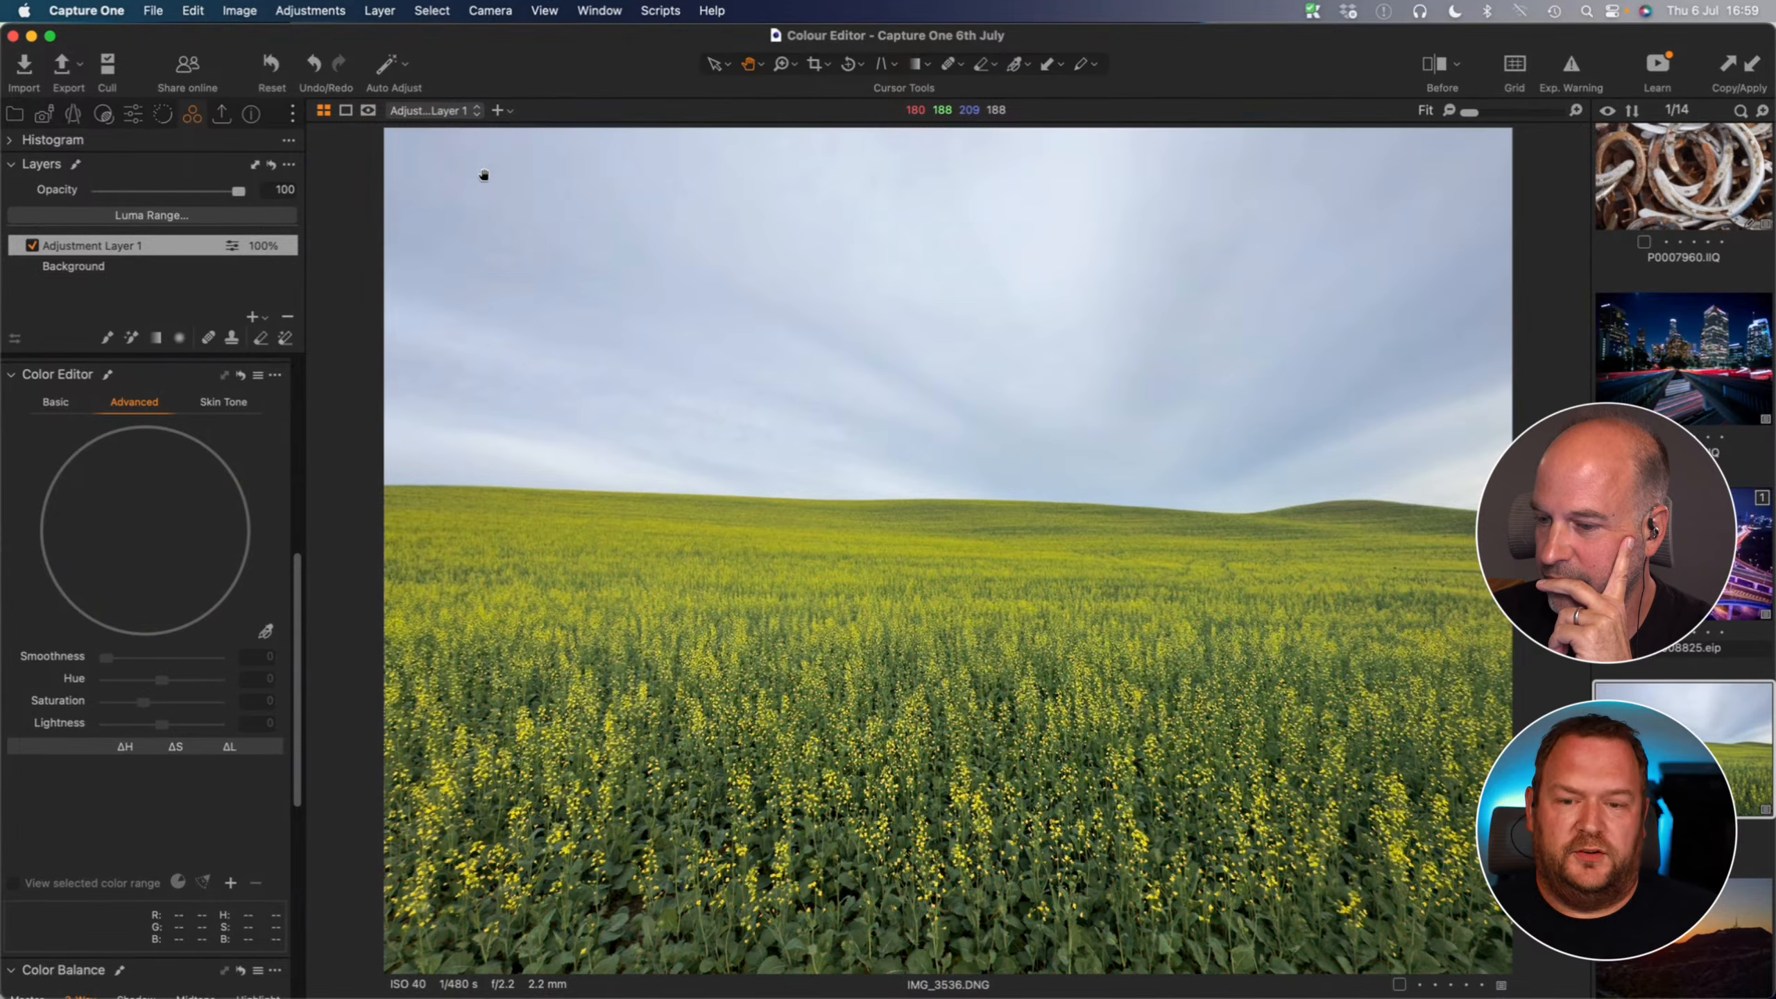
key("m")
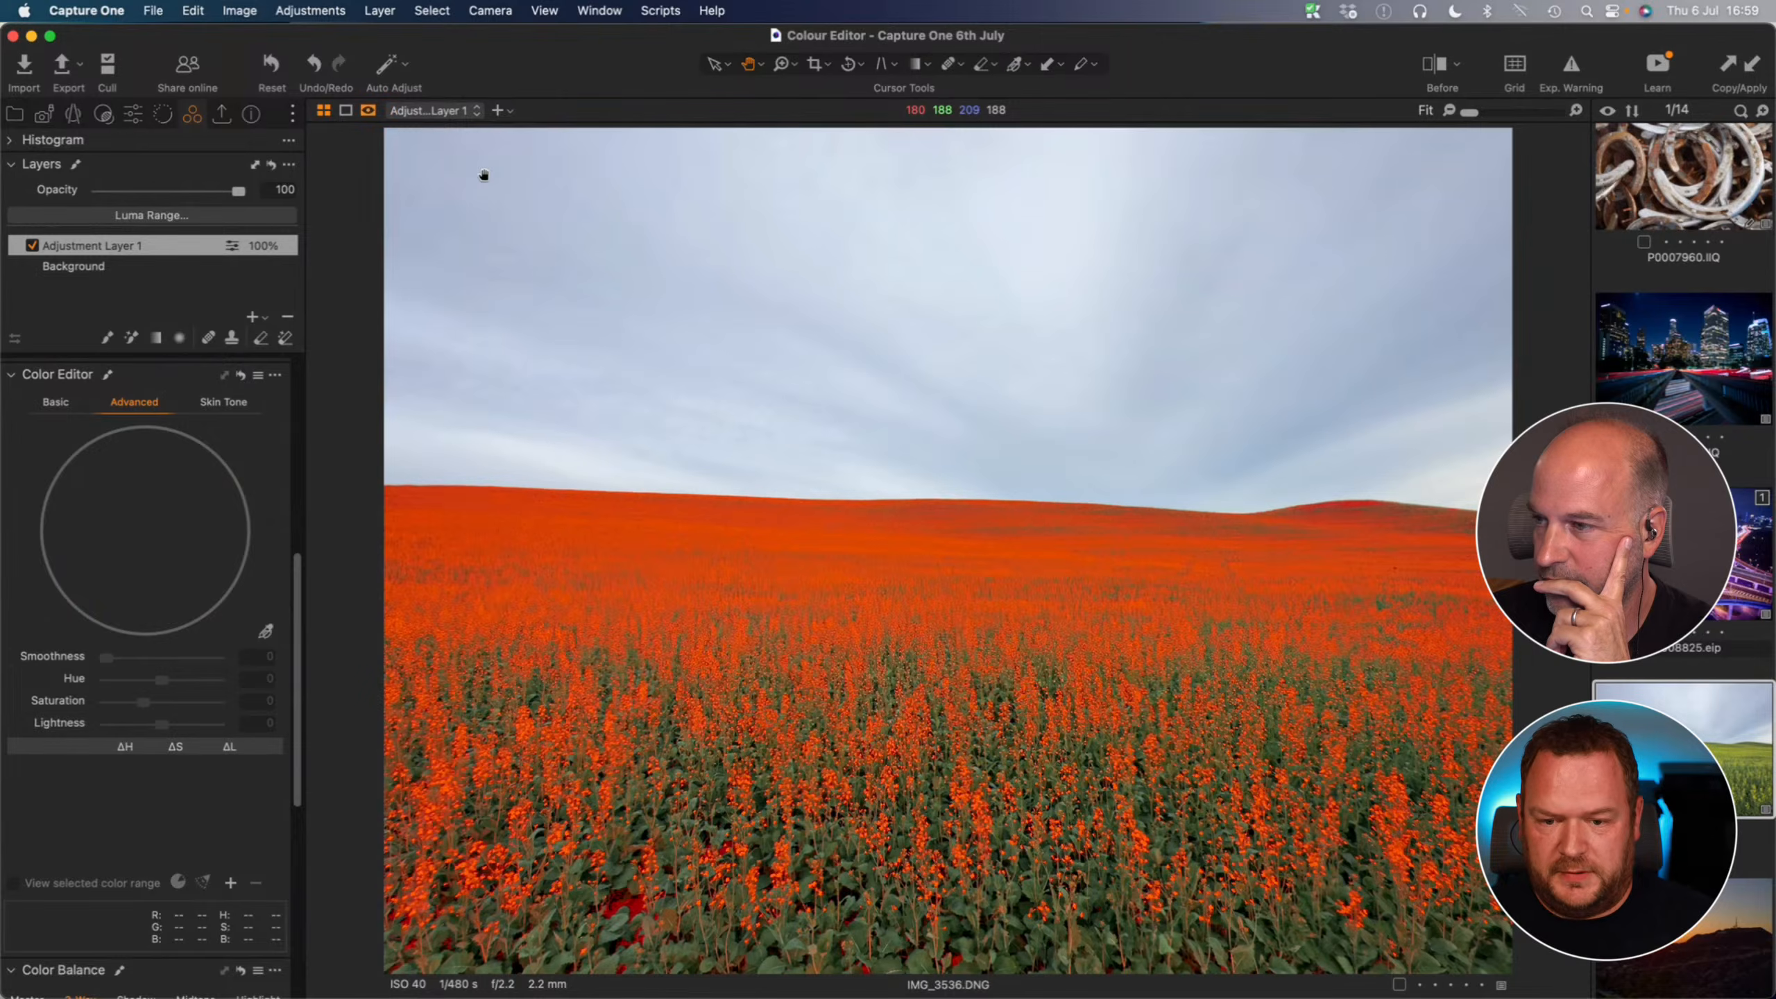
key("m")
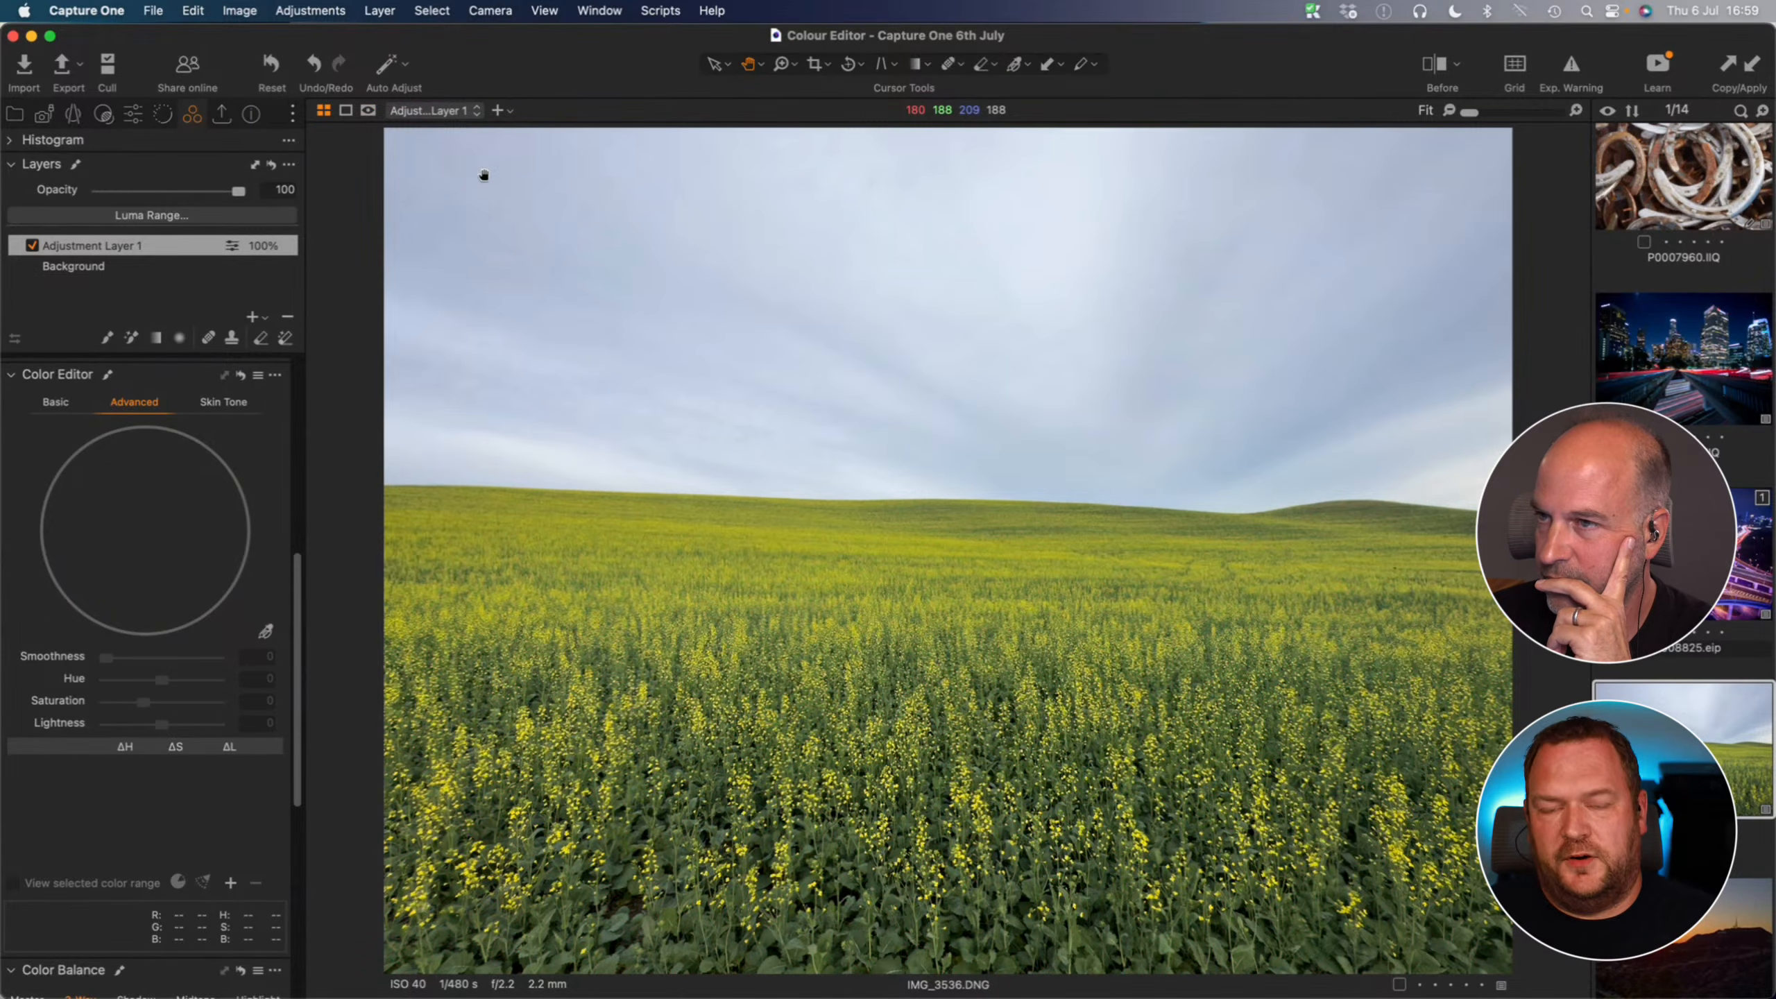
- Review the mask display options and compare the grayscale mask with the colored overlay
left_click(370, 112)
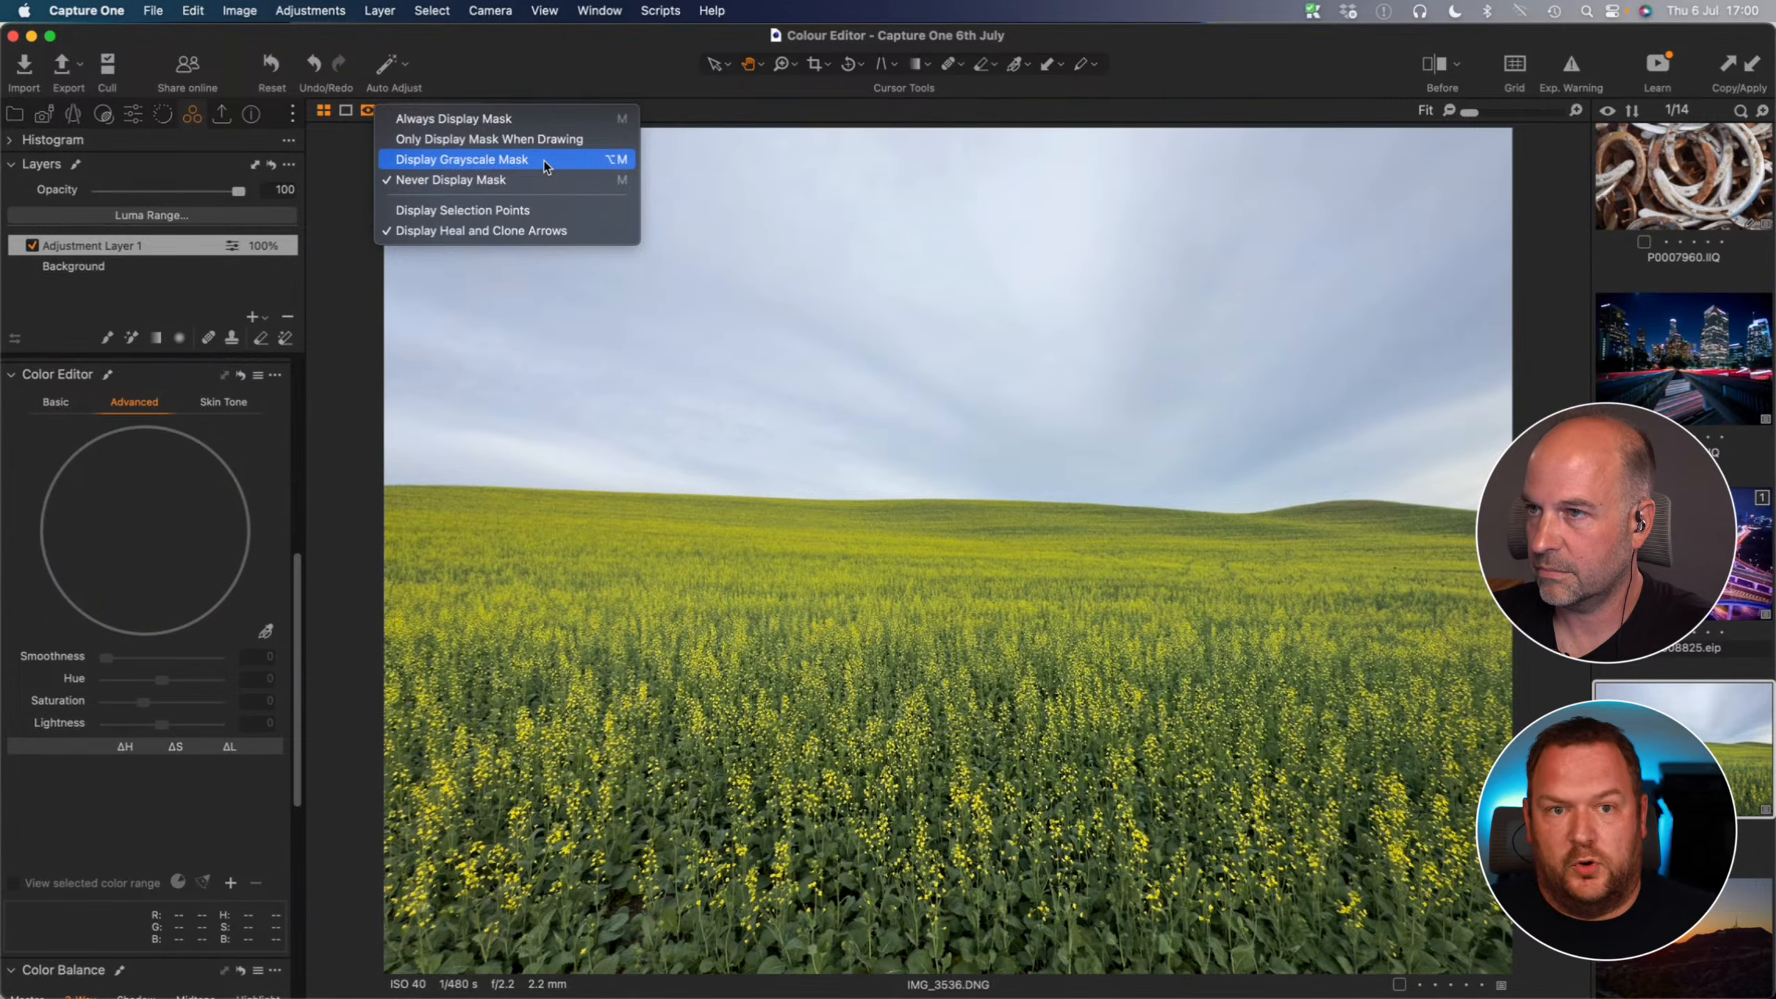
left_click(748, 336)
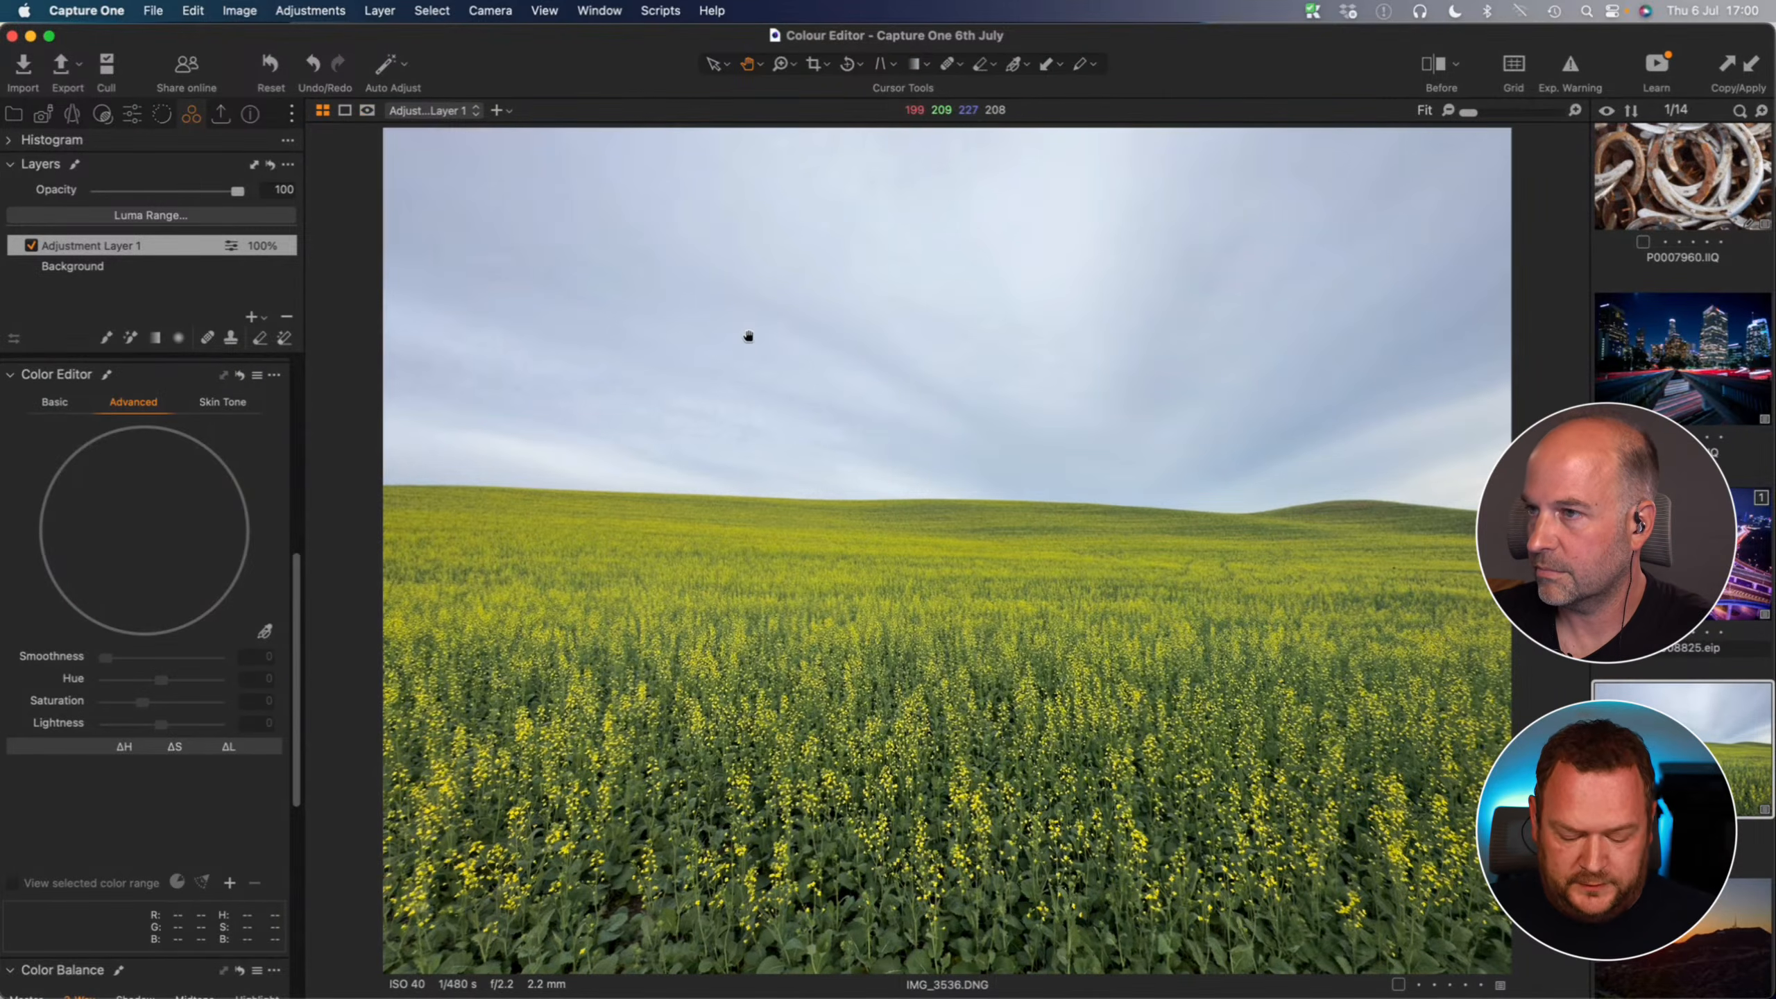
key("alt+m")
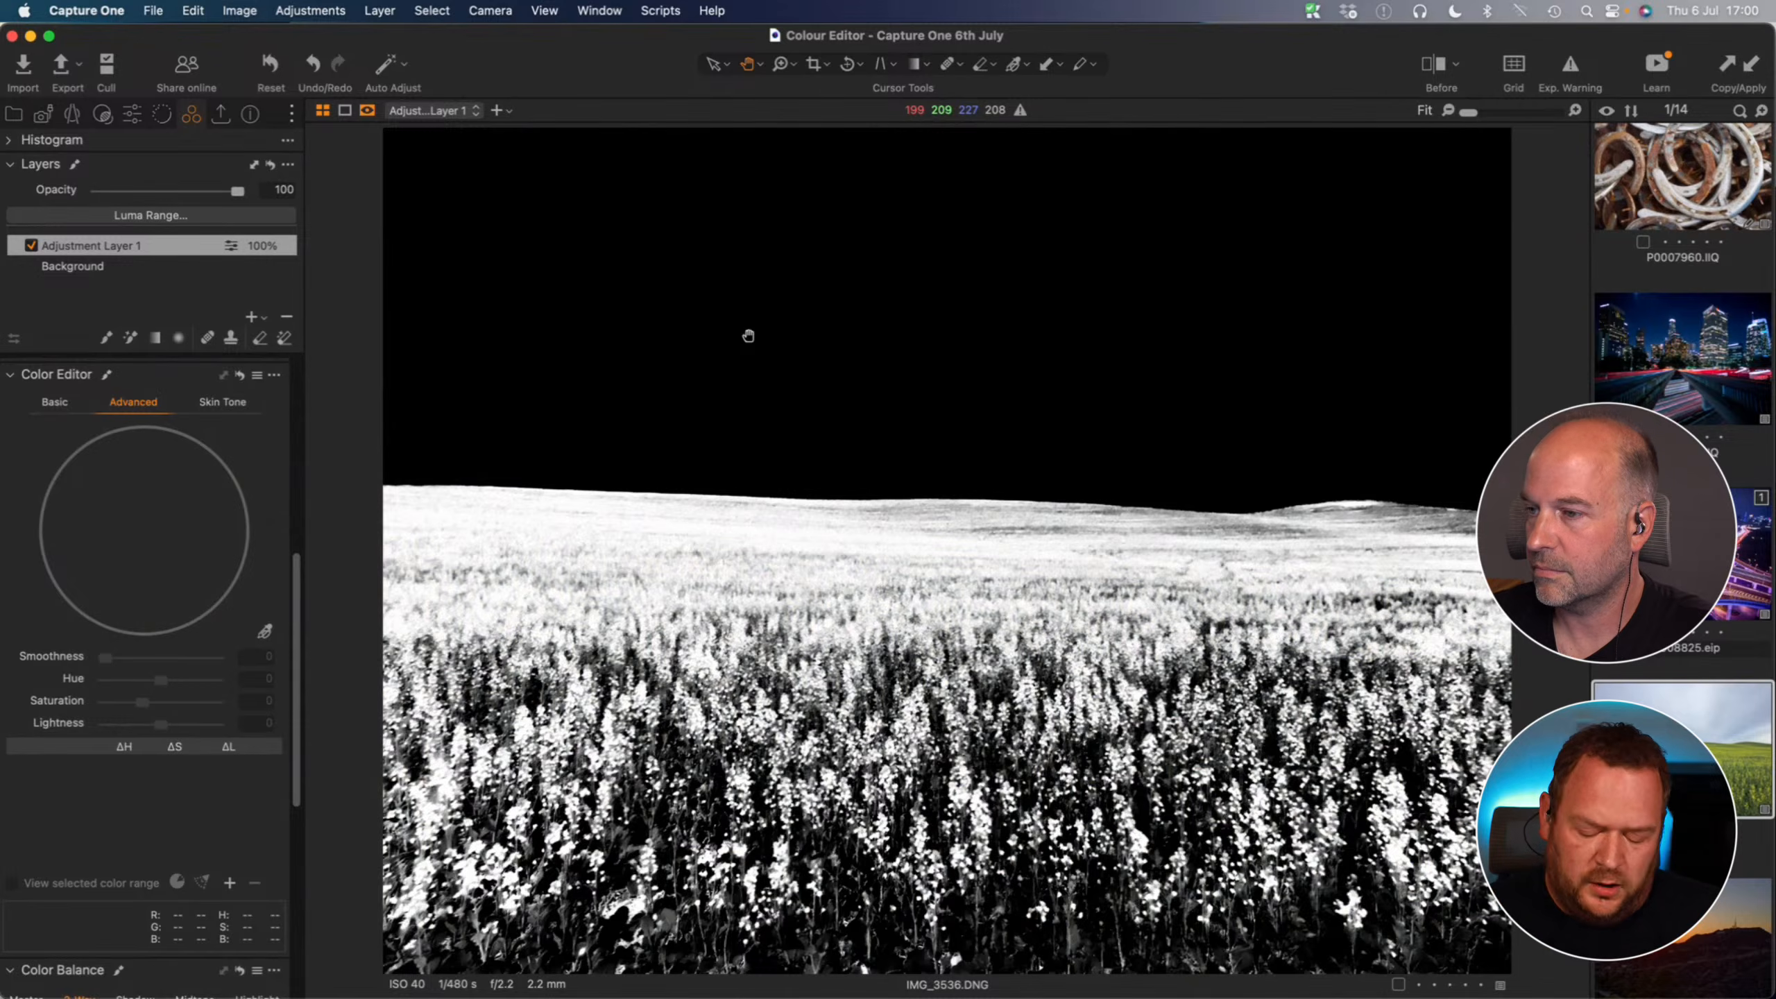
key("alt+m")
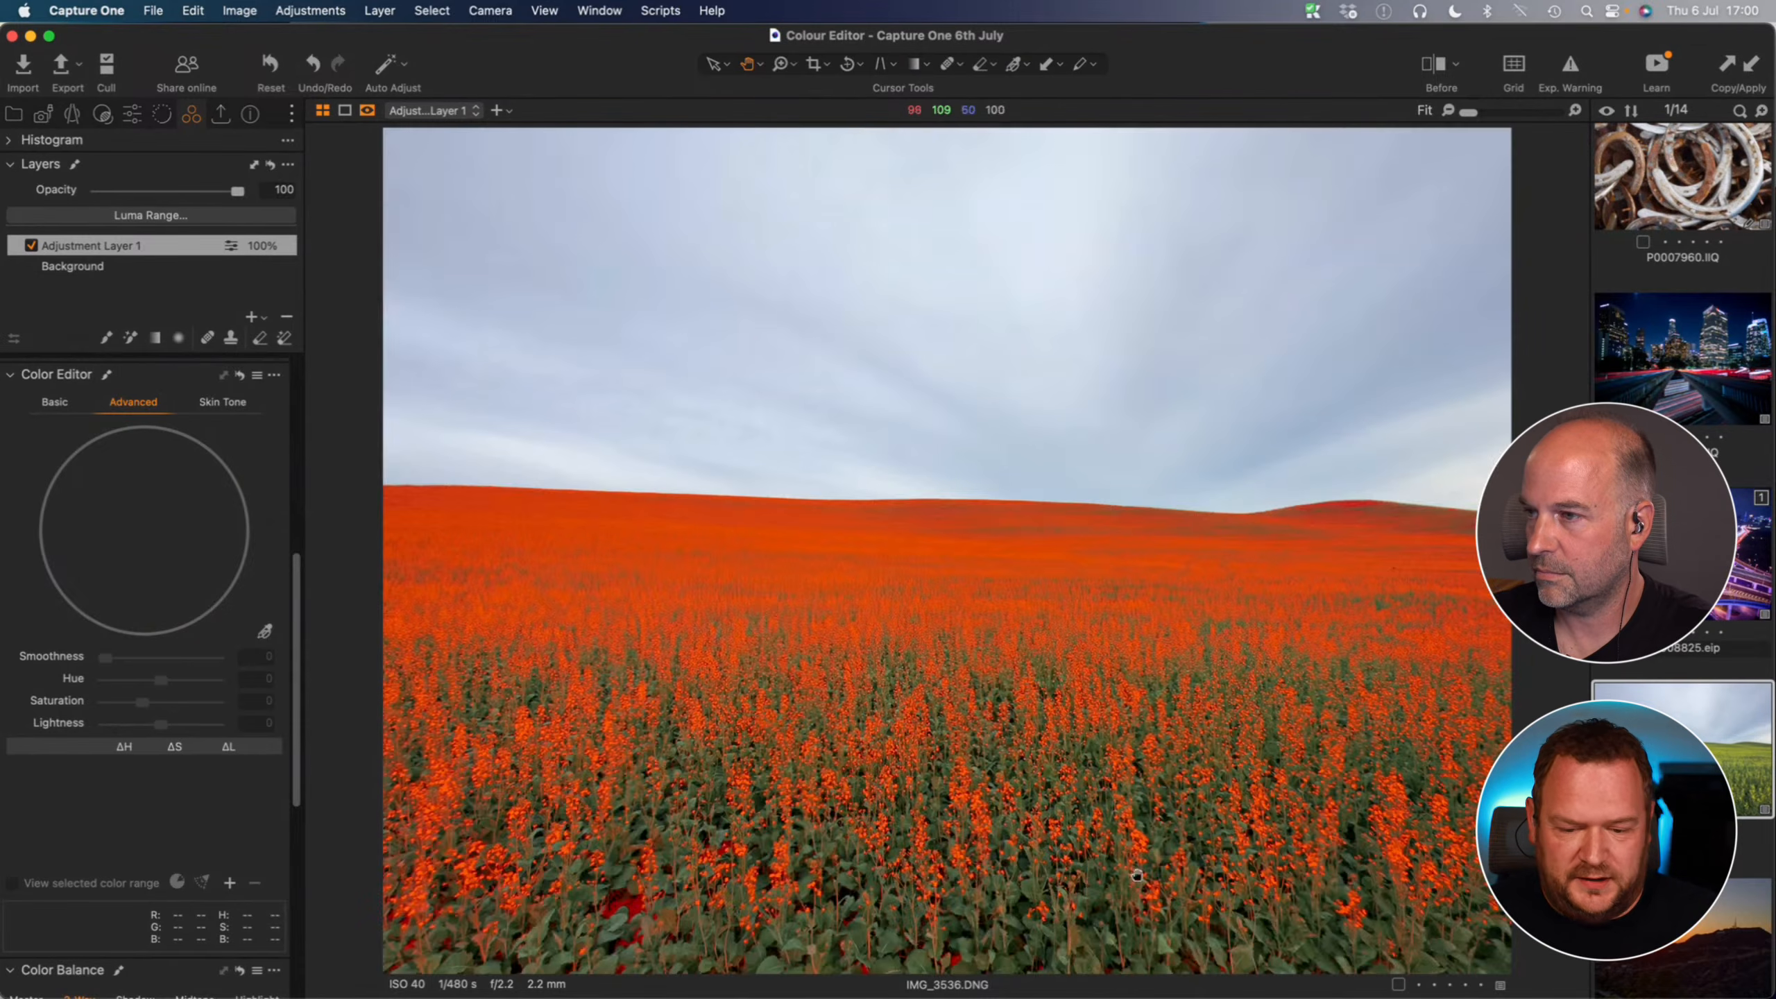
left_click(1014, 865)
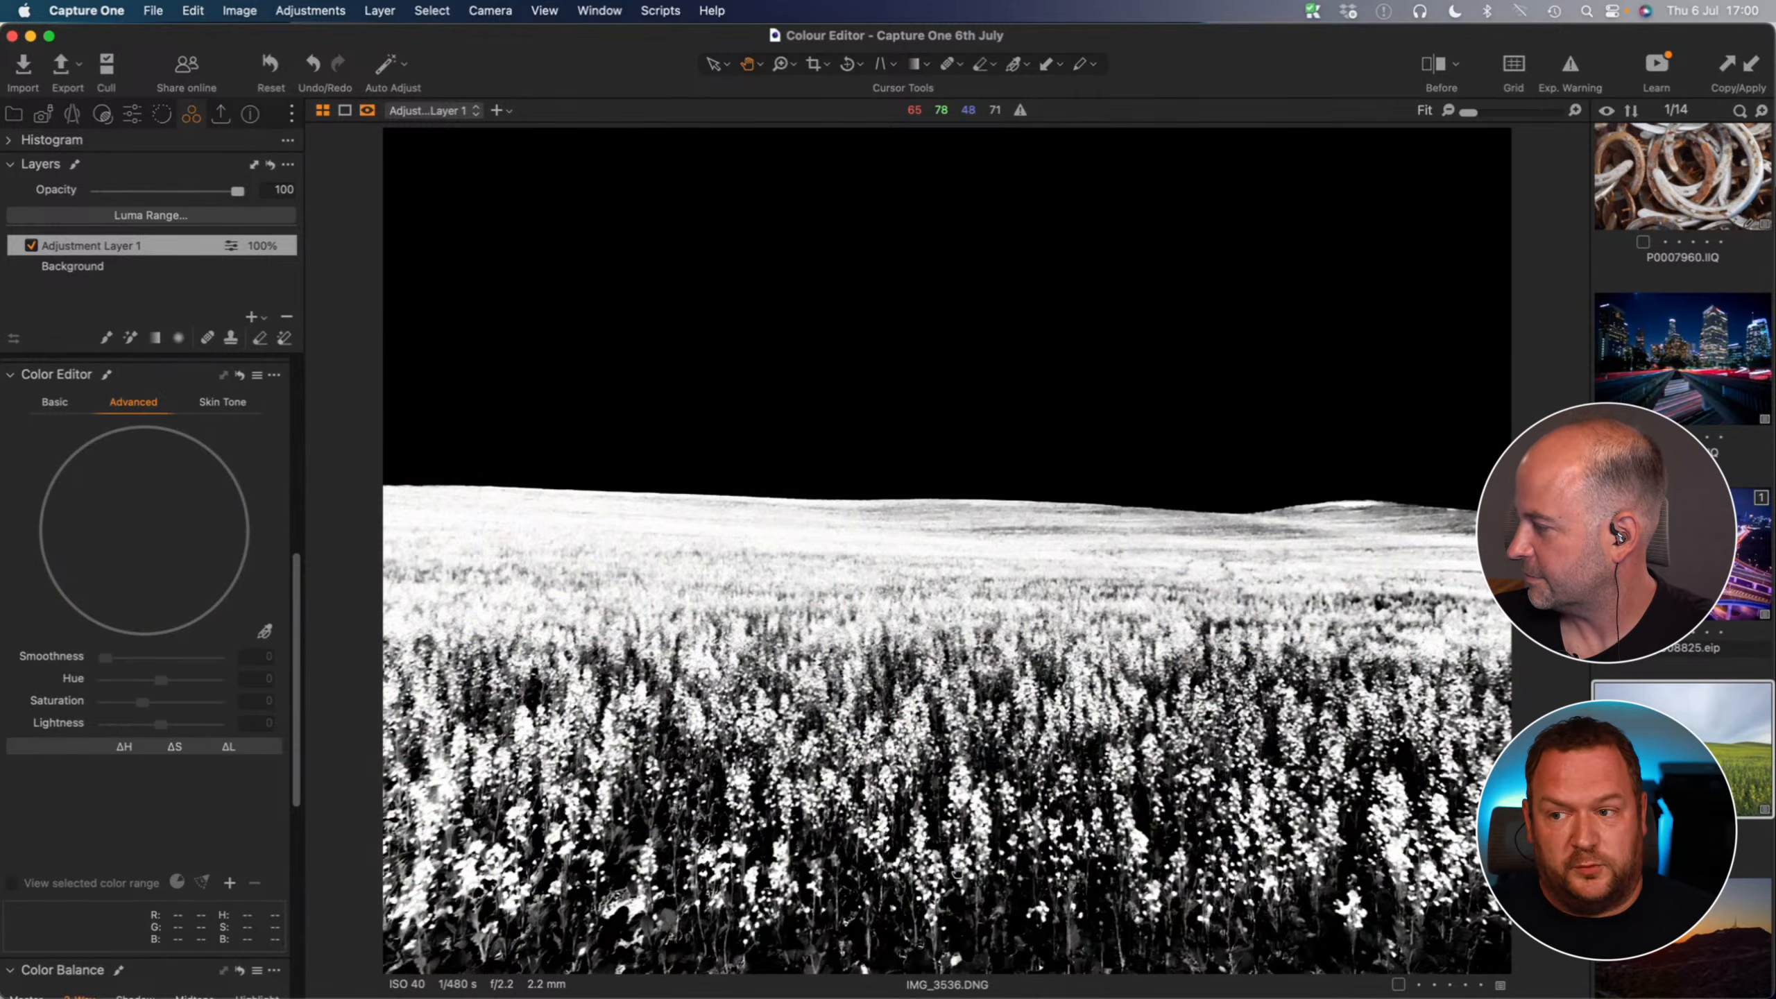
- Try Refine Mask on the adjustment layer with radii of 289, 19 and 0, and cancel it
right_click(171, 246)
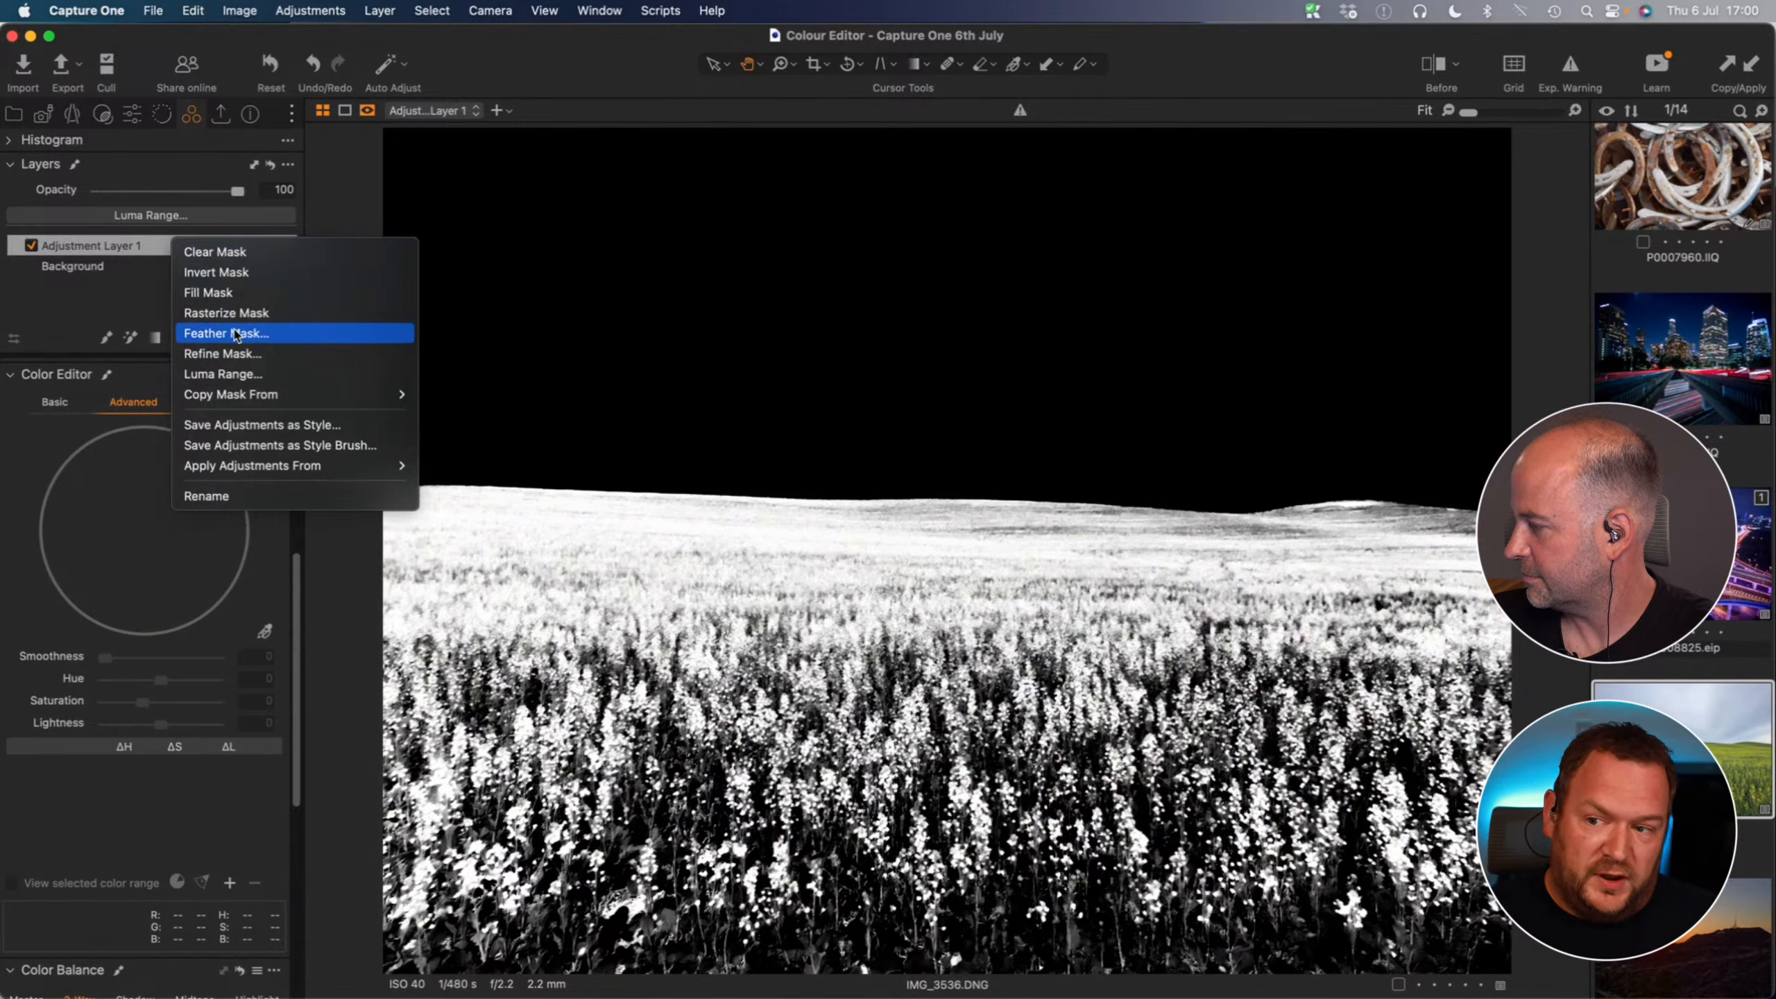
left_click(234, 353)
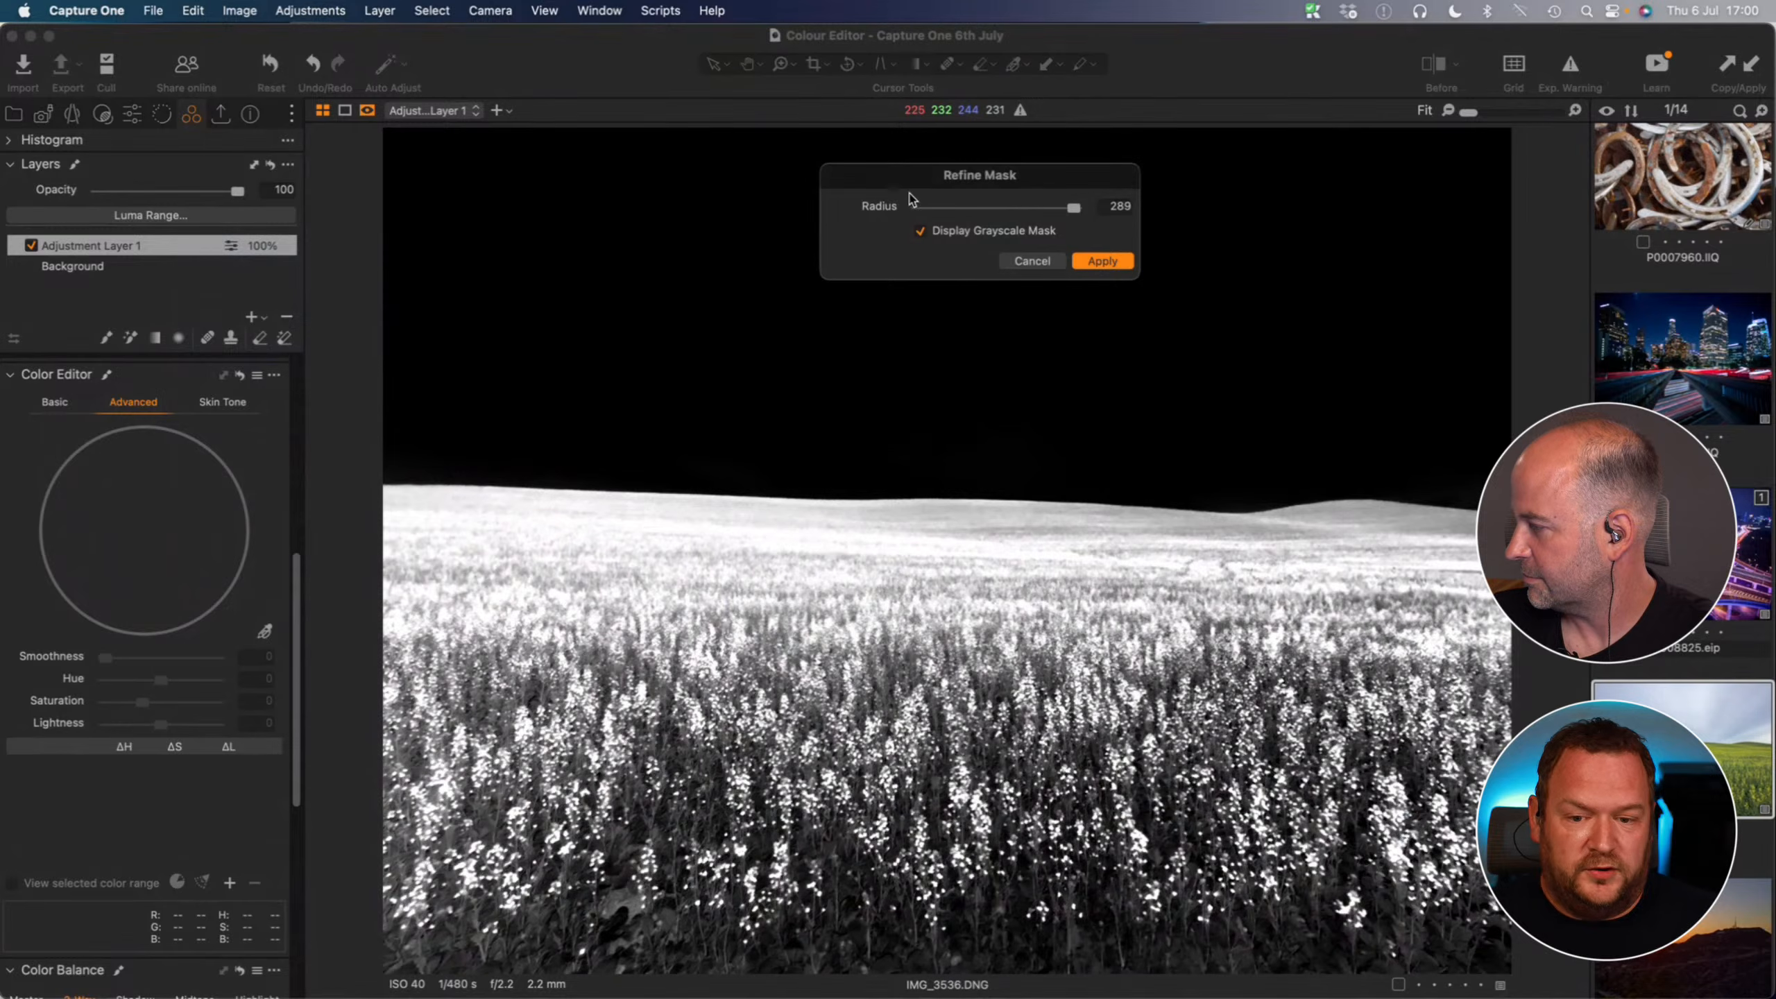
left_click(1002, 207)
left_click_drag(1002, 219, 1000, 210)
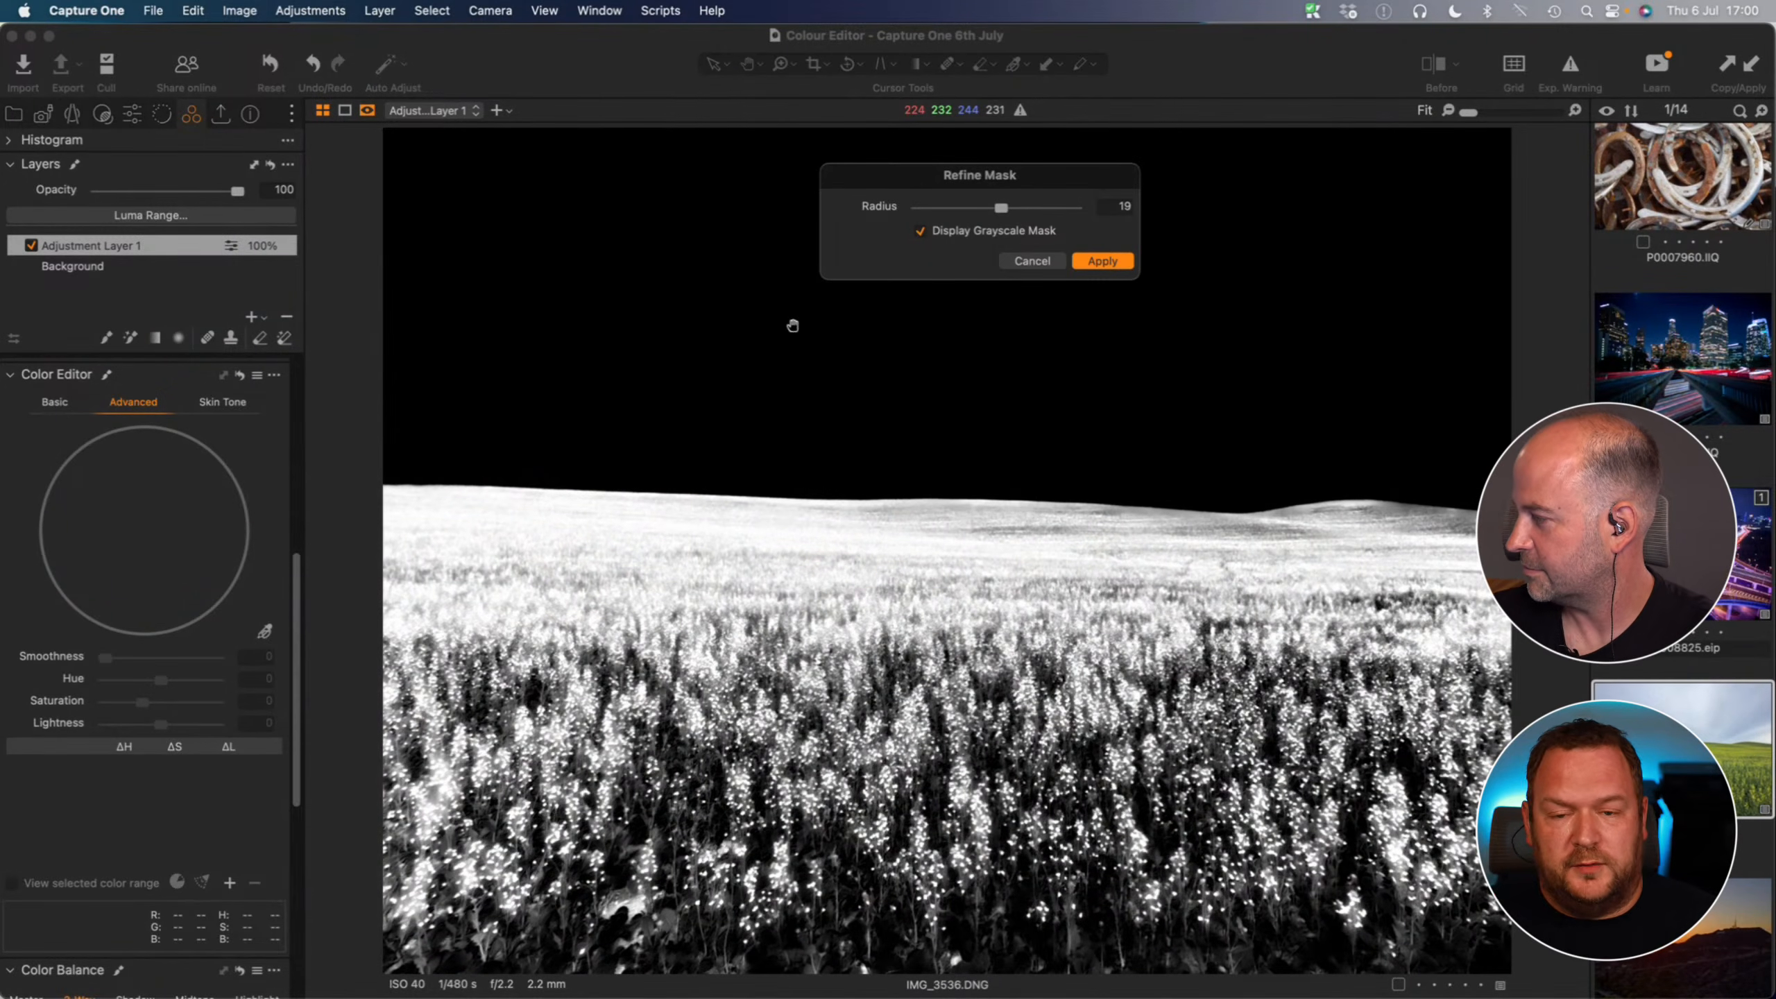
left_click_drag(1001, 207, 833, 198)
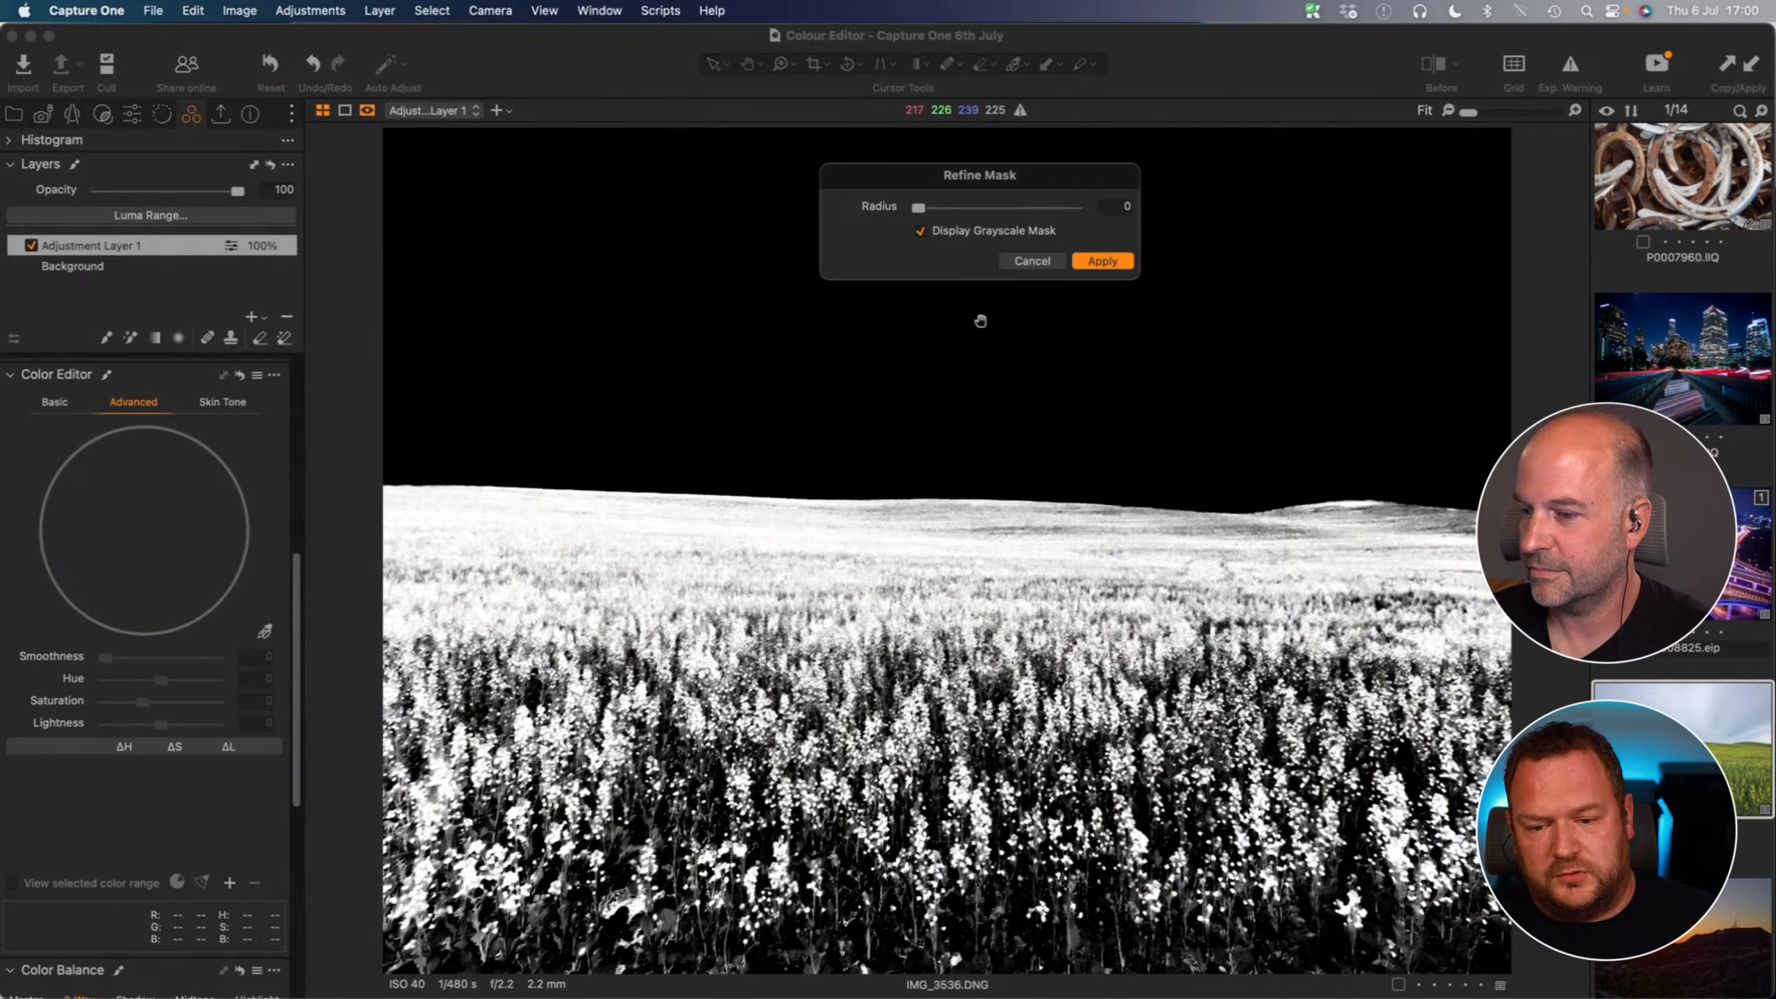
left_click(1024, 262)
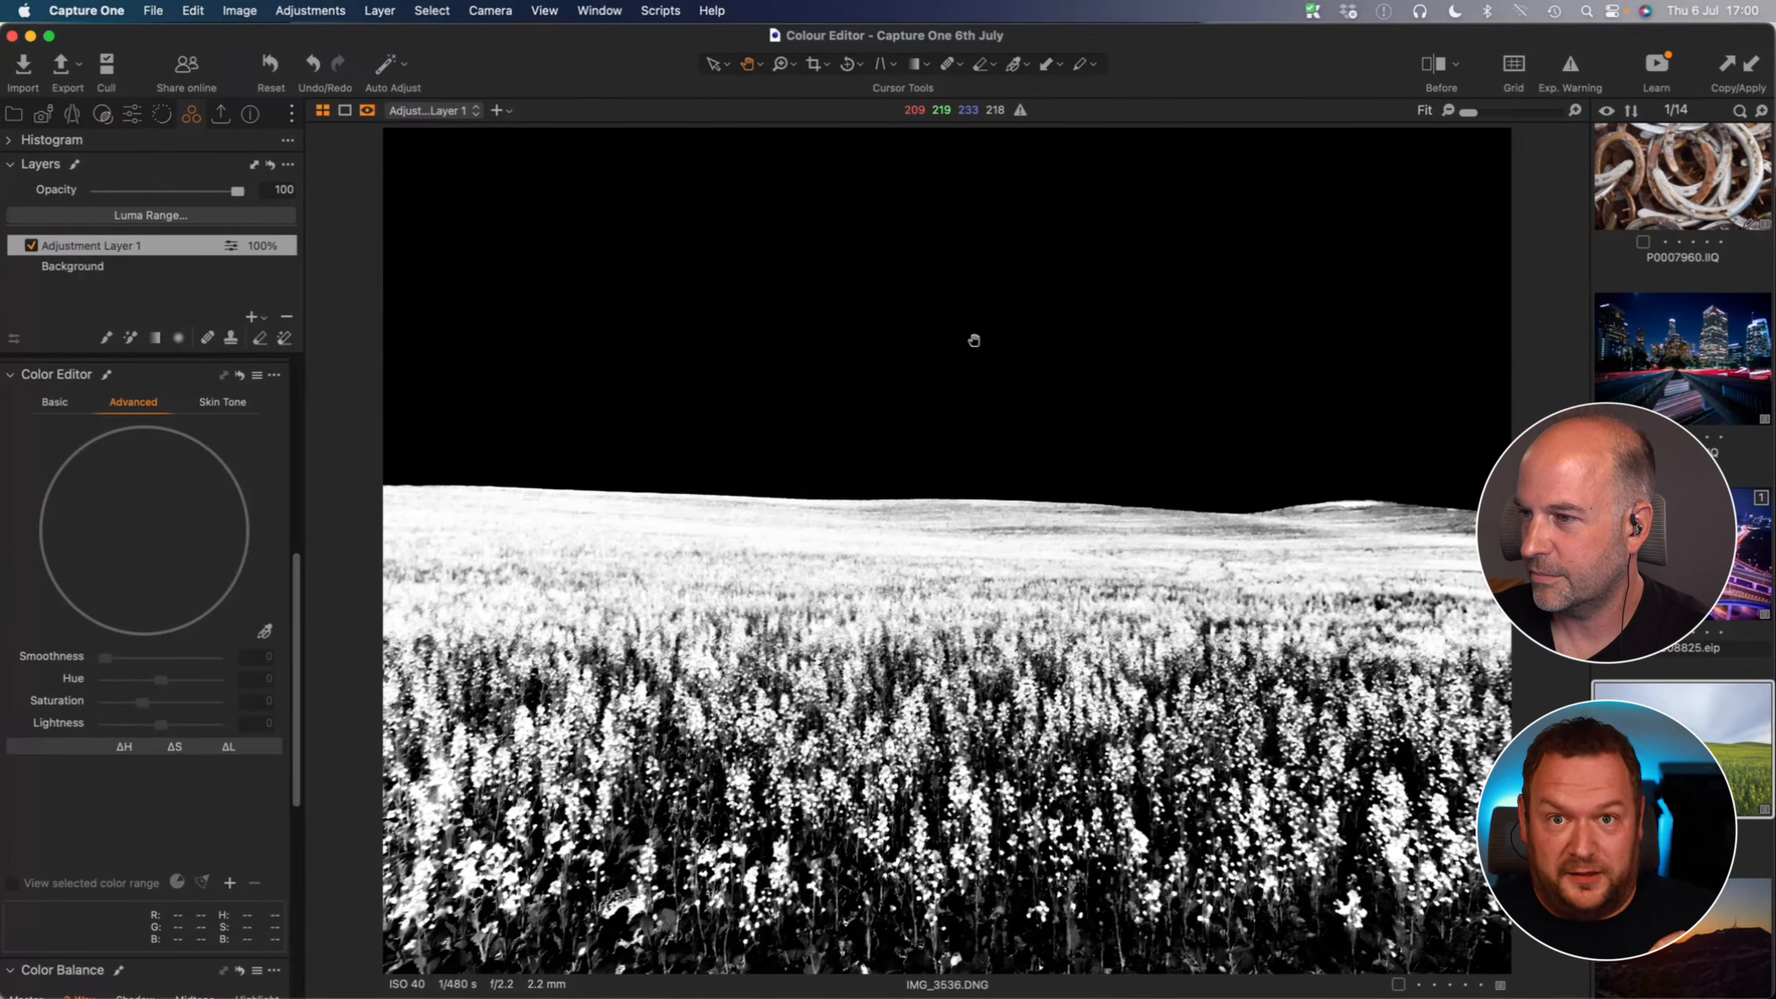
- Turn off the mask display and rename the adjustment layer as Yellow
key("alt+m")
key("m")
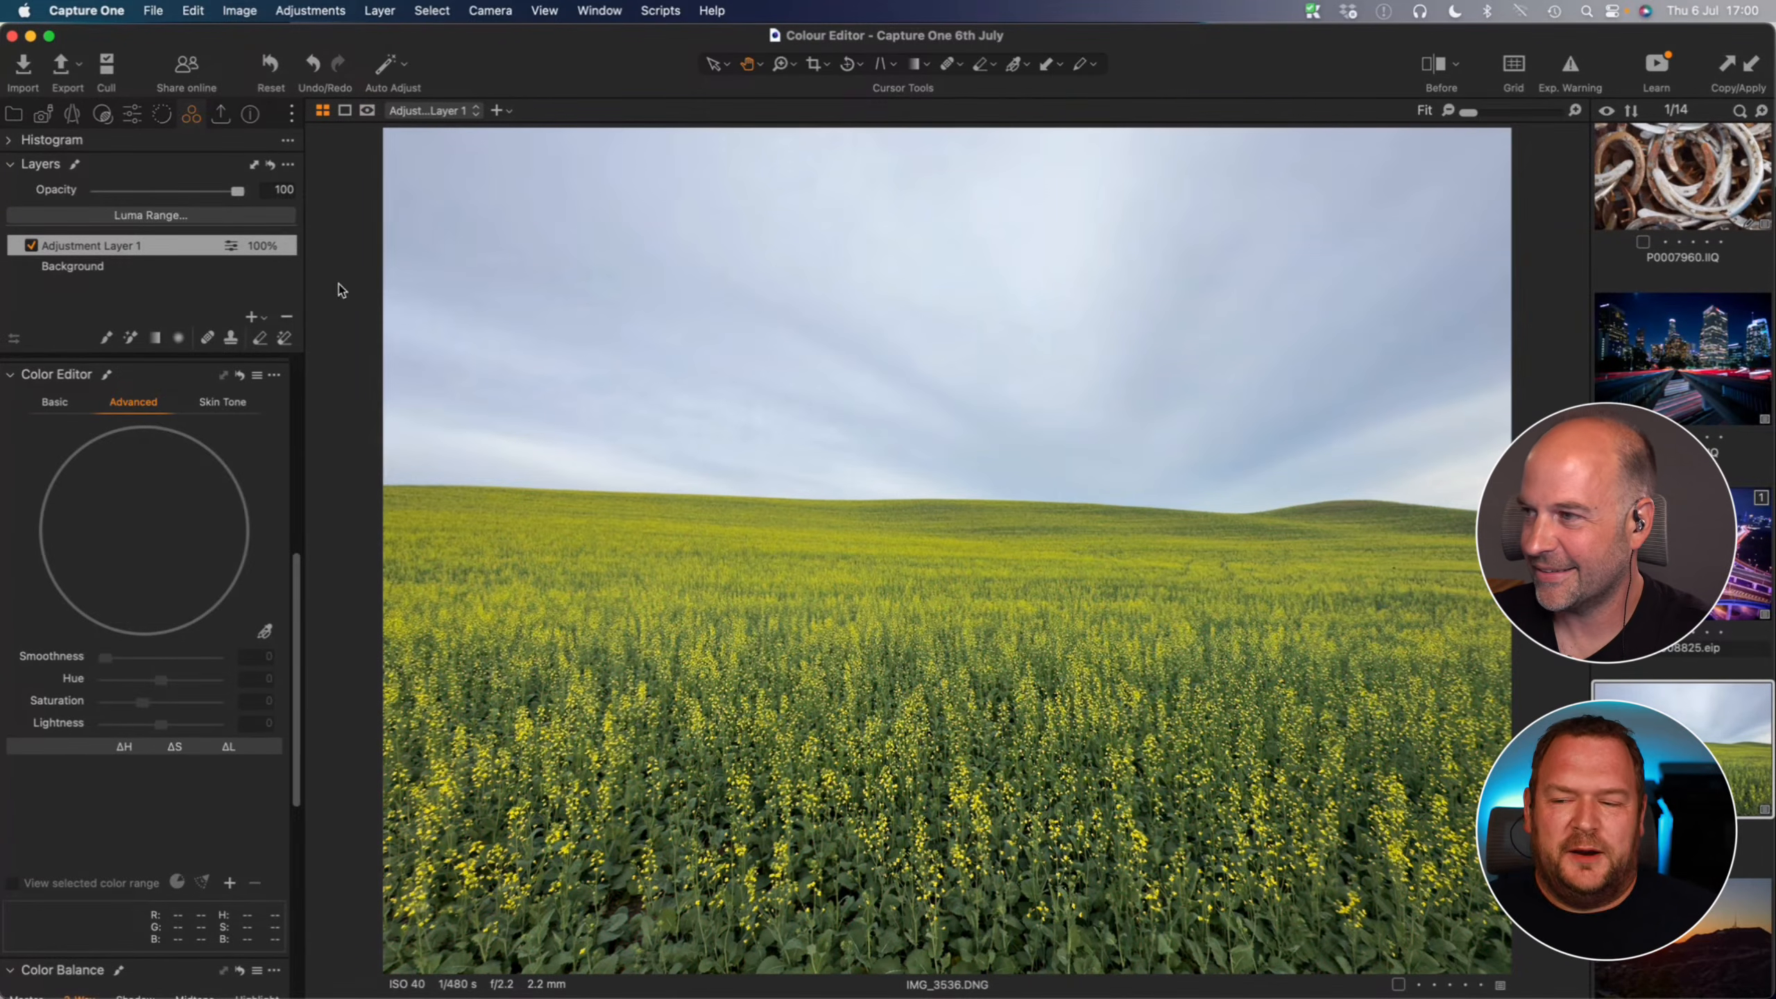
double_click(110, 242)
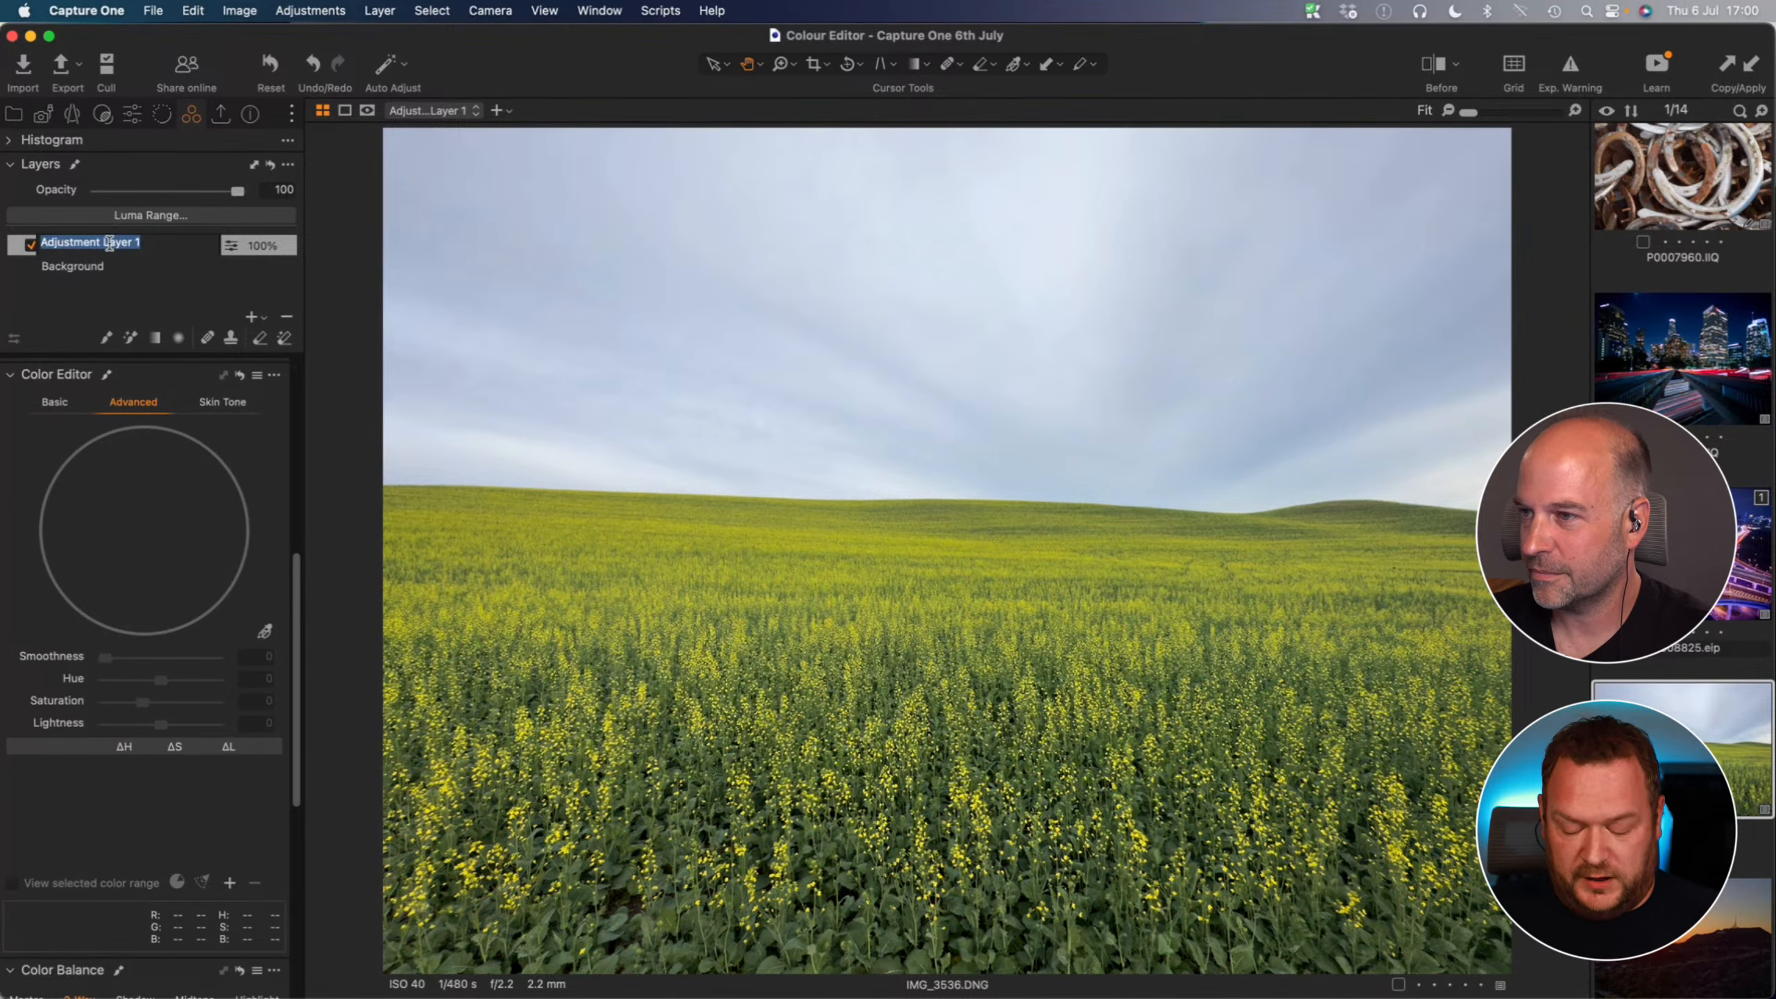
type("Yellow")
key("Return")
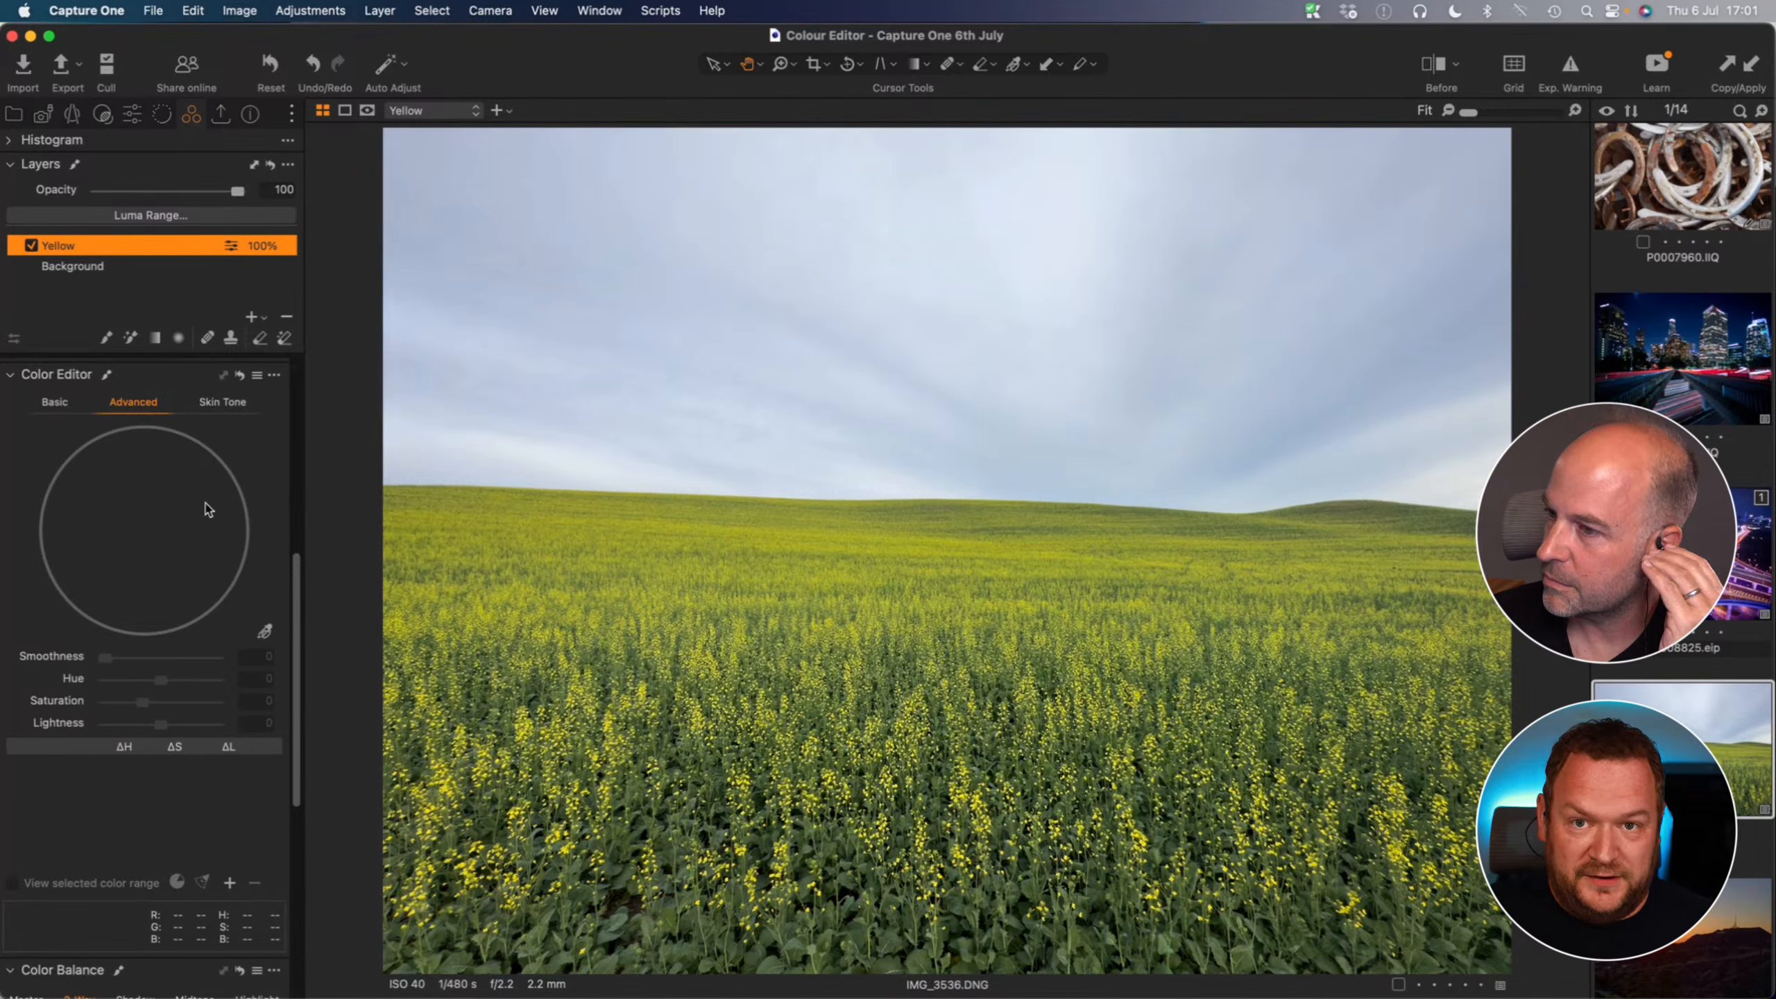
- Set the Yellow layer's contrast to 24 and saturation to 30, after checking the Background layer's color range
left_click(183, 266)
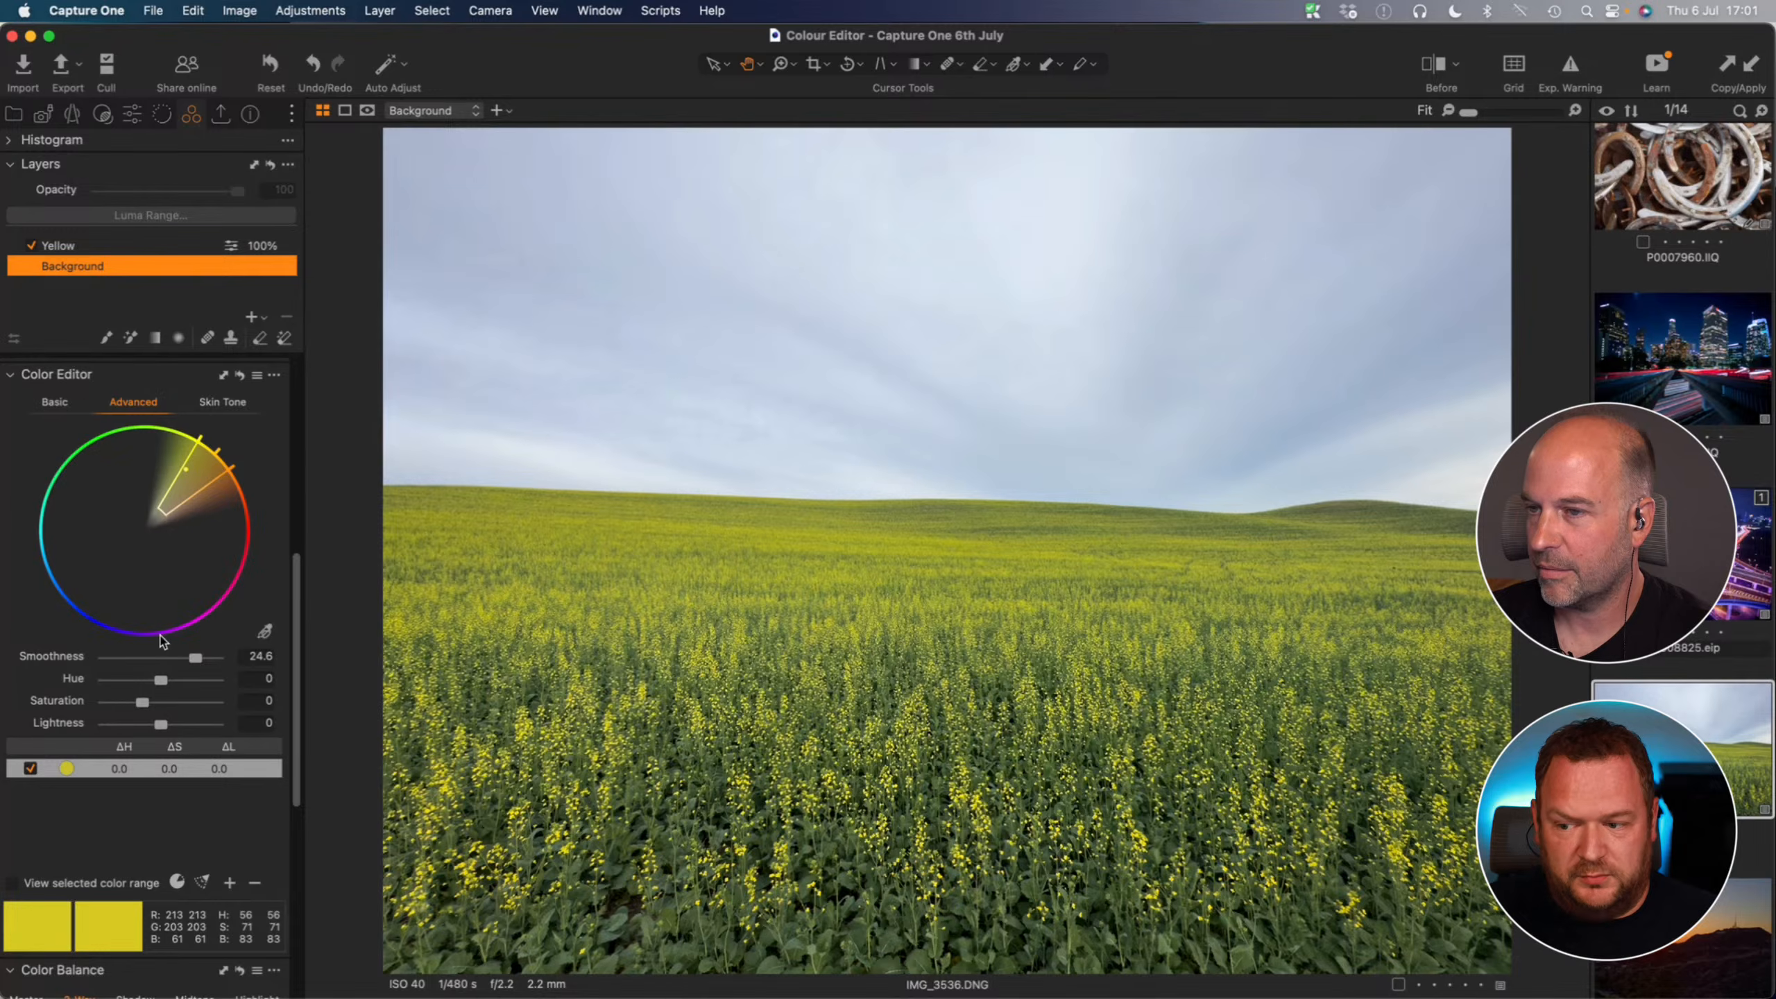
left_click(153, 248)
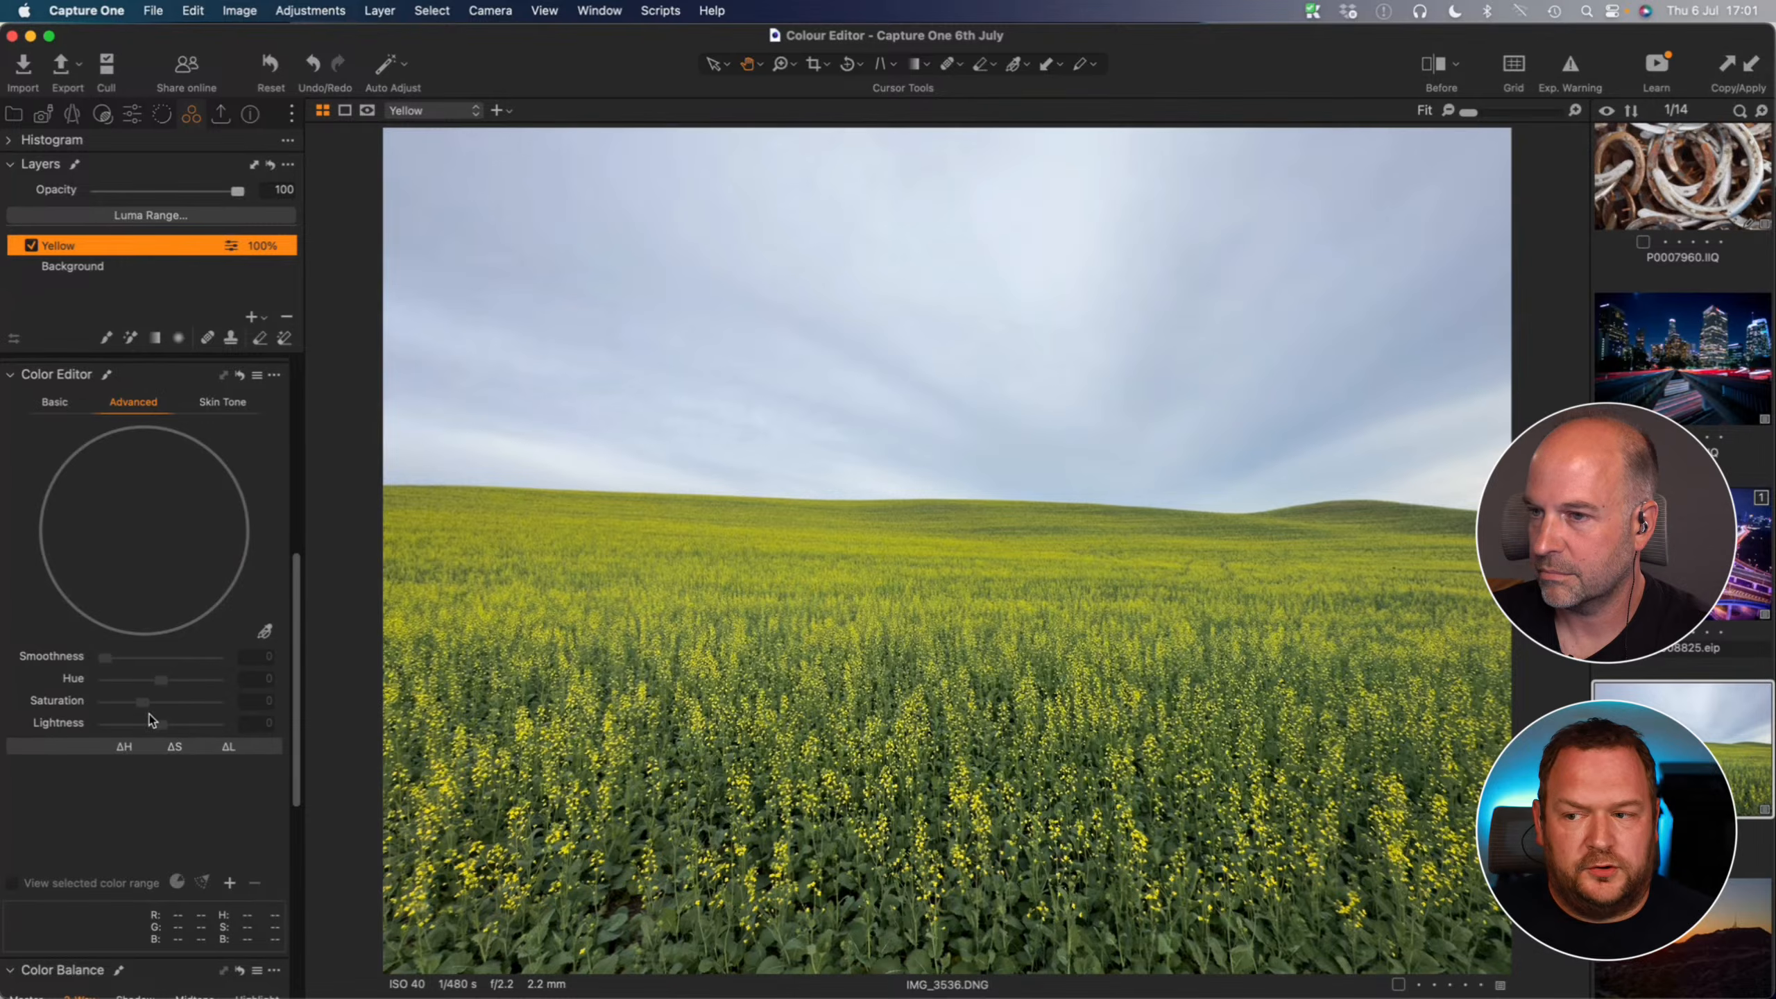
scroll(153, 670, "up", 2)
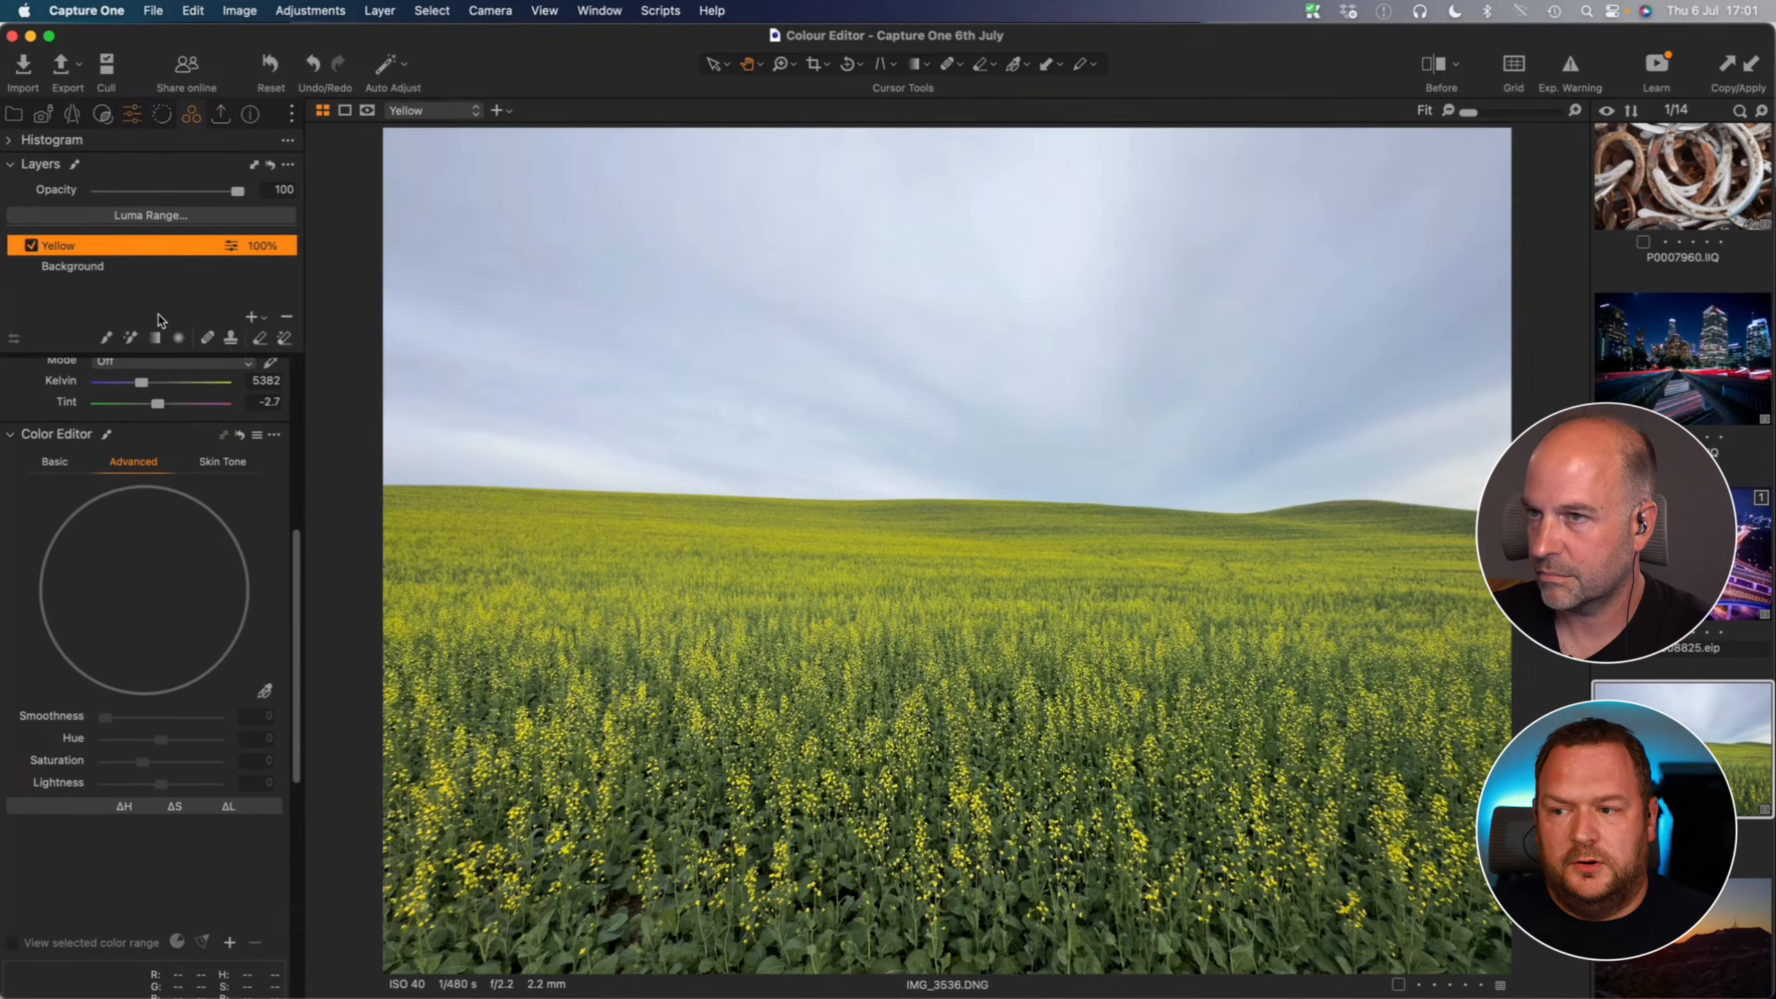
left_click(132, 114)
scroll(190, 519, "down", 2)
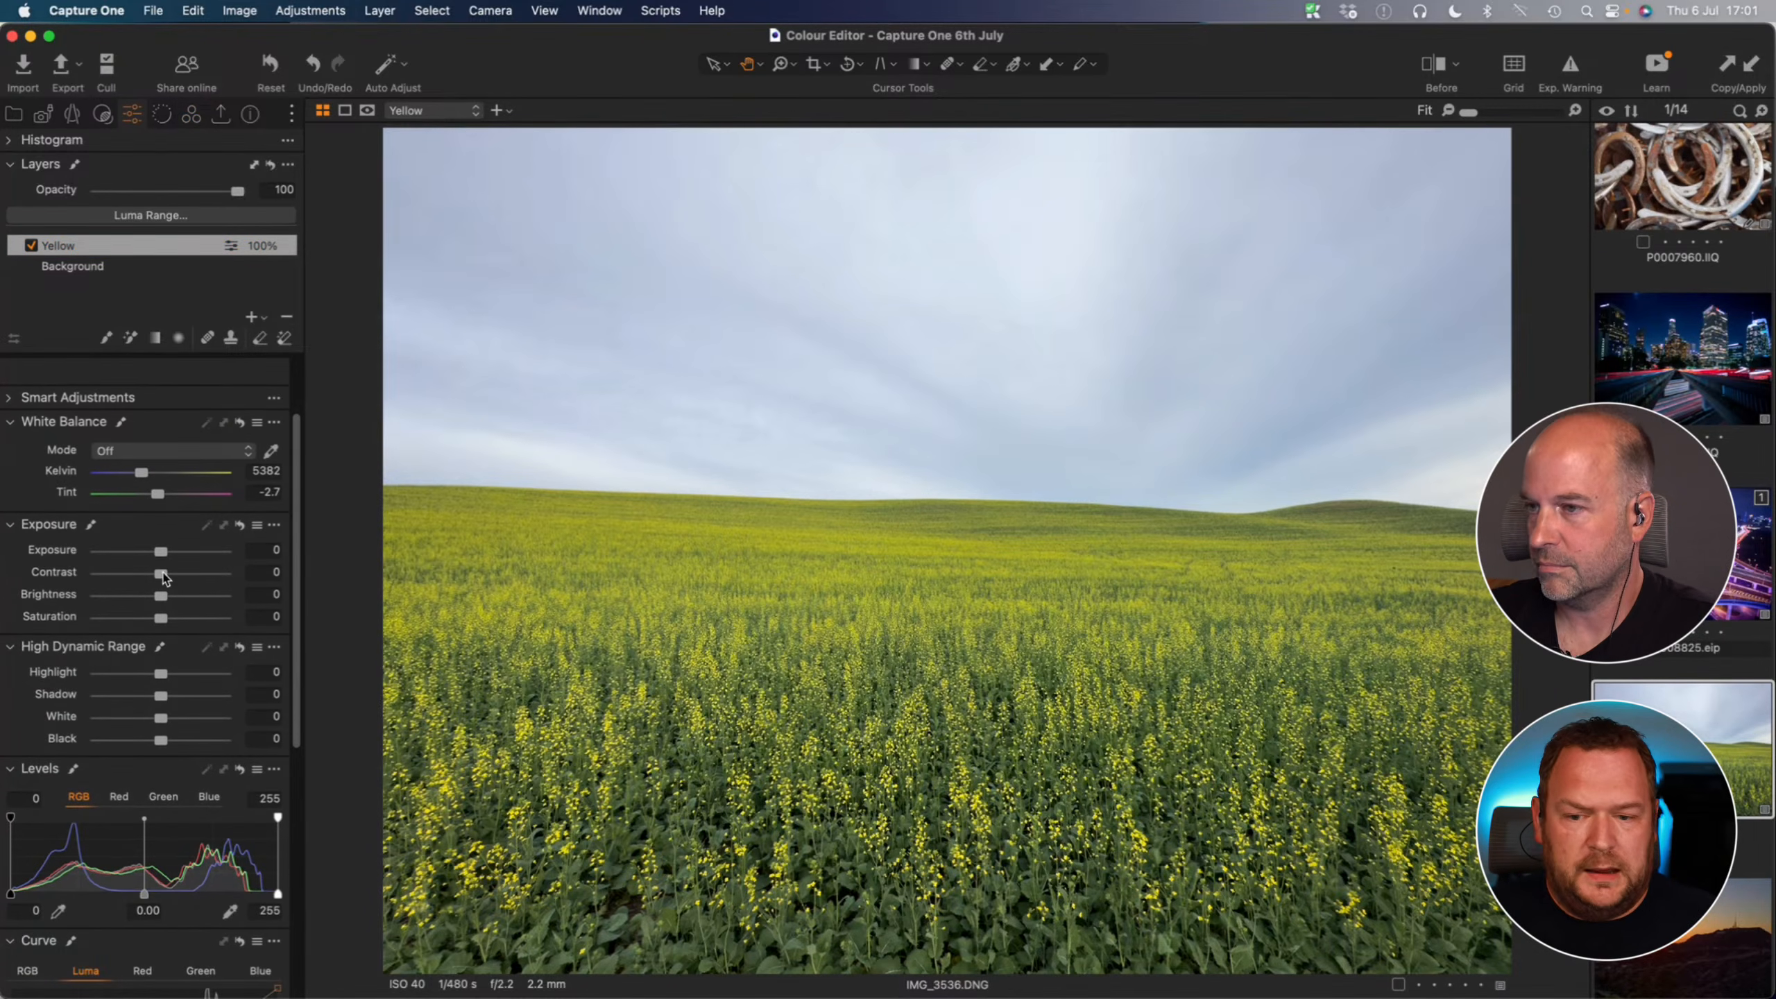
left_click_drag(161, 572, 170, 618)
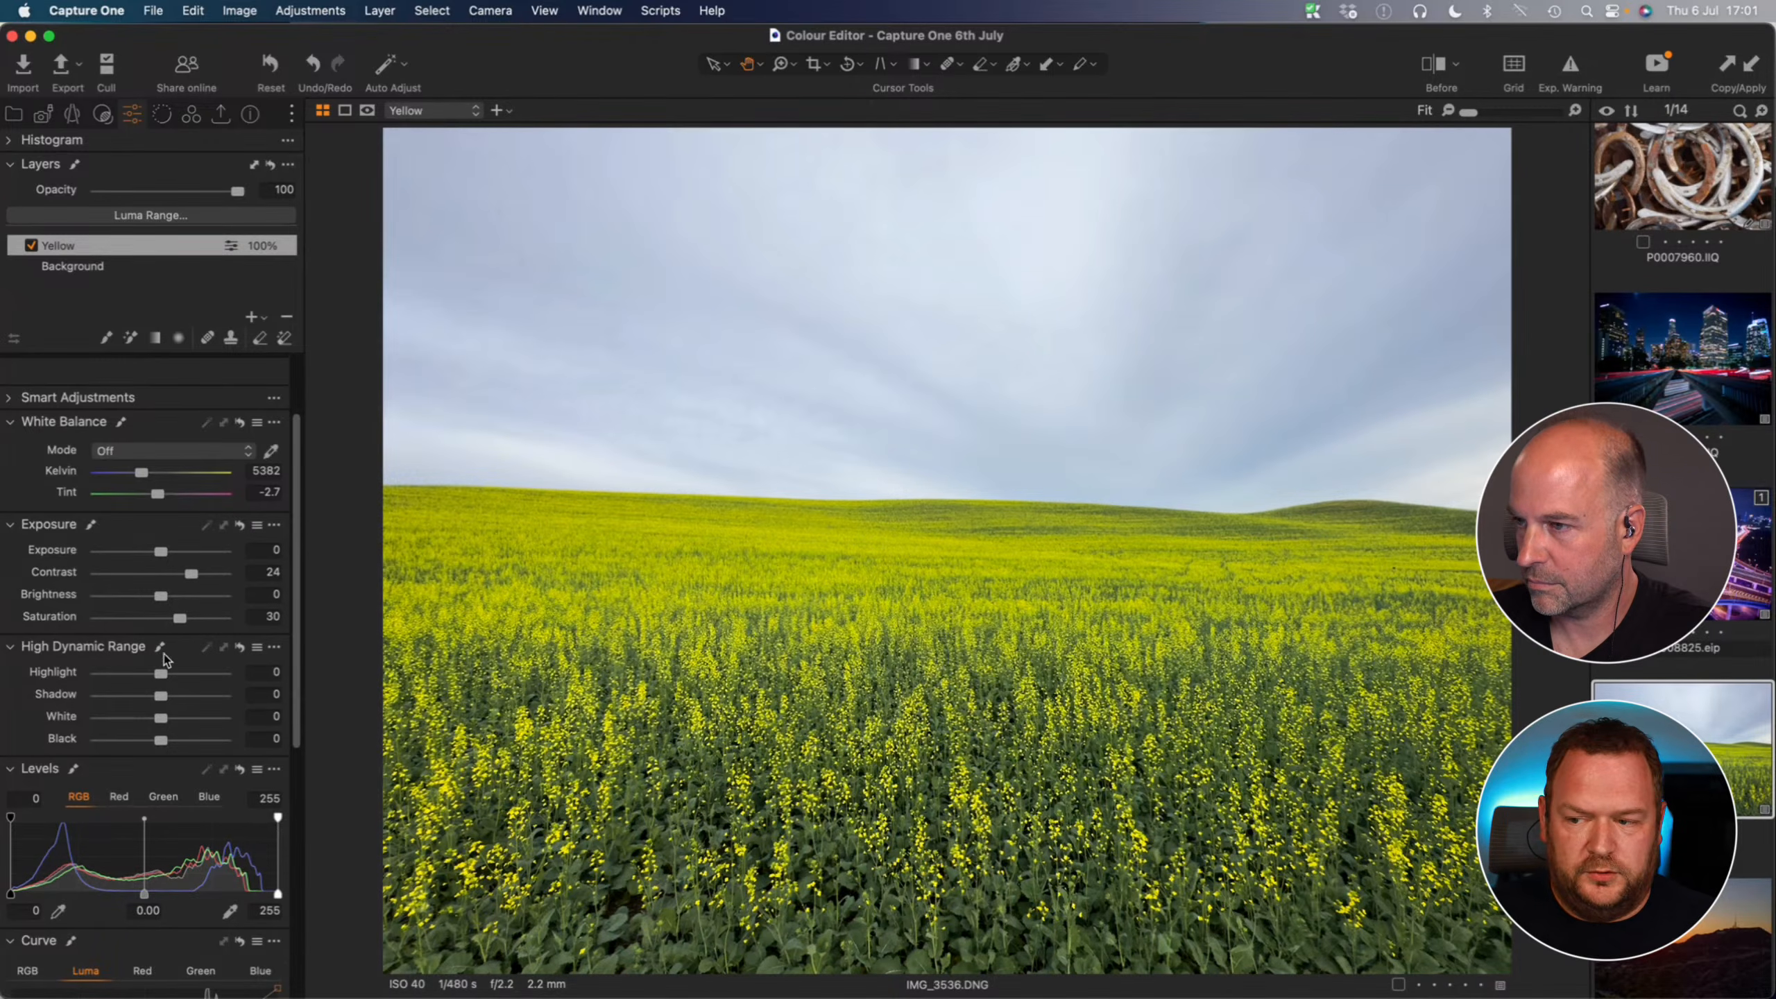
- Warm the Yellow layer's white balance by raising Kelvin, and set its clarity to 37
mouse_move(142, 474)
left_mouse_down()
mouse_move(124, 475)
mouse_move(160, 475)
left_mouse_up()
scroll(175, 577, "down", 5)
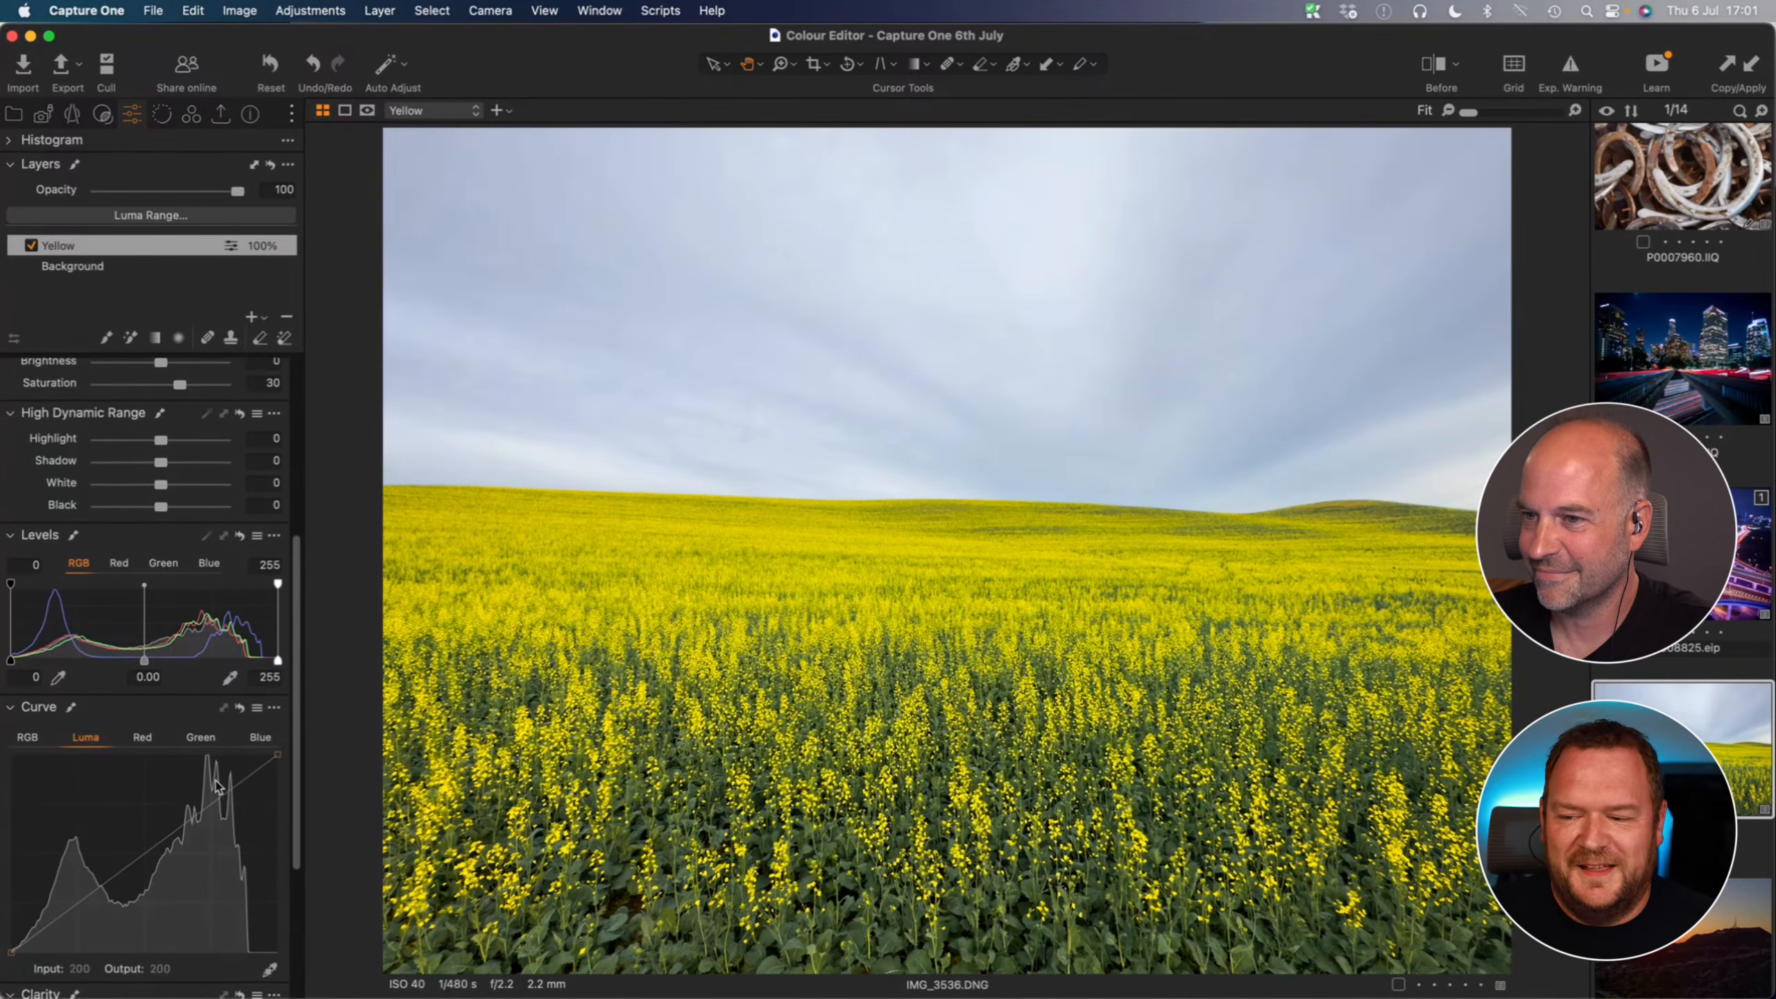
scroll(157, 888, "down", 4)
left_click_drag(161, 903, 184, 901)
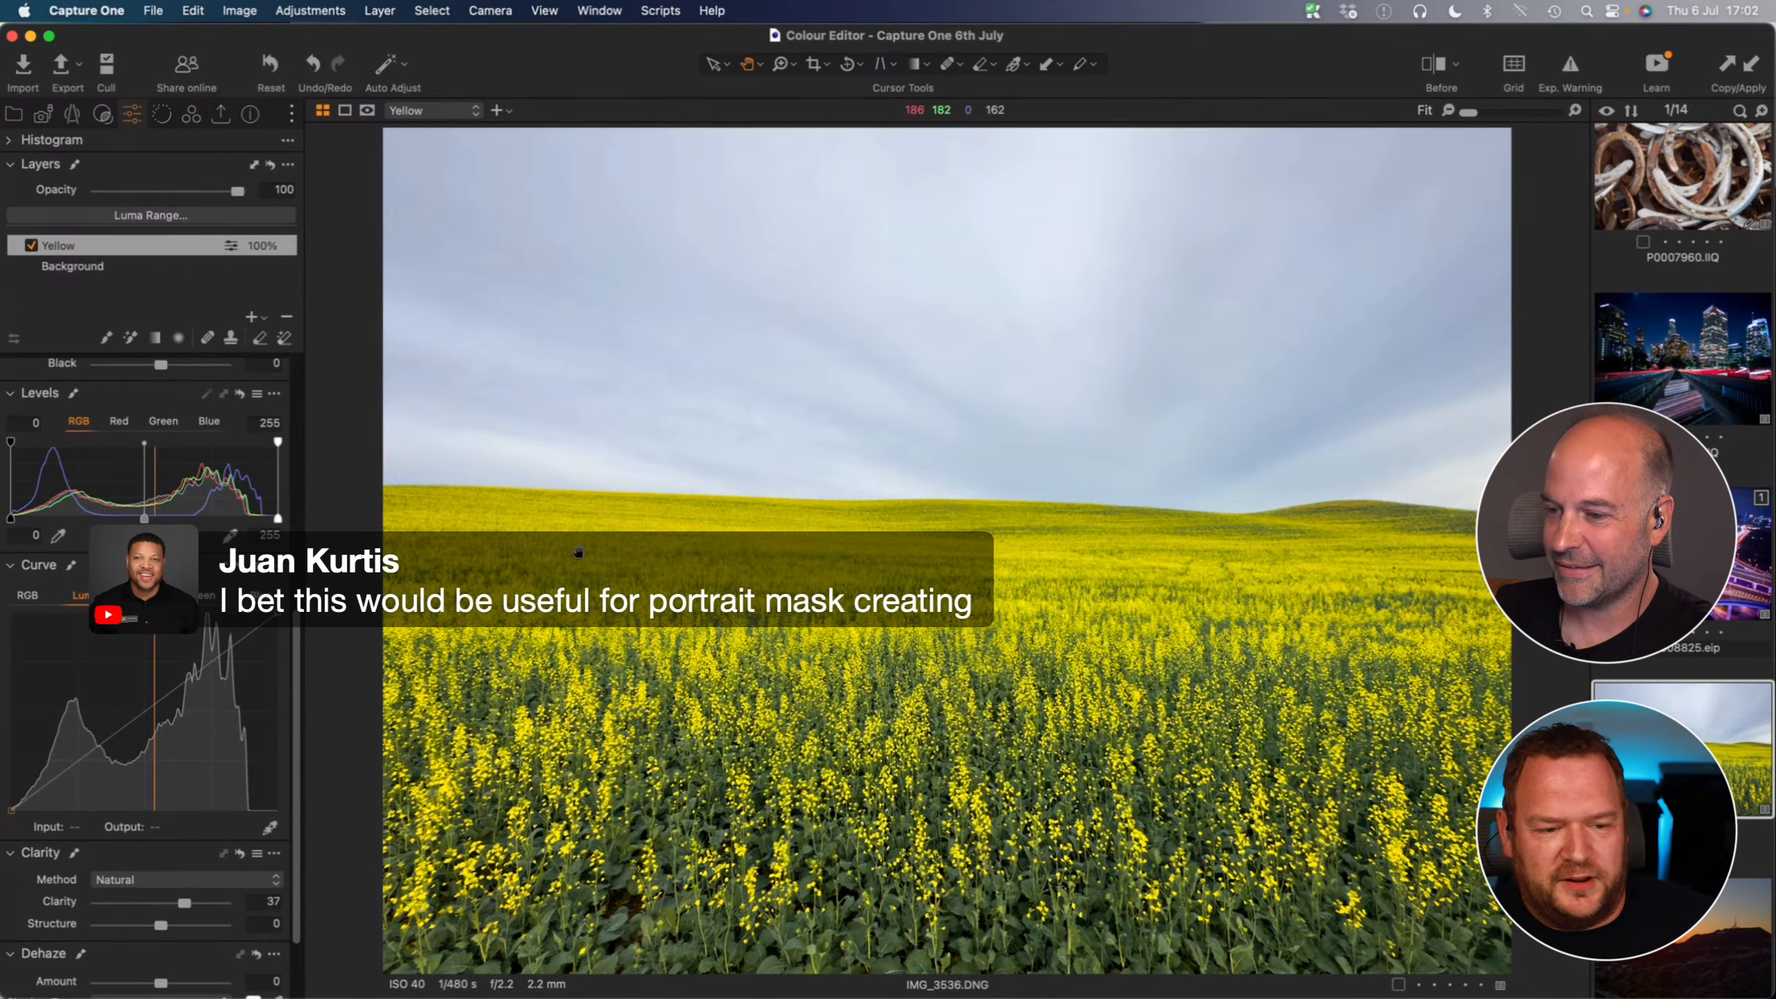
- Open the sunset image P0005137.IIQ and inspect the area around the sun and hills at 100%
scroll(1670, 685, "down", 3)
scroll(1670, 685, "down", 4)
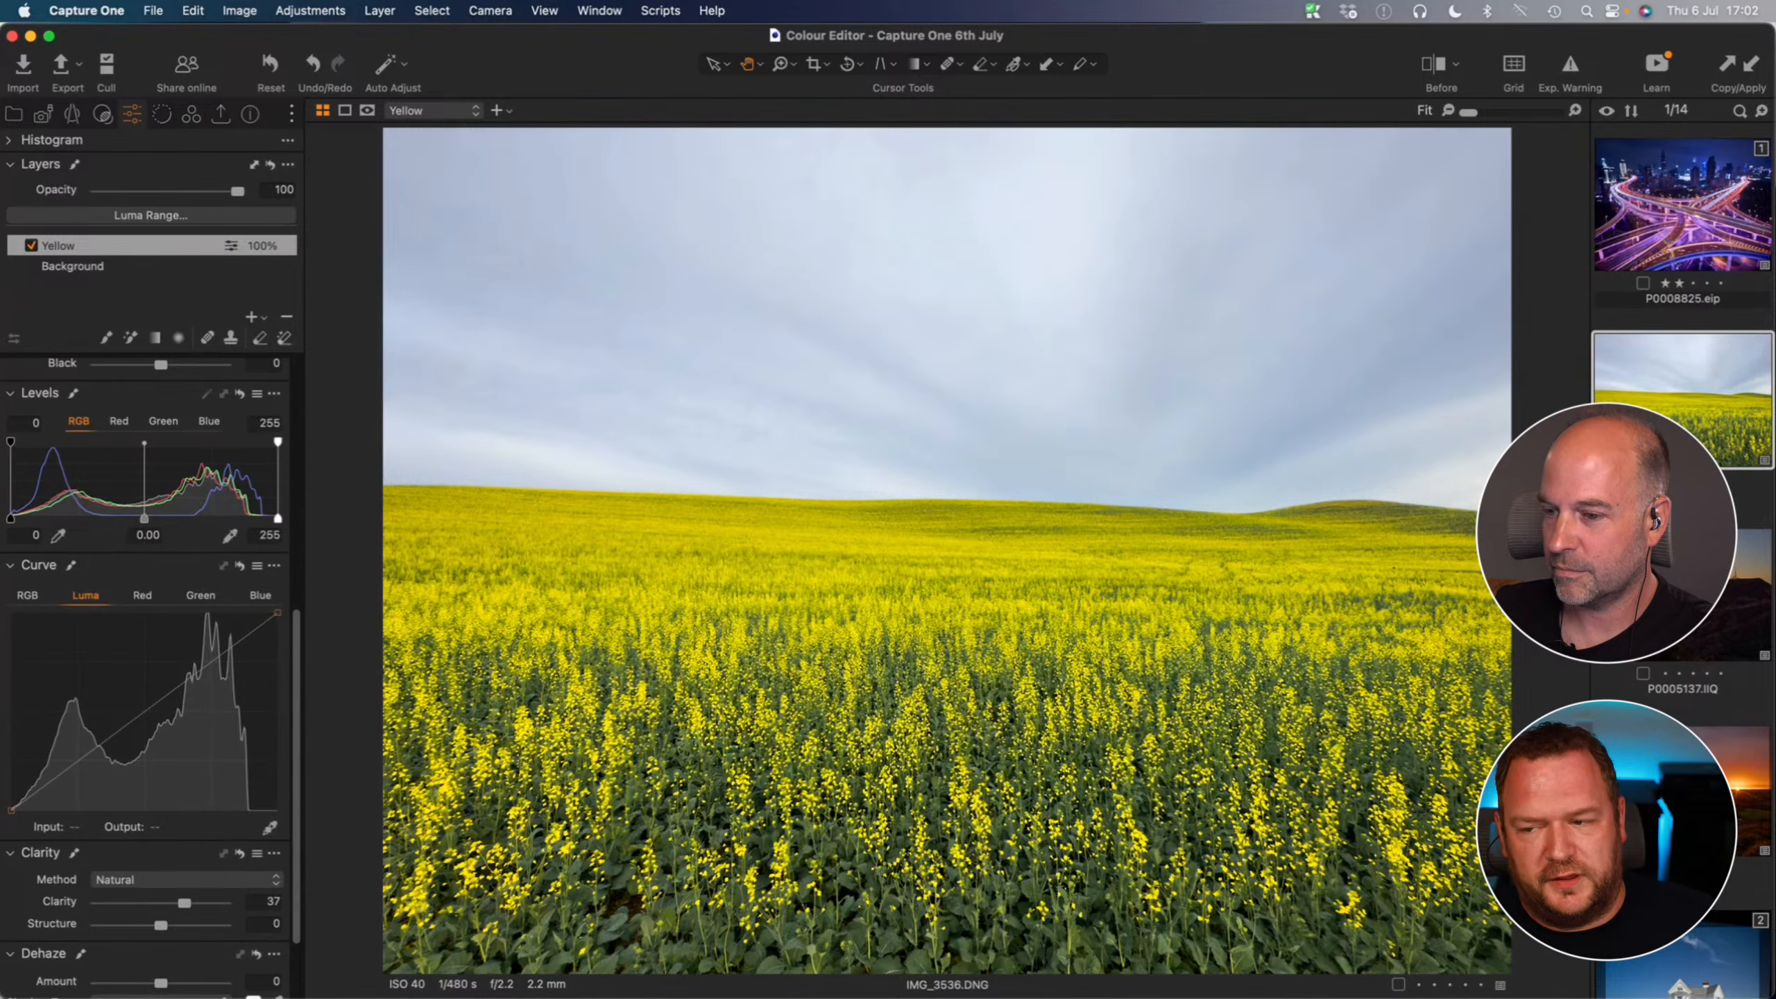
scroll(157, 521, "up", 2)
scroll(157, 521, "up", 6)
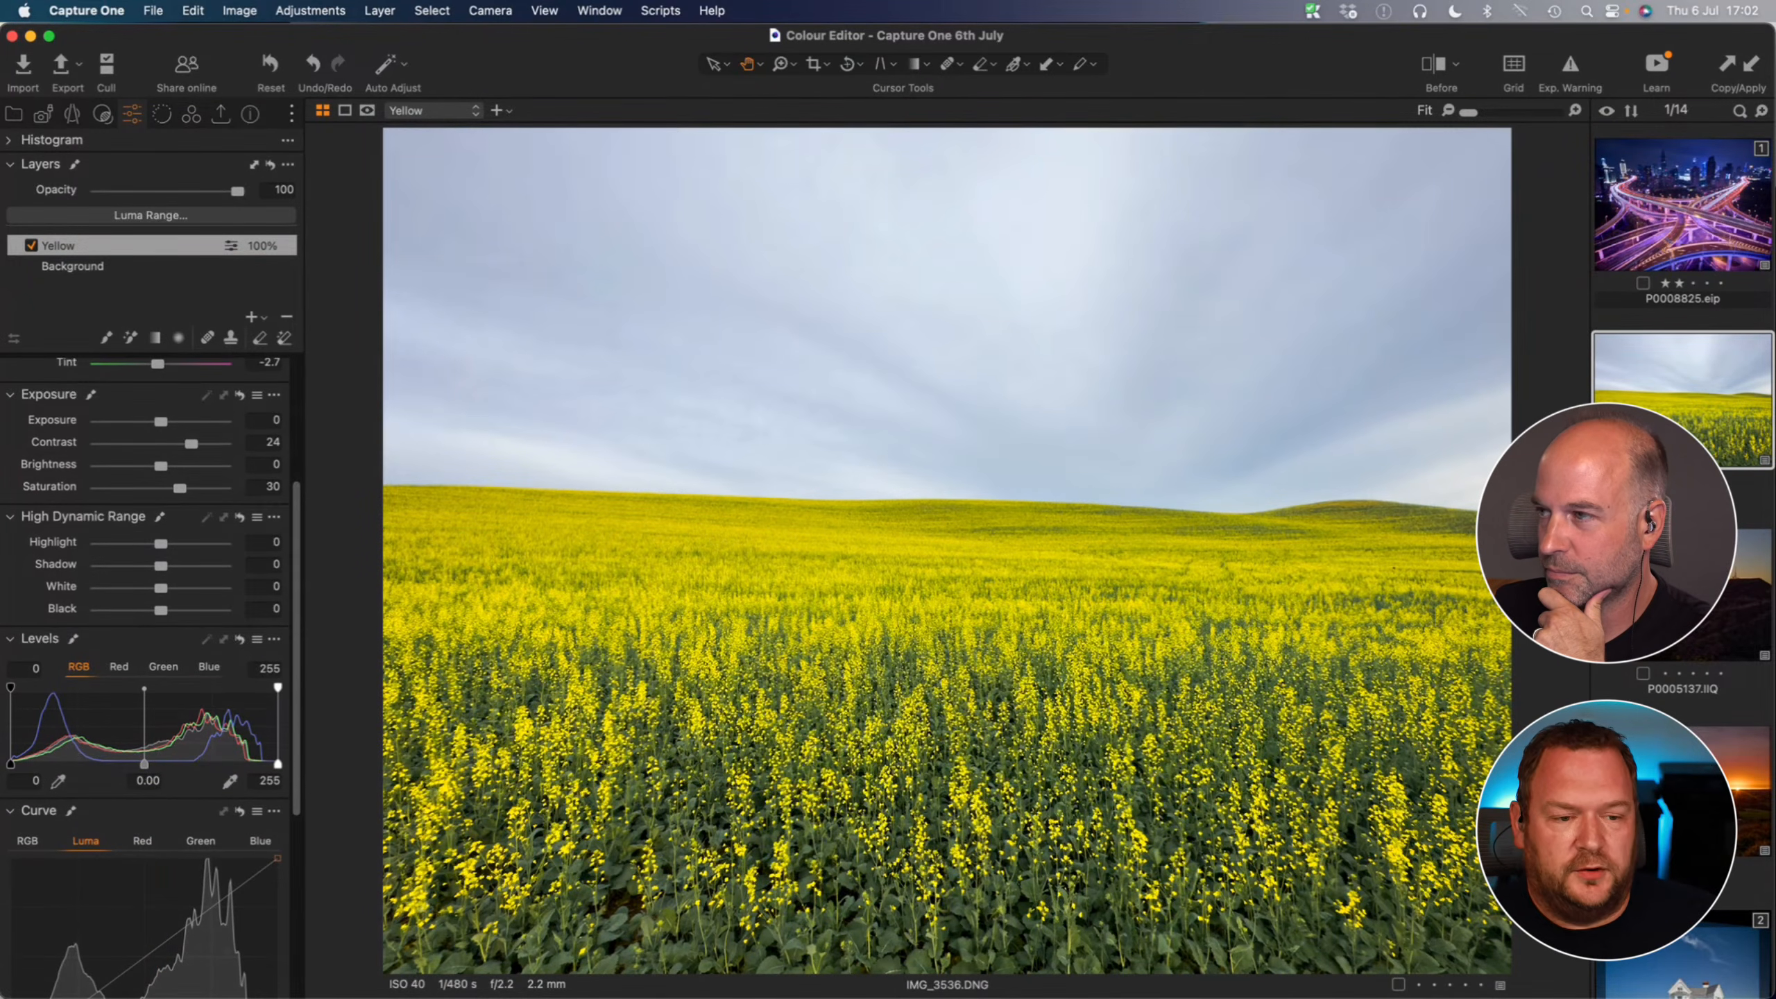
scroll(1683, 490, "down", 4)
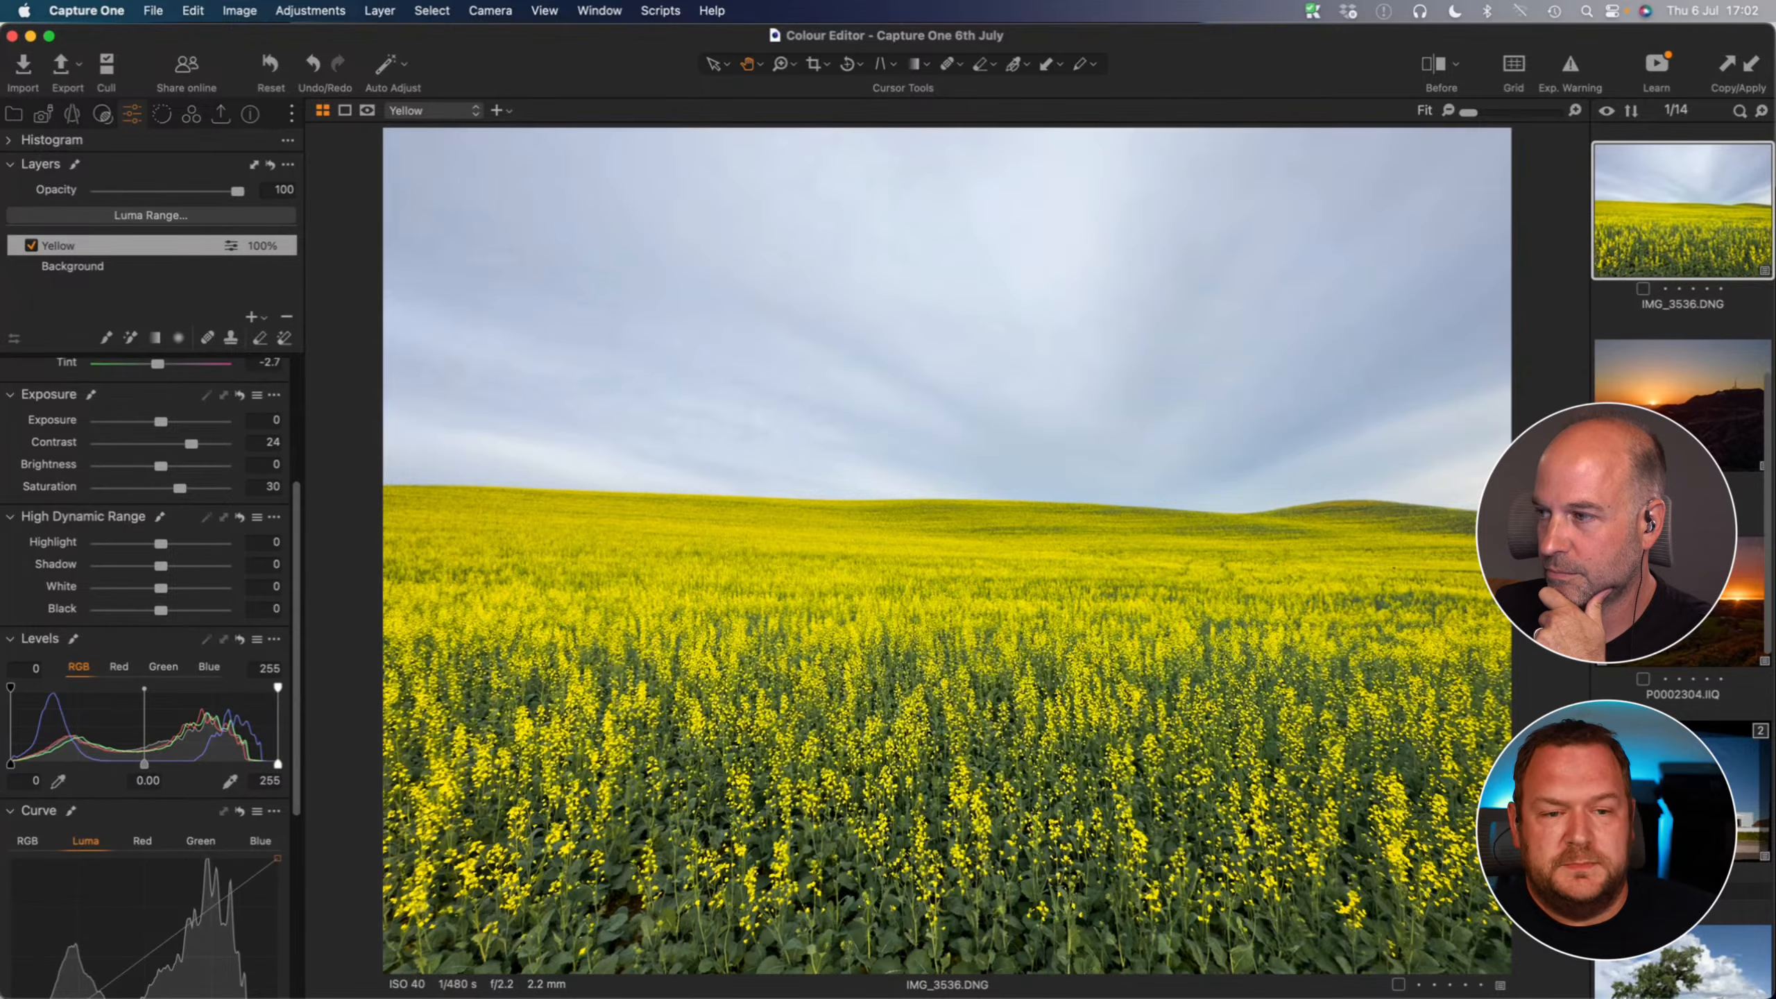
left_click(1683, 434)
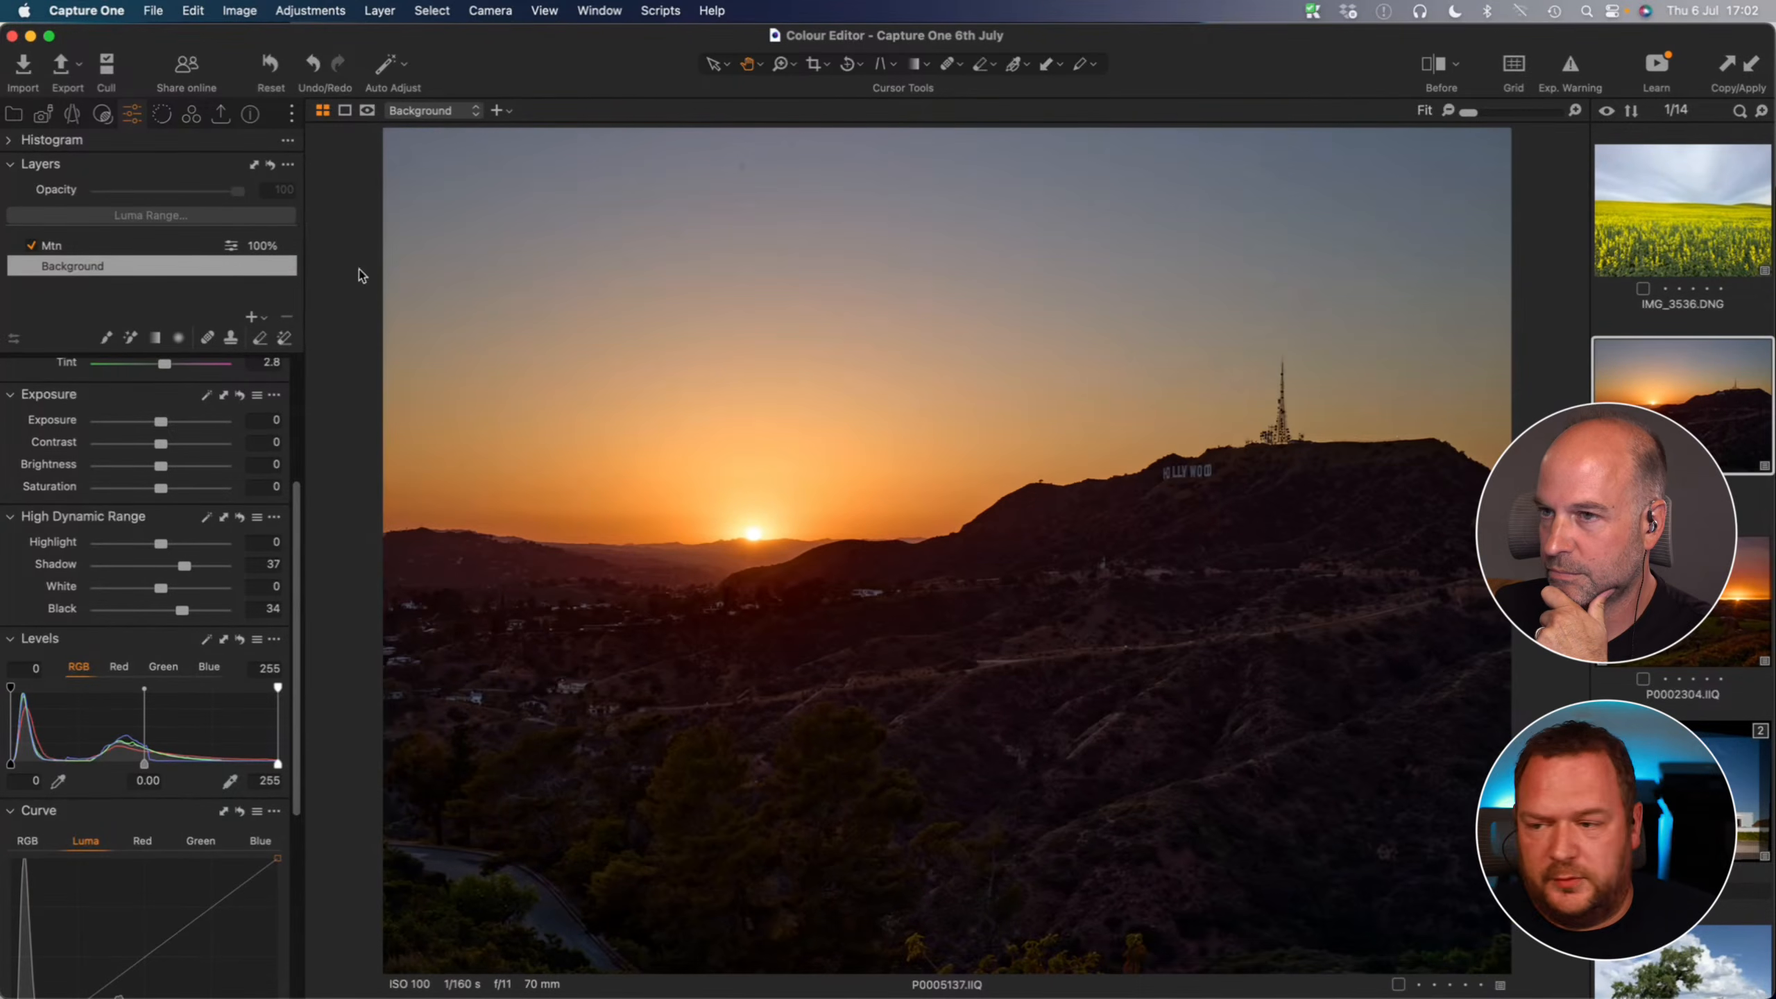
scroll(122, 350, "up", 2)
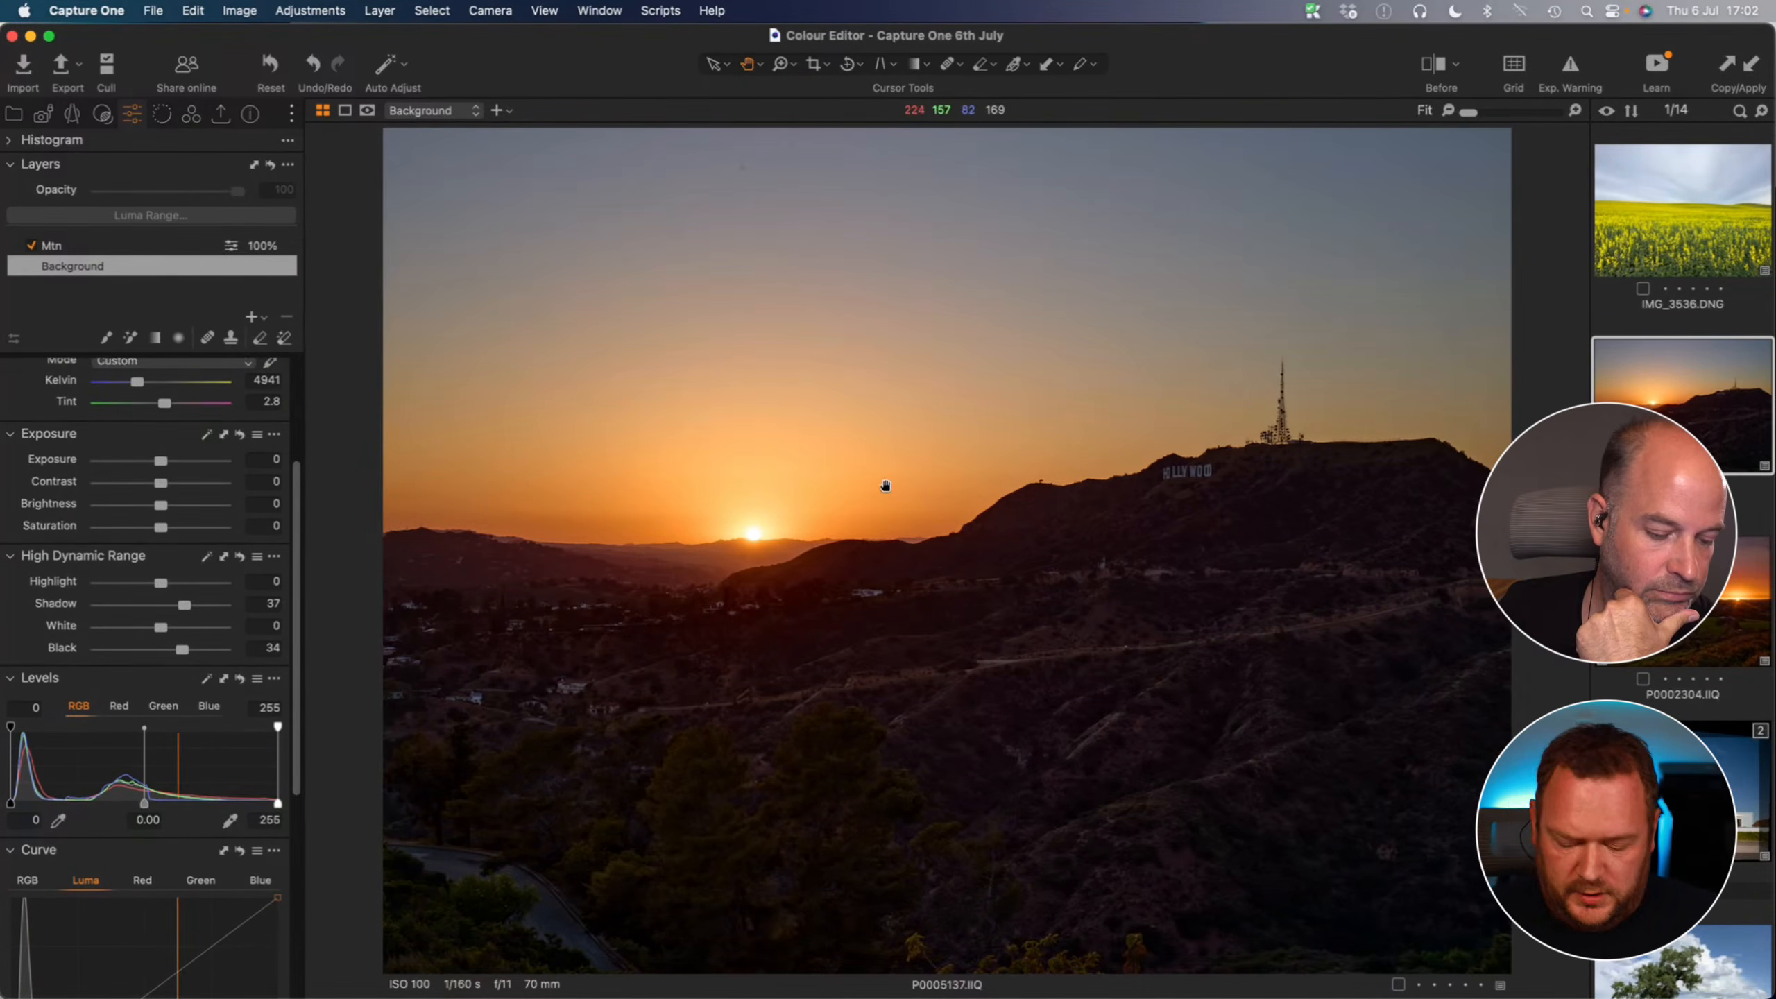
left_click(784, 518)
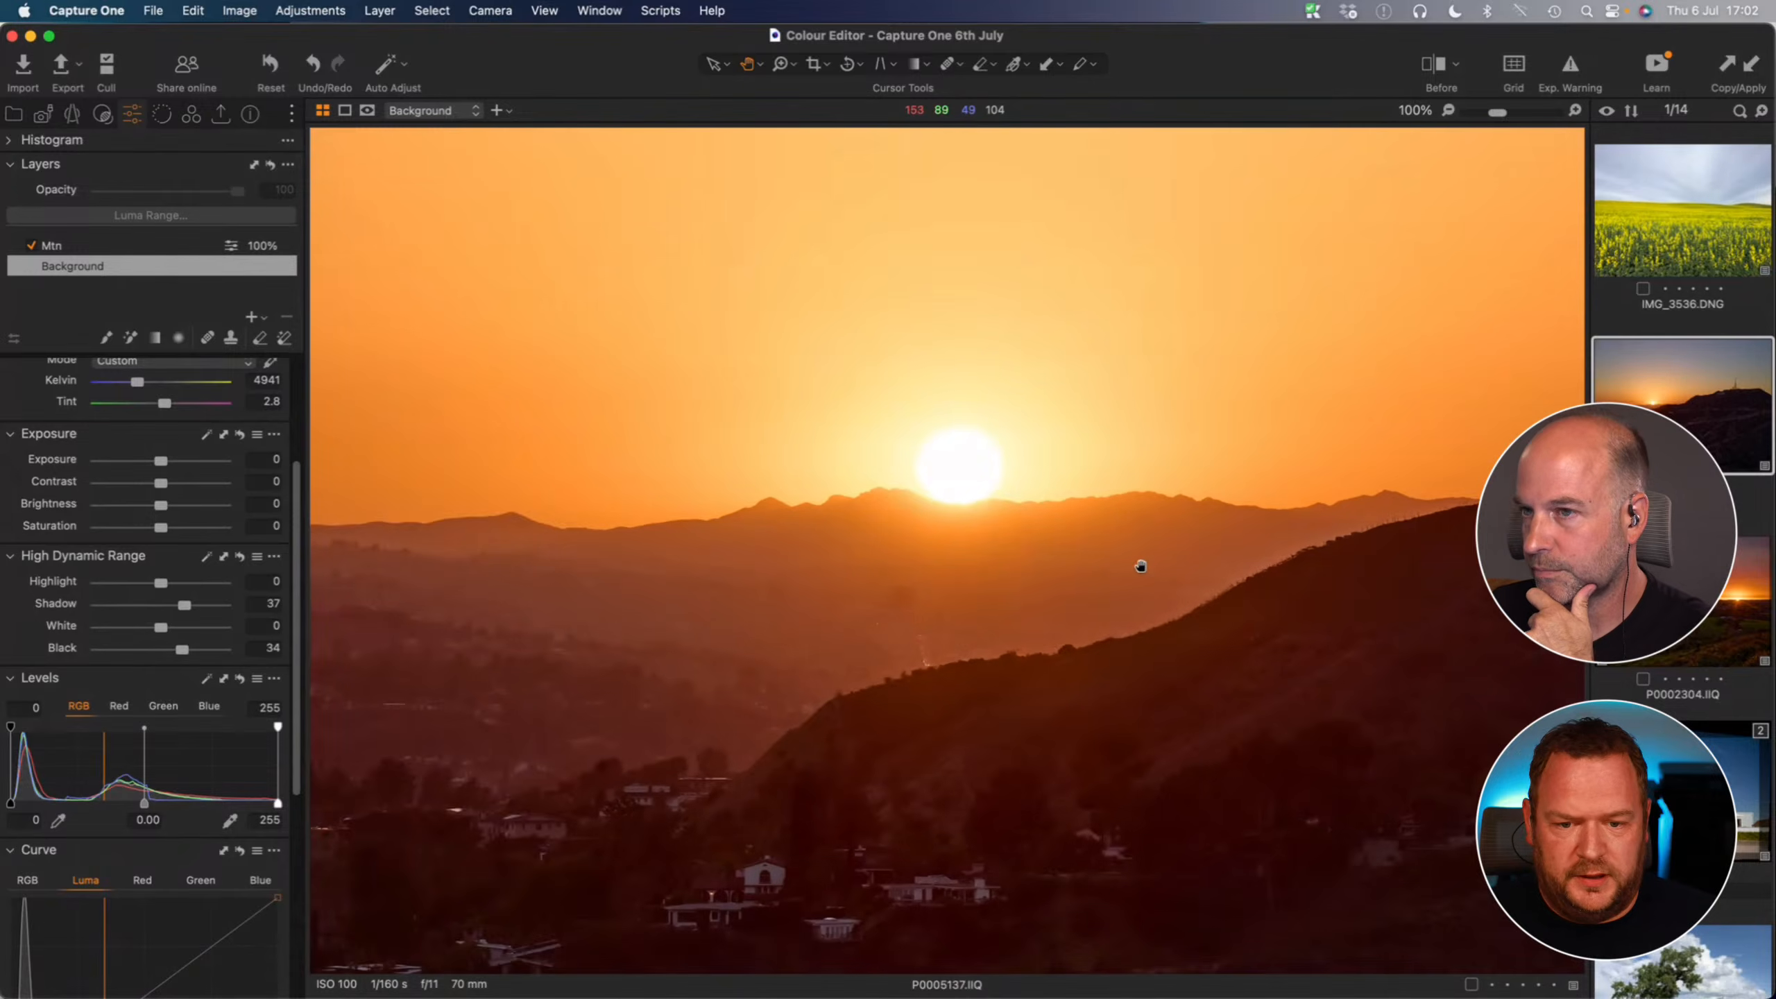
left_click_drag(1142, 563, 911, 582)
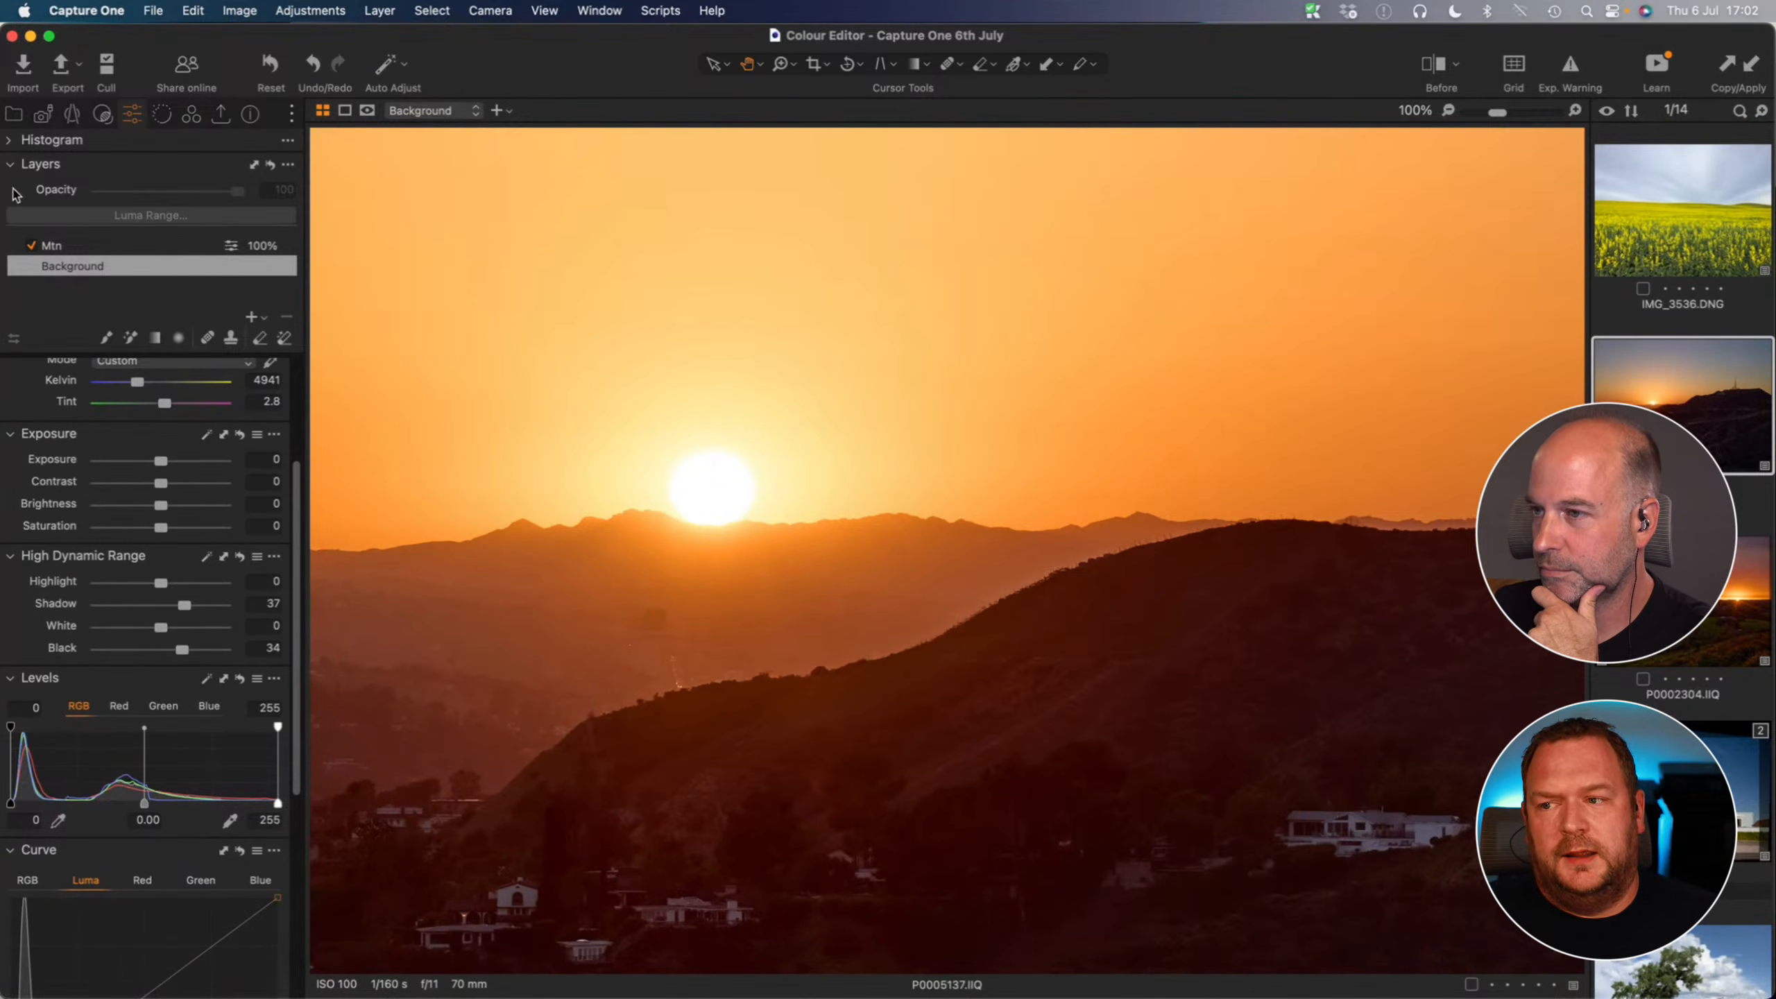
- Review the ICC profiles available for the sunset image, including other camera brands, and close the list without changing the profile
left_click(190, 113)
scroll(105, 441, "up", 10)
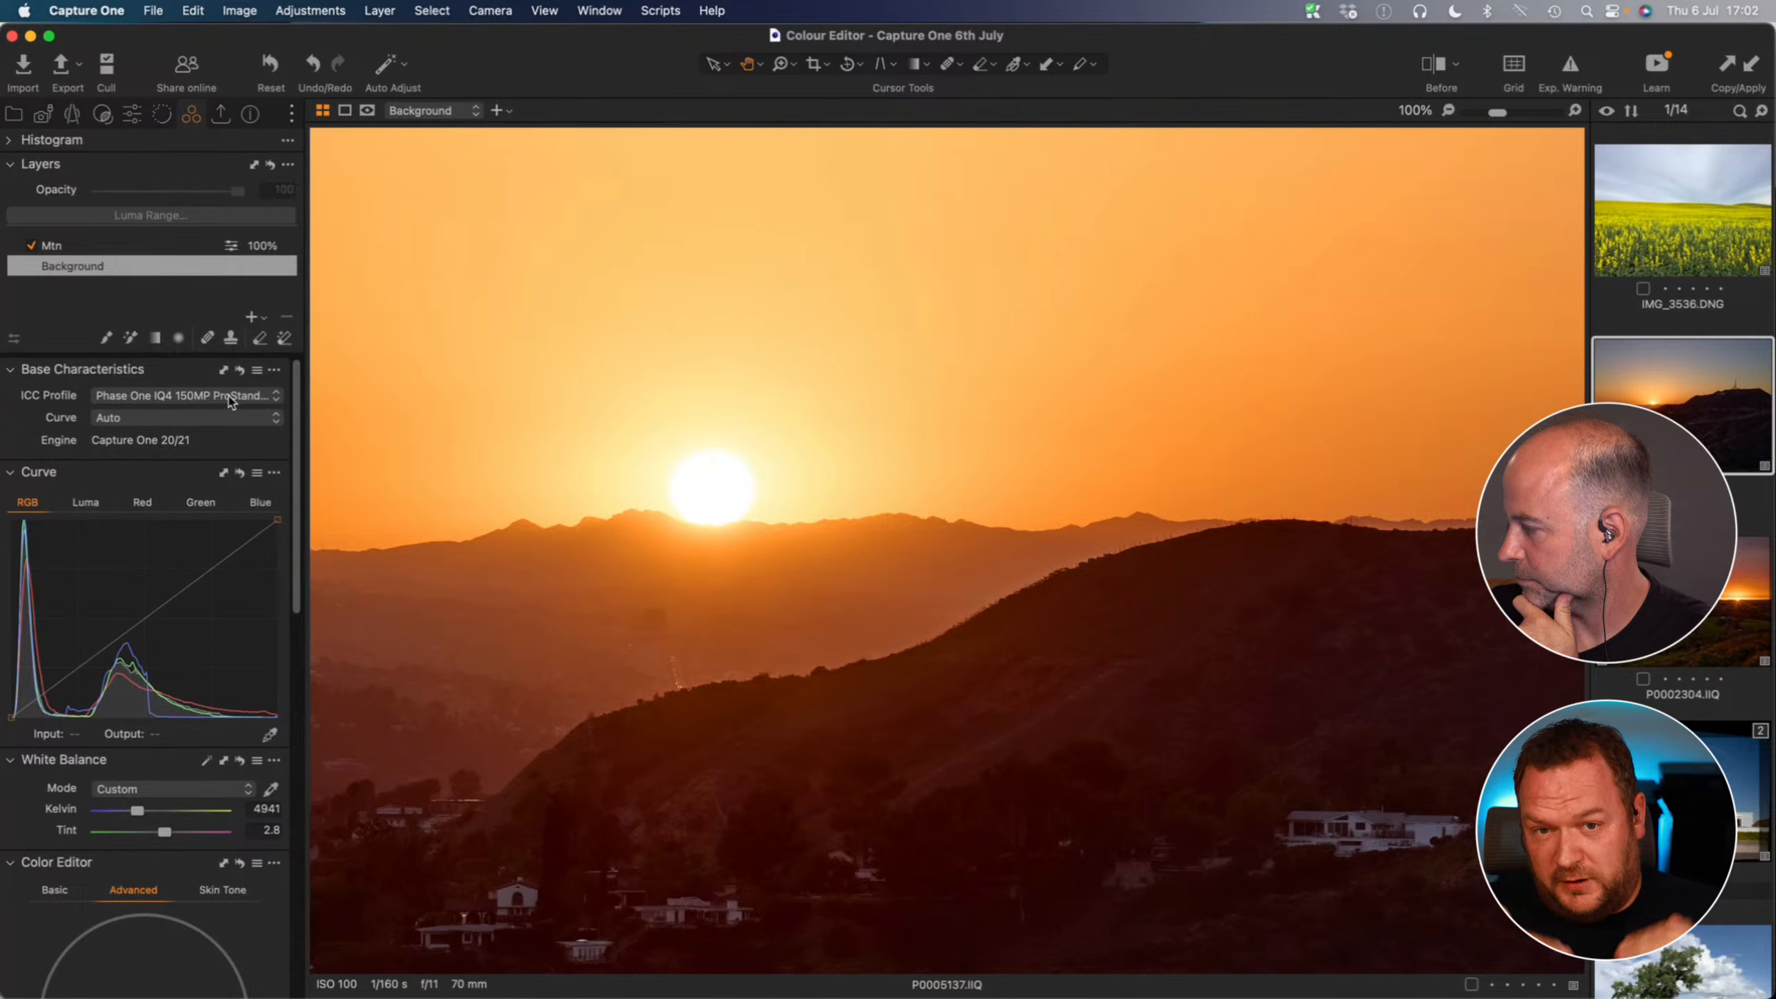
left_click(232, 400)
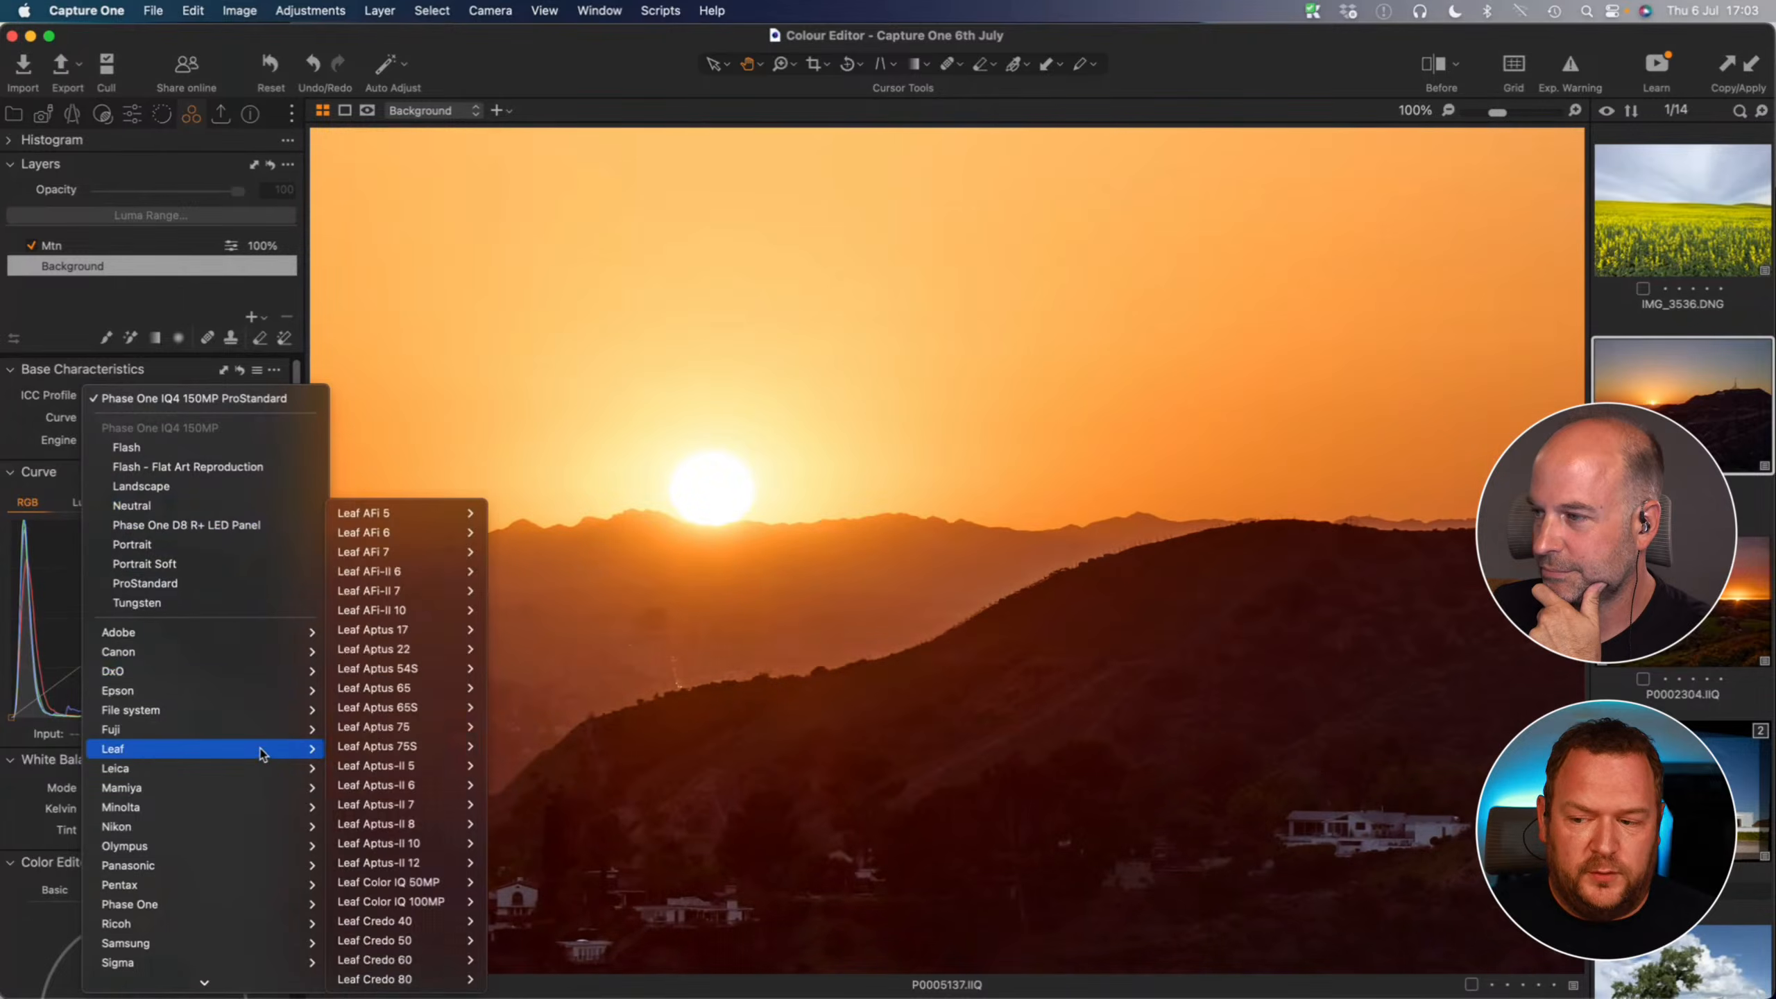
mouse_move(262, 729)
mouse_move(174, 691)
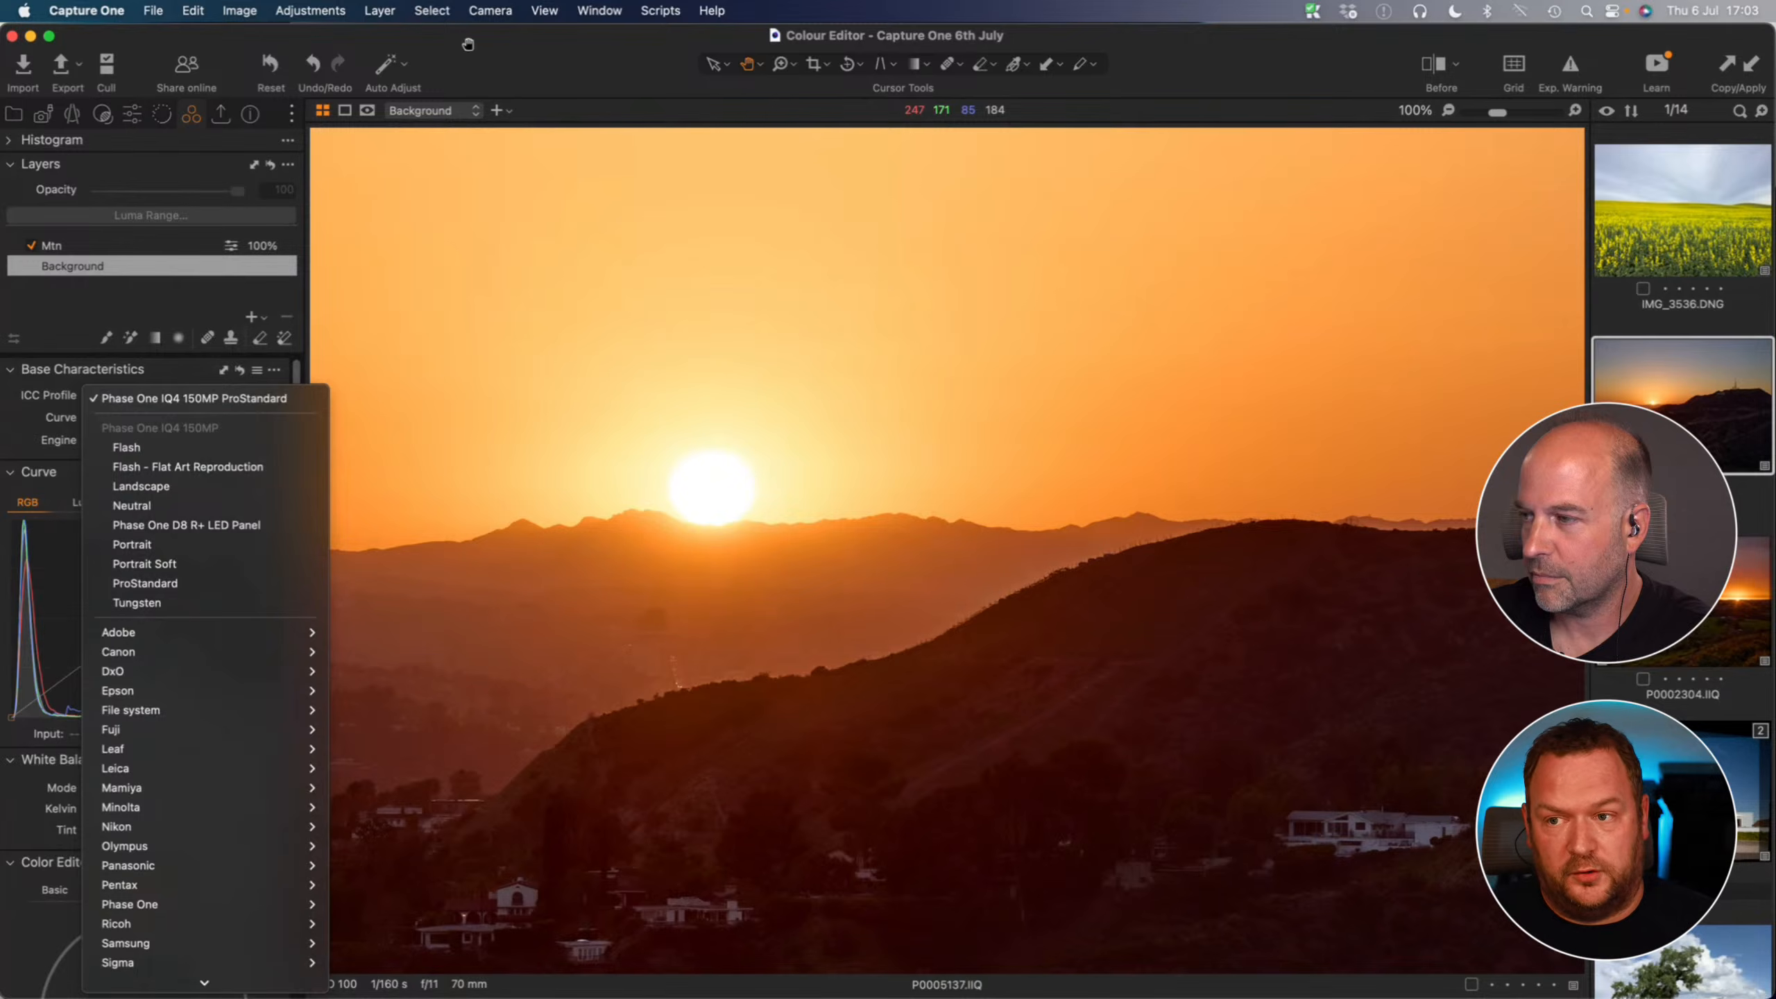
left_click(483, 64)
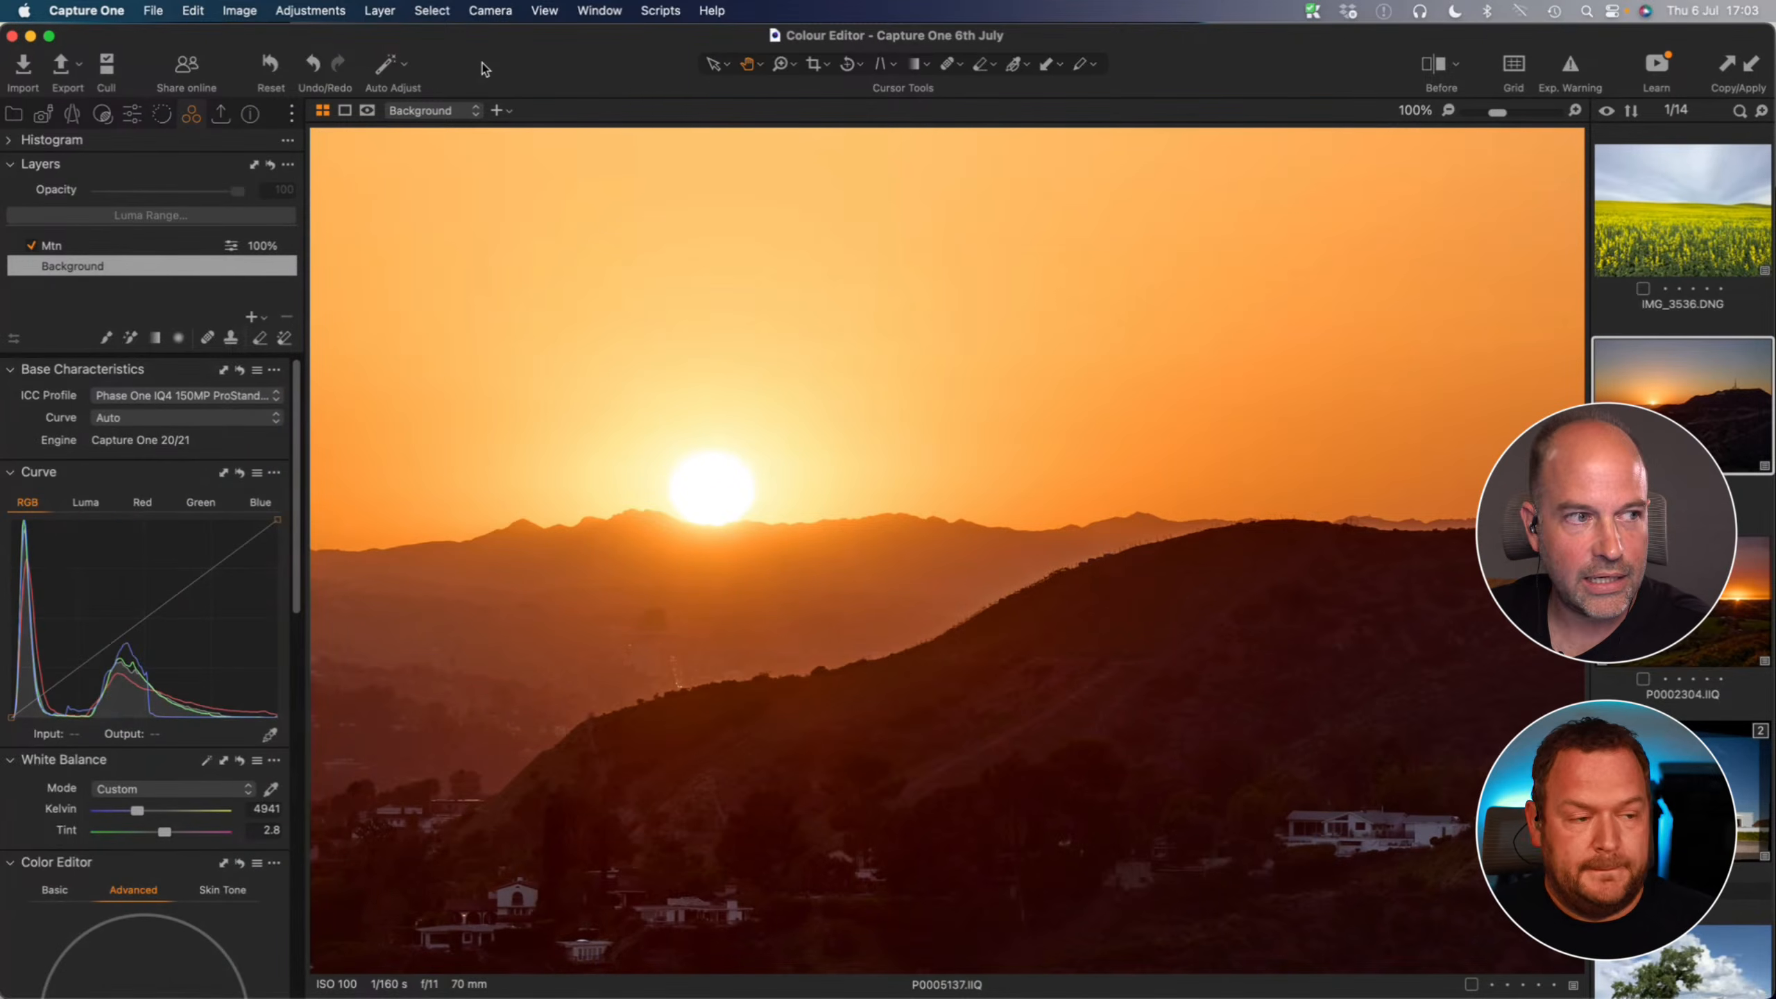
- Return to the full view, open P0002304.IIQ, and review the Base Characteristics options for camera defaults
double_click(894, 462)
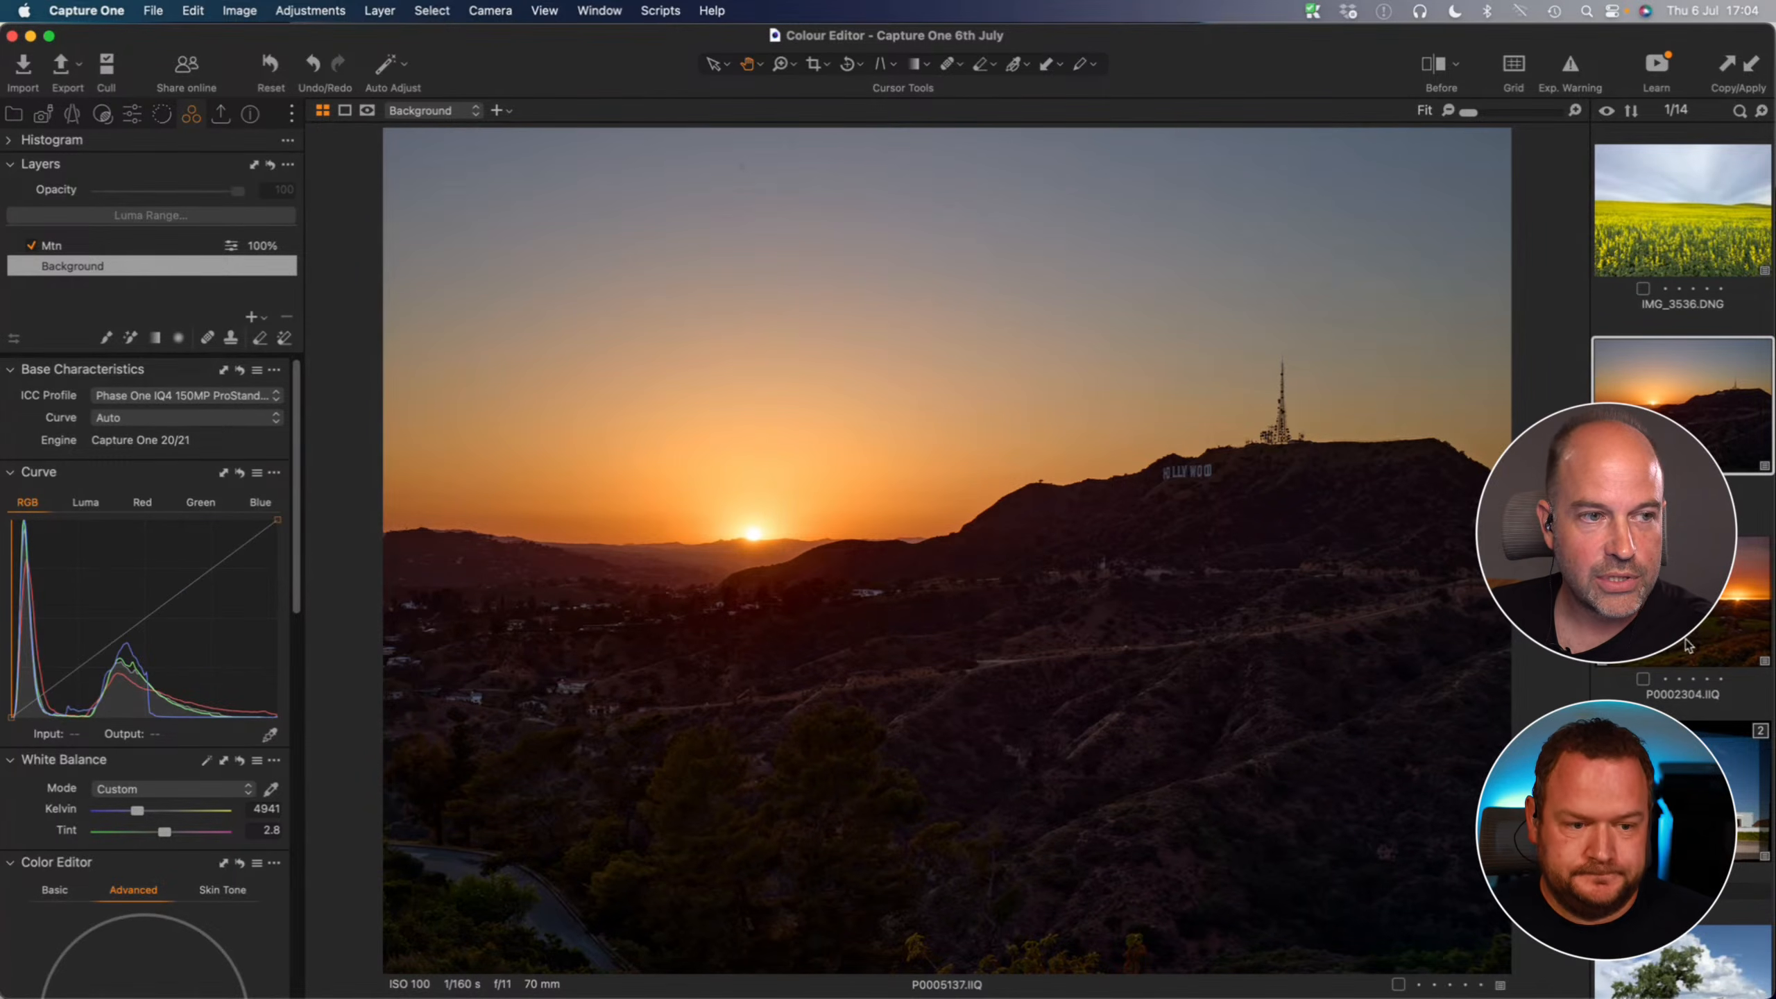
key("Down")
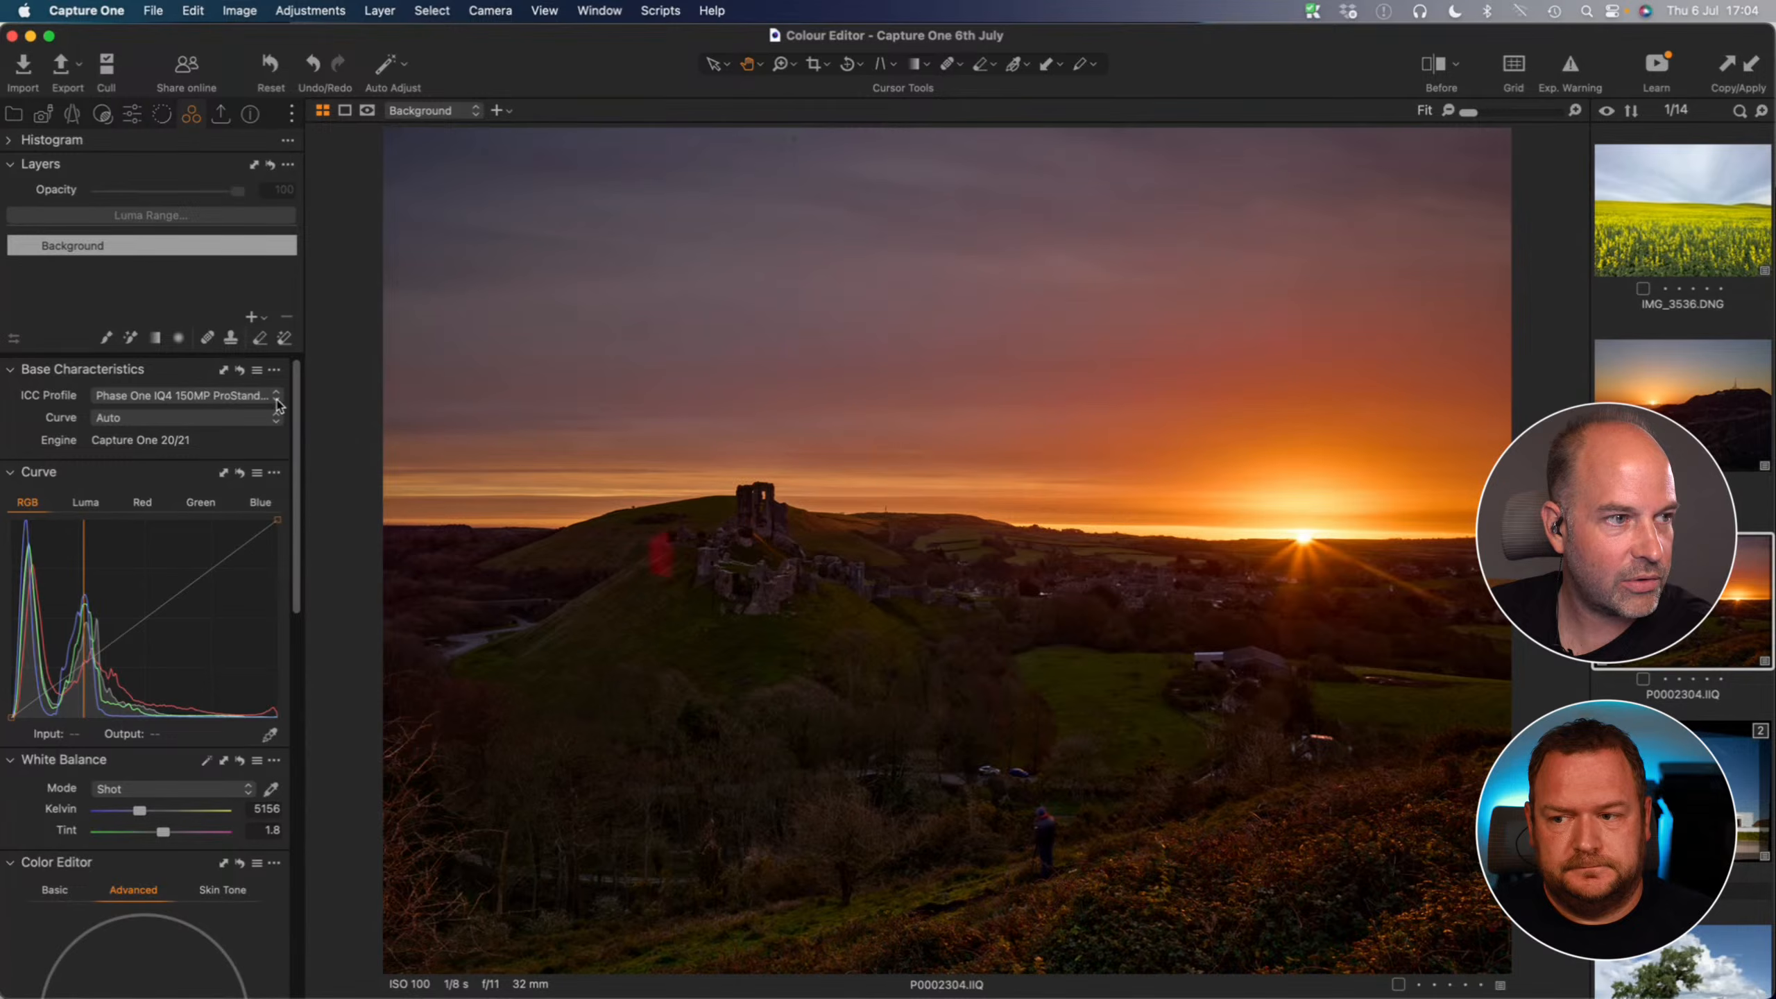
left_click(274, 371)
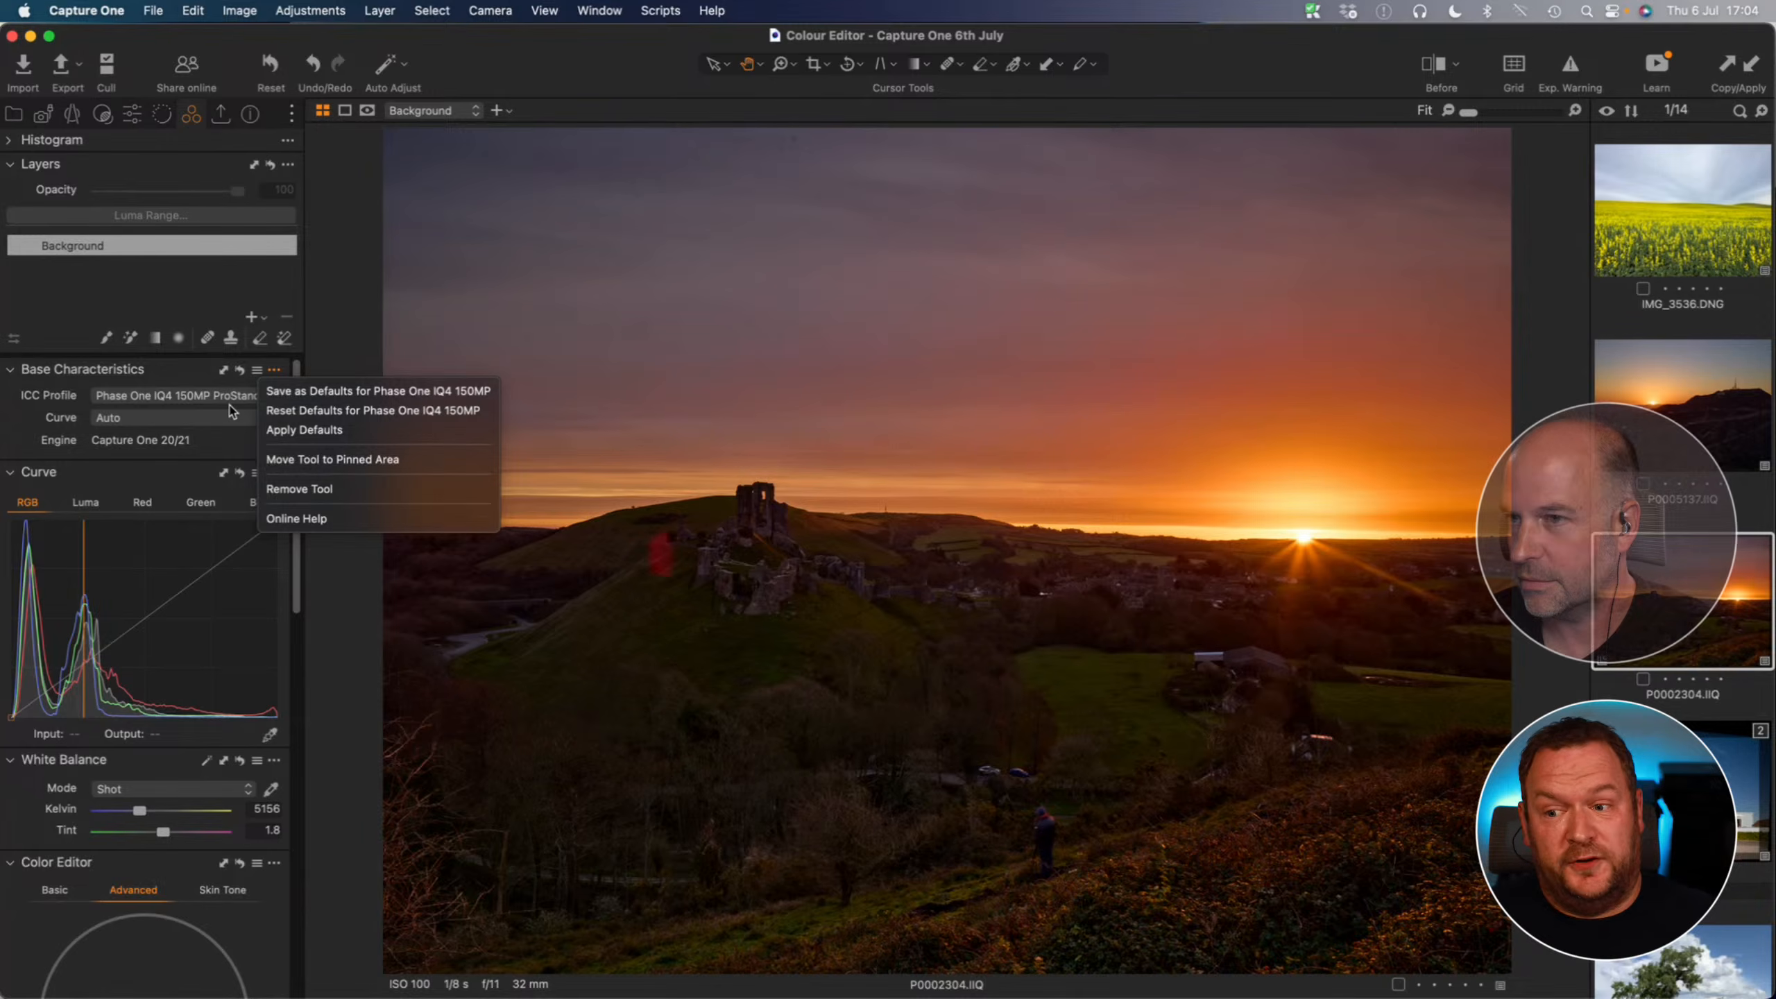
left_click(275, 371)
left_click(275, 371)
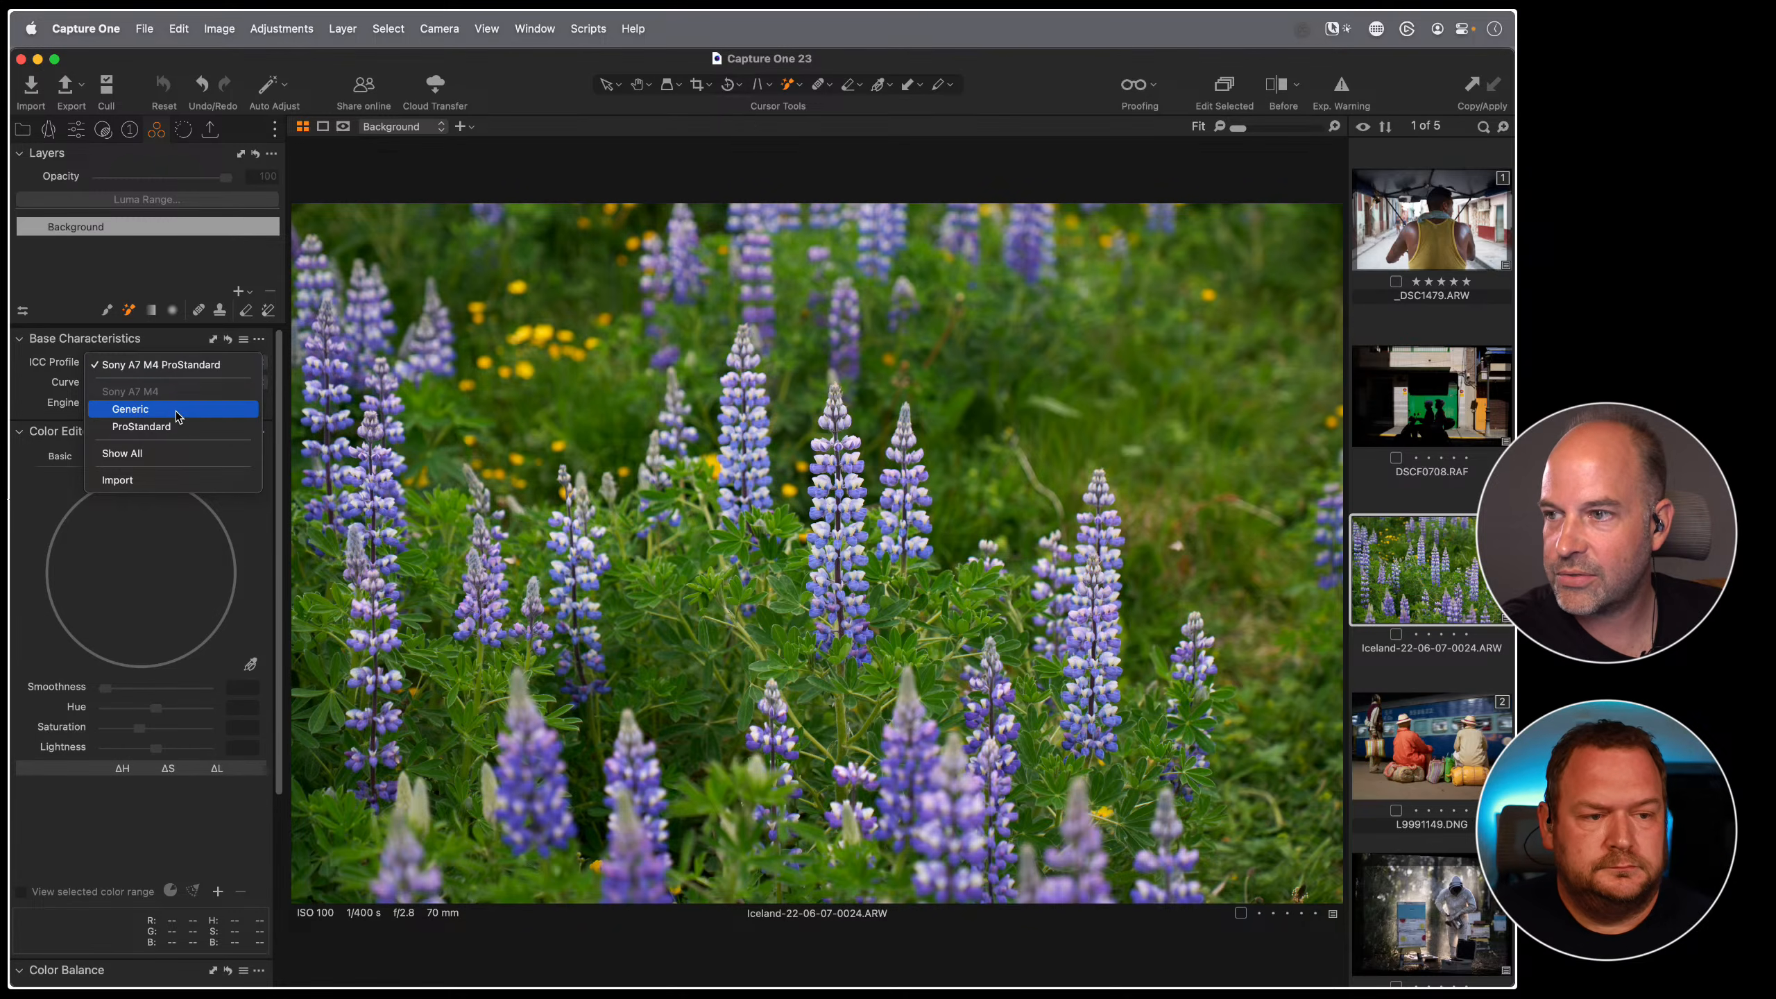
- Compare the Generic and ProStandard ICC profiles on the lupine photo, keep Sony A7 M4 ProStandard, and review the profile list again
left_click(62, 381)
left_click(142, 366)
left_click(142, 411)
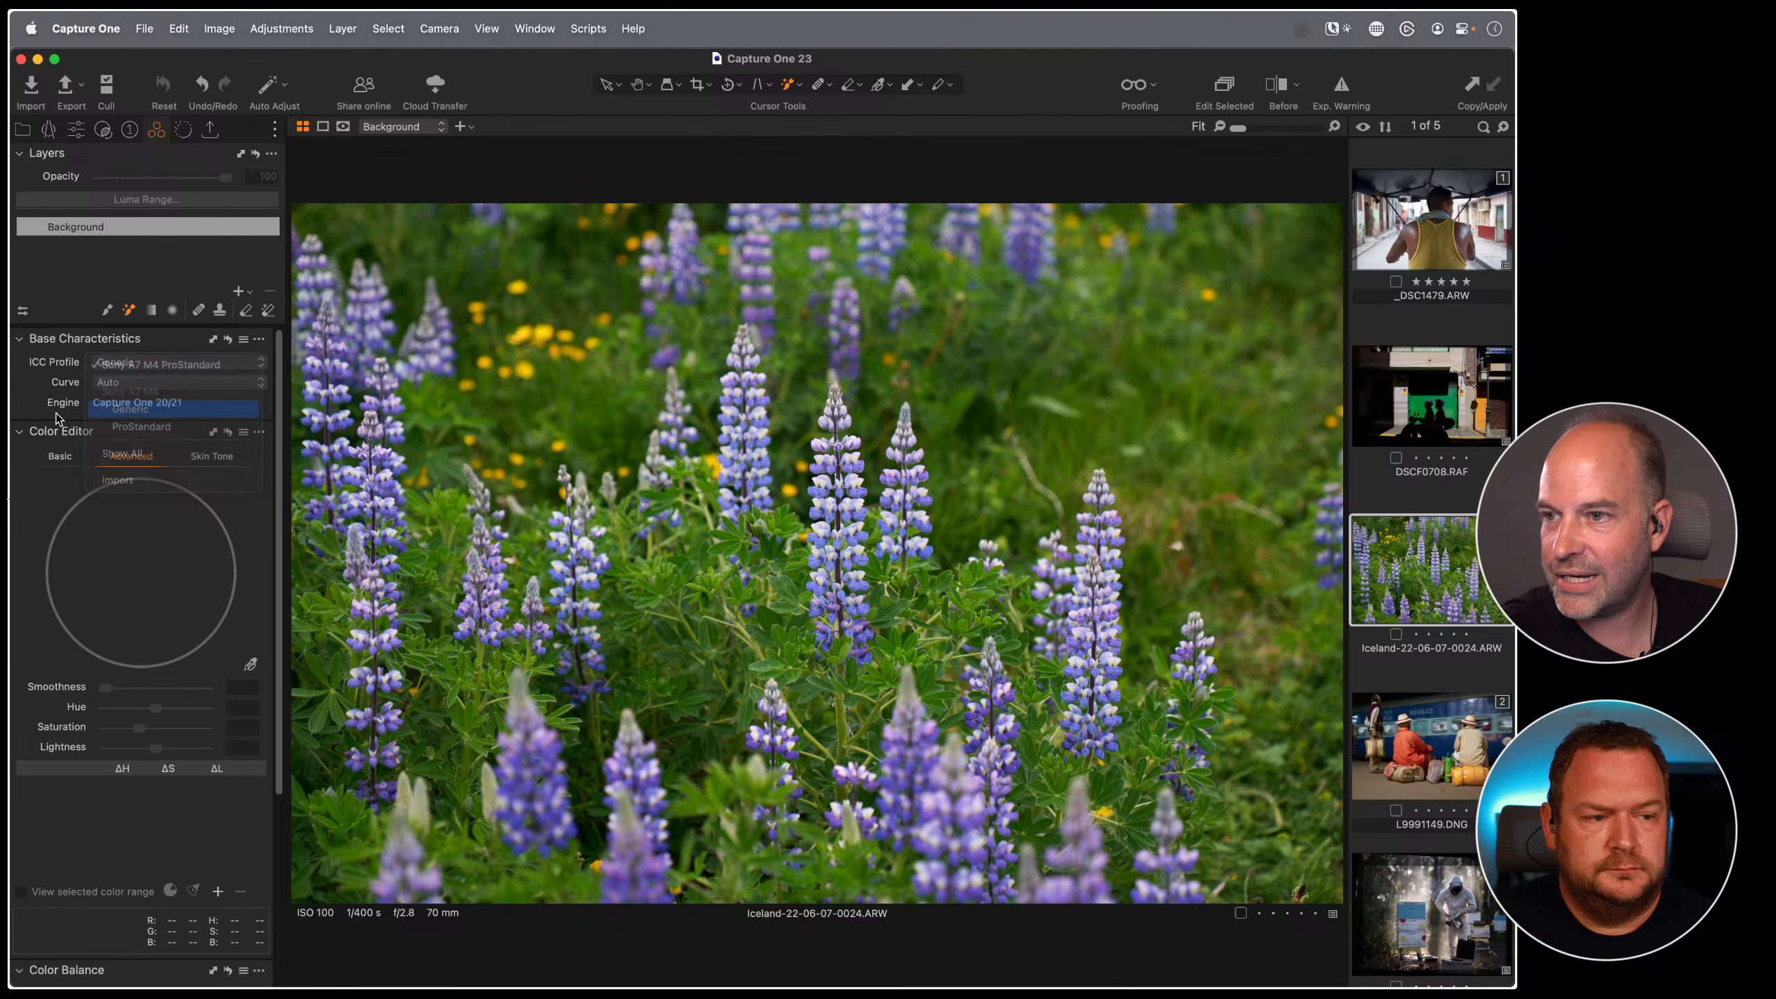
left_click(197, 361)
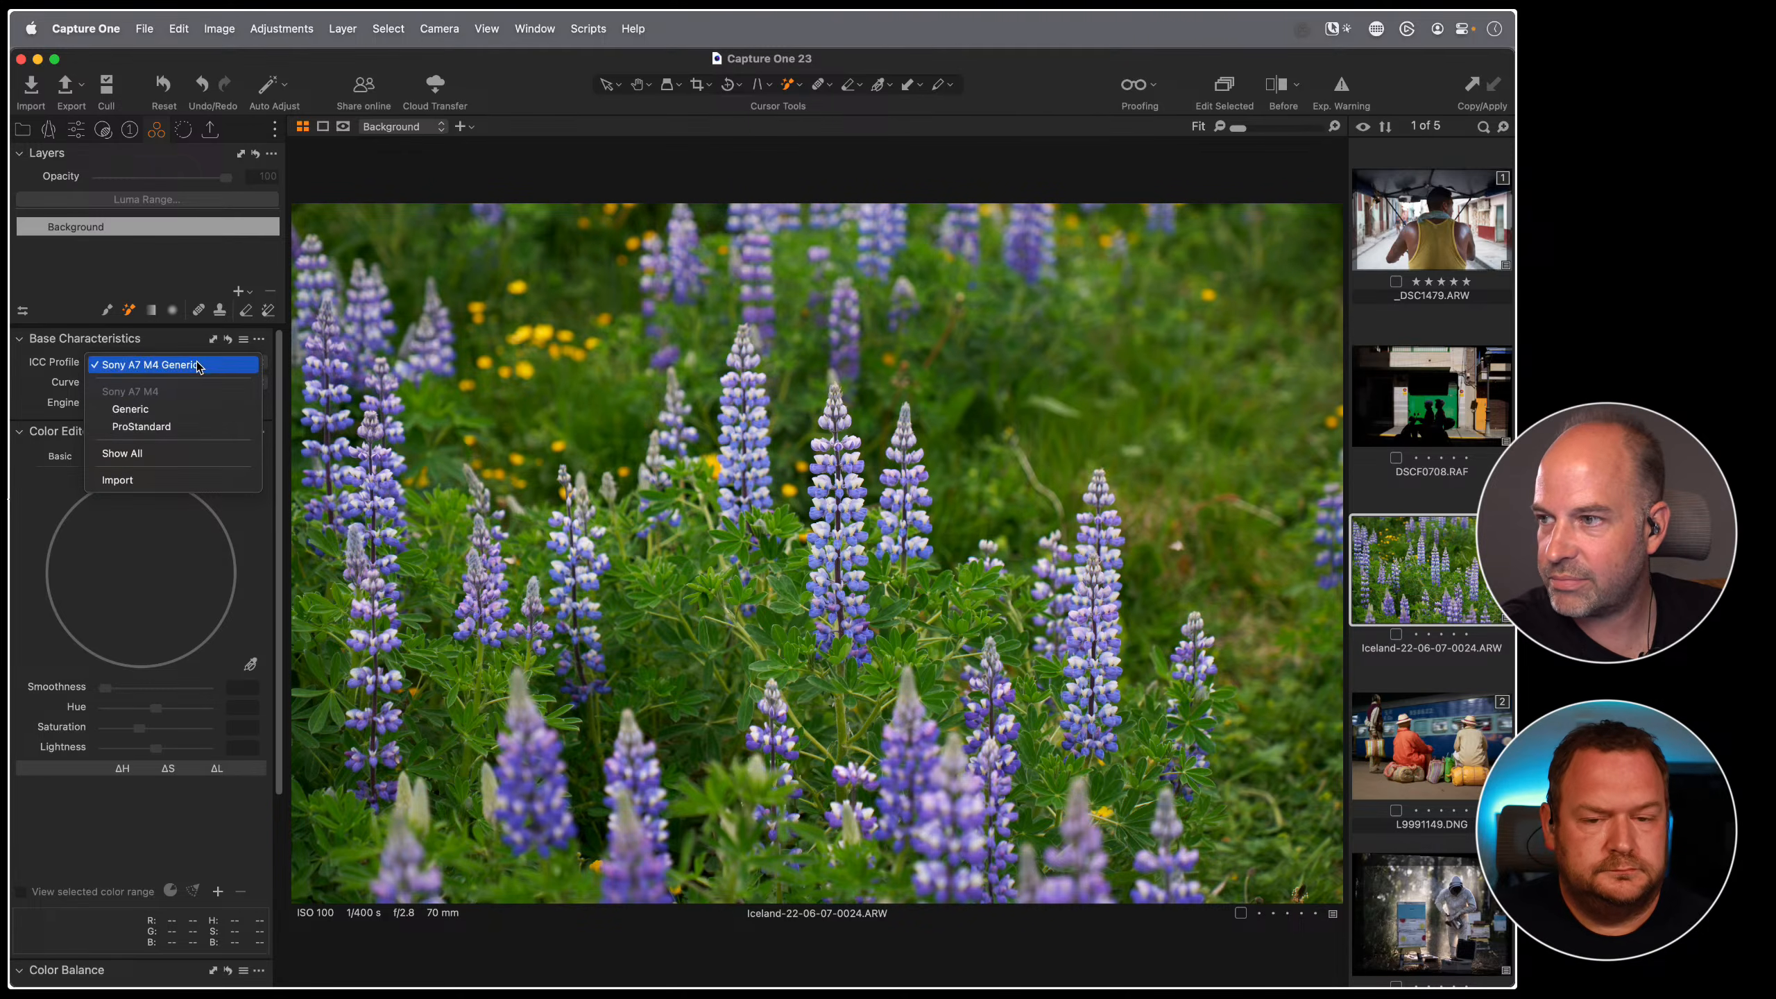
left_click(162, 426)
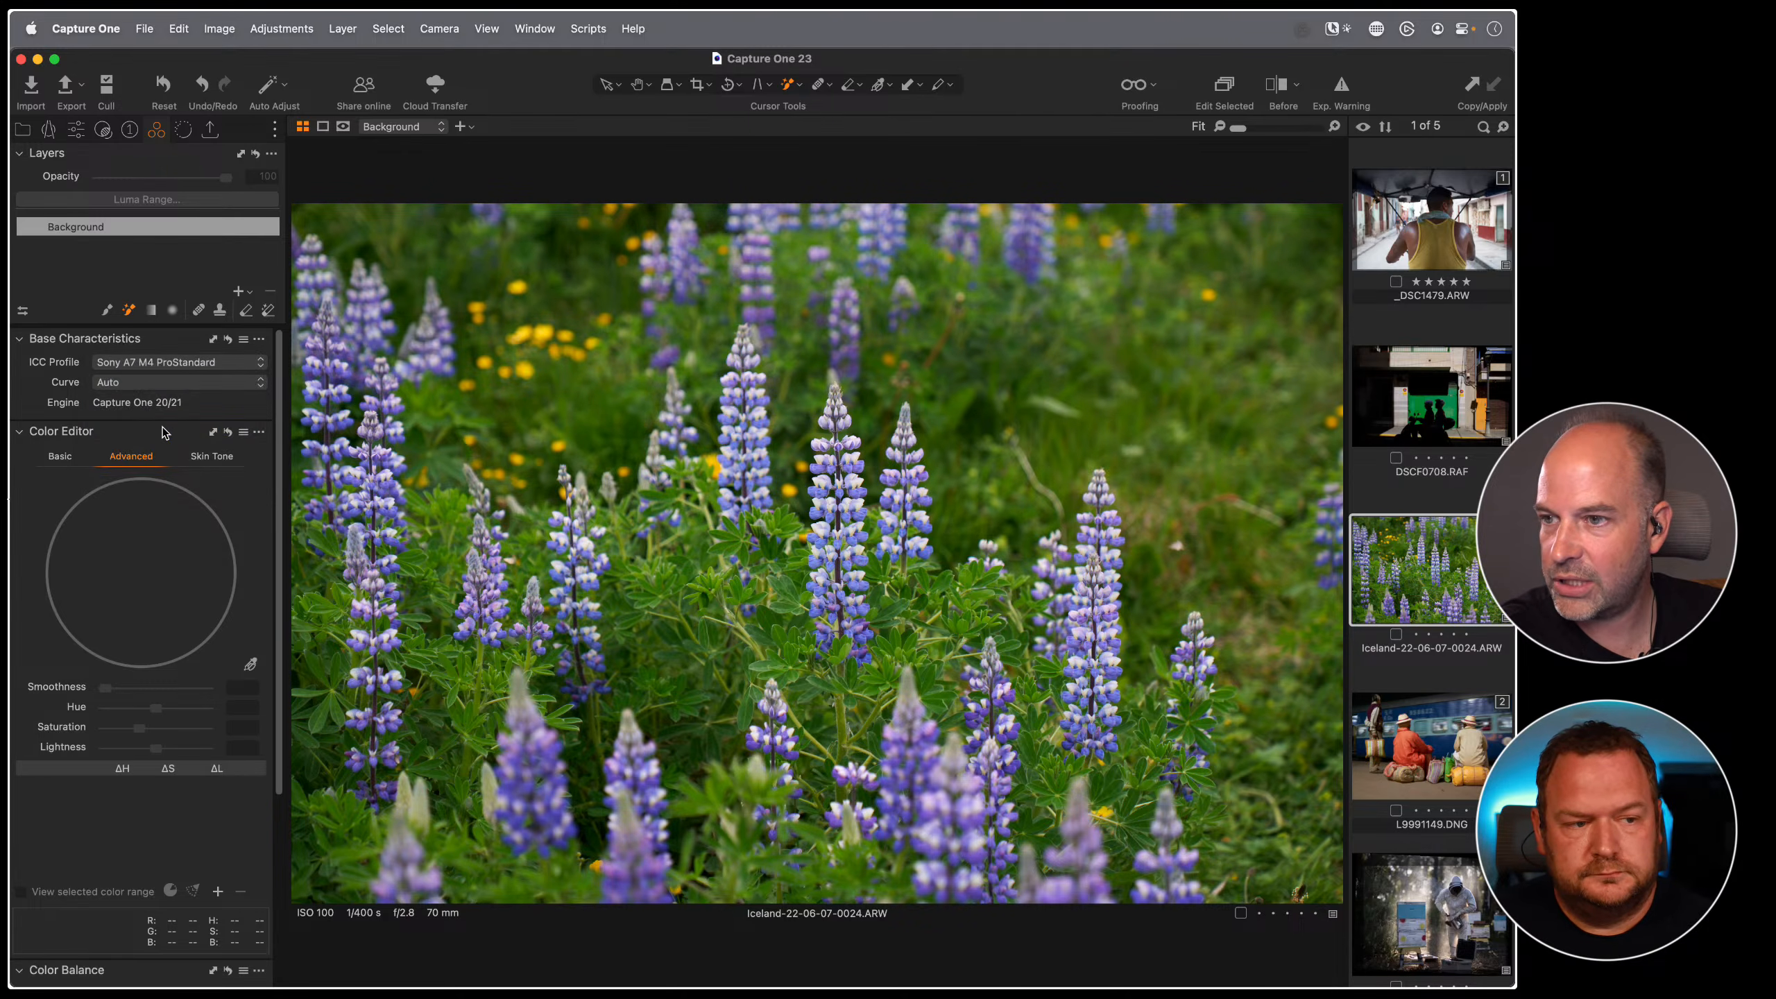
left_click(197, 365)
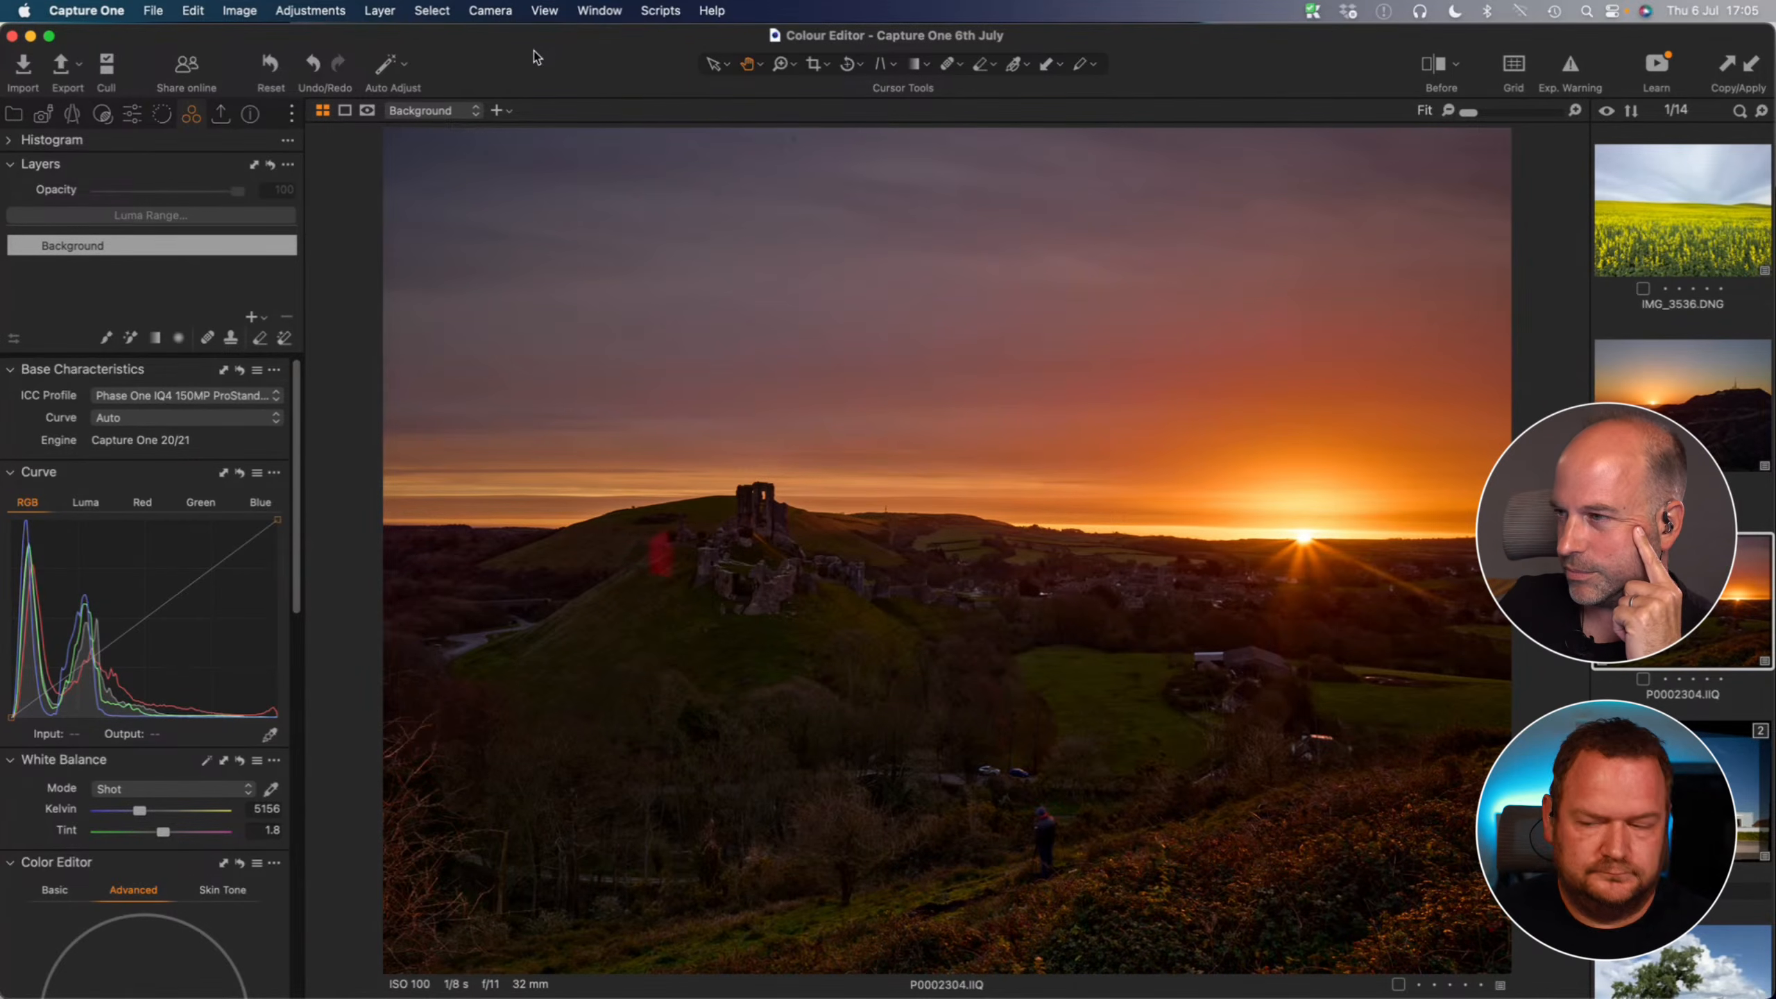
left_click(220, 396)
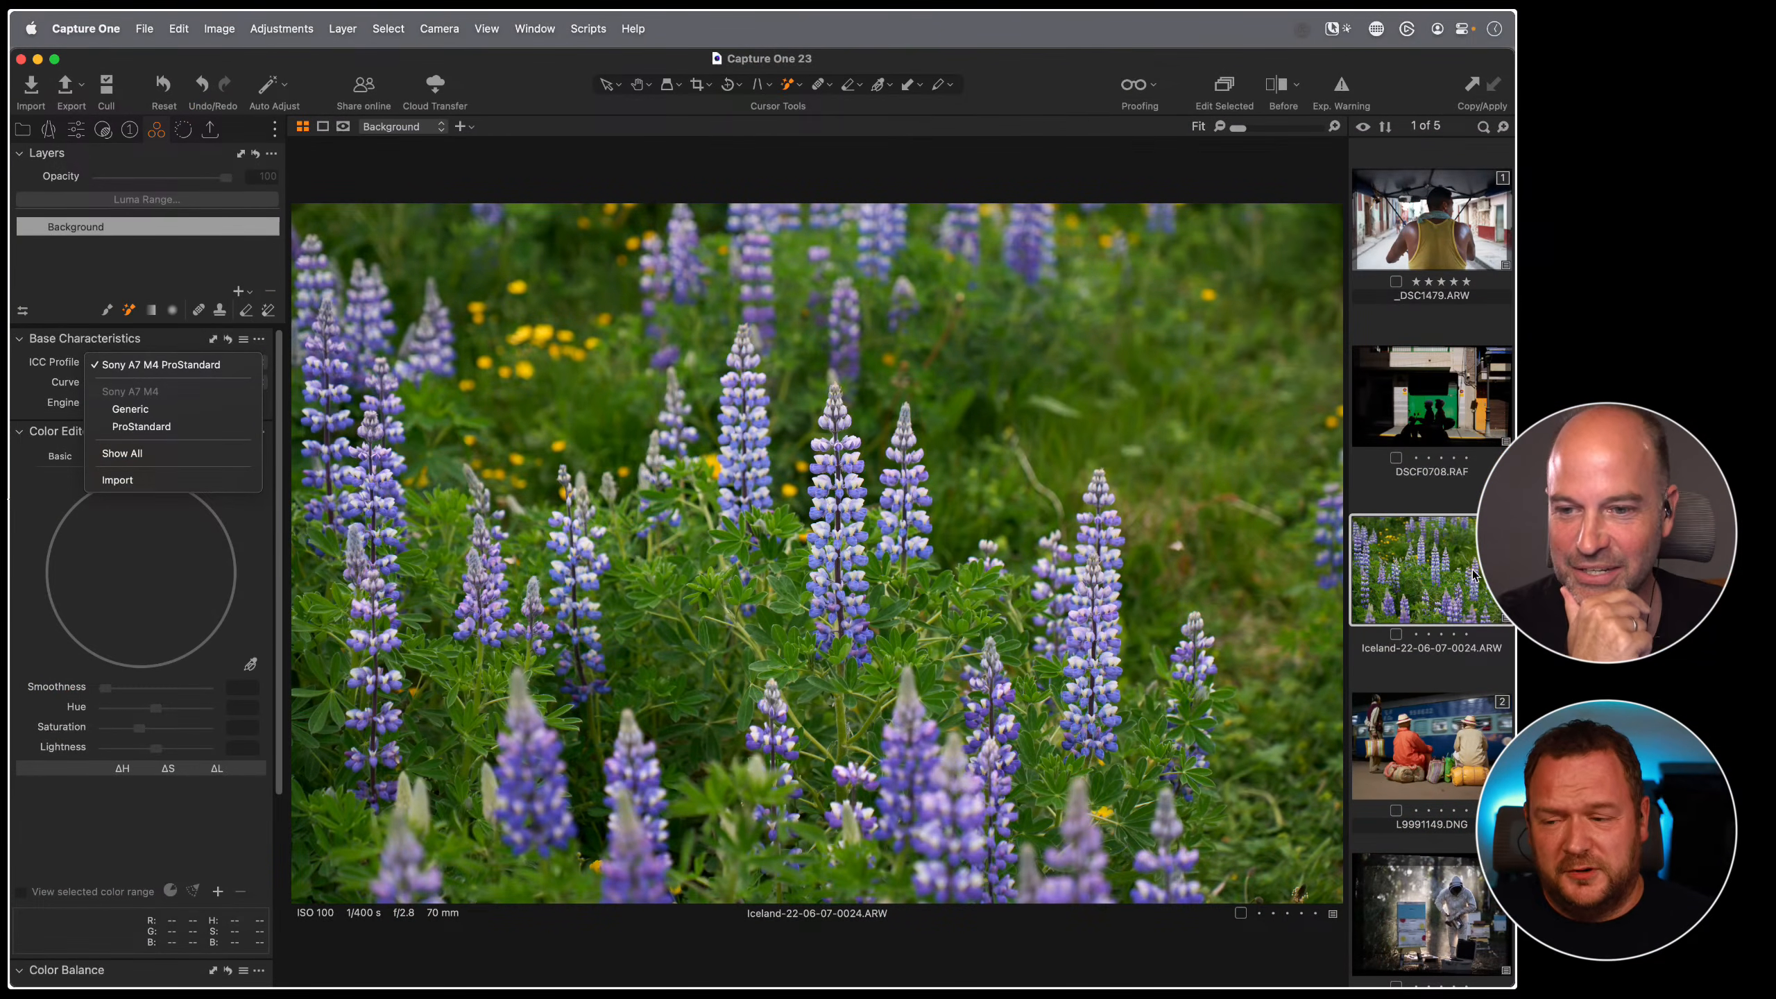
left_click(53, 175)
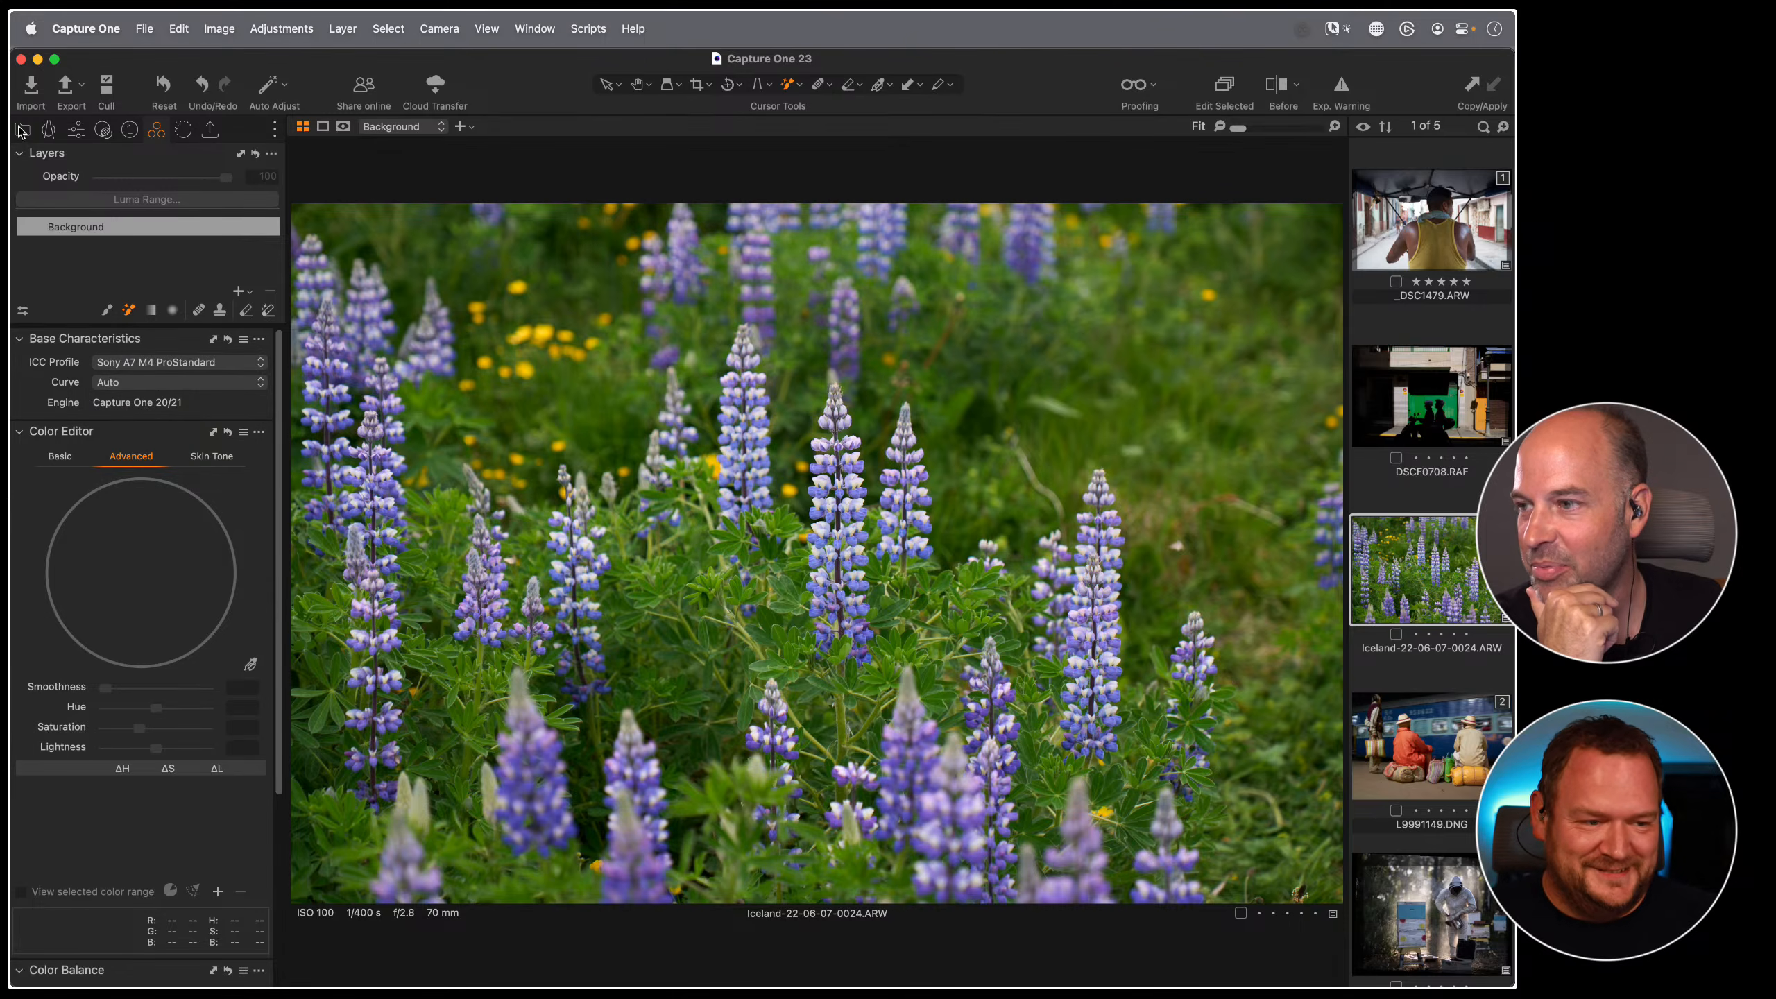
- Open the portrait in the Skin Tone album and pick the blue jacket as a color range in the advanced Color Editor
left_click(22, 130)
left_click(144, 550)
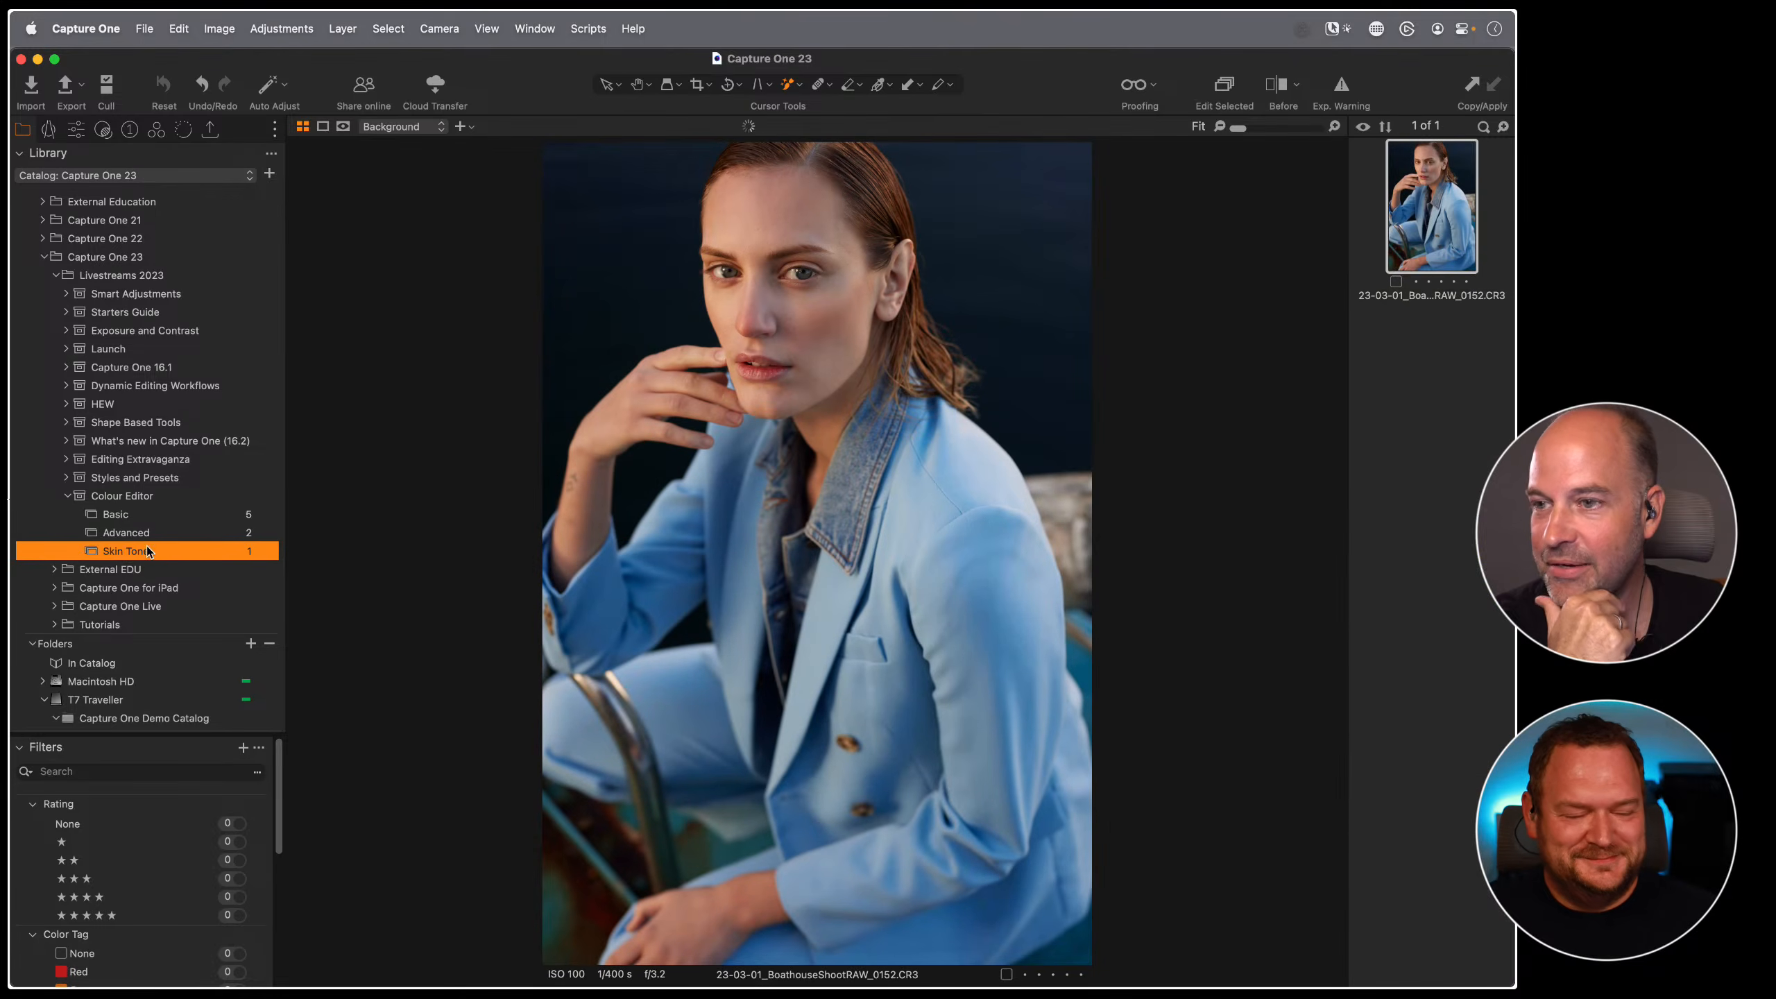
left_click(156, 130)
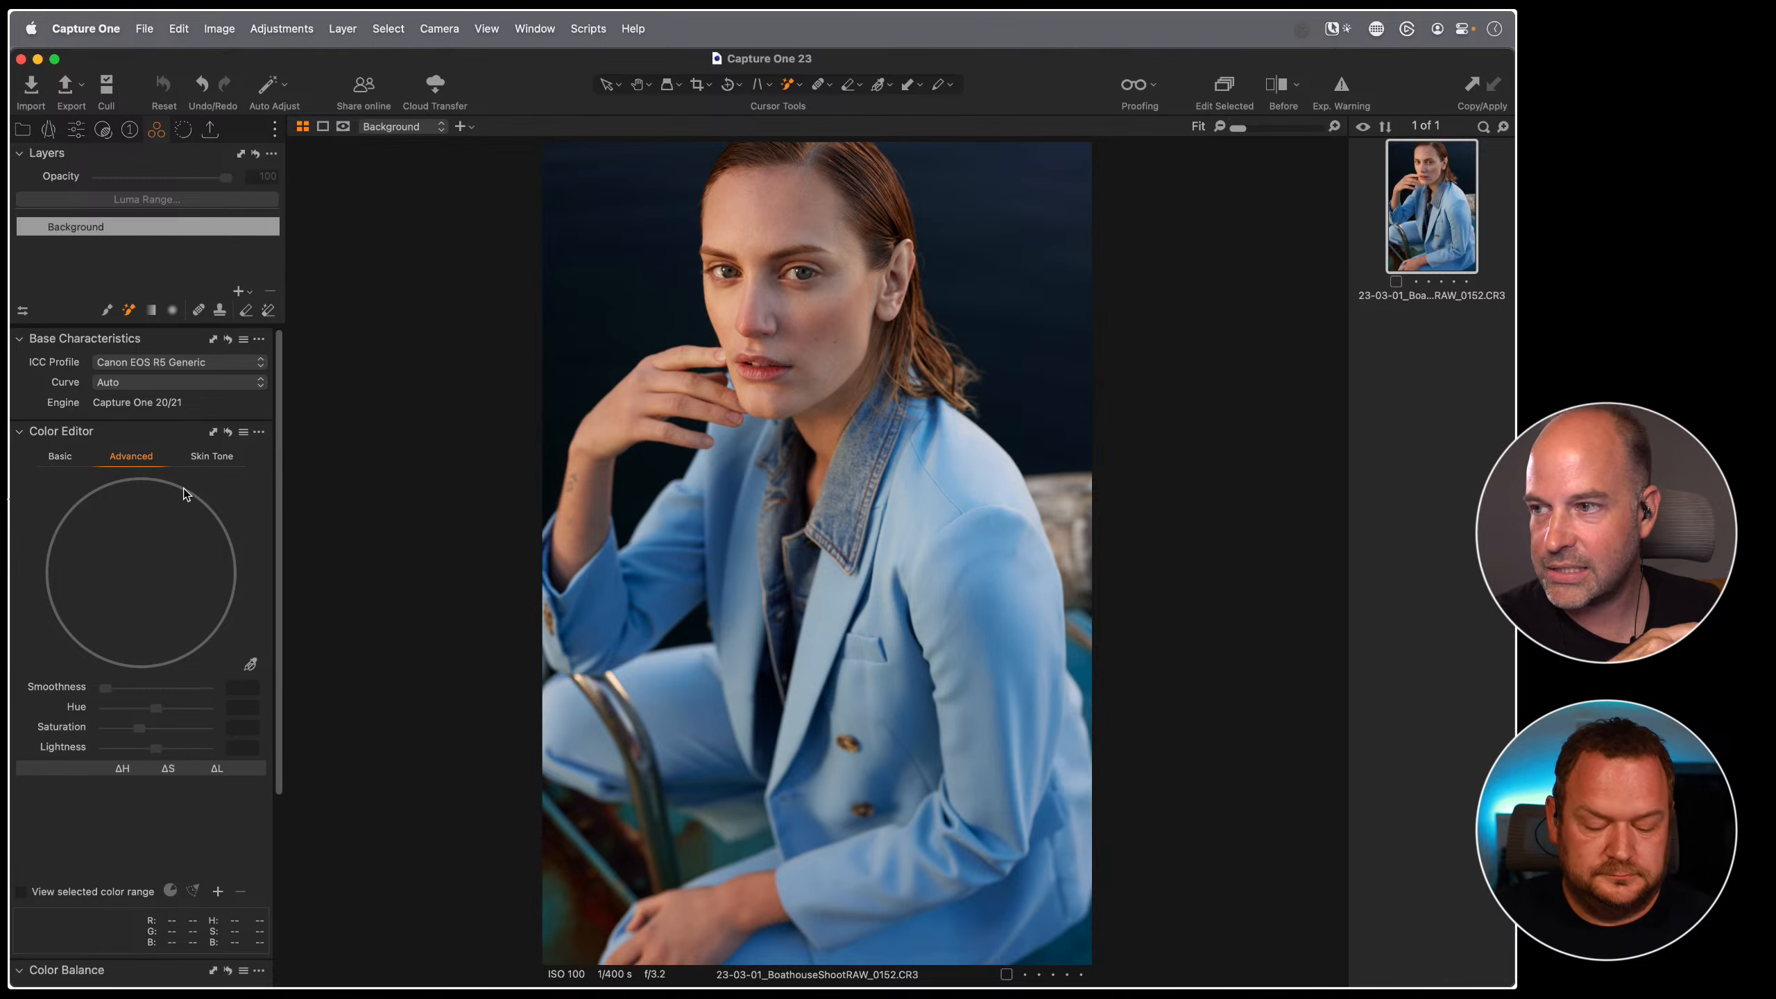
left_click(251, 664)
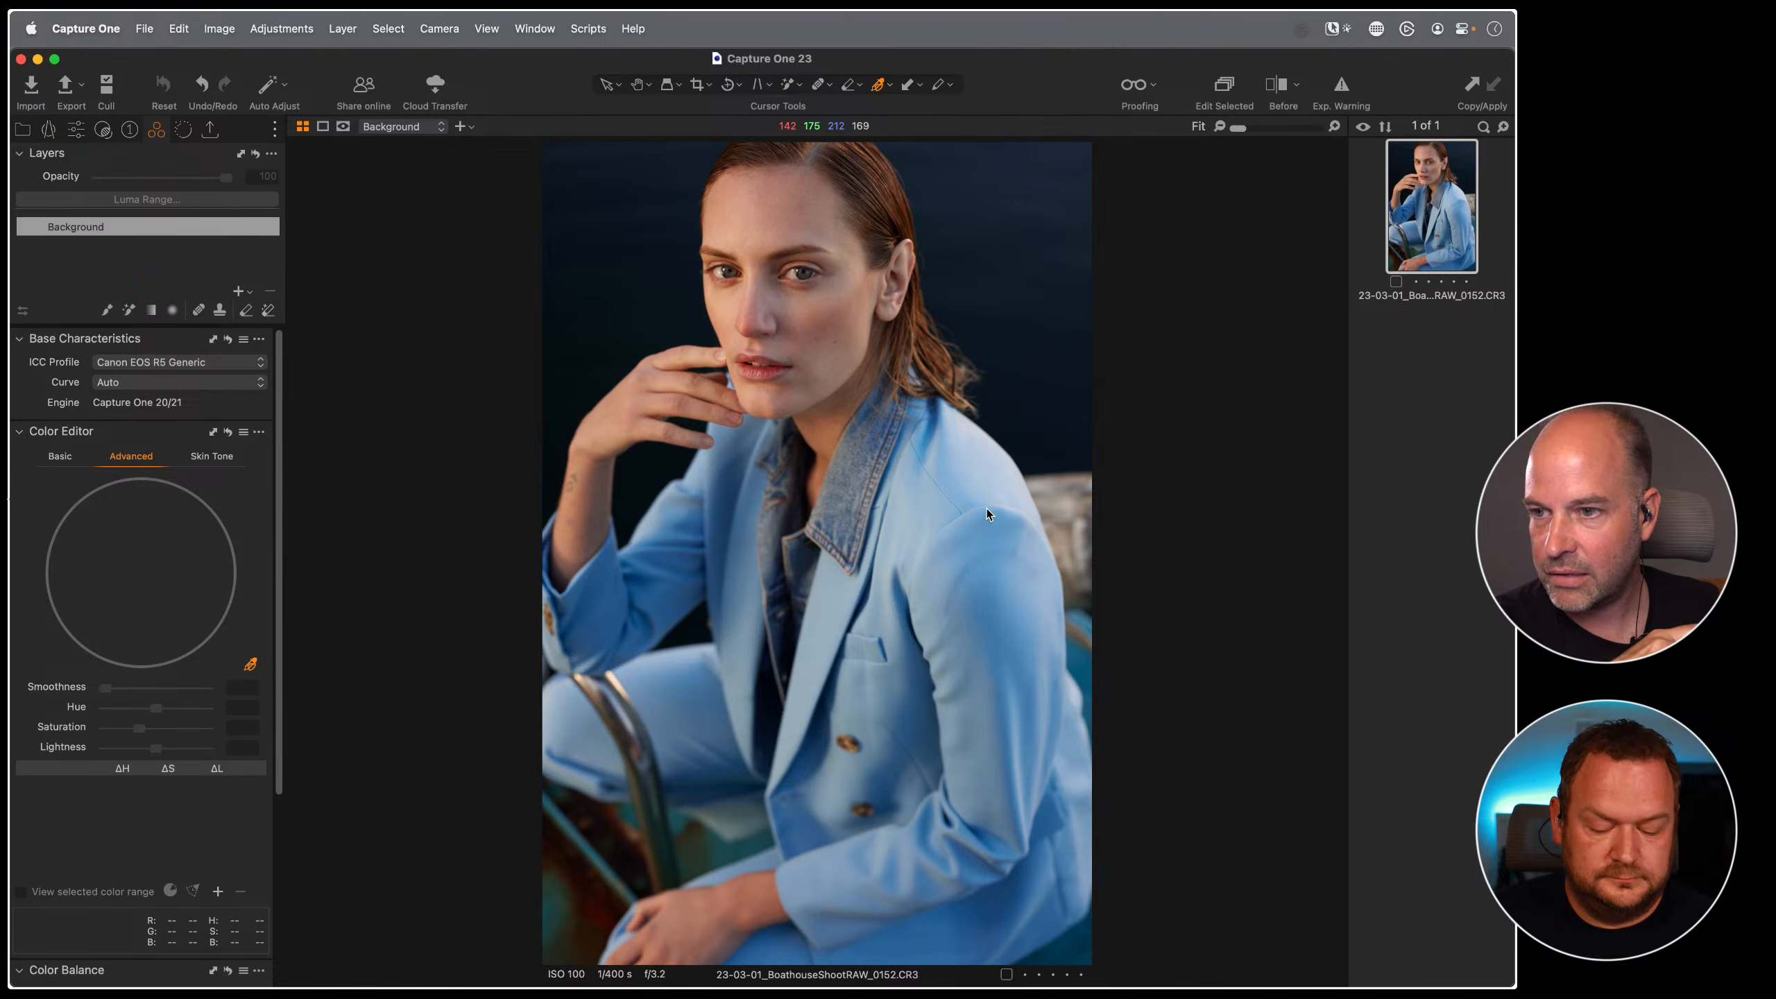
left_click(982, 553)
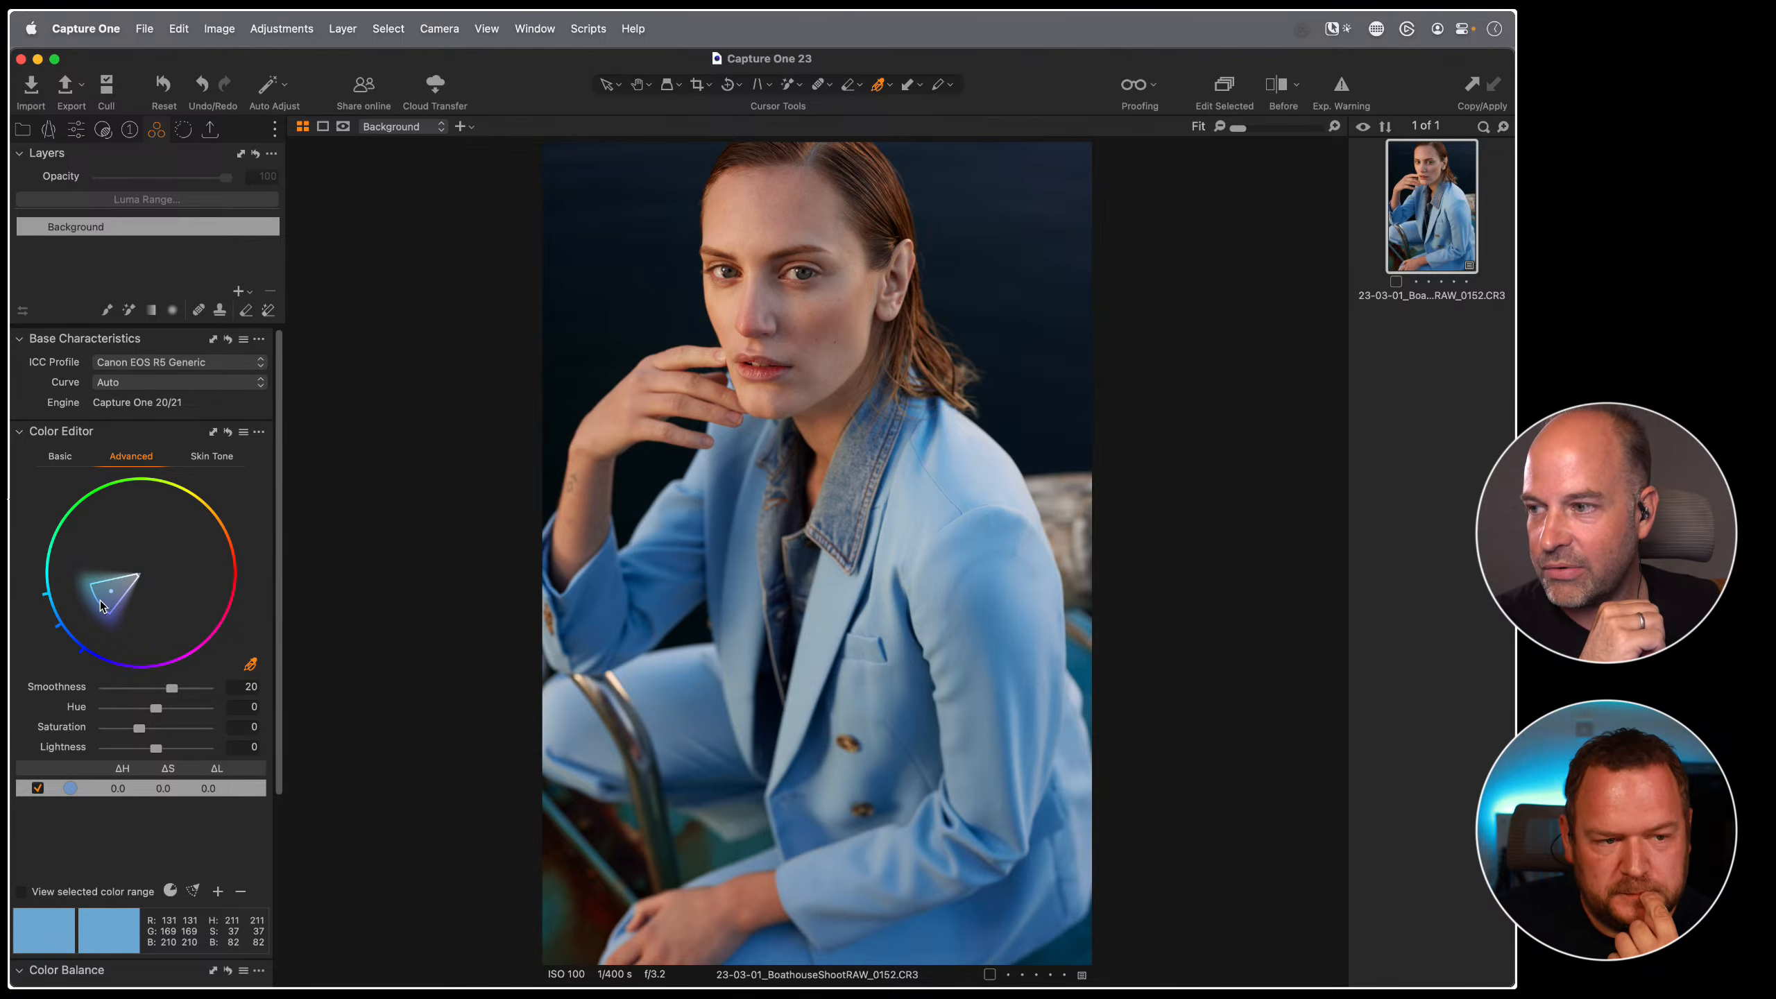
- Shift the center of the jacket's blue range on the color wheel and pick two further blue areas as additional color ranges
mouse_move(101, 603)
left_mouse_down()
mouse_move(129, 581)
mouse_move(87, 607)
mouse_move(106, 589)
left_mouse_up()
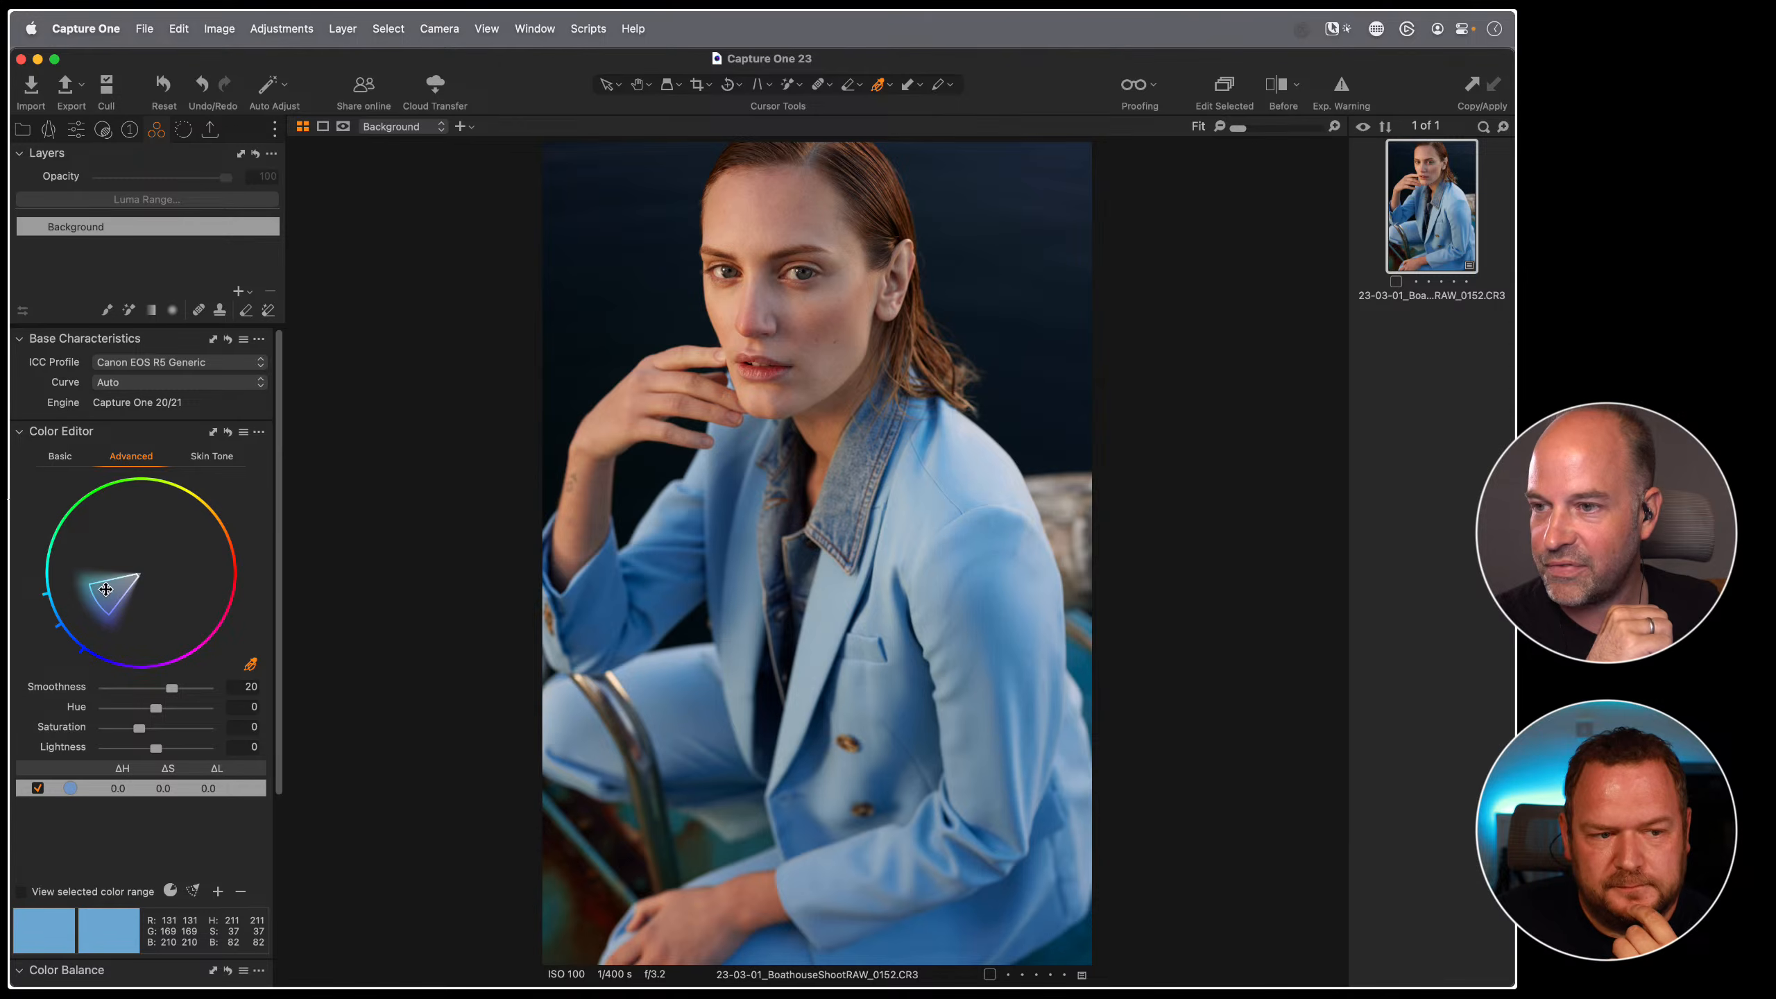
left_click(920, 501)
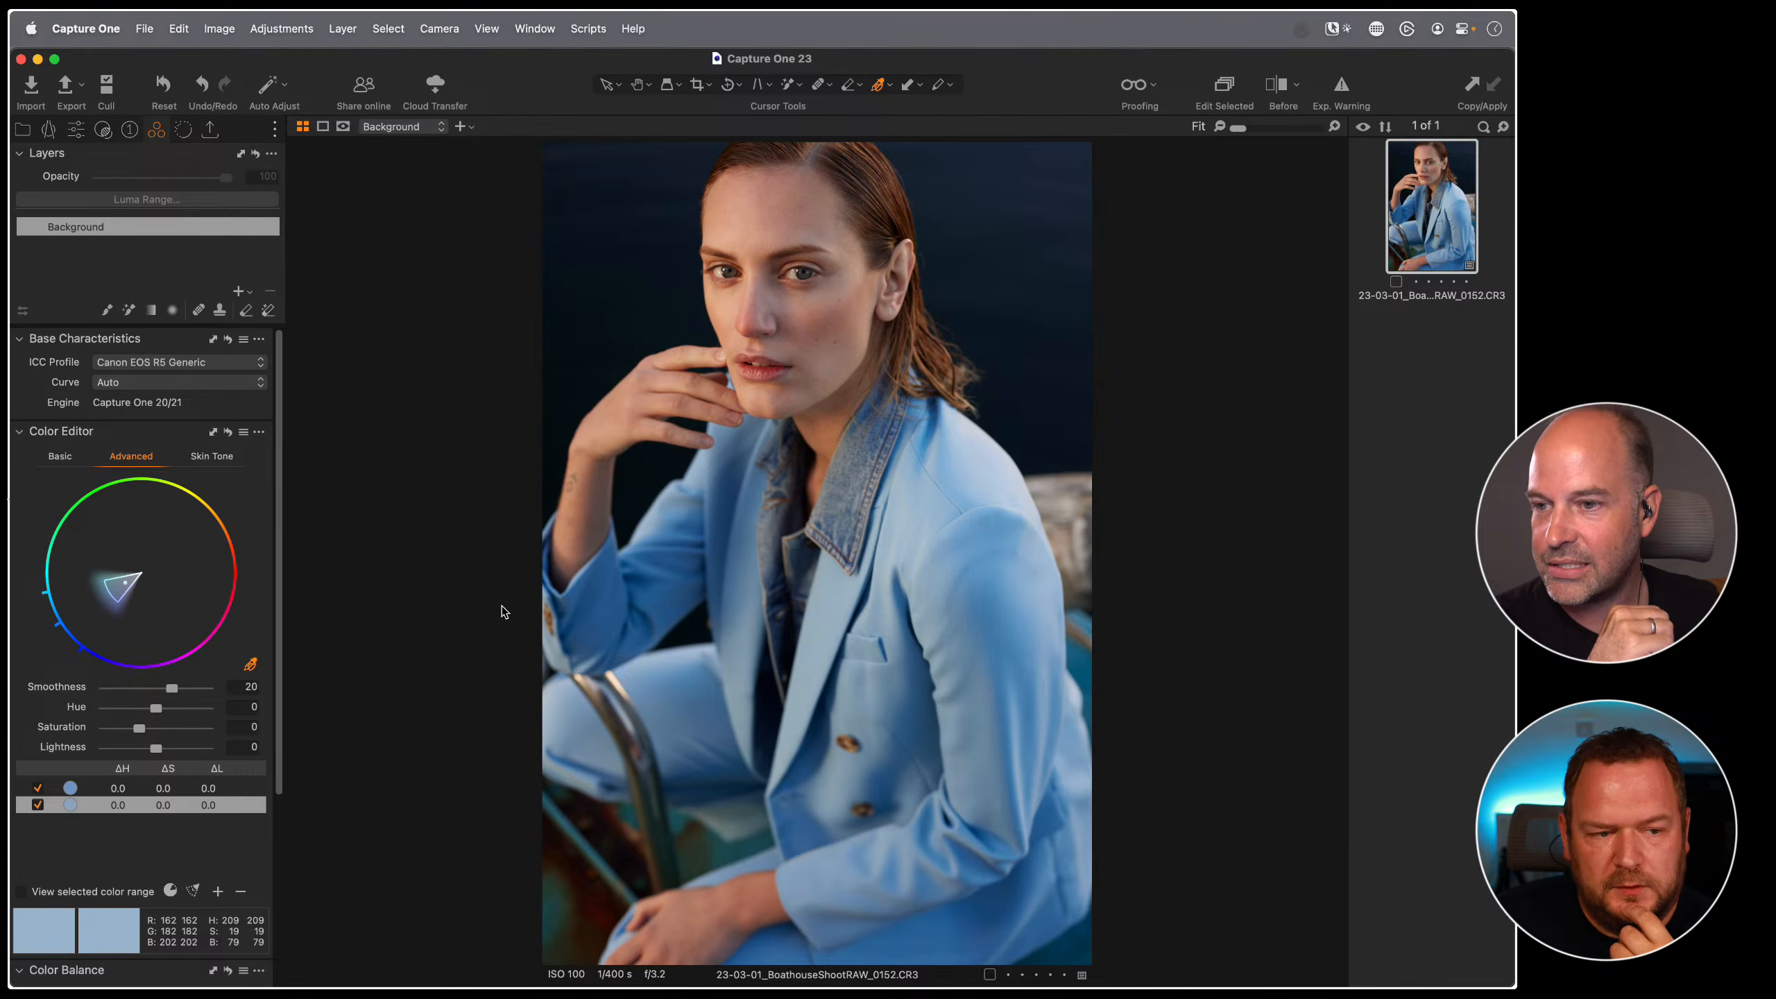
left_click(789, 810)
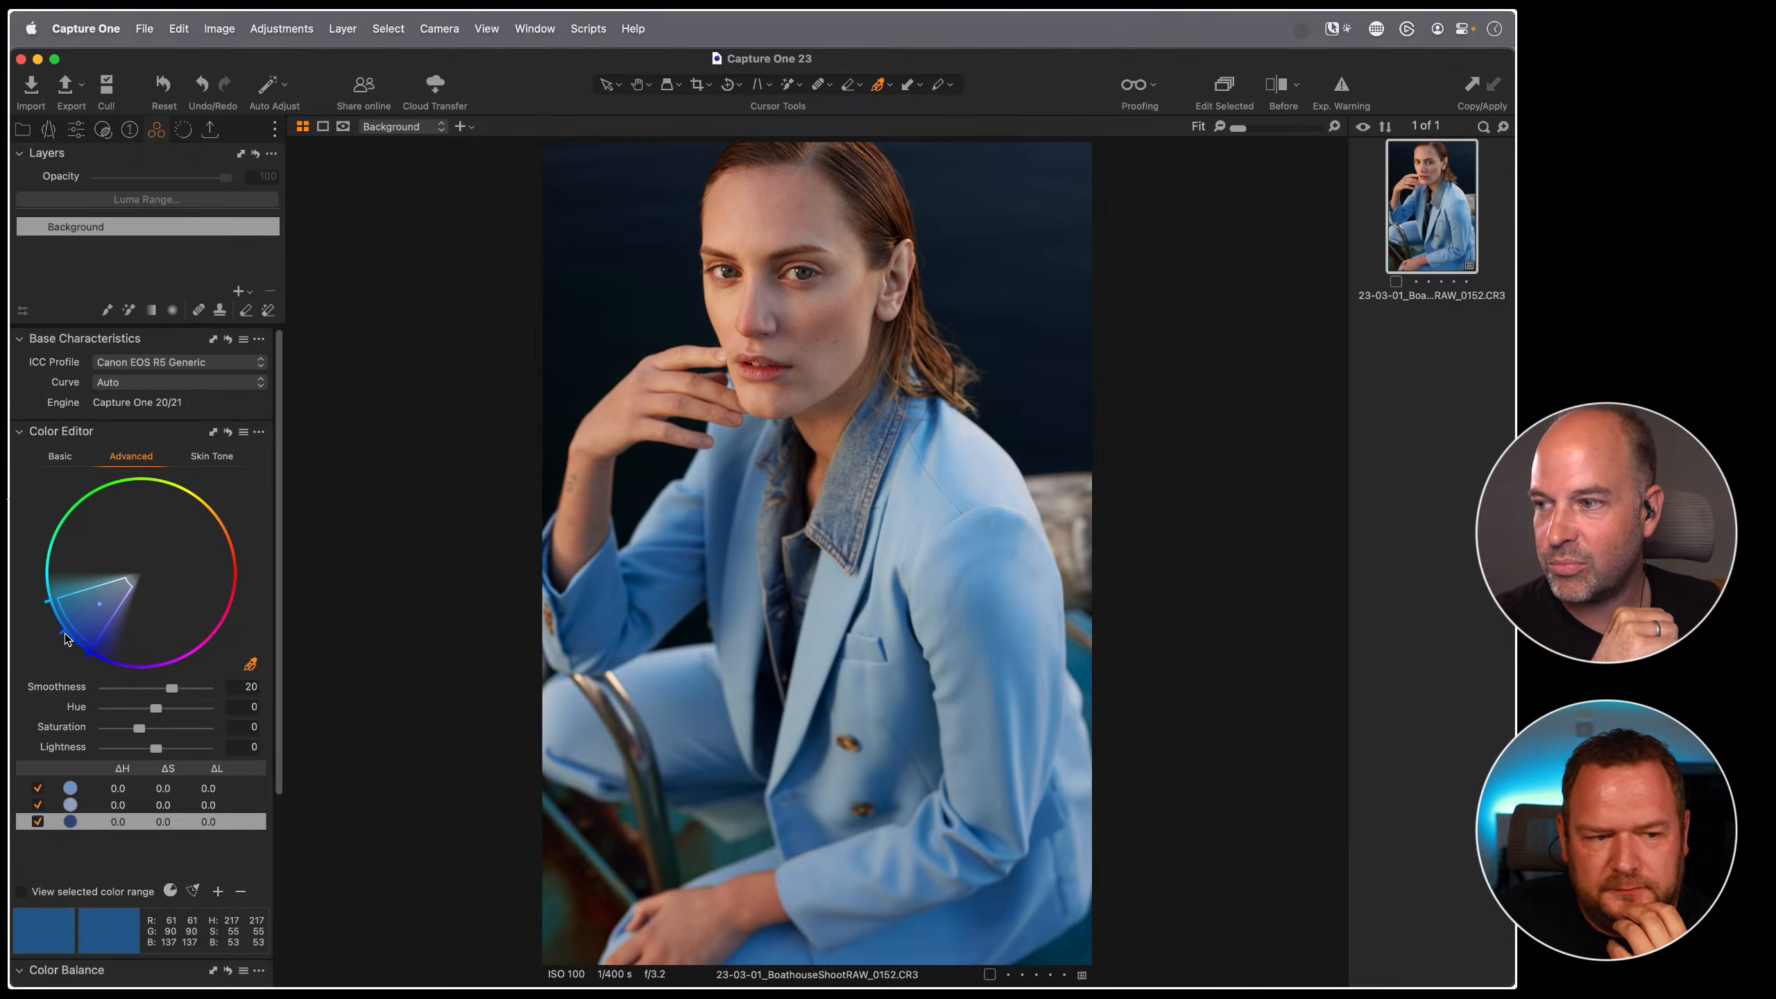
- Try a narrower and slightly wider saturation span for the dark blue range, and reset the Color Editor
left_click_drag(67, 639, 133, 612)
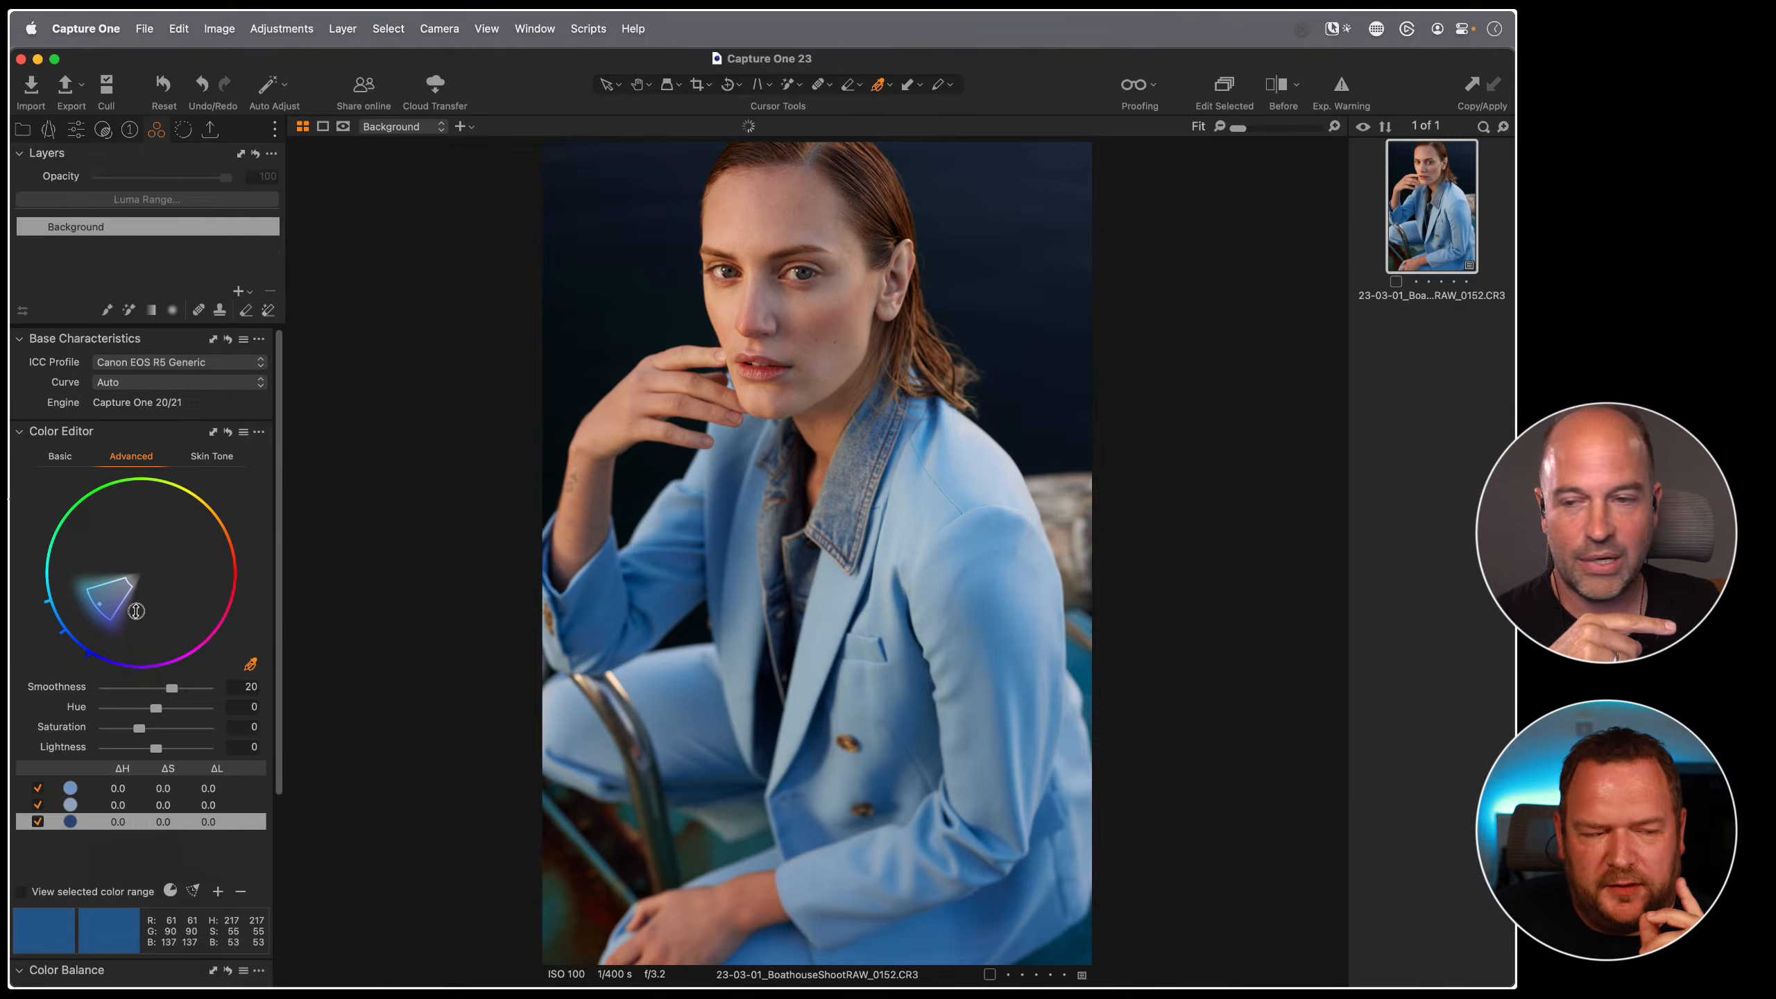
left_click_drag(108, 619, 98, 632)
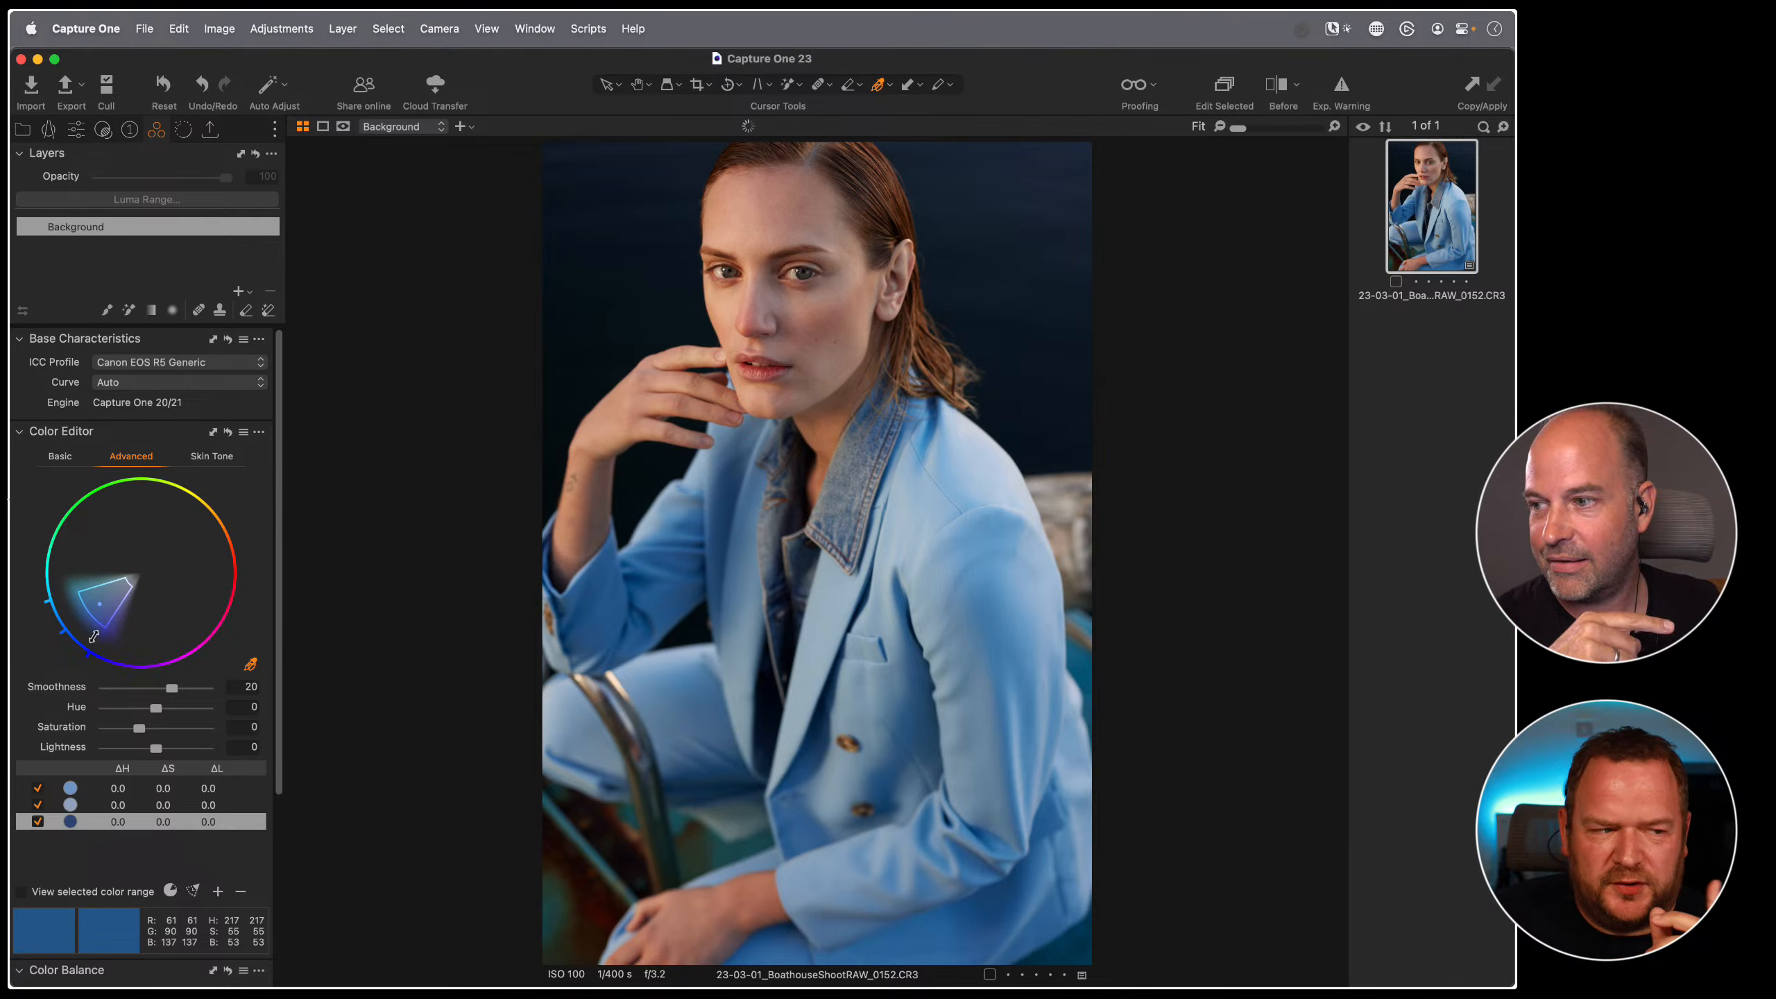
left_click(229, 432)
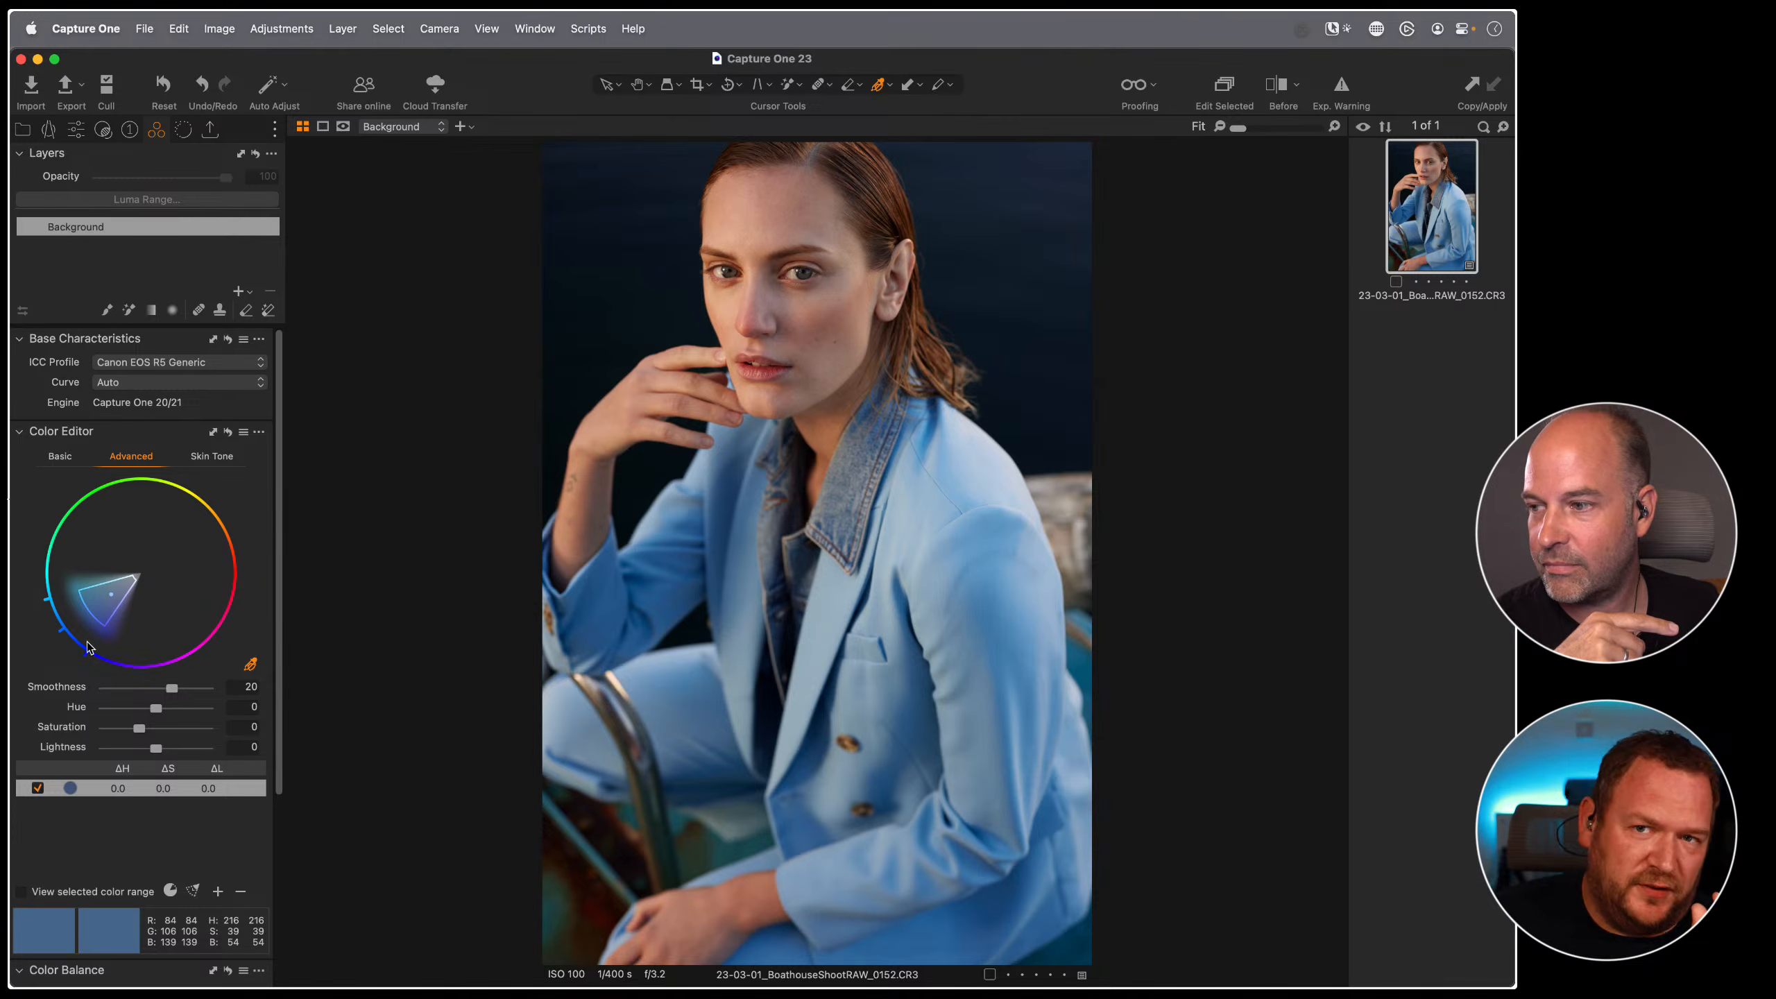
- Preview only the selected color range on the portrait and extend the jacket's blue range toward the color wheel's outer edge
left_click(21, 891)
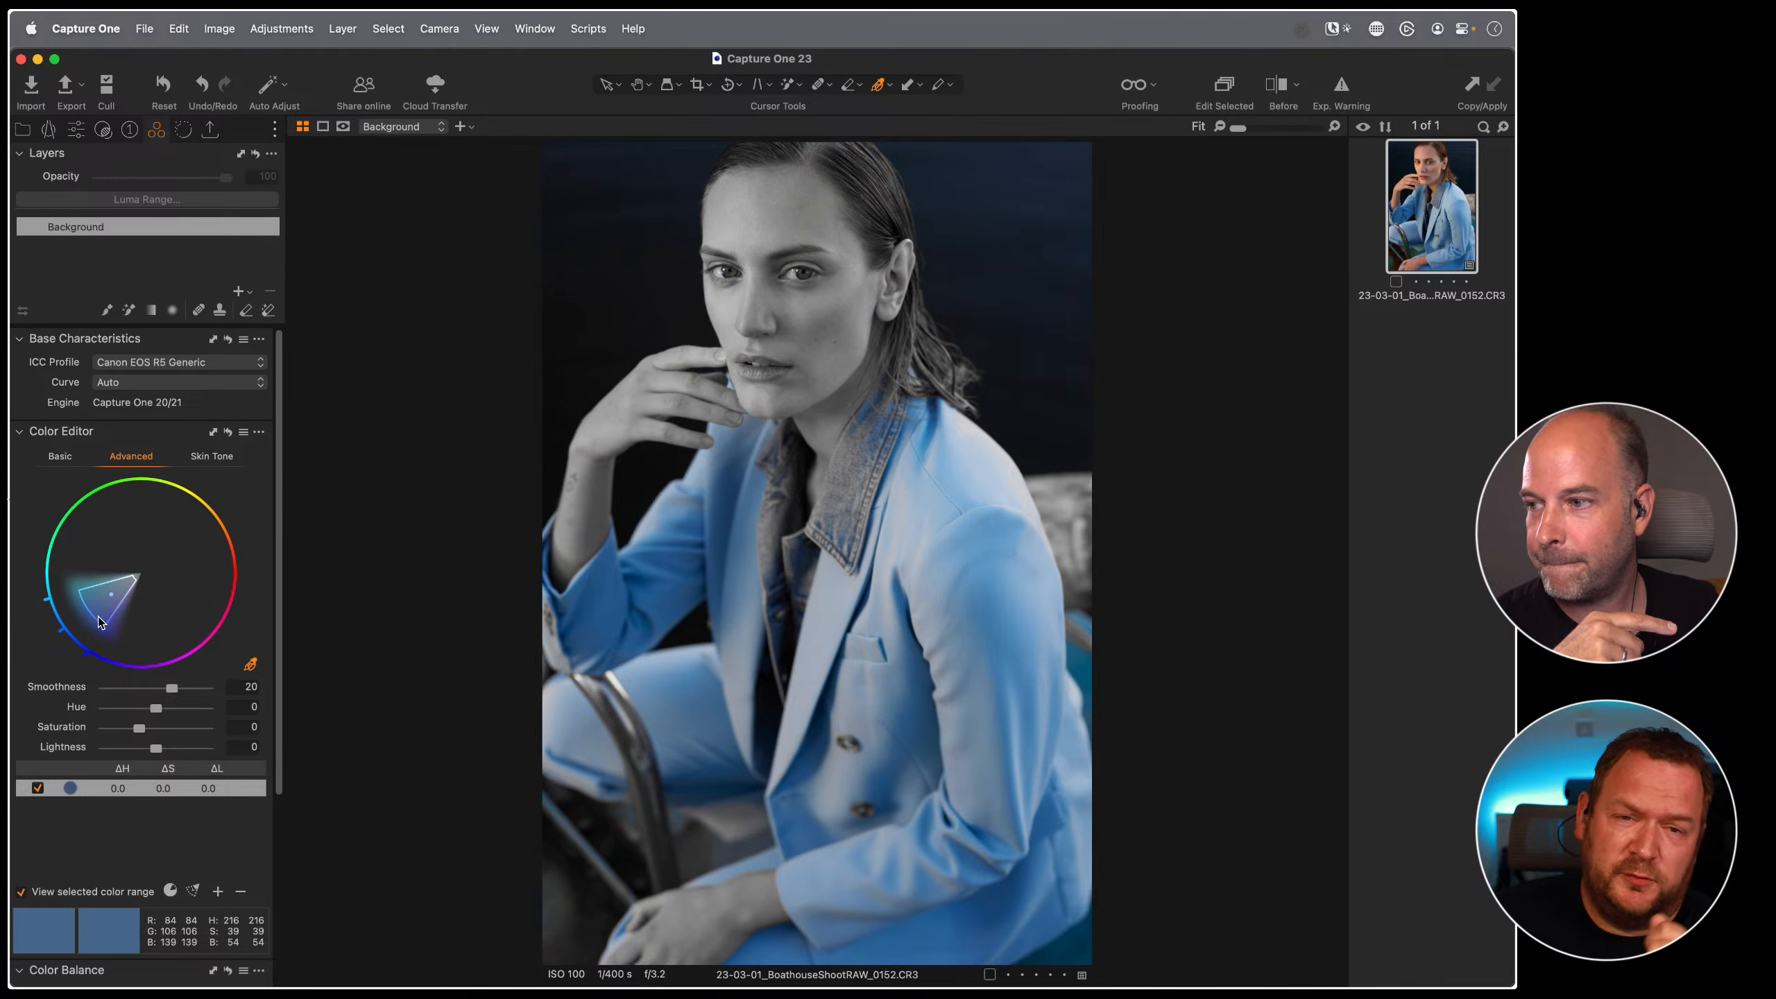
left_click_drag(100, 622, 58, 645)
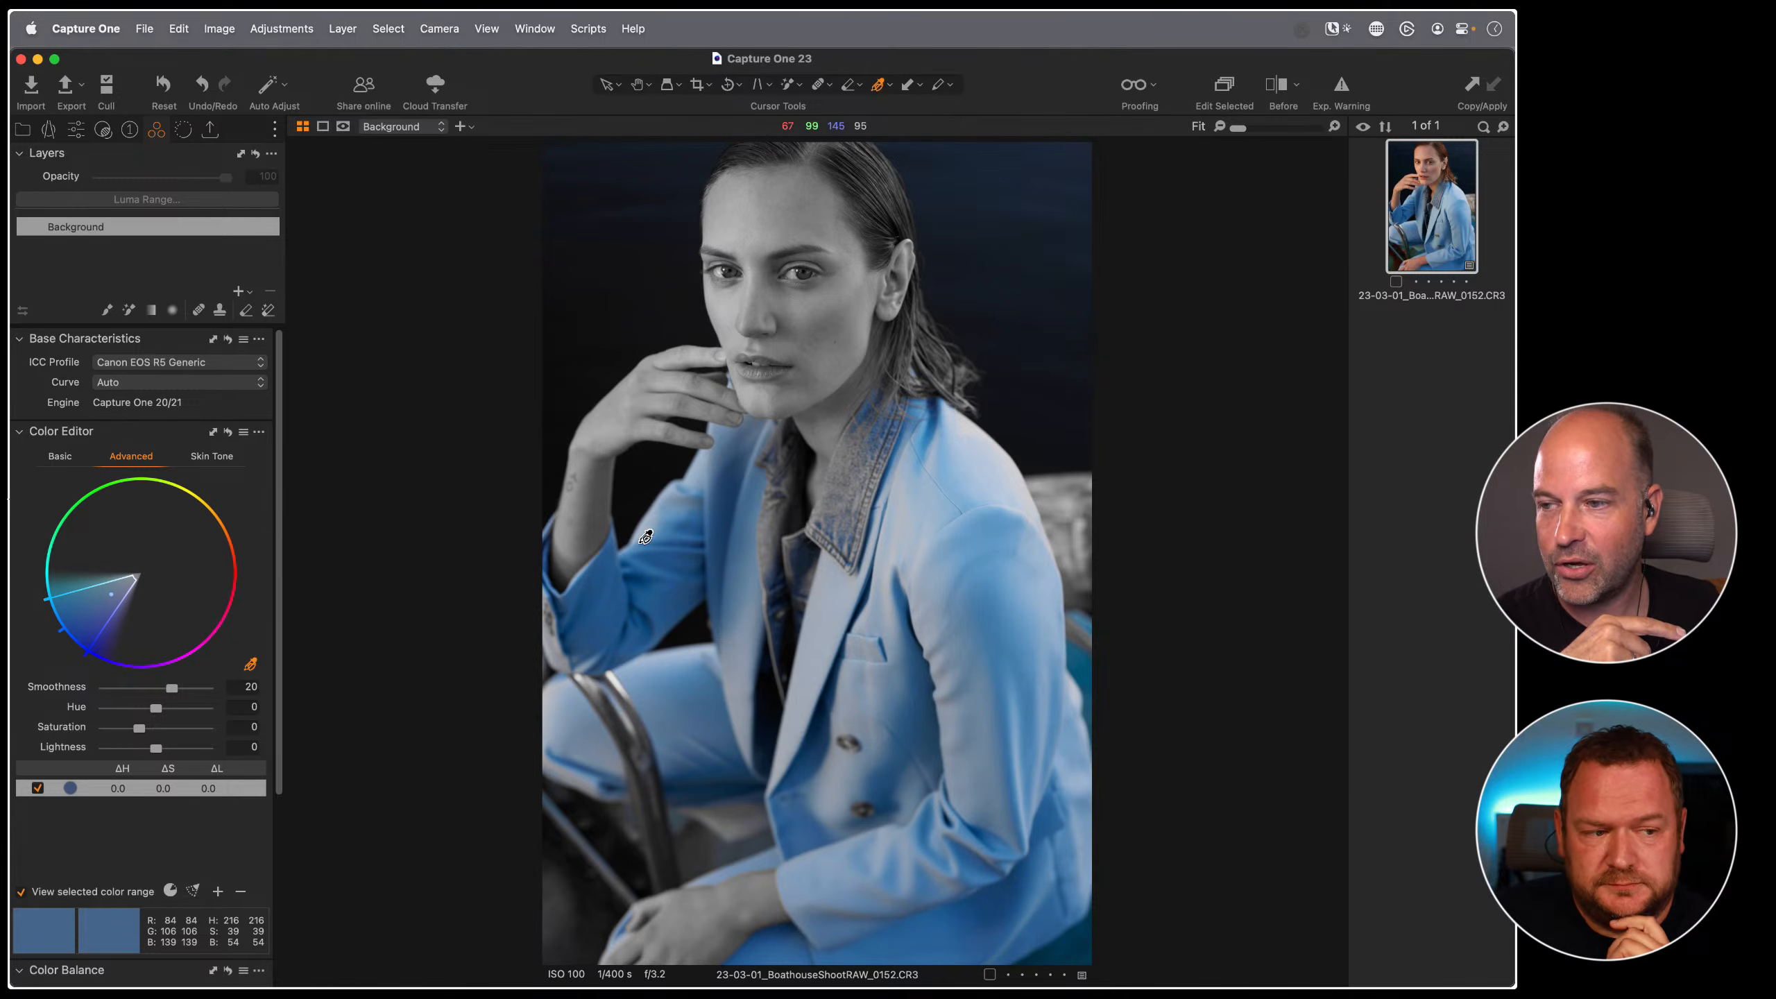
left_click_drag(97, 636, 61, 658)
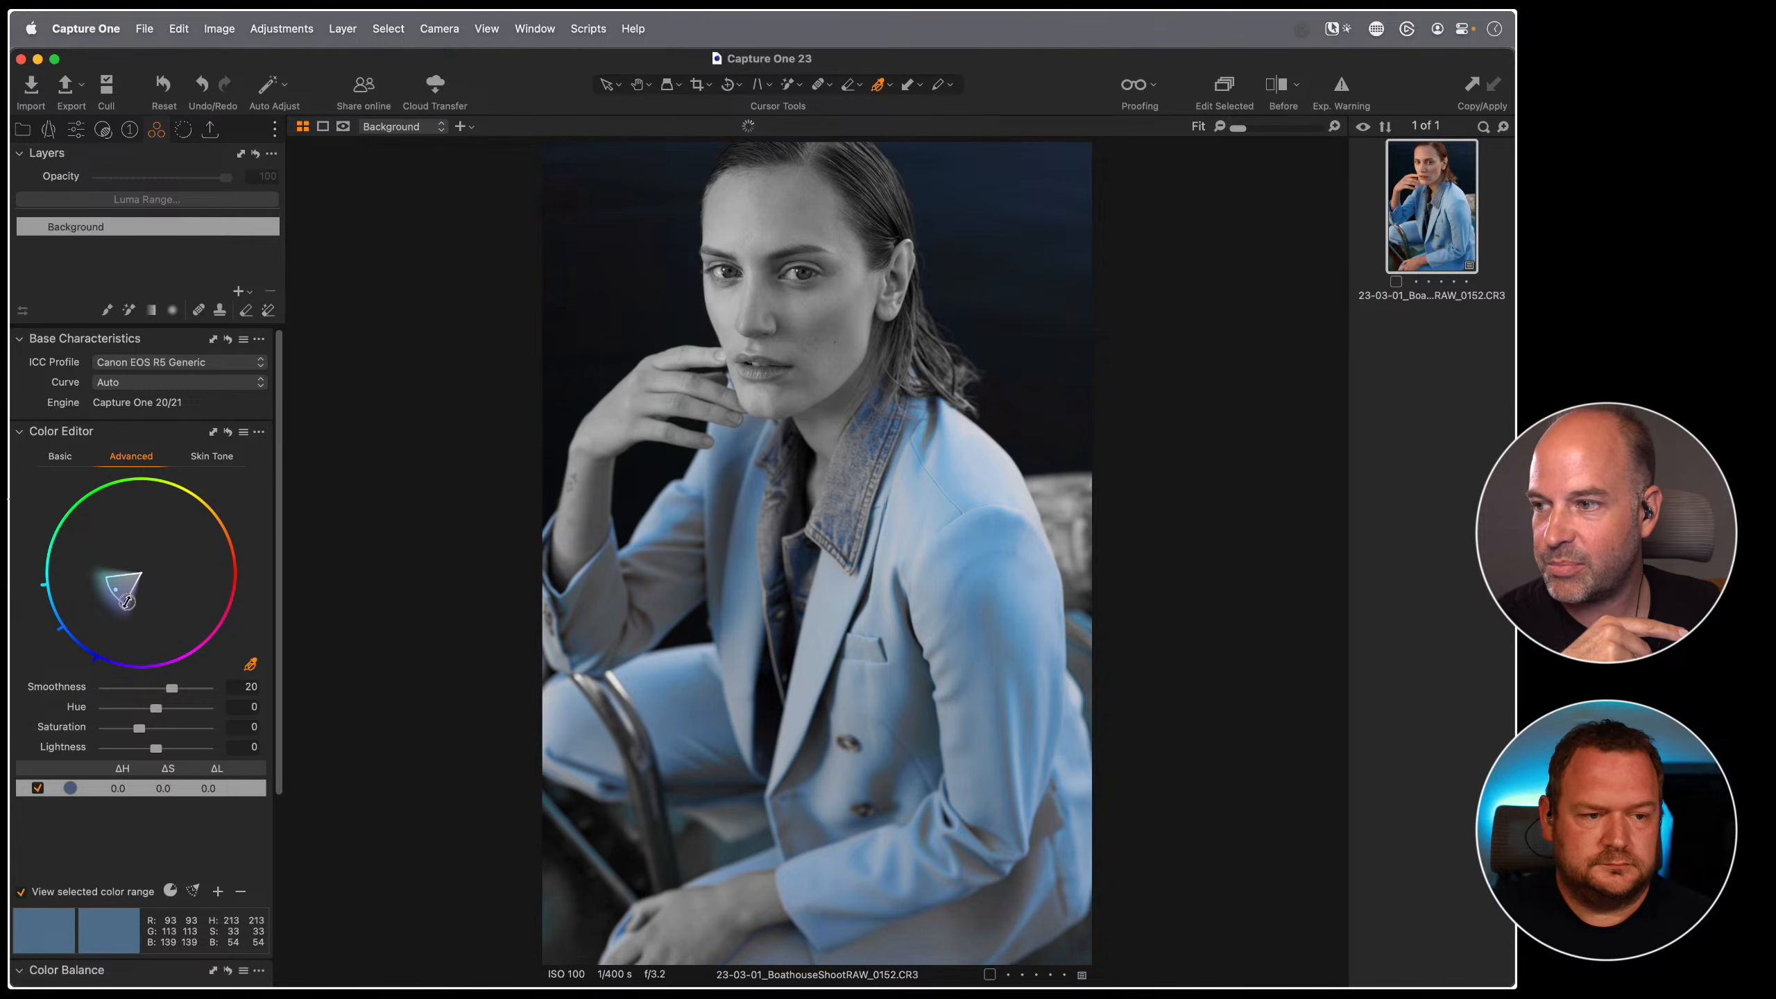
- Shift the blue range's center toward less saturated tones, widen its saturation span to the wheel's edge, and reset the Color Editor
left_click_drag(54, 646, 78, 614)
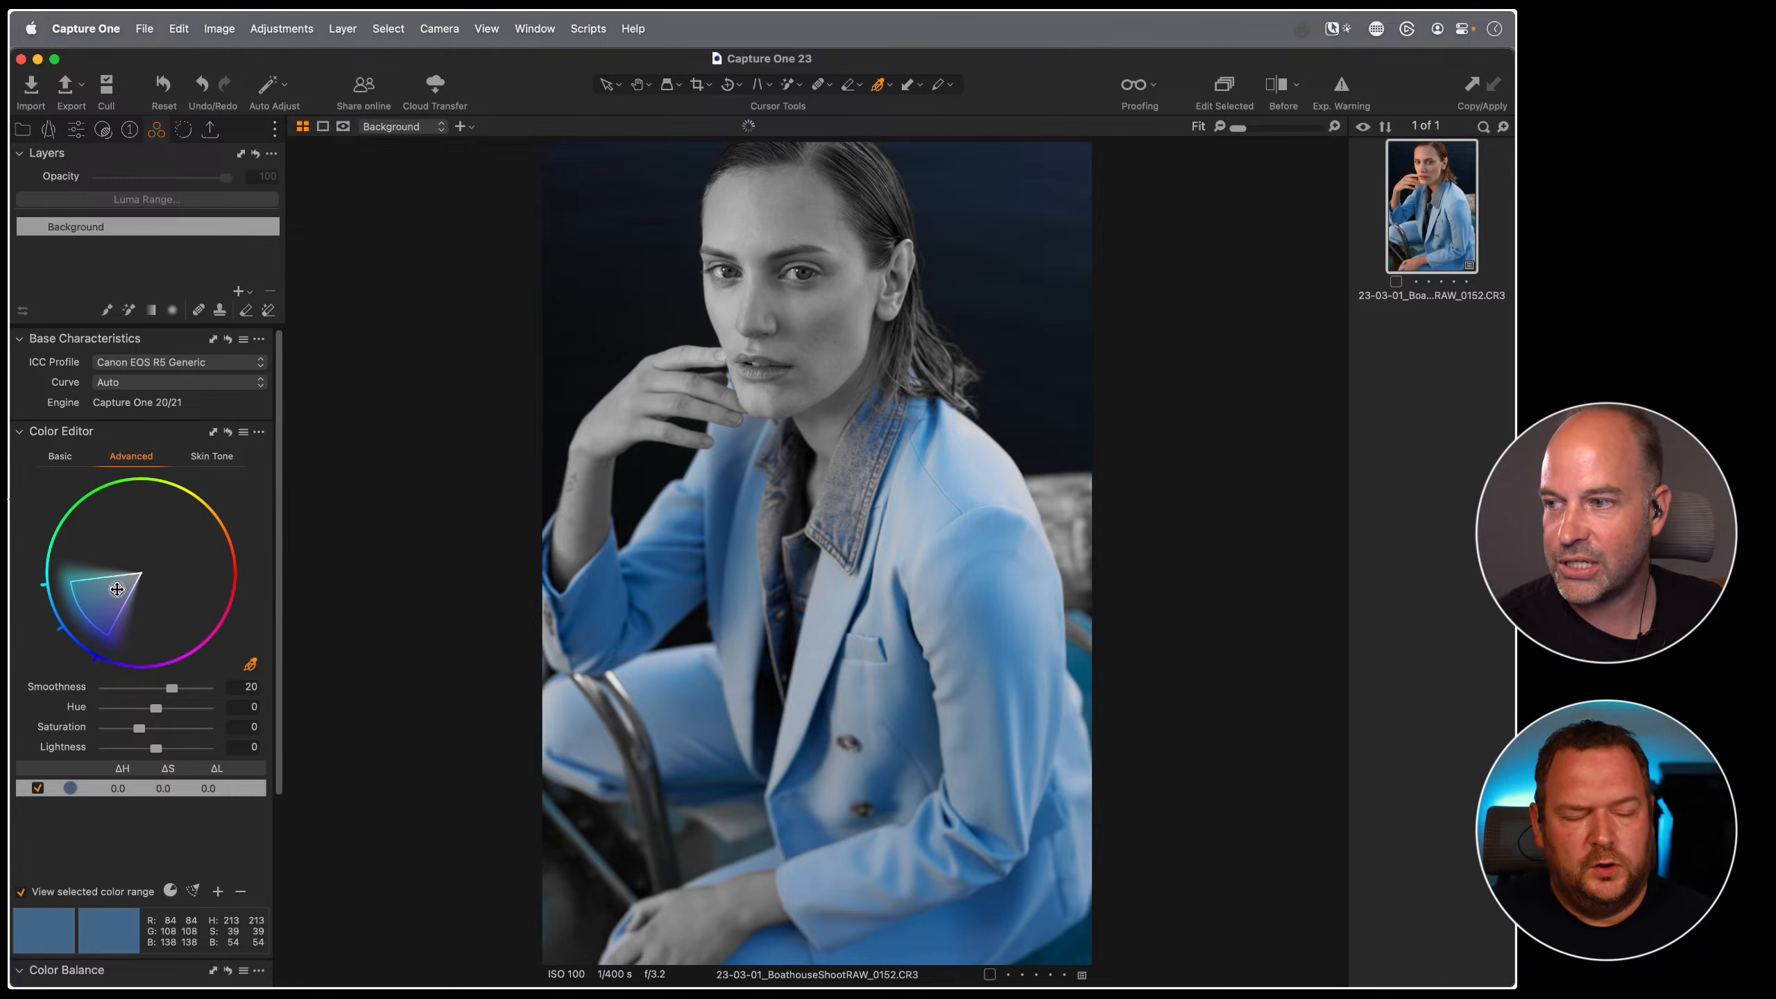
left_click(122, 582)
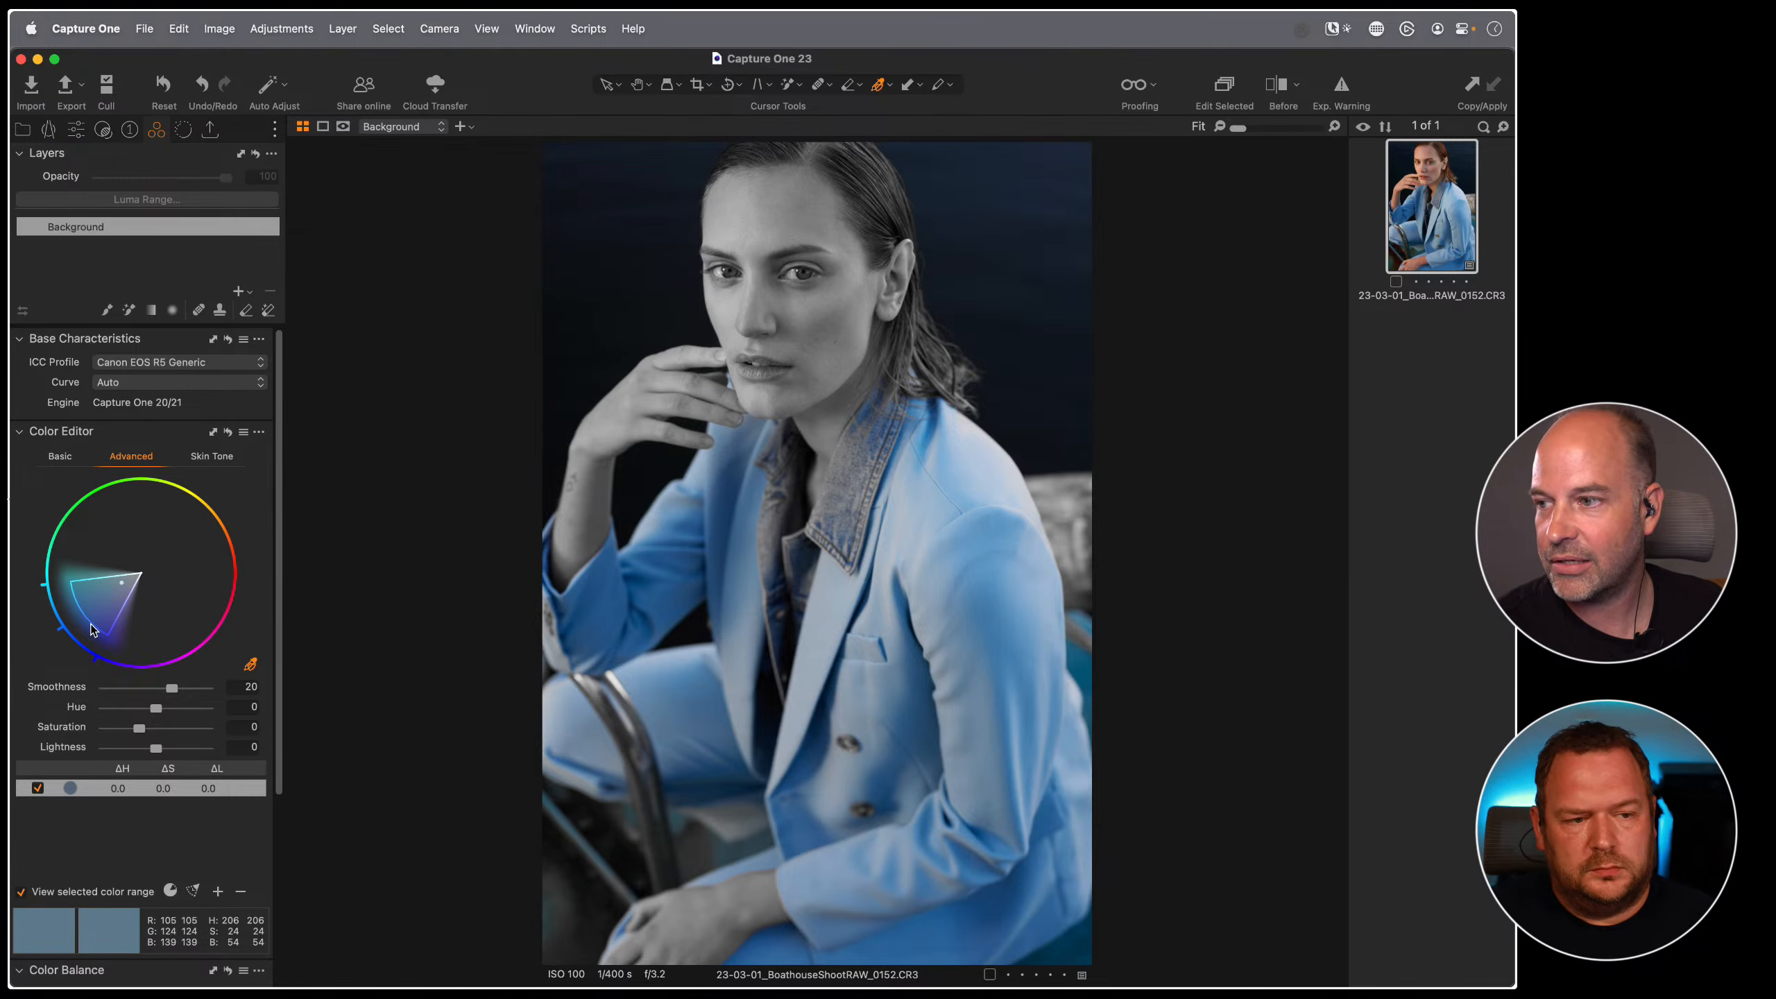
left_click_drag(92, 630, 99, 645)
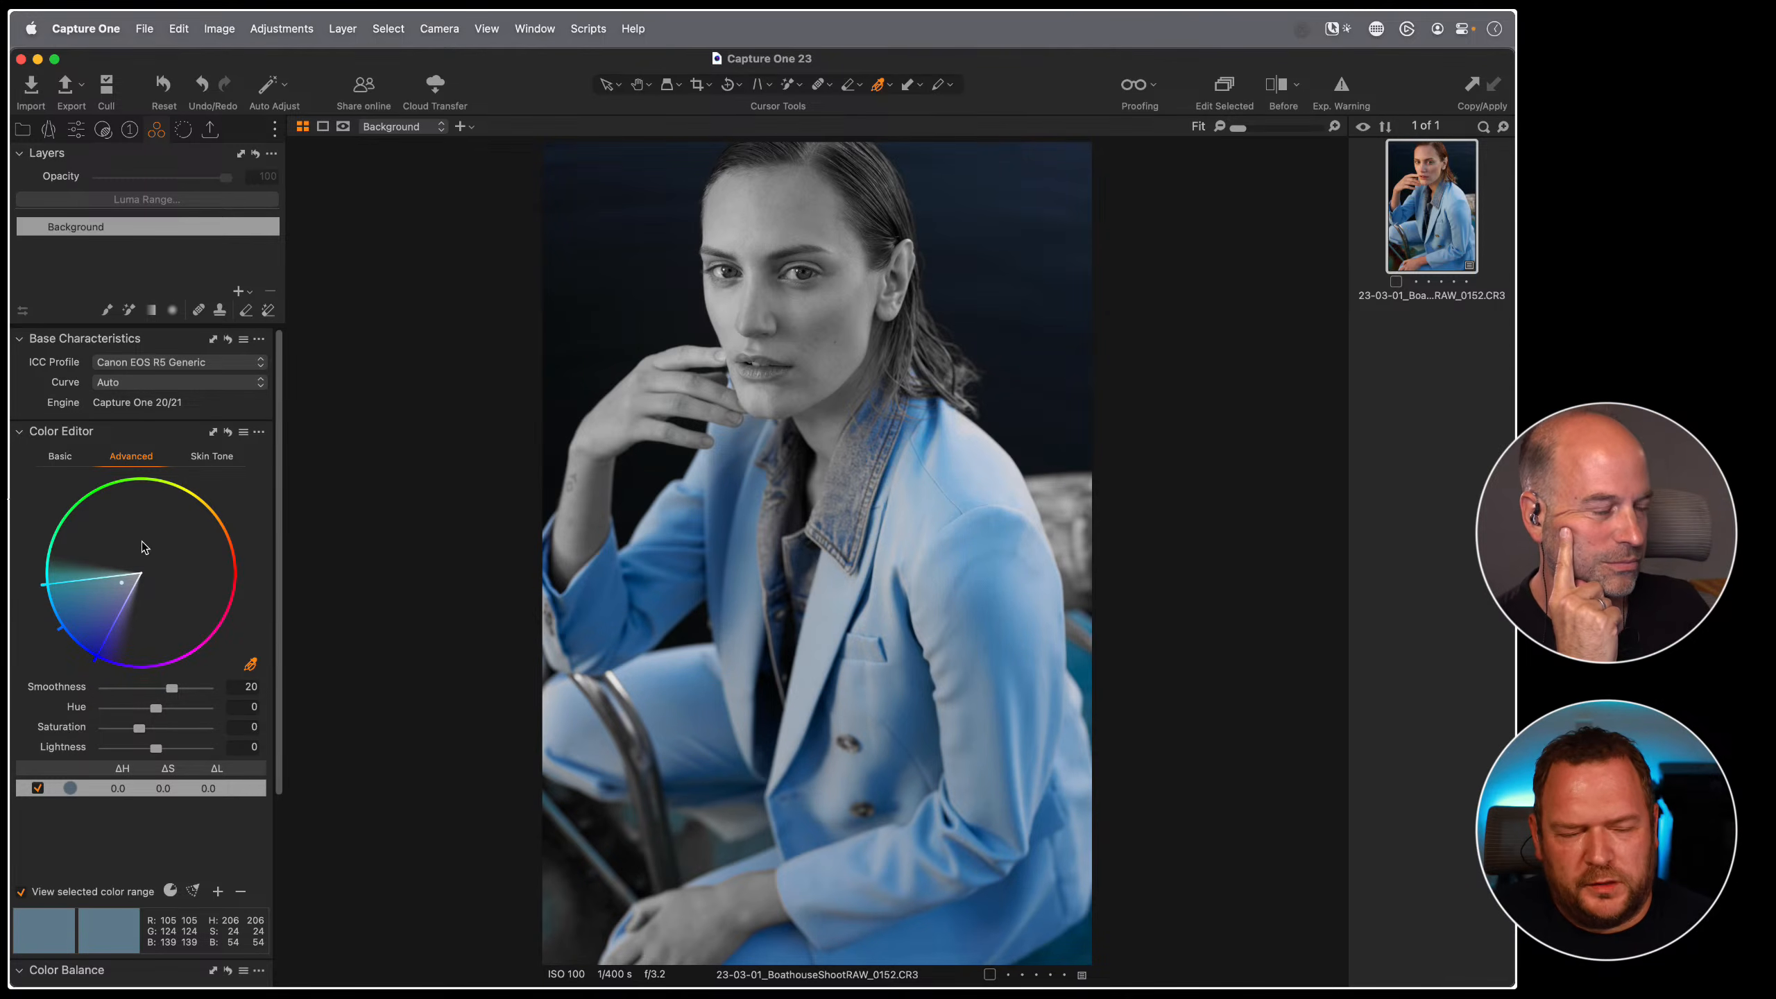
left_click(228, 432)
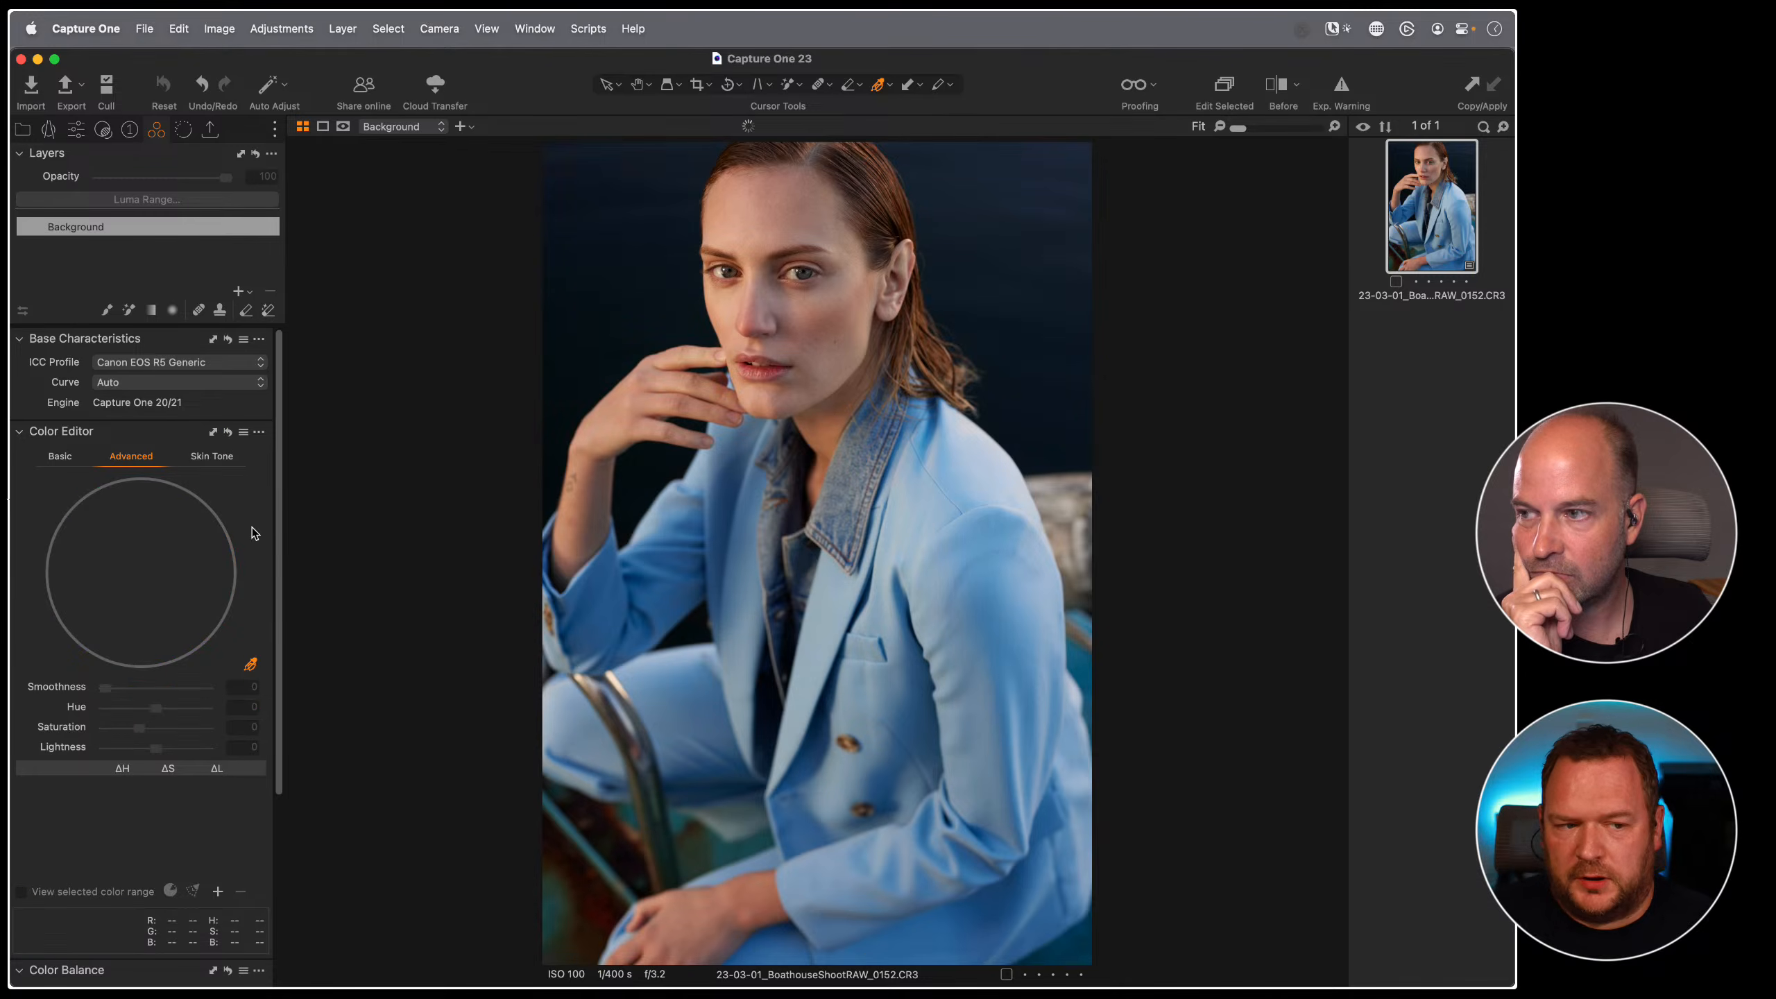
- Sample the blue jacket for an advanced colour edit, reset that sample, and pick a deeper blue from the jacket's sleeve instead
left_click(912, 511)
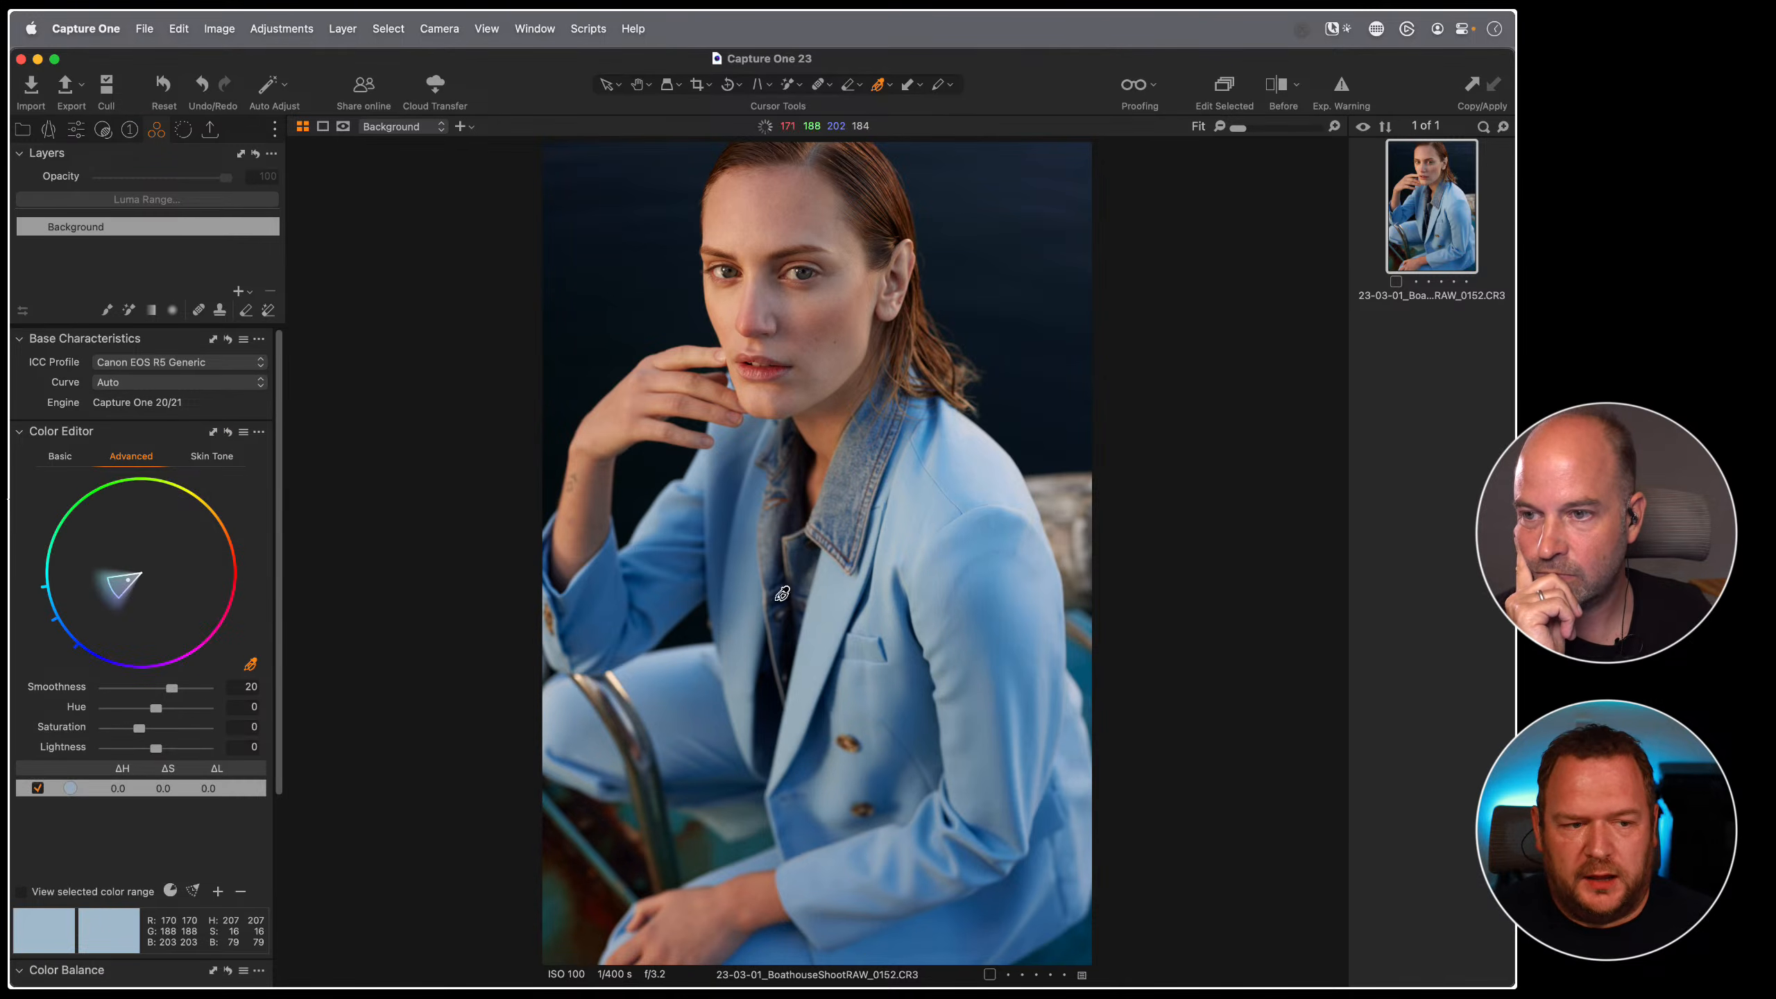
left_click(229, 432)
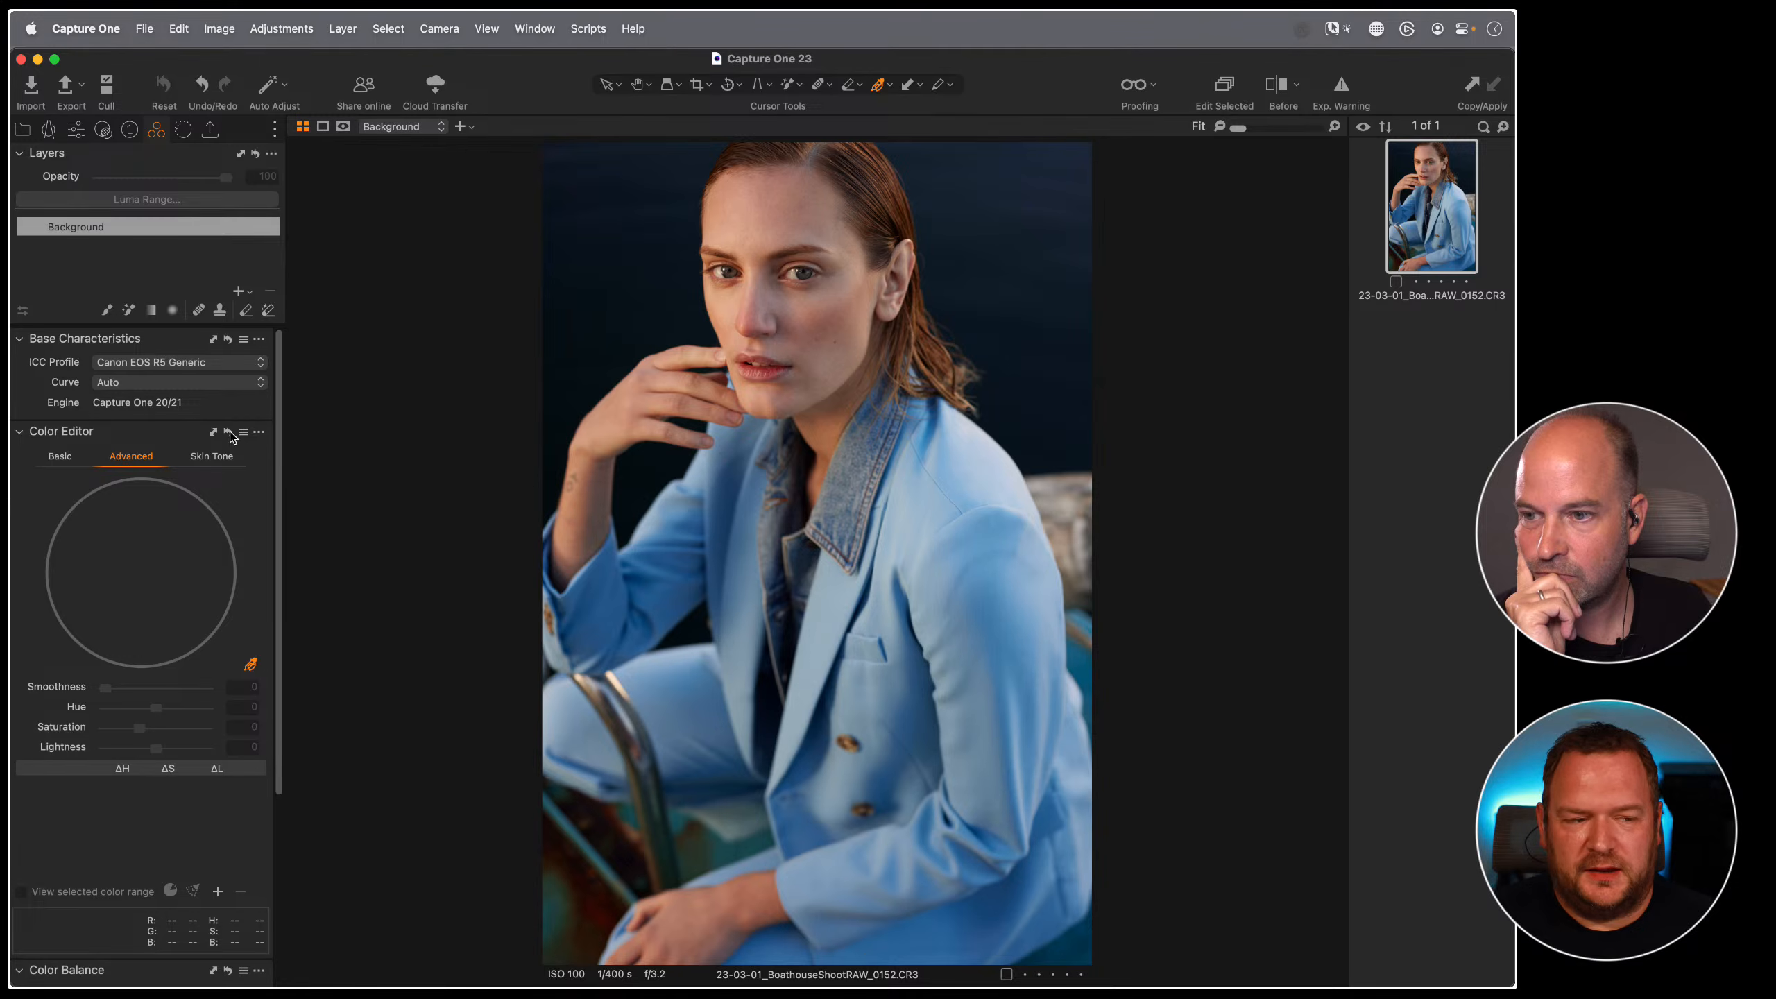
left_click(972, 606)
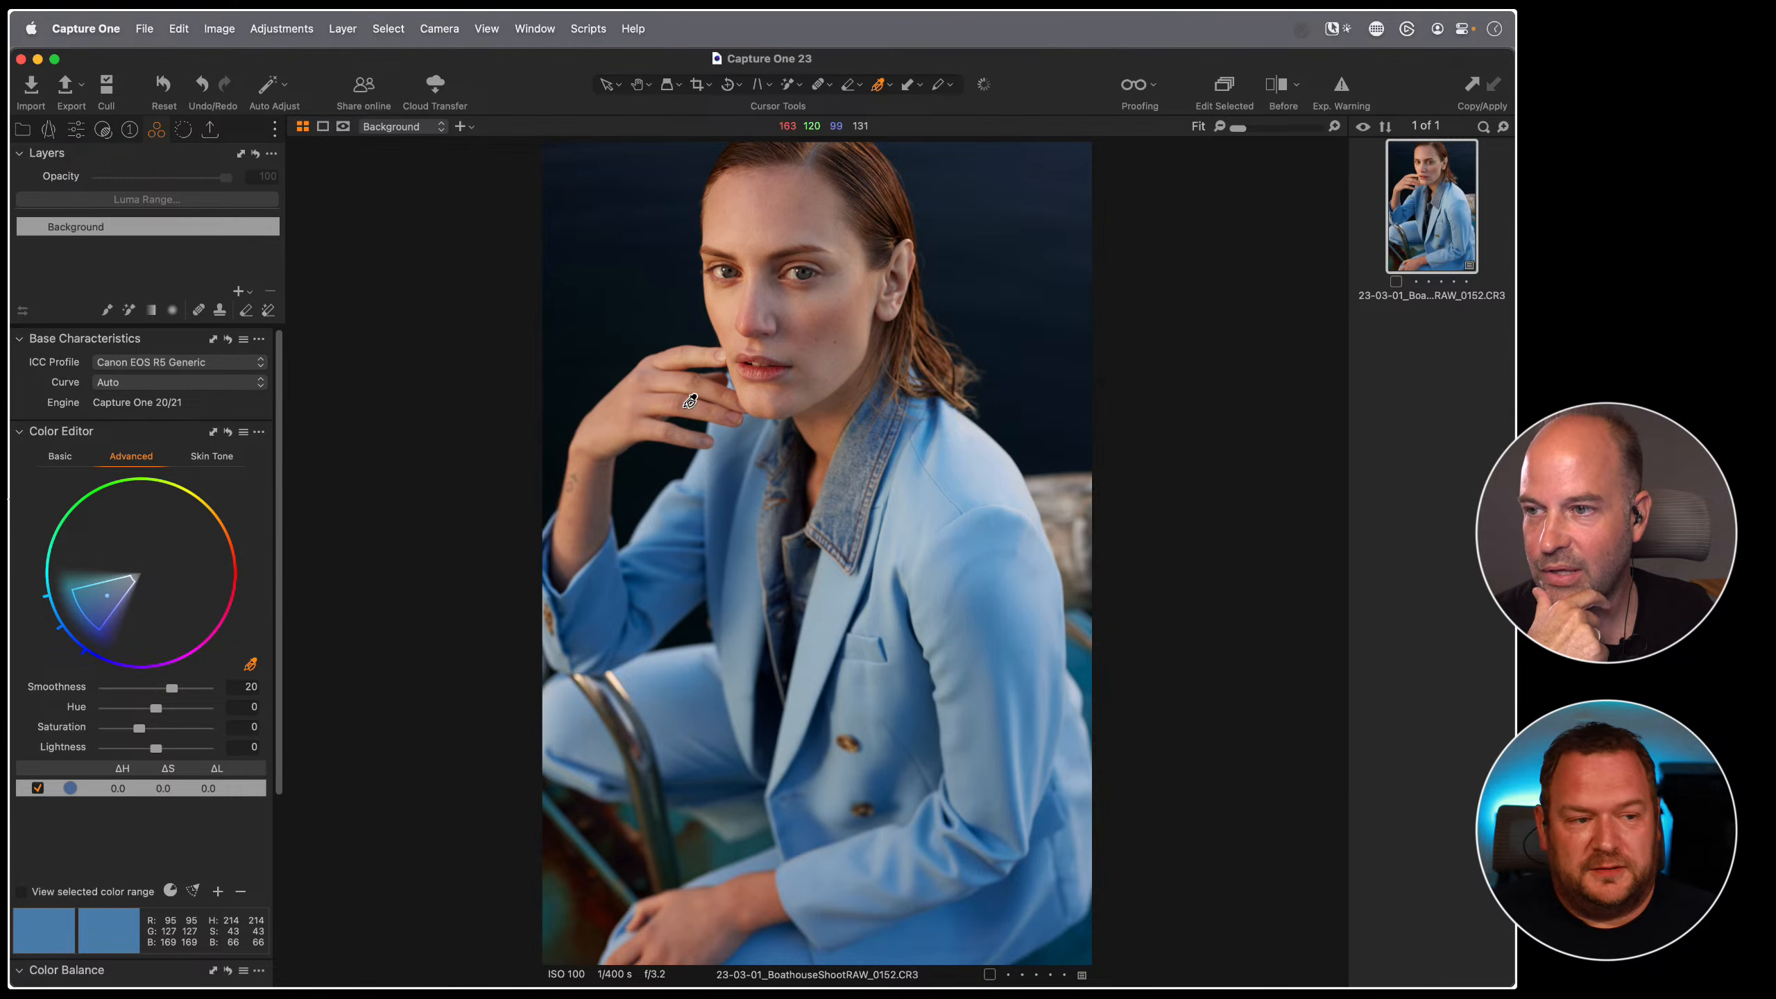
- Open the Advanced album of the Colour Editor project and select the Background layer of the prawn photo for colour editing
left_click(23, 129)
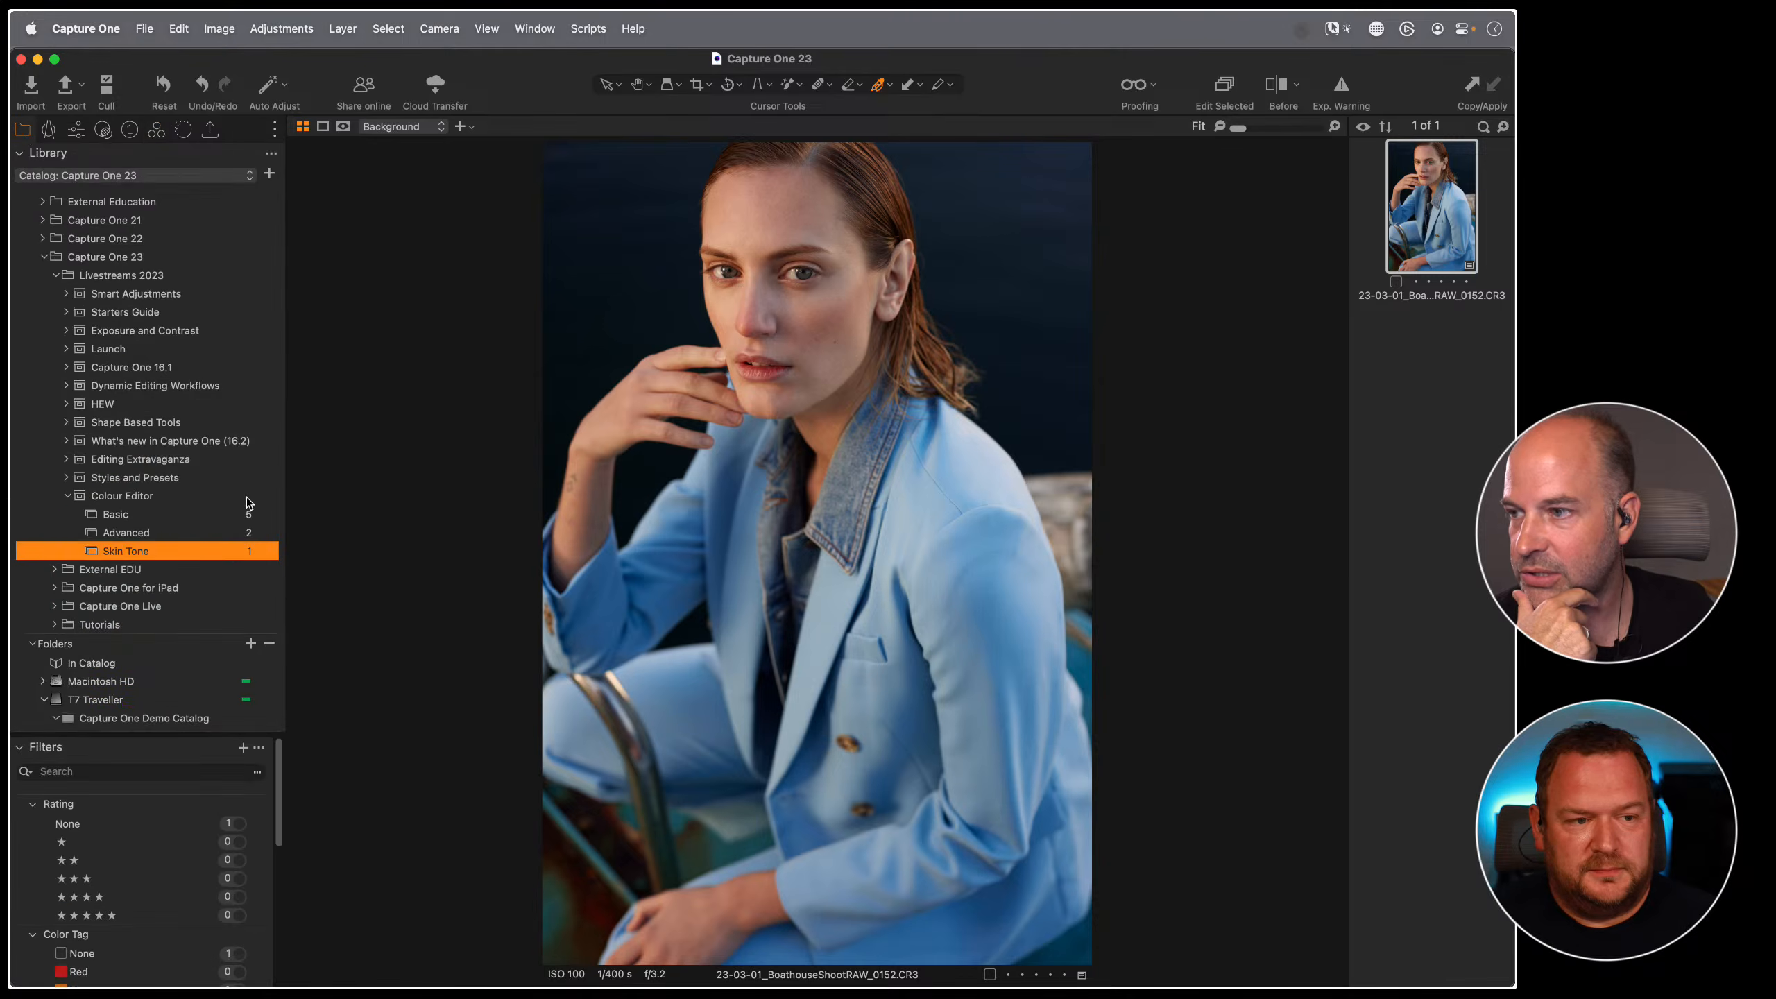
left_click(175, 533)
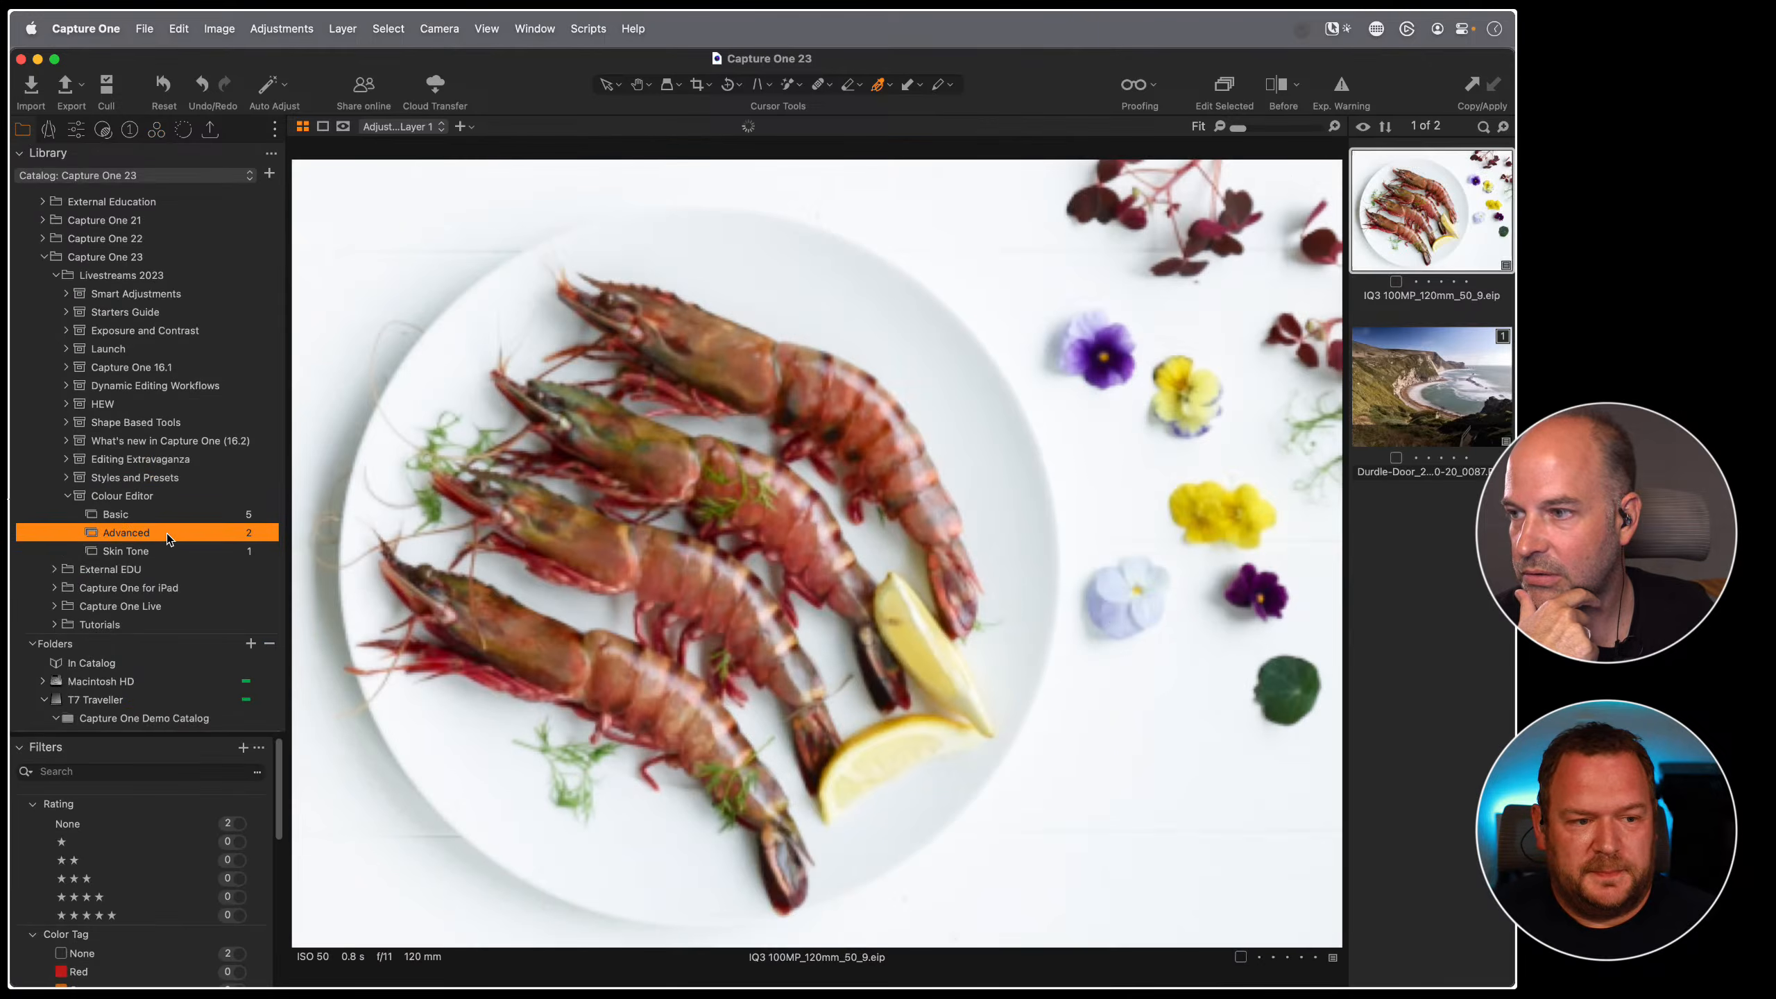
left_click(157, 129)
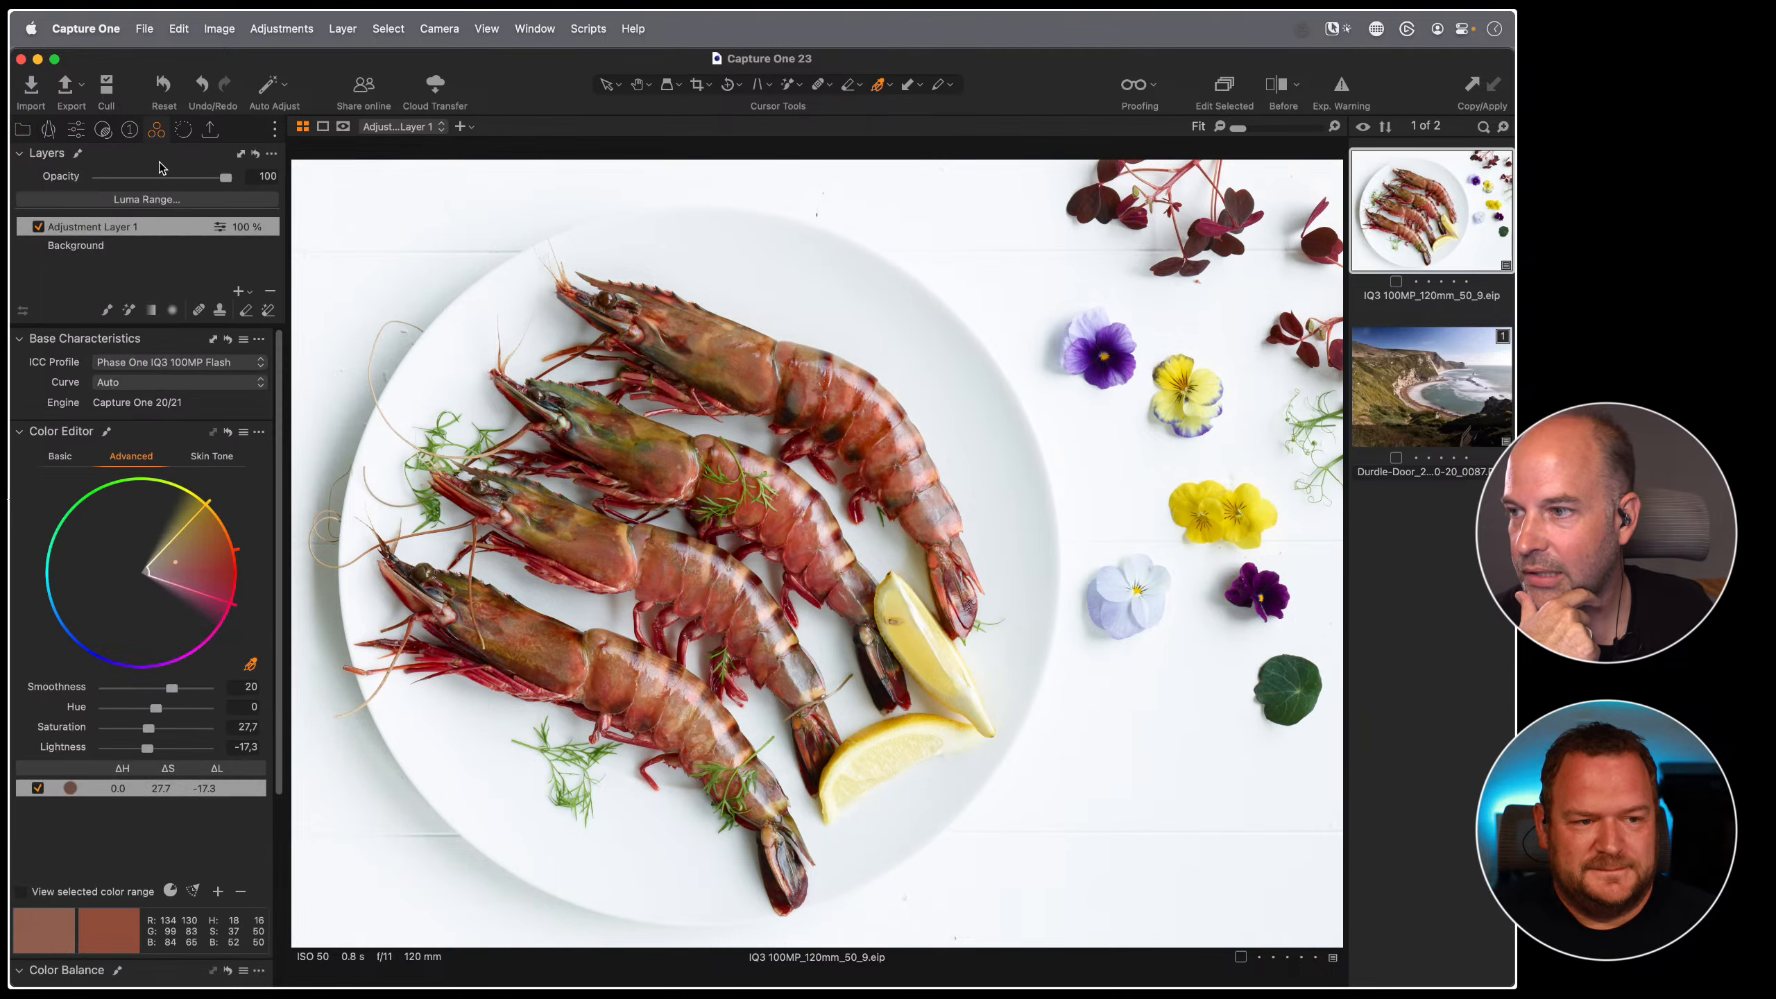
left_click(105, 249)
- Pick three advanced colour ranges from a prawn, the purple pansy and the dark red leaves, and check each range's selection
left_click(622, 570)
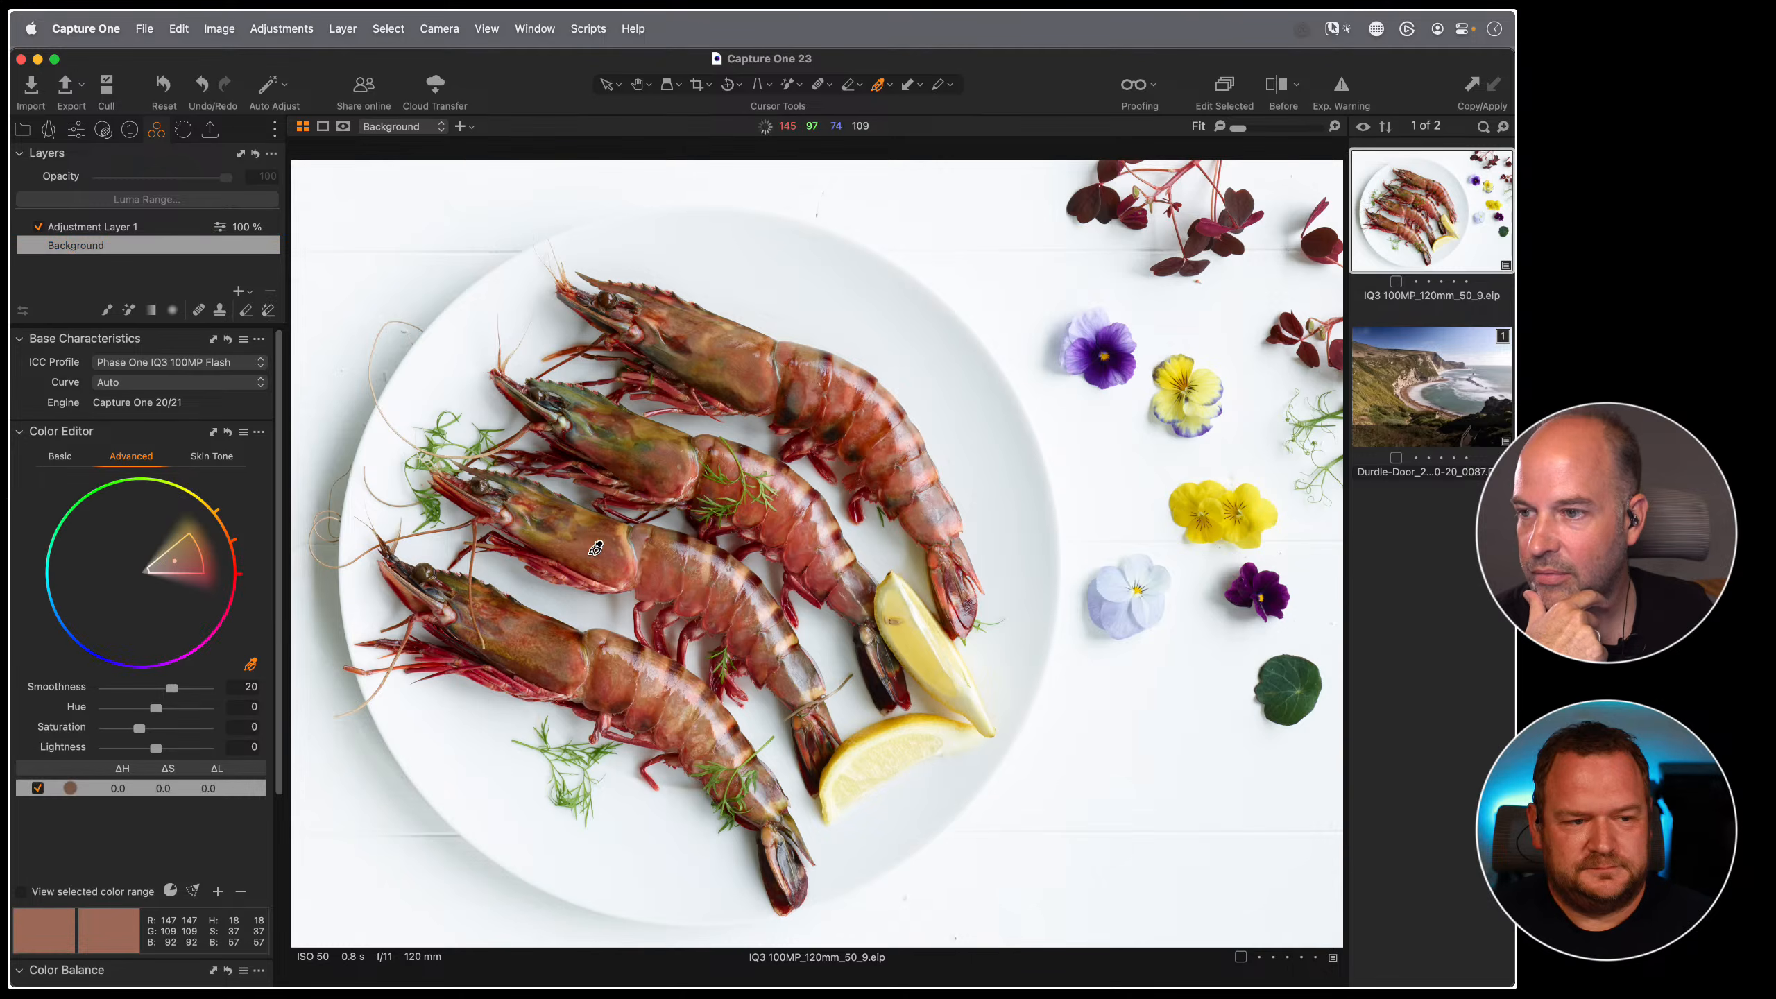
left_click(1130, 358)
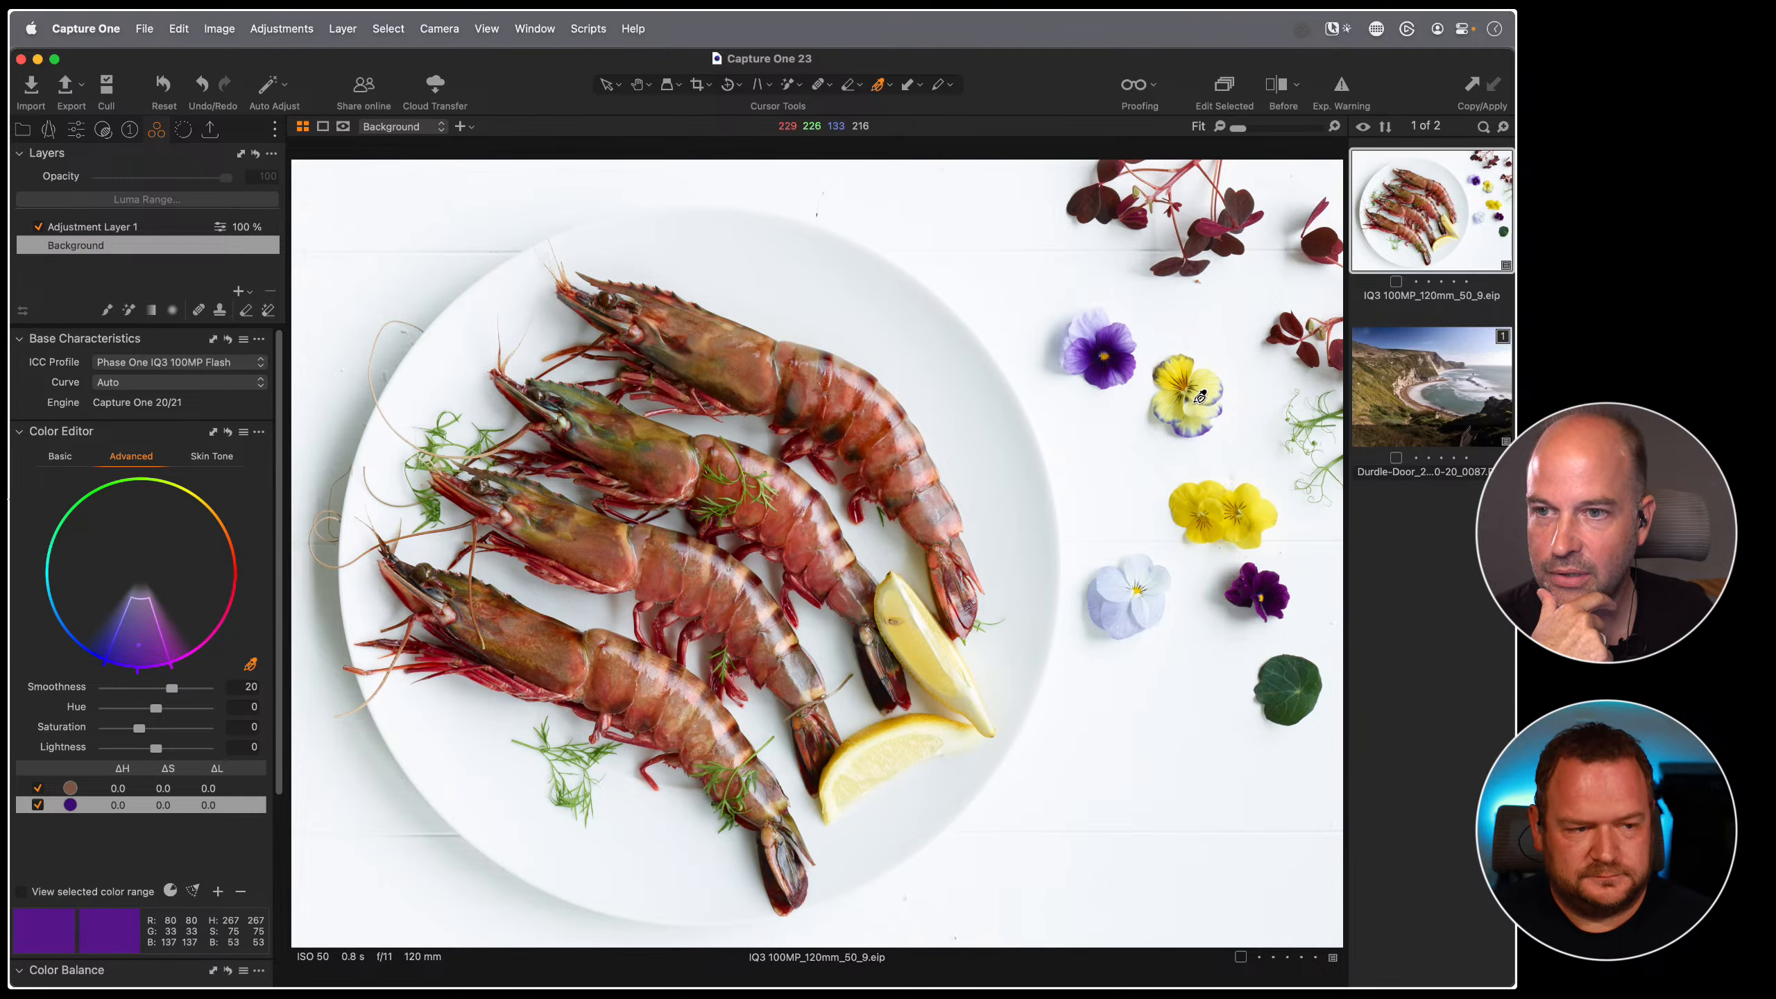
left_click(1218, 226)
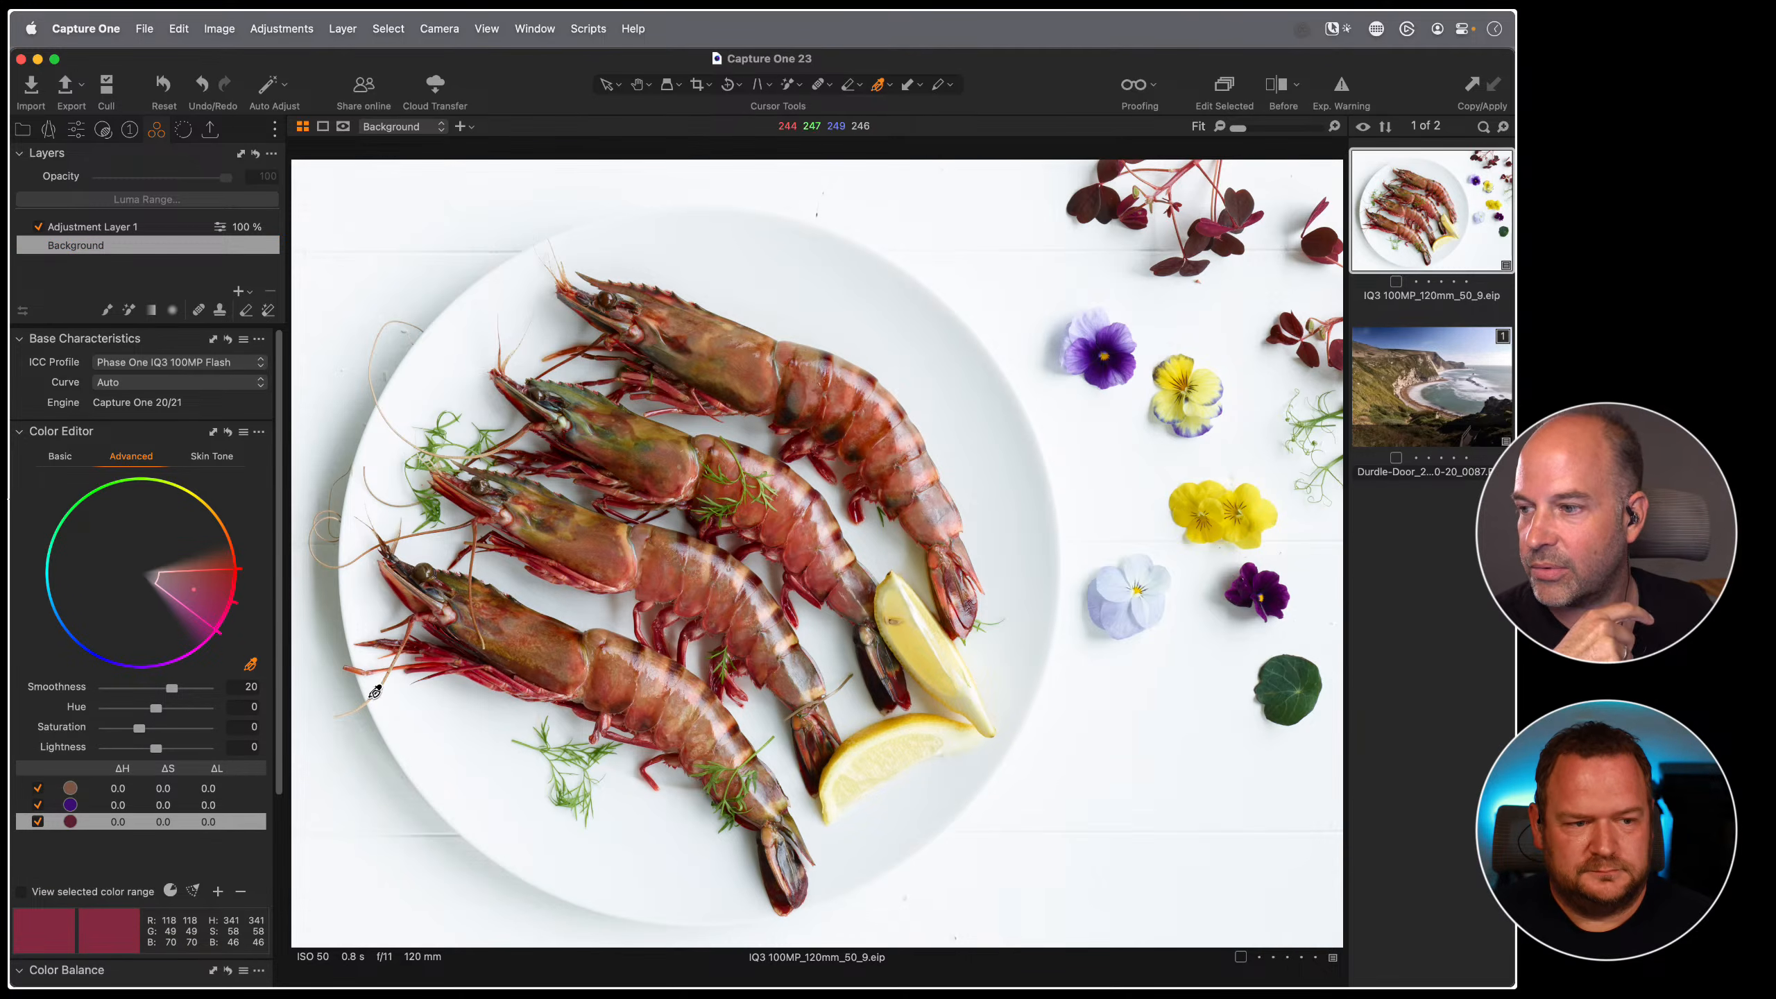
left_click(108, 810)
left_click(99, 795)
left_click(101, 806)
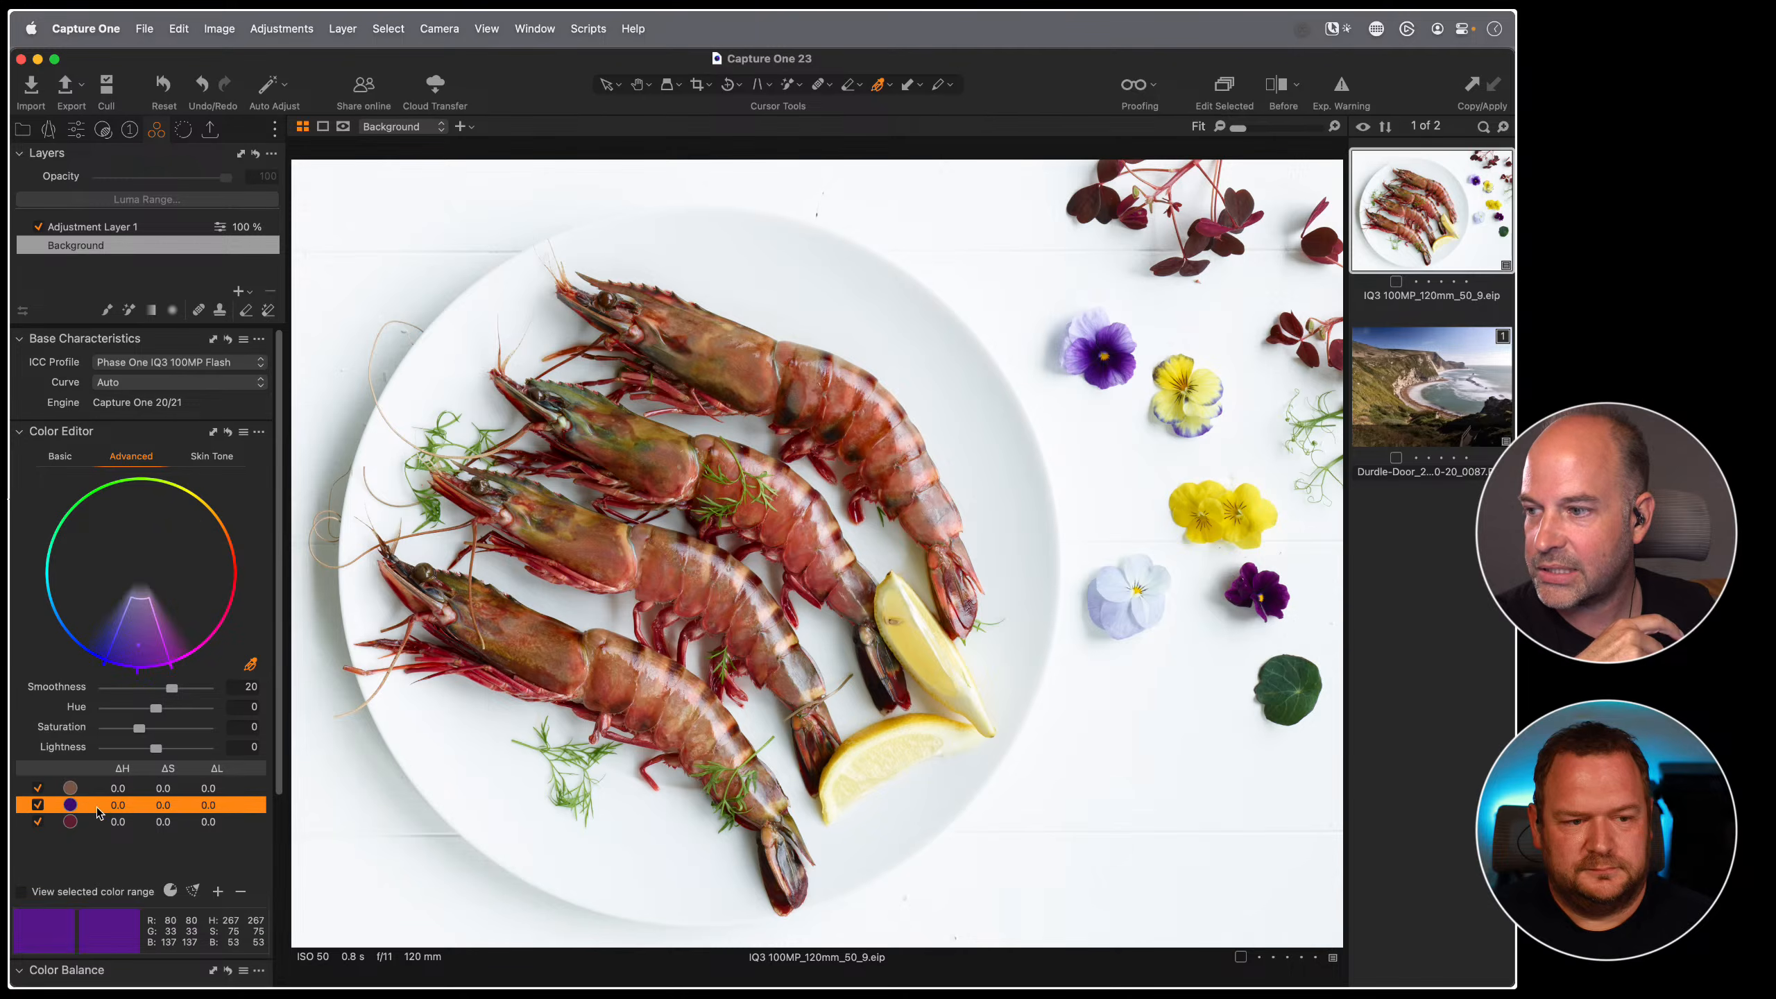
left_click(100, 823)
- Set hue, saturation and lightness to 6.2, 43.7, -53.7 for the prawn range, 10.9, -39.9, 27.6 for purple, and 12.3, 73.4, -35.6 for dark red
left_click(100, 795)
mouse_move(140, 731)
left_mouse_down()
mouse_move(160, 729)
mouse_move(125, 748)
mouse_move(161, 708)
mouse_move(169, 748)
left_mouse_up()
left_click(116, 807)
mouse_move(139, 729)
left_mouse_down()
mouse_move(174, 708)
mouse_move(138, 748)
mouse_move(164, 729)
left_mouse_up()
left_click(110, 823)
left_click_drag(155, 708, 177, 708)
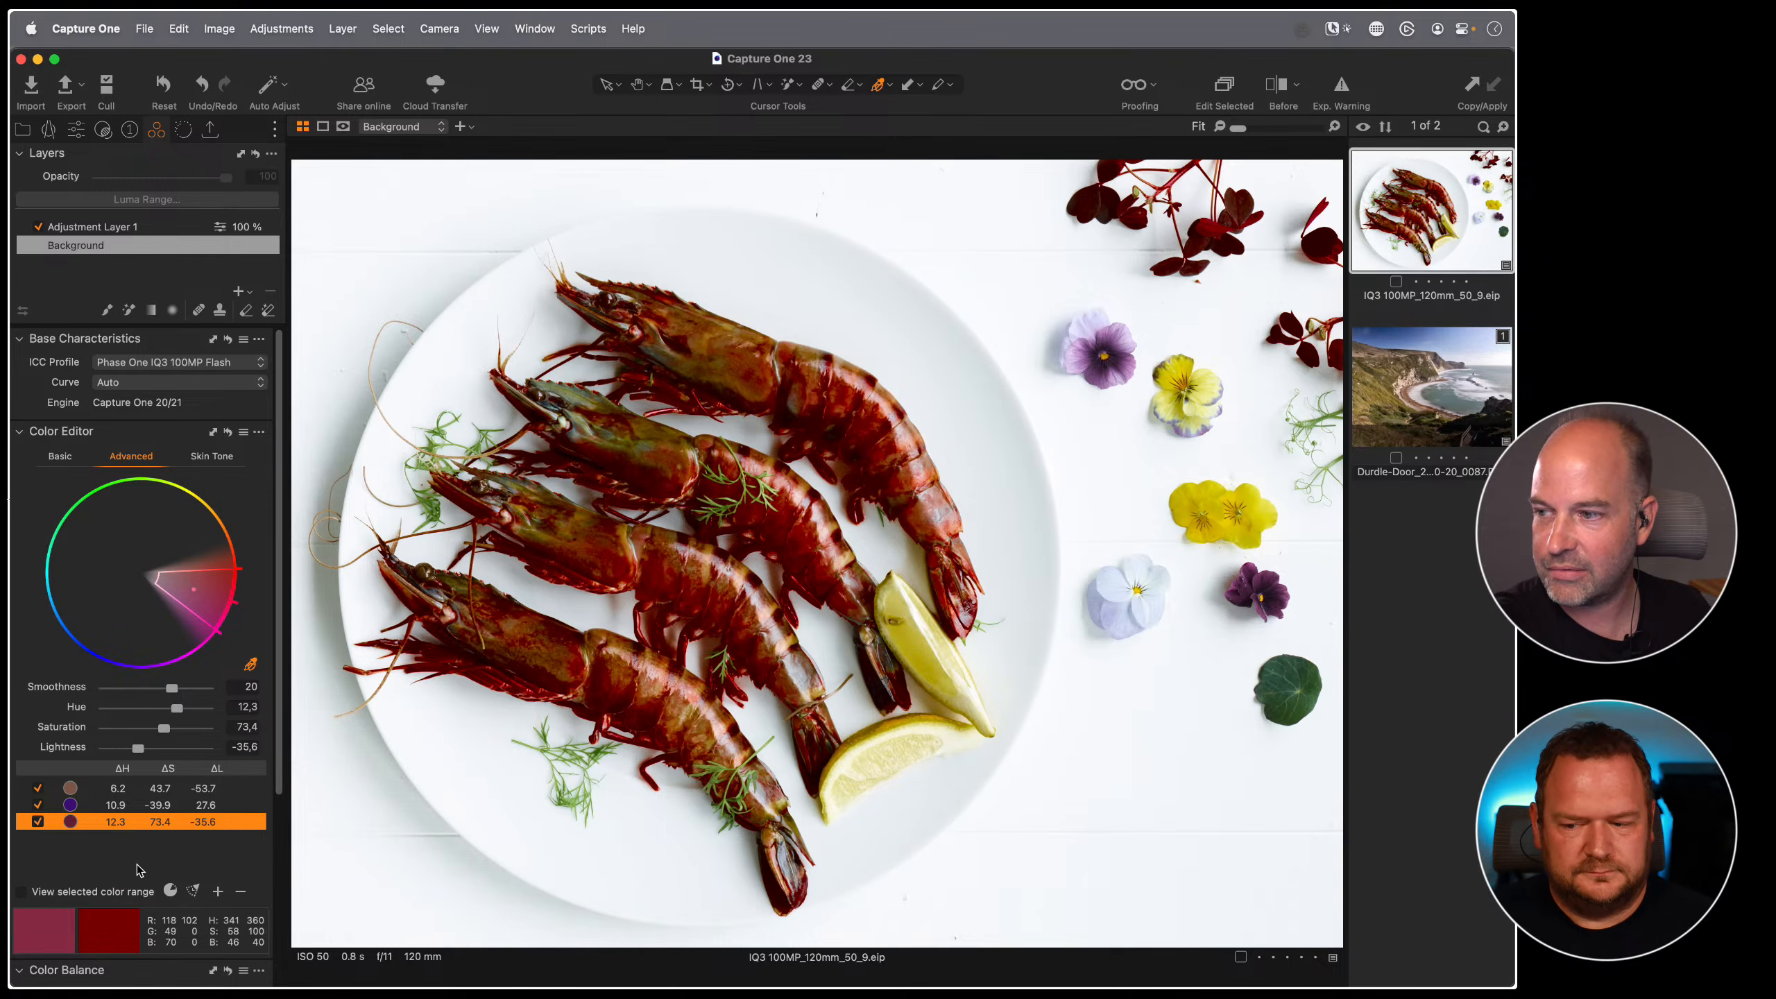
- Go through the prawn, purple and dark red colour ranges to review the adjustments stored for each
left_click(108, 806)
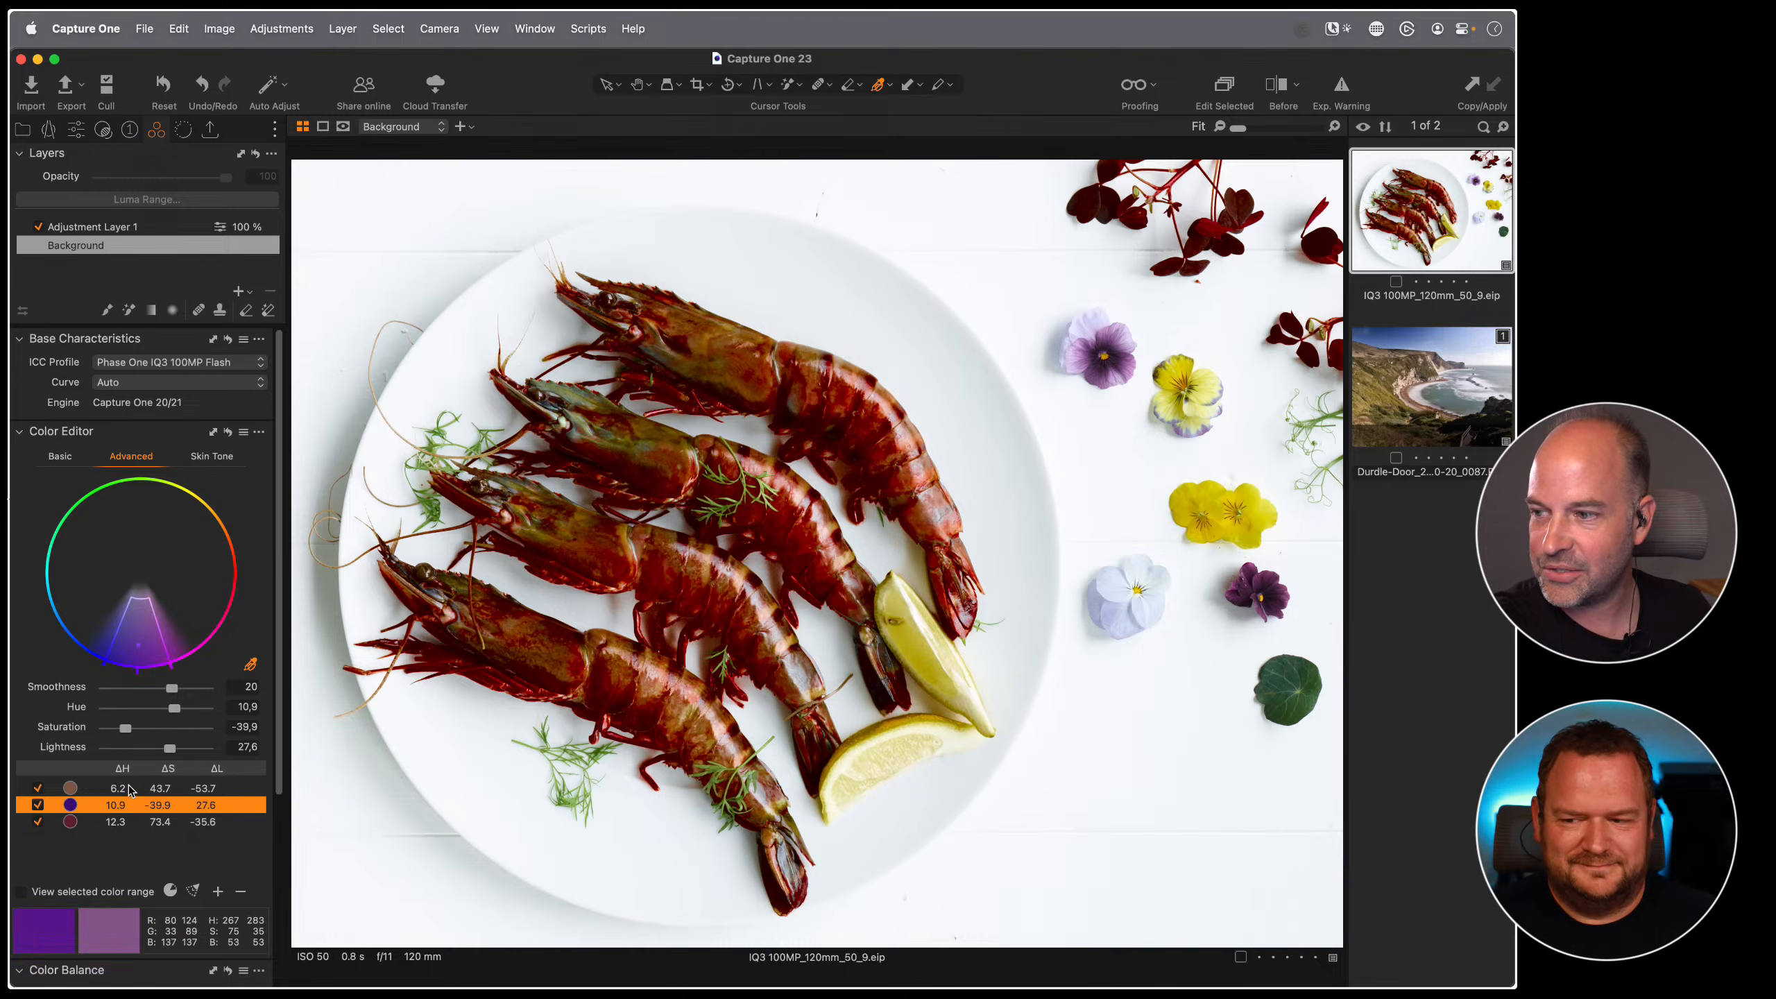
left_click(130, 788)
left_click(124, 806)
left_click(125, 823)
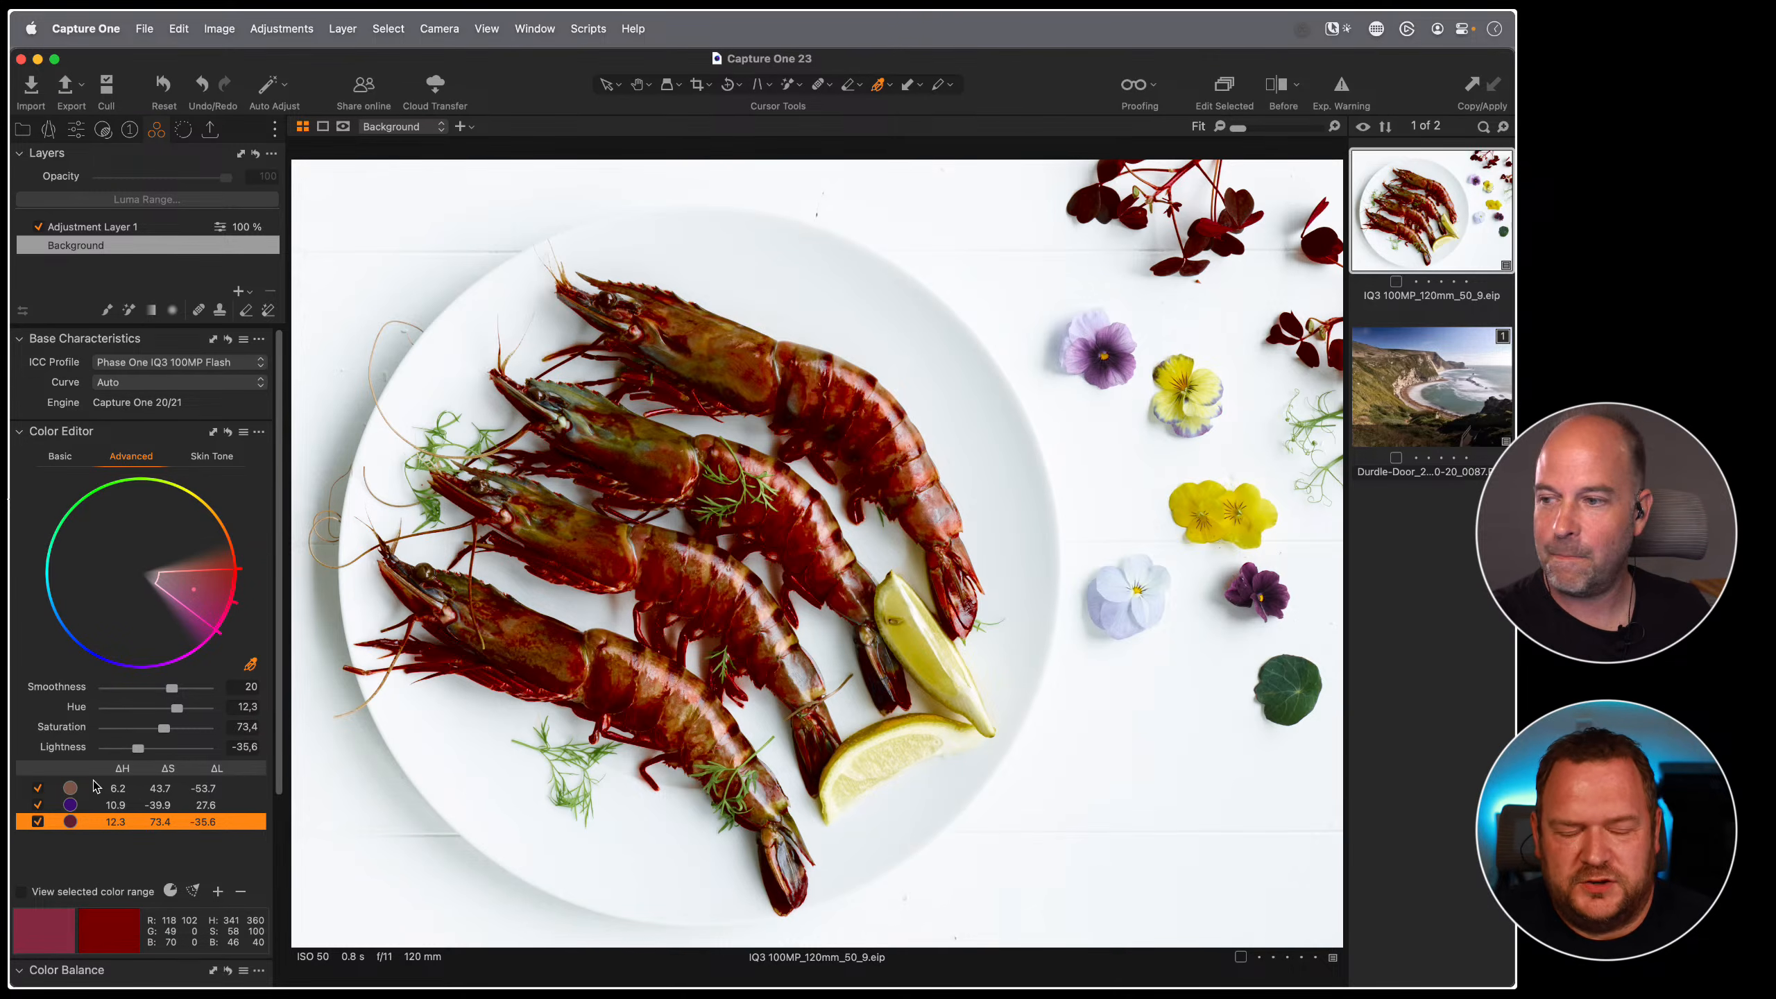
key("Up")
key("Up")
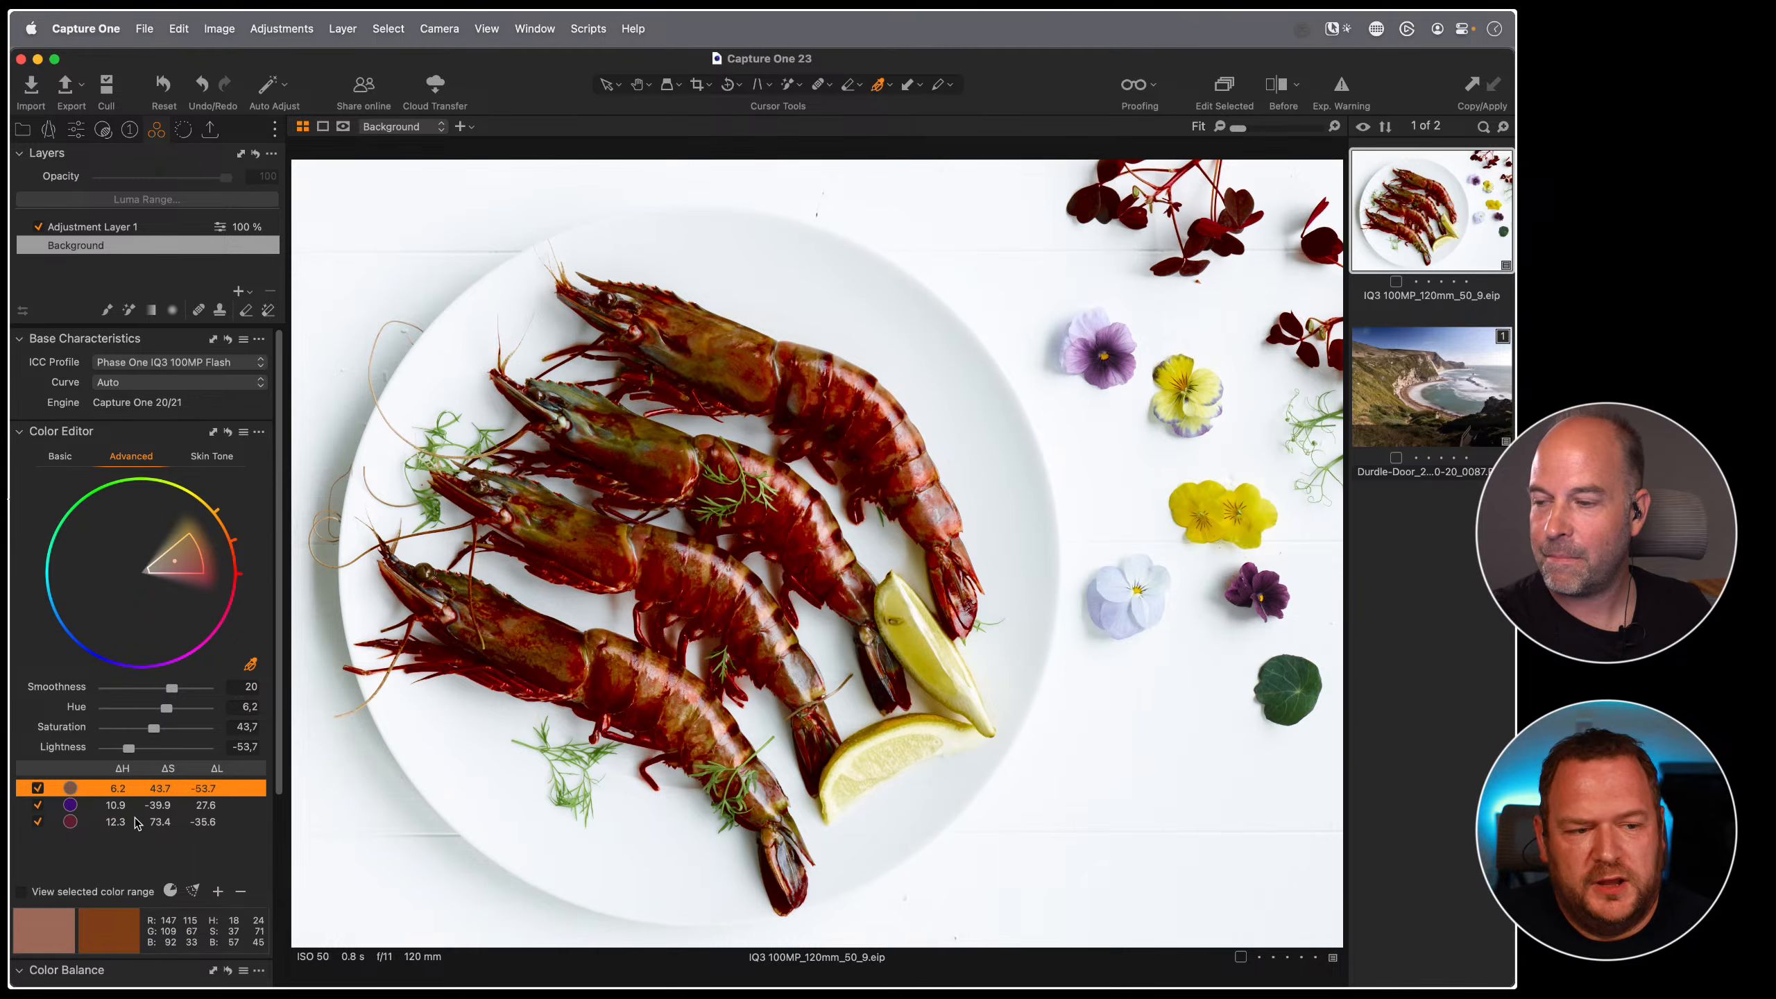
scroll(265, 661, "down", 3)
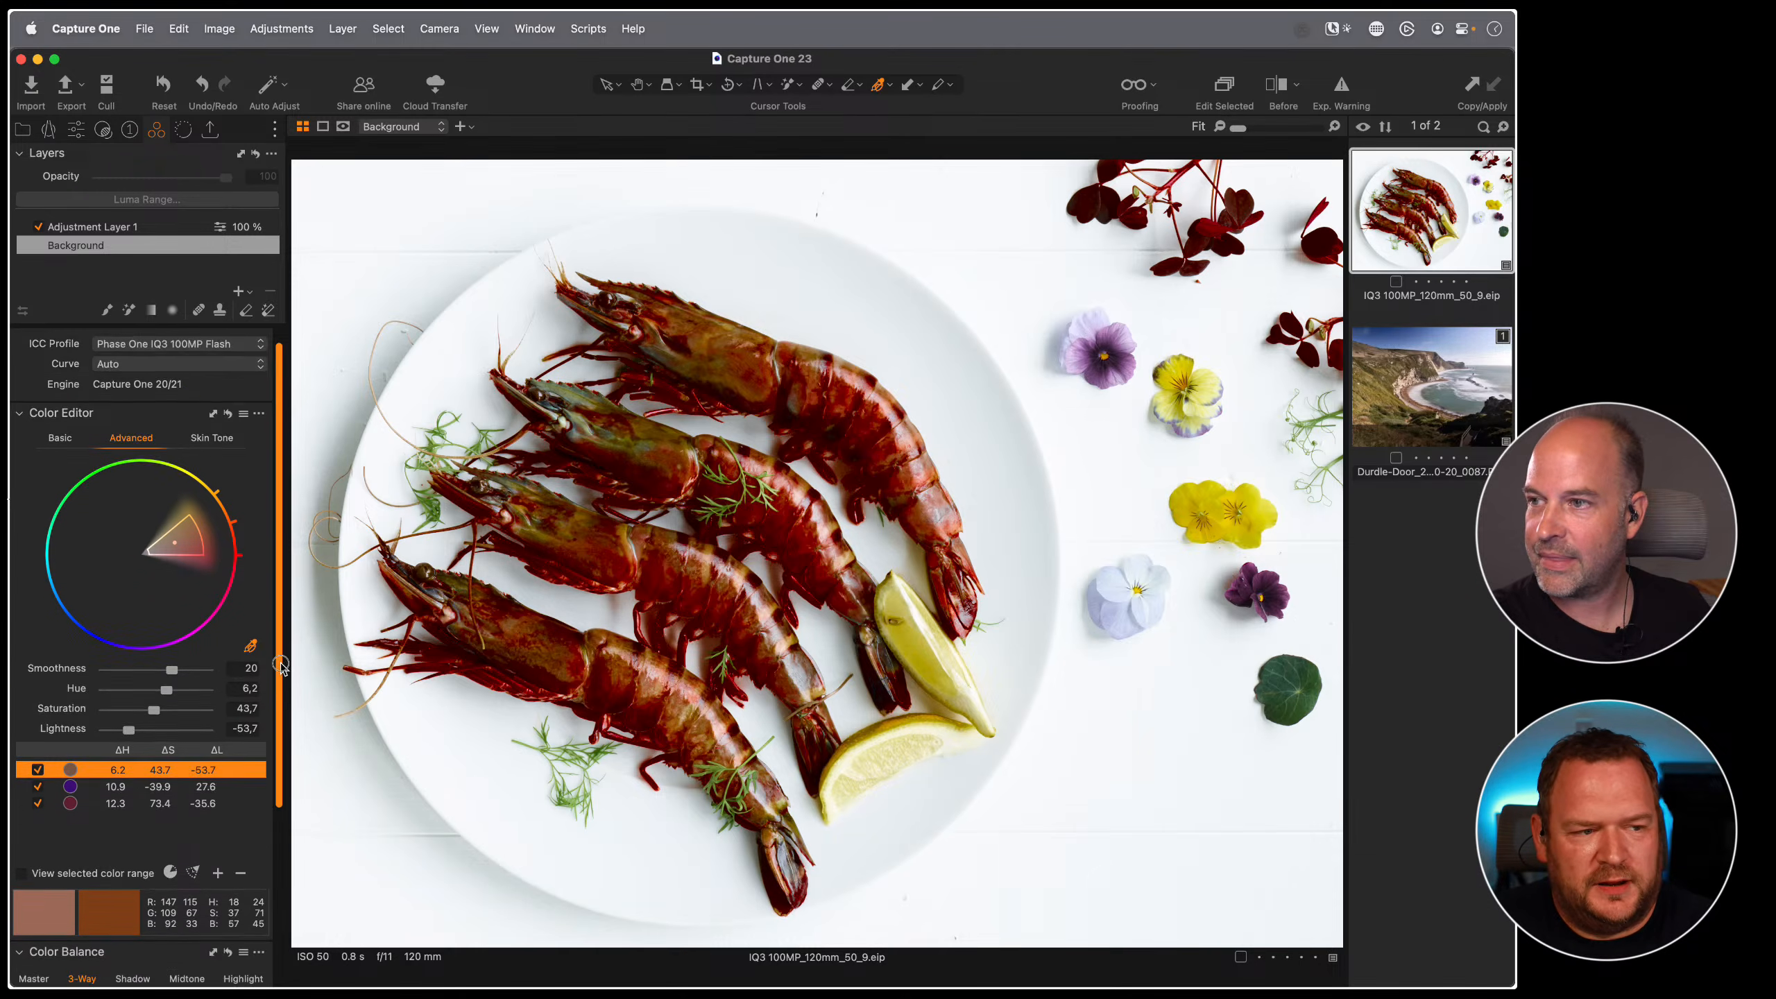
scroll(292, 709, "up", 1)
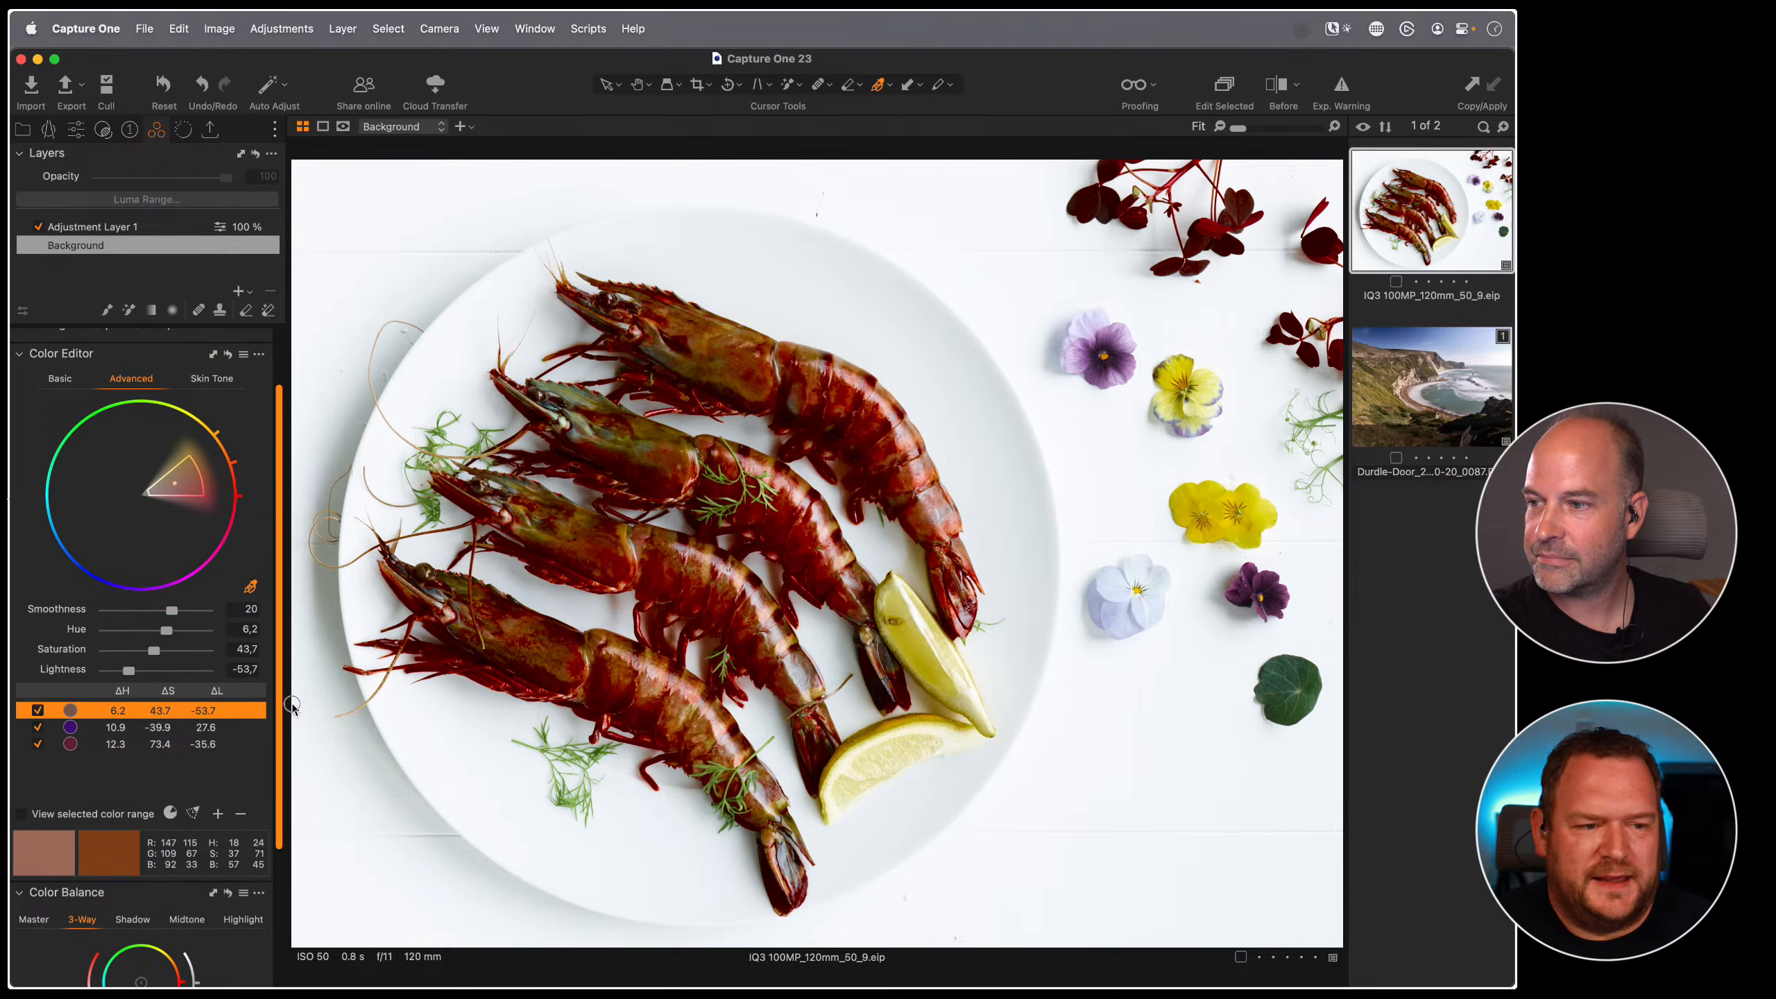
- Add further colour ranges by sampling the purple pansy repeatedly and the yellow flower once
left_click(1119, 367)
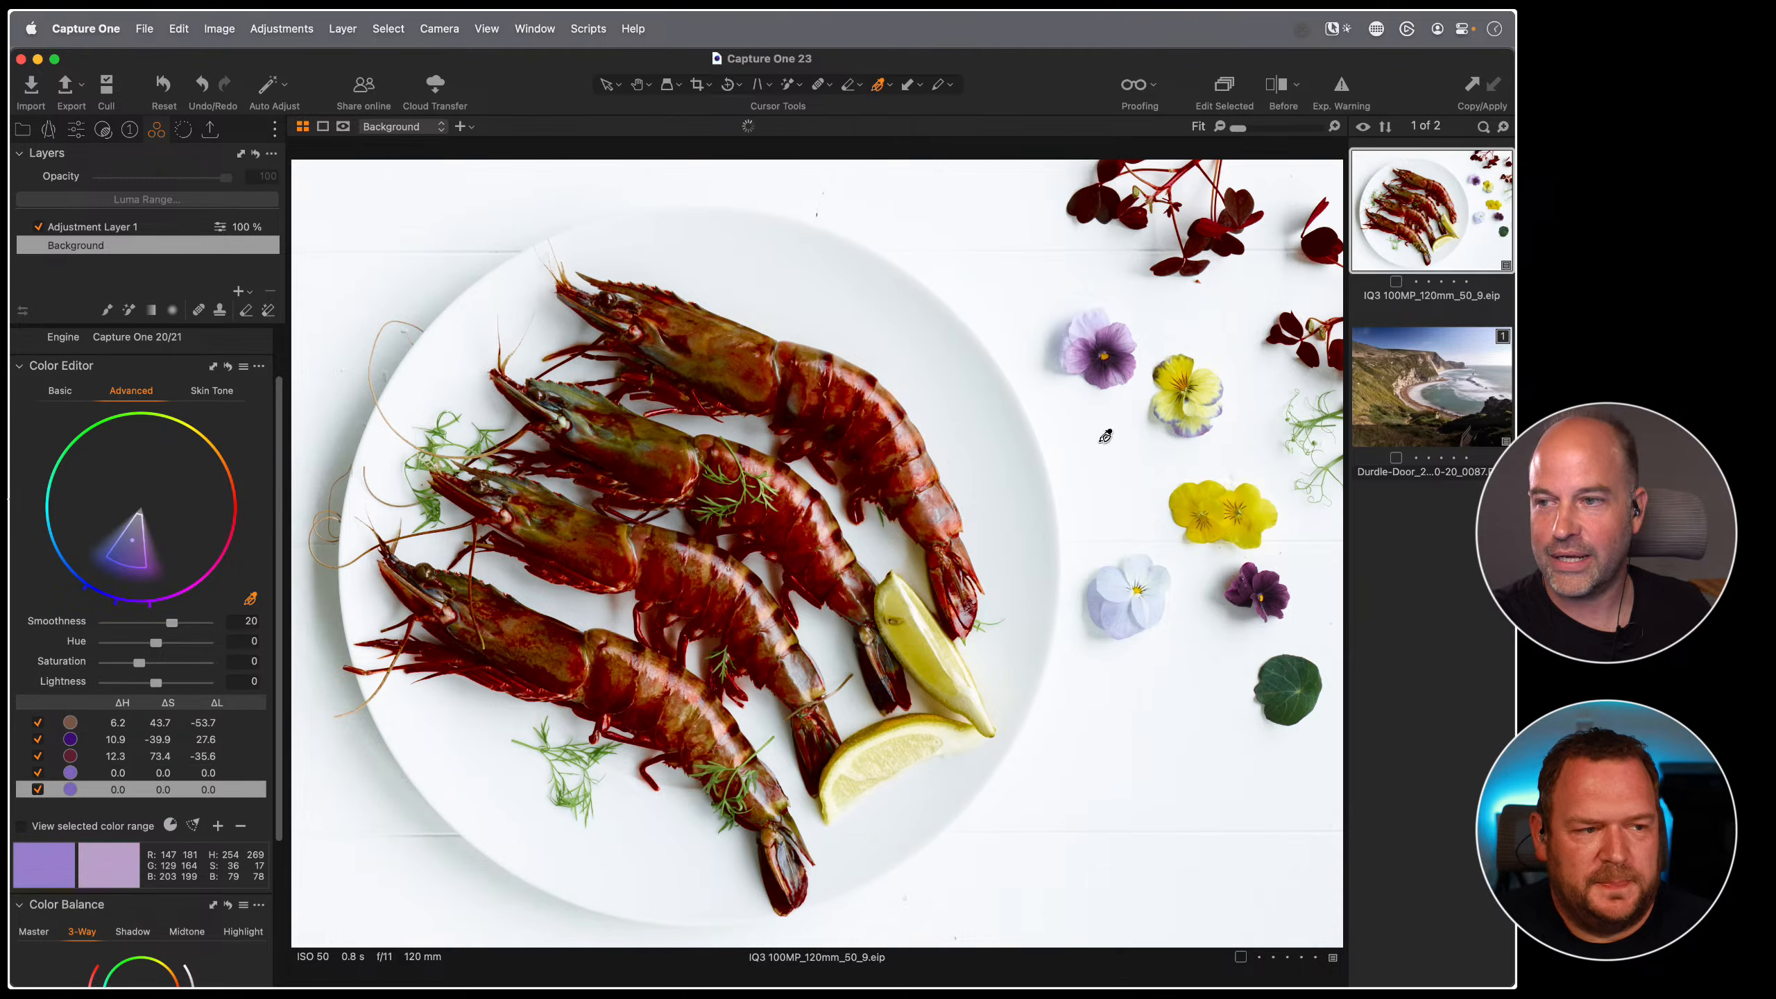
left_click(1119, 364)
left_click(1119, 364)
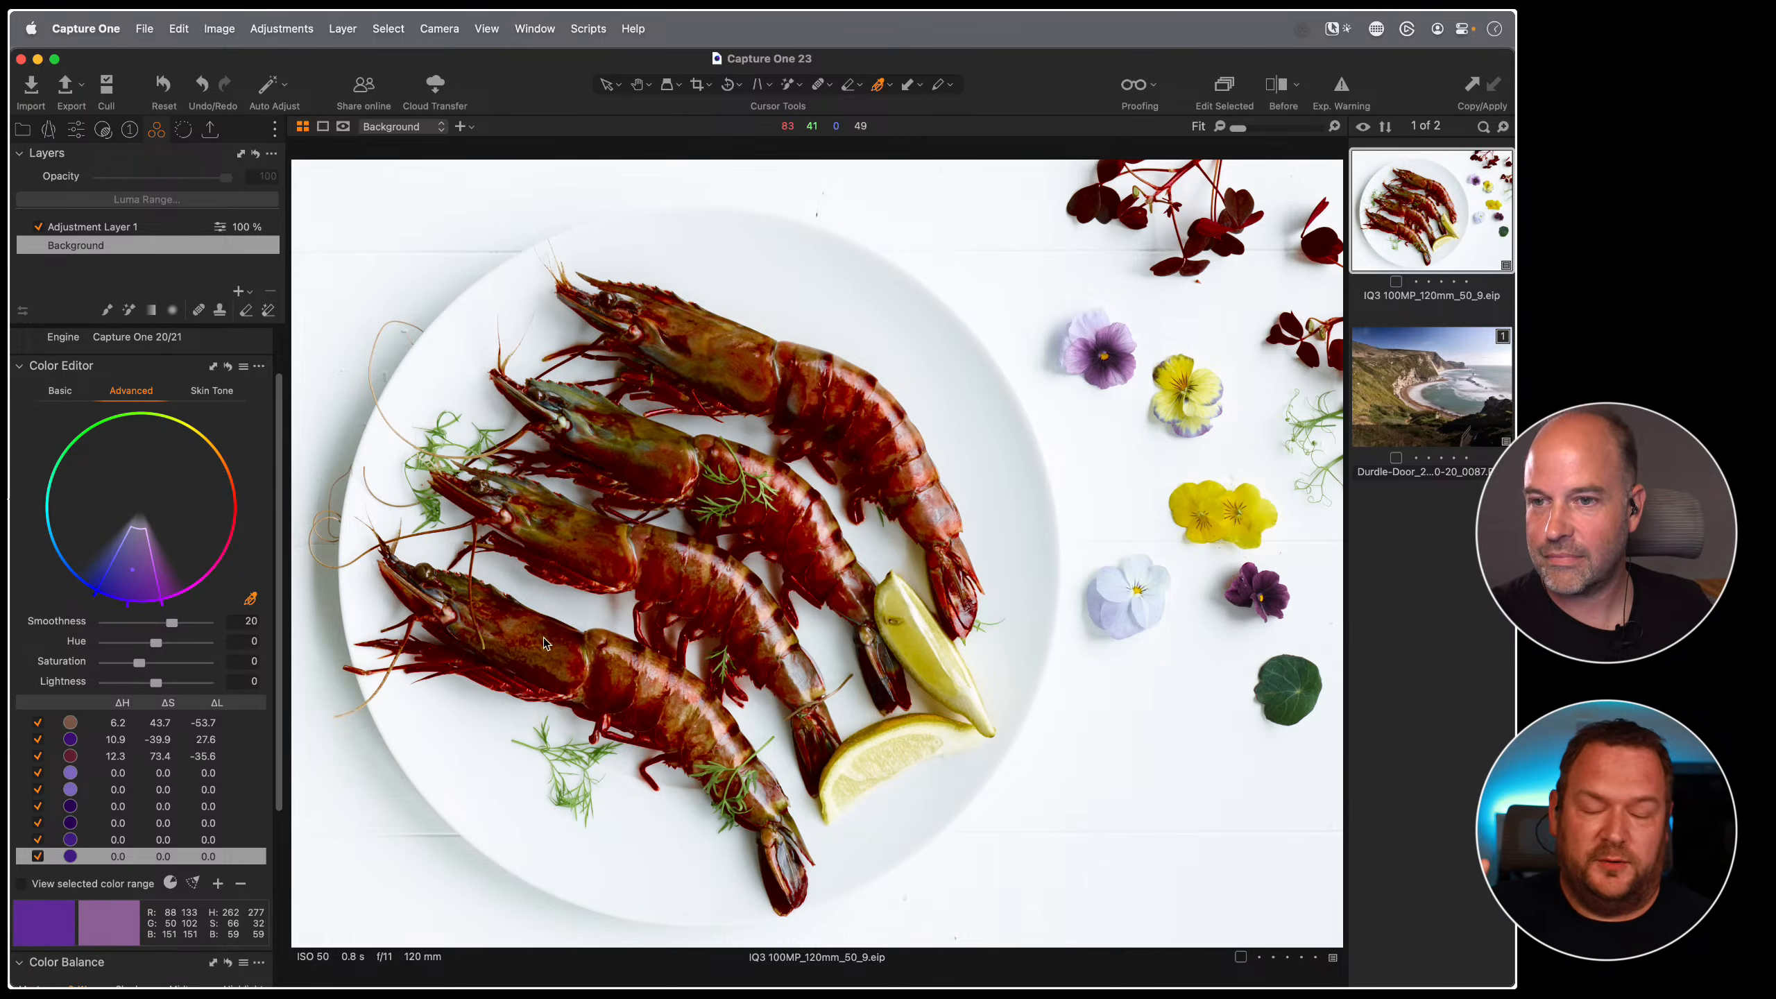
left_click(1239, 506)
scroll(223, 691, "down", 5)
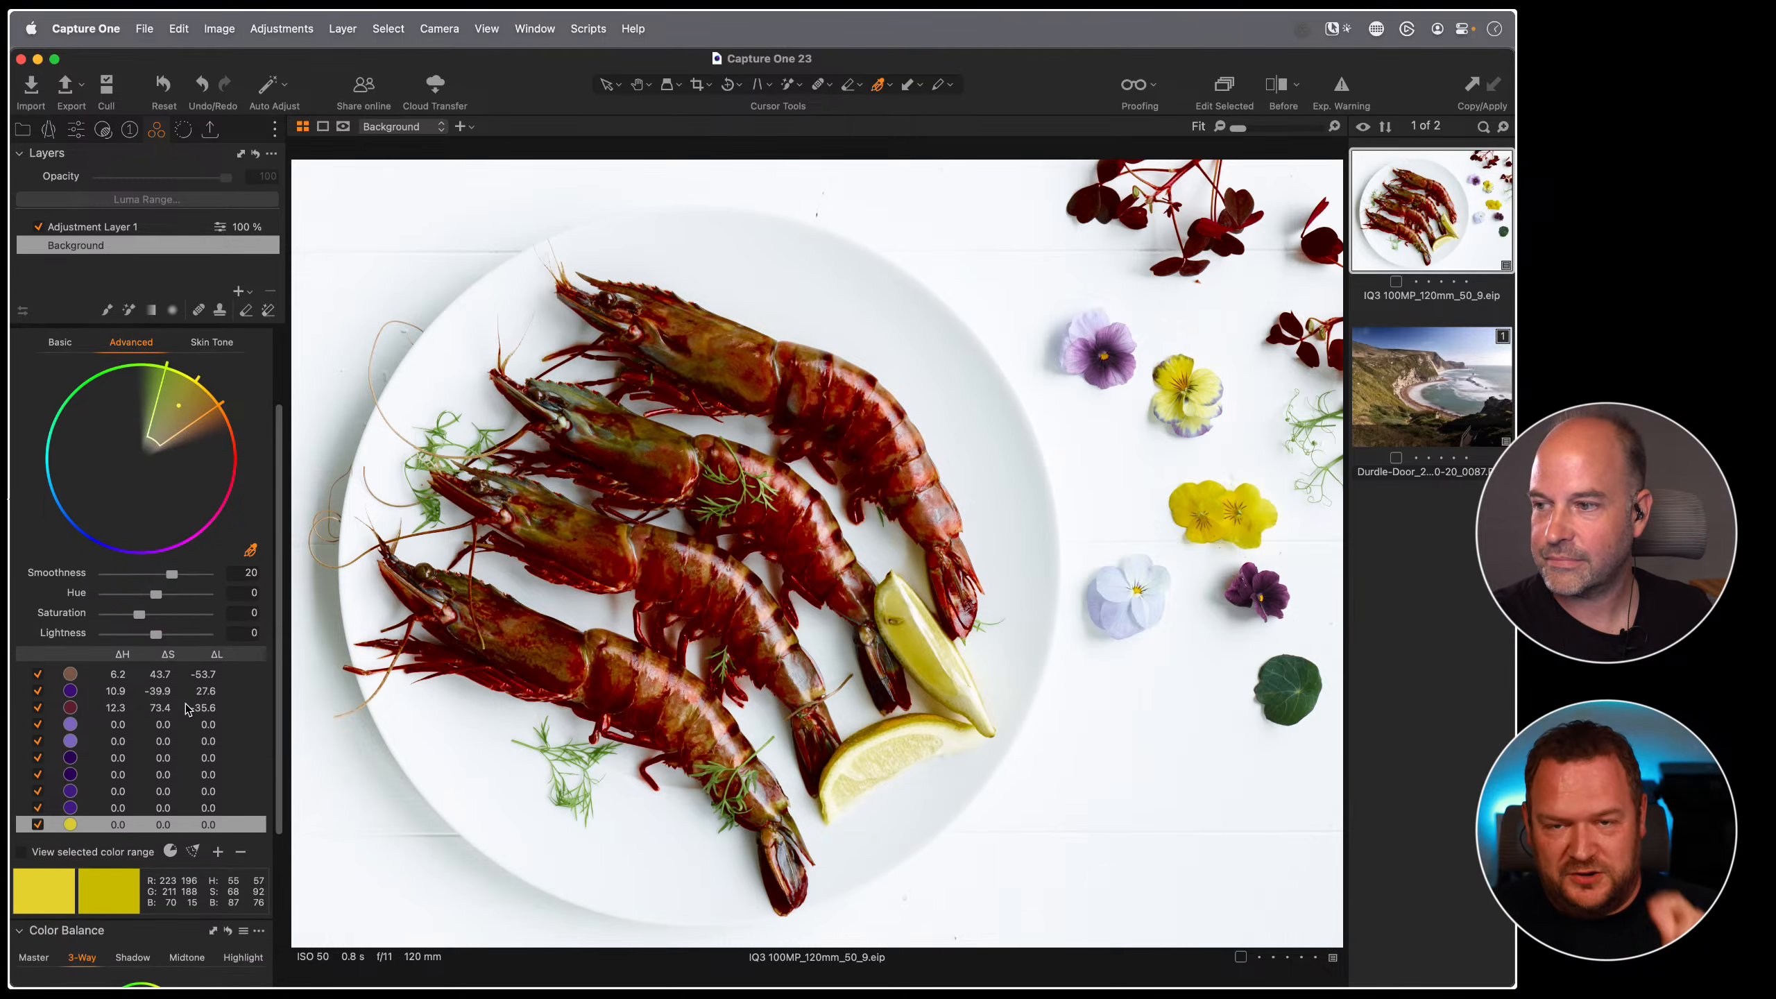
scroll(222, 691, "up", 3)
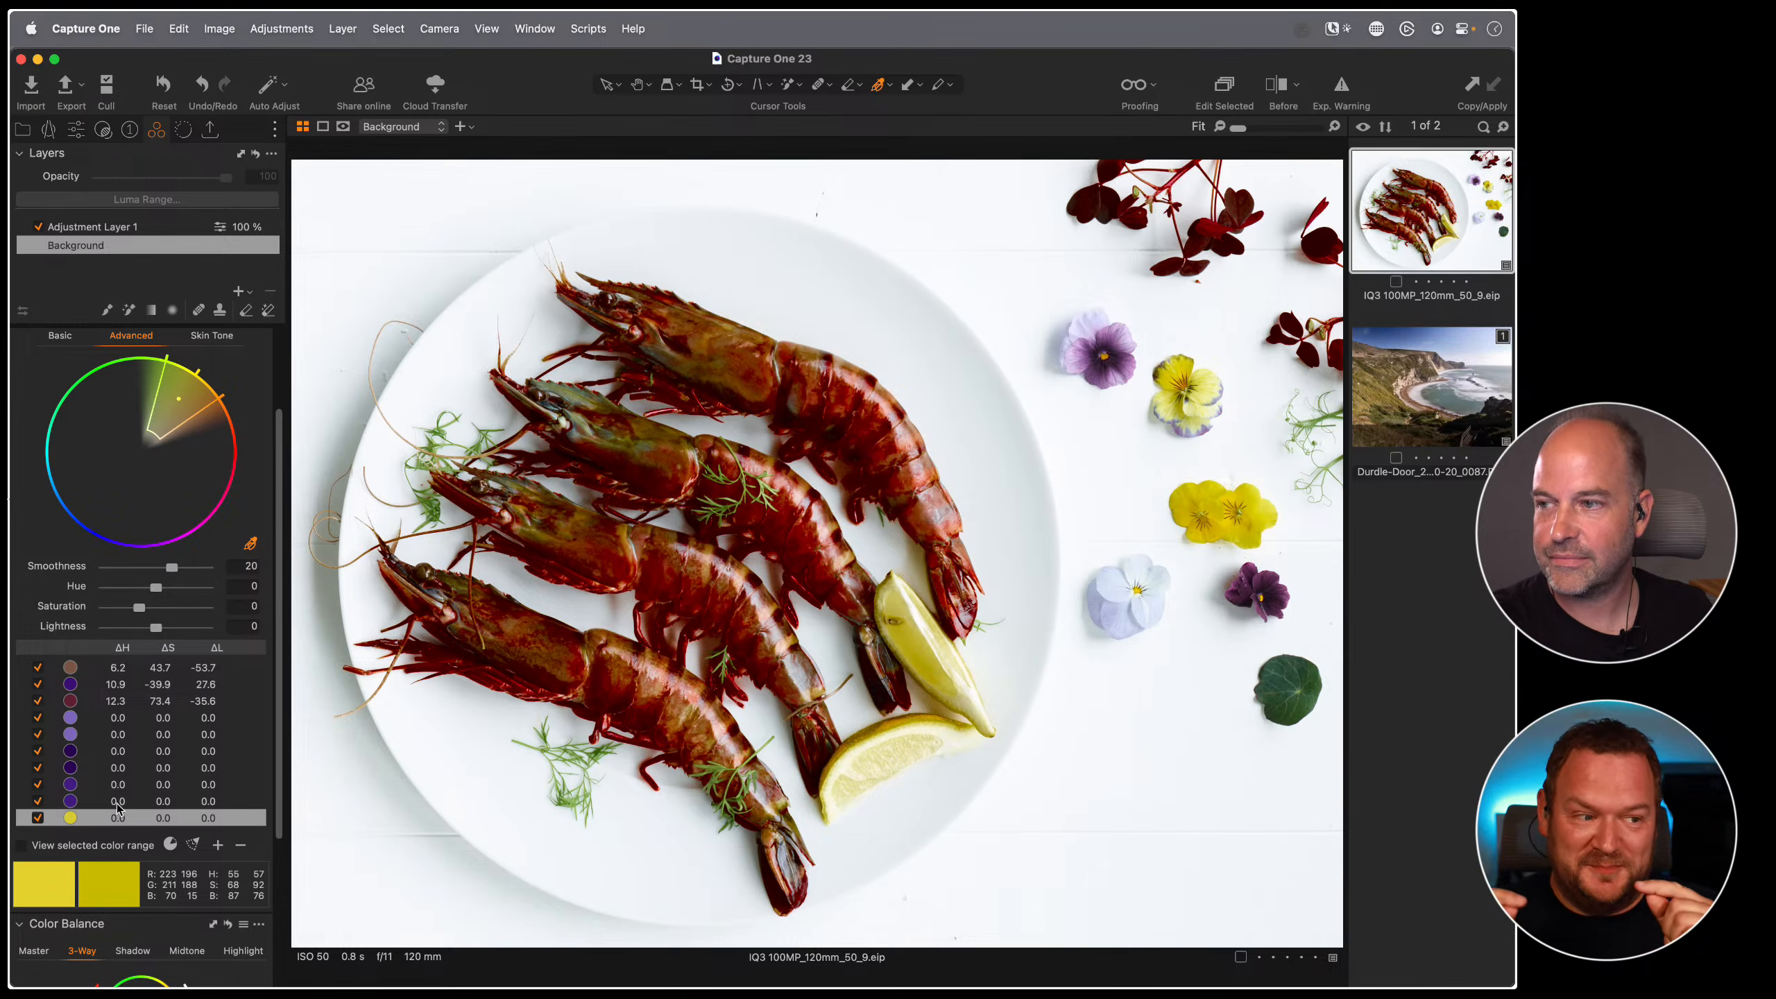
left_click(1105, 365)
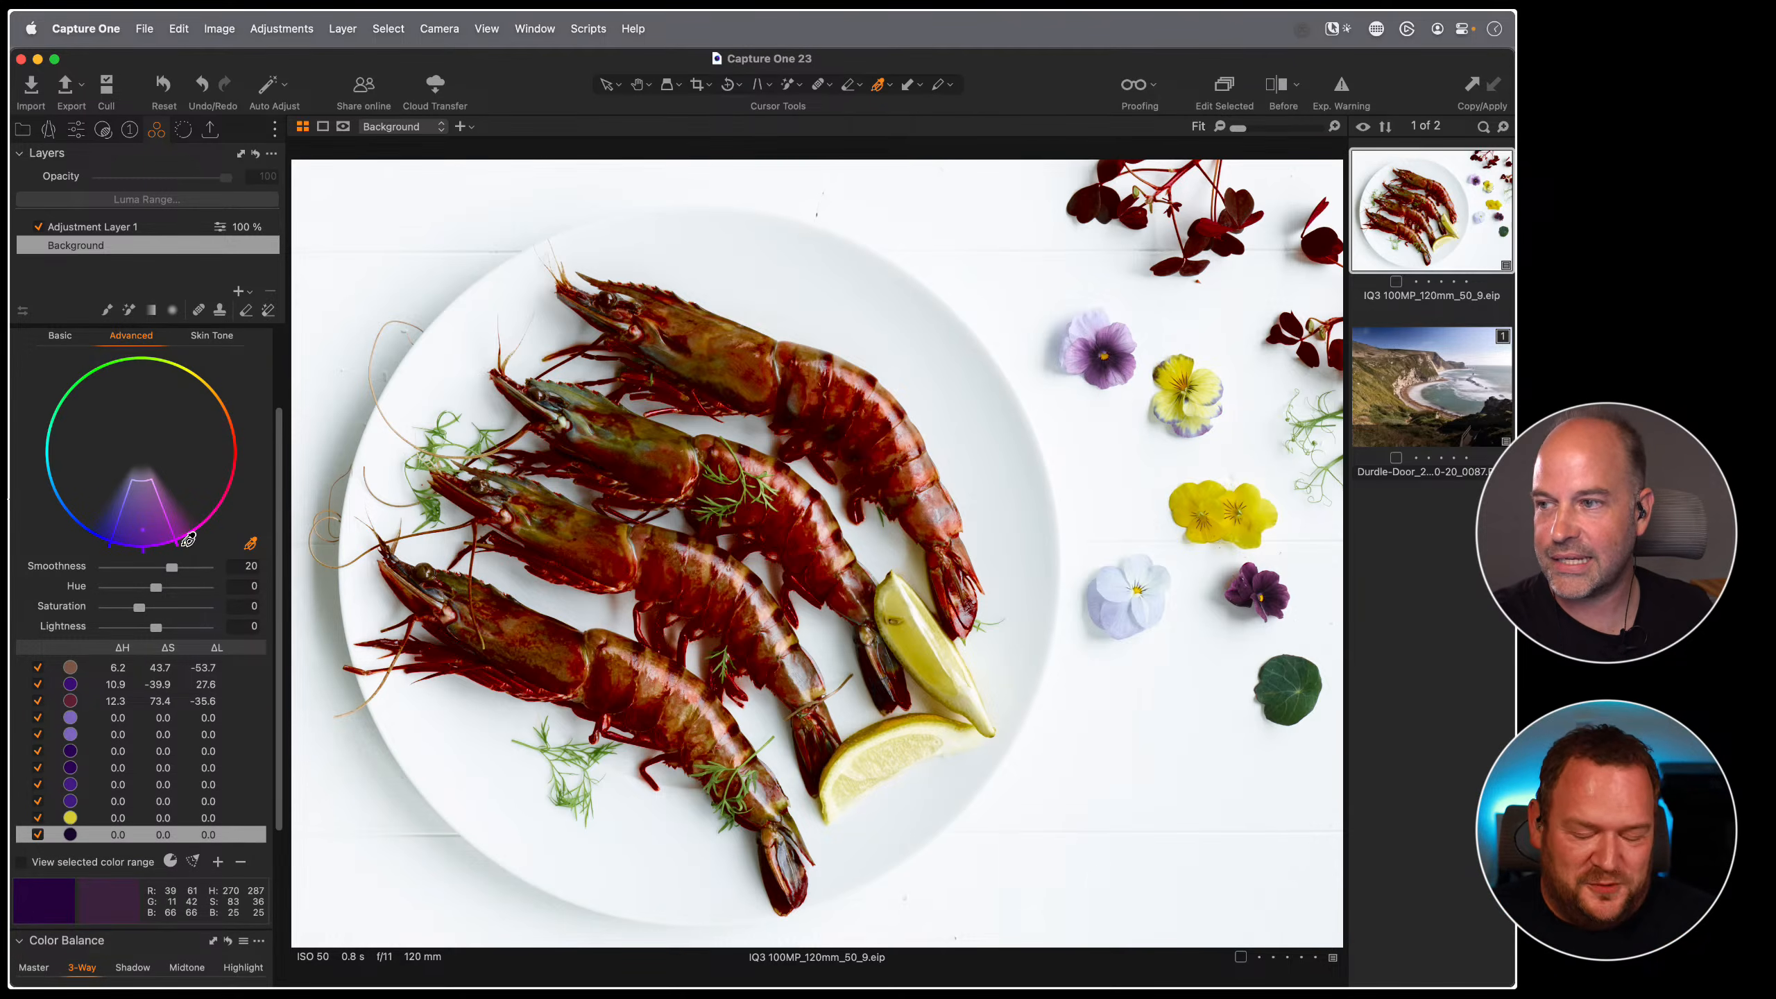
- Change the dark red colour range to a hue of 1.6 and a saturation of -10.2
left_click(94, 700)
left_click(98, 684)
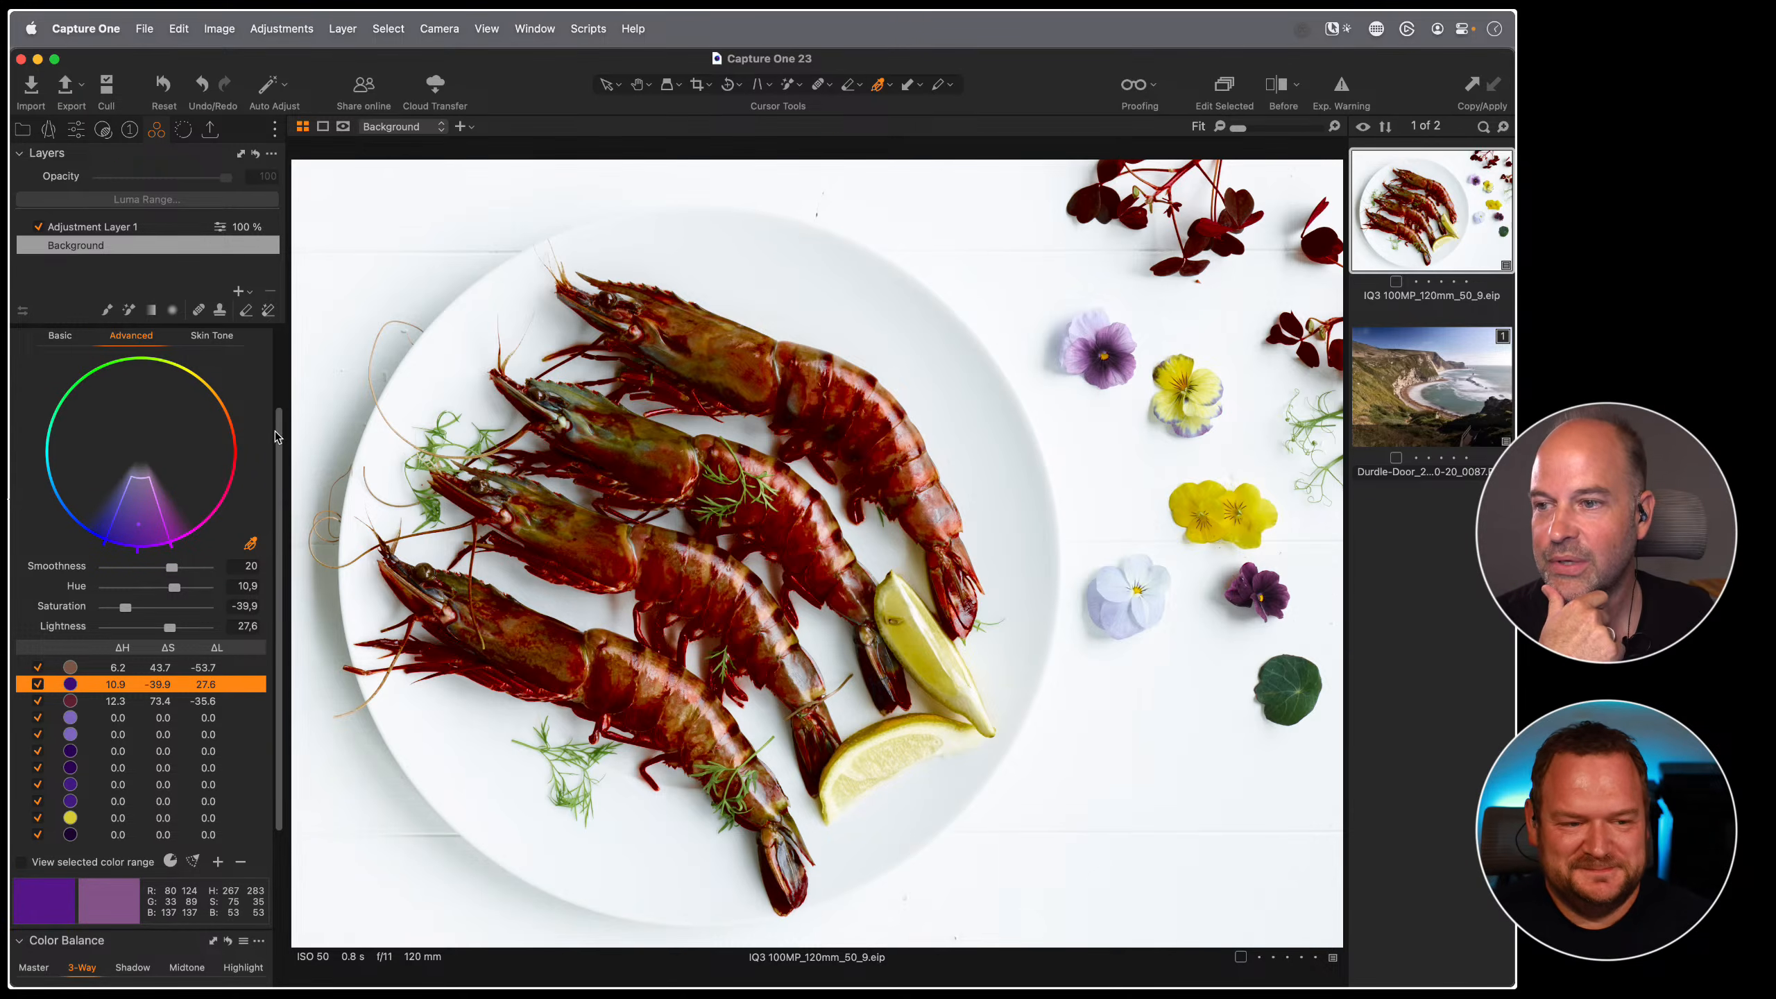
left_click(105, 702)
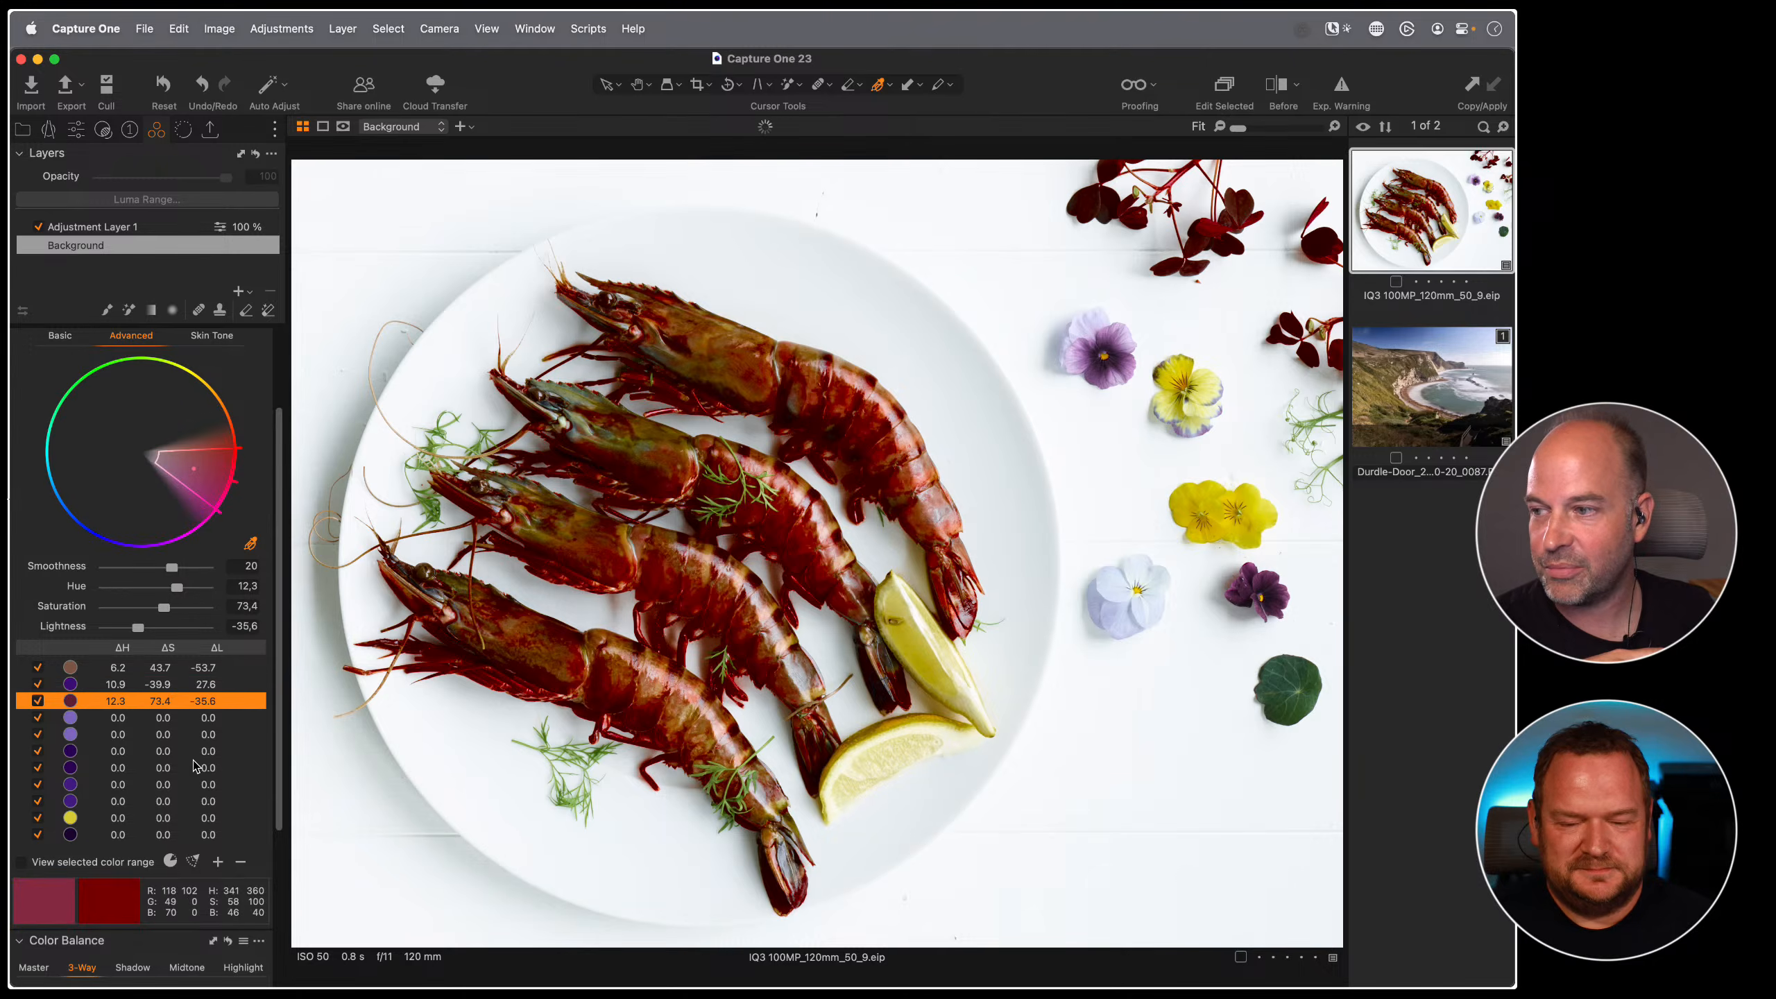
left_click_drag(177, 586, 136, 606)
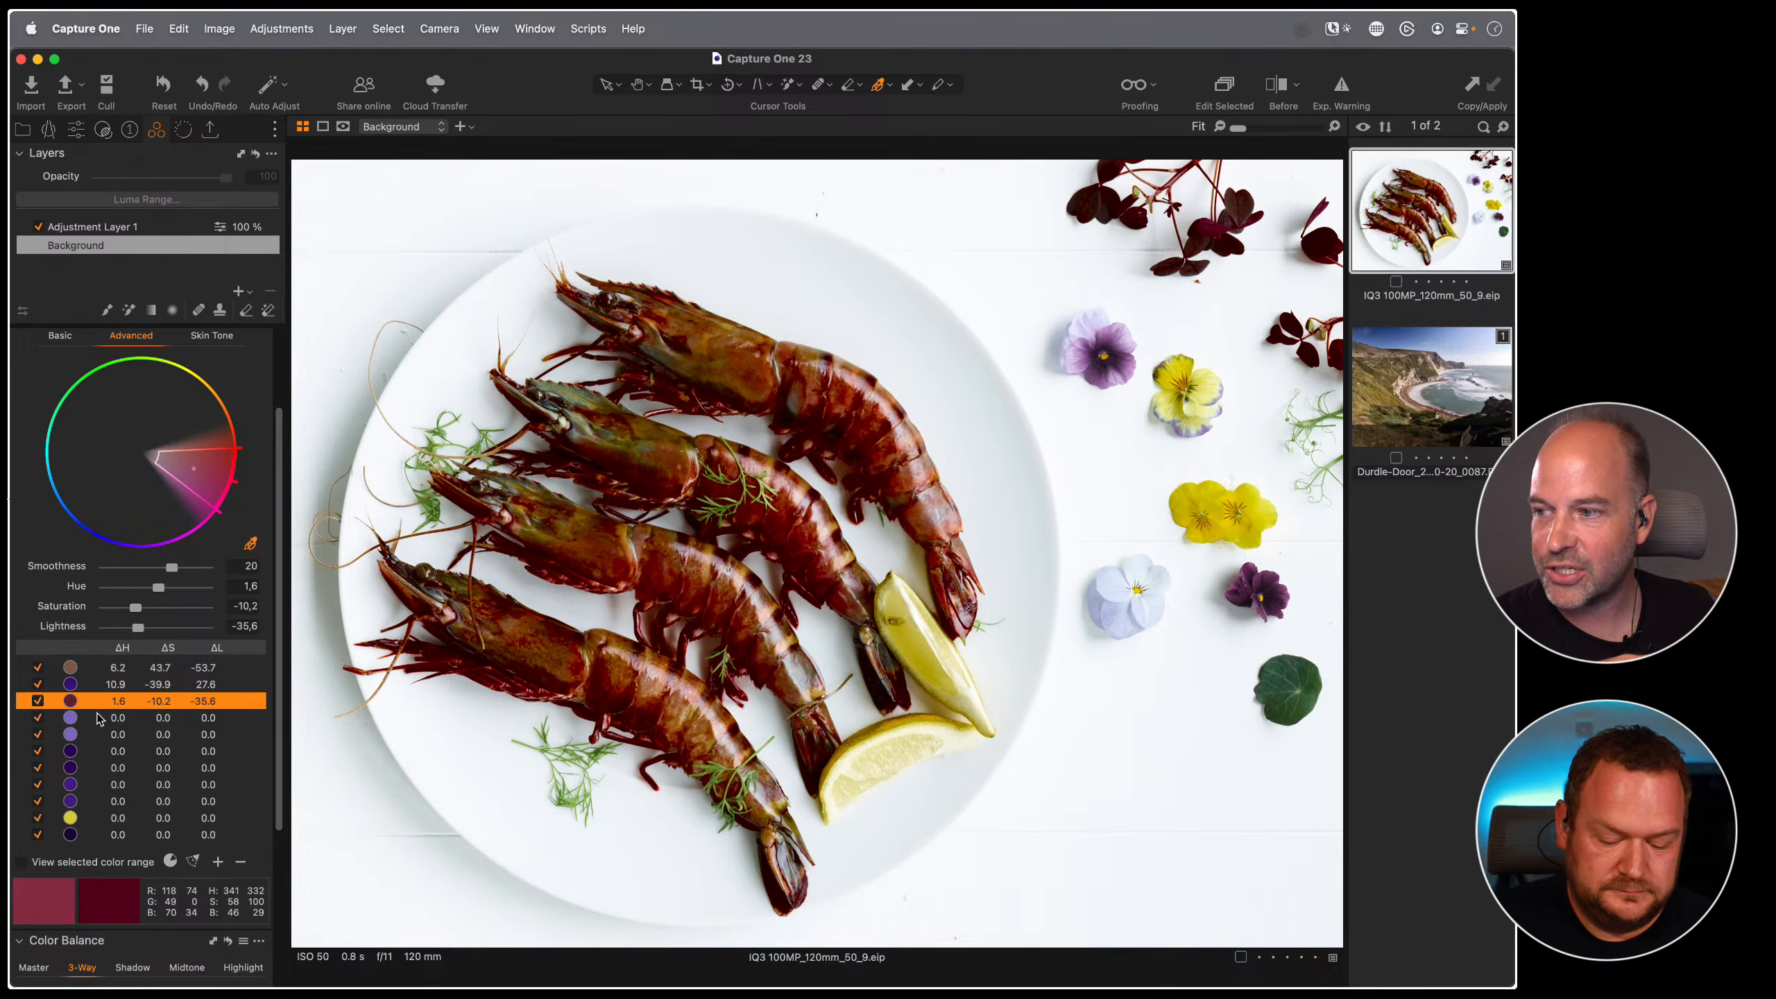
- Remove all the sampled colour ranges from the Background layer, starting with the prawn range
left_click(97, 734)
left_click(98, 718)
left_click(101, 700)
left_click(105, 668)
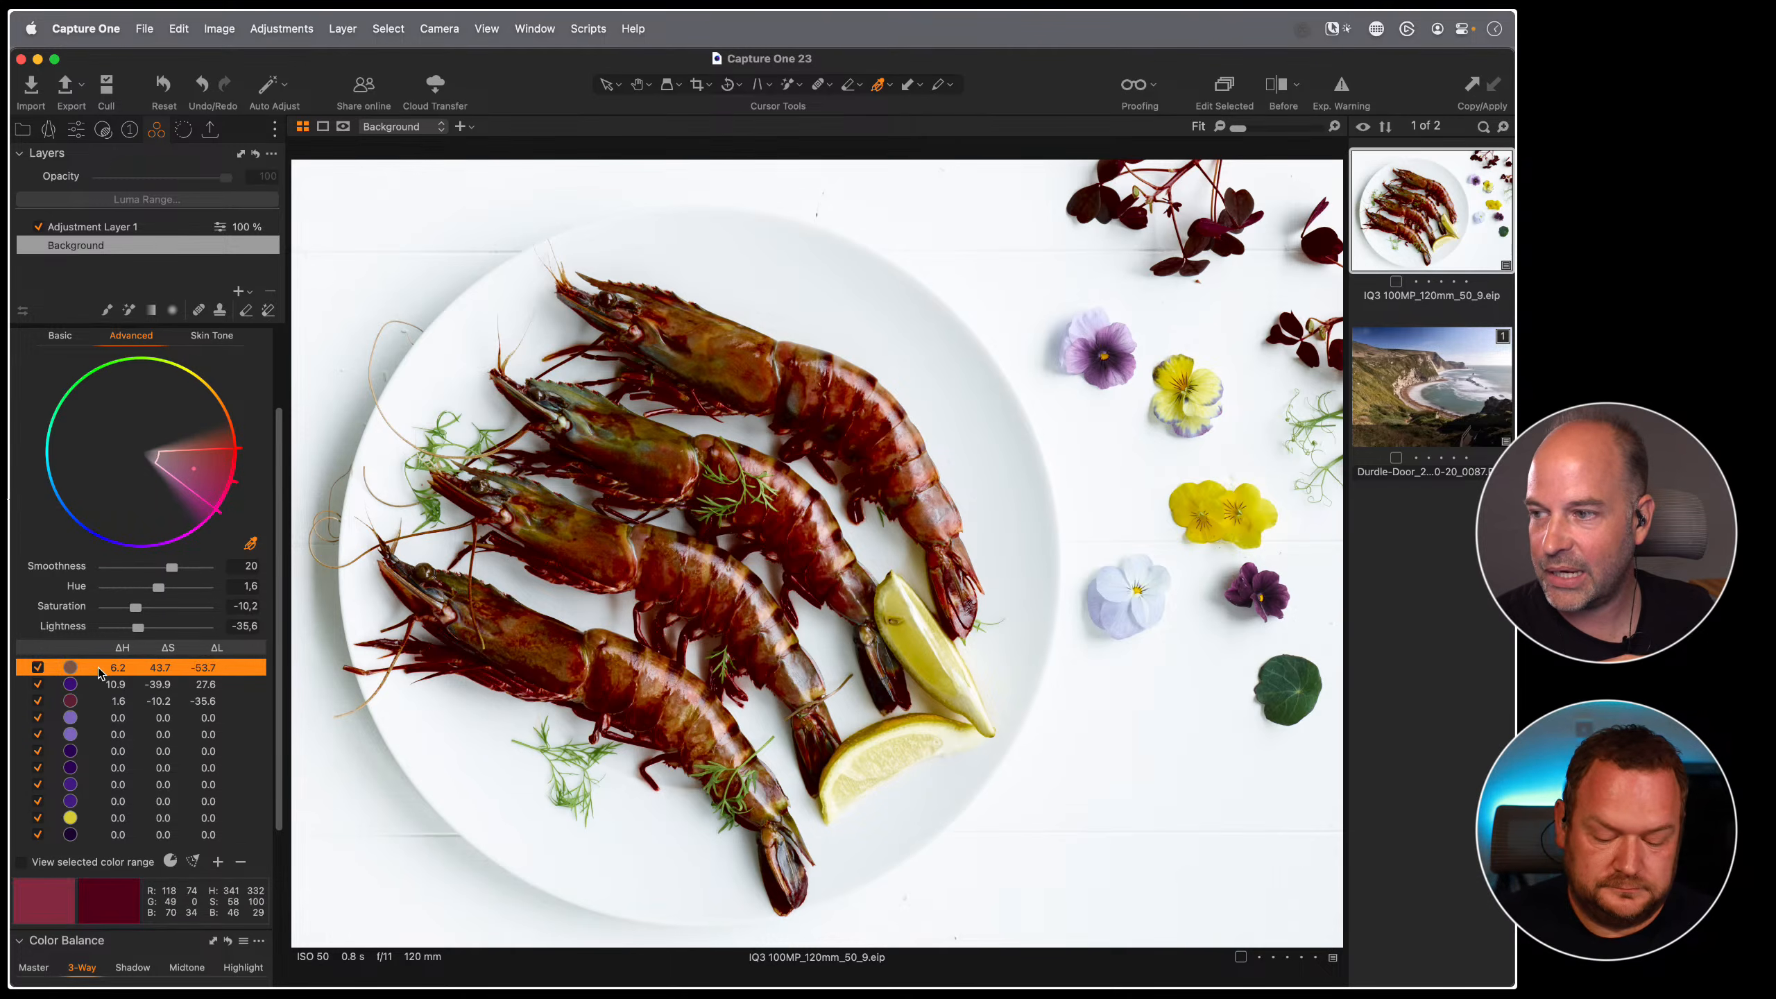
left_click(241, 865)
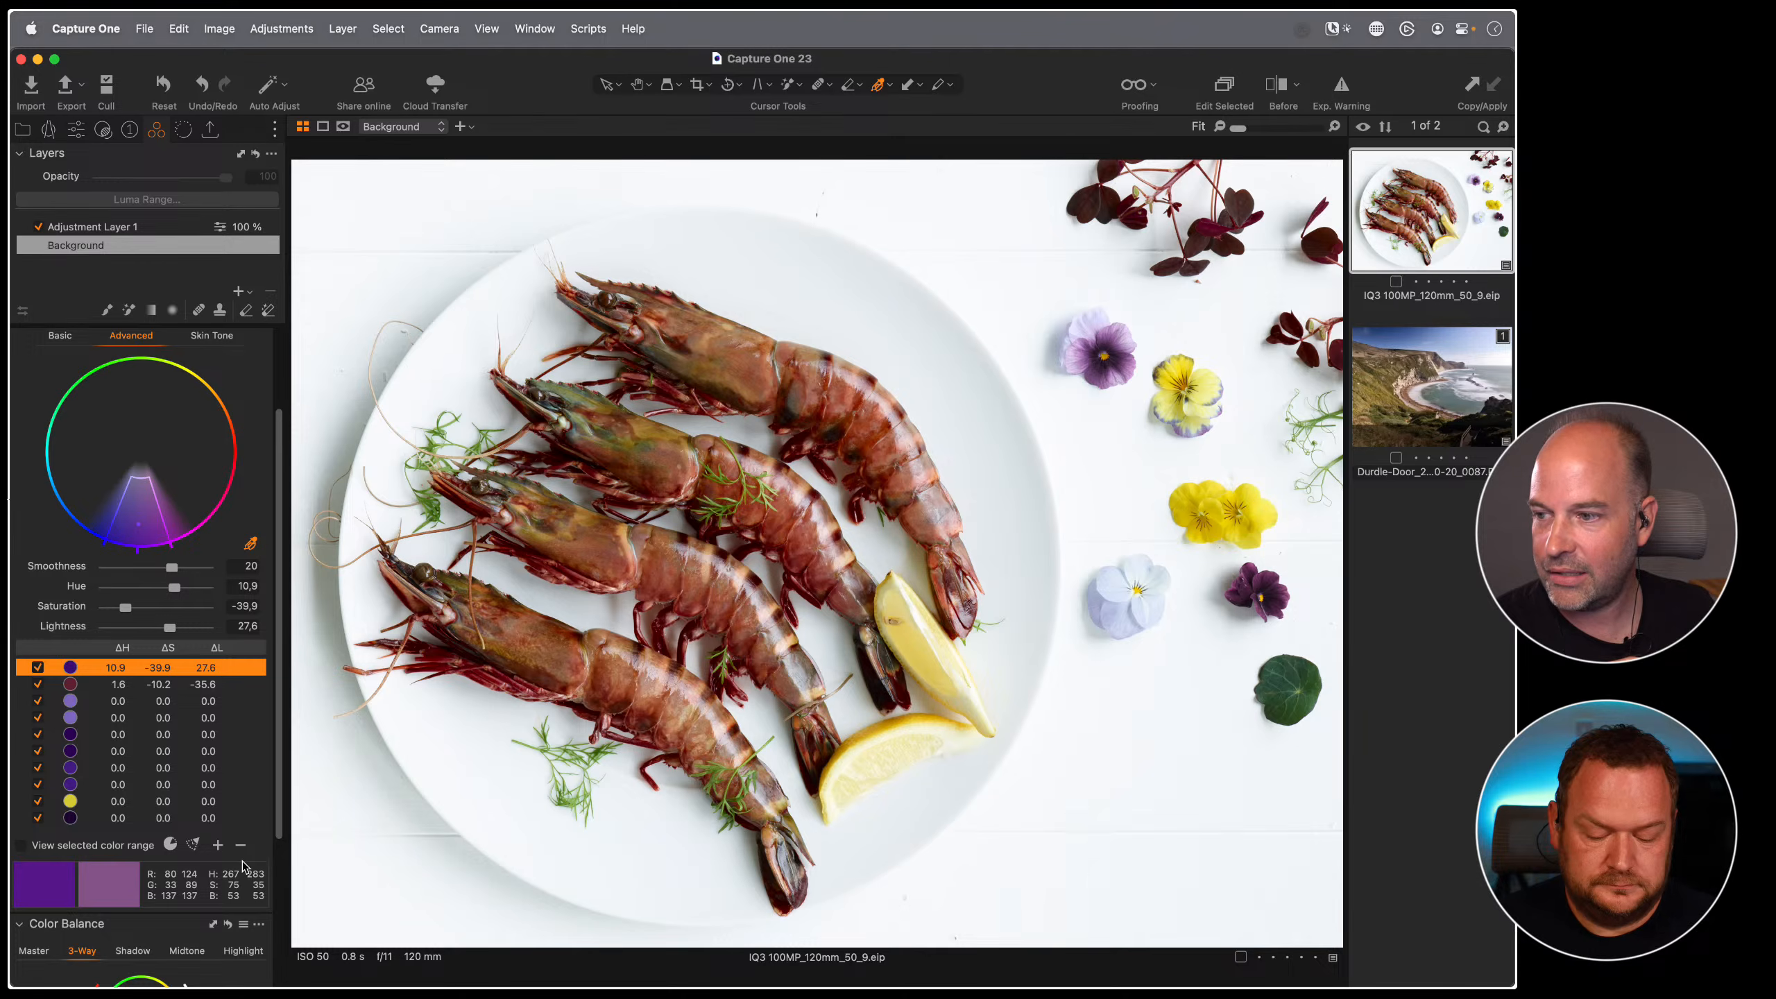
left_click(242, 846)
left_click(242, 829)
left_click(242, 814)
left_click(242, 798)
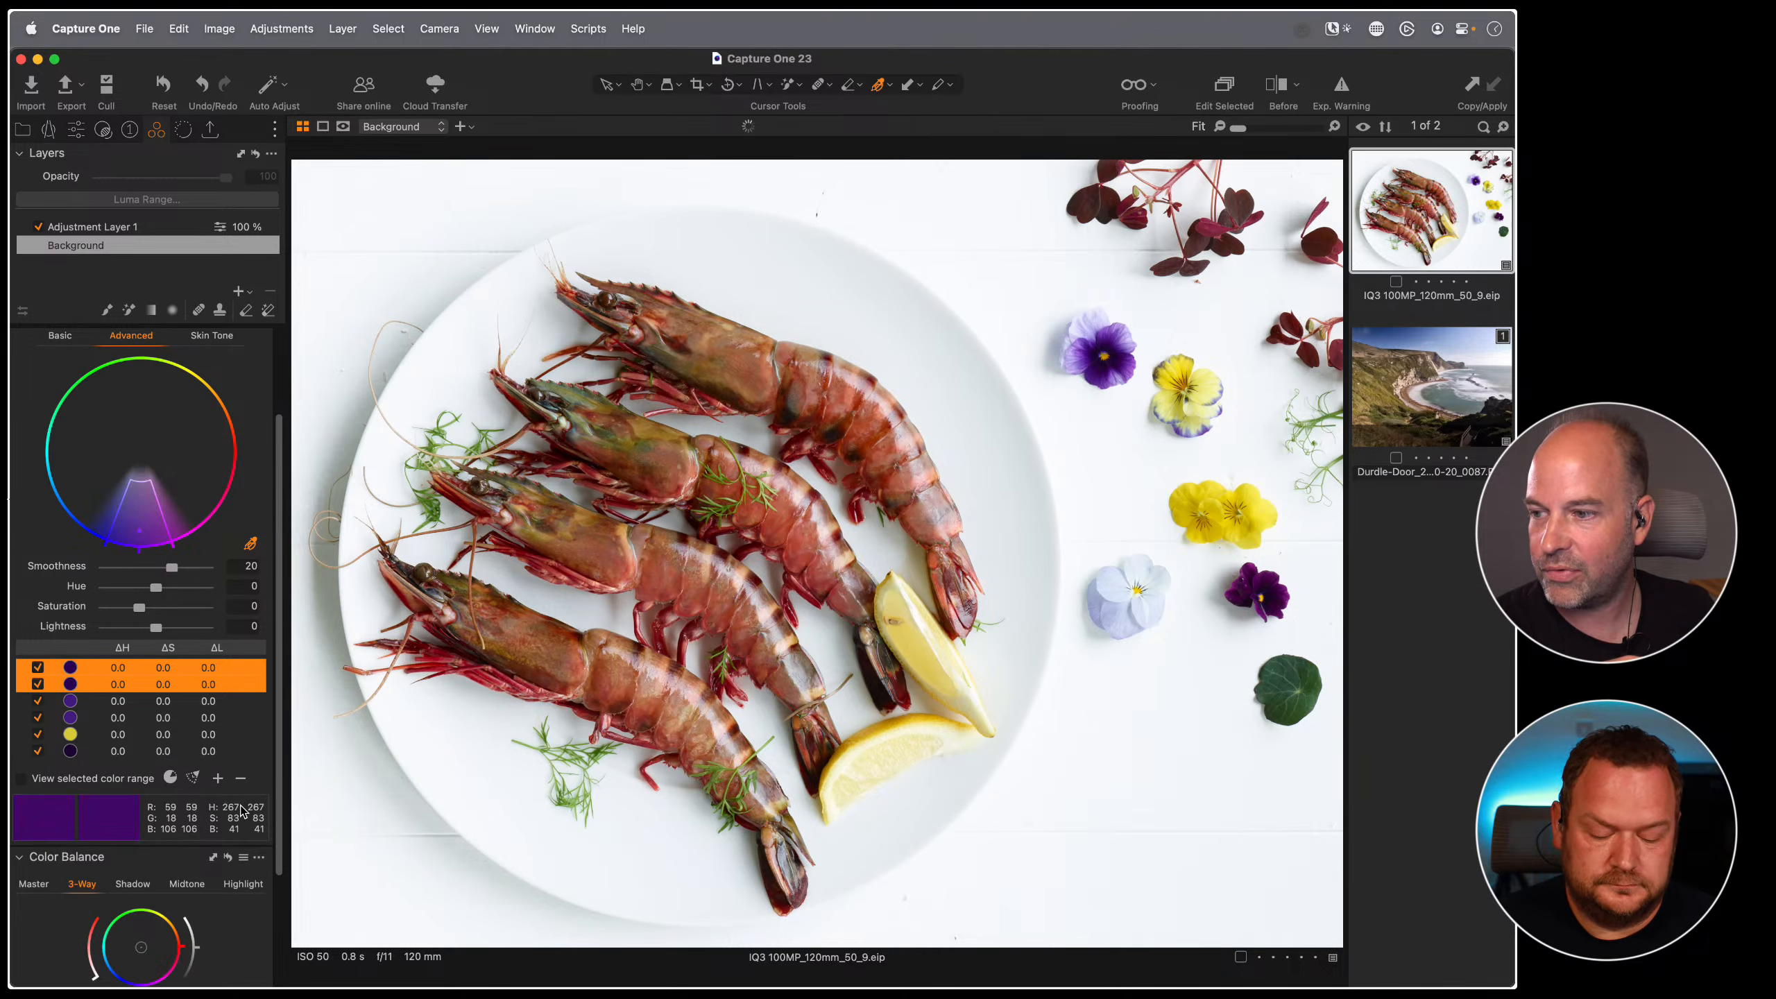
left_click(241, 777)
left_click(241, 775)
left_click(242, 774)
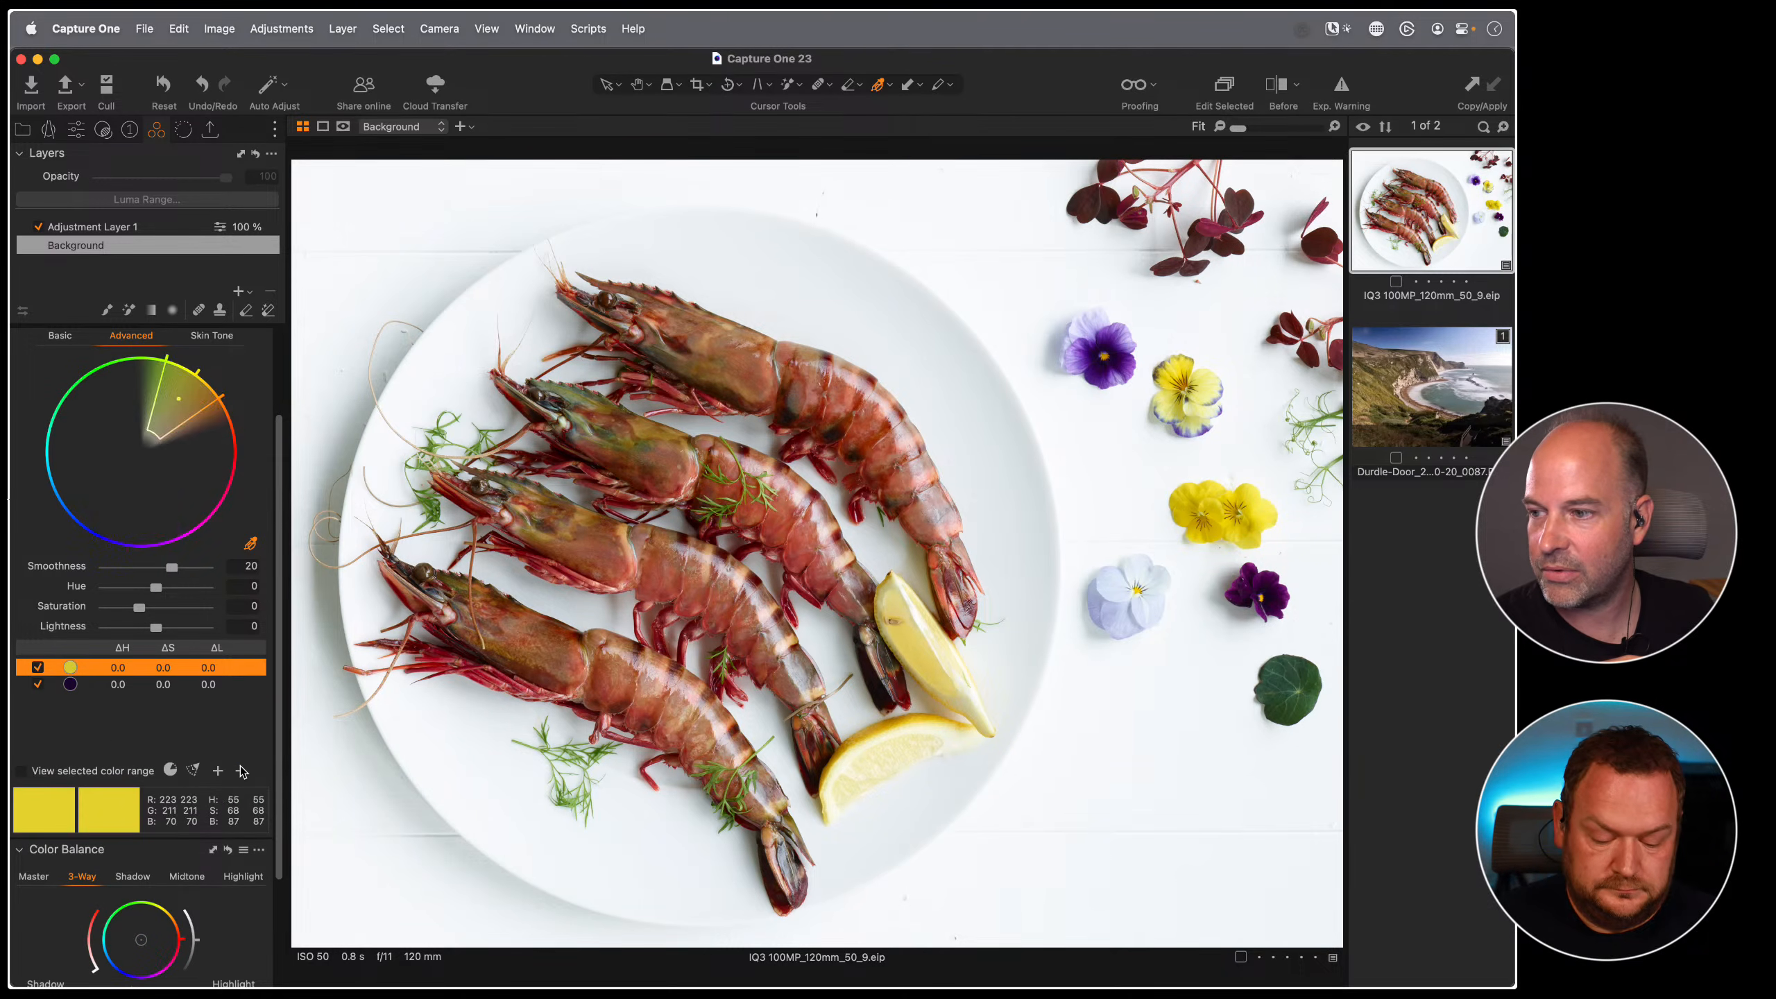
left_click(242, 771)
left_click(241, 770)
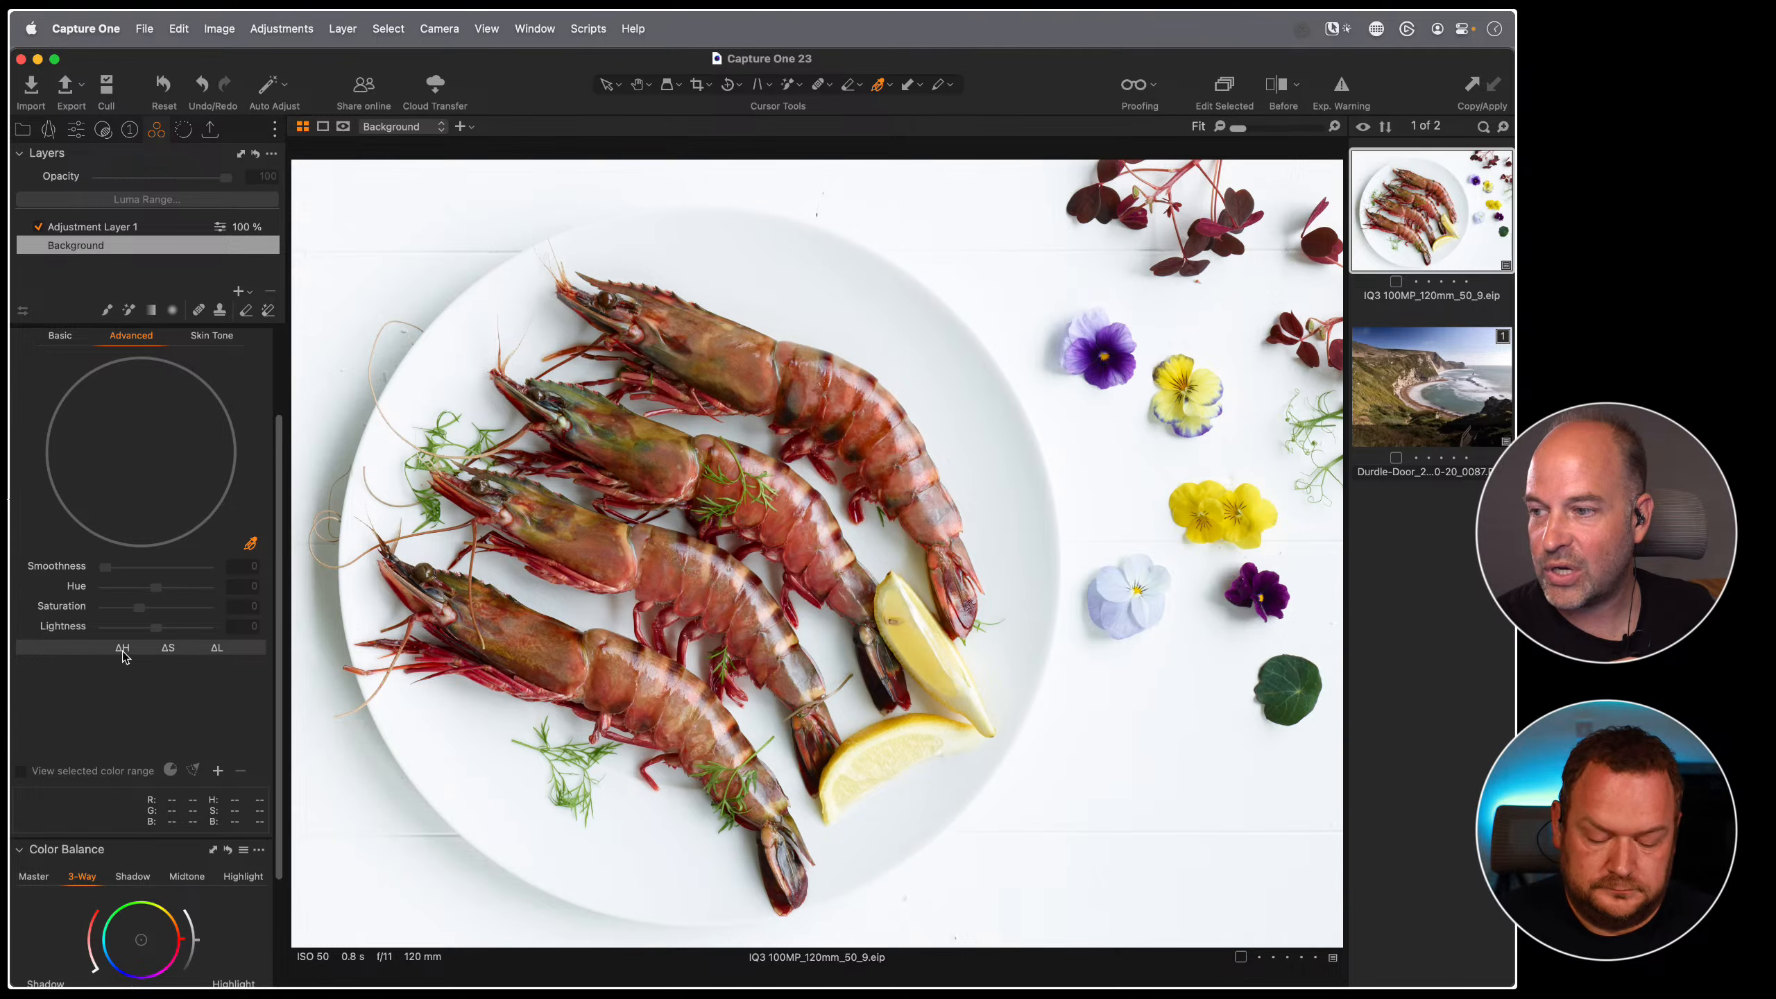
- Compare the Basic colour controls with the Advanced colour wheel in the Color Editor
left_click(60, 336)
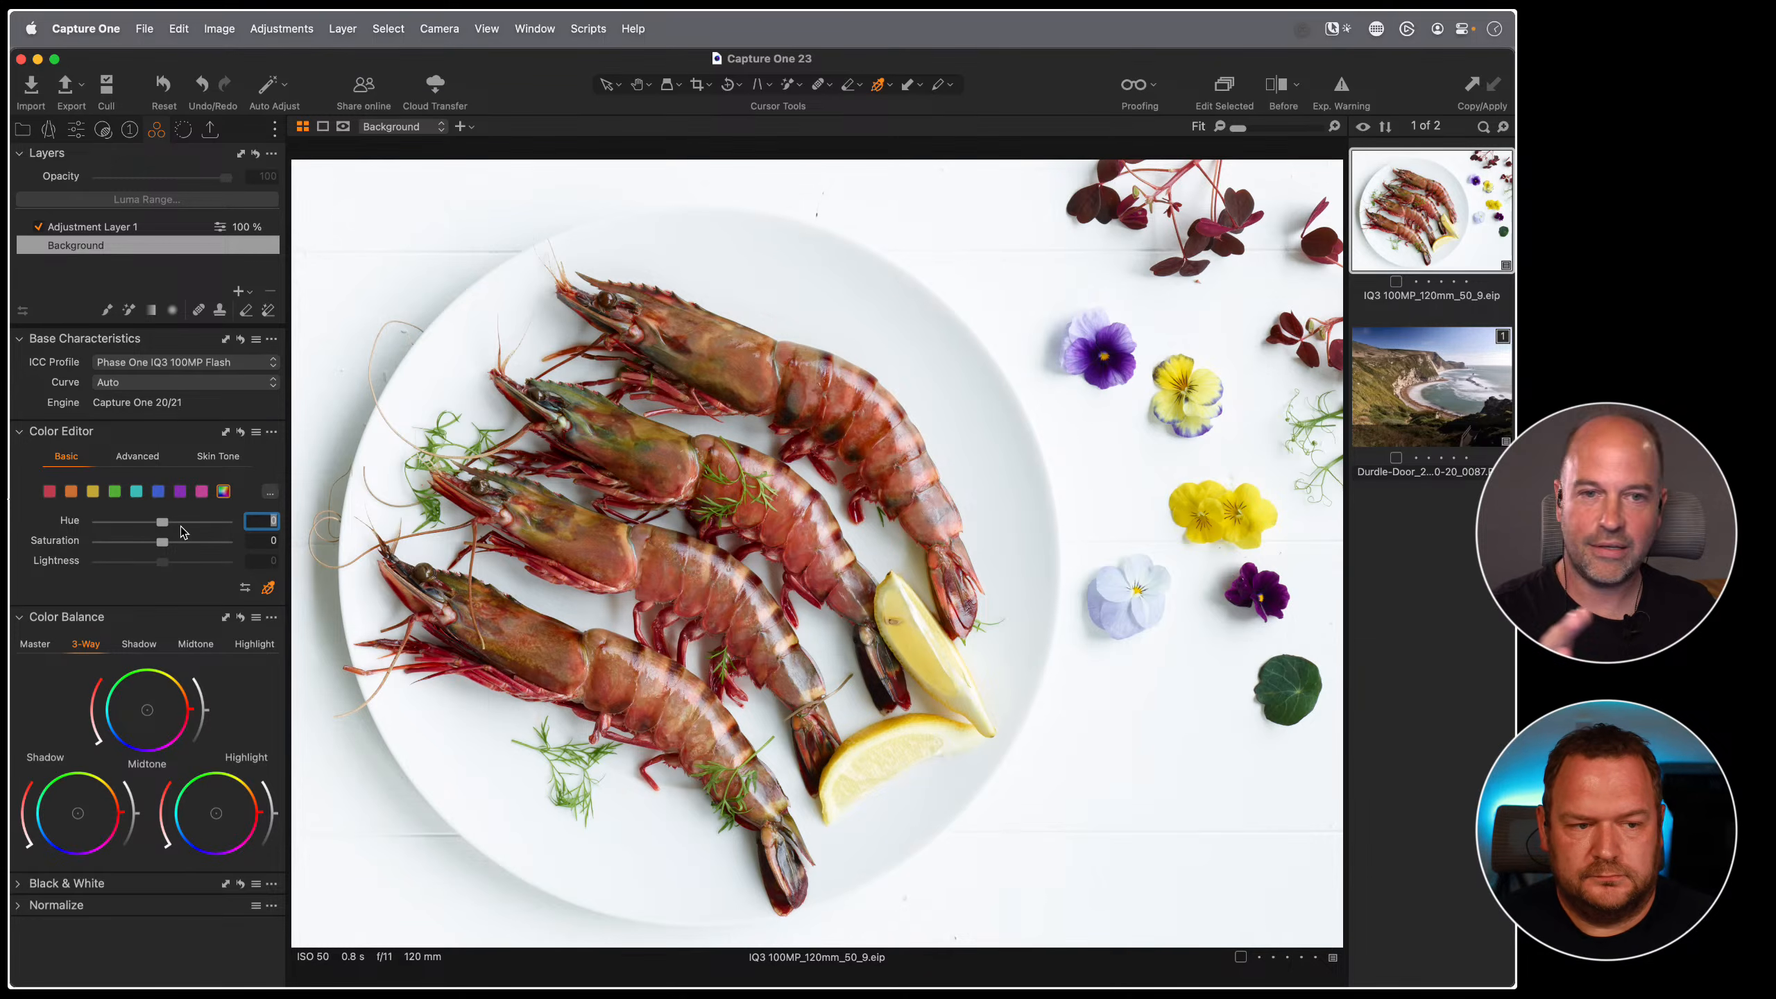
mouse_move(163, 545)
left_mouse_down()
mouse_move(230, 546)
mouse_move(104, 547)
mouse_move(176, 559)
left_mouse_up()
left_click(138, 455)
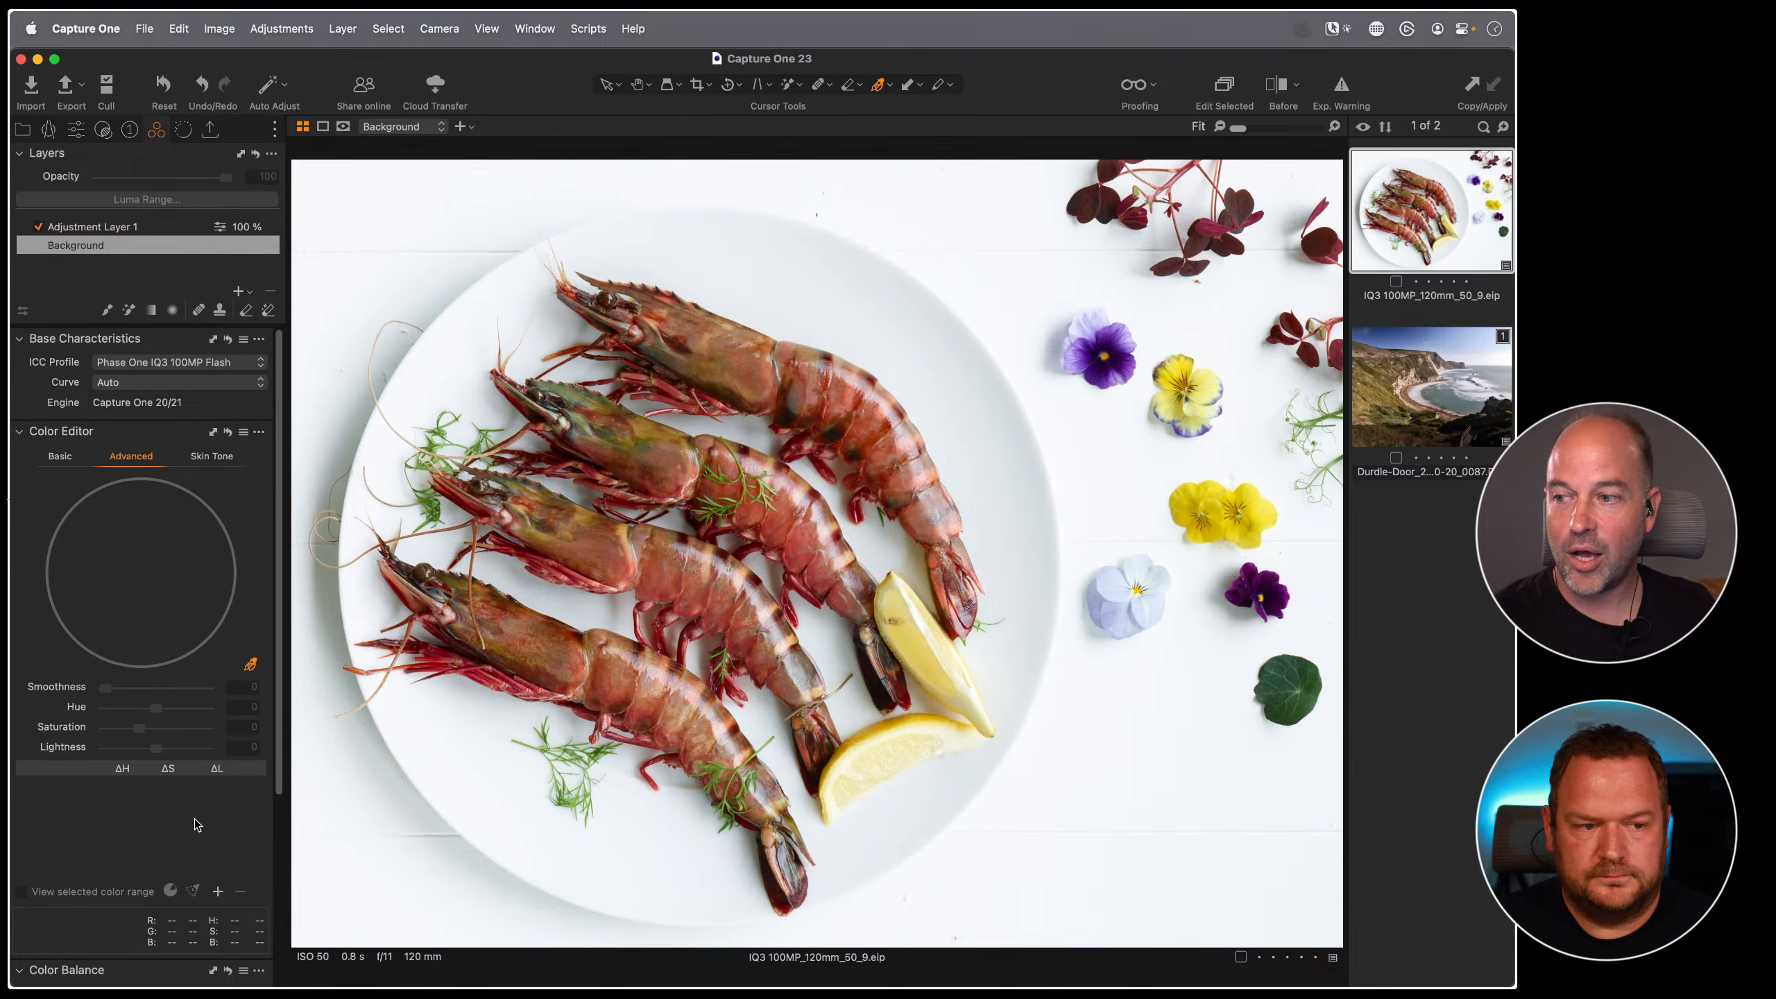
left_click(61, 456)
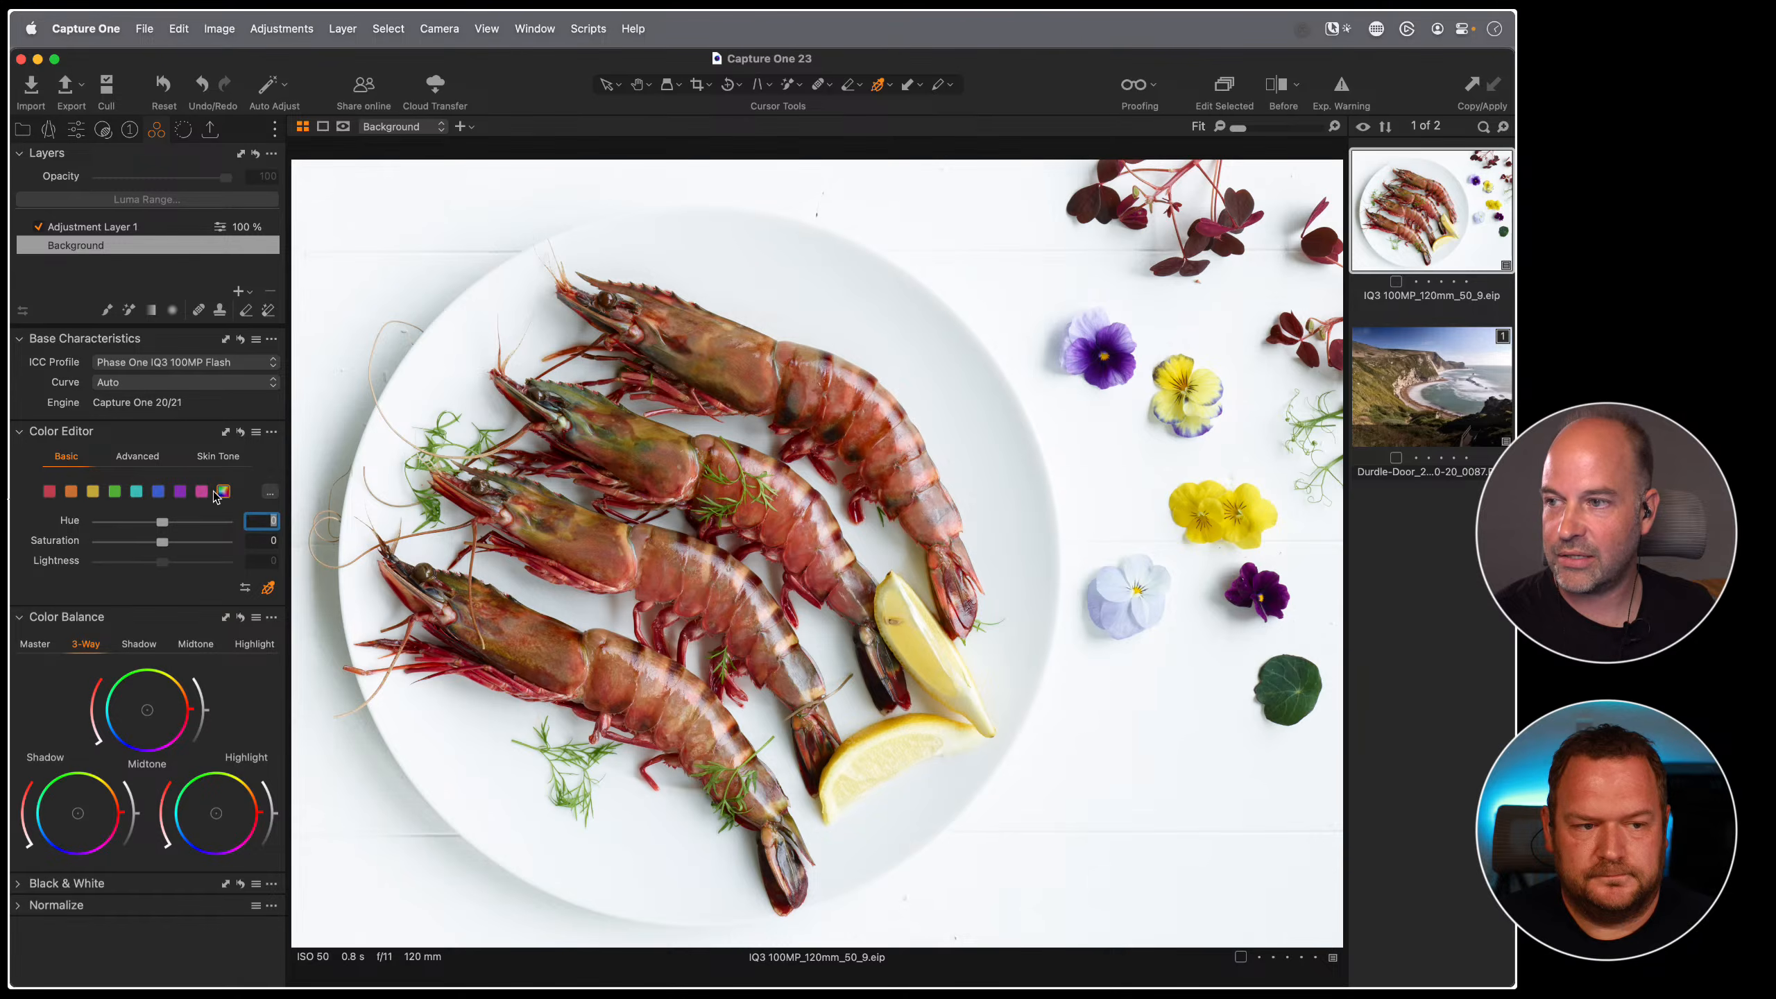
left_click(138, 456)
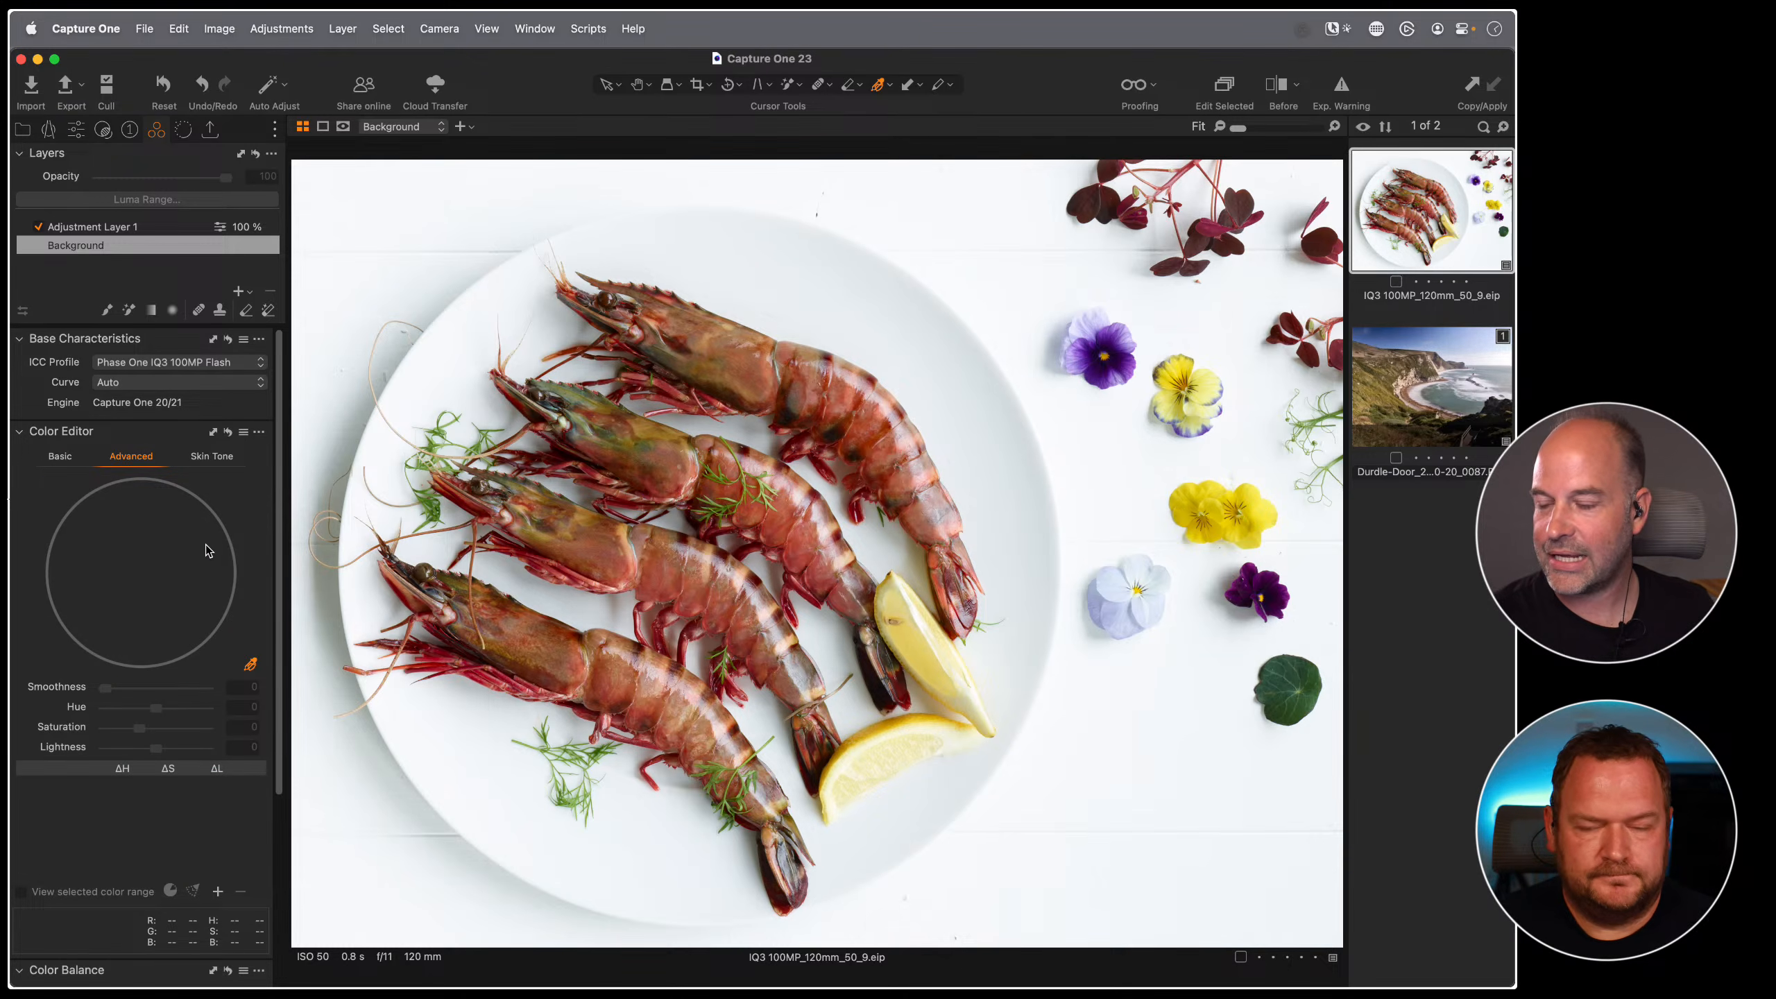
- Pick the reddish-brown of a prawn as an advanced colour range and expand the range across all saturation levels
left_click(170, 892)
left_click(593, 535)
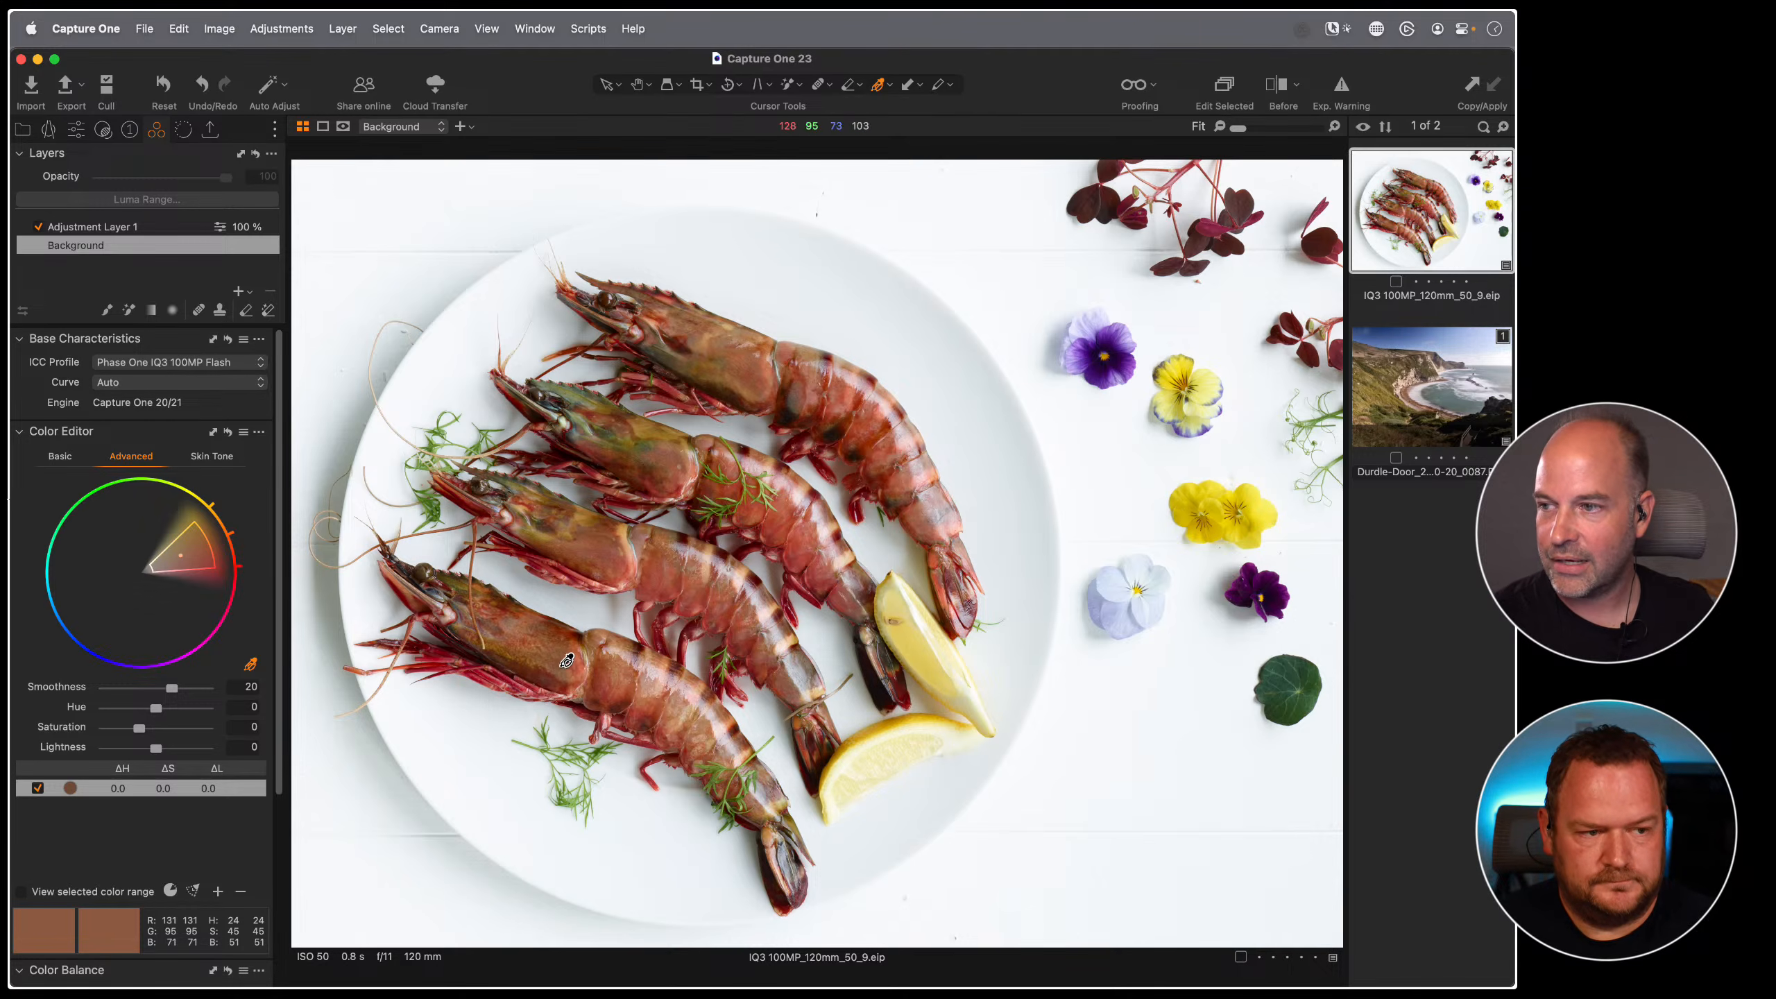
left_click(195, 895)
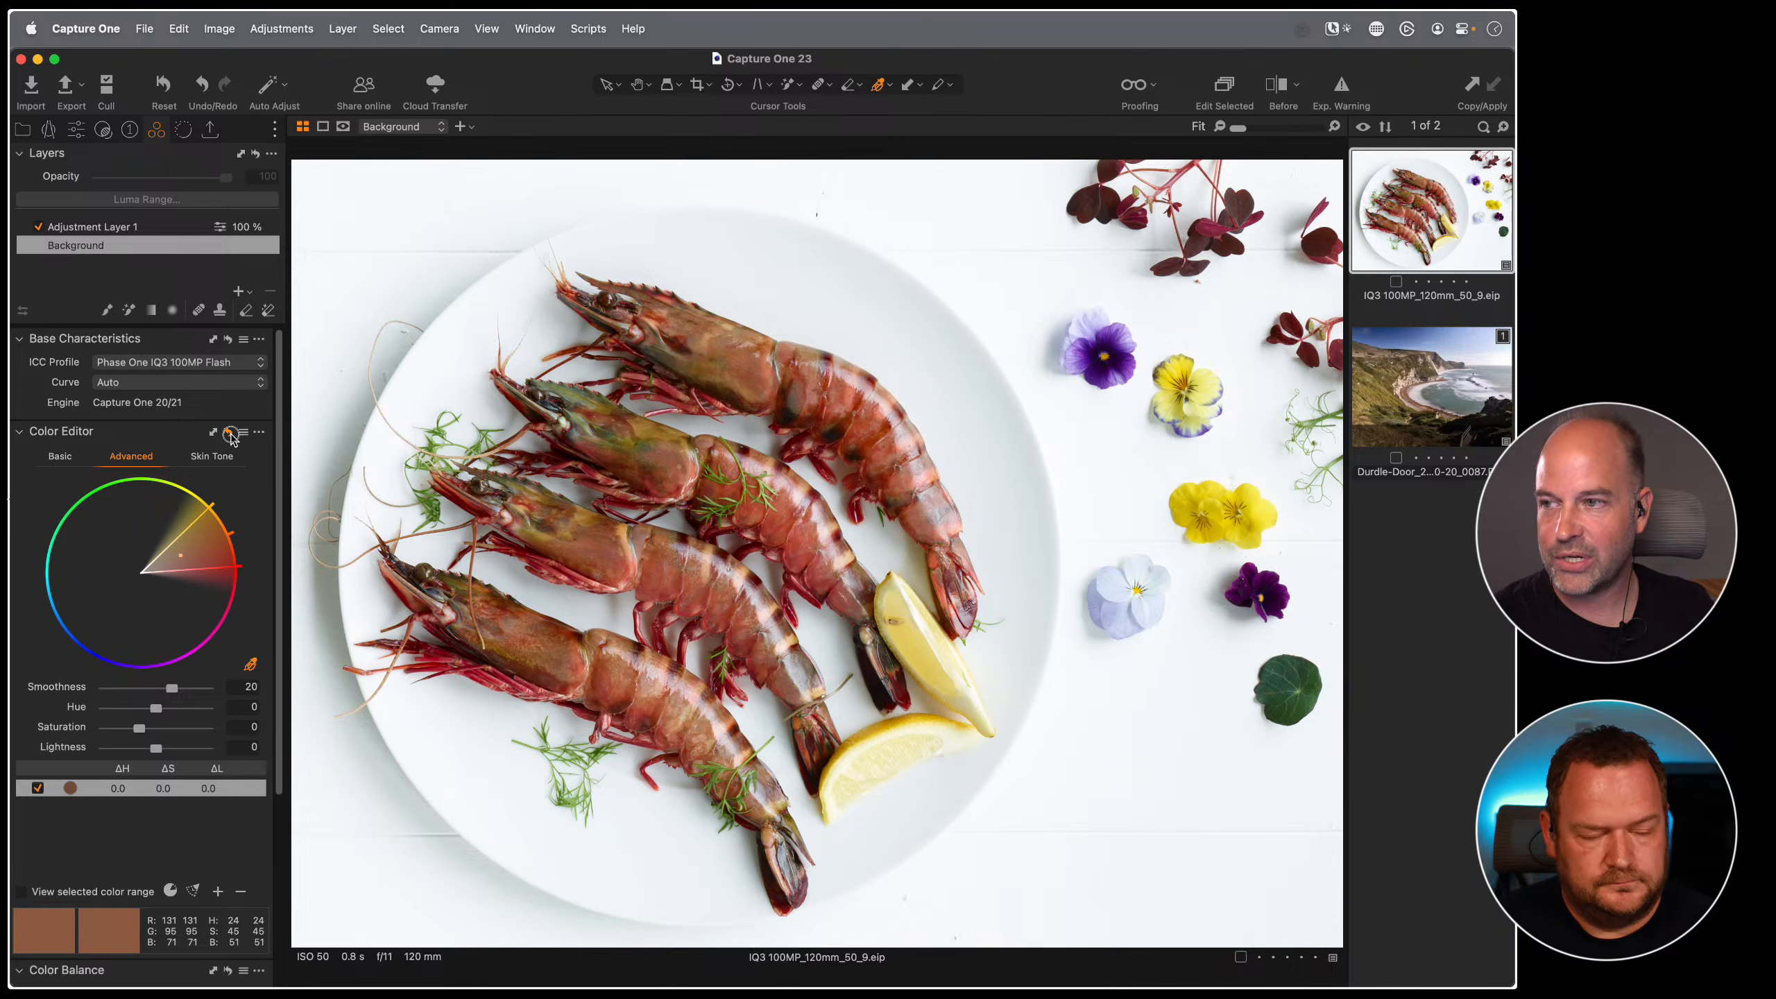
- Sample an olive-brown tone on a prawn's shell as the advanced colour range
left_click(643, 480)
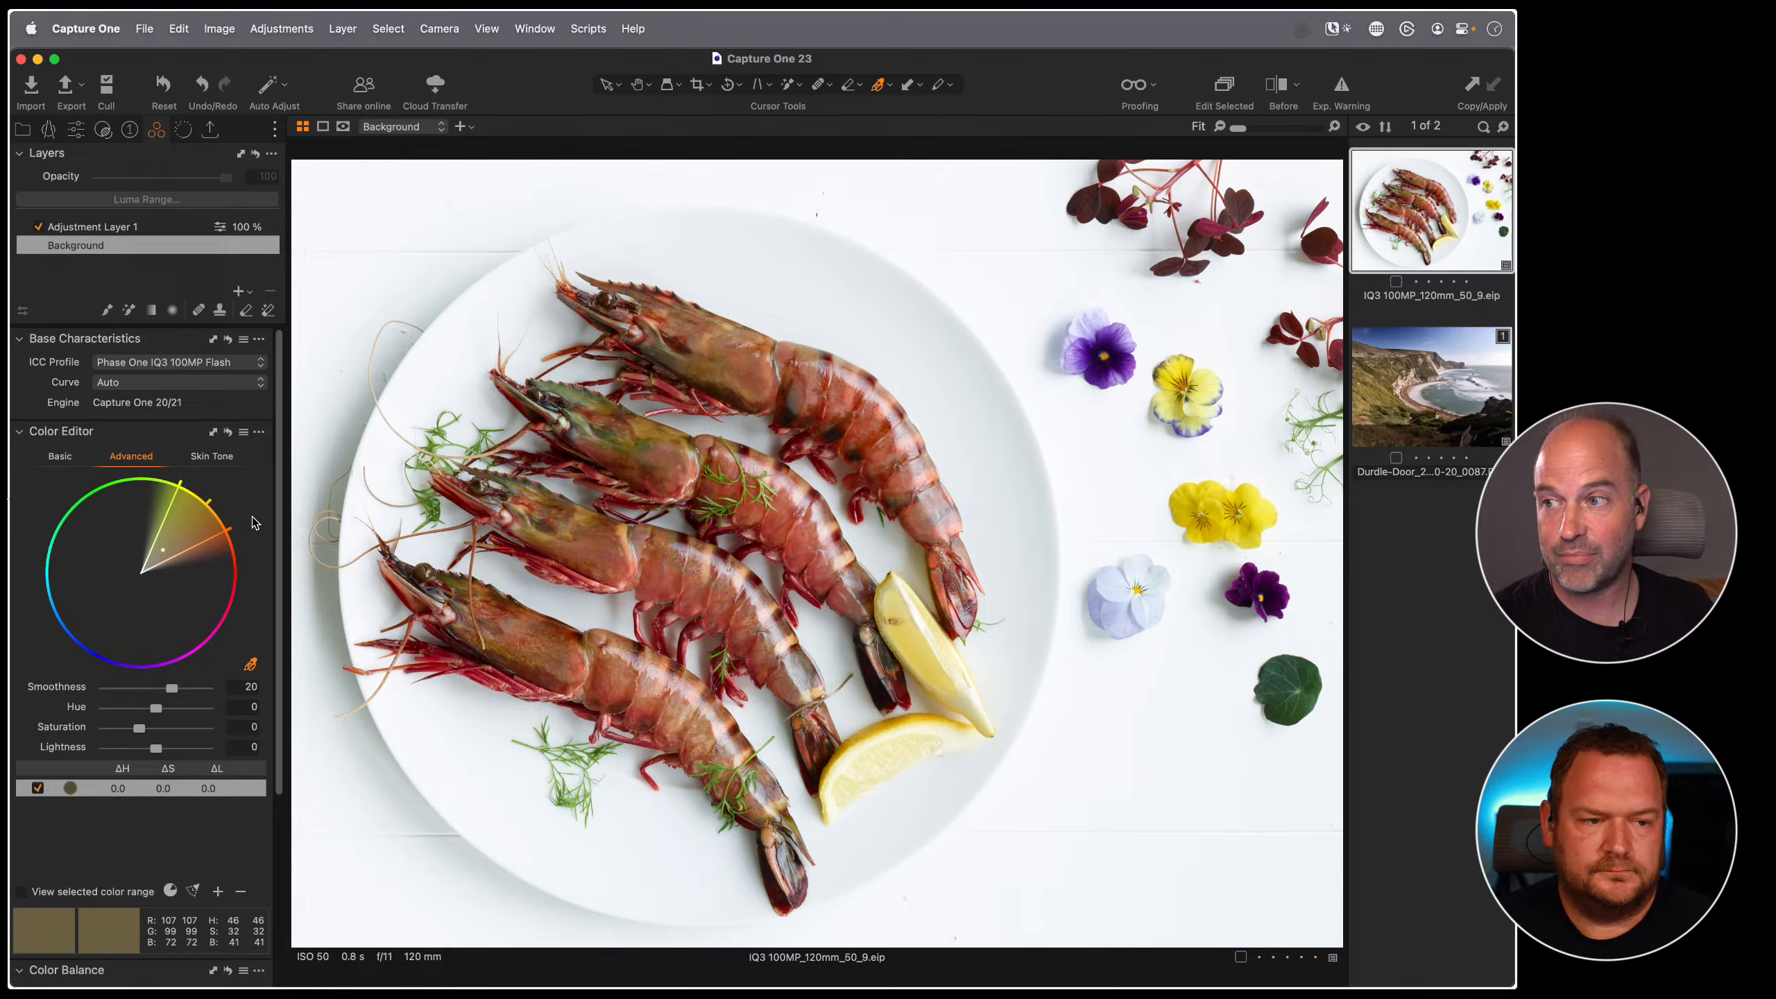
- In the Durdle-Door photo, sample the blue sky, invert that colour range and set its lightness to -21.8
key("Down")
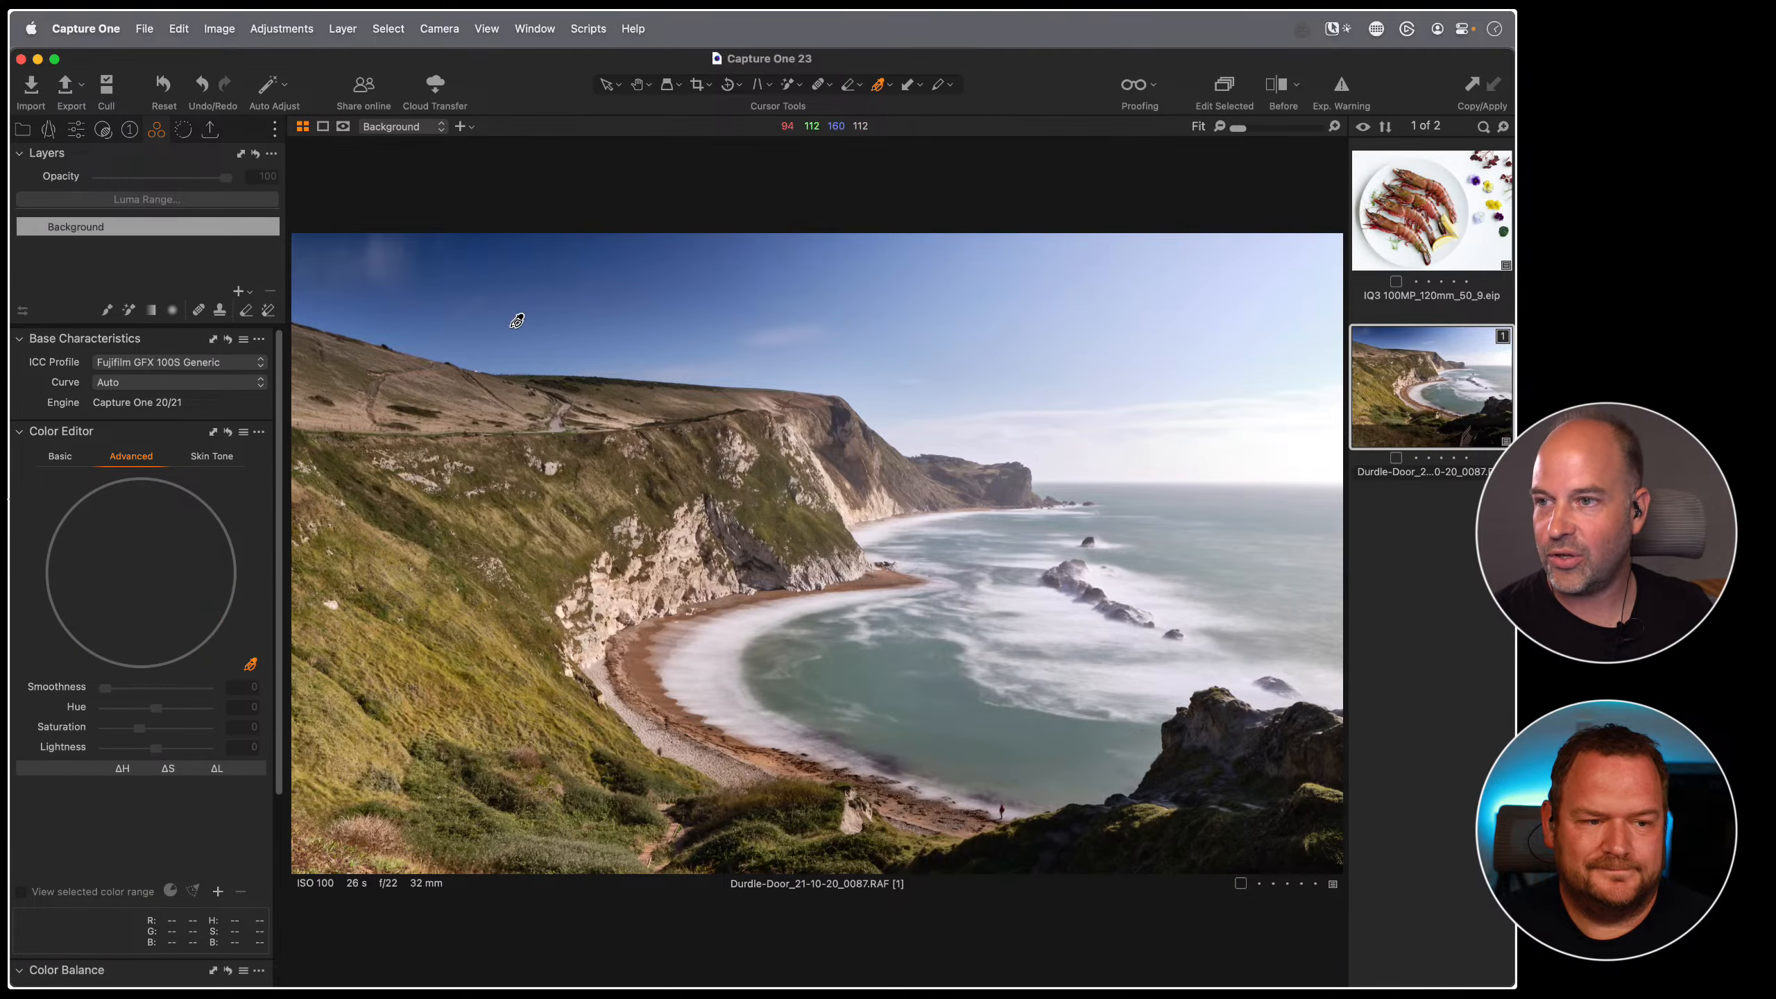
left_click(558, 306)
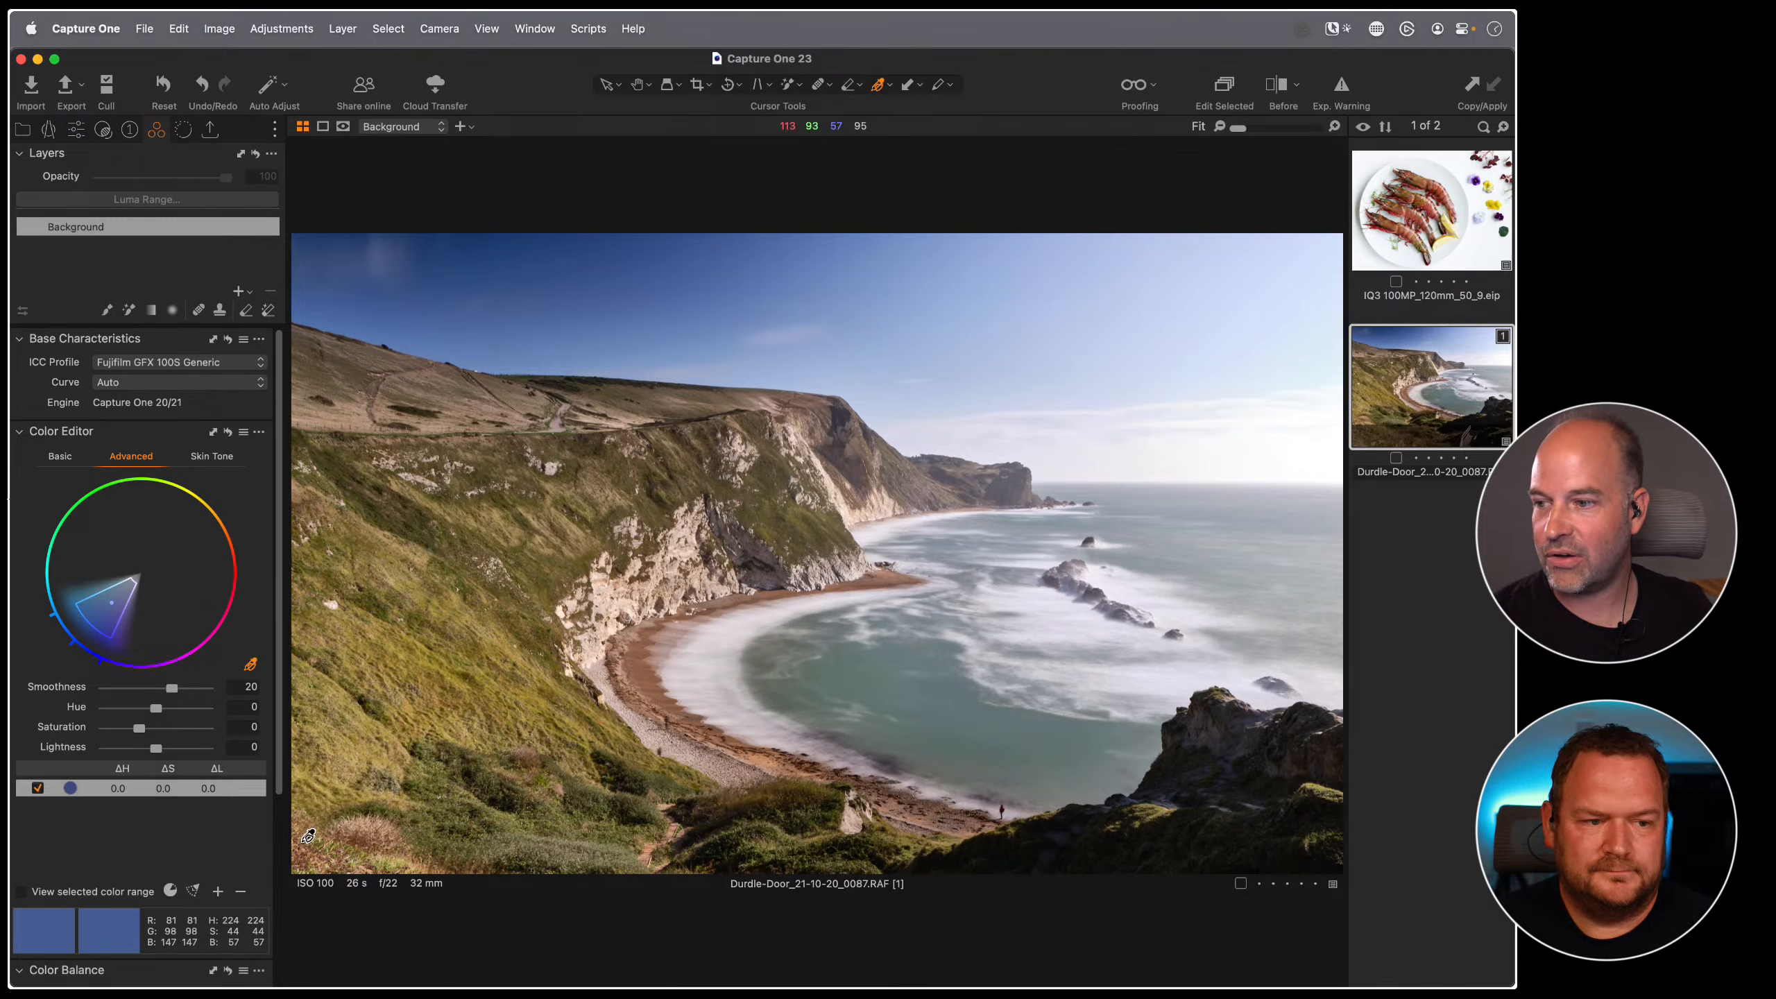
left_click(171, 892)
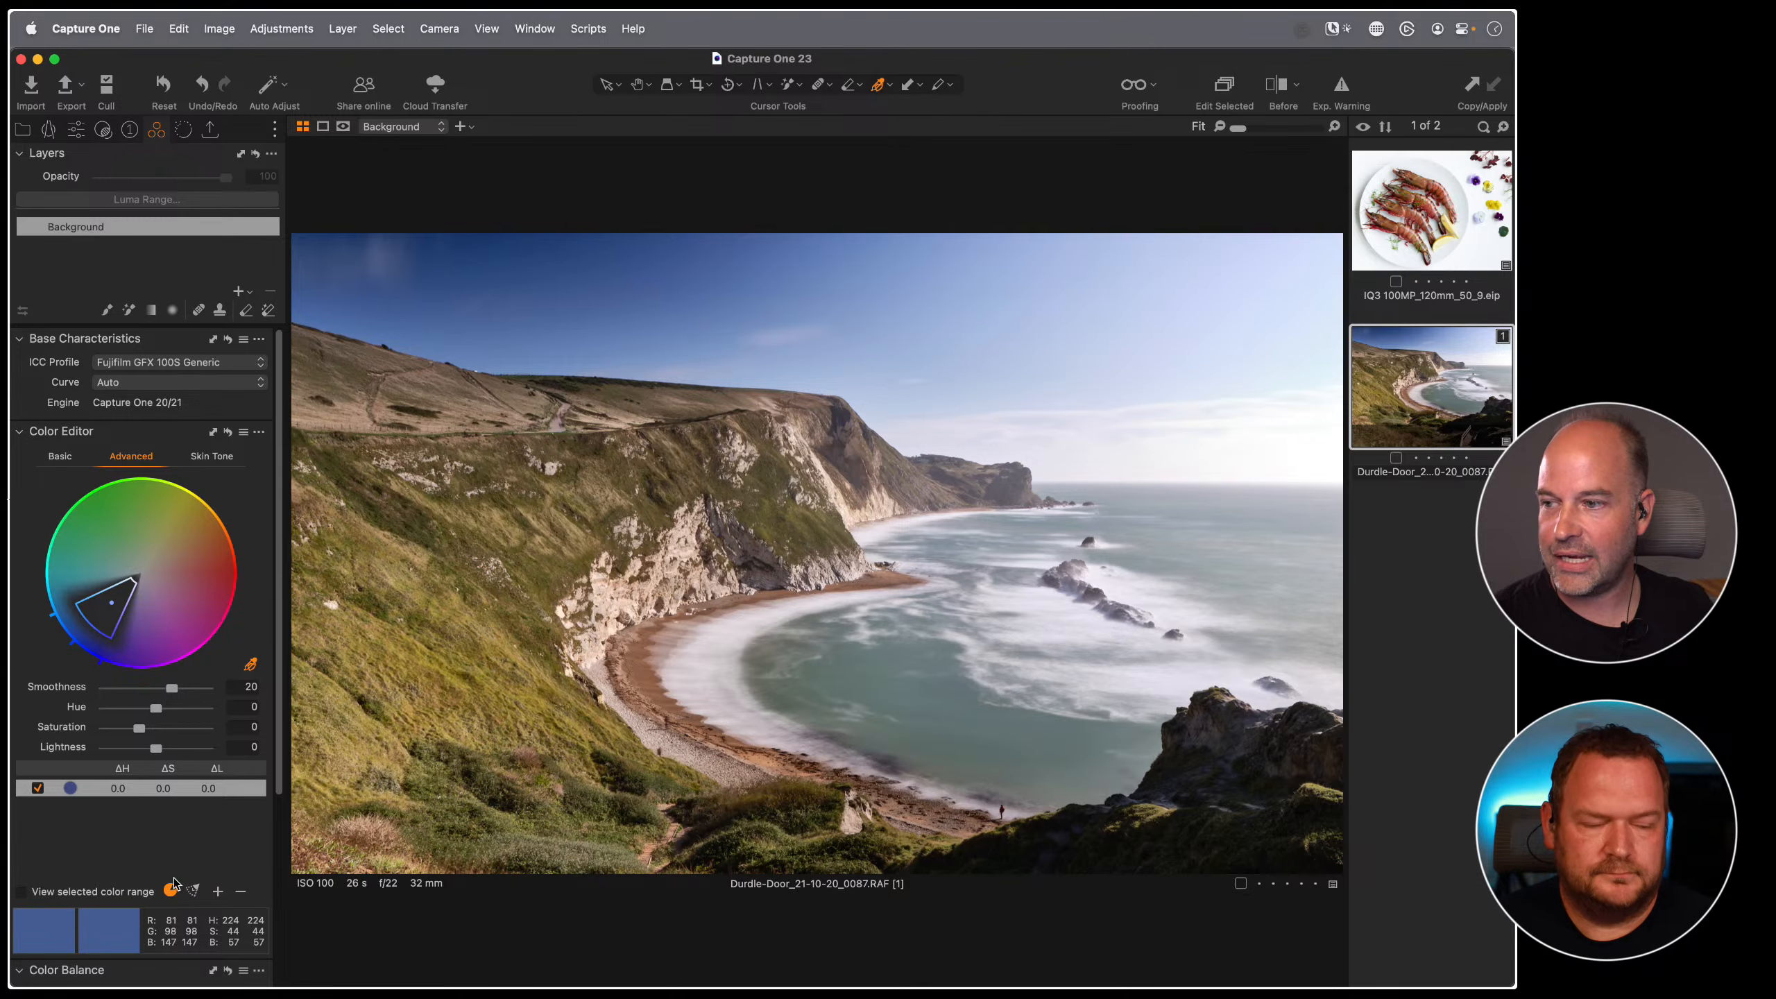
mouse_move(154, 744)
left_mouse_down()
mouse_move(122, 748)
mouse_move(164, 751)
mouse_move(147, 751)
left_mouse_up()
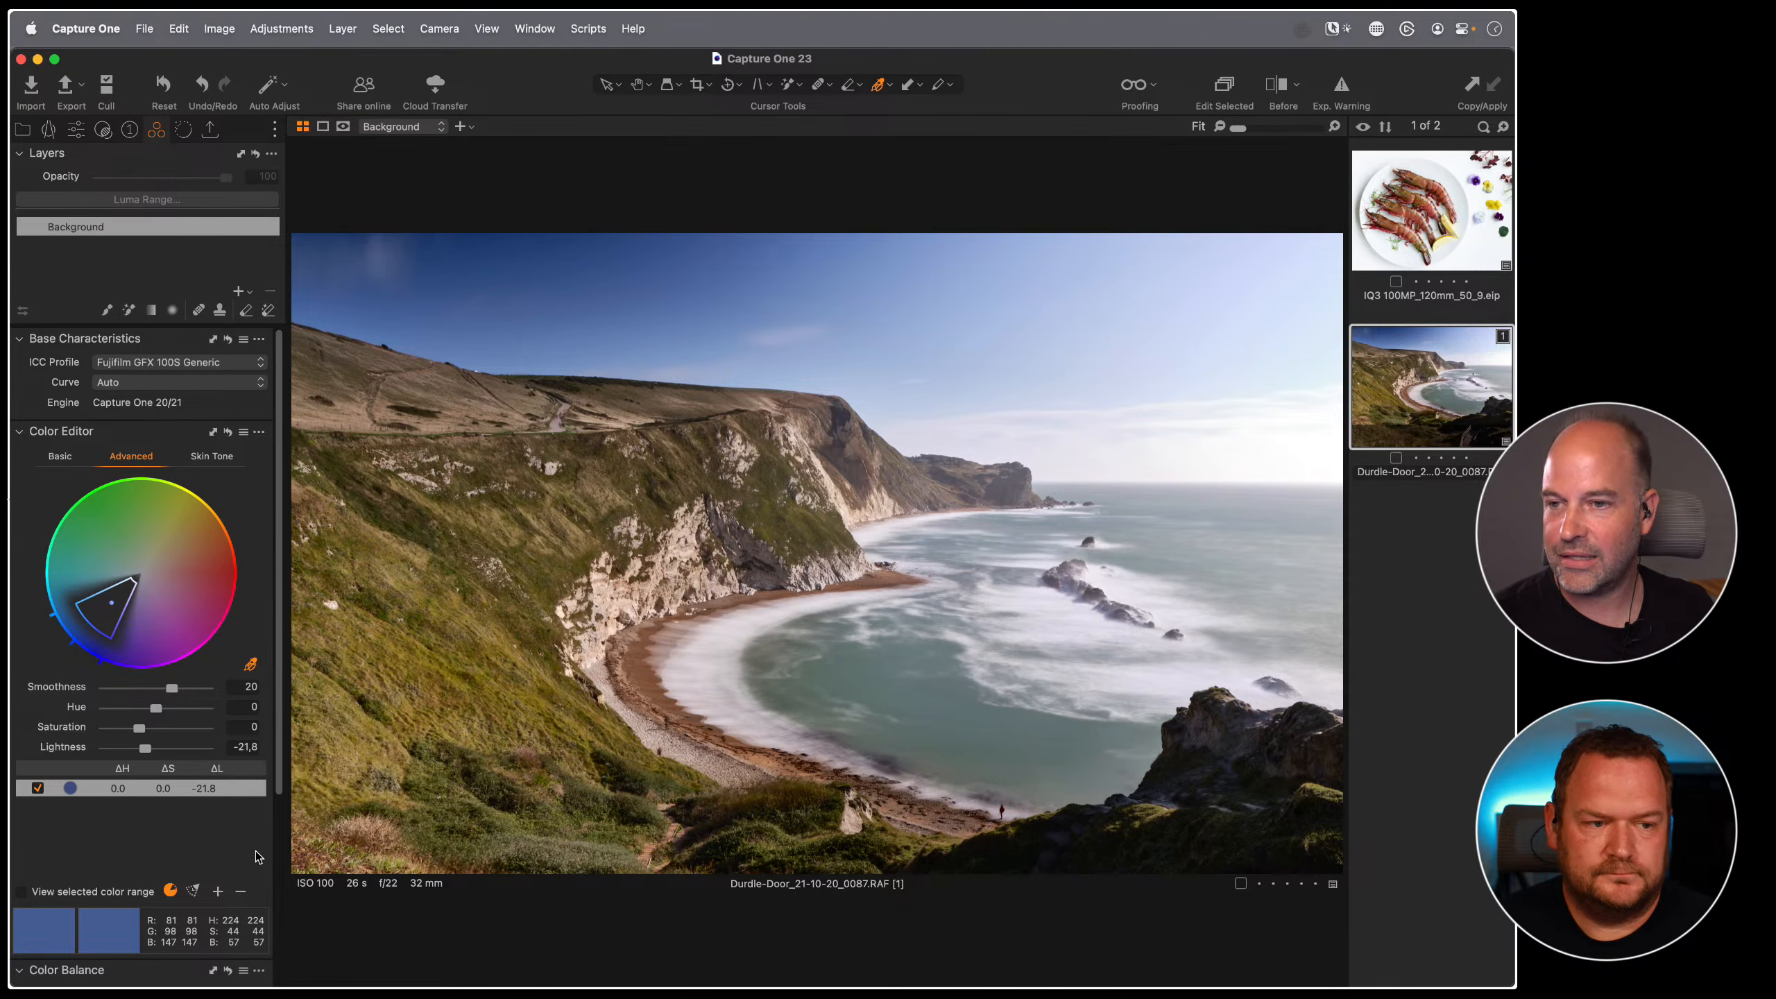
- Open the portrait in the Skin Tone album and switch the Color Editor to its Skin Tone mode
left_click(49, 129)
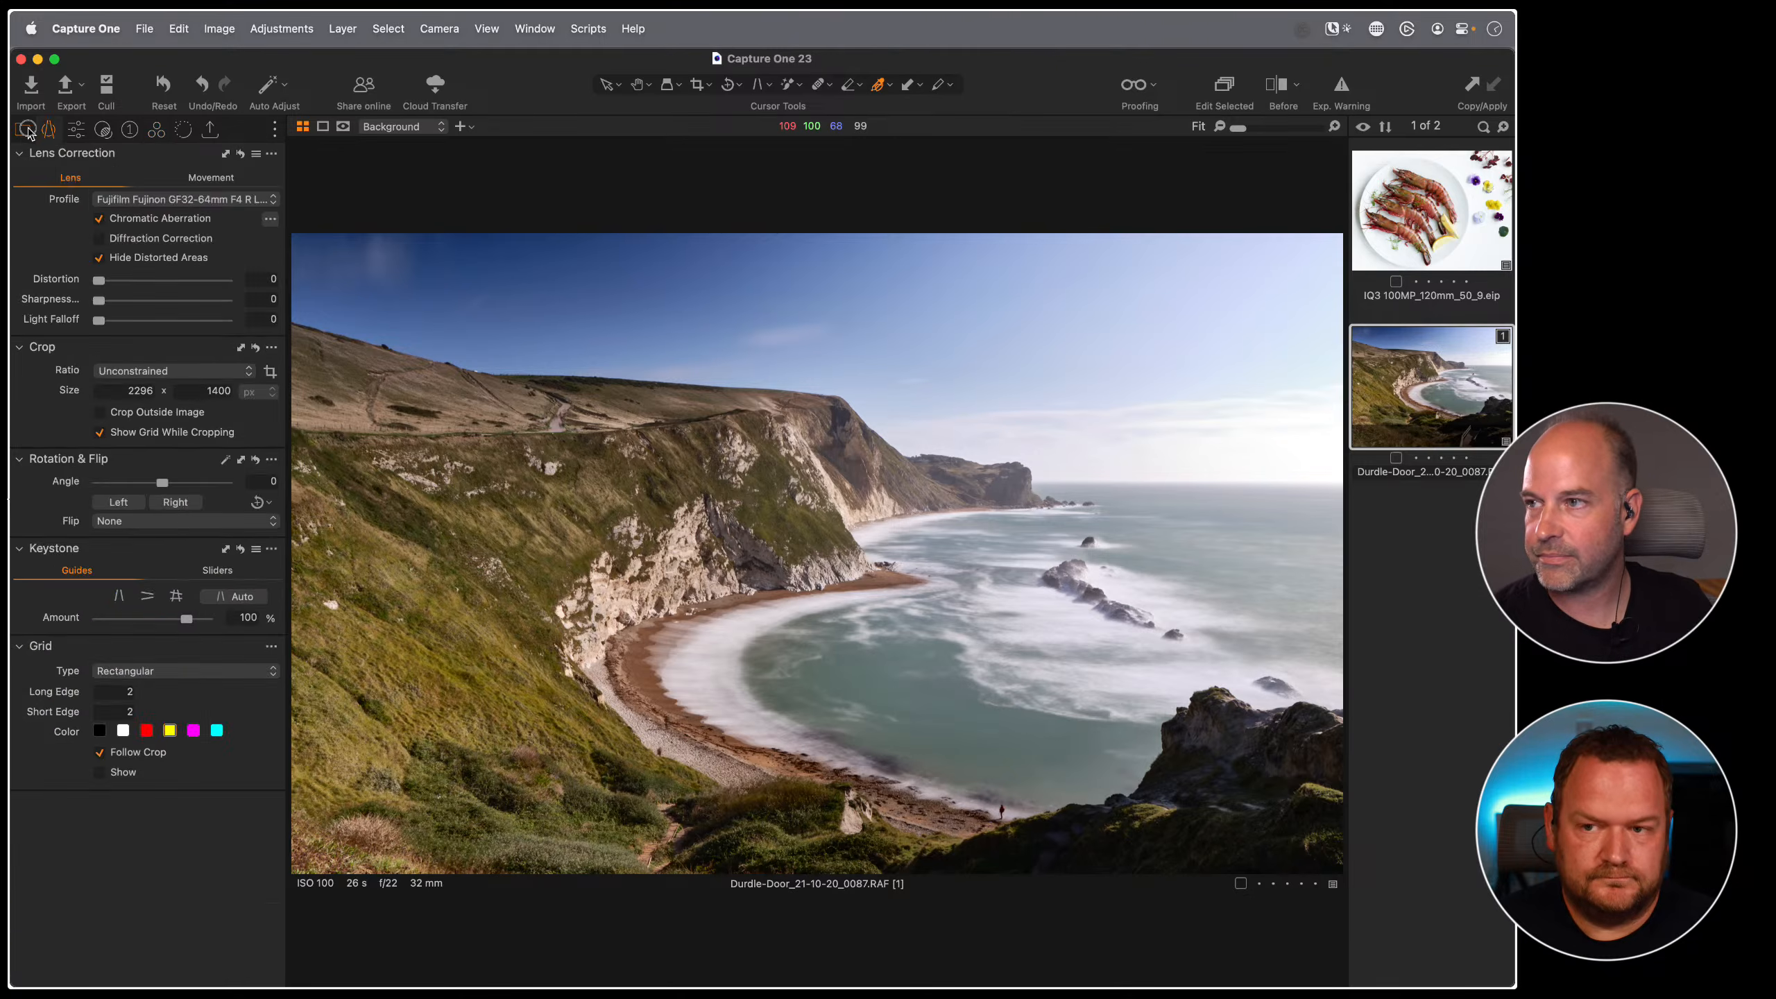
left_click(22, 129)
left_click(140, 551)
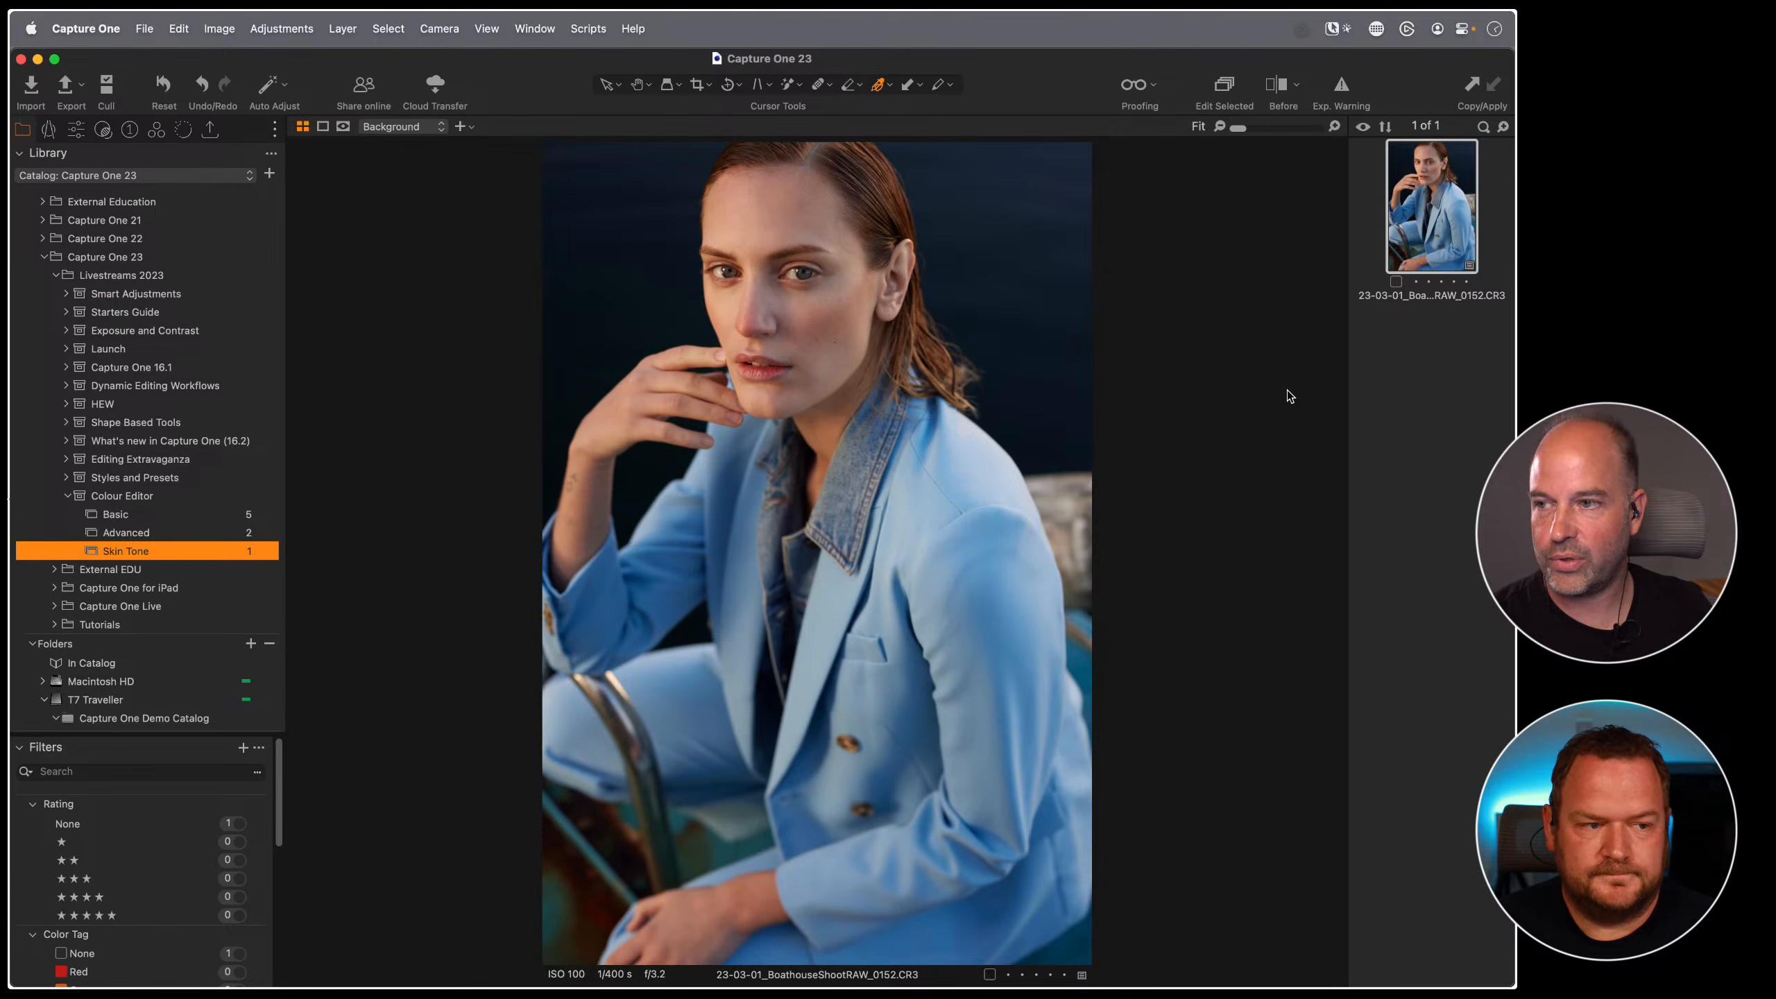
left_click(156, 129)
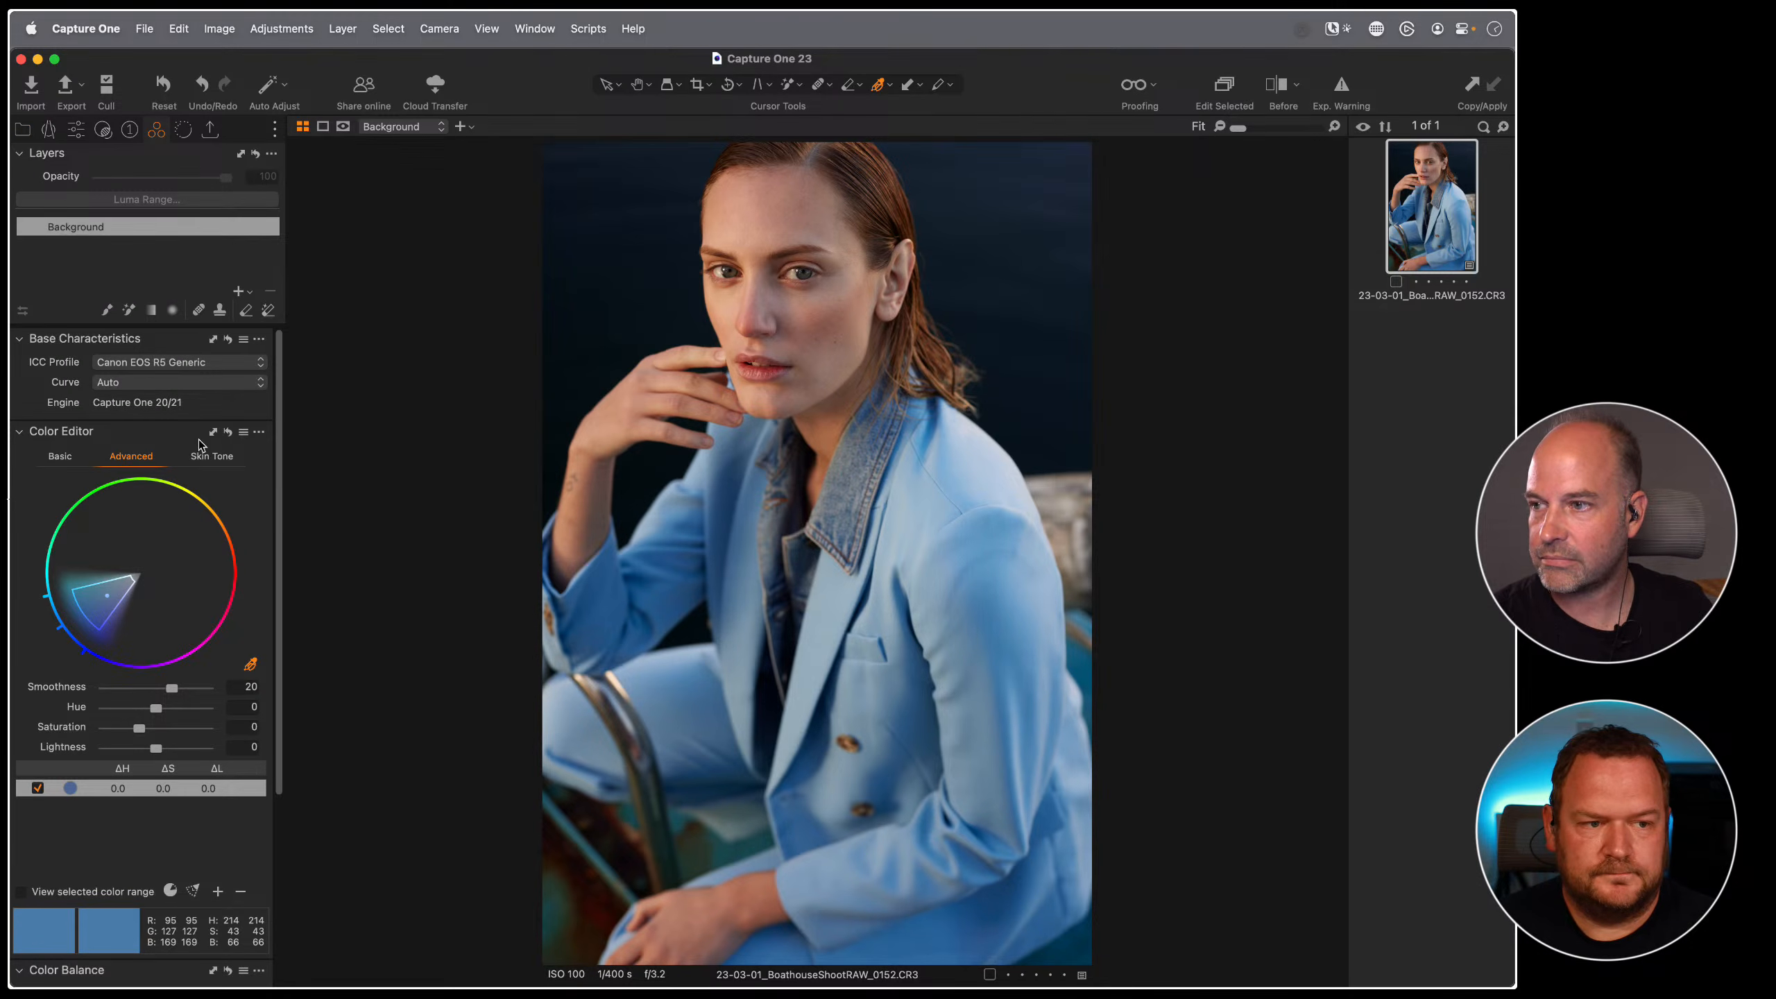
left_click(220, 453)
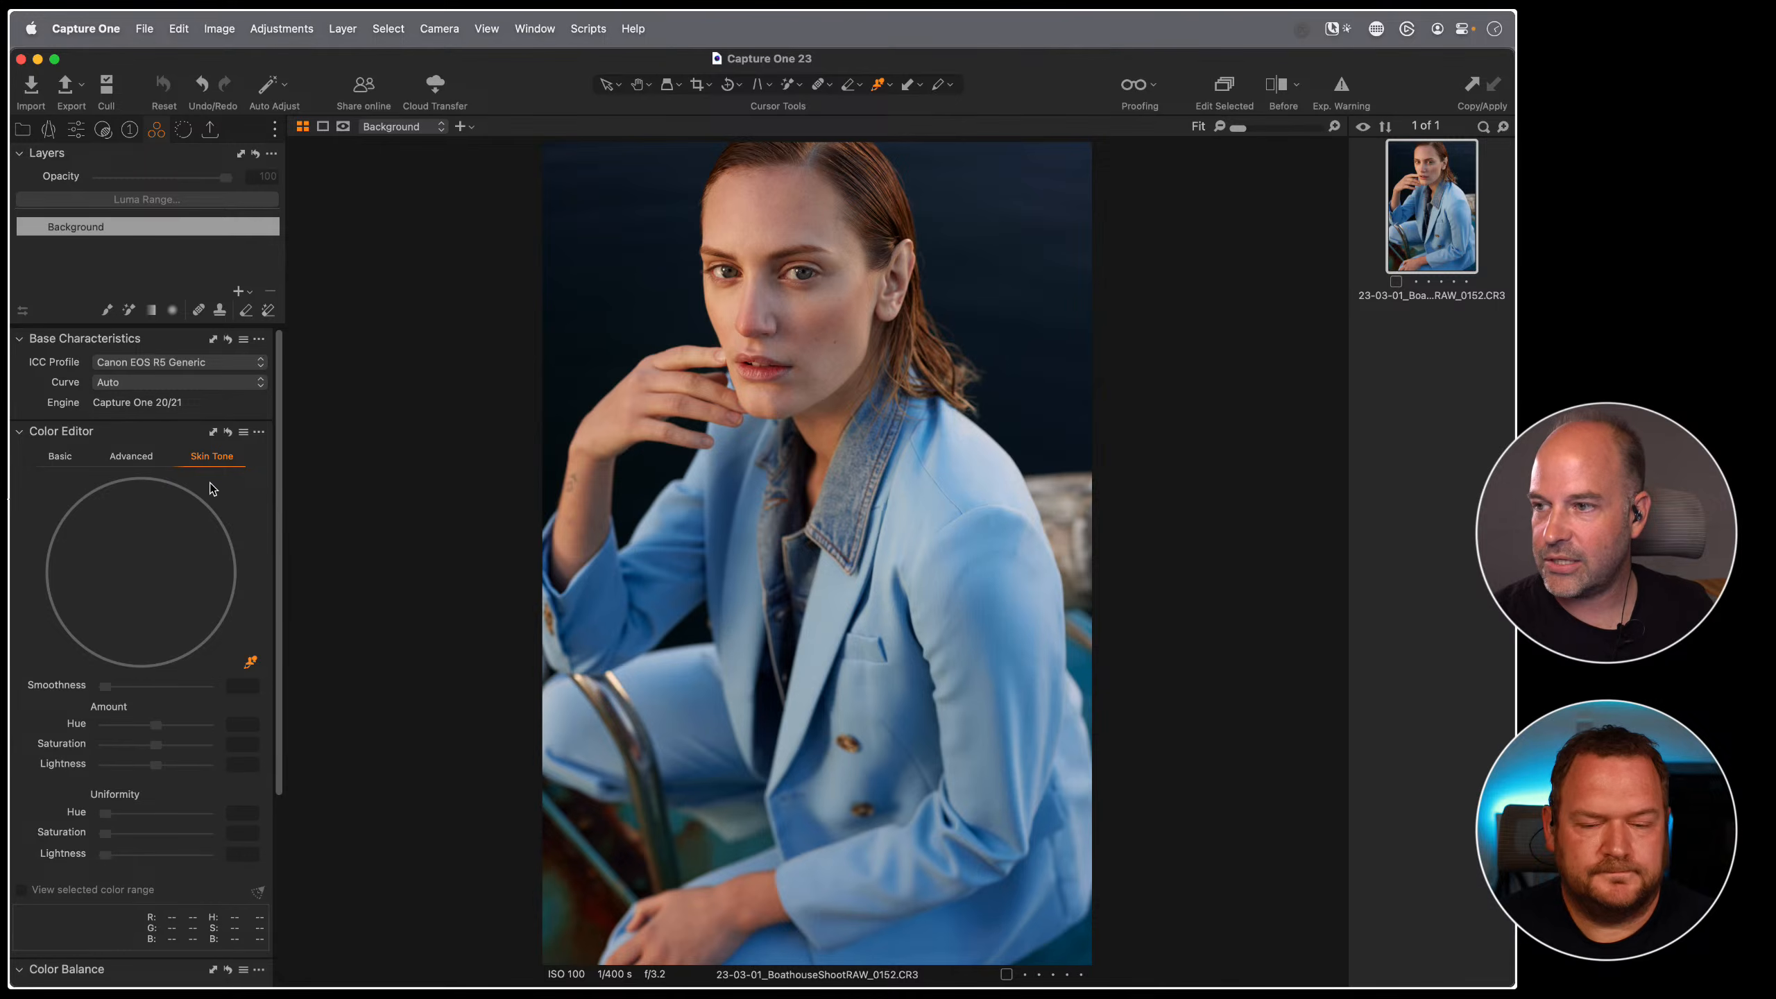
- Examine the skin colour variations across the model's face, raised hand and lower hand at 100% zoom
scroll(227, 492, "down", 3)
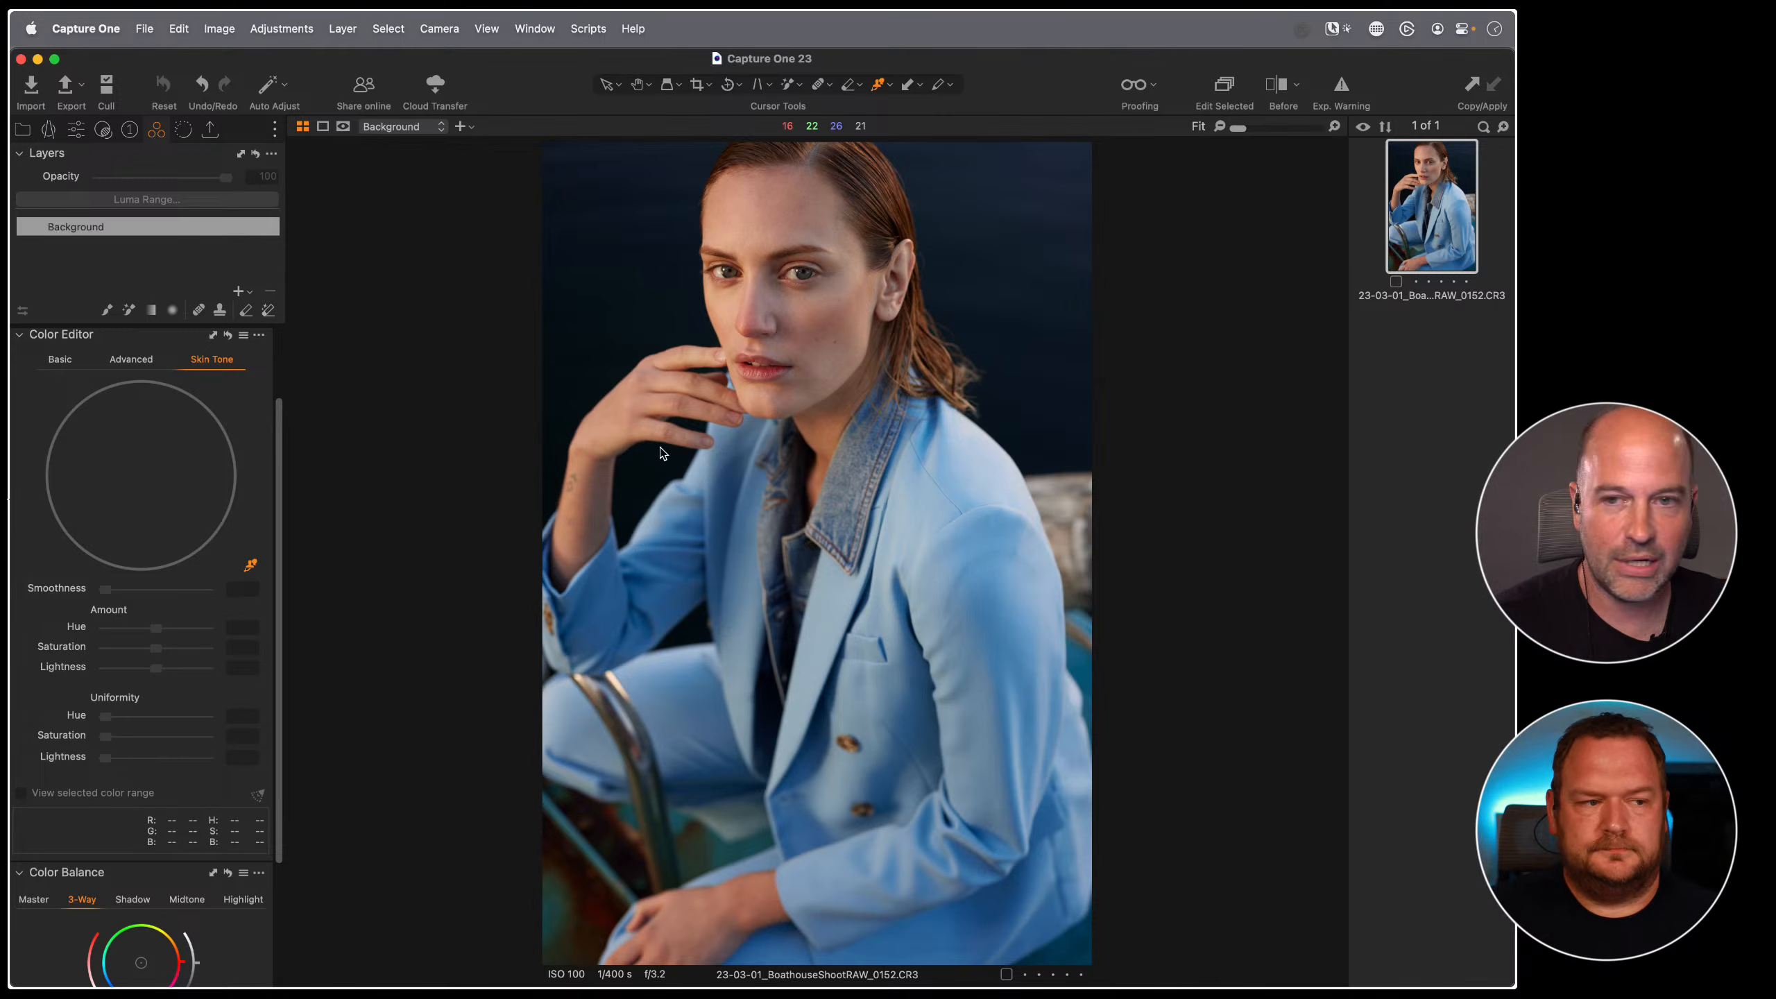
key("h")
double_click(748, 375)
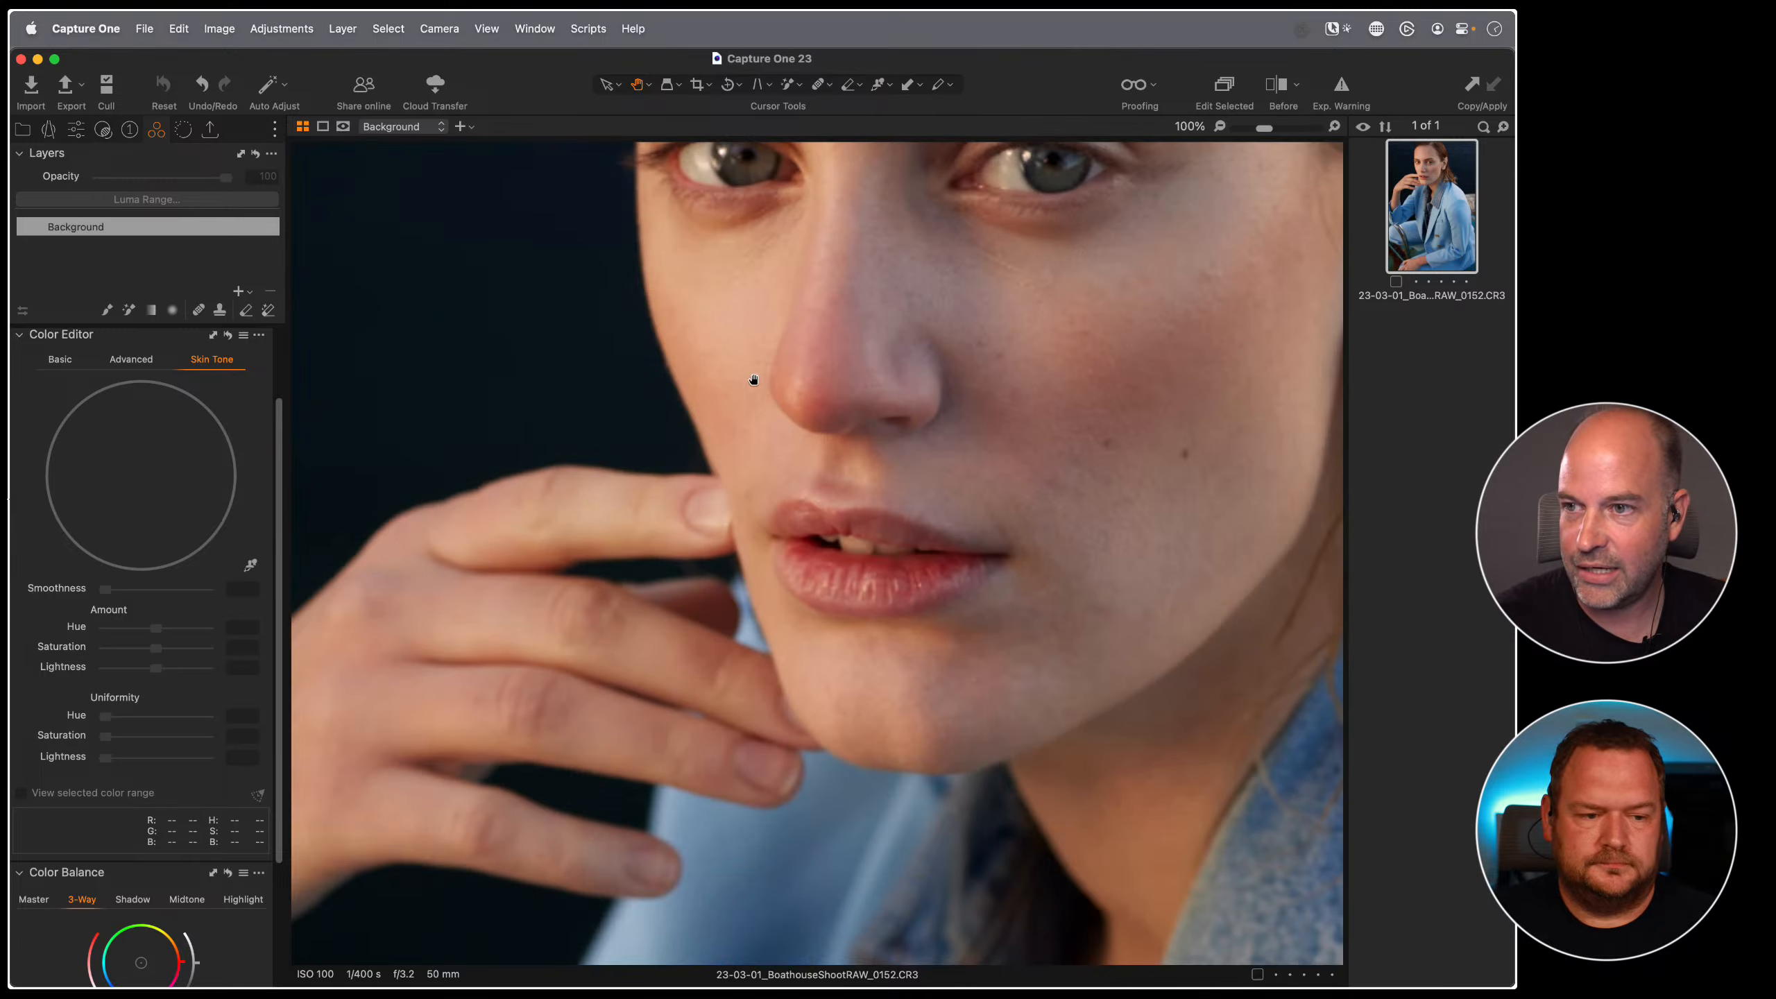
left_click_drag(832, 344, 679, 516)
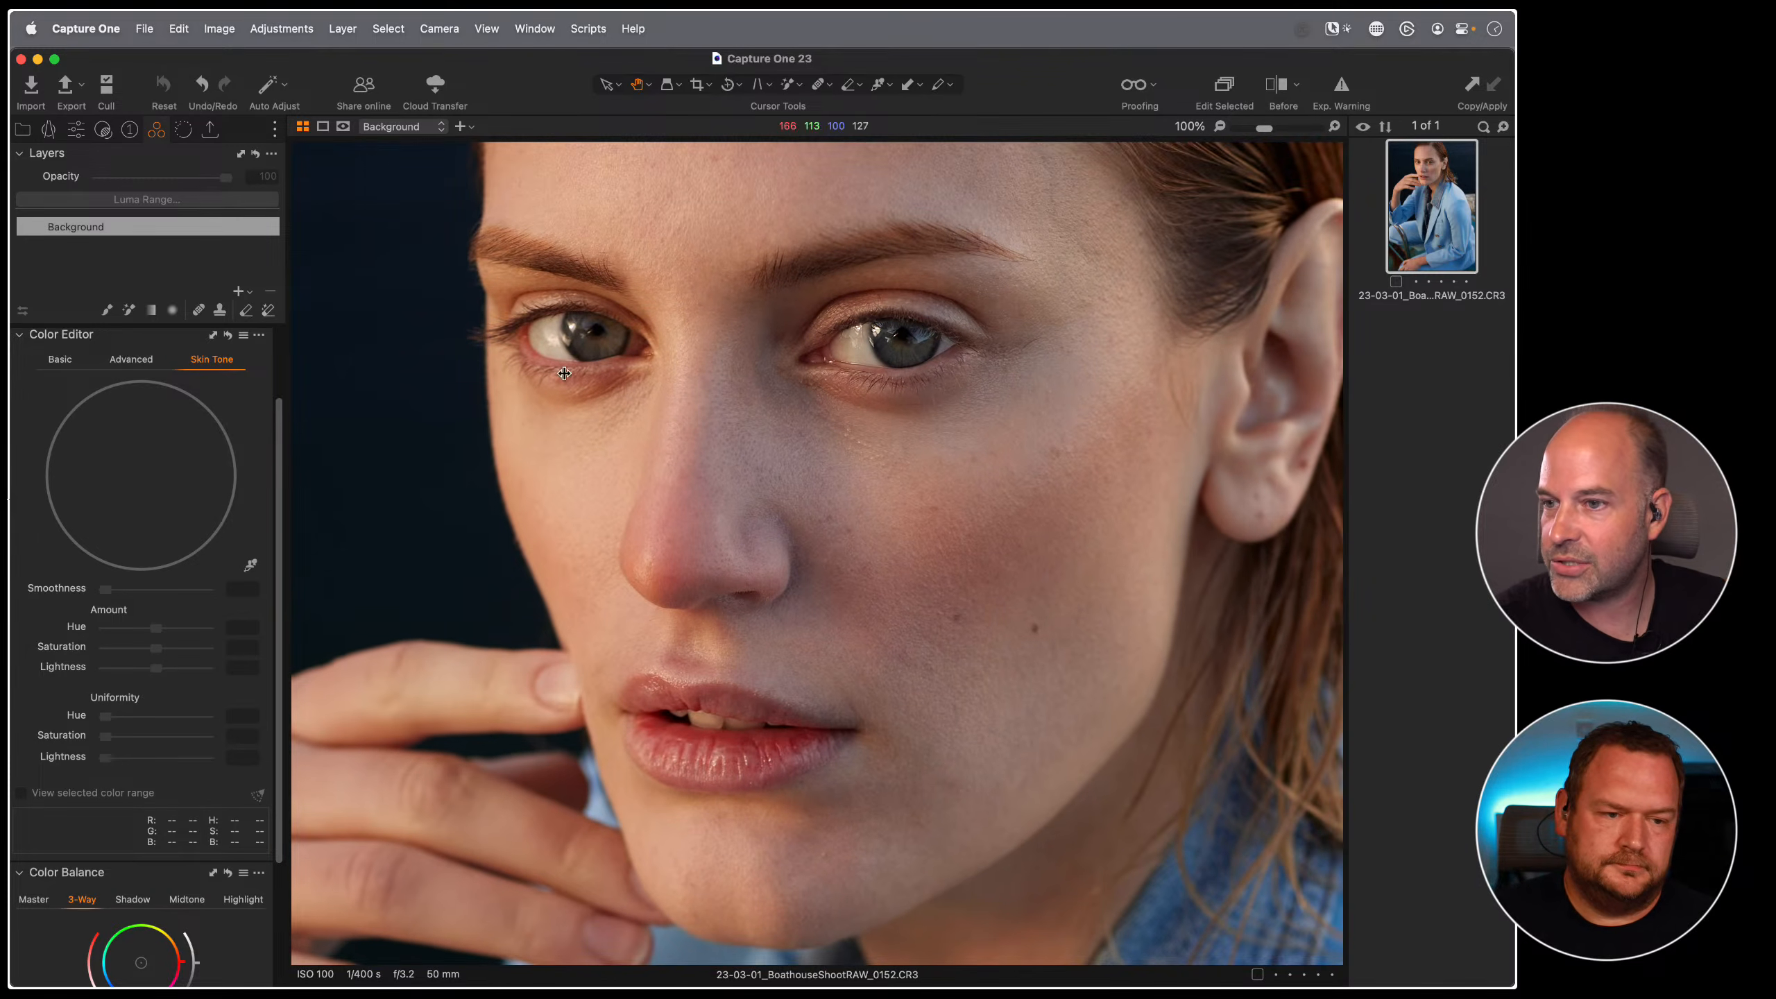
left_click_drag(845, 540, 828, 490)
double_click(693, 444)
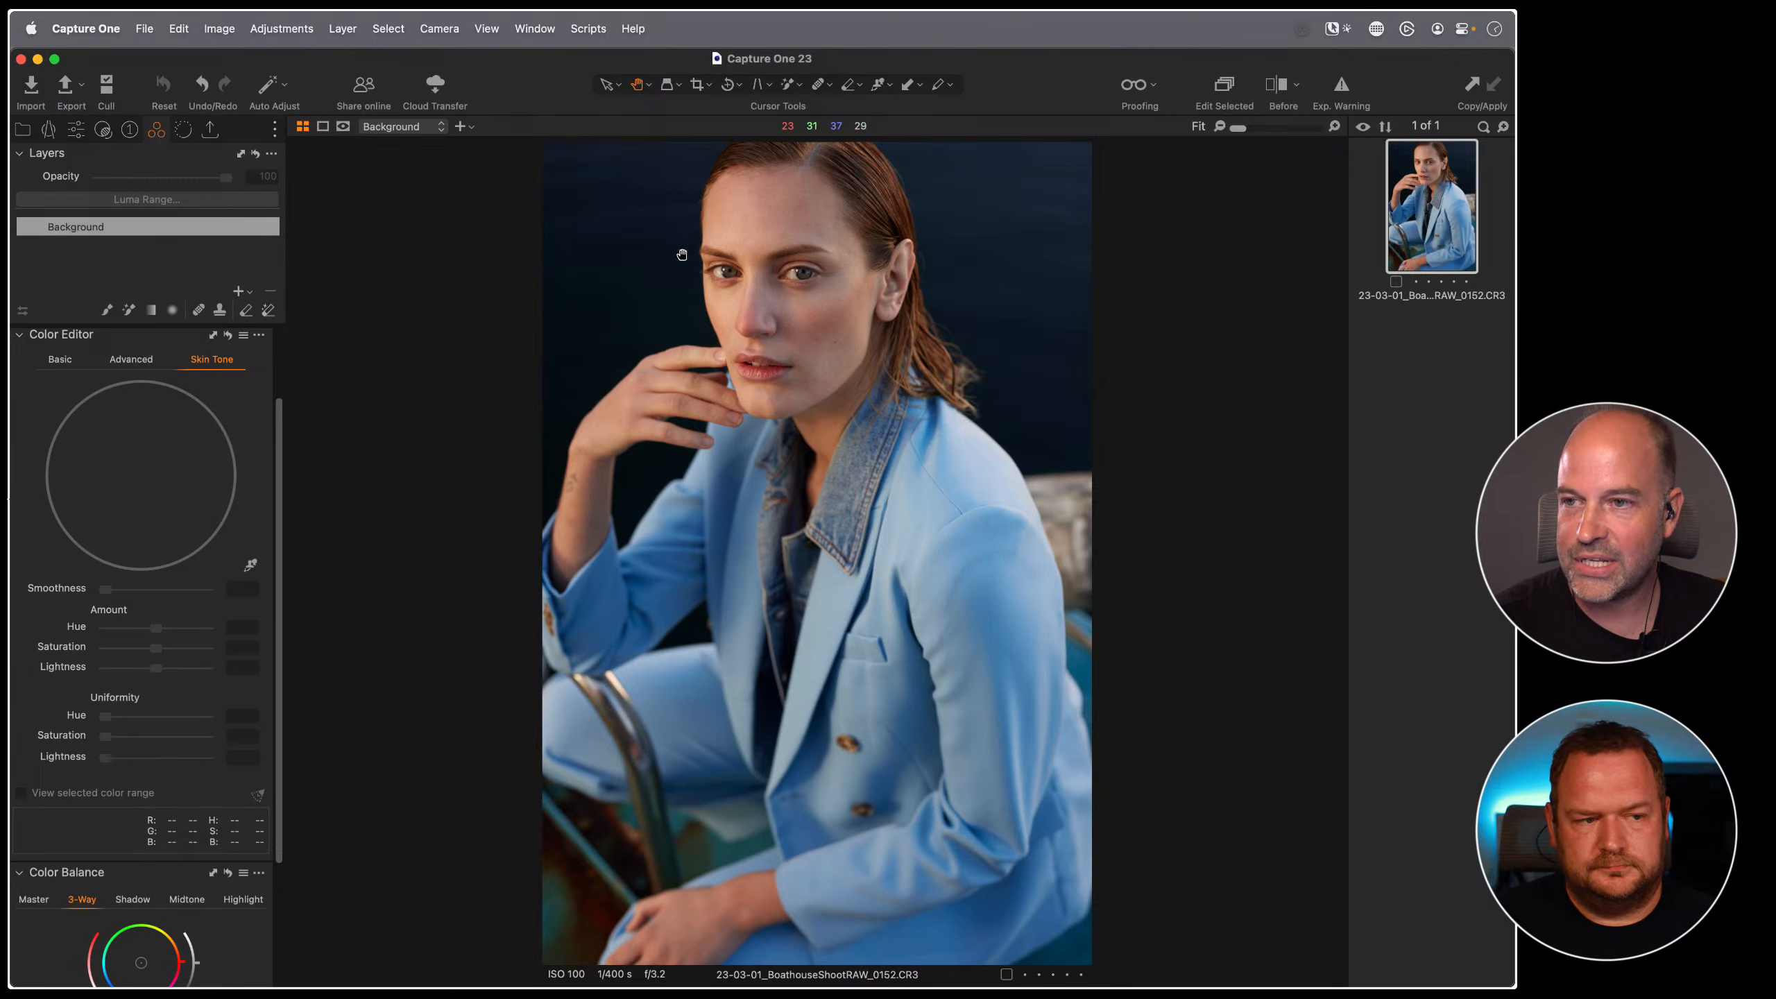
double_click(821, 336)
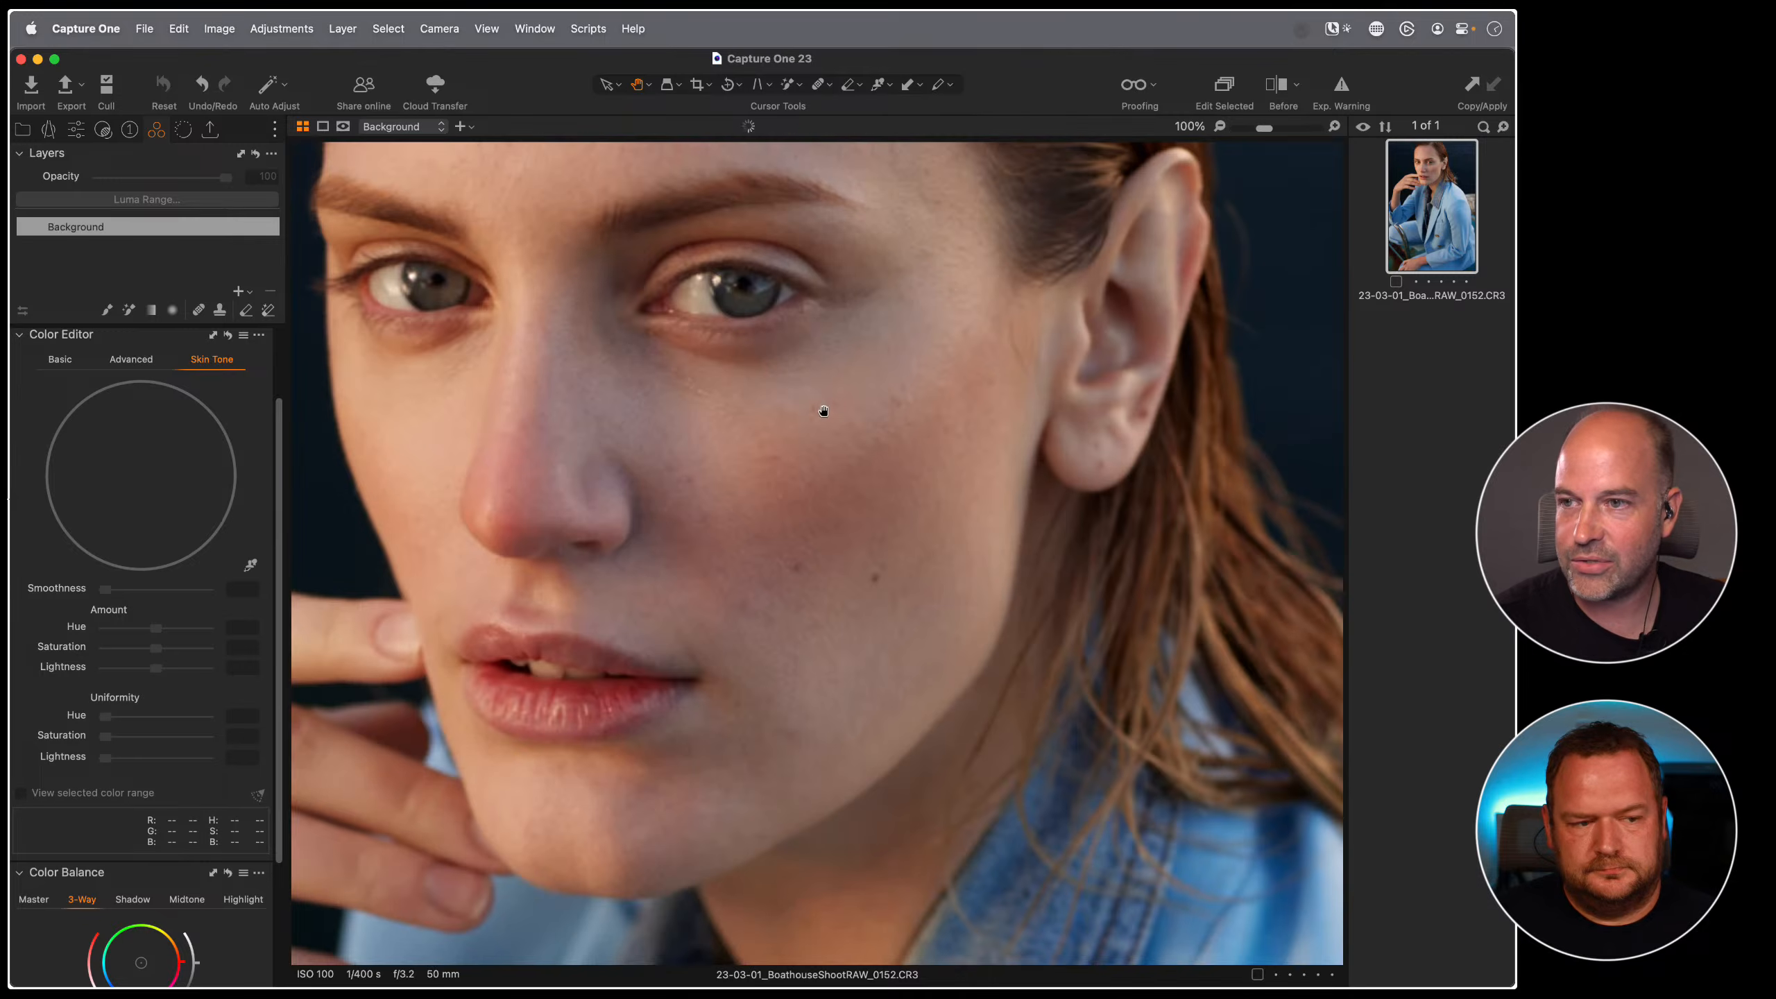
left_click_drag(820, 412, 923, 454)
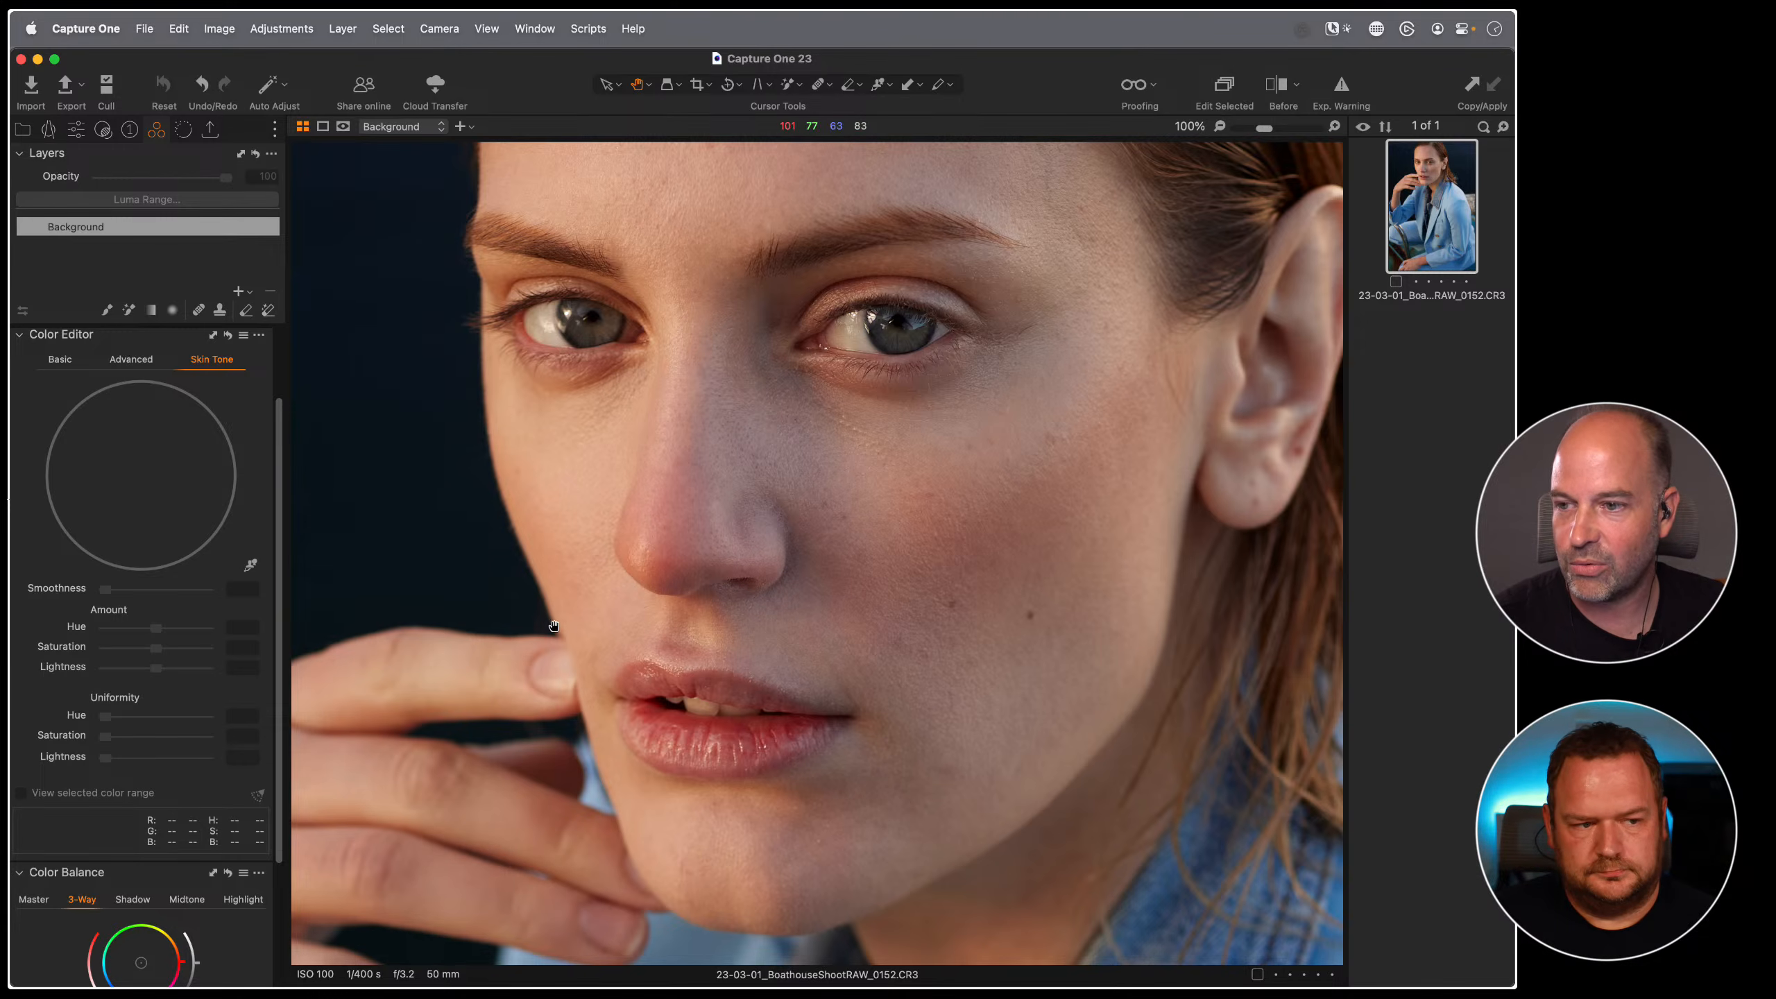
scroll(572, 641, "down", 8)
scroll(931, 365, "left", 8)
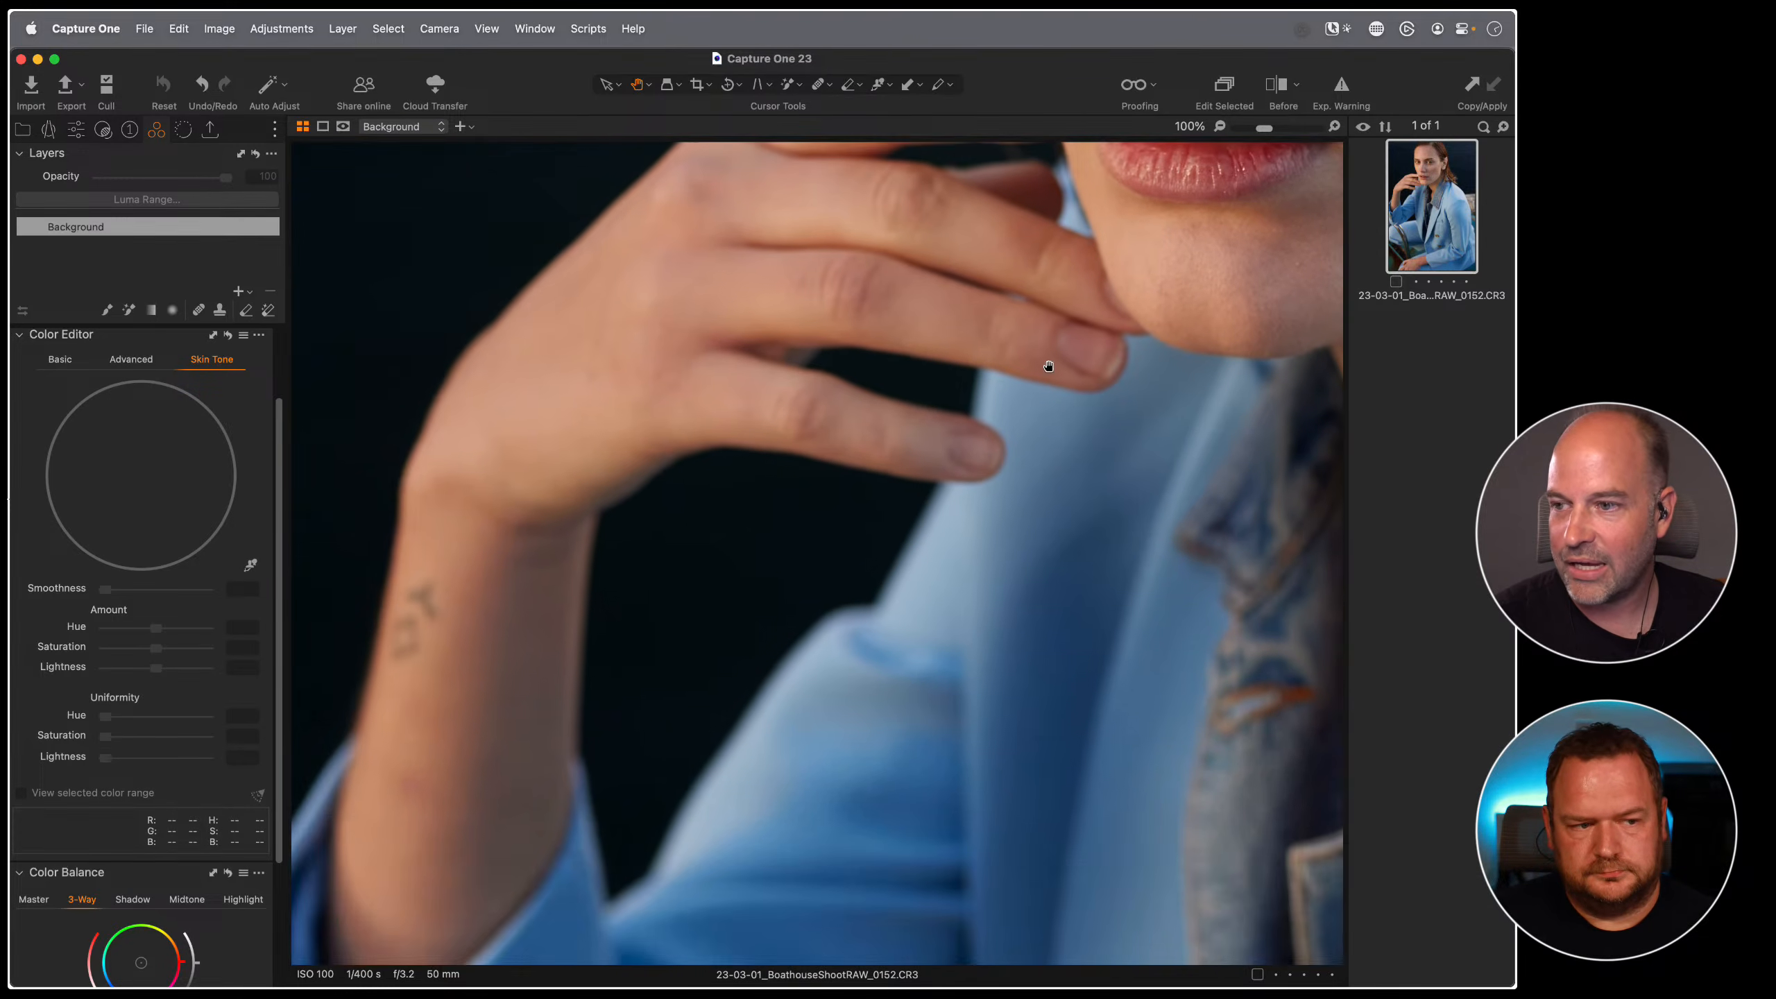
scroll(741, 504, "up", 3)
scroll(741, 504, "right", 1)
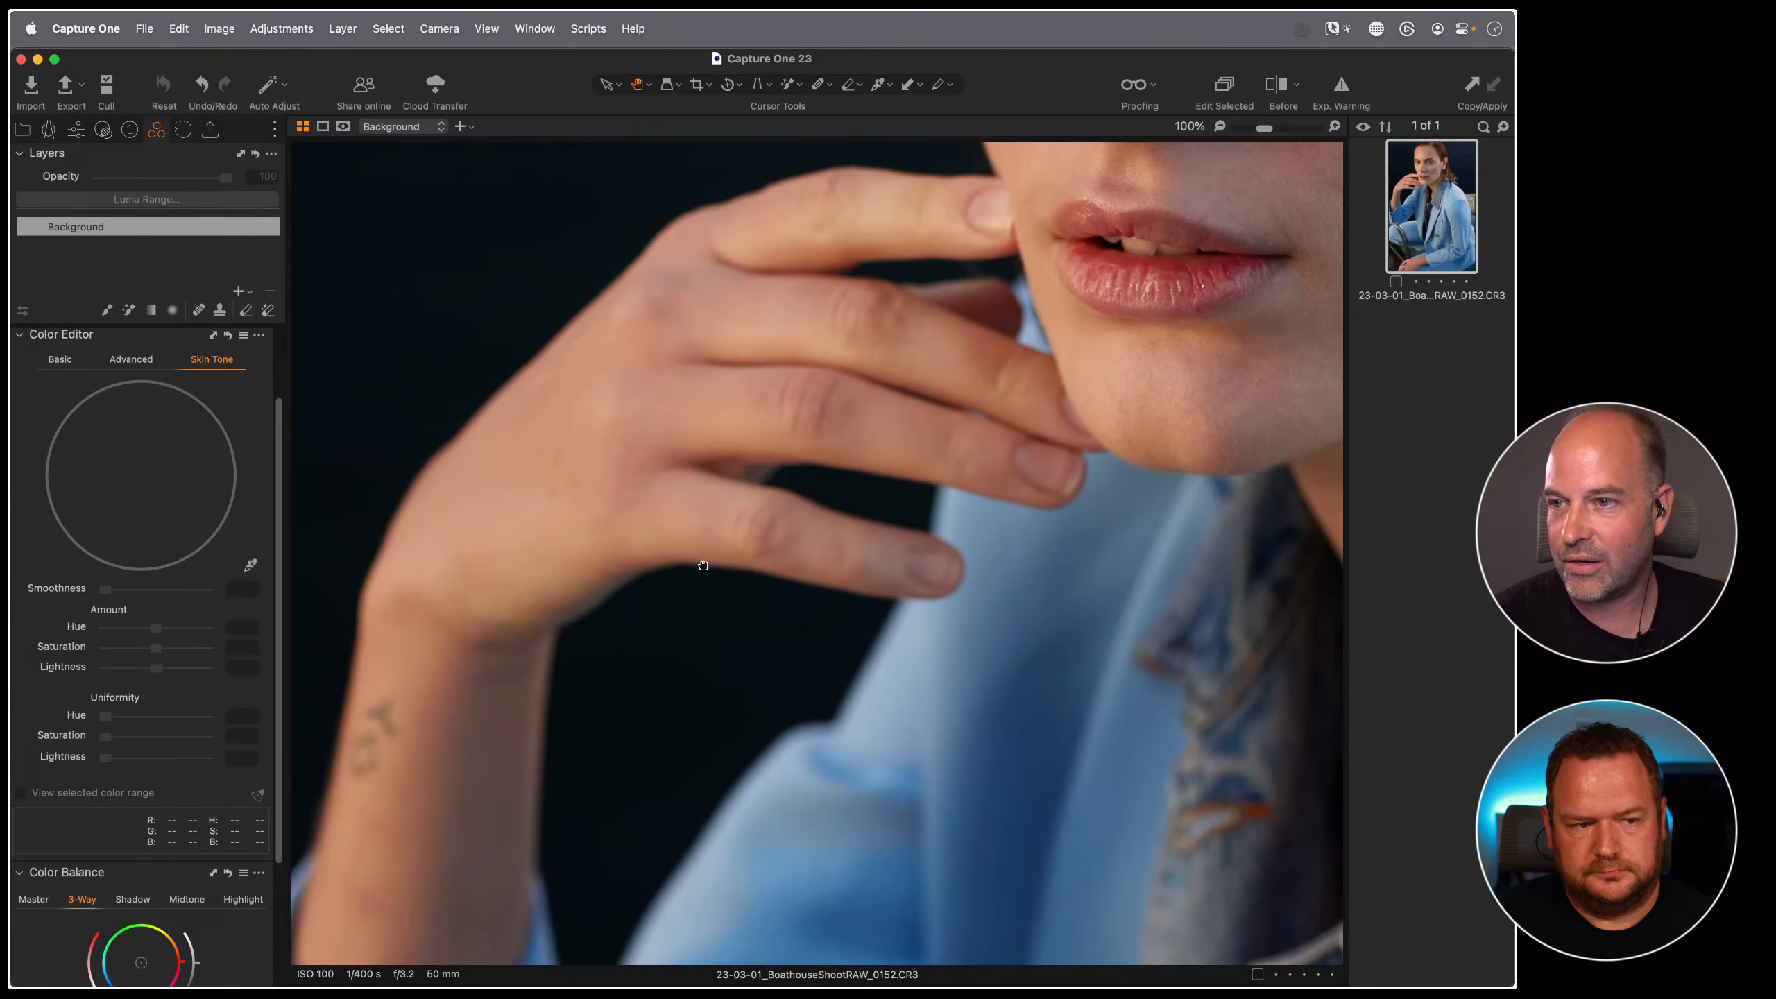
double_click(876, 444)
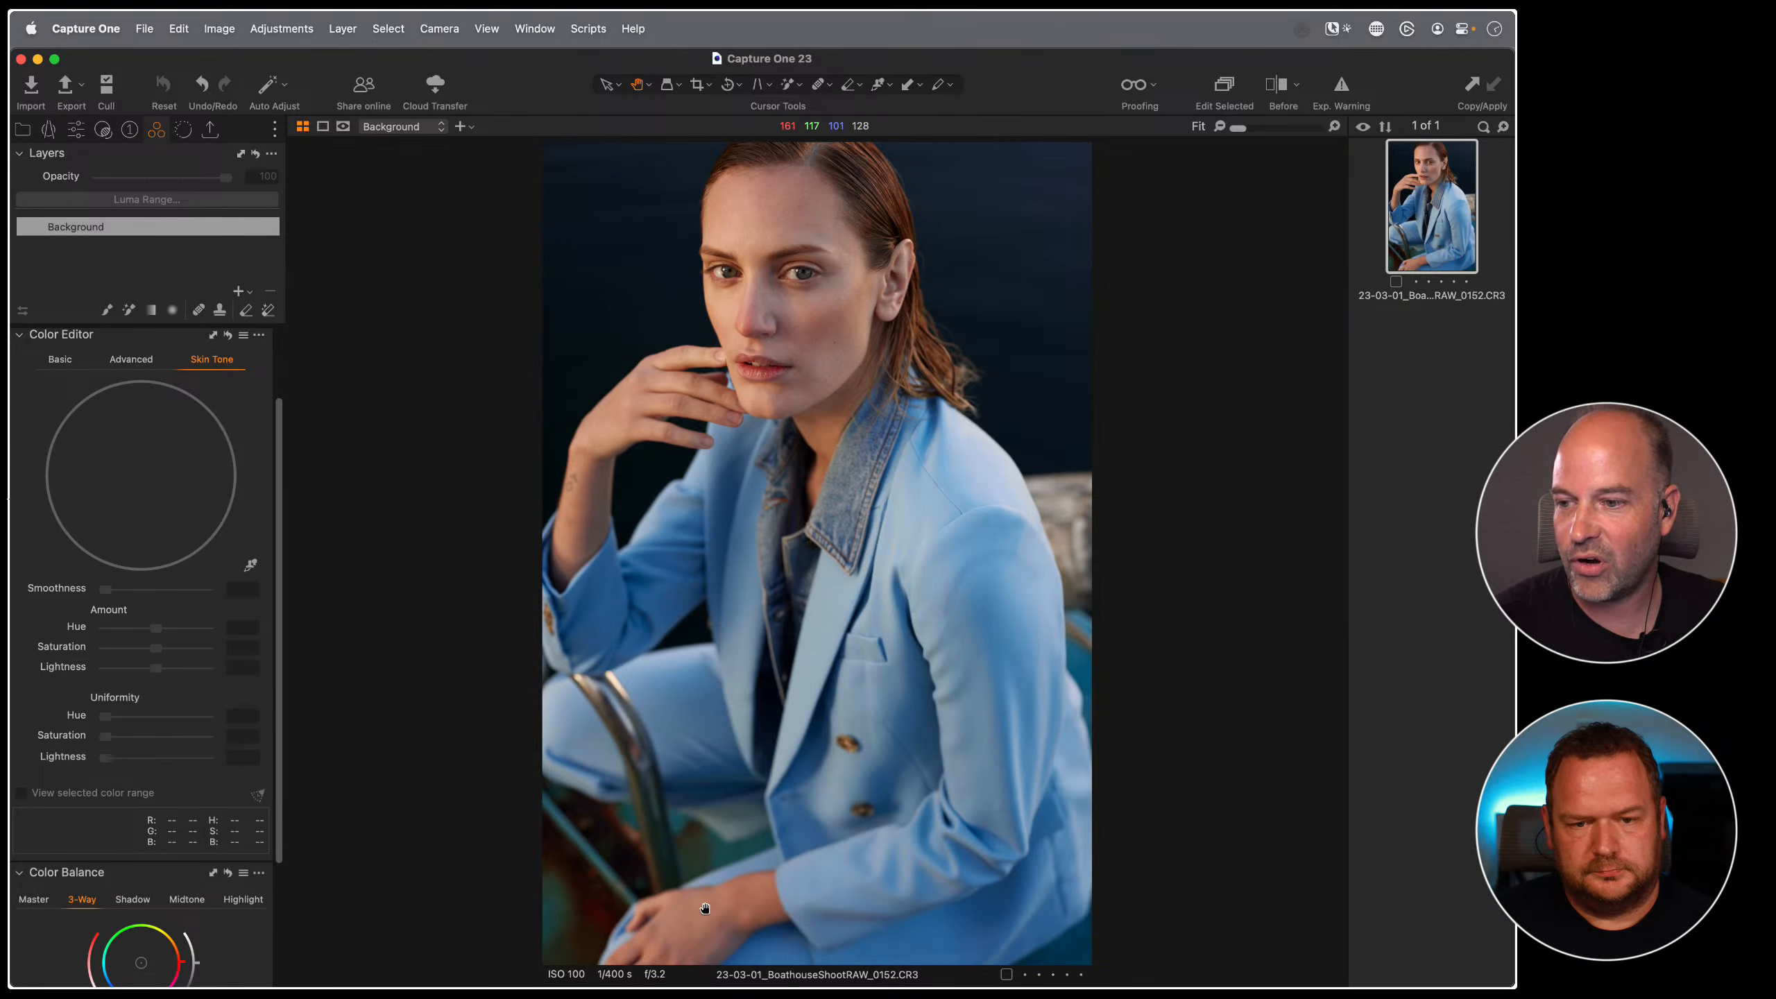
double_click(694, 929)
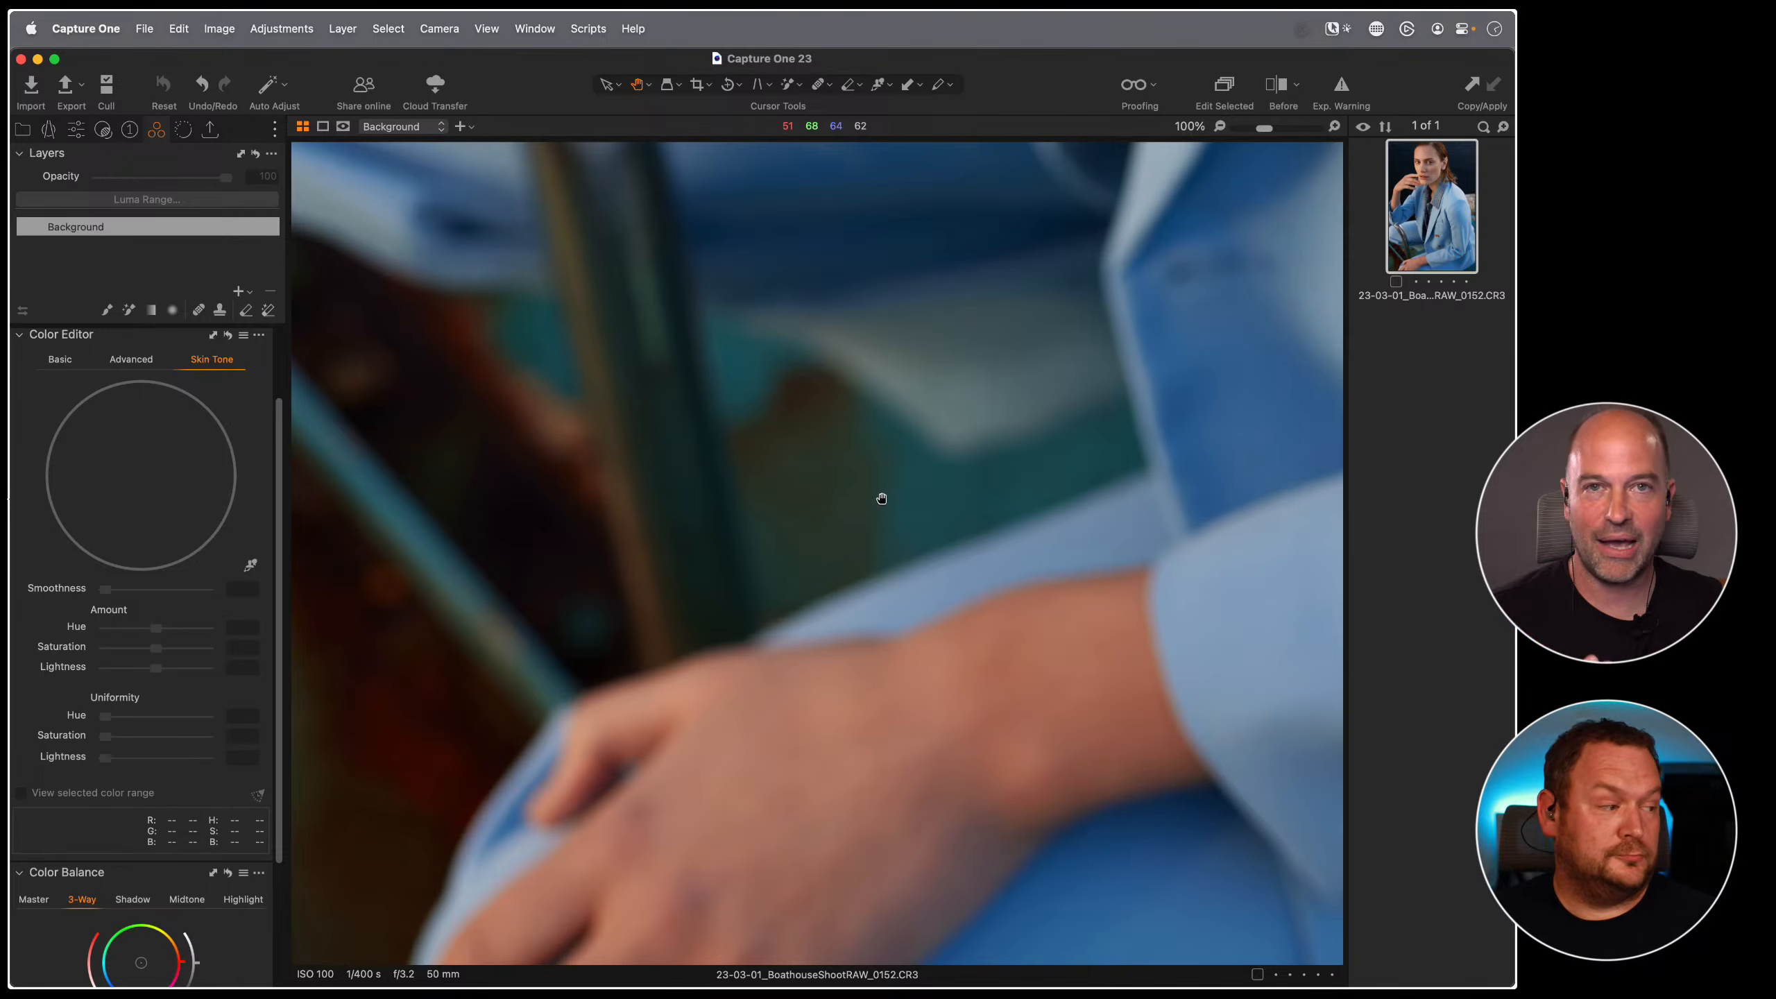
key("super+0")
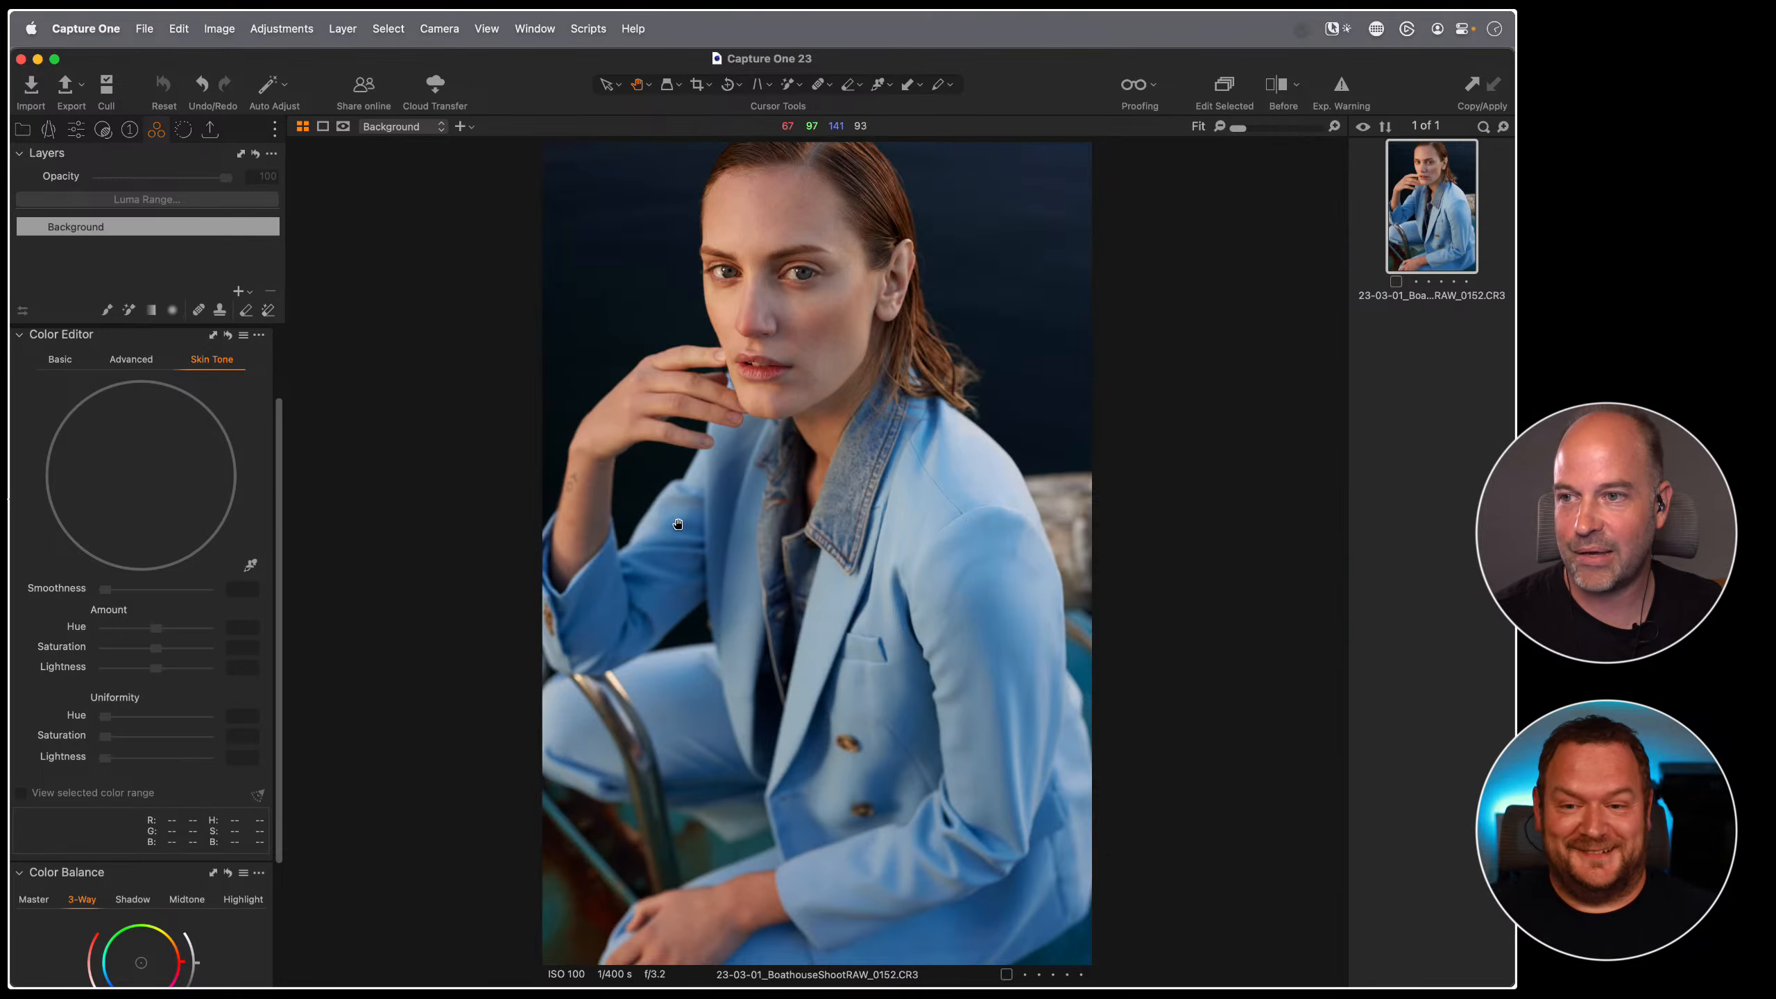
- Sample the light skin on the model's cheek beside the nose as the skin tone reference colour
left_click_drag(783, 367, 832, 547)
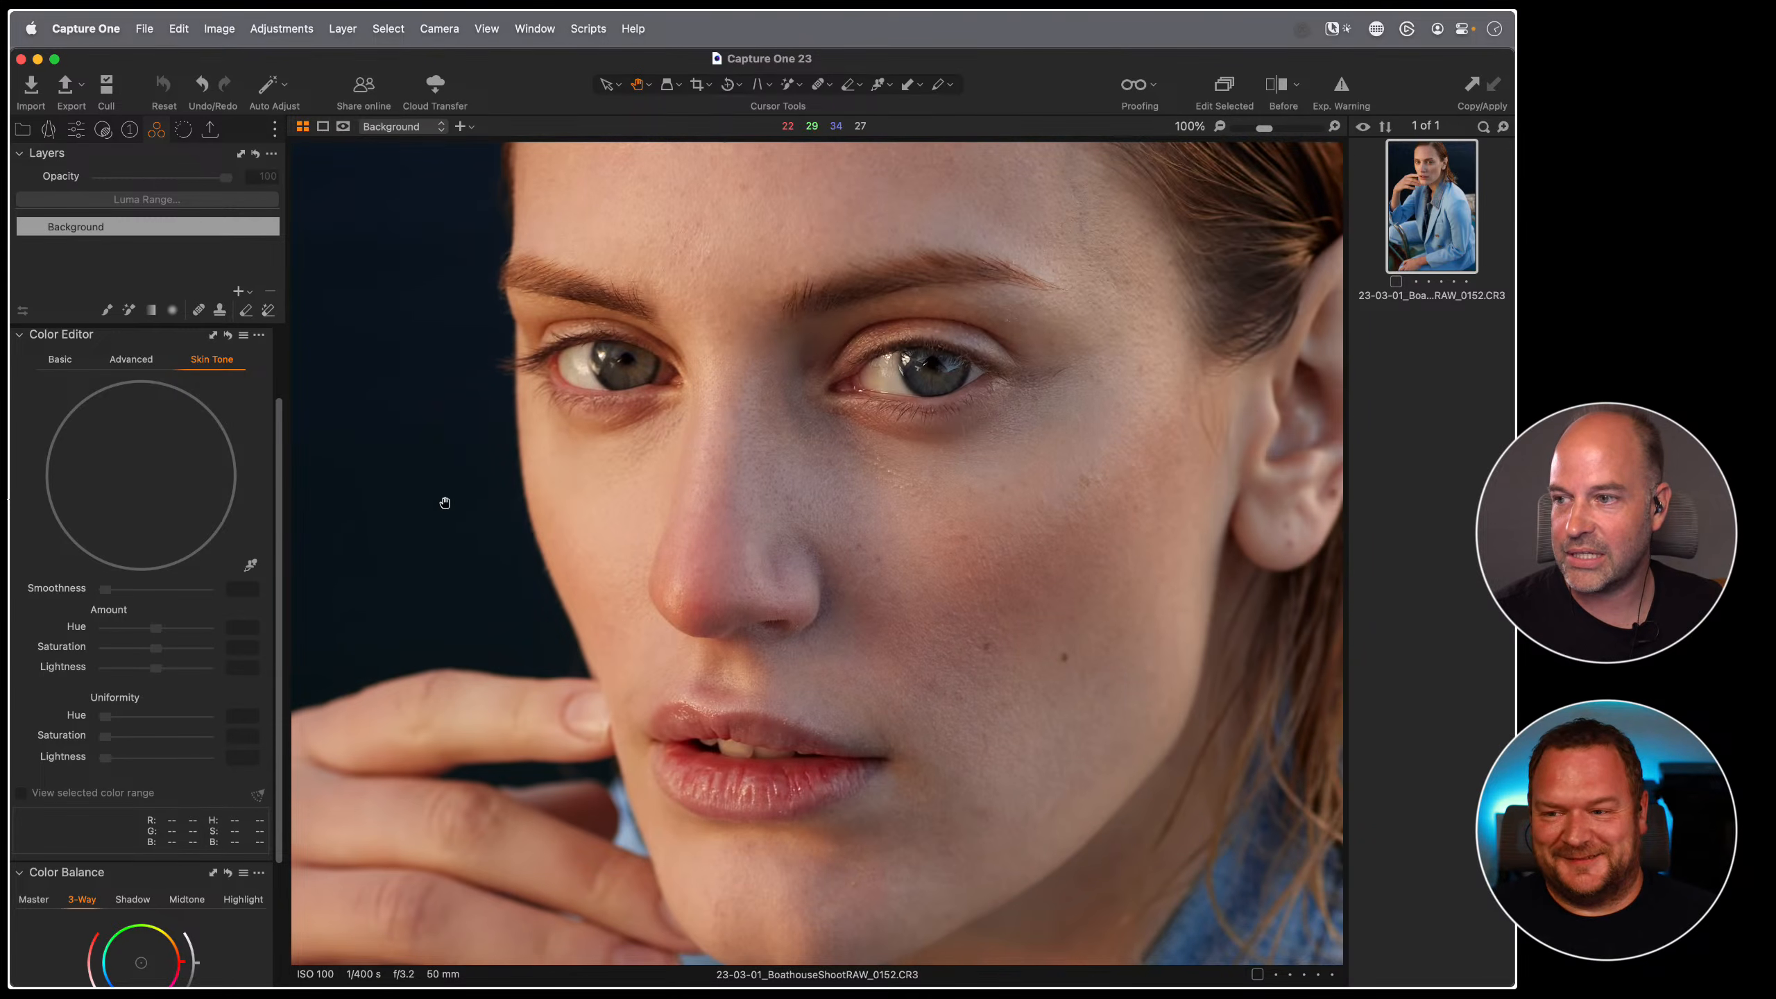
left_click(252, 568)
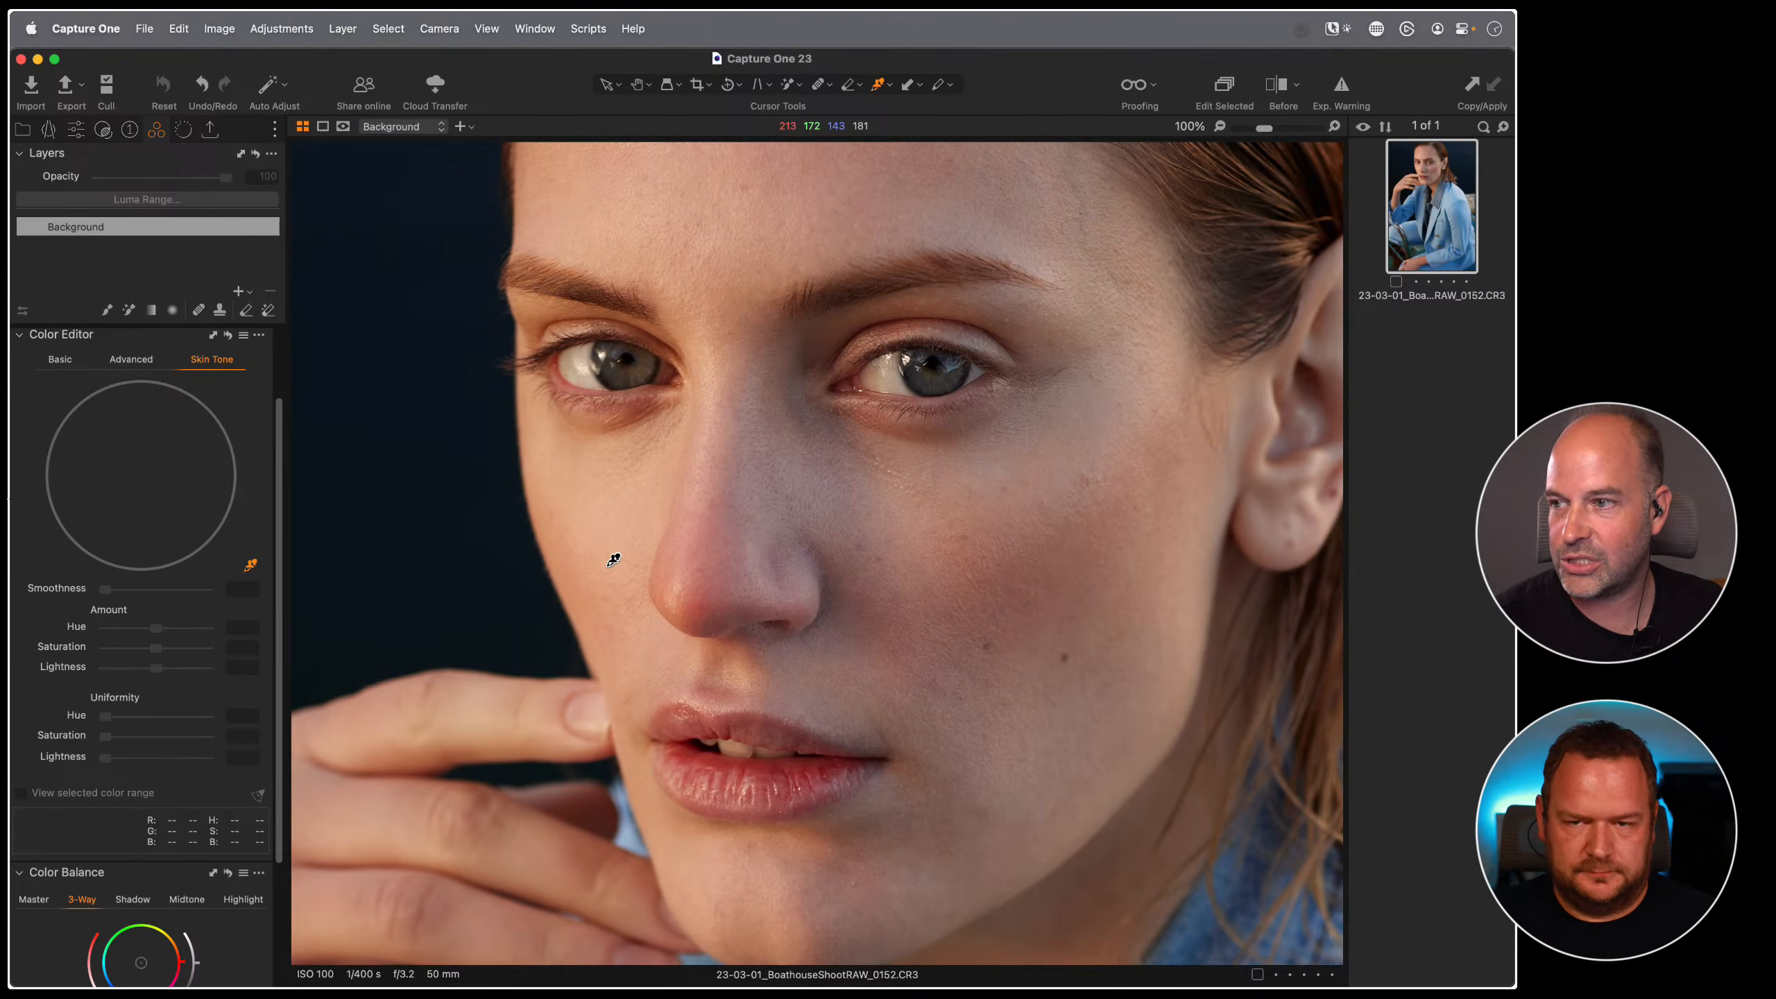
left_click(601, 537)
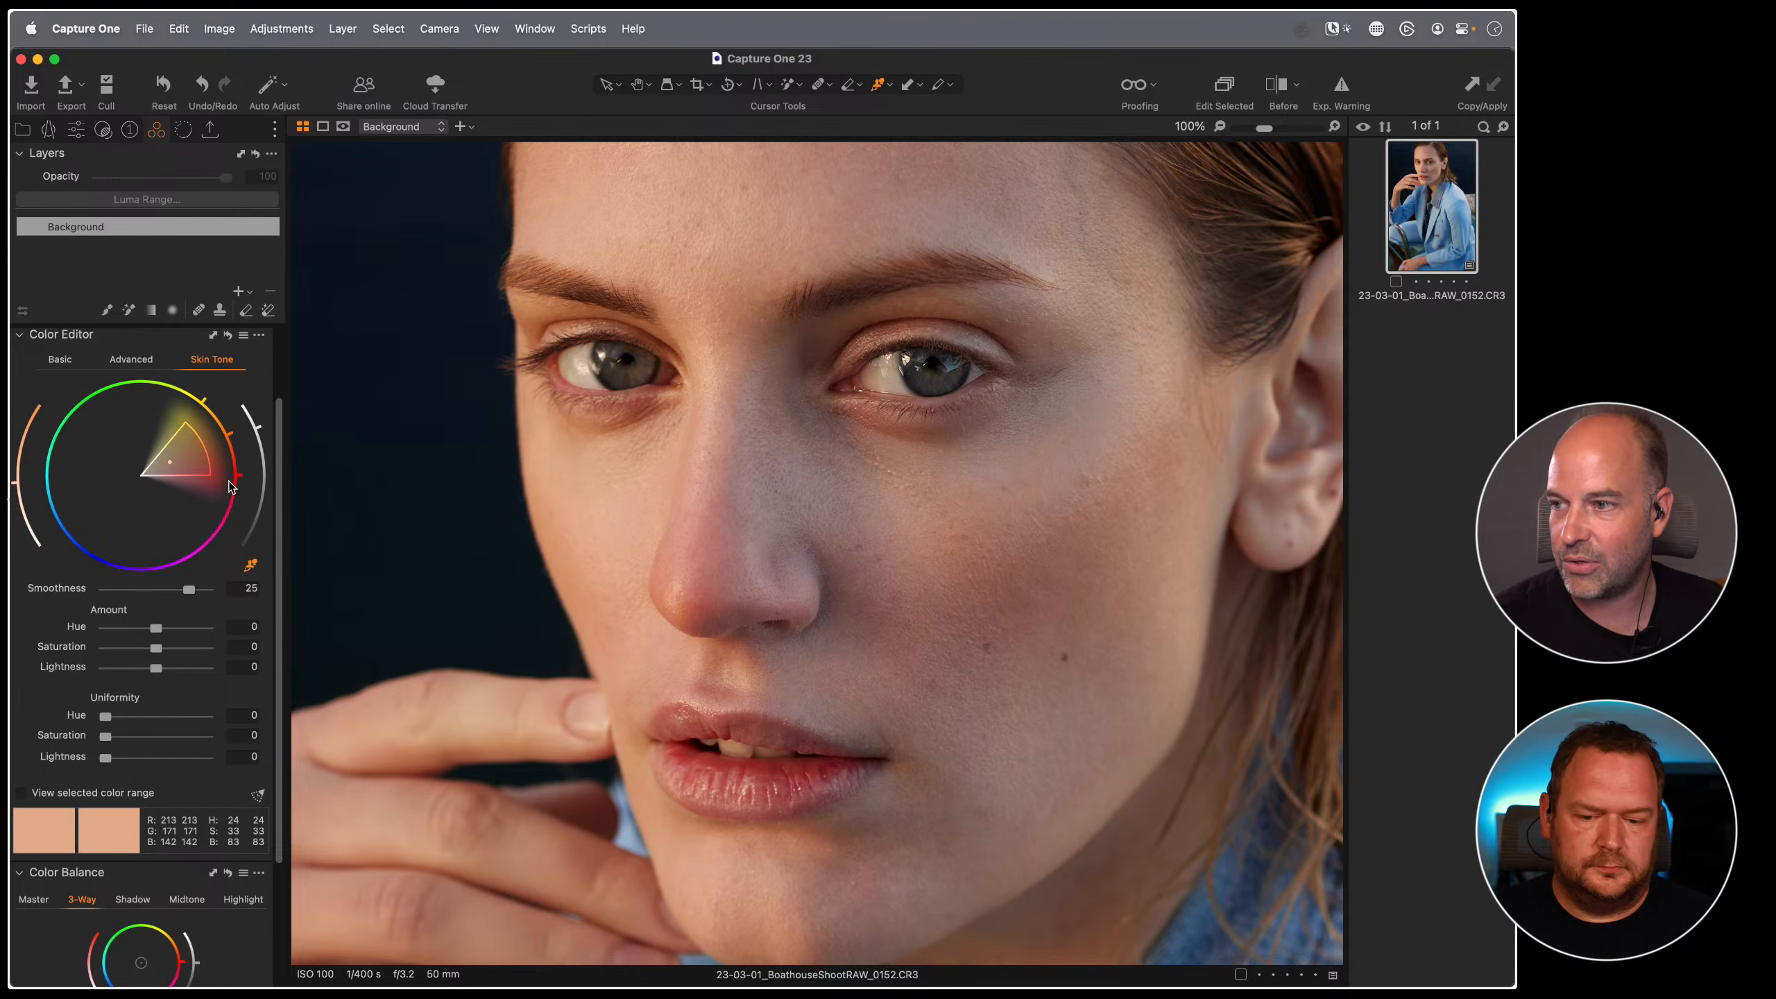
- Widen the skin tone range outward to full saturation and extend its hues toward magenta and yellow
key("F1")
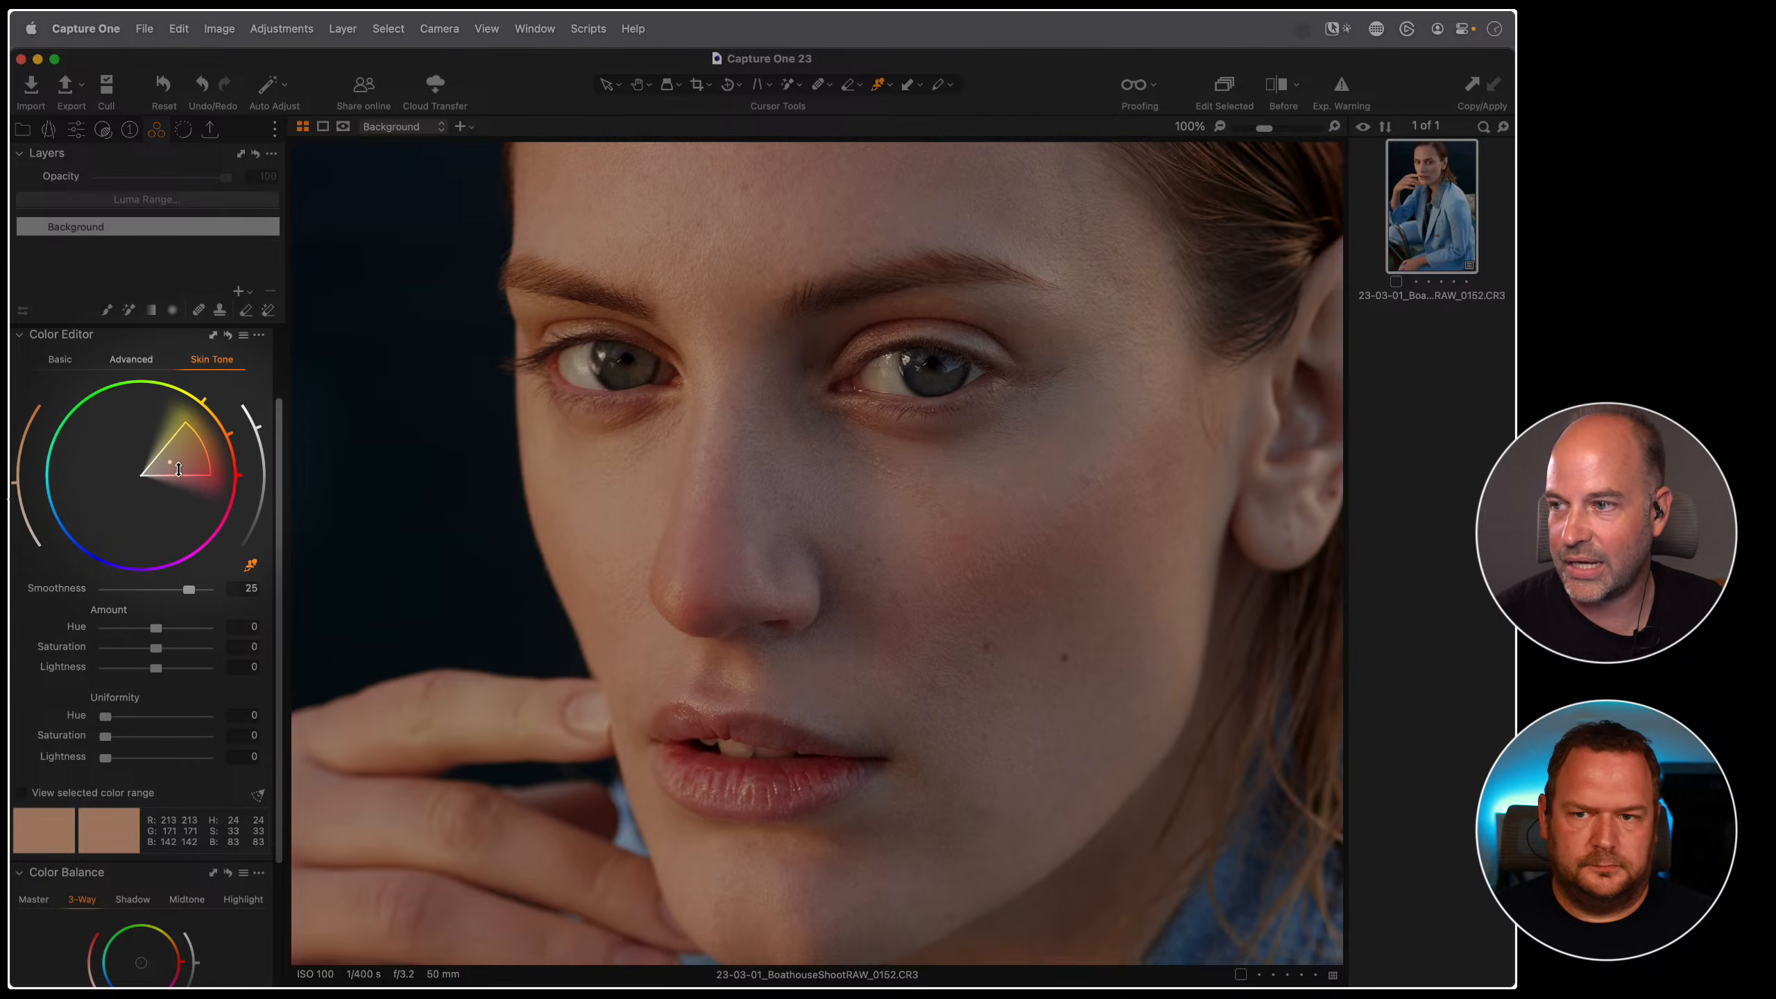
key("F1")
mouse_move(210, 476)
left_mouse_down()
mouse_move(229, 480)
mouse_move(225, 502)
left_mouse_up()
left_click_drag(190, 422, 177, 413)
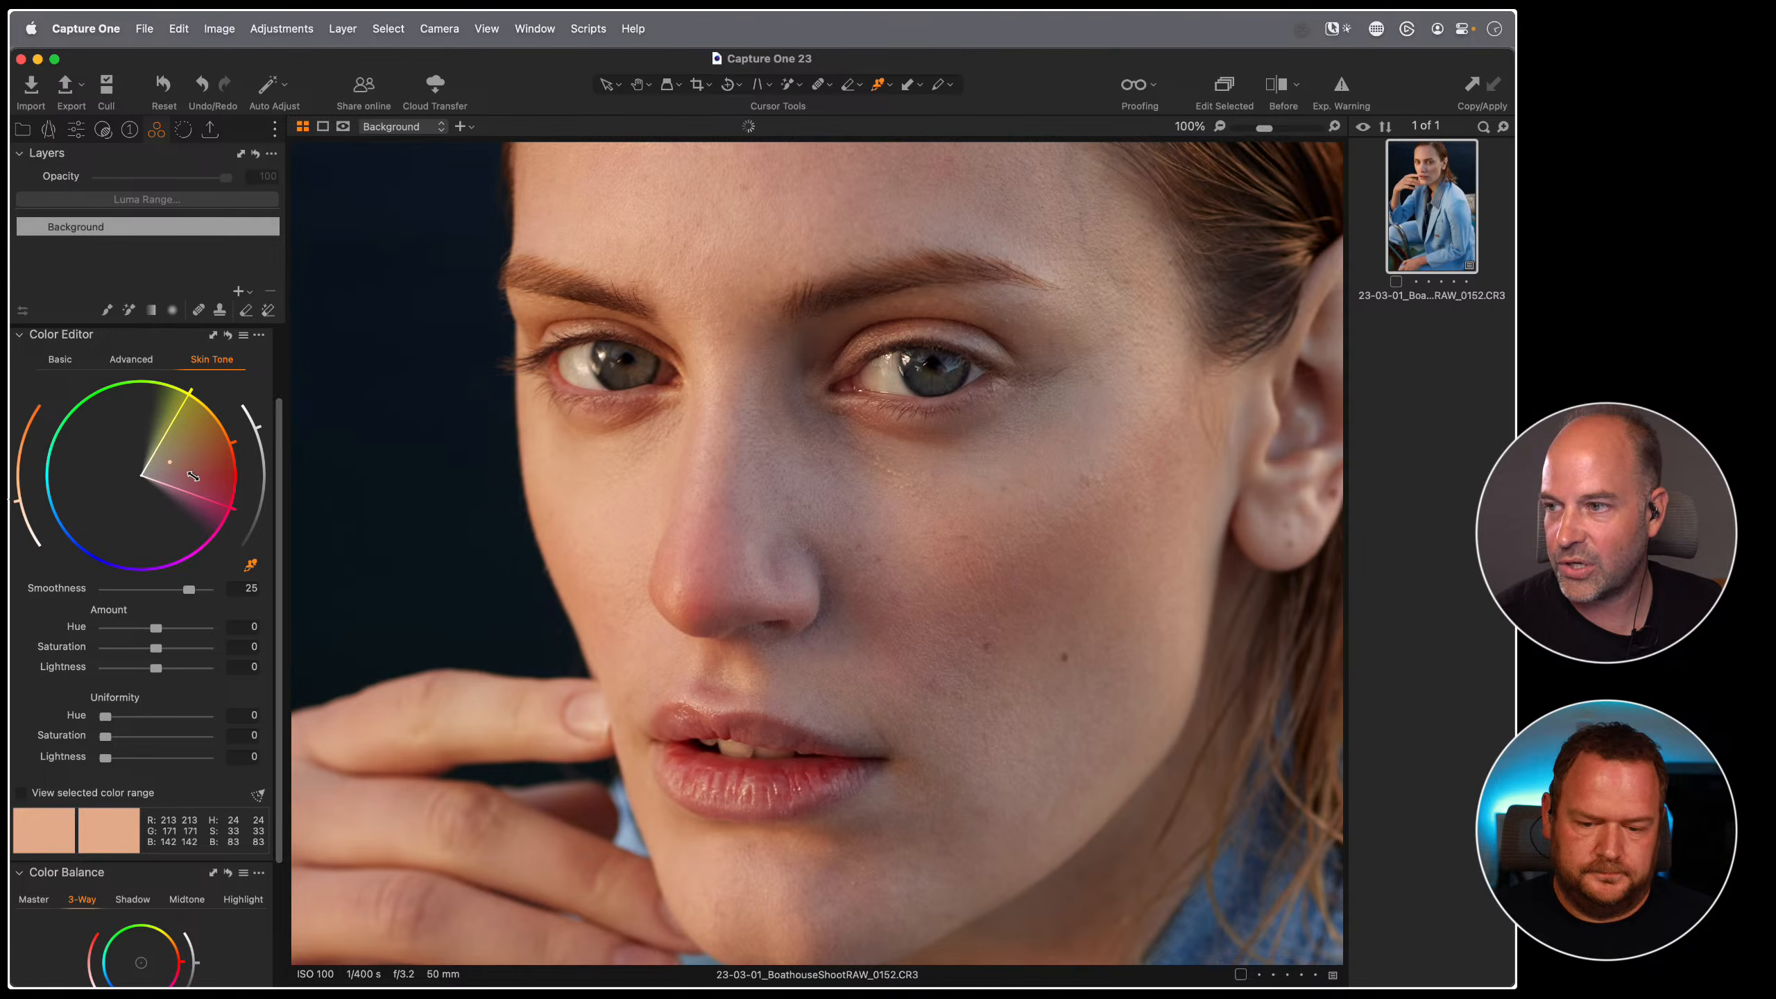
- Set the skin tone uniformity for hue, saturation and lightness to 100 each
left_click_drag(105, 716, 283, 720)
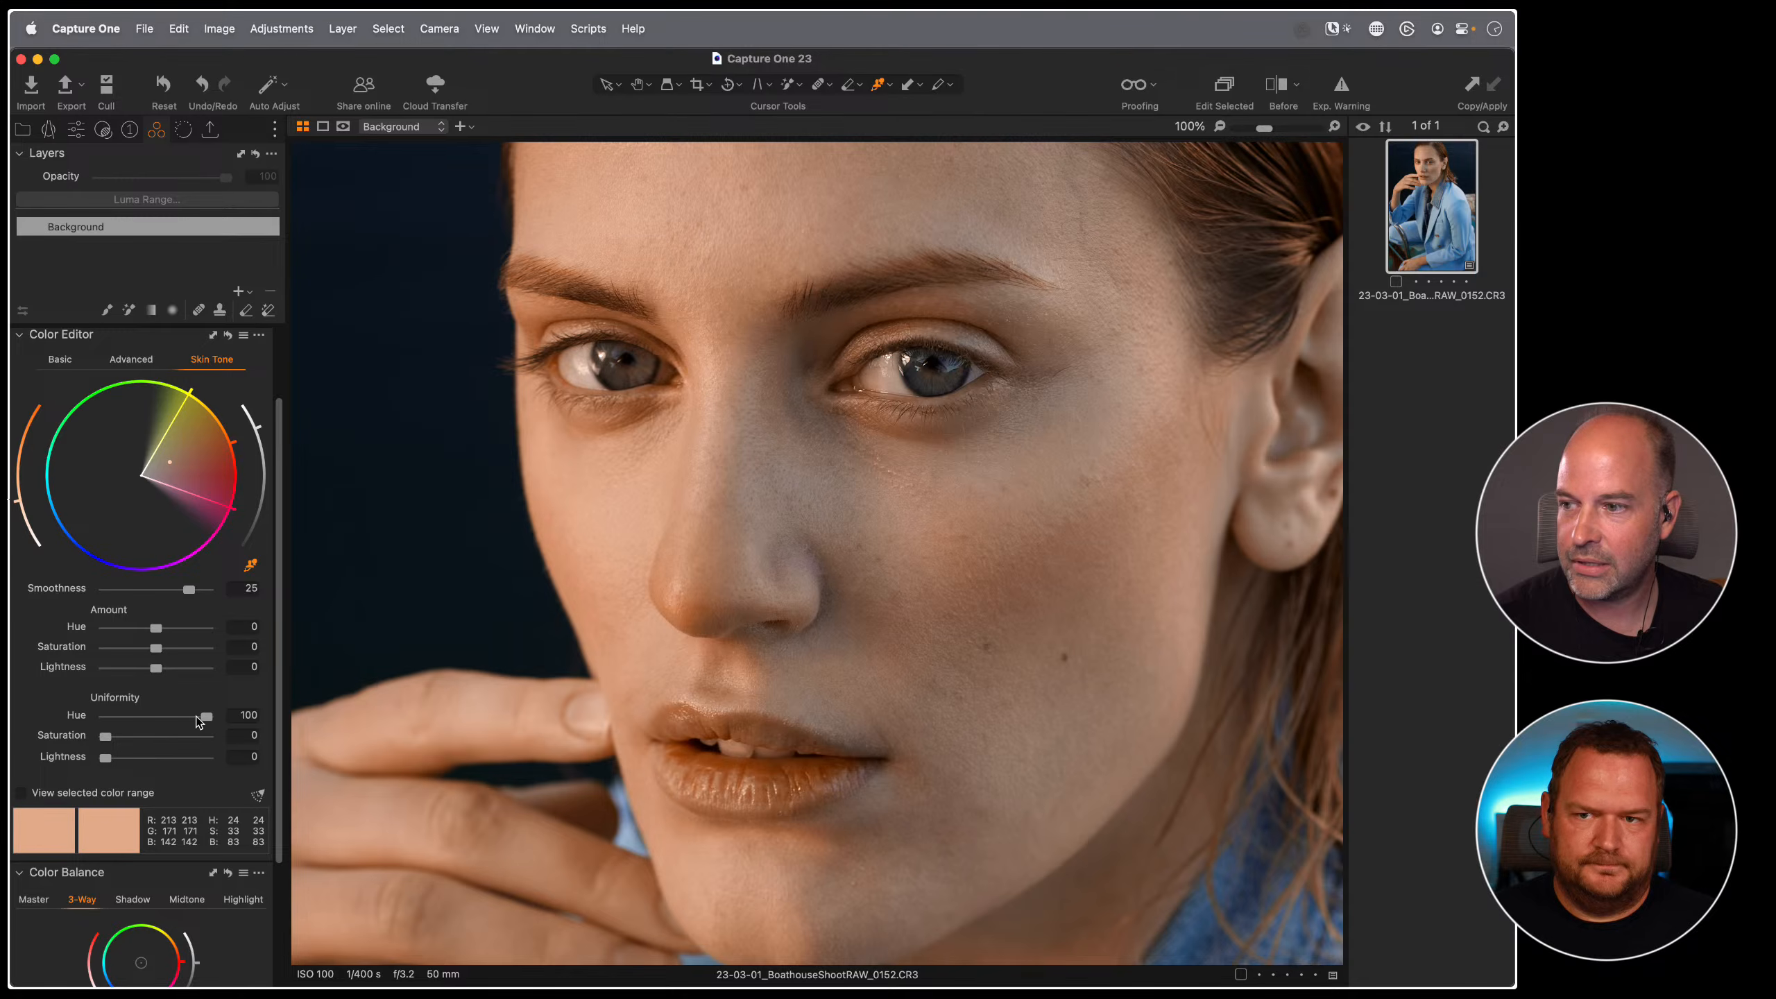
left_click_drag(197, 723, 292, 723)
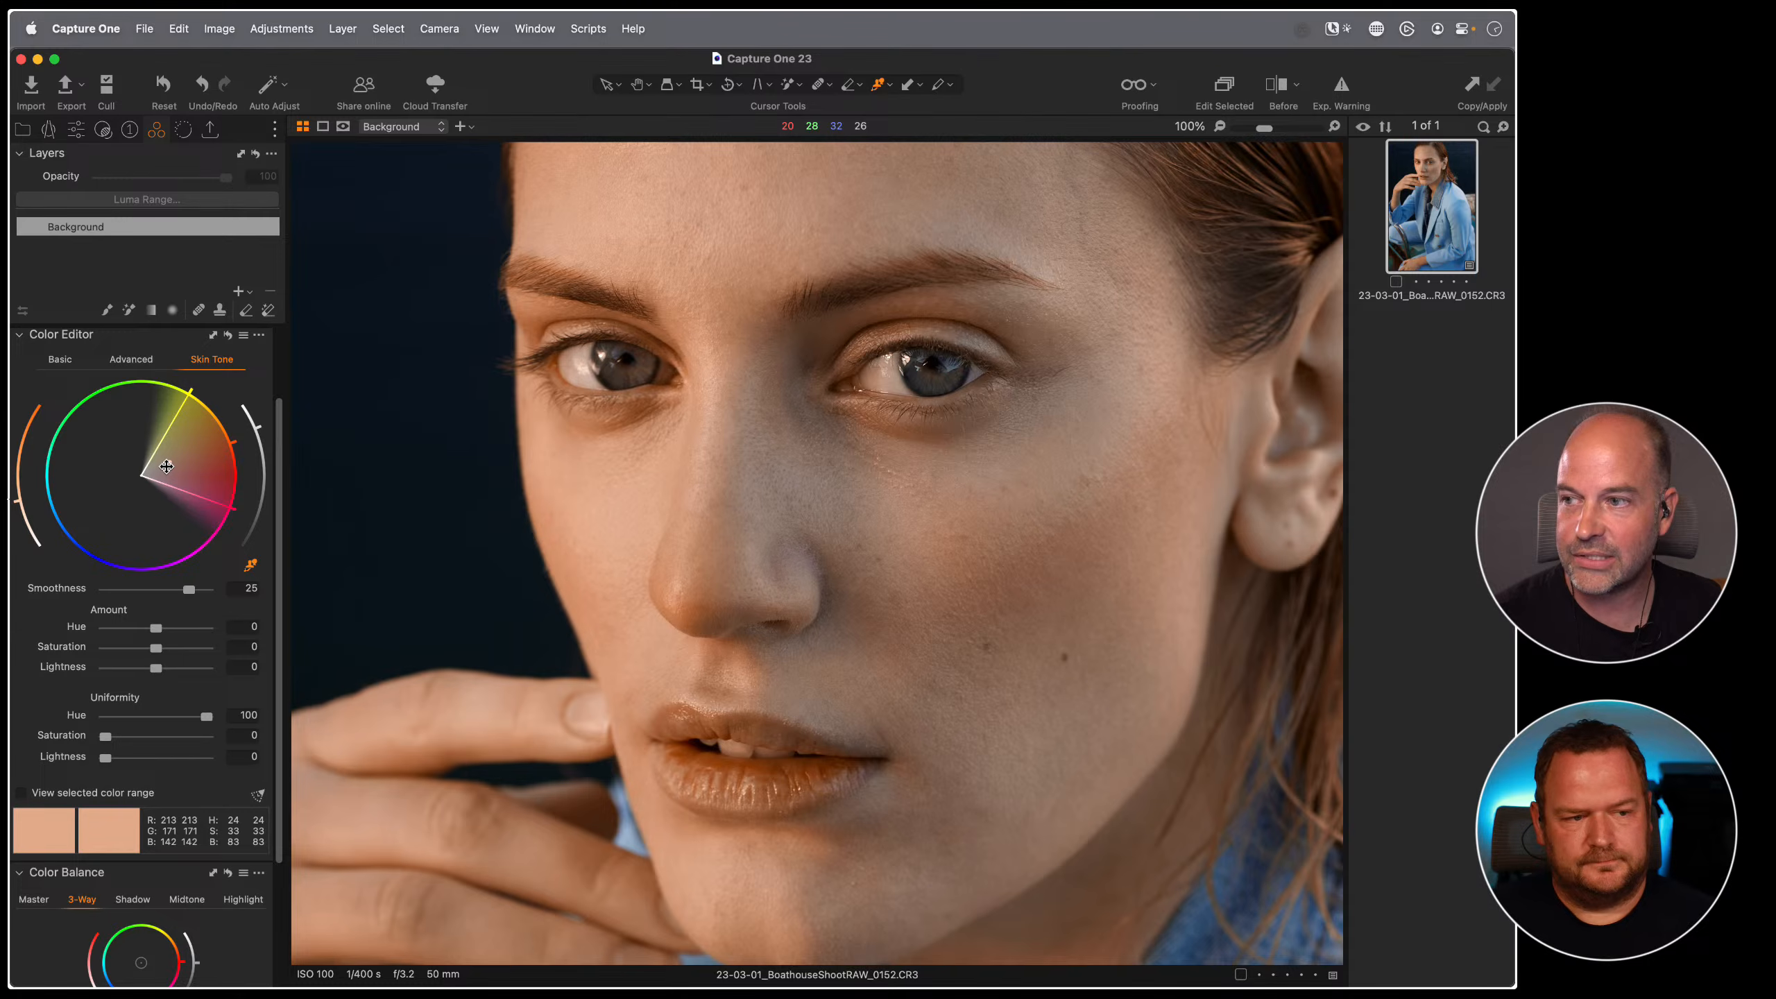
left_click_drag(105, 736, 286, 734)
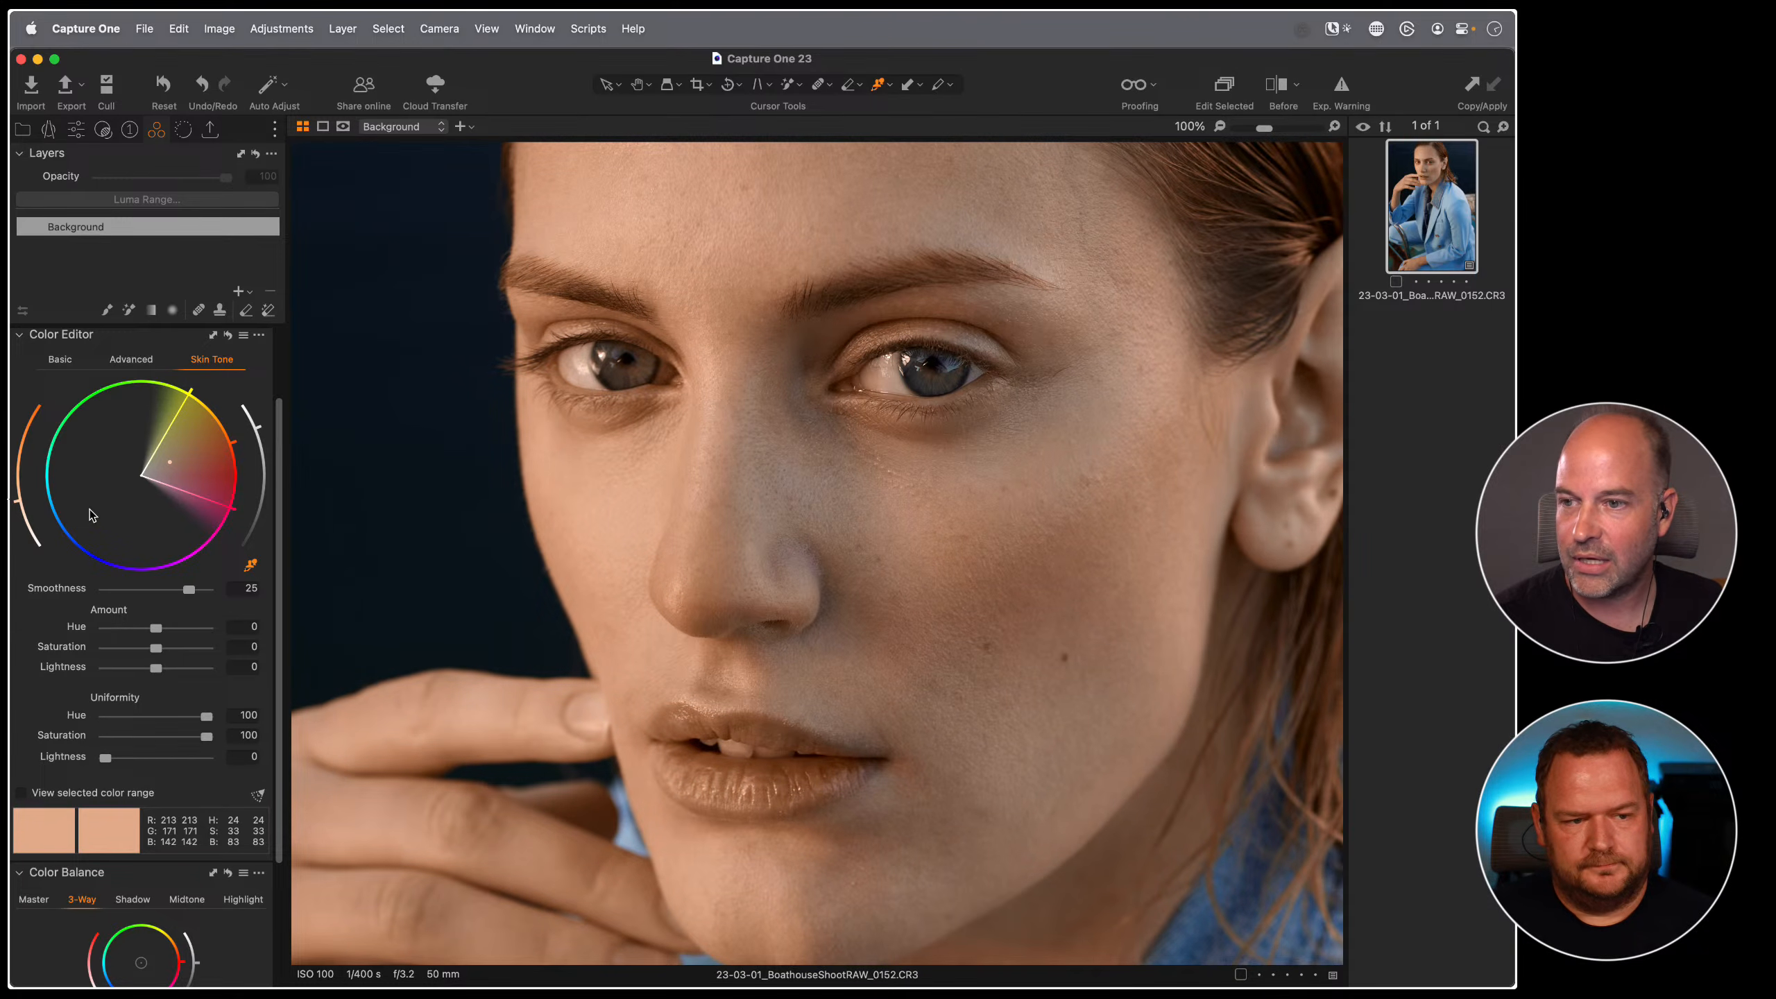
left_click_drag(112, 759, 314, 815)
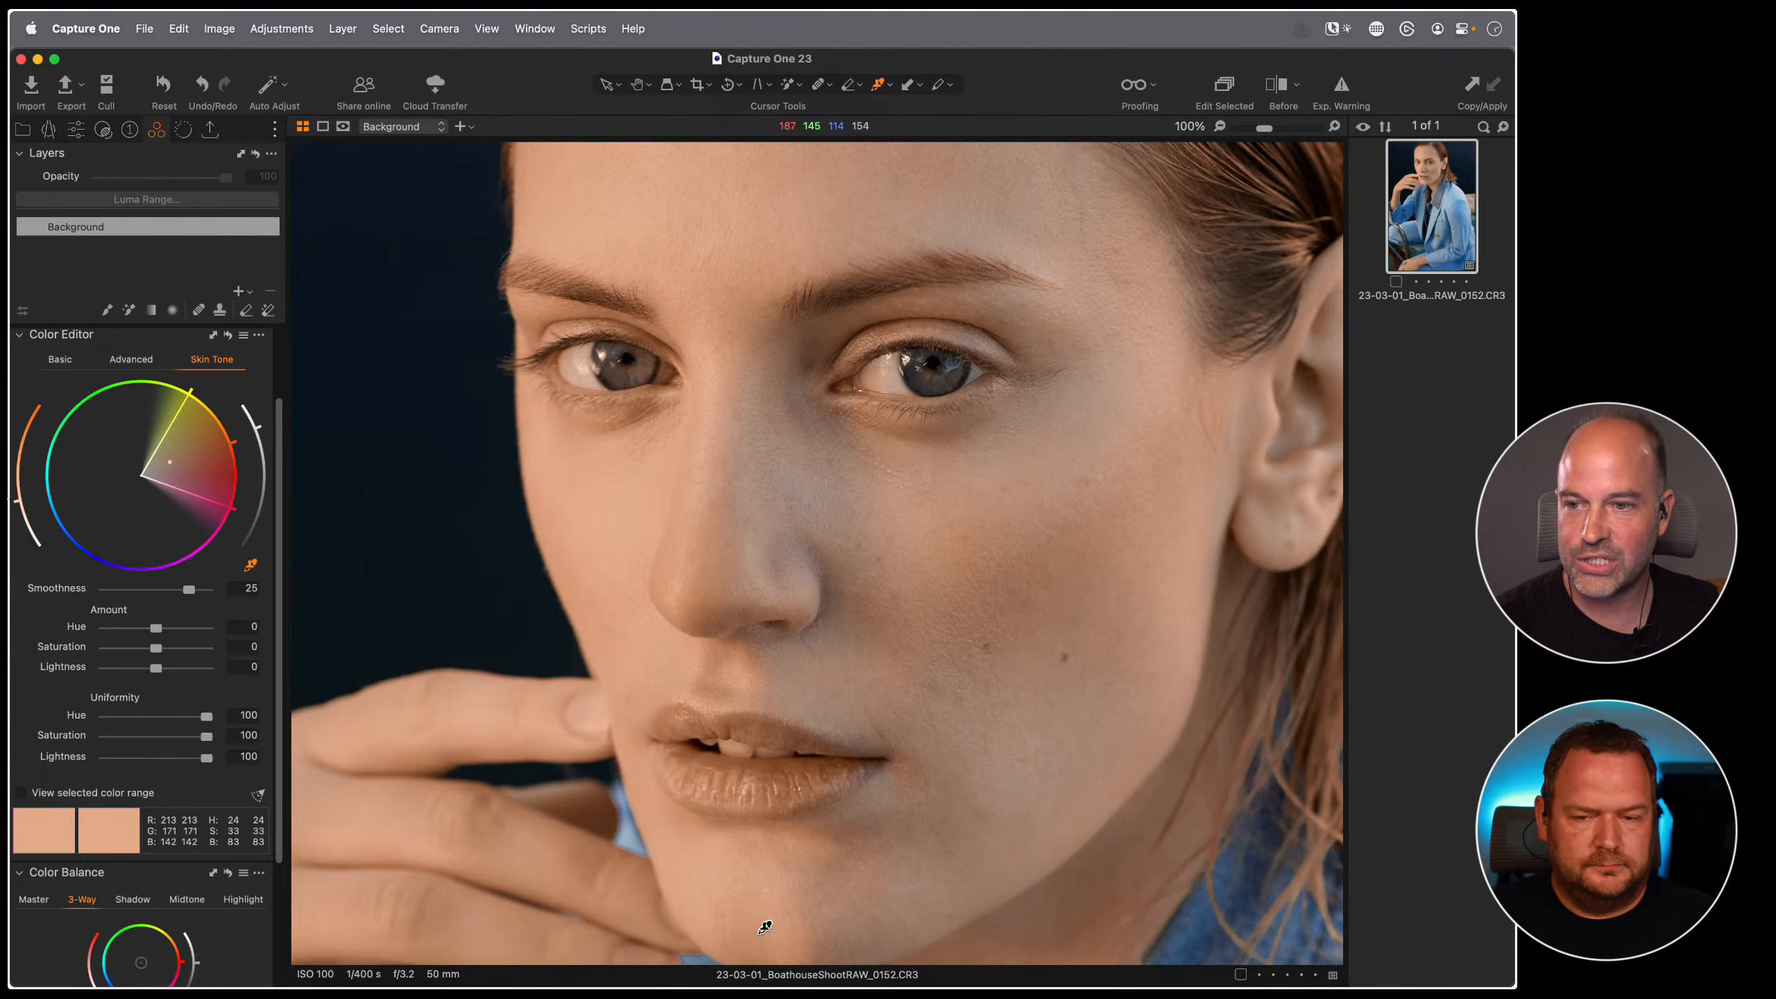
- Reduce the skin tone uniformity to 86.7 for hue, 55.7 for saturation and 22.3 for lightness
left_click_drag(206, 758, 127, 759)
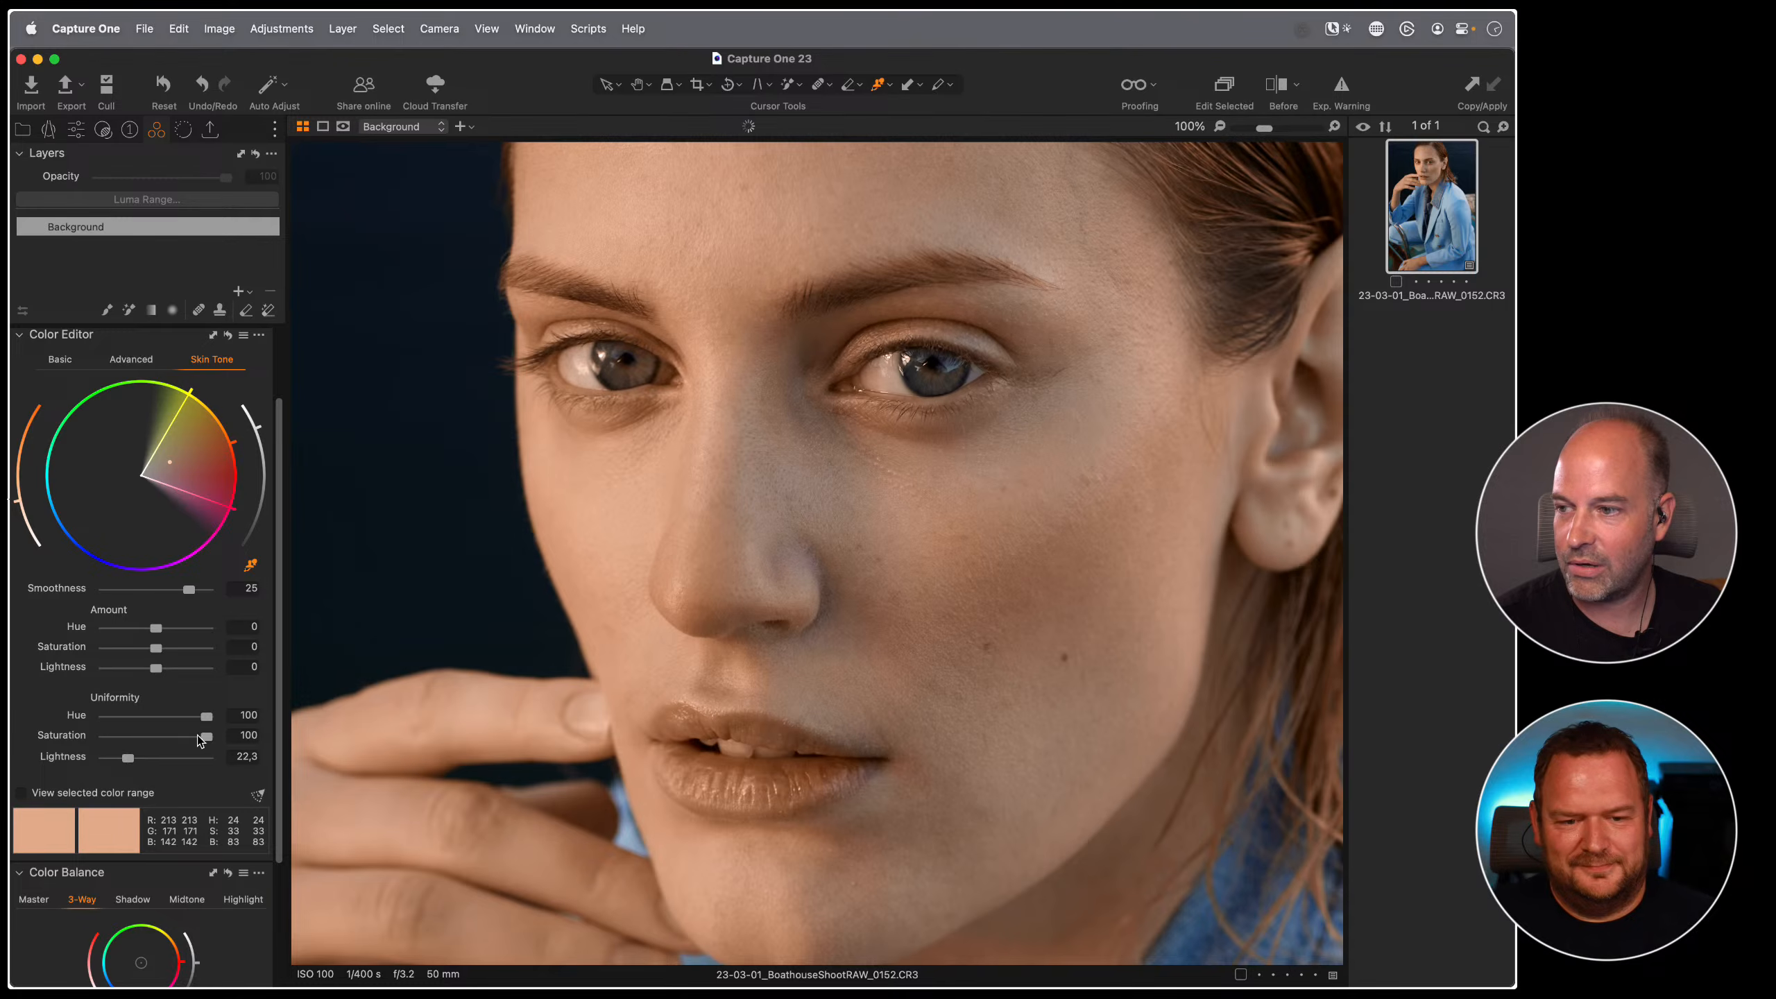
left_click_drag(206, 717, 161, 736)
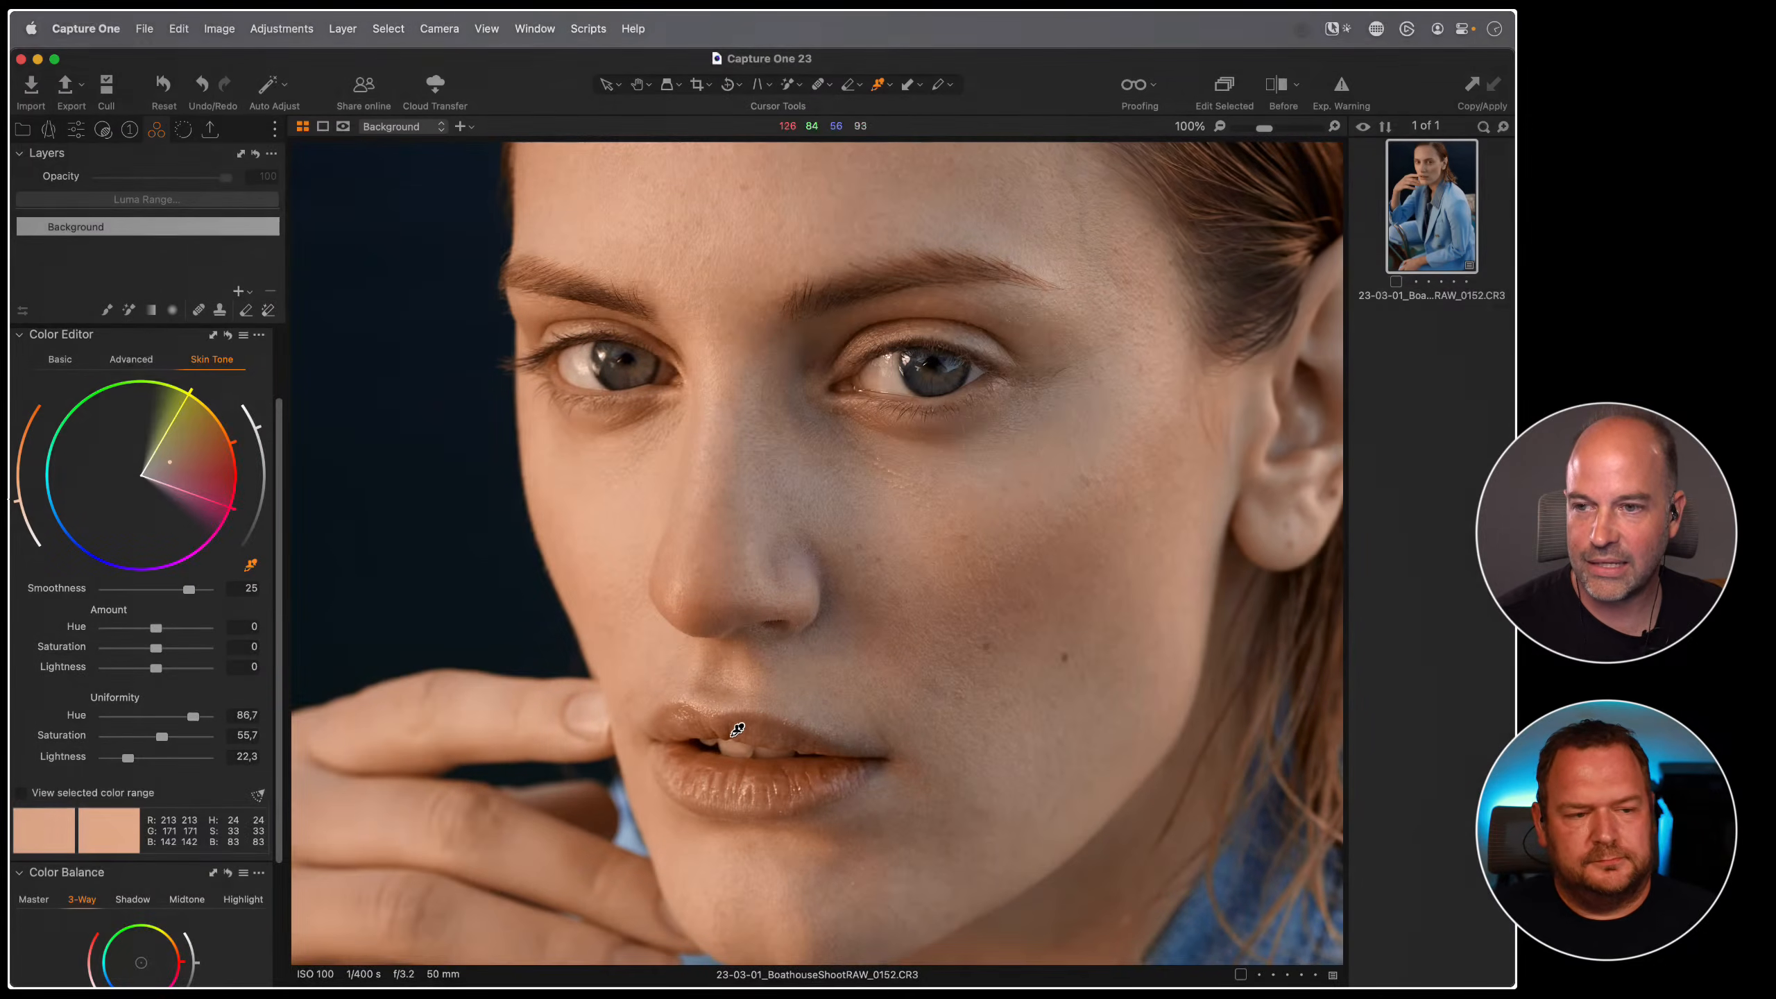
- Check the skin evening on the forehead and whole portrait, and reset the Color Editor's skin tone adjustments
scroll(913, 310, "up", 5)
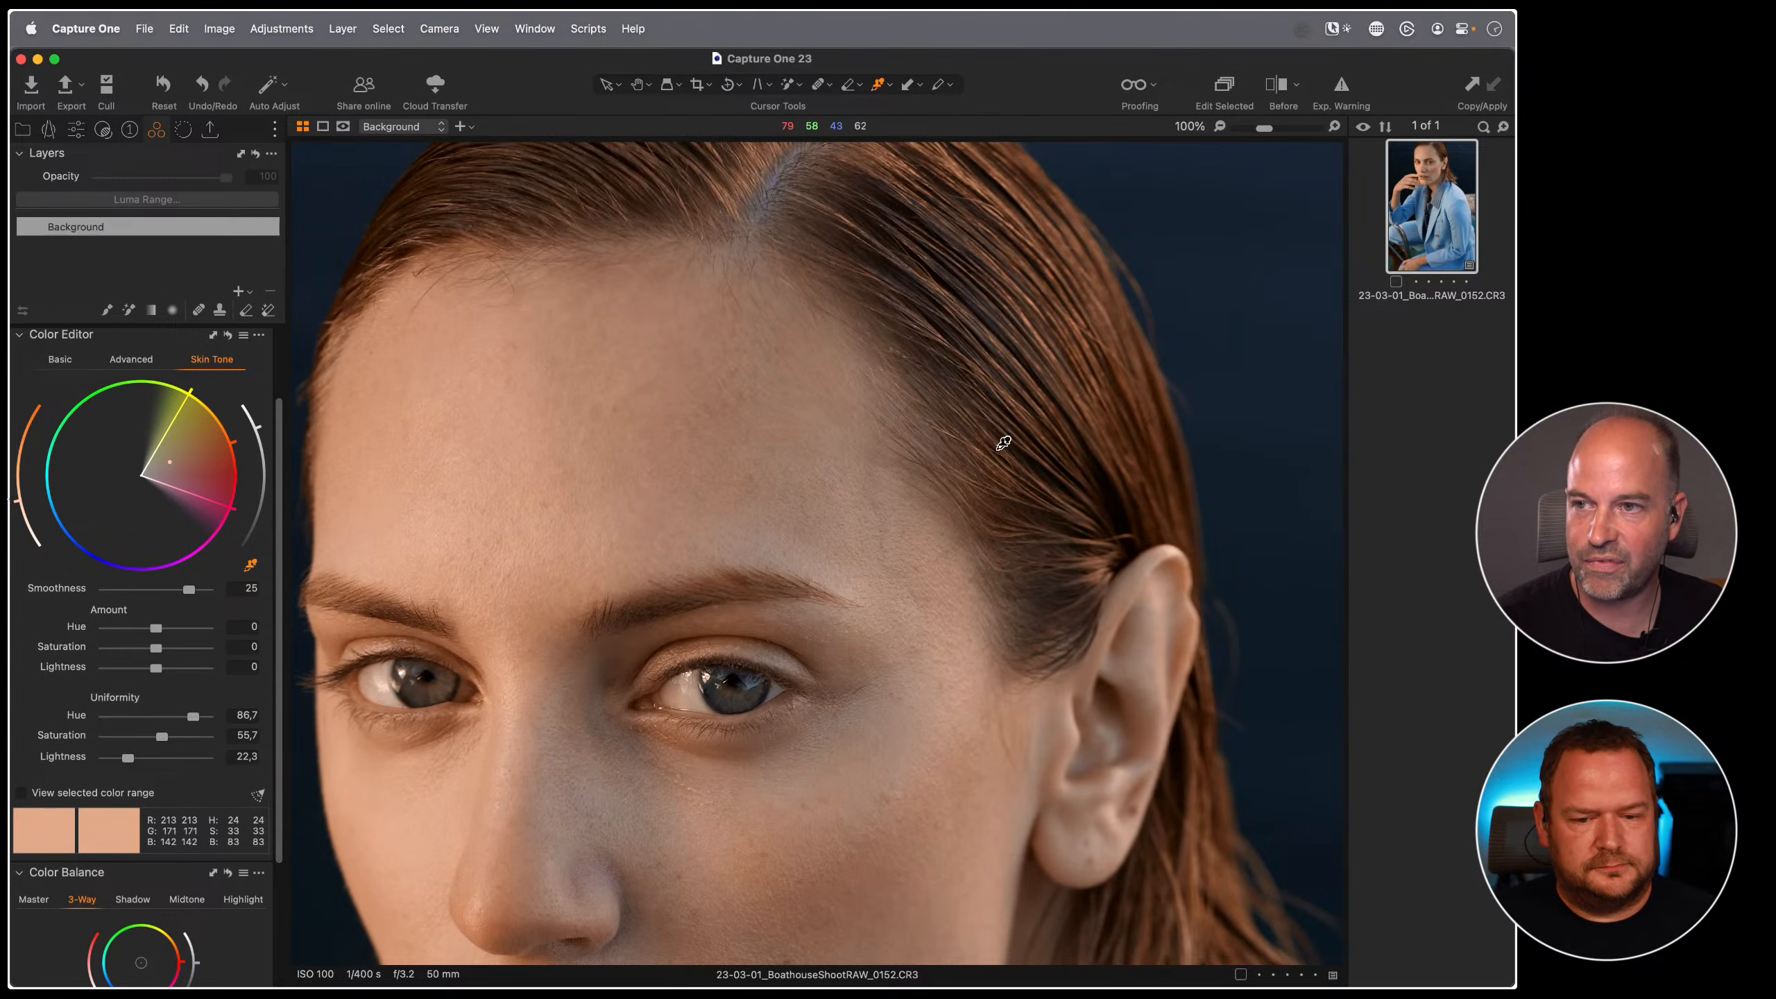
double_click(949, 481)
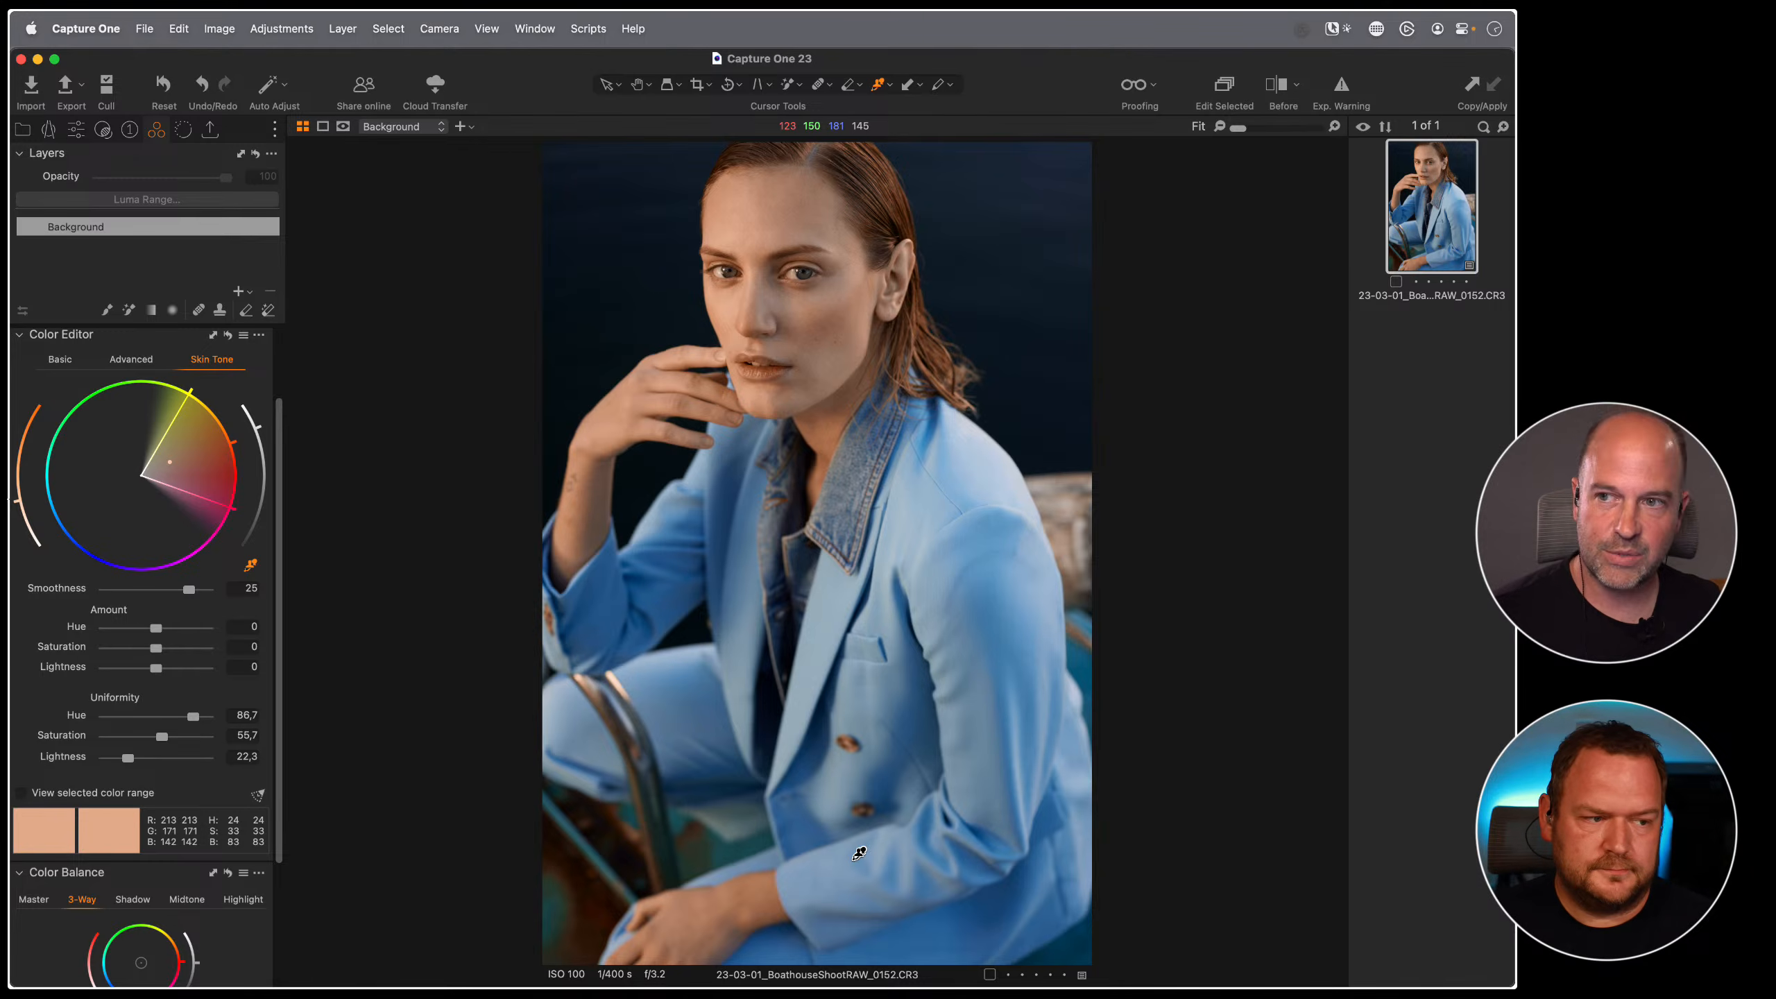
left_click(228, 335)
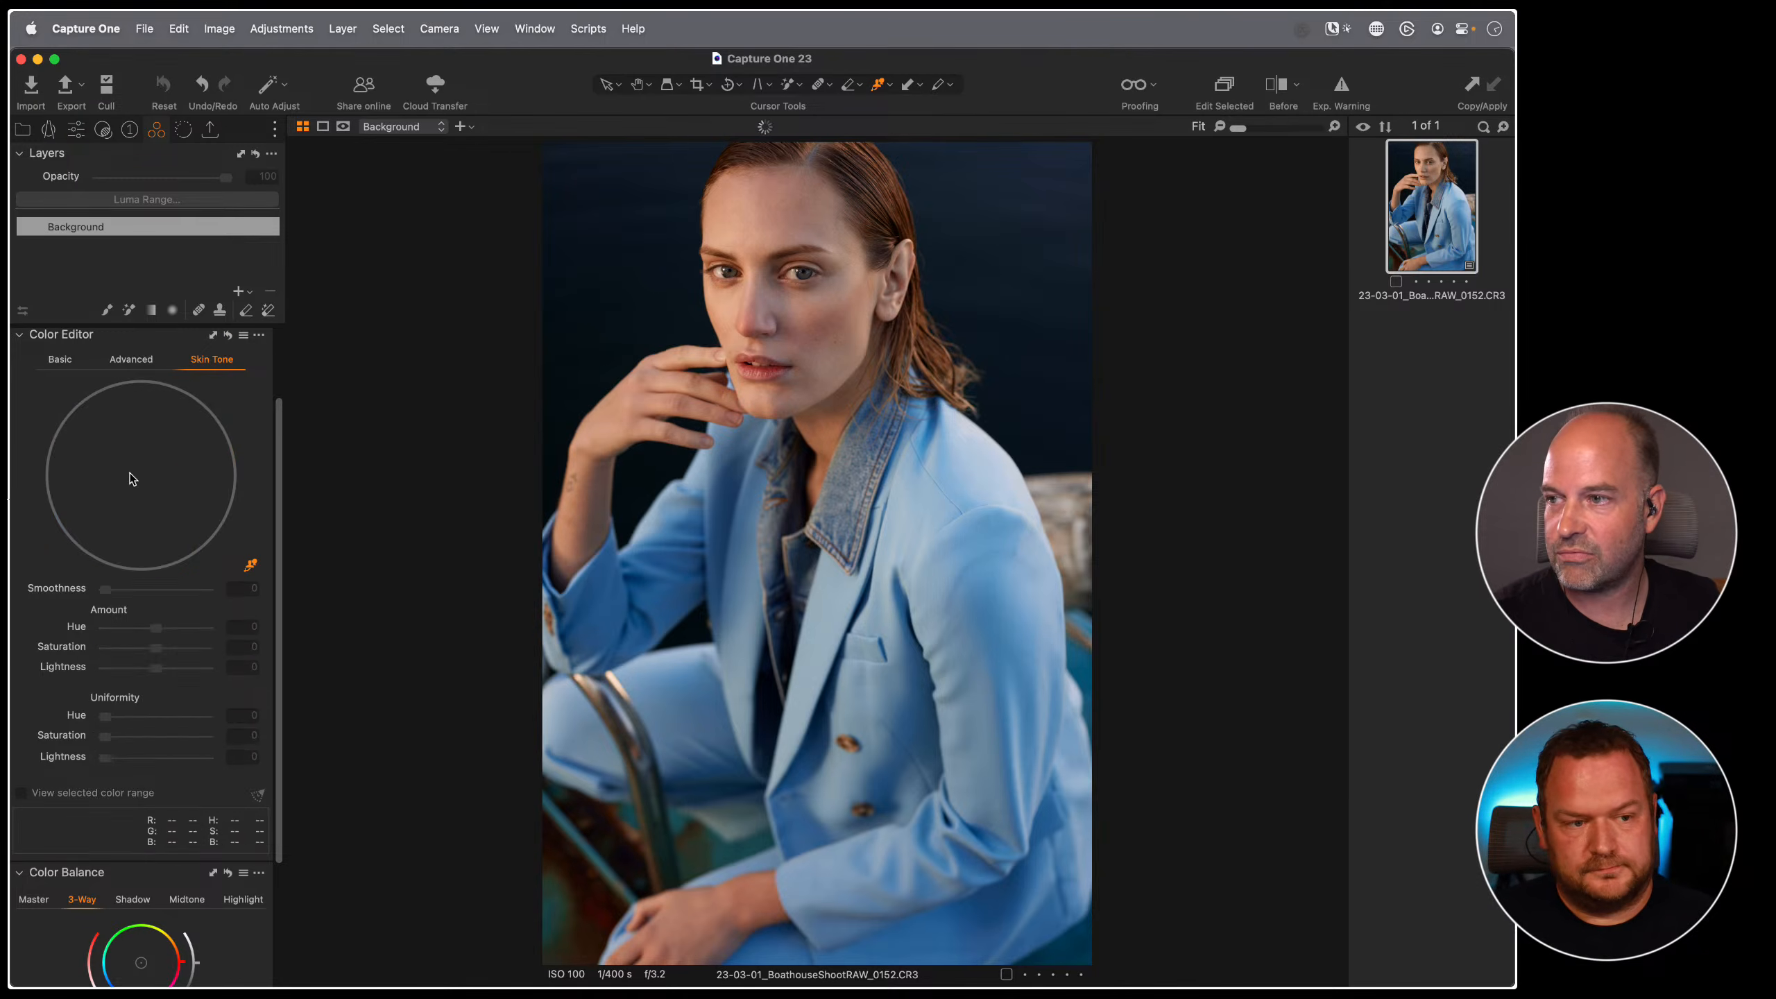
- Add a new filled adjustment layer to the portrait and check its mask coverage over the face
left_click(238, 291)
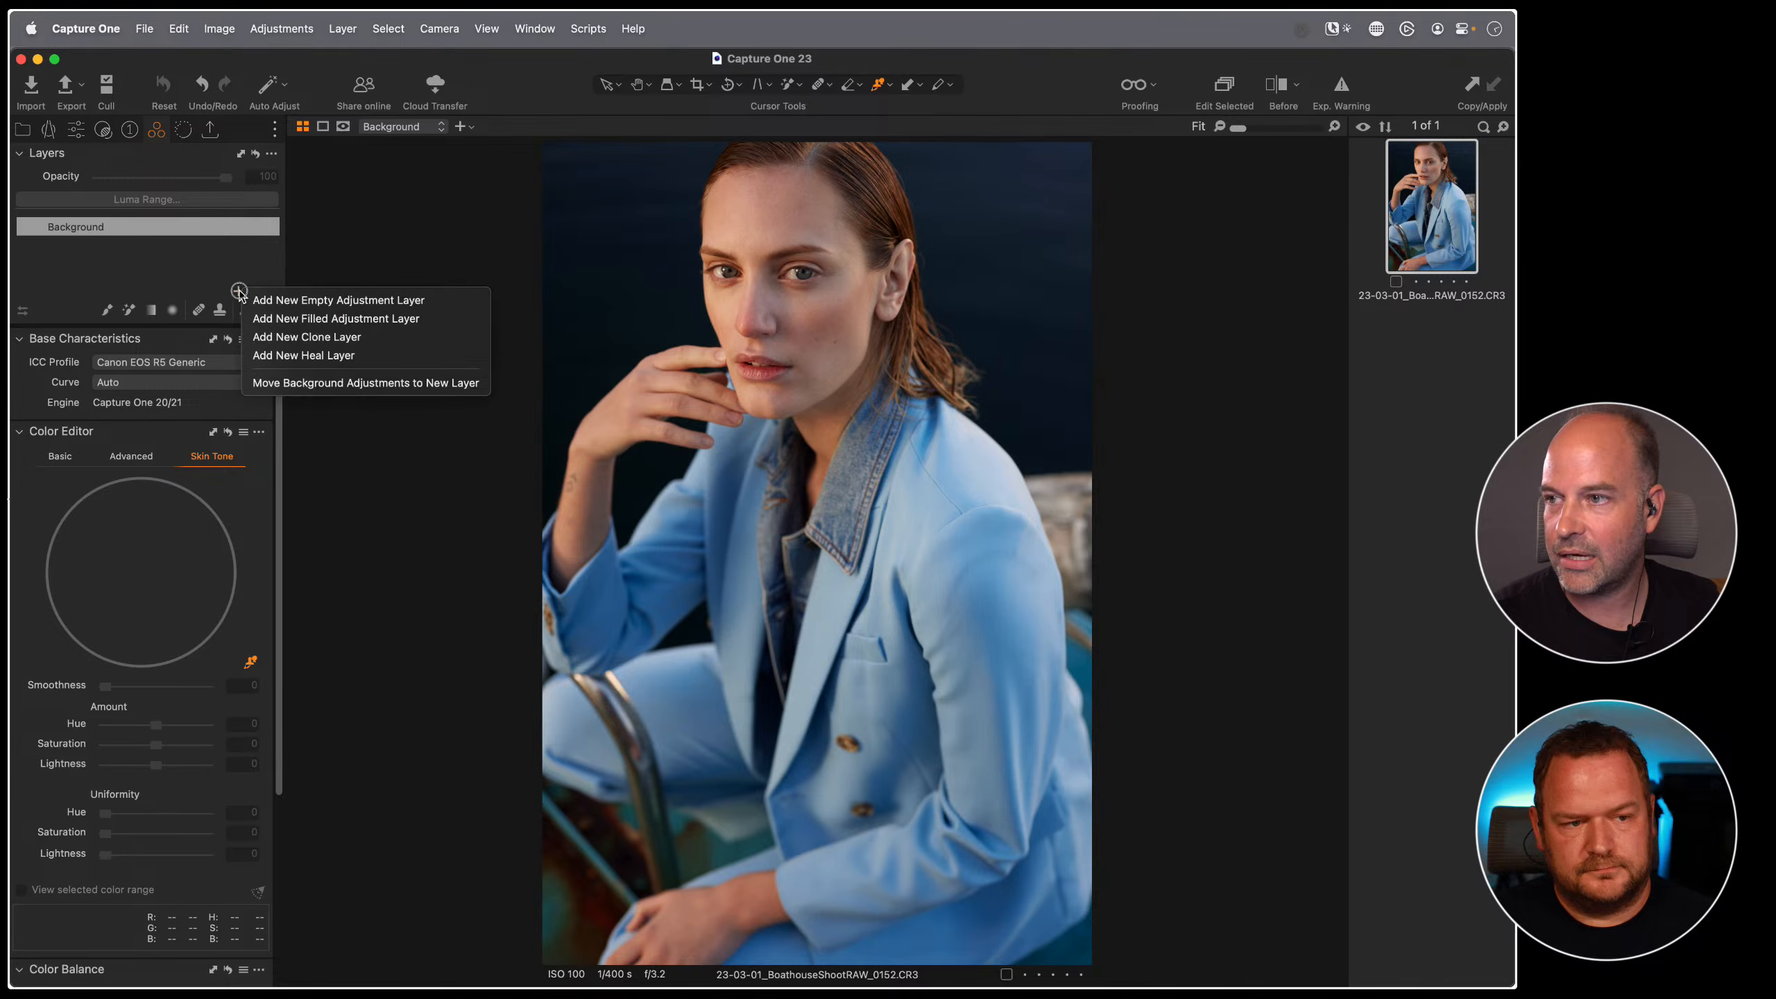
left_click(294, 319)
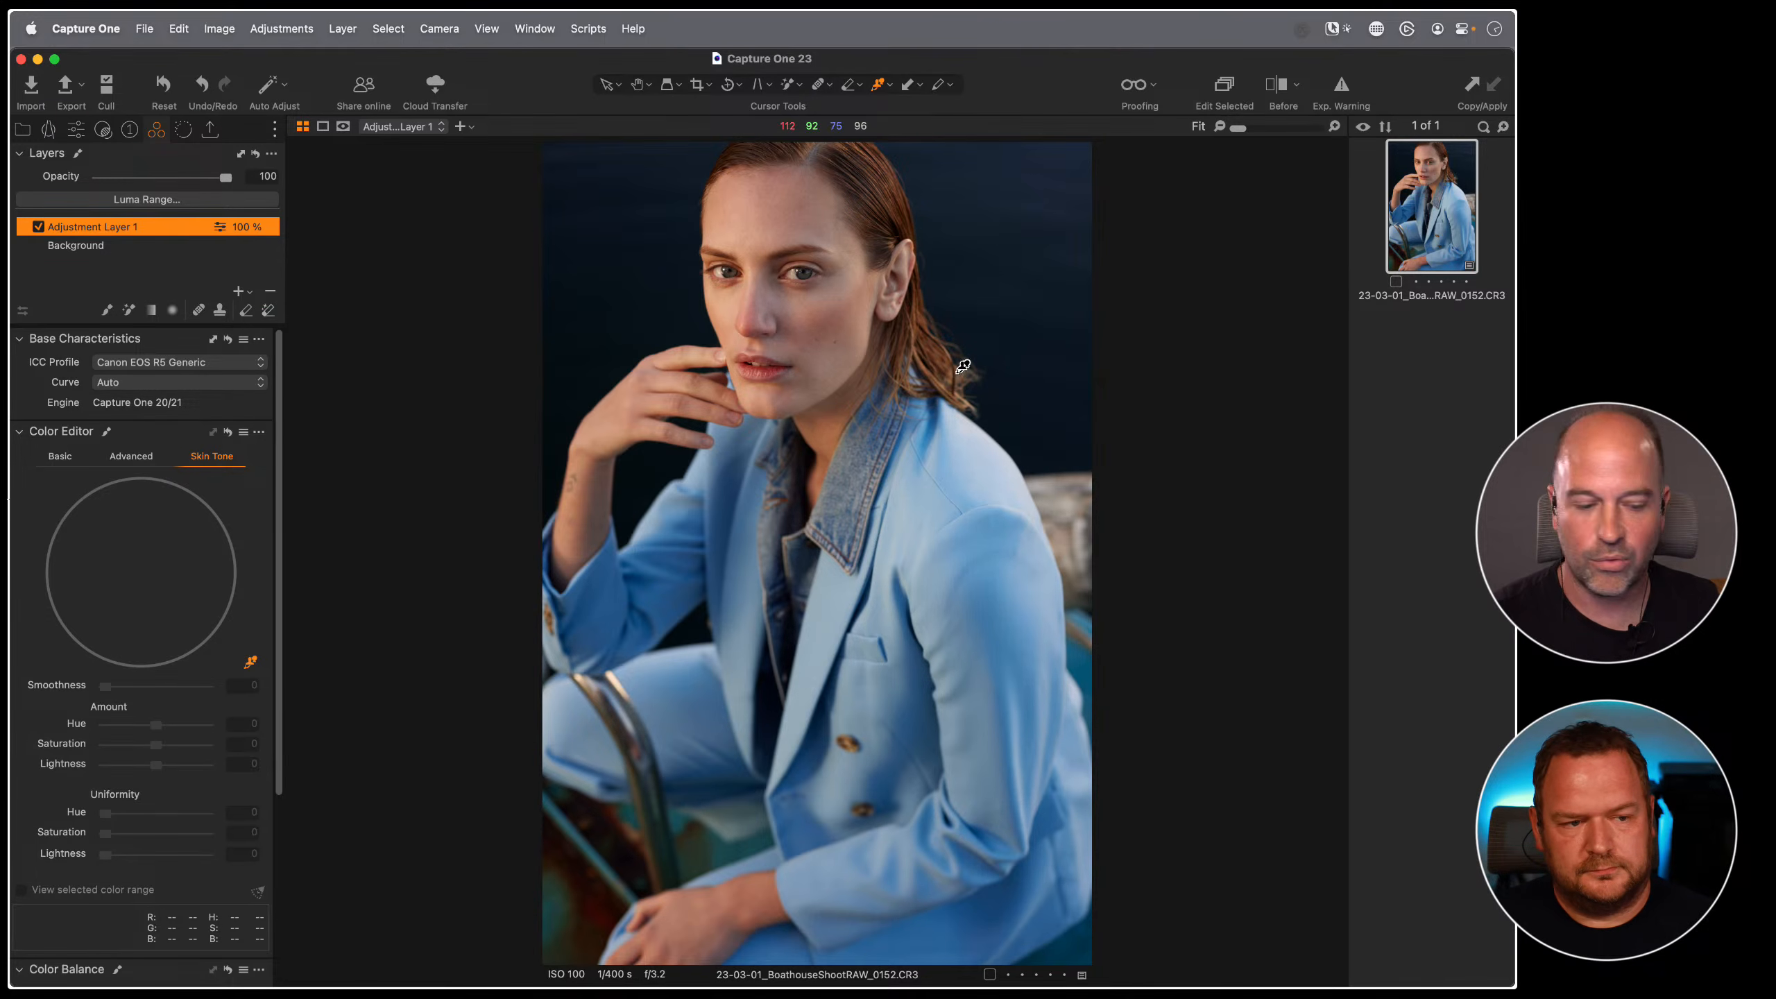
key("super+alt+0")
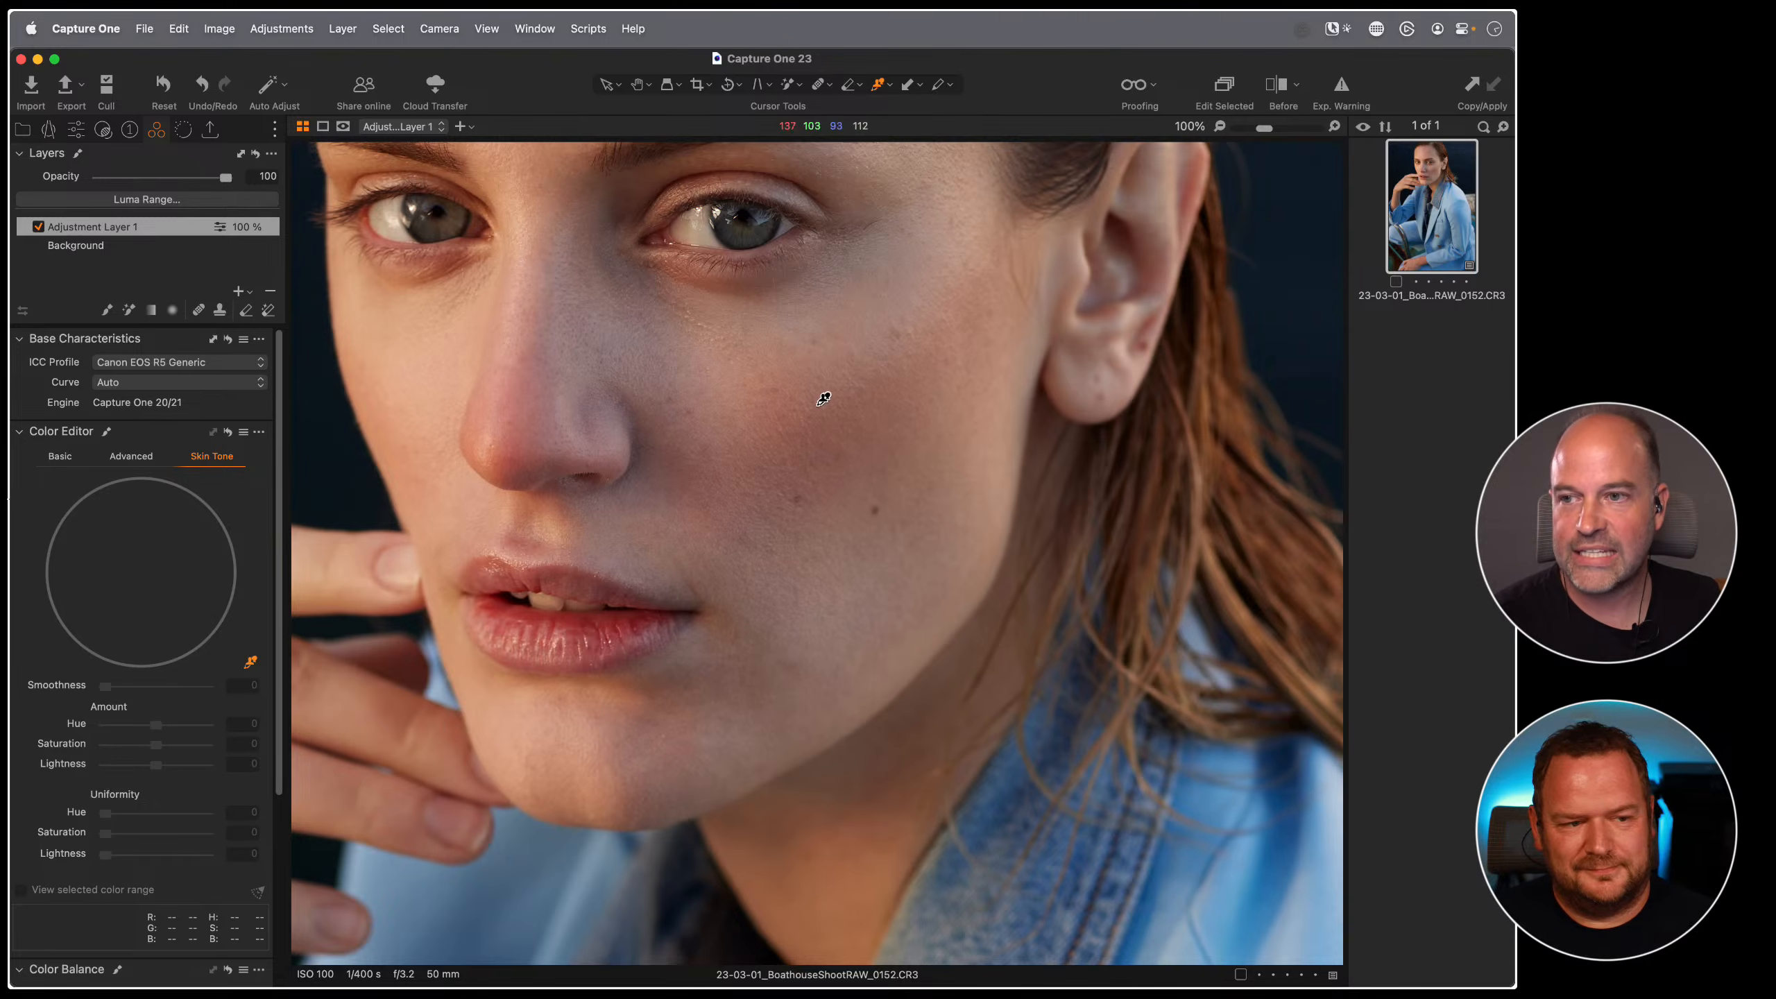
scroll(823, 399, "up", 5)
scroll(823, 399, "left", 4)
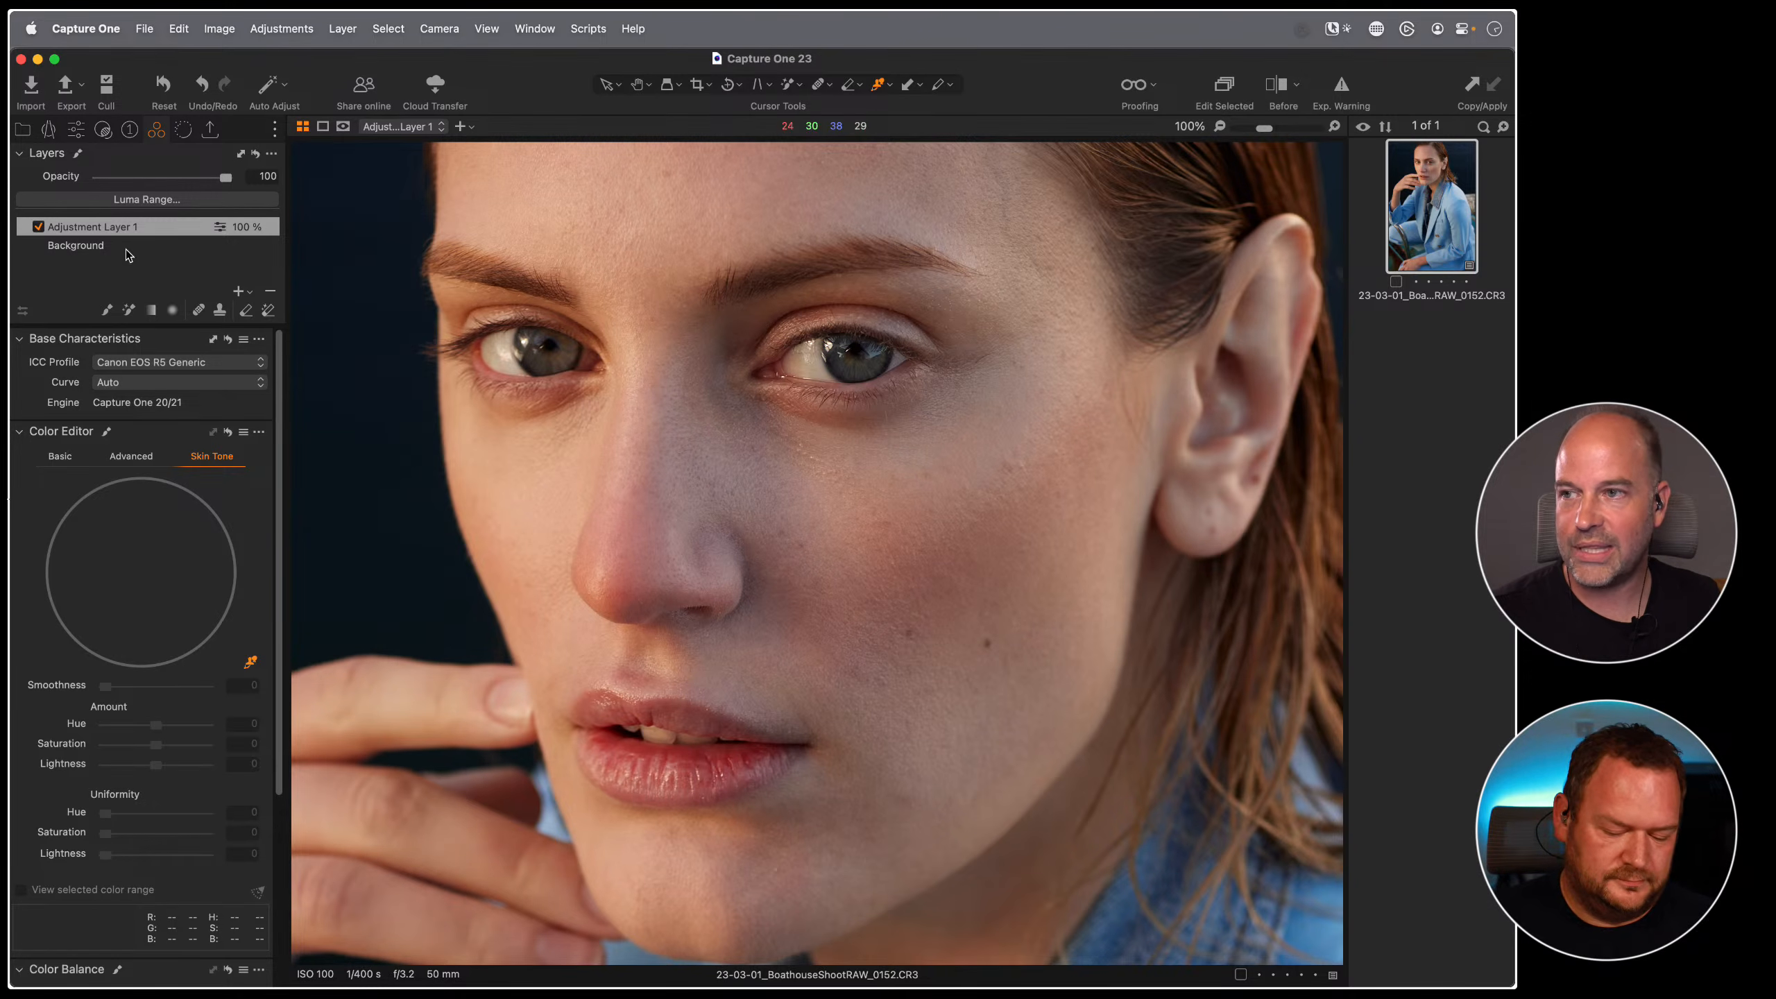
left_click(127, 315)
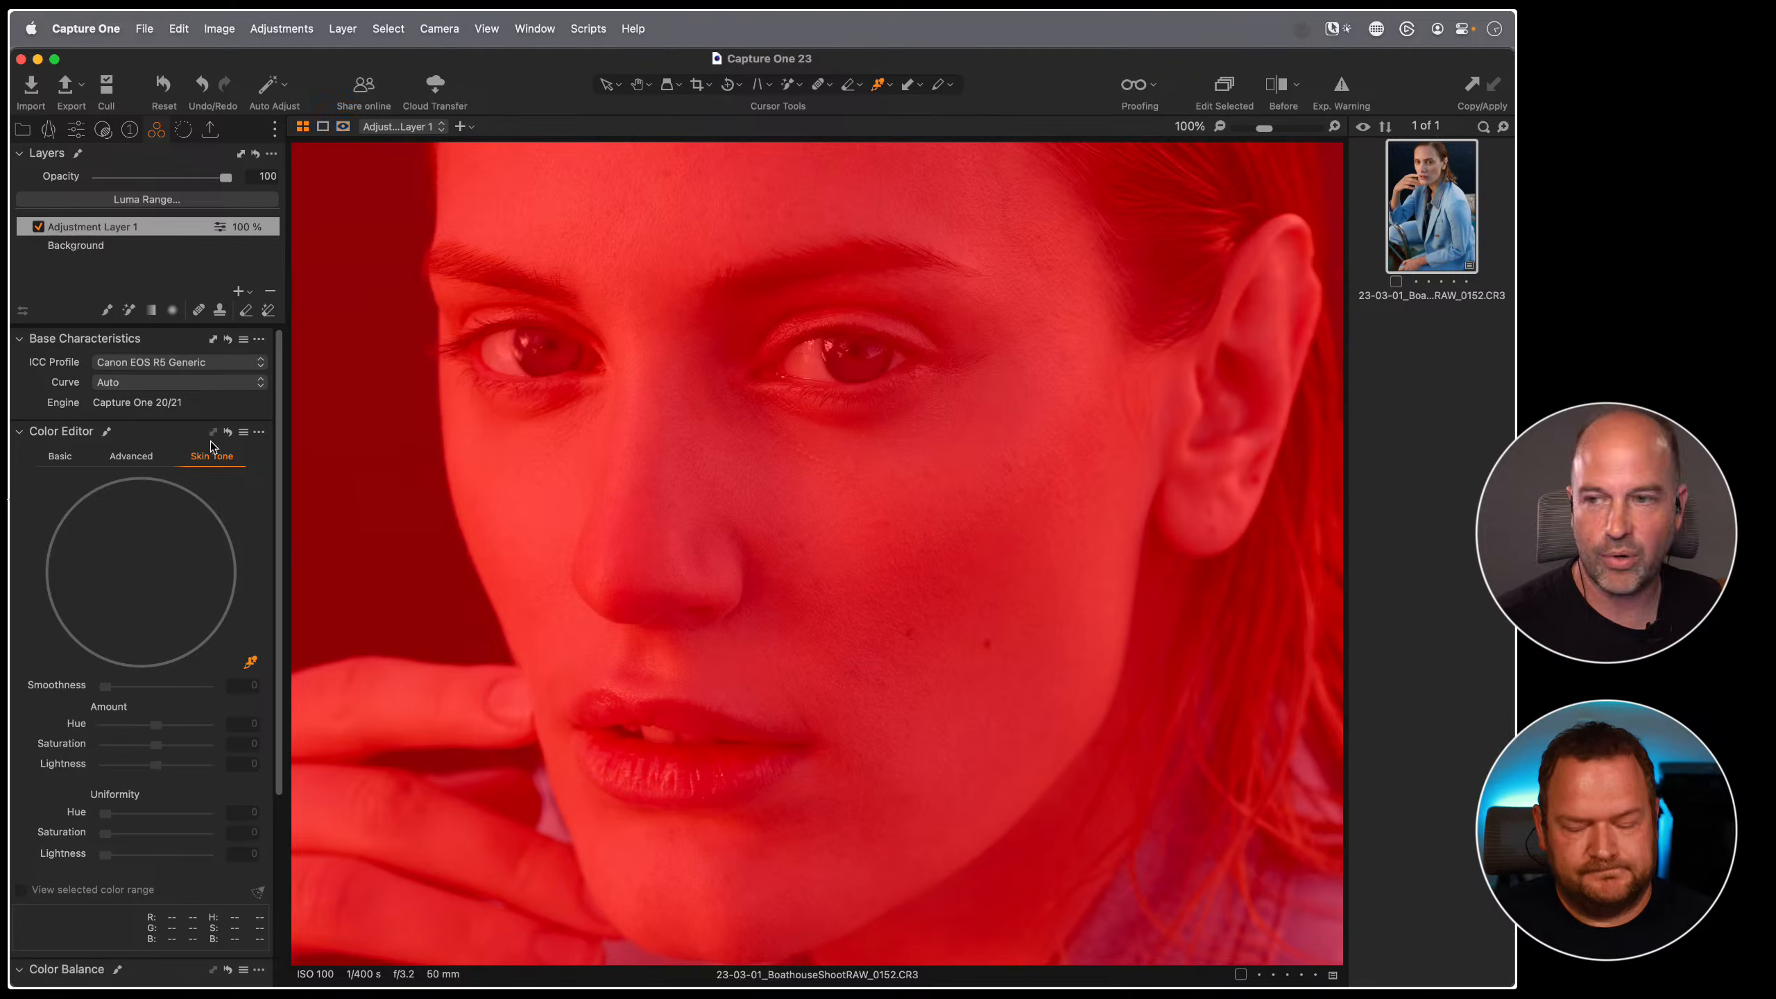
key("m")
- Sample the cheek's skin tone on the adjustment layer and widen its range to full saturation and toward magenta and yellow
left_click(547, 556)
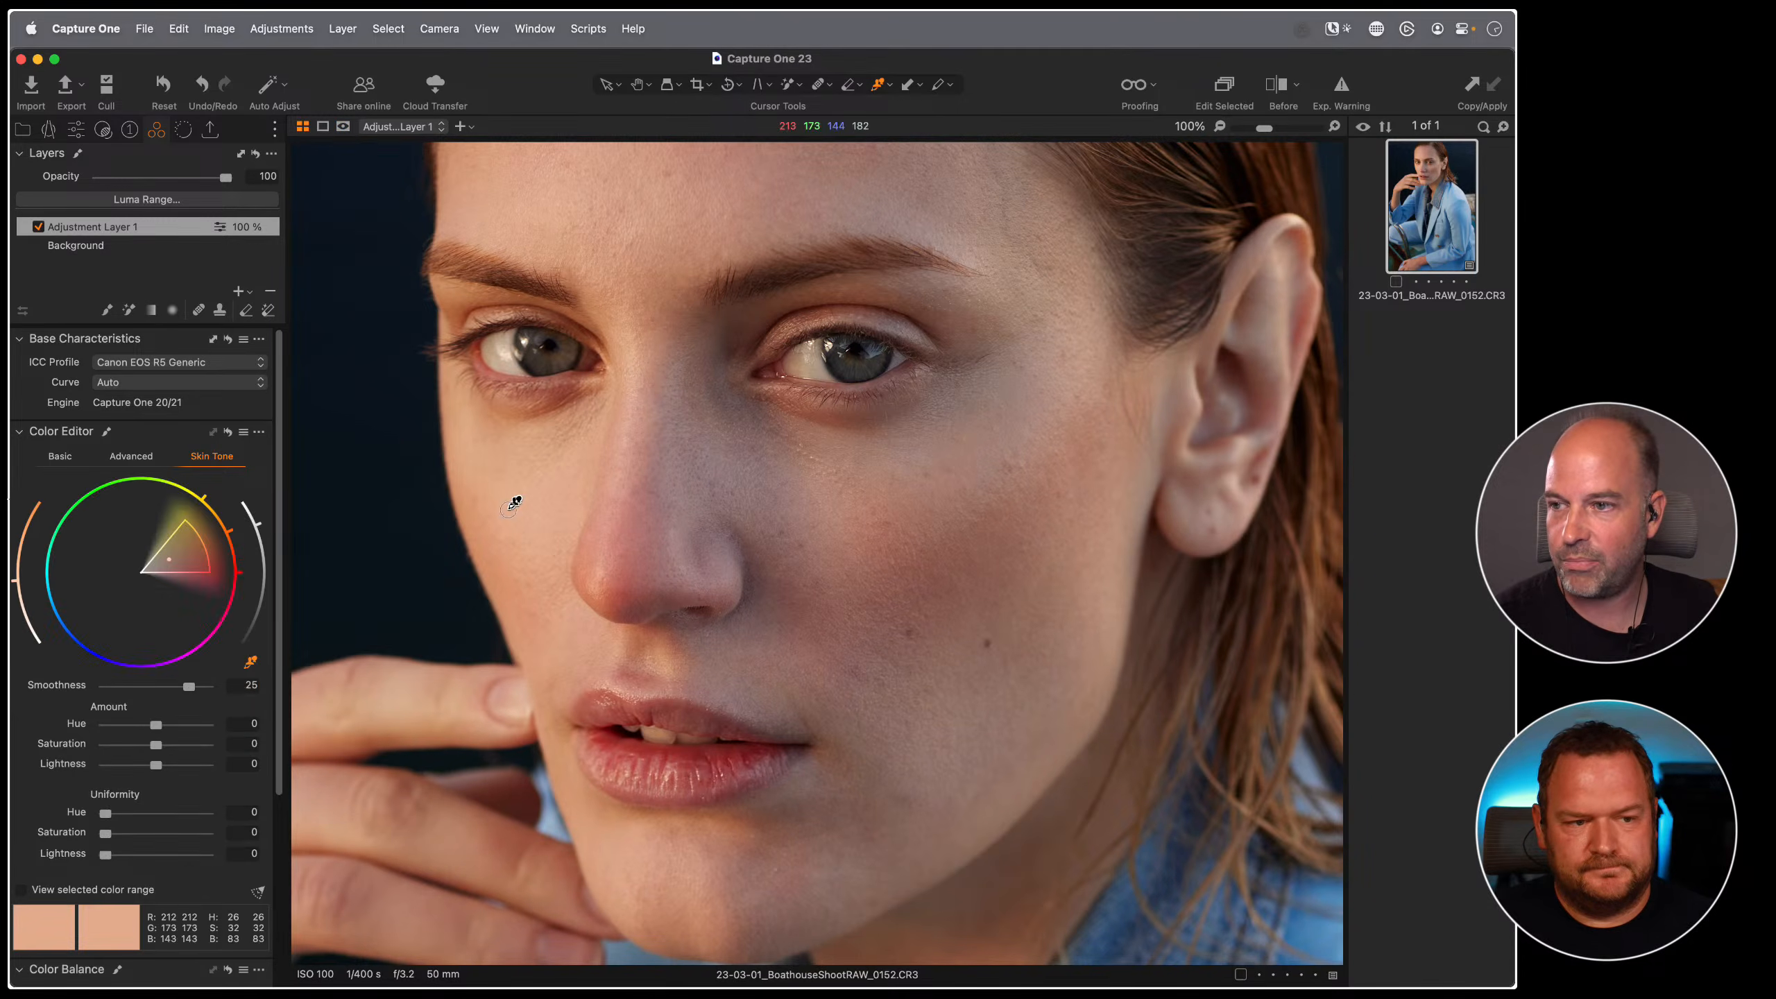
left_click_drag(208, 545, 238, 595)
left_click_drag(195, 501, 185, 511)
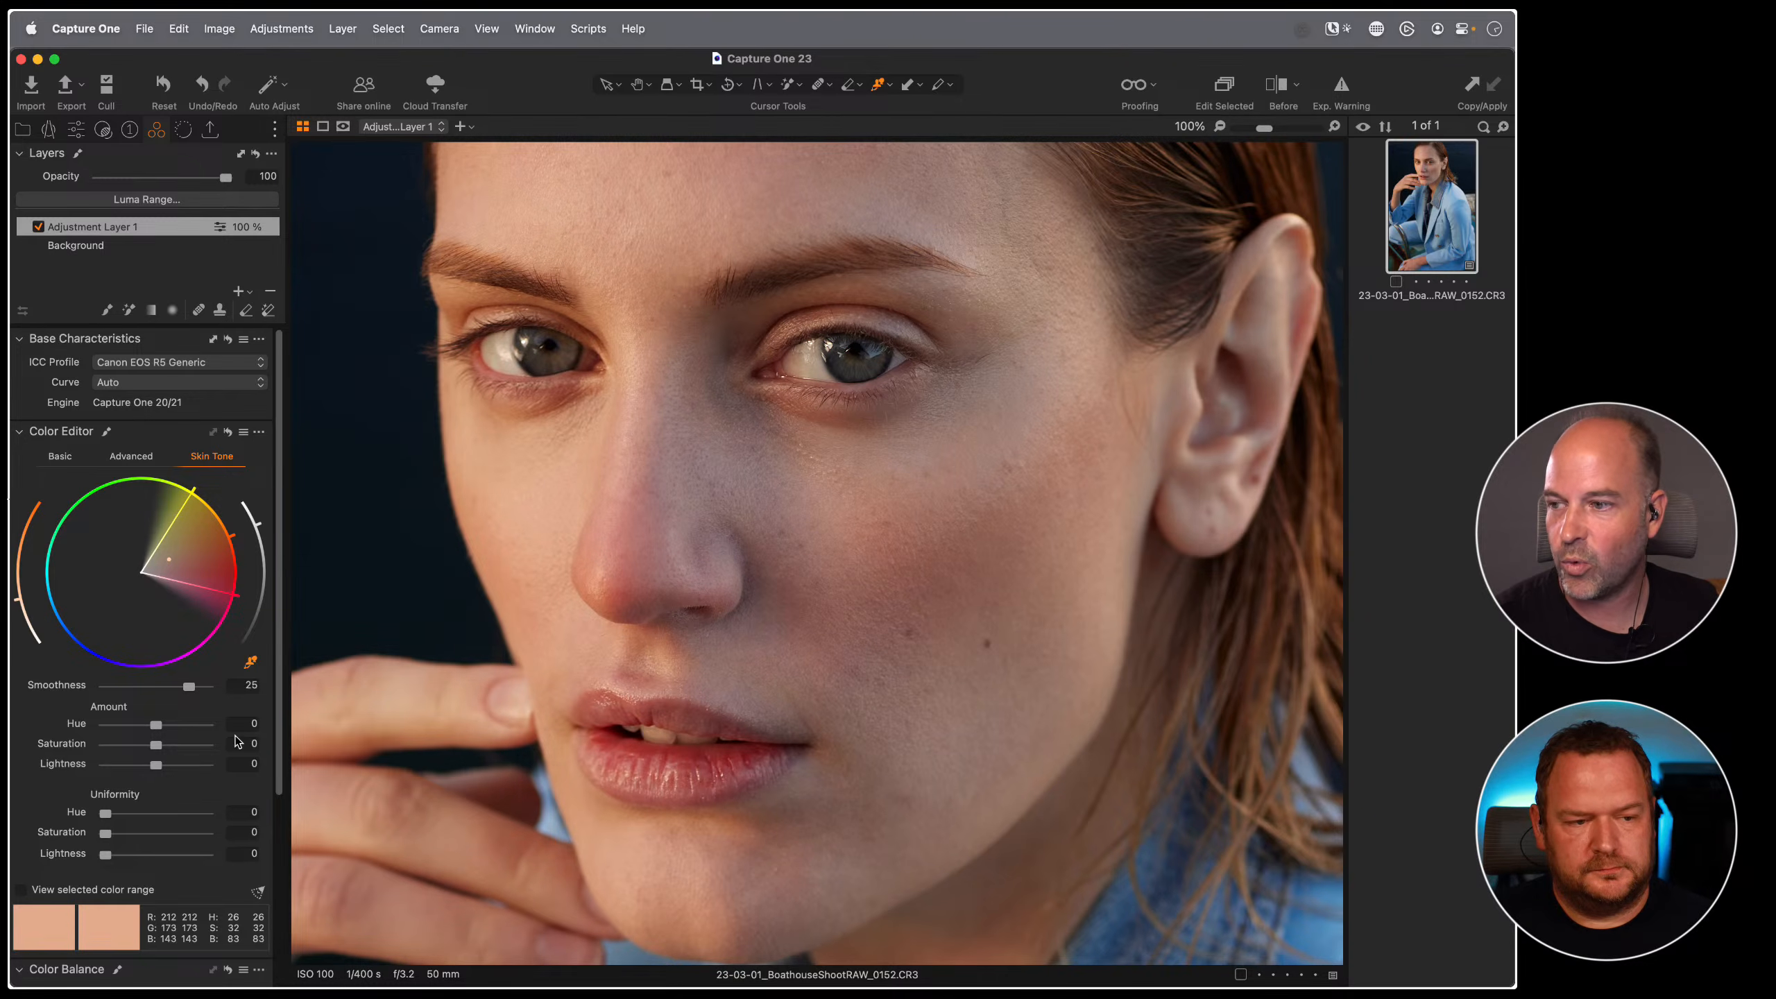
- Set the layer's skin tone uniformity to 84.7 hue, 56.2 saturation and 15.6 lightness, and compare the face with the layer off and on
left_click_drag(106, 813, 162, 838)
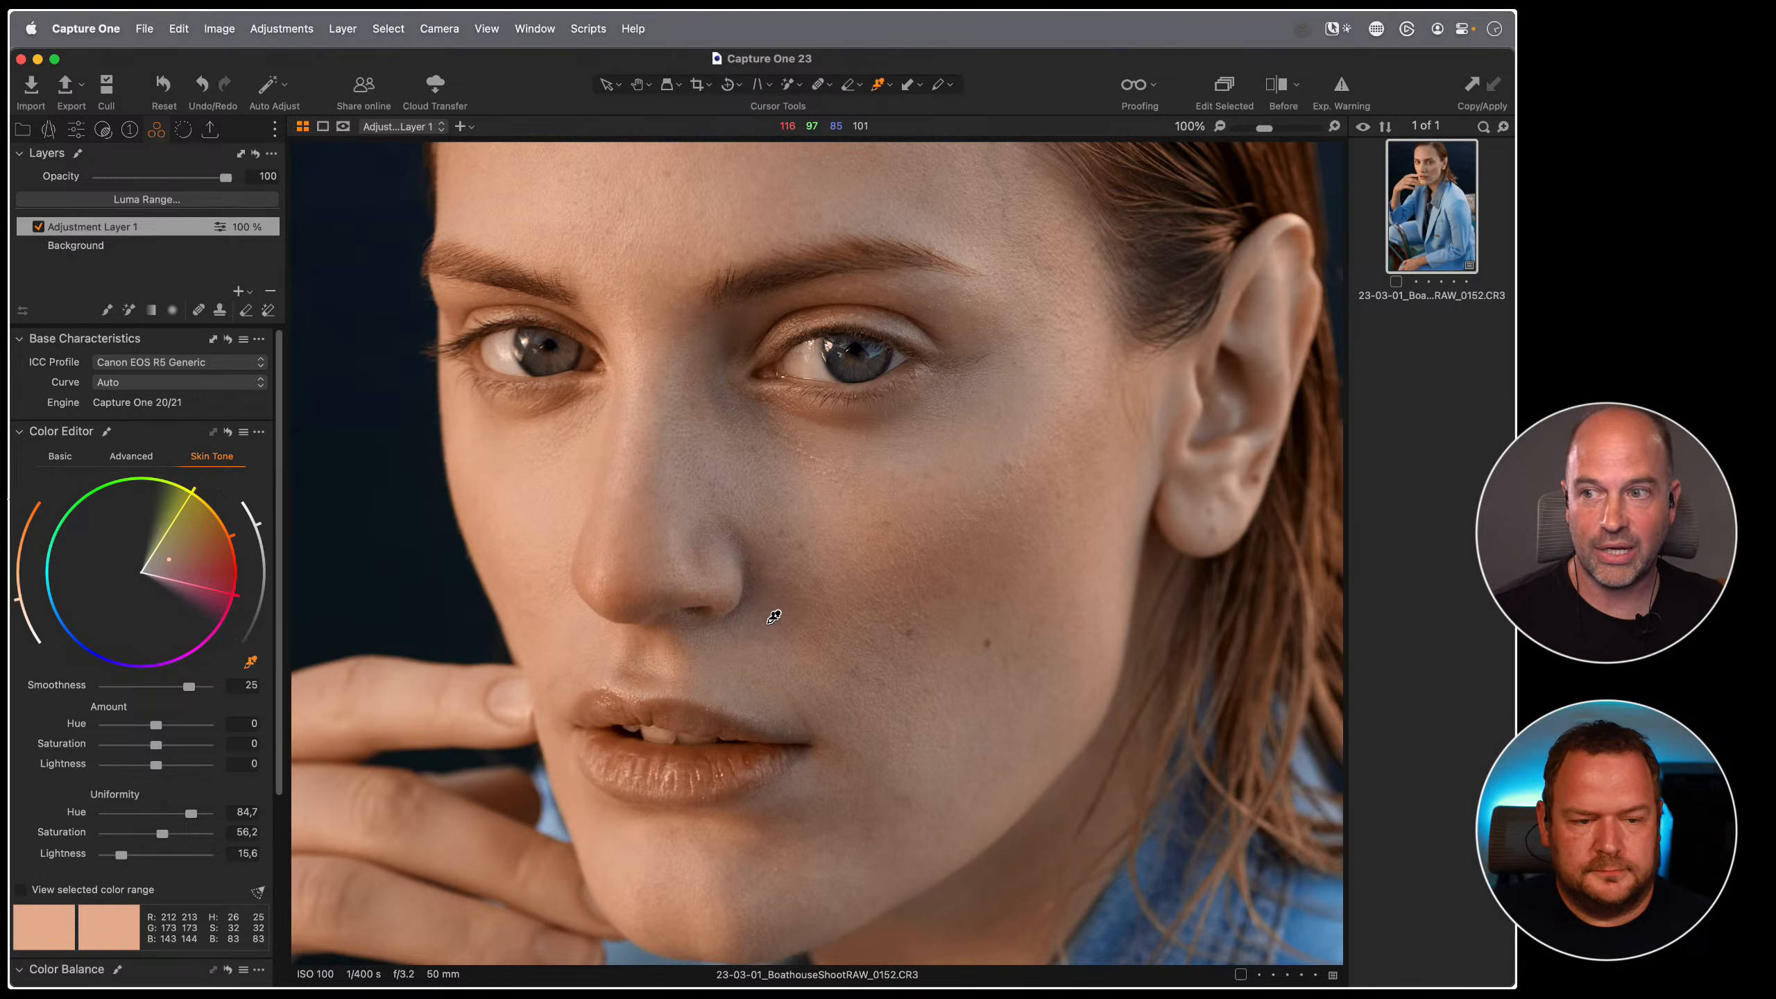
left_click(38, 227)
left_click(38, 227)
left_click(37, 227)
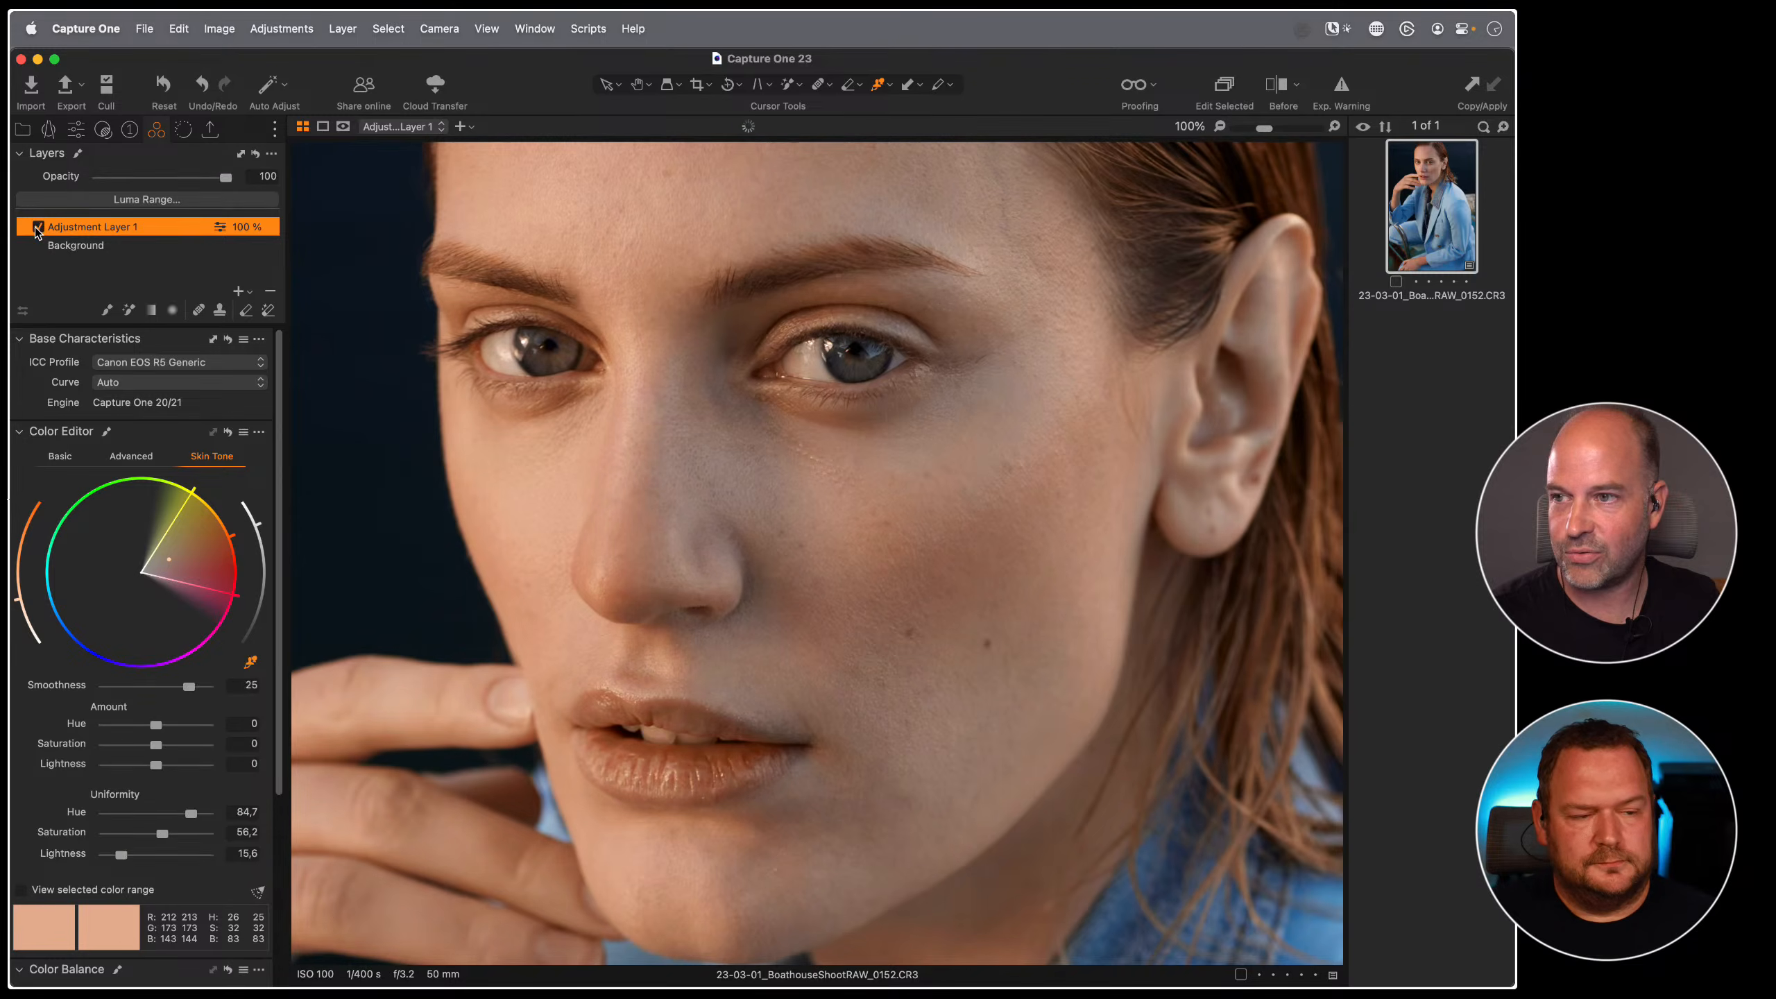
left_click(37, 227)
left_click(37, 226)
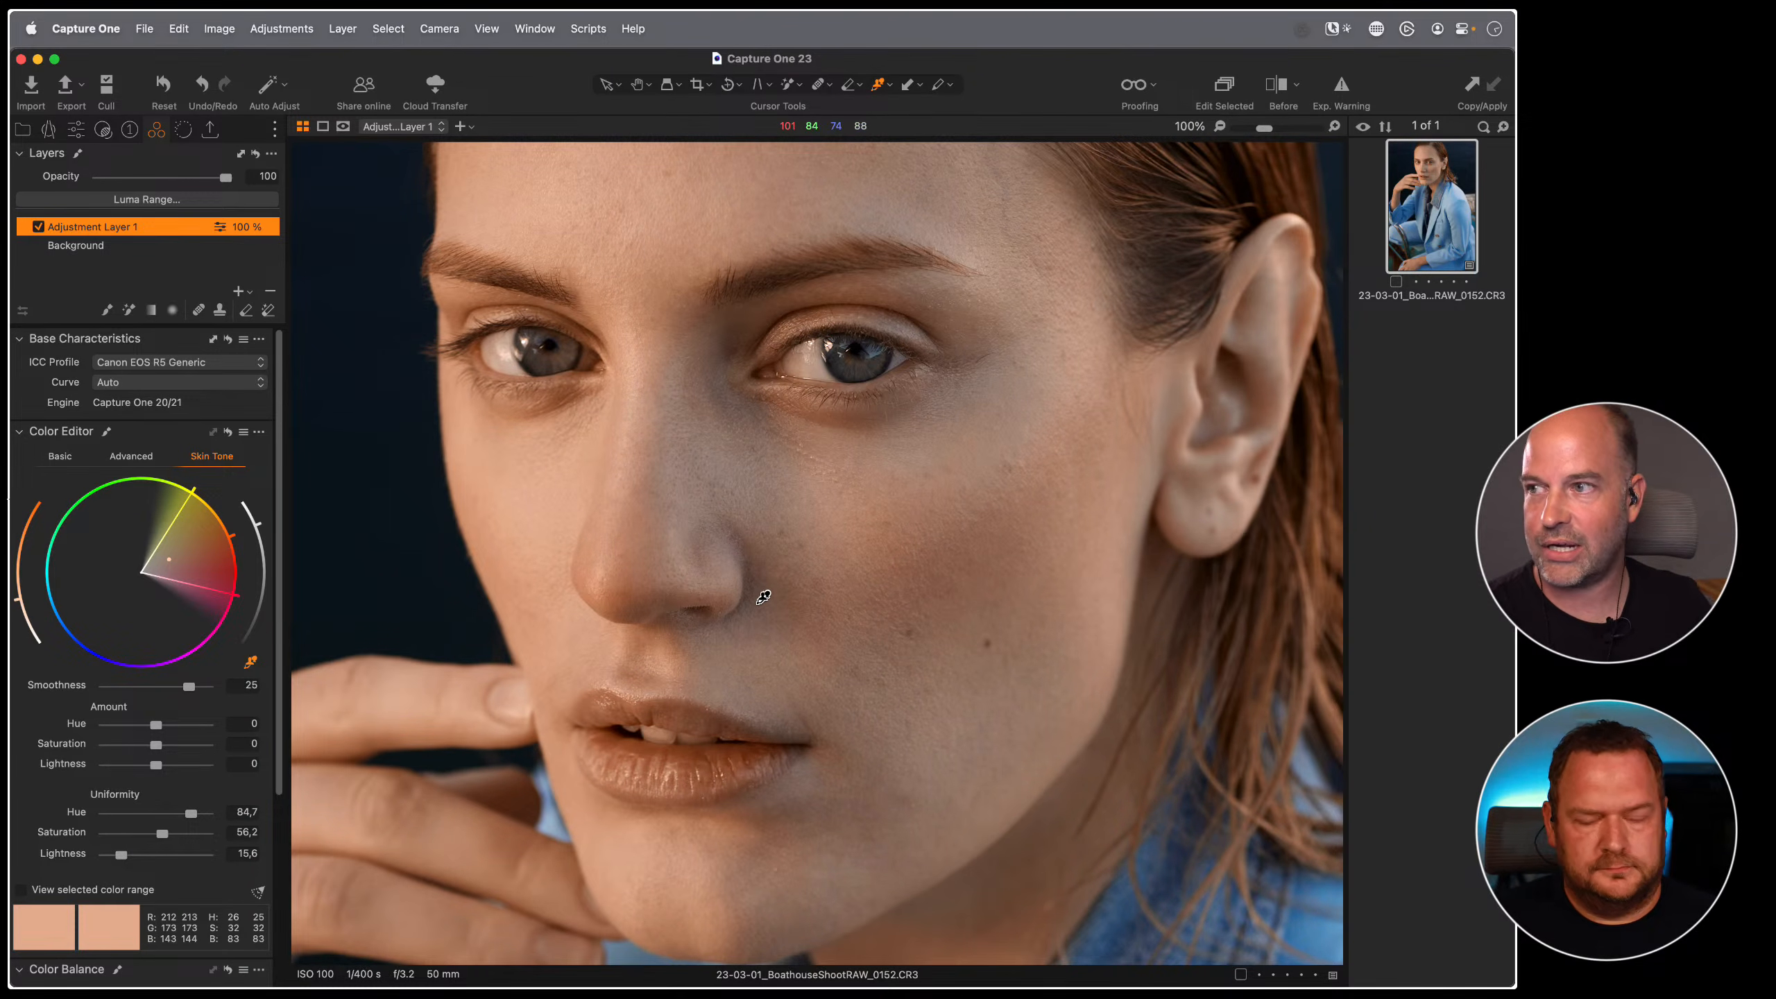
- Rename the adjustment layer as skin
double_click(148, 233)
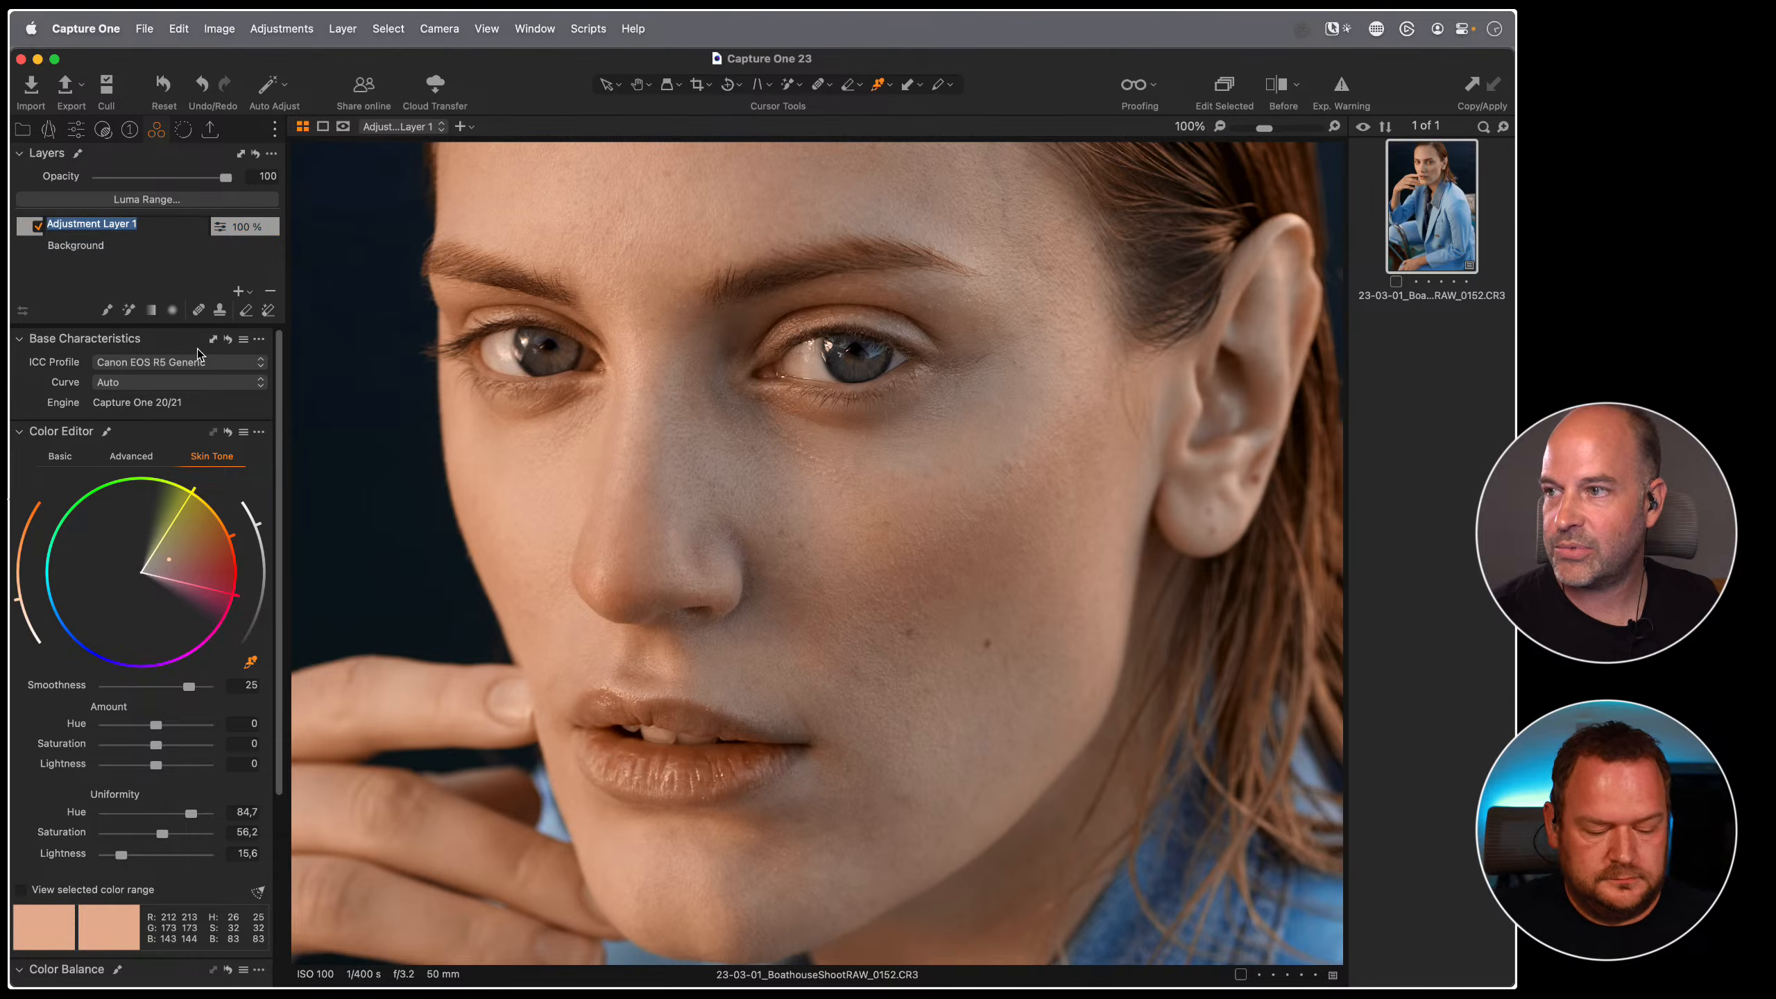
type("skin")
key("Return")
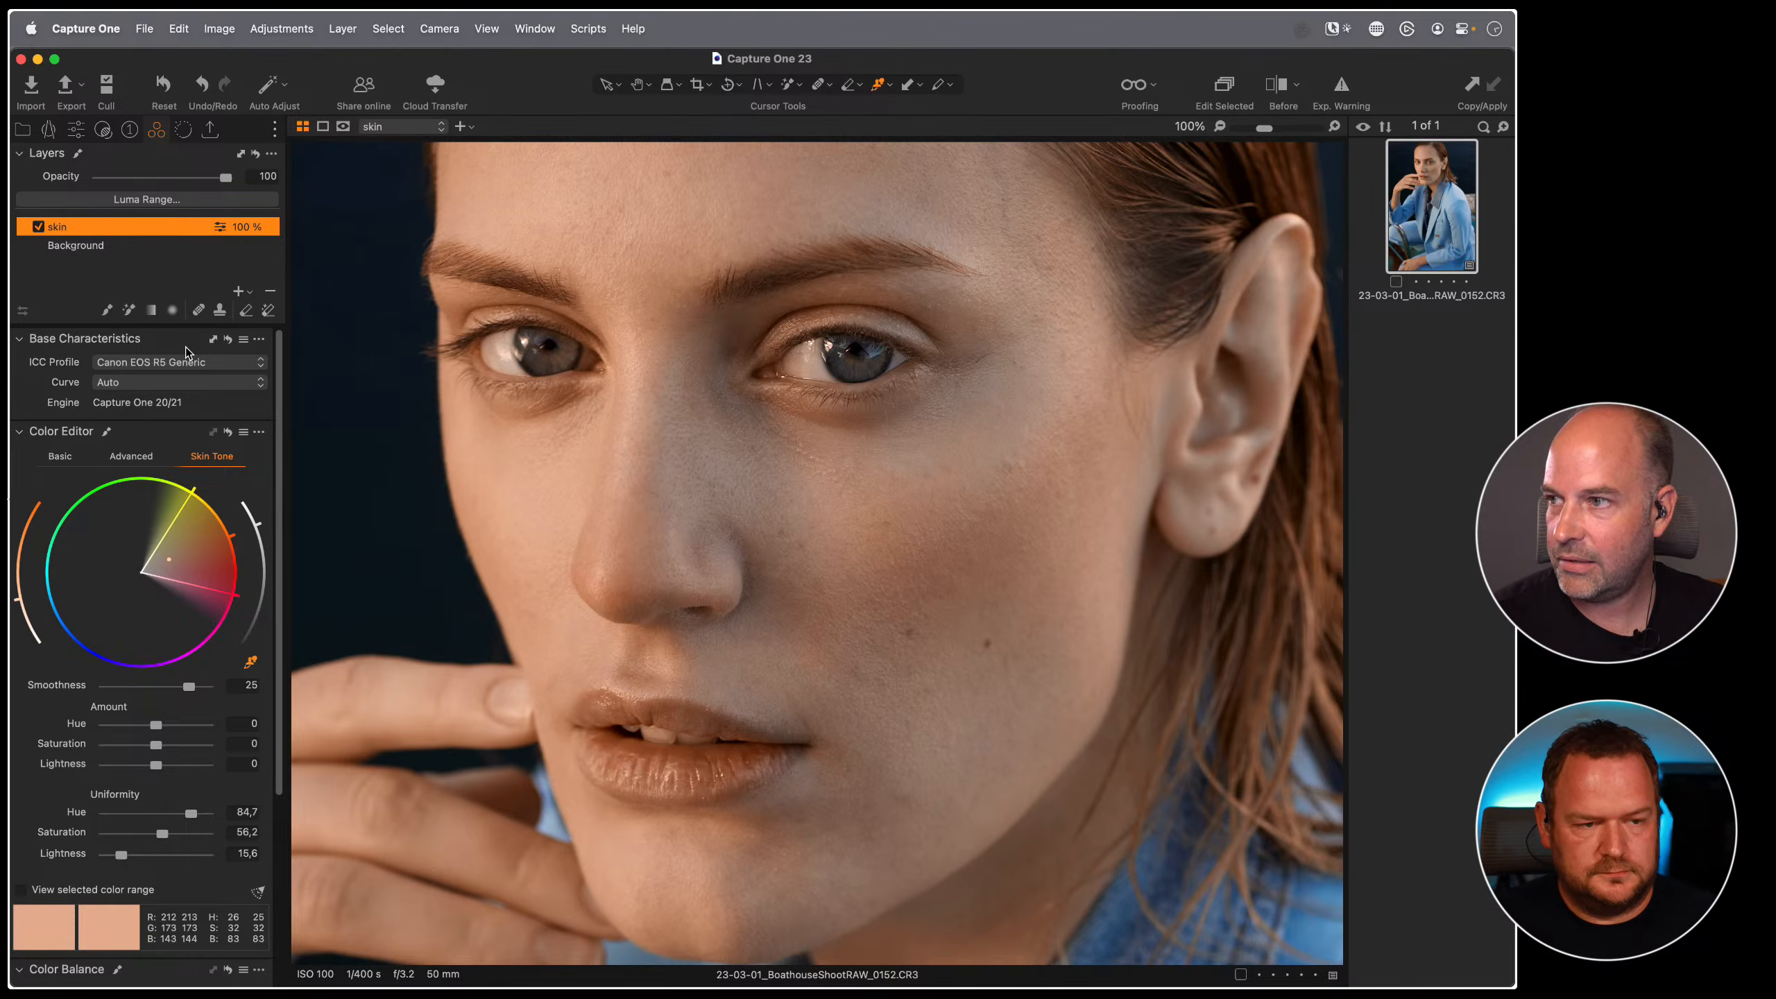
- Clear the skin layer's mask and activate the mask brush
right_click(137, 230)
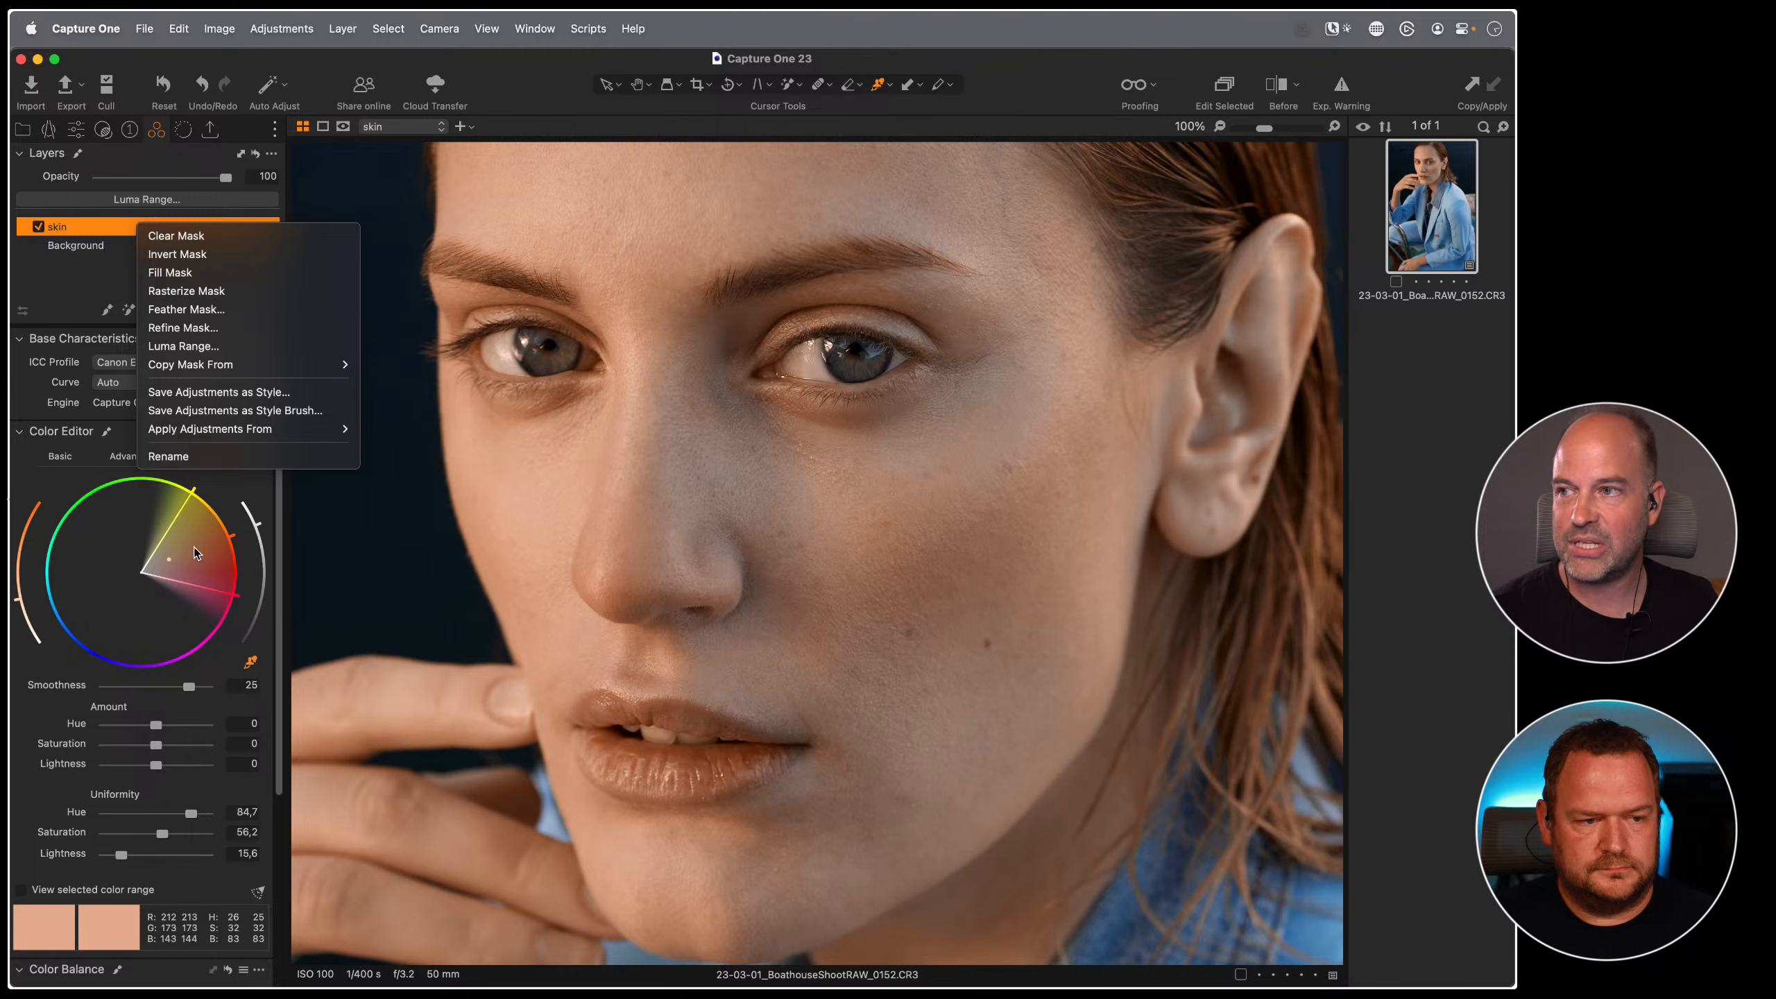
left_click(201, 236)
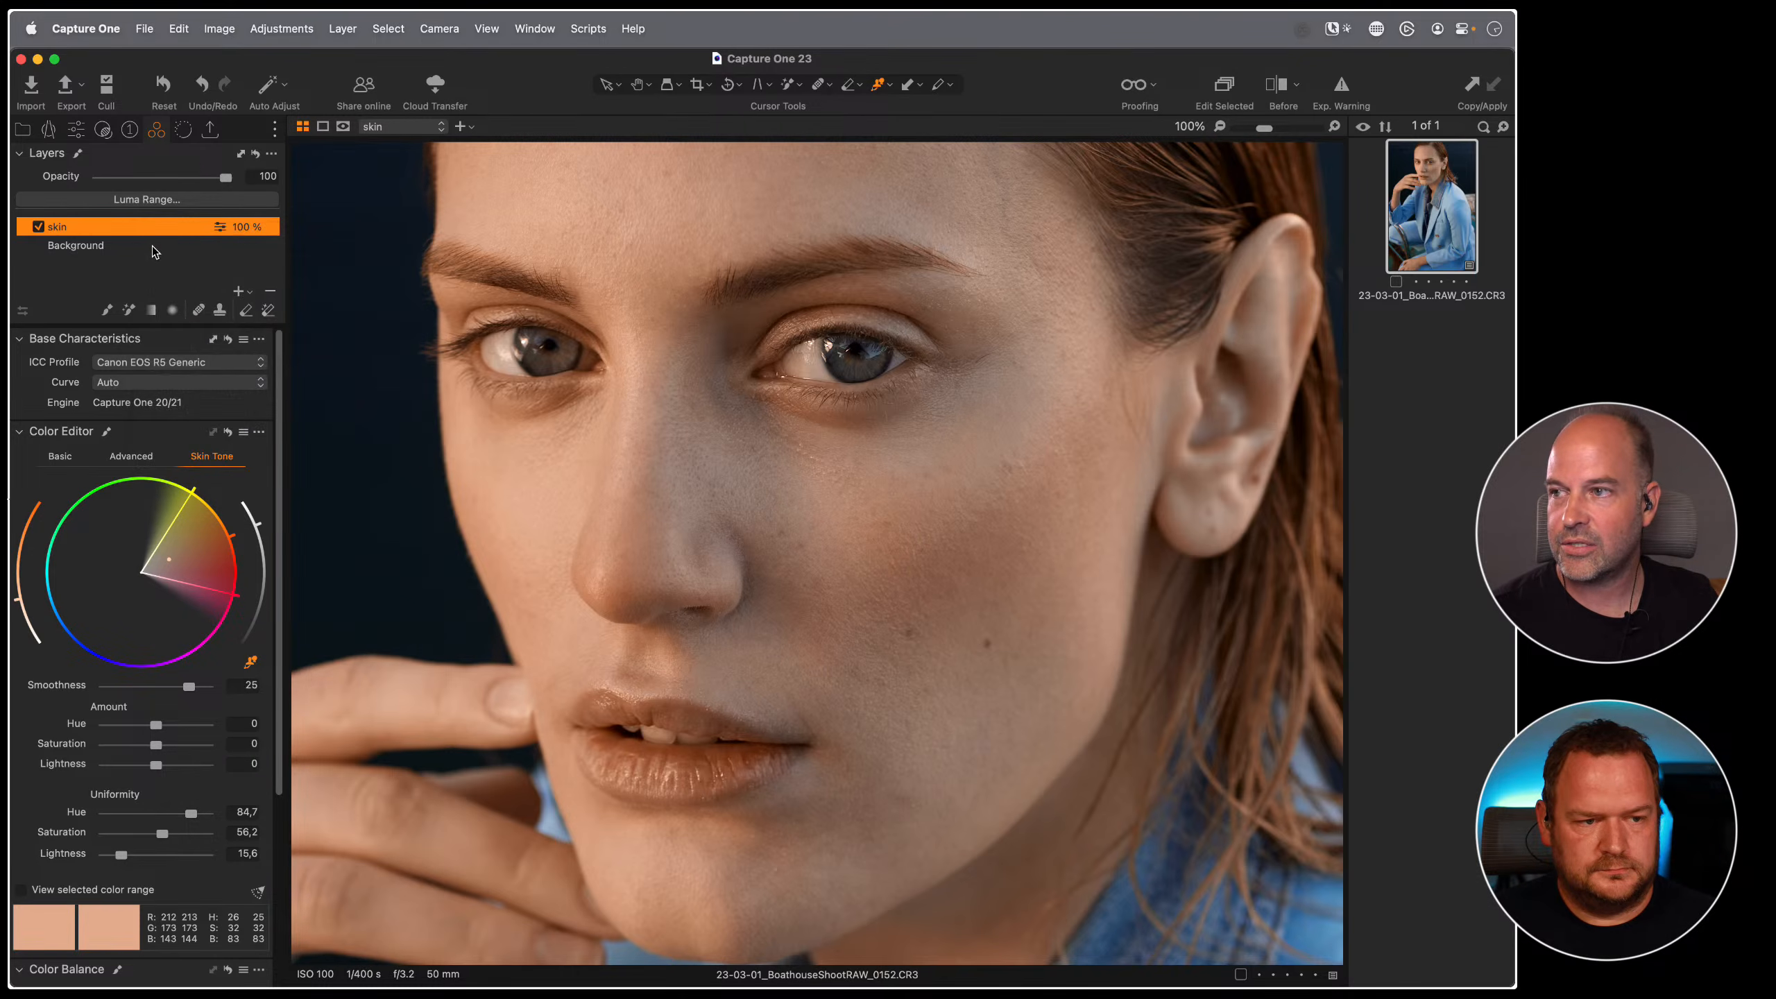
left_click(108, 310)
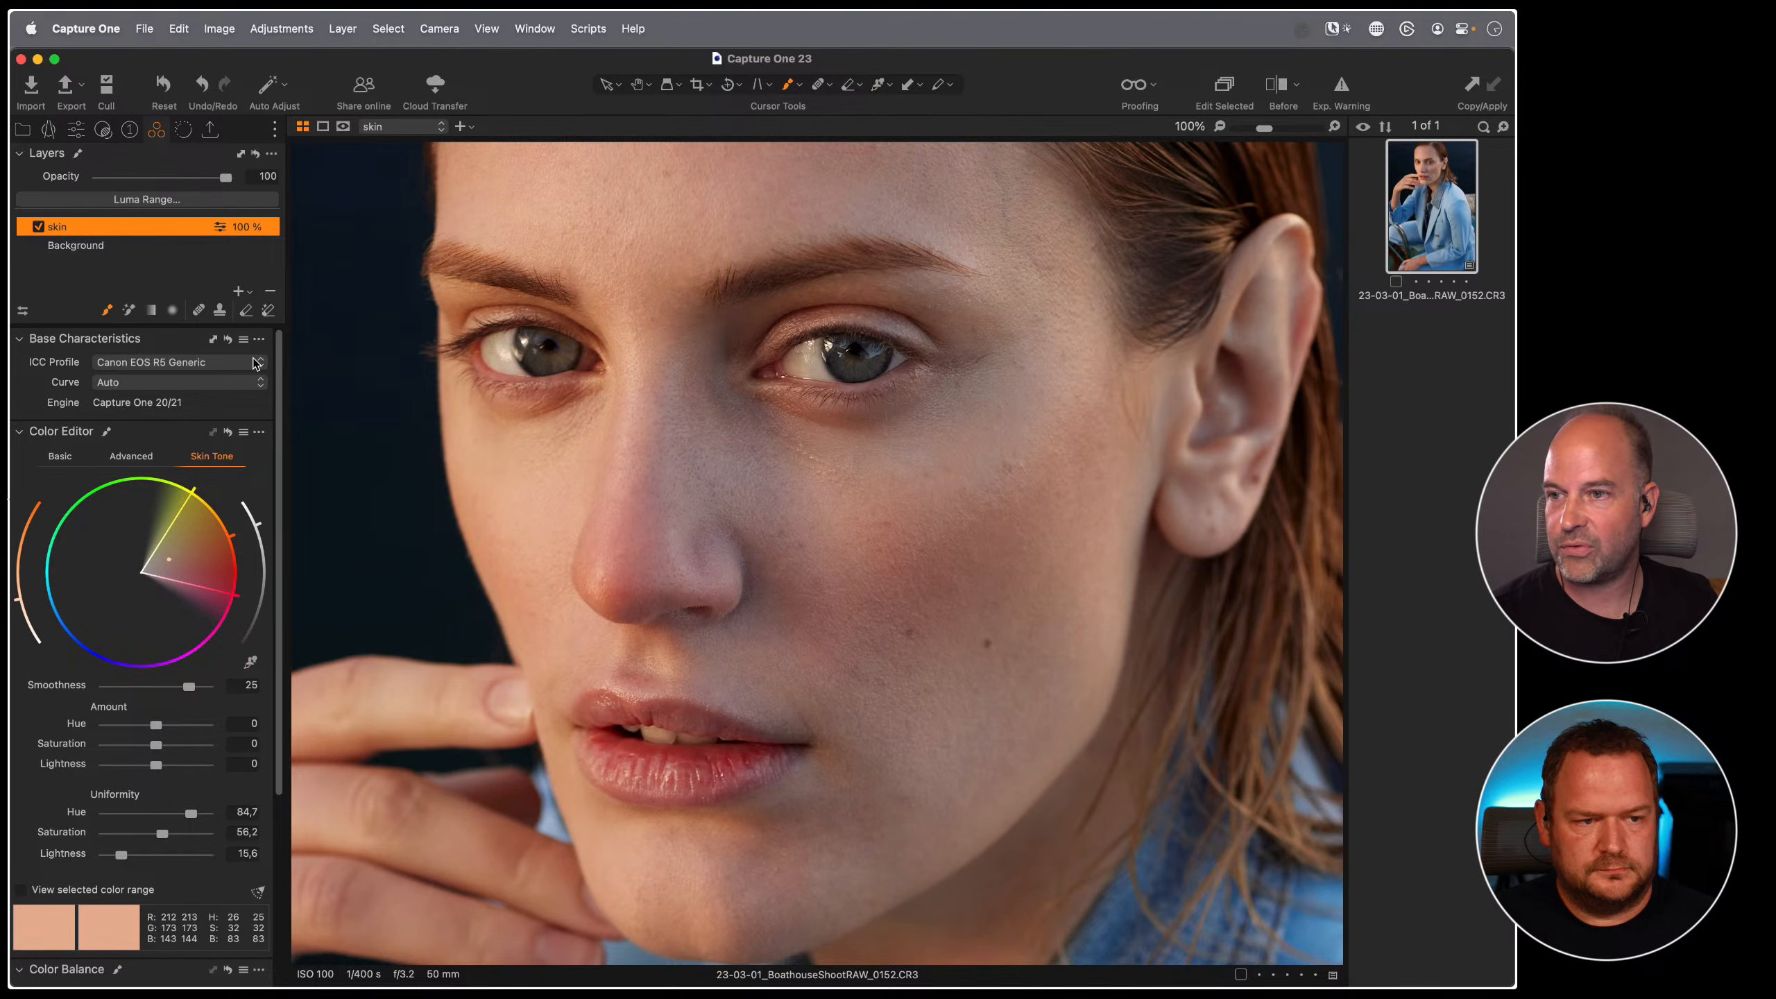
- Brush the skin layer's mask over the nose, the reddened cheek and the temple
right_click(867, 530)
left_click_drag(838, 529, 846, 528)
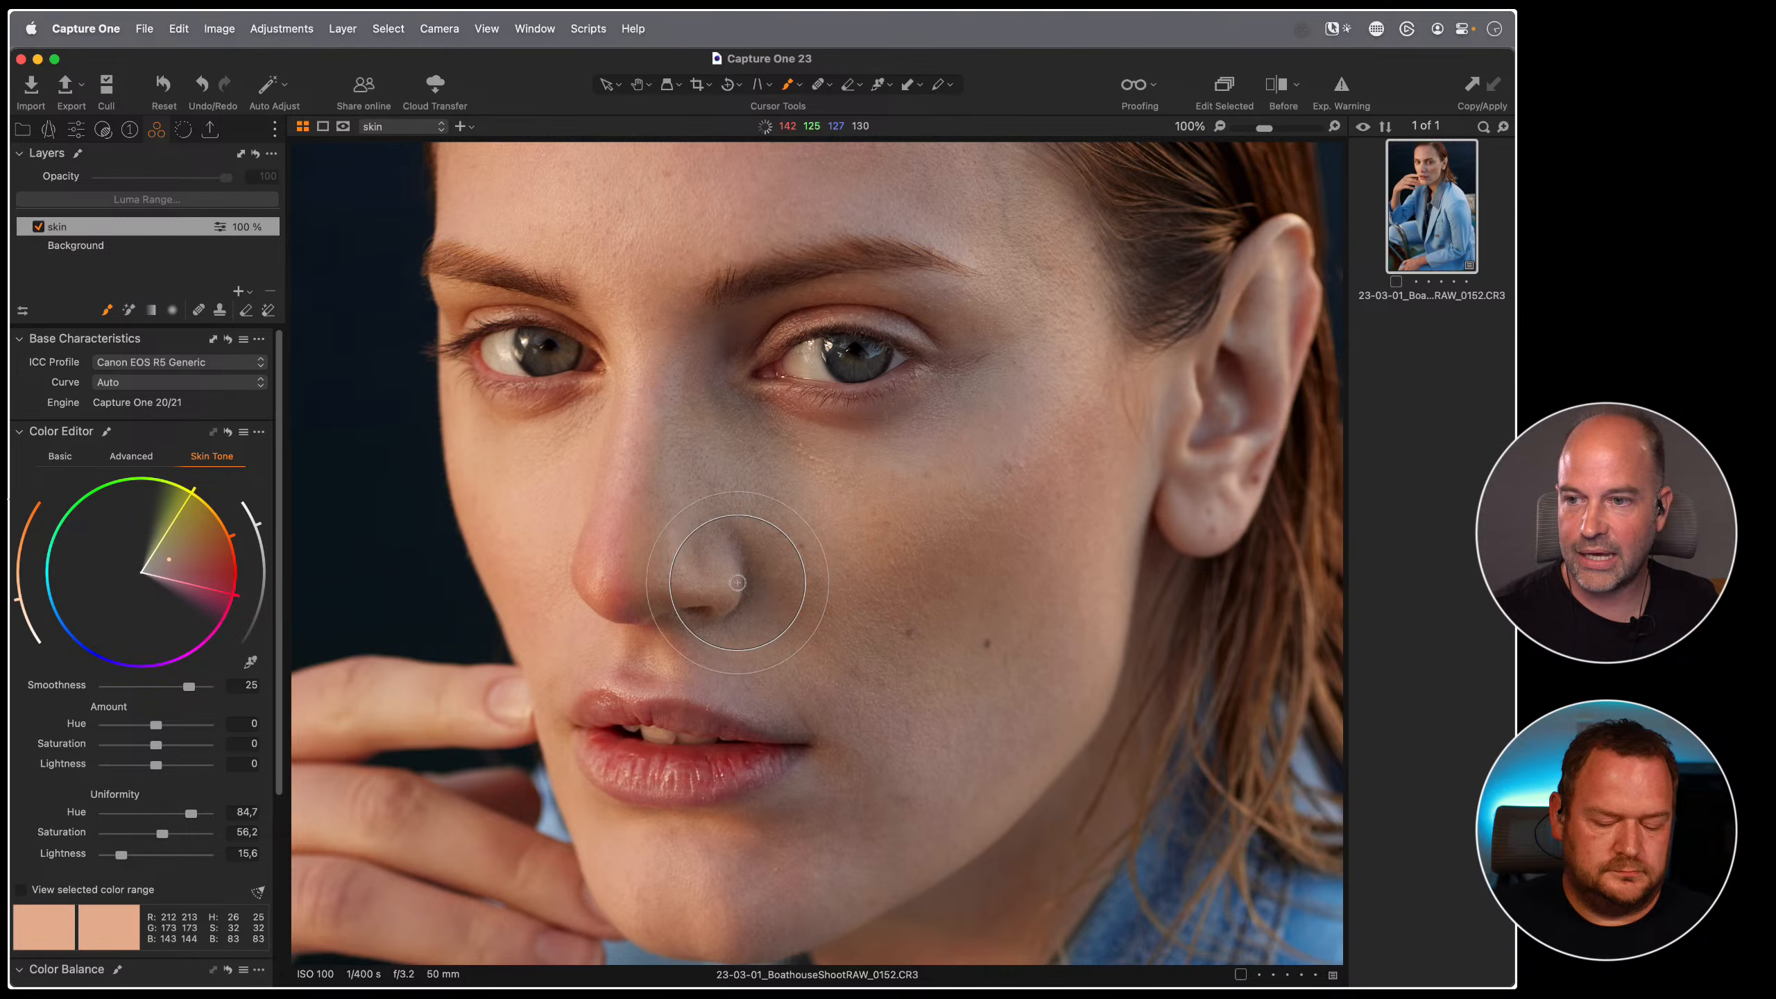
right_click(866, 561)
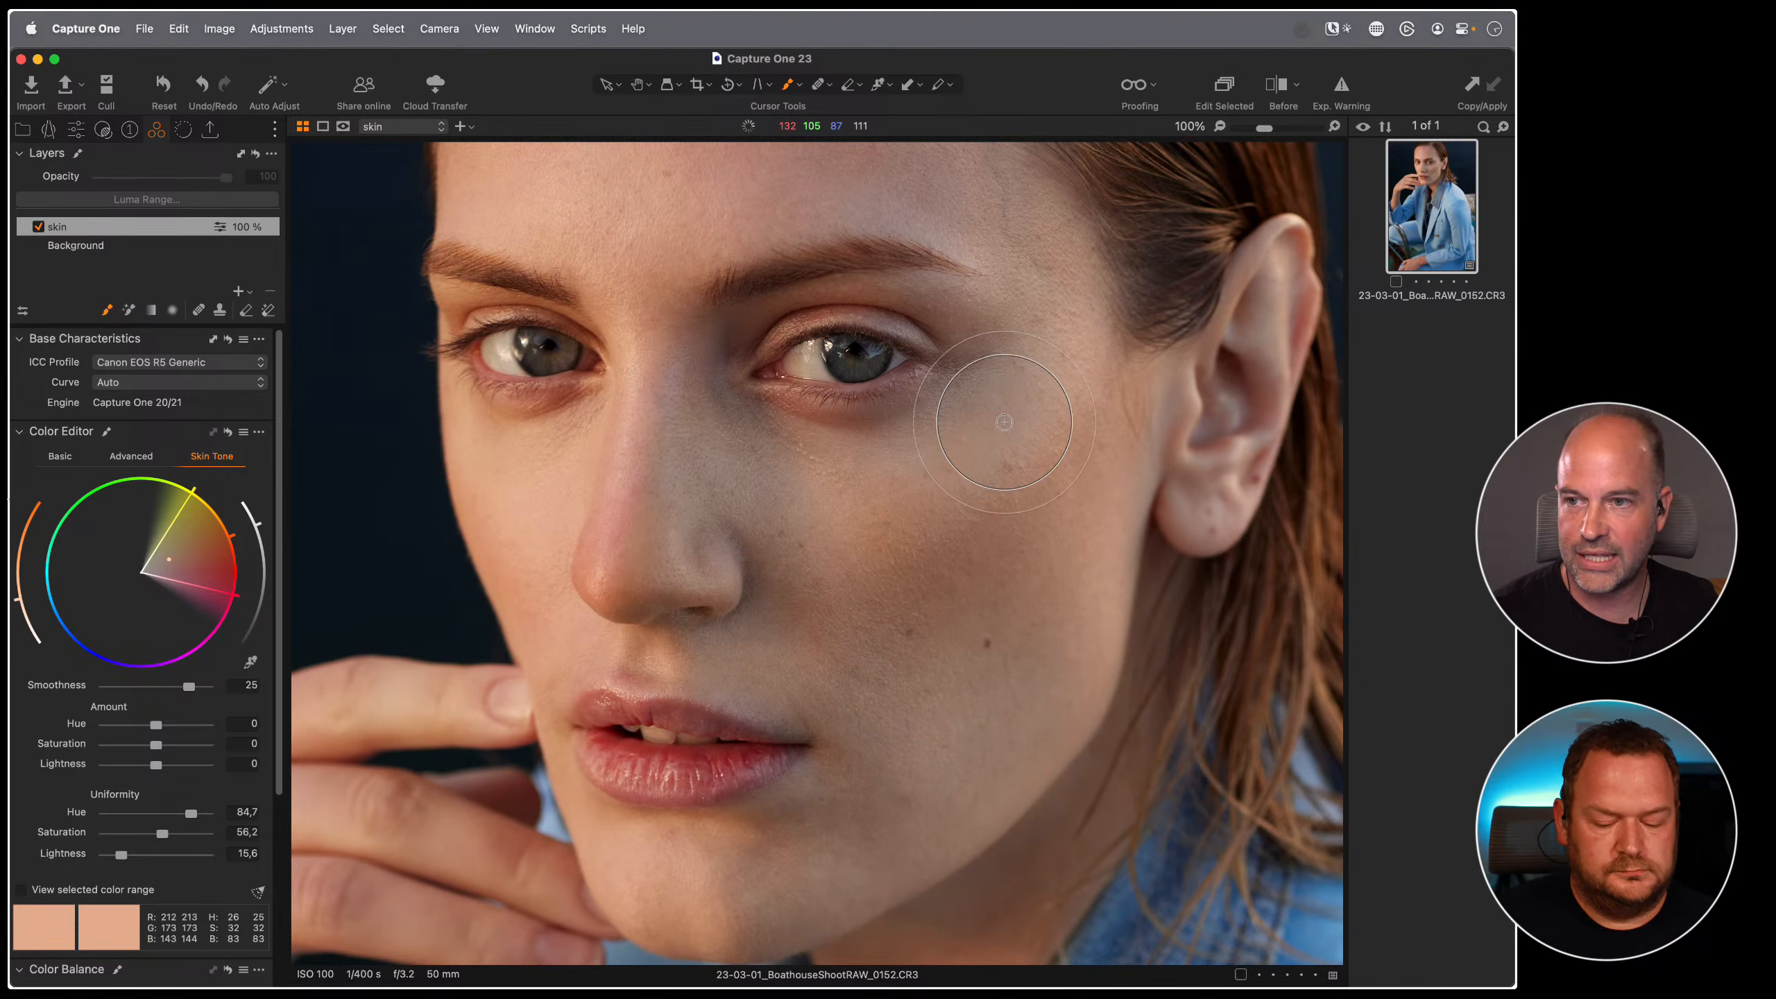
left_click_drag(825, 455, 1094, 259)
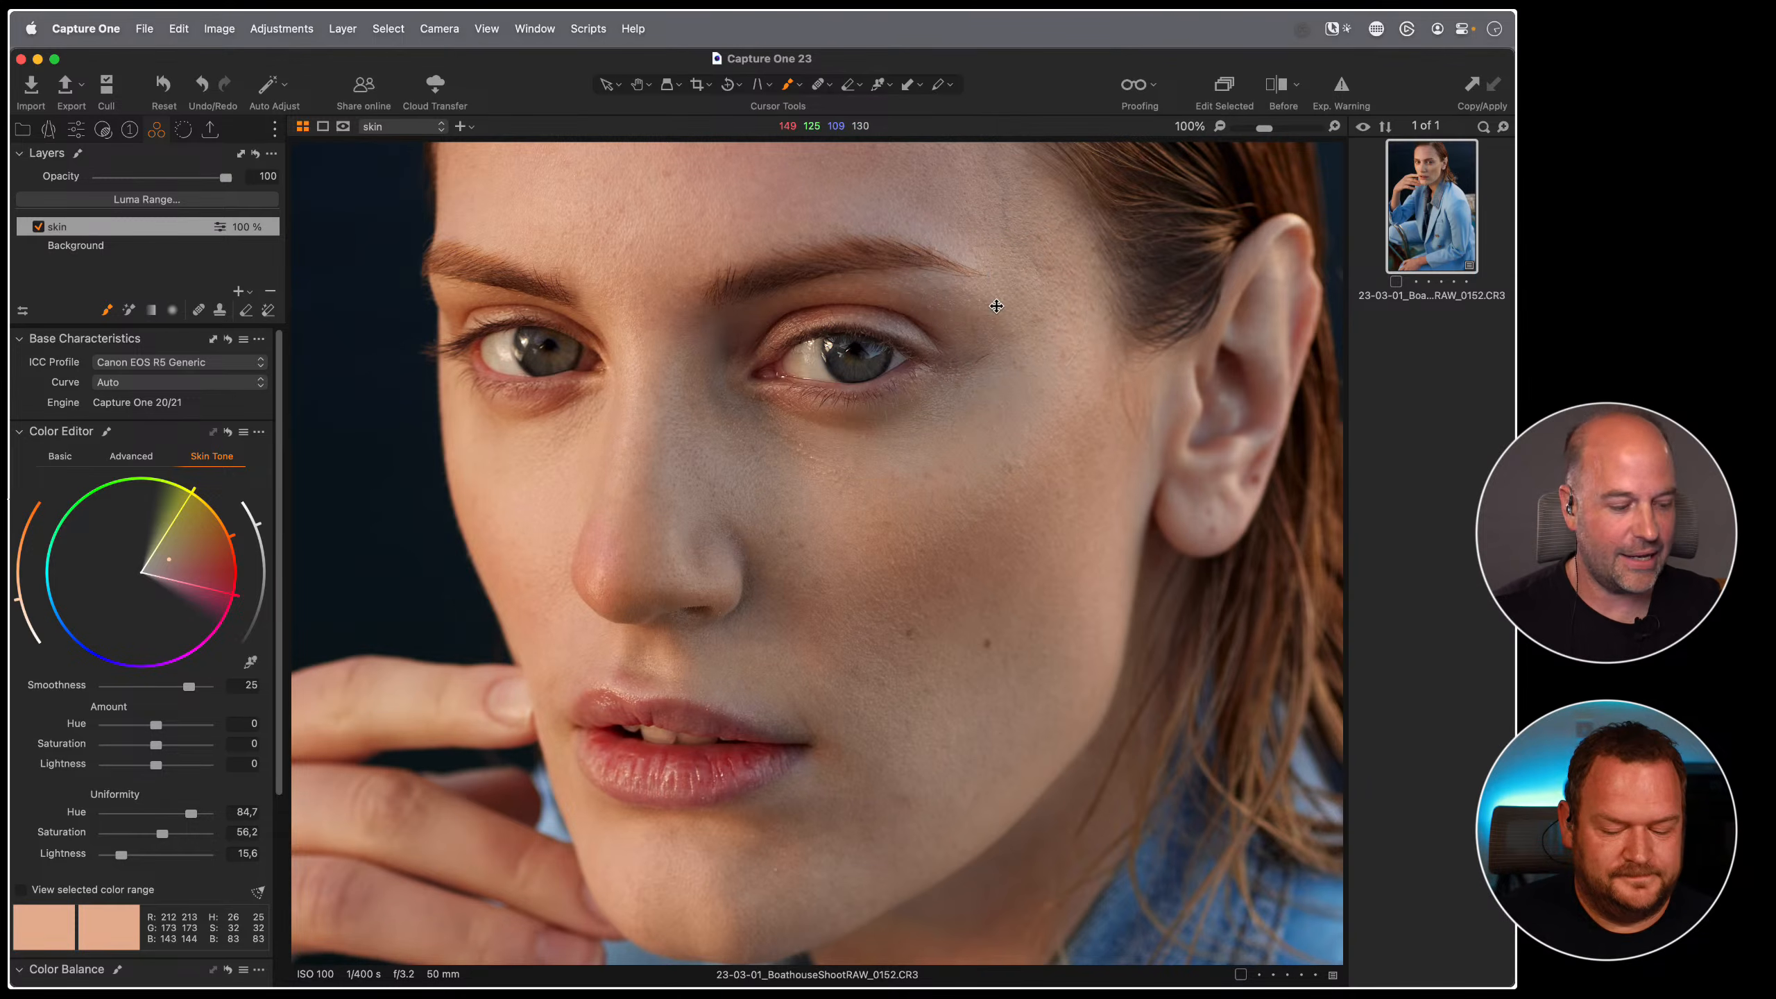
- Clear the skin layer's brushed mask and set the brush flow to 13
key("super+minus")
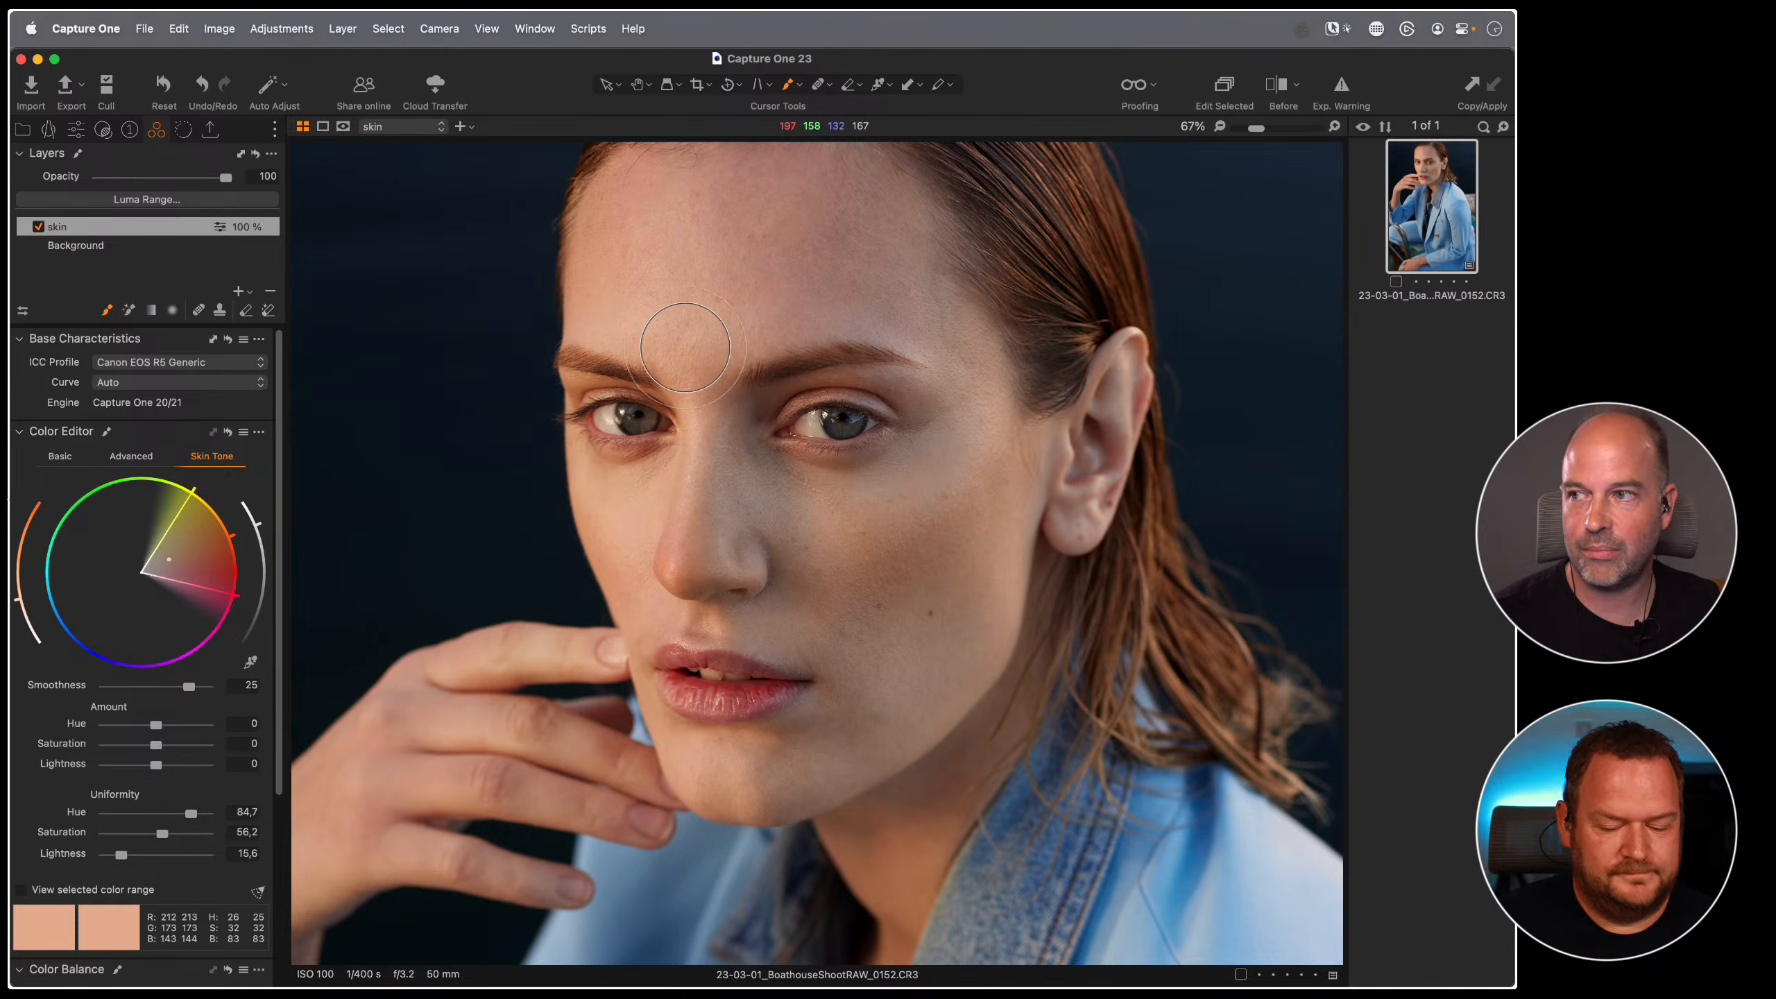
right_click(156, 226)
left_click(176, 236)
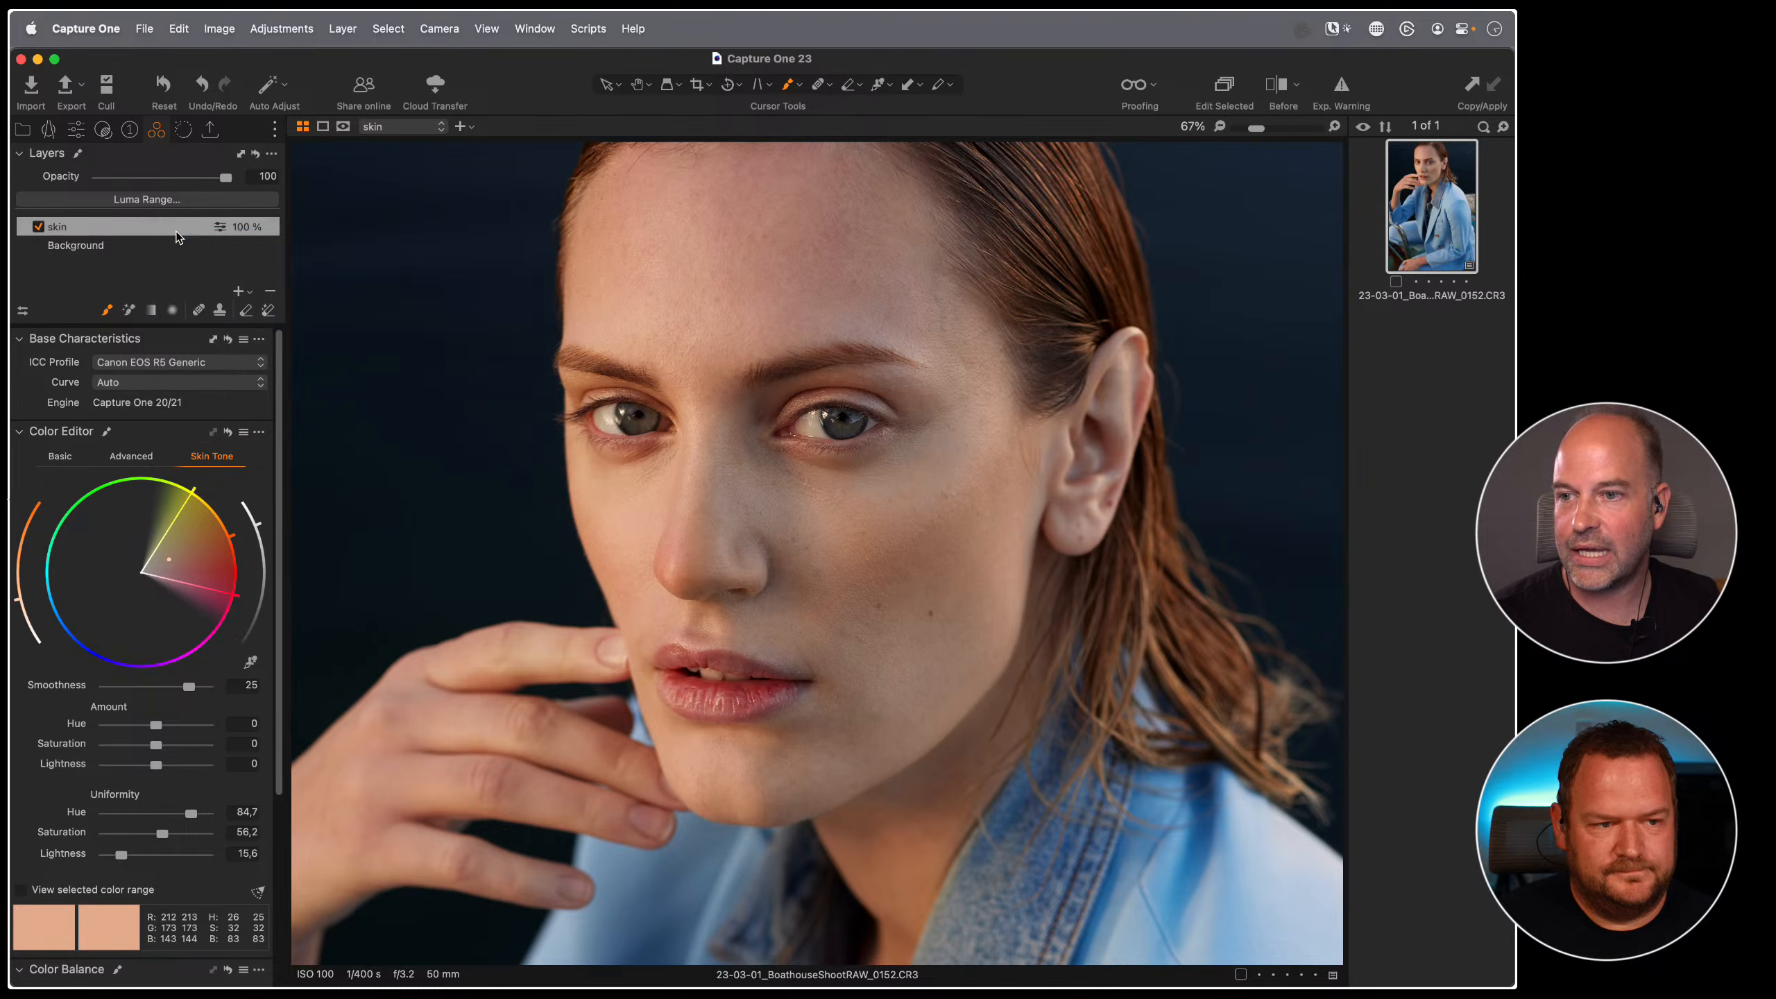
right_click(897, 518)
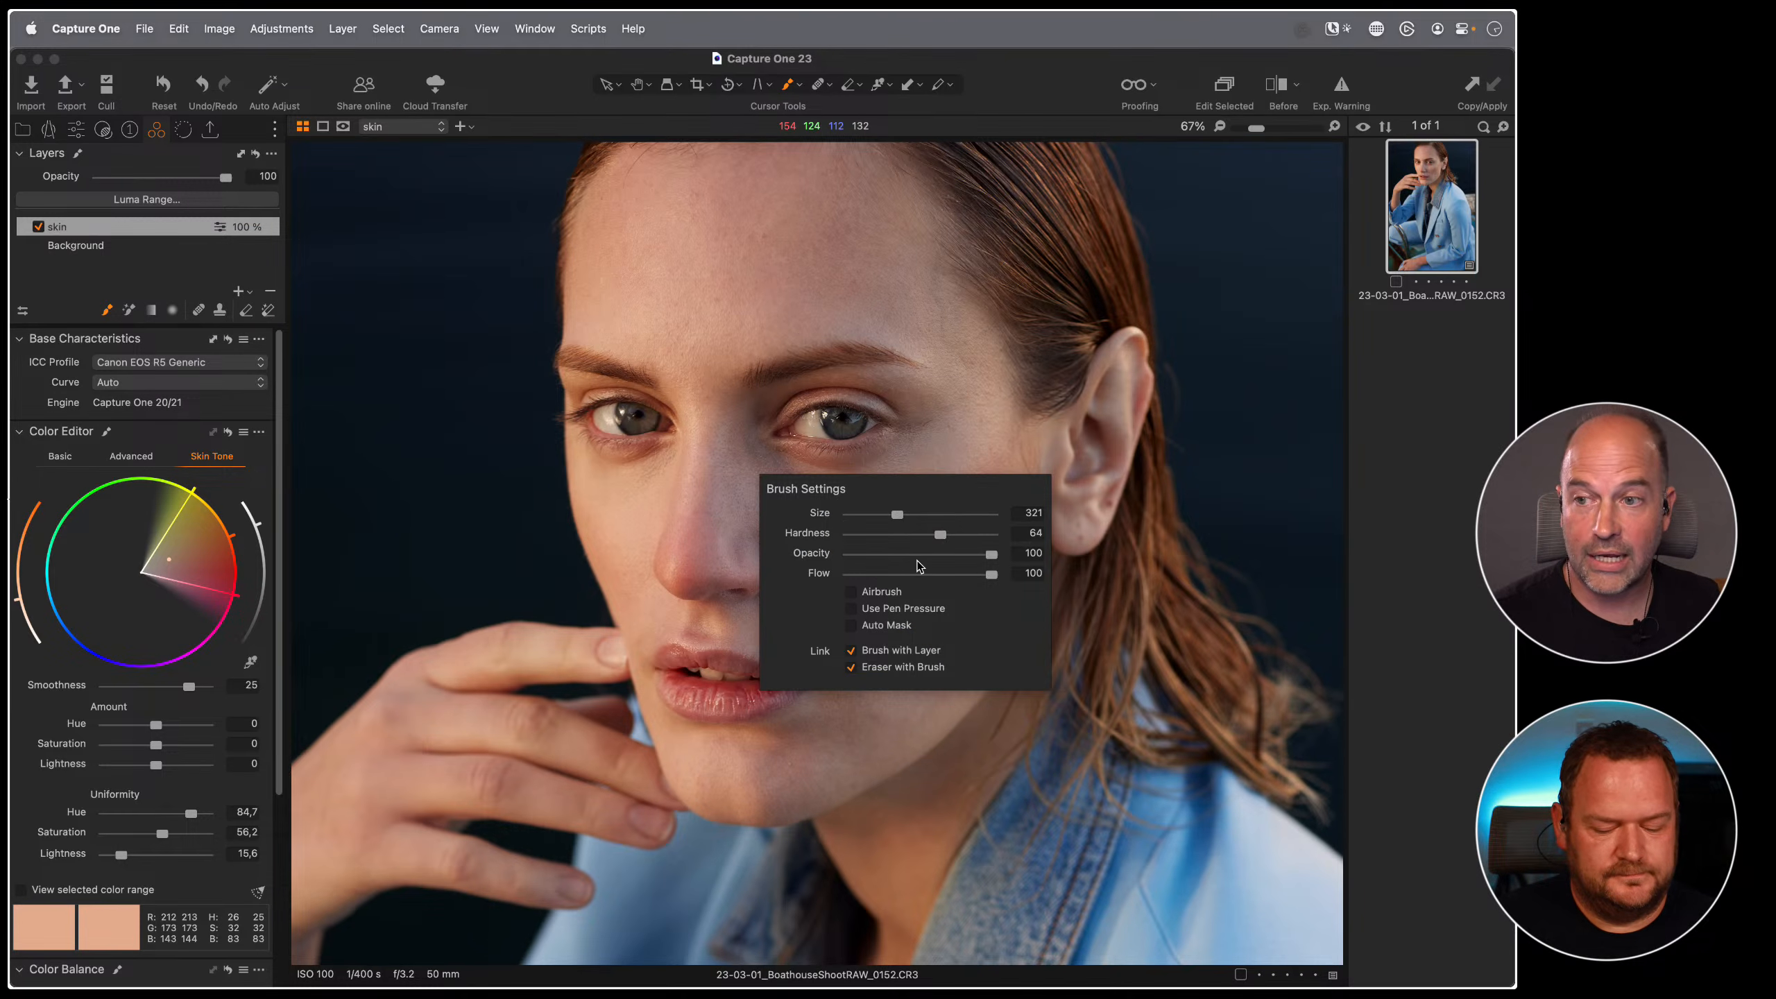
left_click_drag(991, 574, 866, 575)
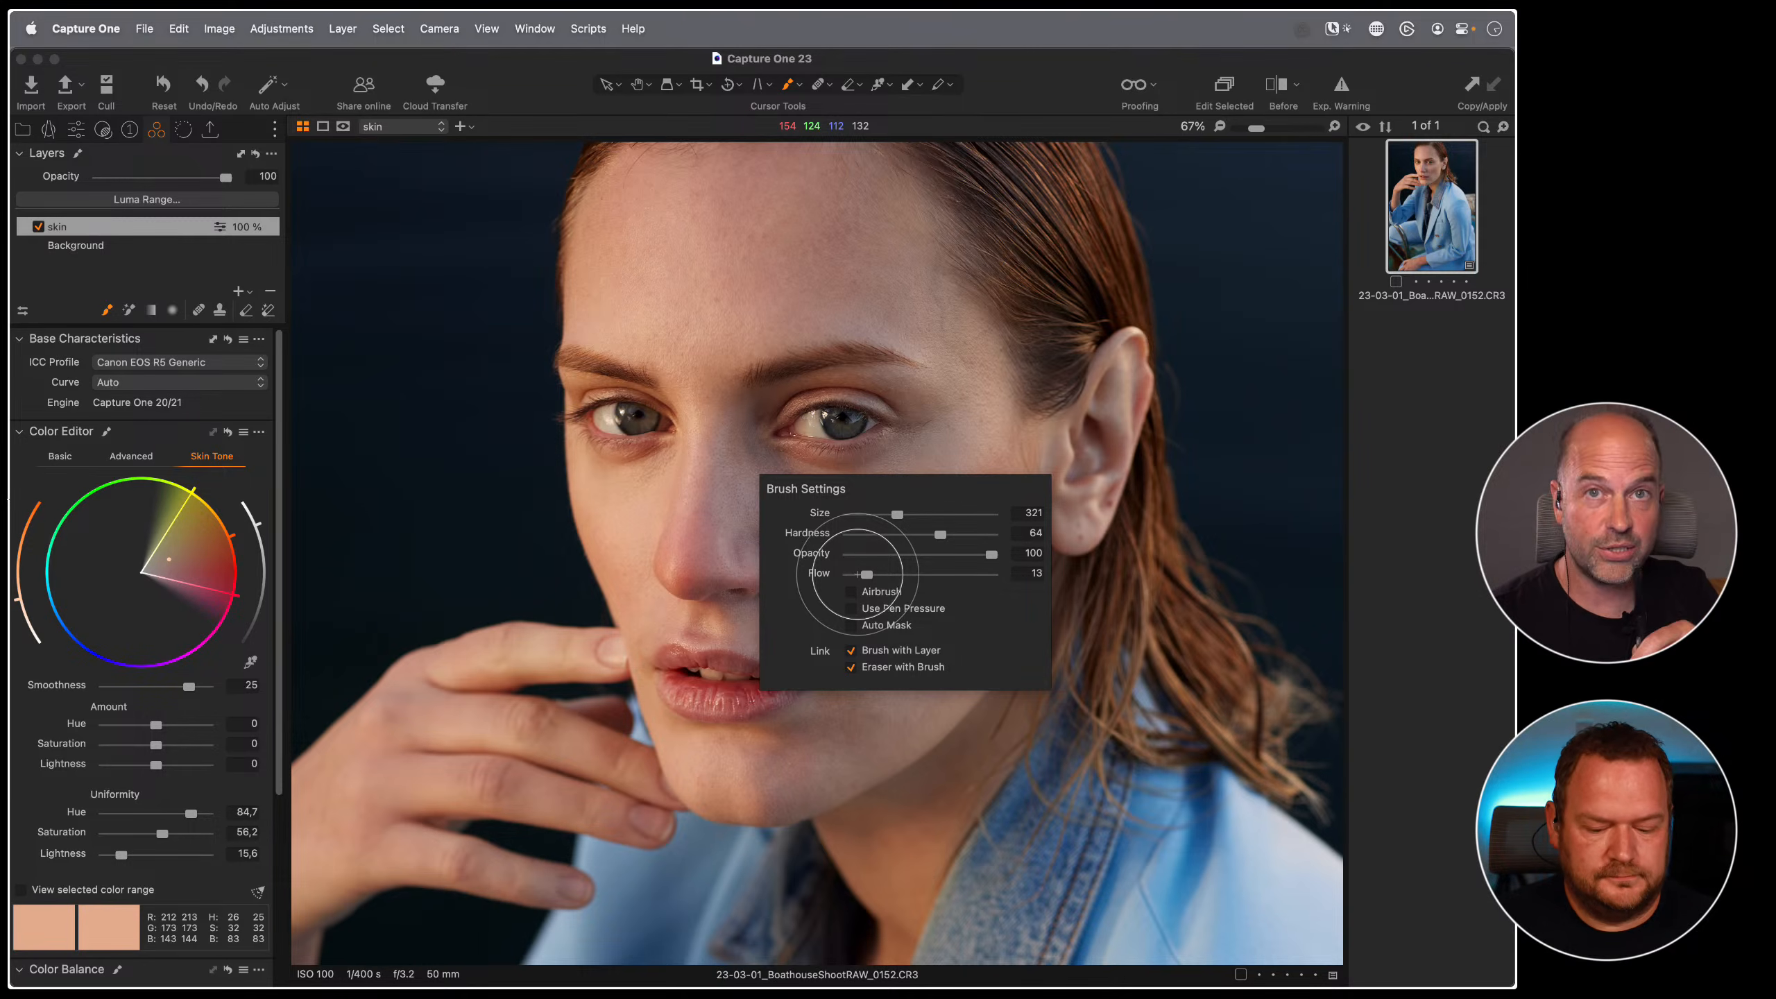
- Build up the skin layer's mask with the low-flow brush over the face, forehead, forearm and hands
right_click(743, 530)
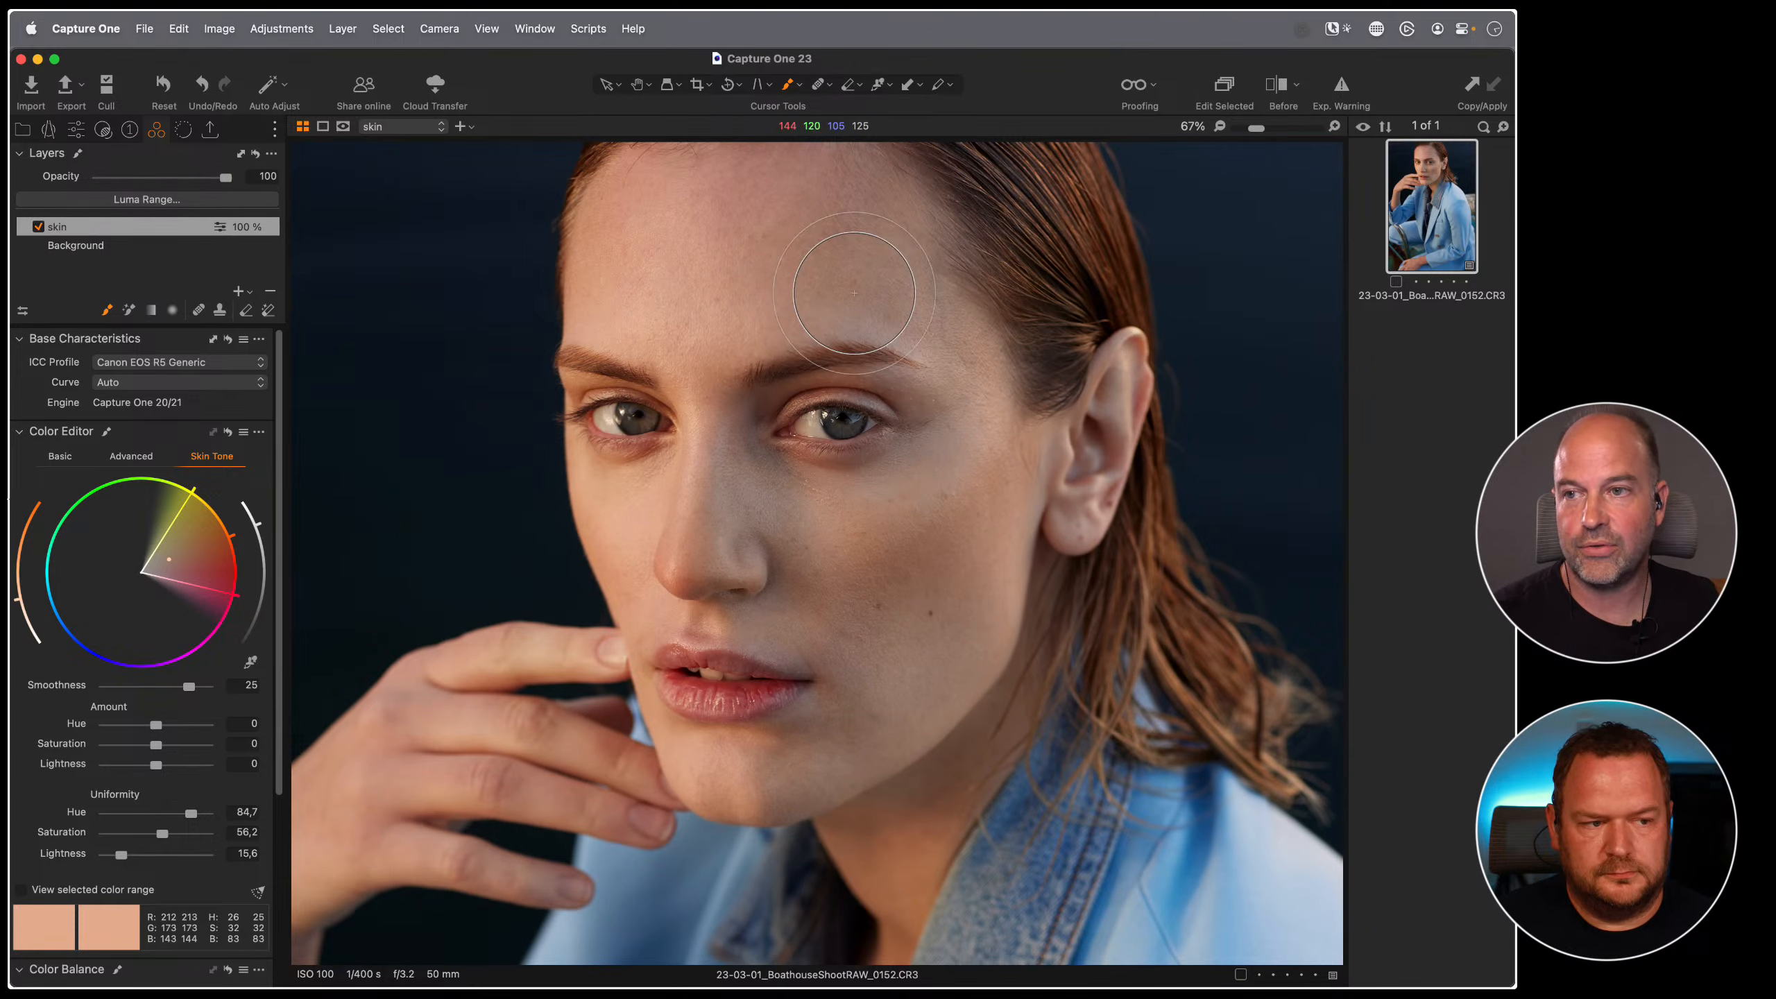
left_click_drag(771, 291, 825, 374)
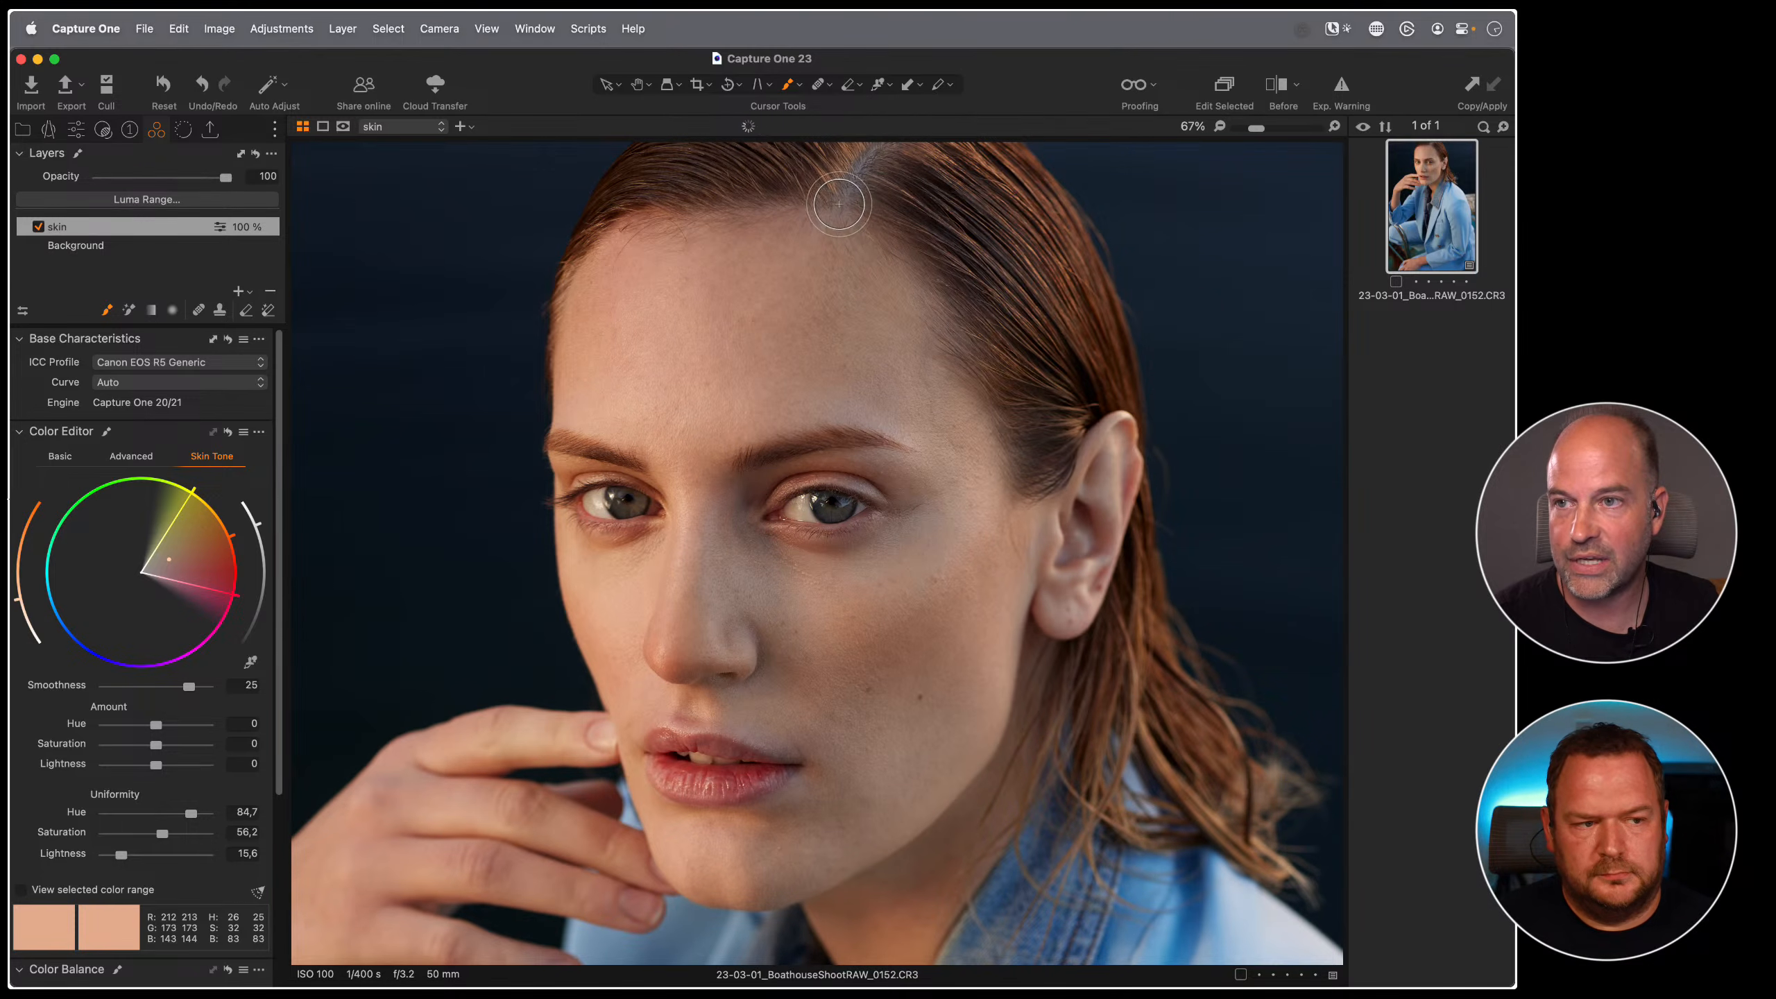
scroll(733, 471, "down", 6)
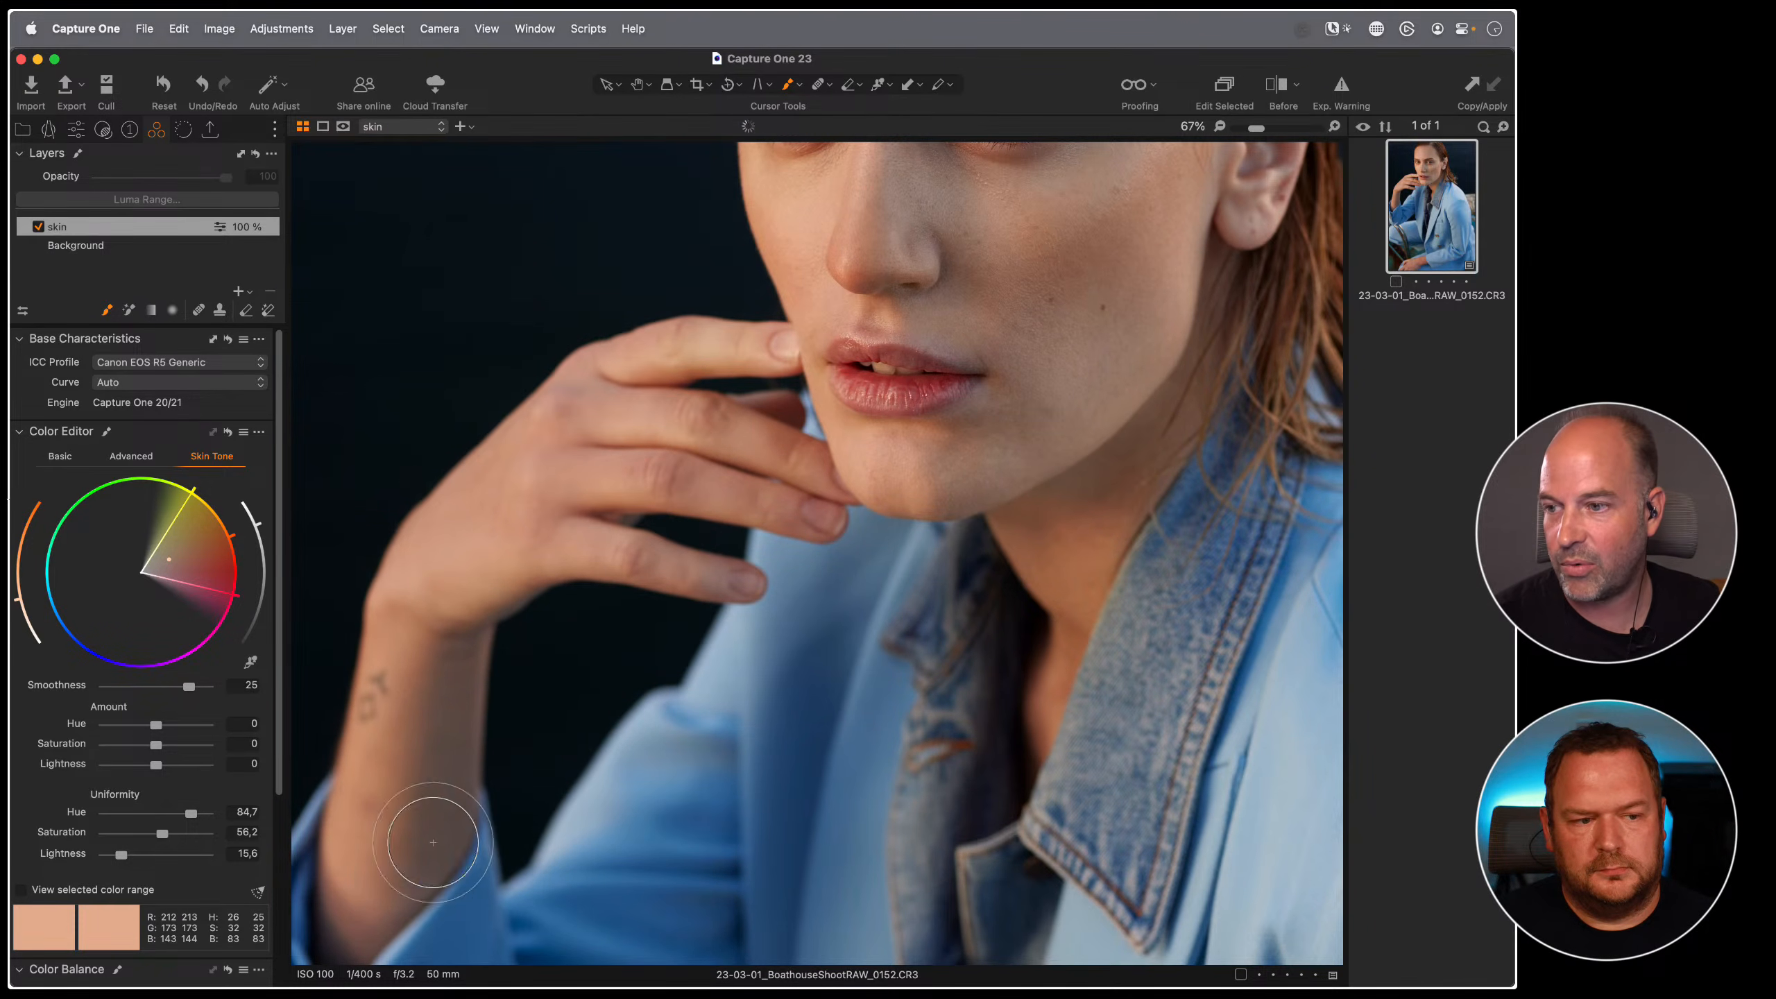
scroll(1117, 756, "down", 2)
scroll(1116, 756, "down", 10)
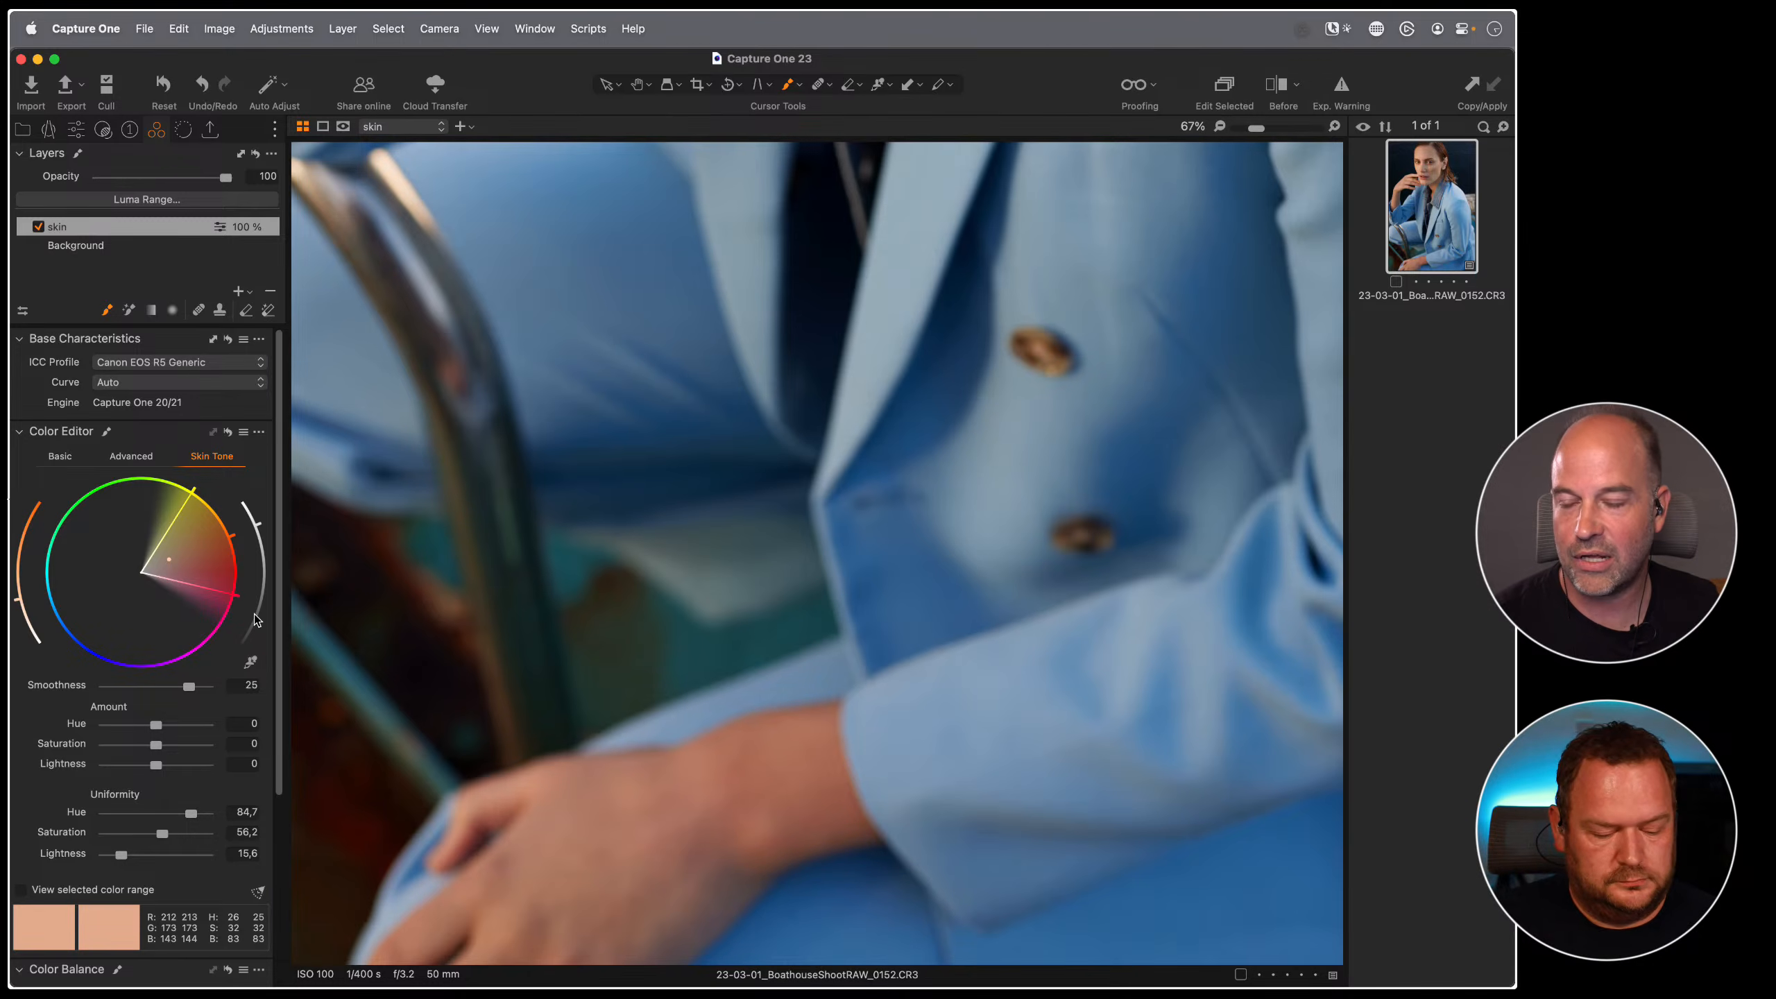
- Examine the evened skin on the whole portrait and the face, and inspect the skin layer's grayscale mask
key("space")
left_click(916, 468)
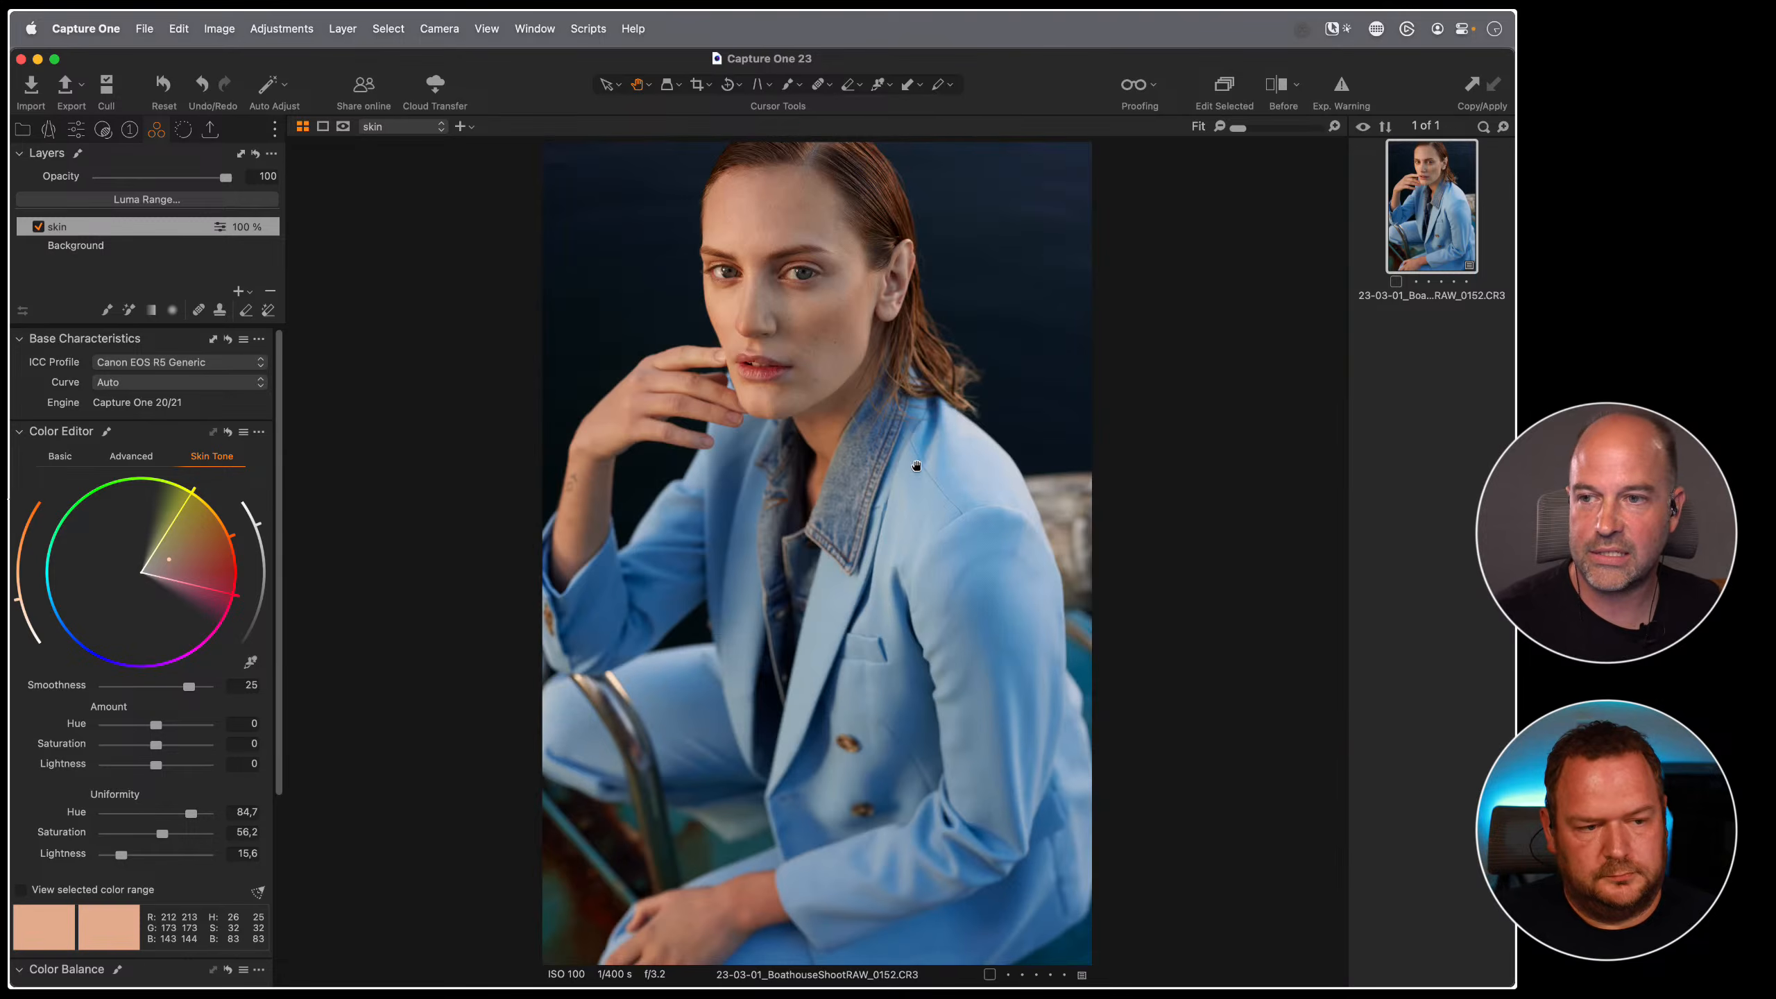
left_click(764, 359)
left_click_drag(825, 402, 765, 480)
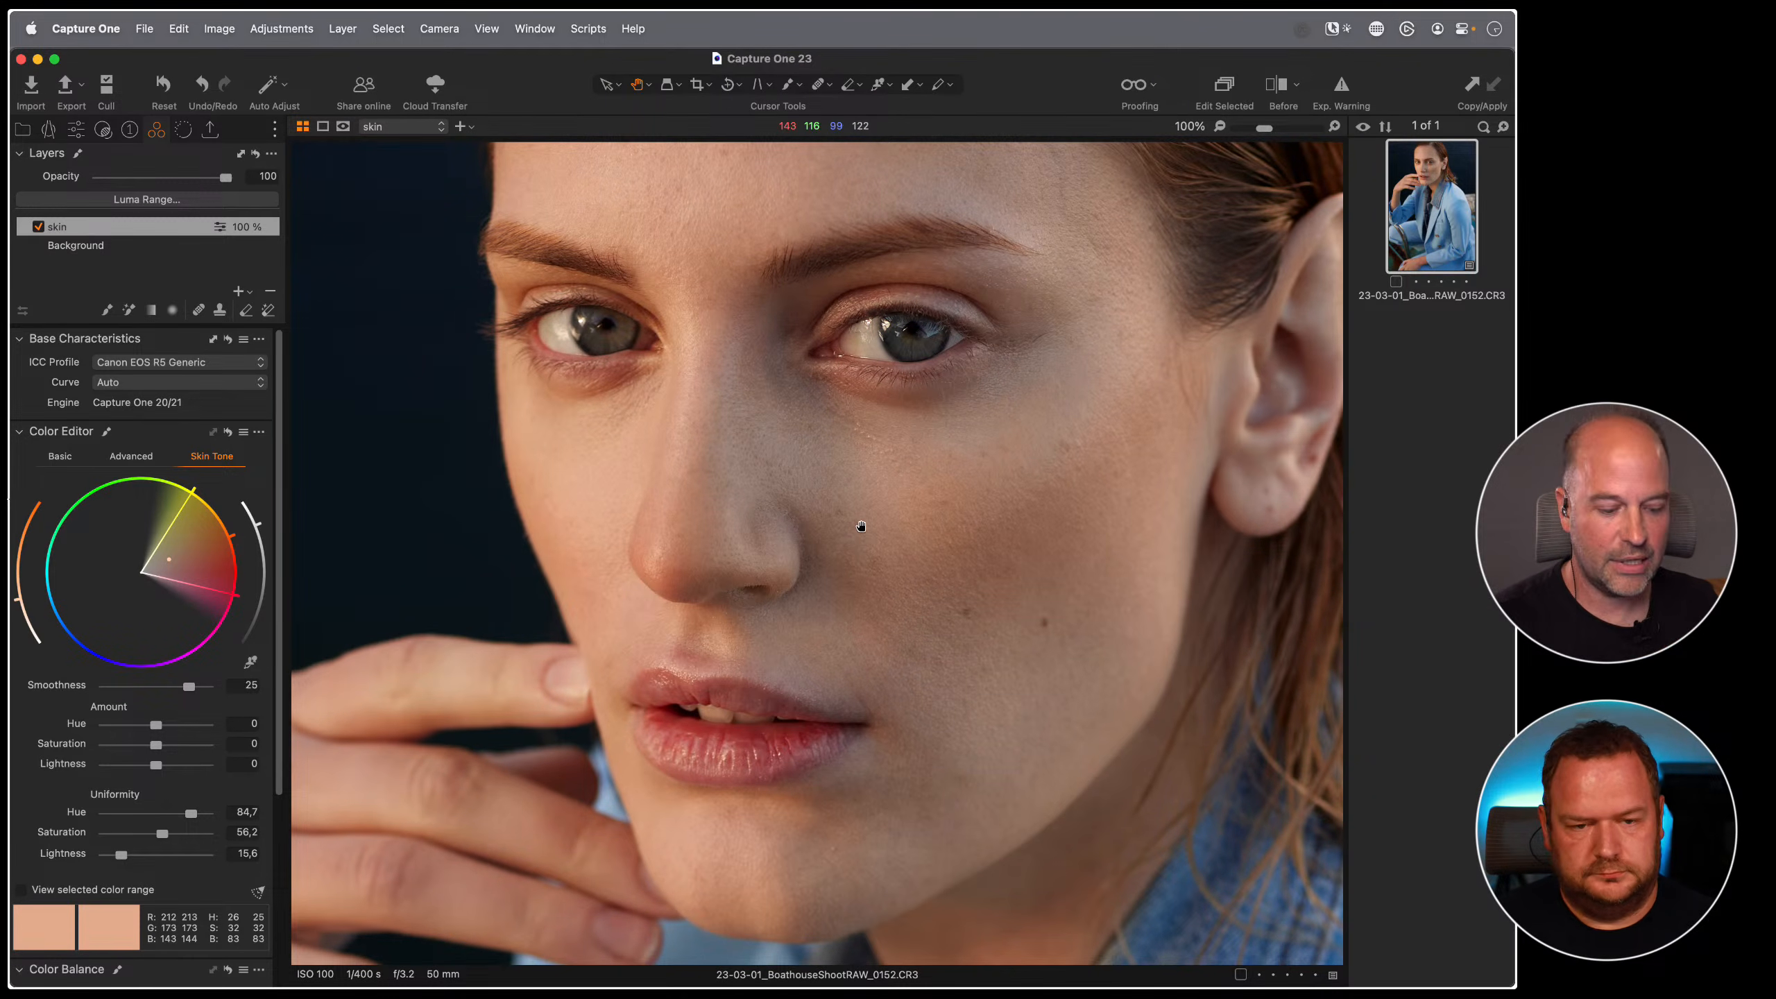
key("m")
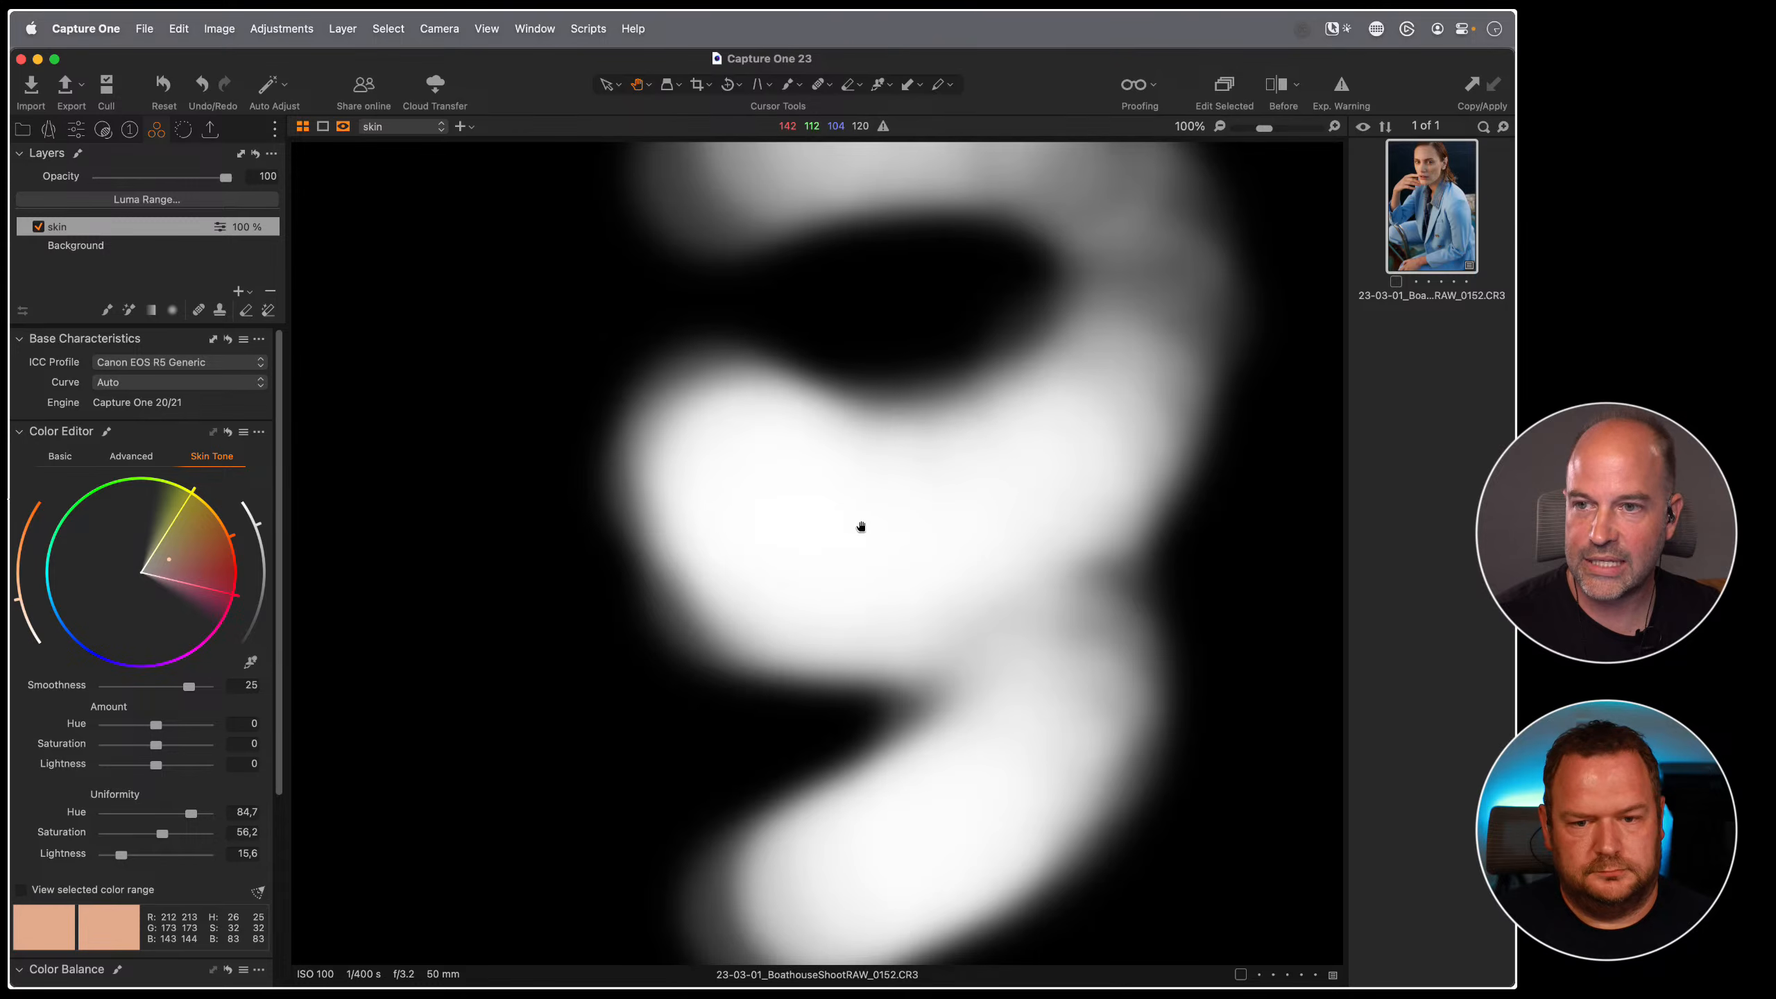
key("m")
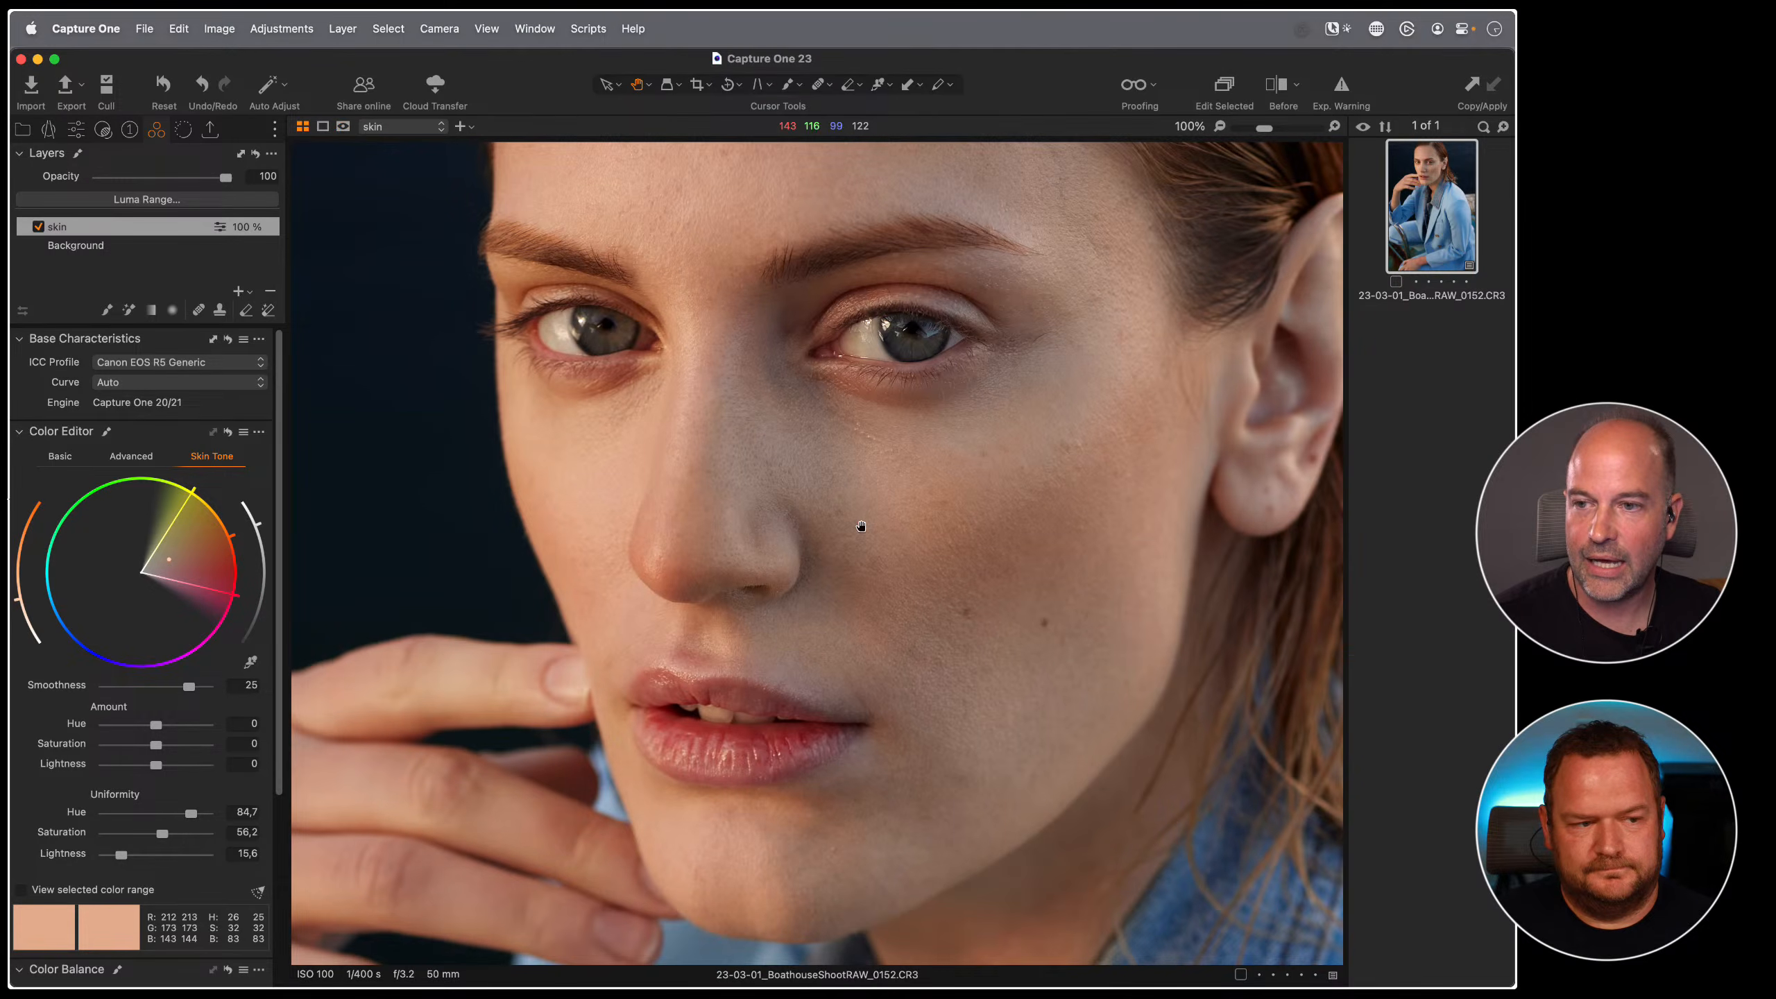
key("m")
key("m")
key("m")
key("m")
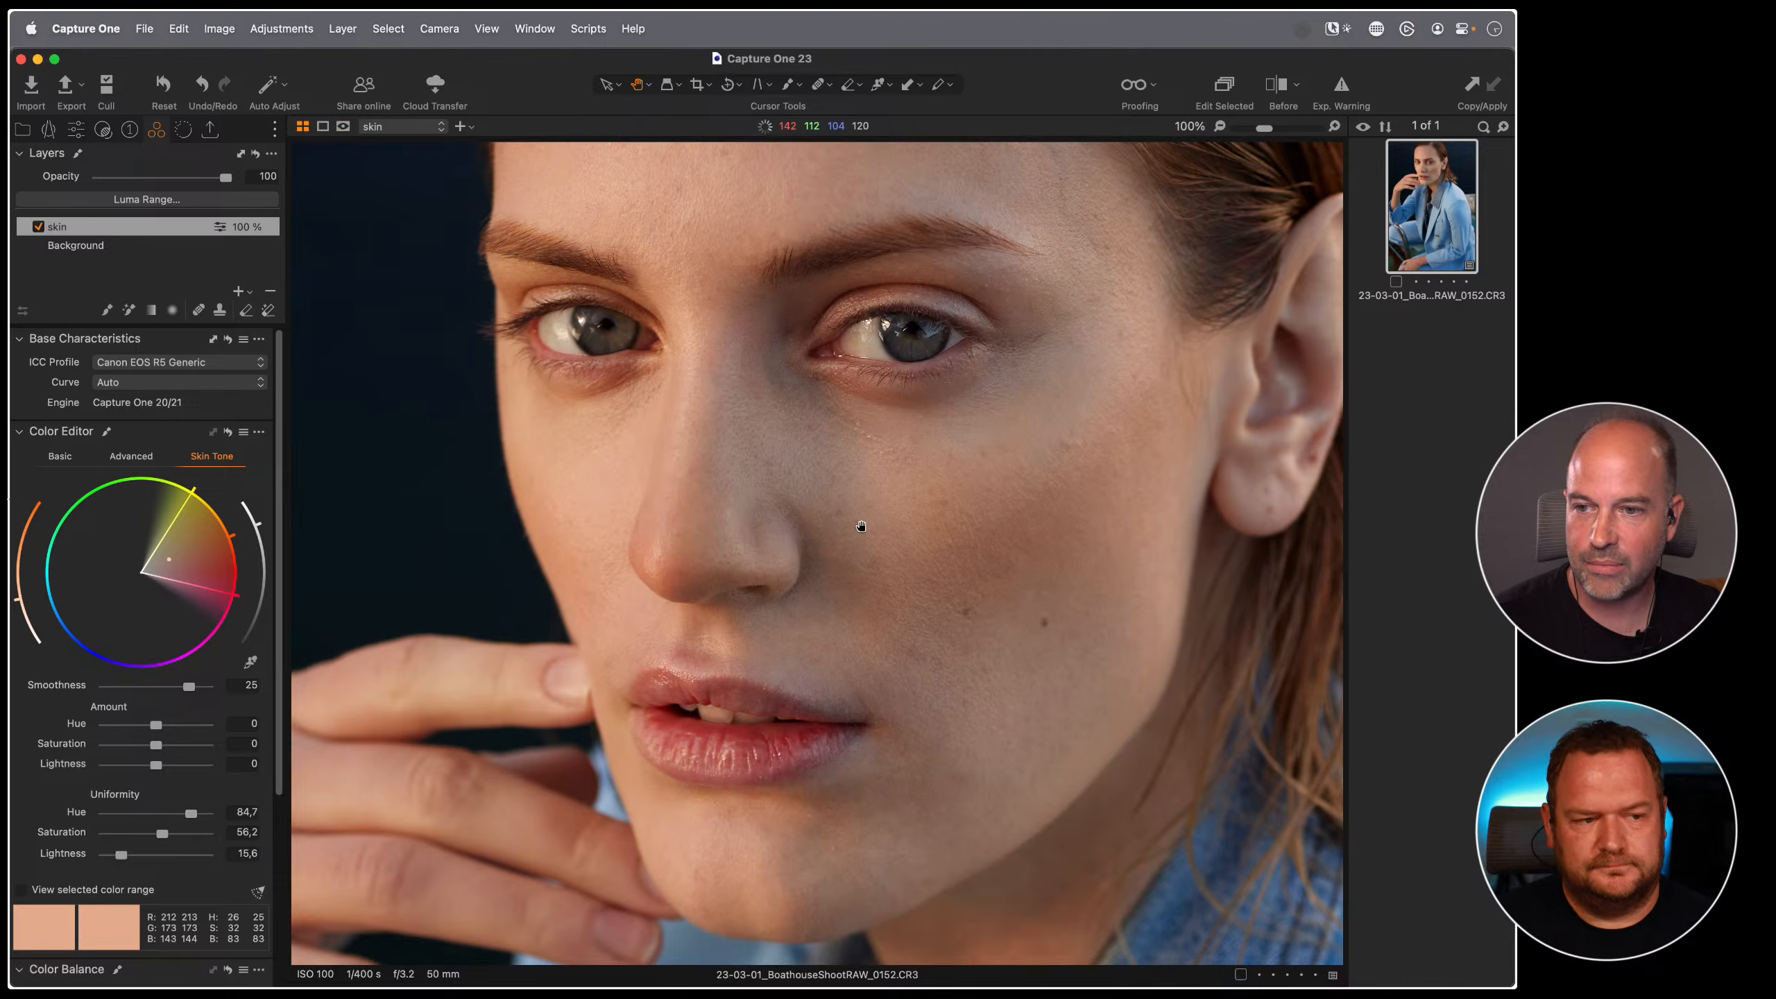
key("m")
key("m")
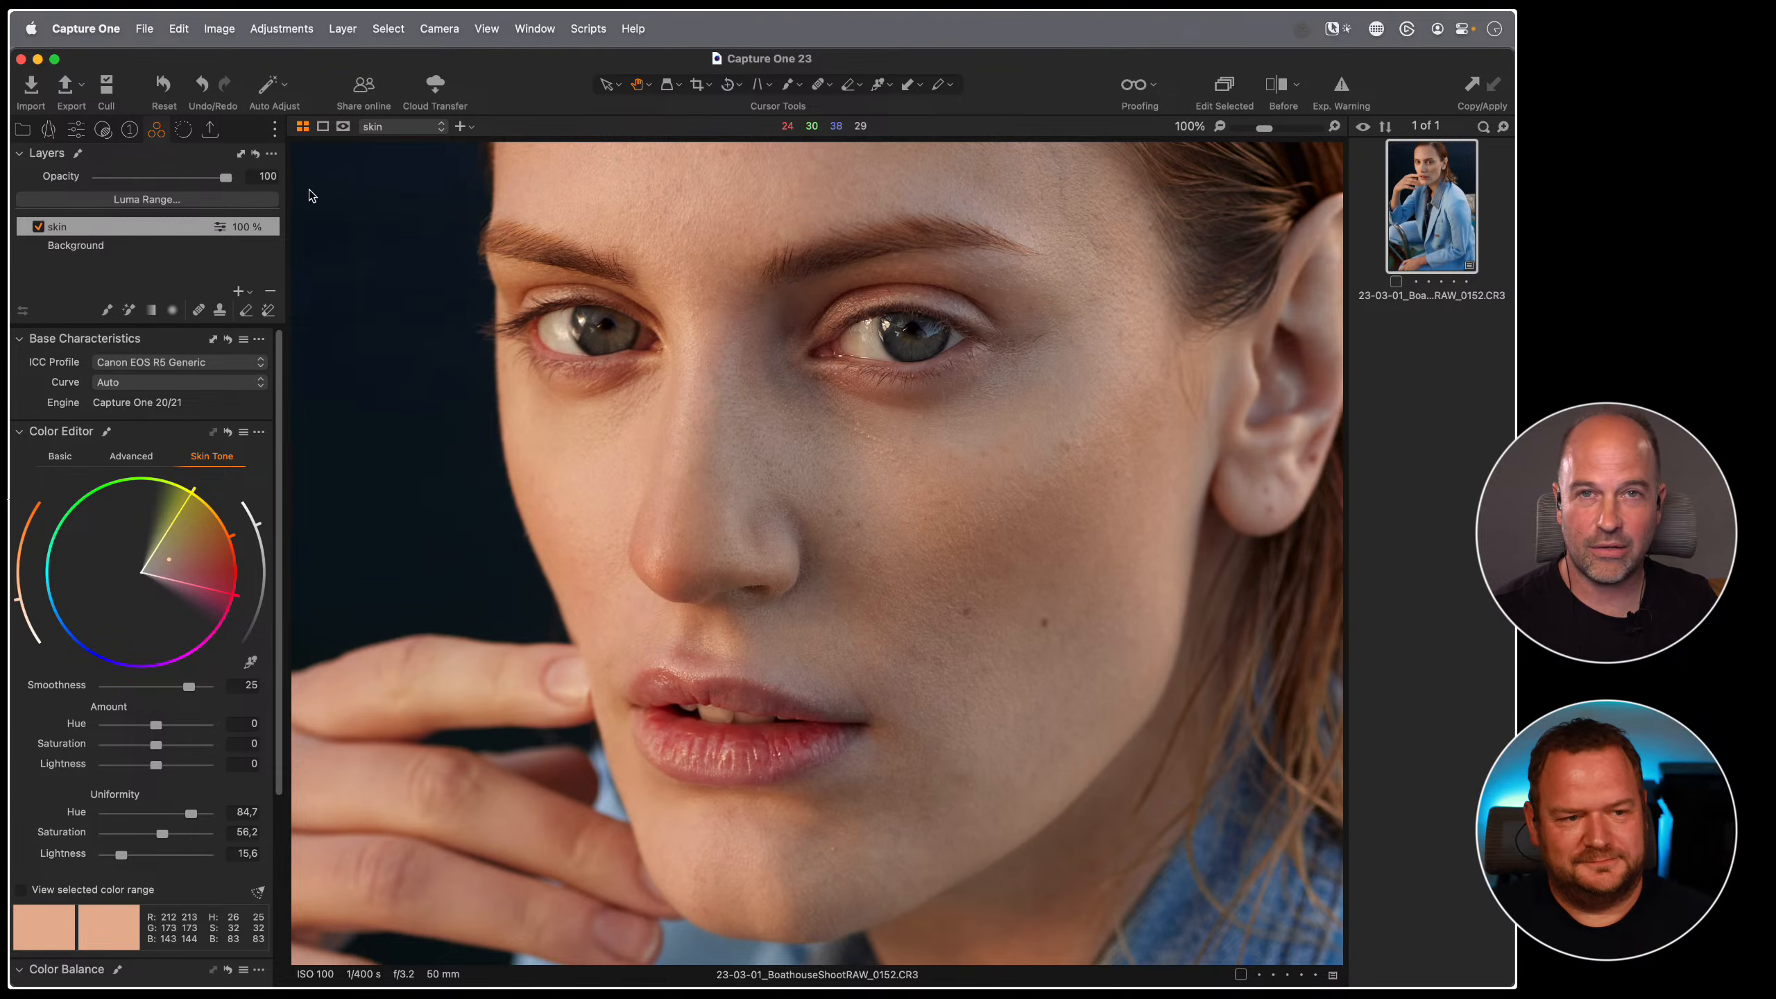
- Set the skin layer's opacity to 70, then view its Advanced color settings and return to Skin Tone
mouse_move(225, 177)
left_mouse_down()
mouse_move(42, 185)
mouse_move(289, 176)
mouse_move(120, 180)
mouse_move(230, 180)
mouse_move(187, 180)
left_mouse_up()
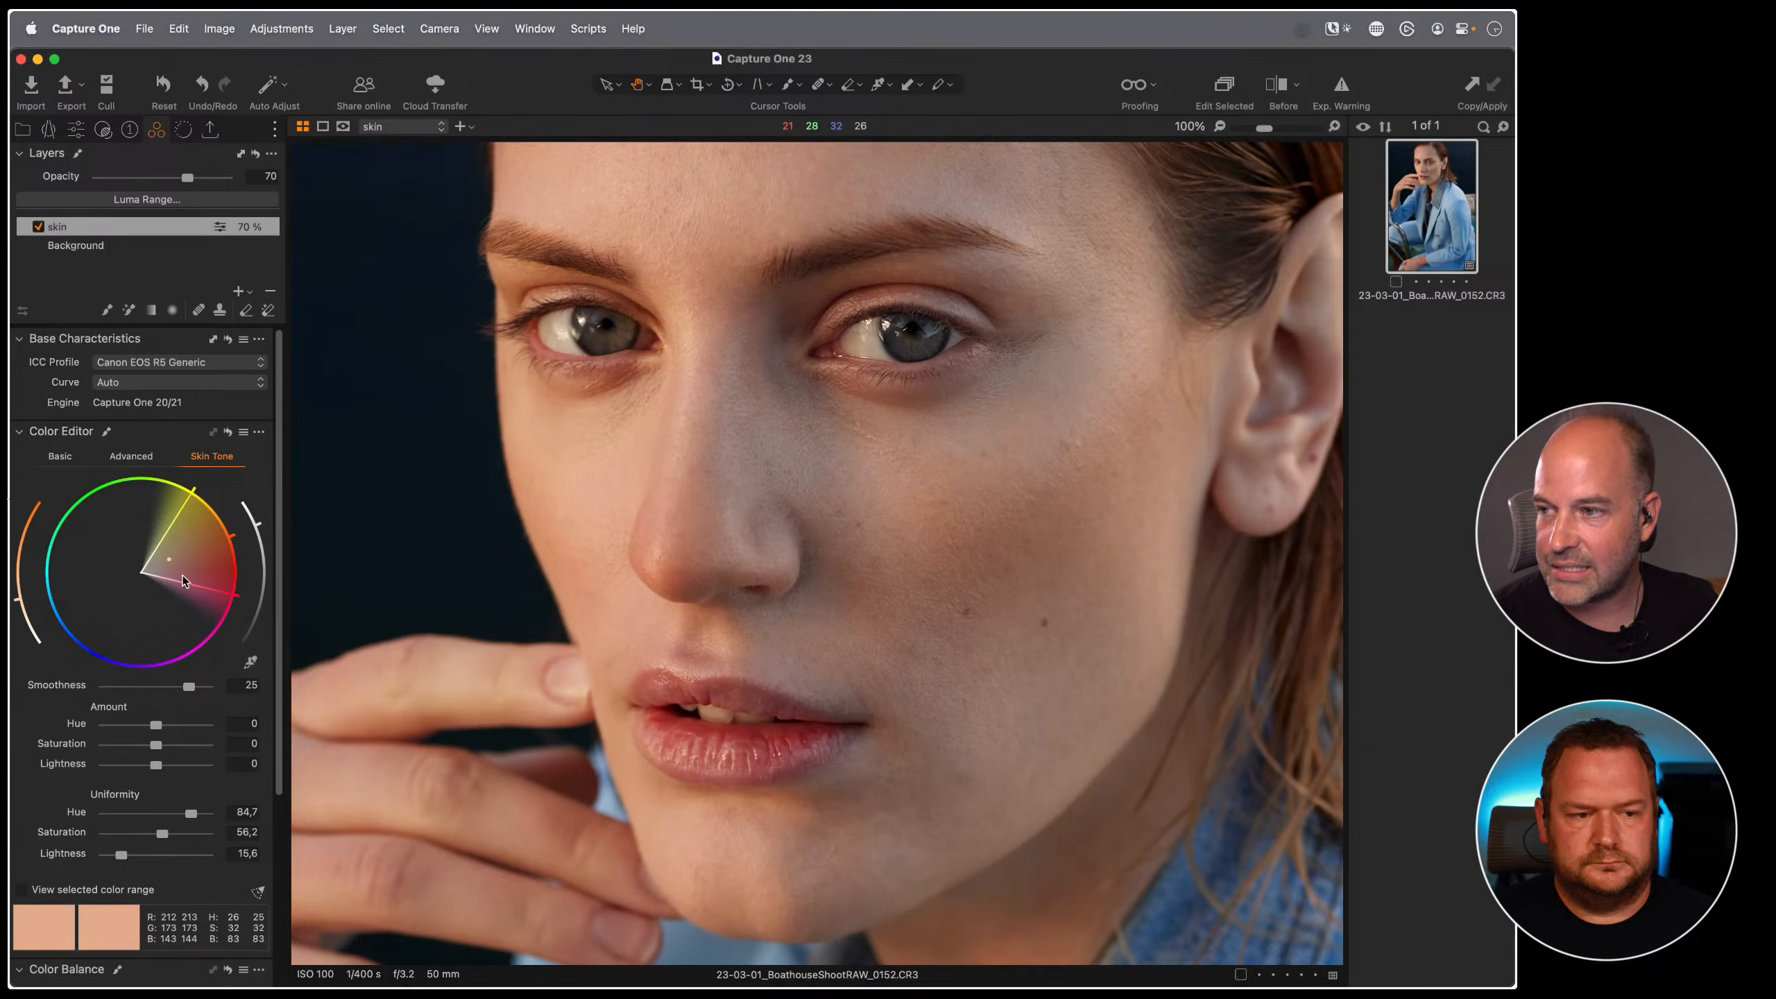
left_click(137, 459)
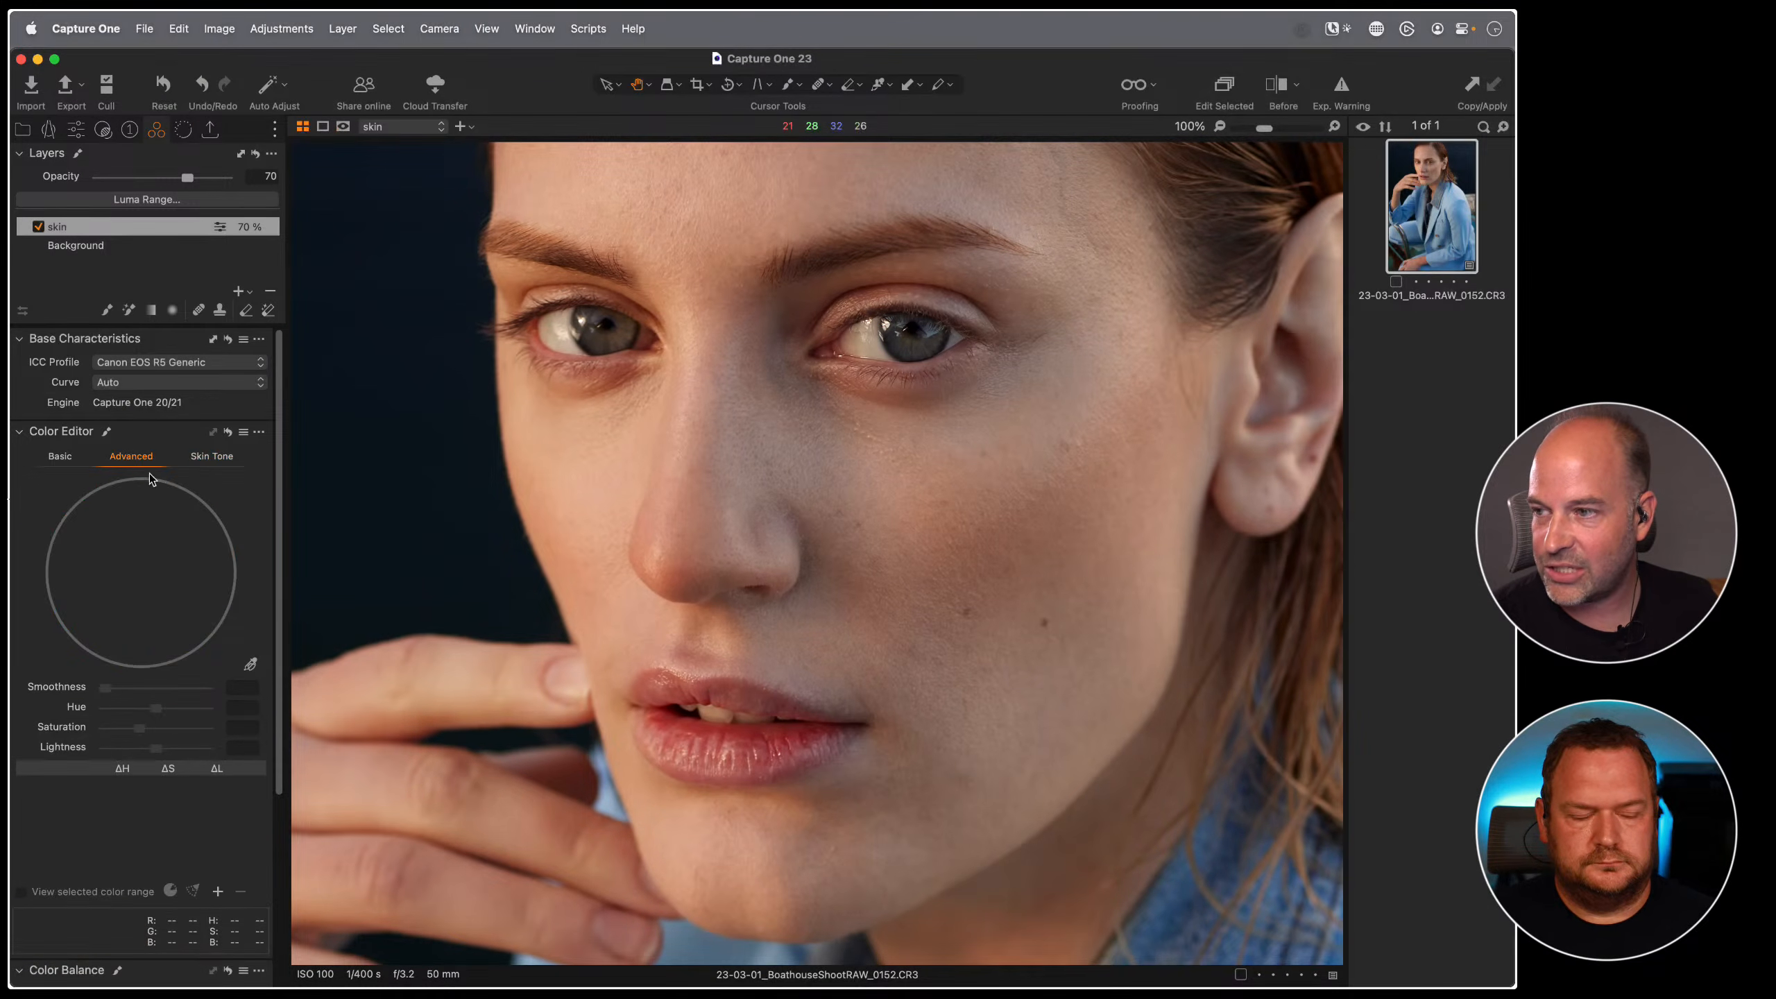
left_click(211, 459)
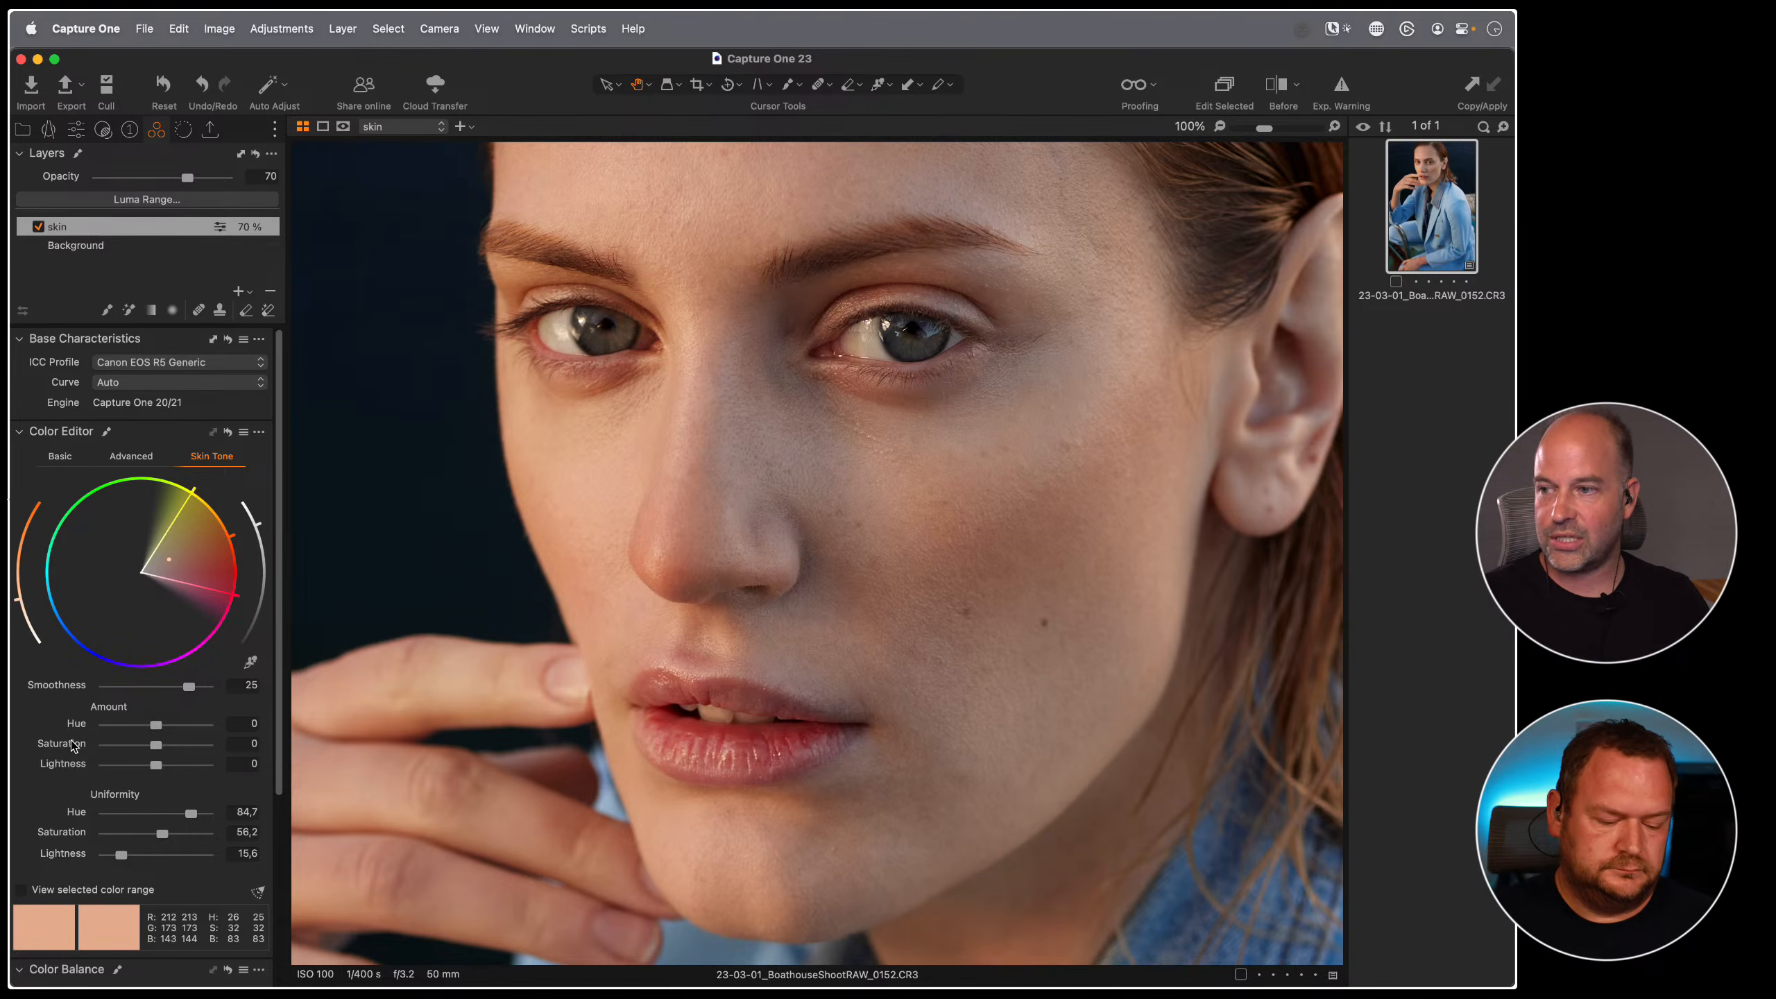
- Try changing the skin layer's Amount Lightness and Saturation, taking Saturation to -30, and return both to 0
mouse_move(156, 765)
left_mouse_down()
mouse_move(111, 769)
mouse_move(188, 768)
mouse_move(156, 769)
left_mouse_up()
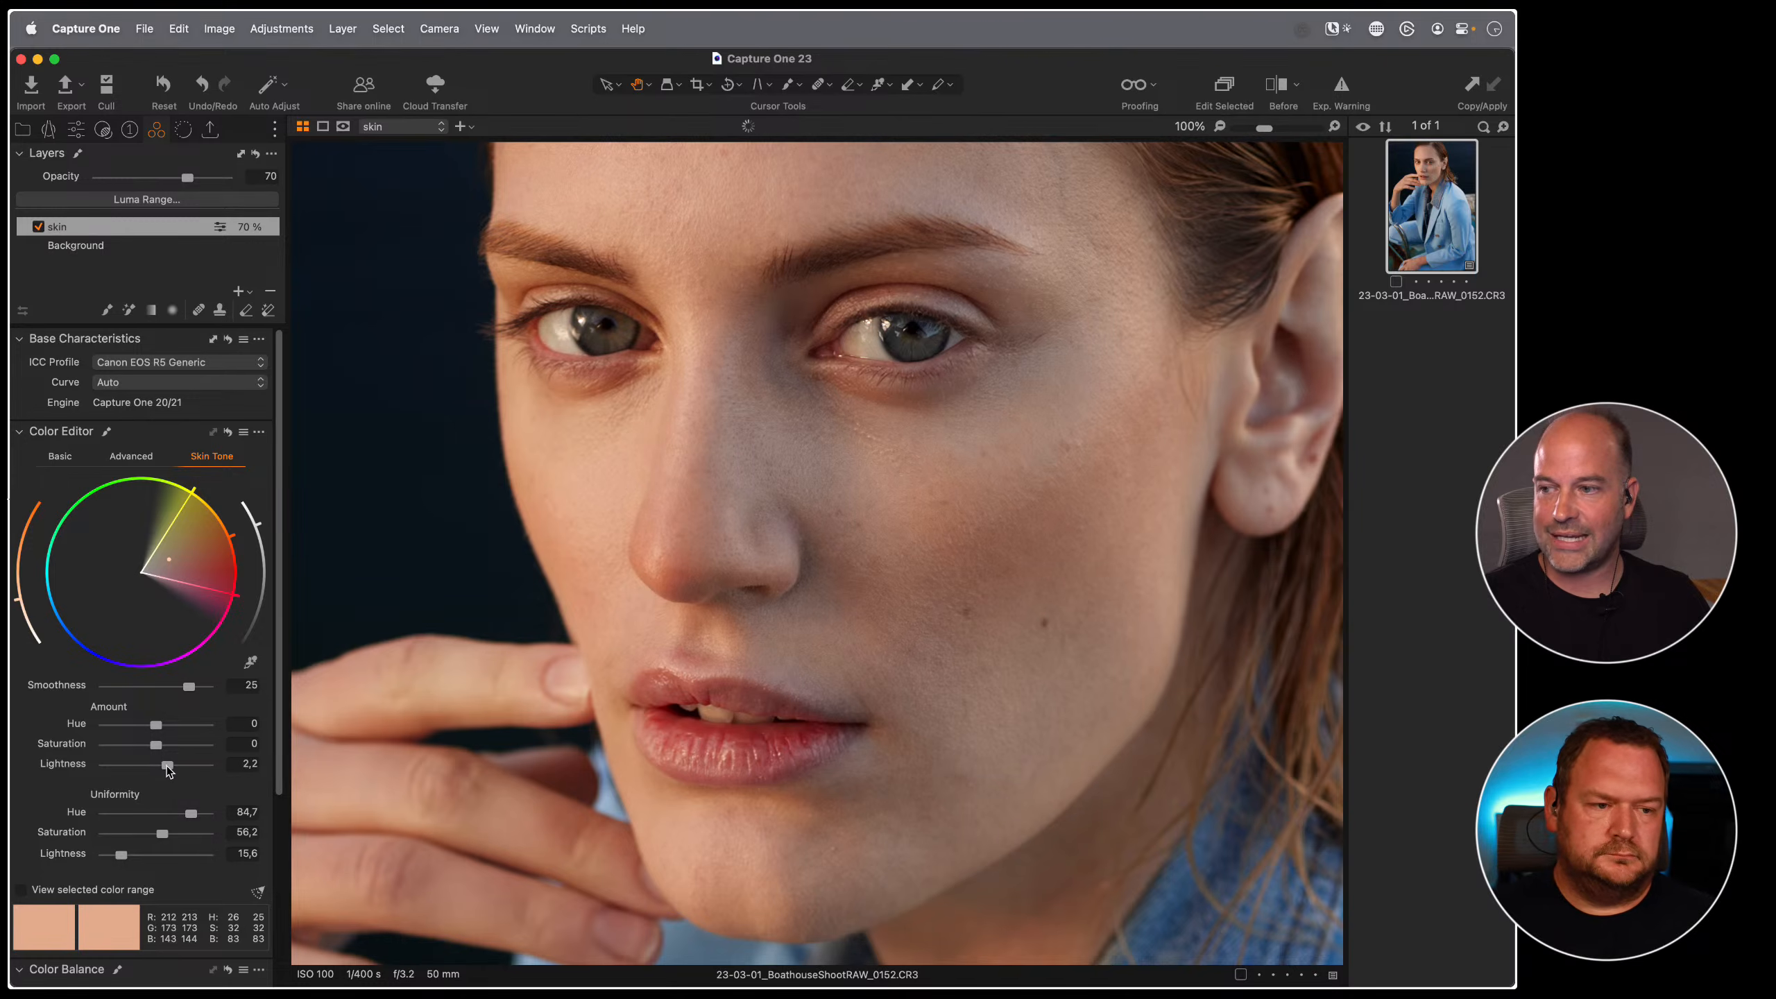
left_click(139, 465)
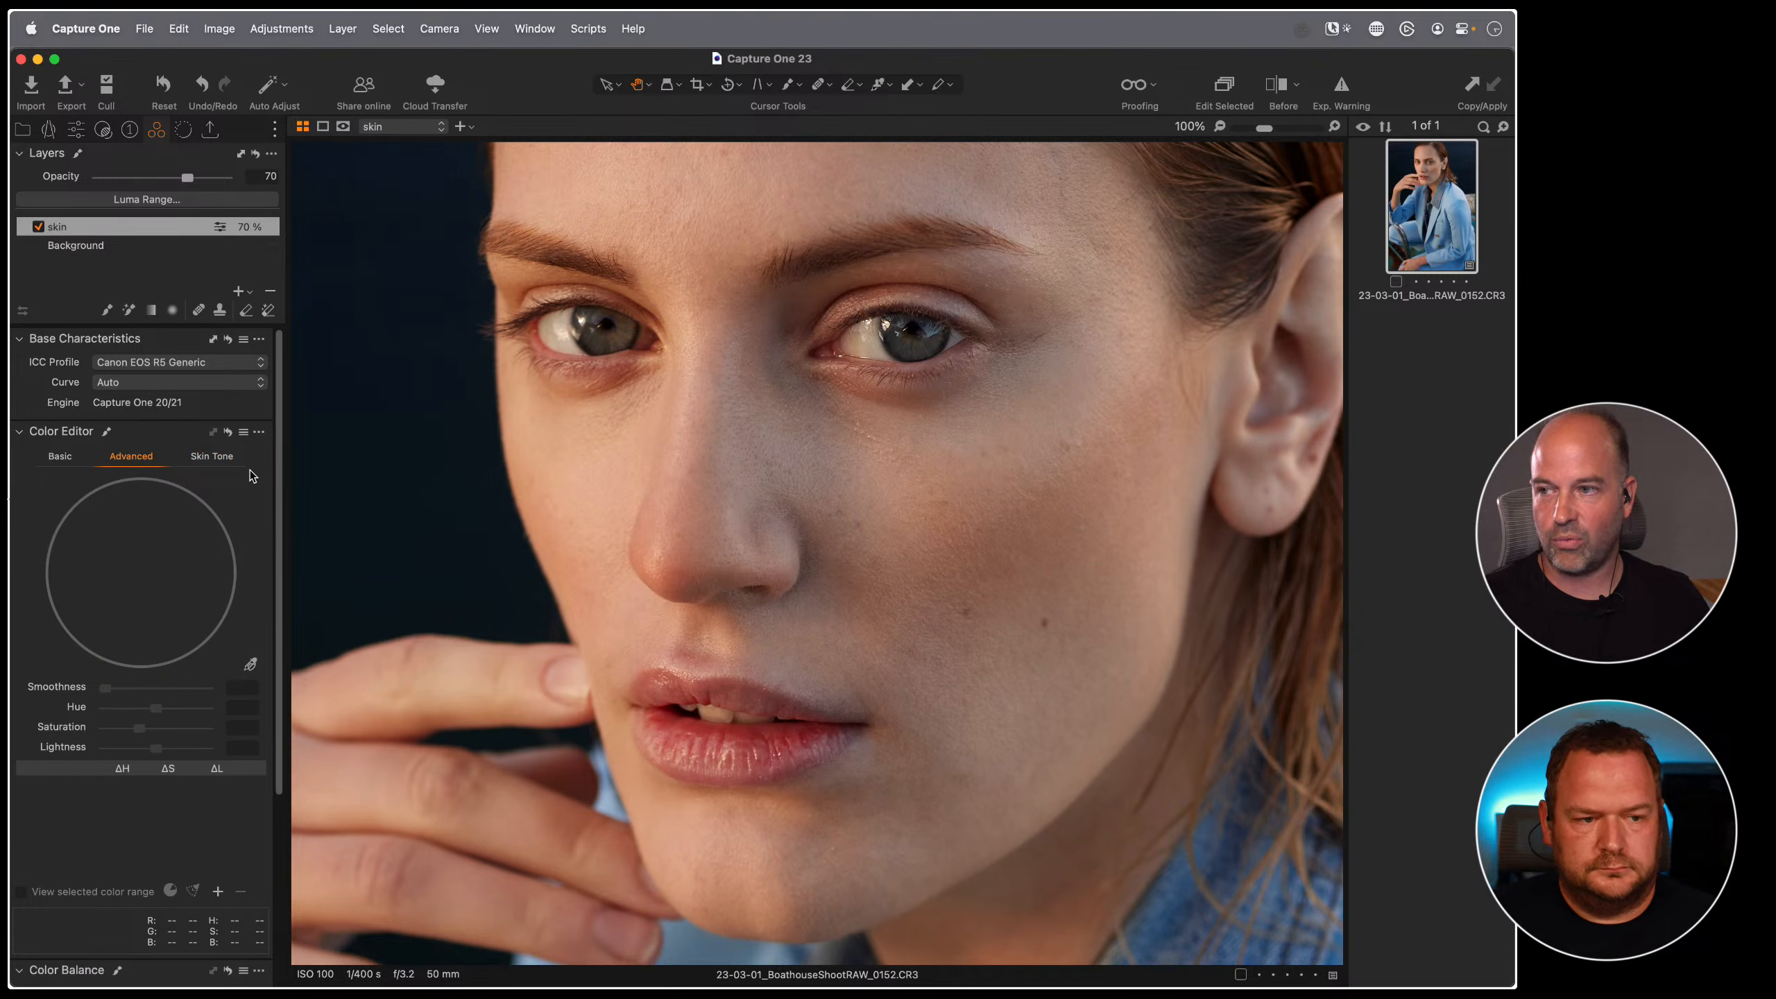
left_click(228, 459)
left_click_drag(155, 744, 276, 745)
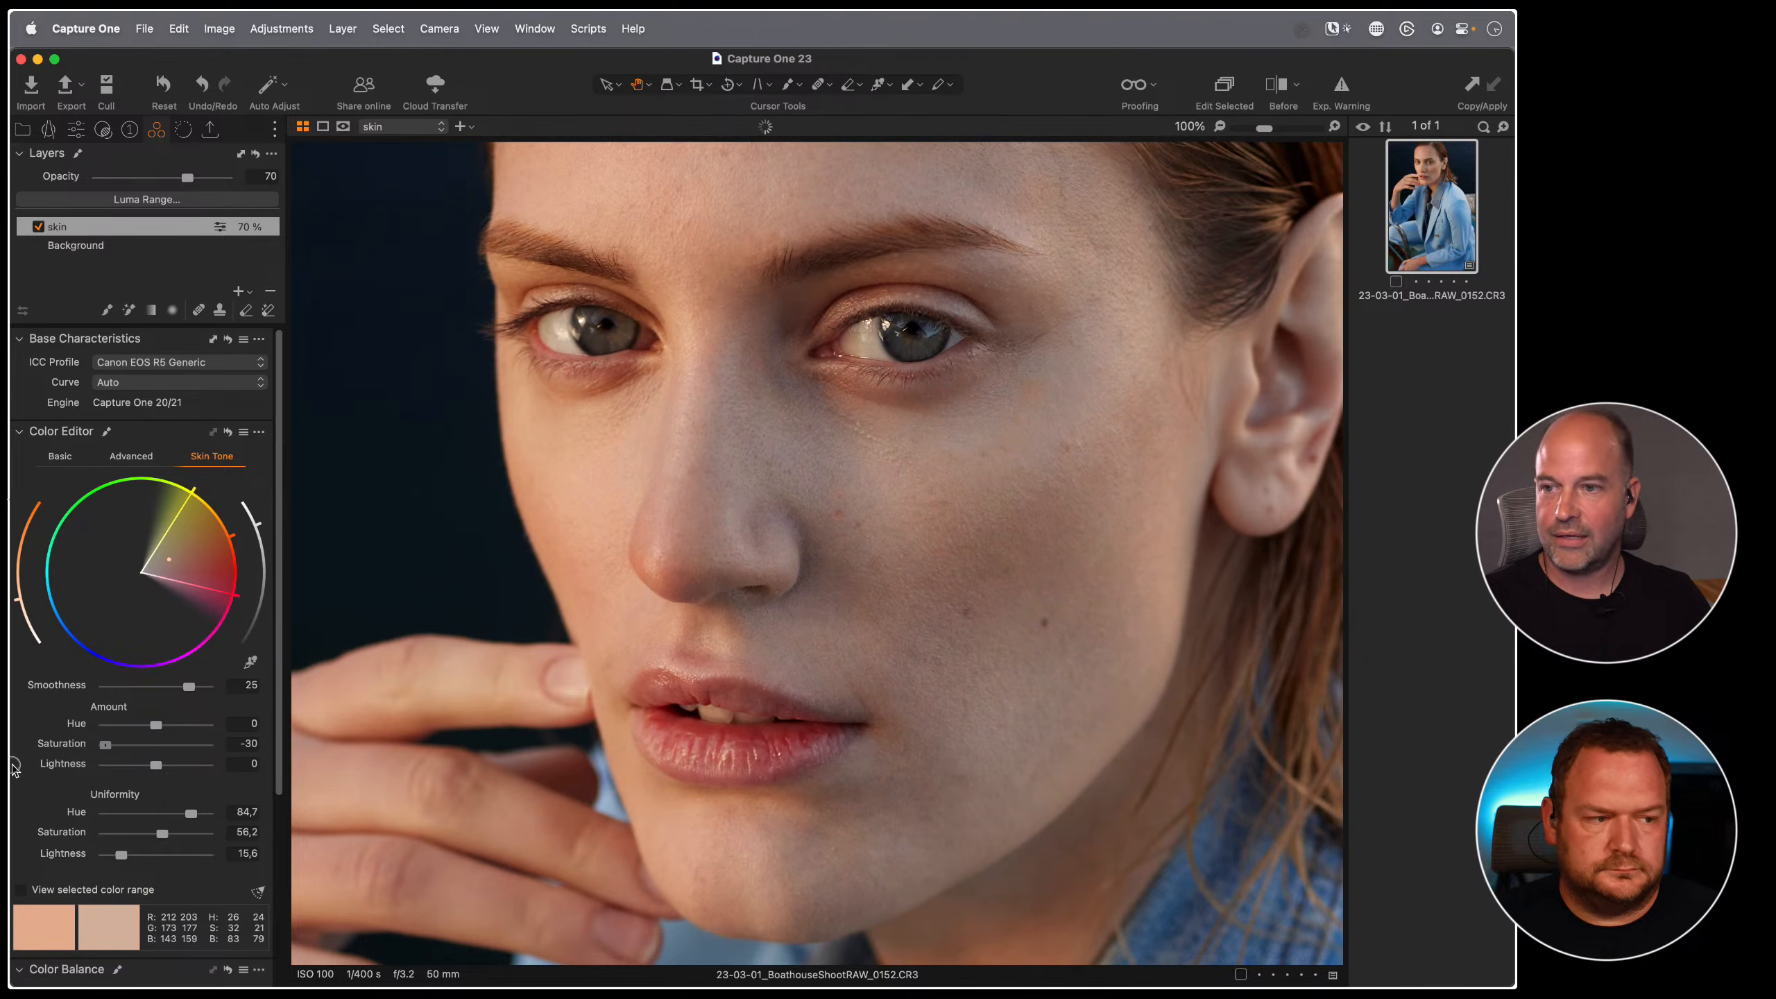
left_click_drag(206, 744, 155, 756)
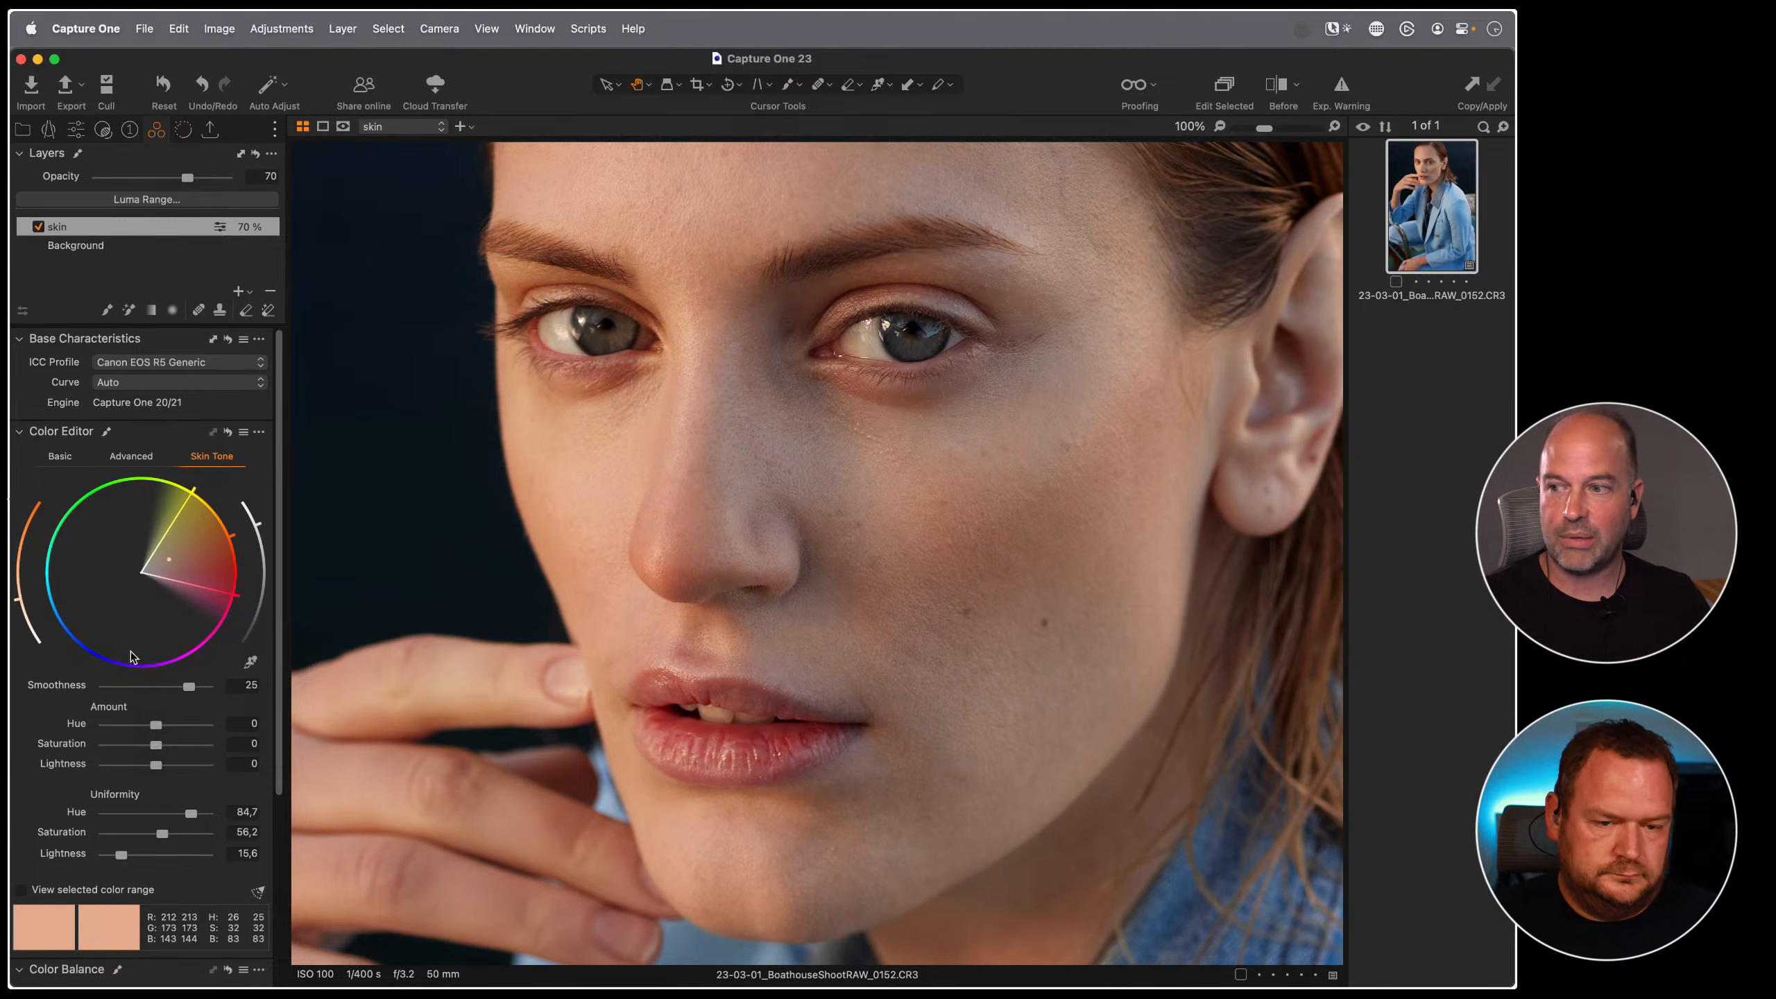
- Examine which parts of the portrait fall inside the skin layer's selected color range, then restore the normal view
scroll(128, 700, "down", 3)
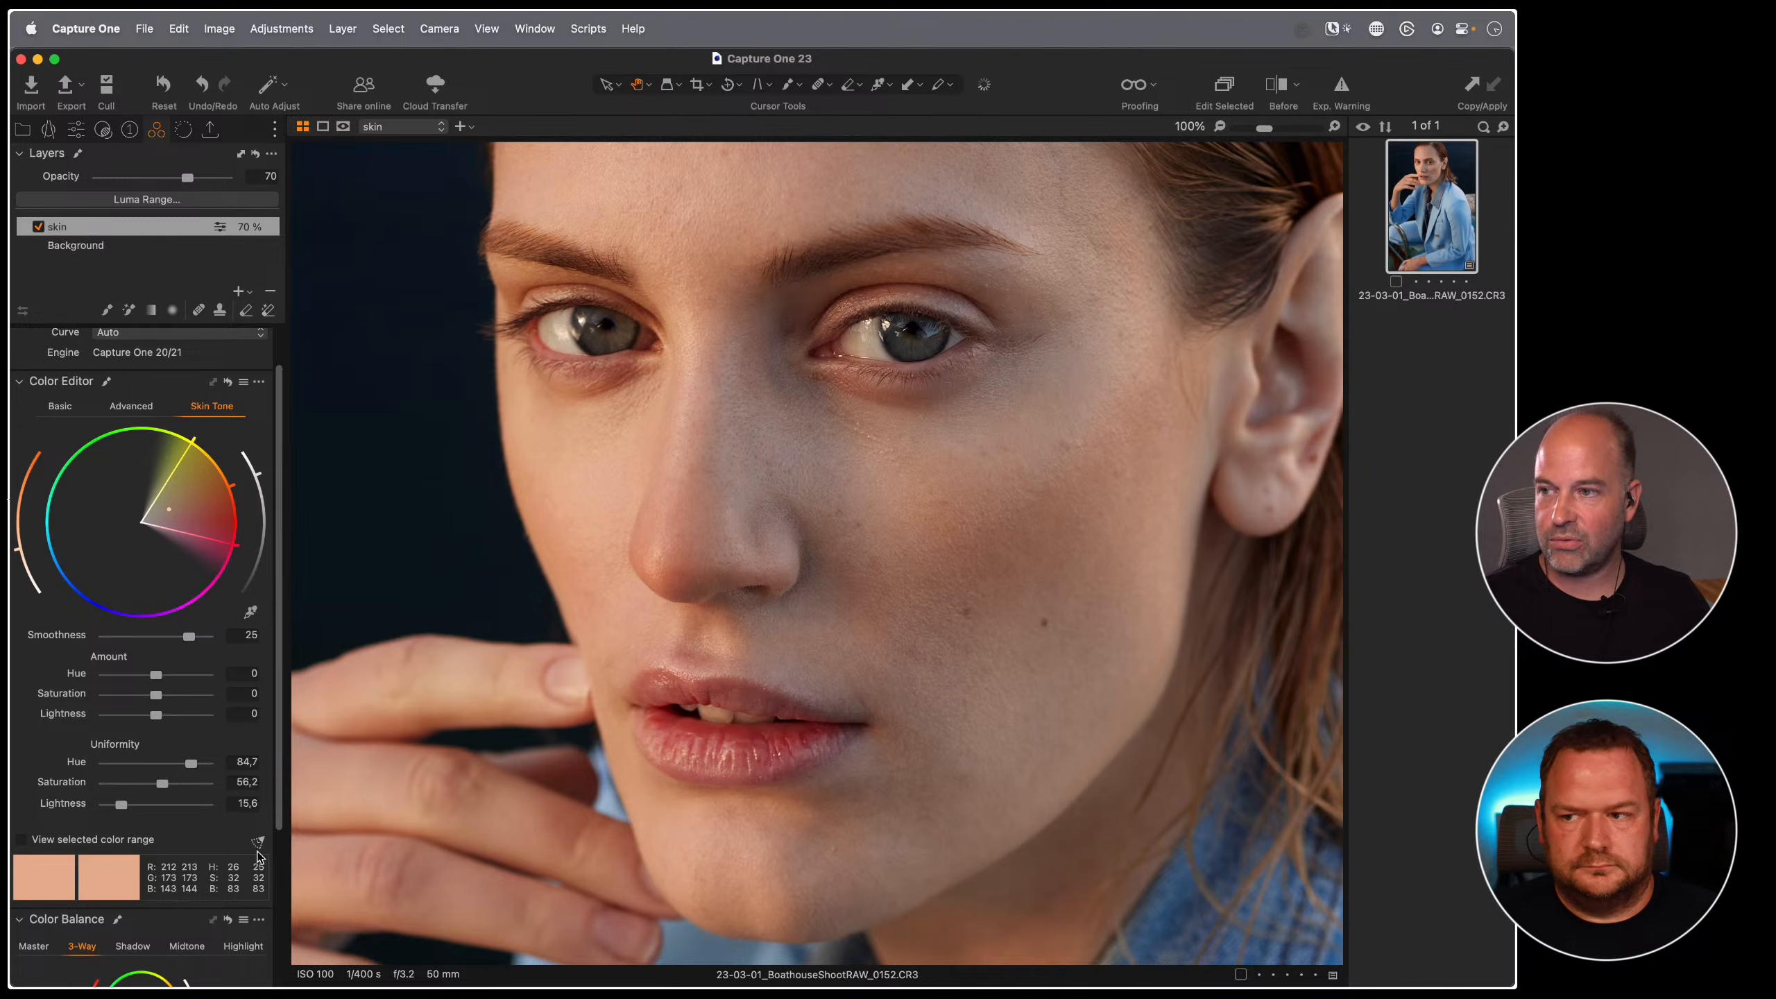
left_click(22, 840)
left_click(21, 840)
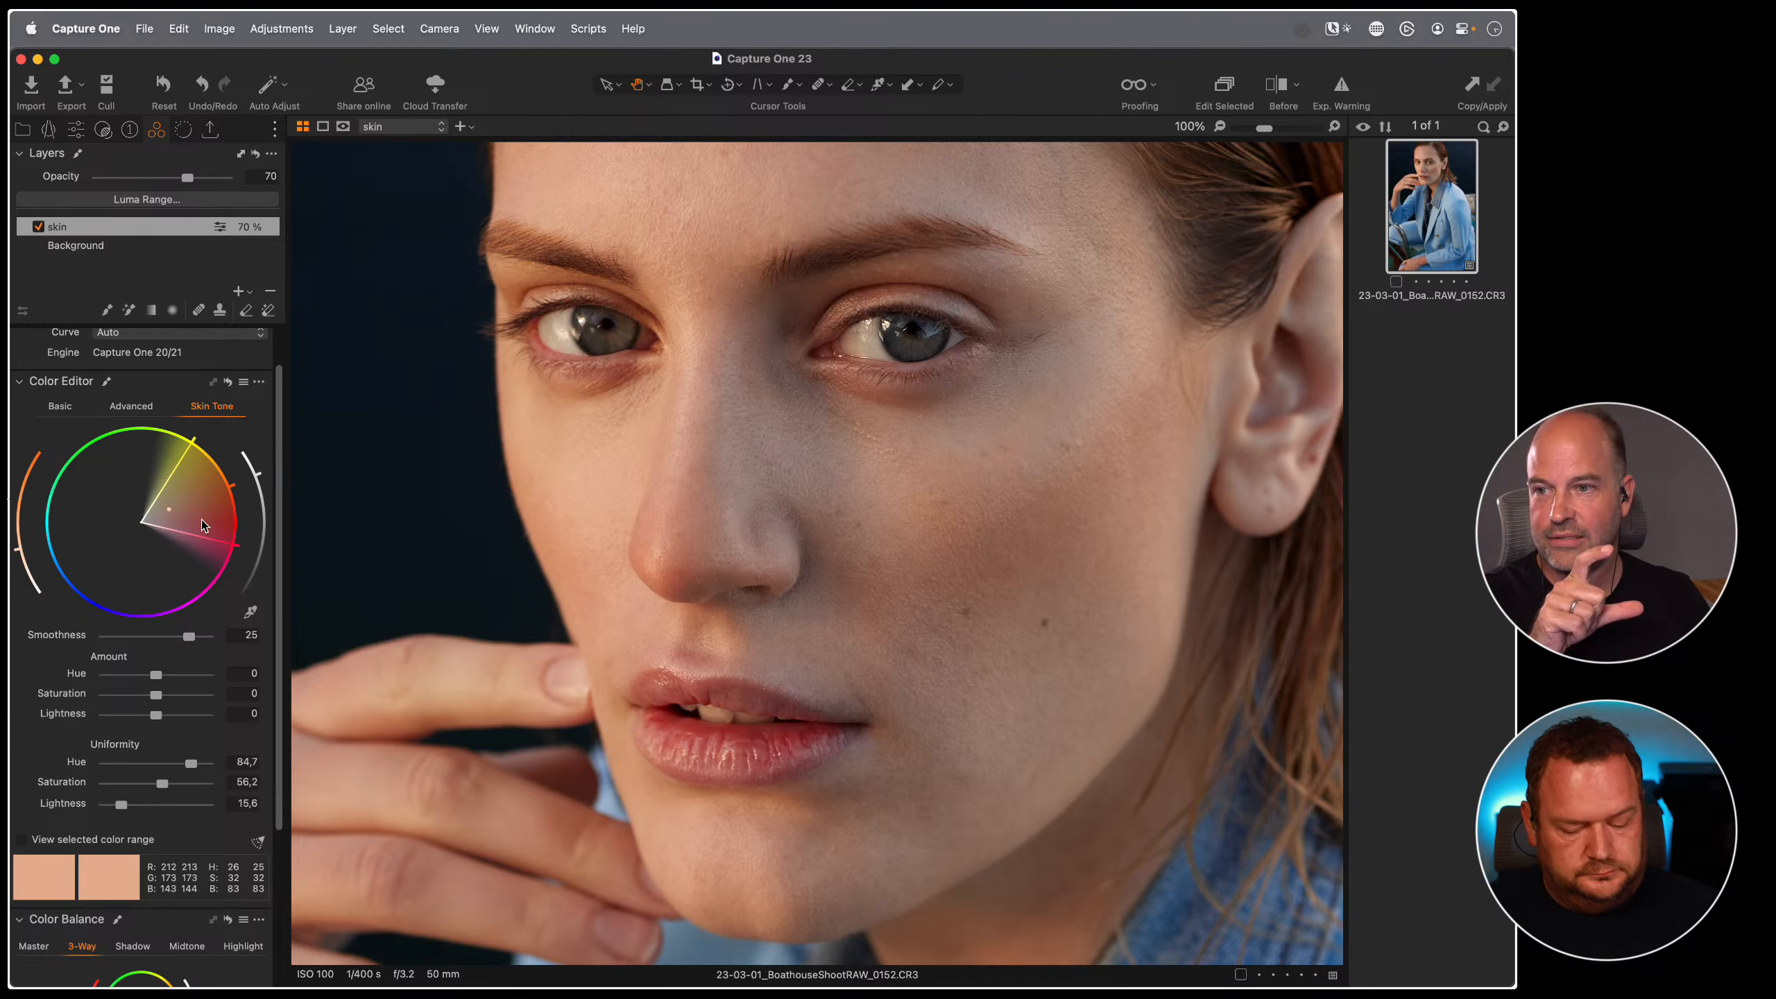
- Add an empty adjustment layer above the skin layer
left_click(238, 290)
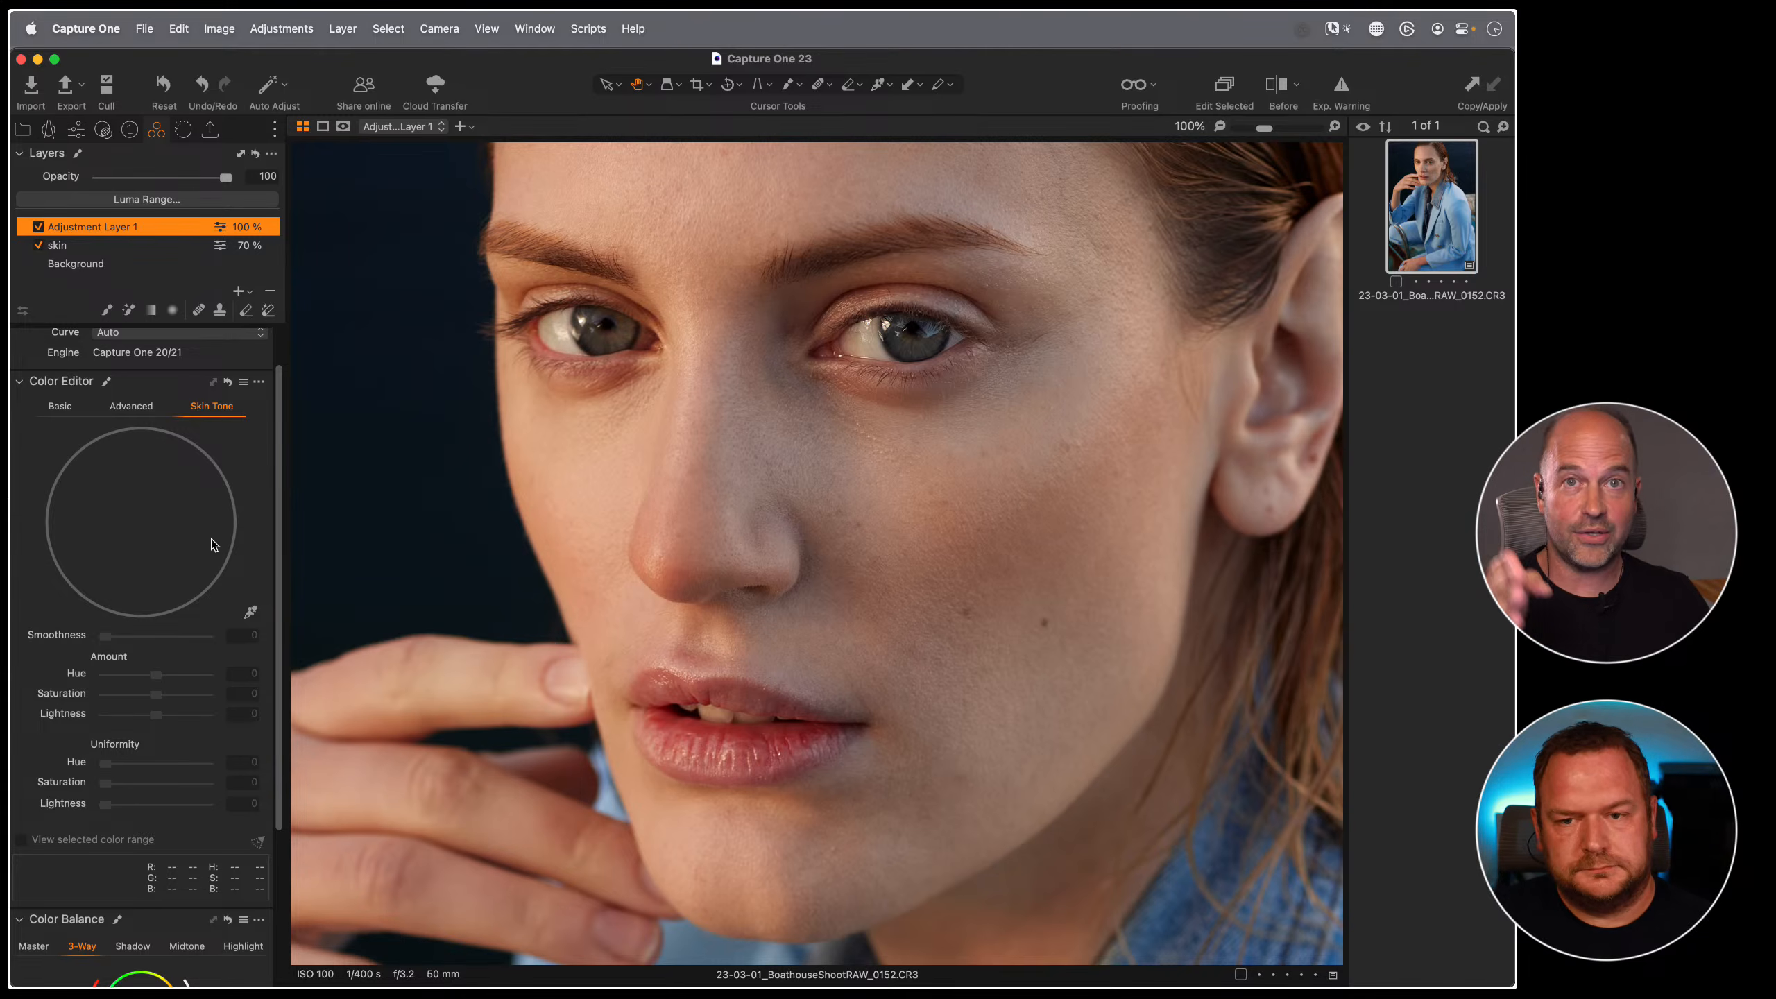
left_click(669, 498)
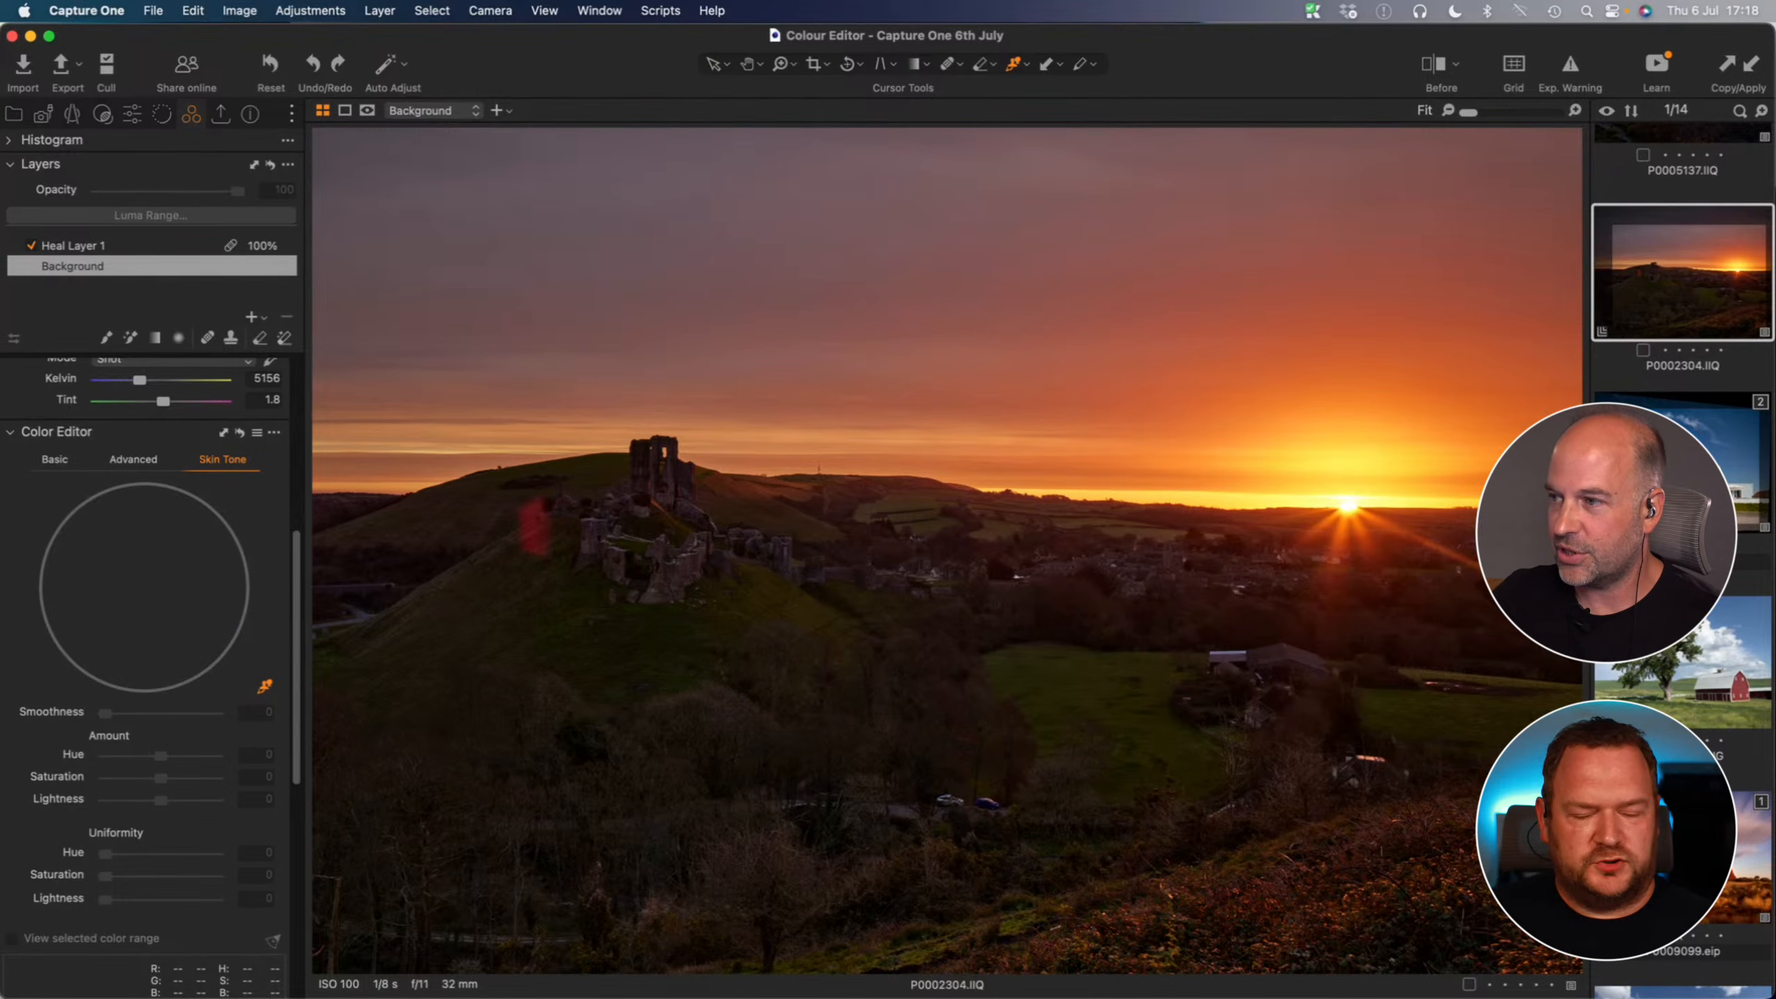
- Add an adjustment layer to the sunset photo and brush its mask over the red flare spot beside the castle
left_click(253, 319)
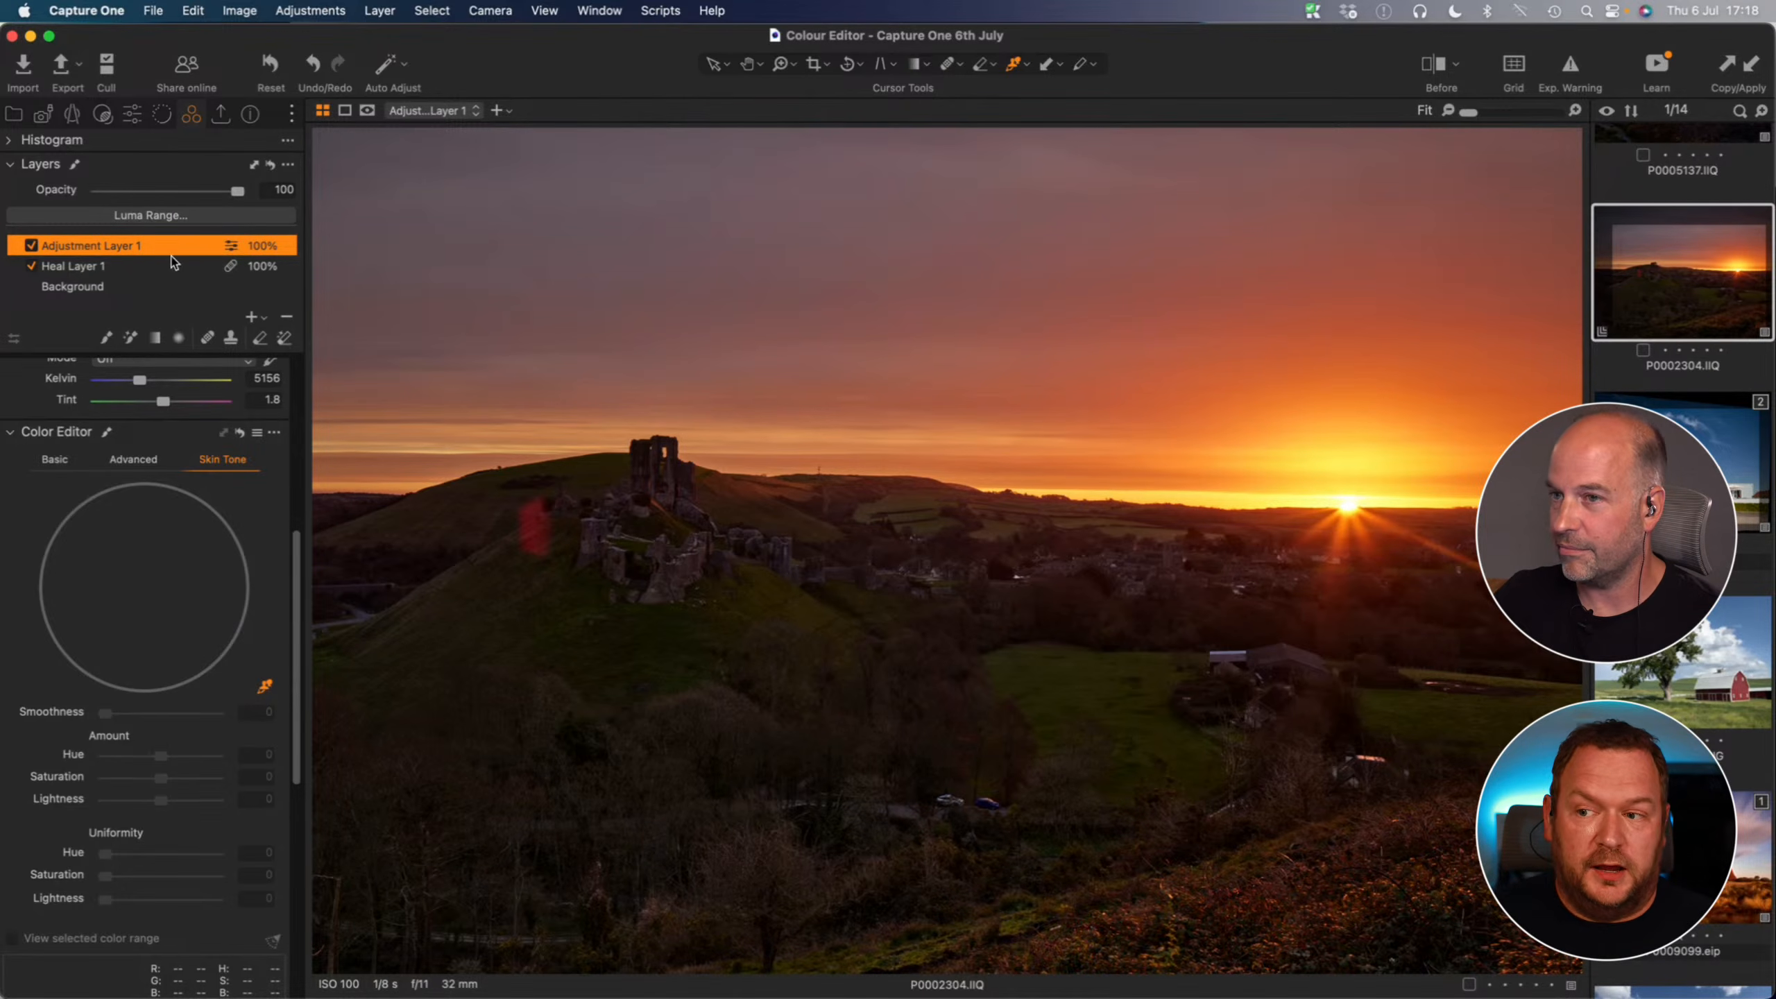
key("b")
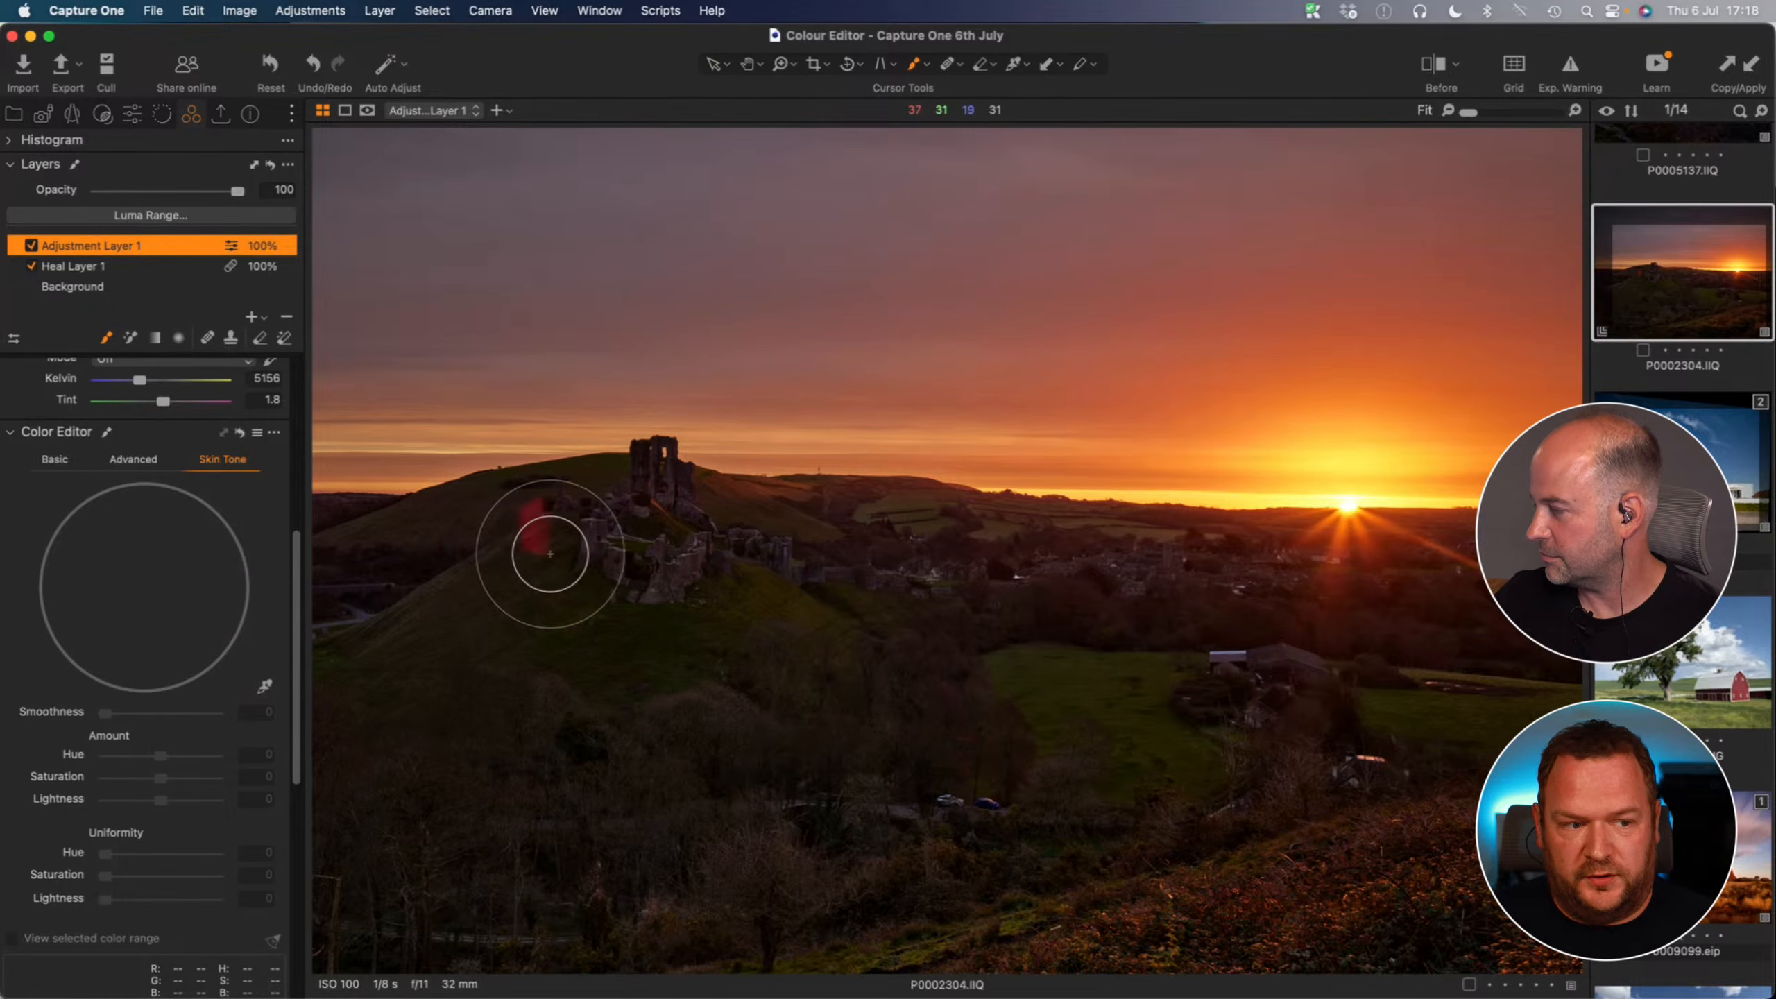
mouse_move(522, 542)
left_mouse_down()
mouse_move(527, 504)
mouse_move(529, 534)
left_mouse_up()
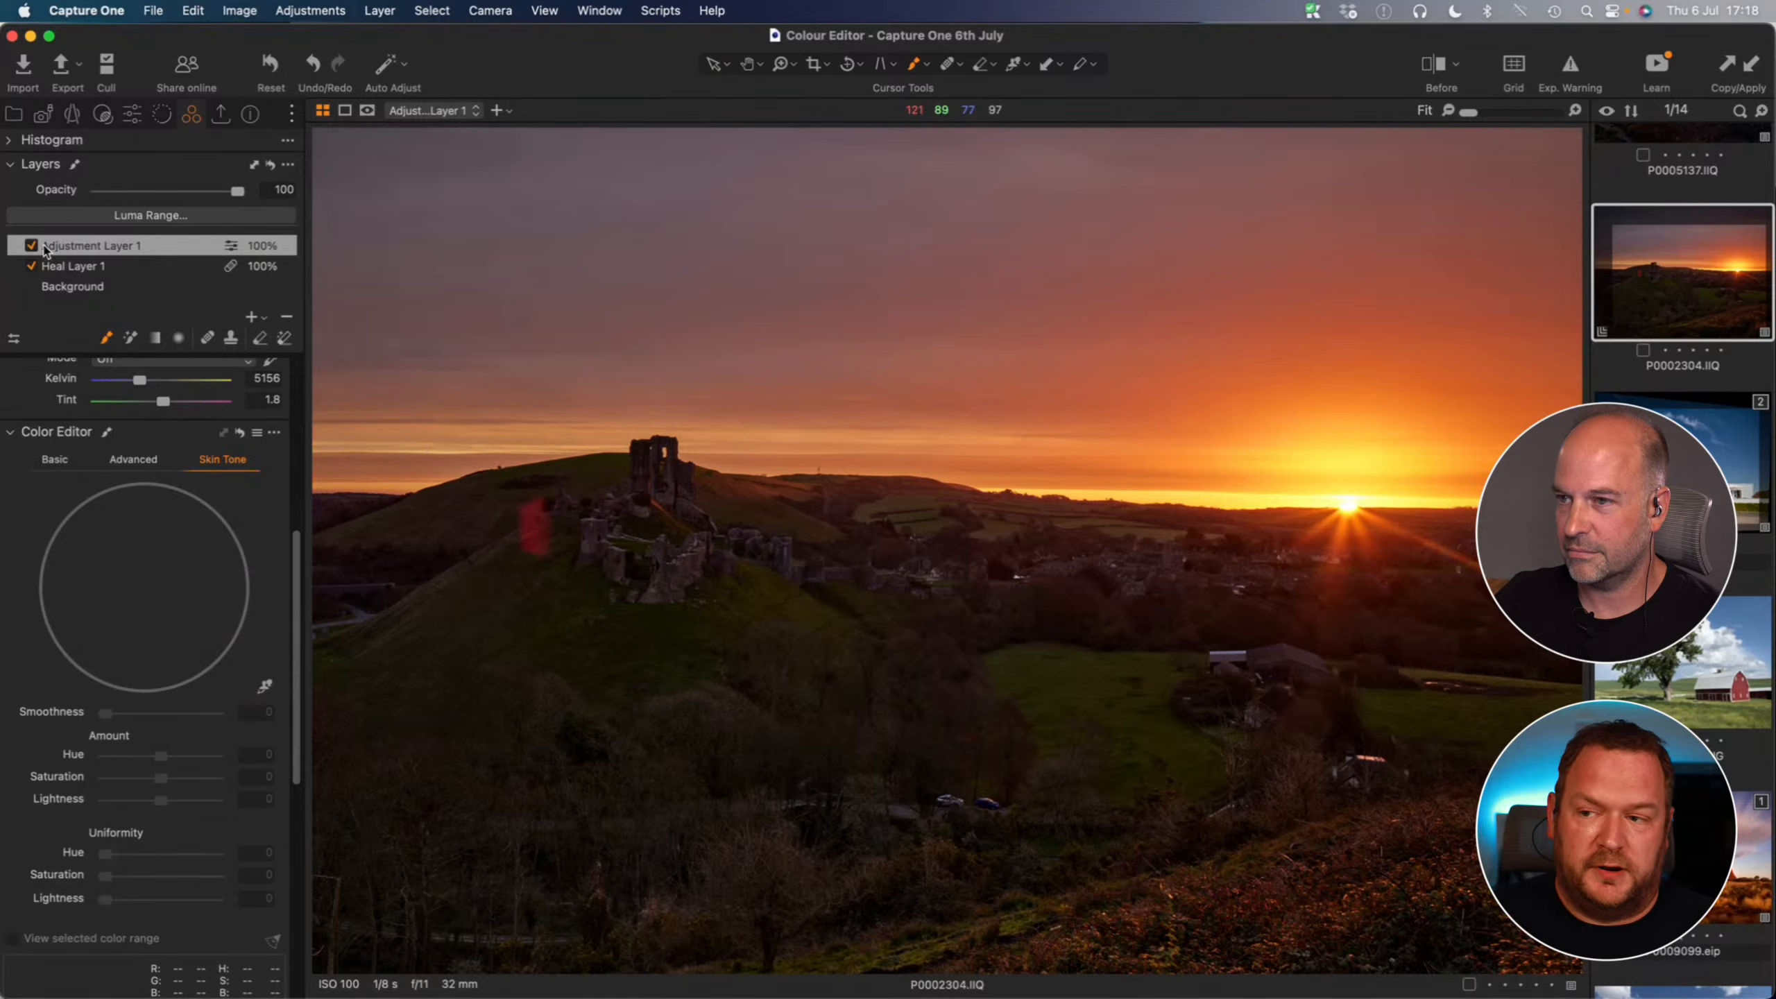
- Sample the red flare as an Advanced color range and shift its Hue to 30
left_click(133, 459)
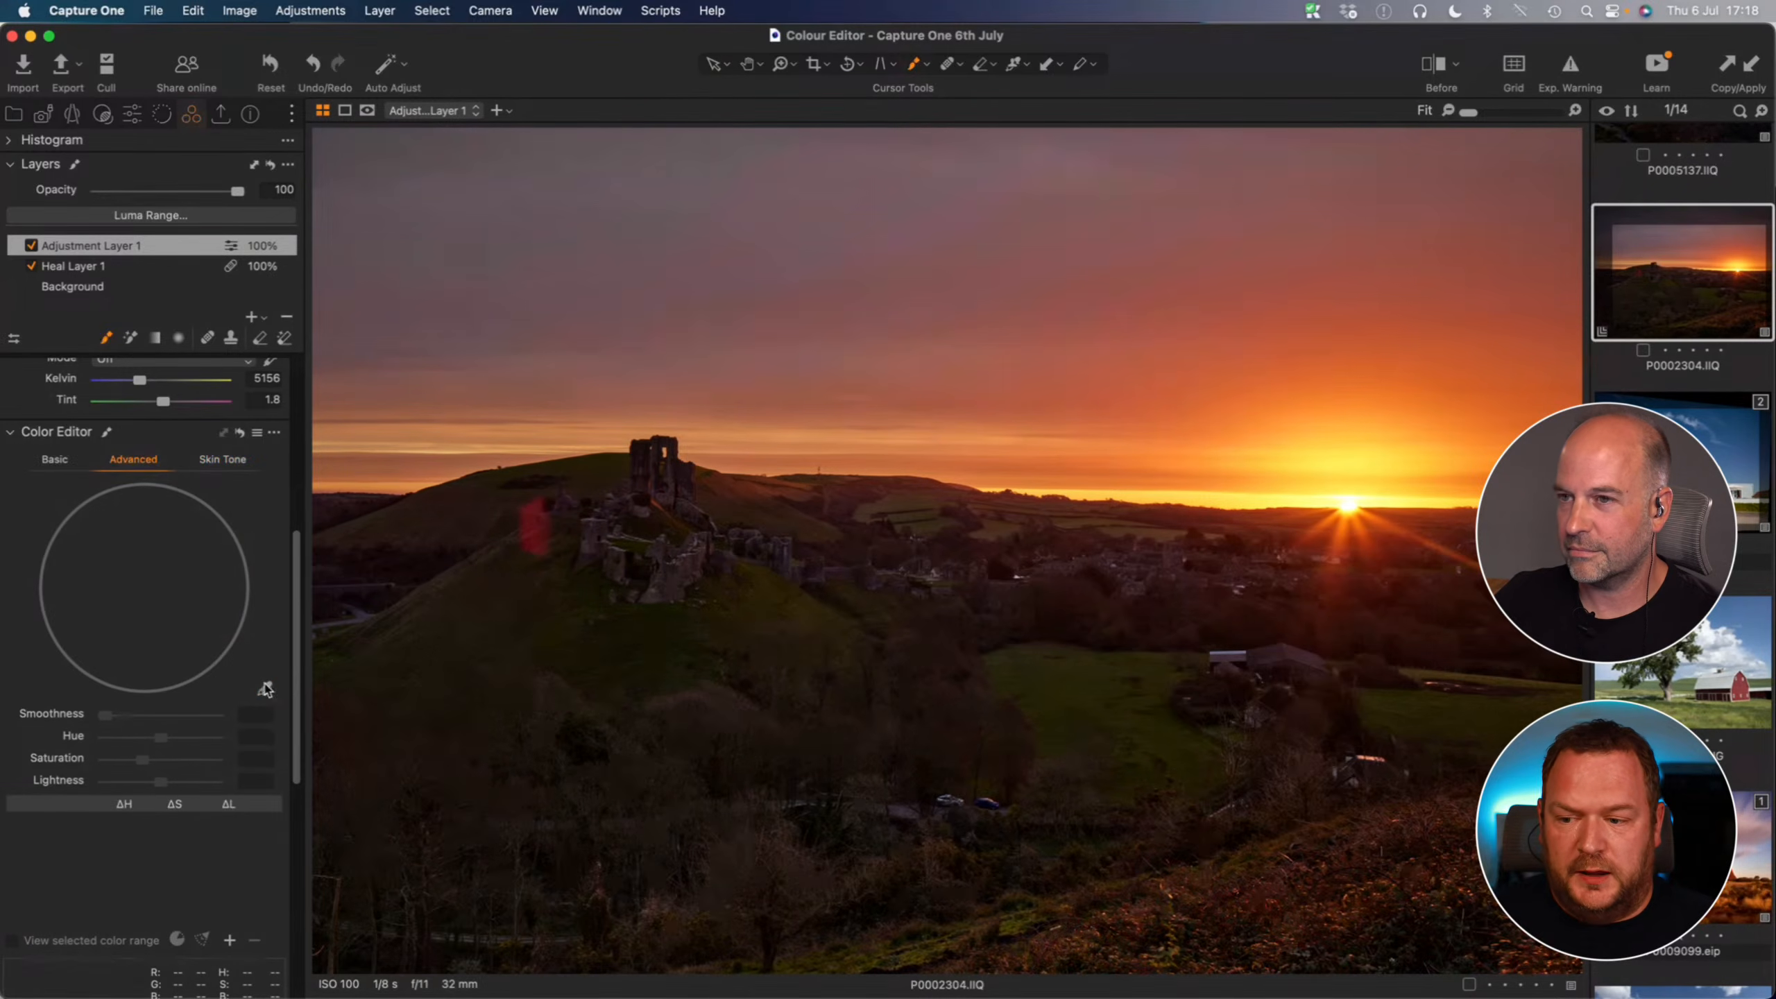
left_click(264, 688)
left_click(543, 529)
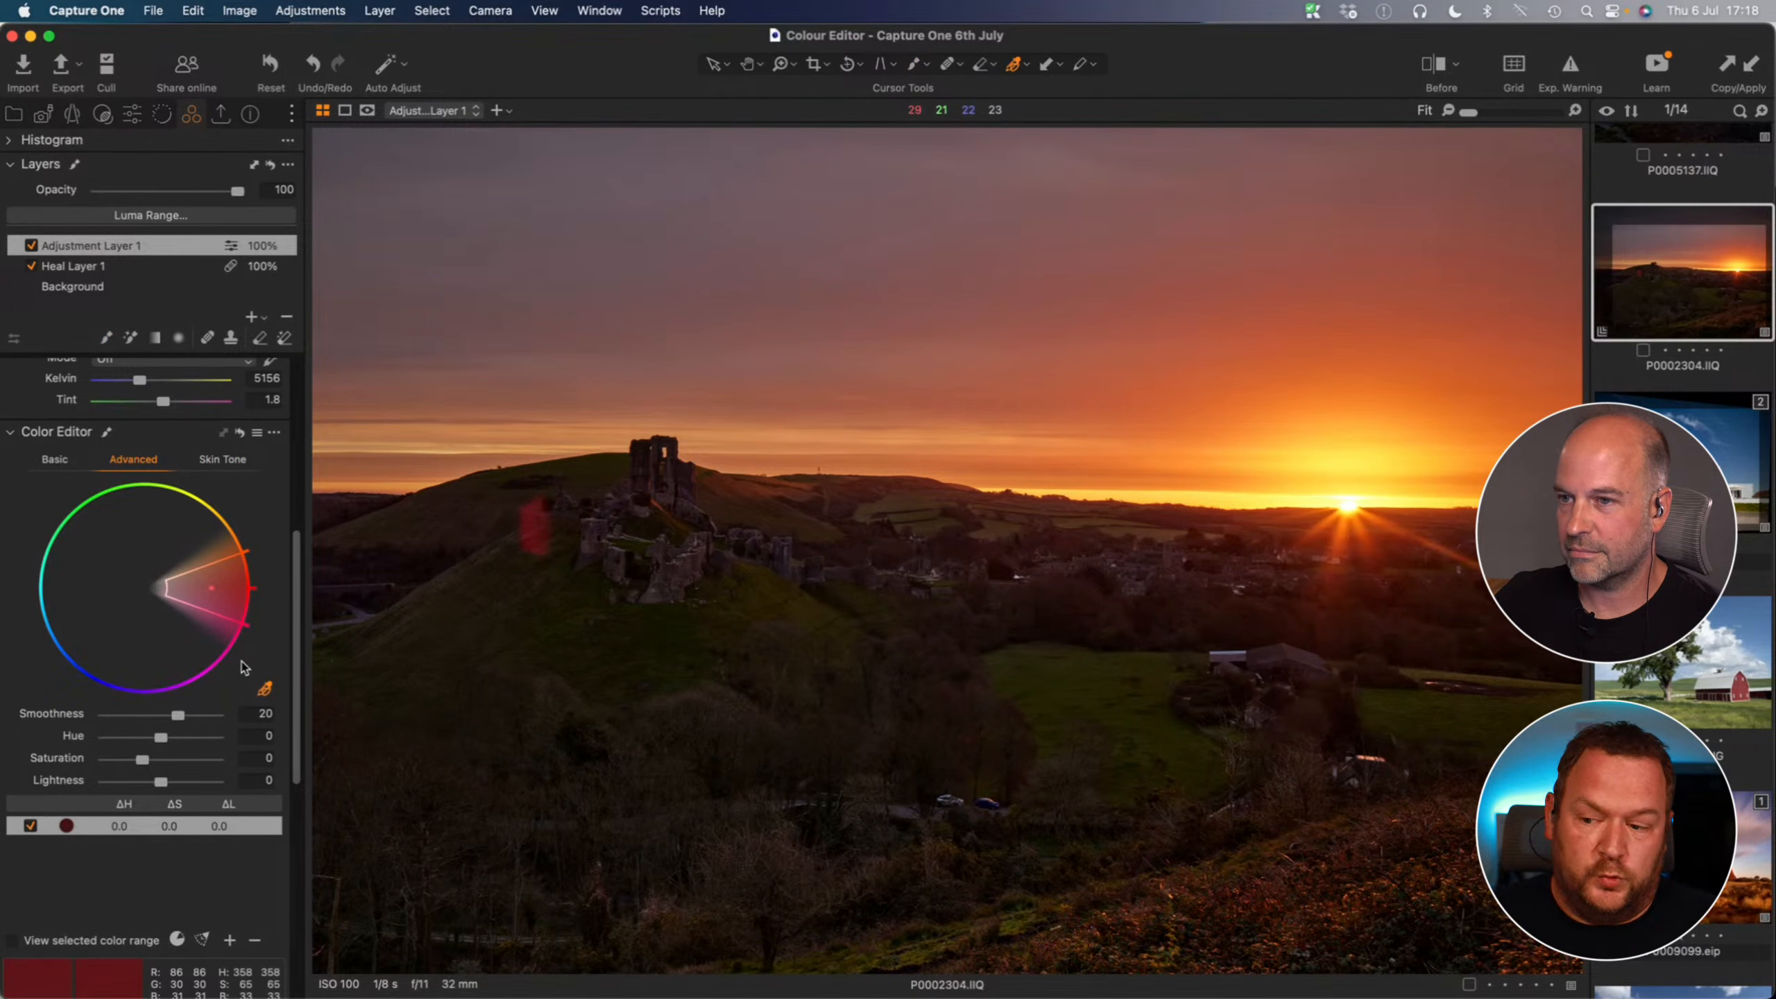
left_click_drag(160, 735, 352, 737)
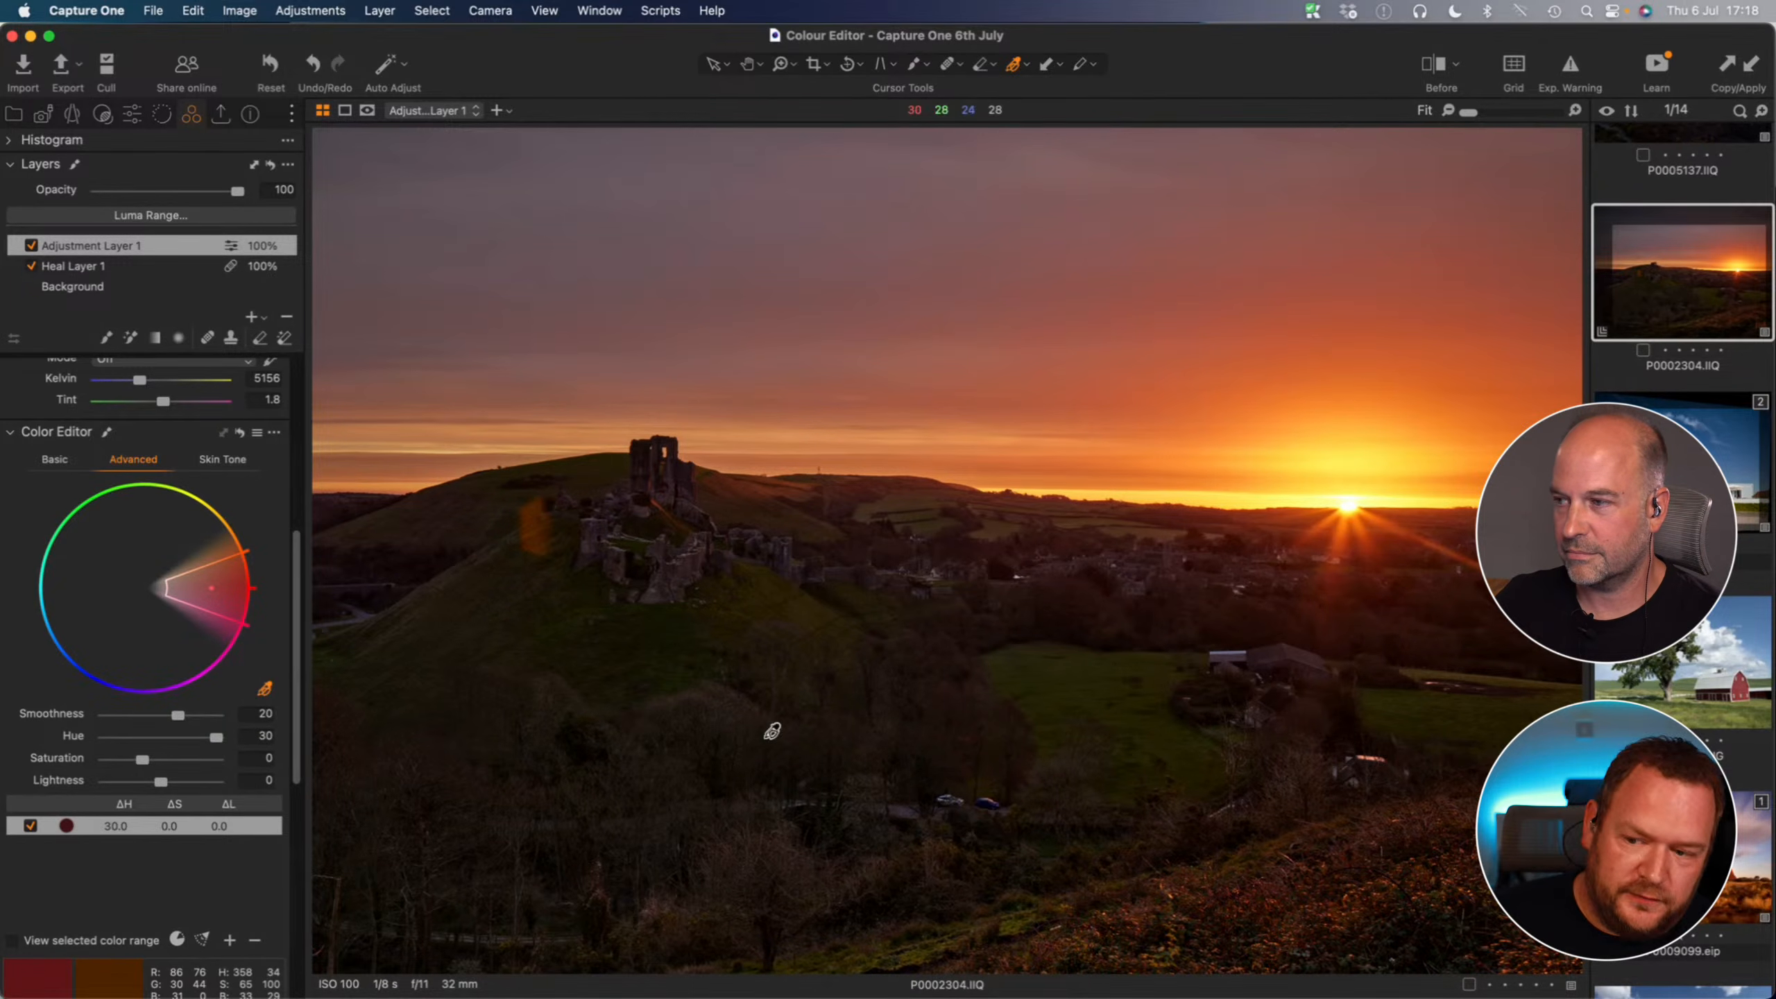
- Add a second adjustment layer and brush its mask over the orange flare spot beside the castle
left_click(252, 316)
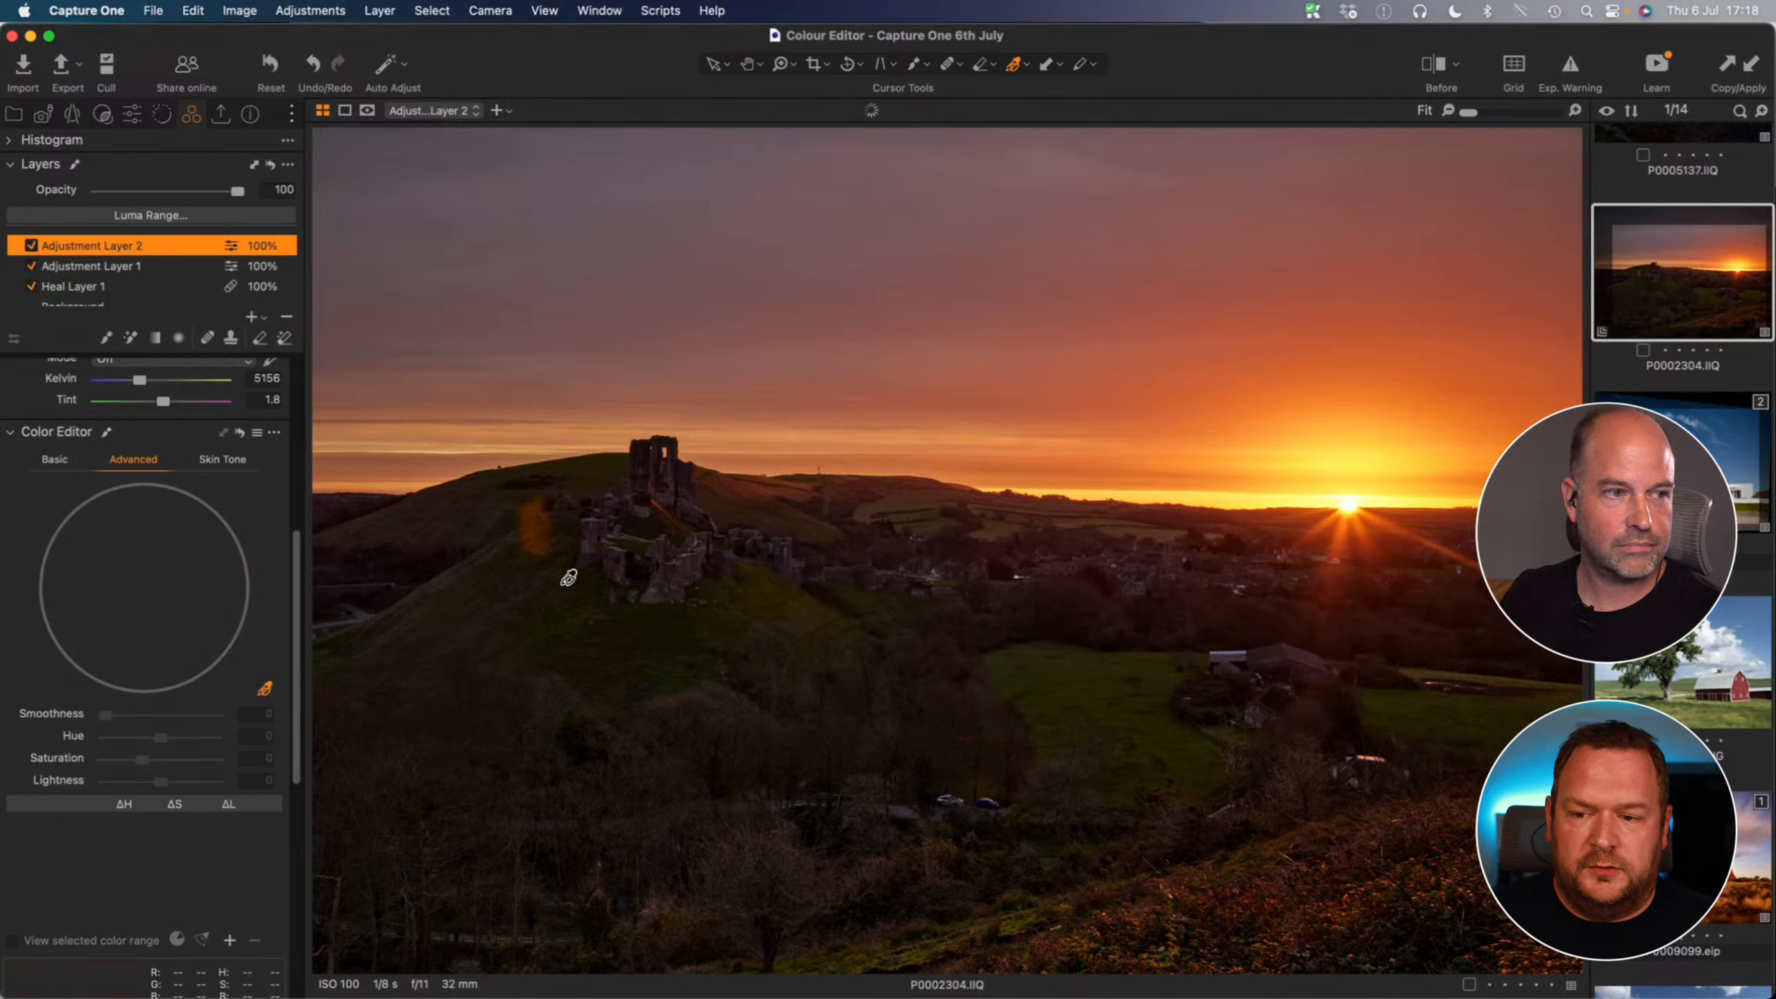
key("b")
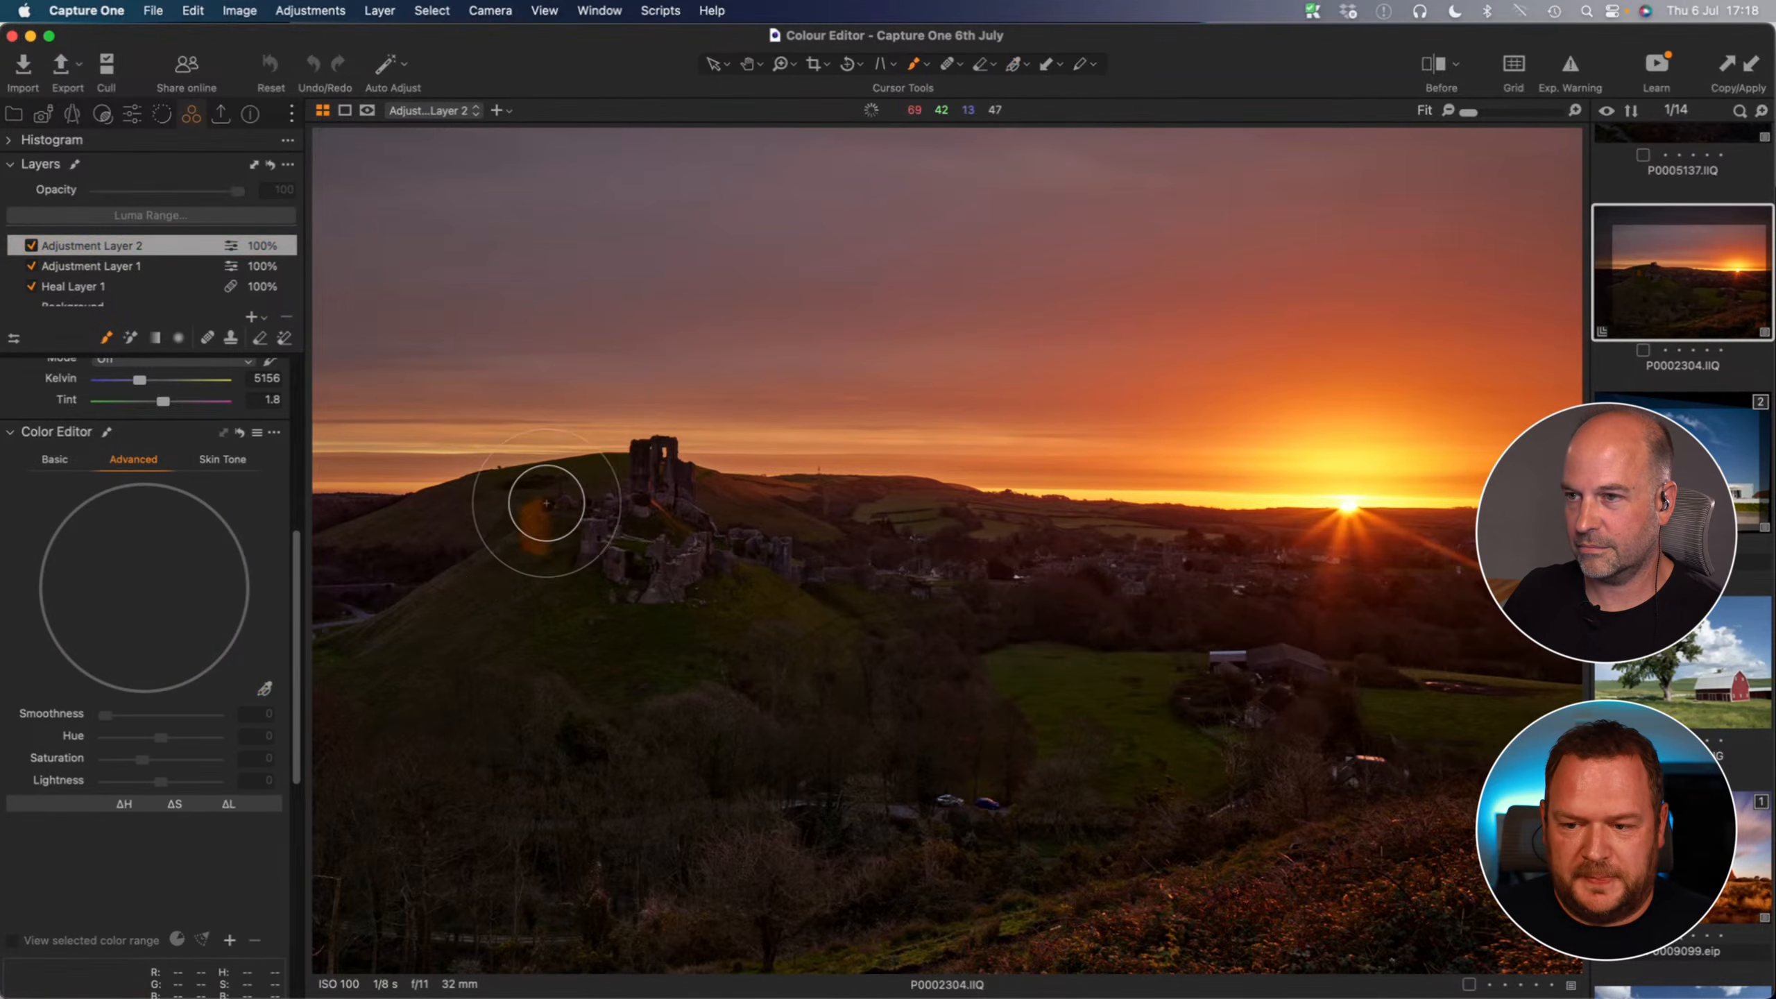
left_click_drag(491, 599, 559, 517)
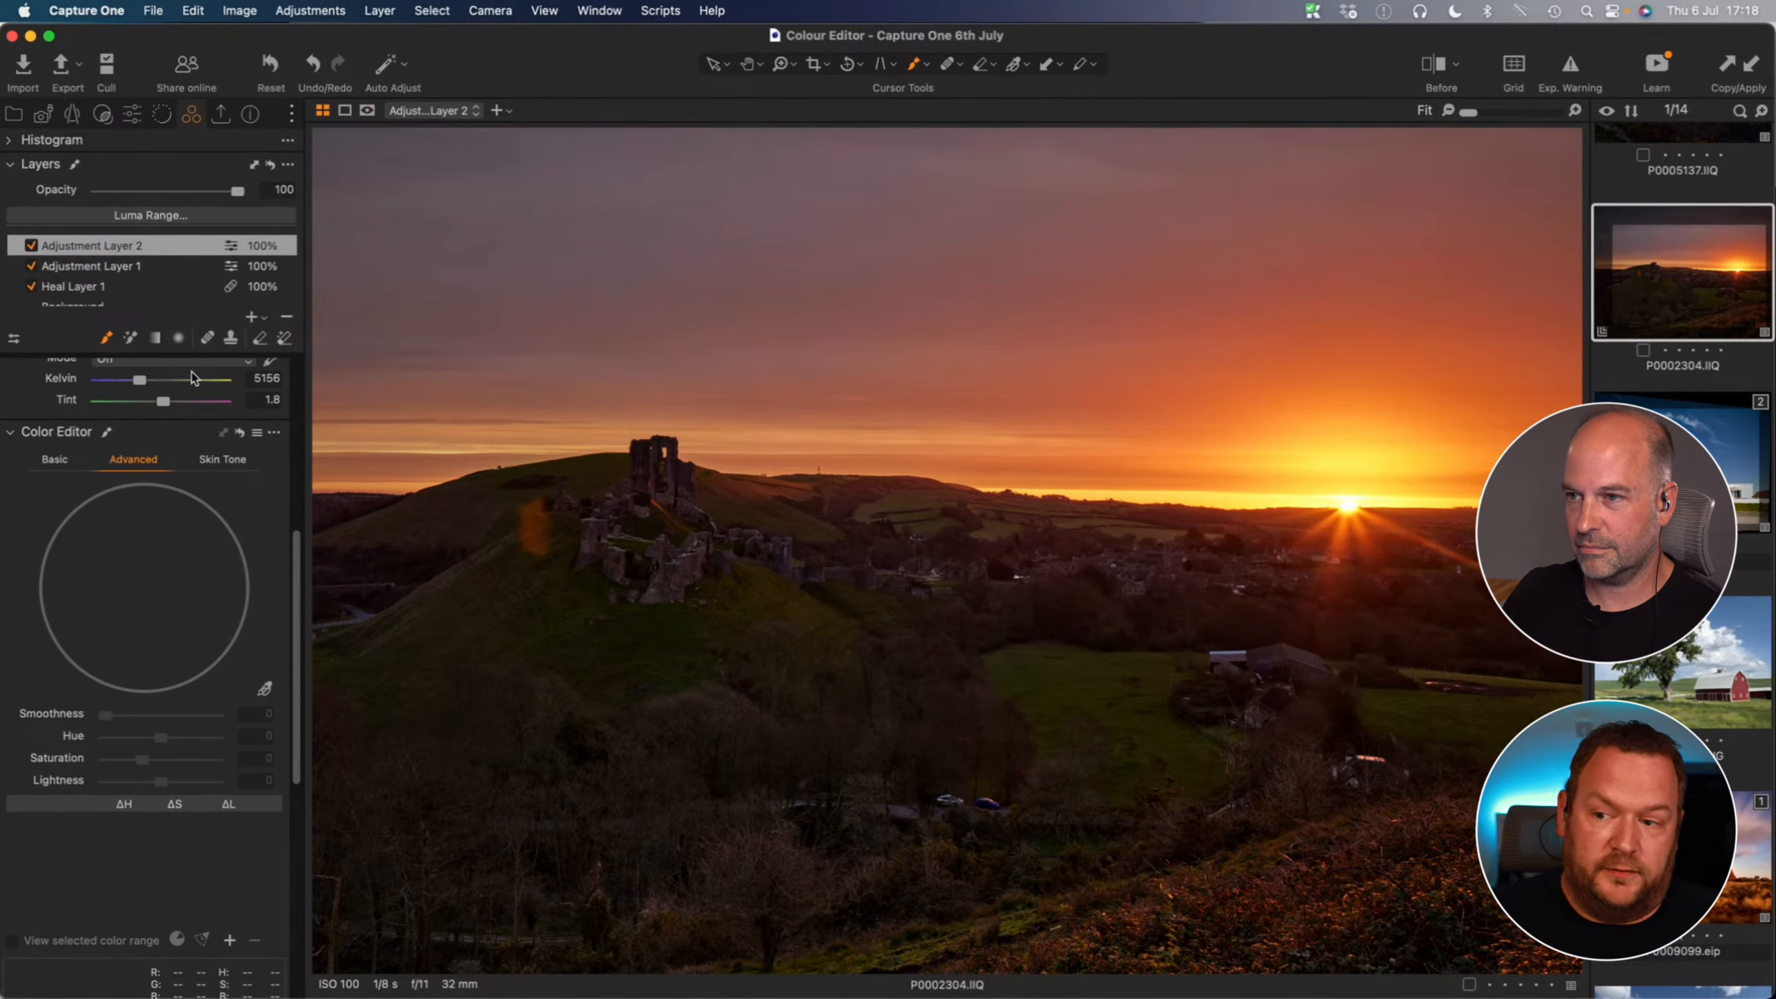
- Sample the orange flare spot as an Advanced color range on the second layer and shift its Hue to 27.6
left_click(266, 693)
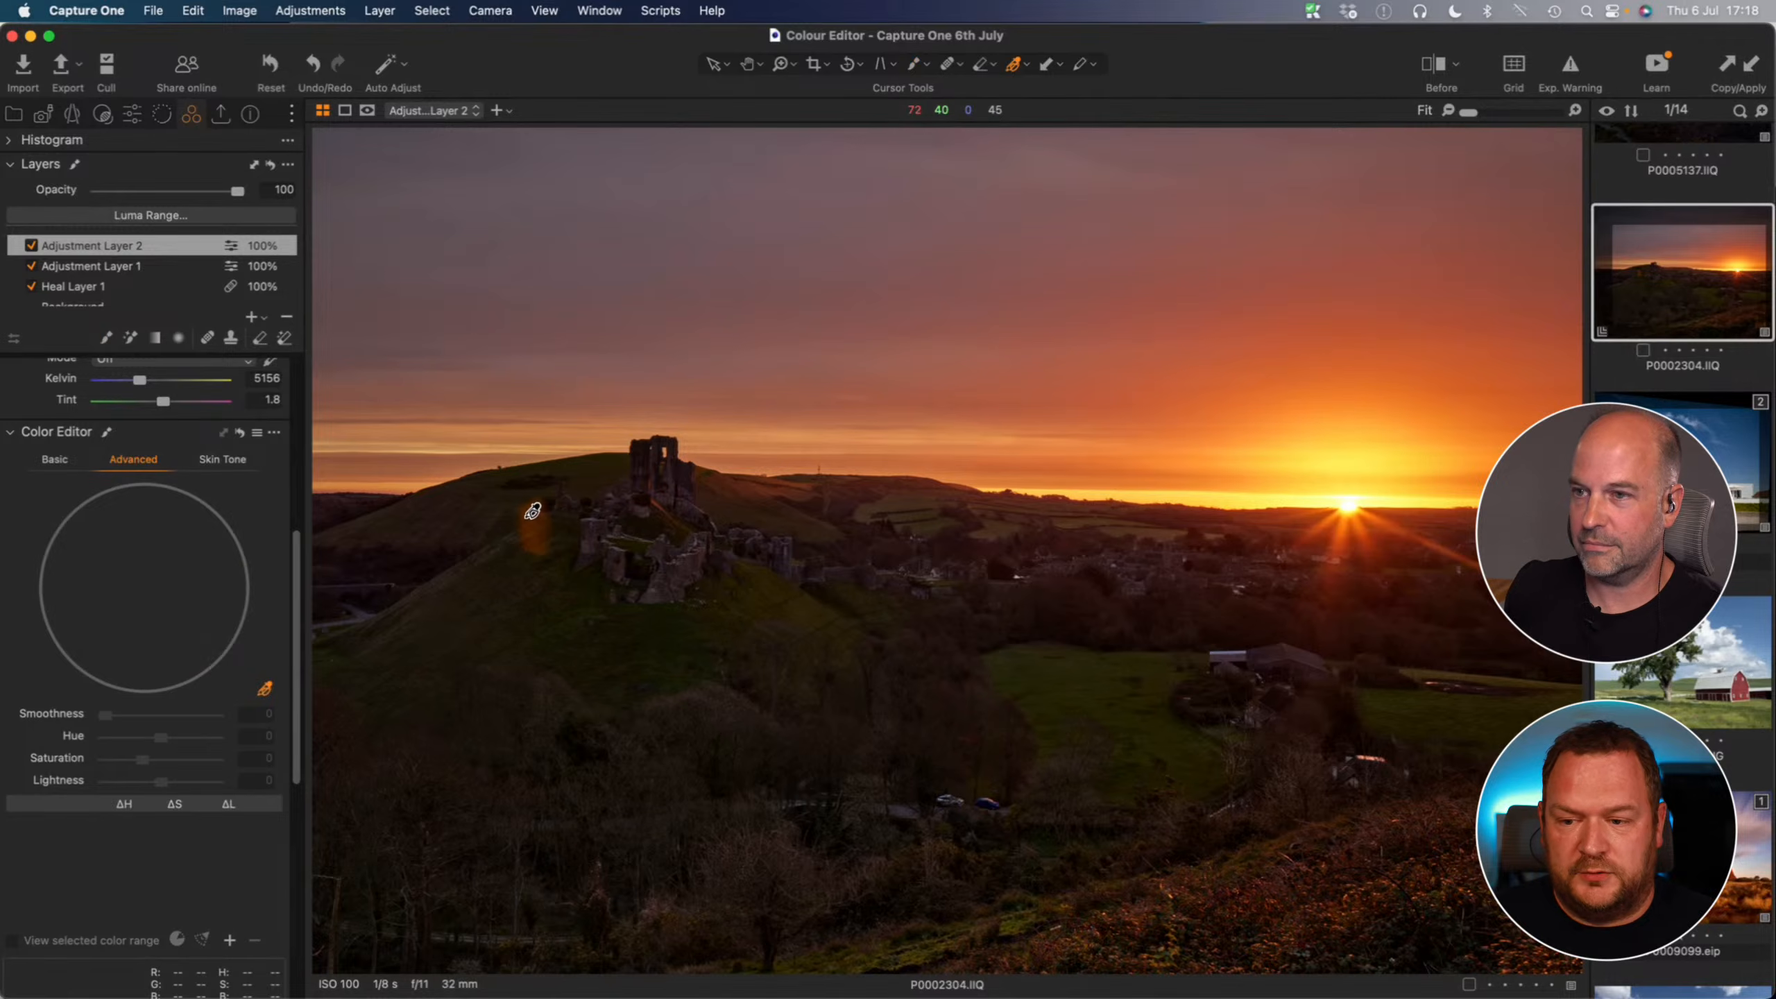
left_click(525, 517)
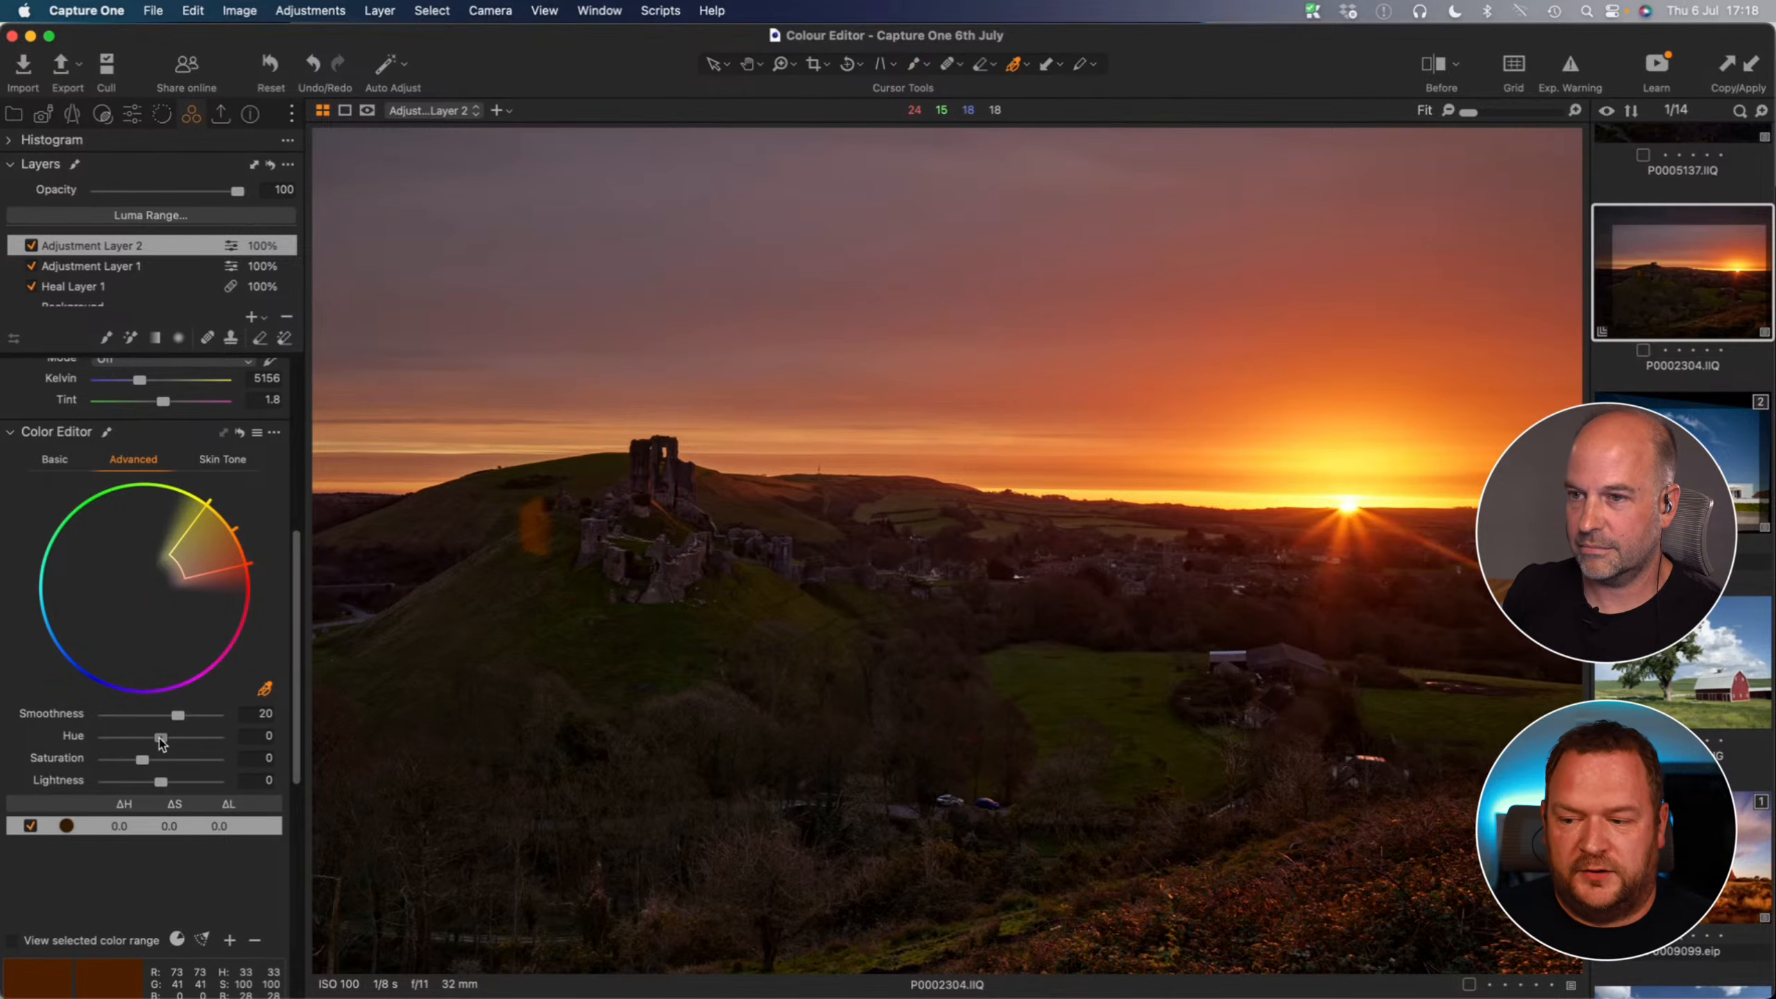
left_click_drag(161, 738, 211, 740)
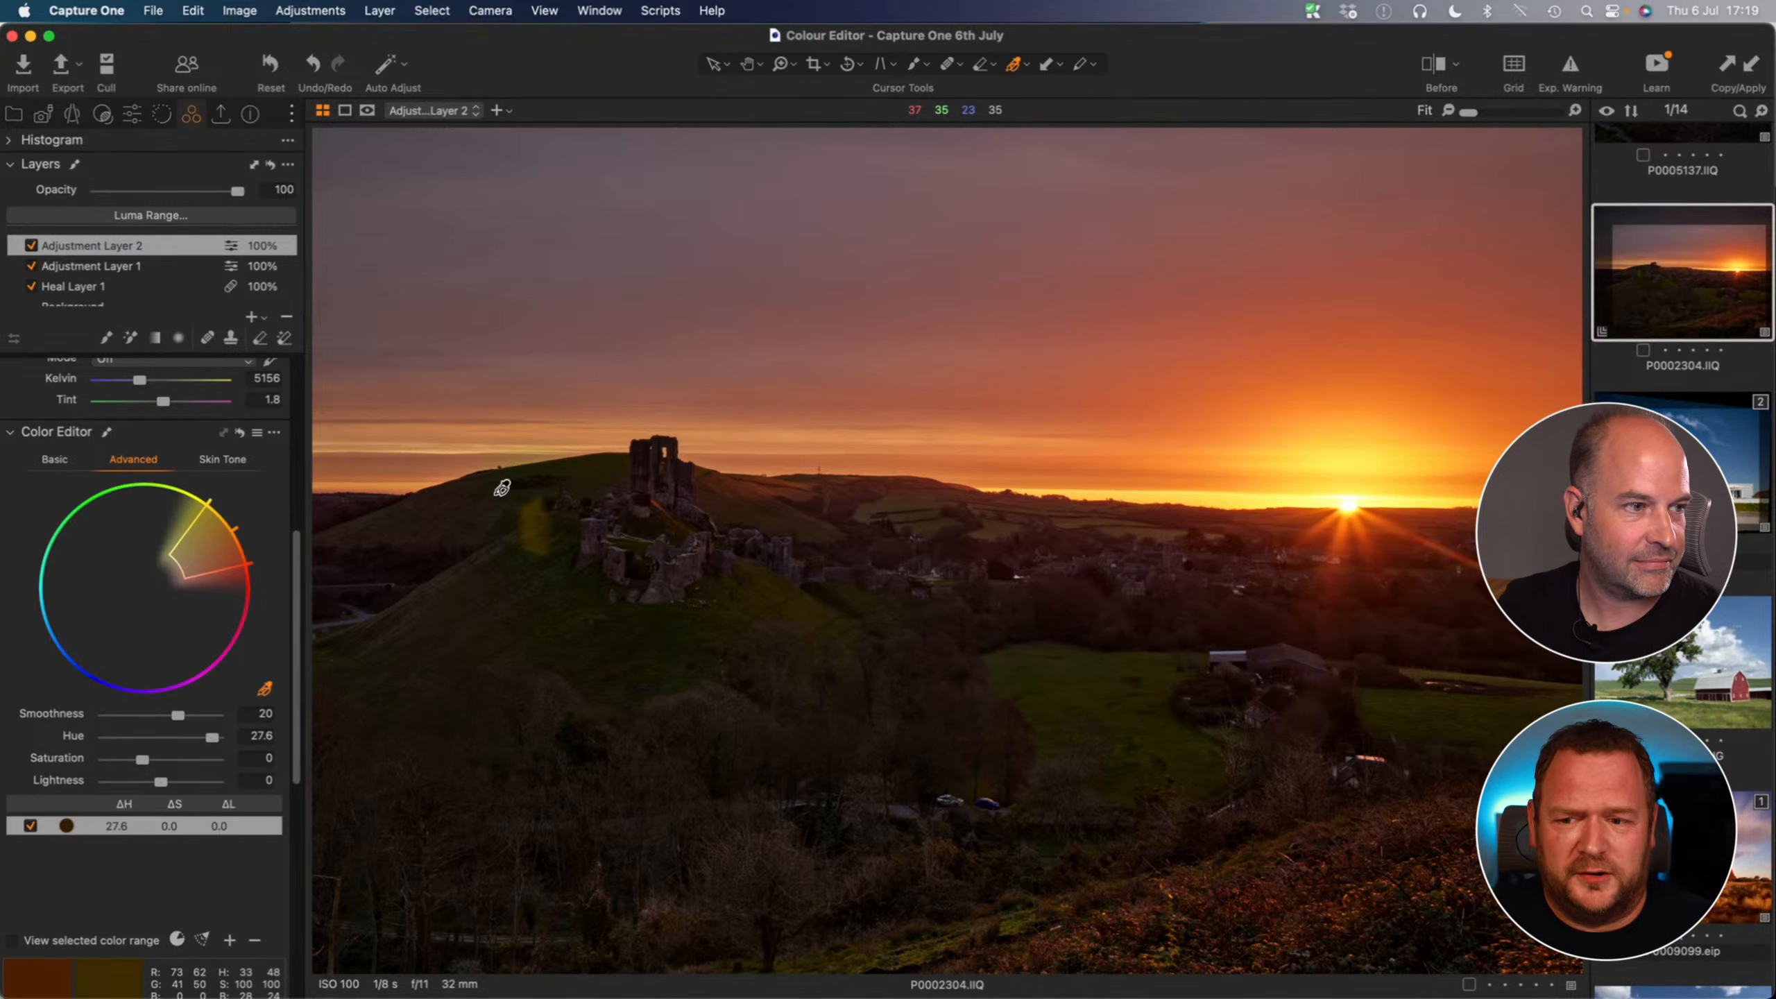
- Sample the golden sky just above the sun as the Skin Tone color on the Background layer
scroll(94, 288, "down", 1)
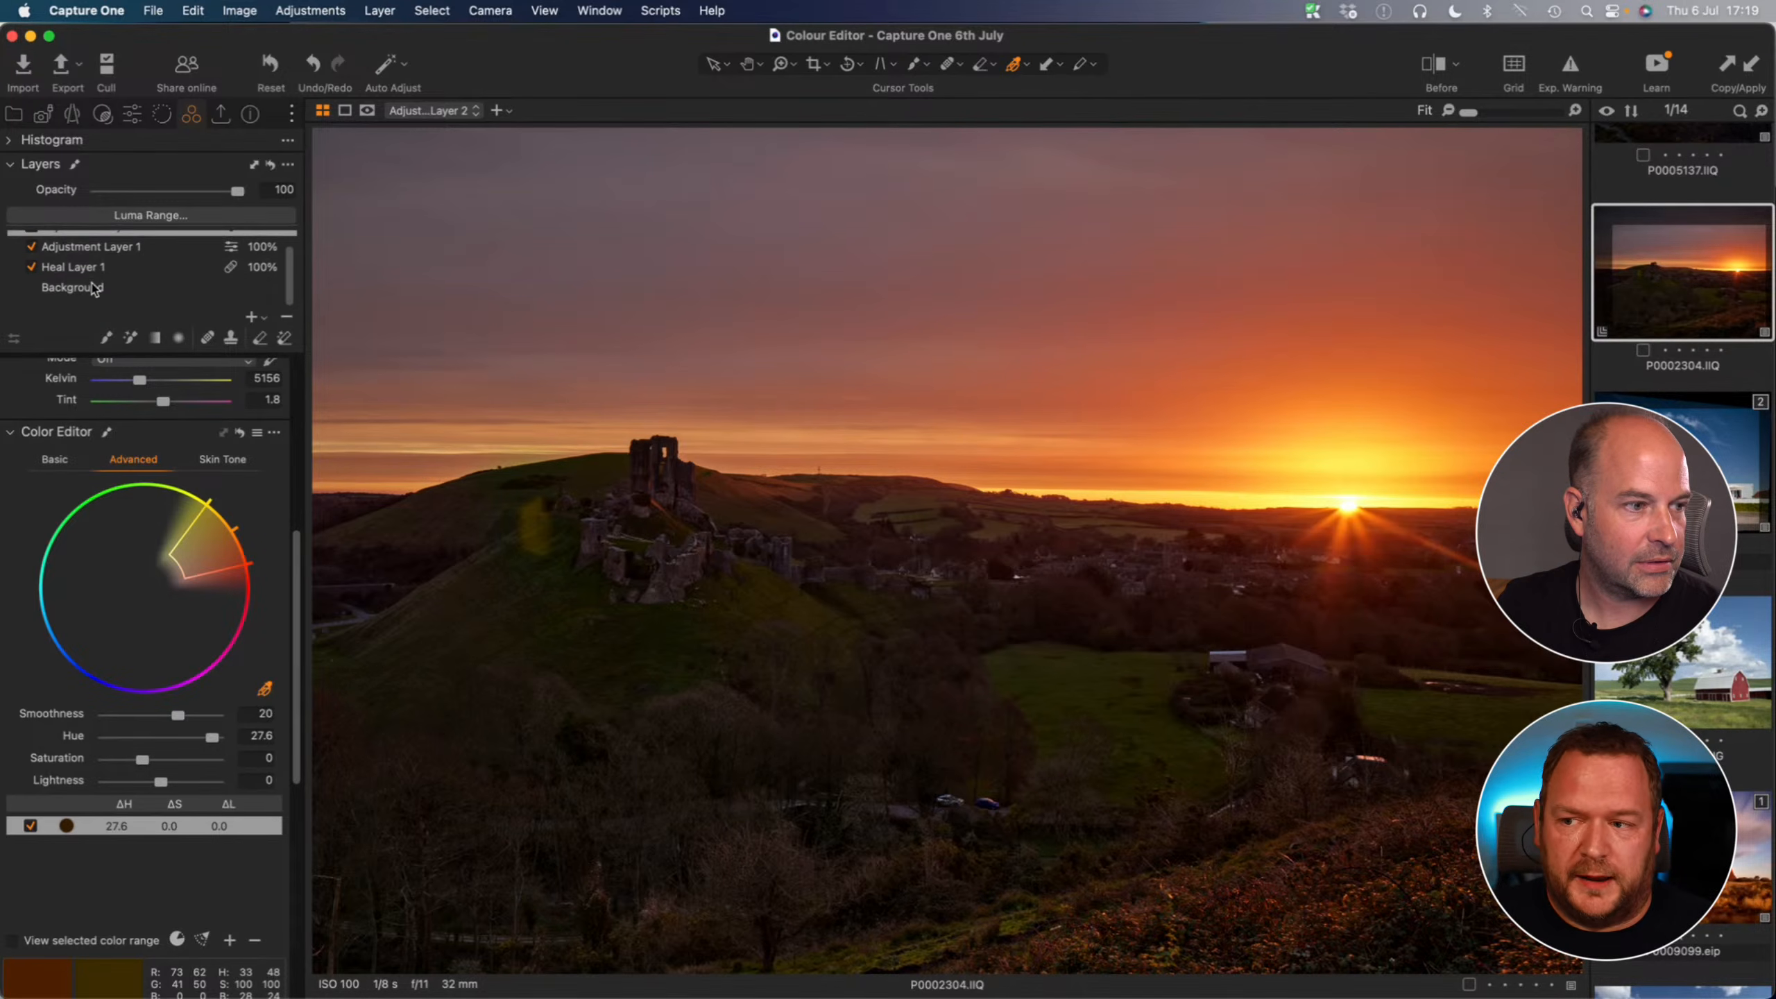
left_click(95, 288)
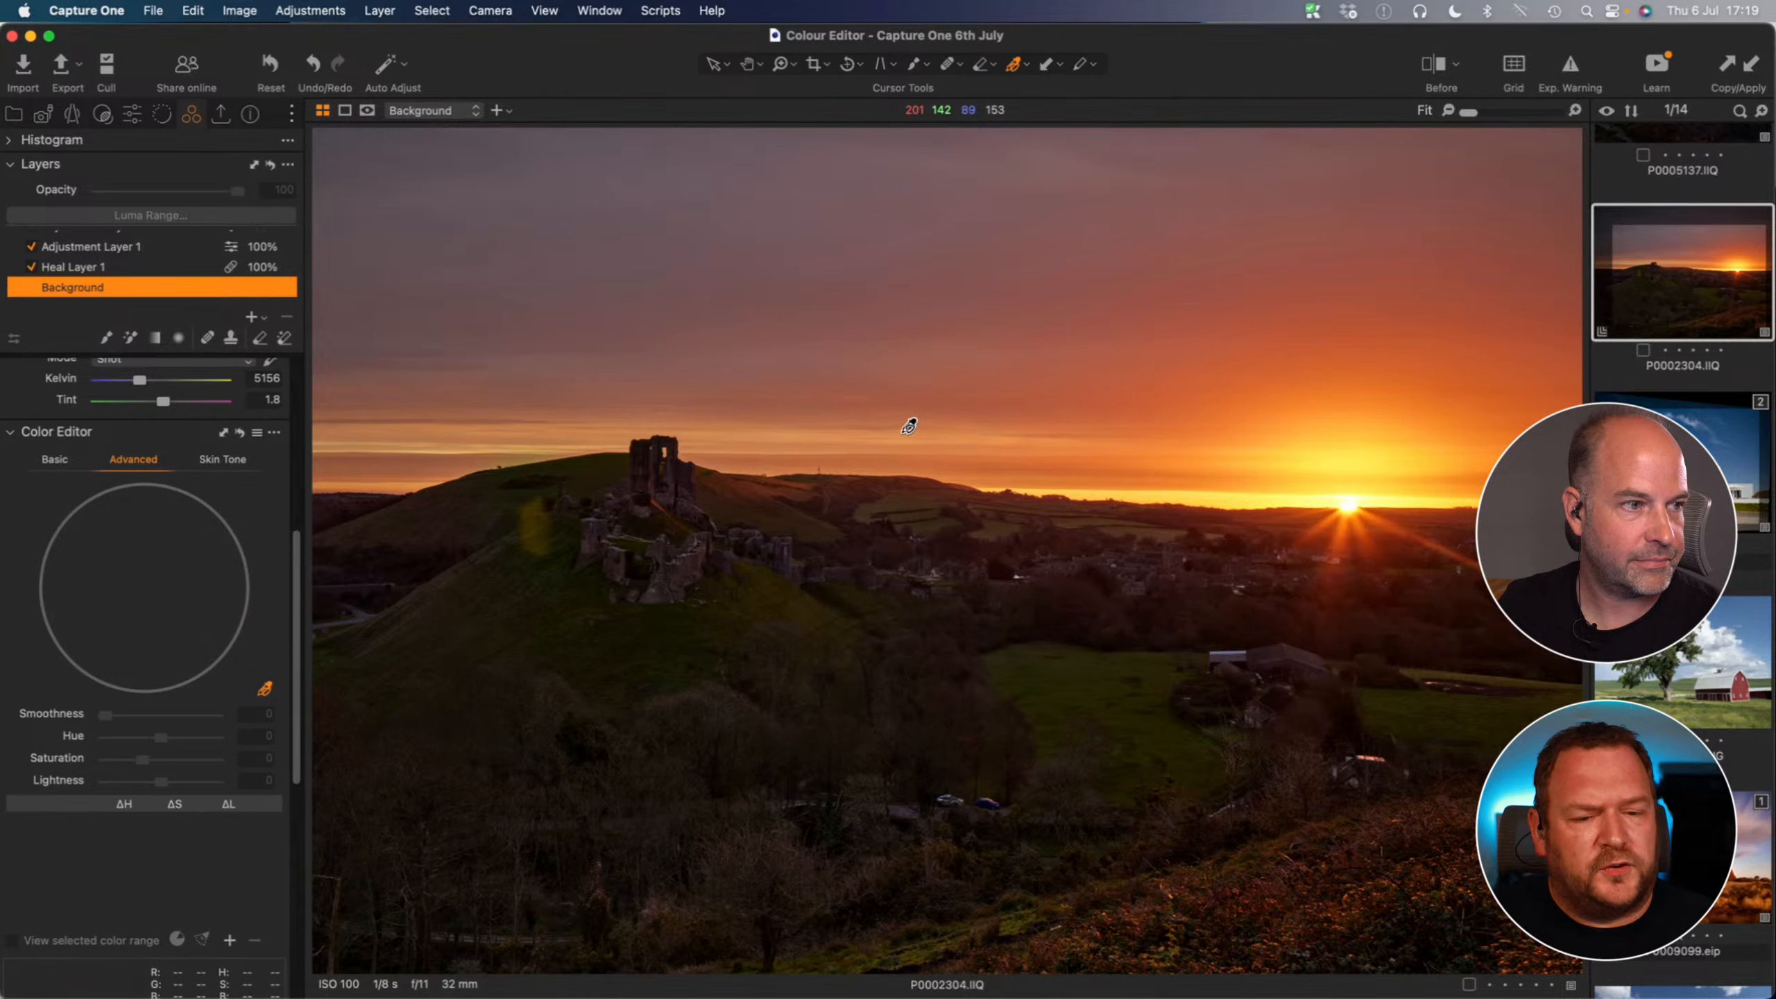
left_click(231, 459)
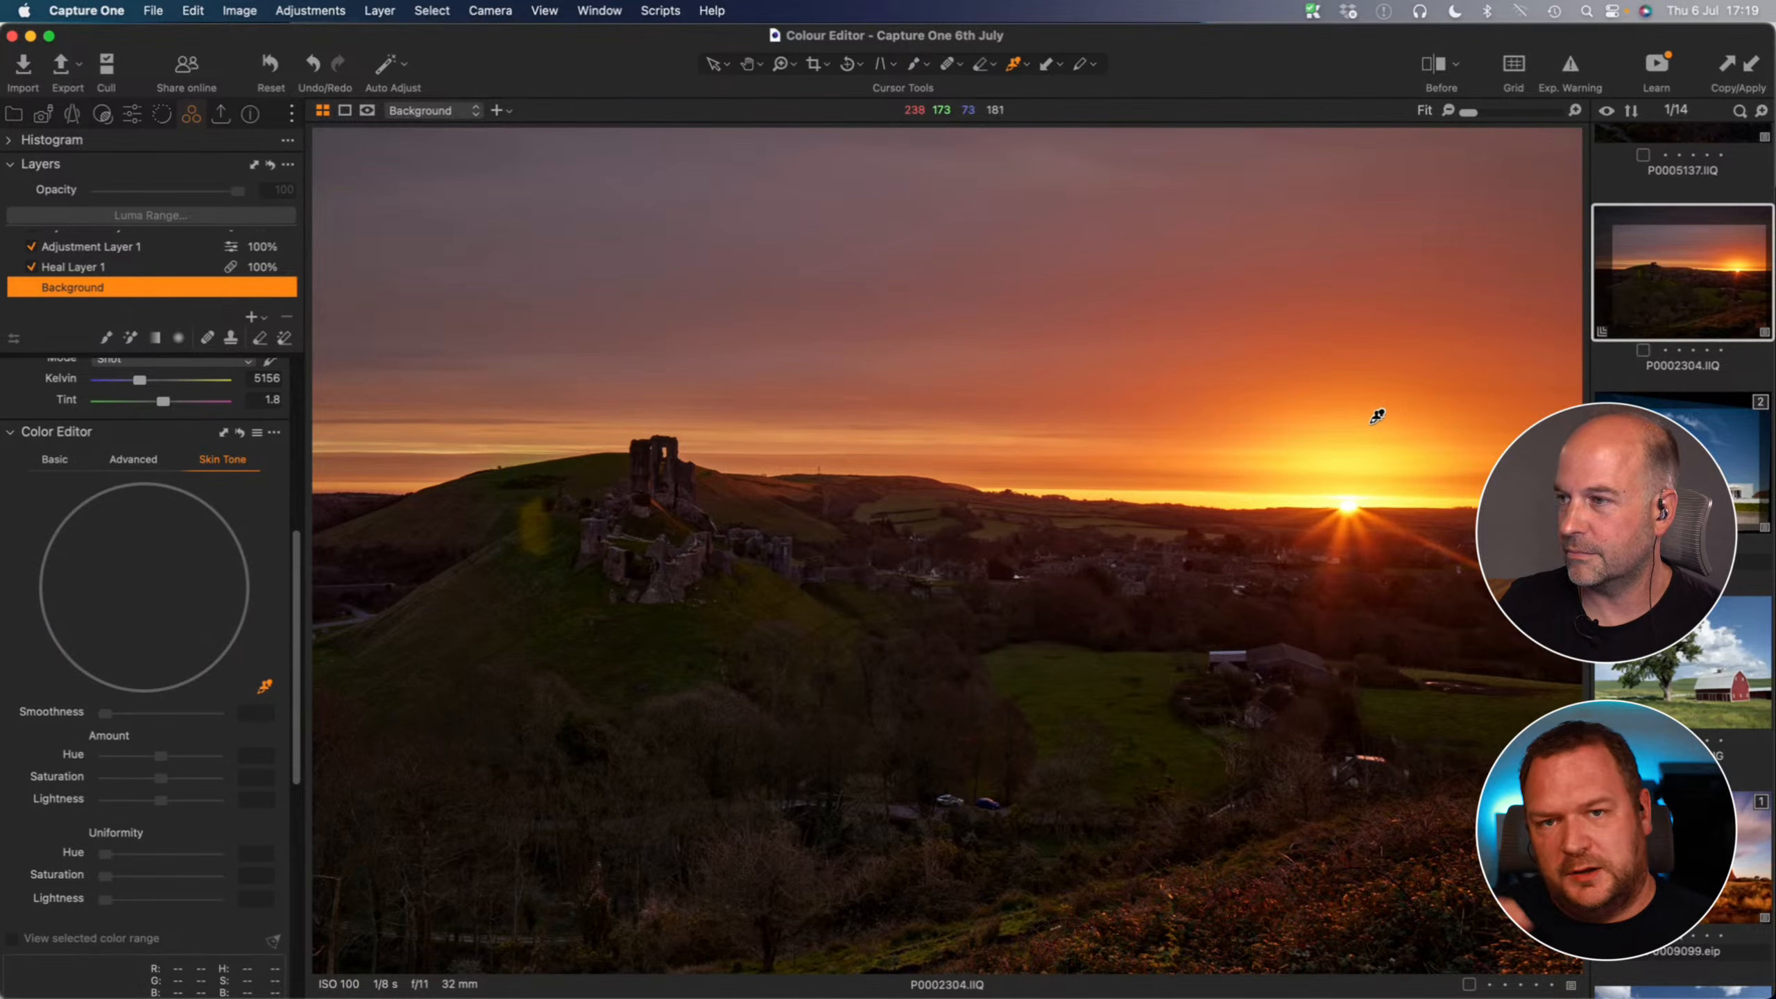
left_click(1371, 405)
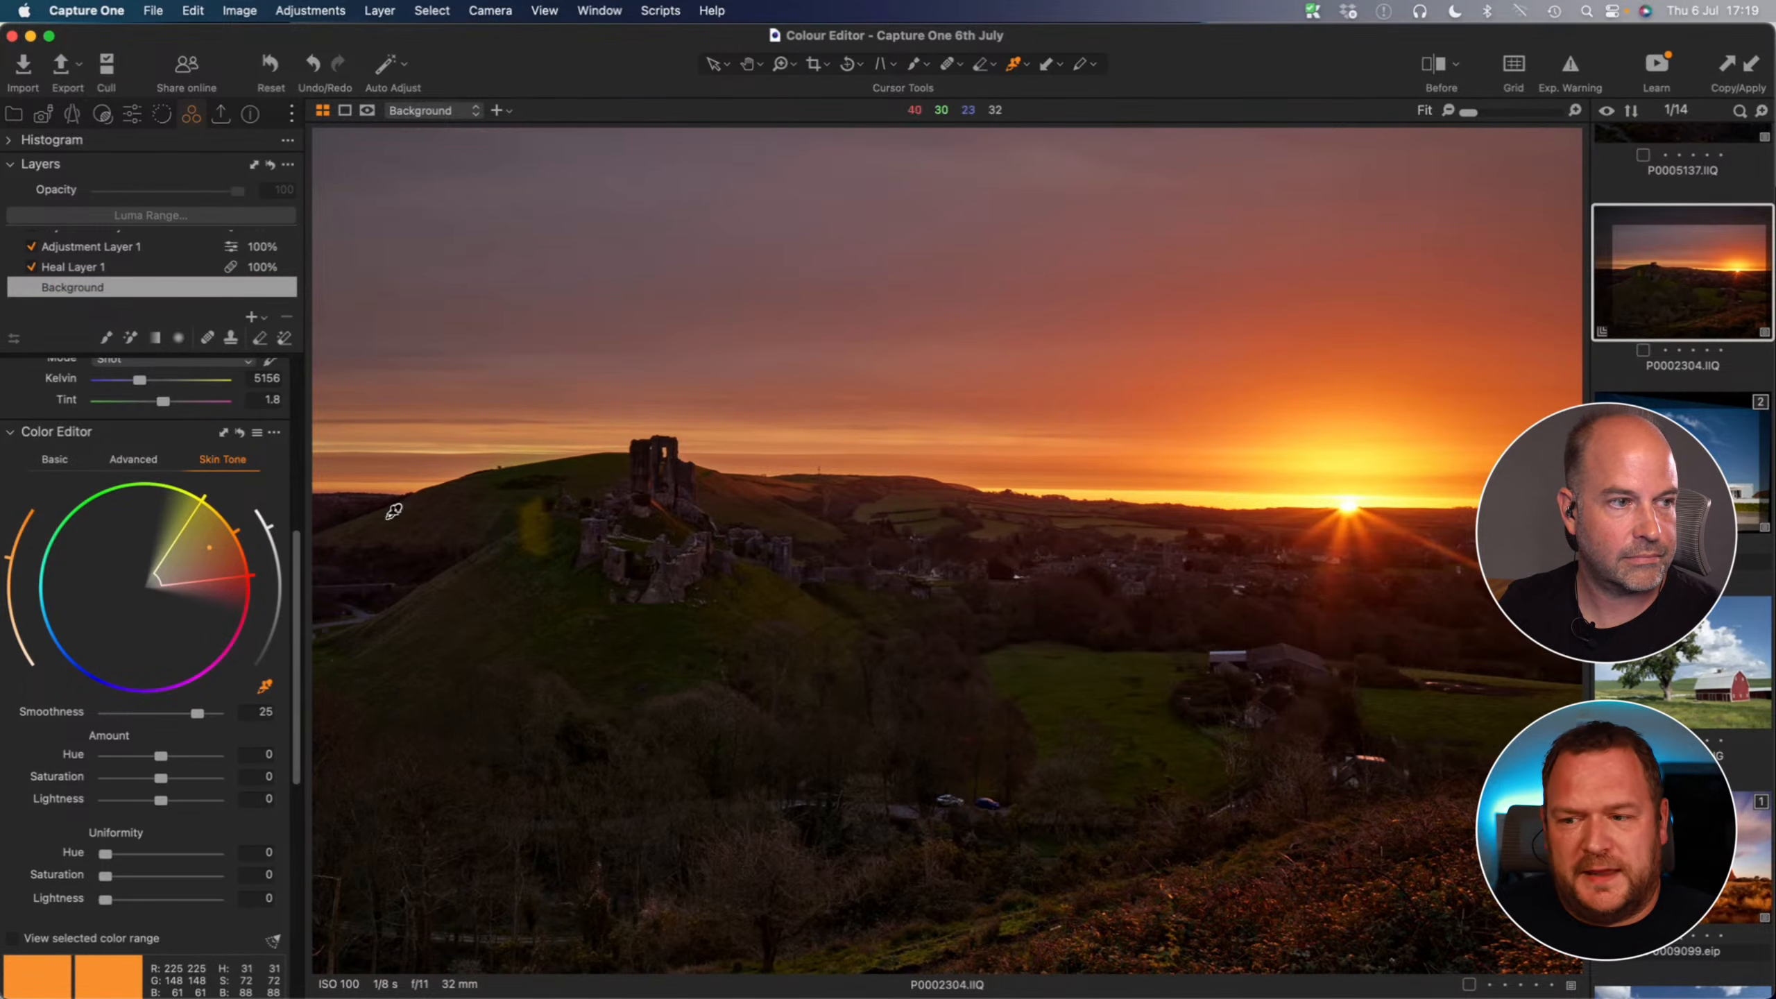
scroll(213, 546, "down", 2)
scroll(213, 553, "down", 4)
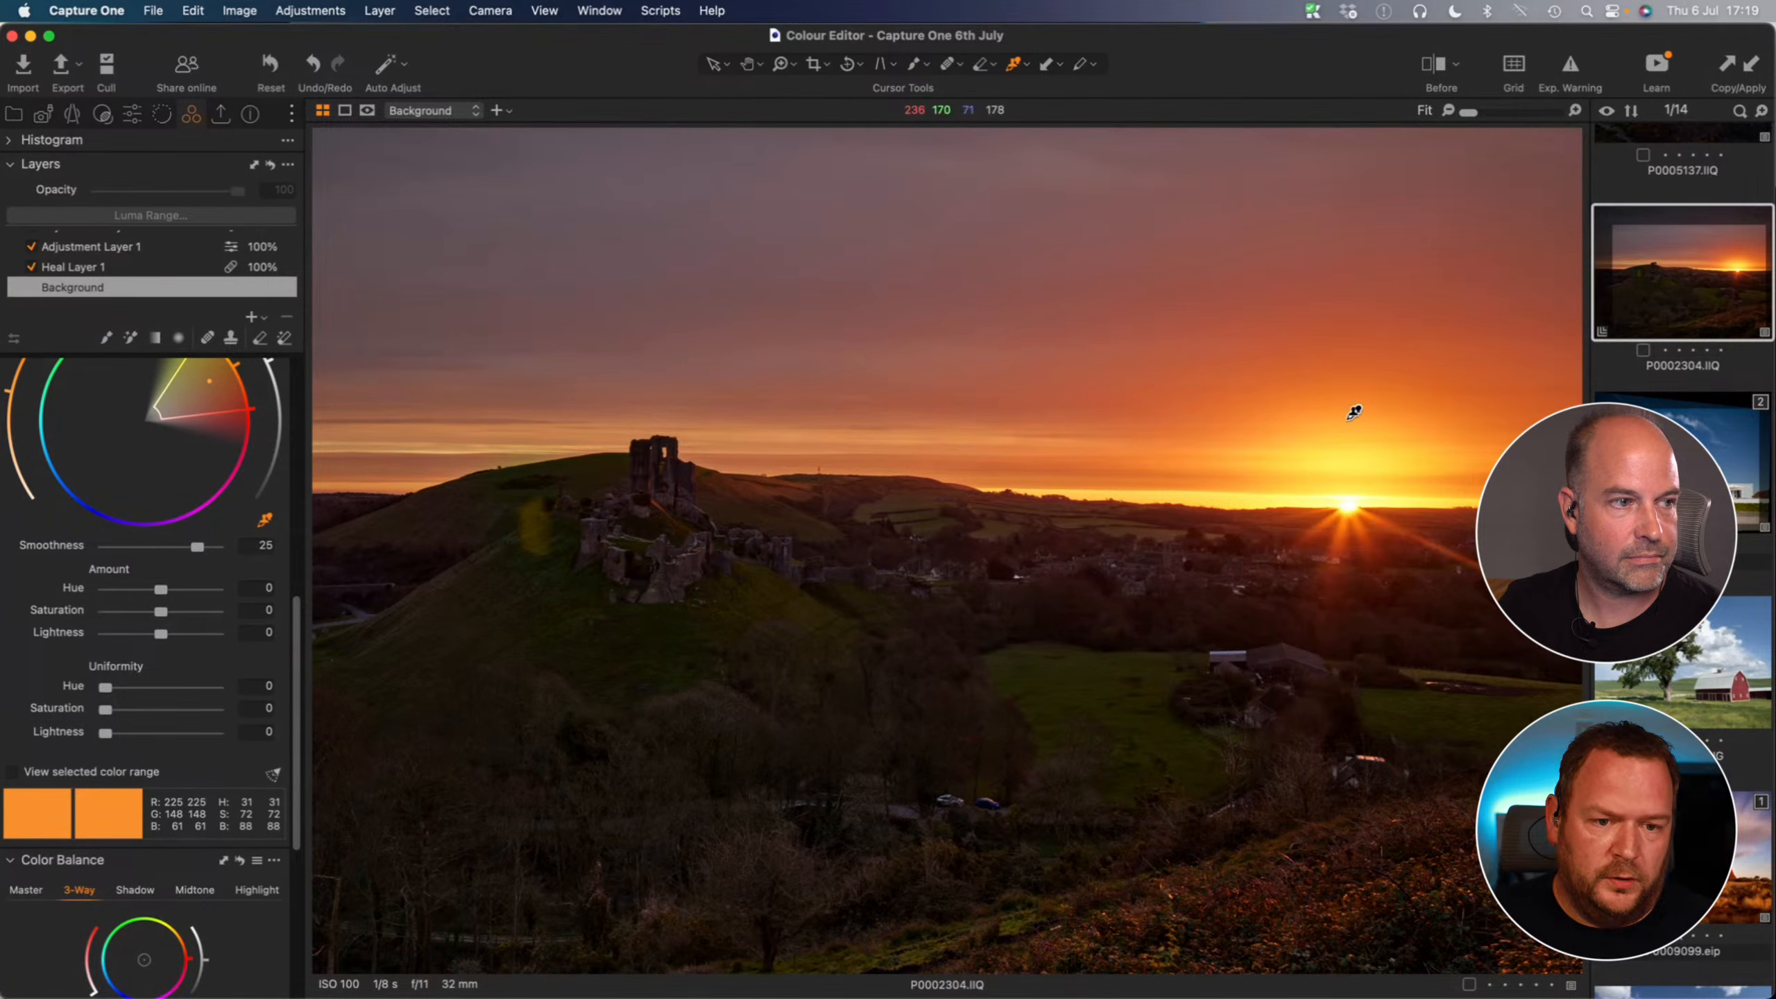
left_click(1355, 411)
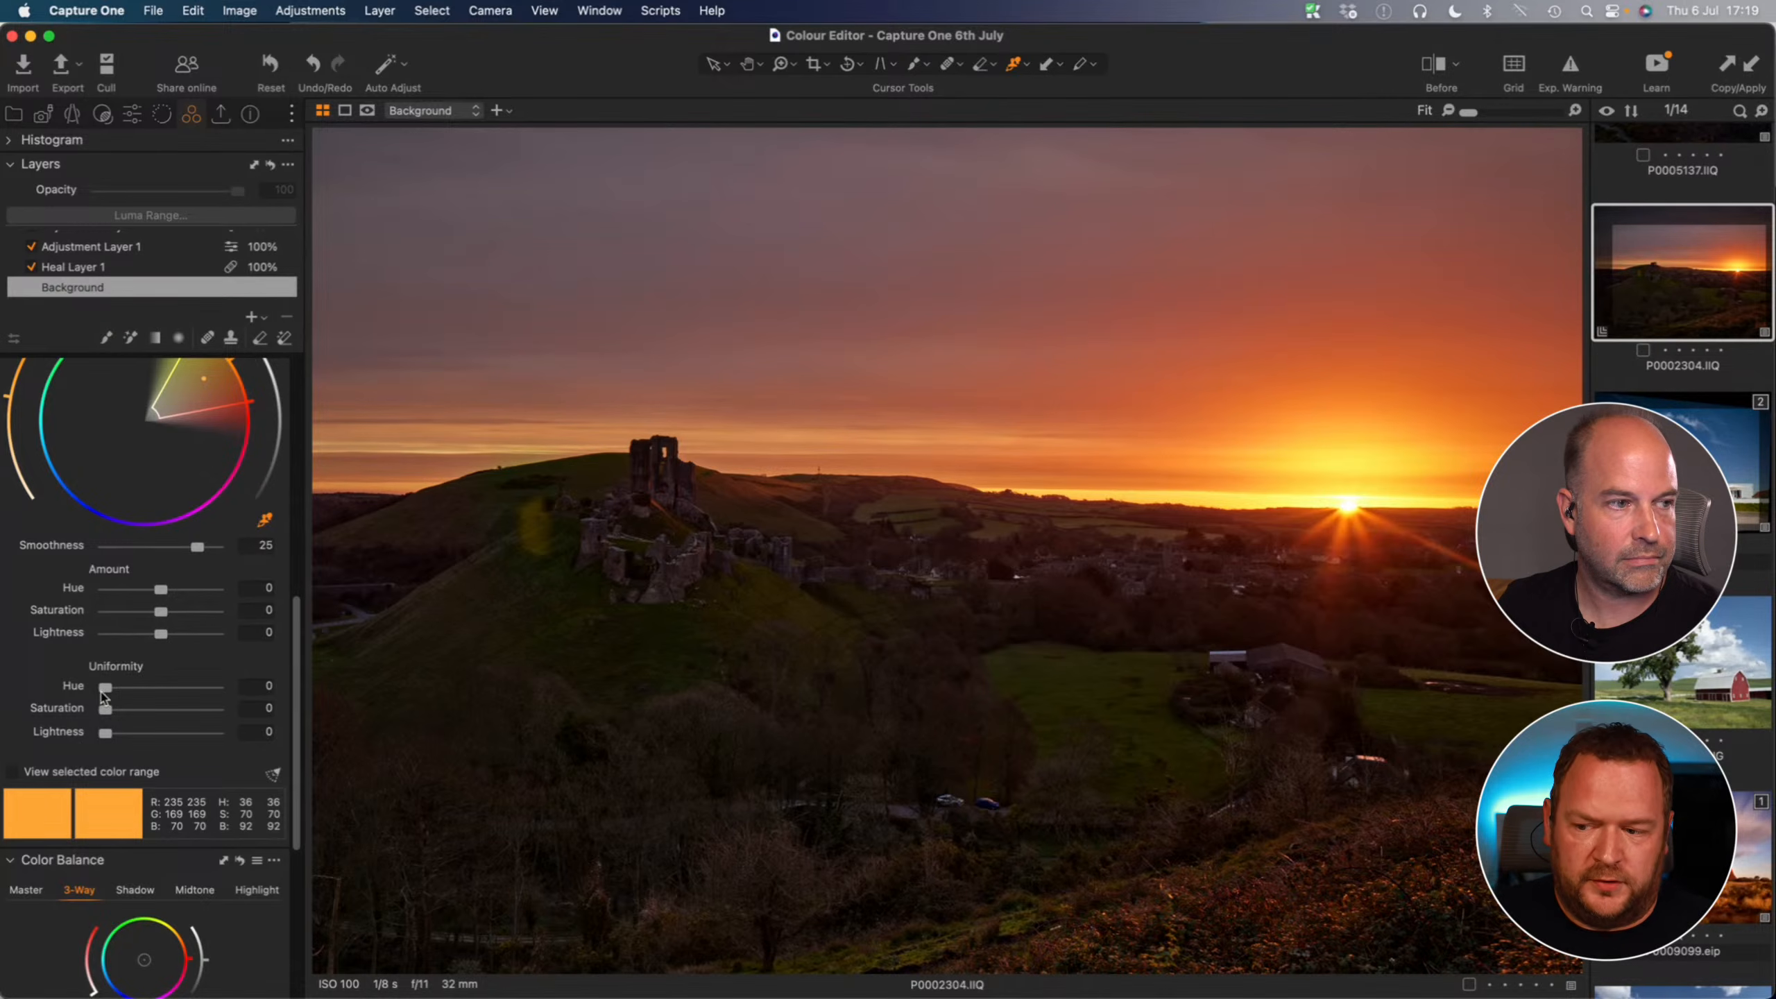
- Set the sunset's Skin Tone Uniformity to Hue 96.7, Saturation 84.5 and Lightness 20
left_click_drag(105, 687, 210, 693)
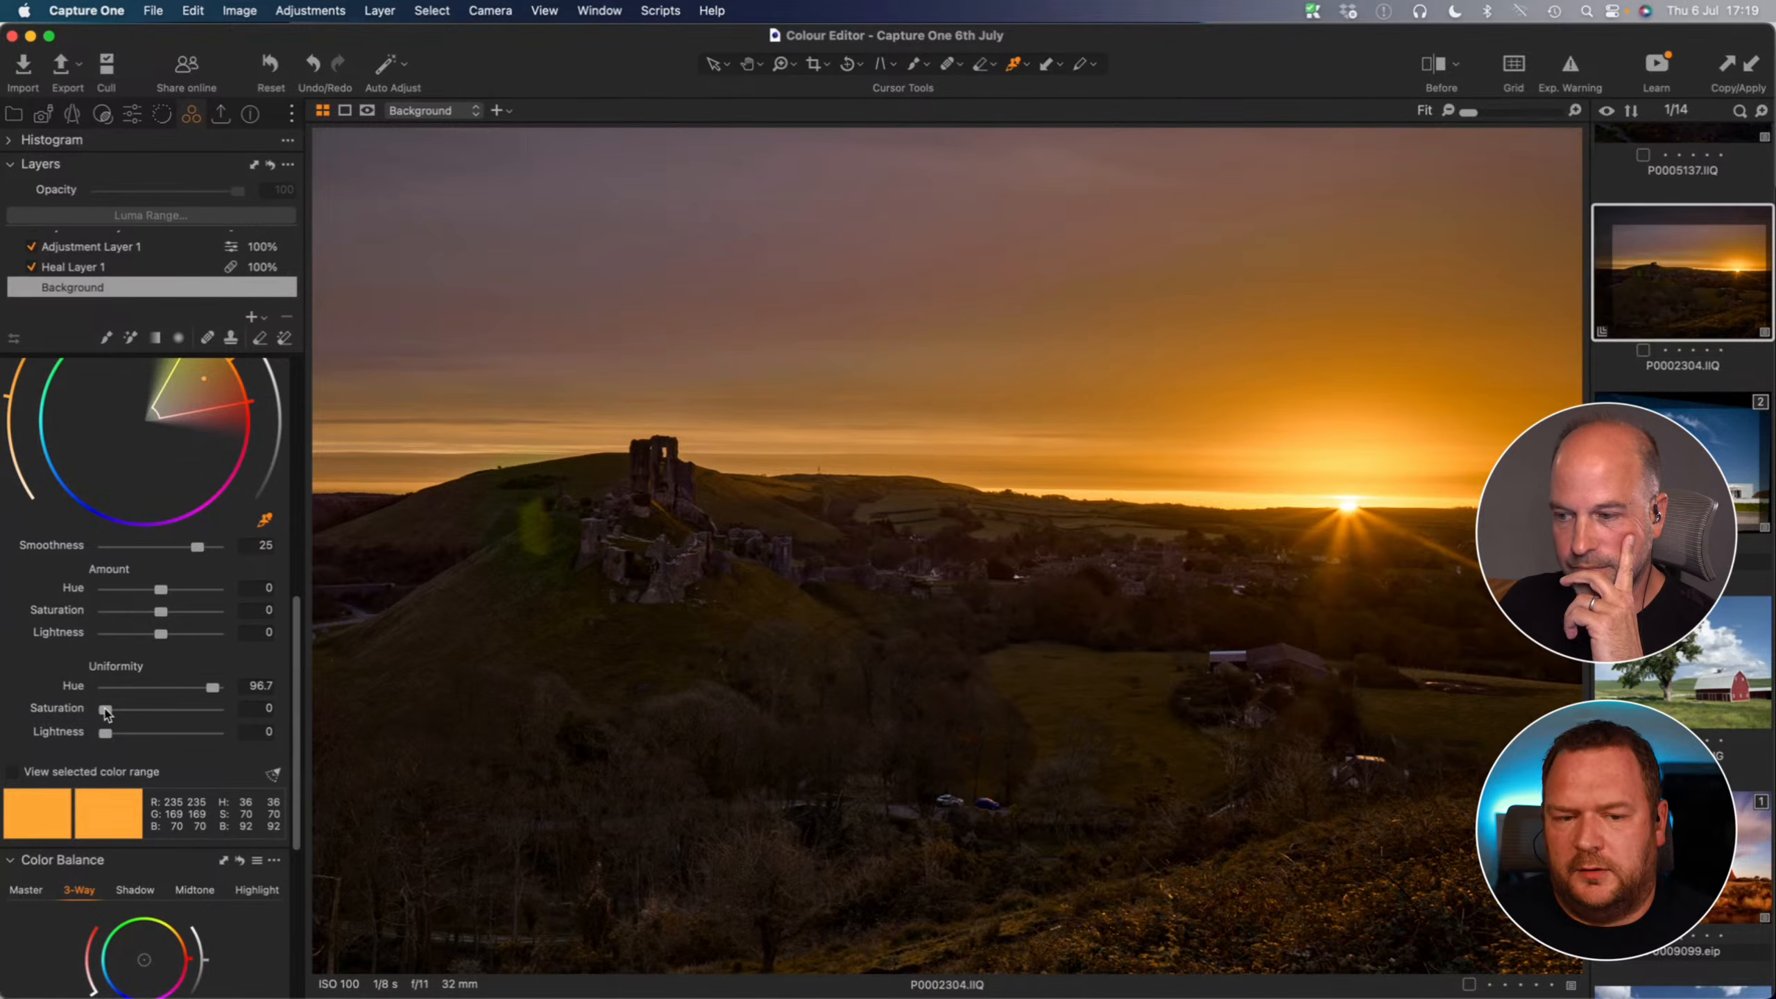
left_click_drag(106, 711, 199, 712)
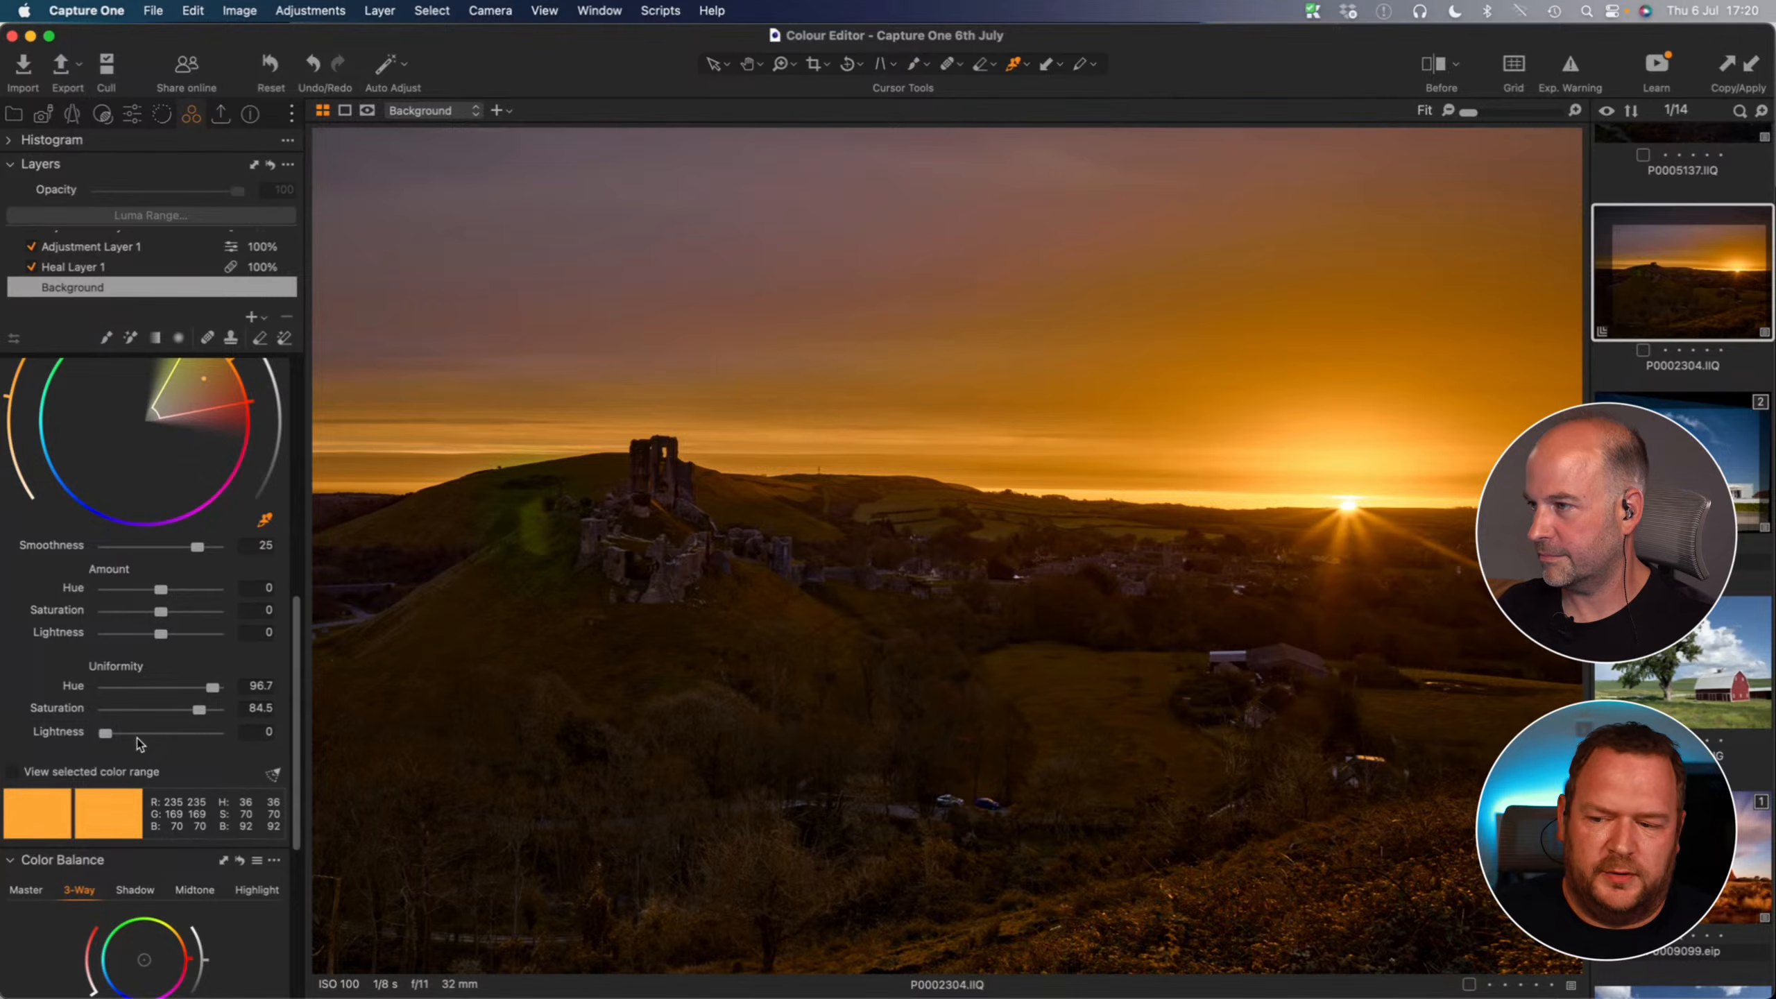
mouse_move(106, 734)
left_mouse_down()
mouse_move(216, 735)
mouse_move(129, 734)
left_mouse_up()
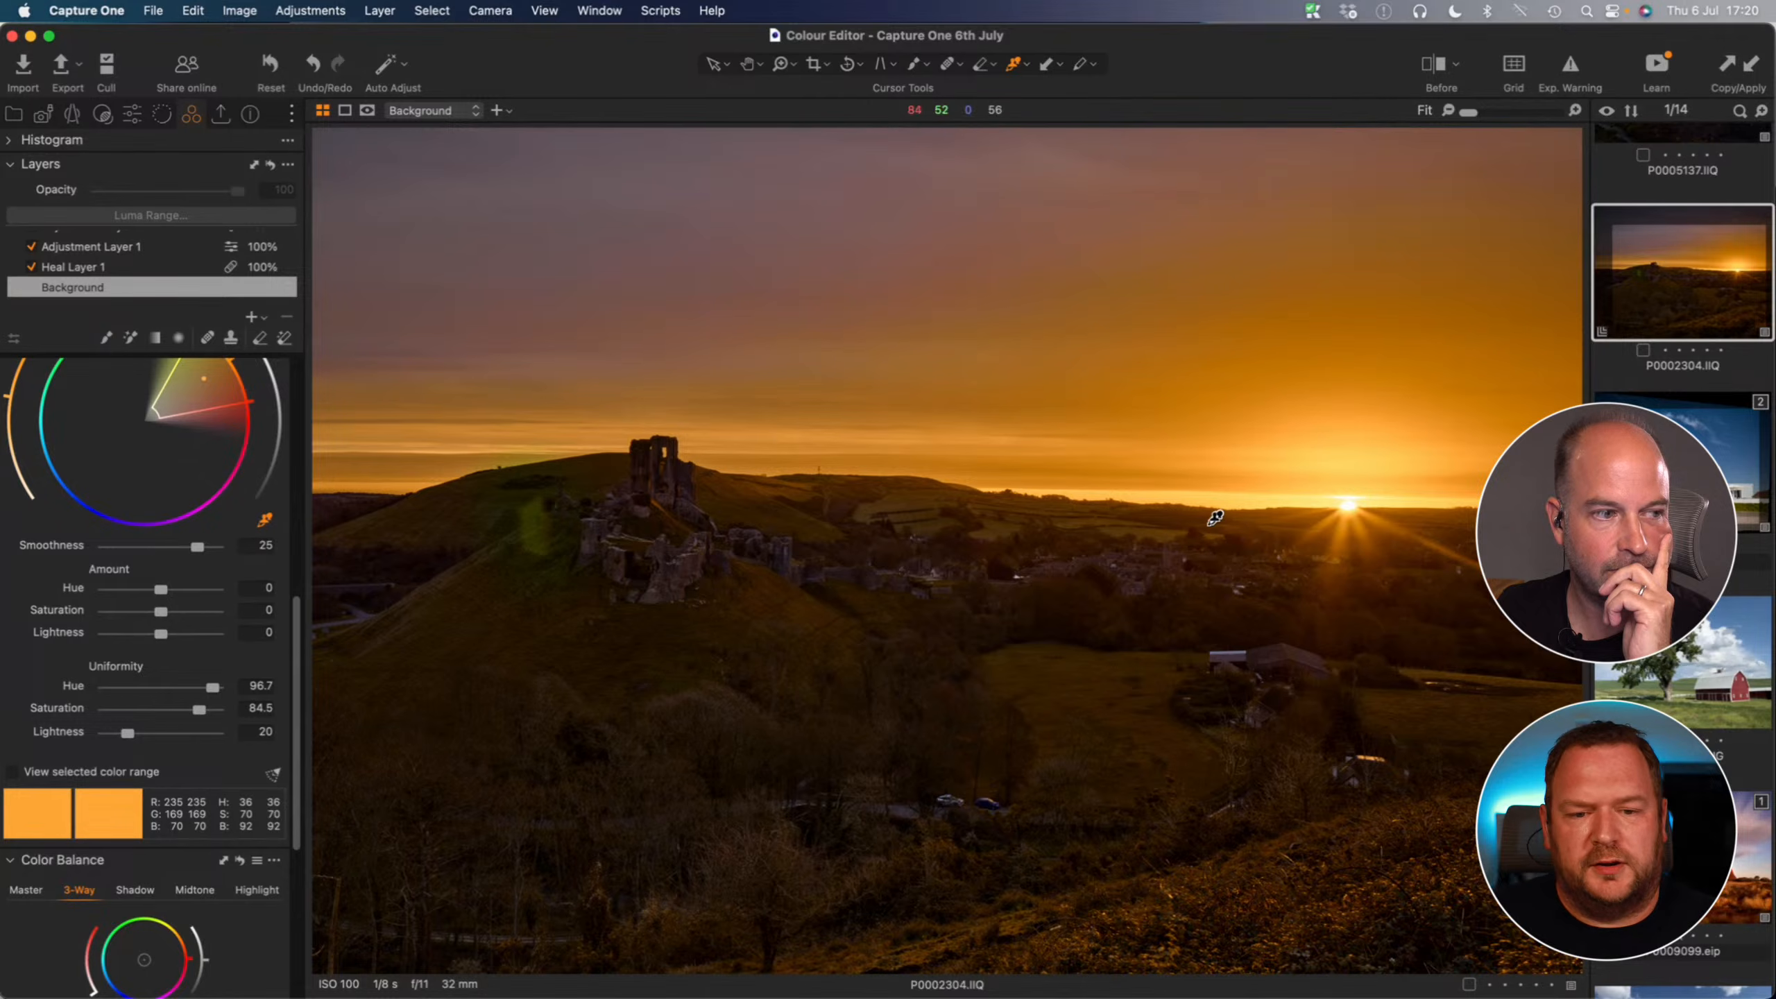
- Shift the Skin Tone target color toward a deeper orange and set the Amount to Hue 0.3, Saturation 5.8 and Lightness 1.1
scroll(185, 580, "up", 3)
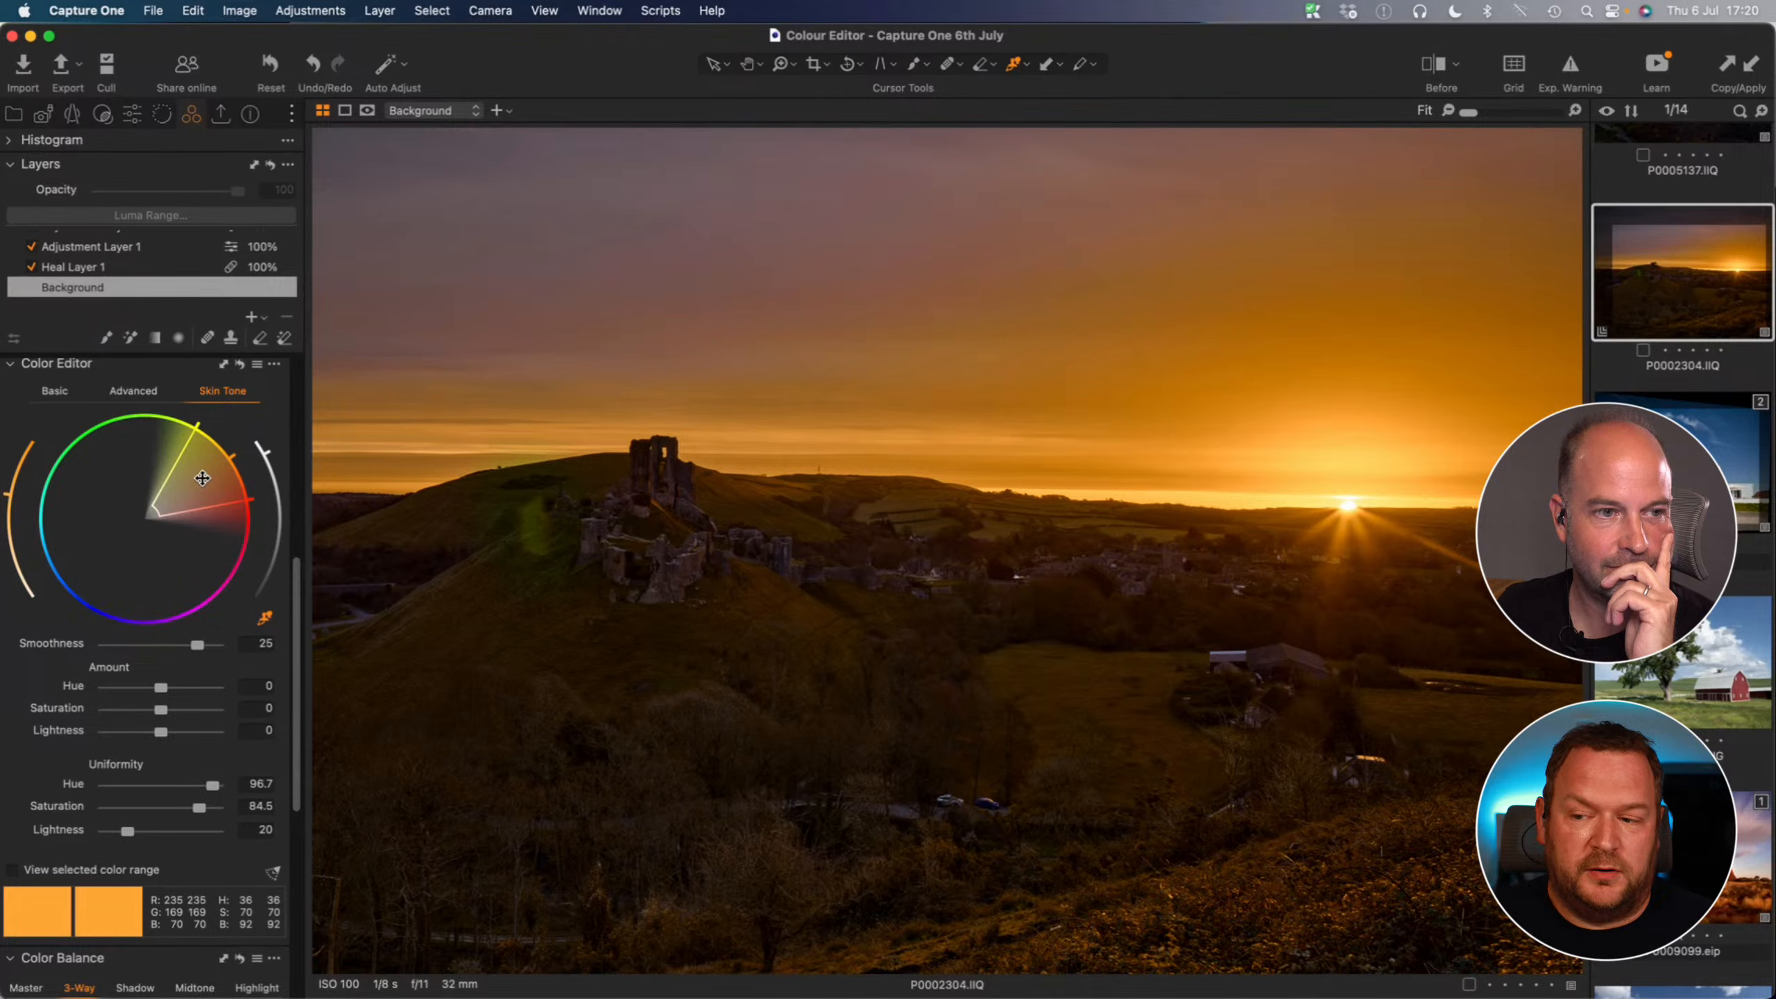
mouse_move(201, 477)
left_mouse_down()
mouse_move(218, 491)
mouse_move(175, 492)
mouse_move(213, 494)
mouse_move(192, 495)
mouse_move(213, 478)
left_mouse_up()
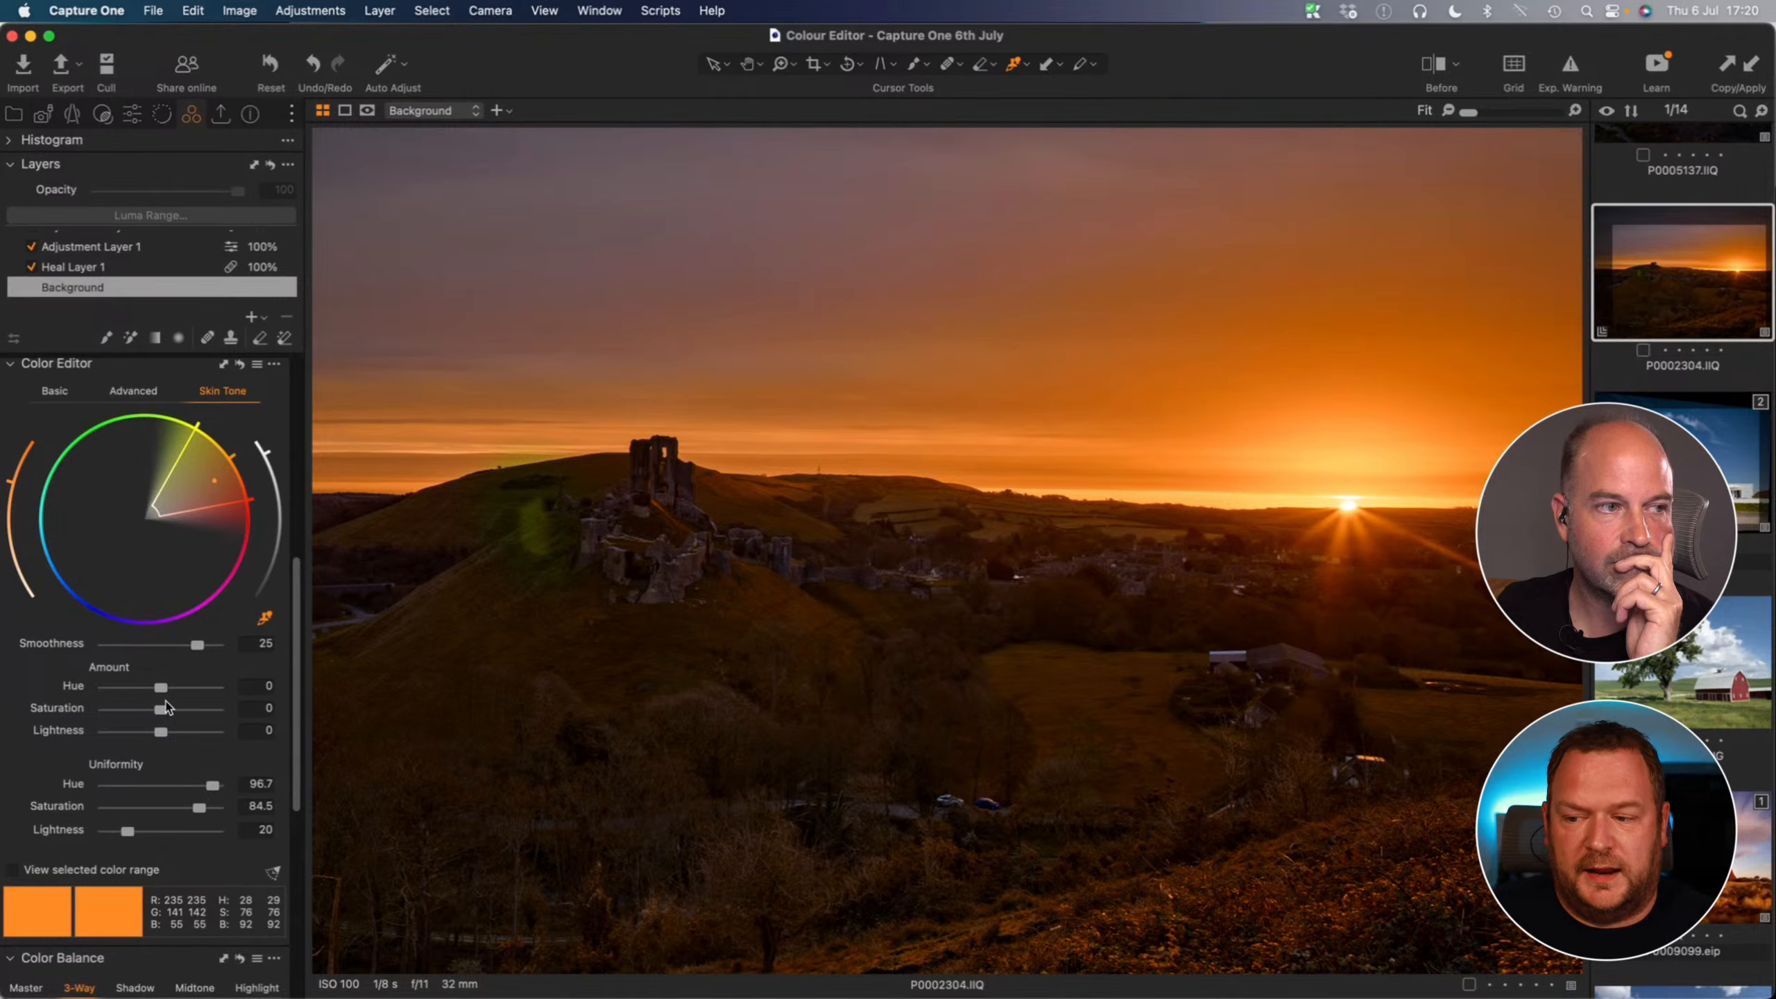
mouse_move(162, 711)
left_mouse_down()
mouse_move(194, 718)
mouse_move(122, 721)
mouse_move(175, 723)
mouse_move(144, 695)
mouse_move(175, 694)
mouse_move(160, 688)
mouse_move(167, 732)
mouse_move(165, 691)
left_mouse_up()
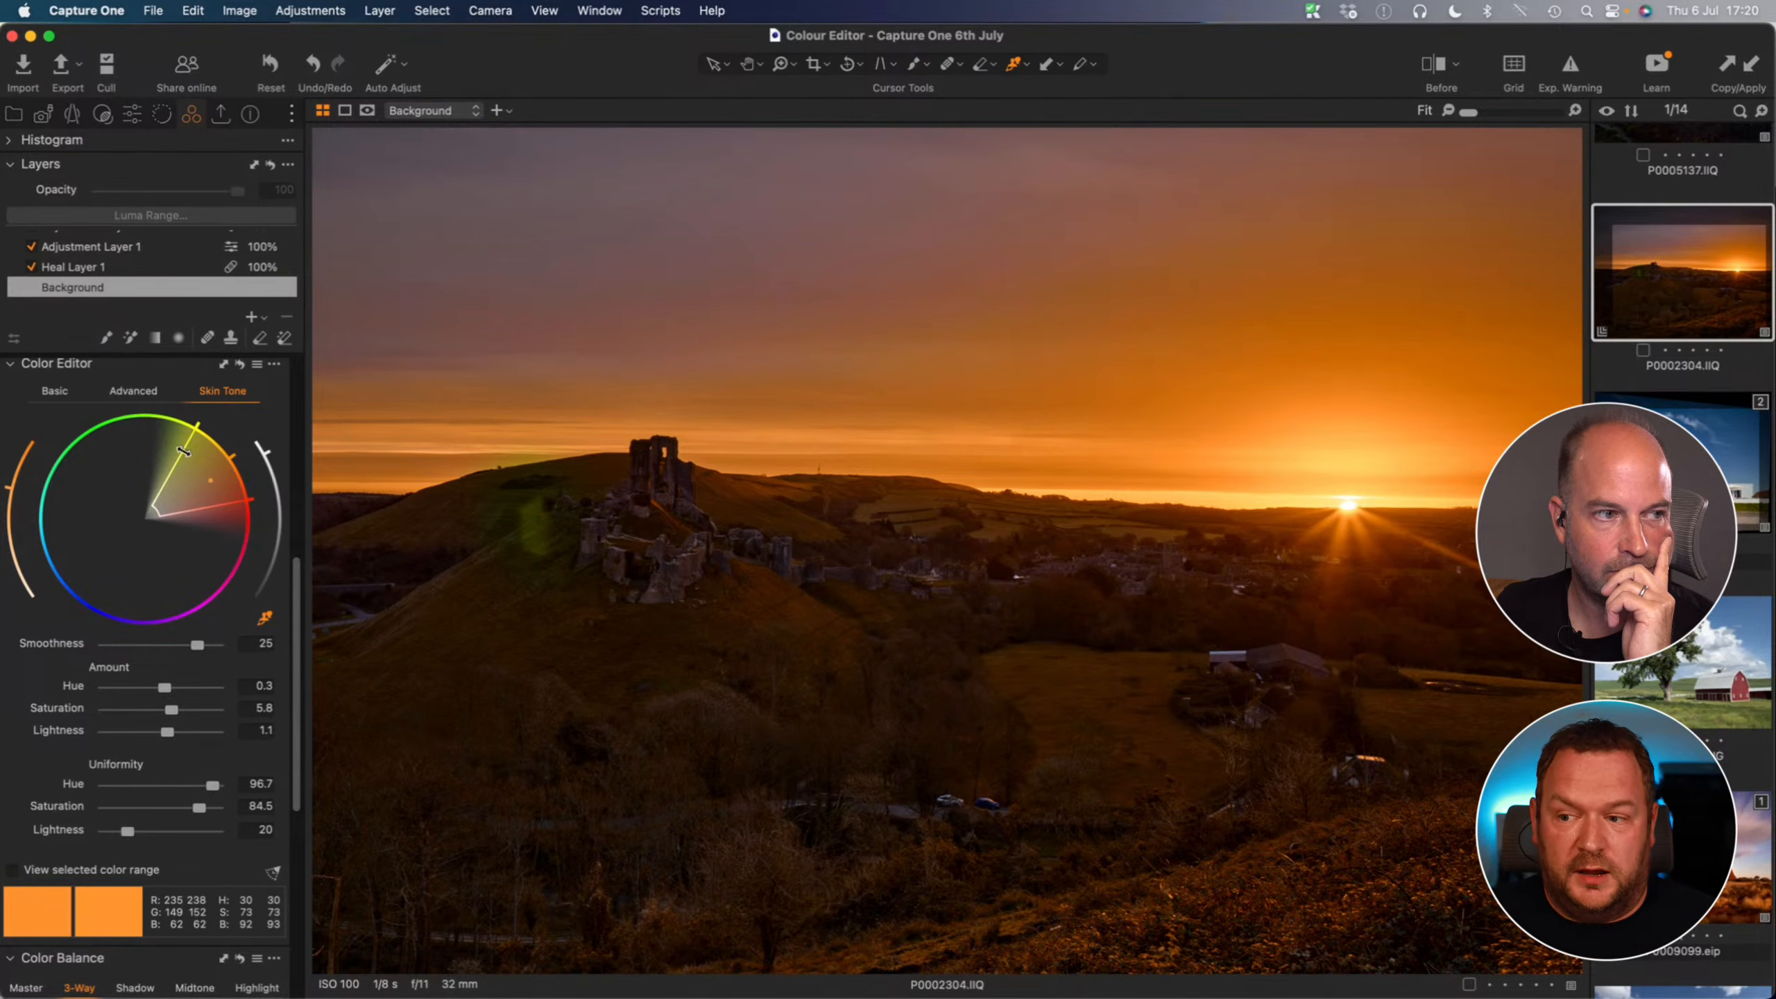
- Try widening the Skin Tone range and moving its target color to cyan-blue, then return the target and range to orange
left_click_drag(186, 448, 72, 538)
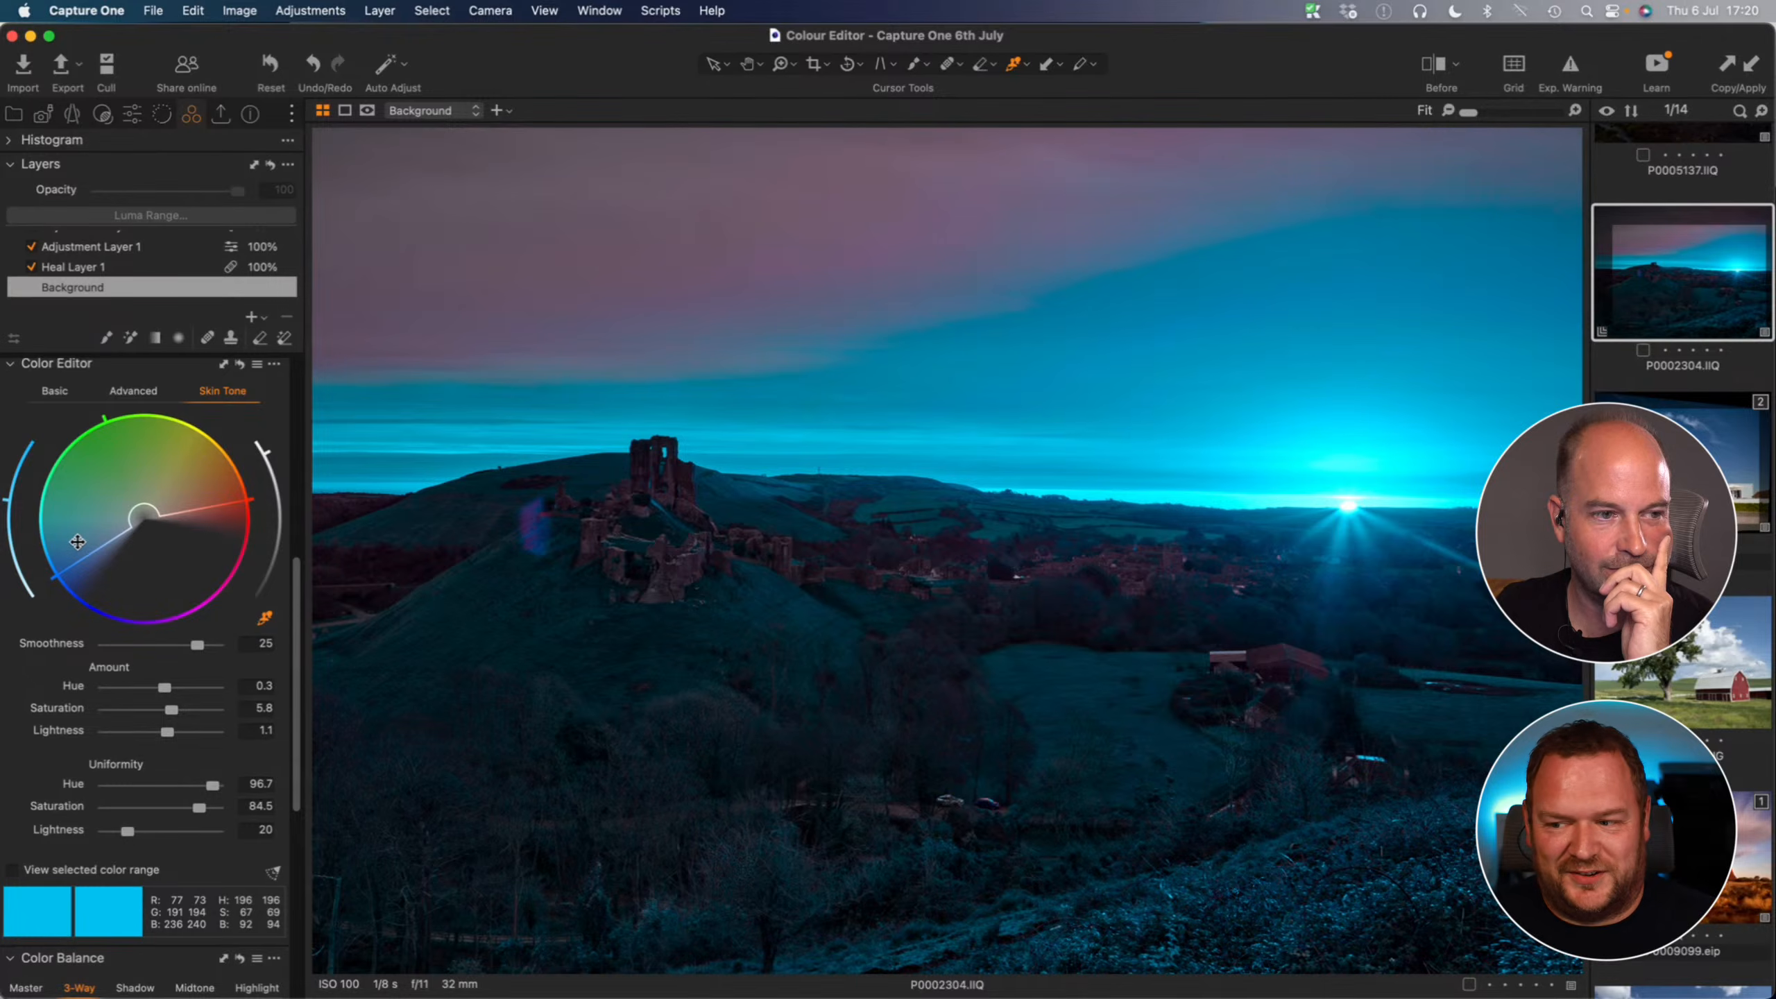
left_click_drag(77, 542, 214, 478)
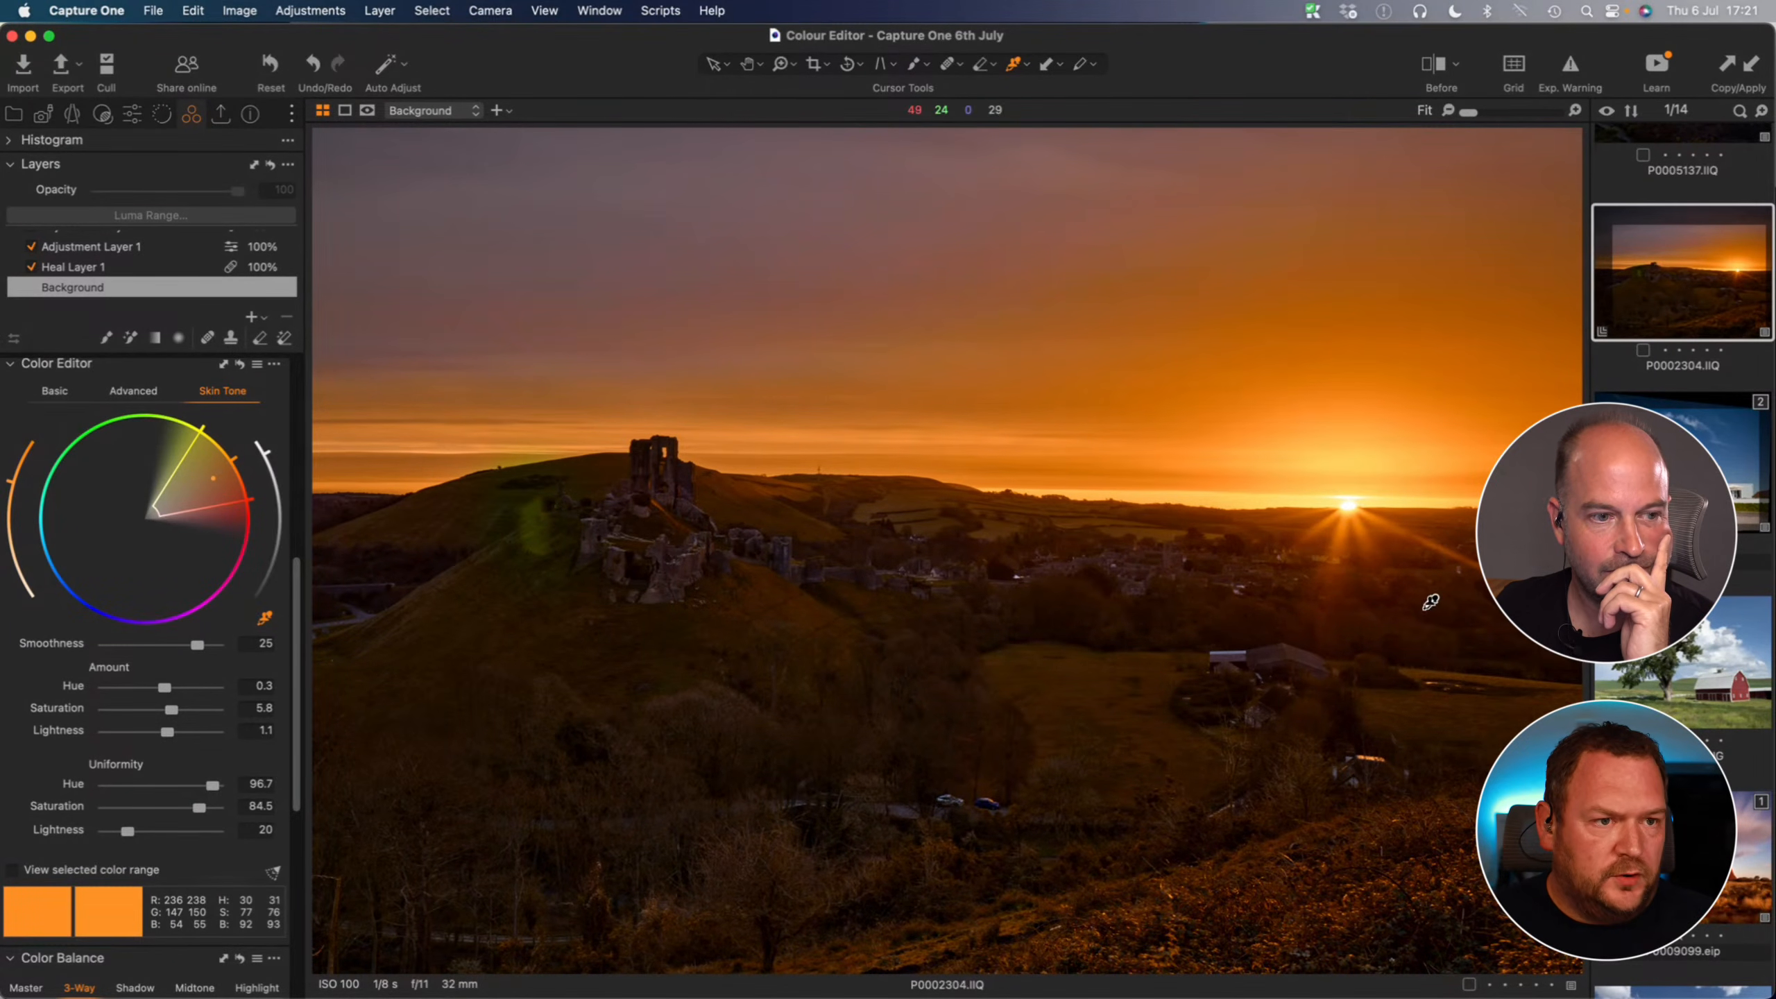
- Open the photo of the white restaurant building under a blue sky
left_click(1723, 475)
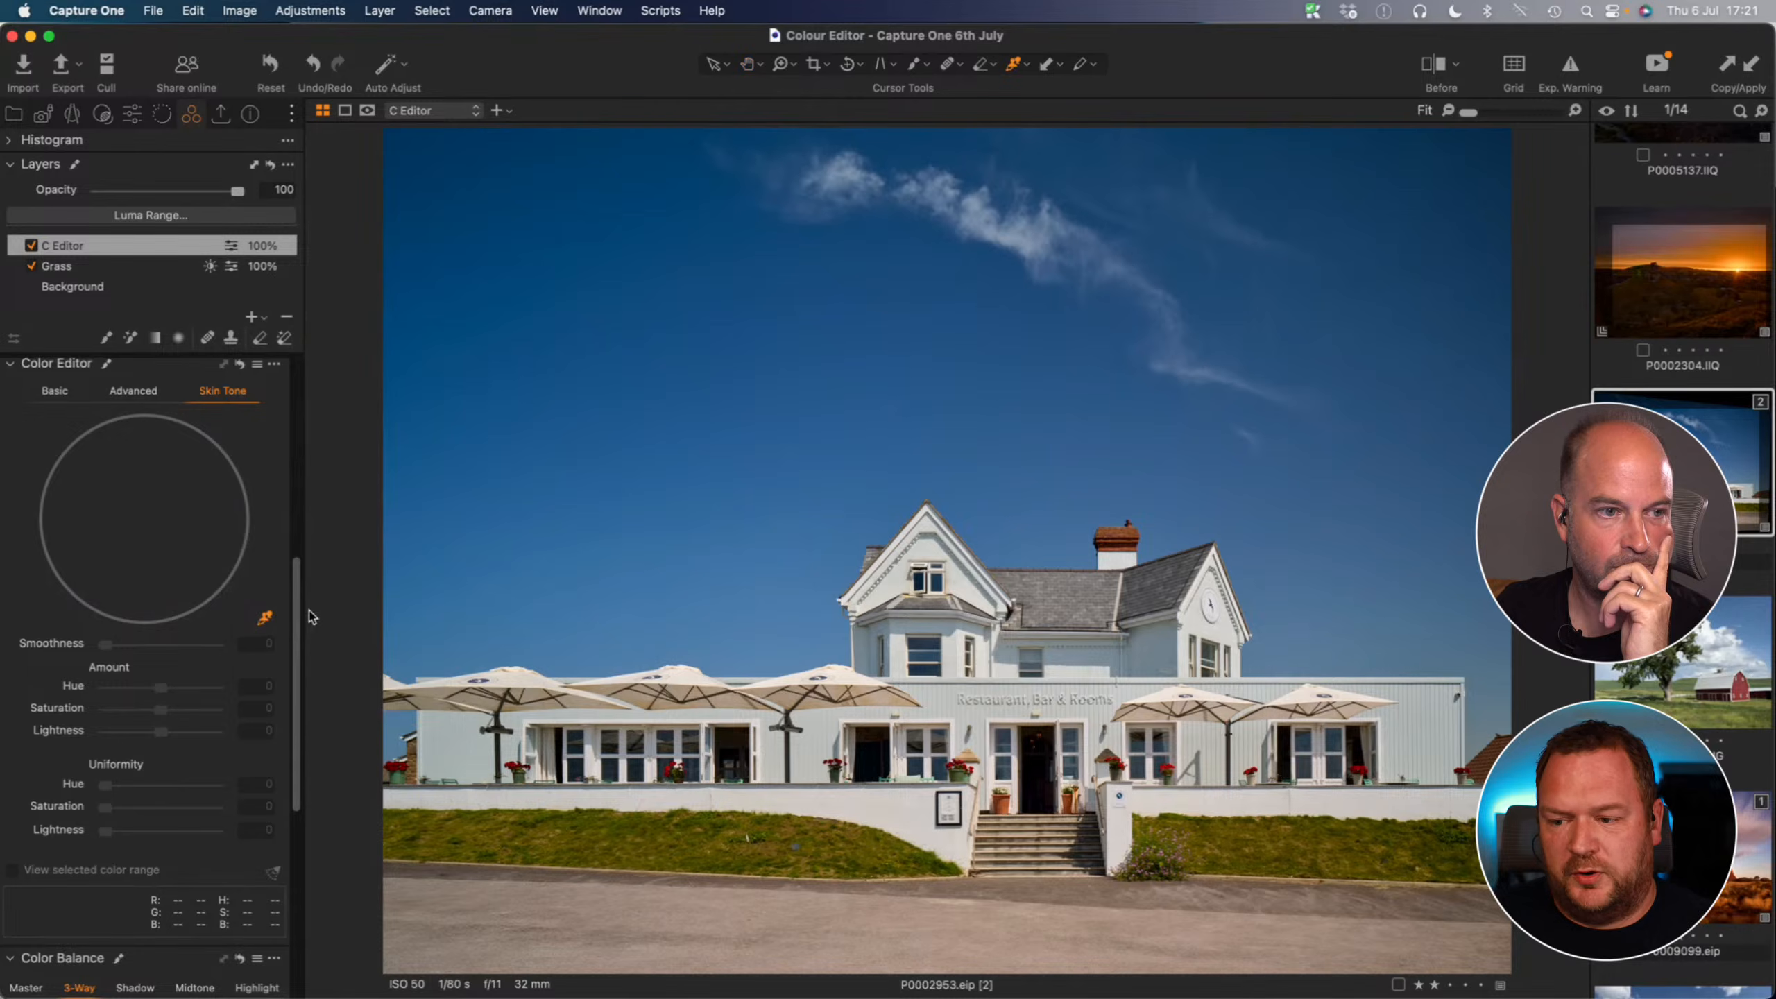
- Sample the blue sky as the Skin Tone color, widen its range toward cyan and violet, and set Smoothness to 30
left_click(873, 349)
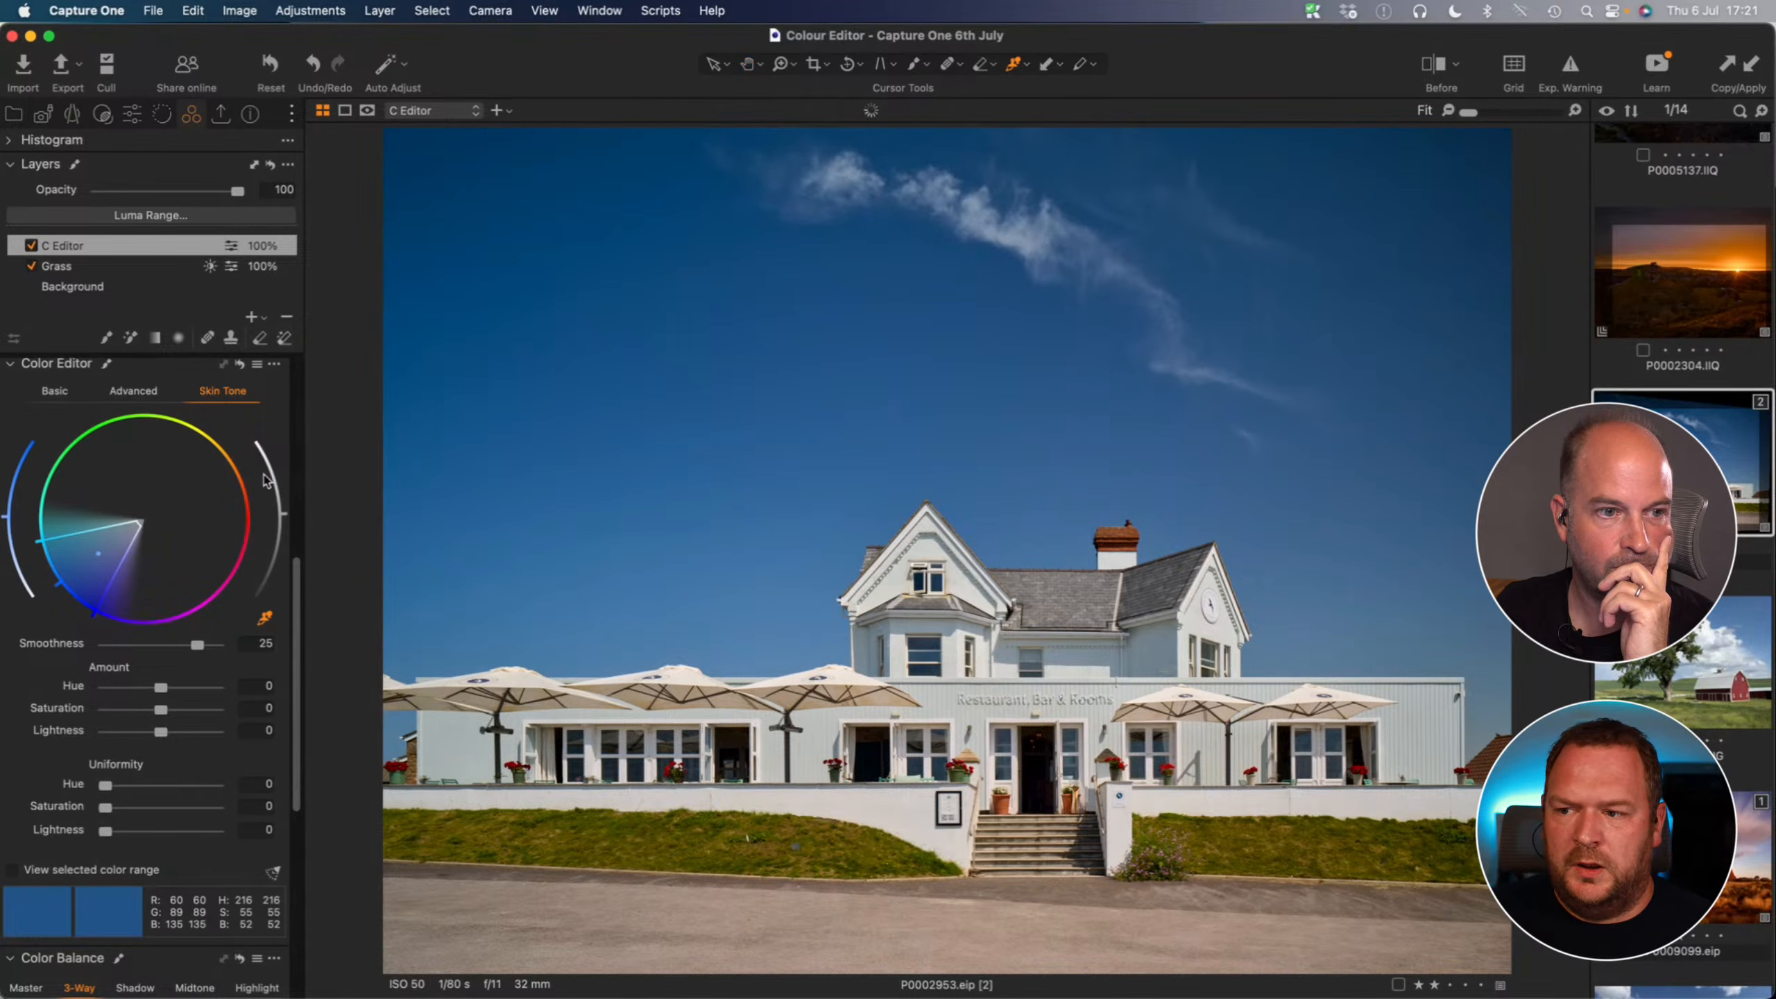
left_click_drag(92, 531, 90, 517)
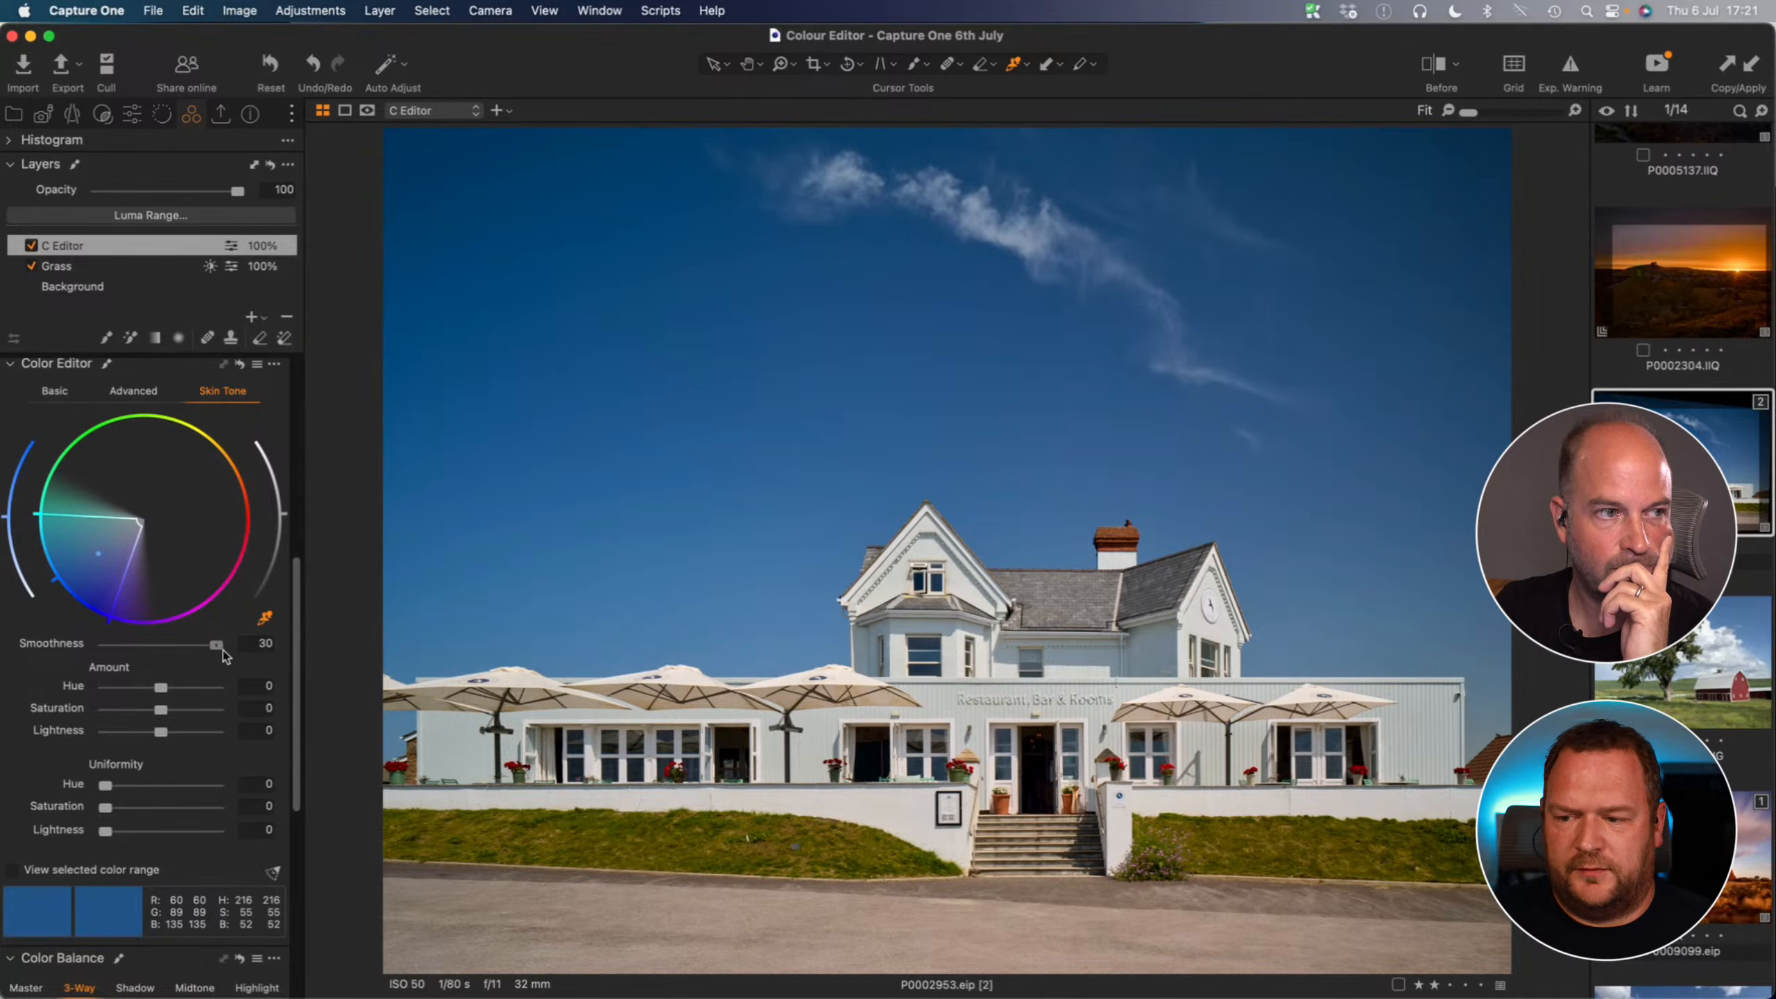
left_click_drag(198, 645, 216, 645)
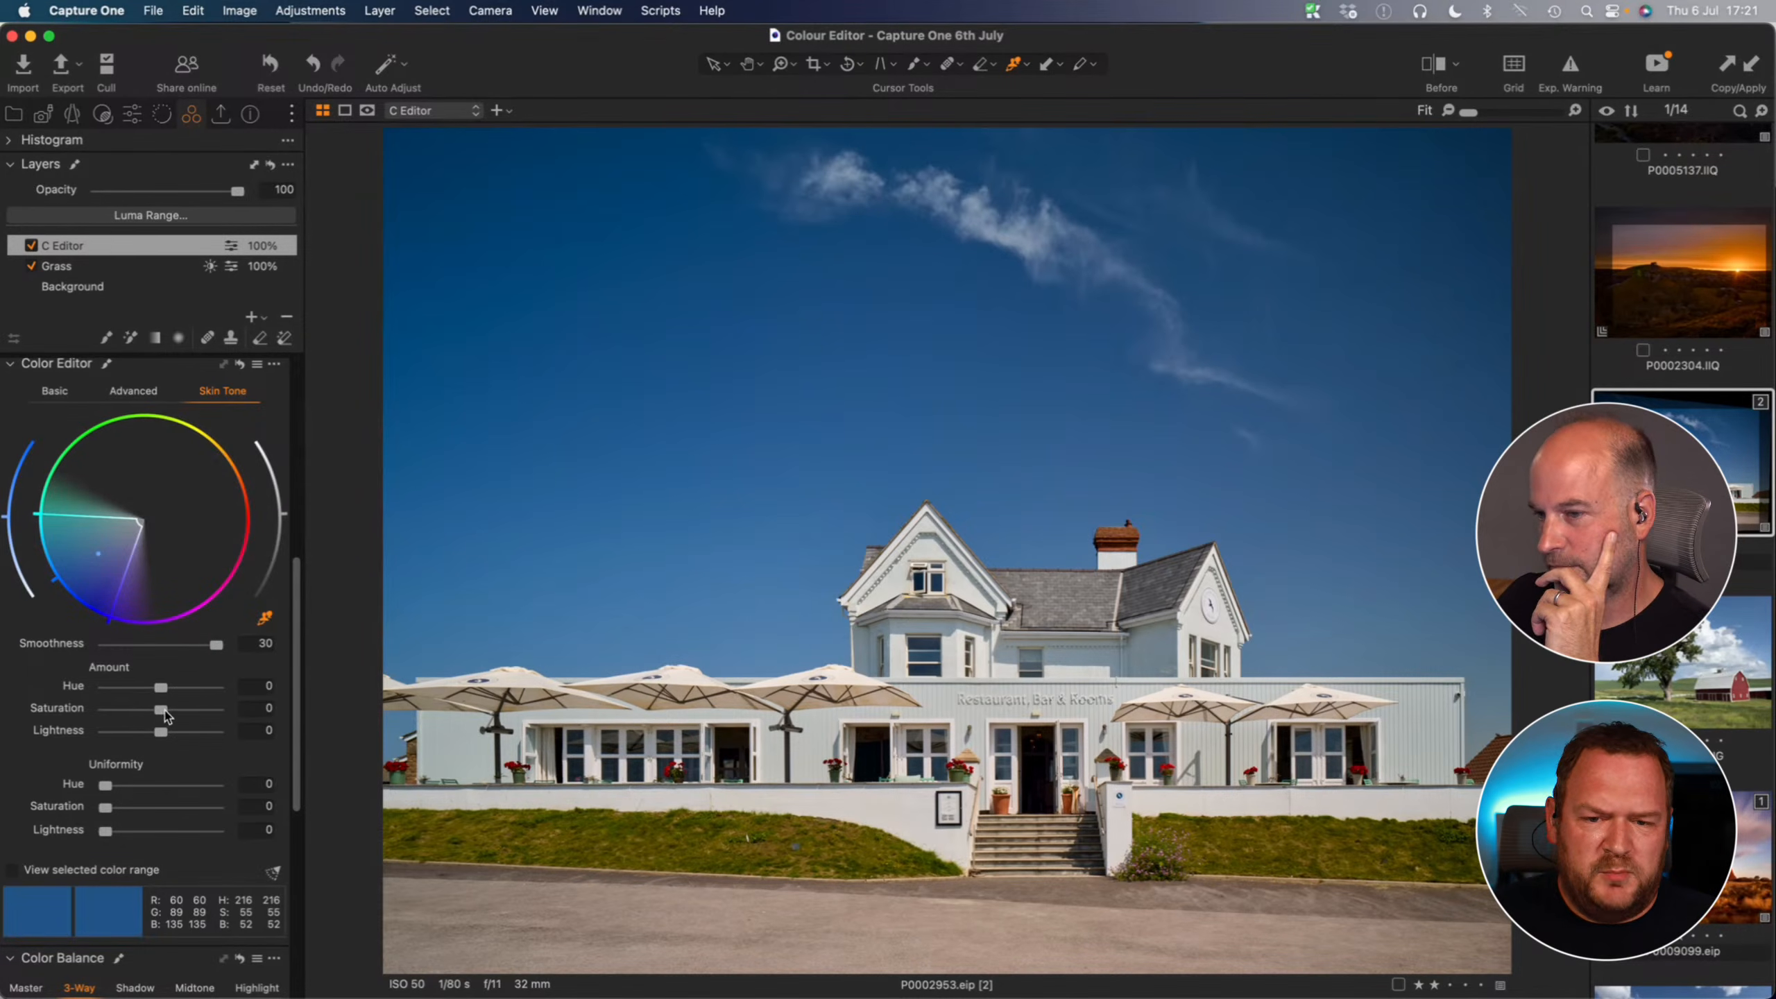
- Set the sky's Amount to Saturation 18.7 and Lightness -10, Uniformity to Hue 100, Saturation 96.8, Lightness 100, and compare with the C Editor layer off
left_click_drag(161, 710, 215, 785)
left_click_drag(105, 809, 212, 809)
left_click_drag(105, 831, 235, 840)
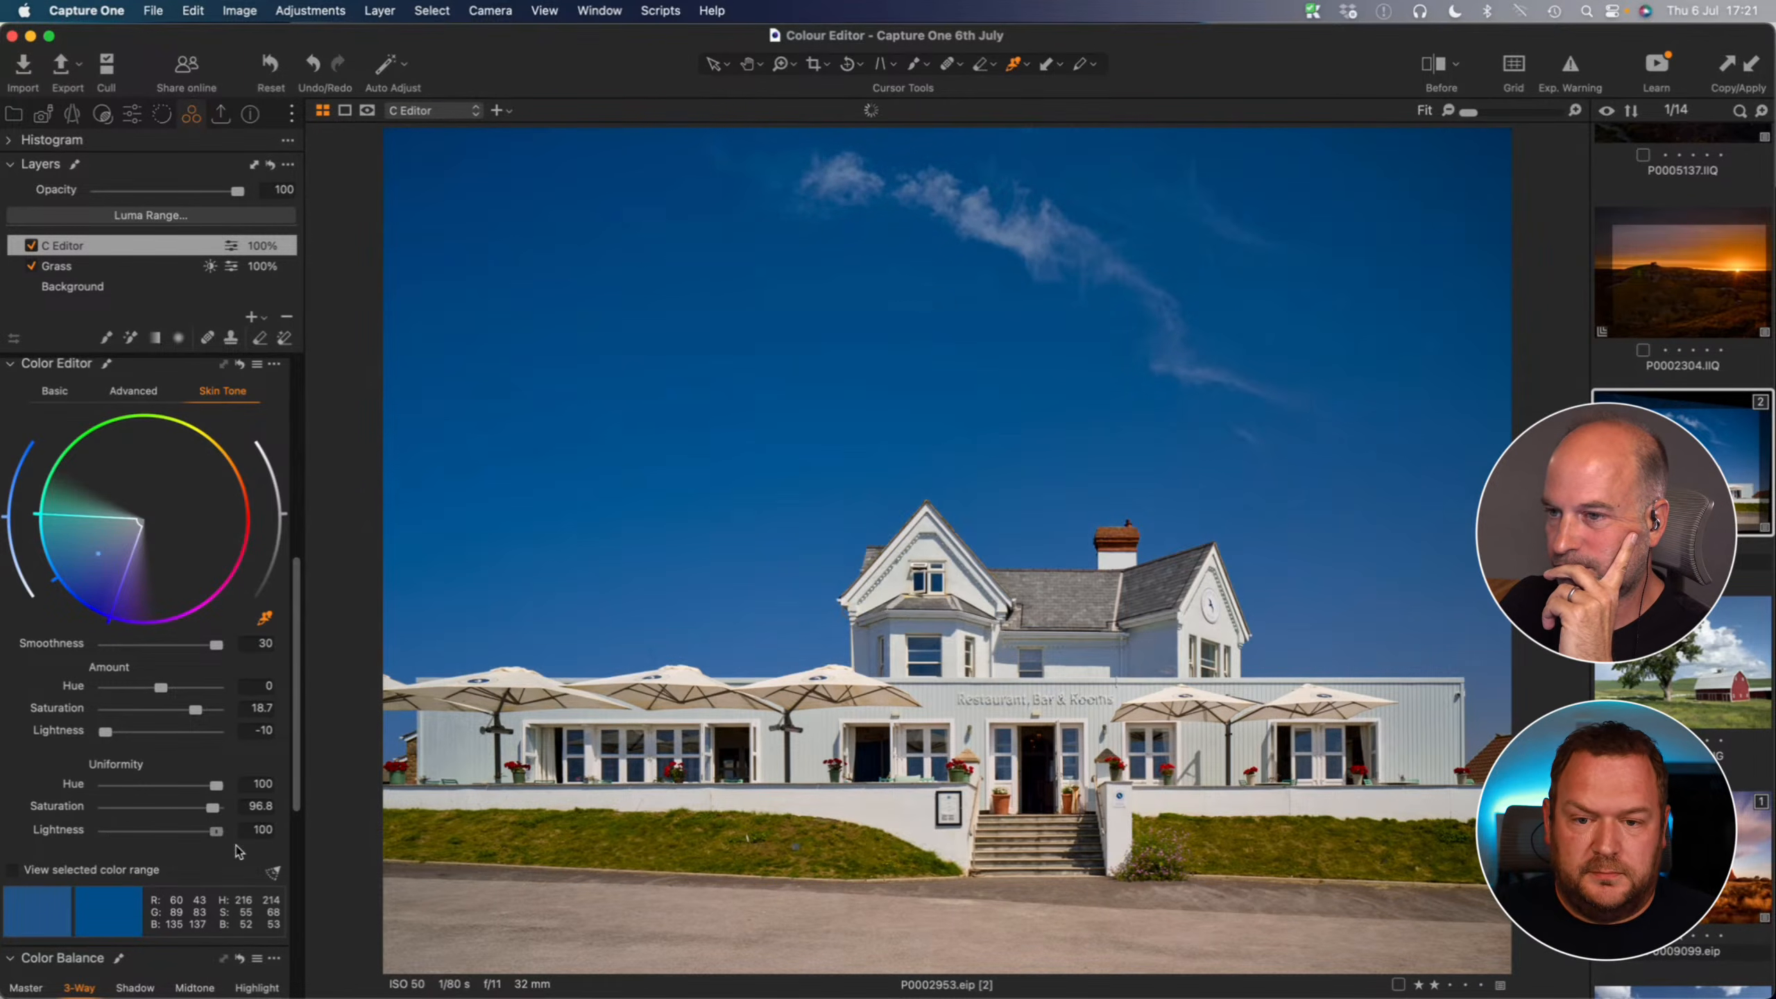
left_click(31, 246)
left_click(32, 245)
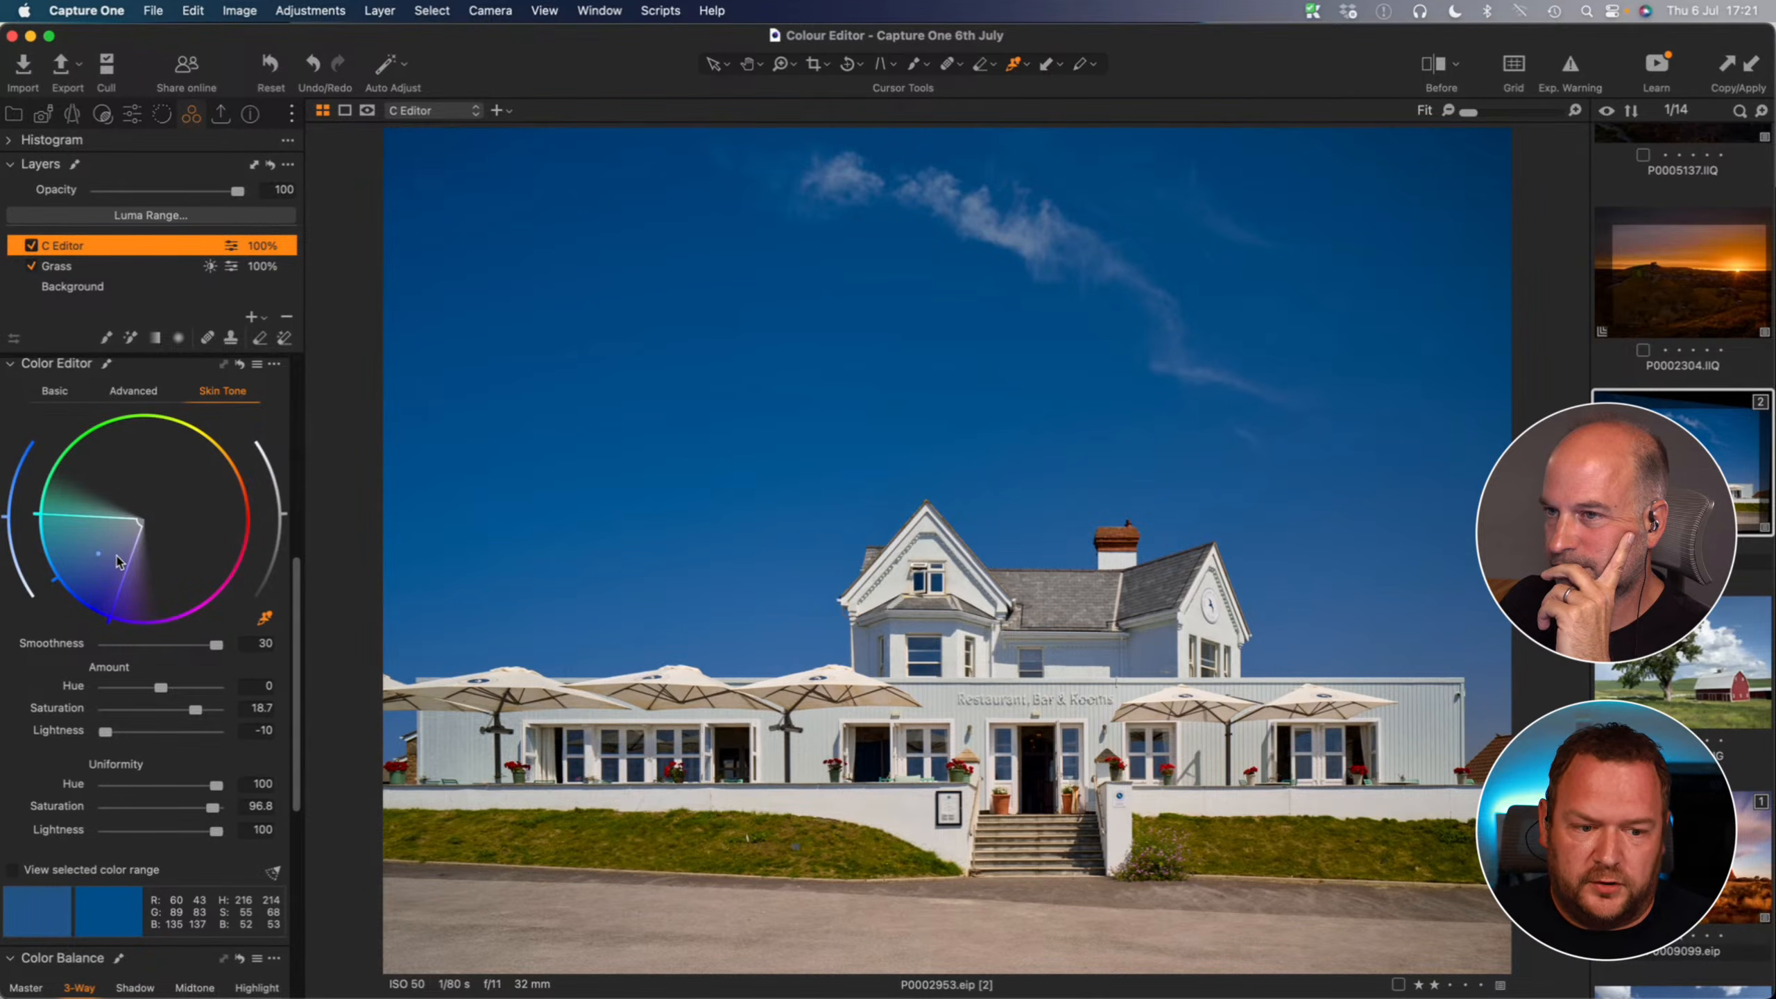
- Open the photo of the tree and red barn, sample the grass as the Skin Tone color, and briefly preview the selected color range
left_click(1697, 678)
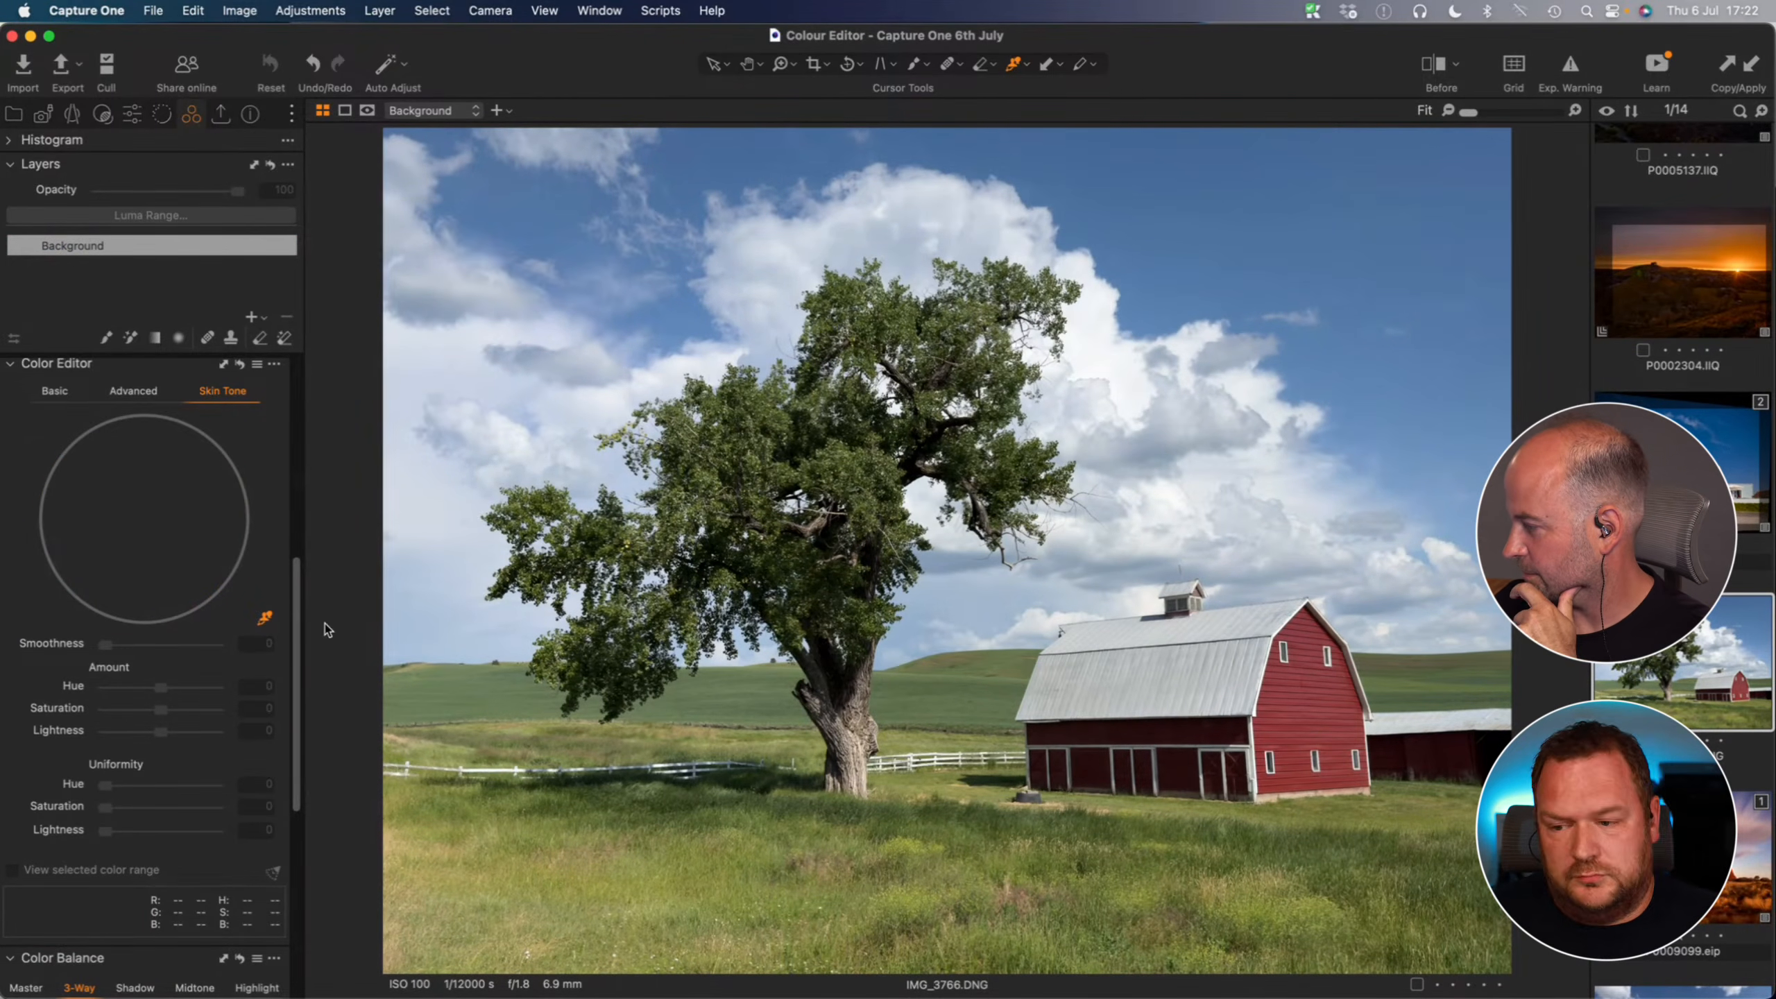
left_click(771, 848)
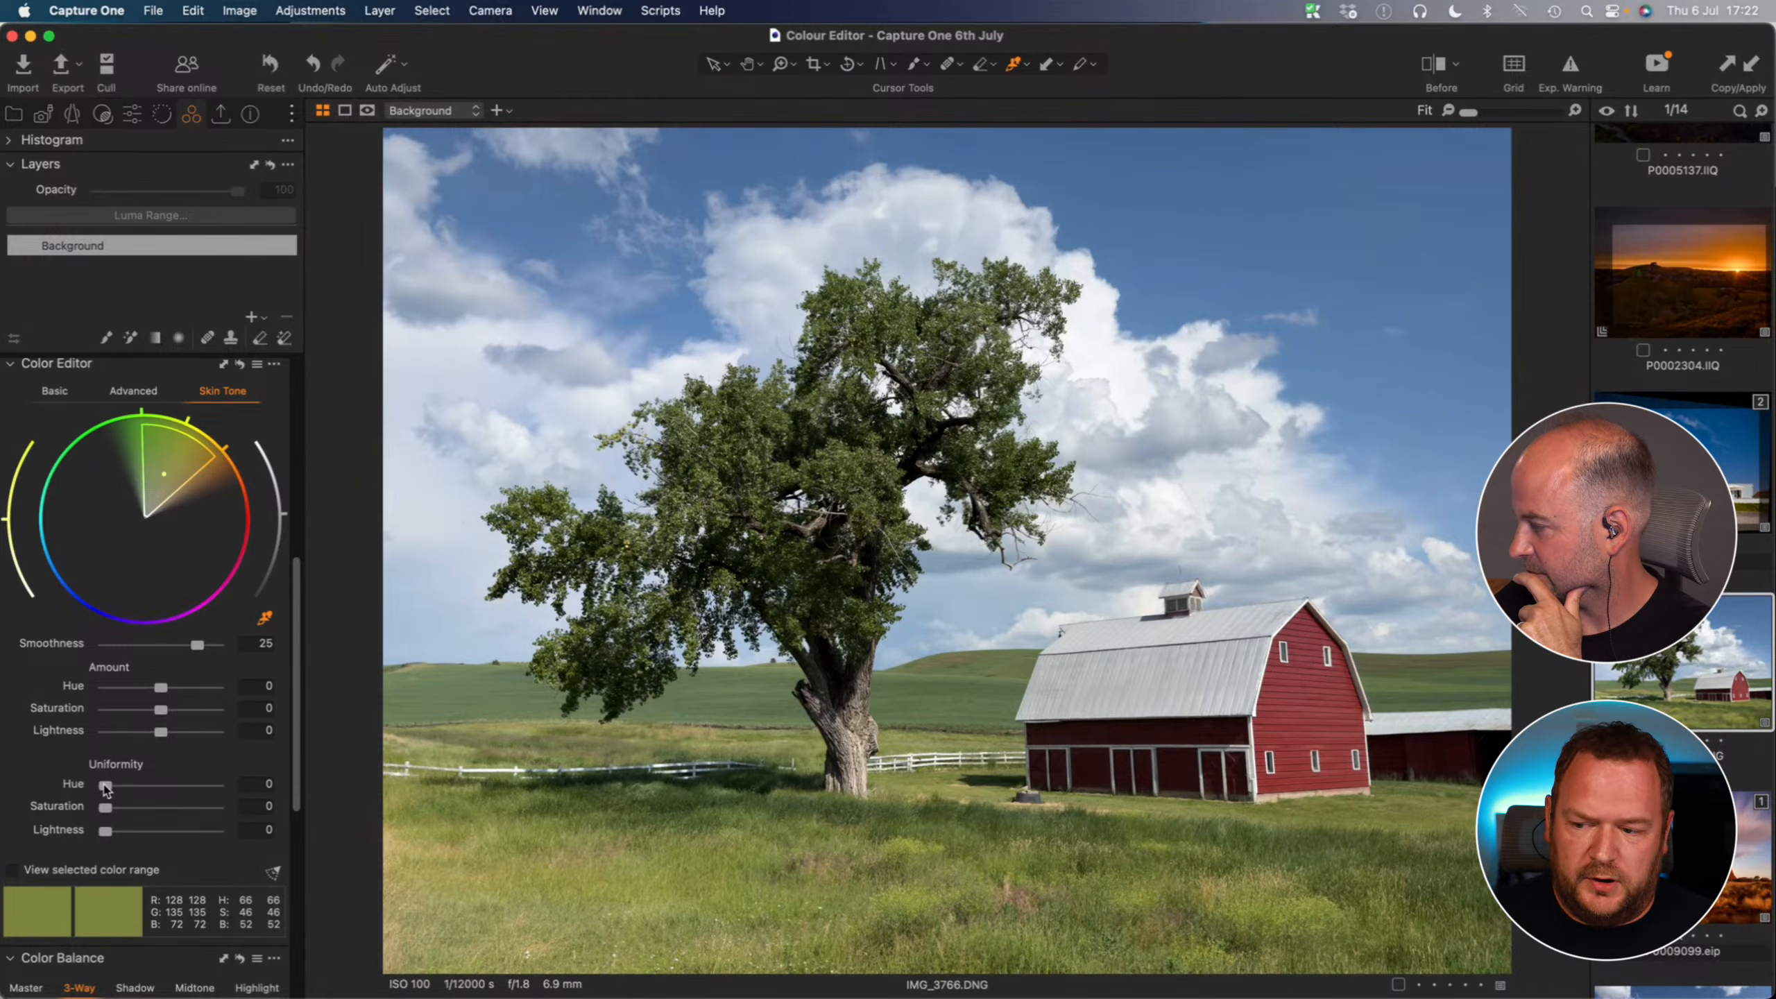
scroll(115, 767, "down", 2)
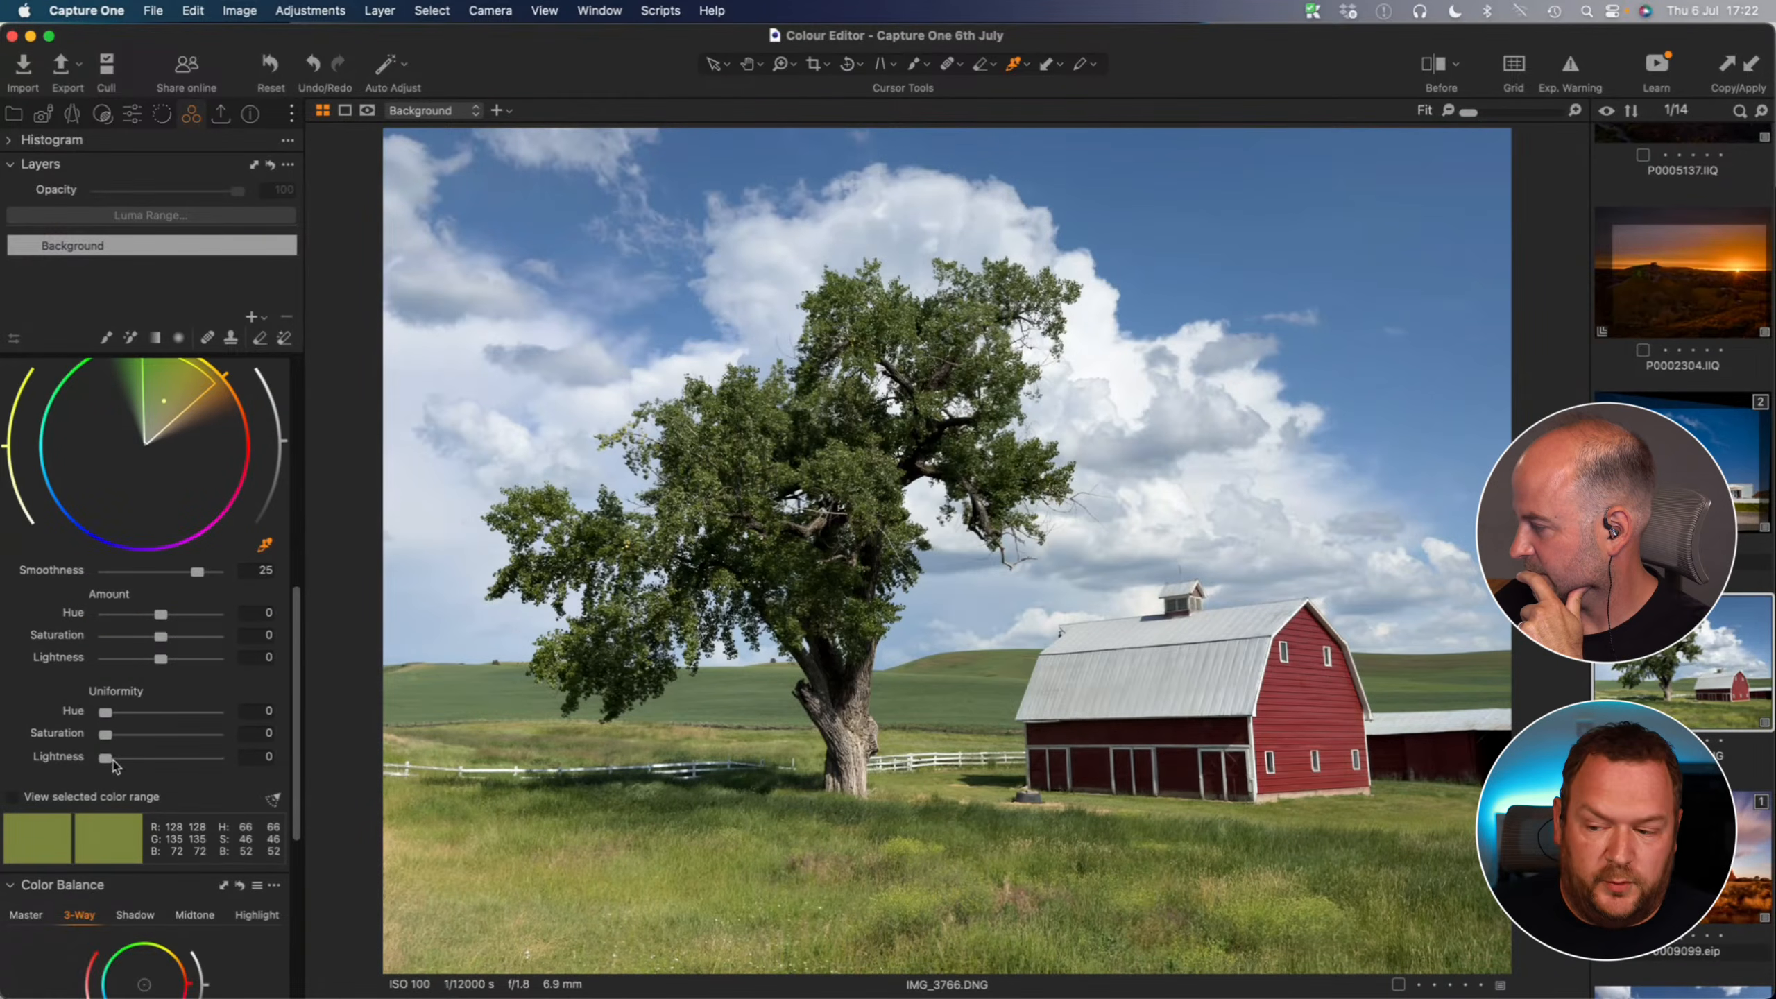
left_click(43, 792)
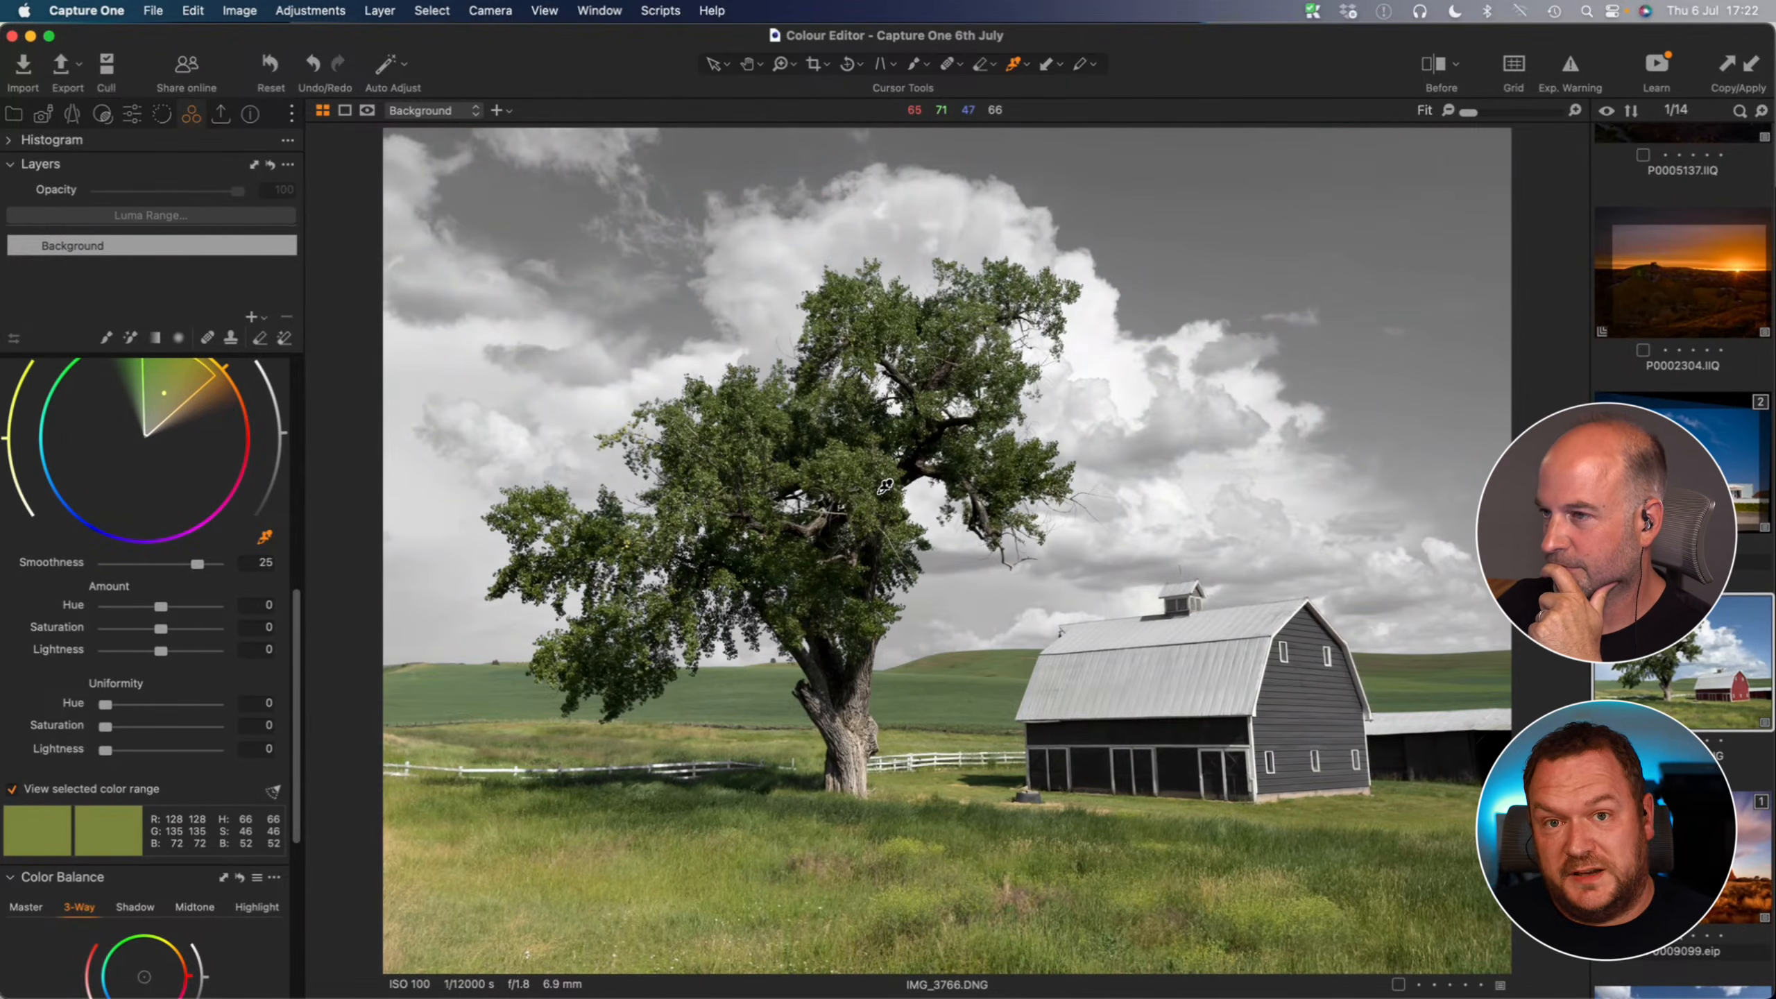
left_click(68, 788)
- Set the grass's Uniformity Saturation to 75 and its Amount to Saturation 10.8 and Lightness -2.5
left_click_drag(110, 730, 188, 728)
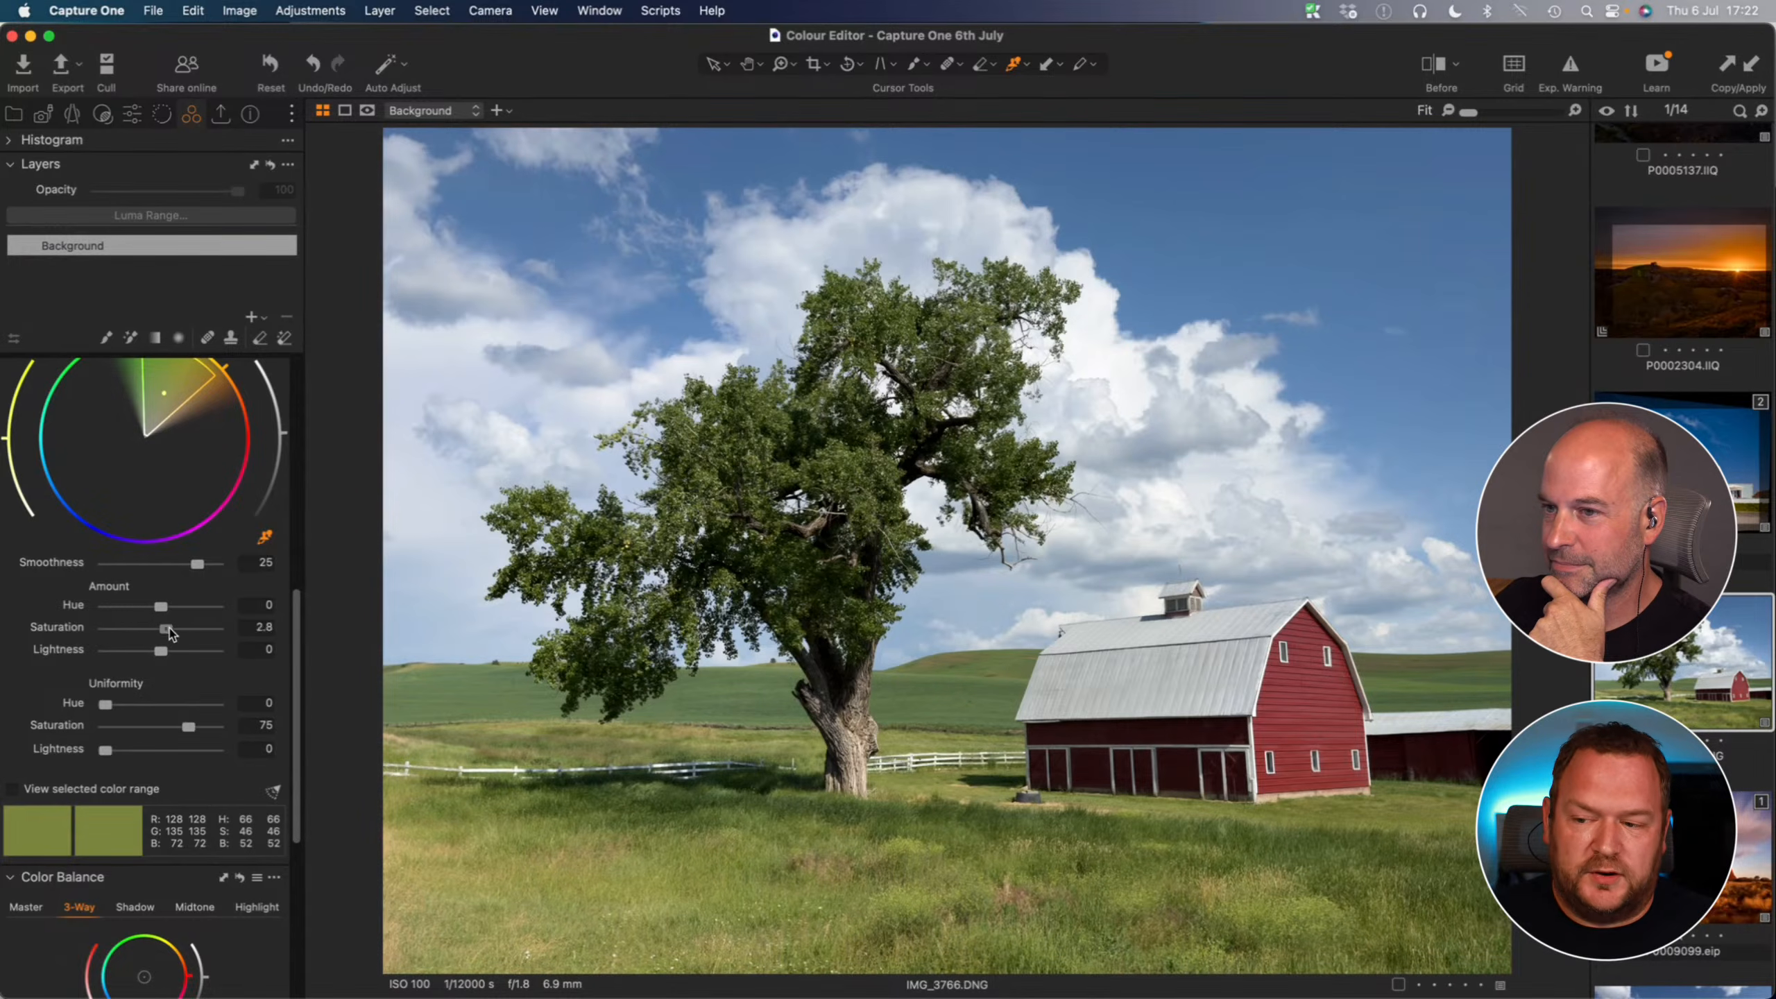
left_click_drag(169, 627, 181, 628)
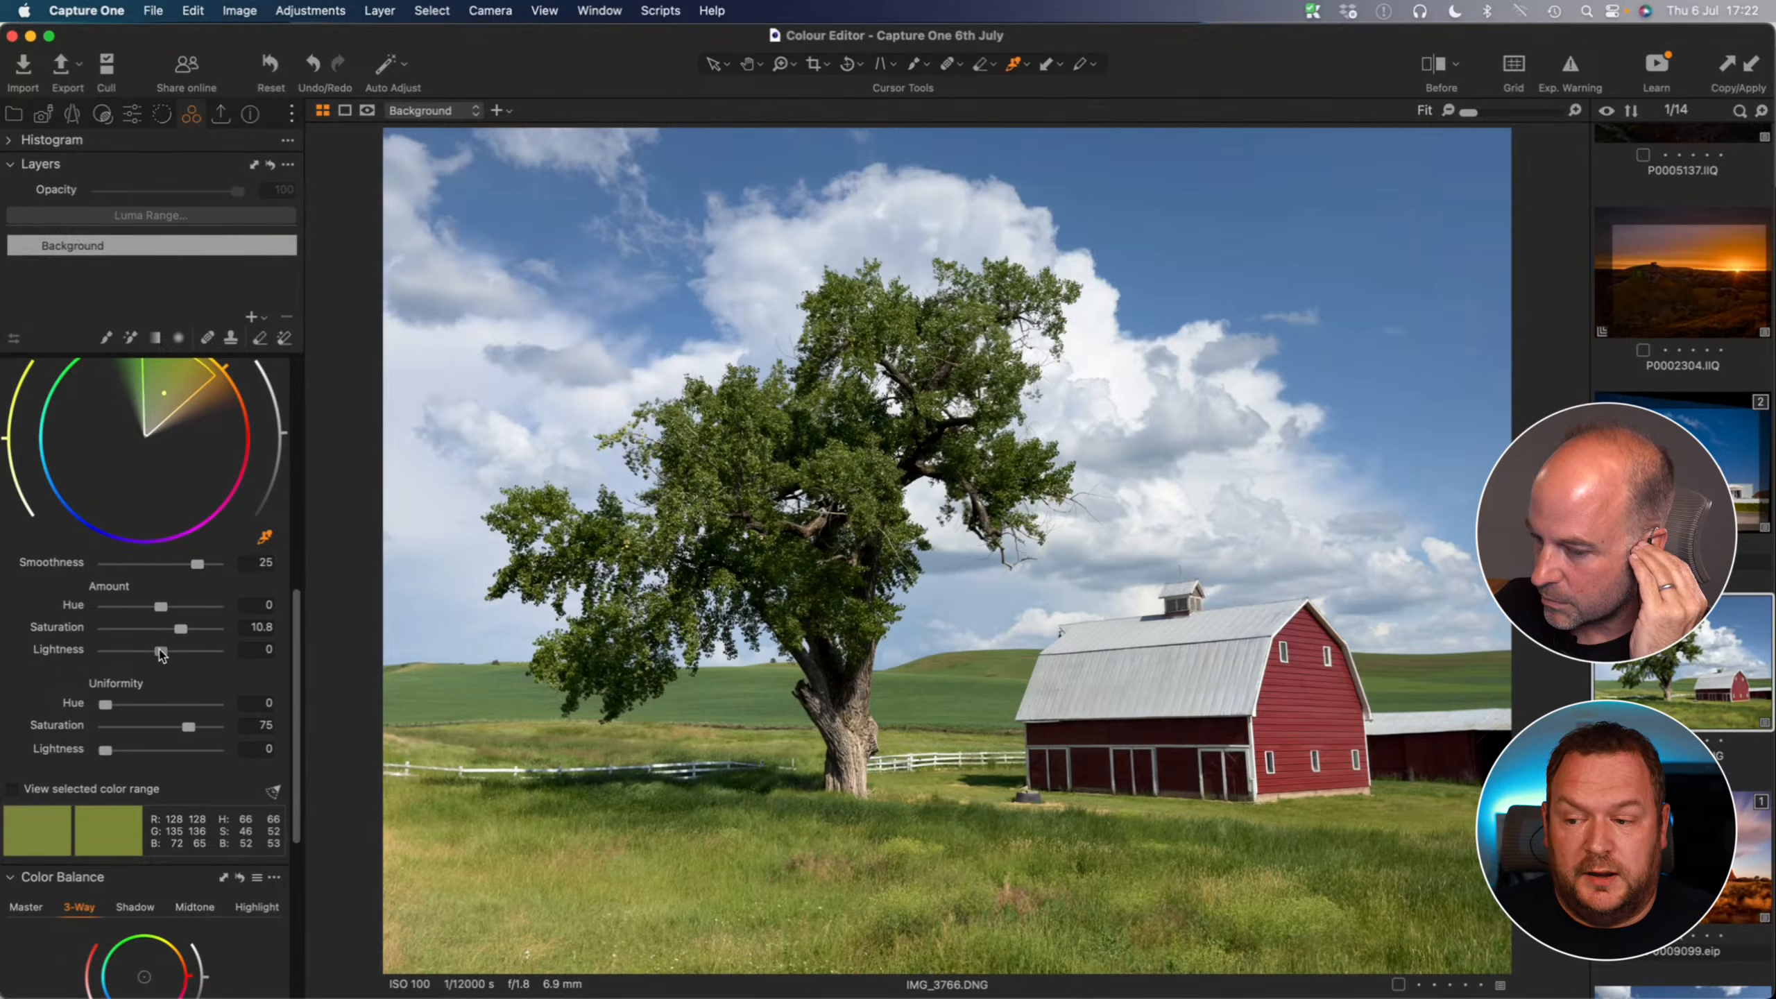
left_click_drag(161, 654, 147, 655)
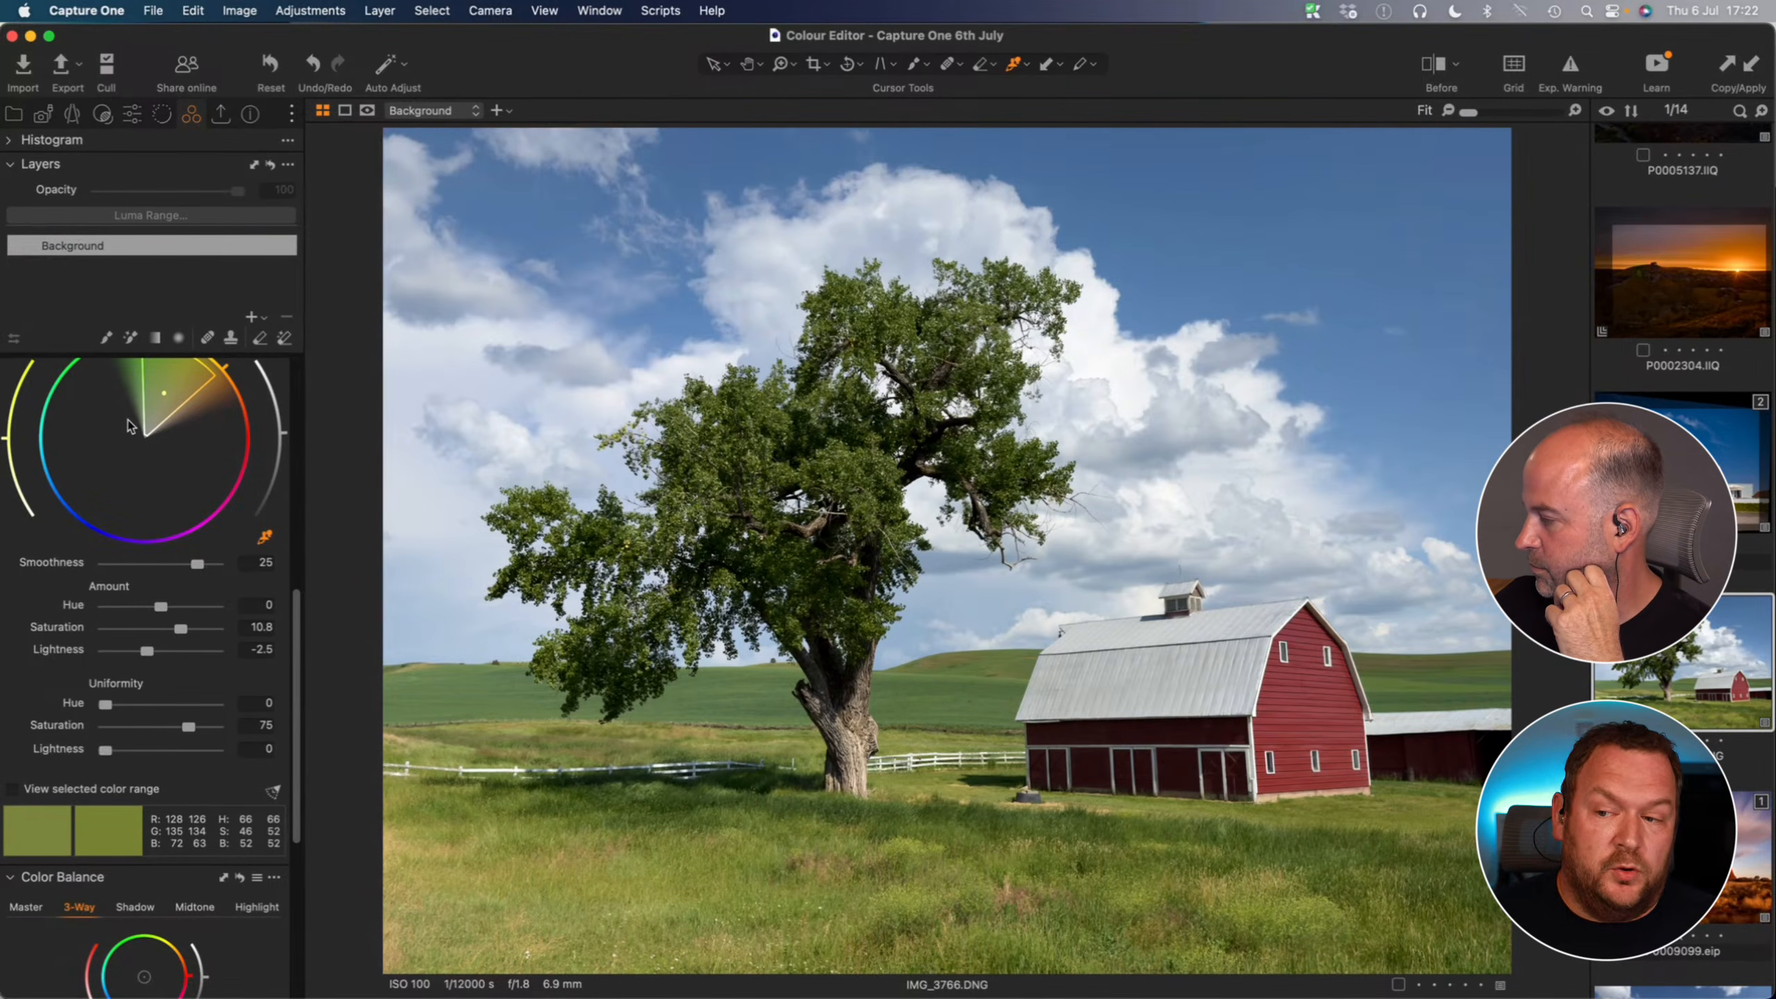
- Set the grass's Uniformity to Hue 87.1 and Saturation 93, try Lightness at 100 before returning it to 0, and compare with a temporary reset
scroll(194, 495, "up", 3)
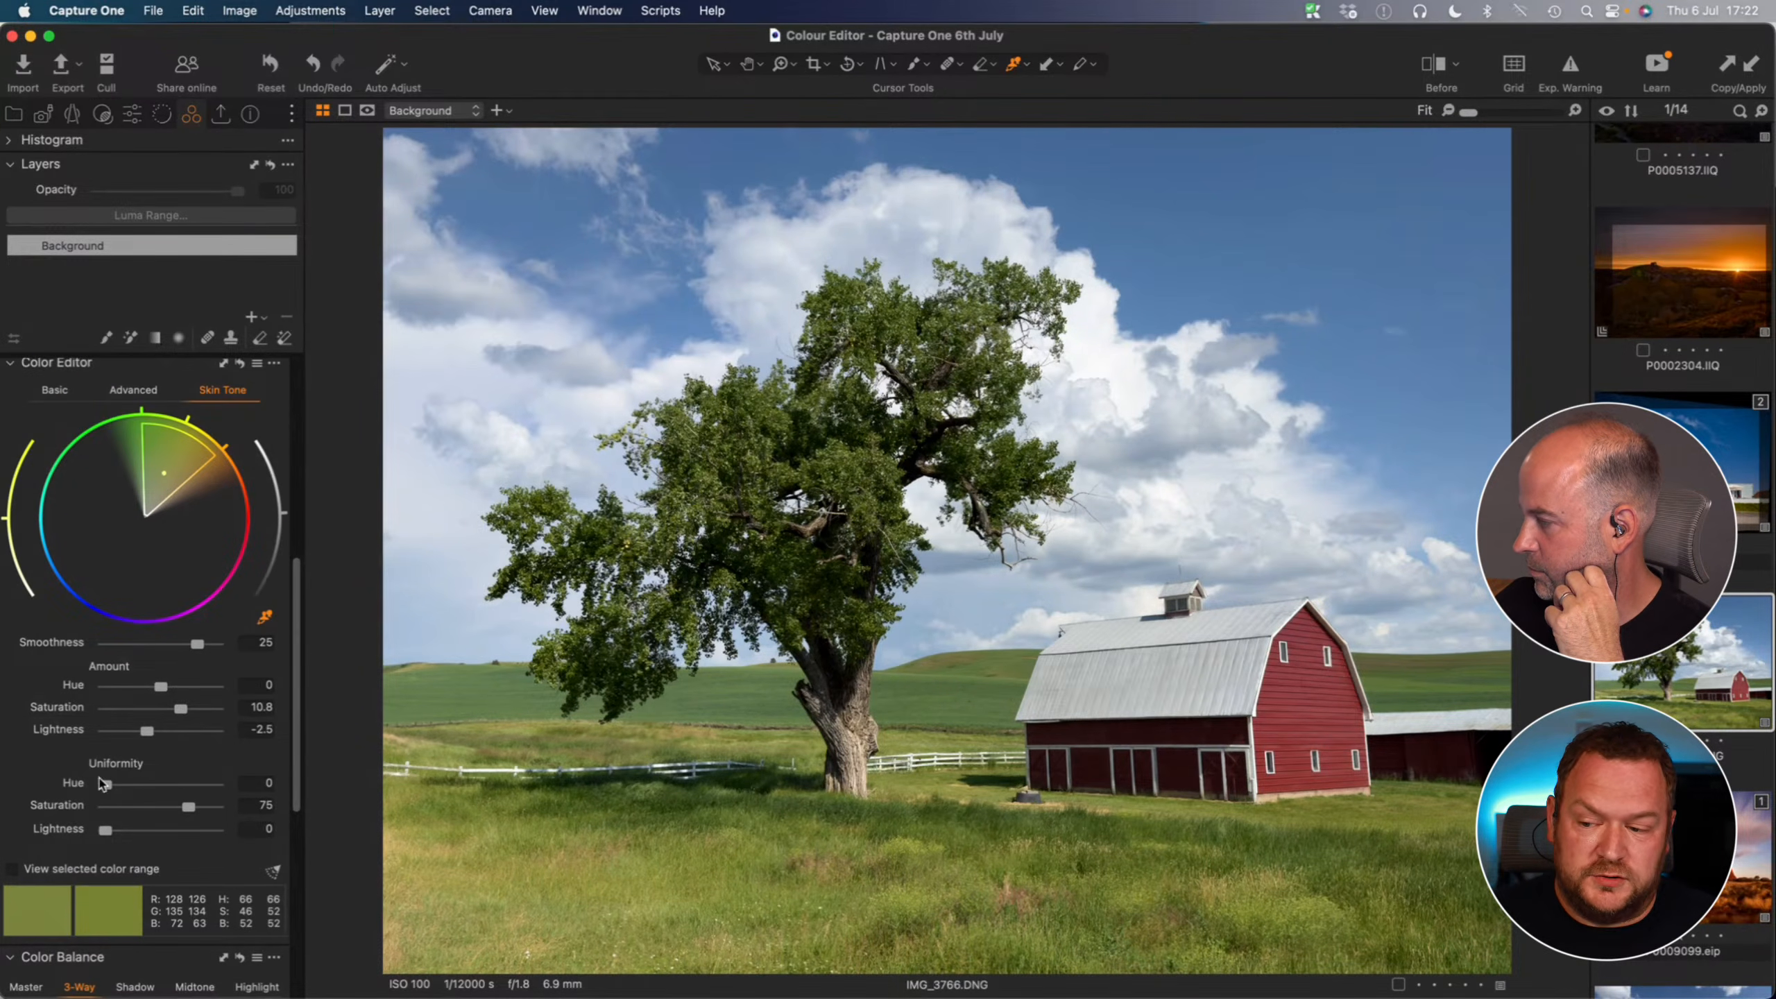
left_click_drag(102, 783, 208, 808)
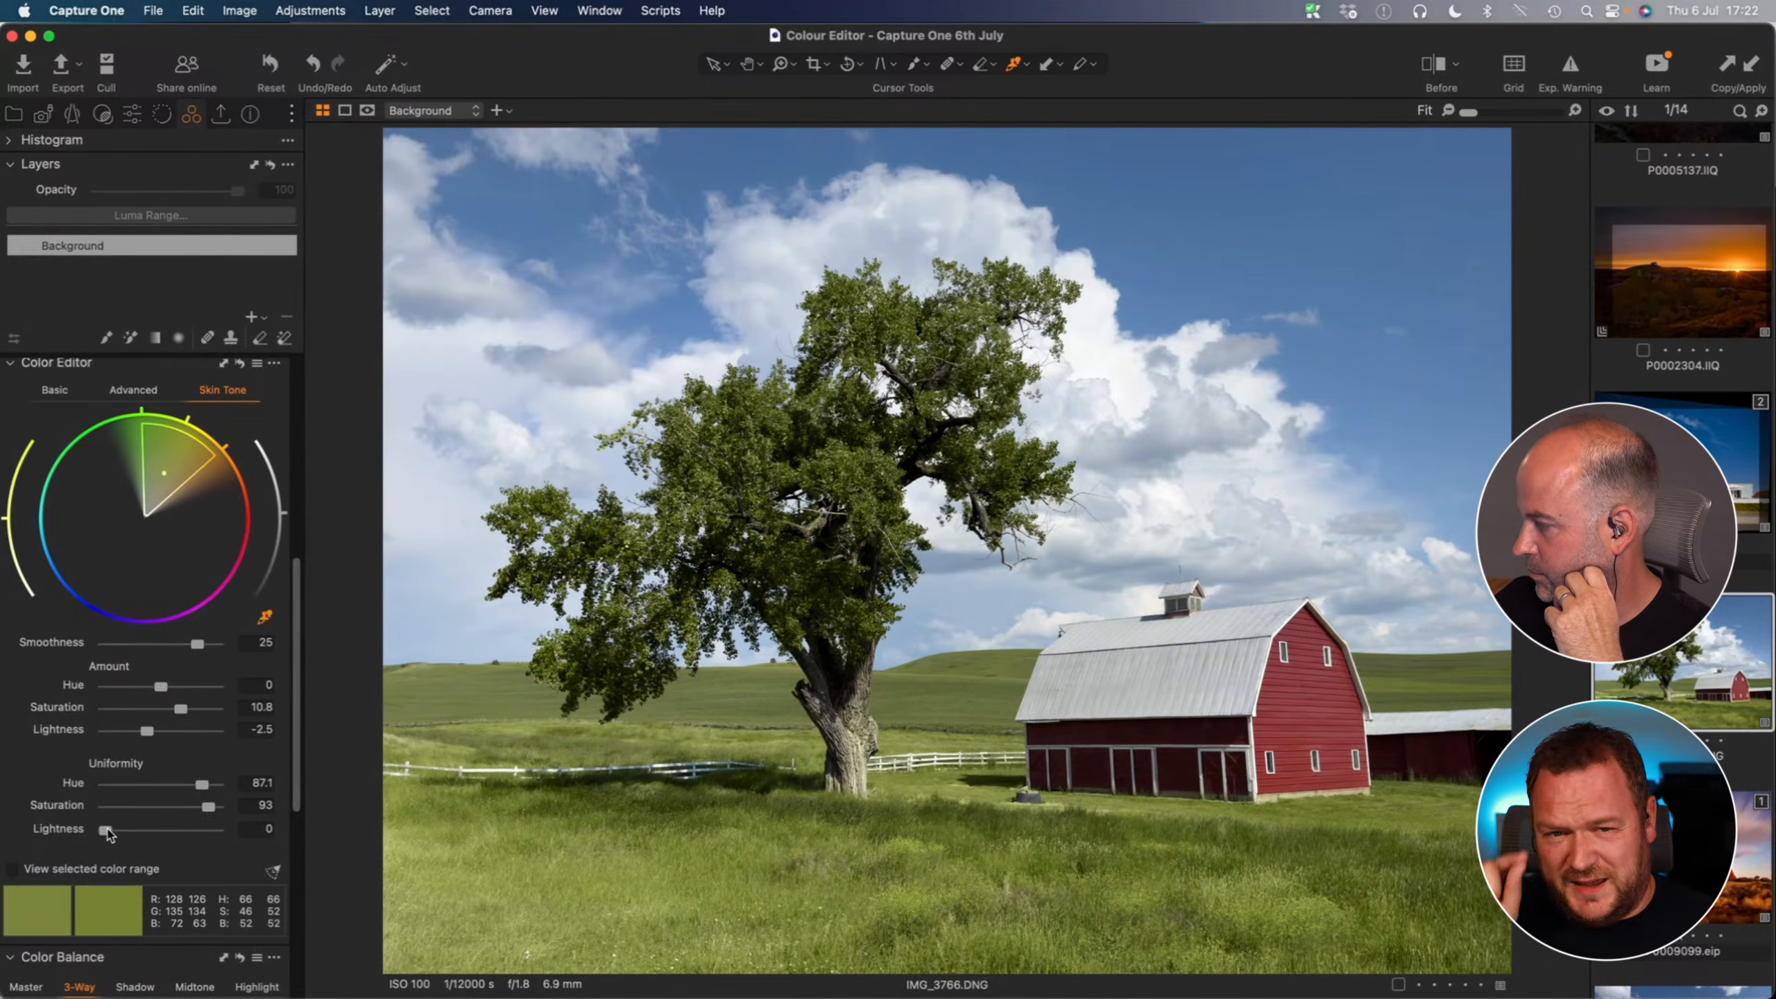
left_click_drag(106, 831, 217, 833)
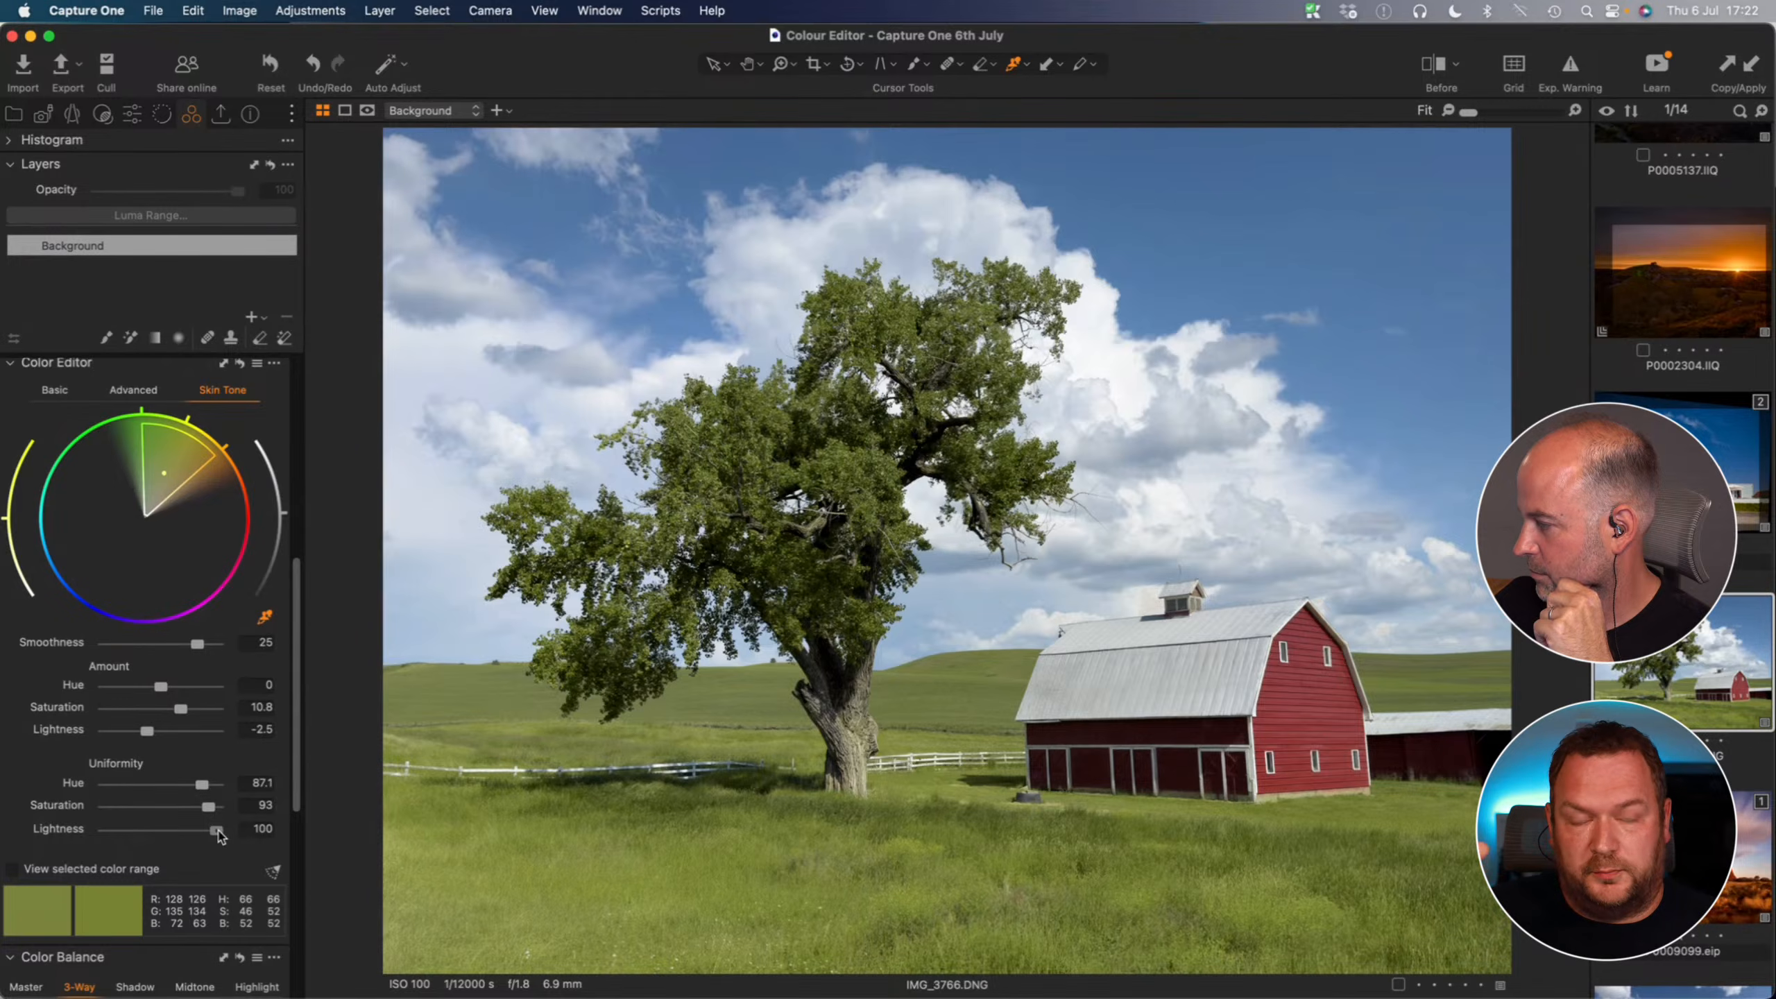
left_click_drag(216, 833, 105, 832)
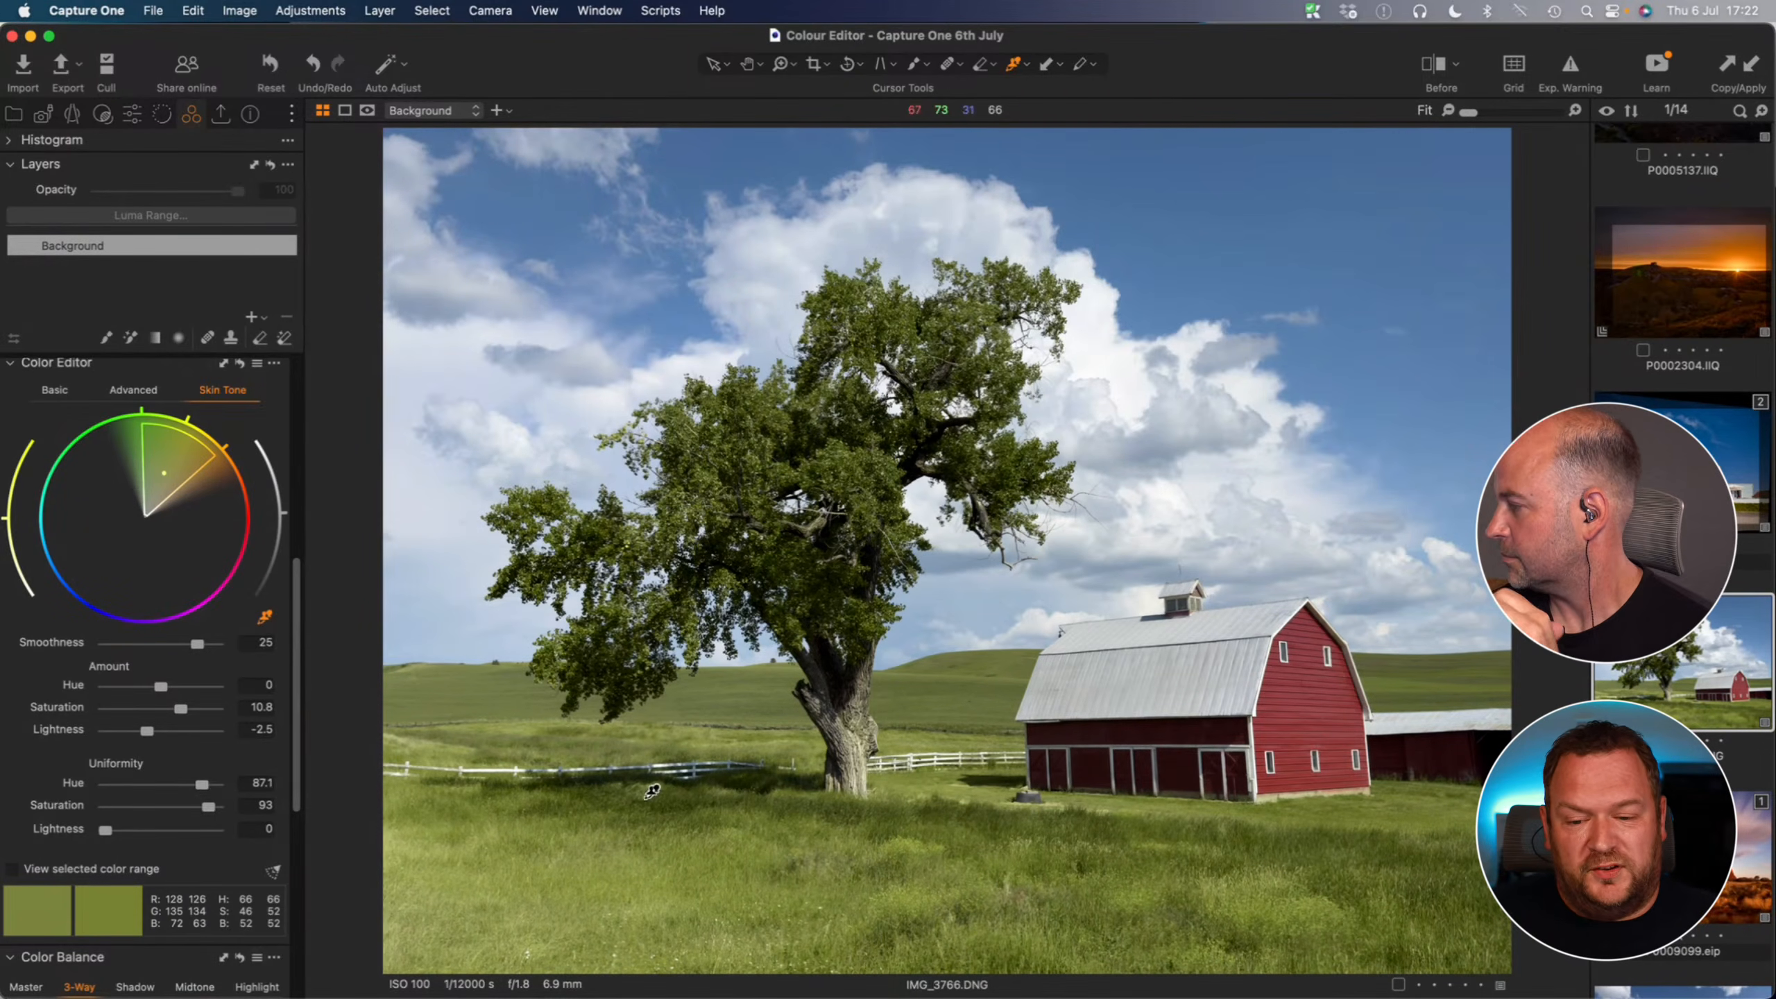
left_click(240, 363)
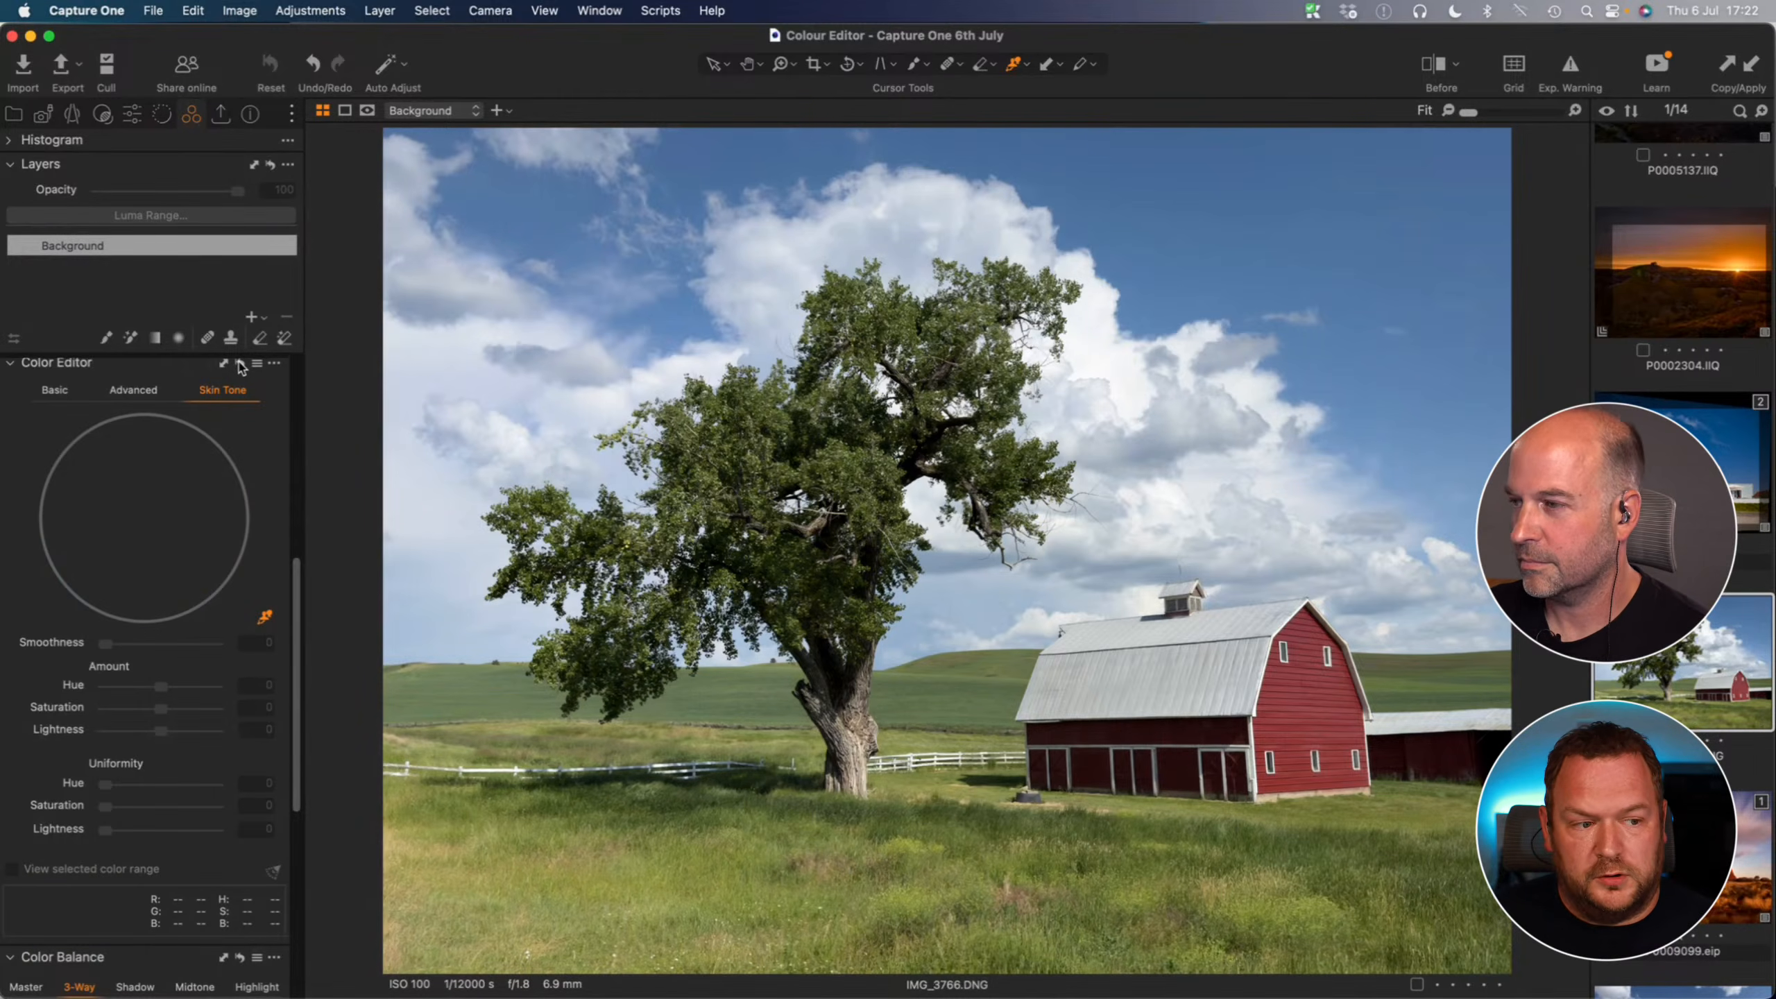
key("super+z")
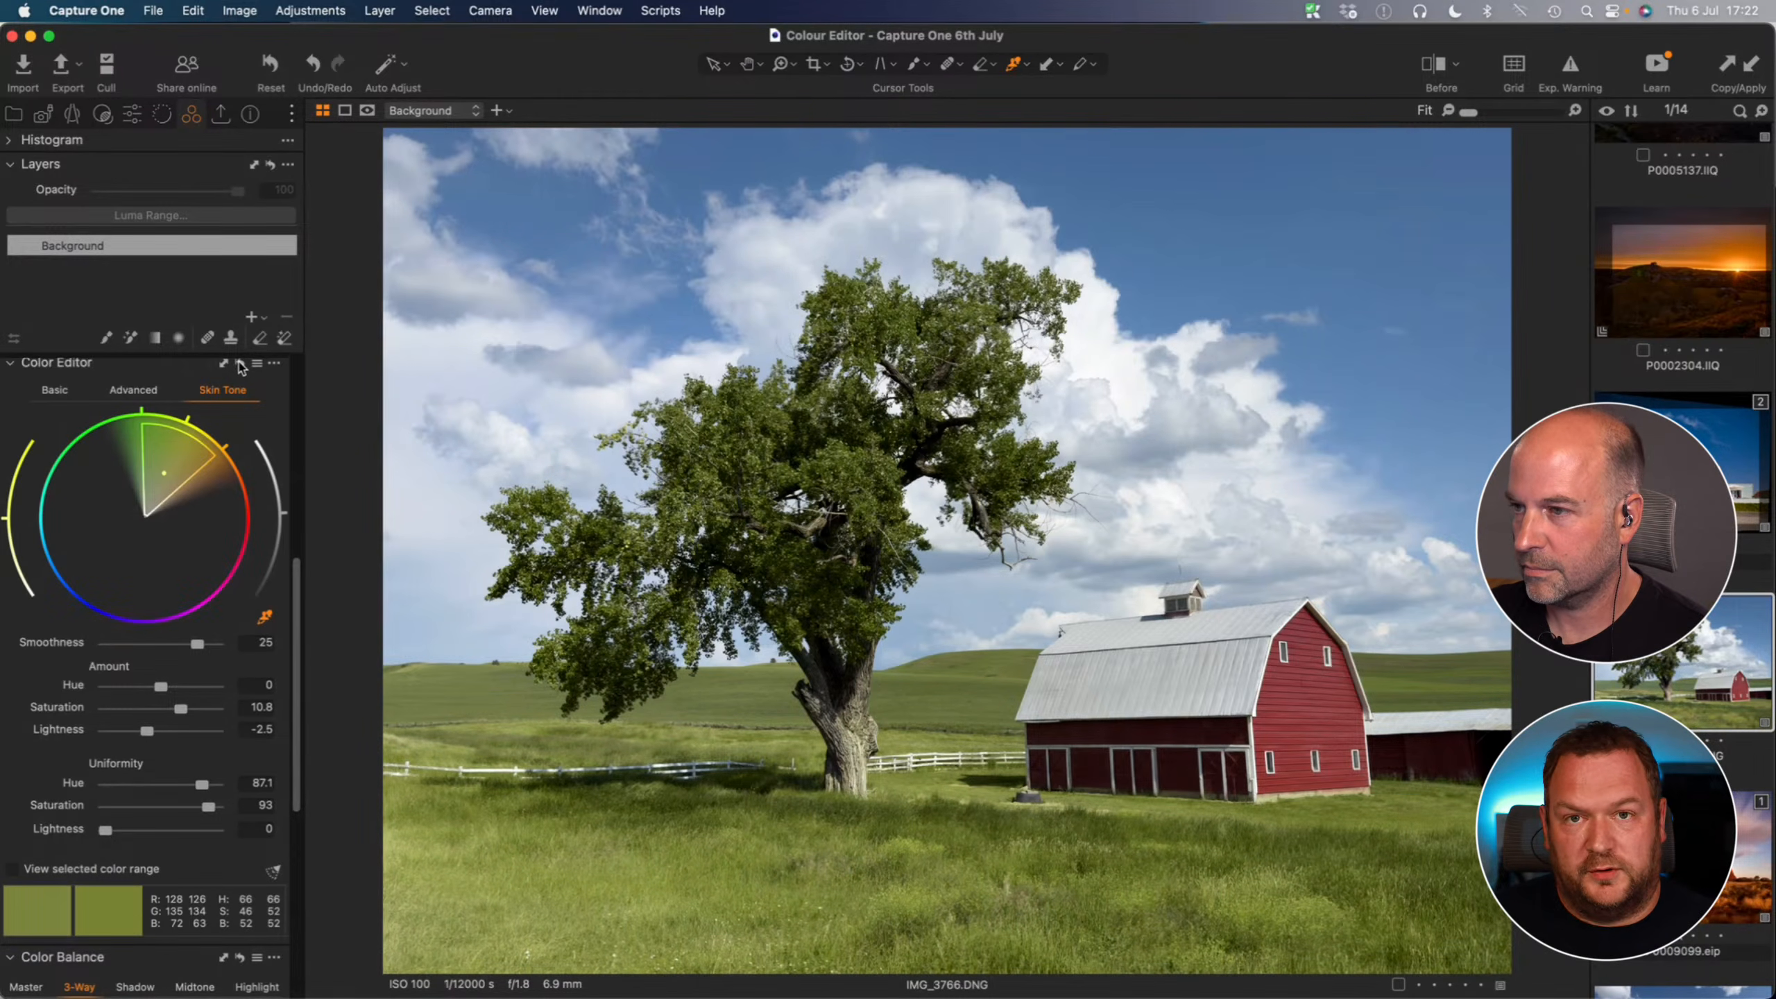
- Move the background adjustments to a new layer, erase its mask over the tree, and check the mask overlay
right_click(176, 255)
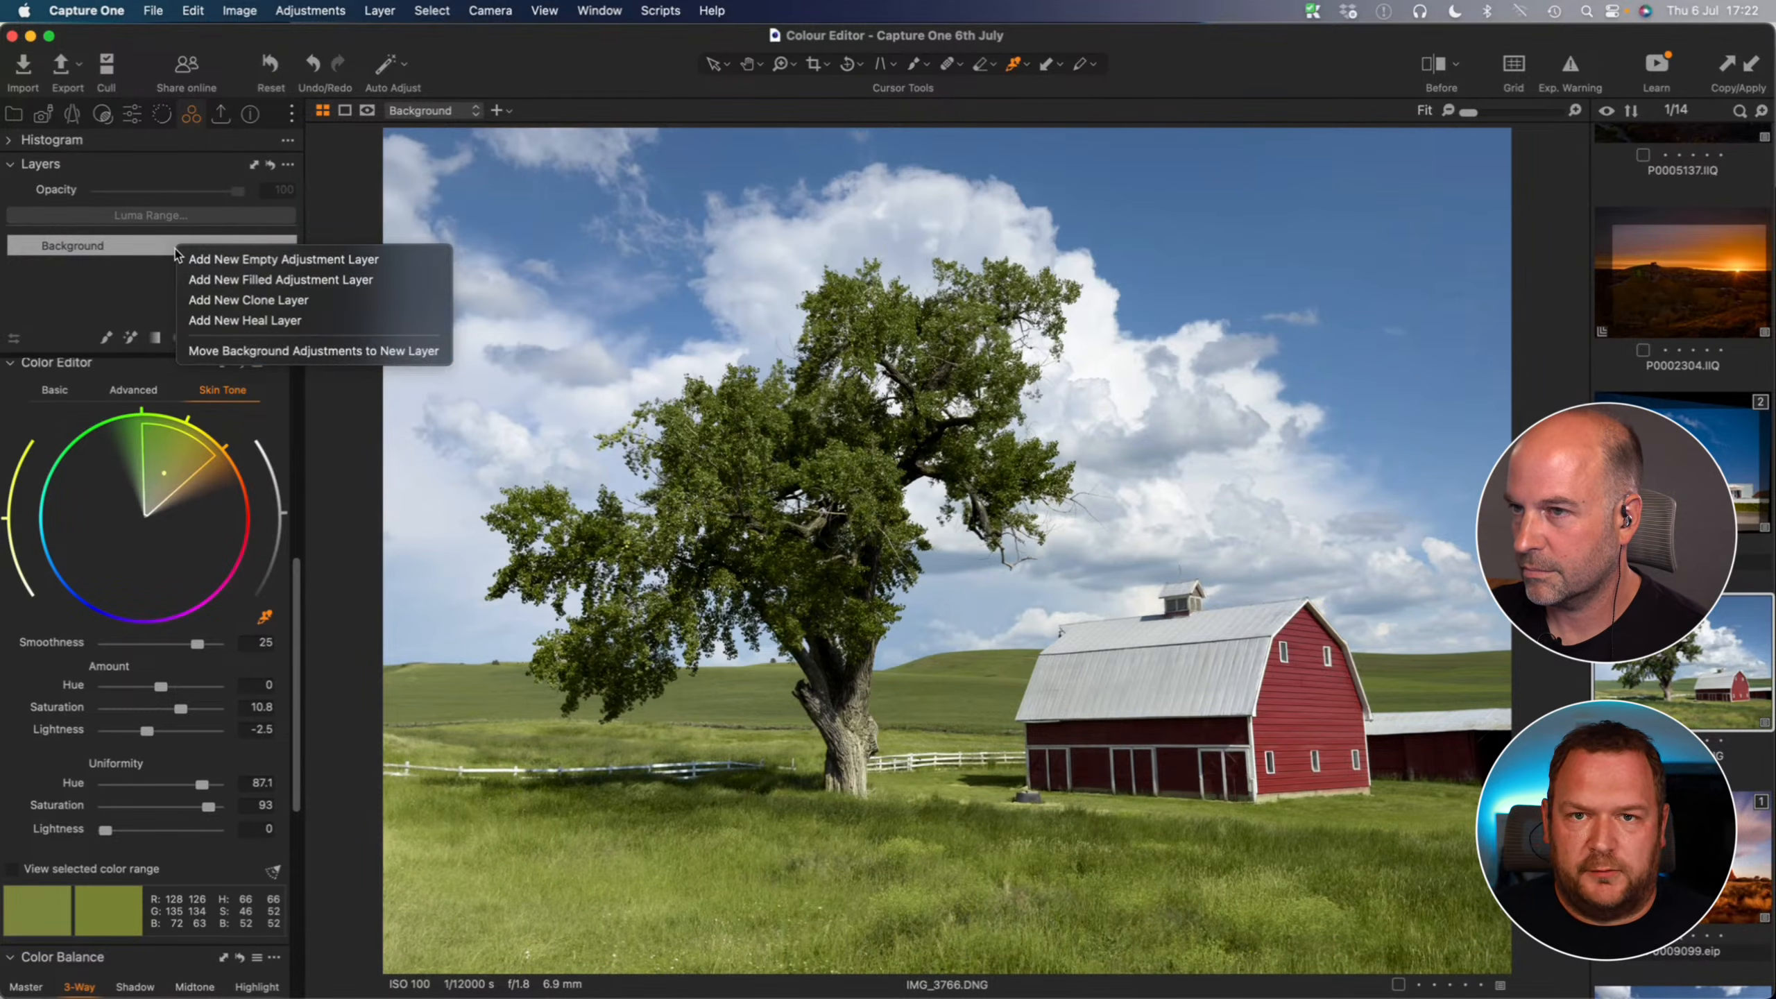
left_click(340, 351)
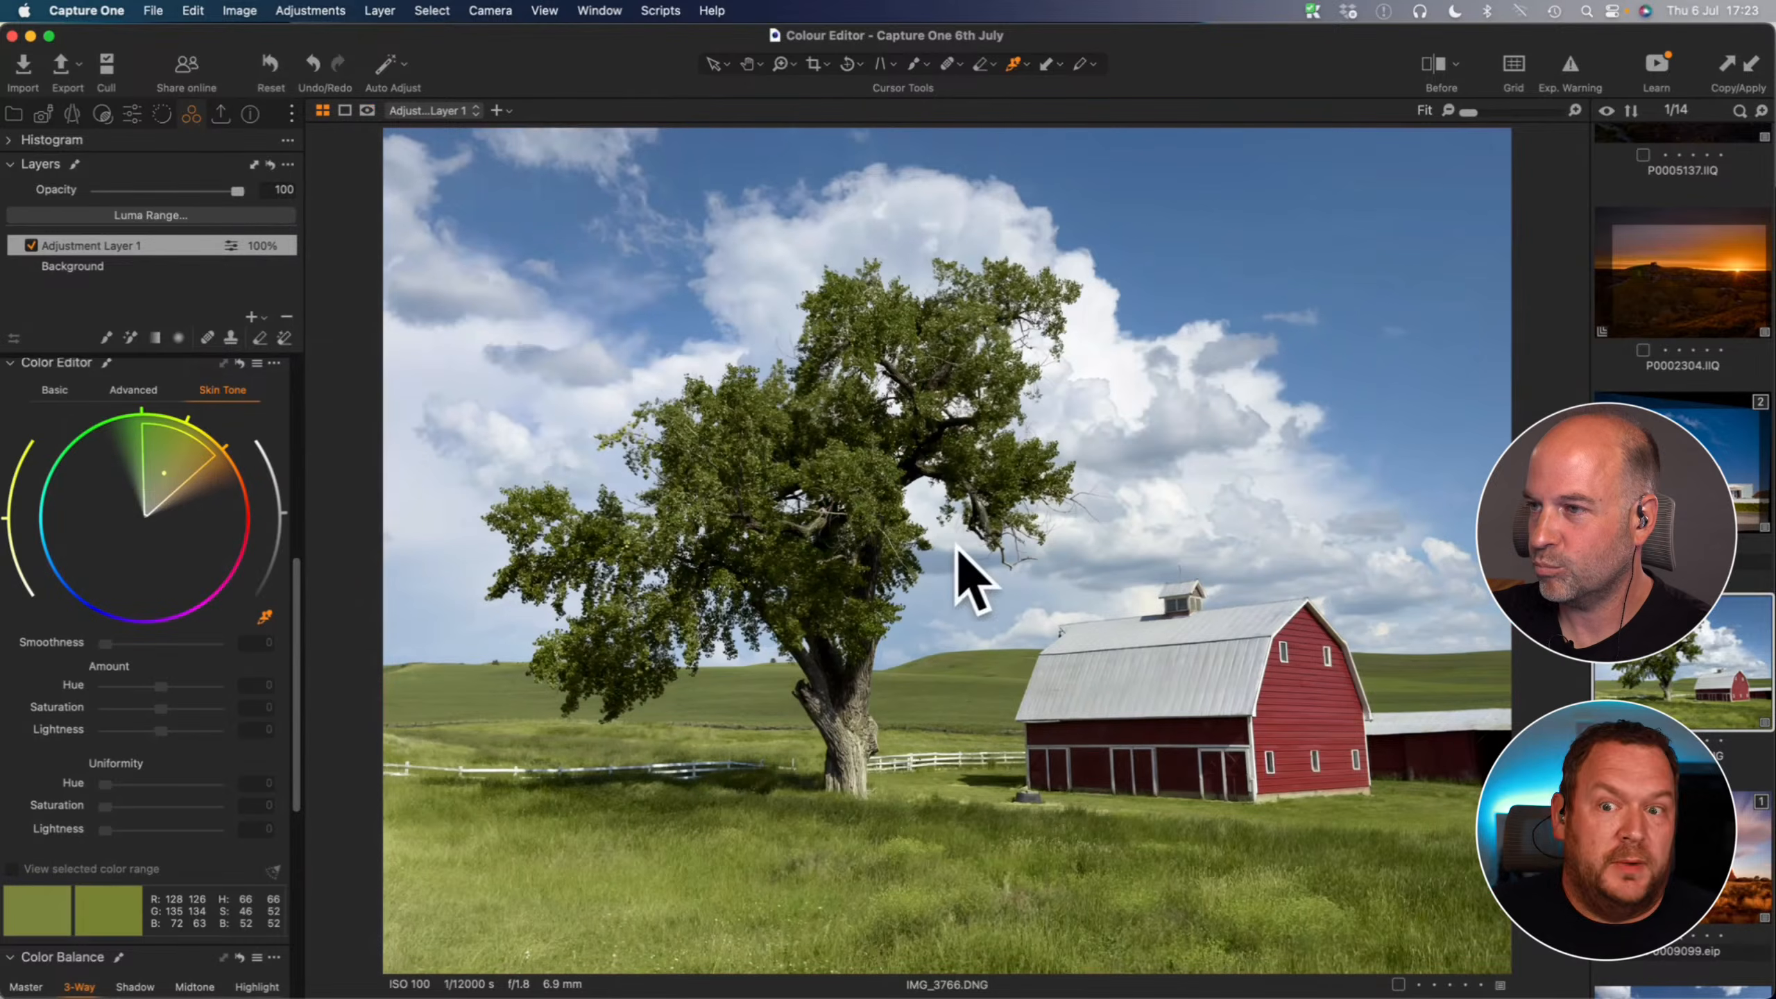
key("b")
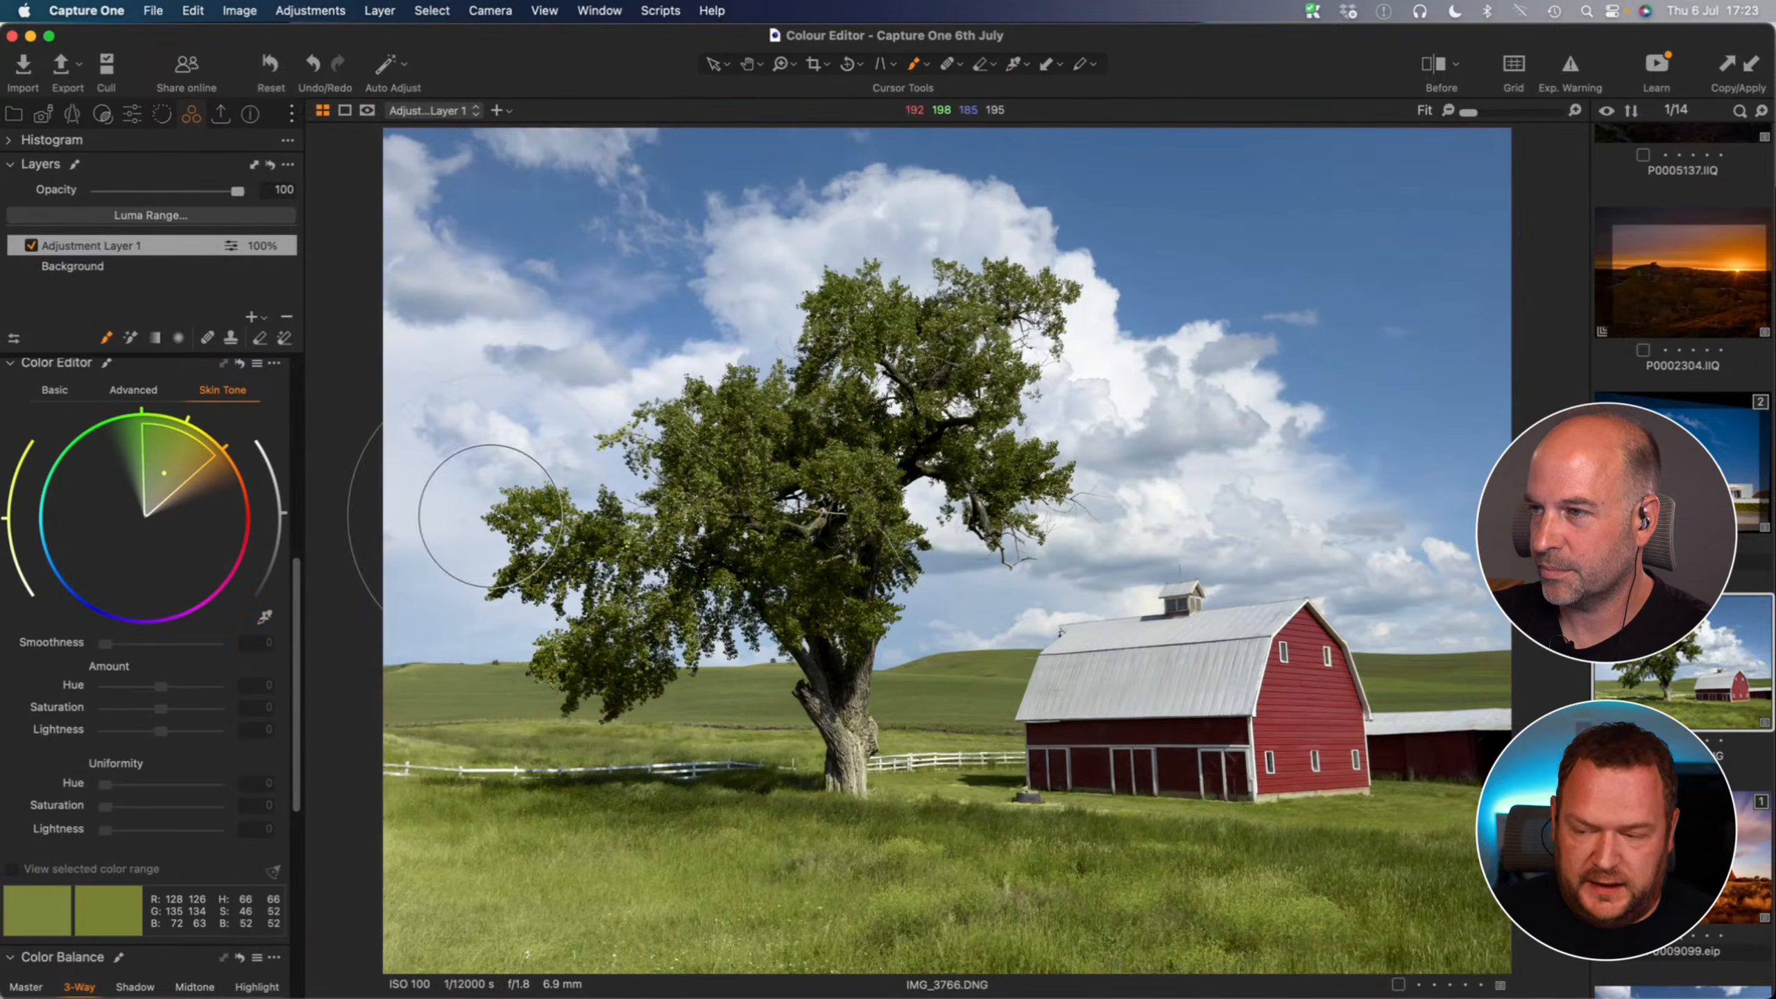
left_click(257, 339)
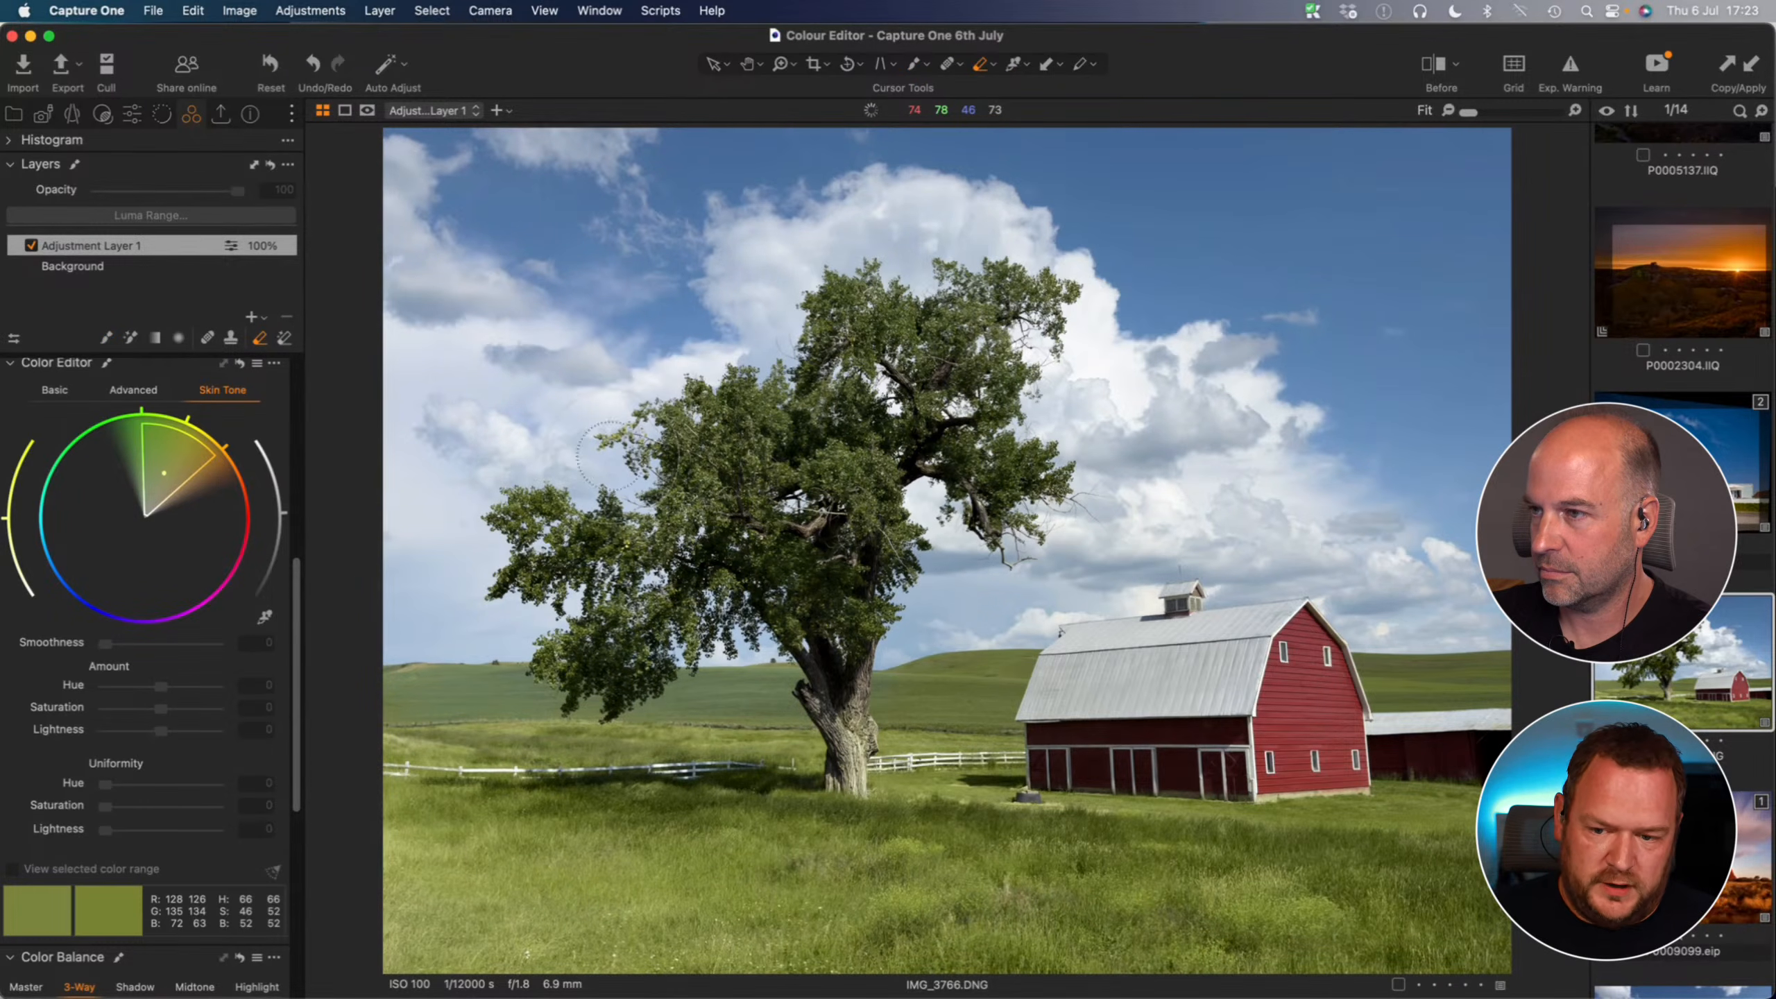
key("m")
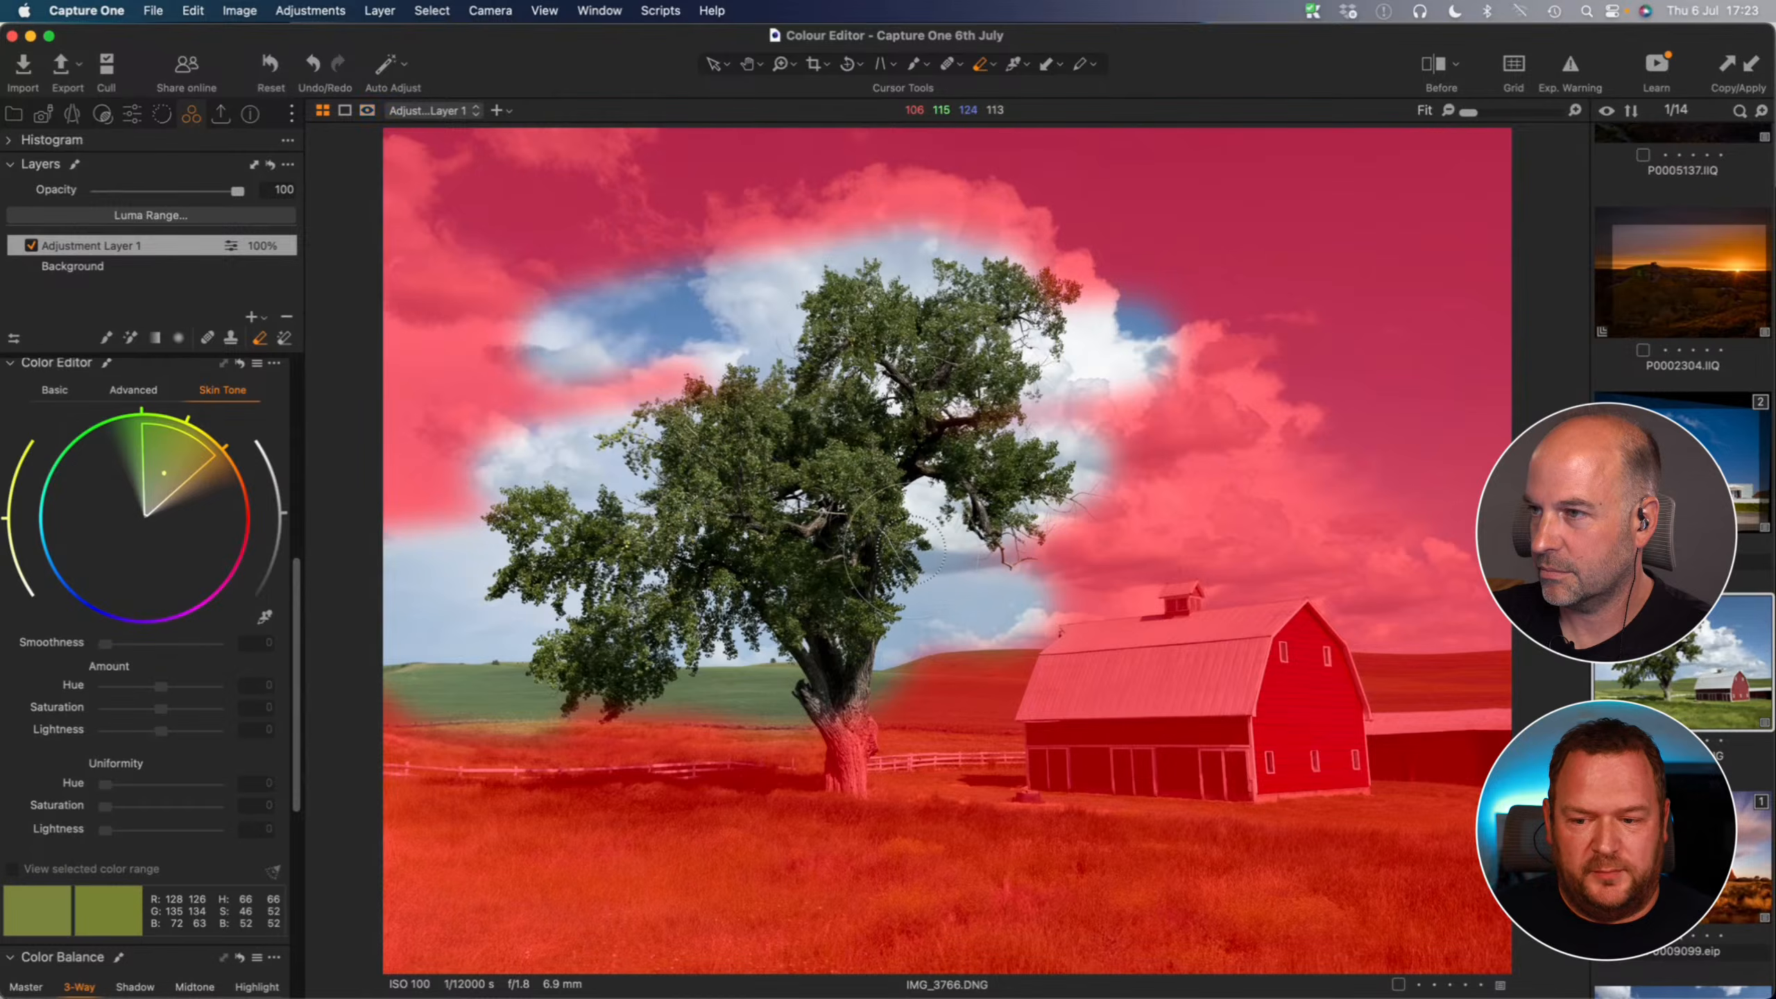
key("m")
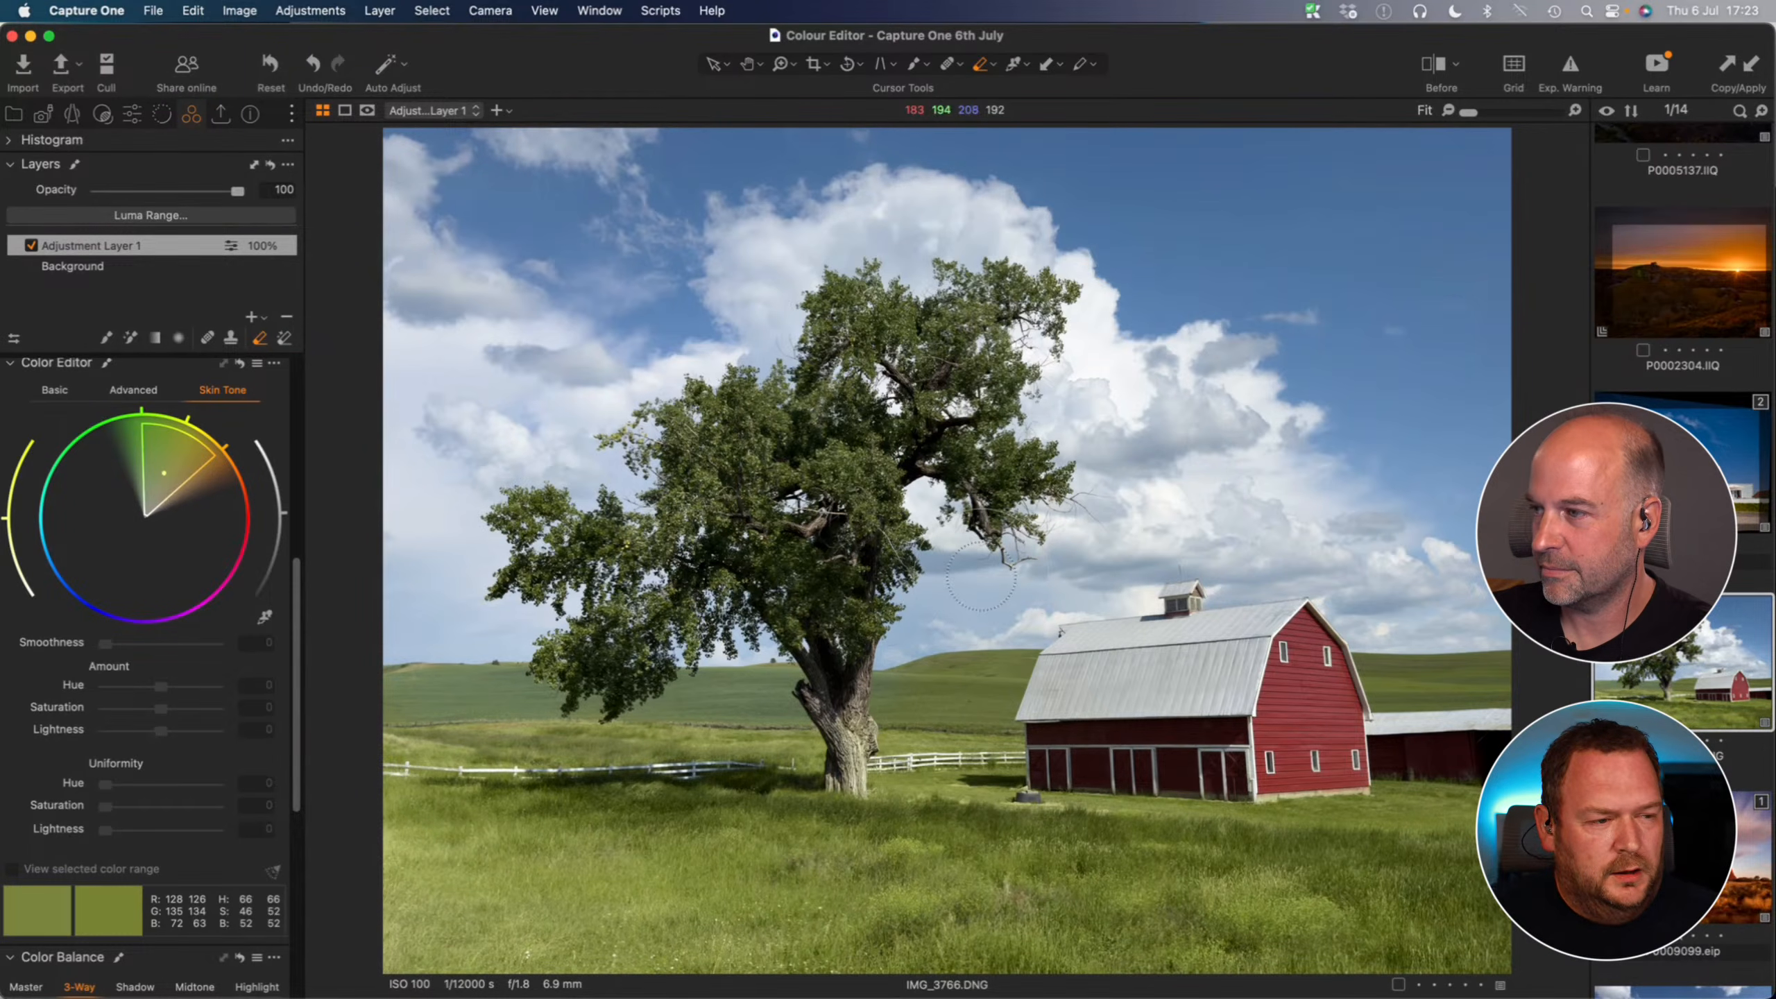
- Open the photo of the red rock under streaked clouds and enable its Black & White conversion
scroll(1710, 735, "down", 3)
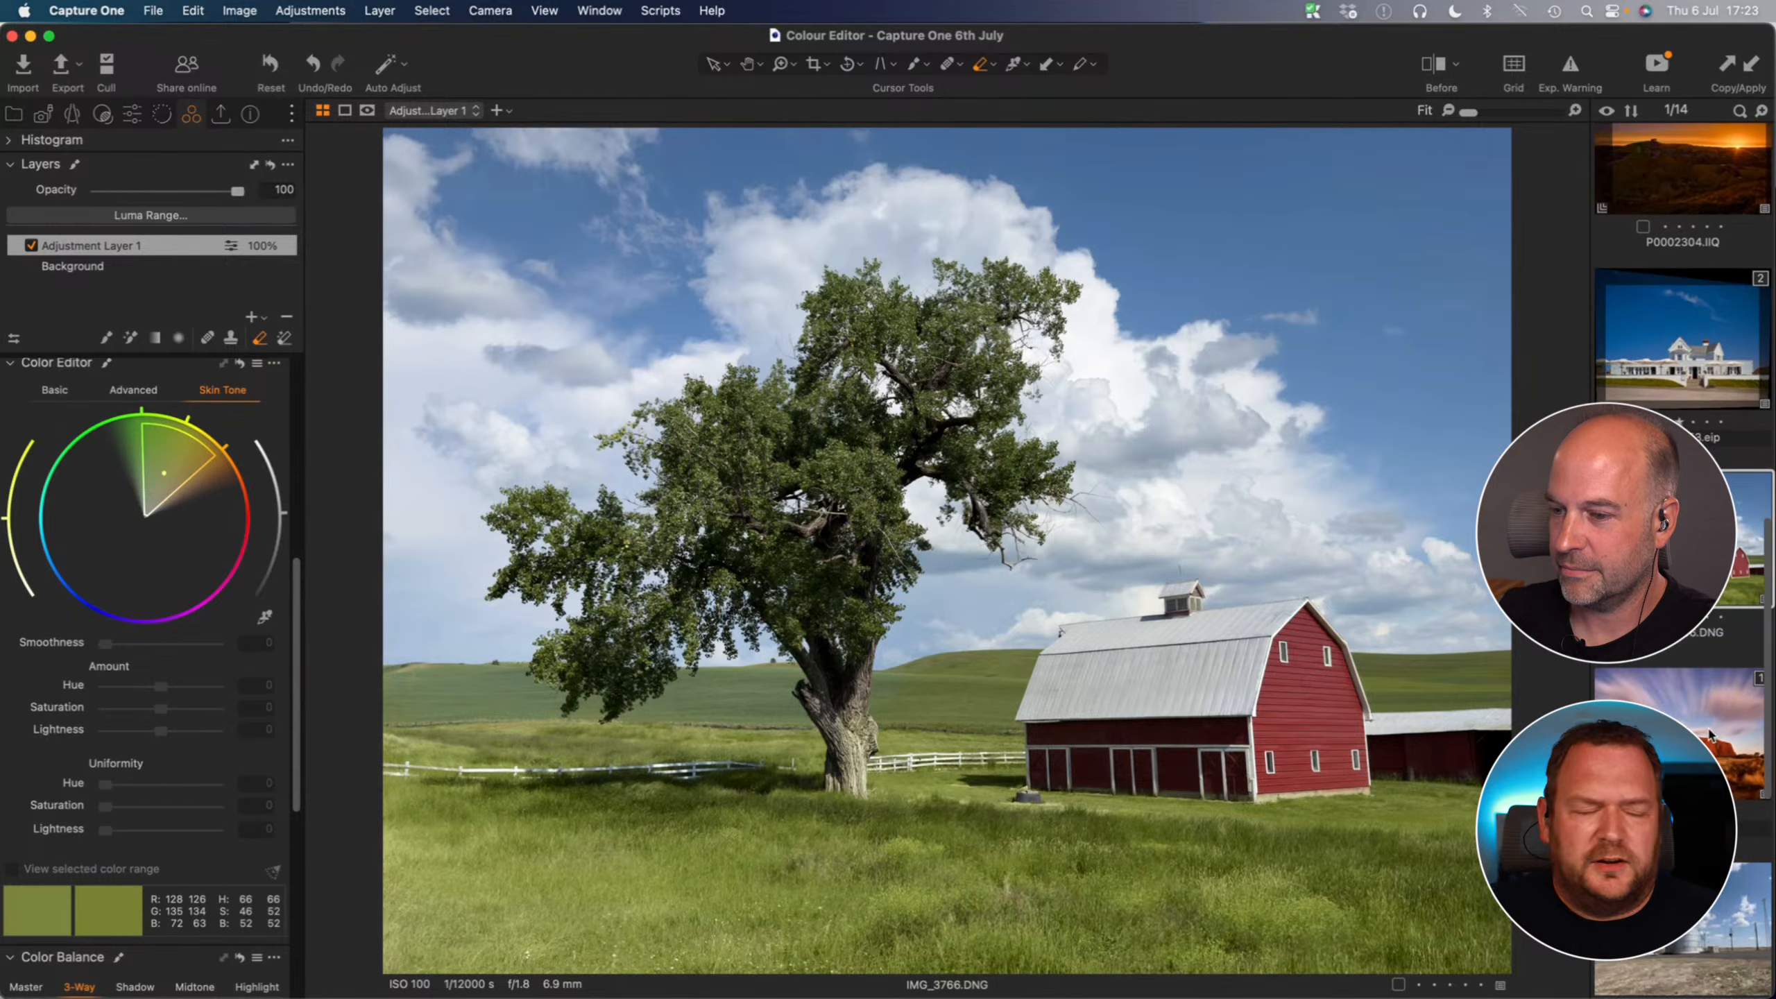
scroll(1711, 735, "down", 1)
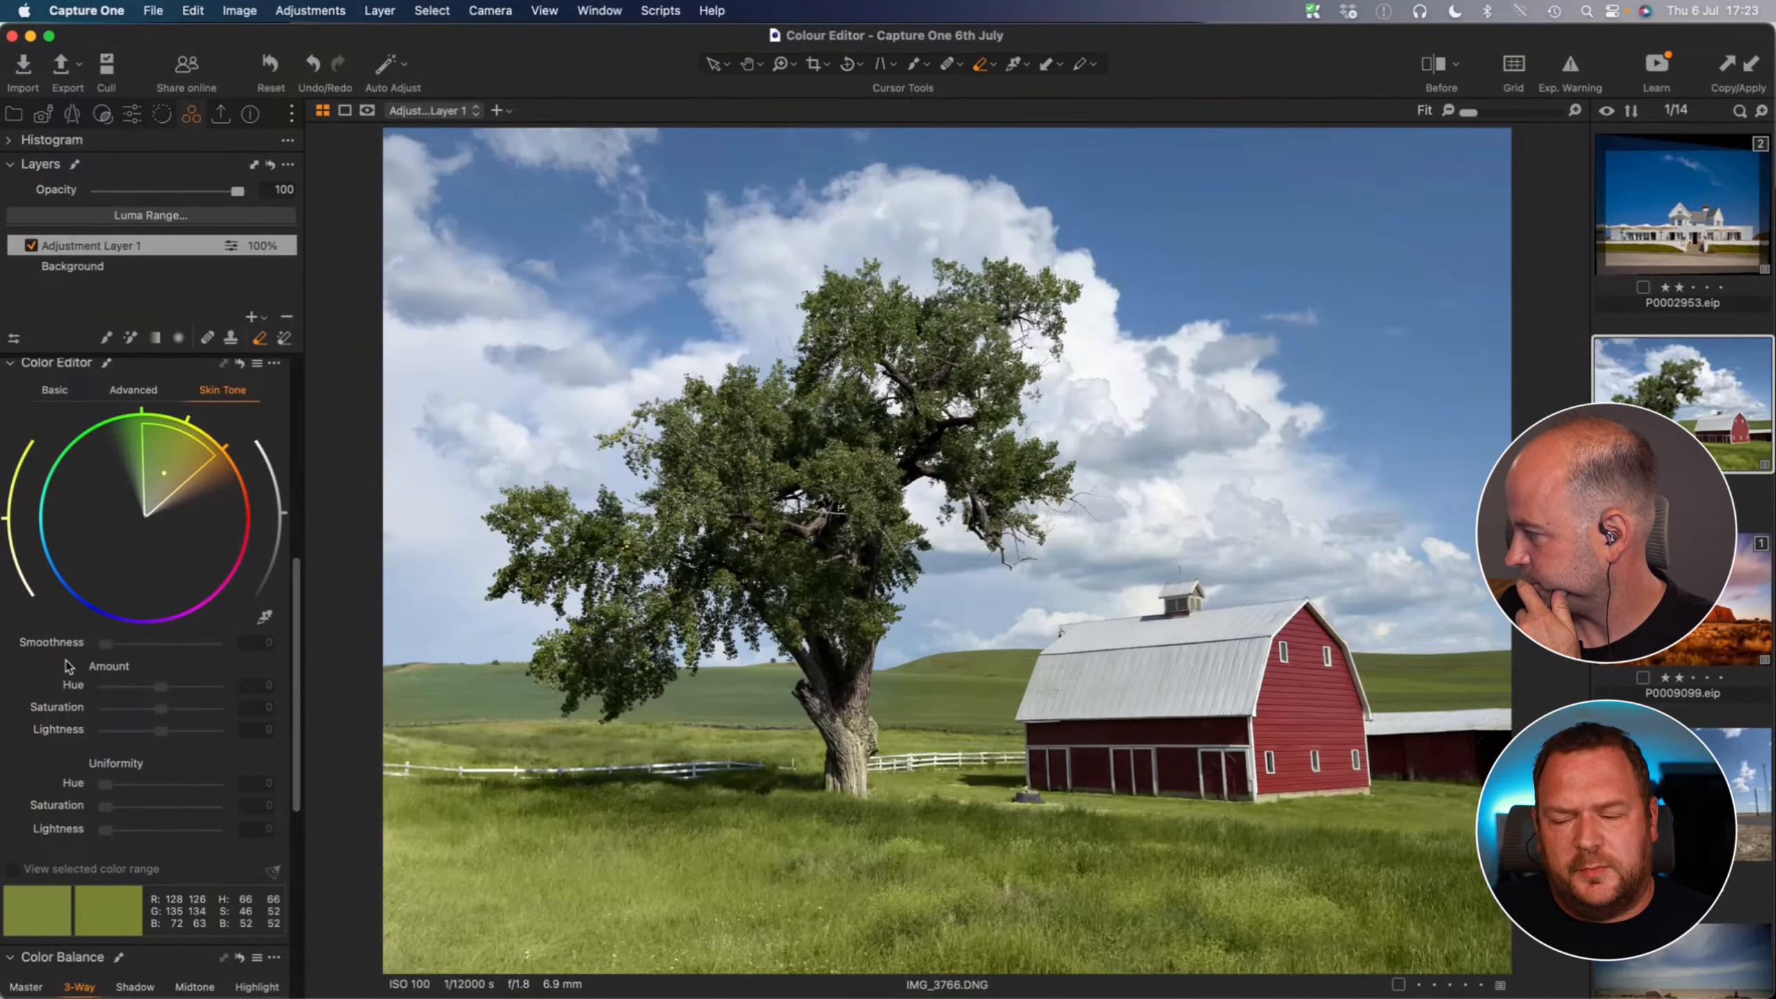
left_click(1710, 640)
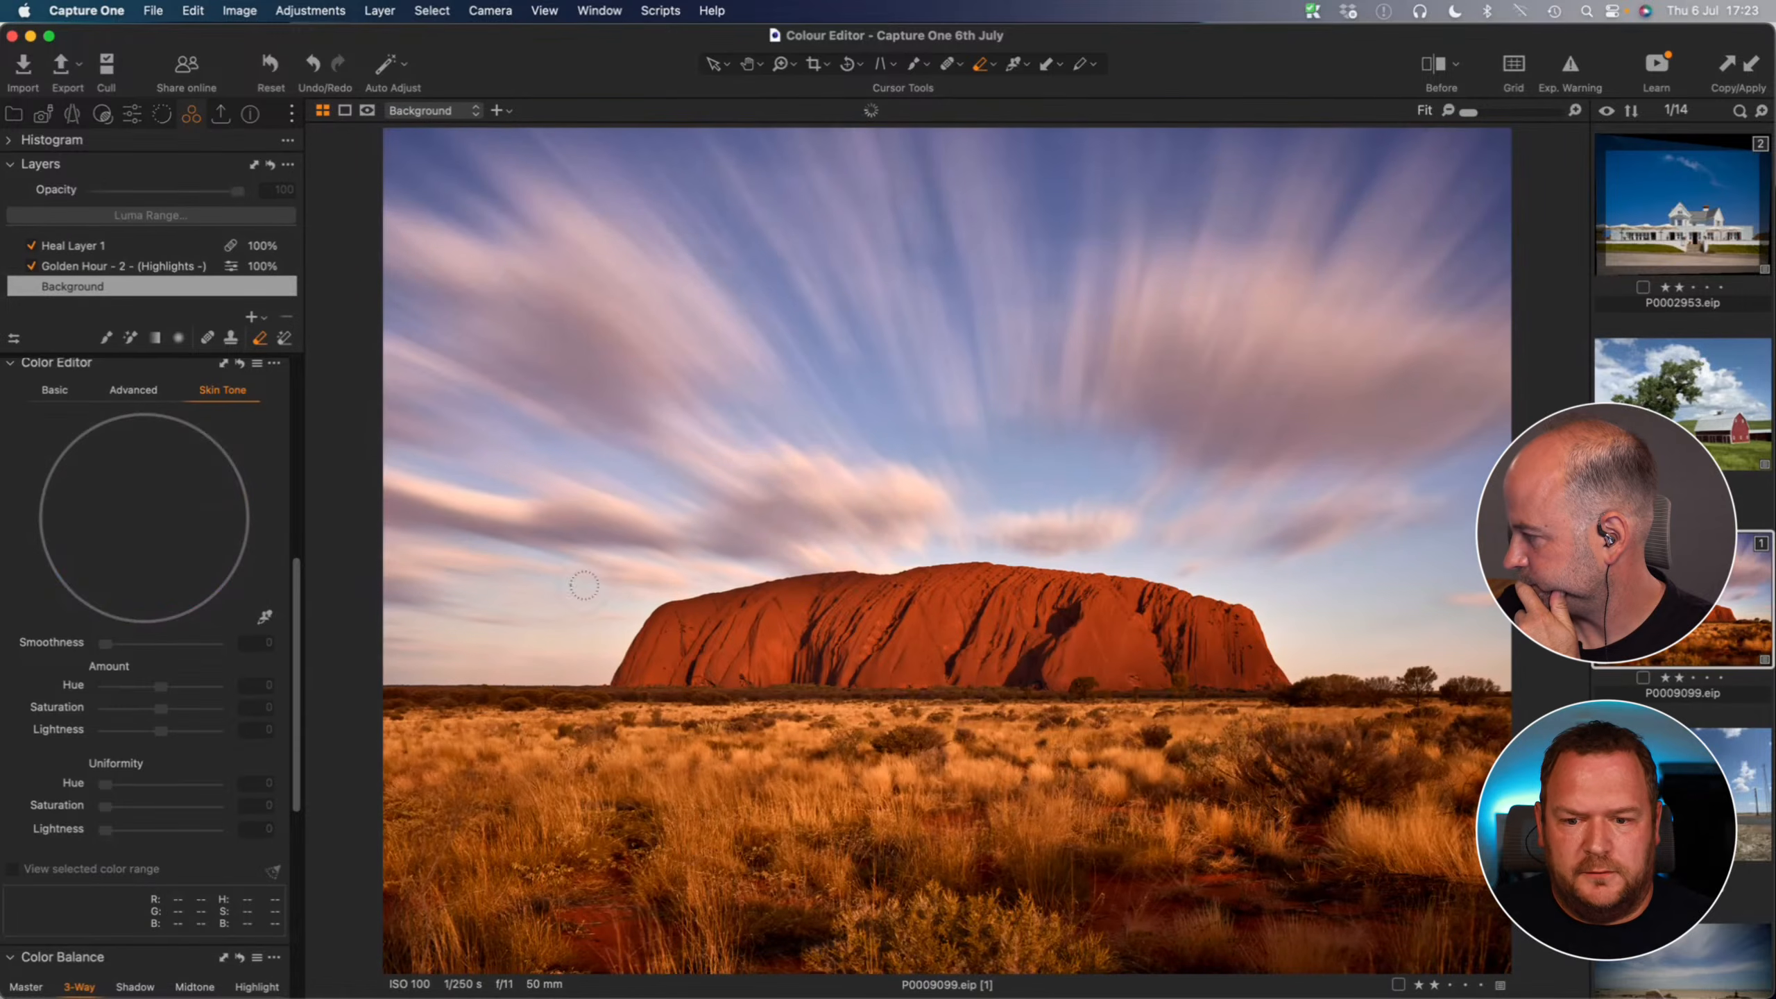
scroll(168, 692, "down", 3)
scroll(168, 692, "down", 10)
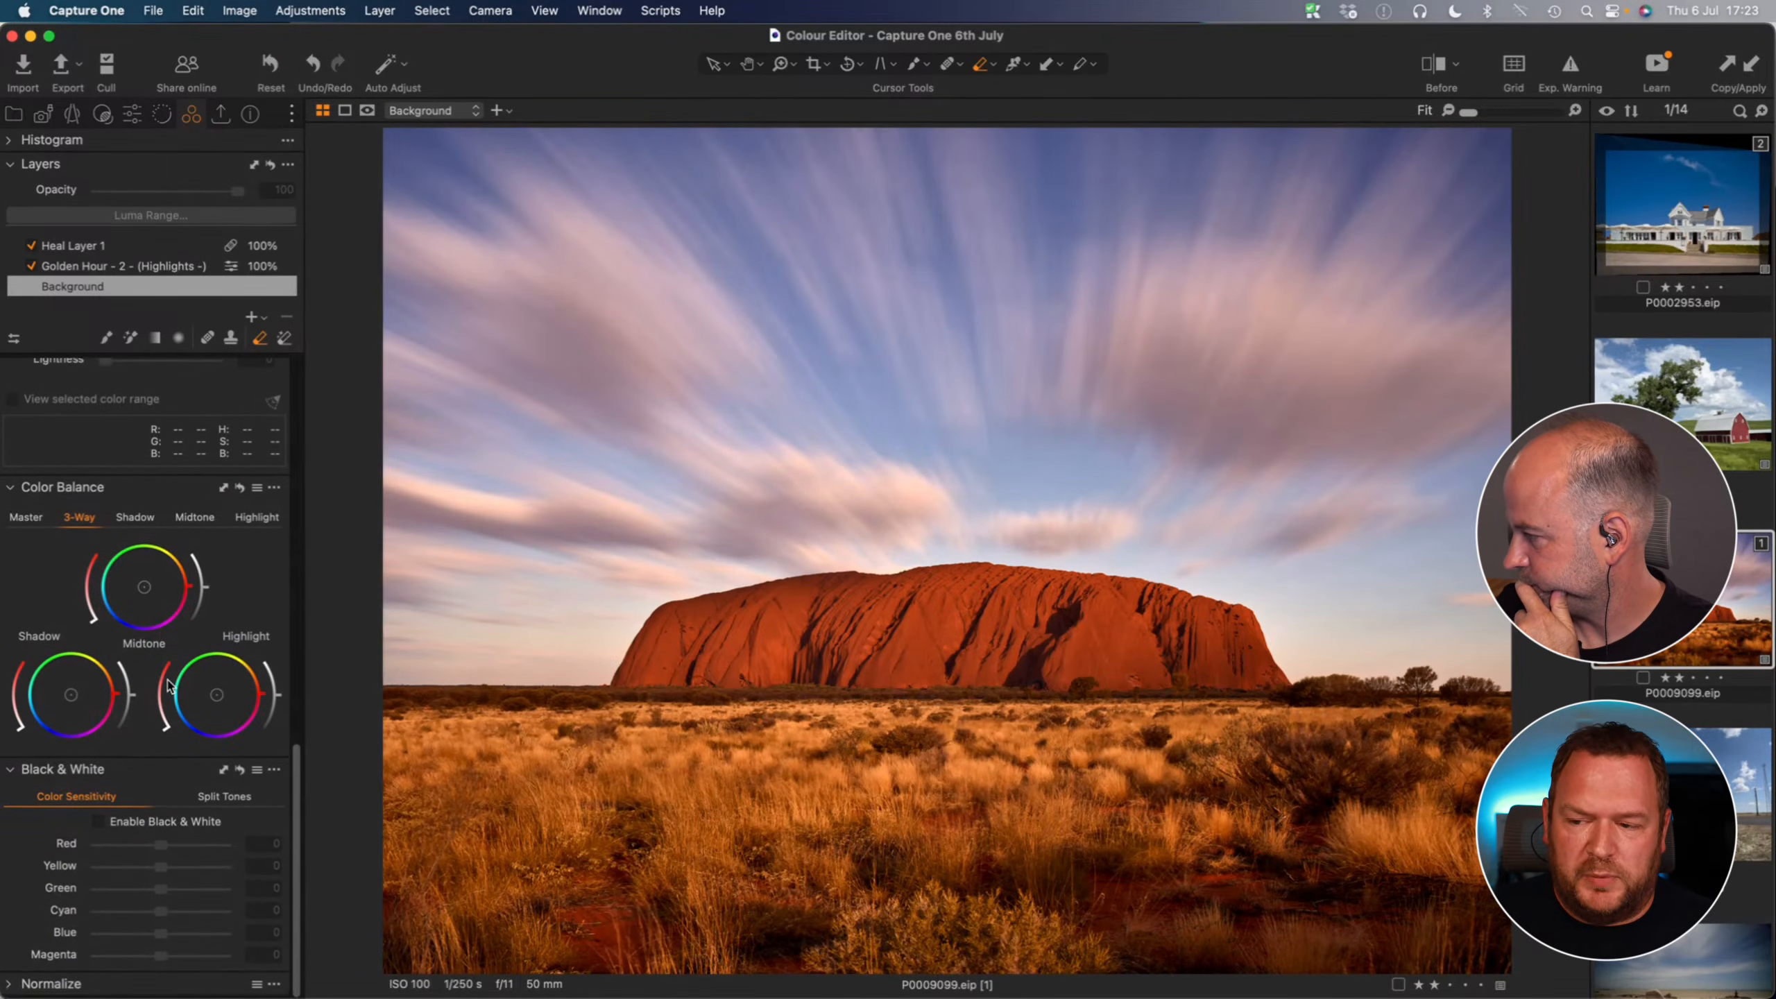
left_click(98, 826)
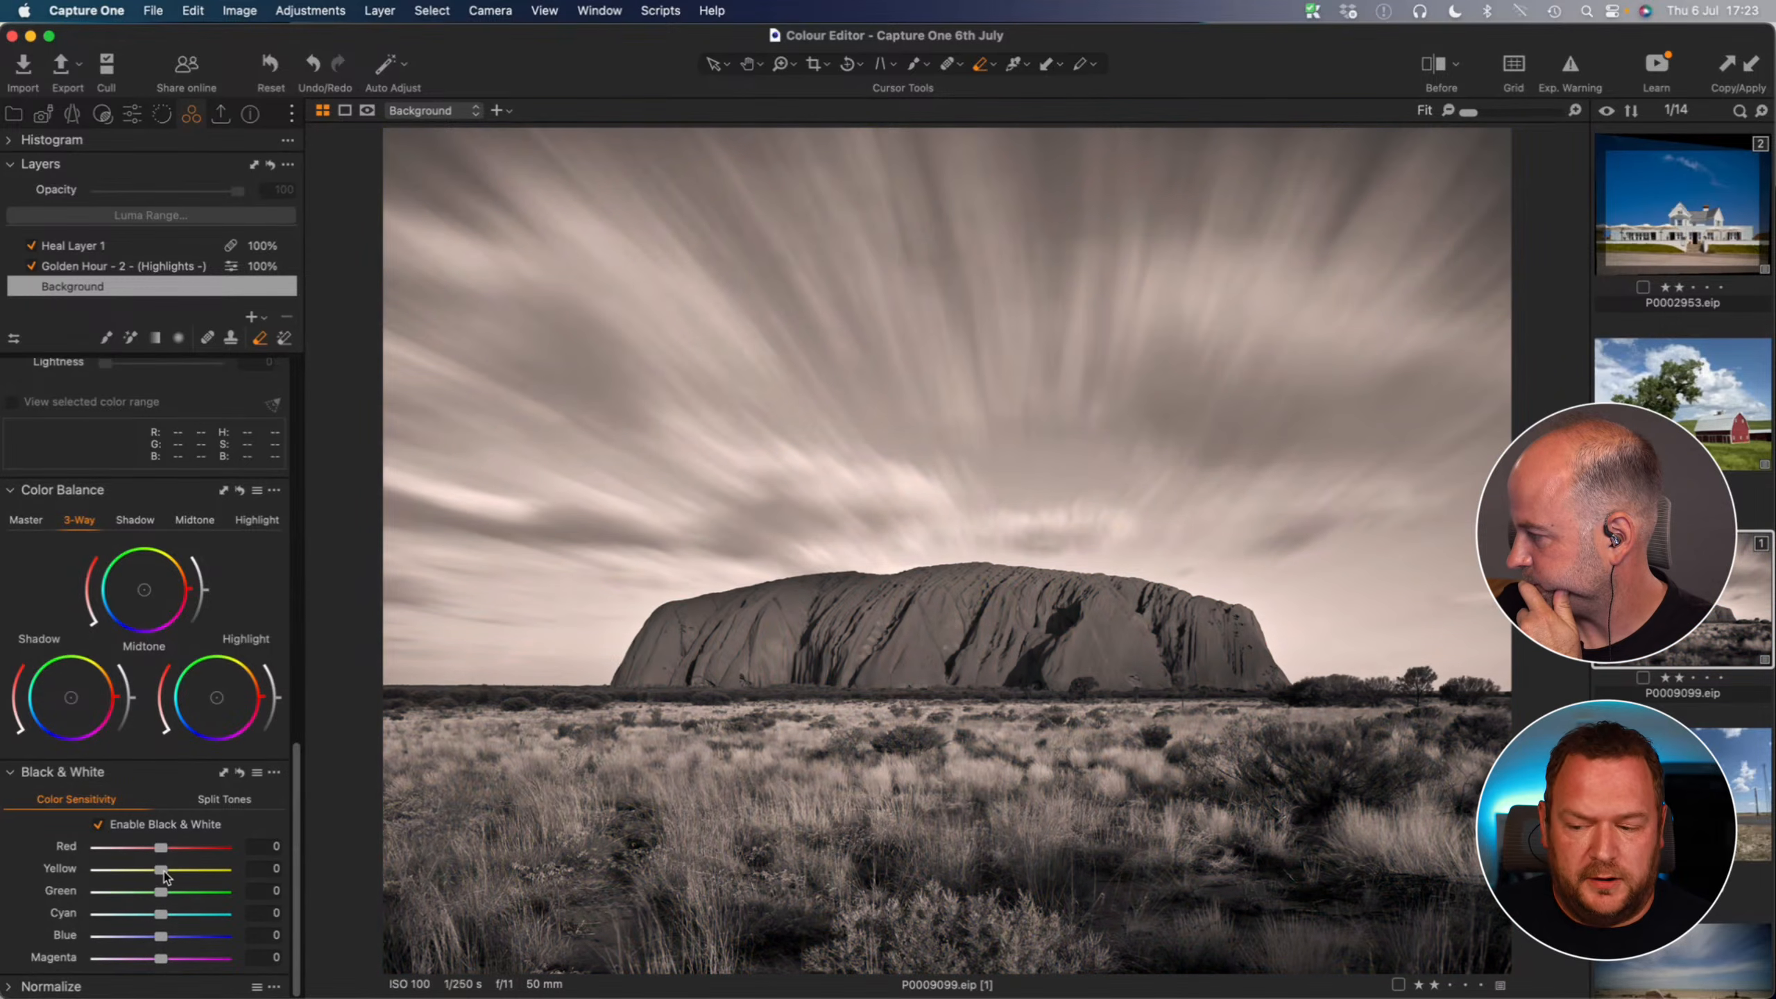
- Set the Black & White color sensitivity to Red -53, Yellow 70, Cyan 54 and Blue -53
left_click_drag(163, 871, 195, 914)
left_click_drag(163, 940, 126, 937)
left_click_drag(195, 870, 128, 849)
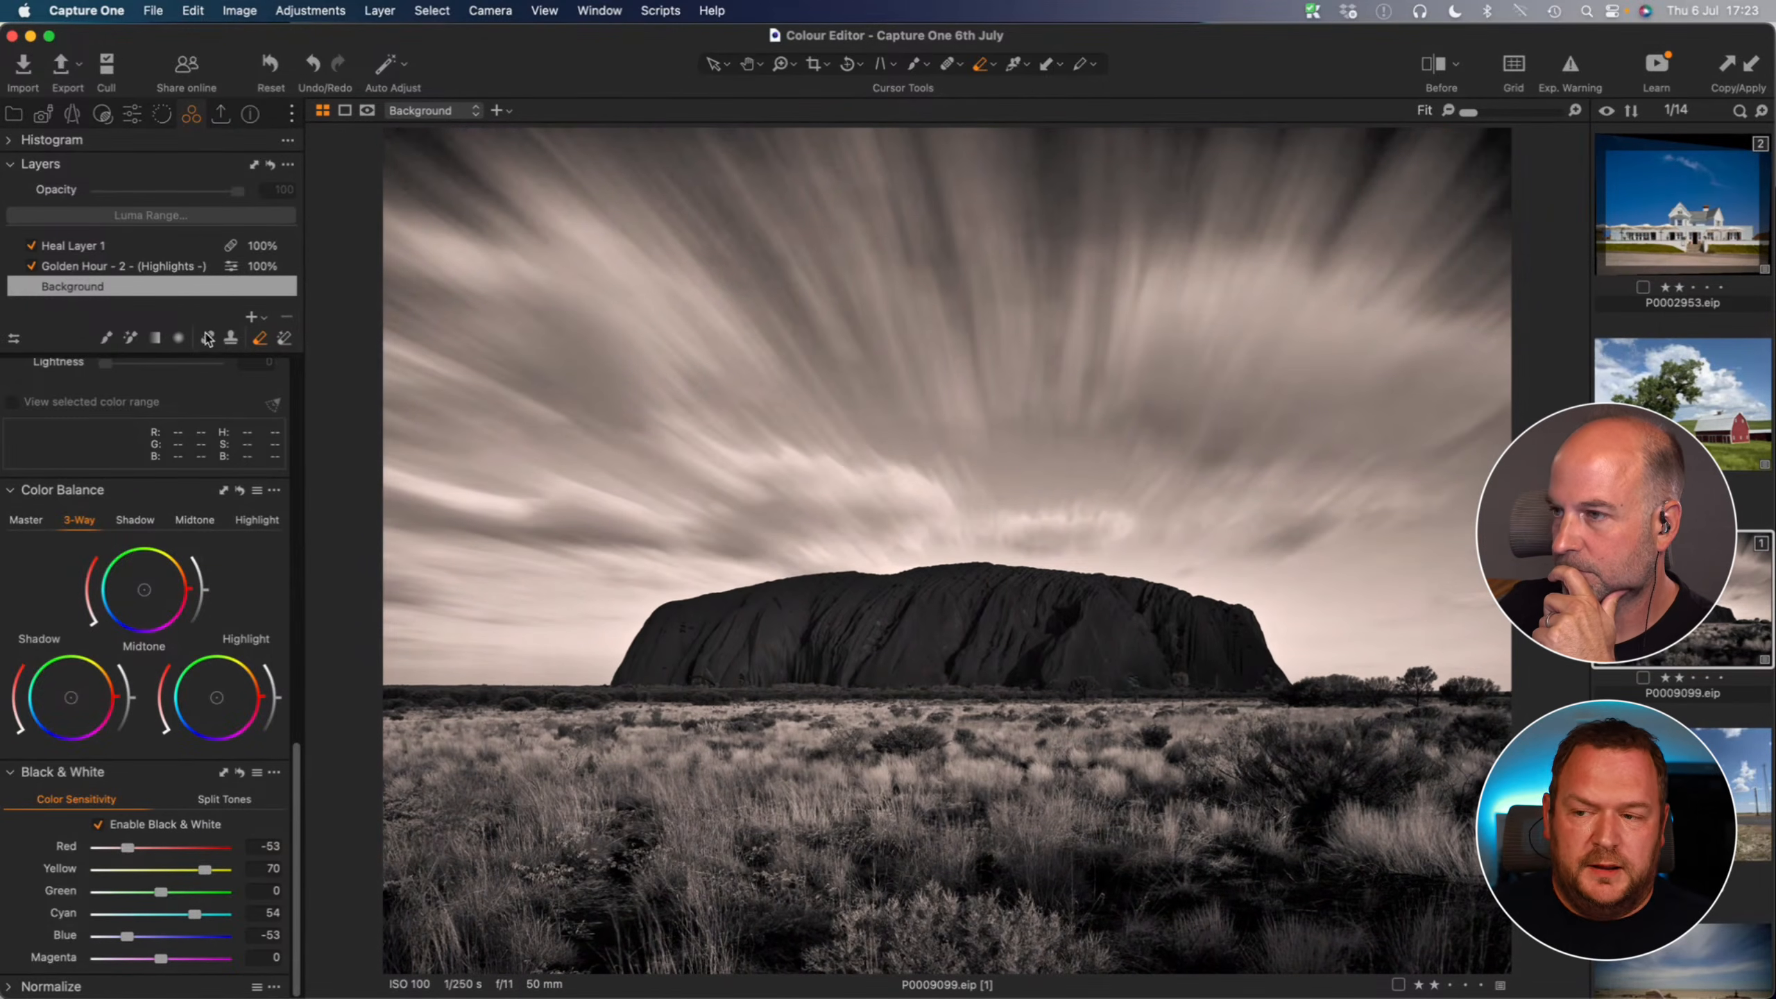
- Sample the red rock as an Advanced color range and set its Hue to 14.7 and Saturation to -14.6
scroll(167, 405, "up", 5)
scroll(165, 523, "up", 3)
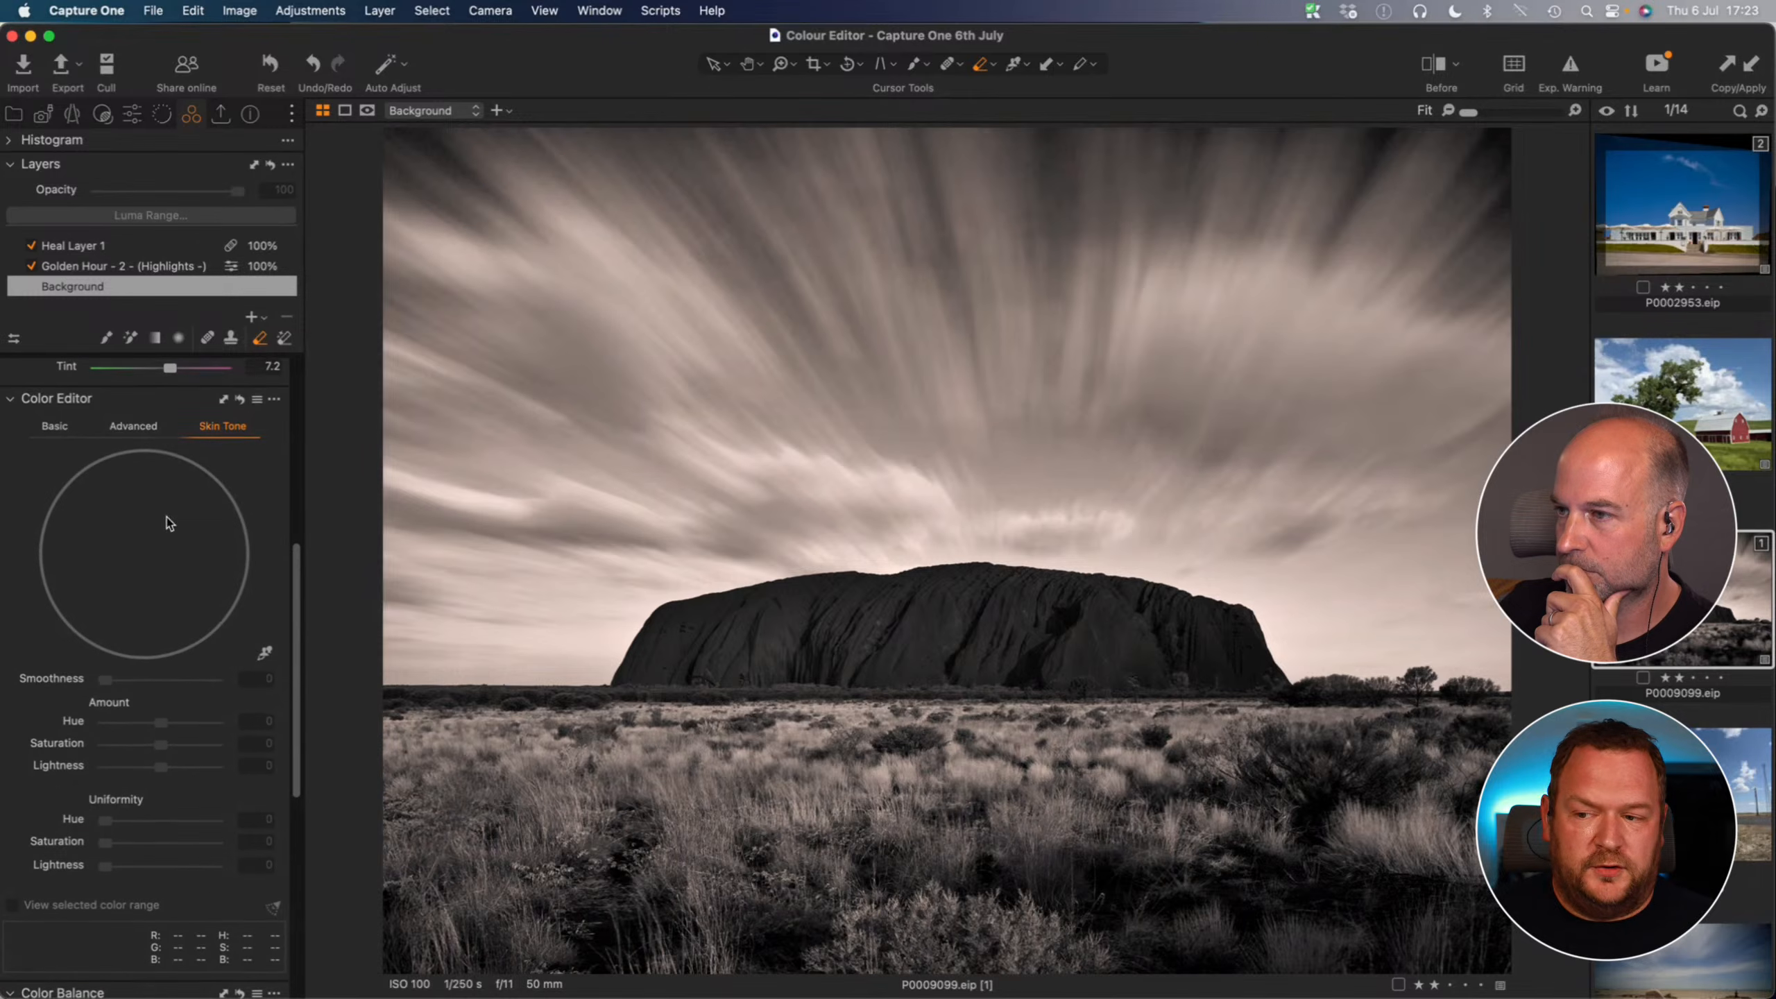
left_click(143, 428)
left_click(265, 655)
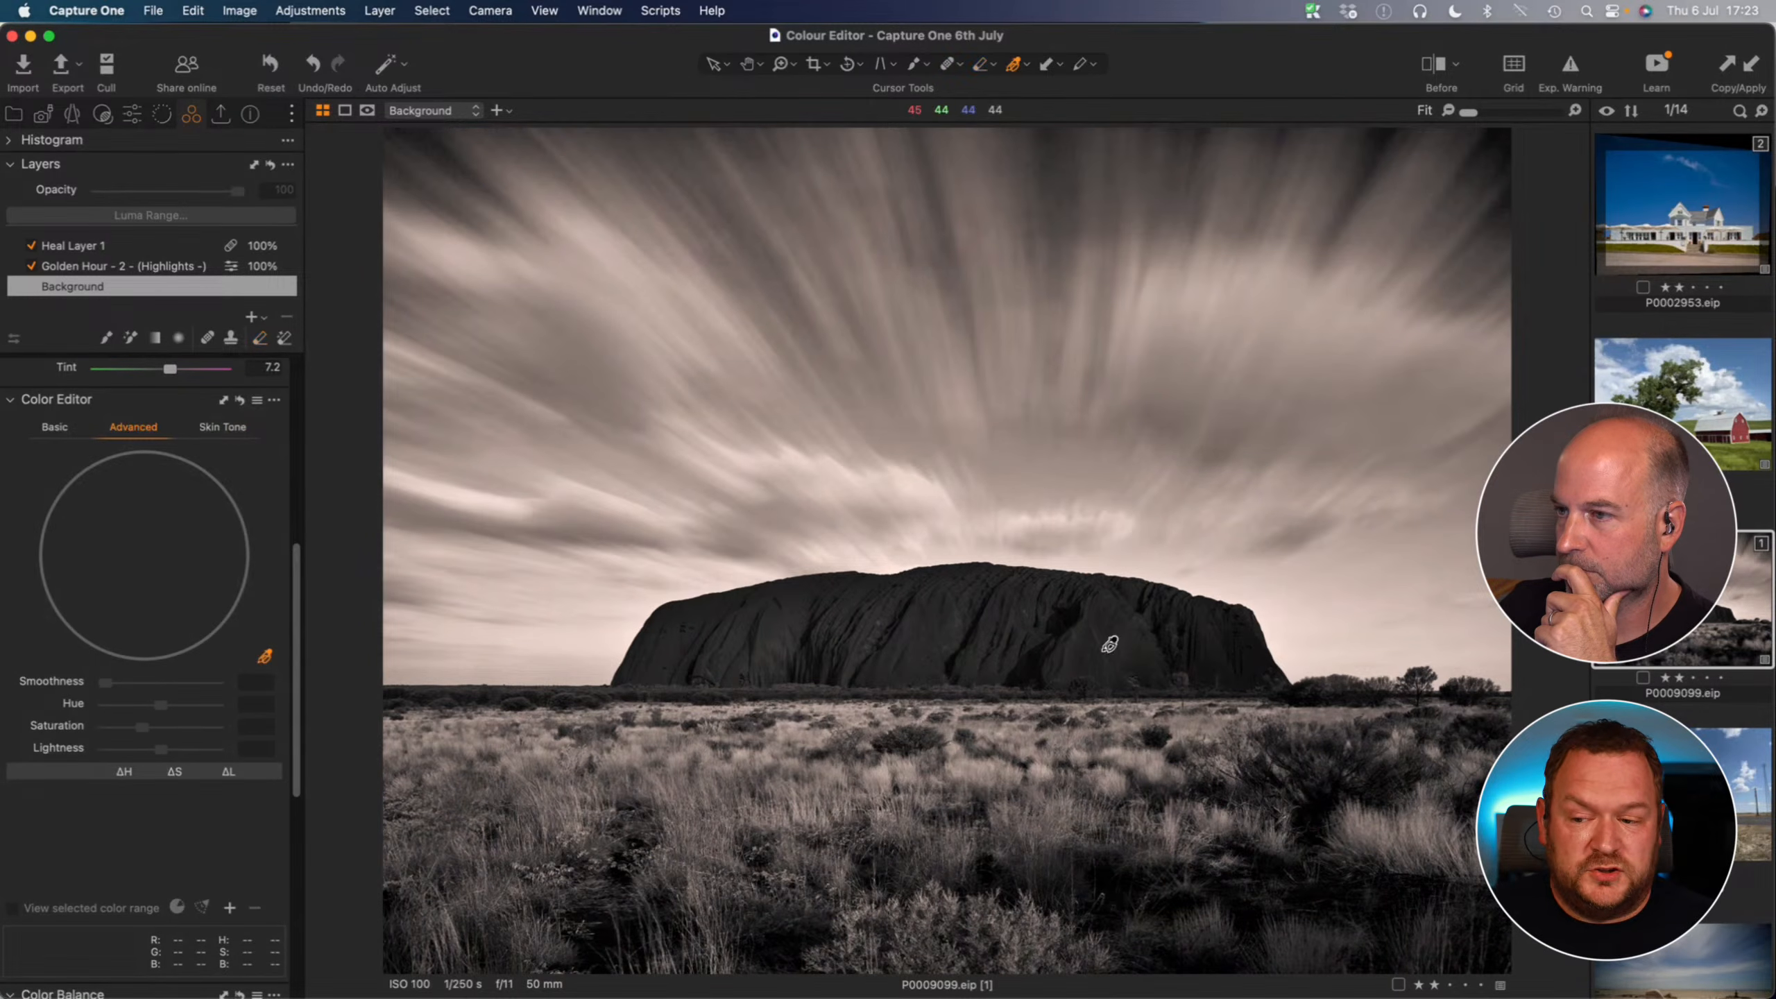
left_click(941, 621)
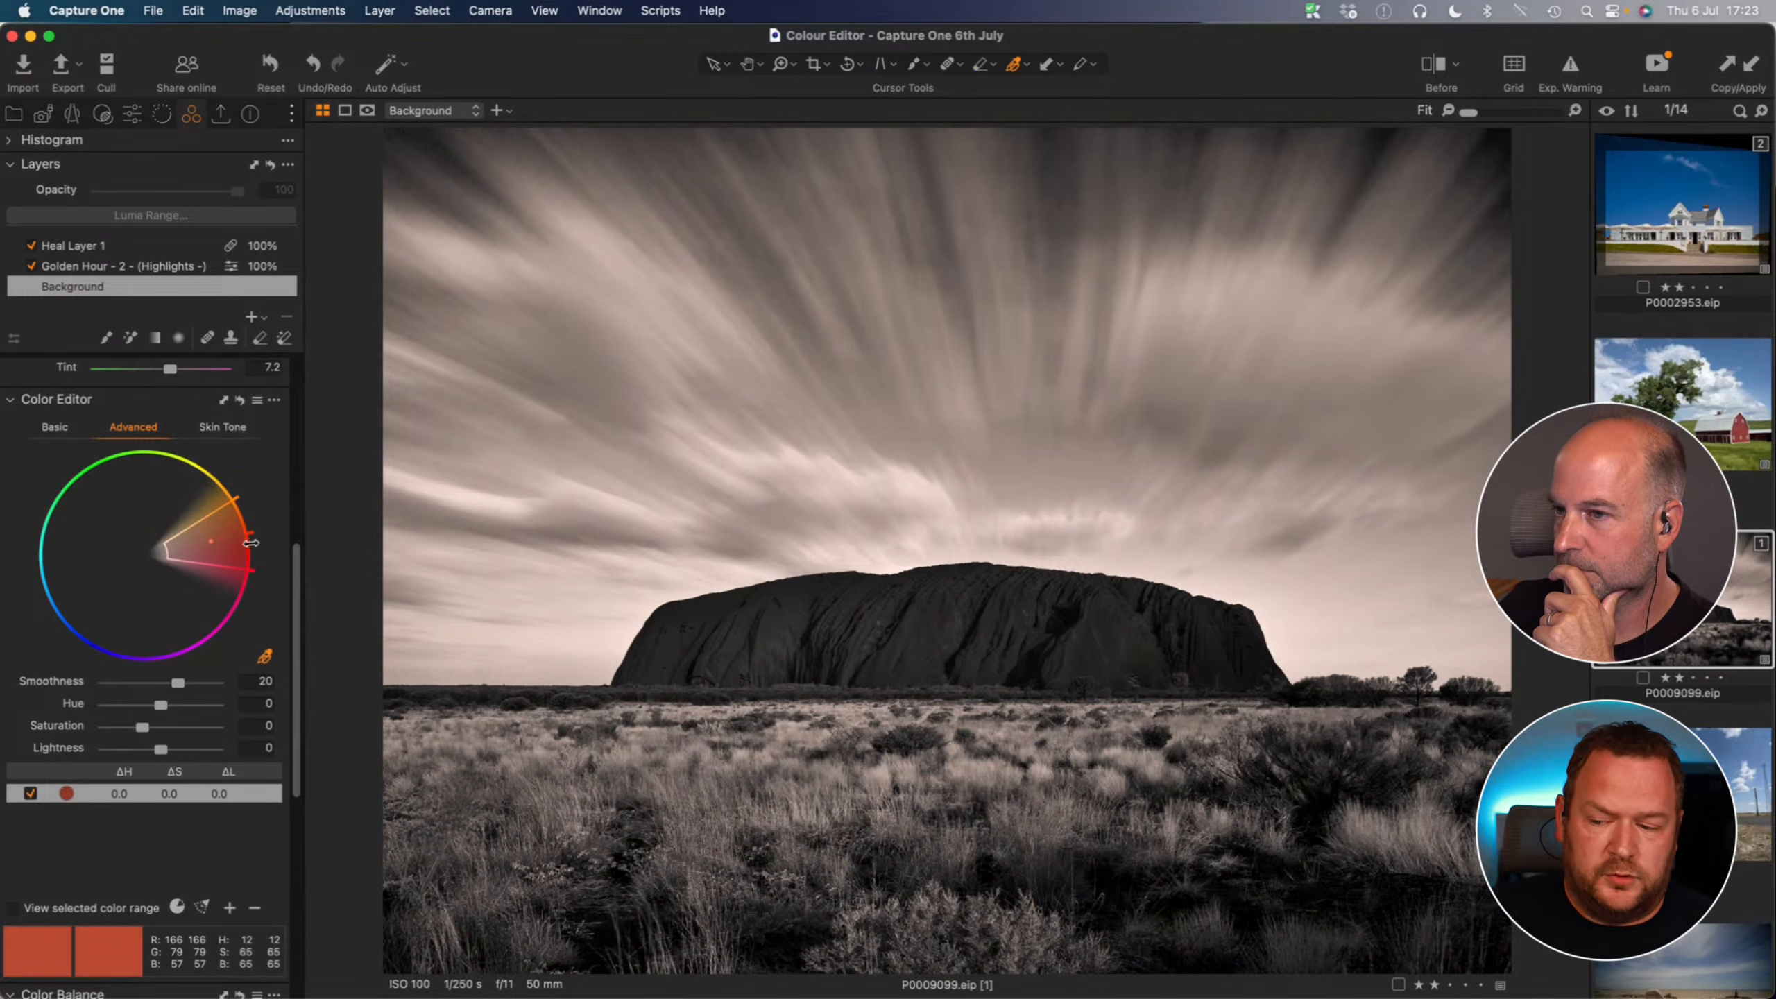
scroll(165, 793, "down", 2)
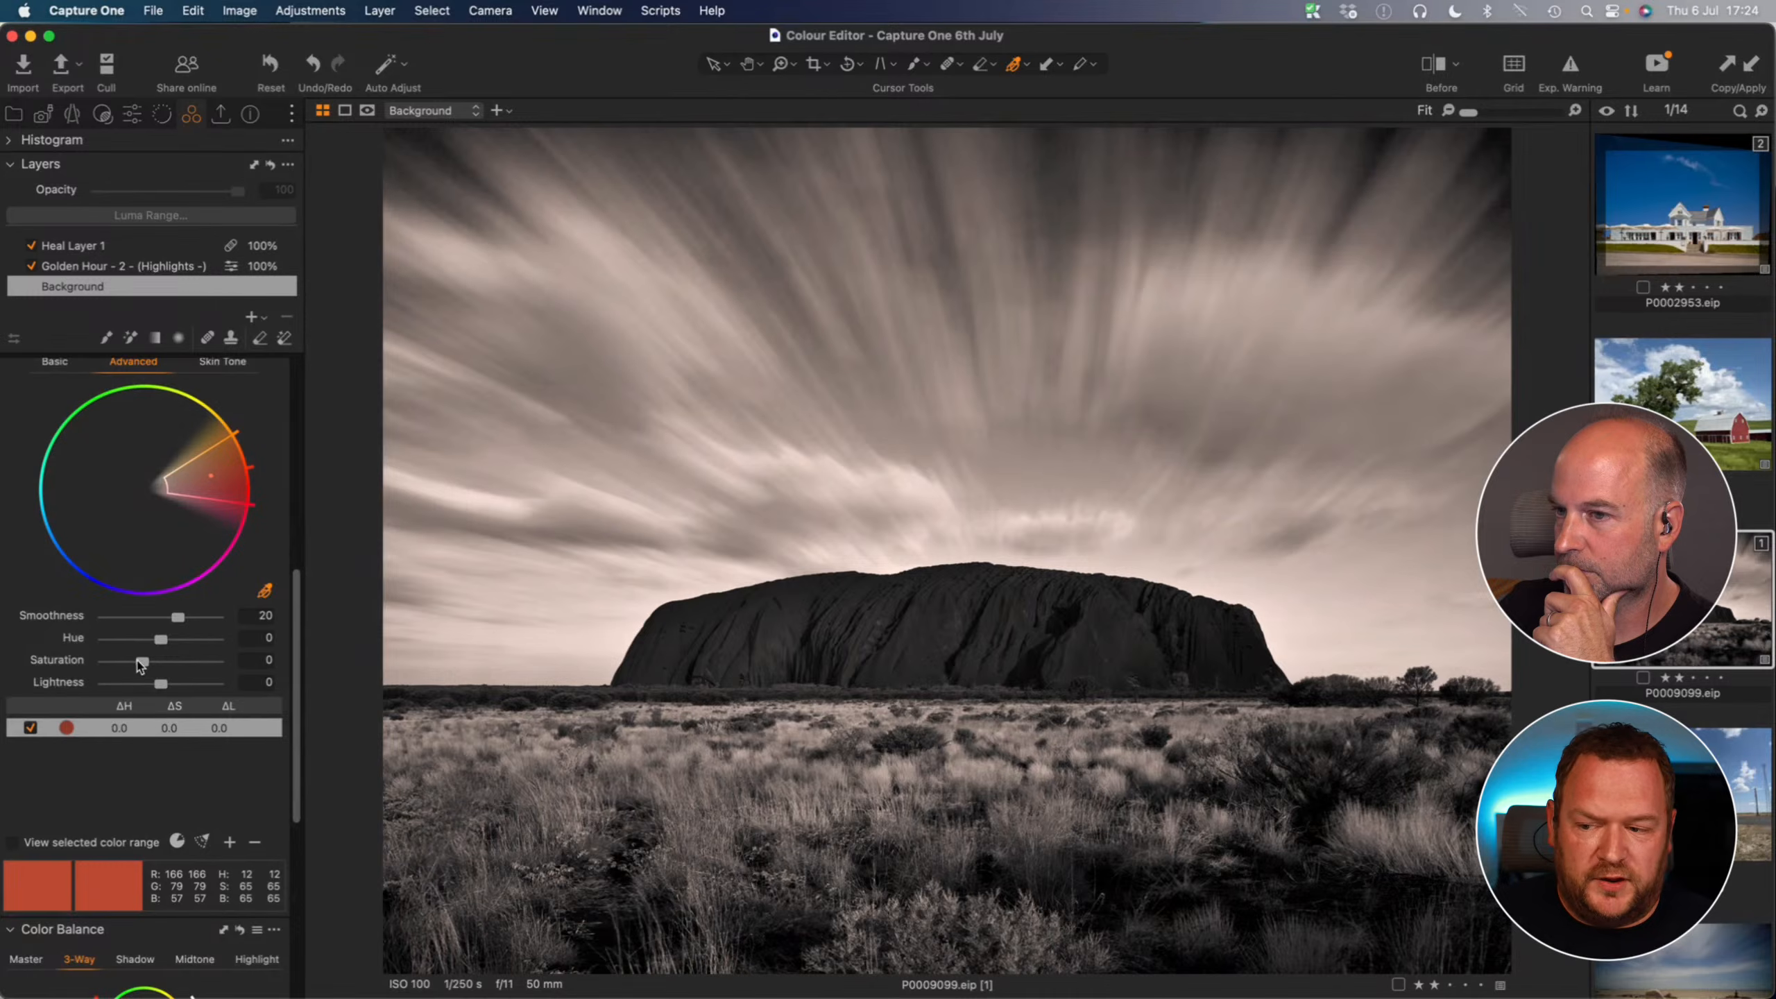
left_click_drag(143, 662, 181, 649)
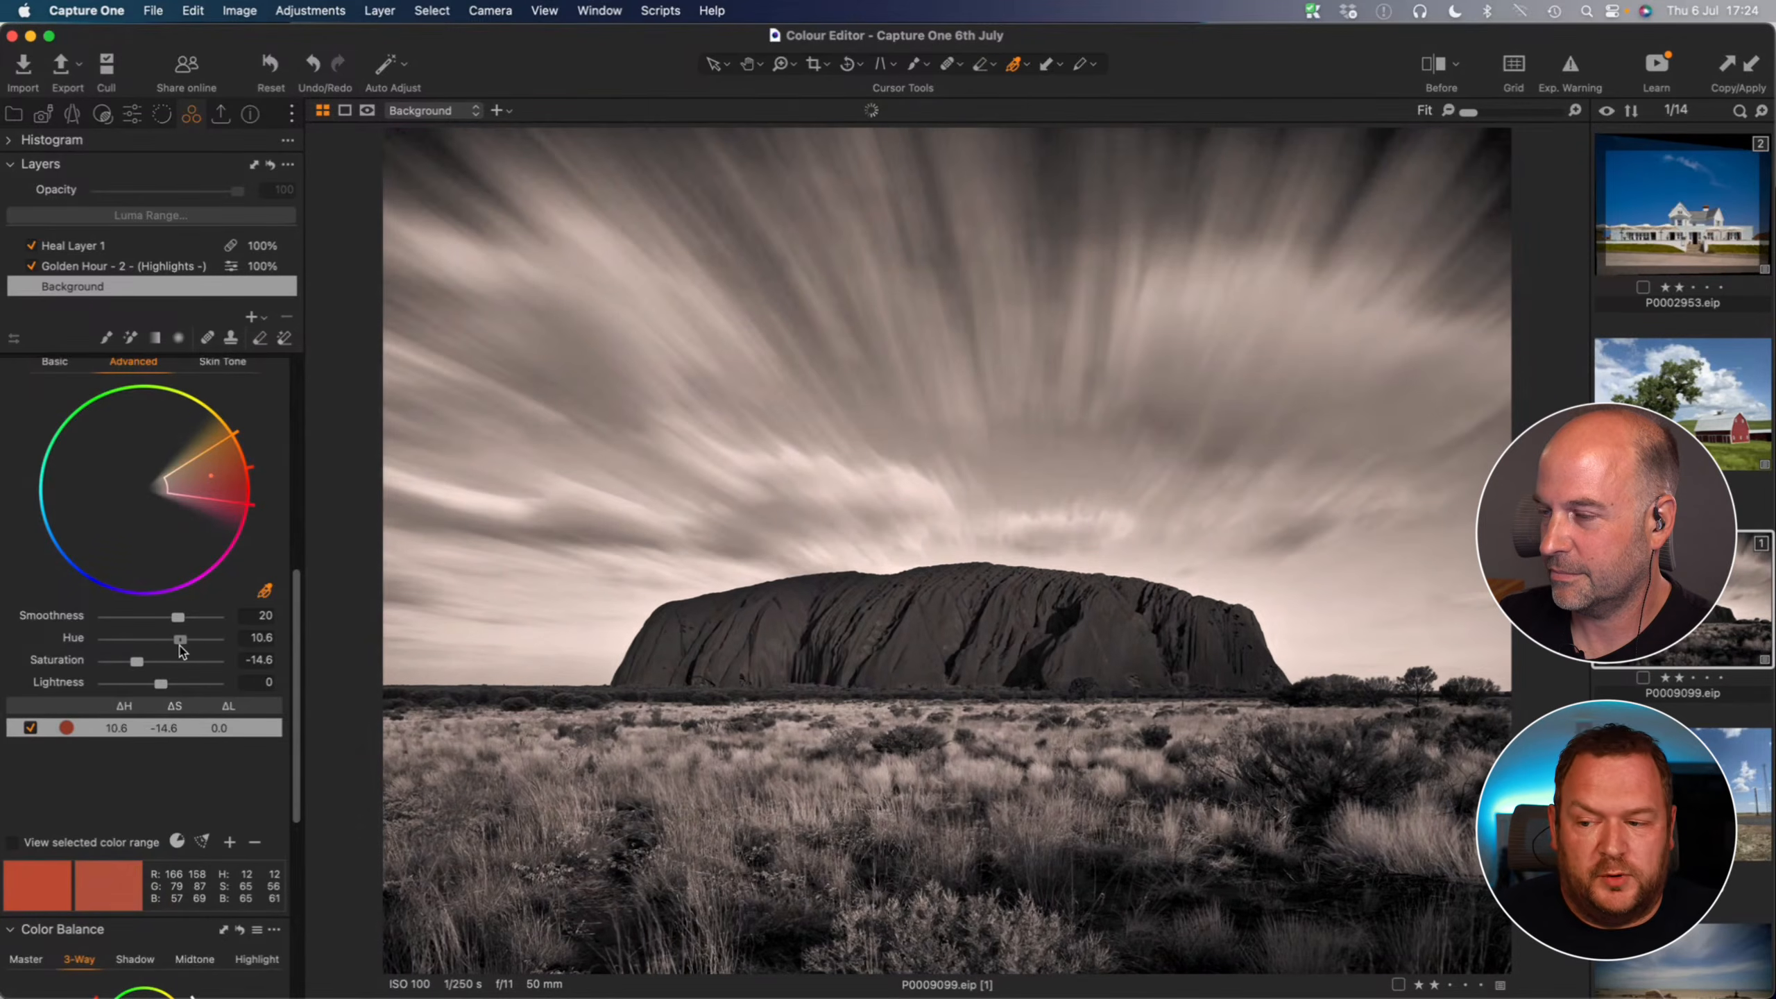
scroll(181, 699, "down", 6)
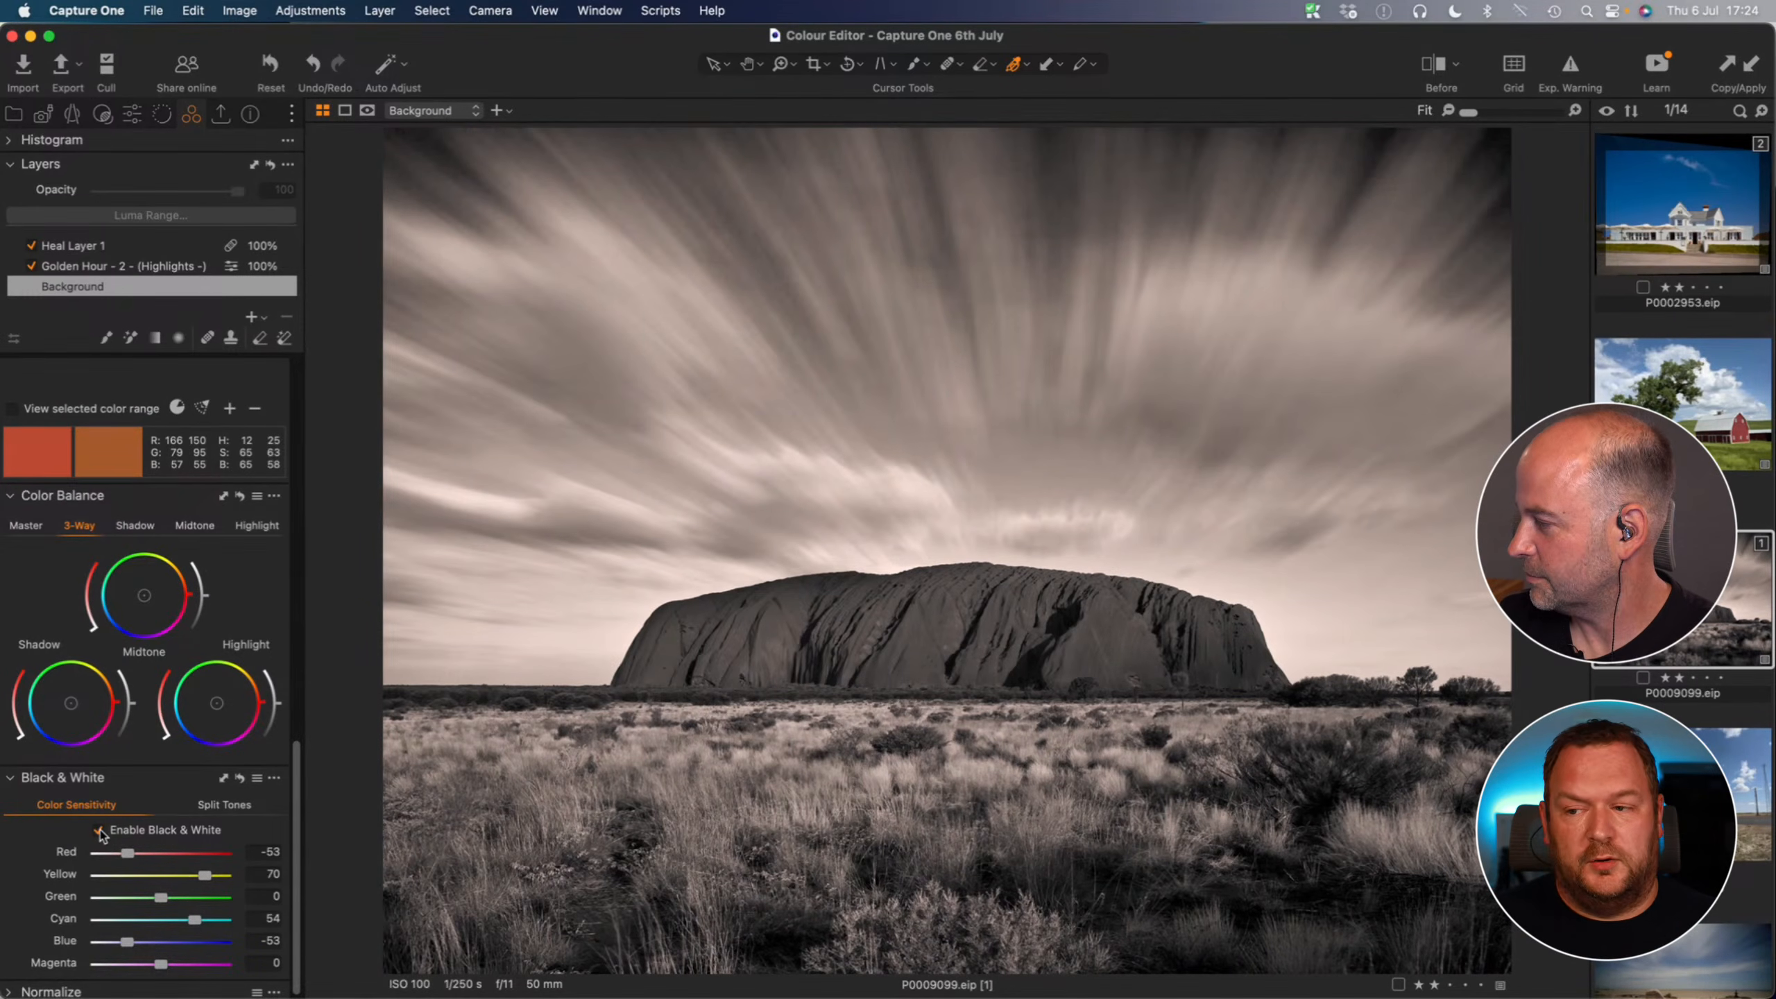
- Reset the Color Editor adjustments on the rock photo and disable its Black & White conversion
scroll(256, 490, "up", 2)
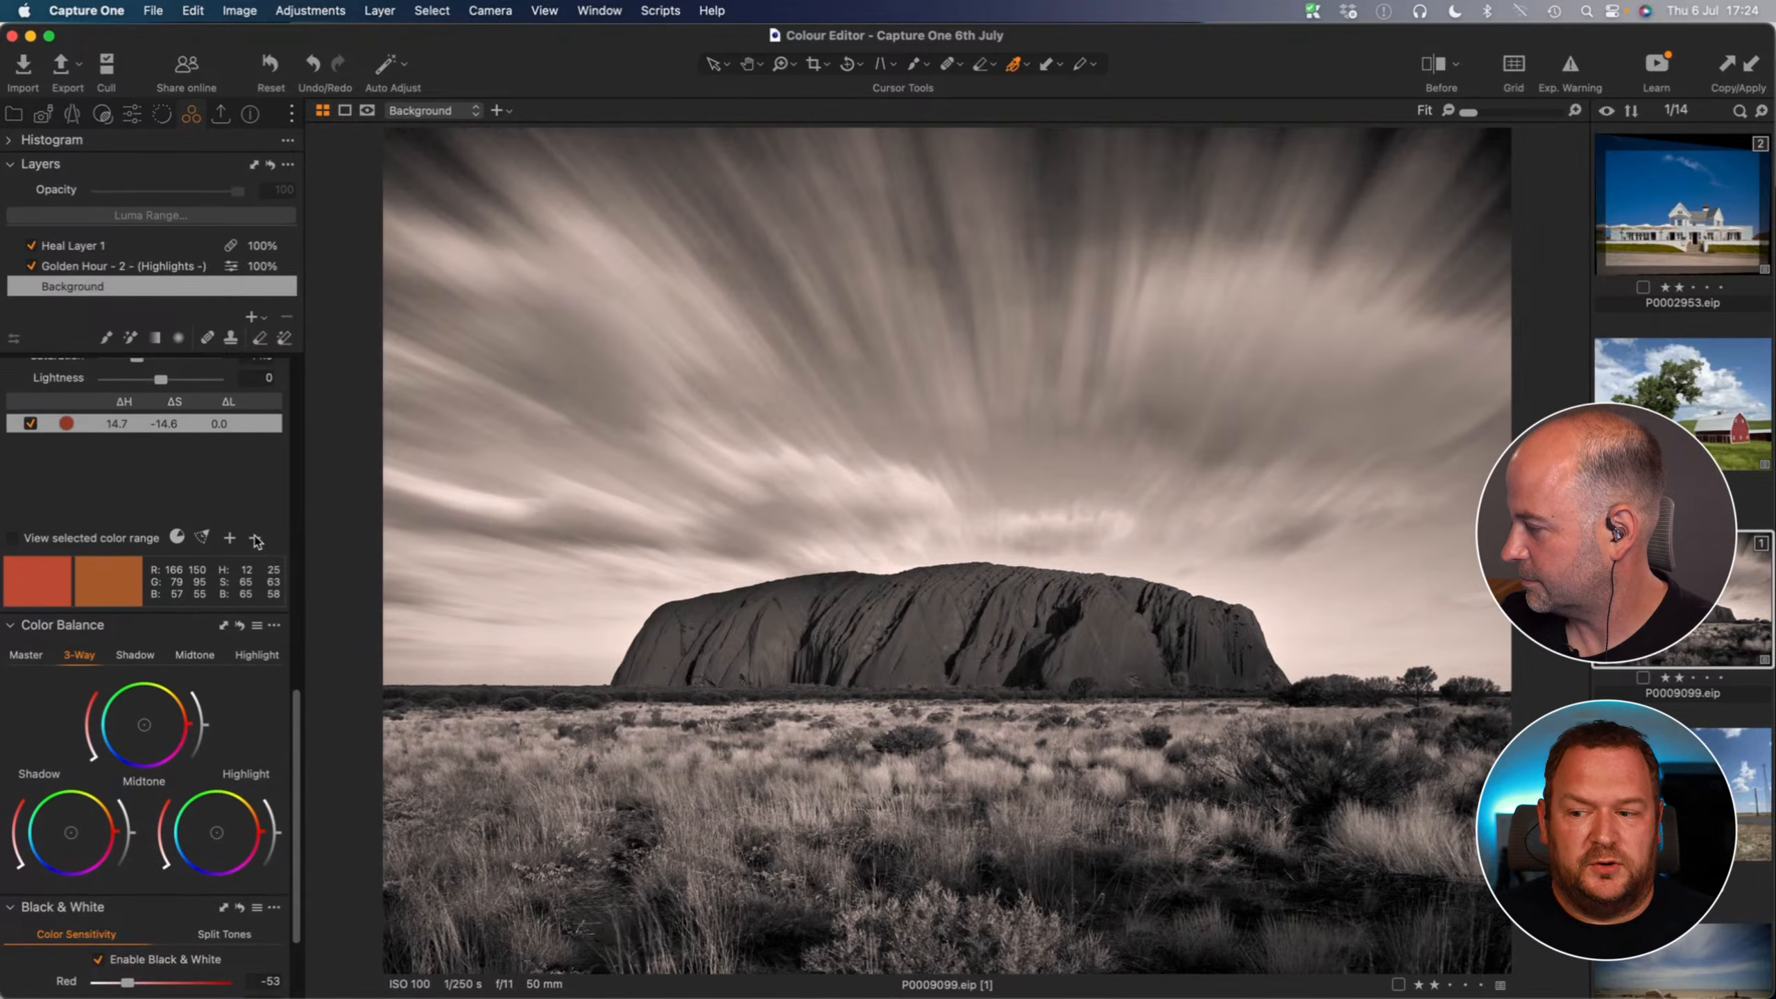
scroll(258, 542, "up", 6)
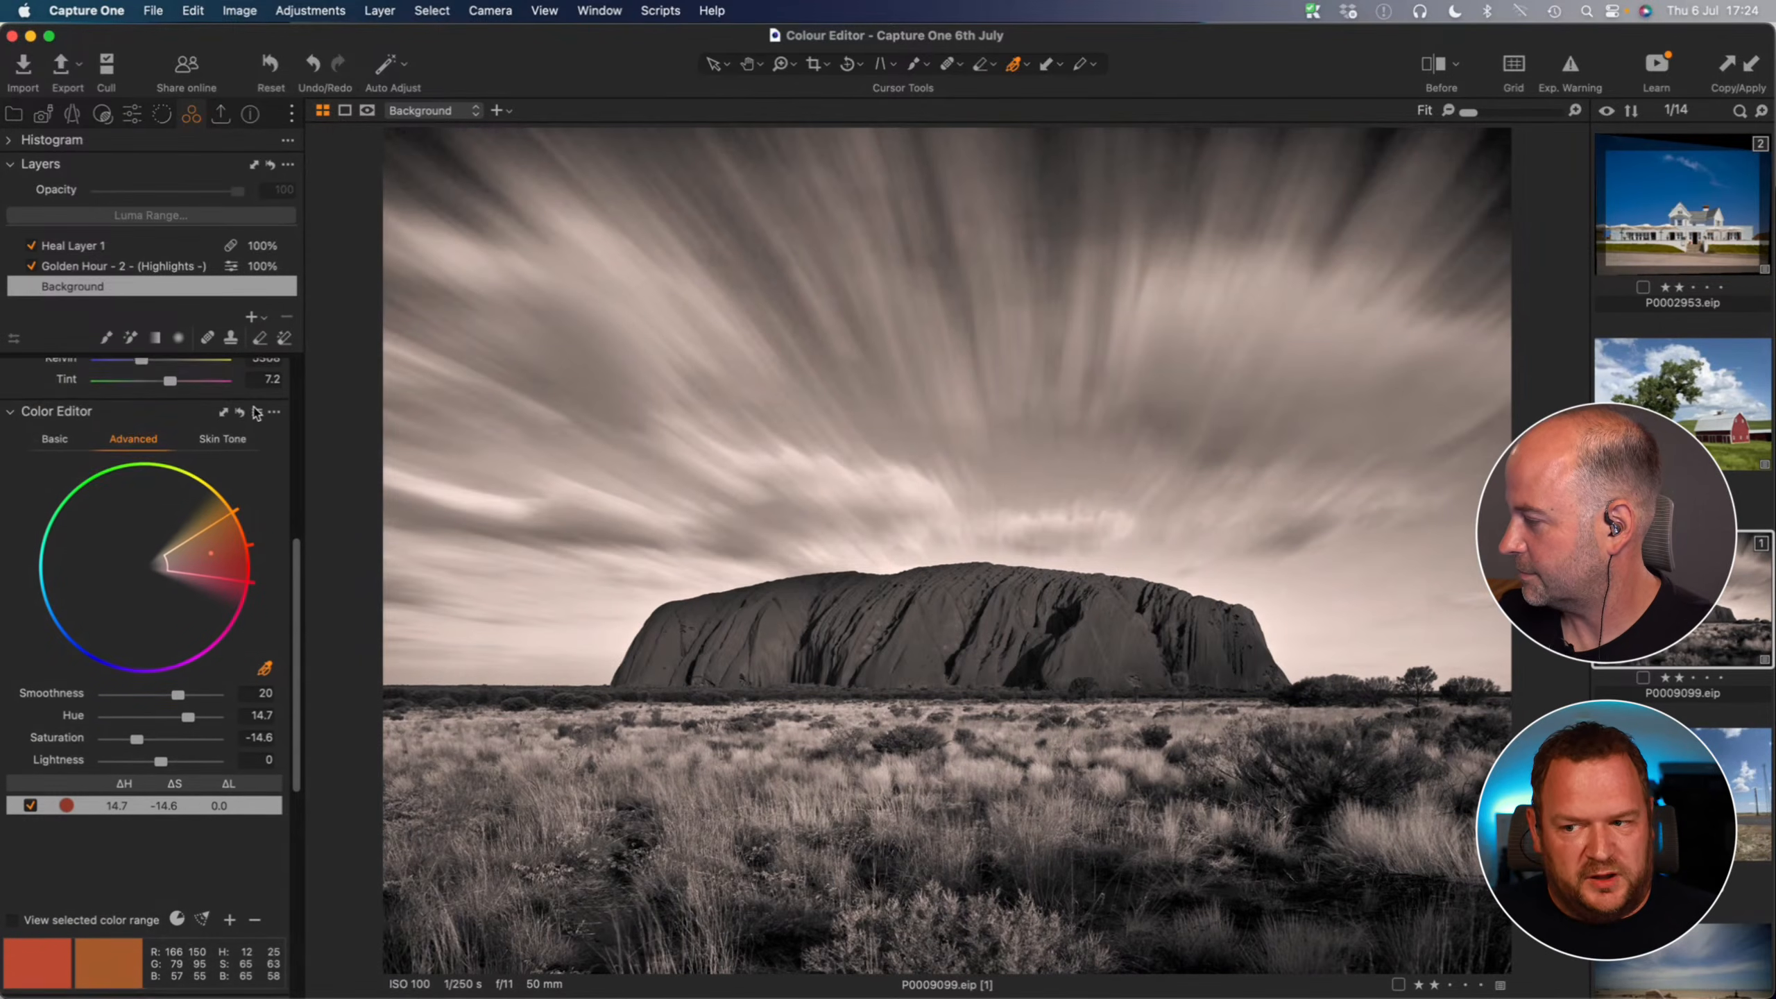
left_click(240, 413)
scroll(159, 699, "down", 6)
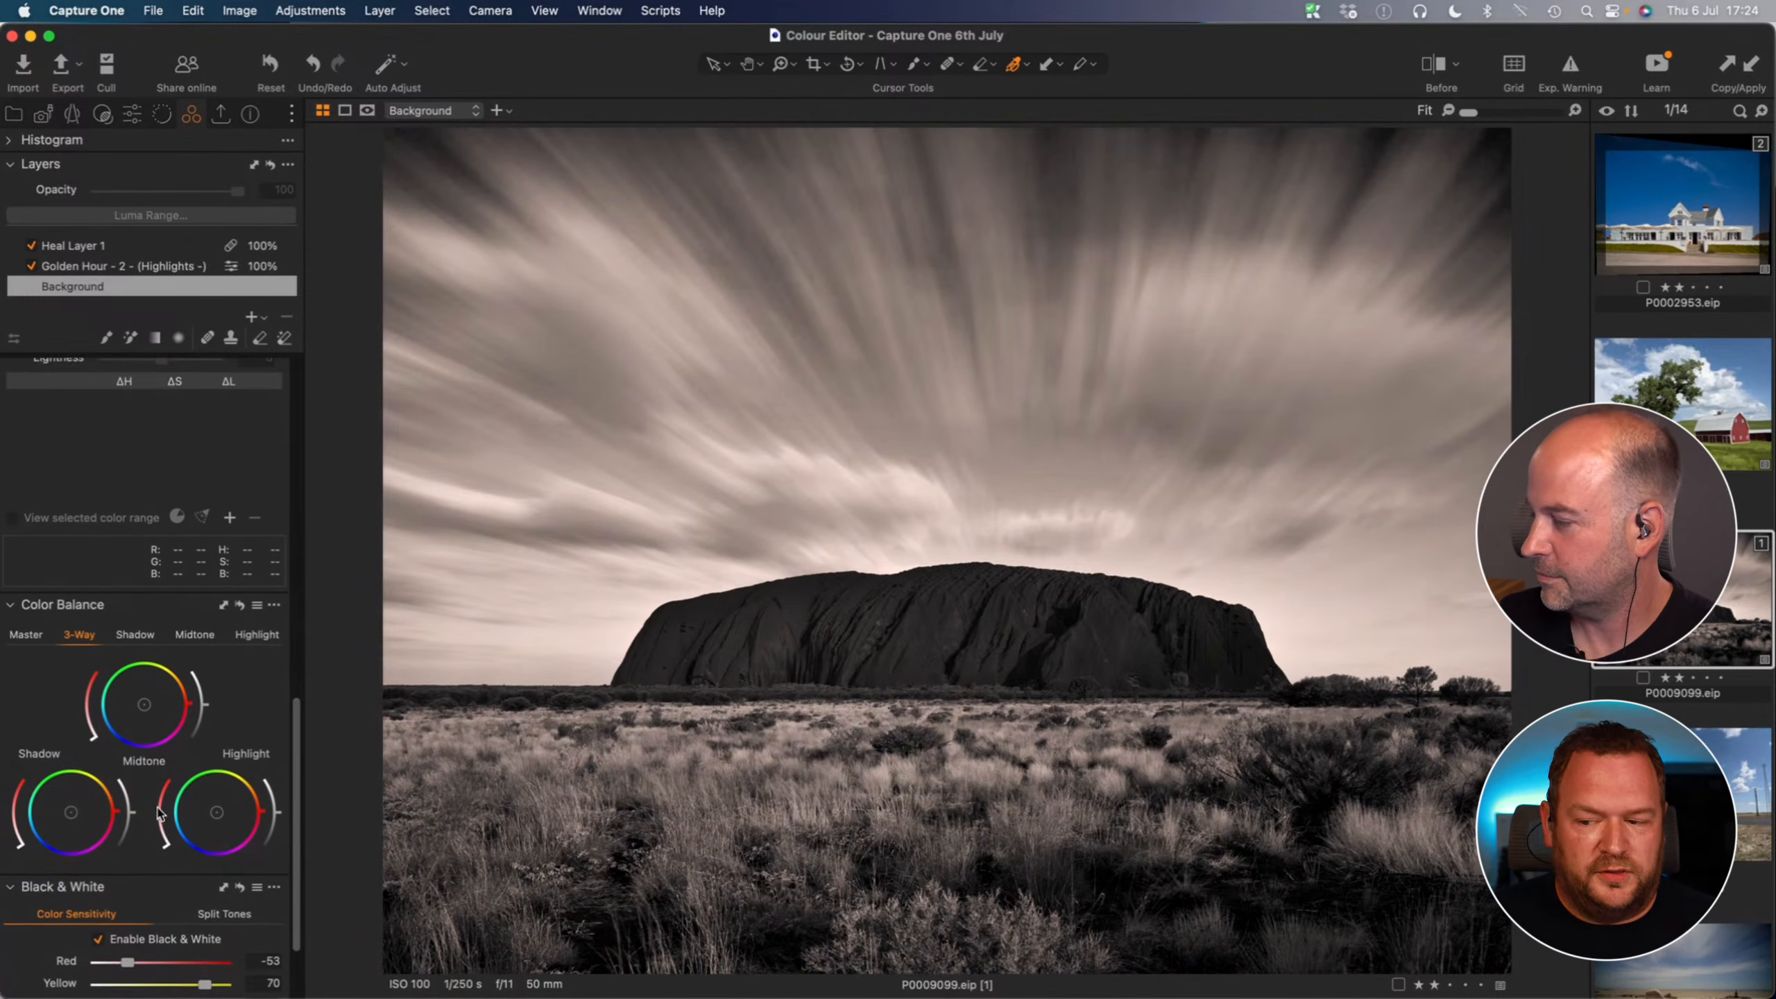
scroll(160, 814, "down", 2)
left_click(145, 849)
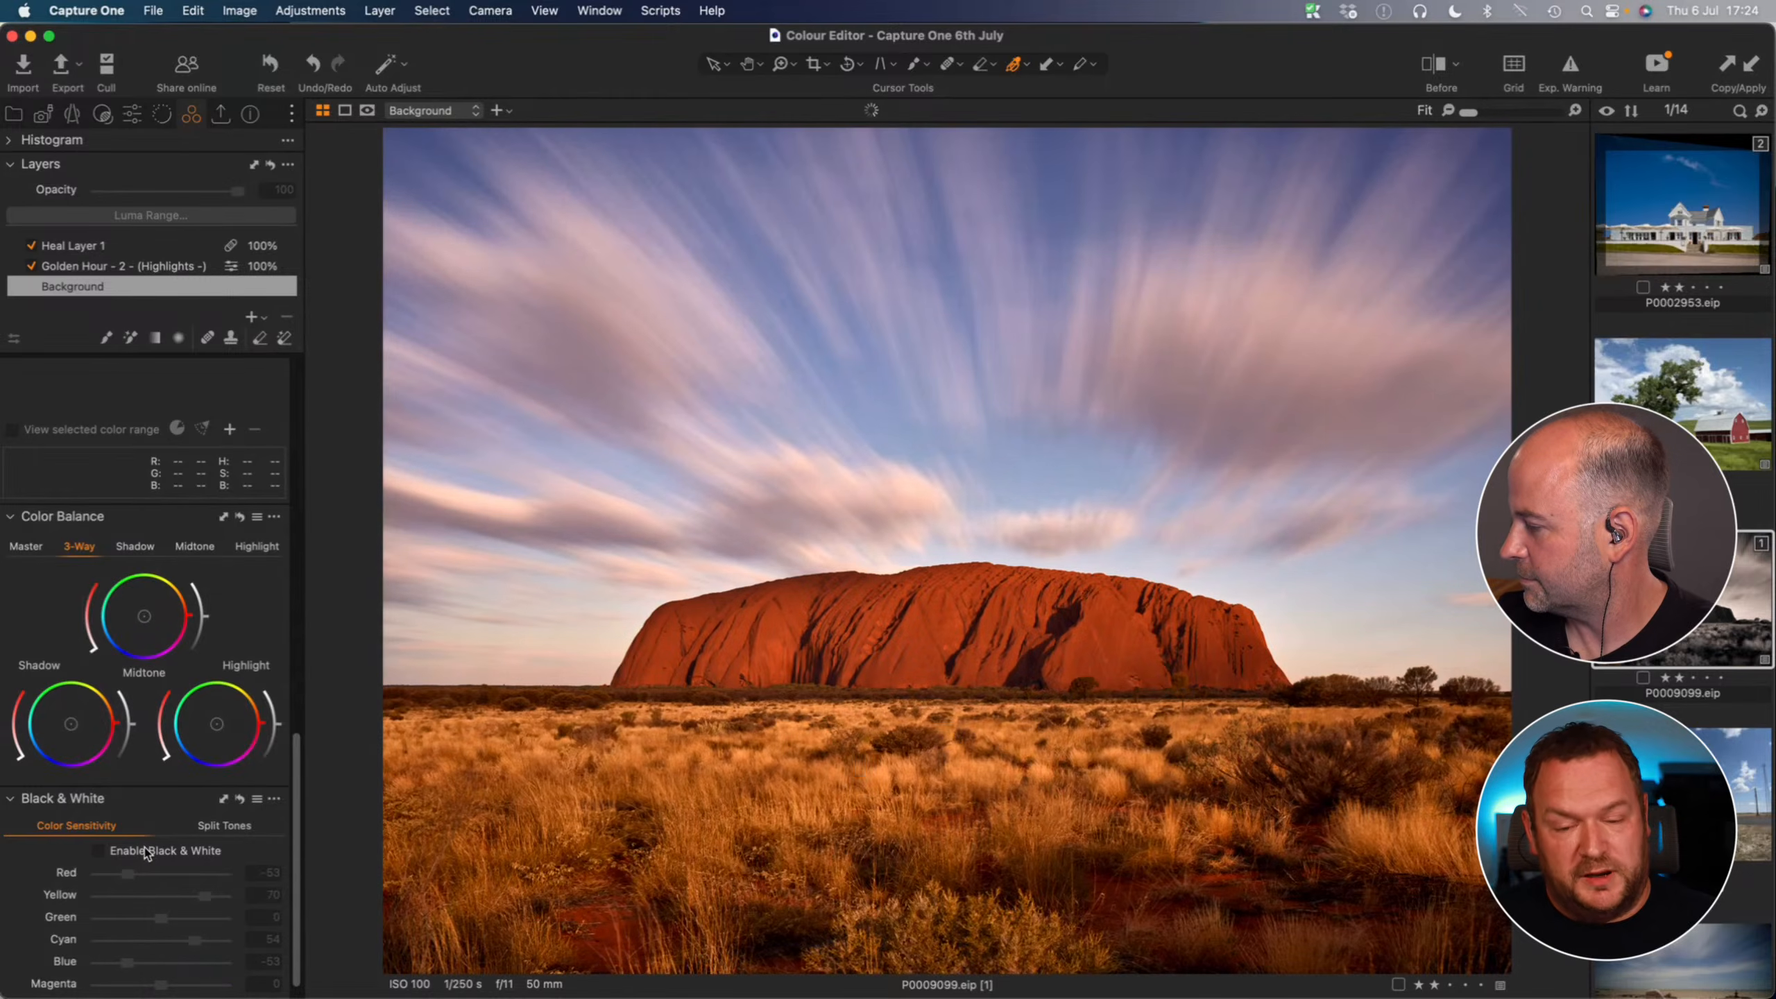
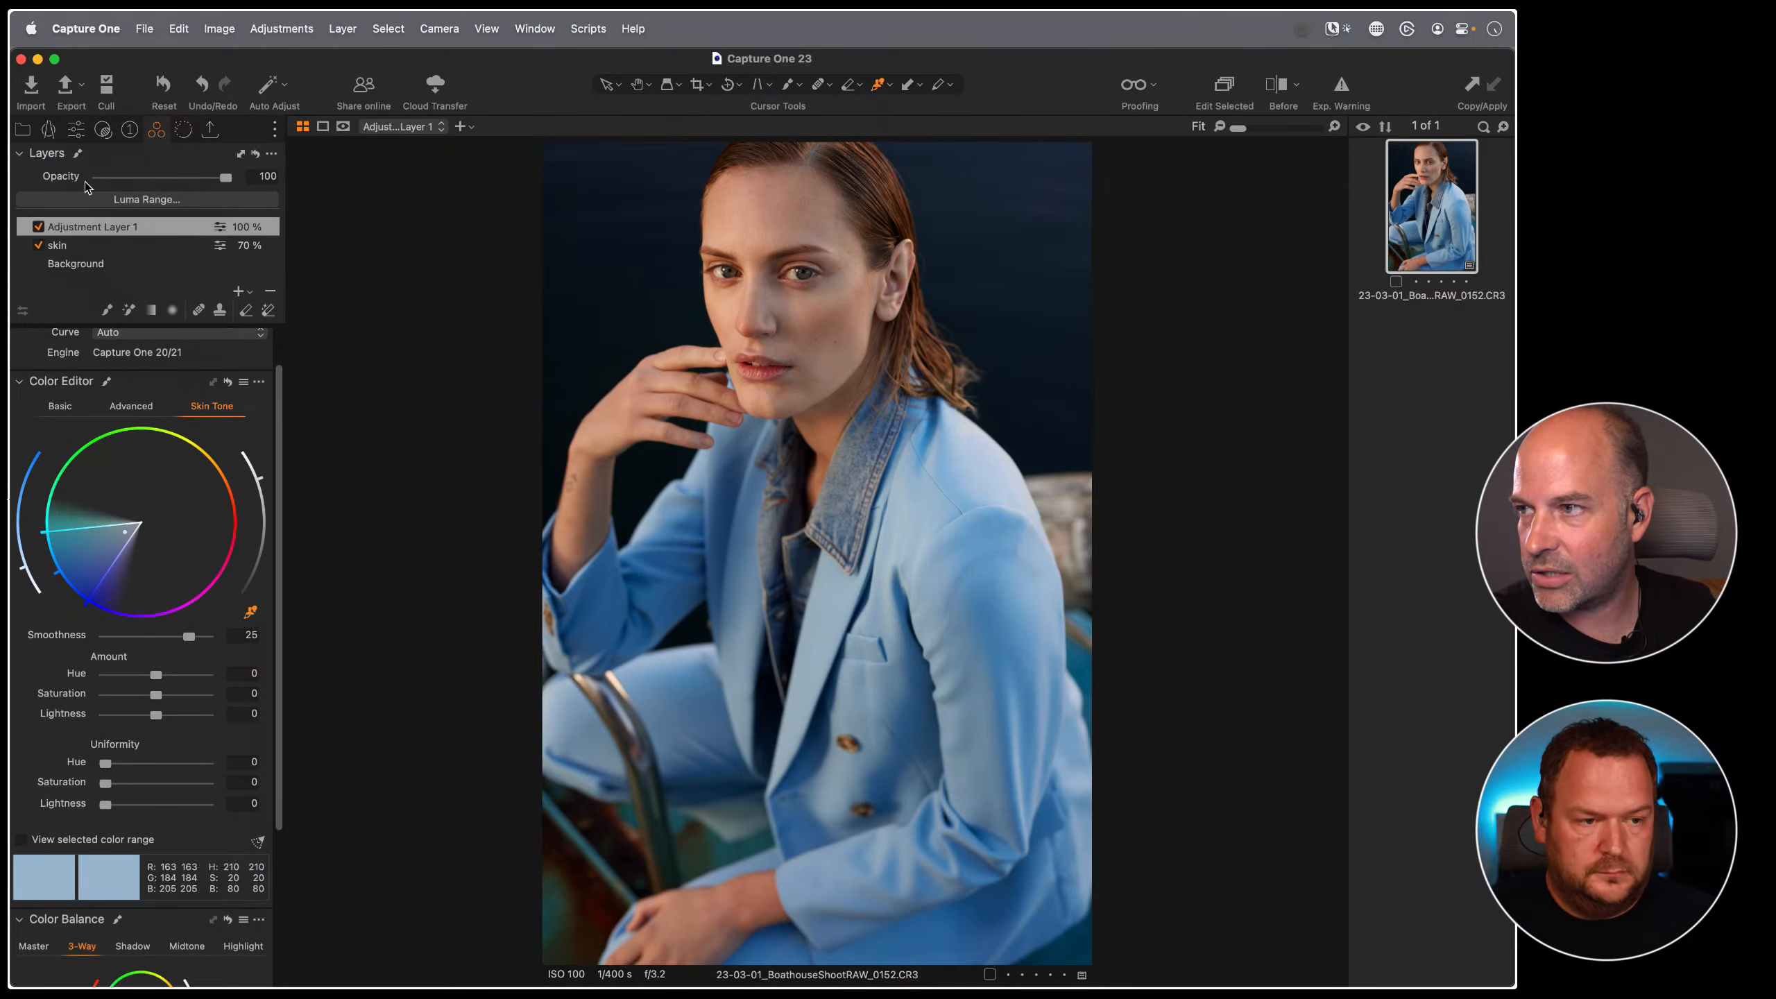
- Open the Basic album of the Colour Editor project and show the Basic color ranges for the lupine photo
left_click(22, 129)
left_click(133, 516)
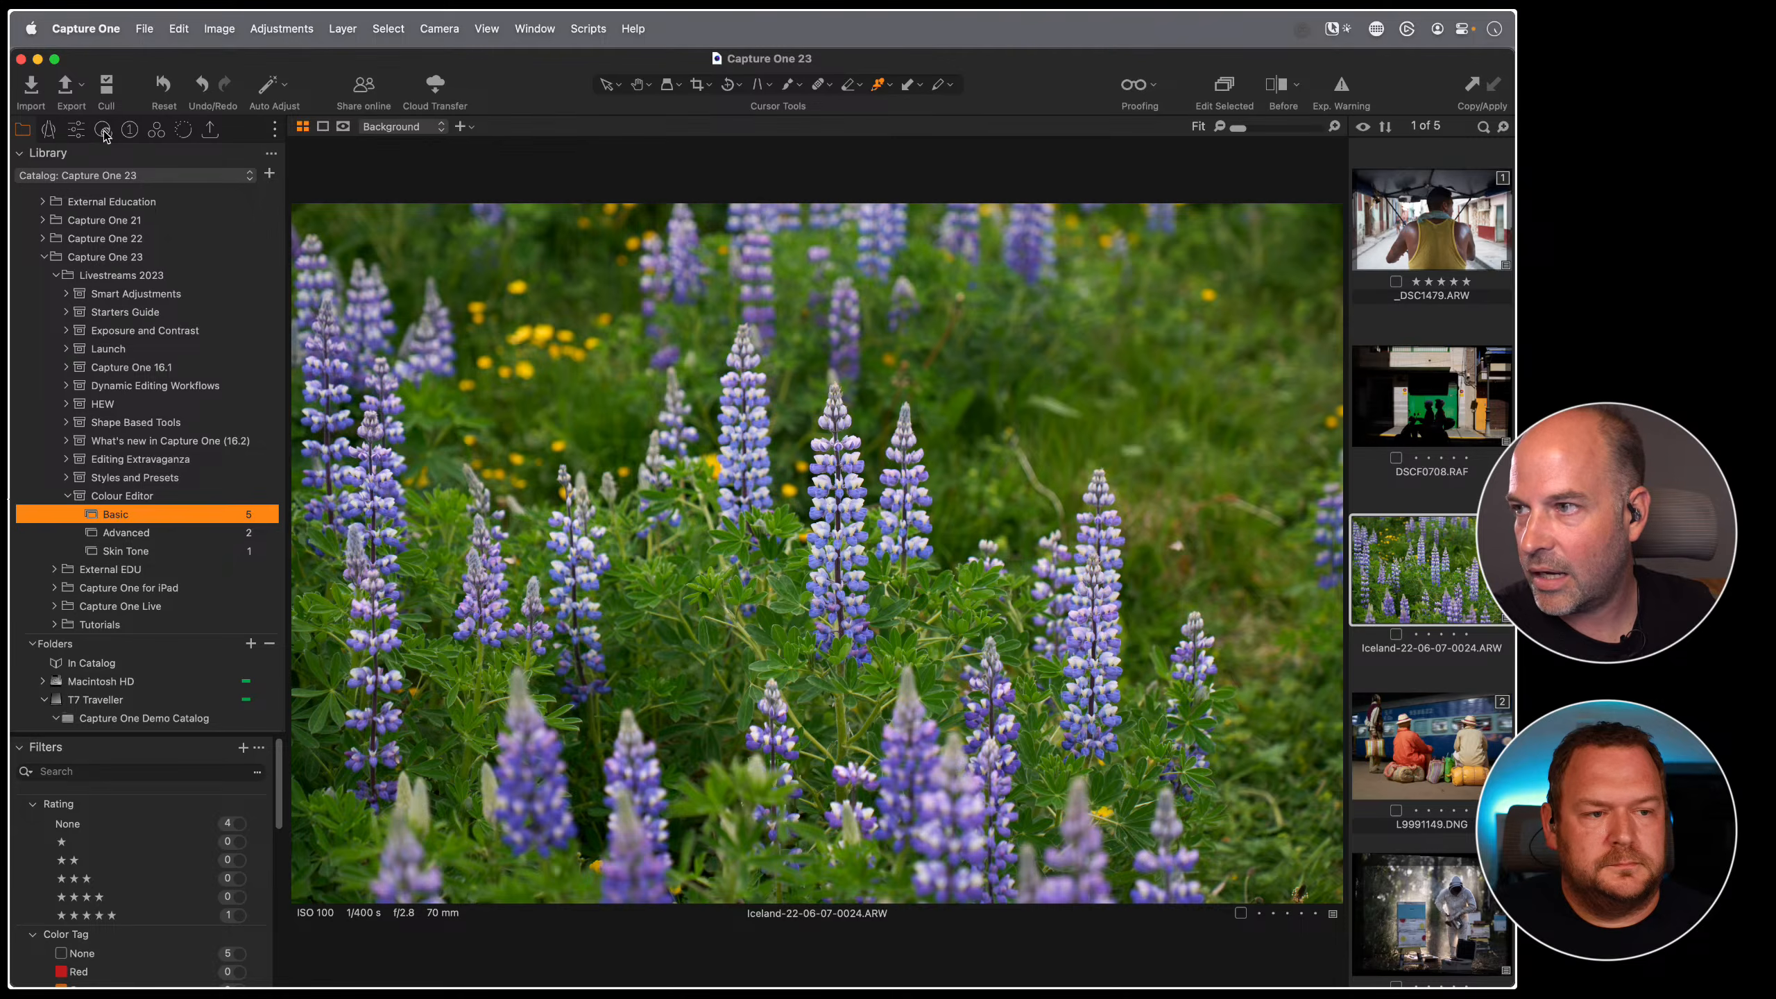
left_click(79, 132)
left_click(153, 134)
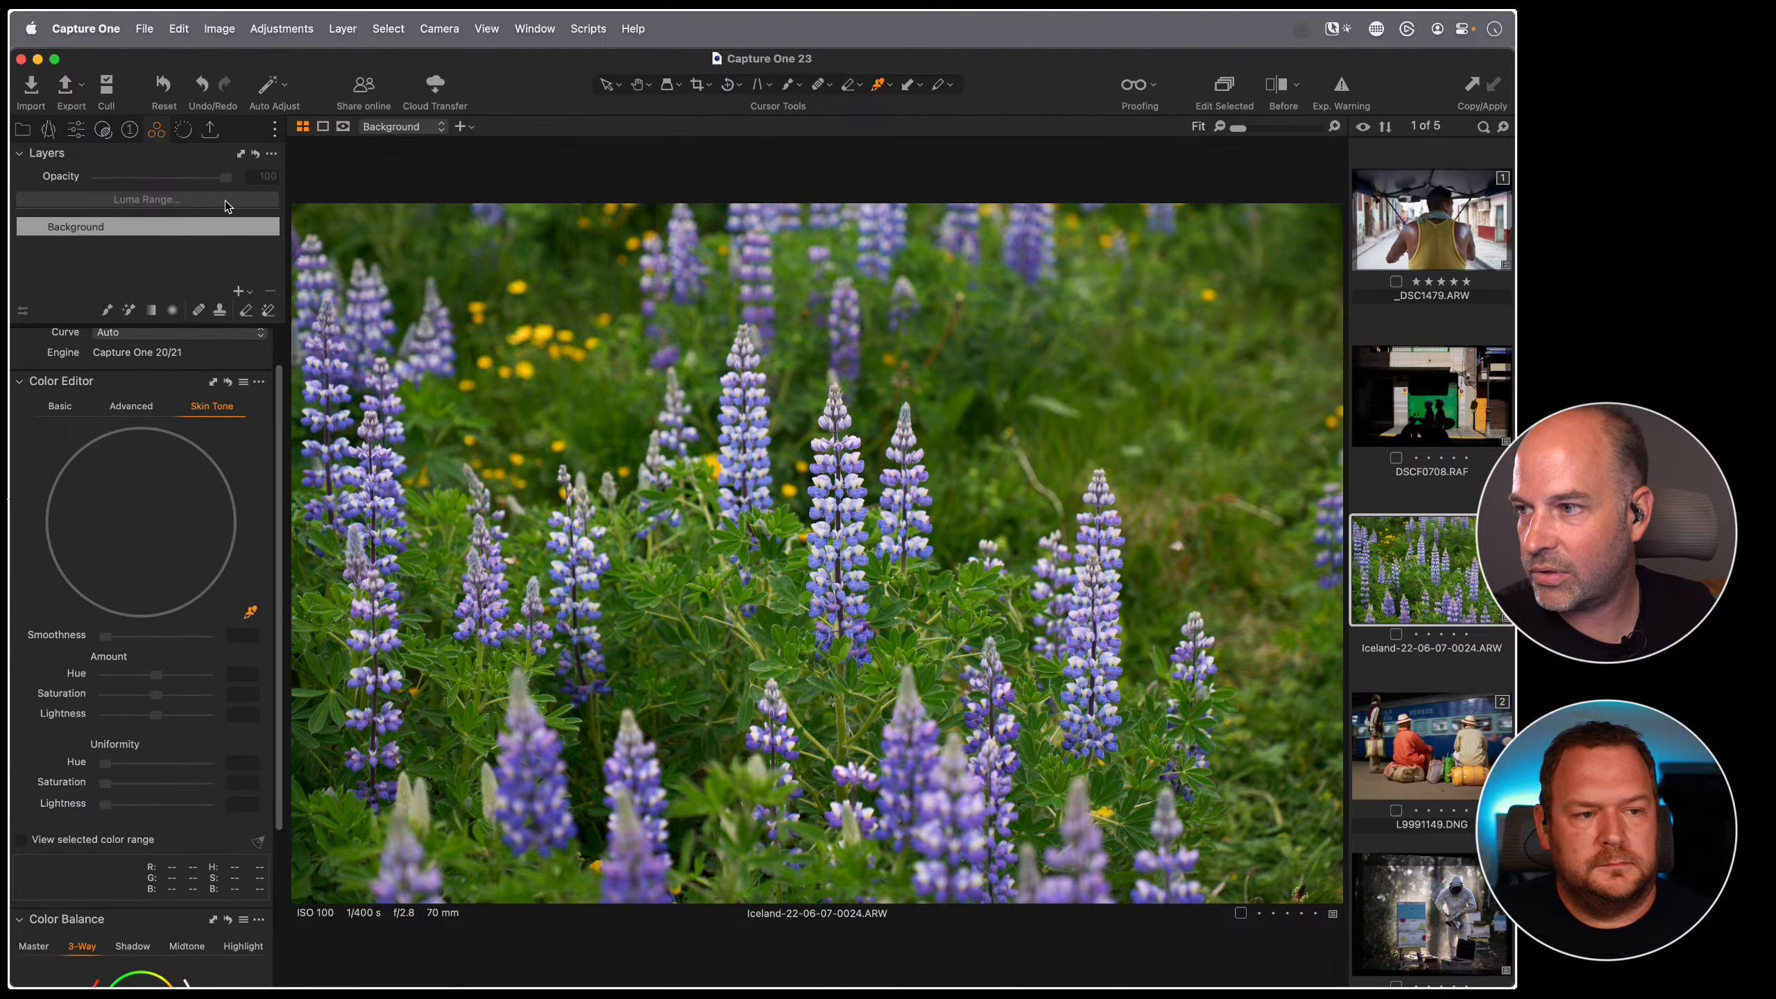
left_click(63, 408)
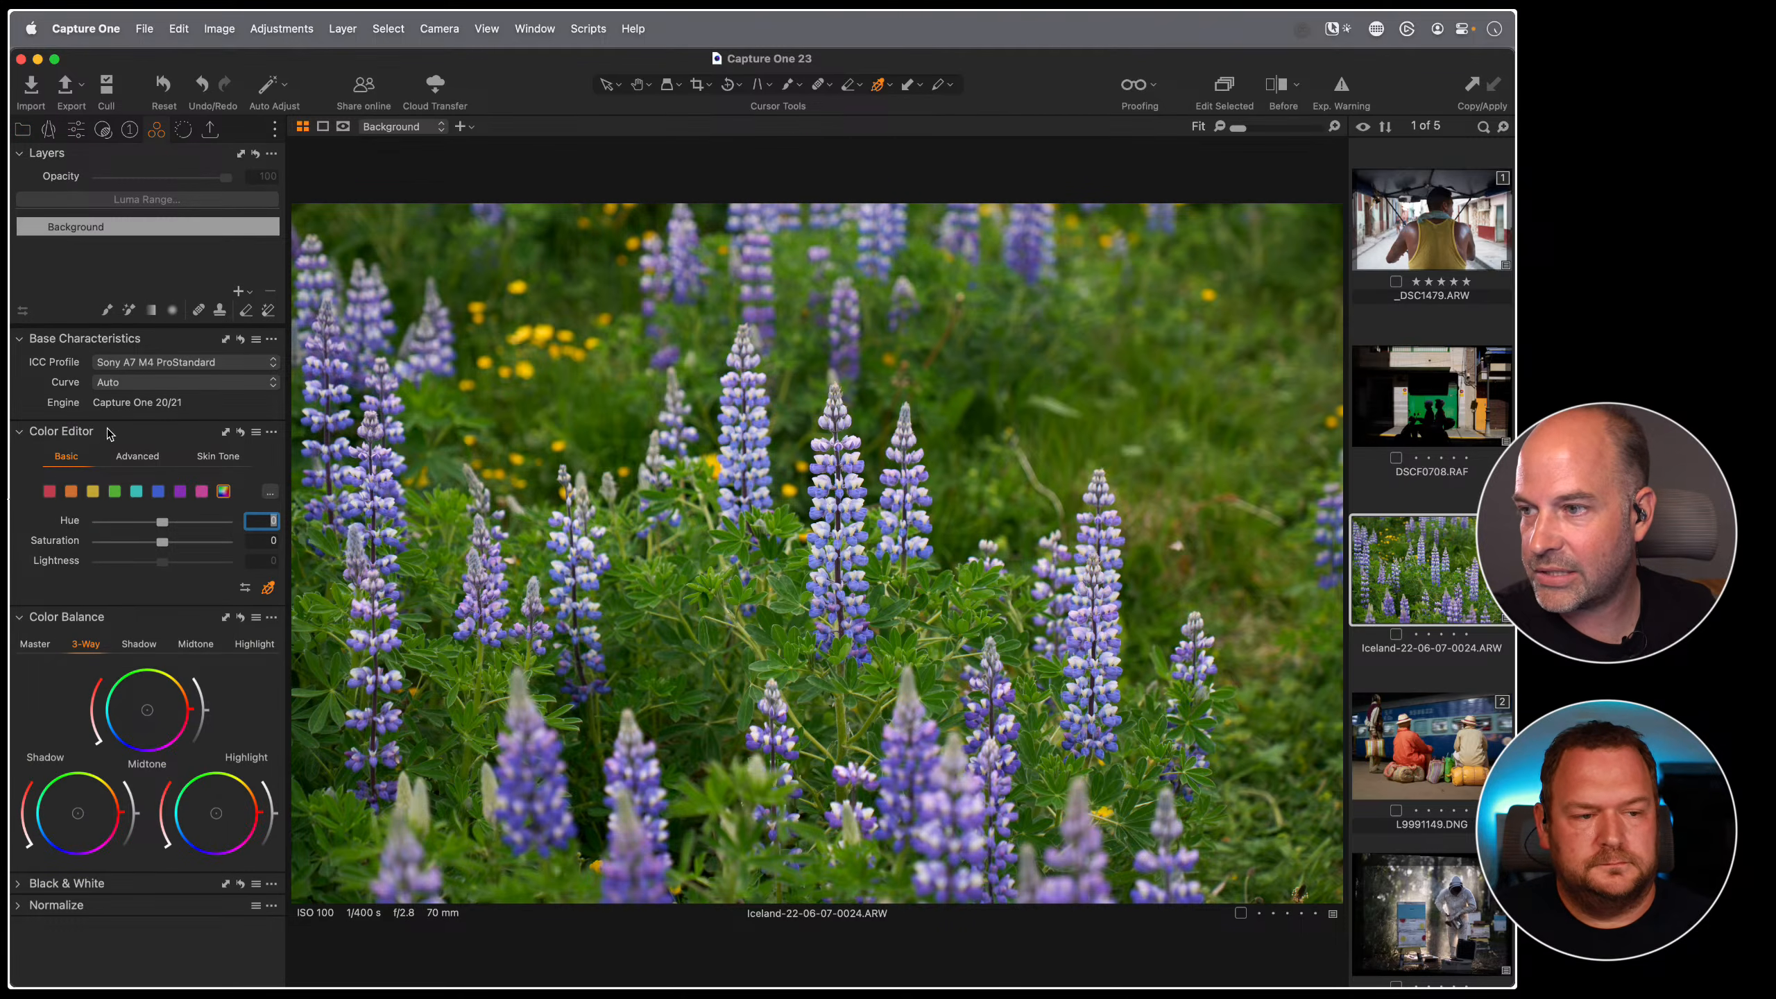
- Sample the green leaves and purple flowers with the Basic color picker and preview the green range in Edit Color Ranges
left_click(651, 583)
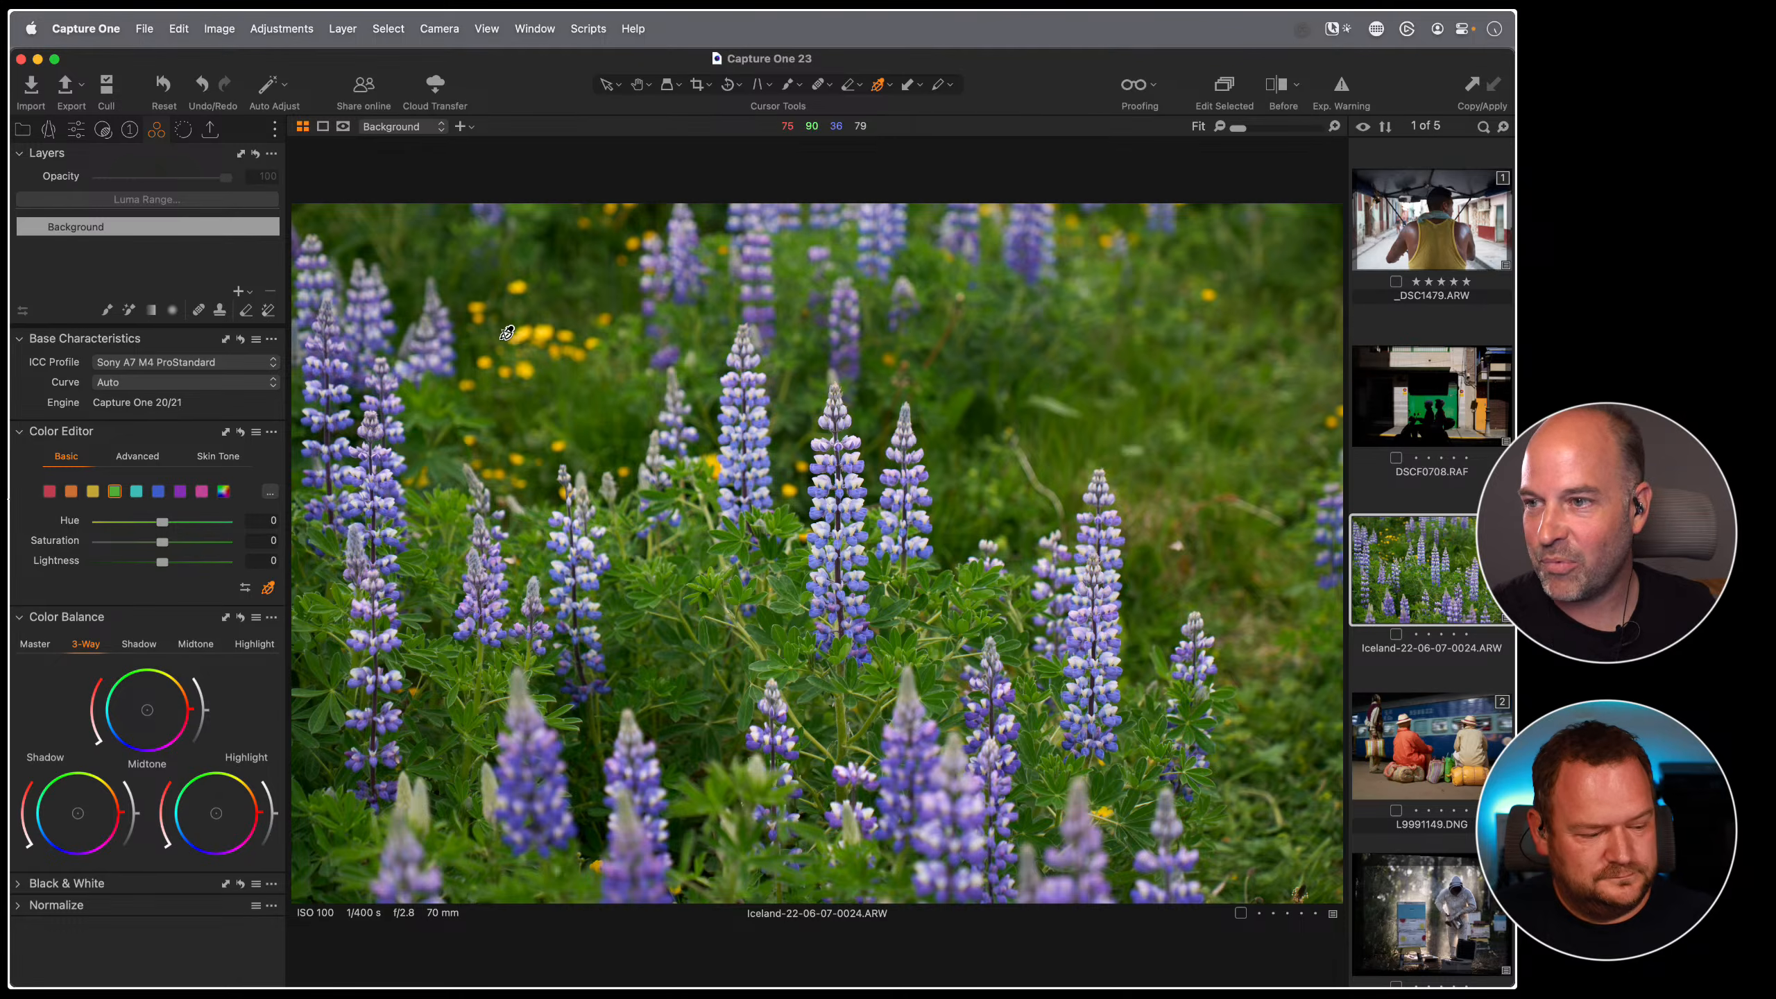
left_click(441, 331)
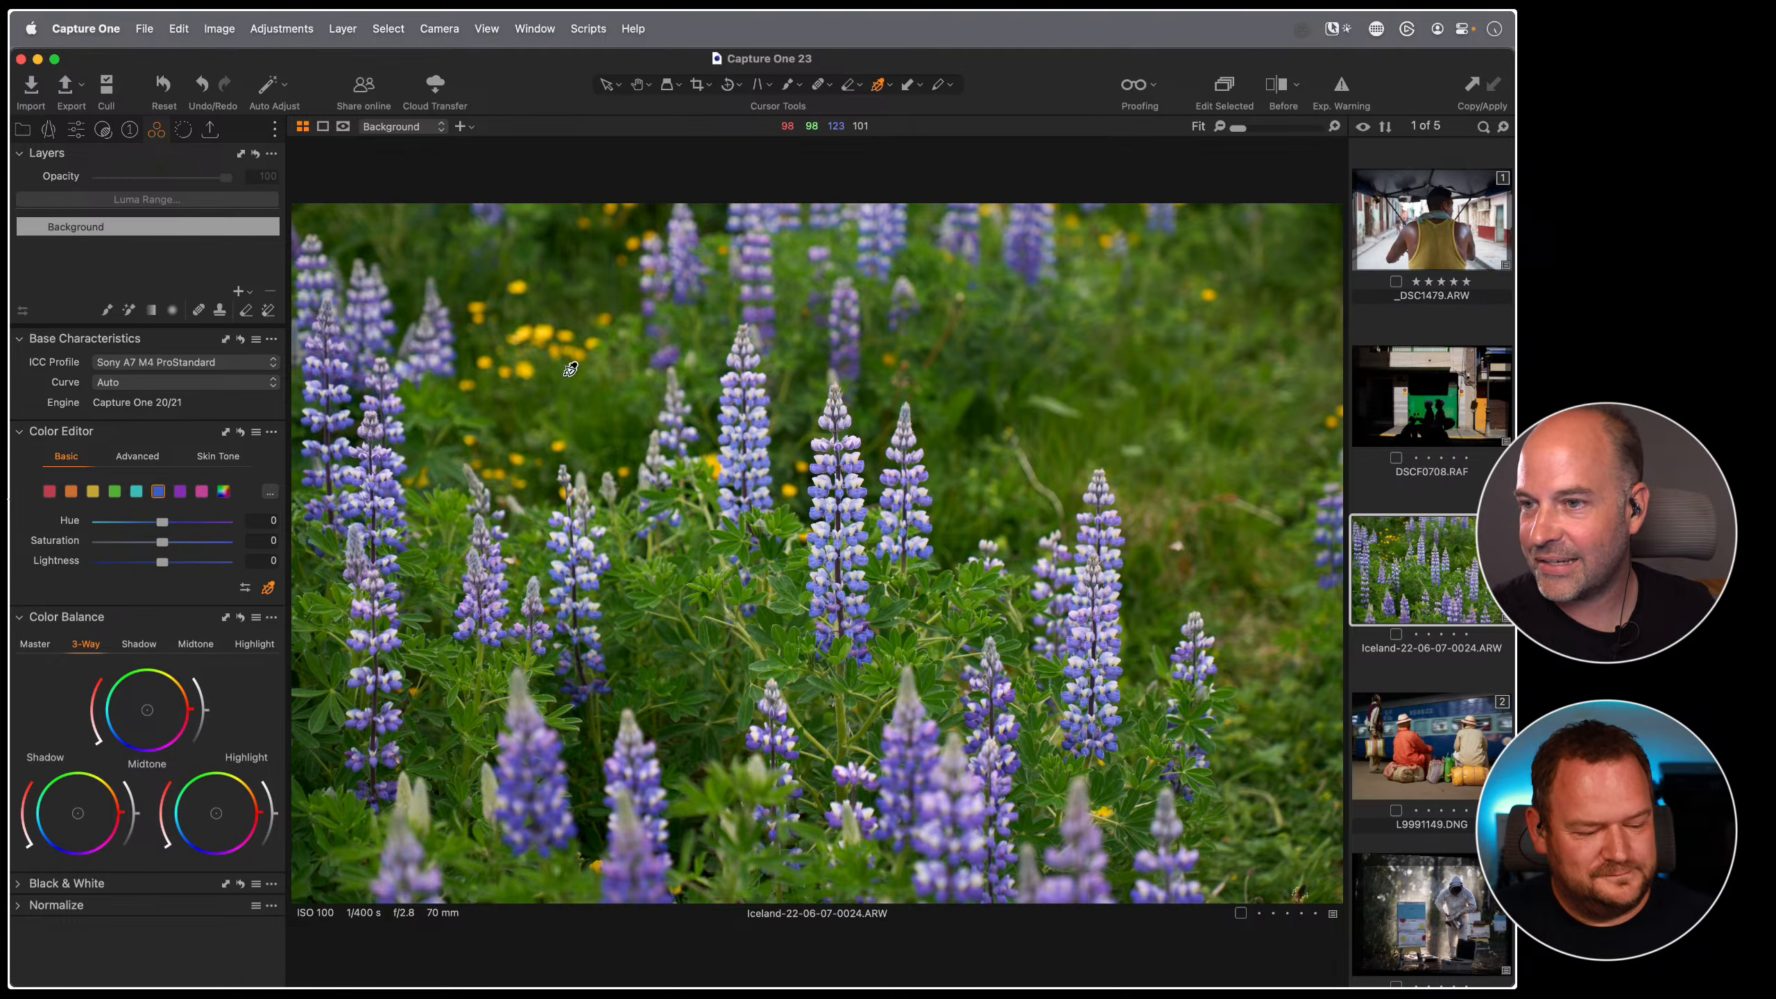
left_click(692, 612)
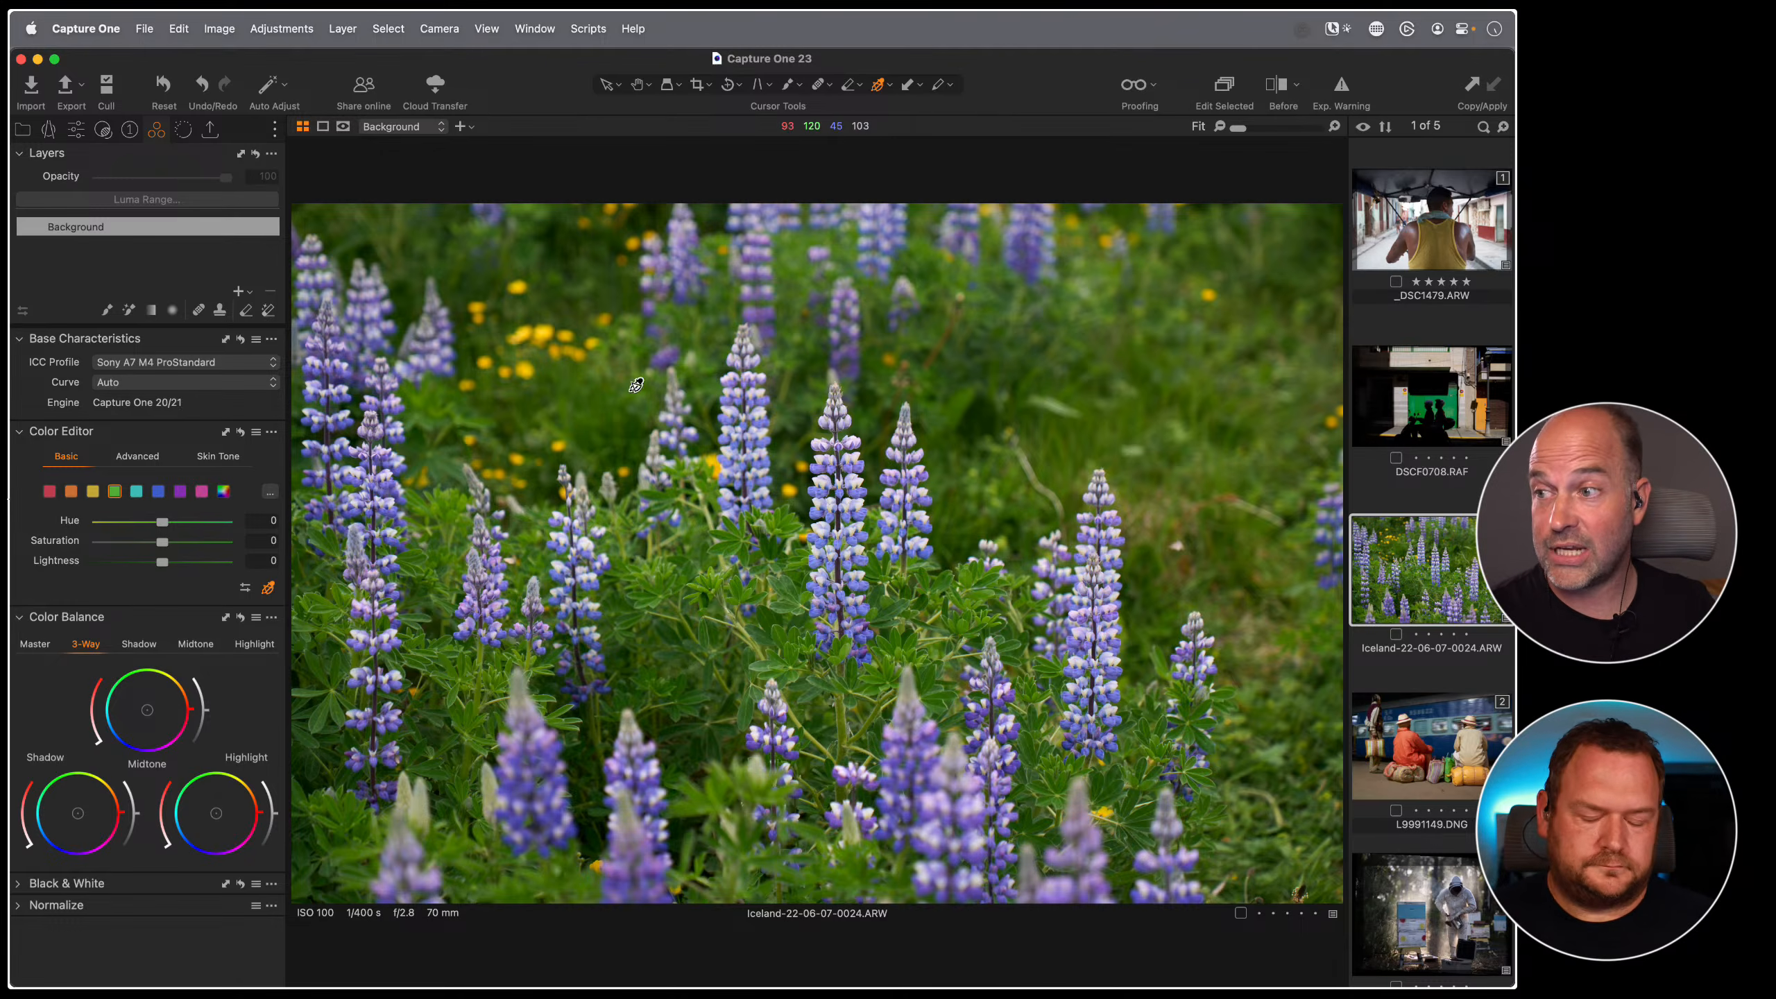
left_click(270, 492)
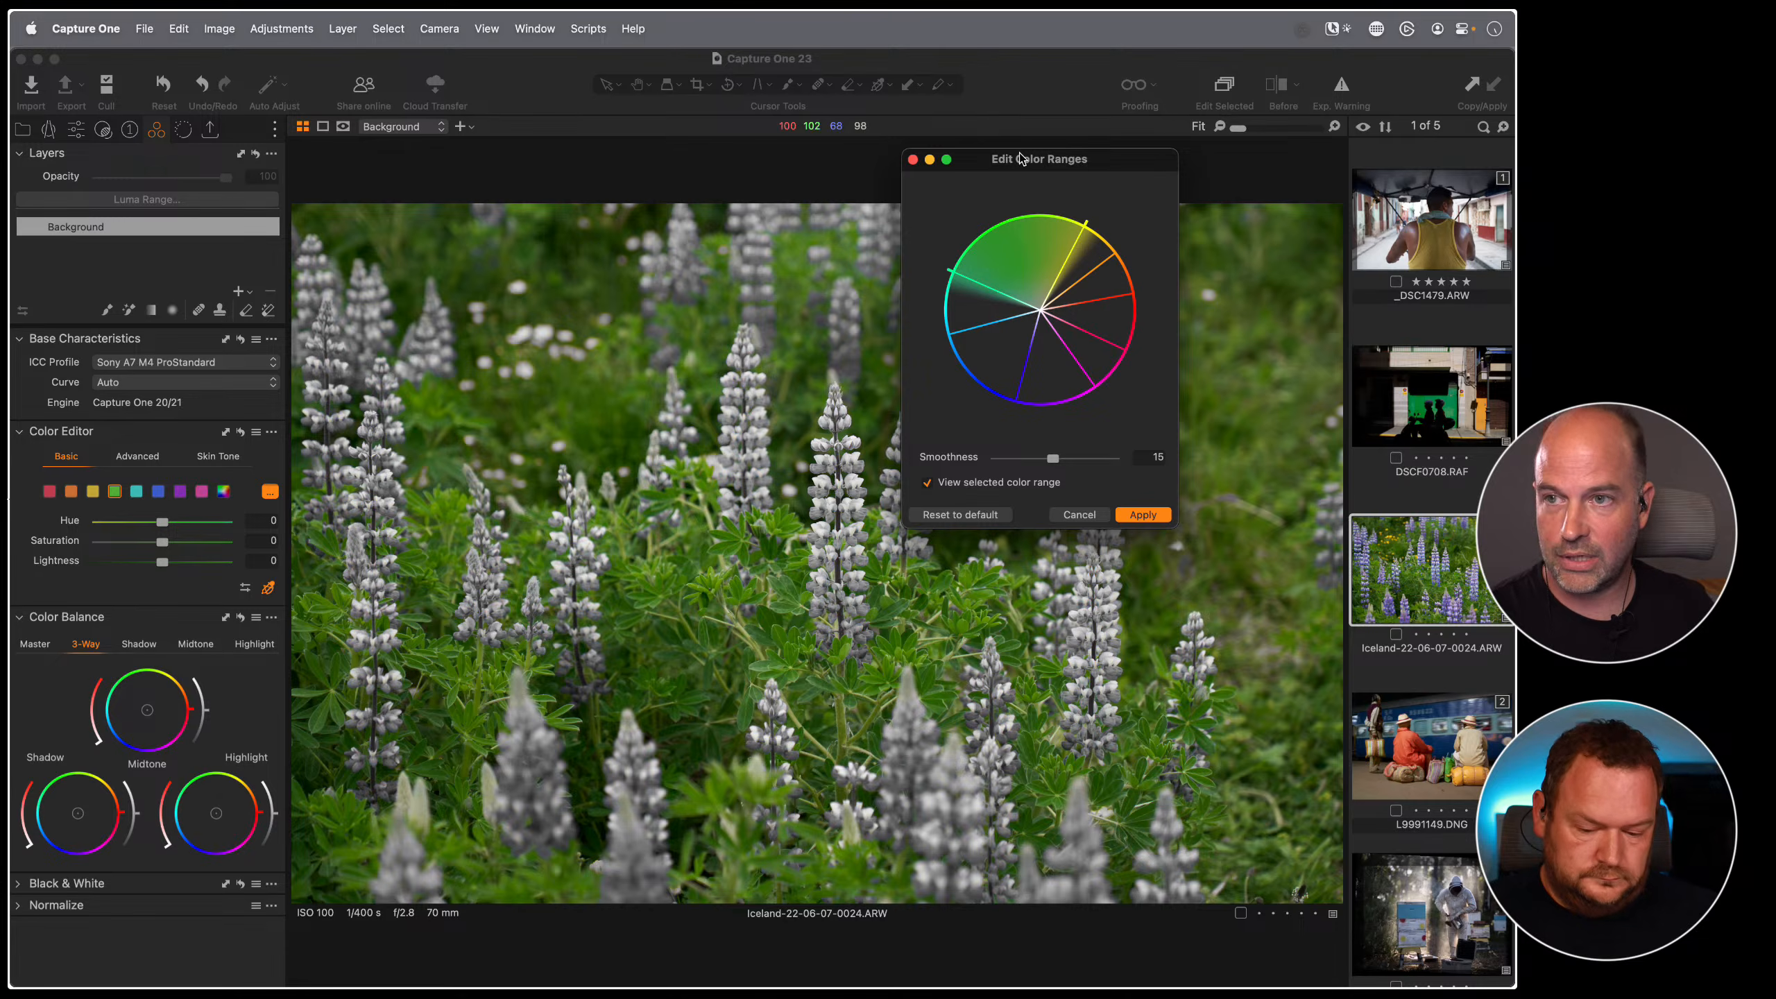
left_click_drag(993, 159, 472, 252)
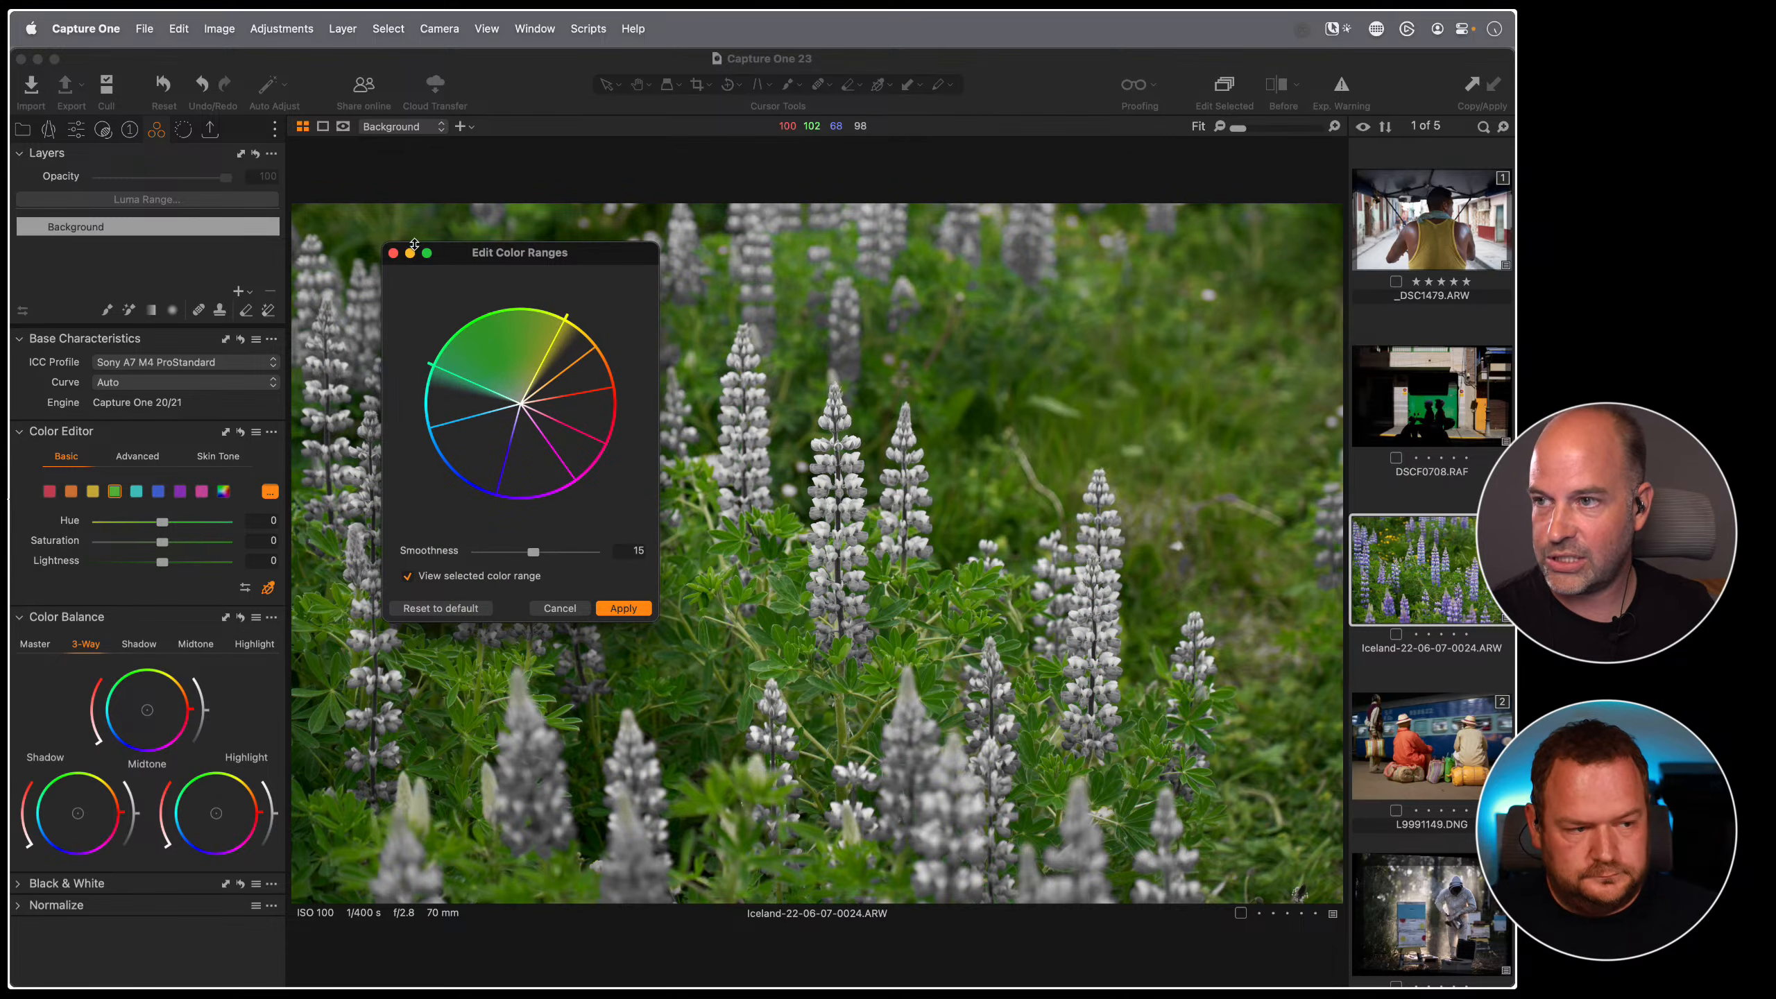
left_click(392, 252)
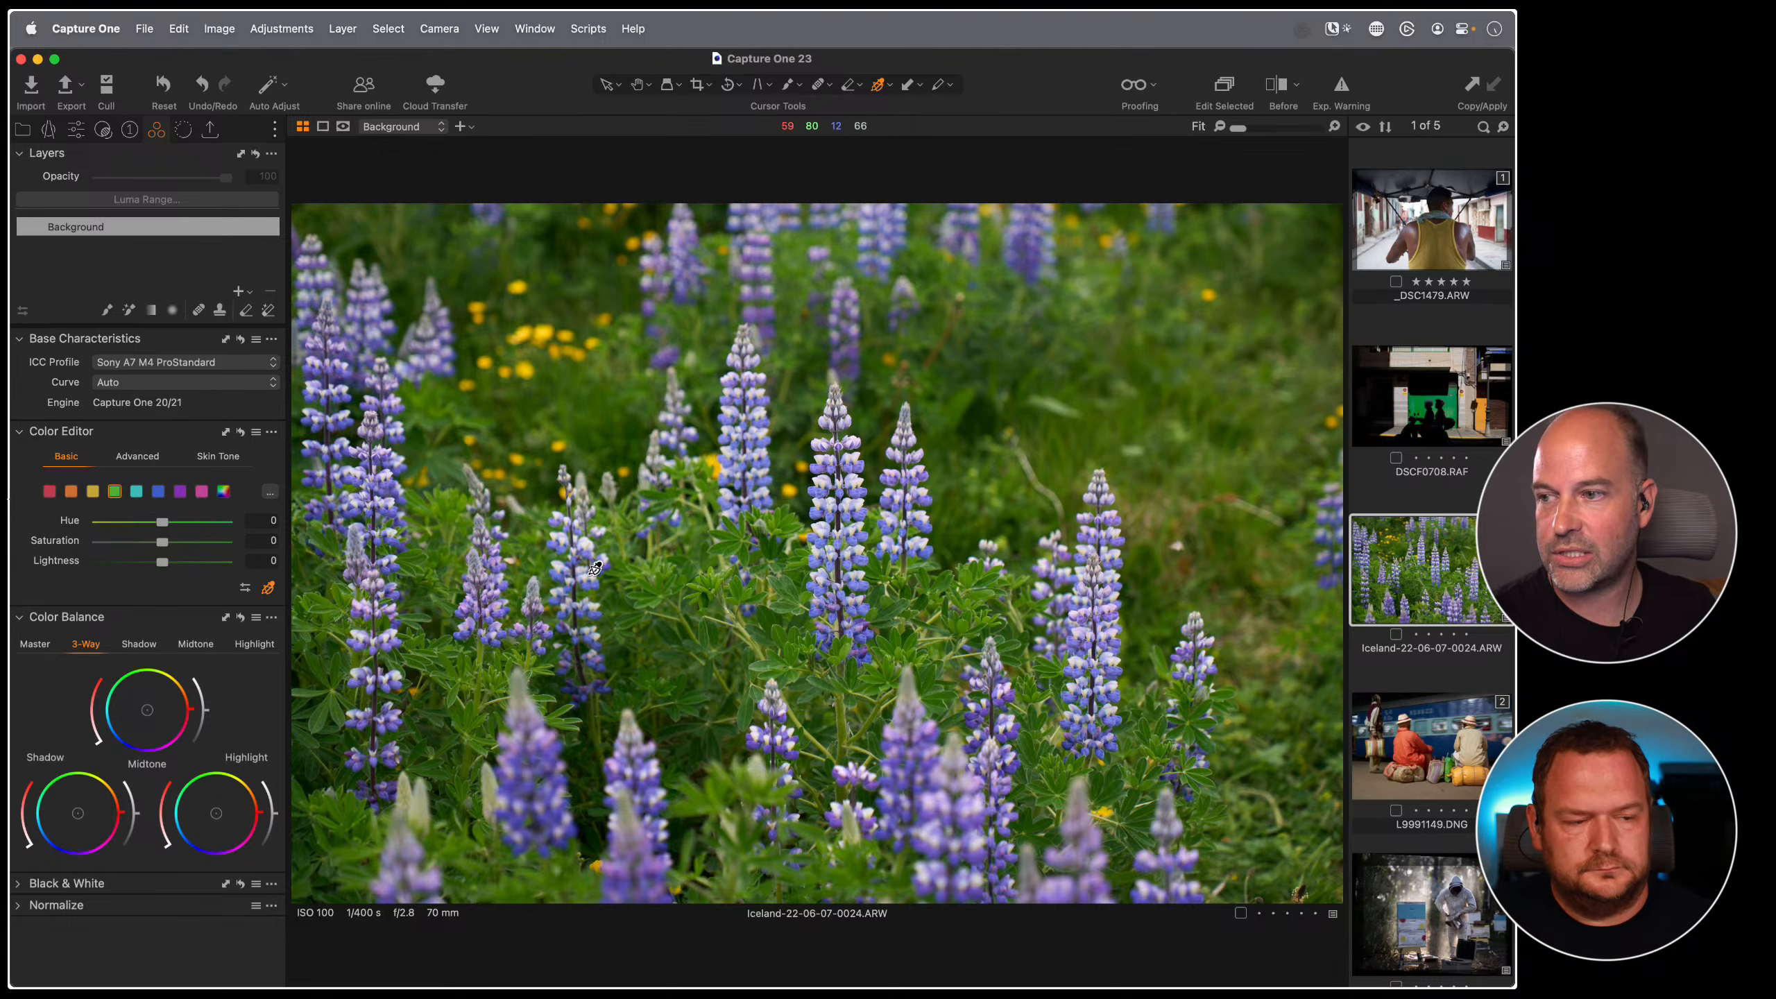
- Adjust the foliage's green range directly on the photo to Hue -14.2, Saturation -3.9 and Lightness -8
left_click(268, 588)
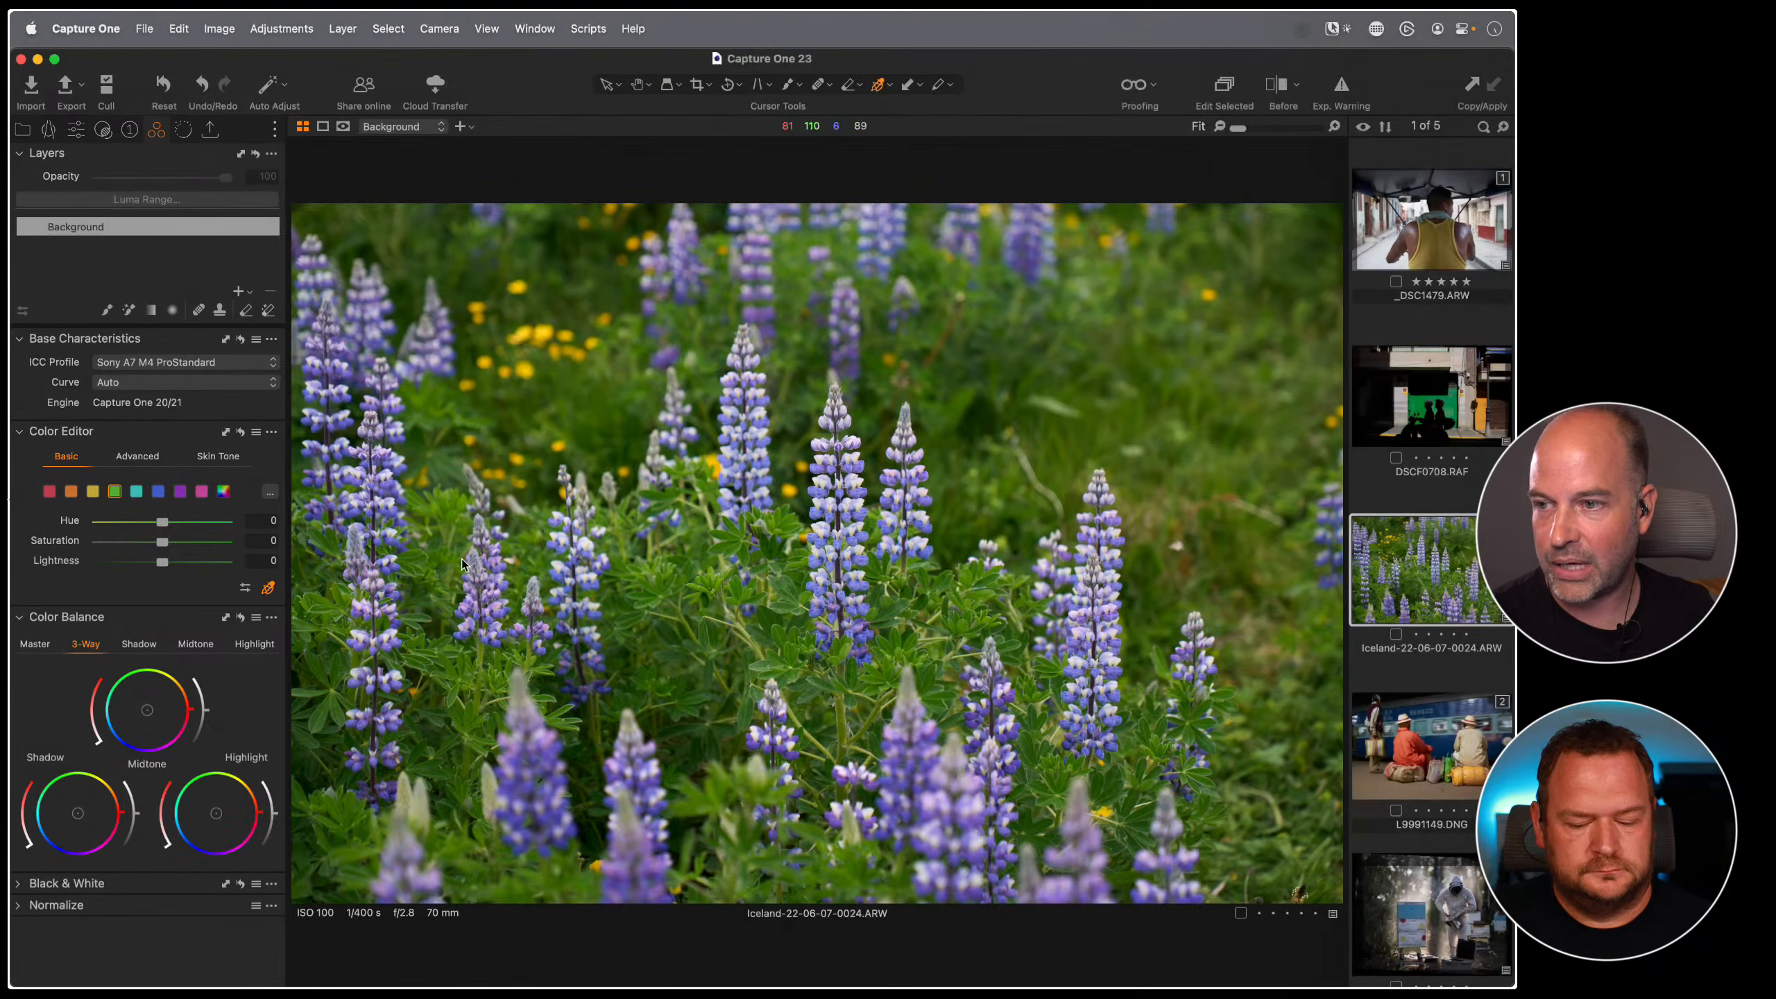
left_click(653, 579)
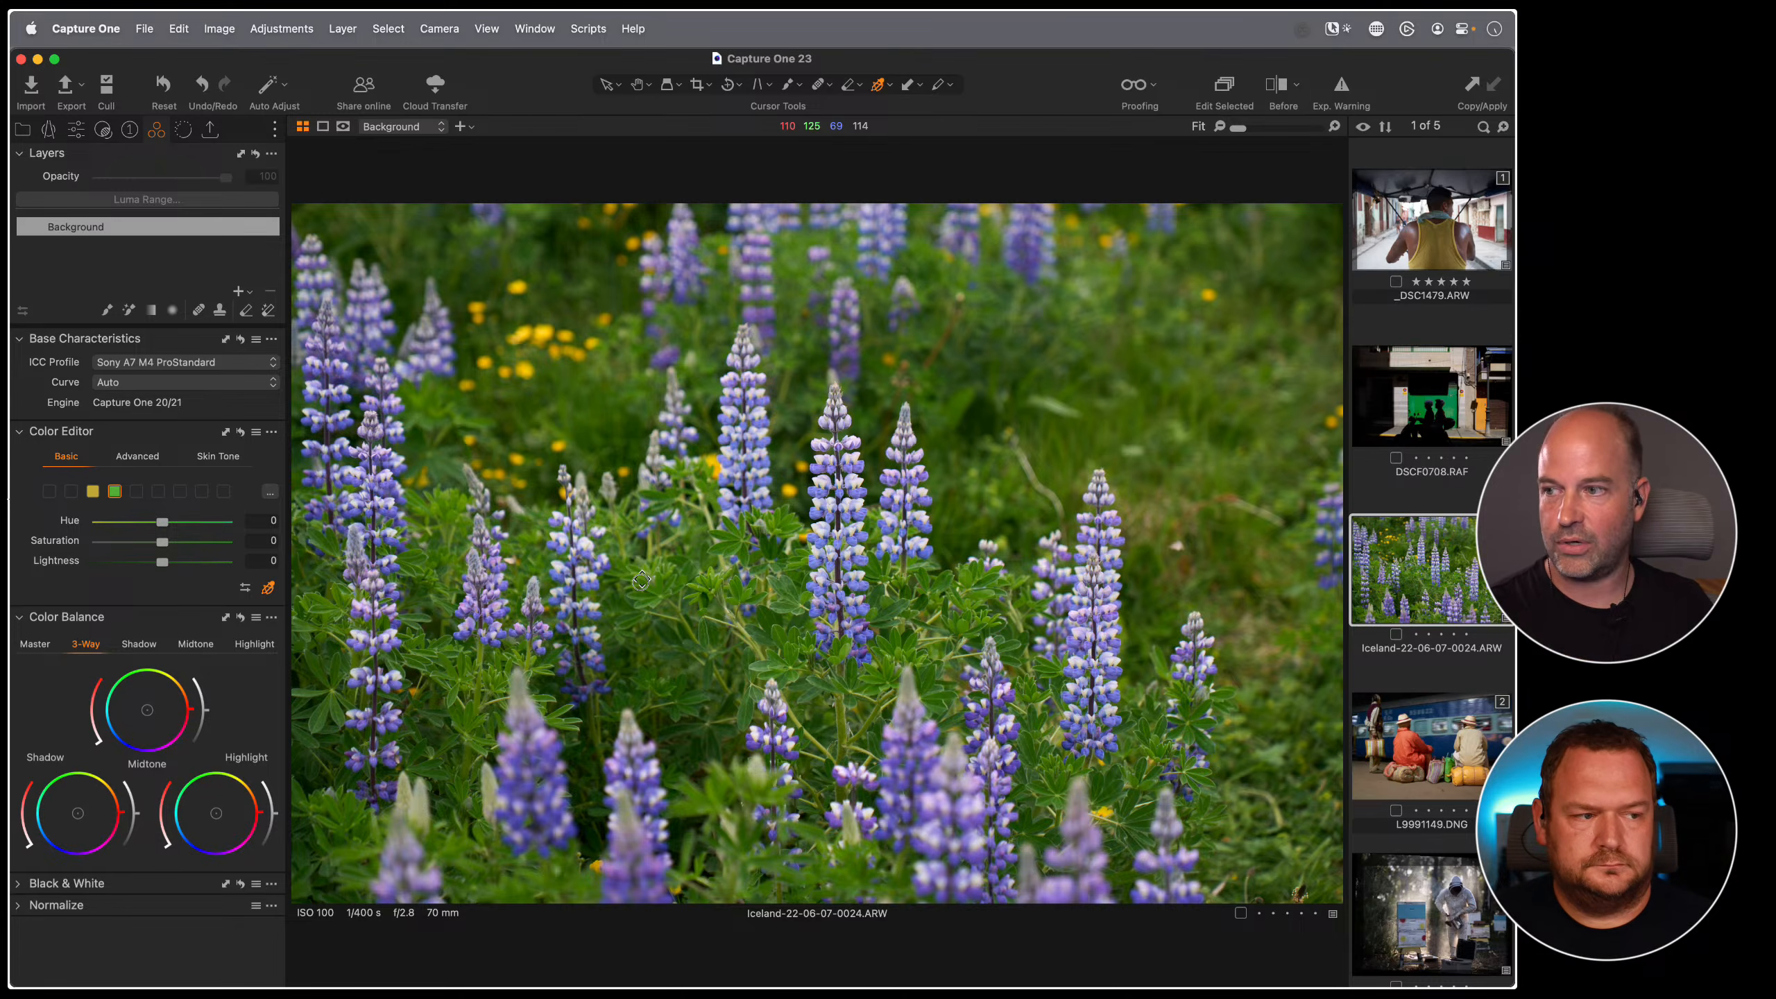
left_click_drag(641, 581, 882, 586)
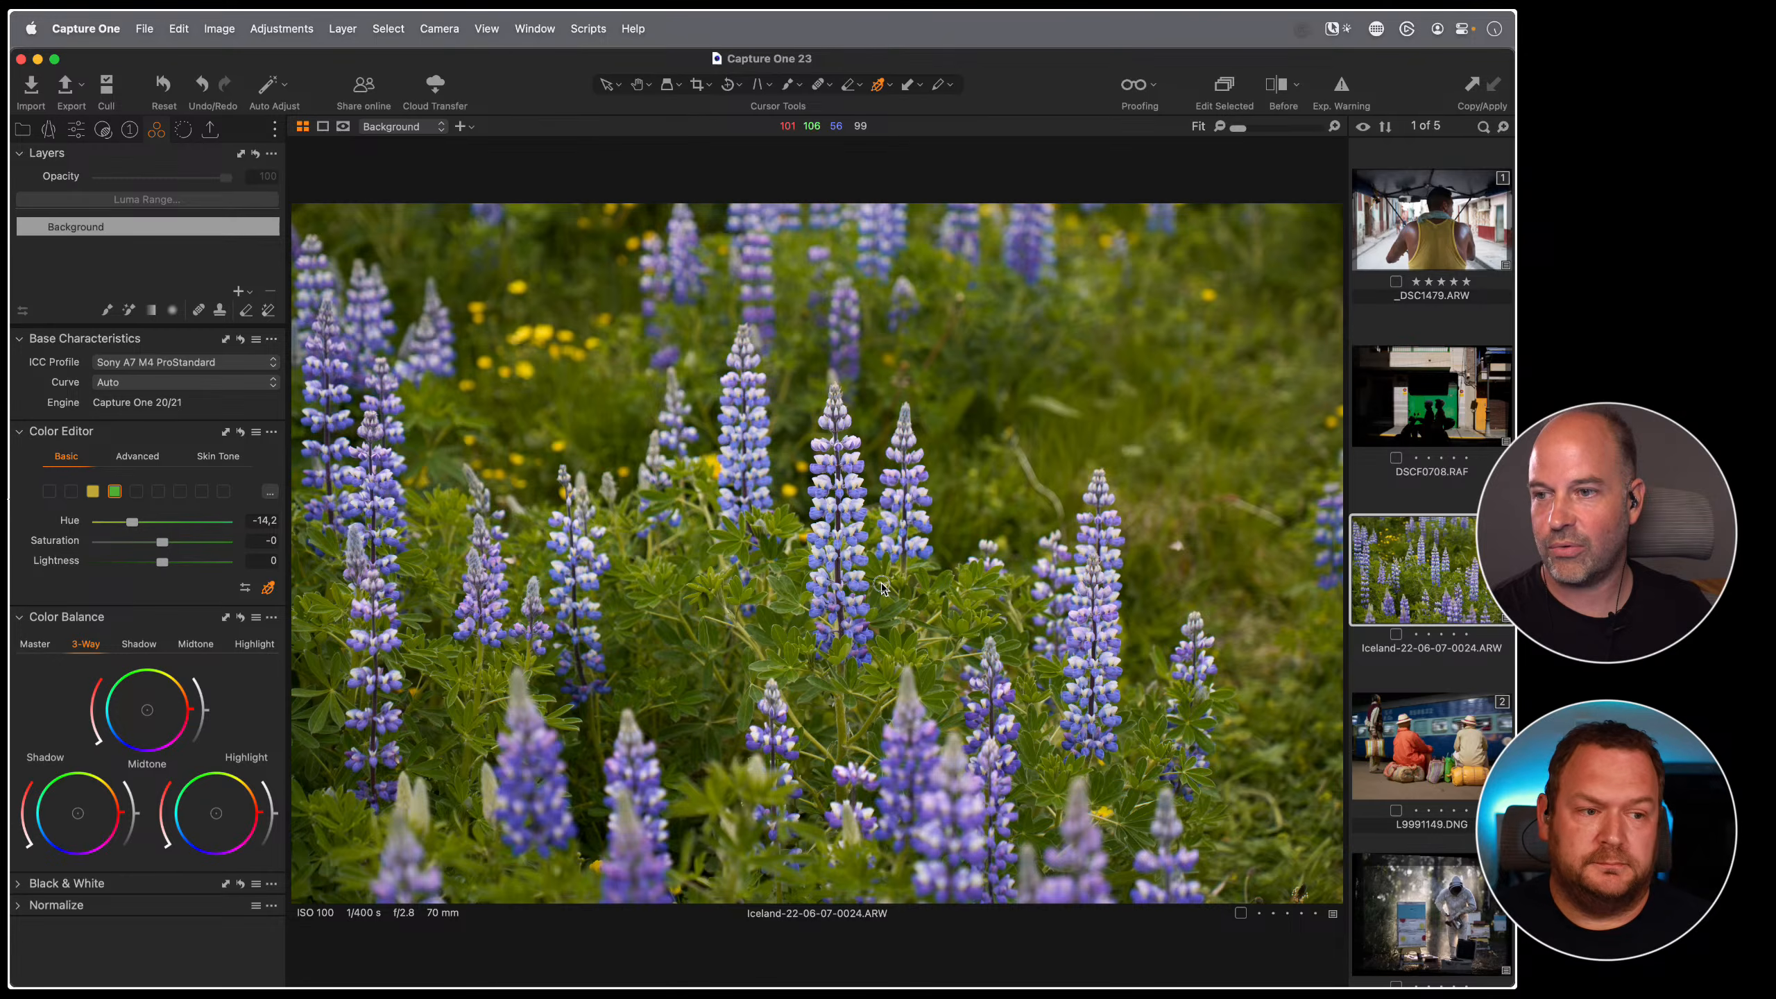
left_click_drag(882, 586, 917, 620)
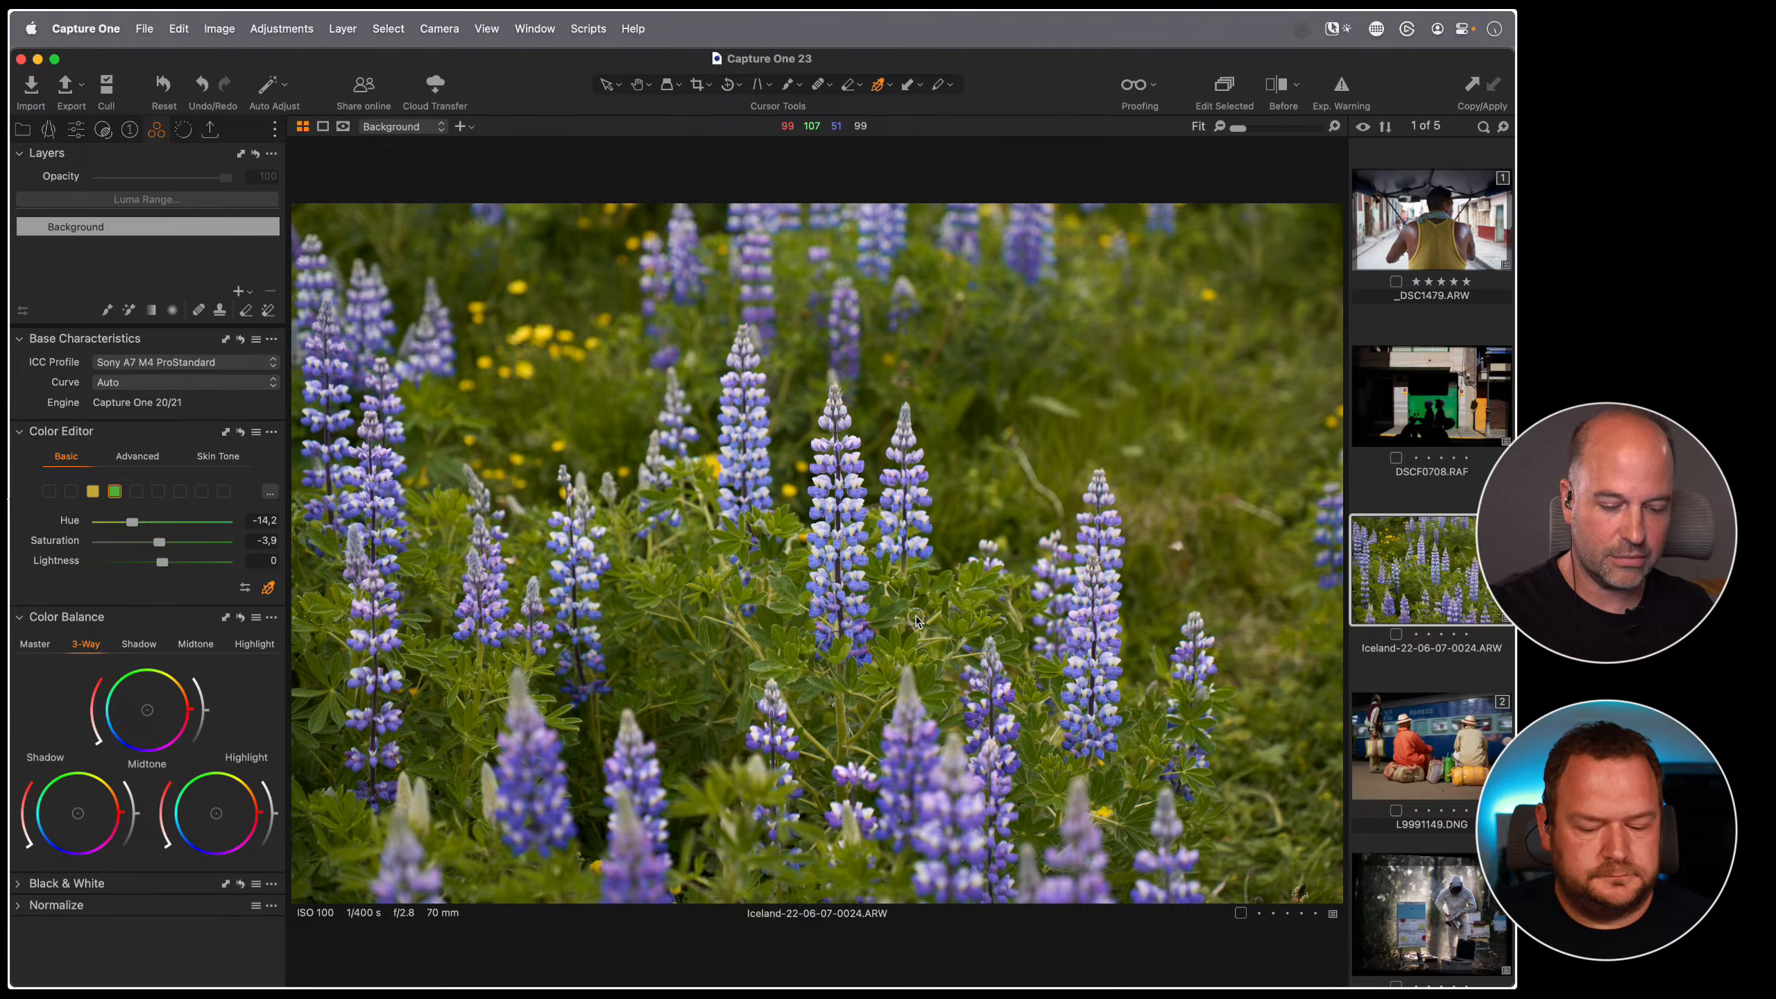
left_click_drag(916, 619, 874, 610)
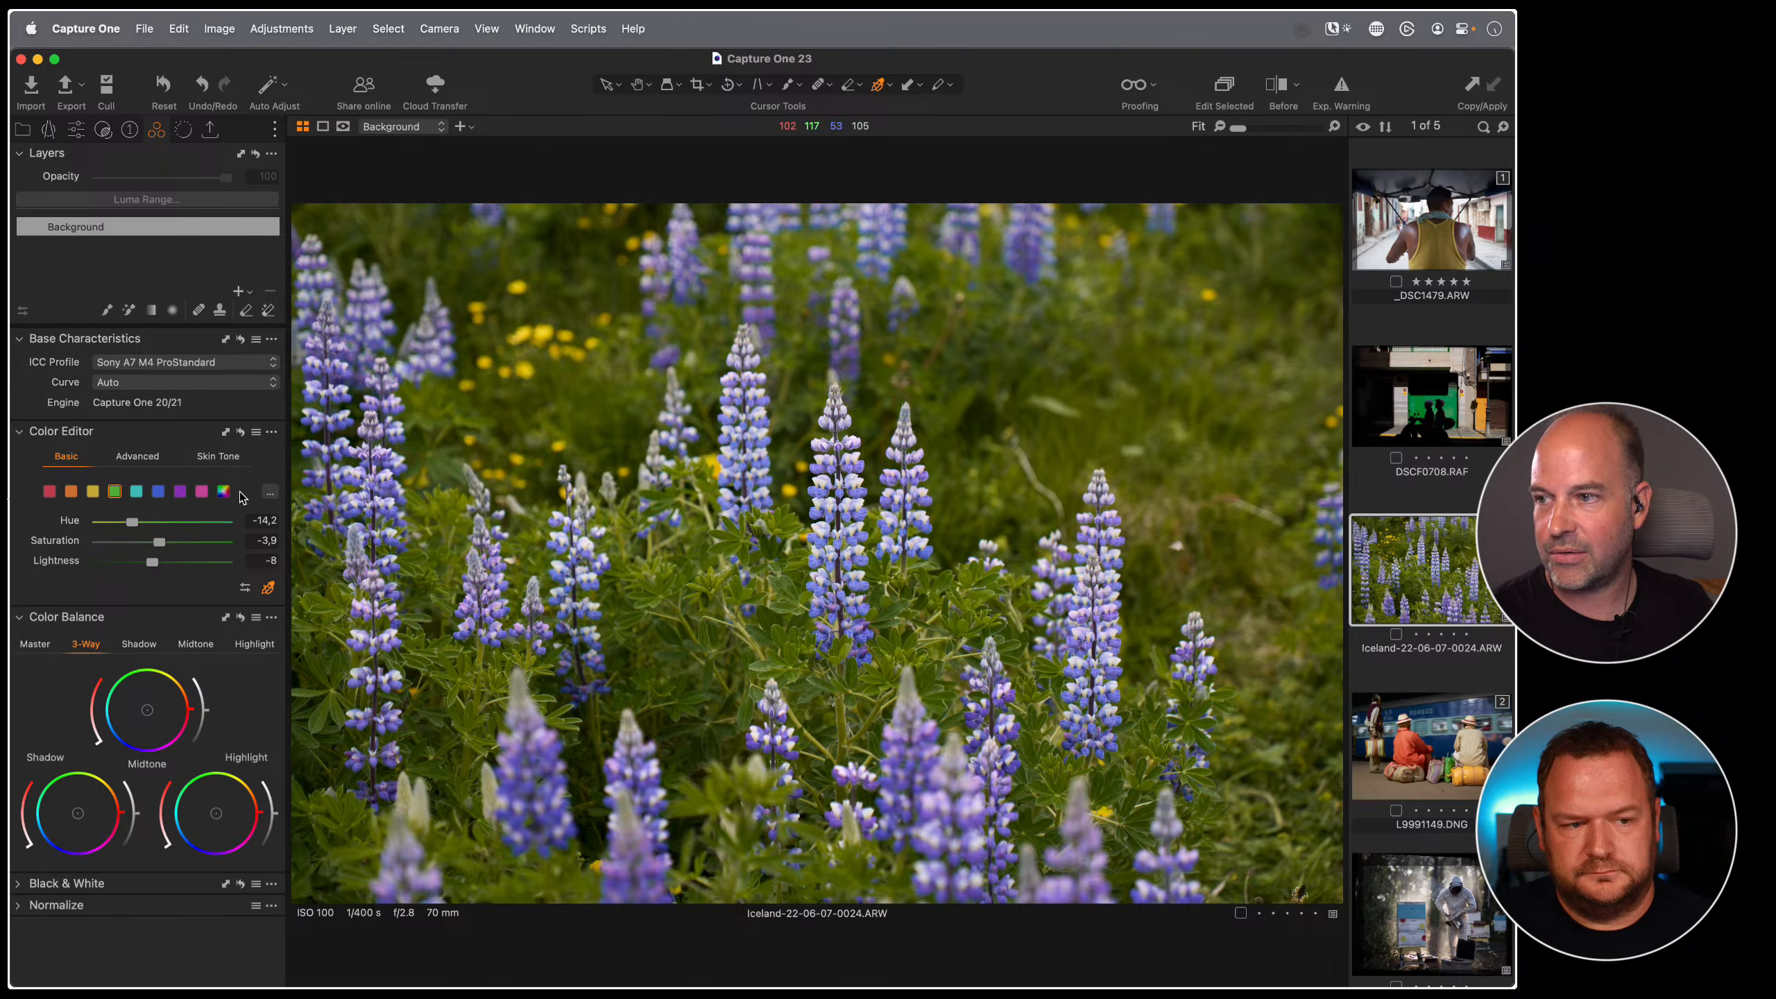
- Inspect the extent of the green range in Edit Color Ranges and cancel without changes
left_click(270, 492)
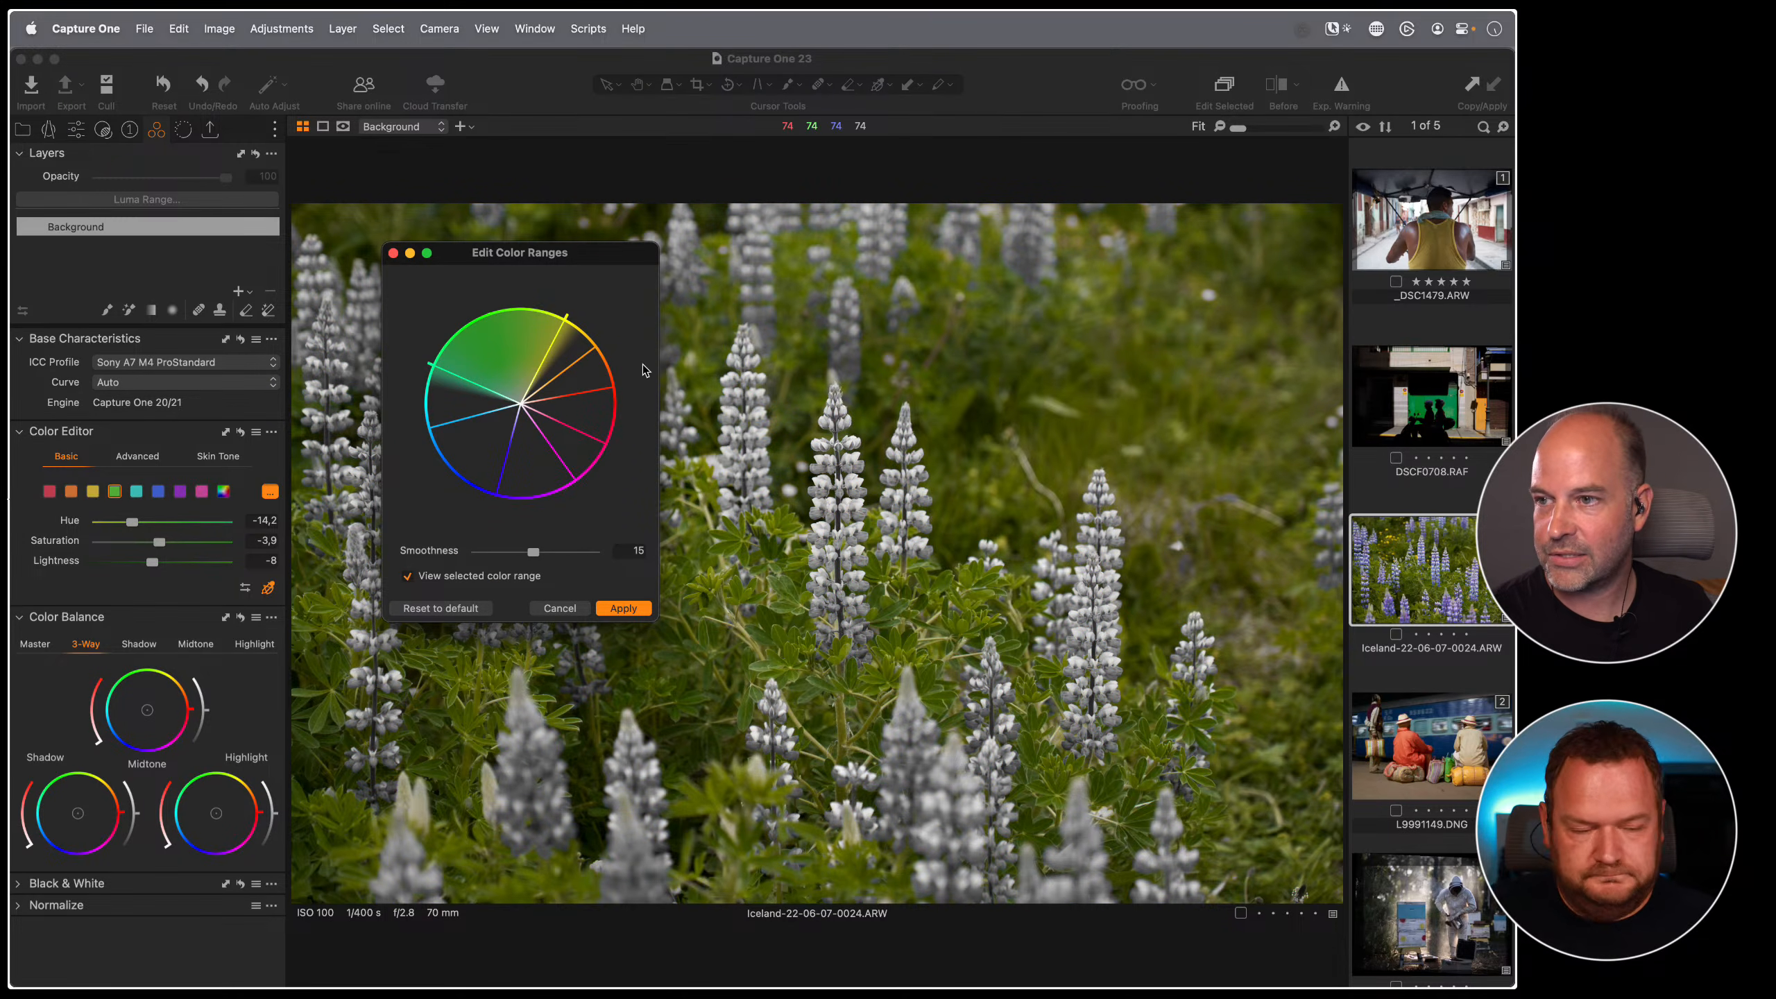
left_click(571, 350)
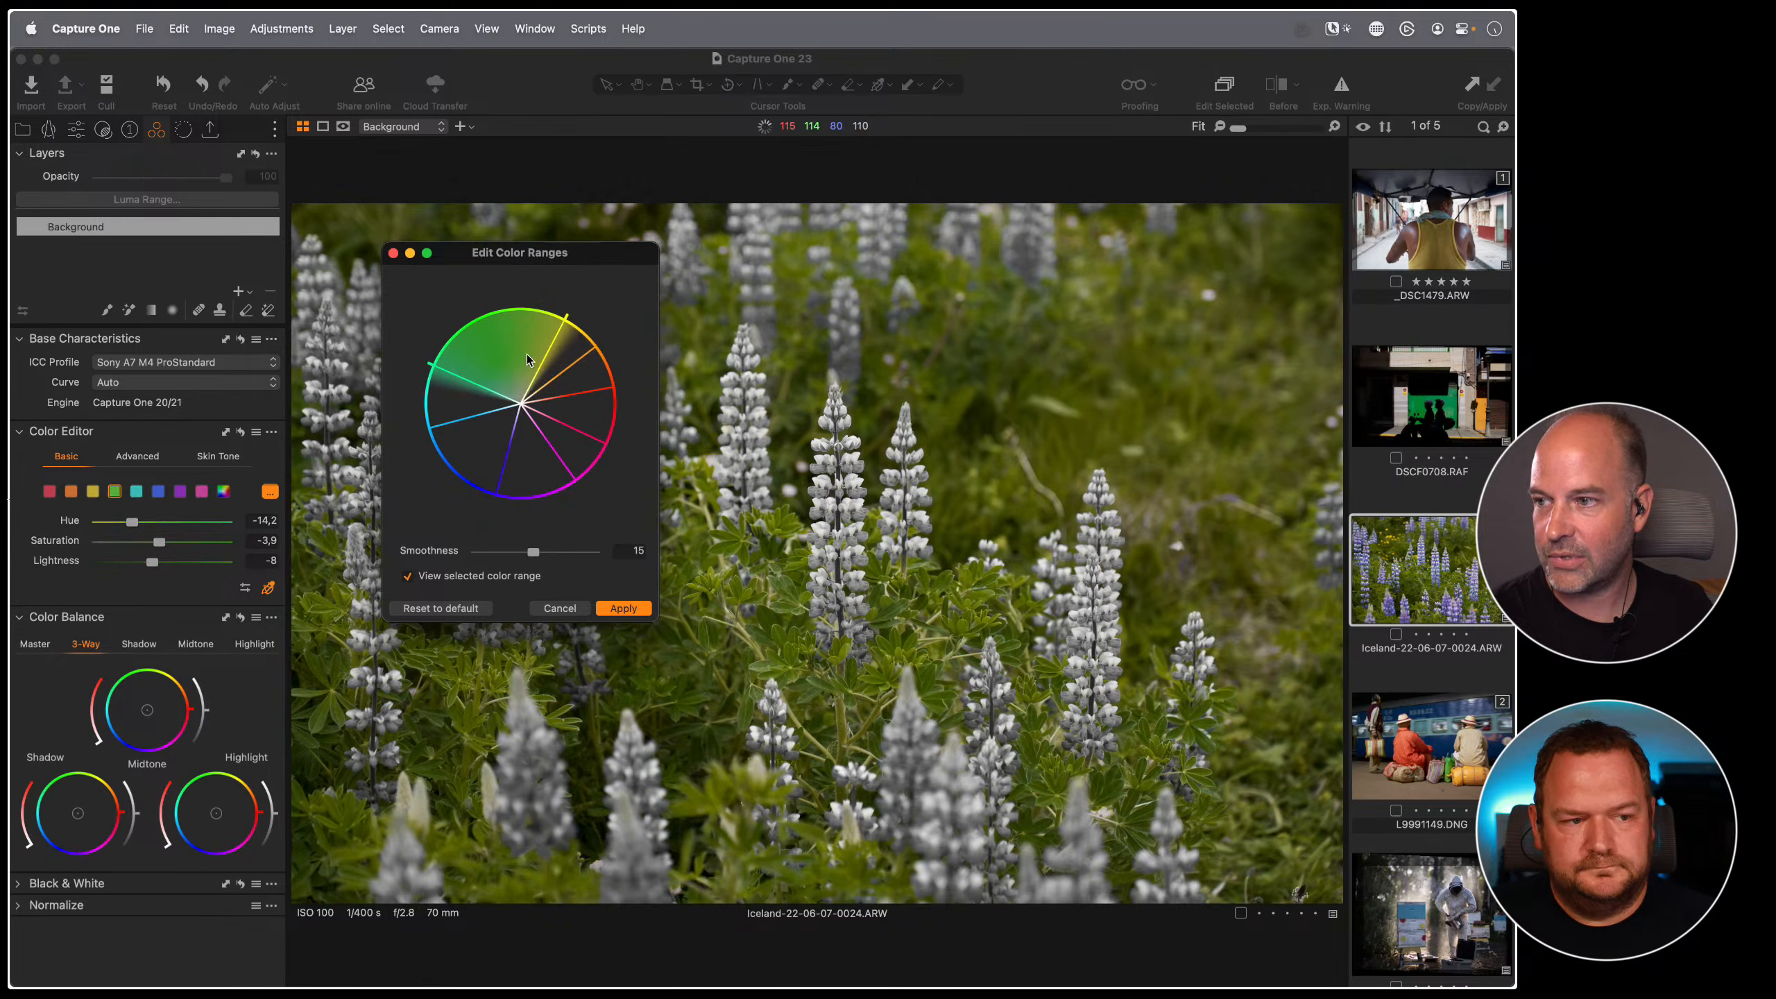
left_click(559, 608)
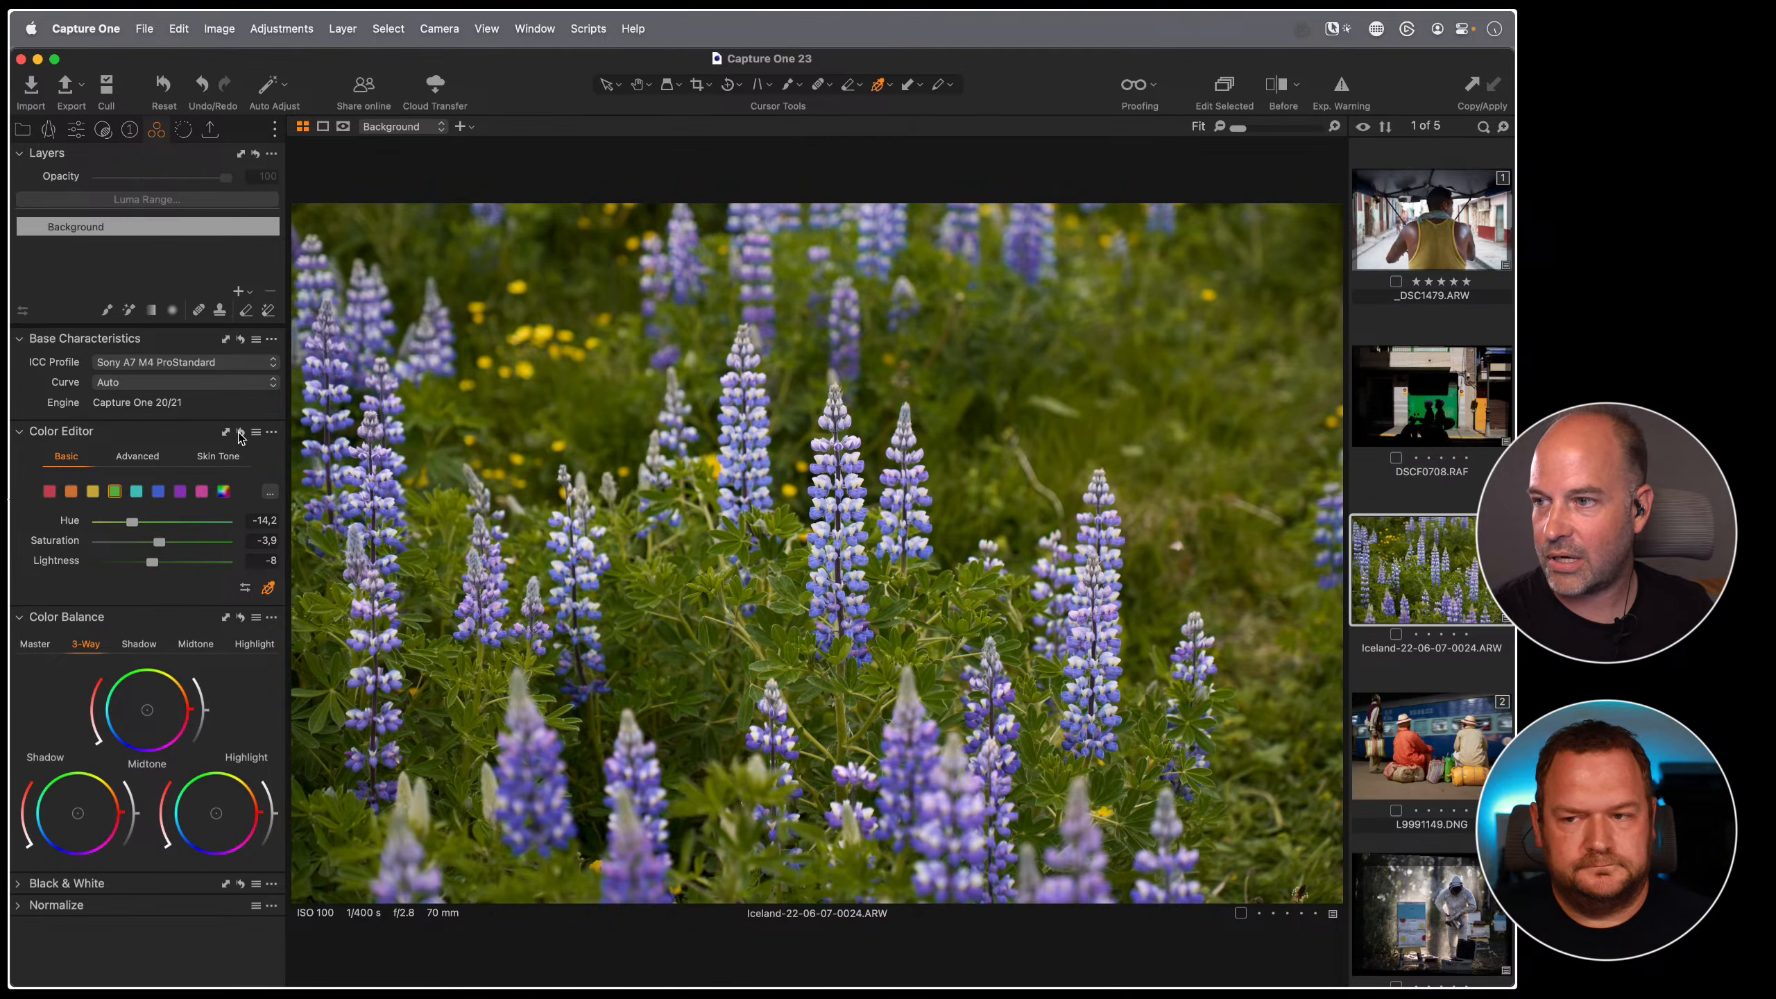
- Reset the Basic edits, sample the green leaves as an Advanced color range, and show only the selected color range
left_click(139, 462)
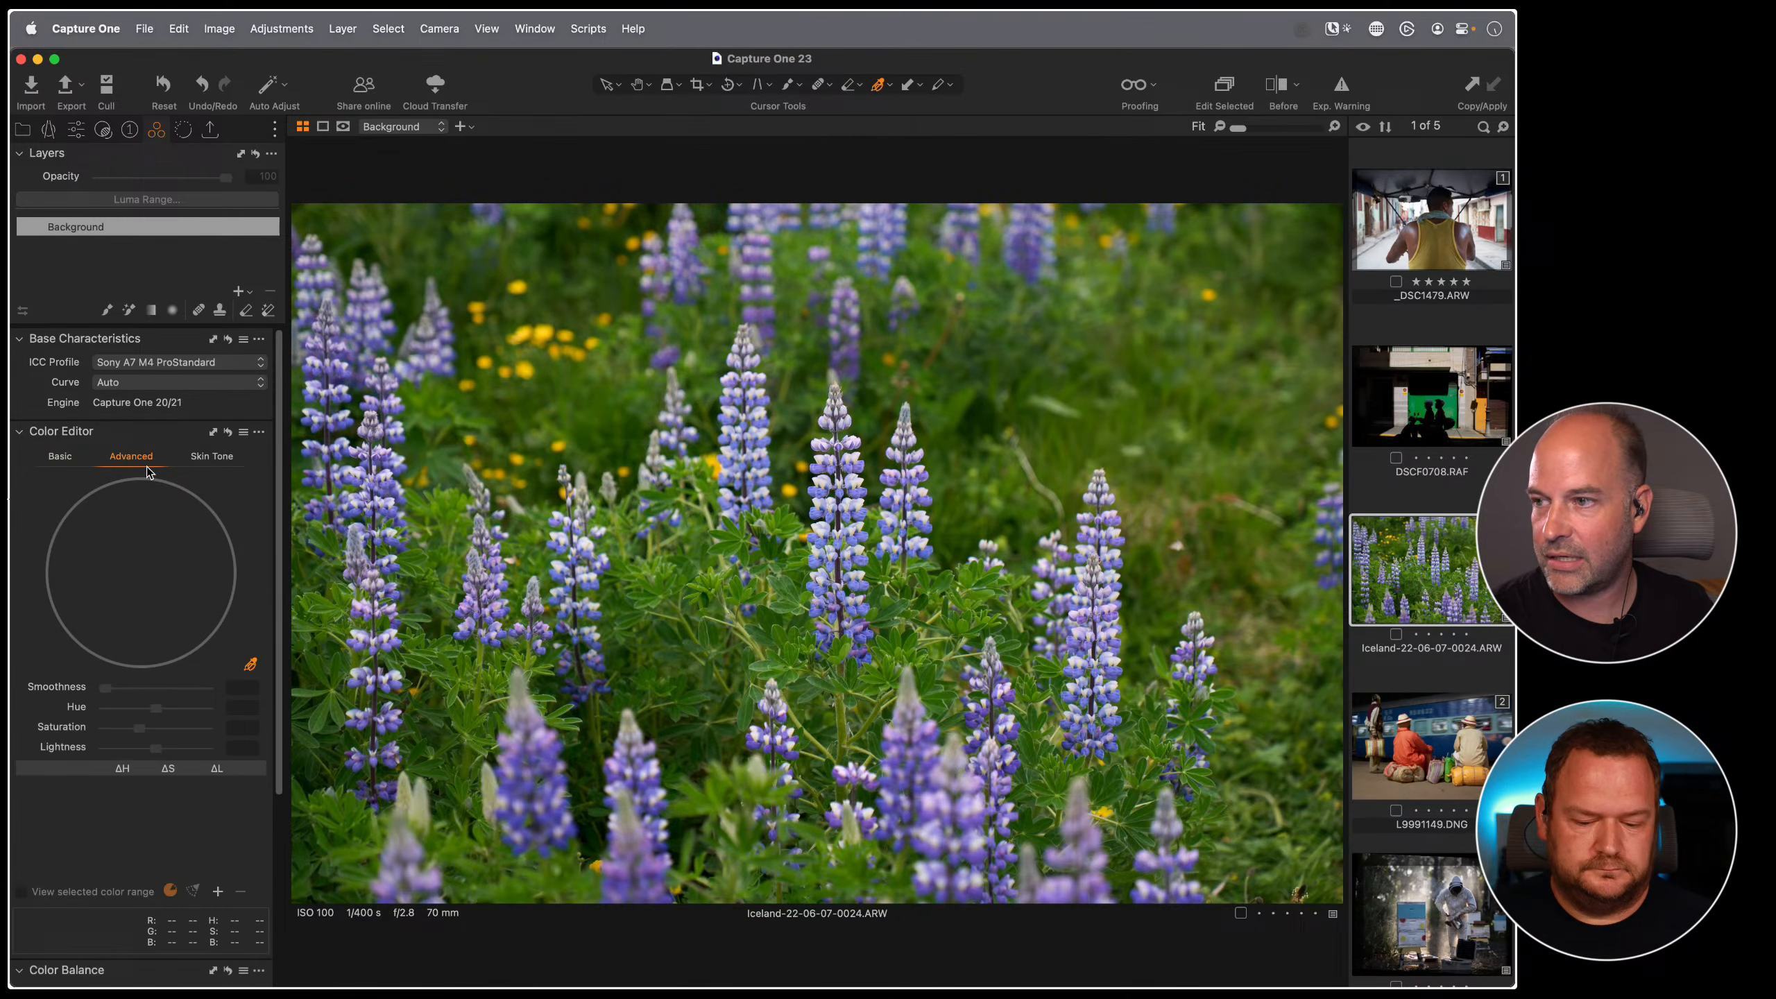
left_click(252, 666)
left_click(659, 569)
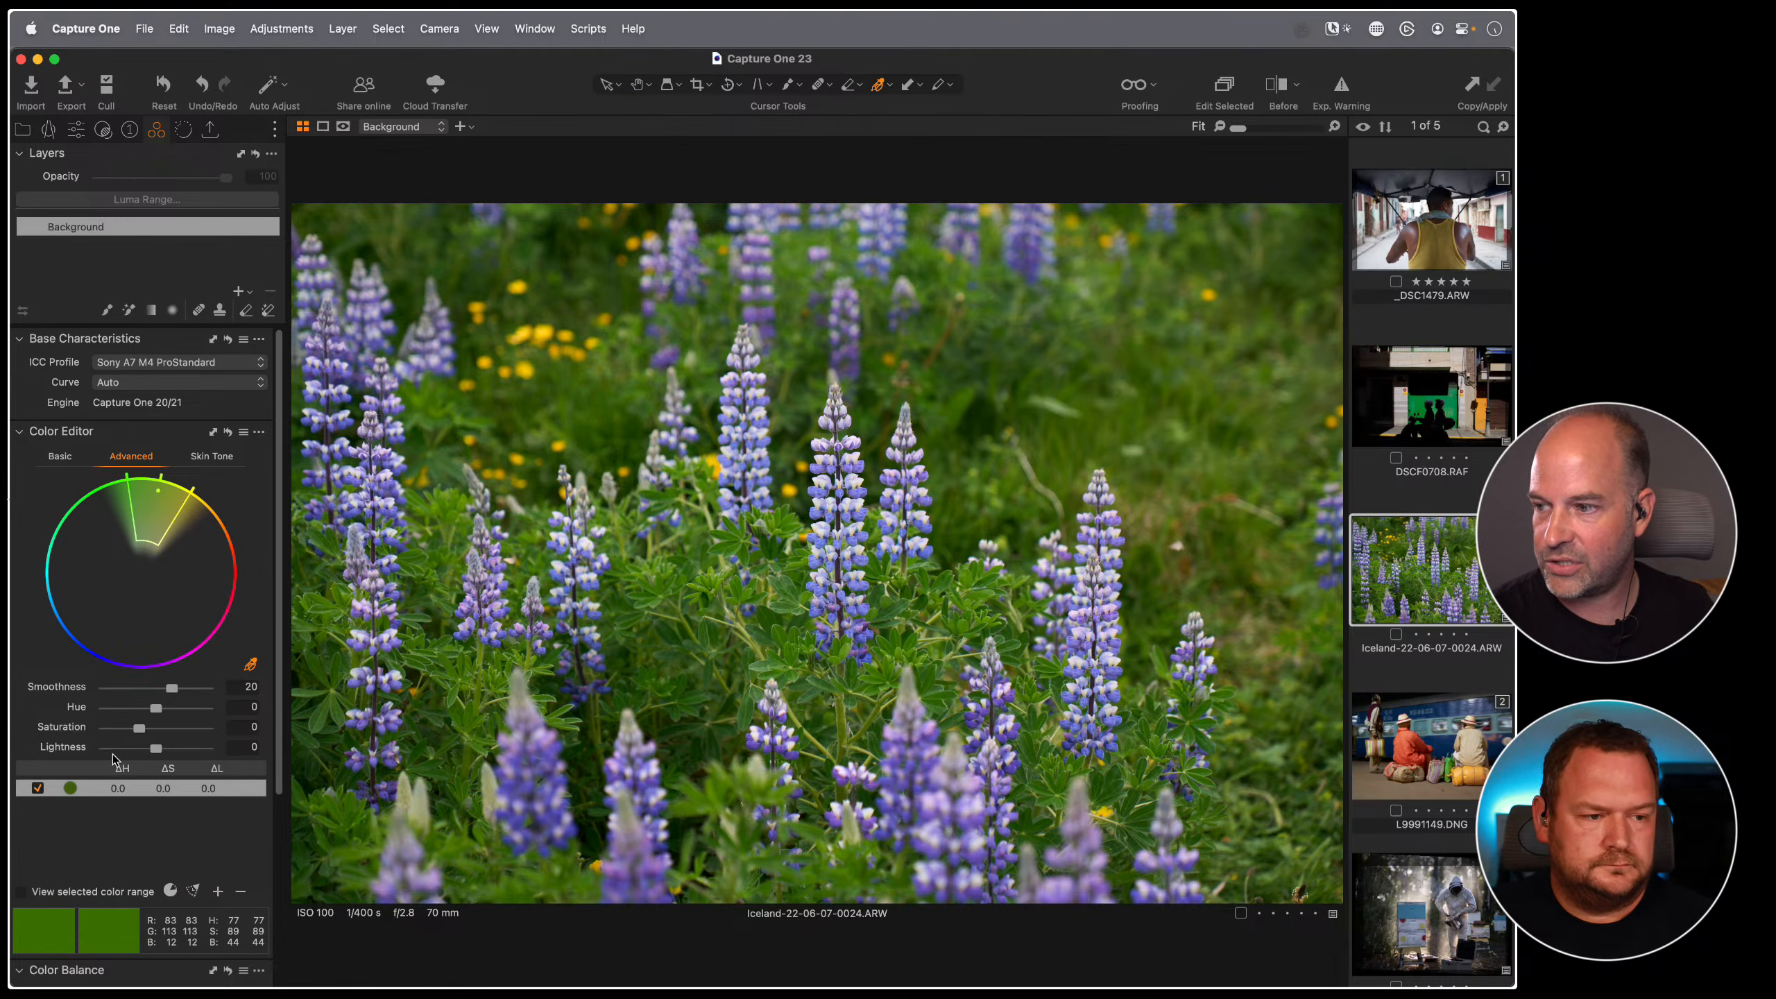
left_click(21, 893)
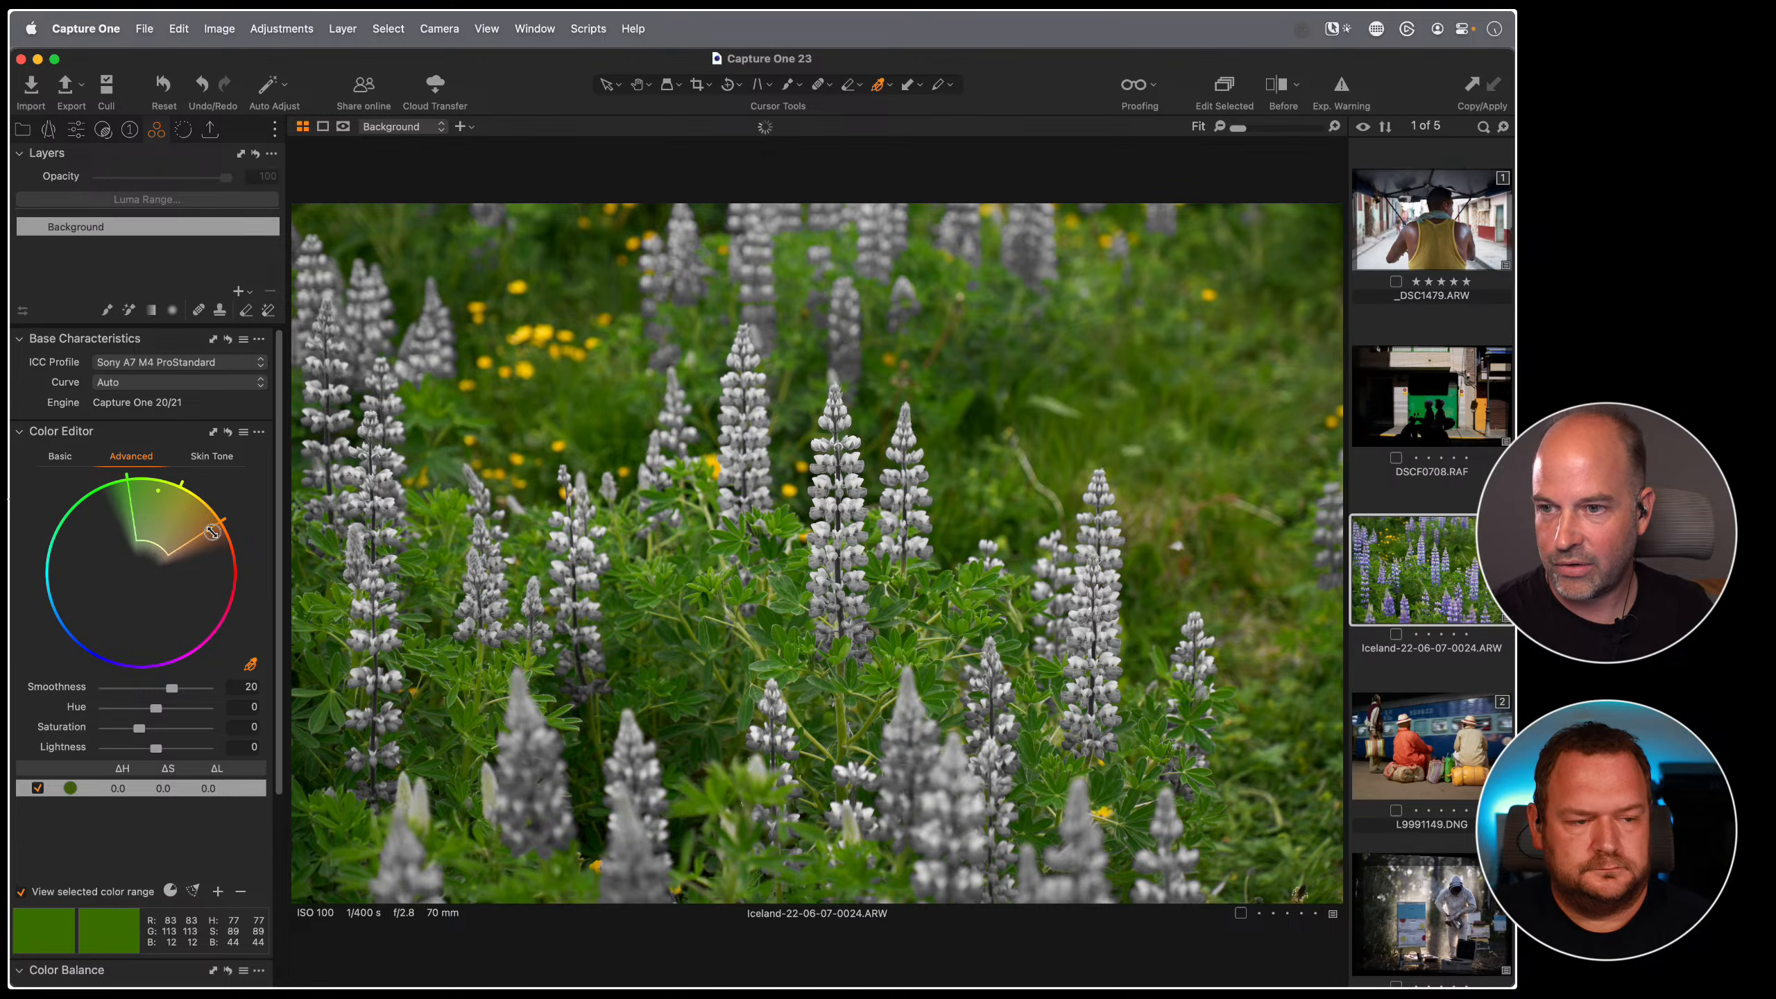
- Extend the sampled green range to zero saturation, narrow it to a thin yellow-green hue slice, and set Smoothness to 1
left_click_drag(132, 500, 143, 582)
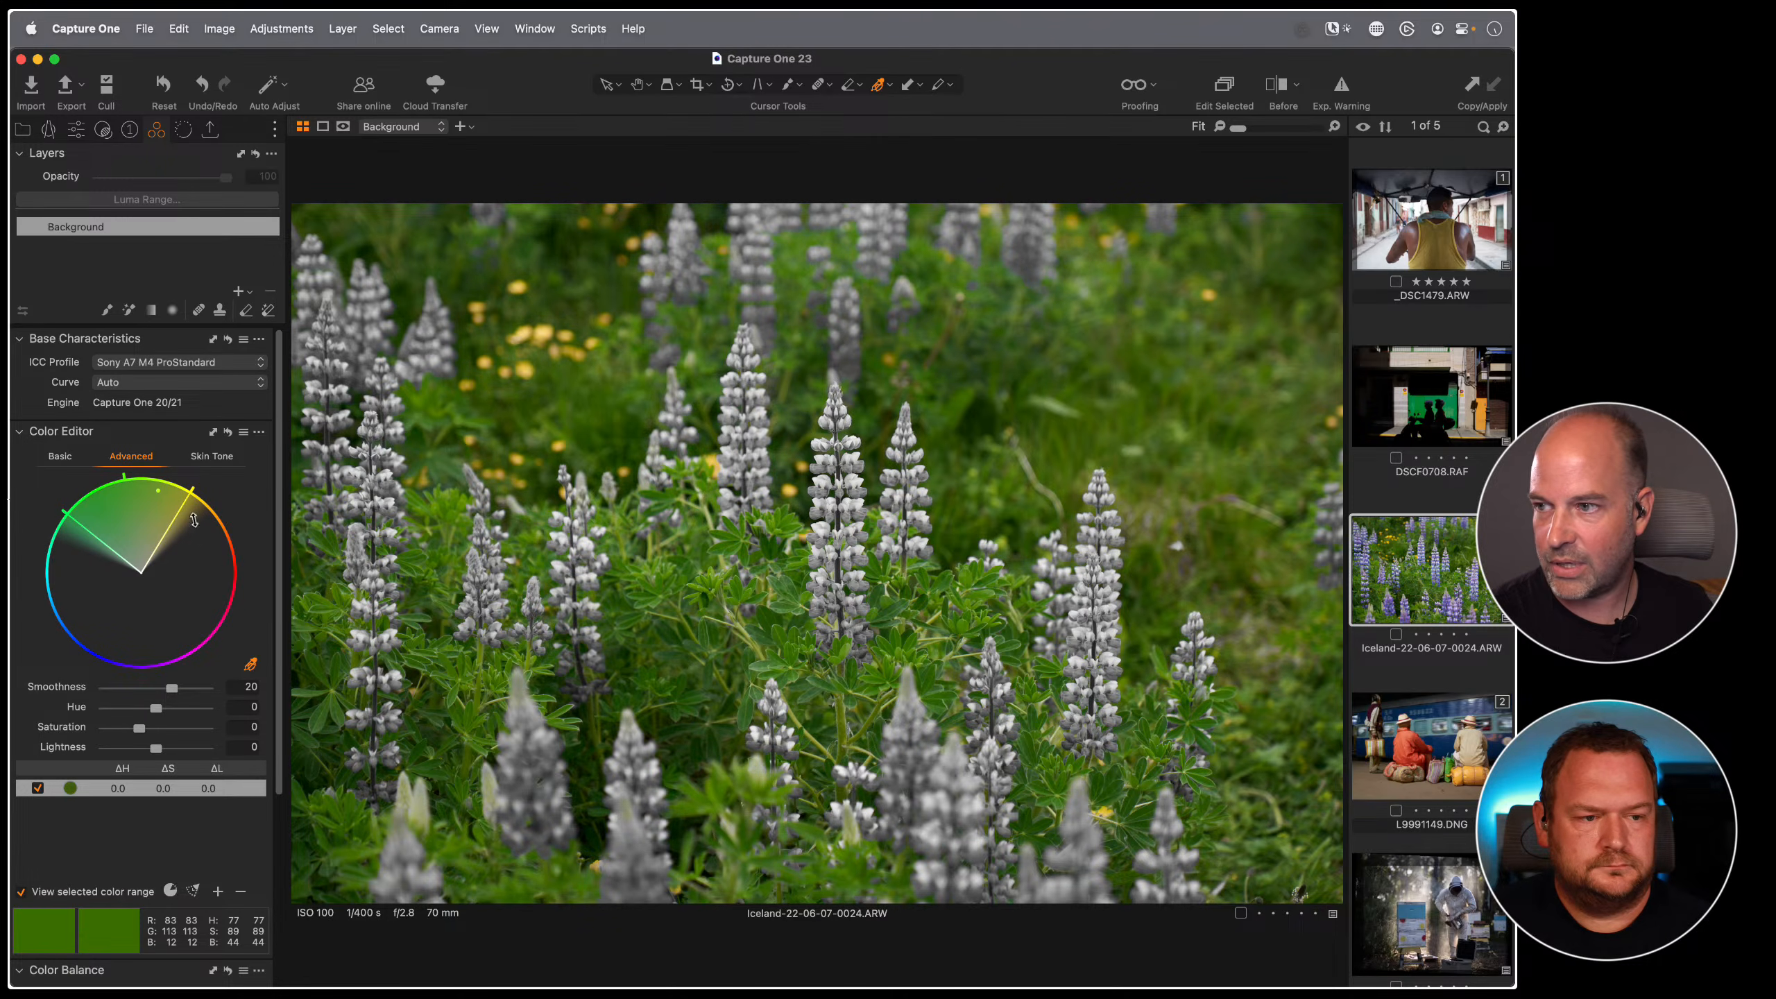
left_click_drag(179, 508, 152, 483)
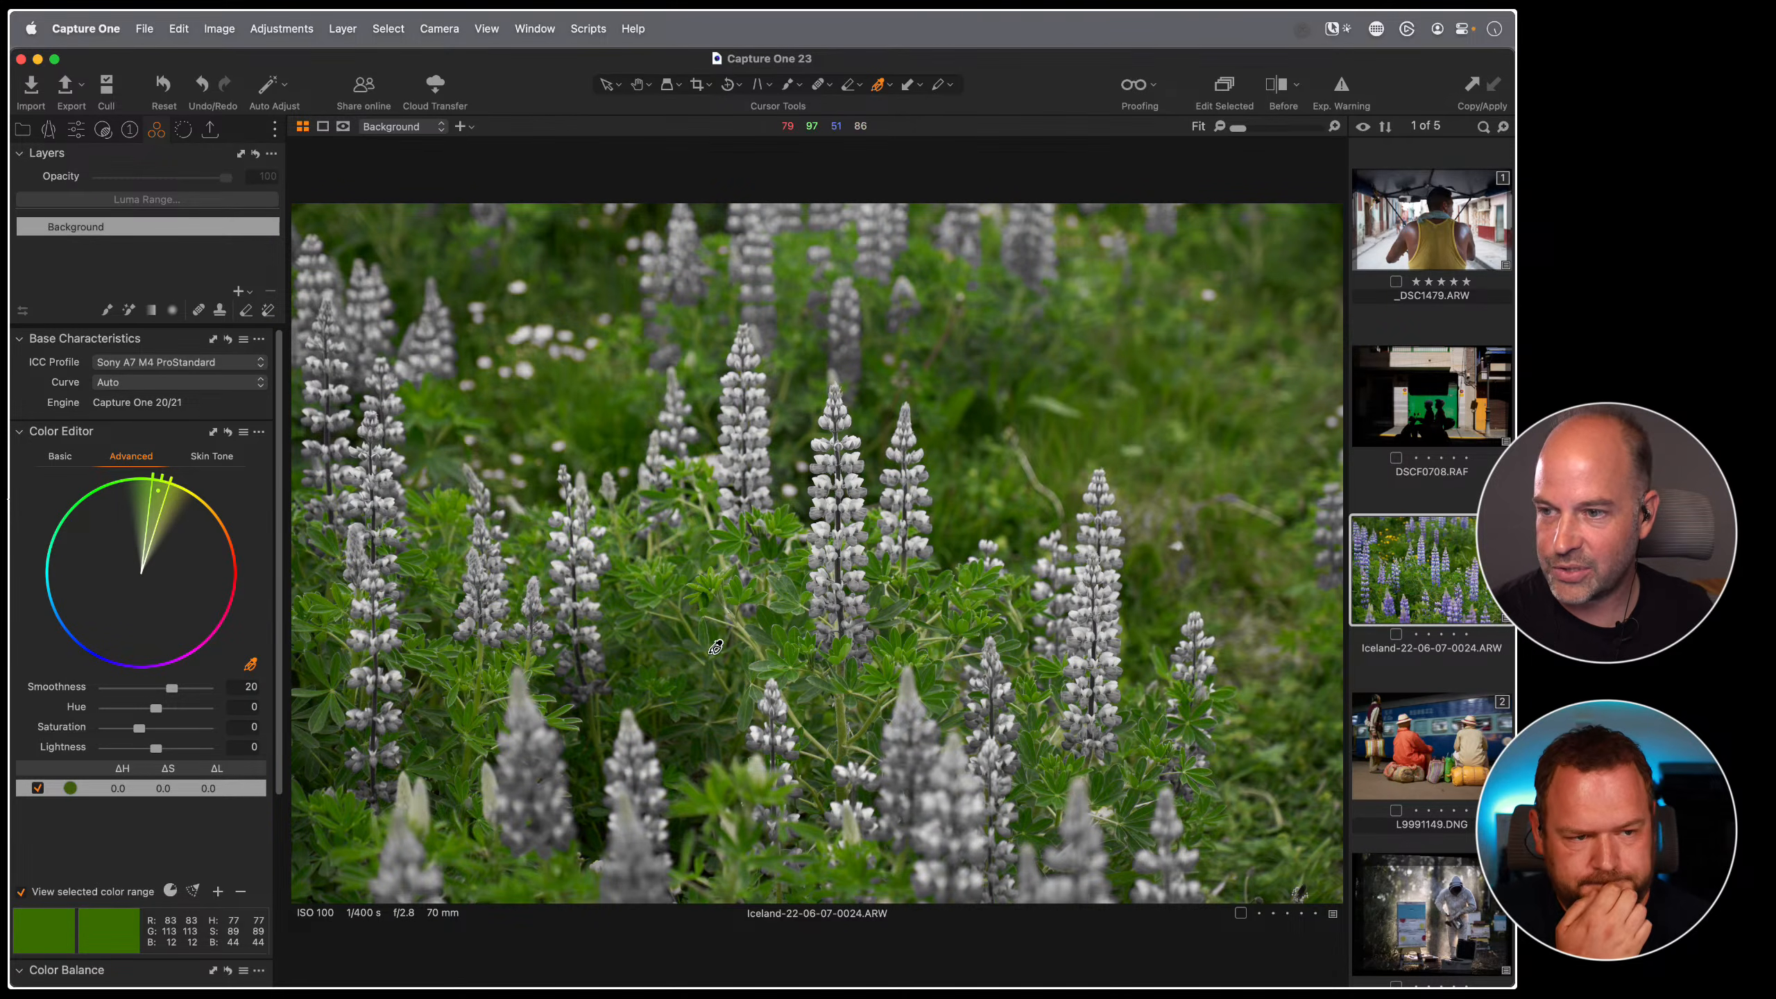
key("super+alt+0")
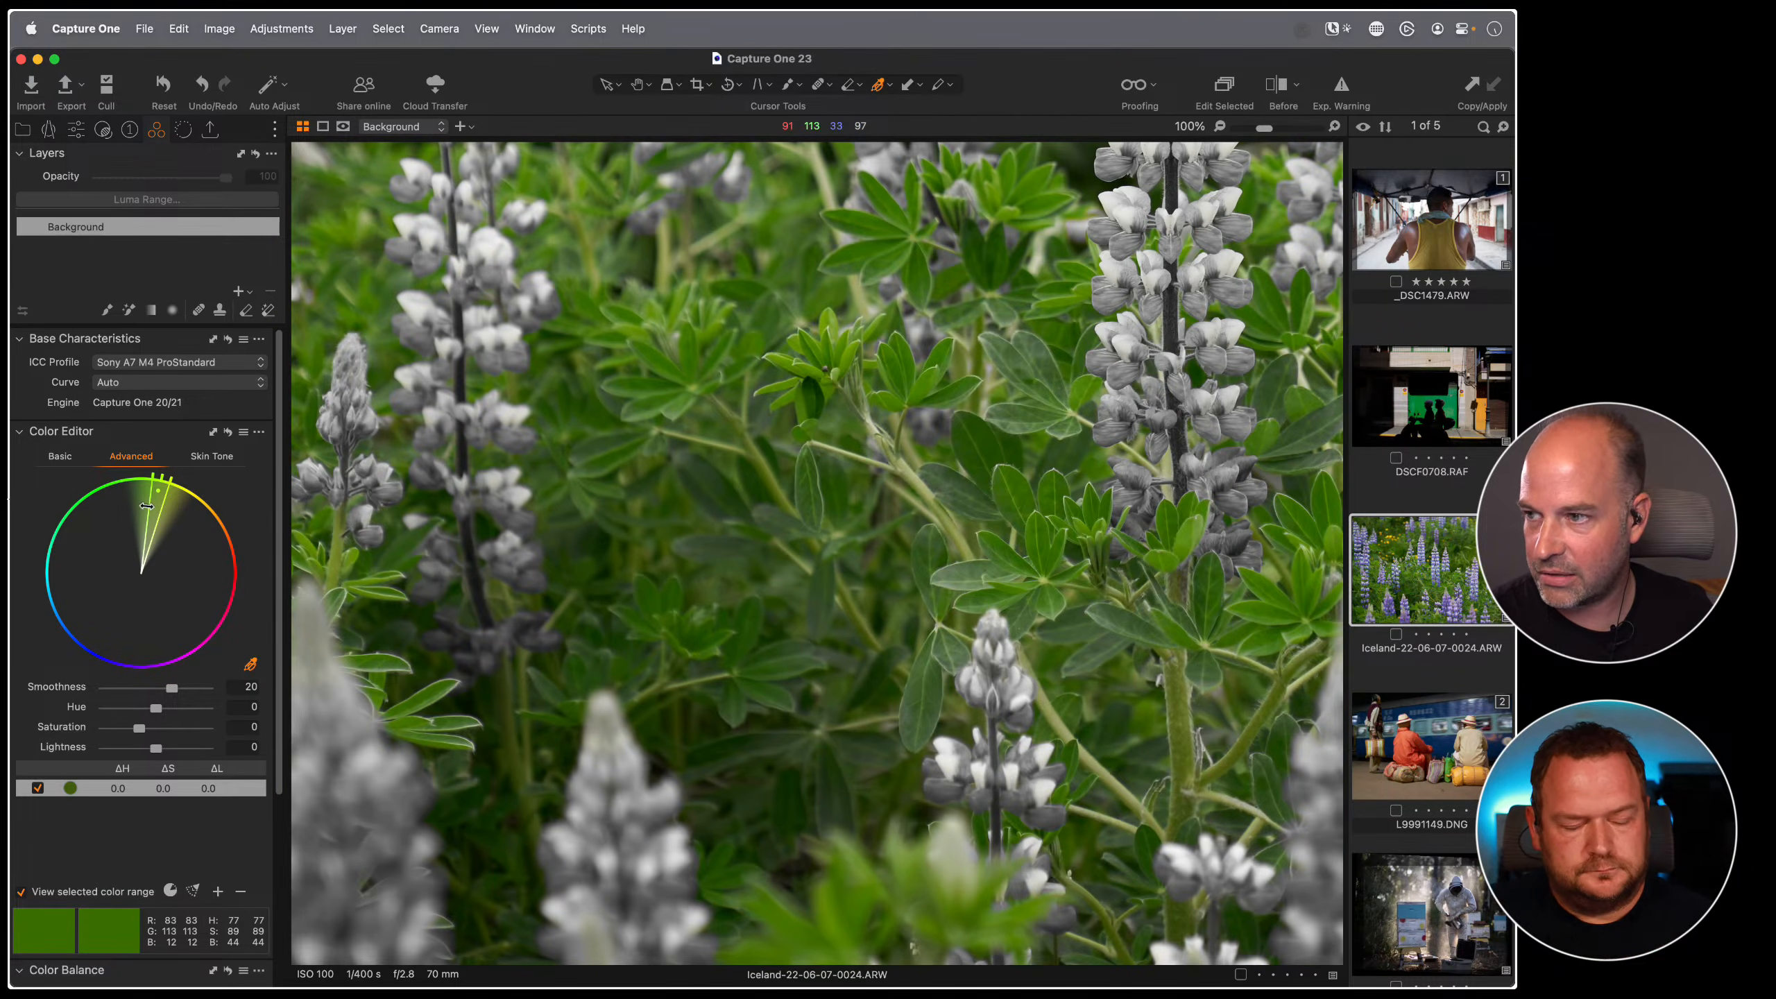
mouse_move(150, 505)
left_mouse_down()
mouse_move(111, 492)
mouse_move(49, 546)
mouse_move(156, 487)
left_mouse_up()
left_click_drag(172, 687, 39, 695)
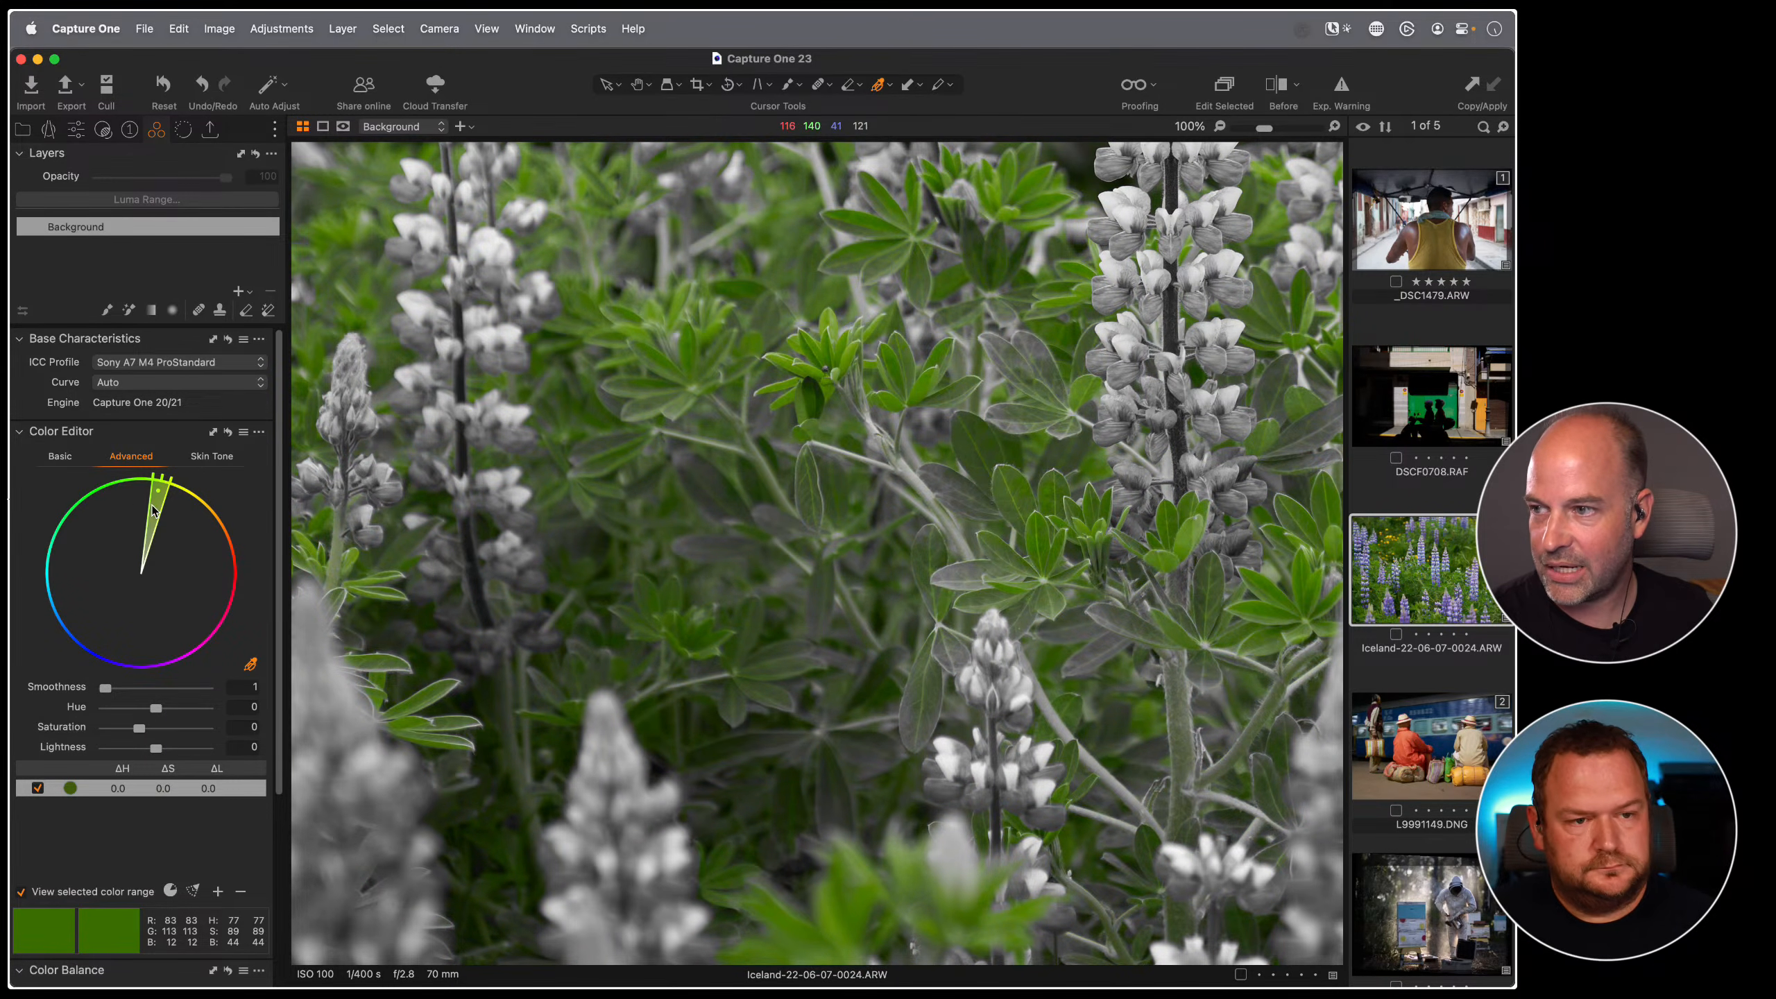
- Widen the sampled range to span green through yellow-orange, check it across the whole photo, and set Smoothness to 19.7
left_click_drag(152, 506, 200, 537)
left_click(59, 456)
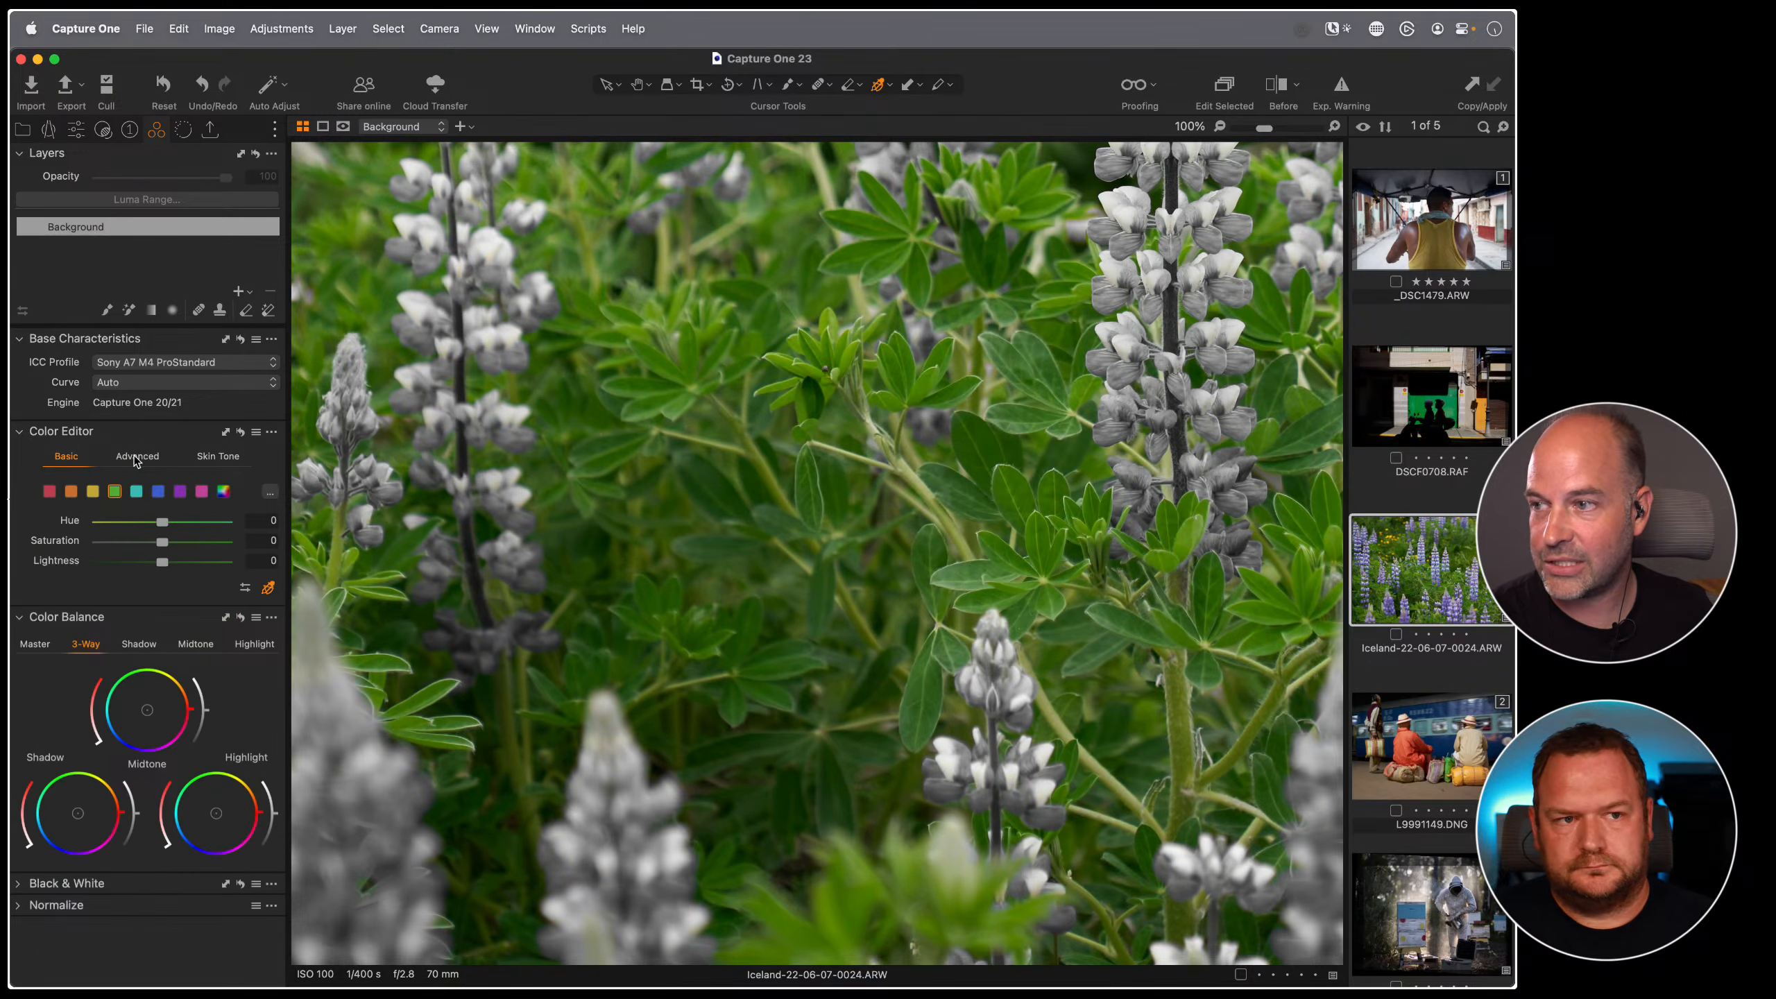
left_click(130, 455)
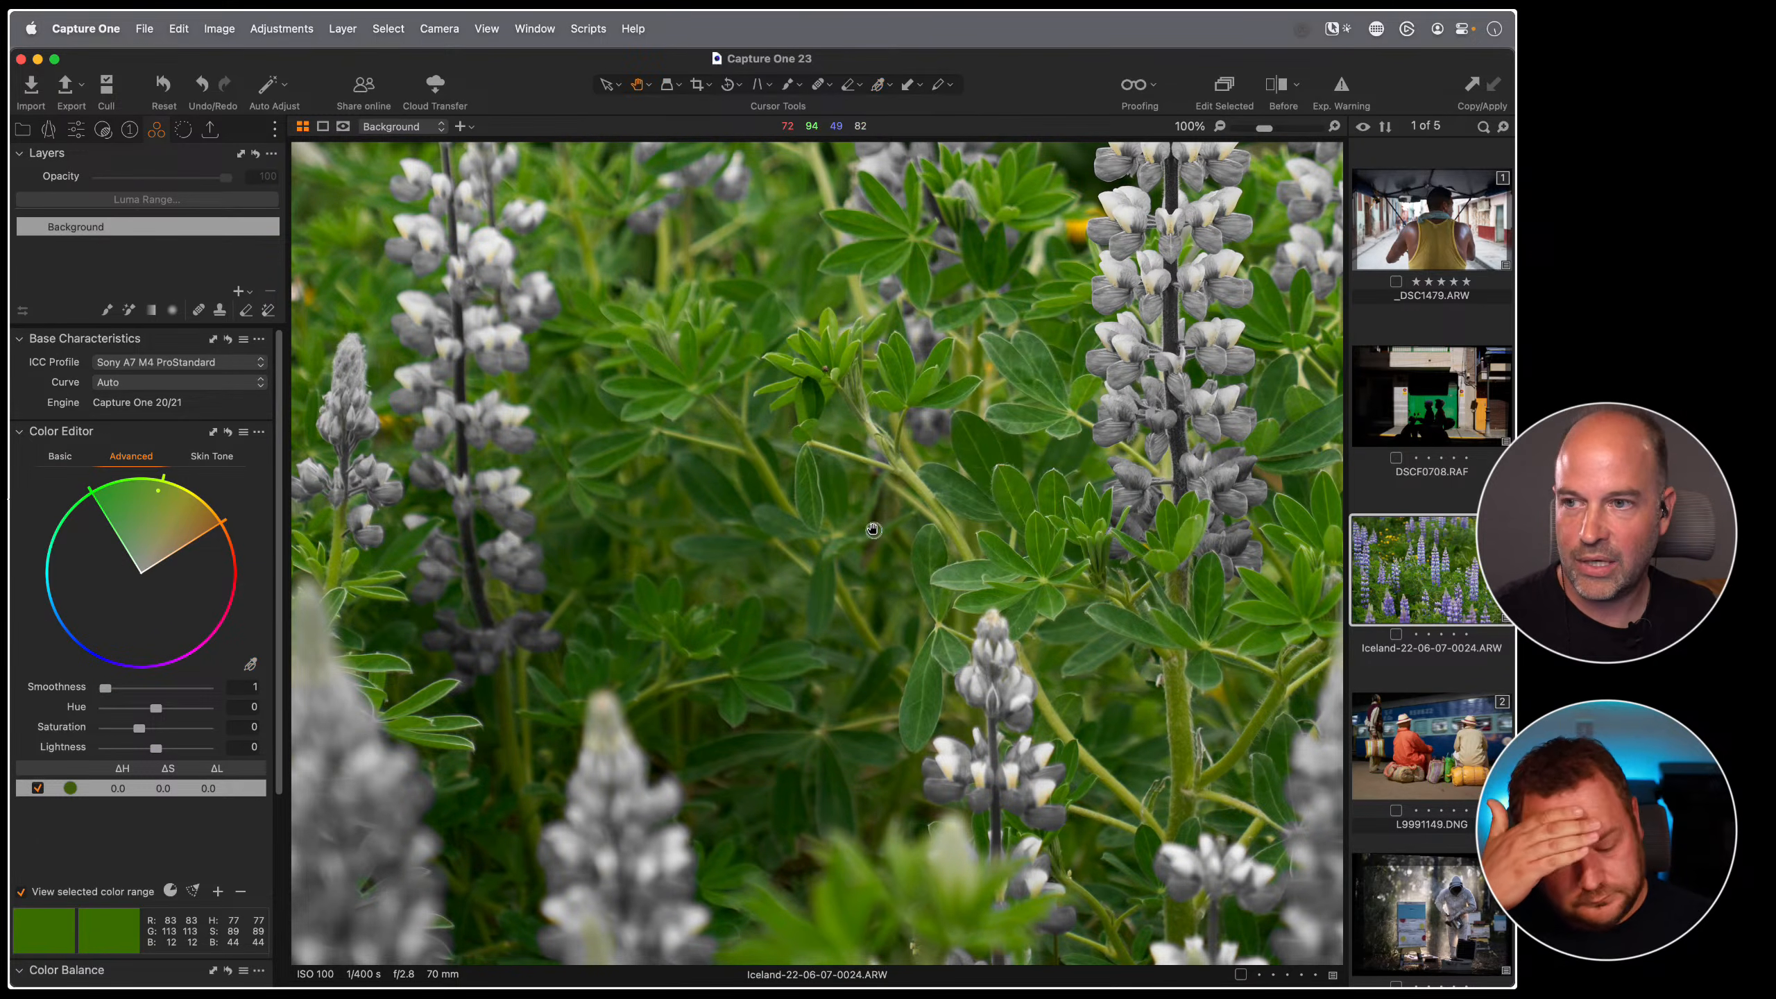
left_click(873, 529)
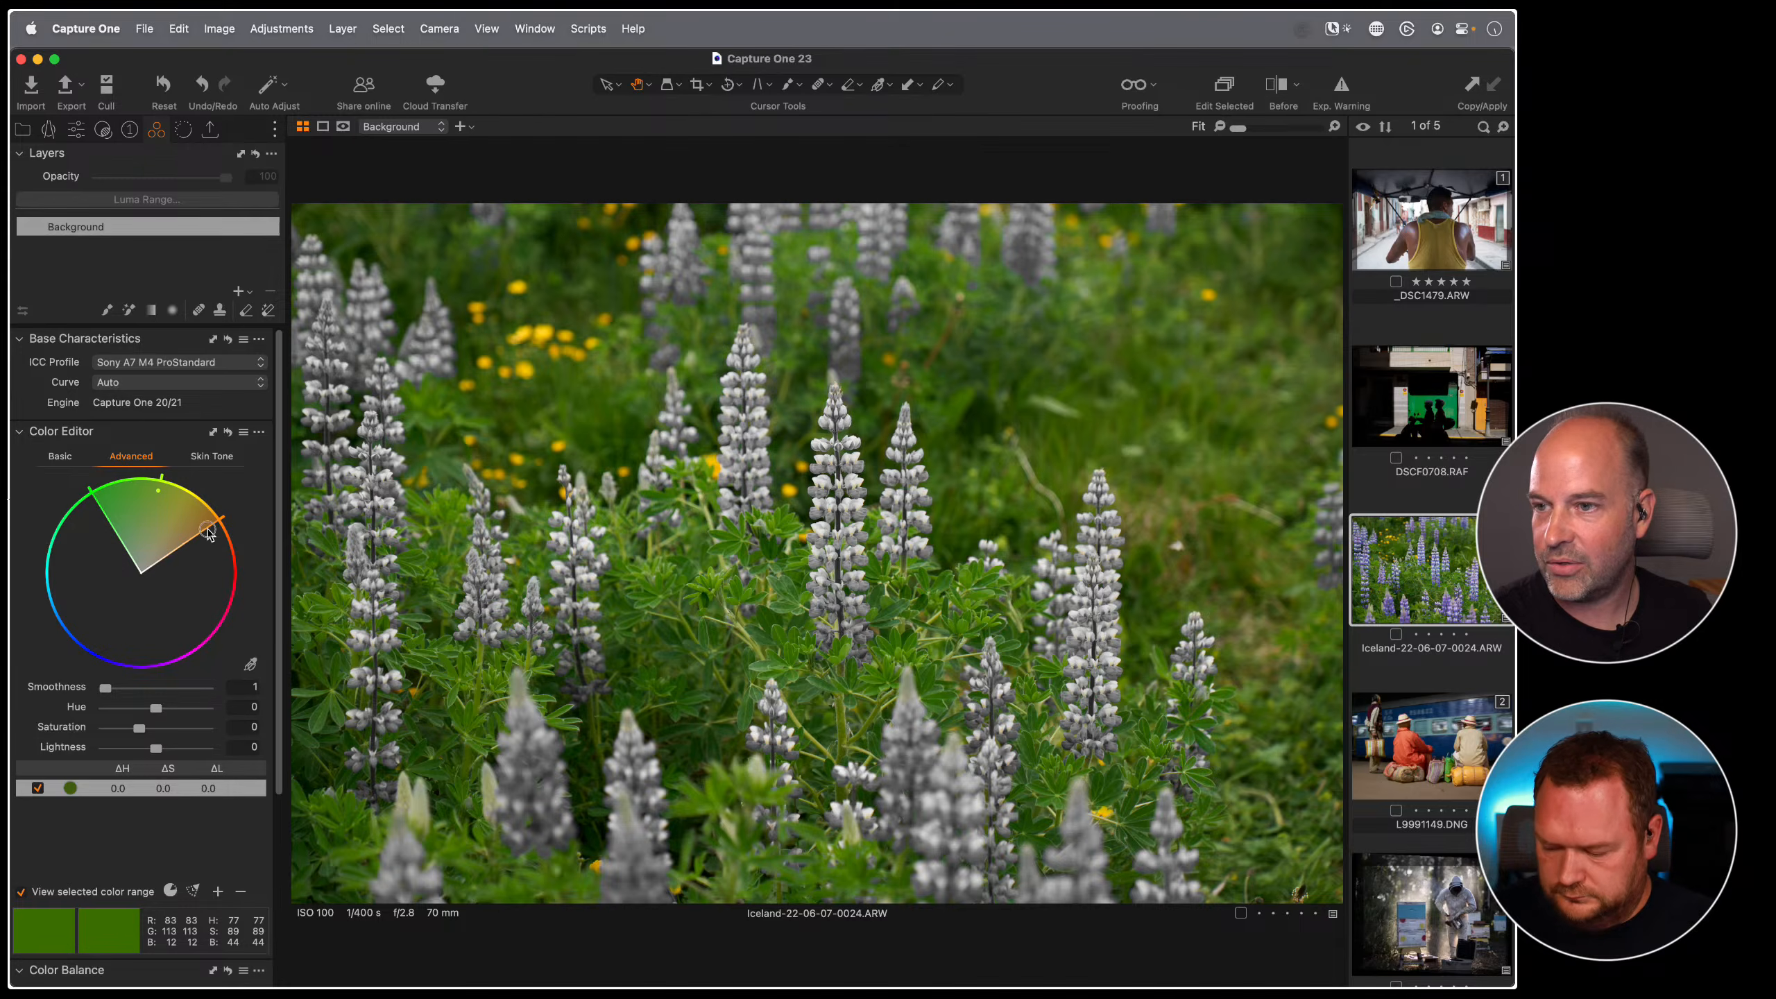
left_click_drag(209, 533, 197, 517)
left_click_drag(105, 688, 171, 692)
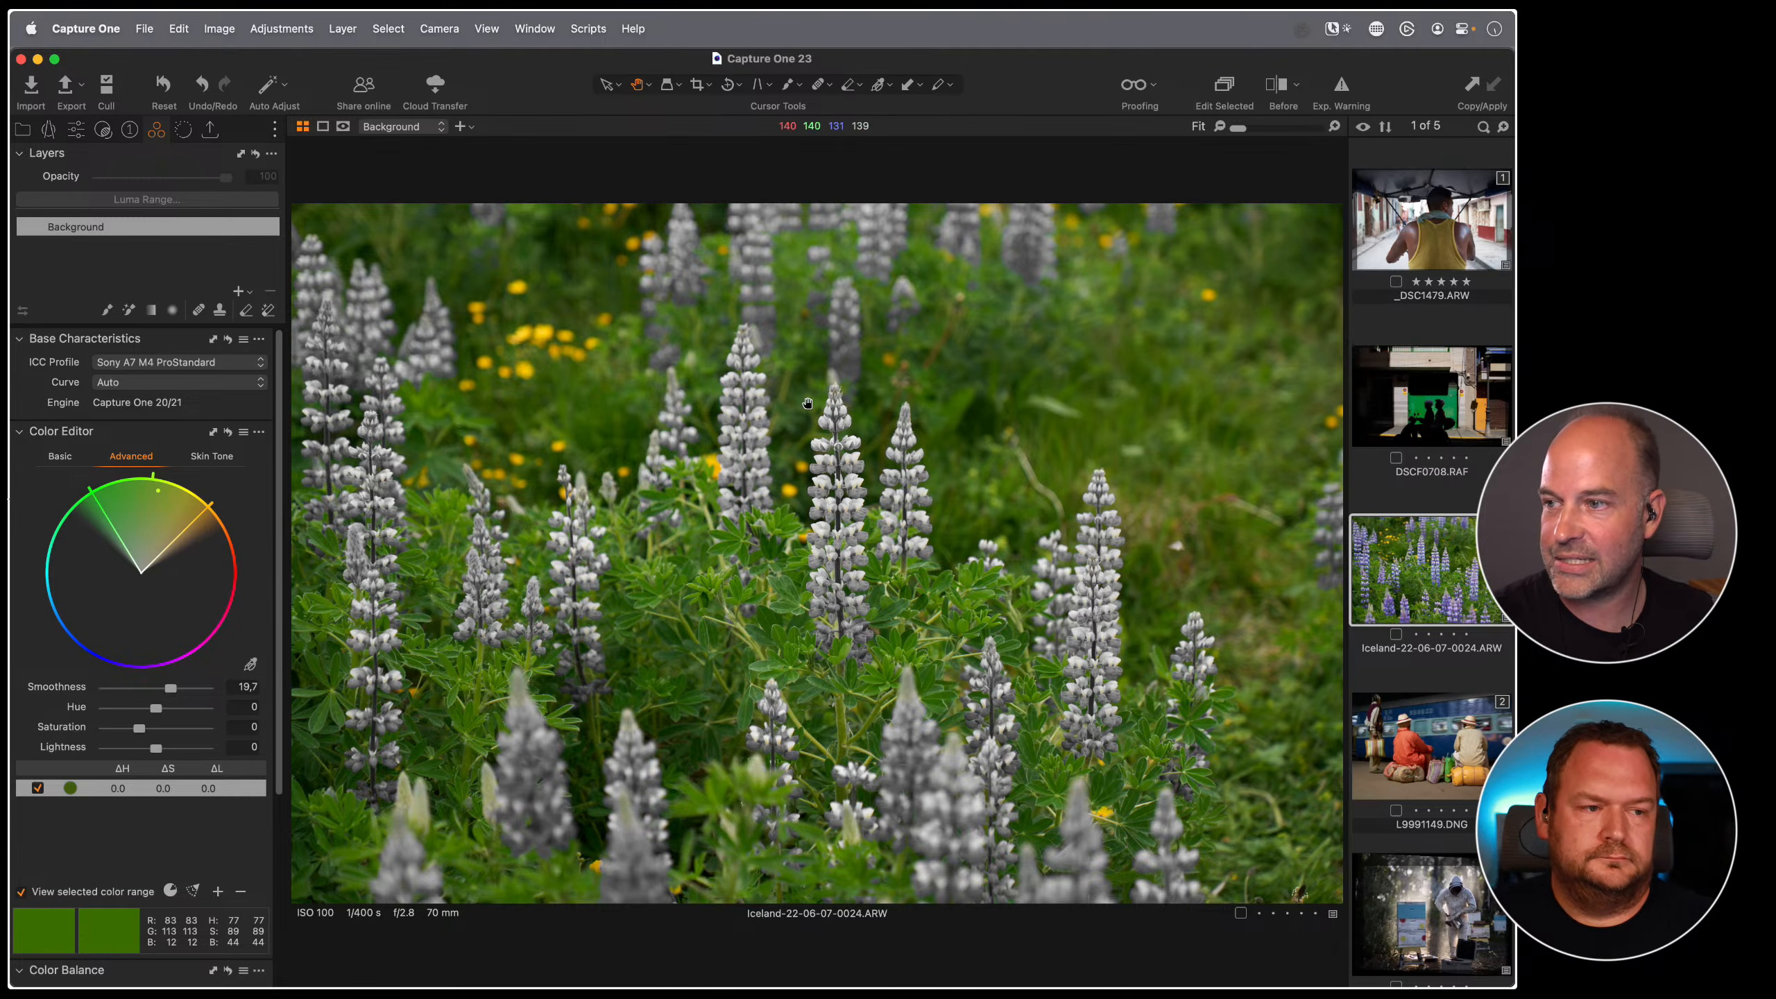
- Reset the Advanced edits, sample the green foliage again, and widen its hue range down to zero saturation
left_click(229, 432)
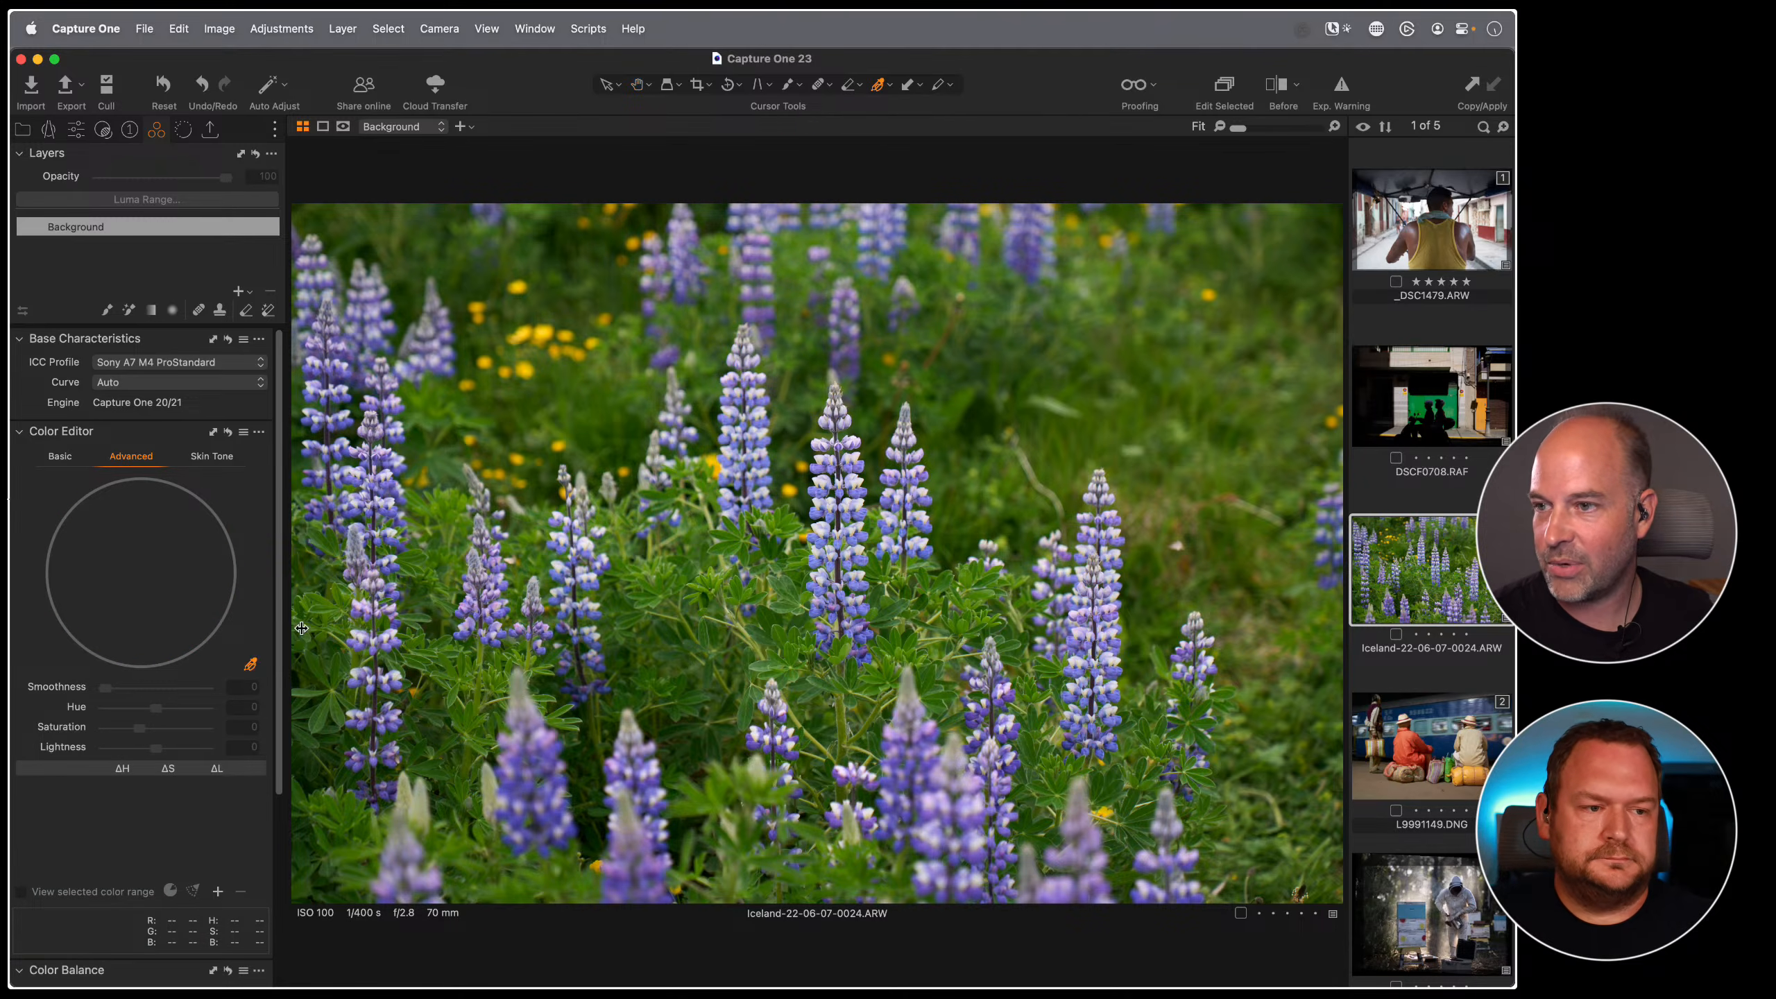
left_click(588, 402)
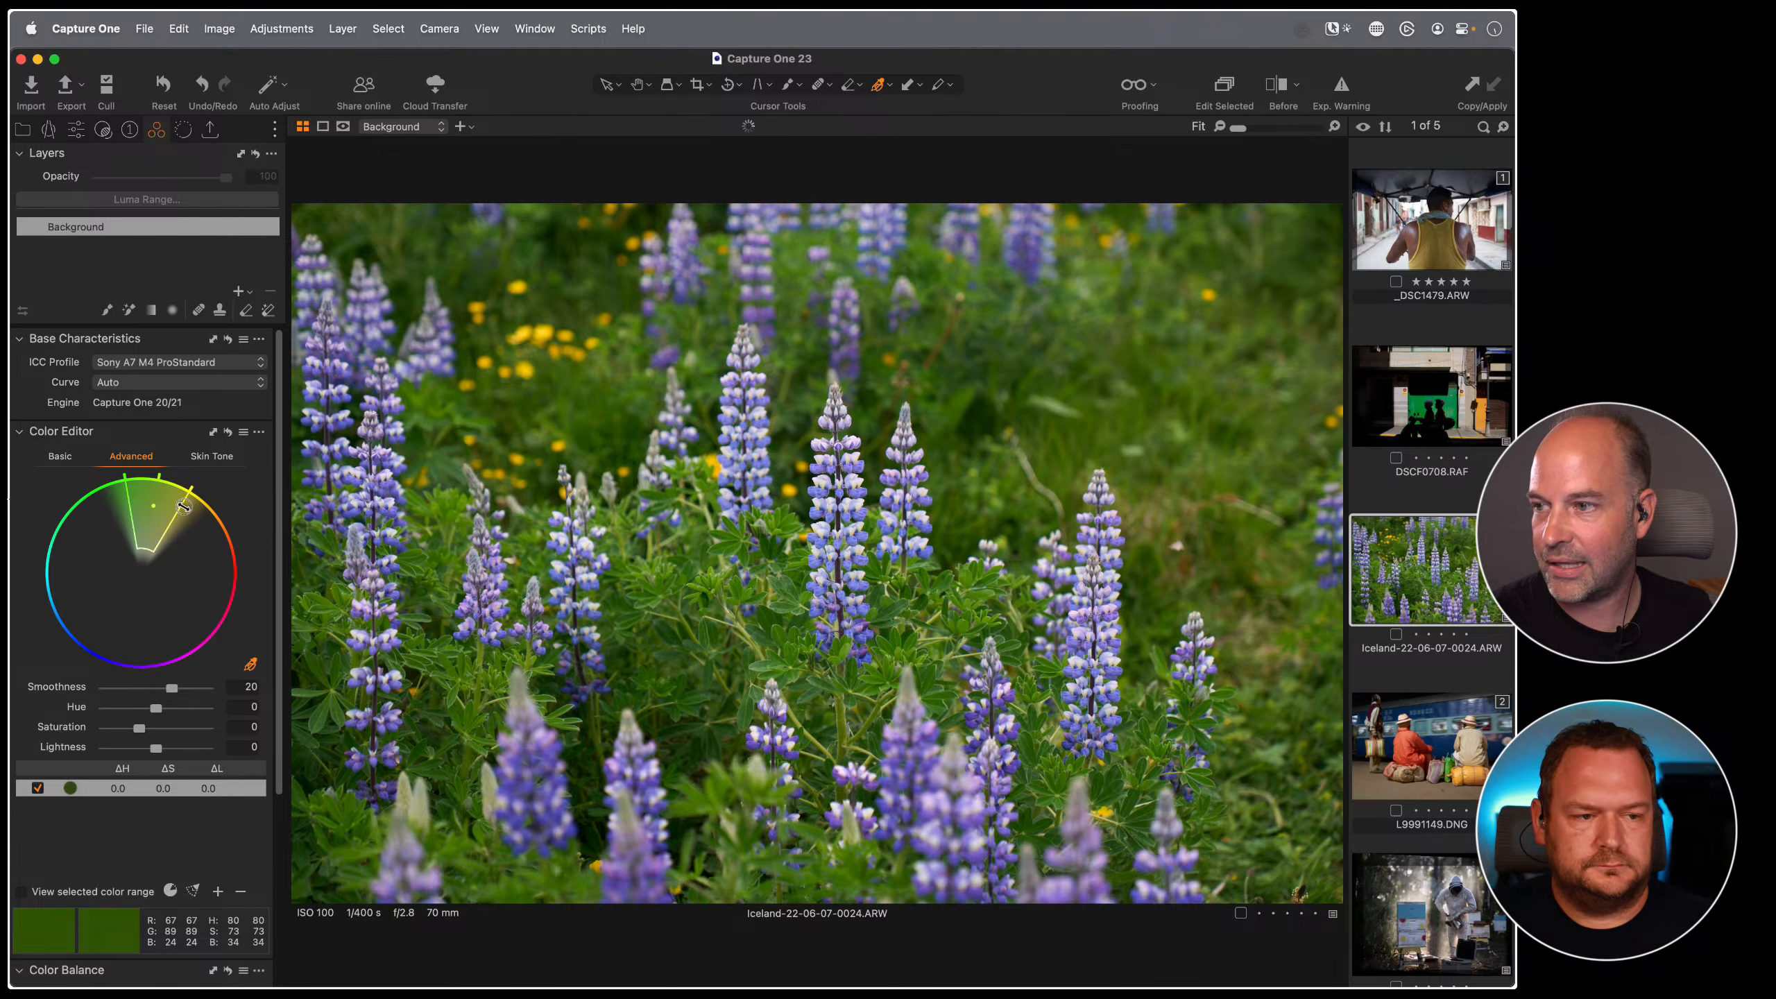
left_click_drag(183, 507, 81, 528)
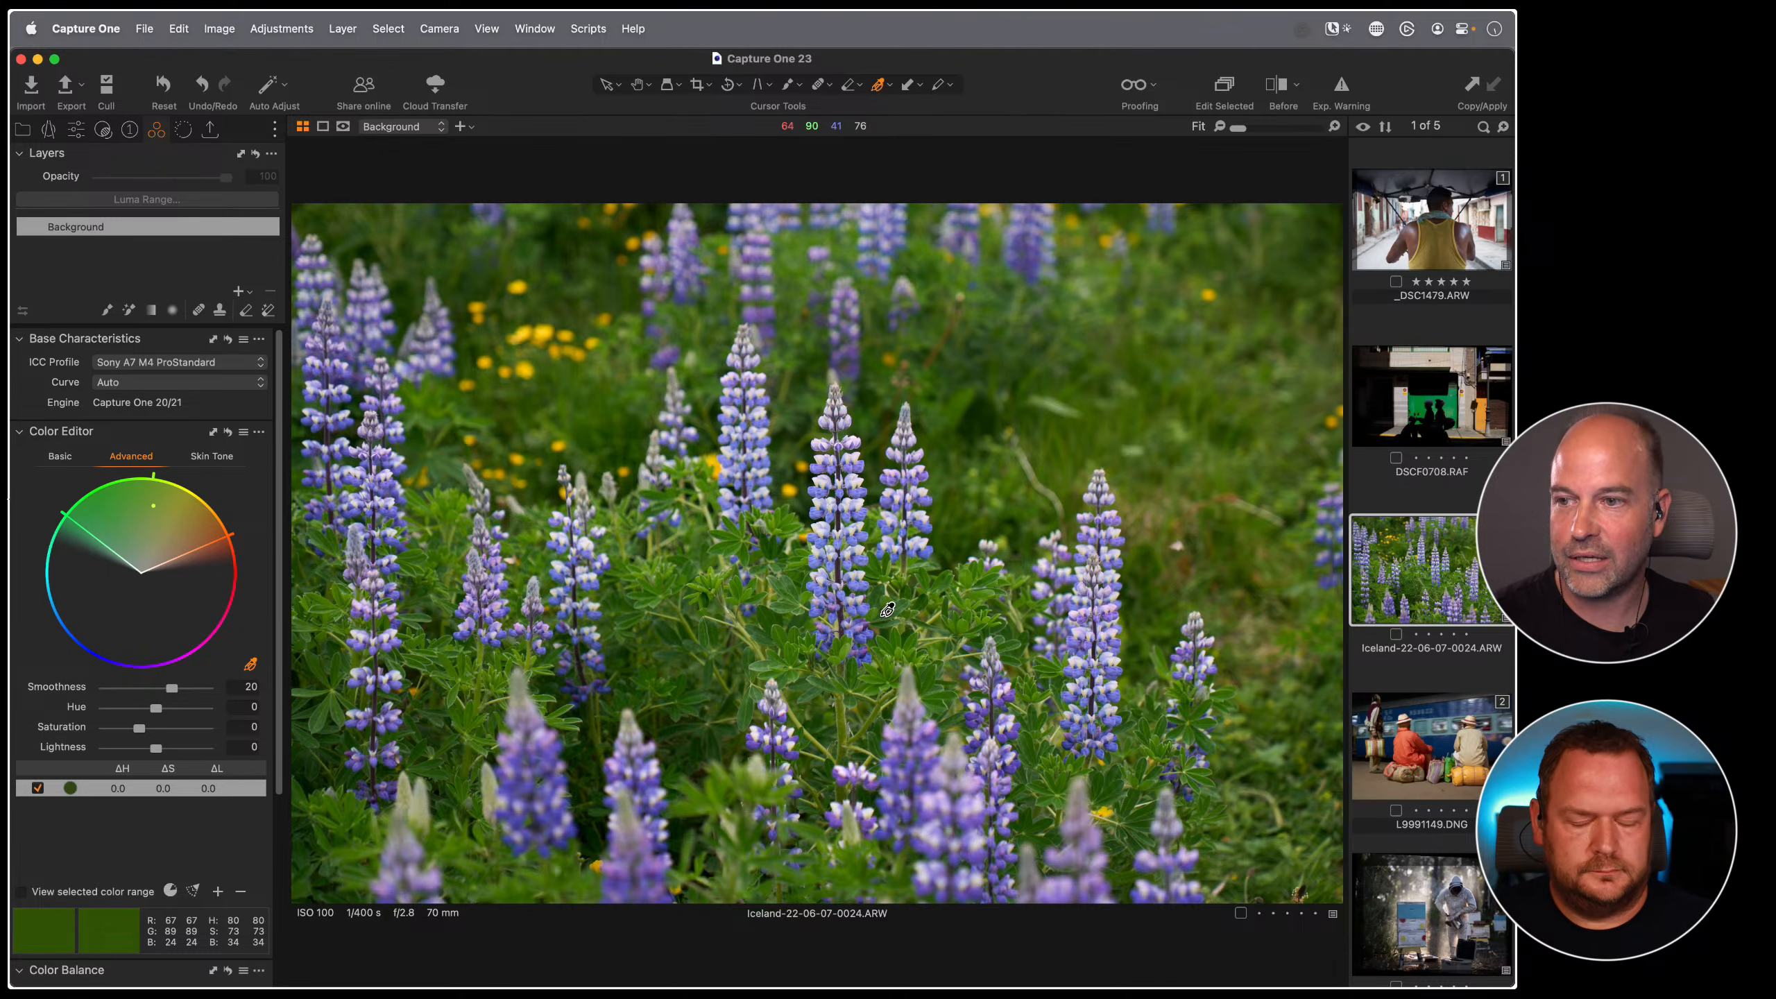
- Reset the Advanced edits, sample a purple lupine blossom, invert the selected color slice, and set Lightness to -18
left_click(229, 431)
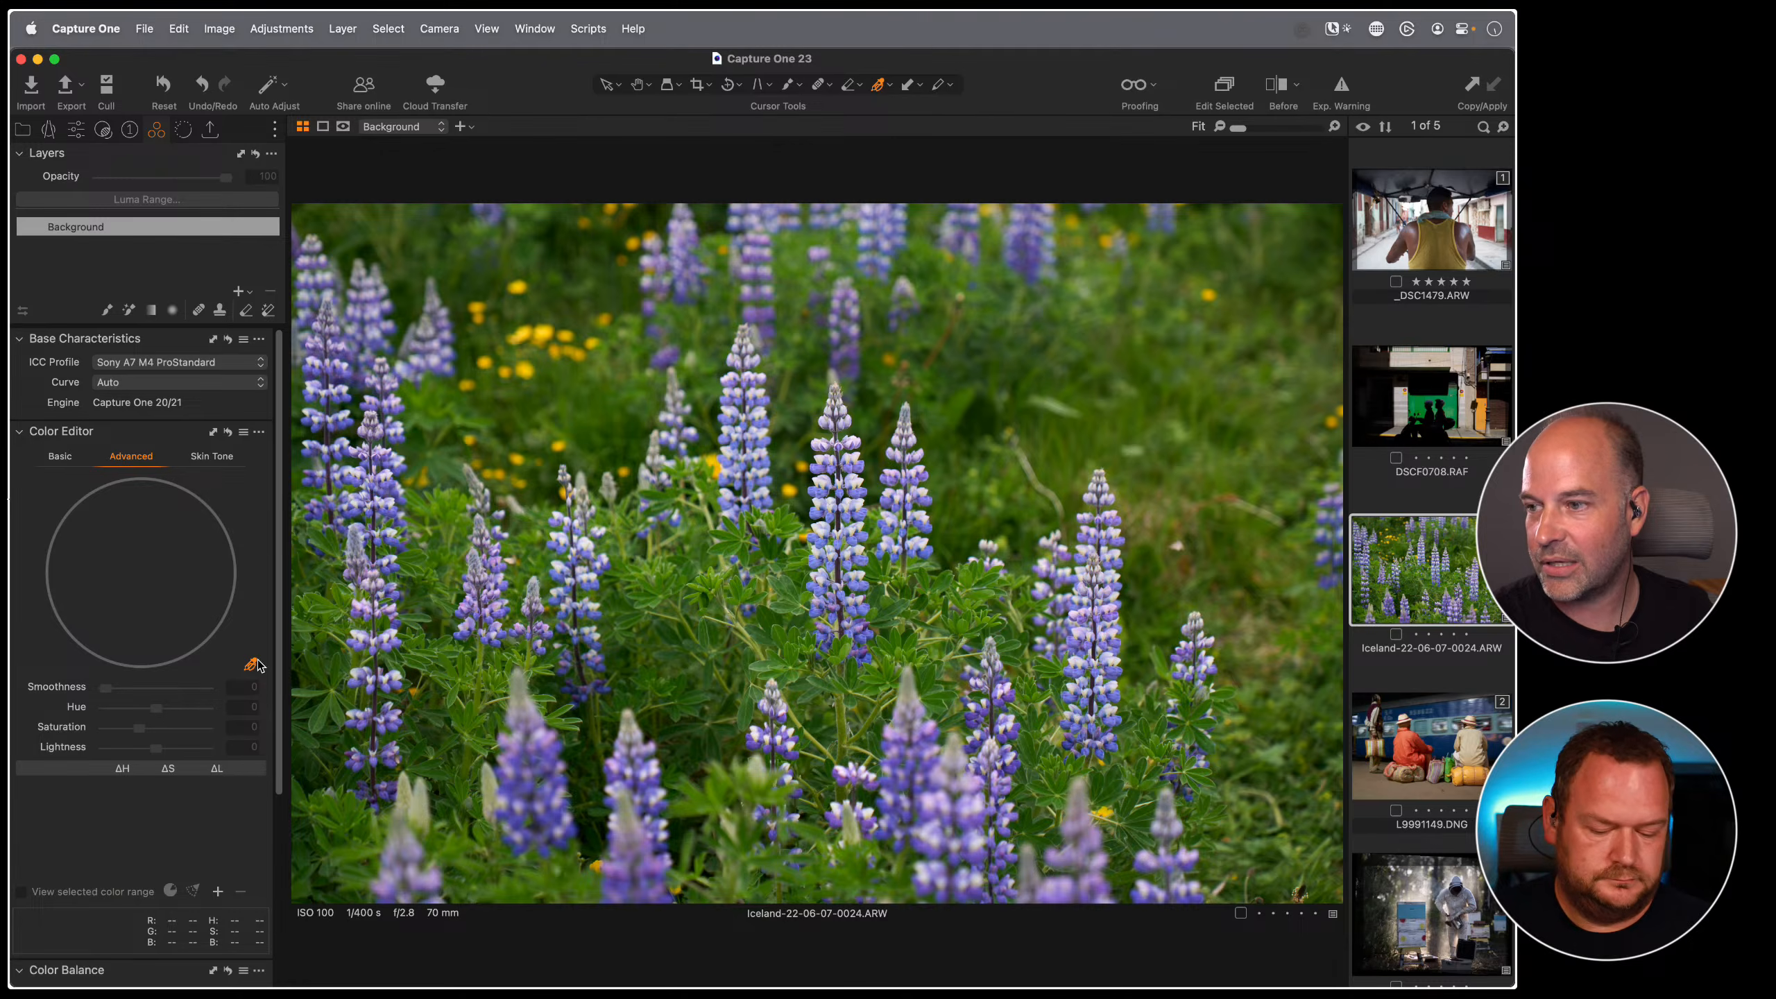
left_click(551, 753)
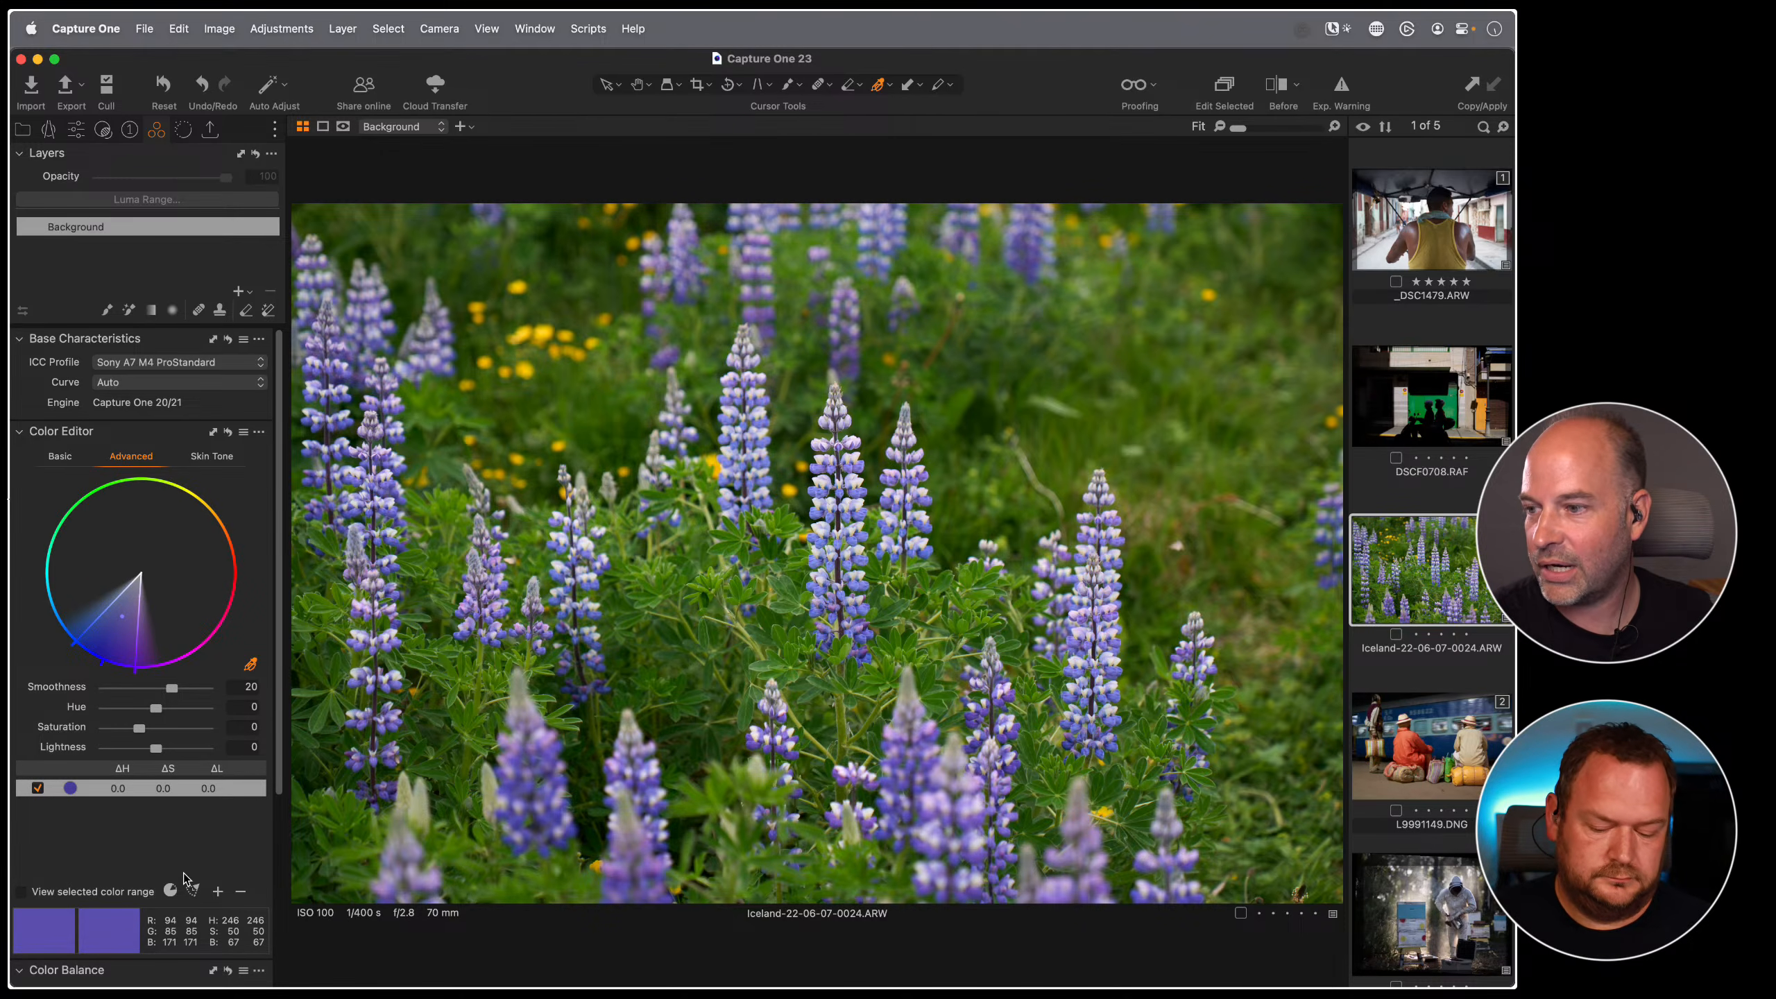
left_click_drag(155, 747, 147, 749)
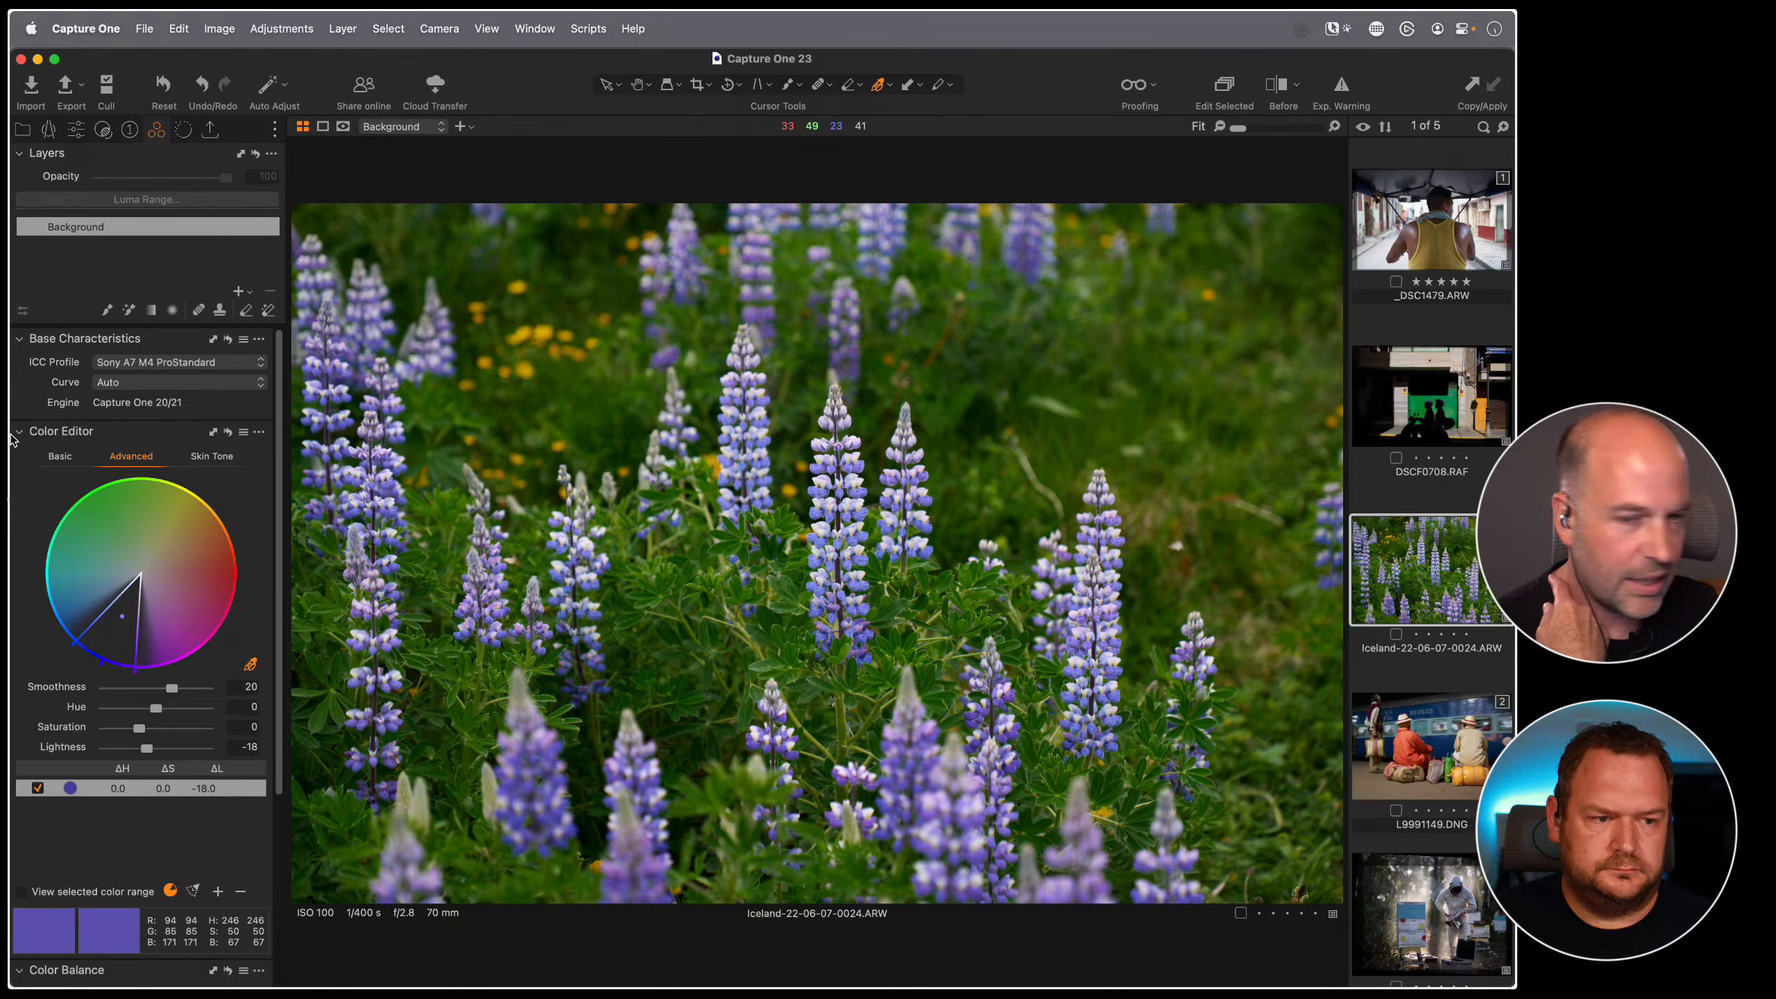
- Switch the Color Editor to Skin Tone mode and show the portrait from the Skin Tone album with the color tools
left_click(60, 456)
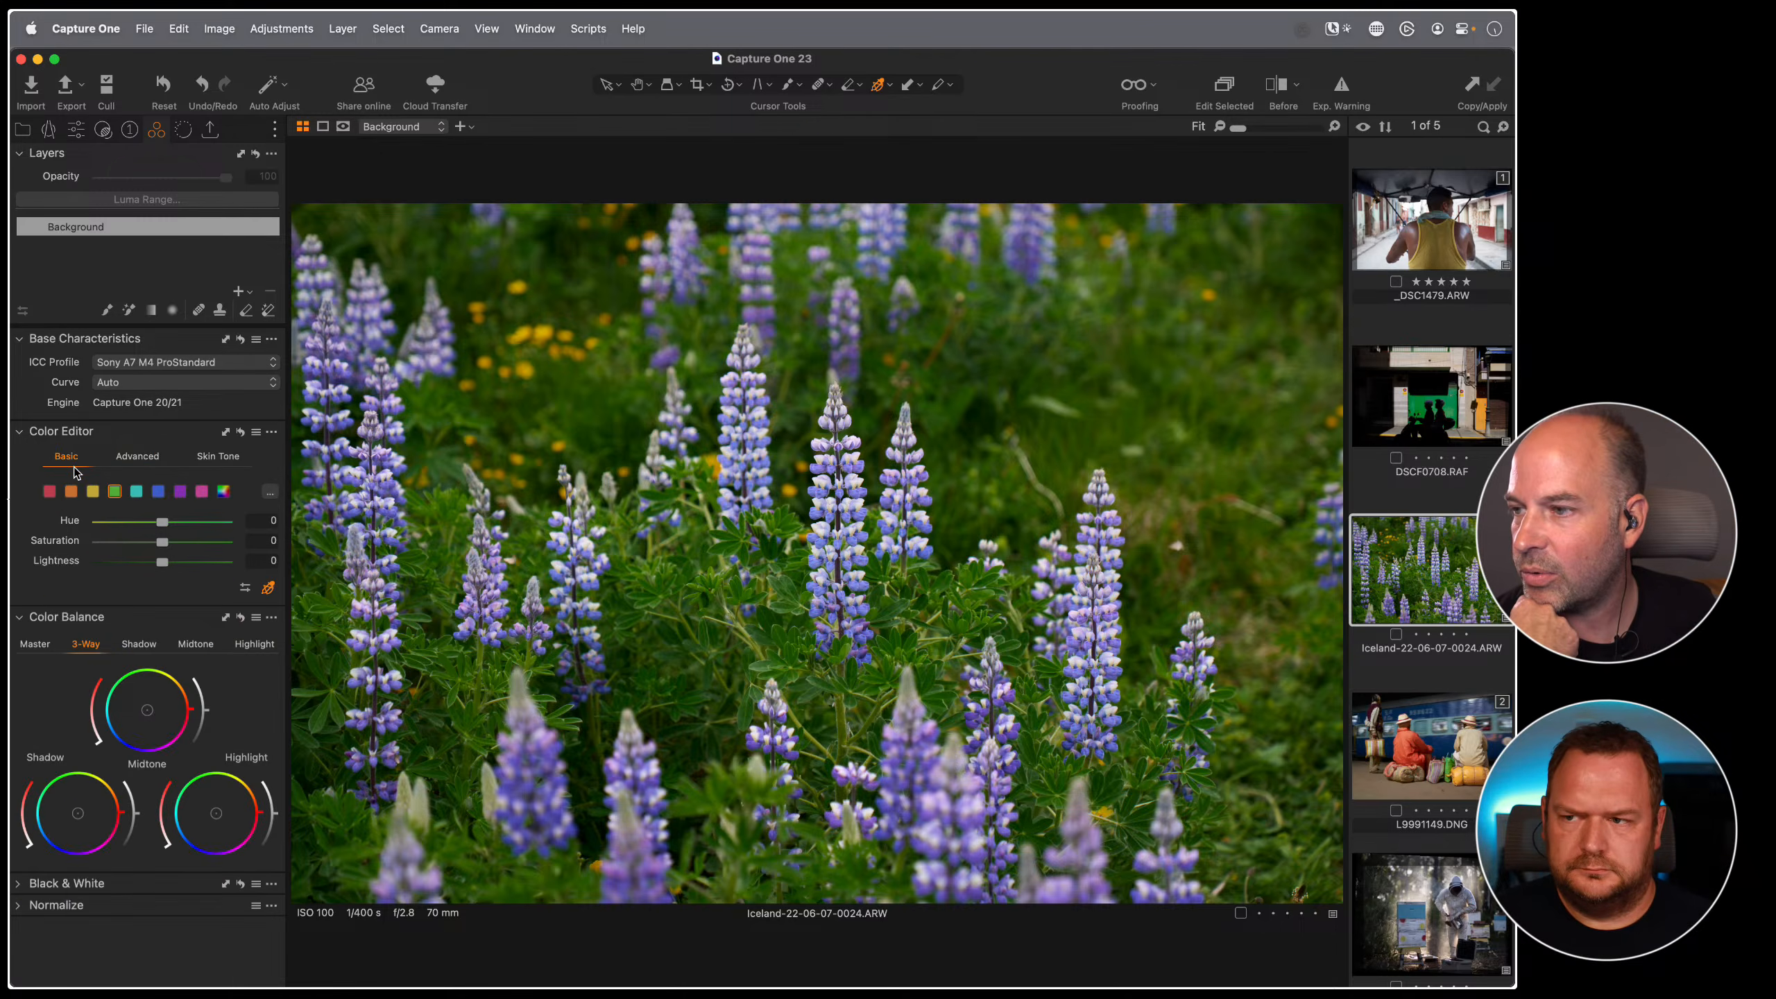
left_click(216, 456)
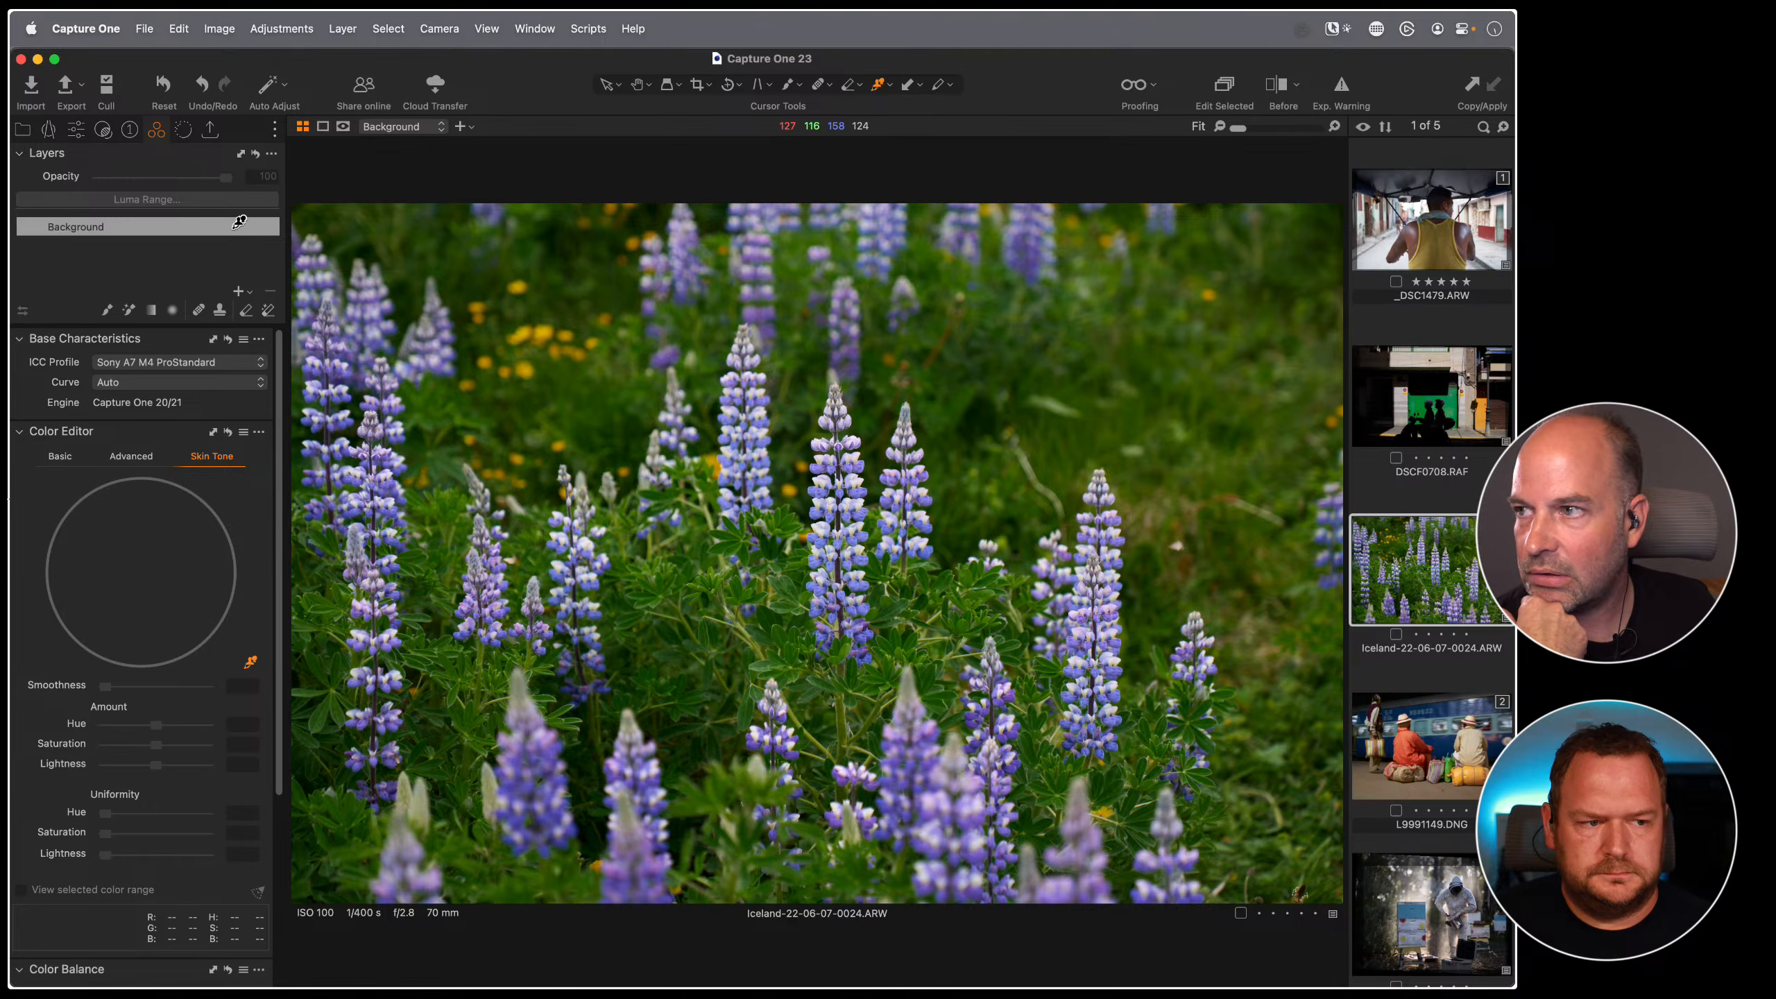
left_click(25, 129)
left_click(126, 552)
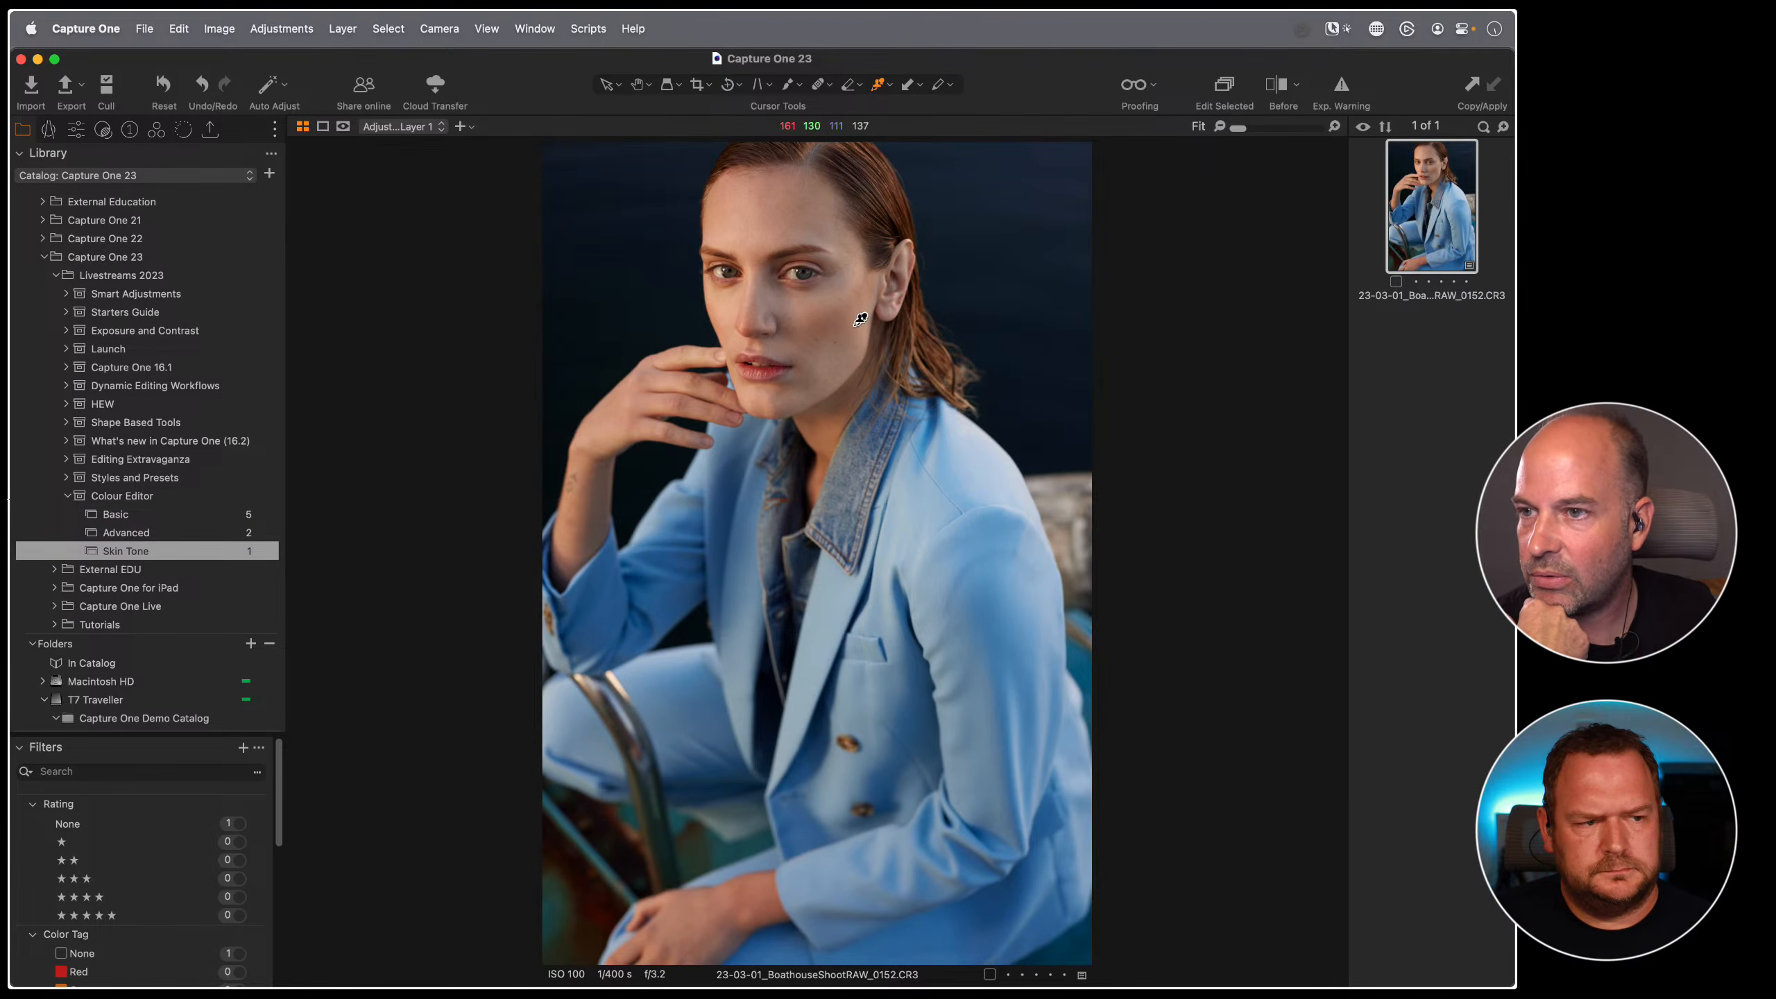
left_click(165, 130)
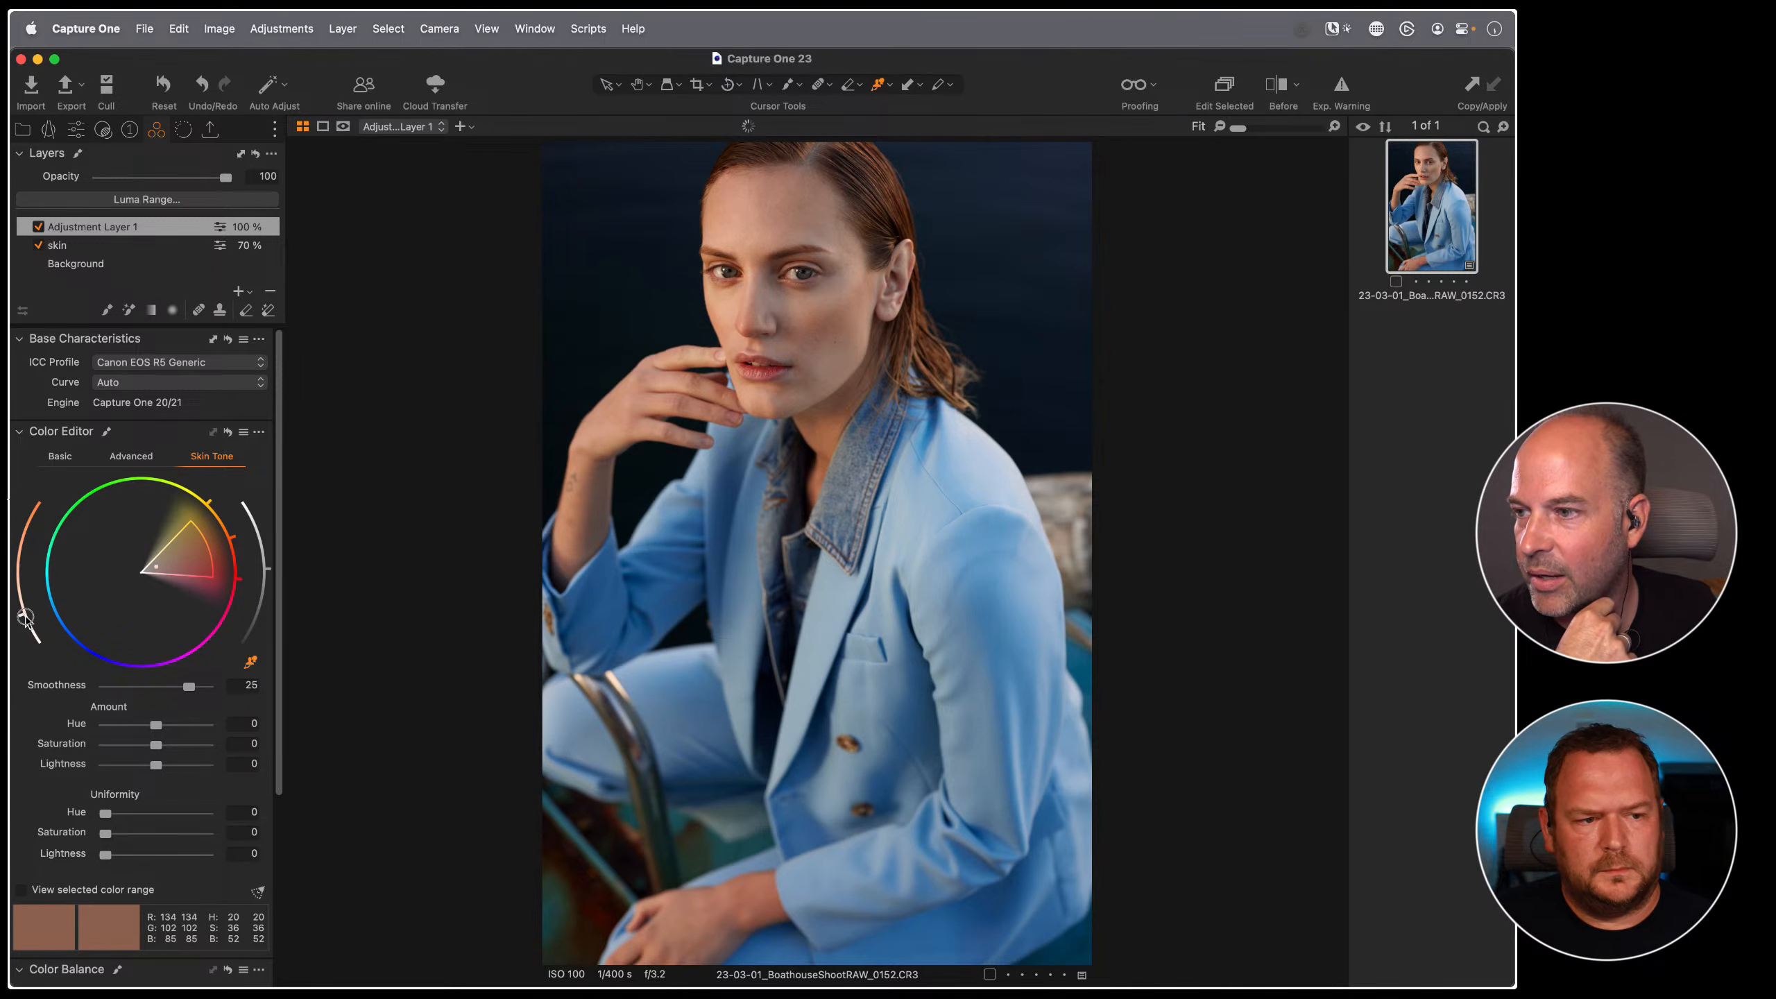
- Extend the sampled skin range to full saturation and shift its target skin color to a stronger, brighter orange
left_click_drag(213, 539, 235, 526)
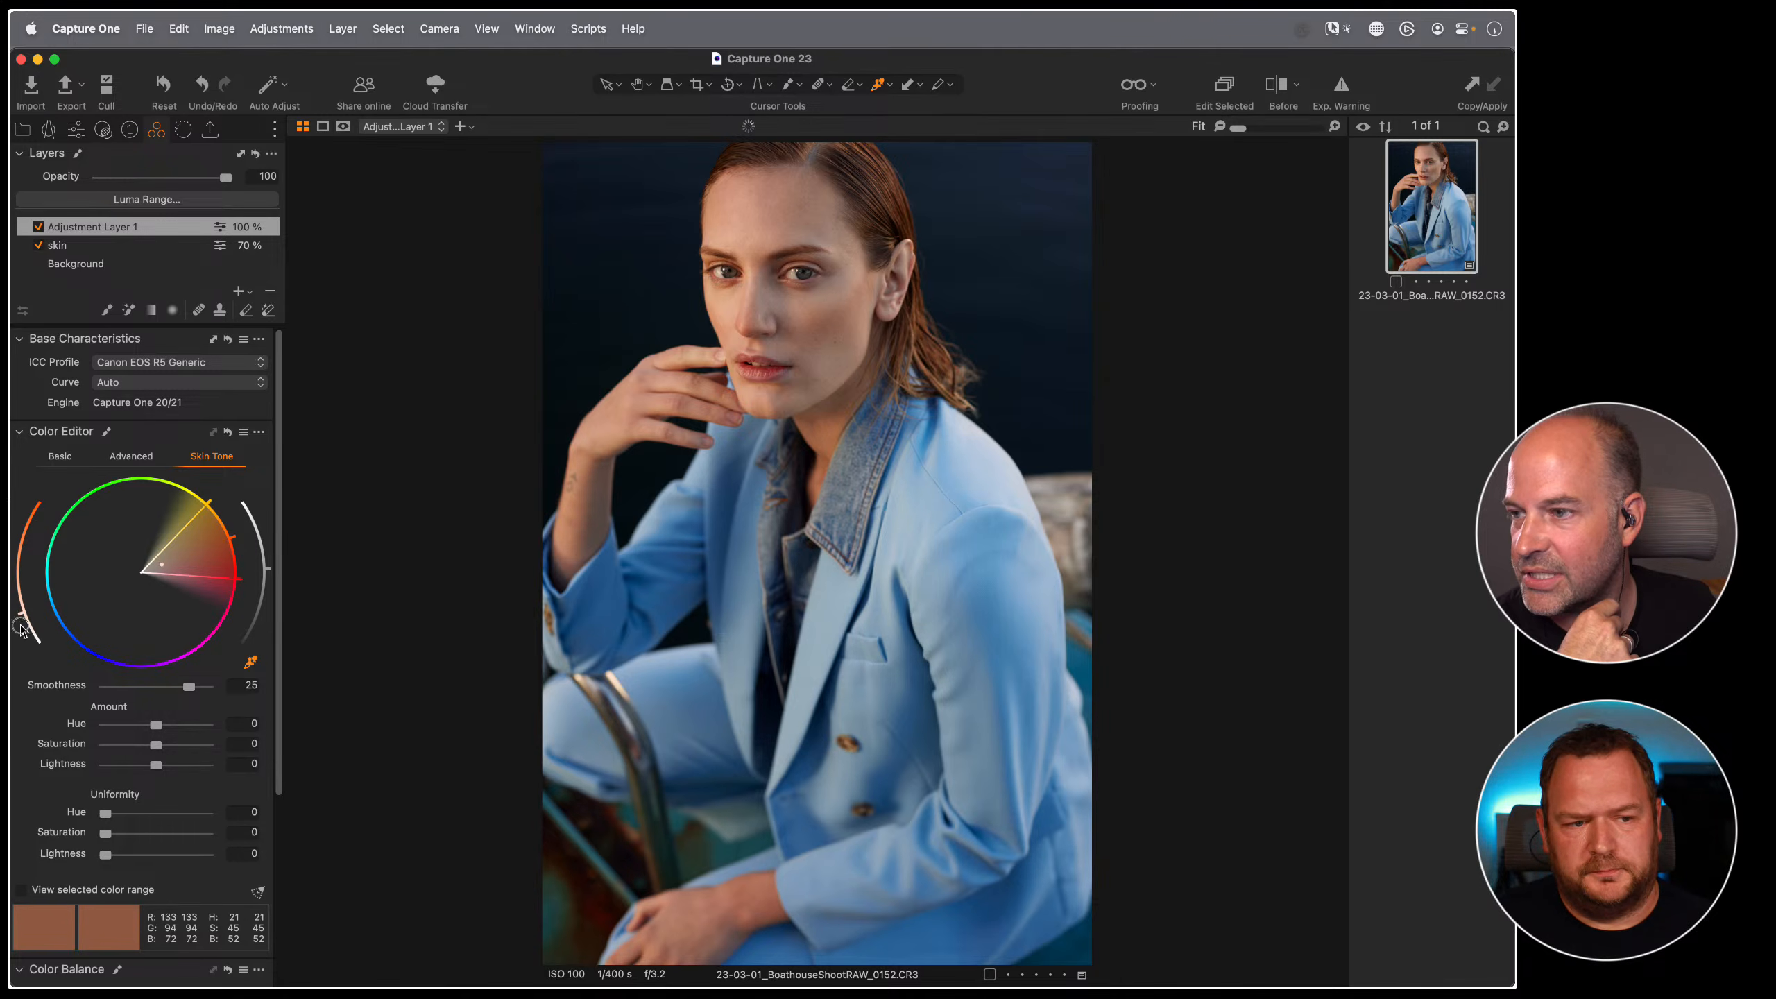
left_click(25, 553)
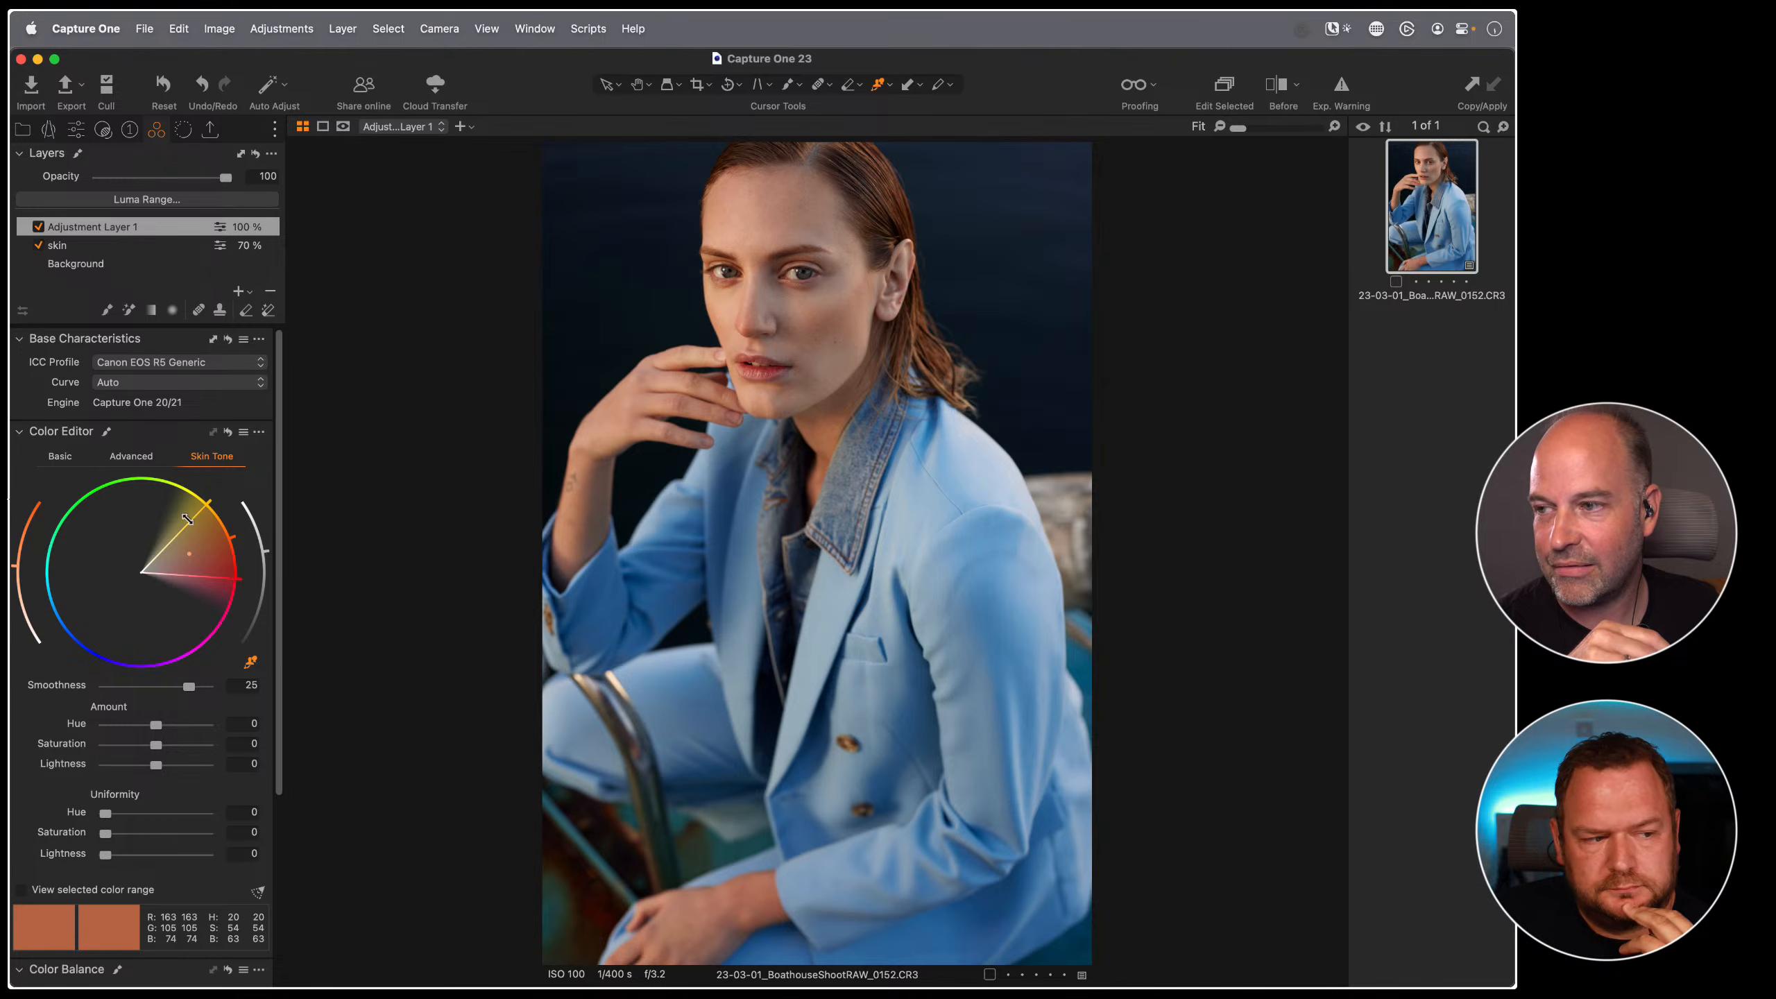
mouse_move(12, 567)
left_mouse_down()
mouse_move(22, 514)
mouse_move(17, 577)
mouse_move(16, 546)
left_mouse_up()
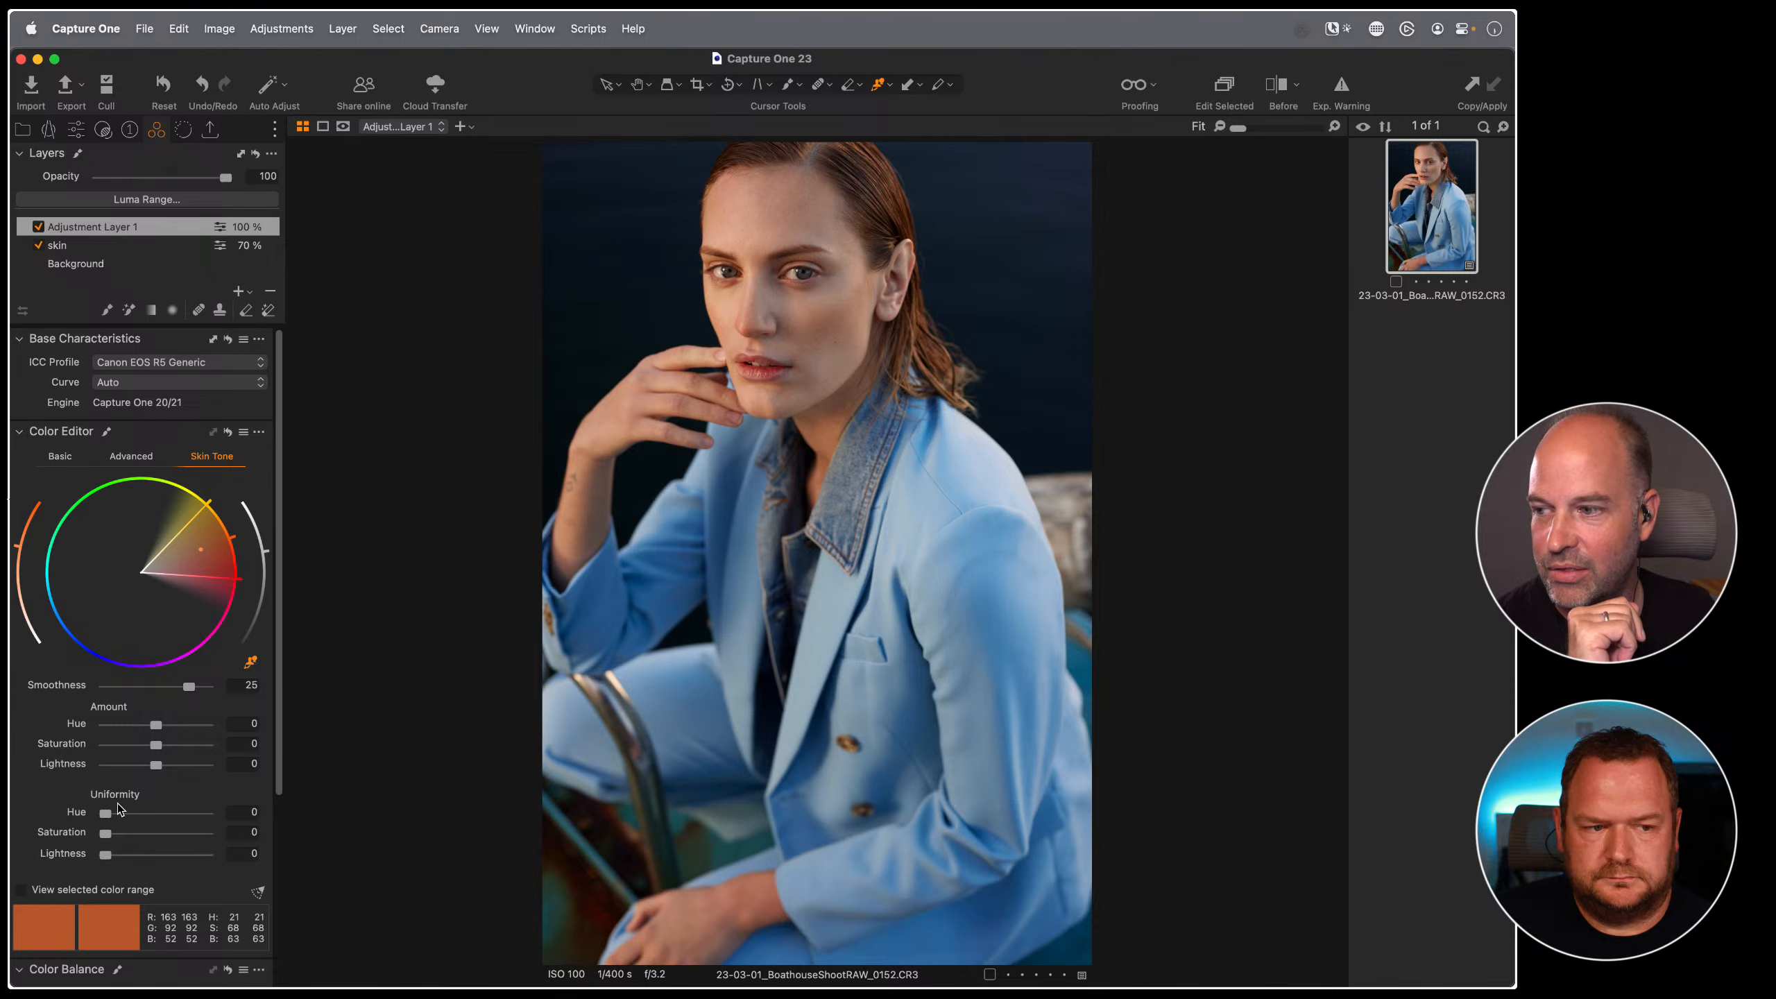
- Set the skin range's Uniformity to Hue 100, Saturation 99.6 and Lightness 100
left_click_drag(106, 815, 206, 814)
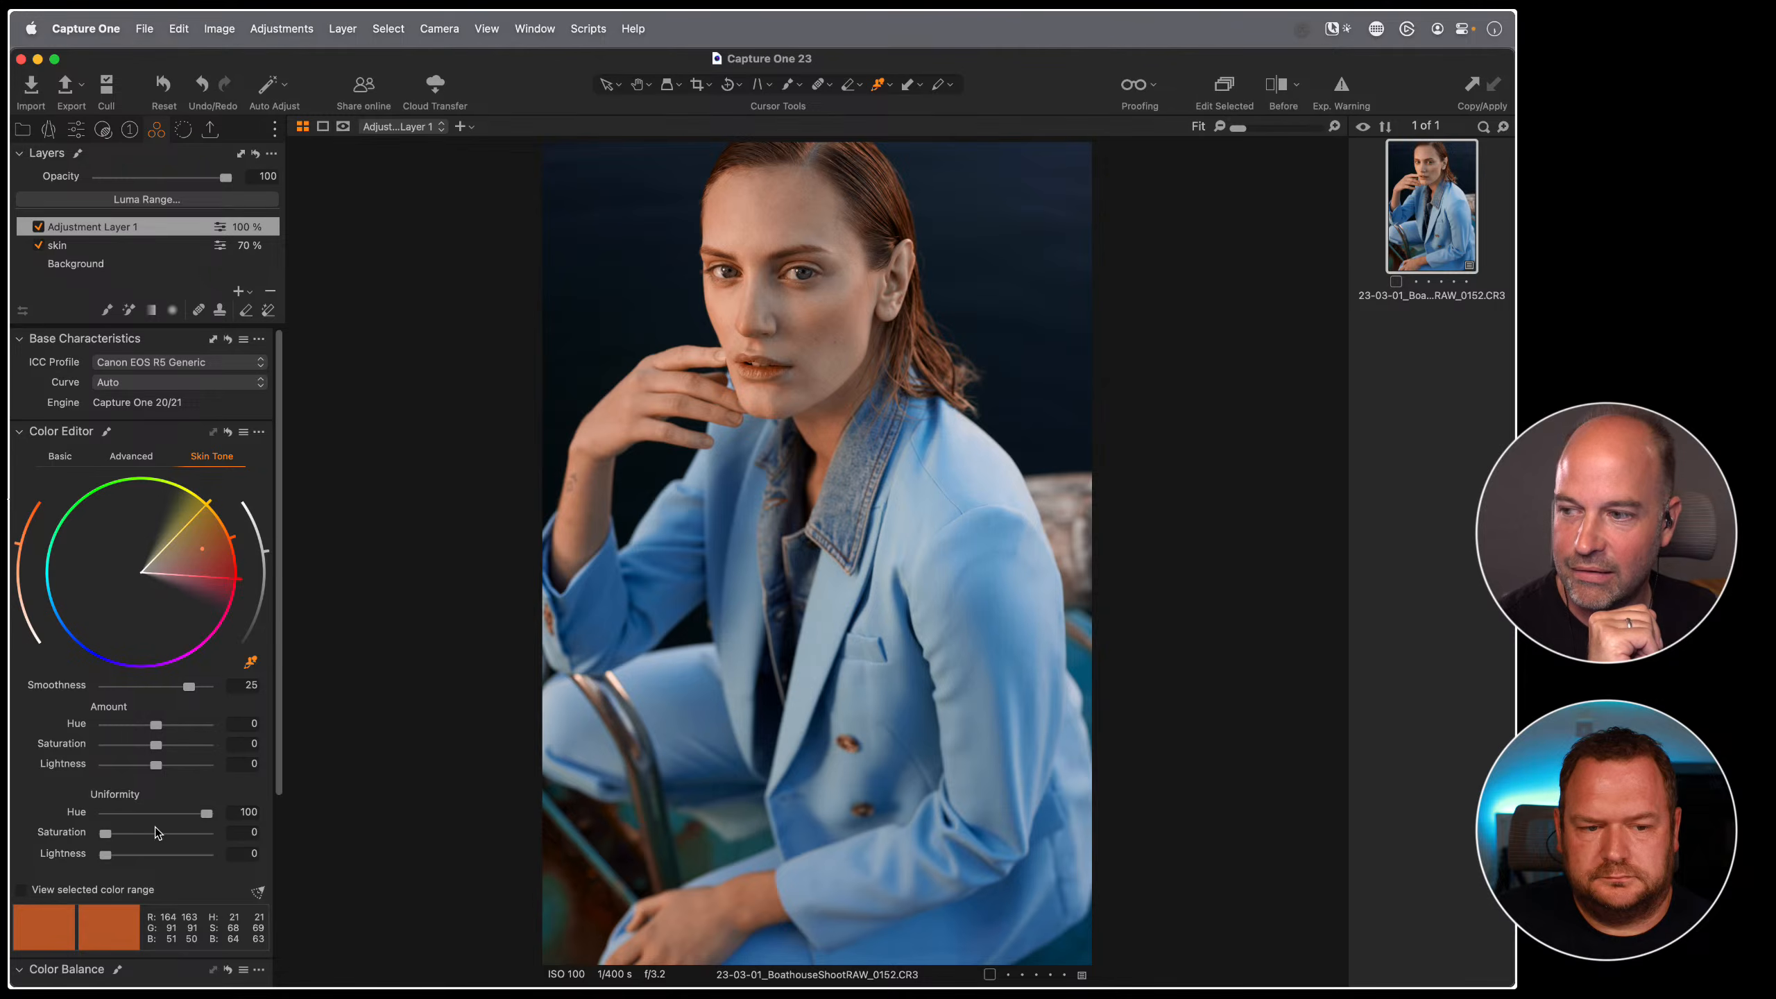
left_click_drag(128, 842, 208, 832)
left_click_drag(105, 854, 208, 854)
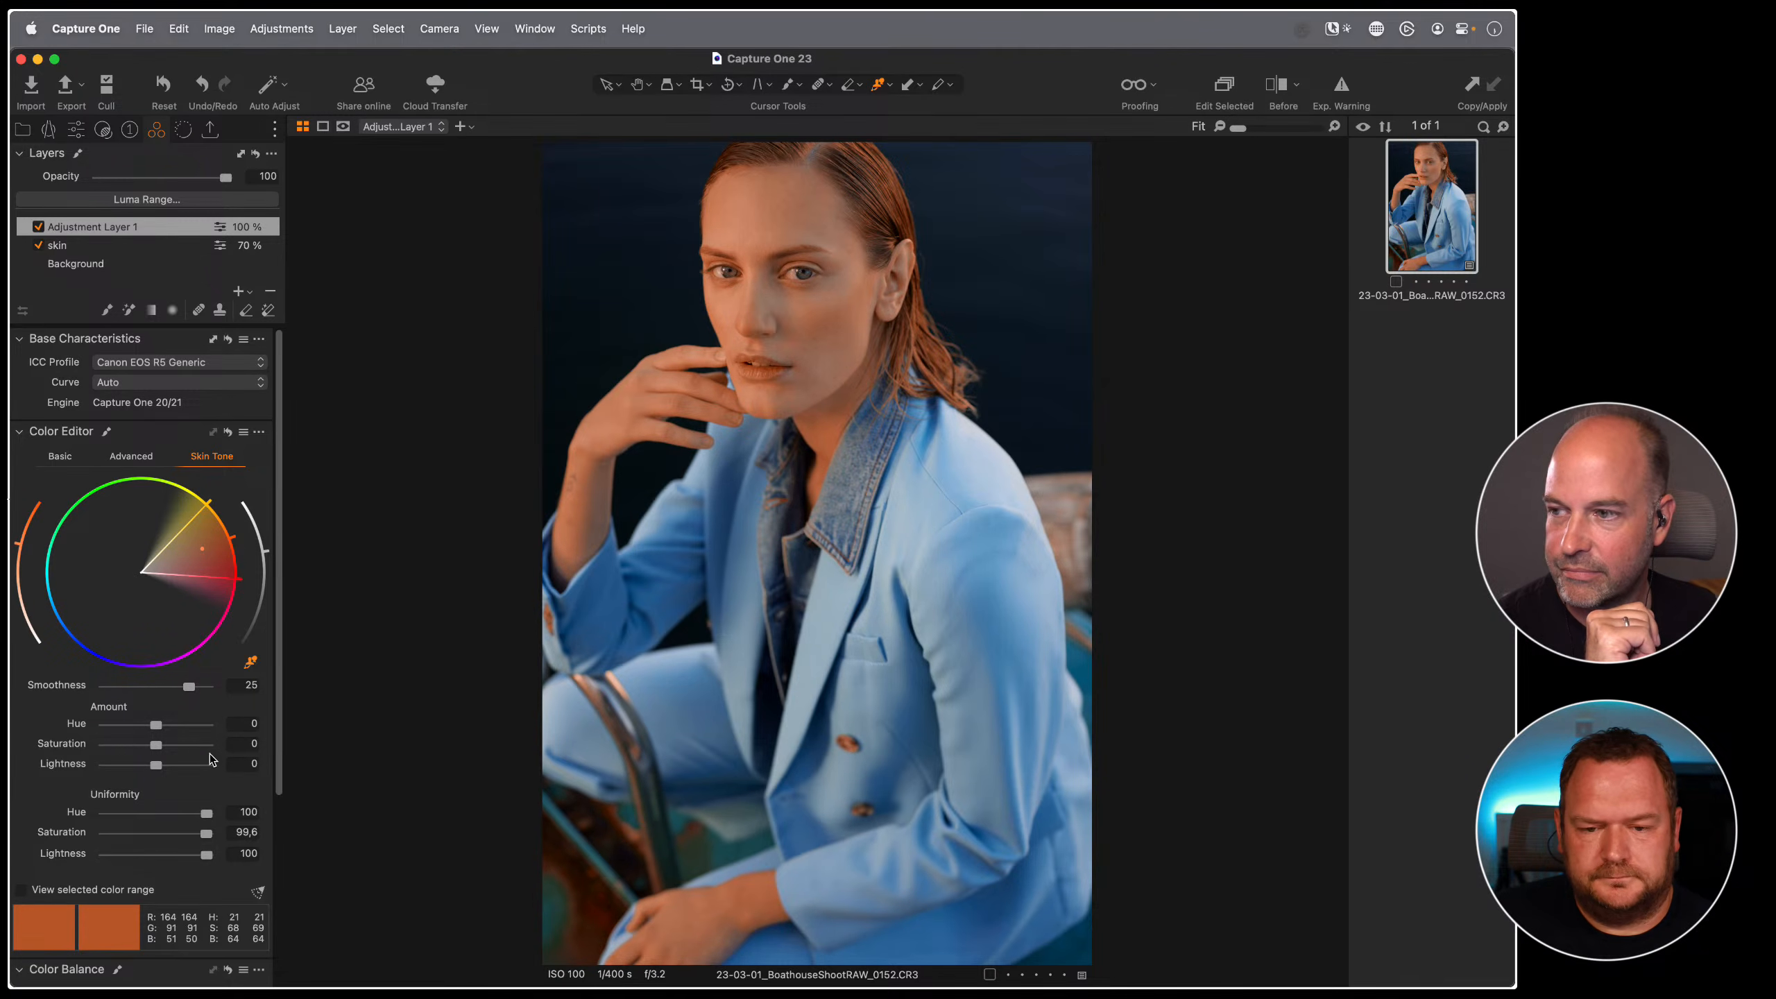
- Reset the Skin Tone edits and delete both Adjustment Layer 1 and the skin layer
left_click(228, 432)
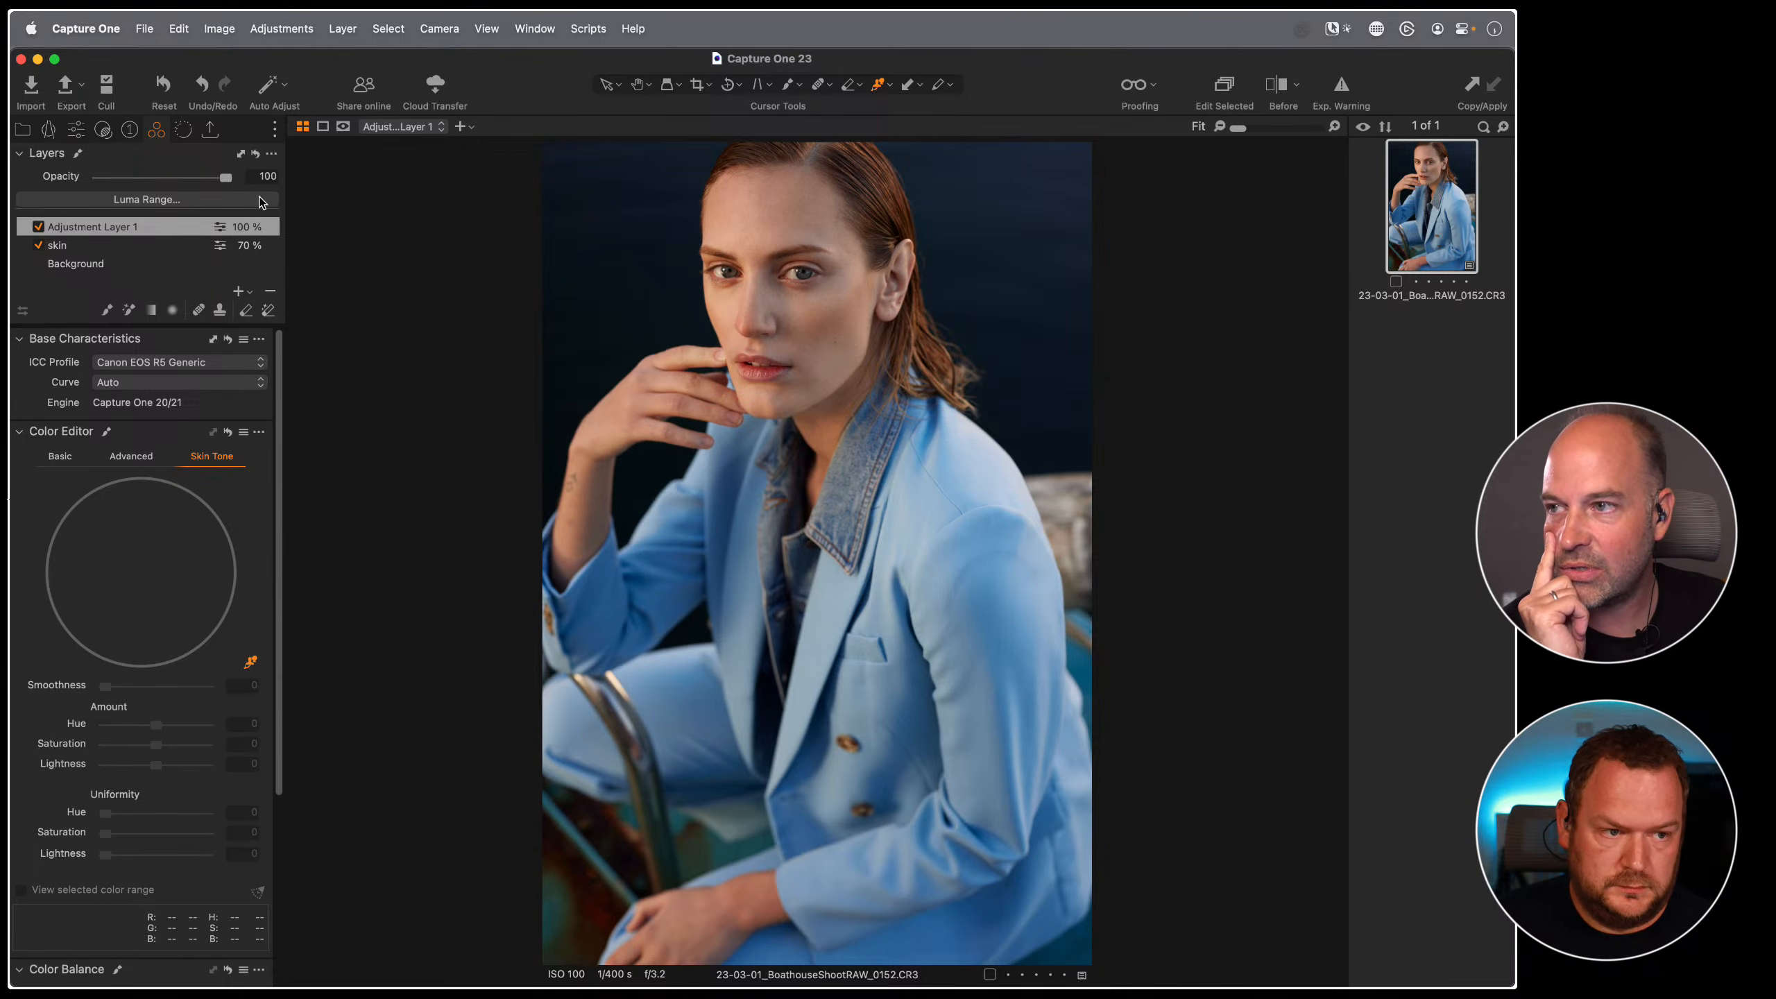
left_click(270, 290)
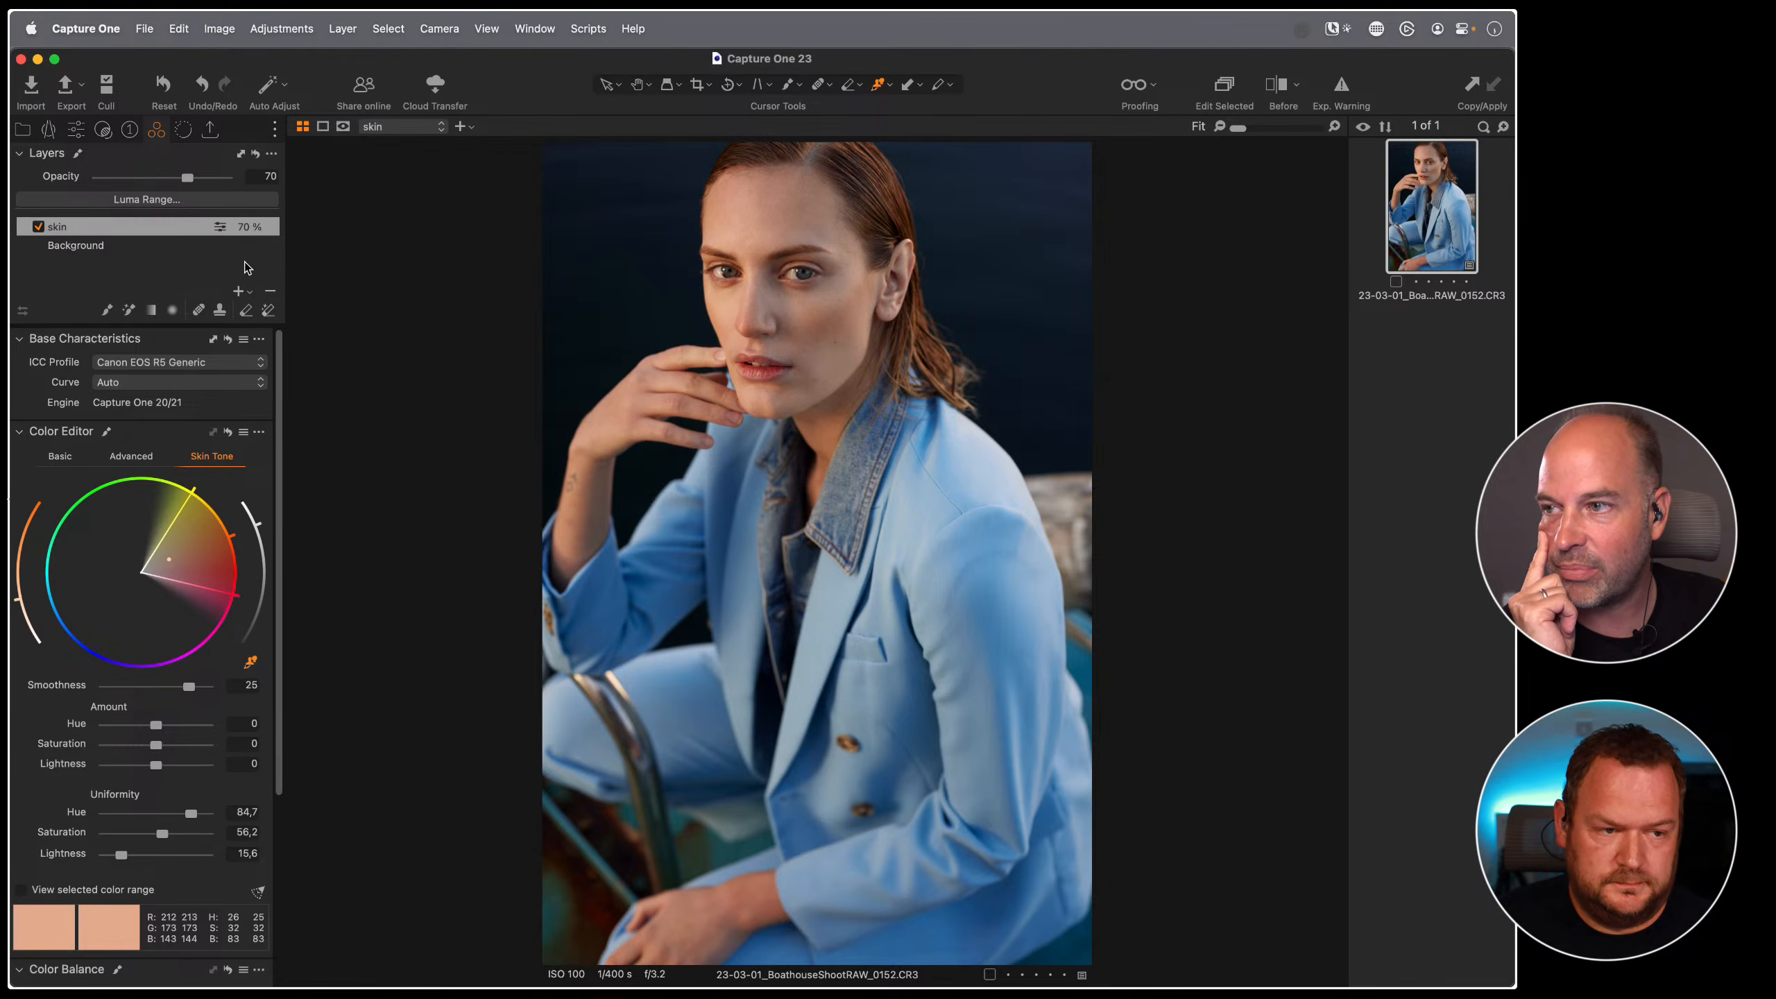
left_click(270, 290)
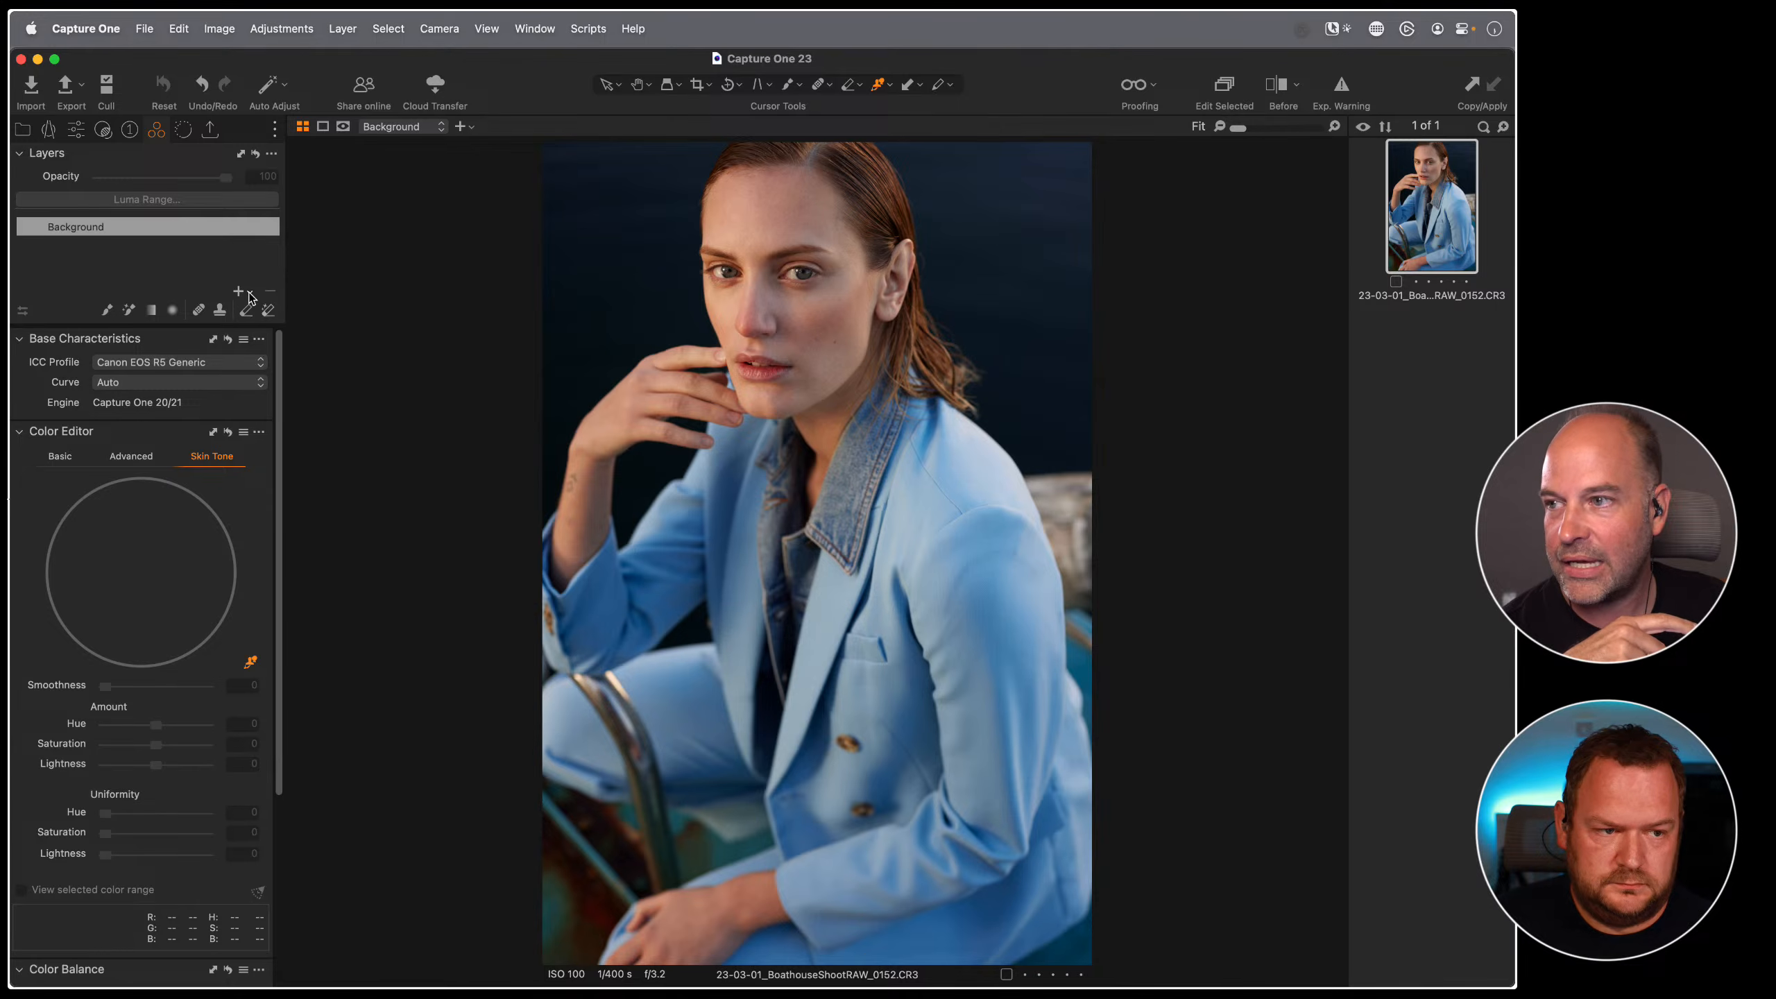
- Try a widened skin range sampled from the face with Hue uniformity 84.2 on a new adjustment layer, and delete that layer
left_click(248, 294)
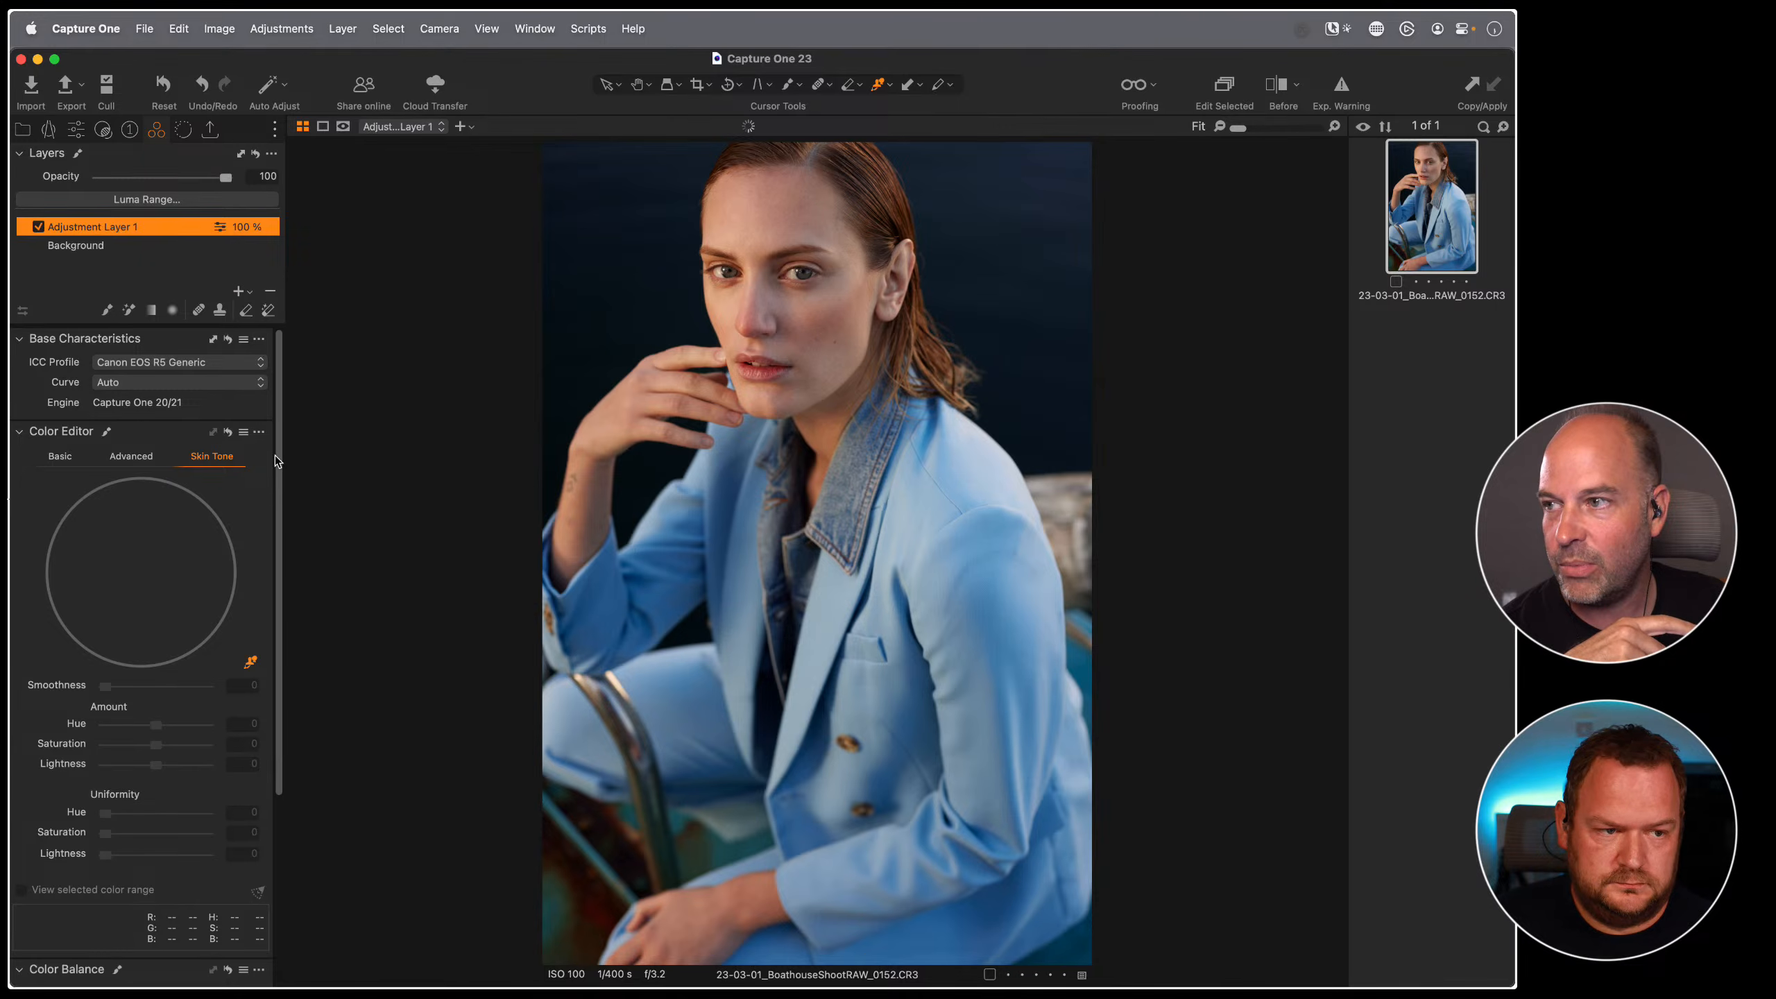
left_click(726, 306)
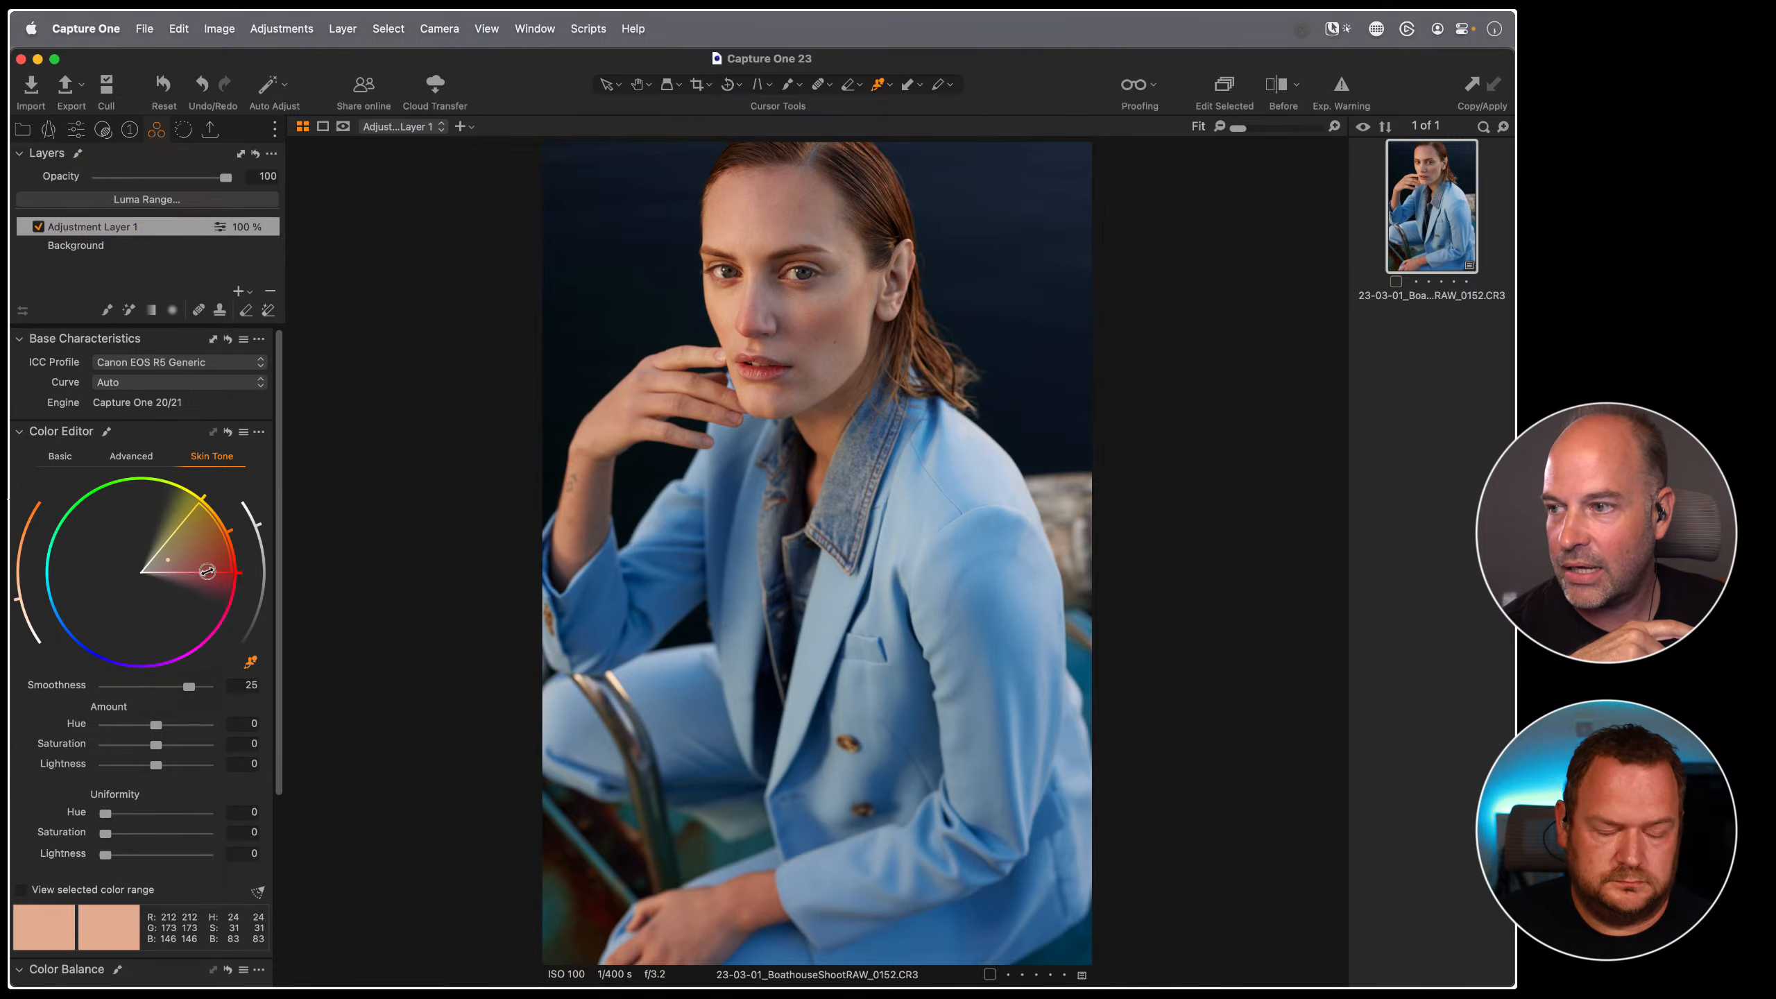
left_click_drag(202, 549, 182, 526)
left_click_drag(106, 815, 190, 814)
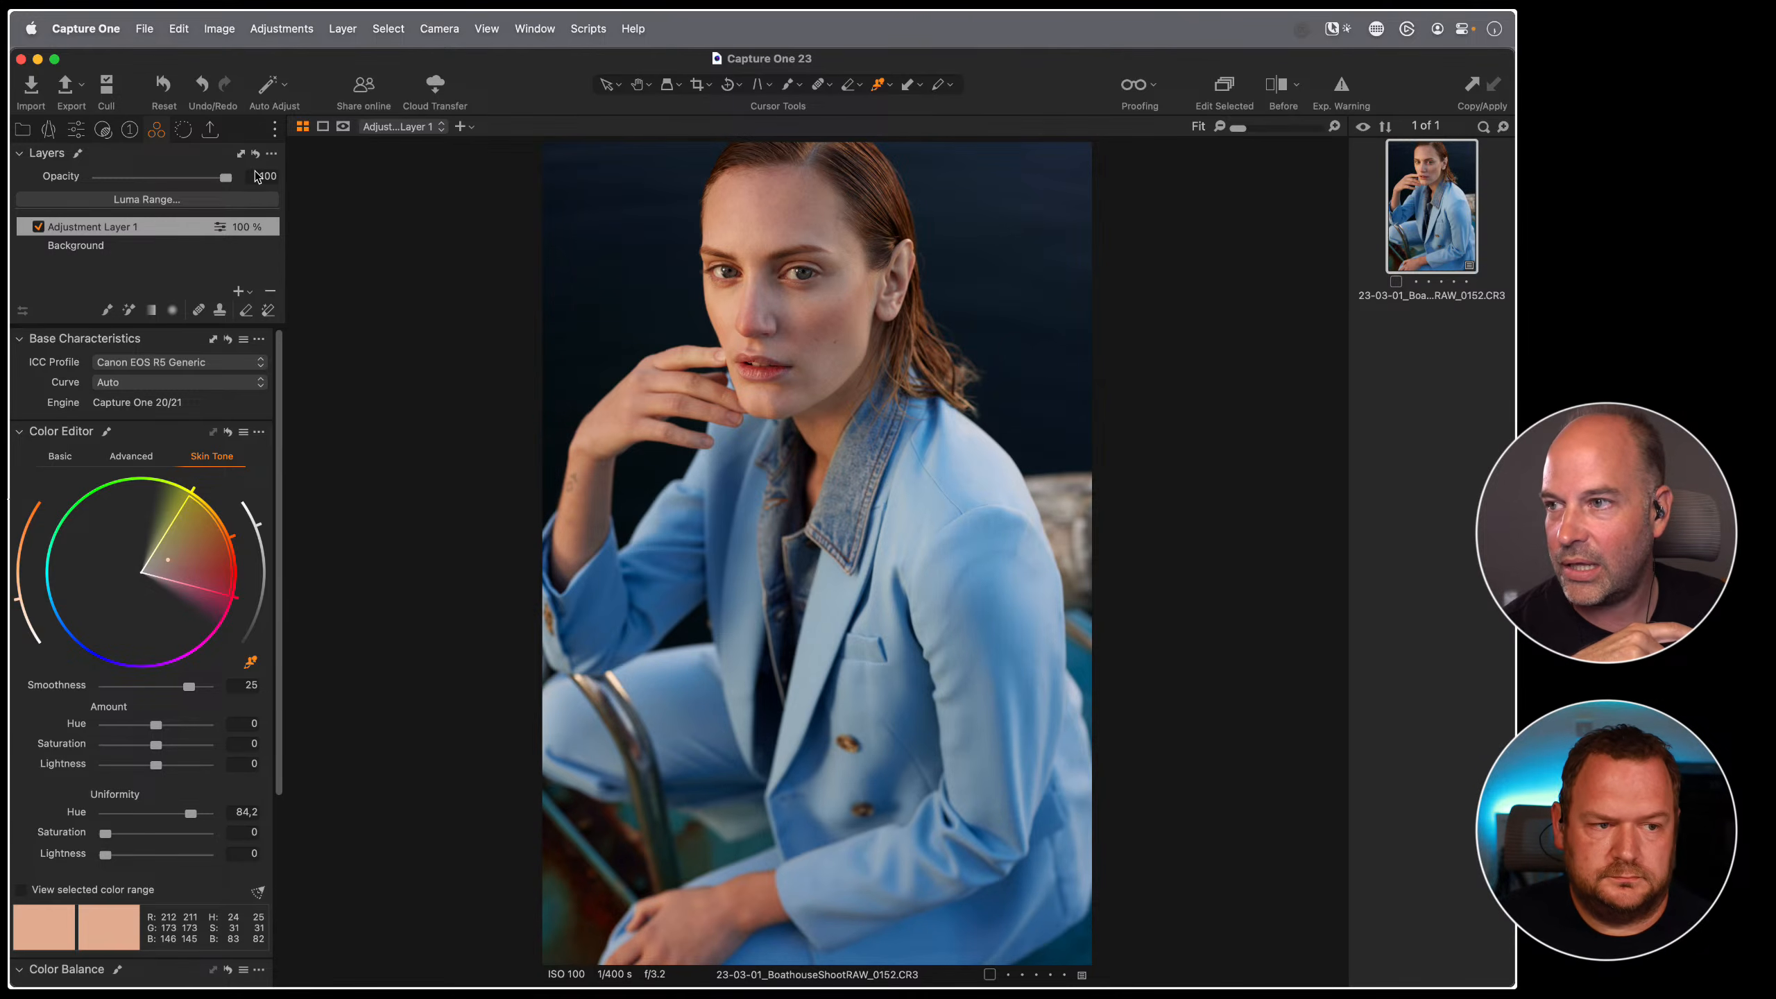
key("Delete")
- Add a new filled adjustment layer and sample the skin tone on the portrait's face at 50% zoom
left_click(238, 290)
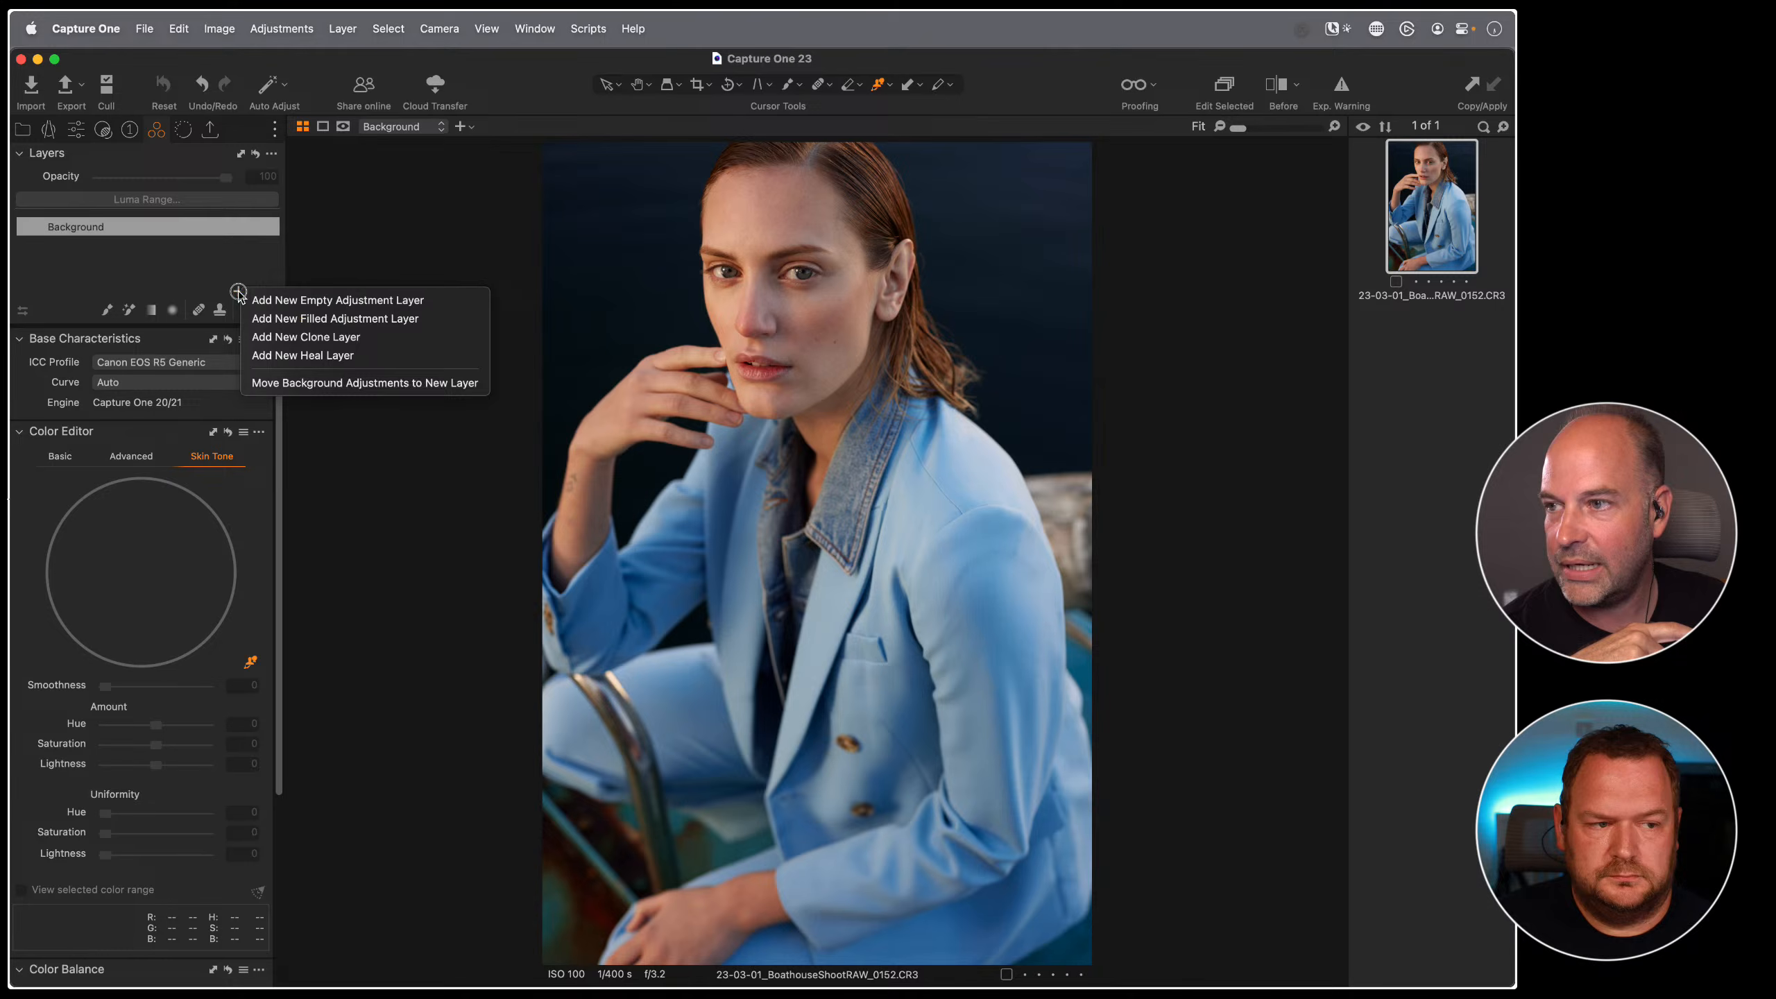
left_click(266, 320)
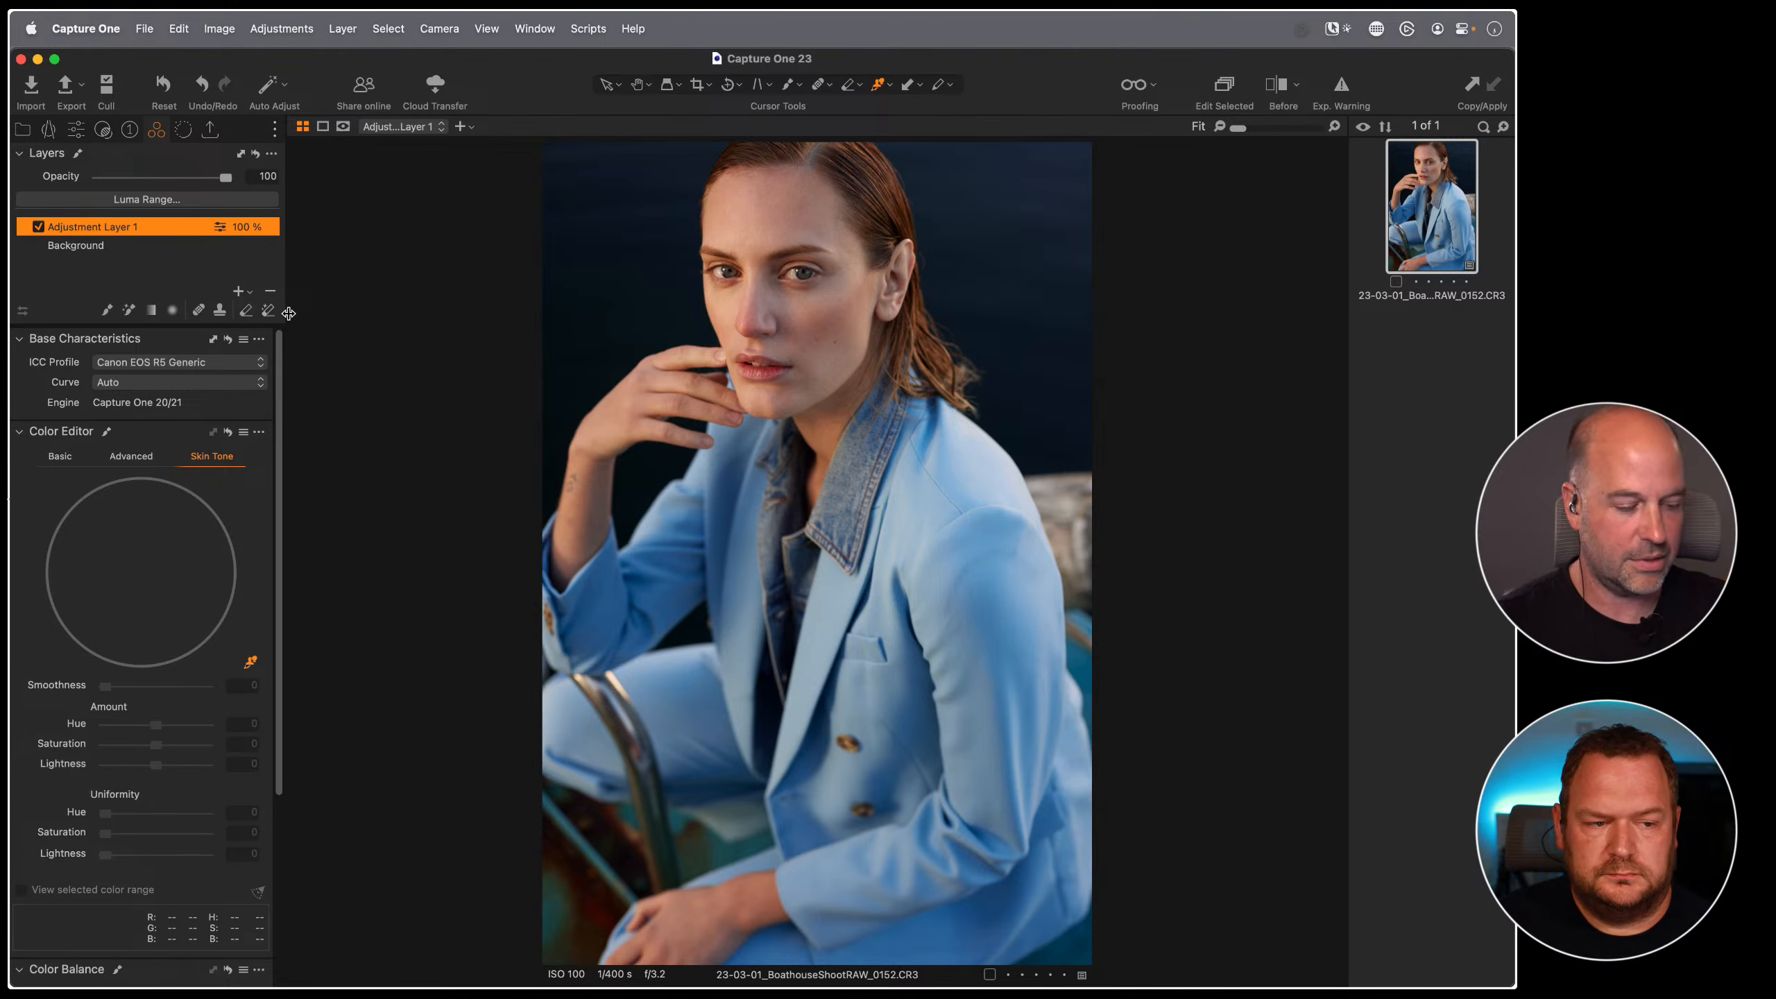
key("super+equal")
left_click_drag(1038, 345, 1031, 864)
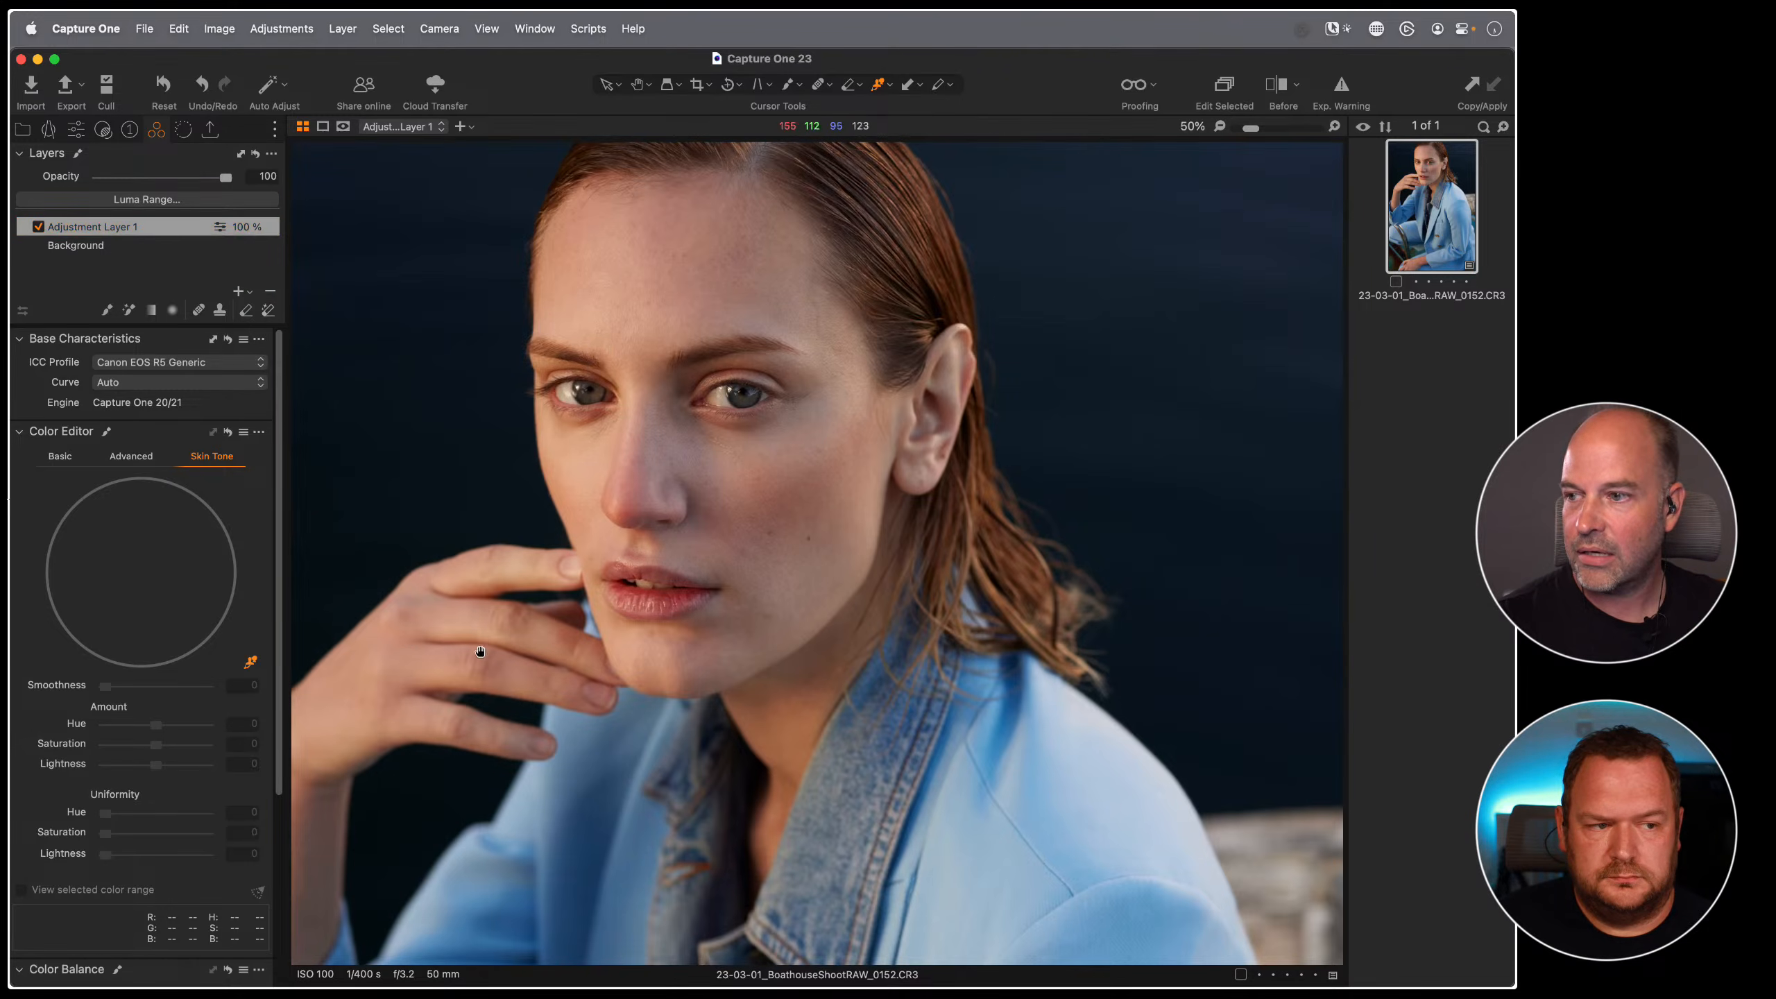
left_click(568, 481)
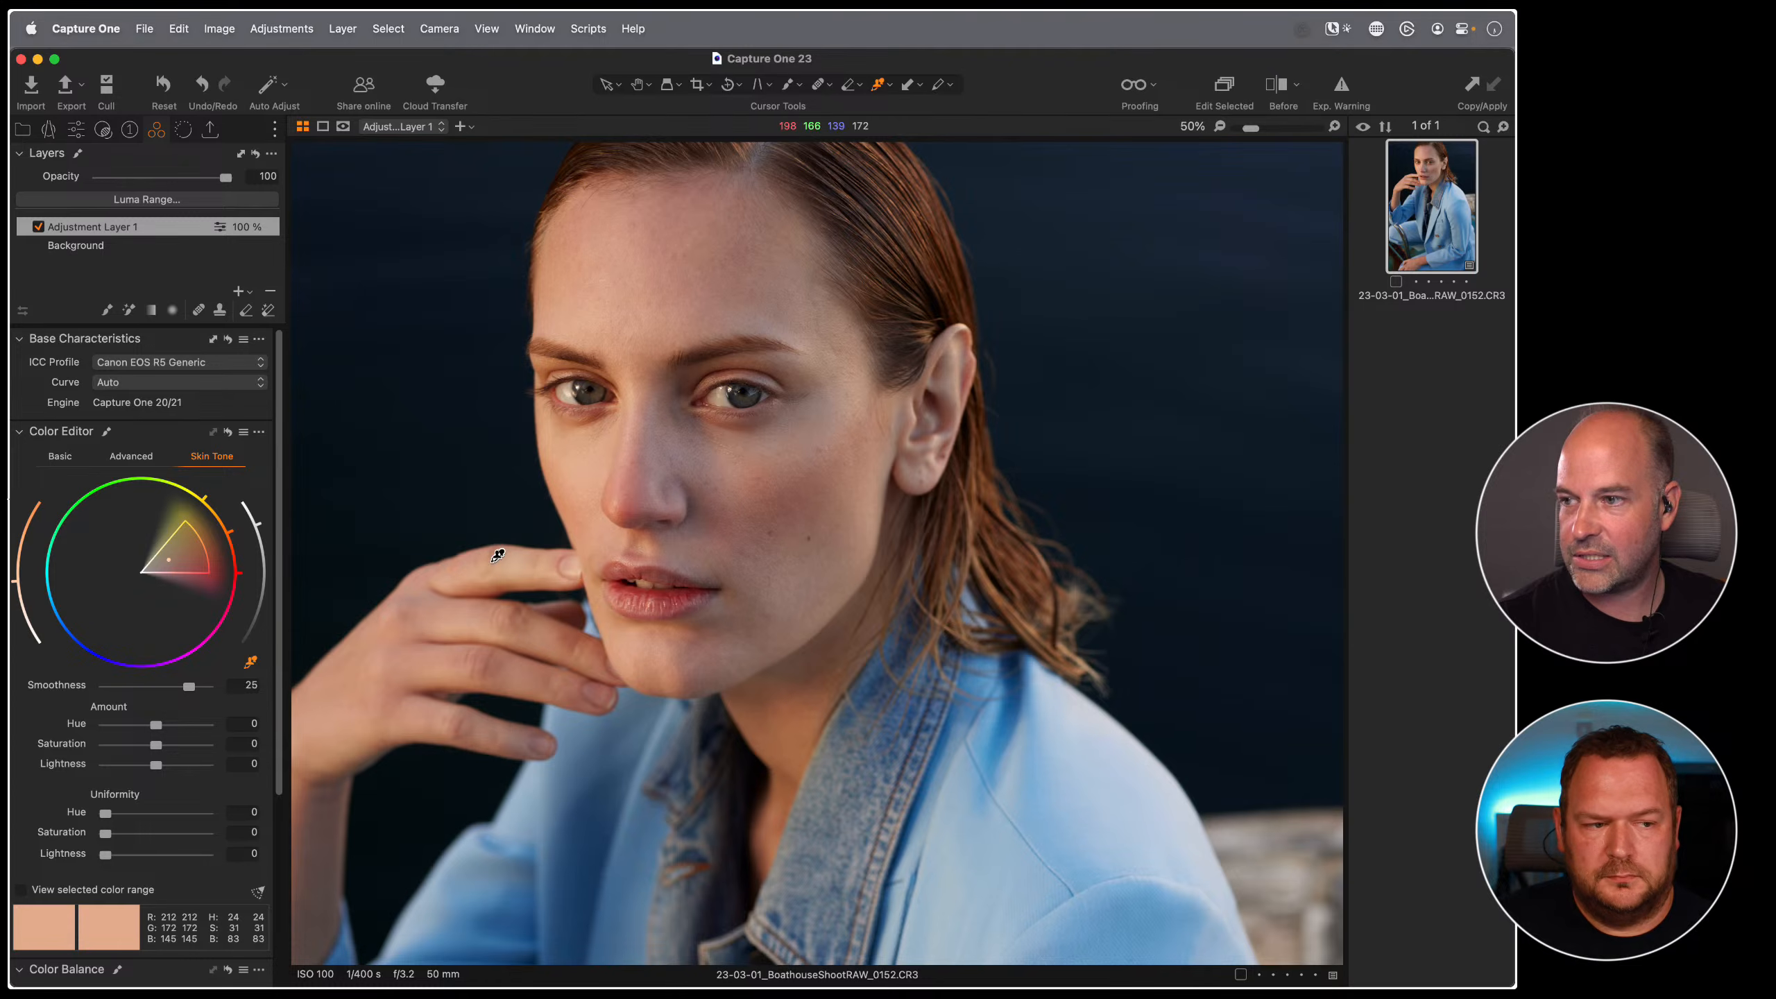
- Widen the skin range across more hues and all saturations, and set Uniformity to Hue 85.7, Saturation 45.6 and Lightness 26.1
mouse_move(204, 547)
left_mouse_down()
mouse_move(231, 537)
mouse_move(209, 590)
mouse_move(181, 527)
left_mouse_up()
left_click_drag(112, 813, 131, 856)
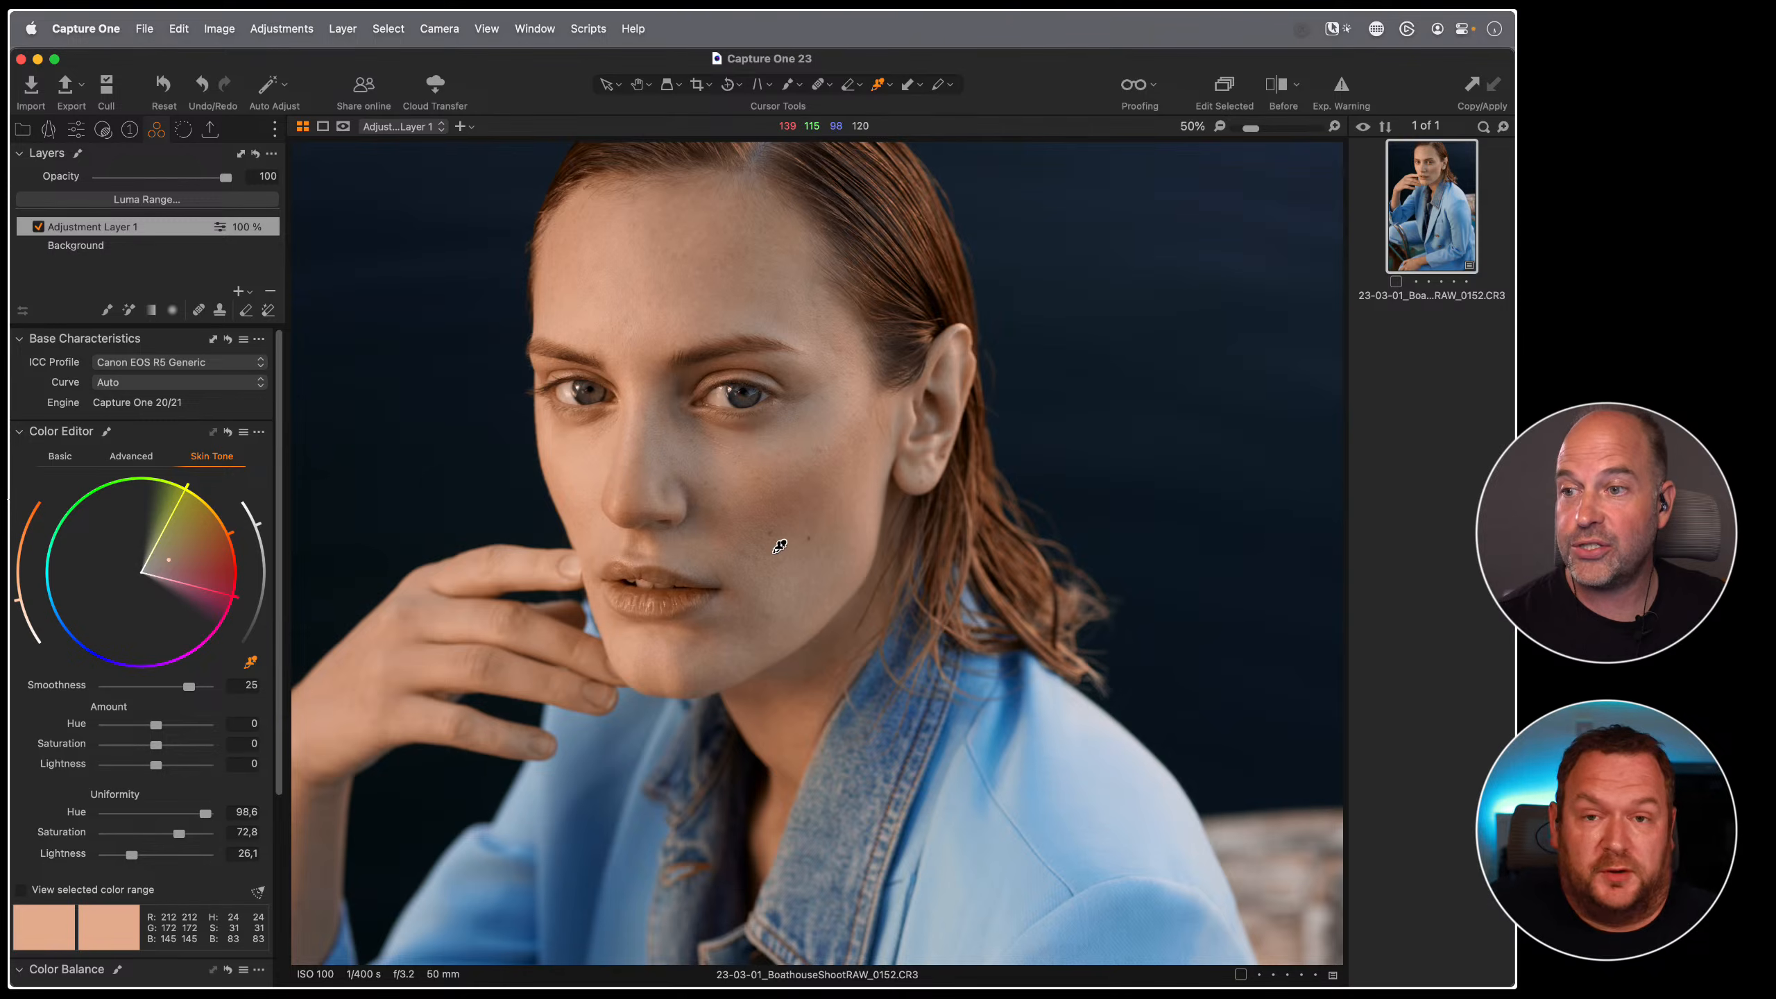
left_click_drag(205, 813, 151, 834)
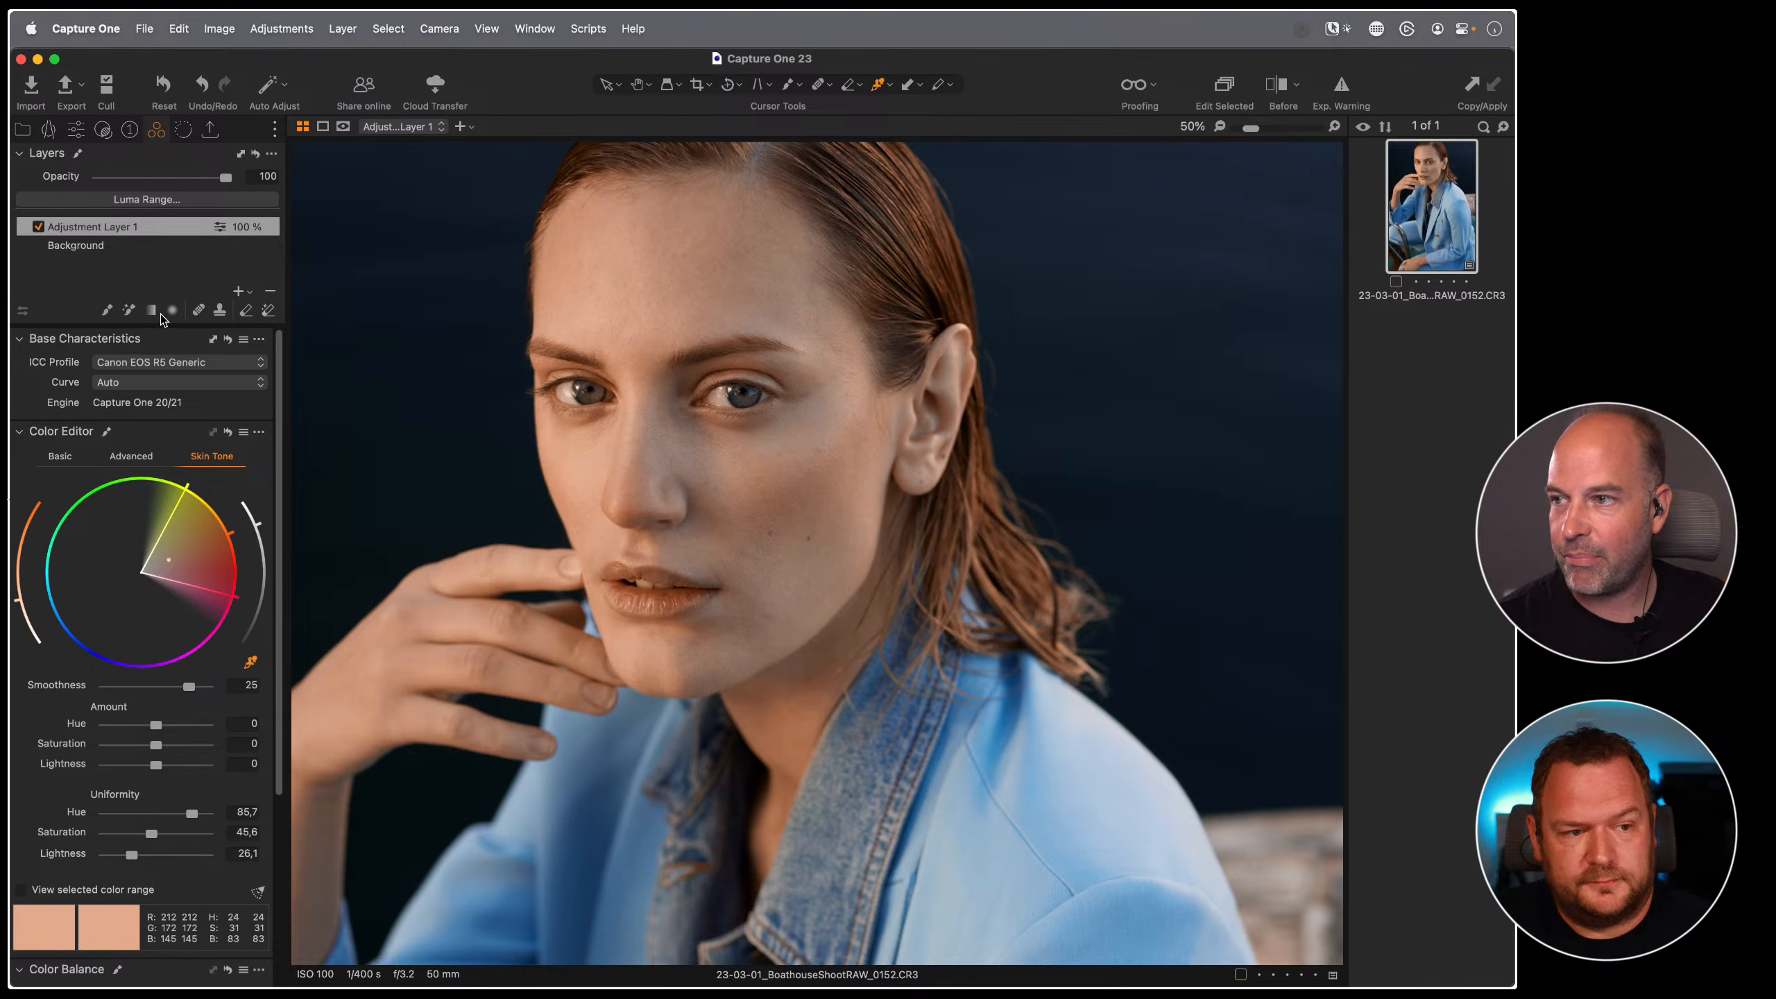
- Erase the lips from the adjustment layer's mask to restore their original color
left_click(245, 310)
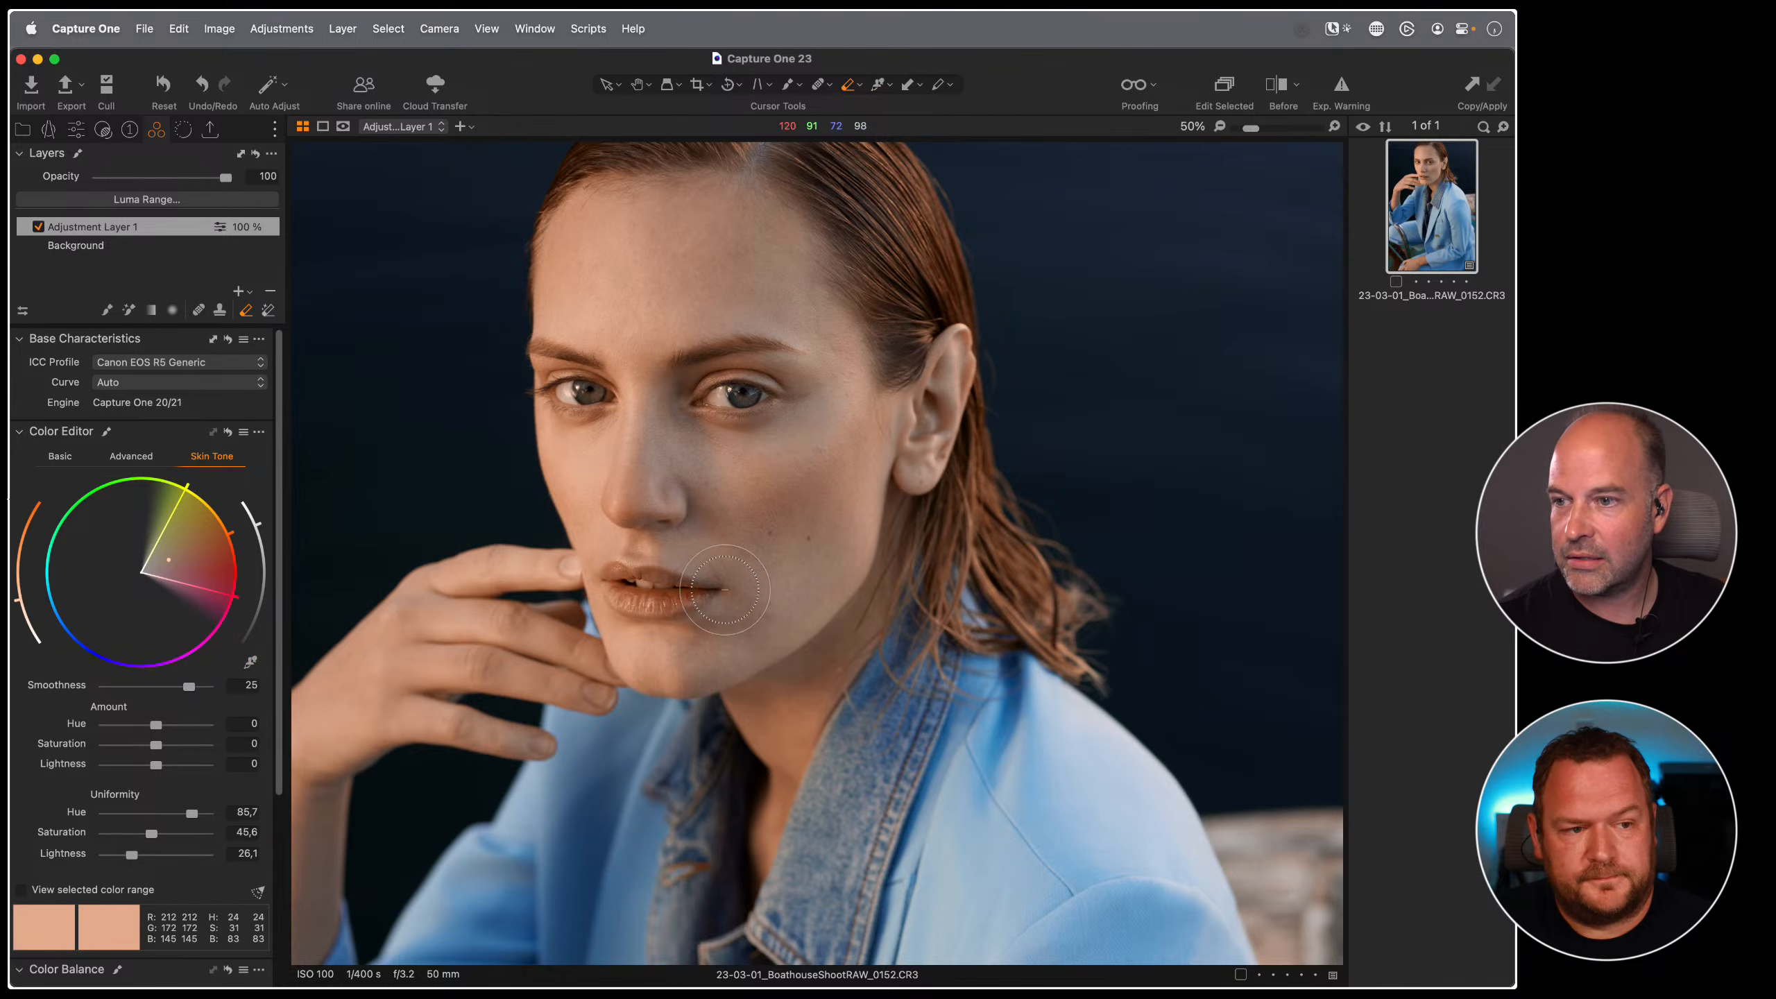
mouse_move(663, 582)
left_mouse_down()
mouse_move(616, 594)
mouse_move(663, 599)
mouse_move(656, 580)
mouse_move(661, 641)
mouse_move(658, 591)
mouse_move(612, 582)
mouse_move(707, 594)
mouse_move(594, 580)
mouse_move(670, 590)
left_mouse_up()
right_click(657, 582)
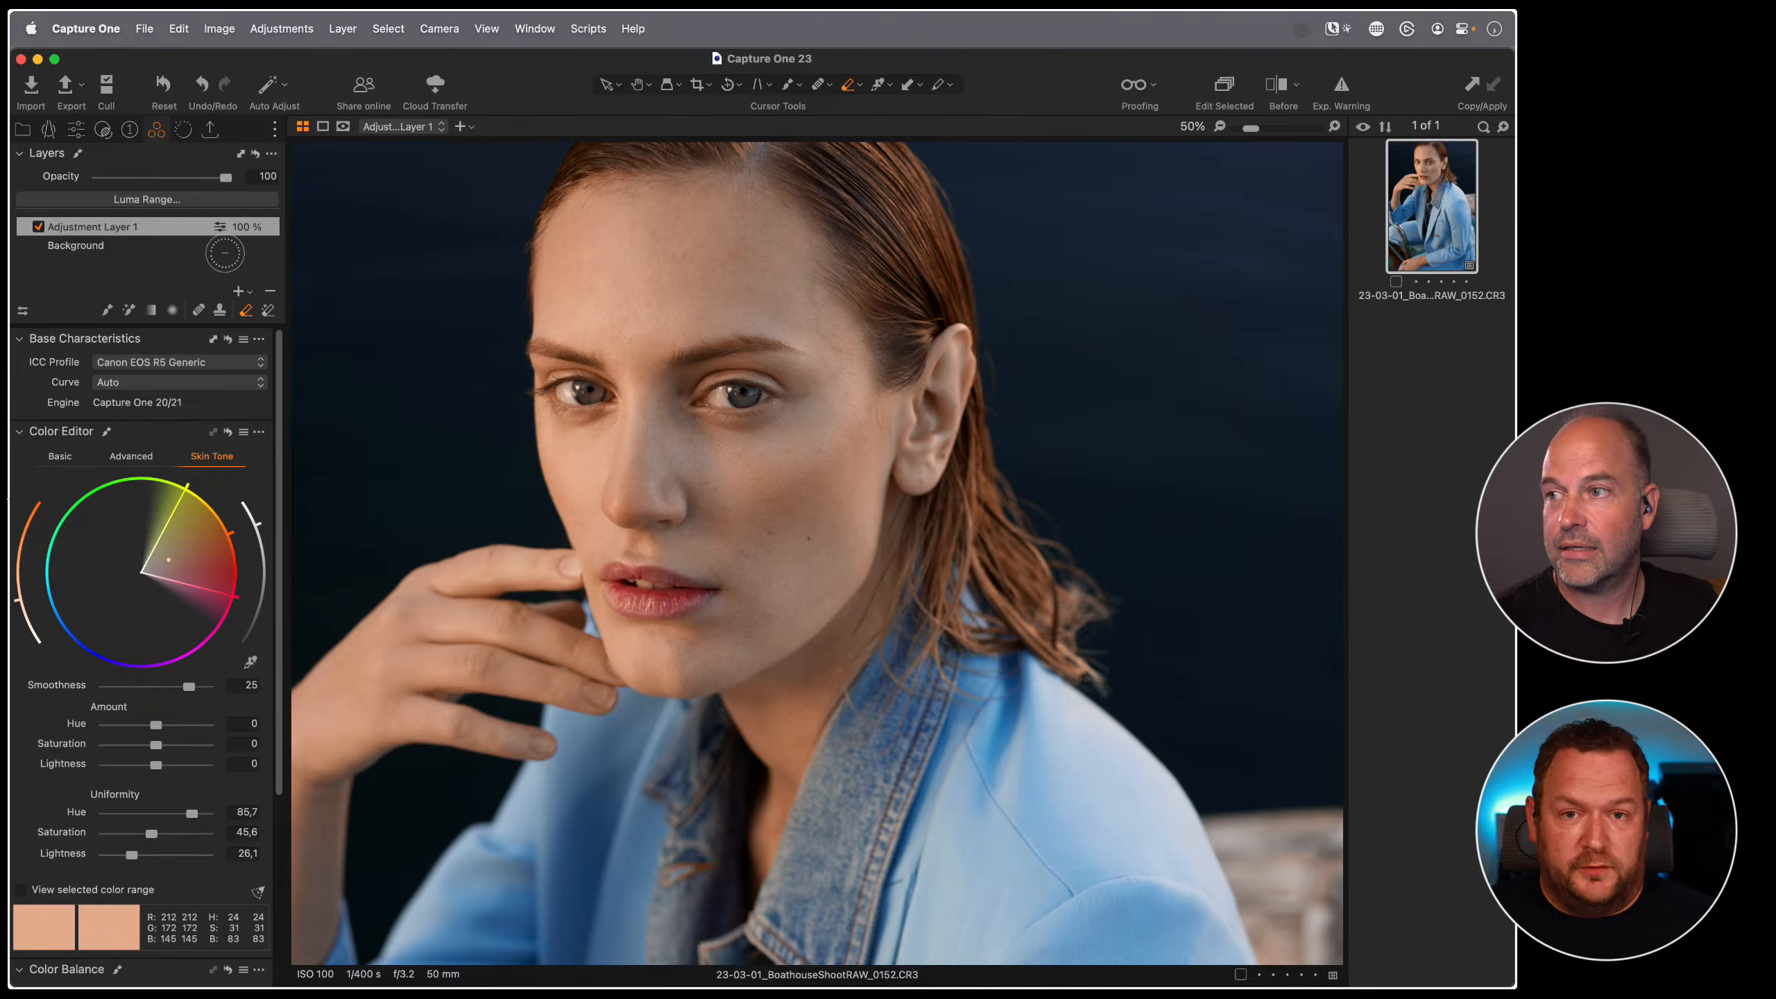
- Clear the adjustment layer's mask and try rebuilding it over the face and hand skin with the Magic Brush
right_click(161, 228)
left_click(212, 239)
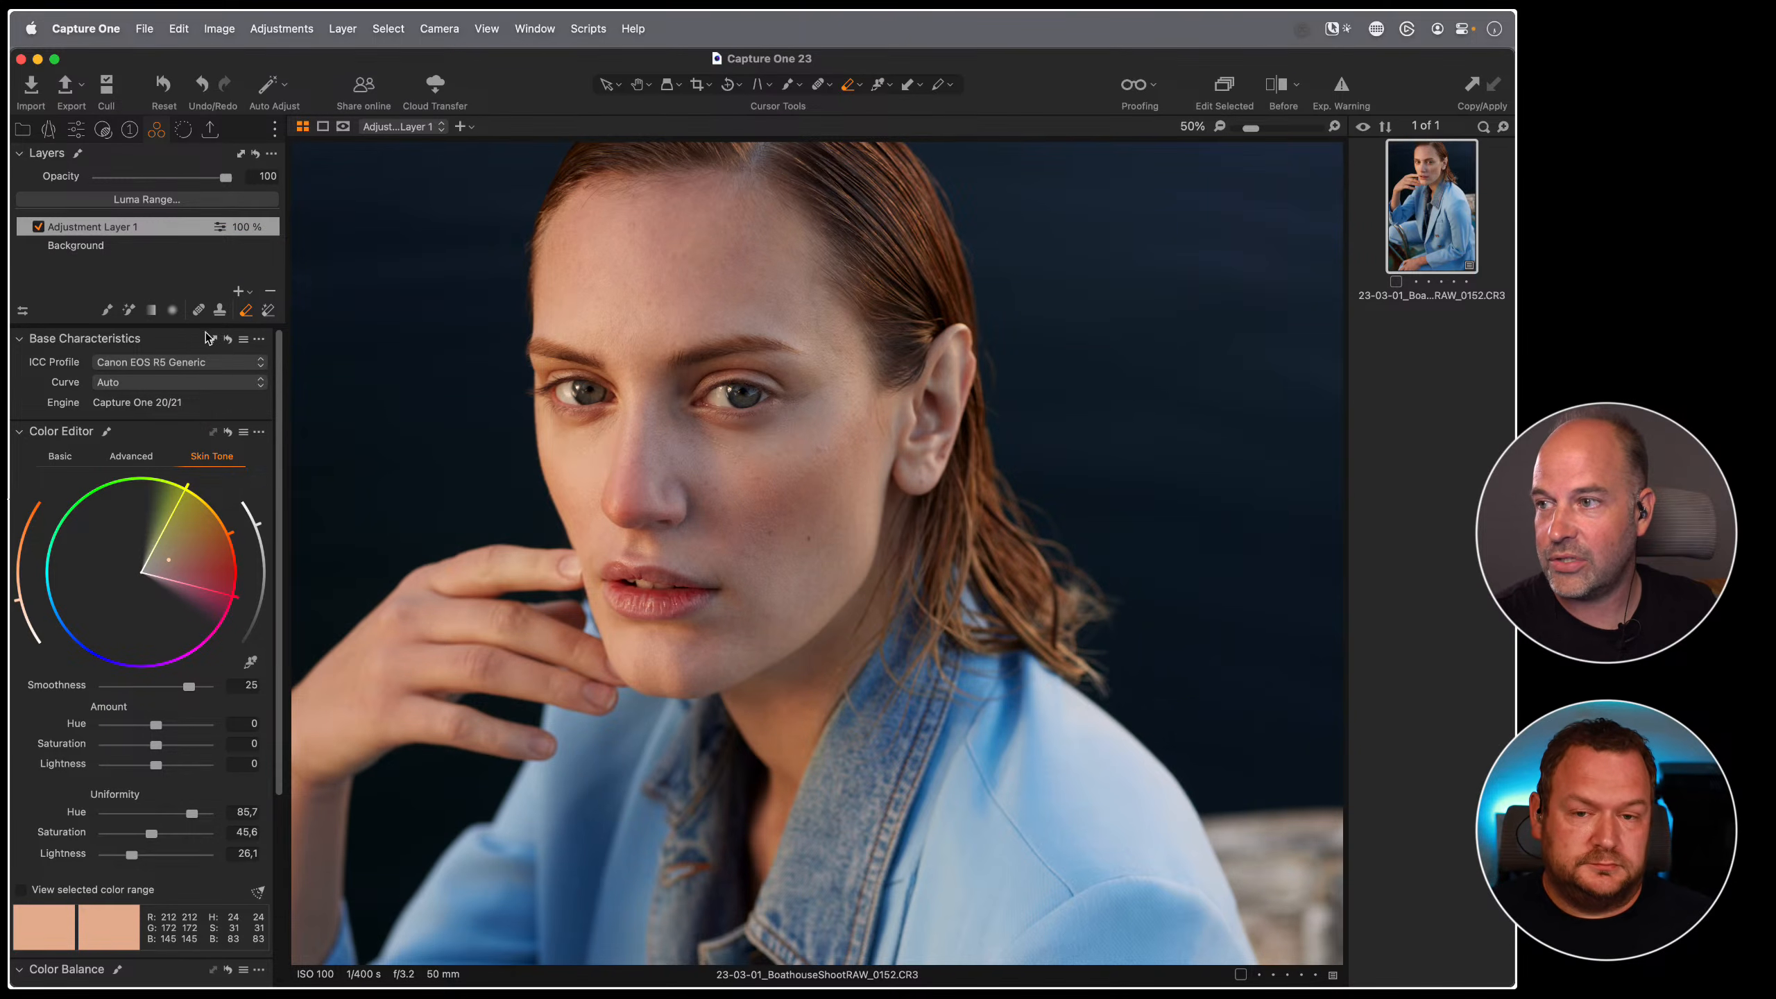
left_click(128, 310)
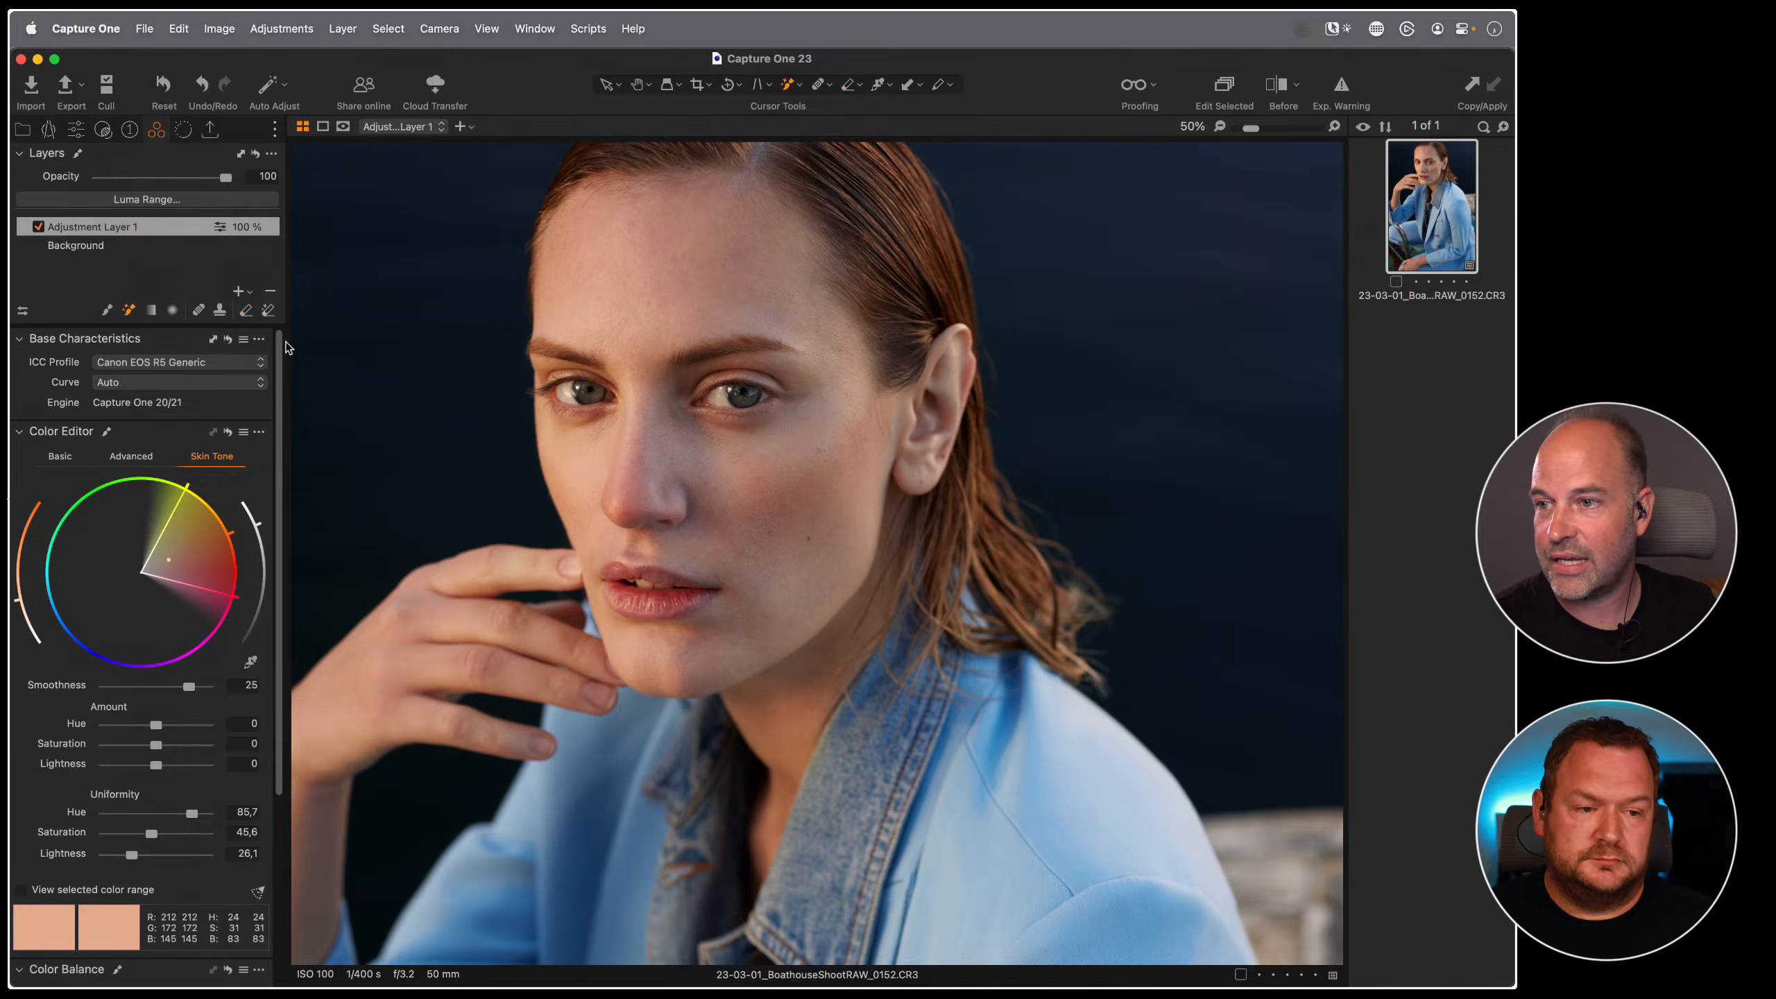
left_click(784, 519)
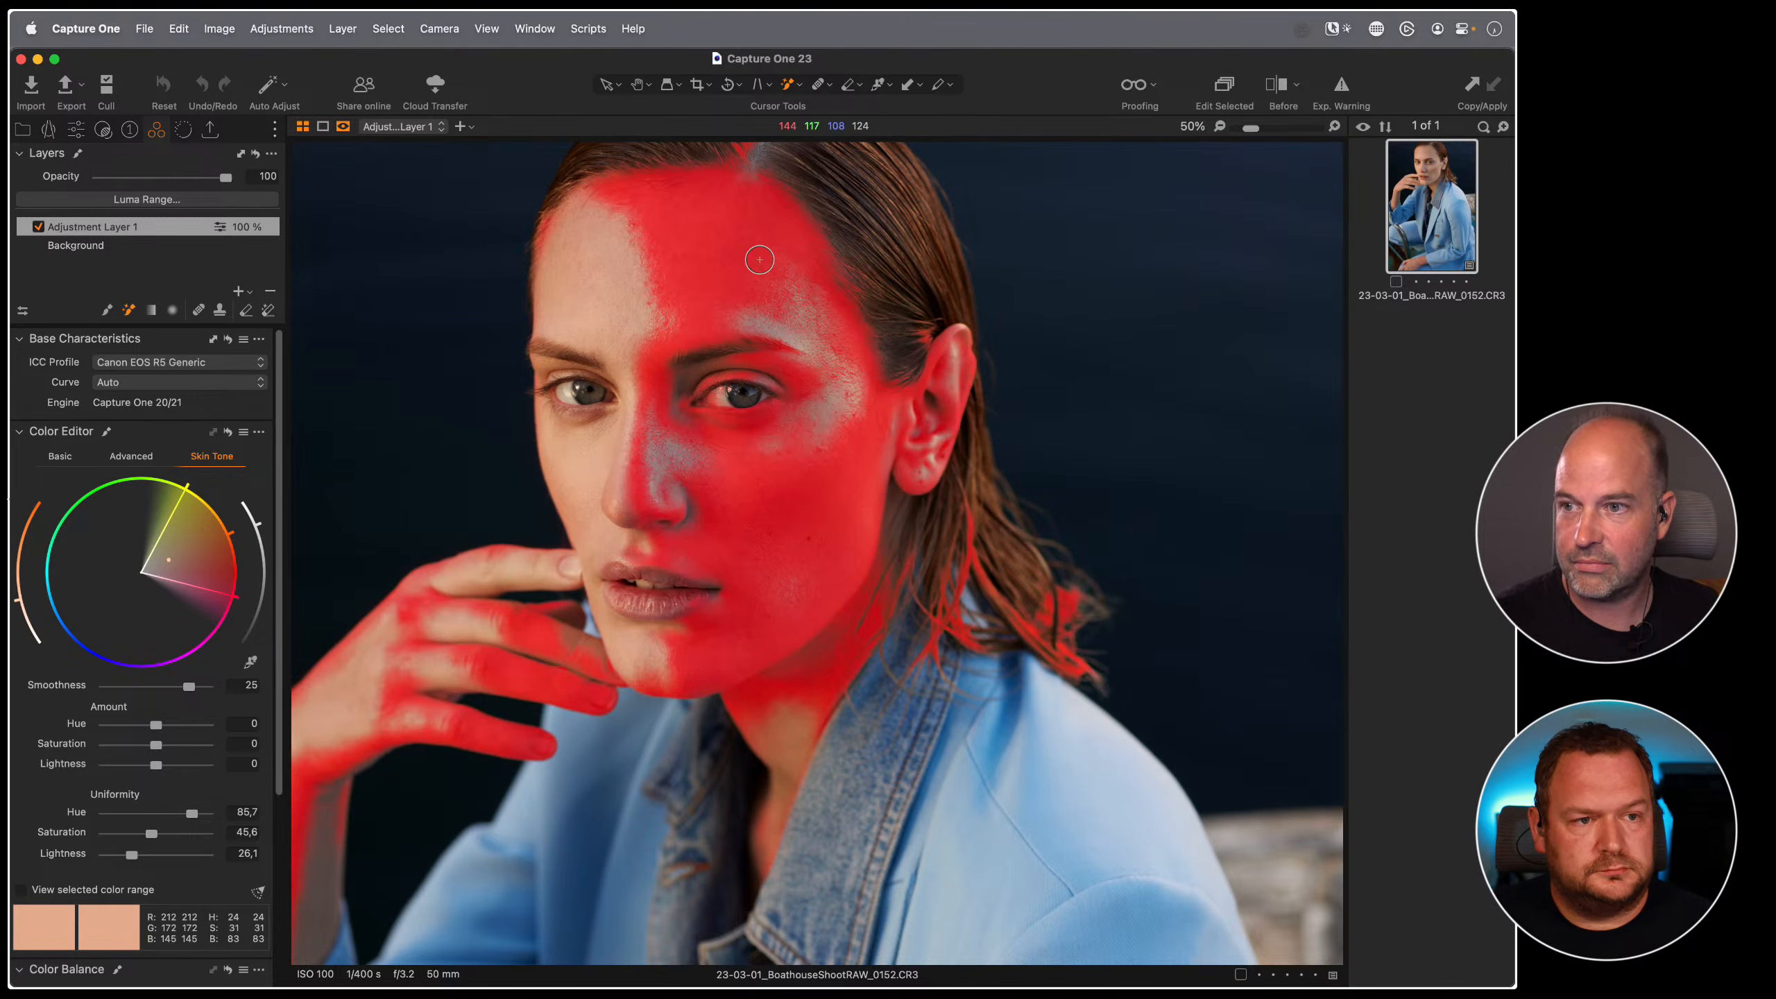
left_click(652, 266)
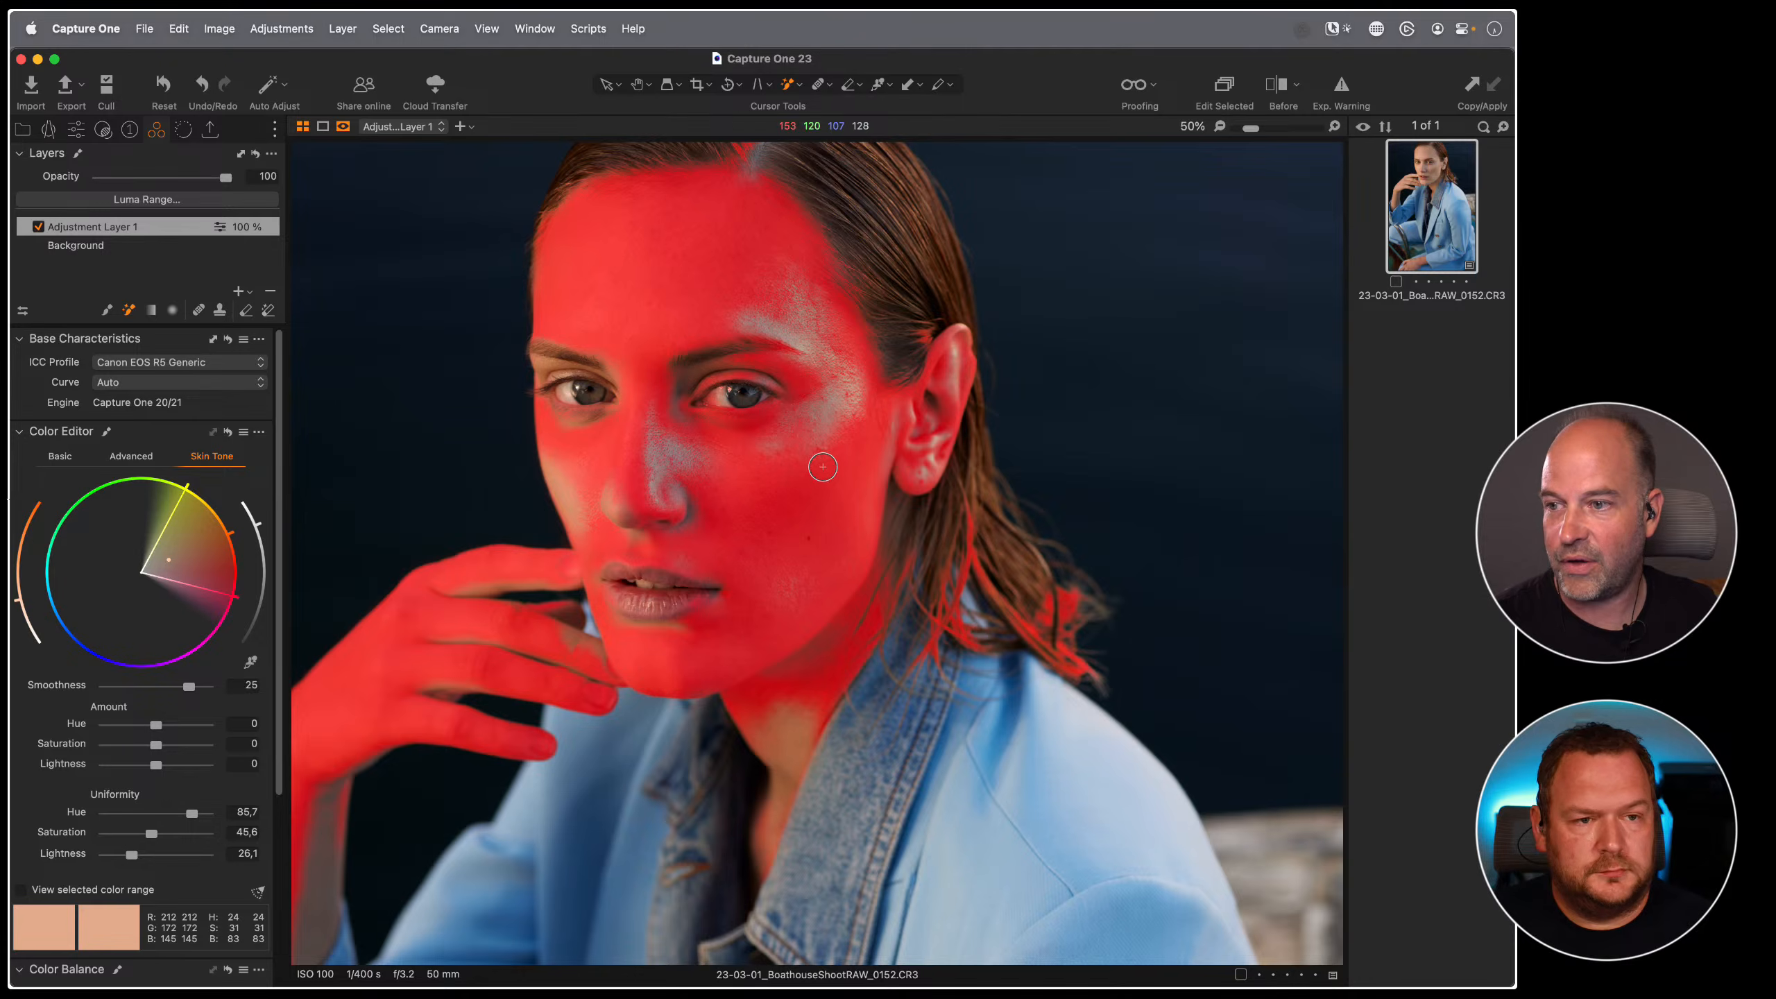
left_click(575, 491)
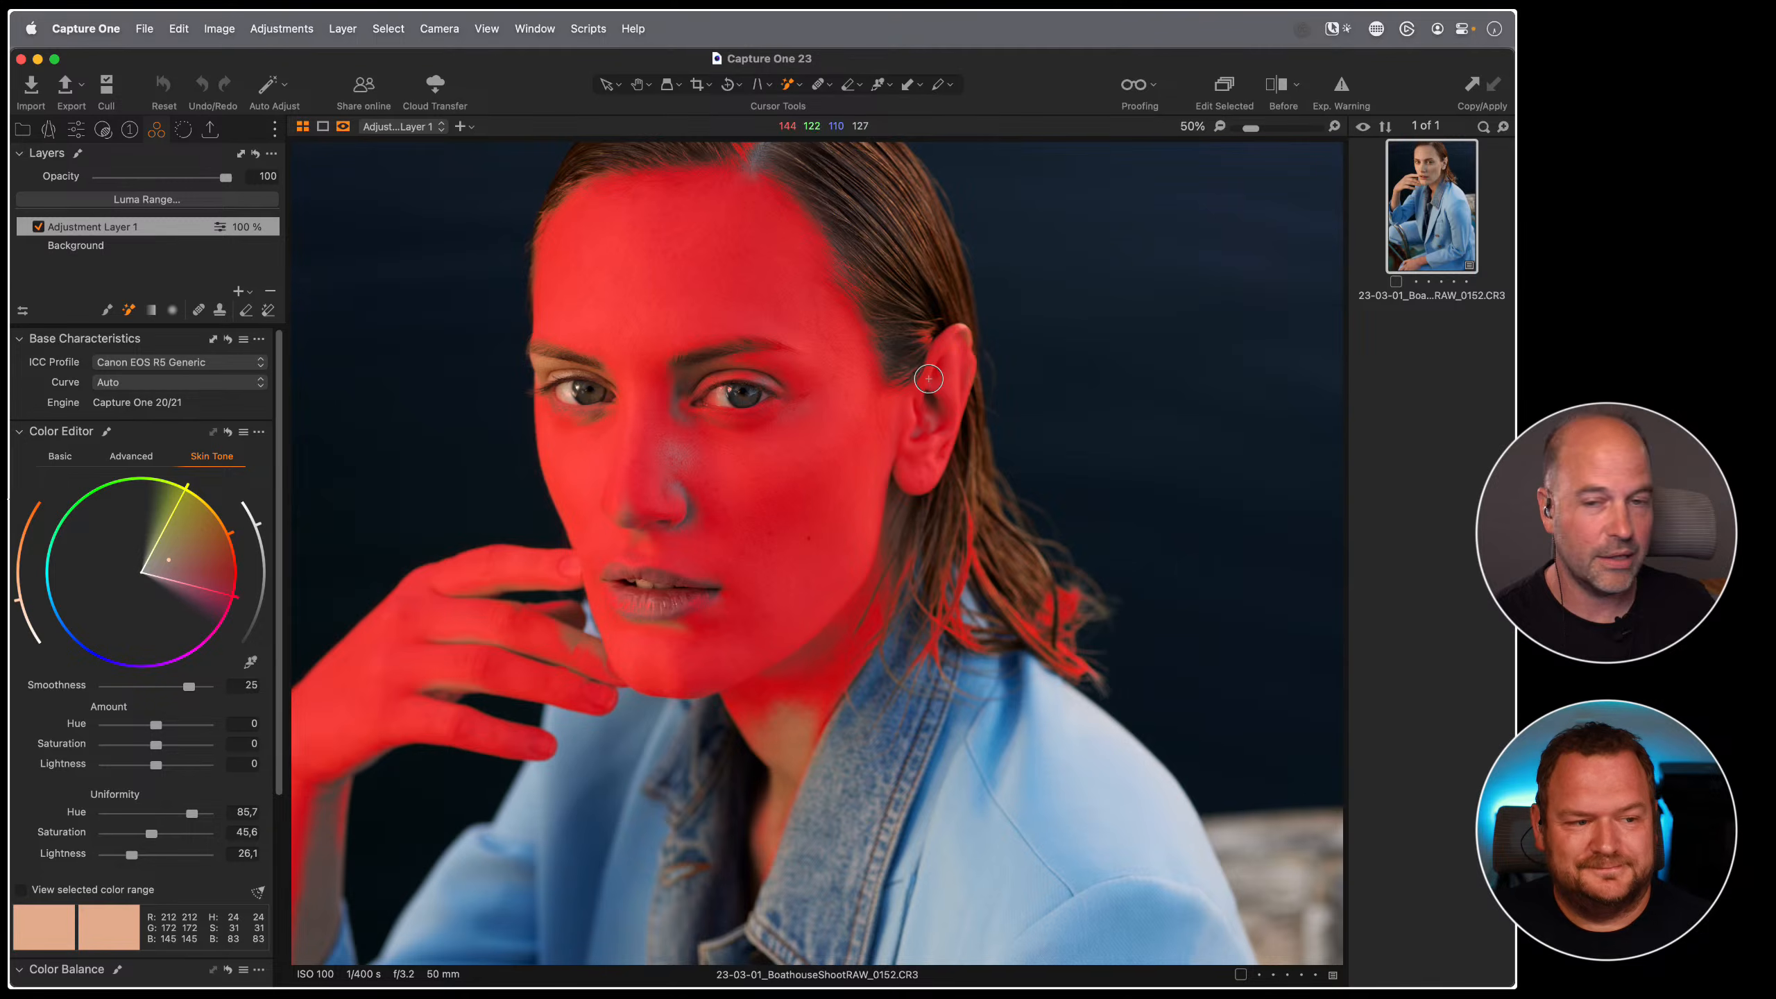
- Clear the Magic Brush selection from the adjustment layer's mask
right_click(137, 231)
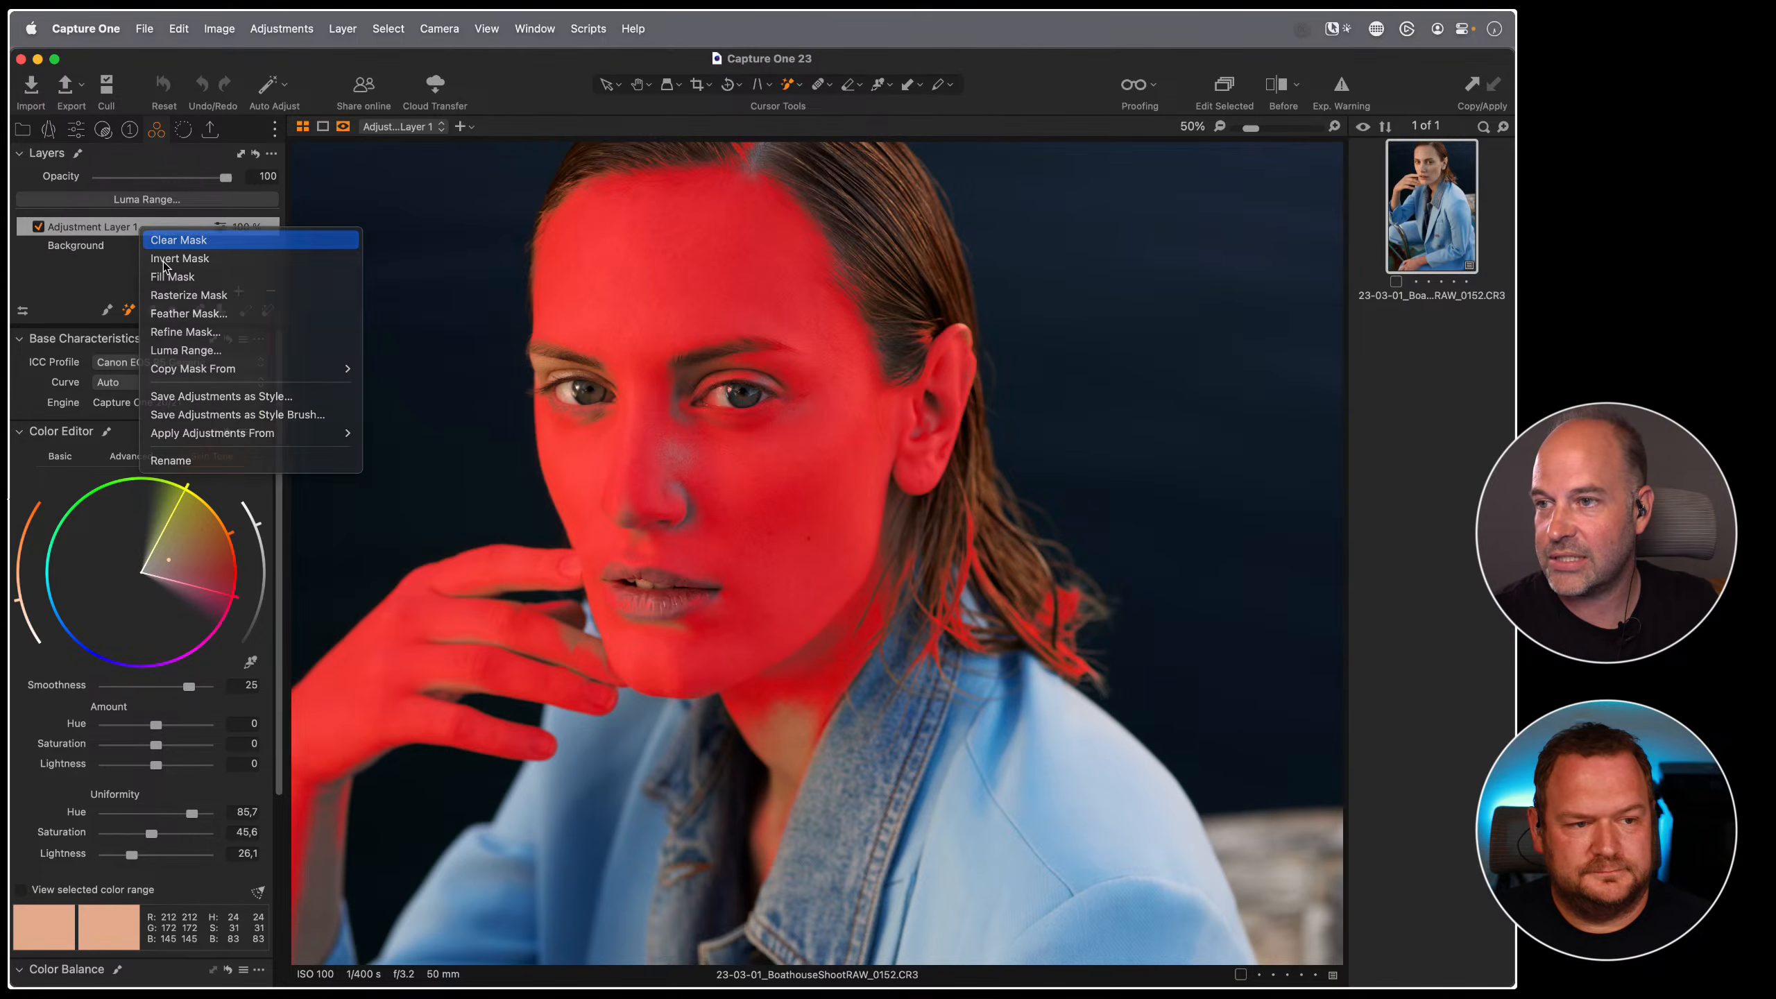
left_click(167, 240)
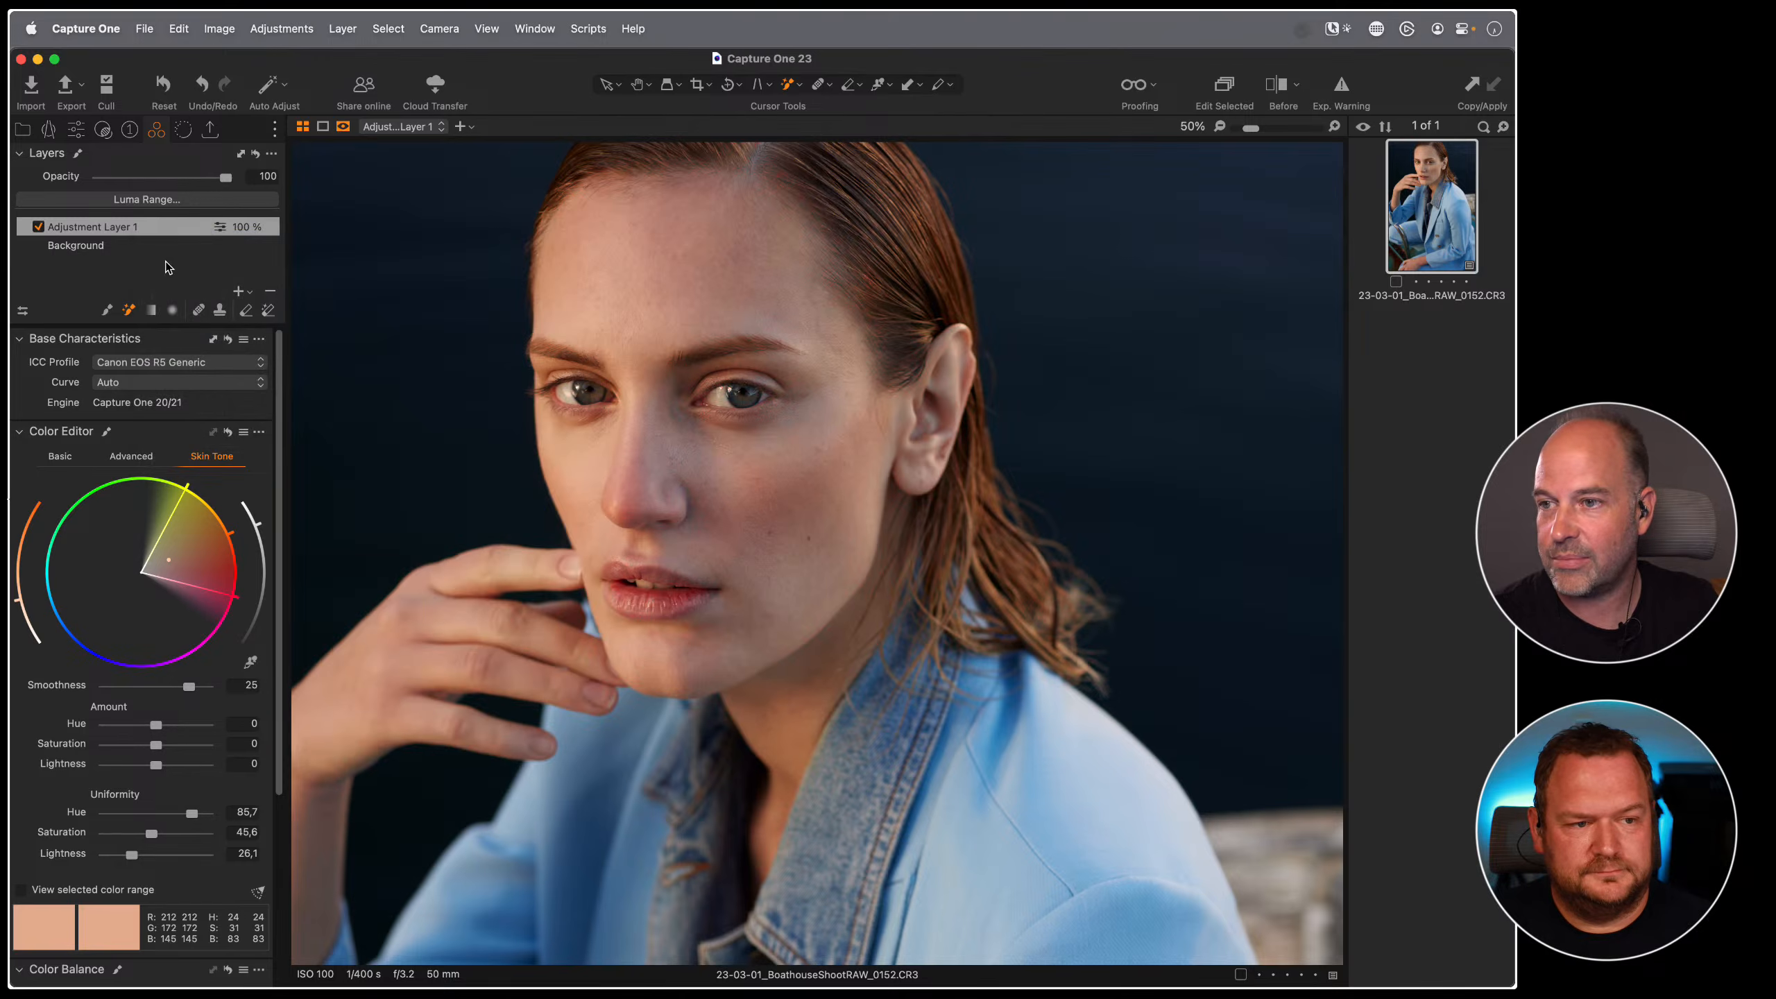
right_click(149, 226)
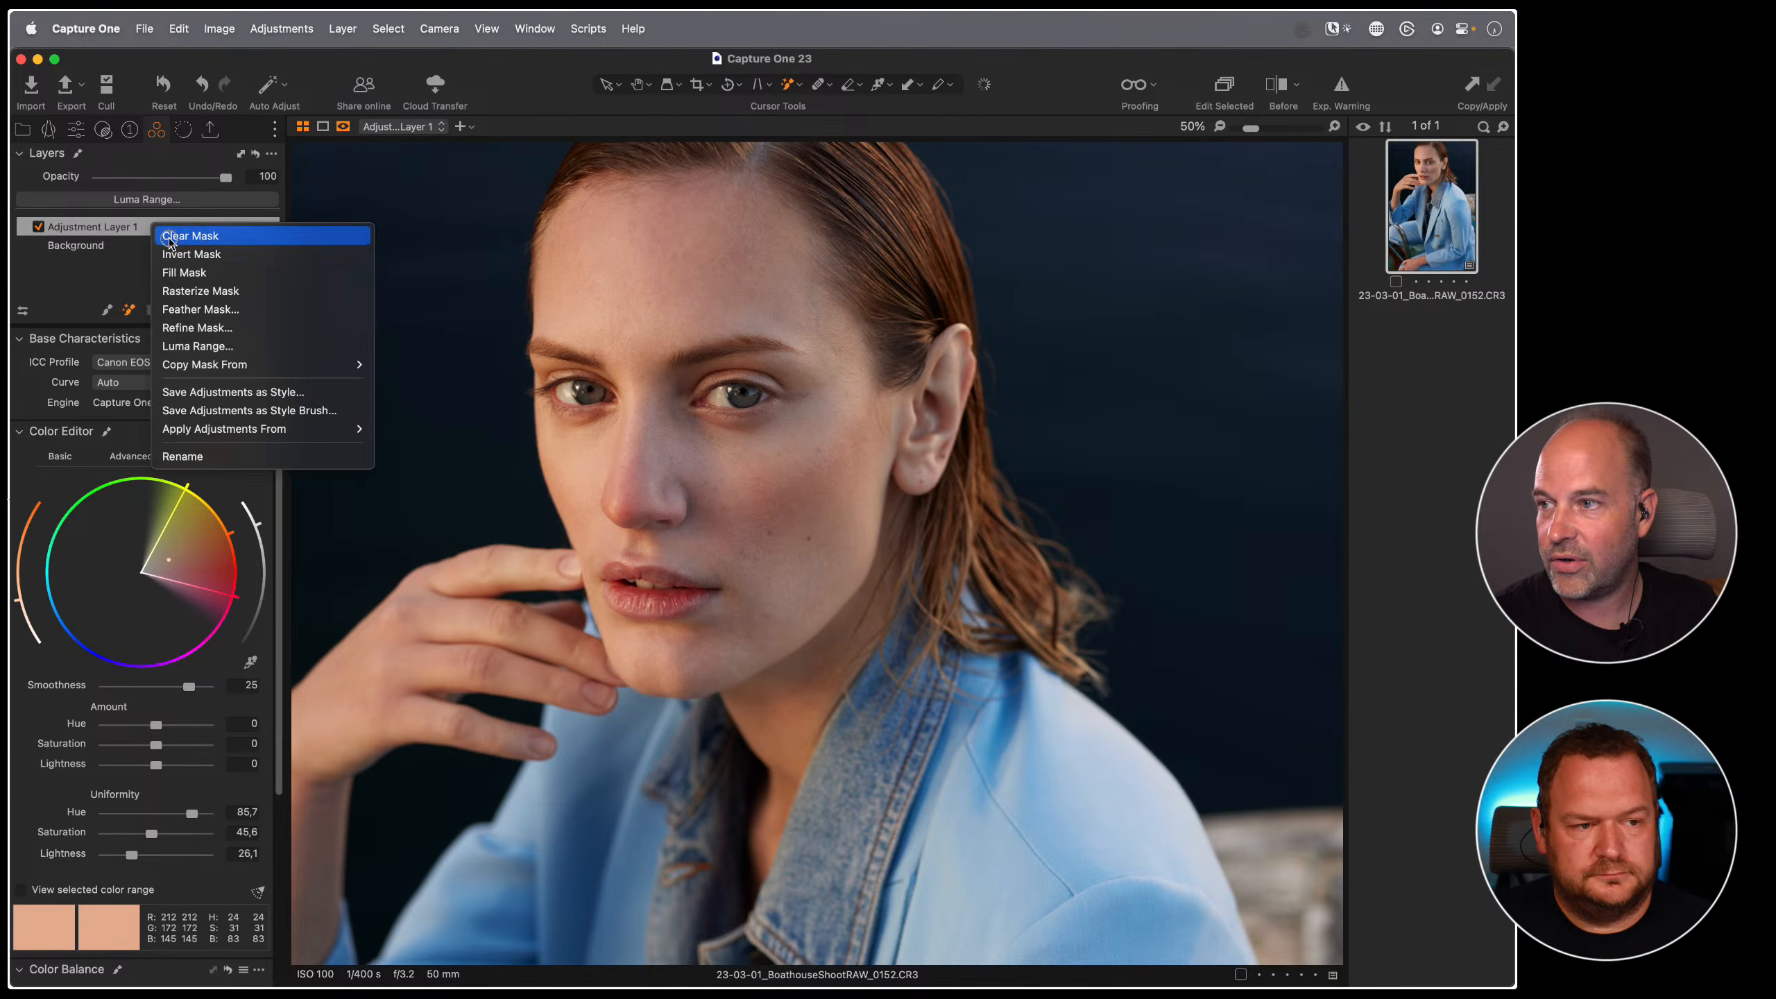
left_click(169, 239)
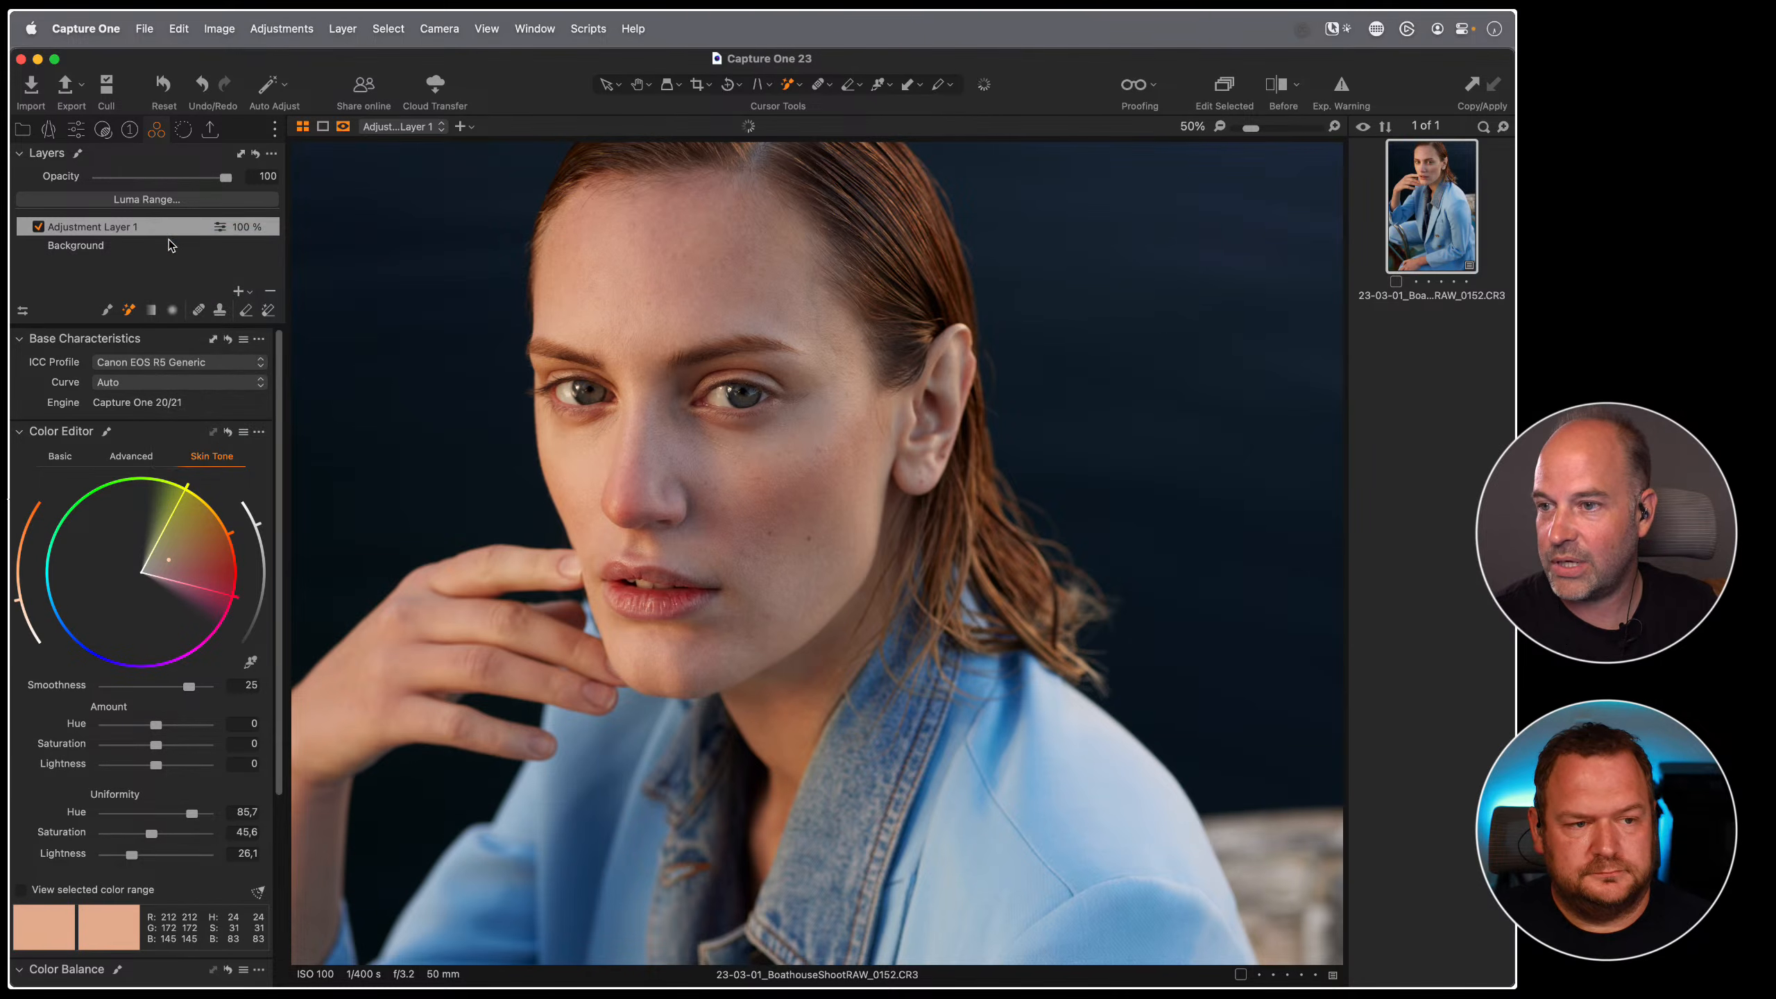
- Set up the regular mask brush with size 277, hardness 29, opacity 100 and flow 8
left_click(107, 310)
right_click(811, 490)
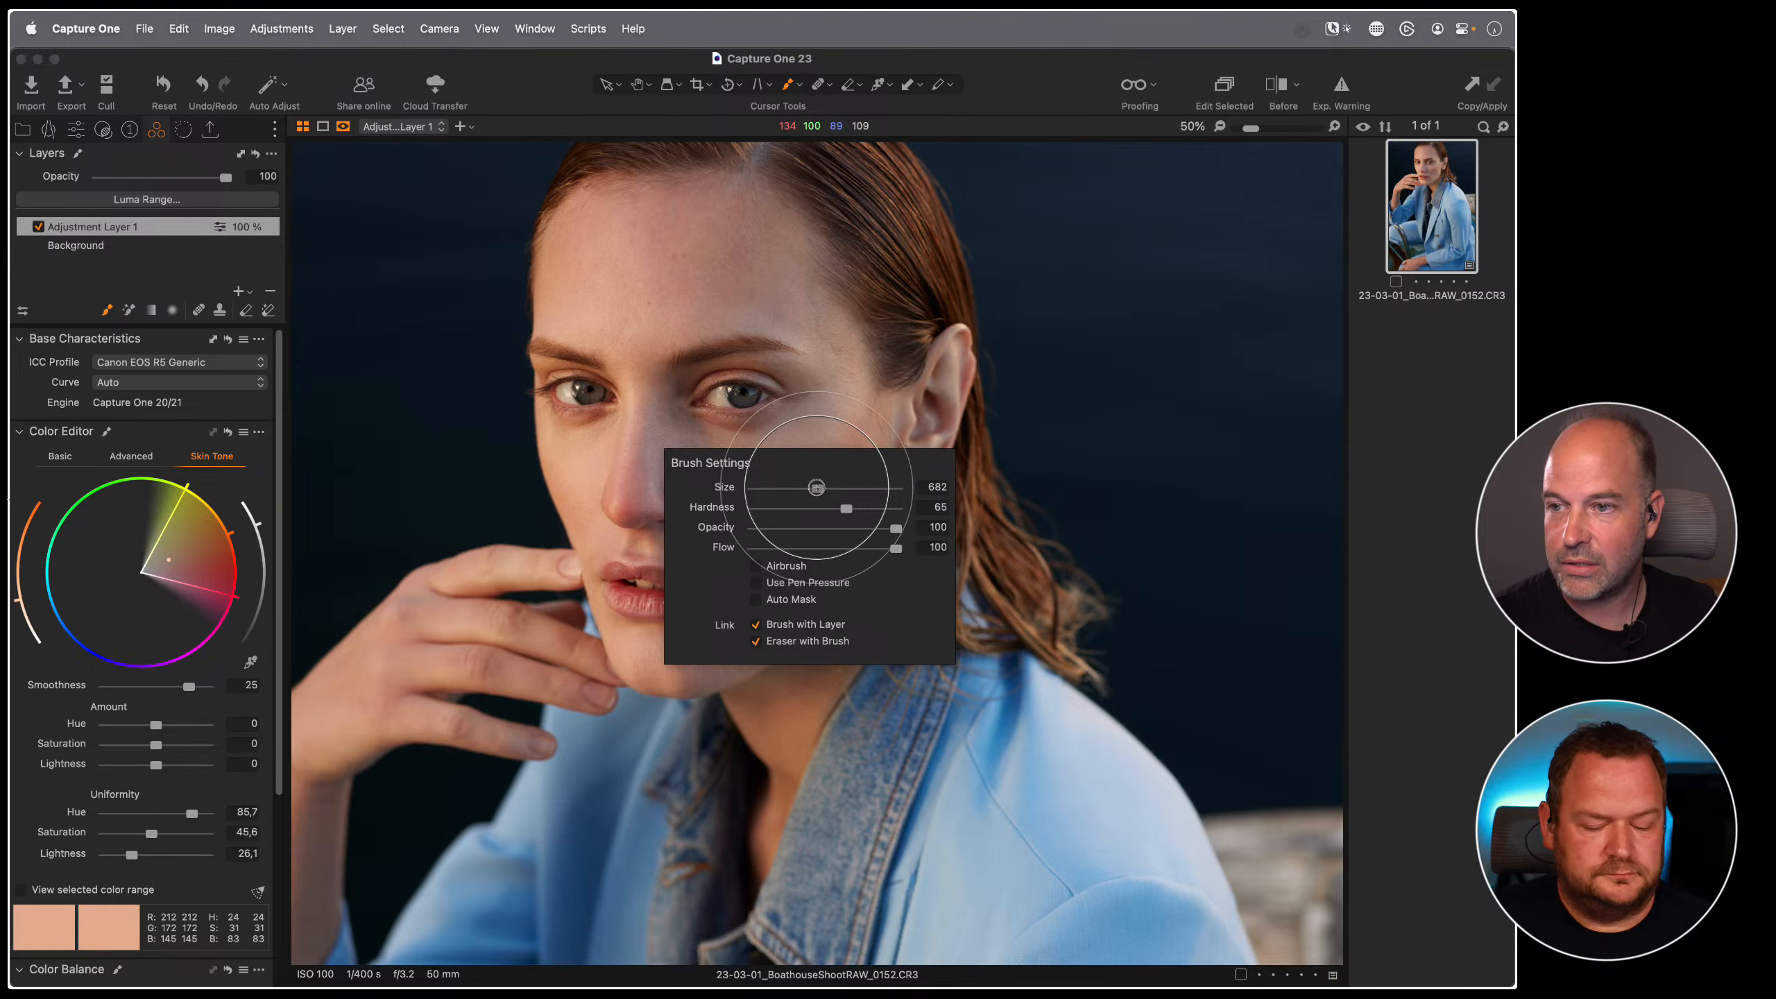
left_click_drag(816, 488, 794, 508)
mouse_move(895, 548)
left_mouse_down()
mouse_move(764, 548)
mouse_move(839, 512)
mouse_move(643, 433)
mouse_move(859, 432)
left_mouse_up()
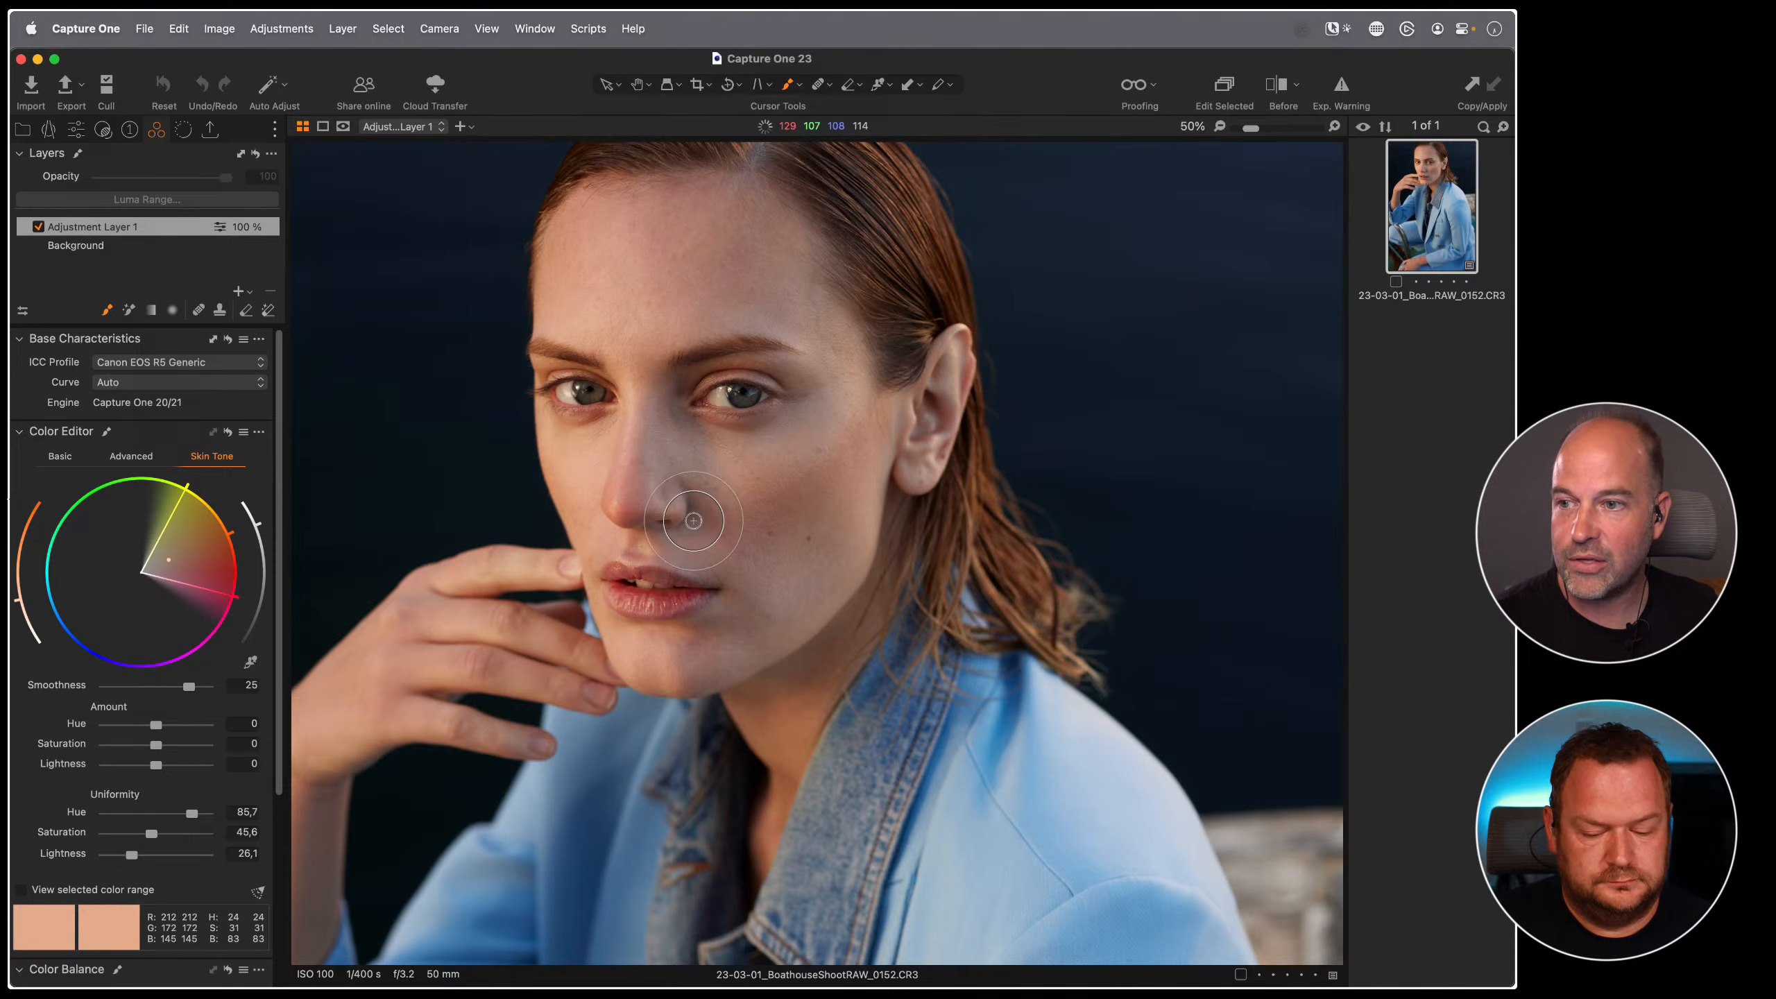
right_click(717, 487)
key("Escape")
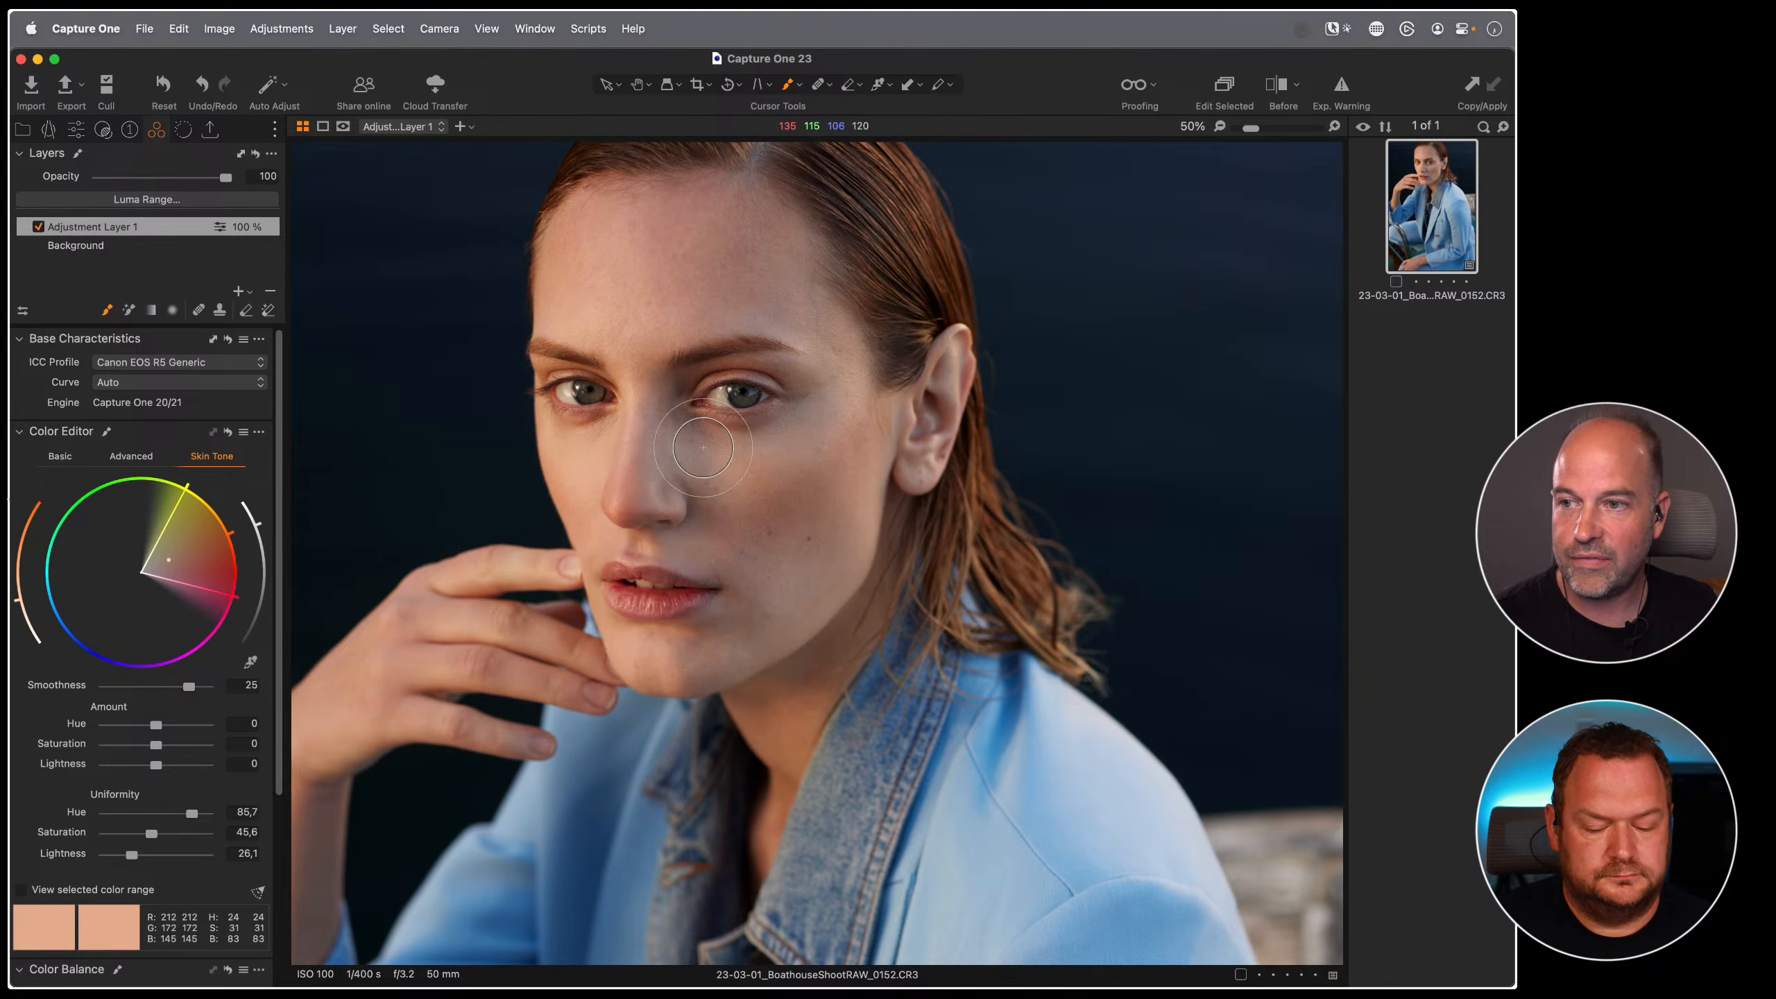
- Brush the mask lightly onto the cheek below the eye and reopen the brush settings to adjust the brush size
mouse_move(722, 467)
left_mouse_down()
mouse_move(793, 468)
mouse_move(693, 485)
mouse_move(727, 503)
left_mouse_up()
right_click(634, 277)
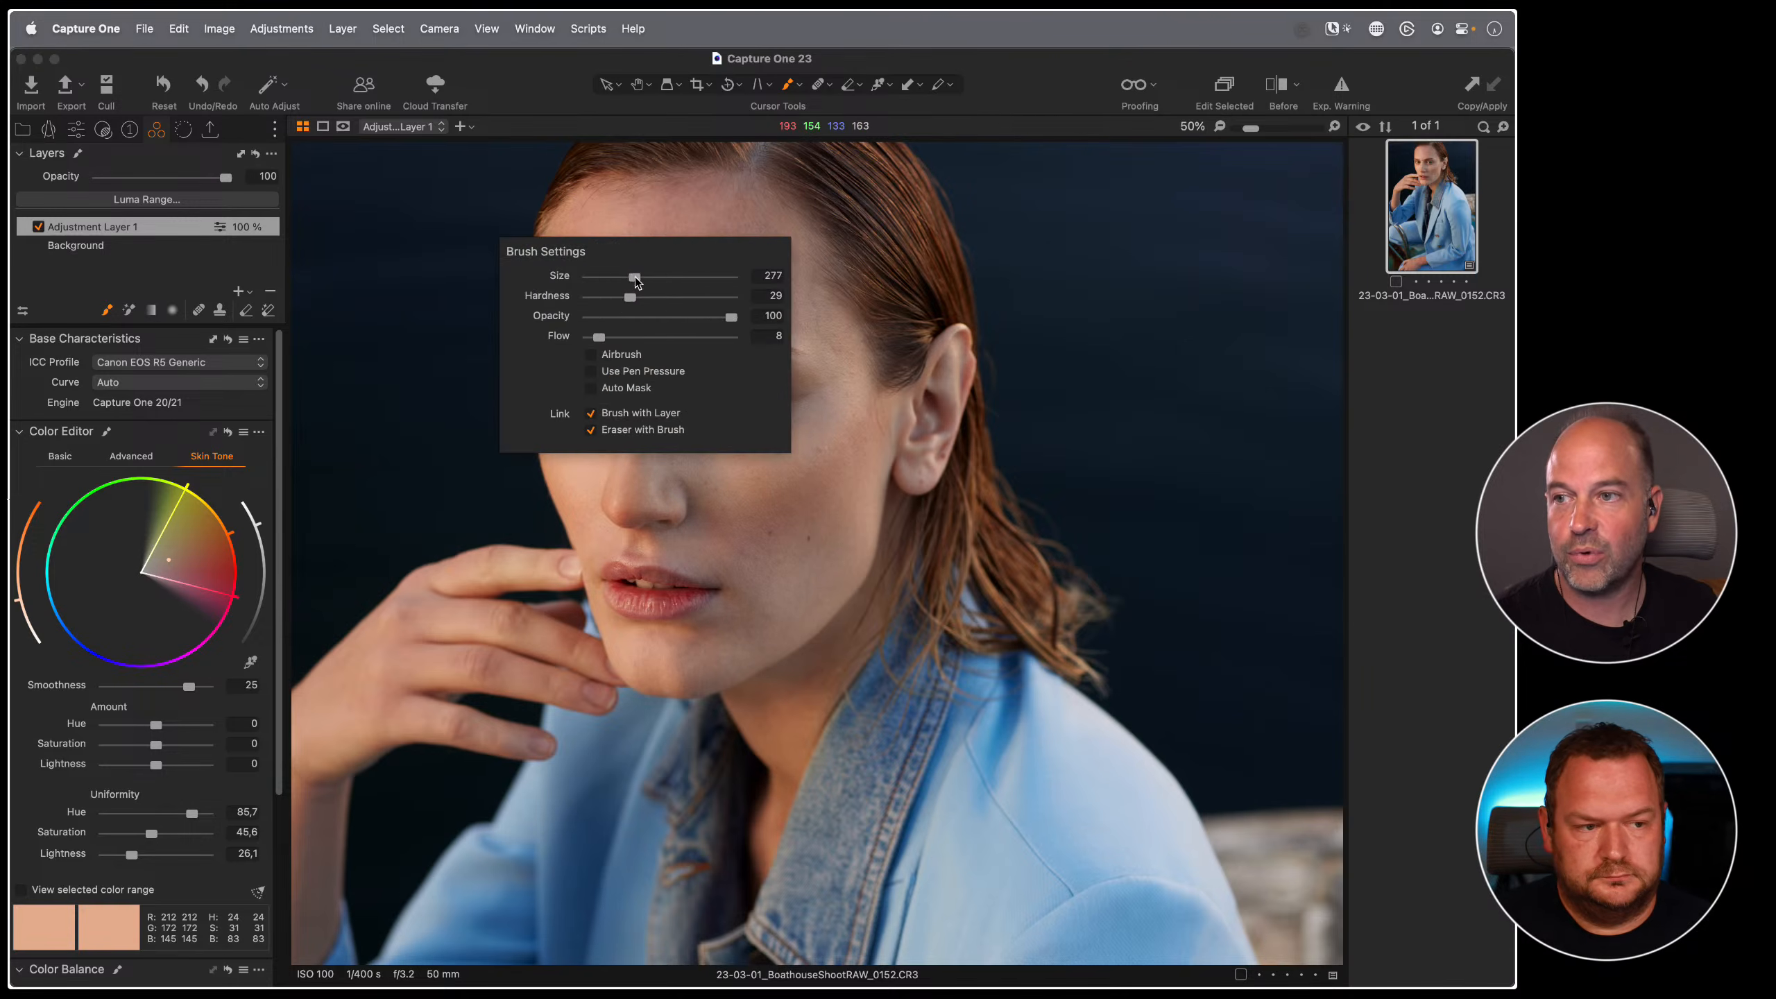
left_click_drag(634, 276, 825, 252)
key("Escape")
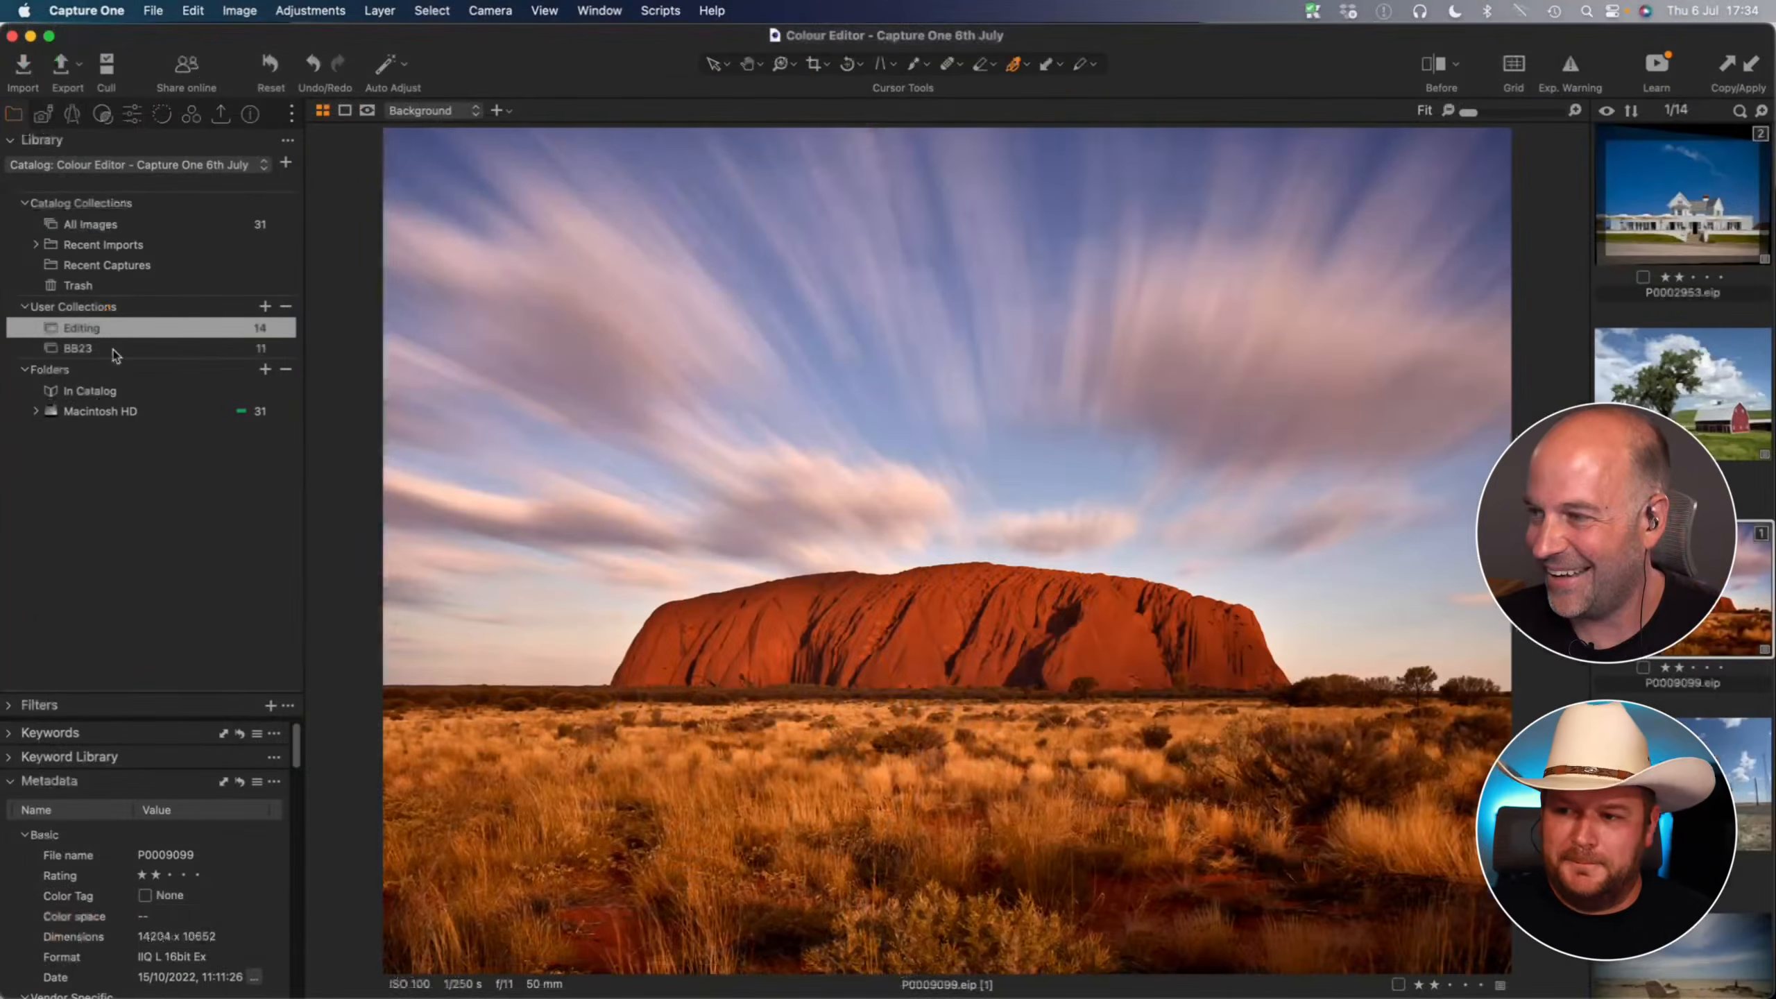
- Open the BB23 collection and browse its cowboy portrait, the Mormon Row barn photo and the Chicago skyline
left_click(114, 349)
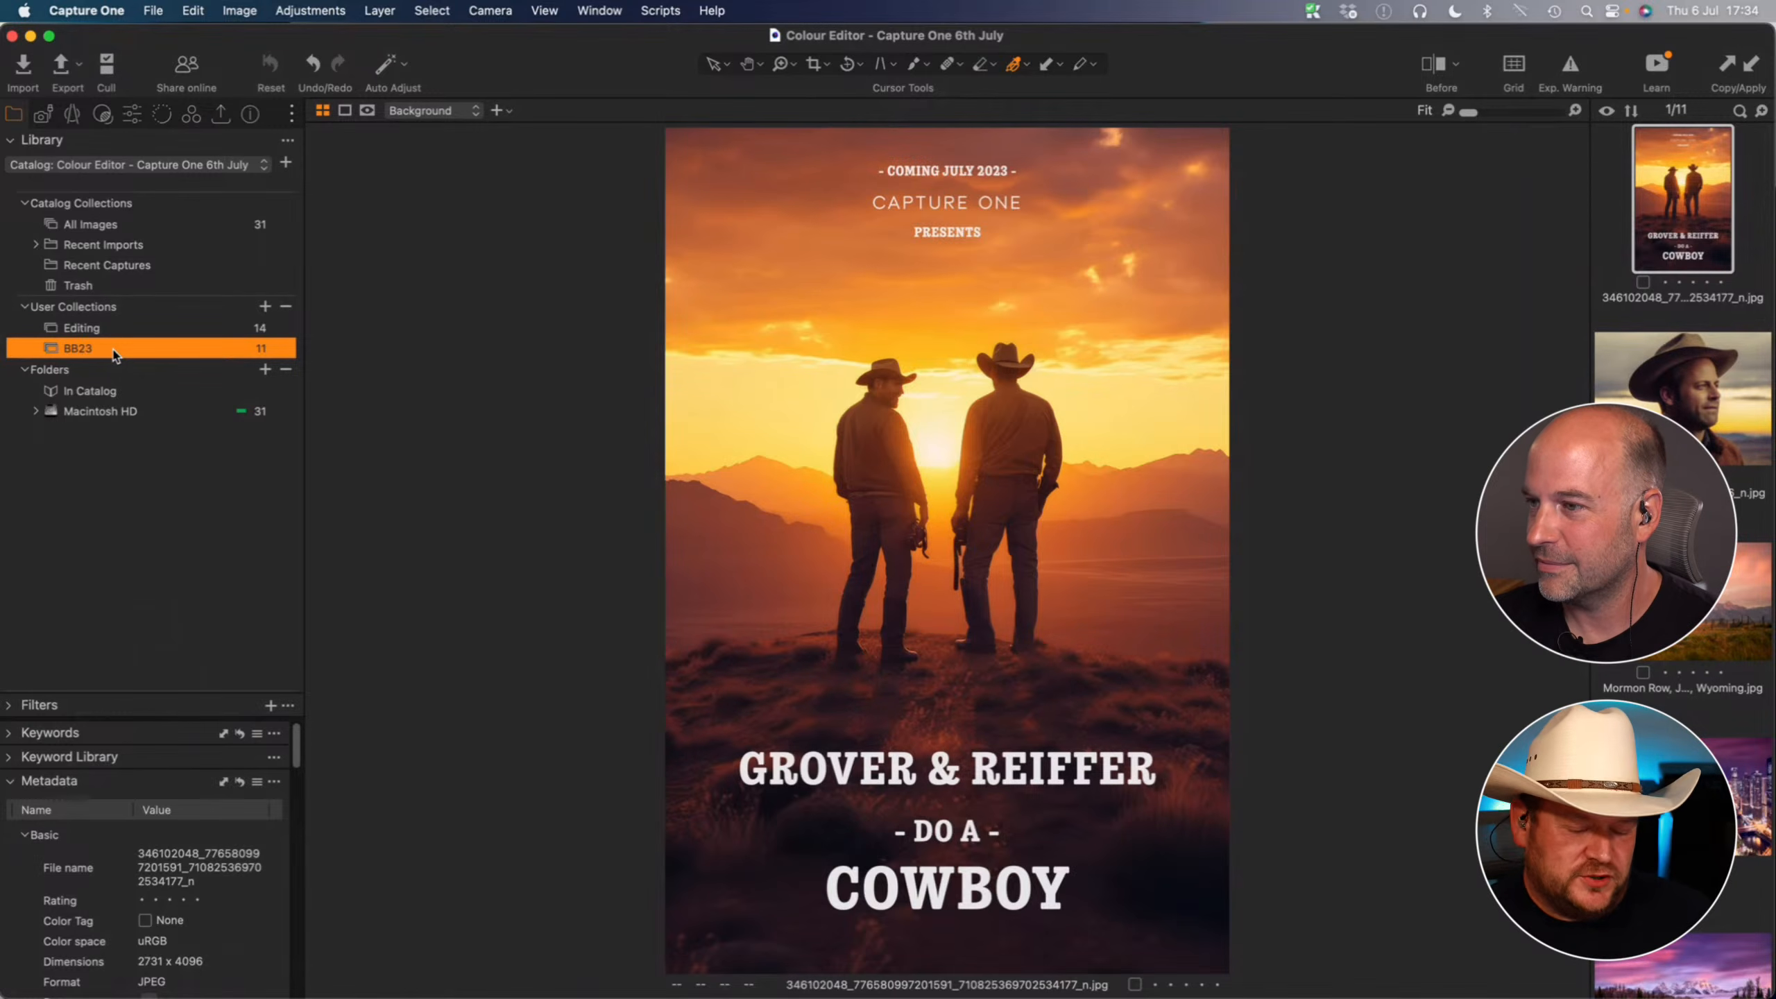
left_click(1692, 413)
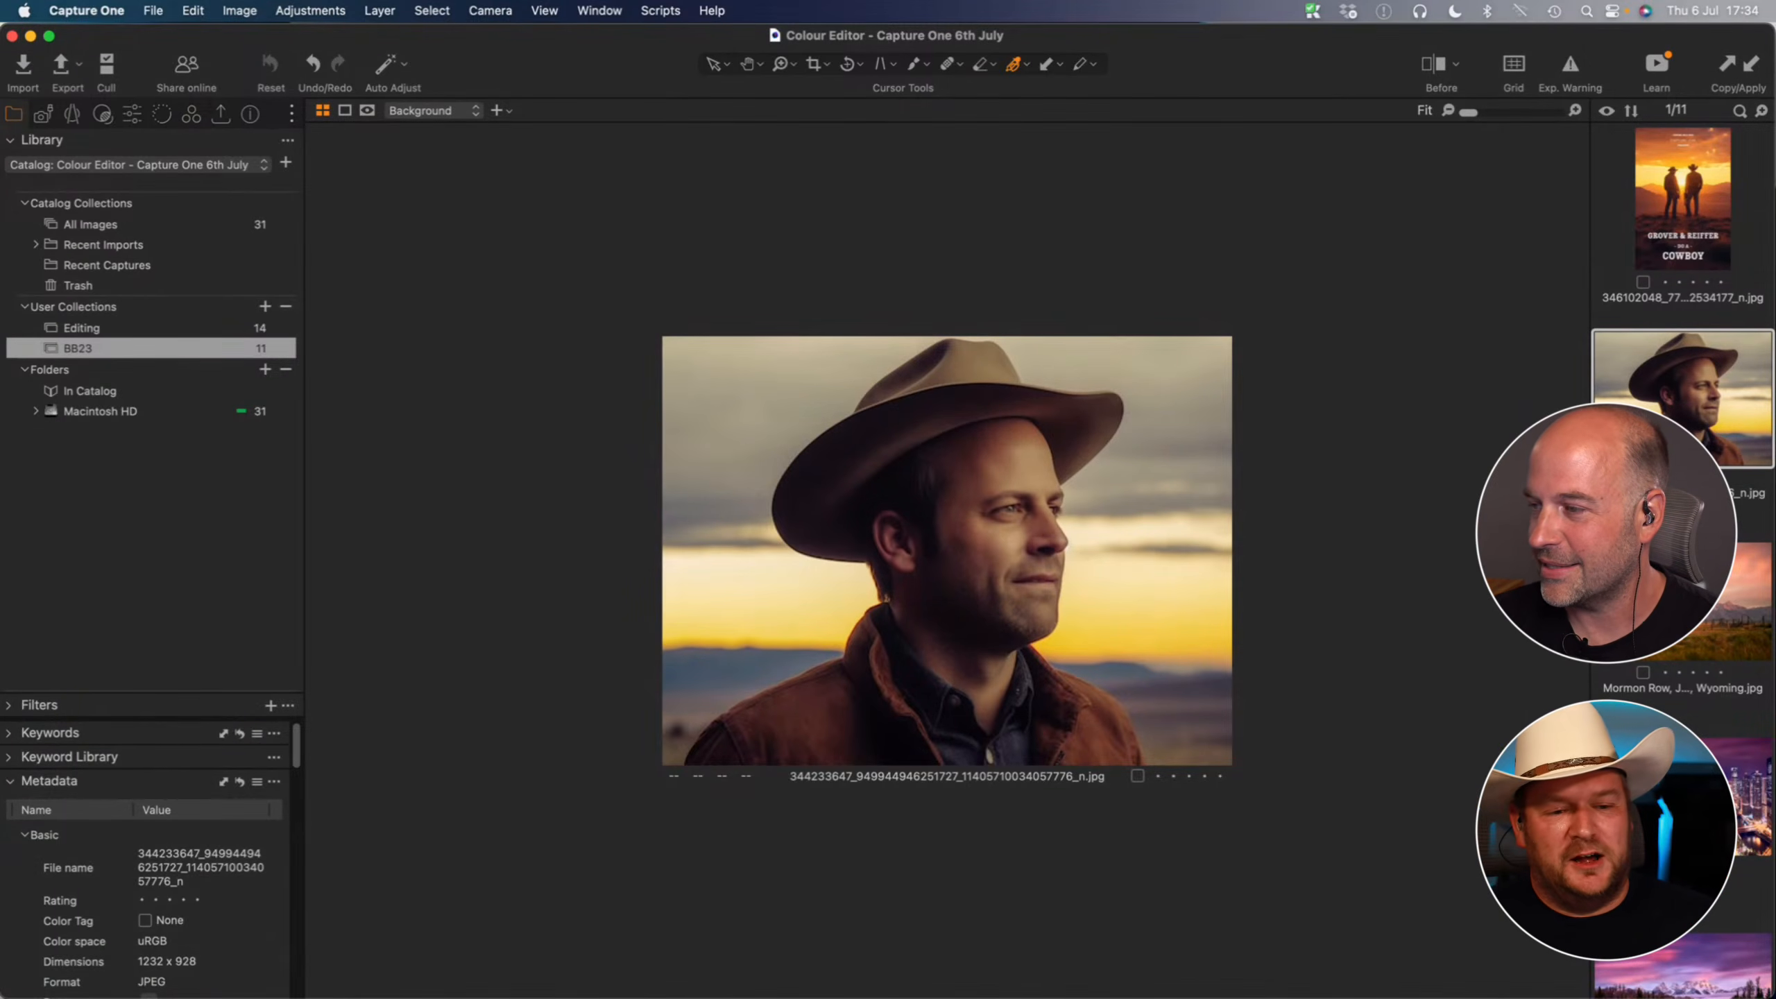
key("Down")
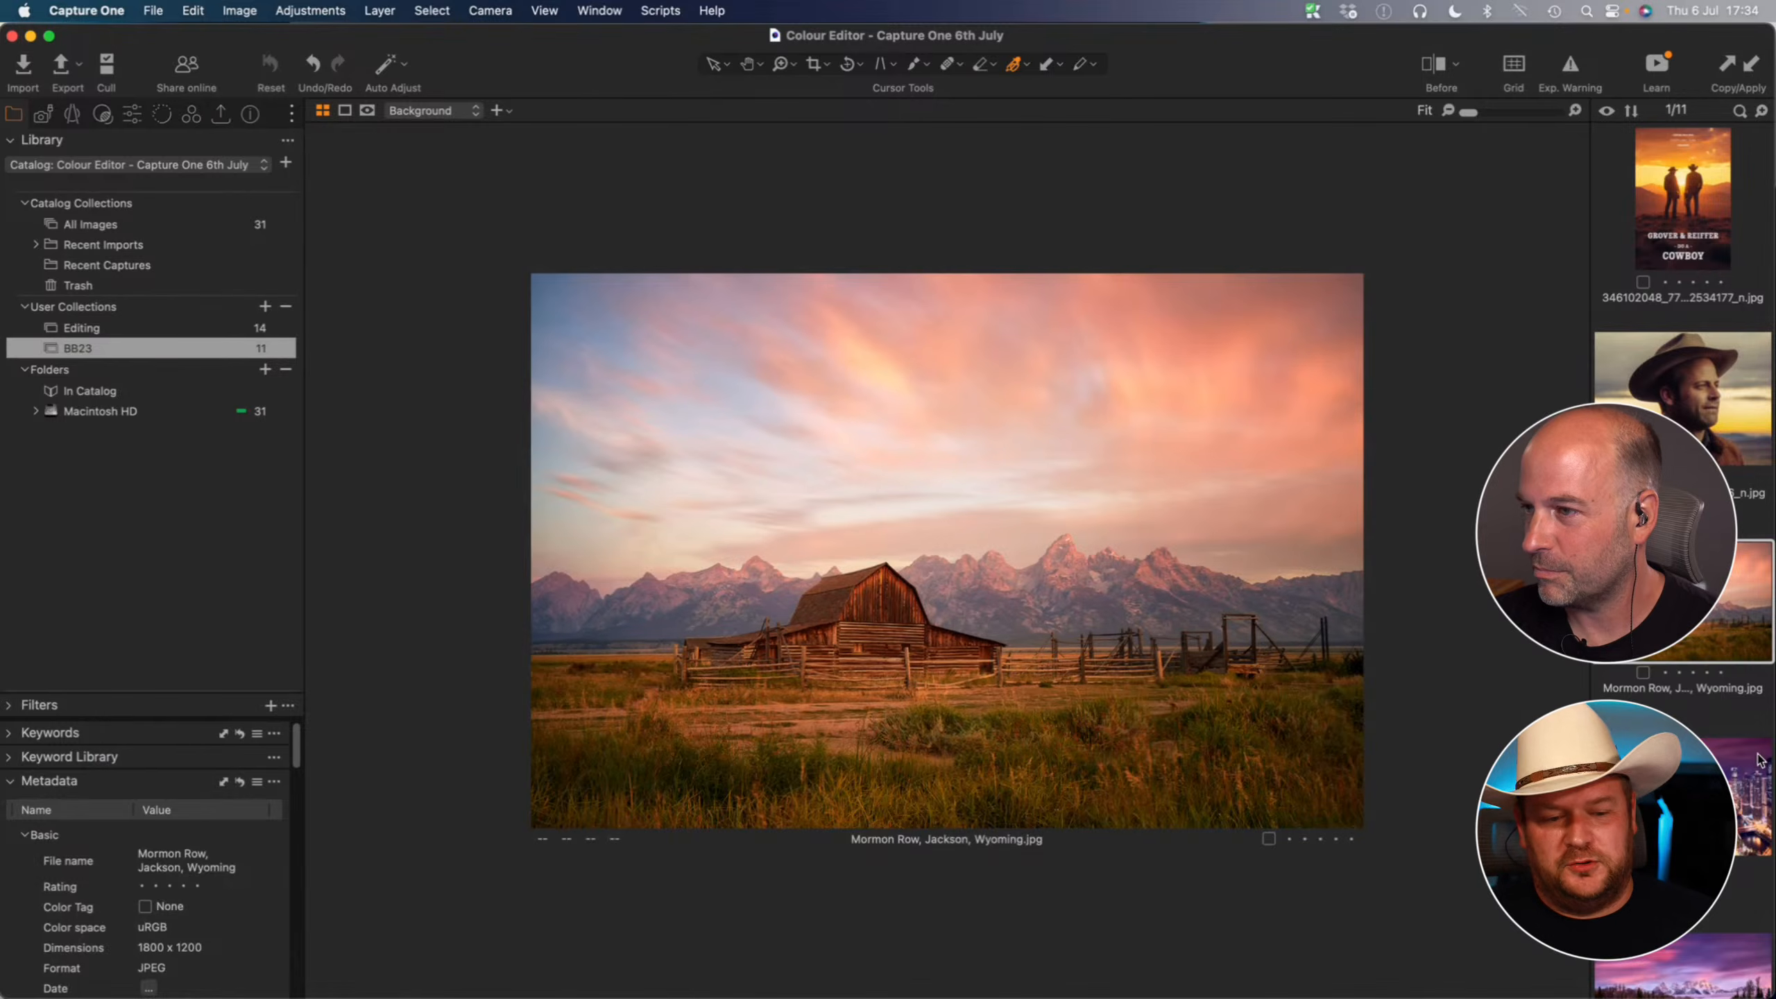
key("Down")
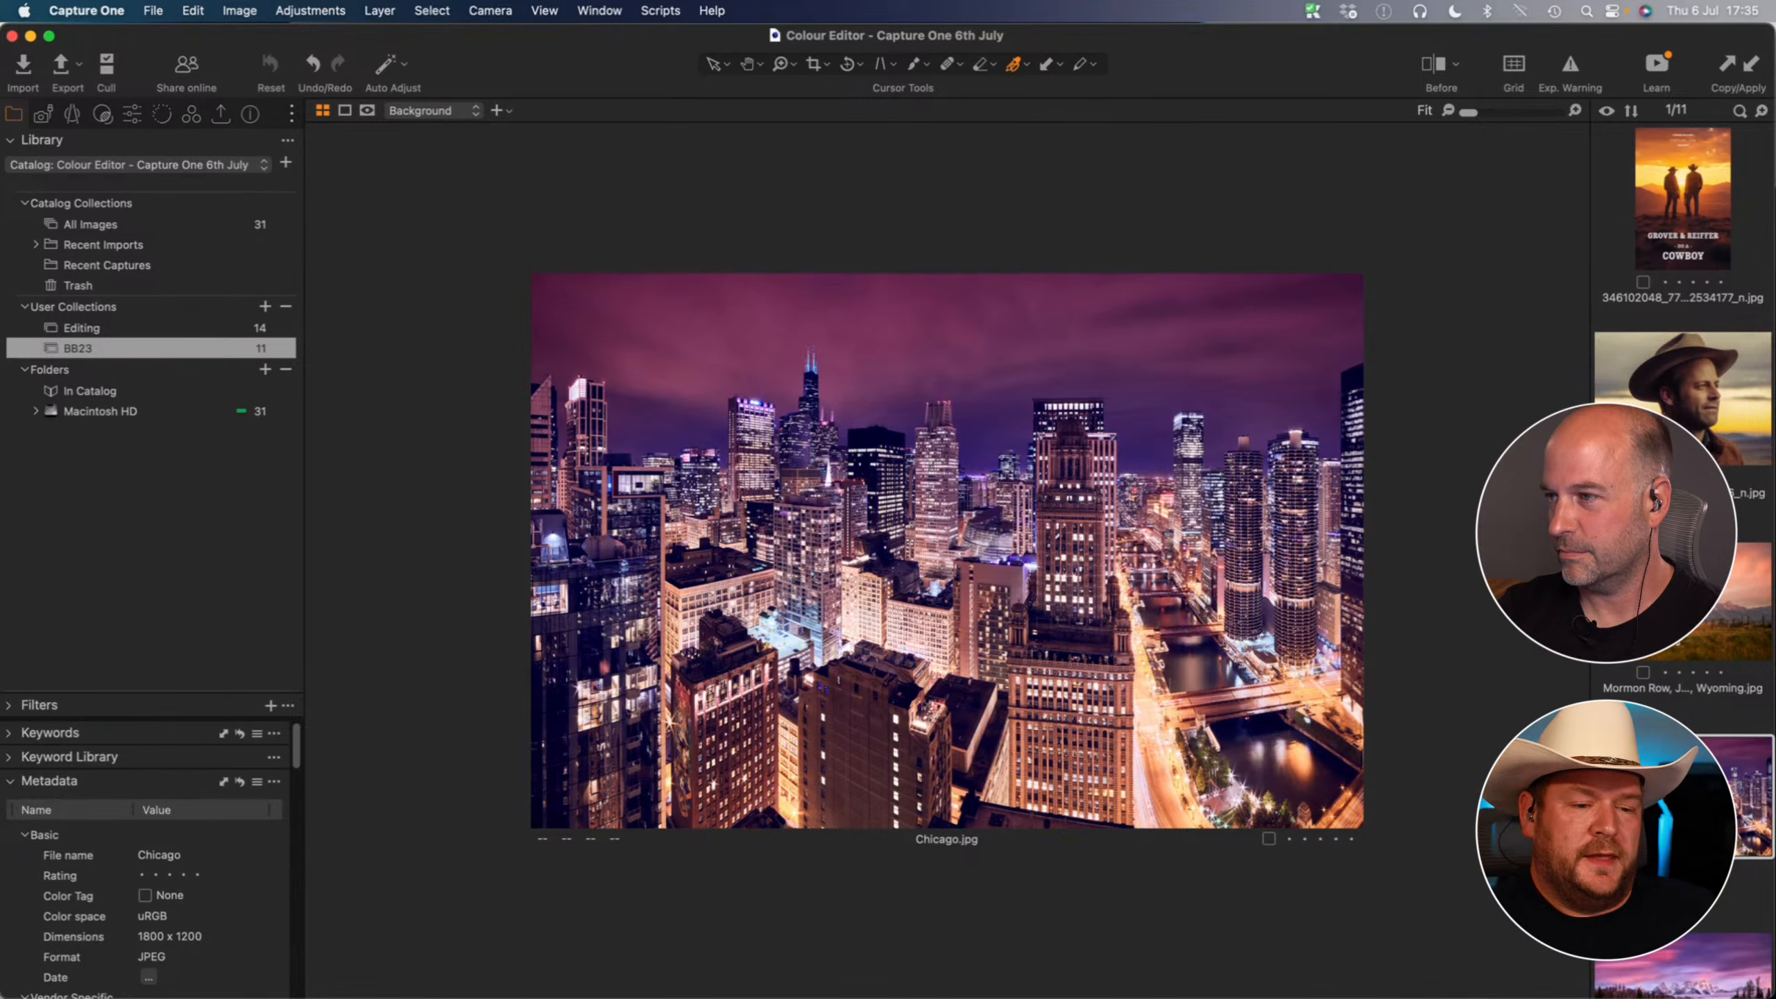
key("Up")
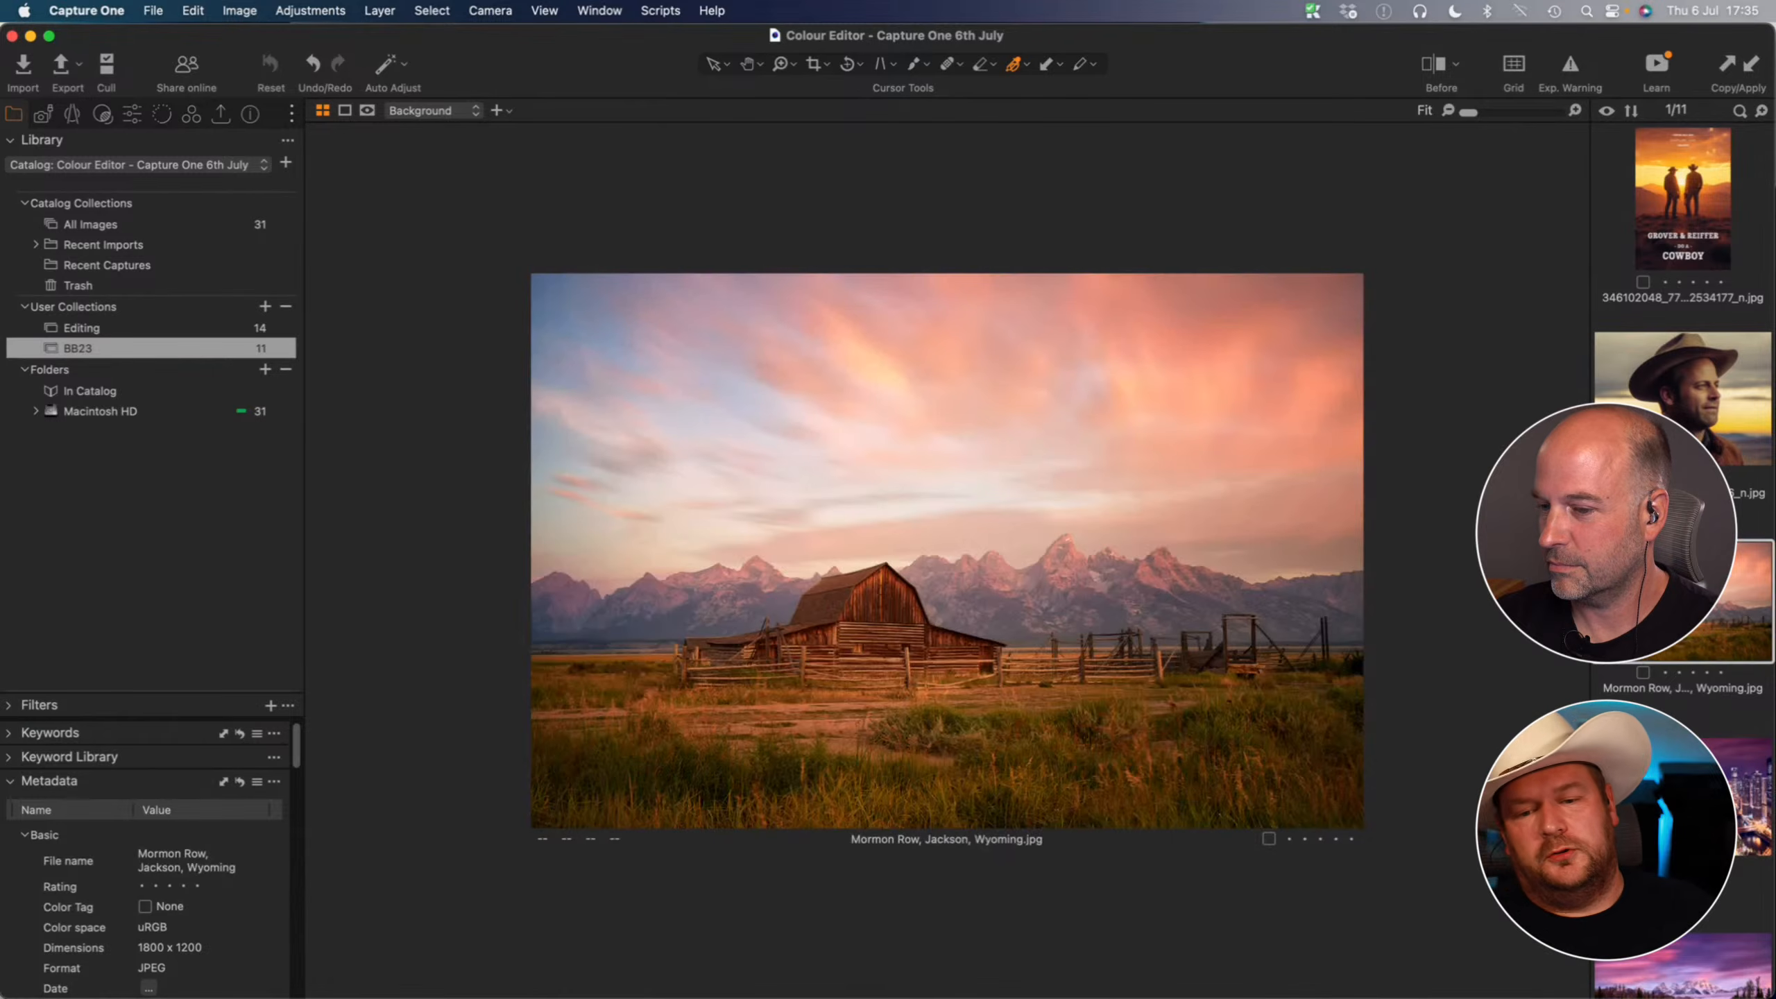